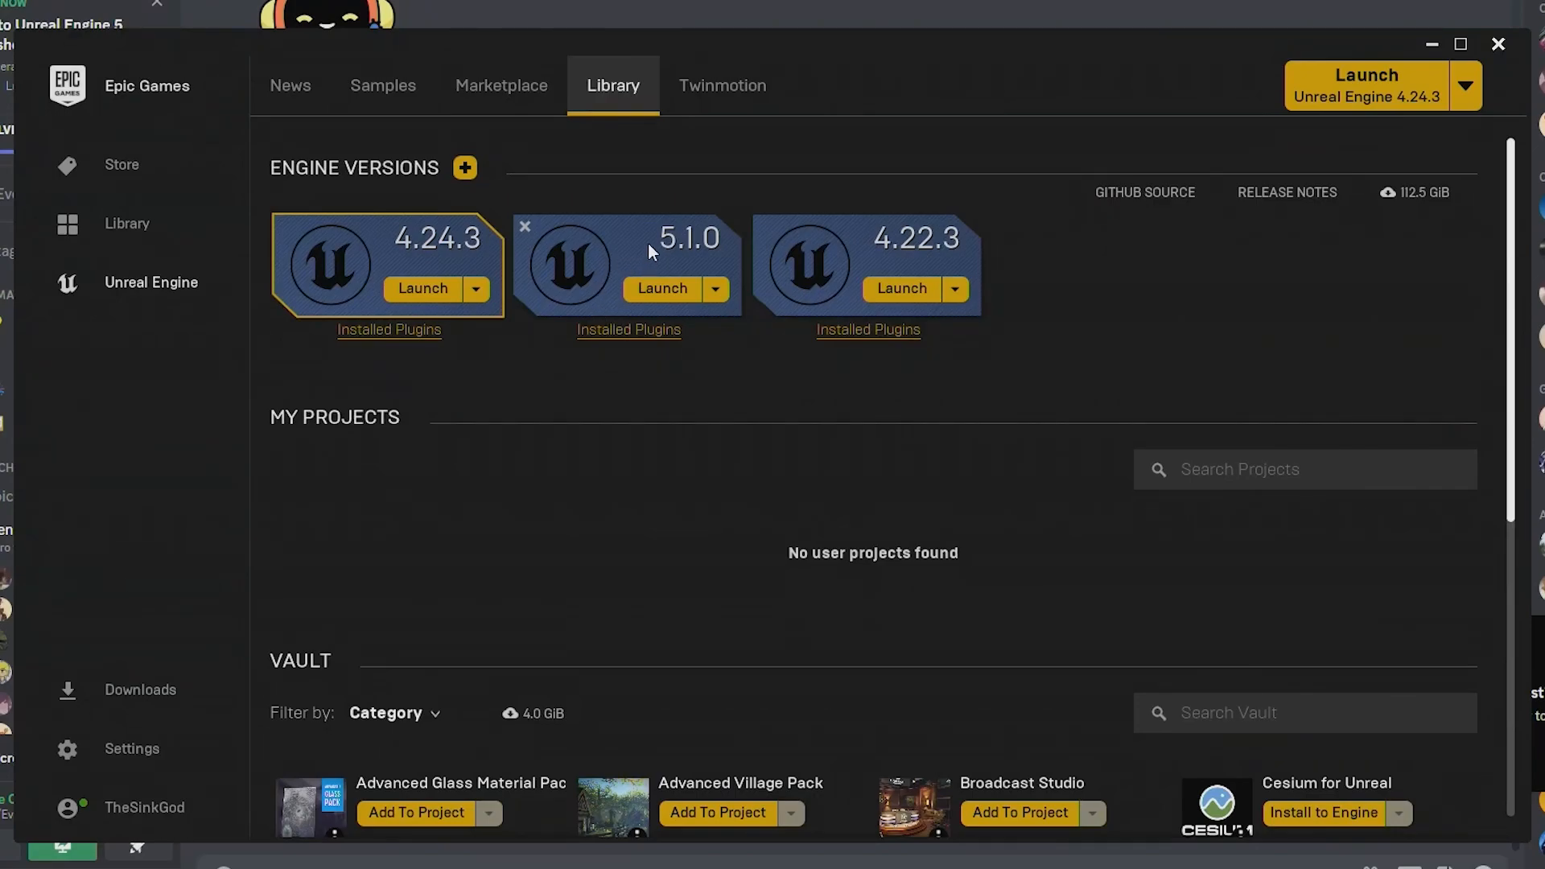
Step: Launch Unreal Engine 5.1.0 and choose the First Person games template for a new project
{"action": "mouse_move", "coordinate": [644, 238]}
{"action": "left_click", "coordinate": [663, 291]}
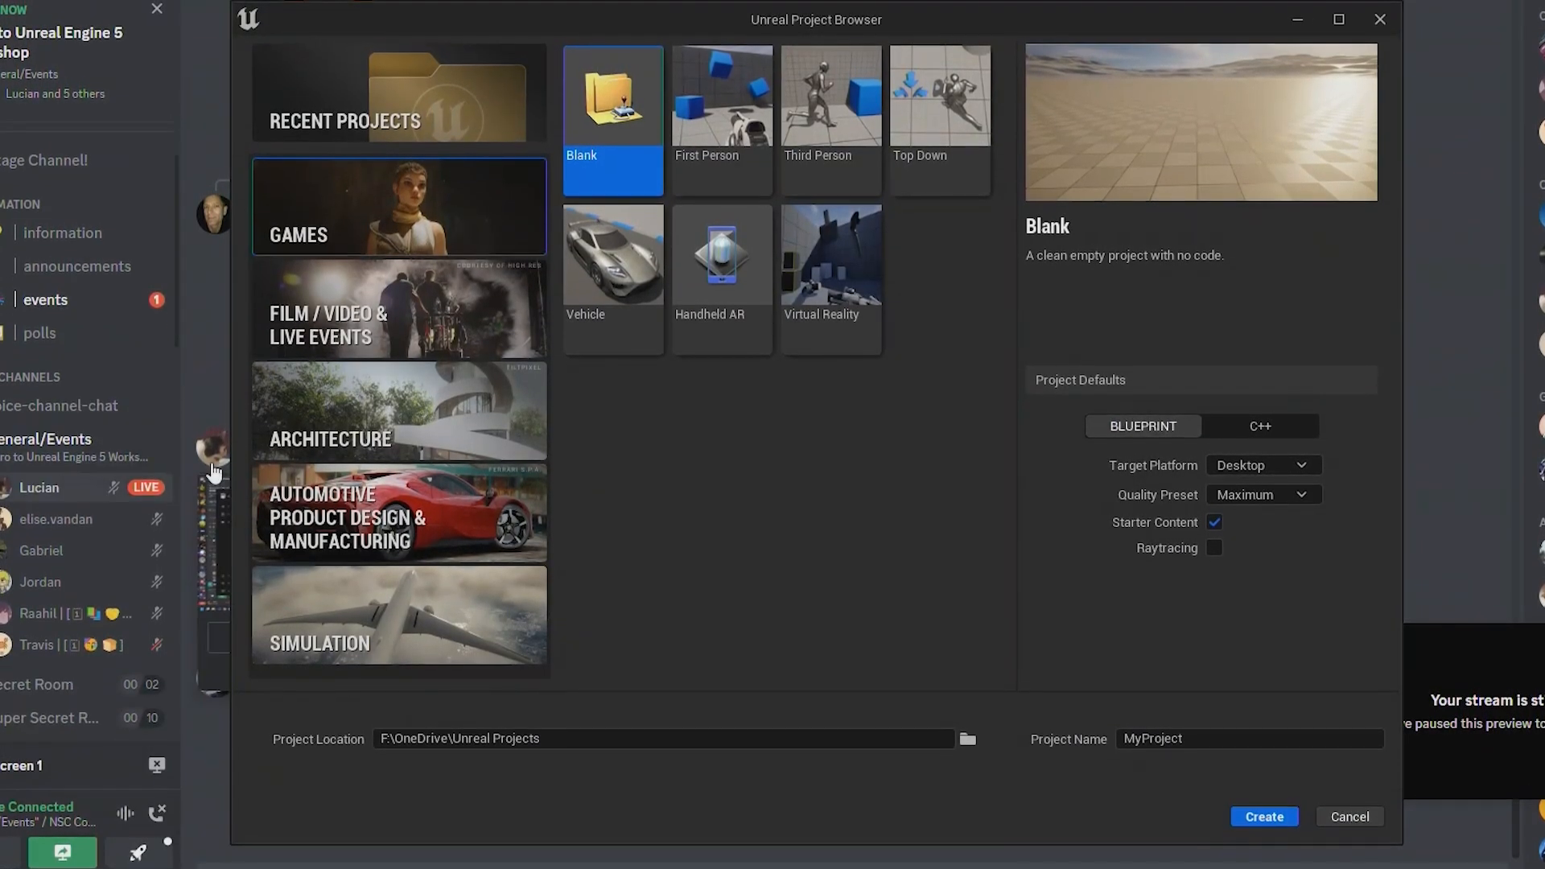
{"action": "left_click_drag", "start_coordinate": [851, 27], "coordinate": [840, 25]}
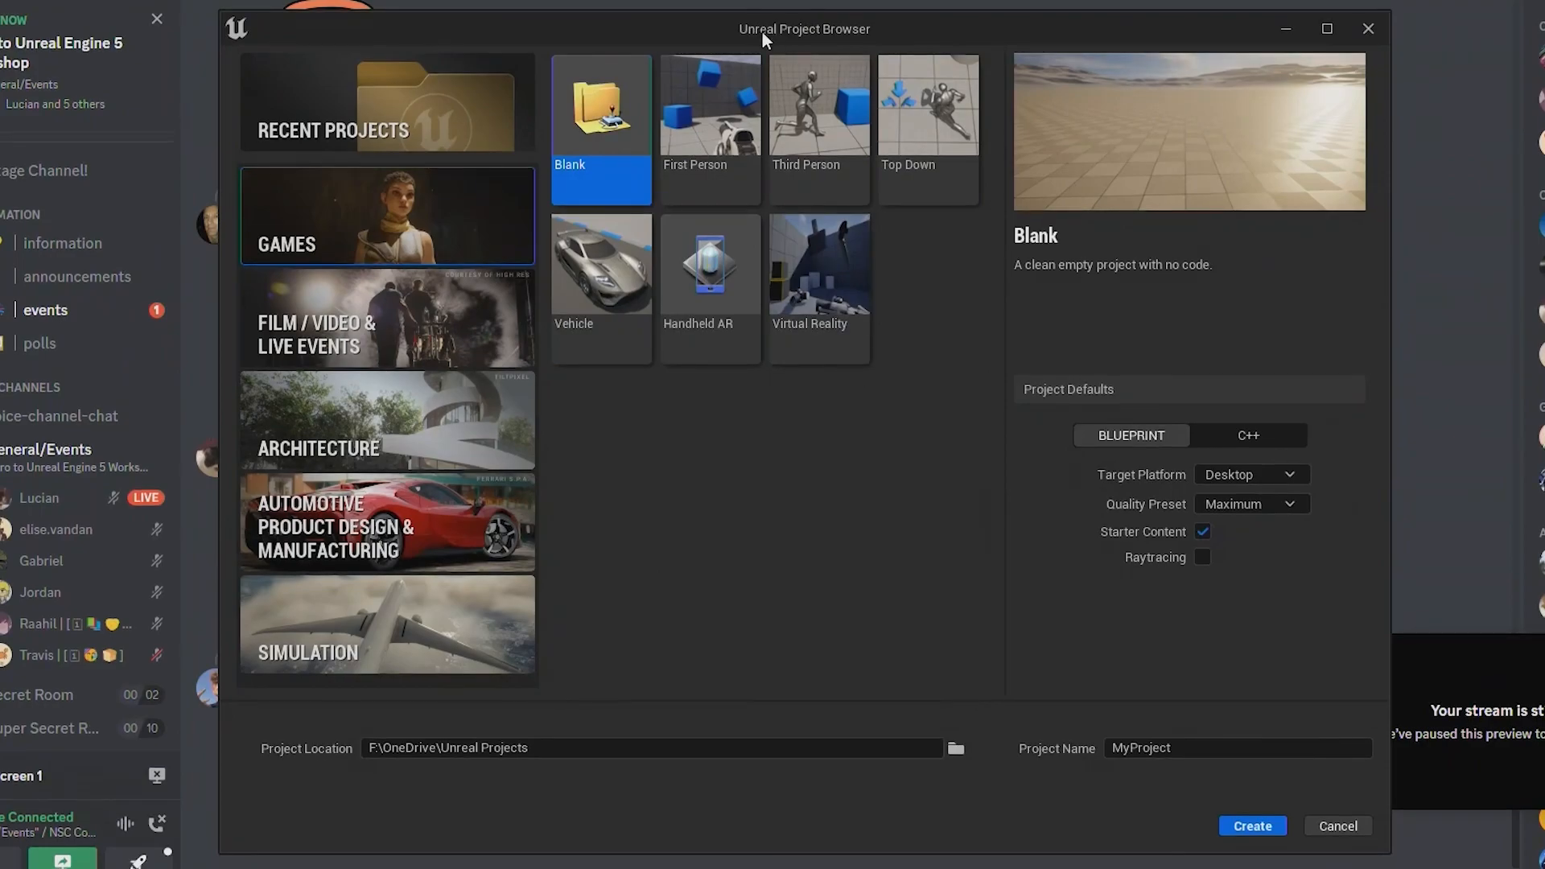
{"action": "left_click_drag", "start_coordinate": [776, 24], "coordinate": [750, 21]}
{"action": "left_click", "coordinate": [685, 138]}
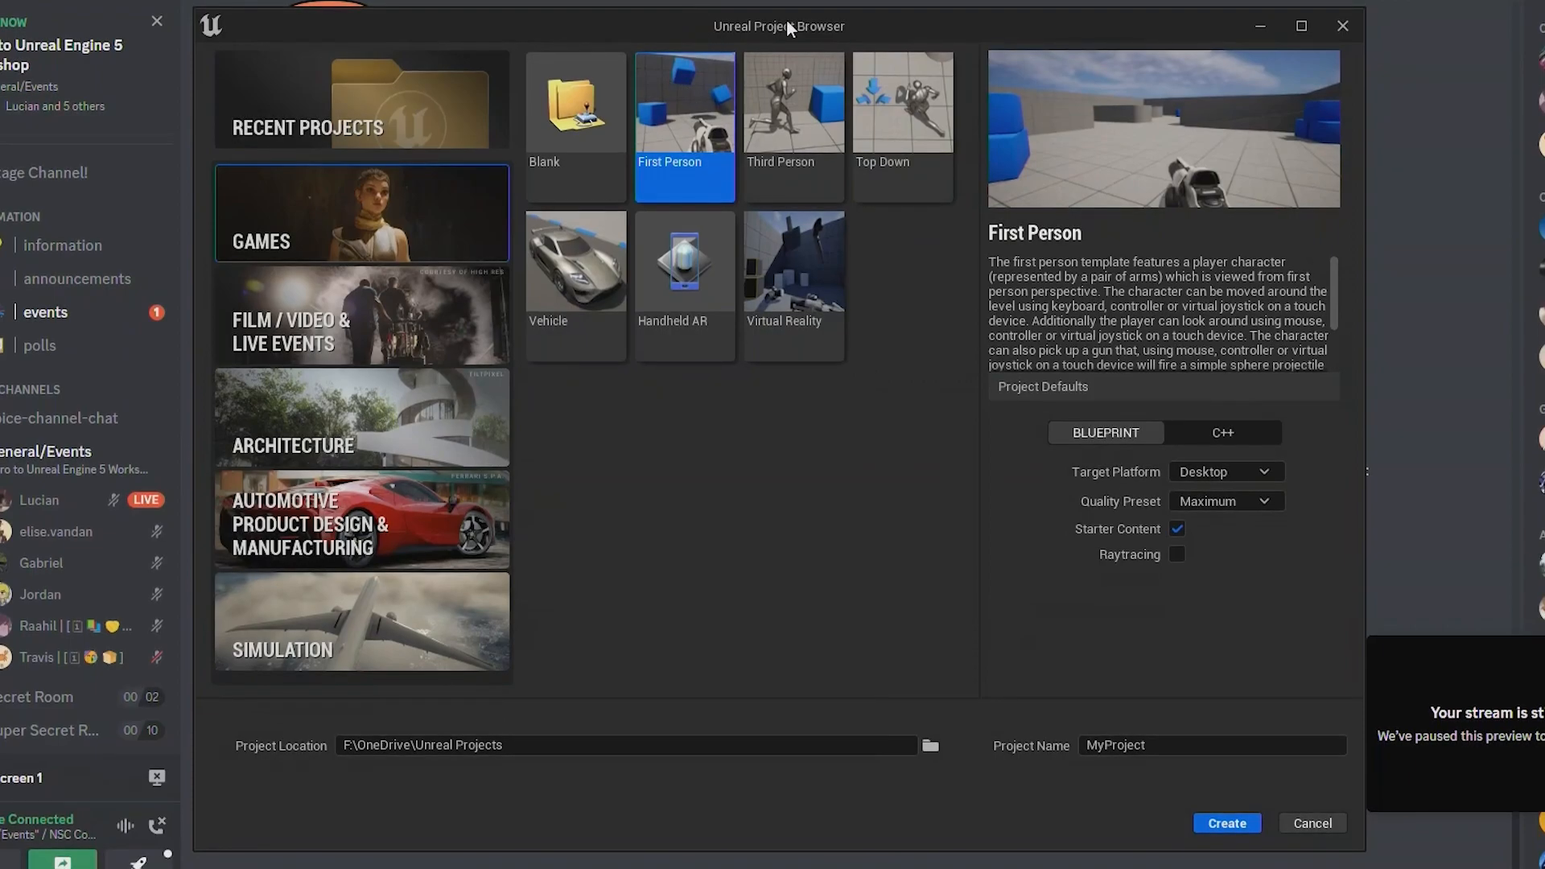
{"action": "left_click_drag", "start_coordinate": [868, 23], "coordinate": [872, 19]}
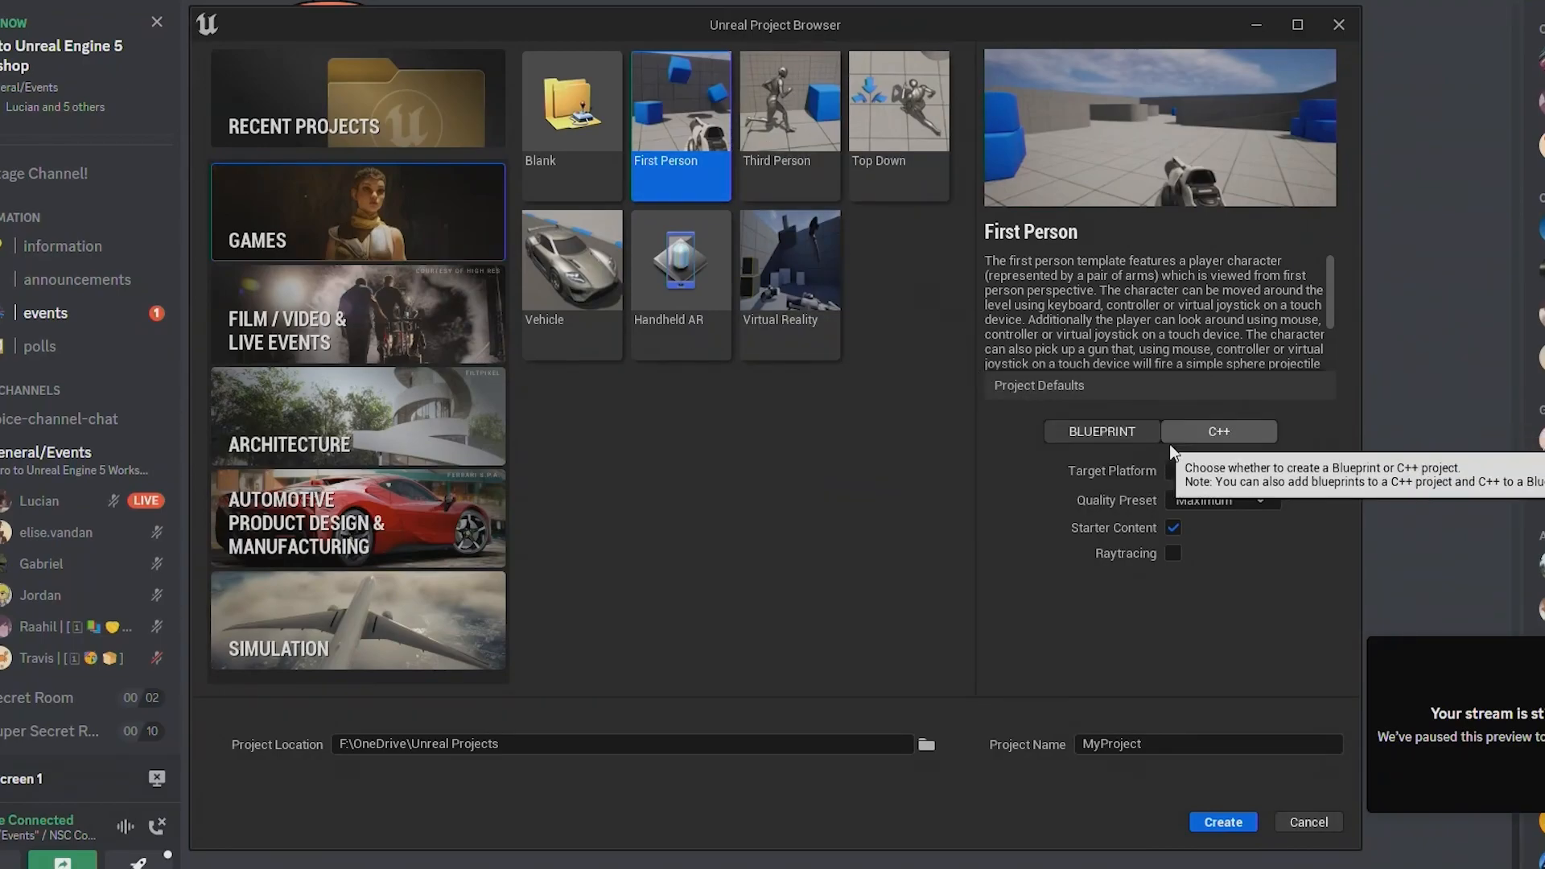
Step: Keep the project on Blueprint with Desktop as target platform, and set the quality preset to Scalable
{"action": "left_click", "coordinate": [1224, 432]}
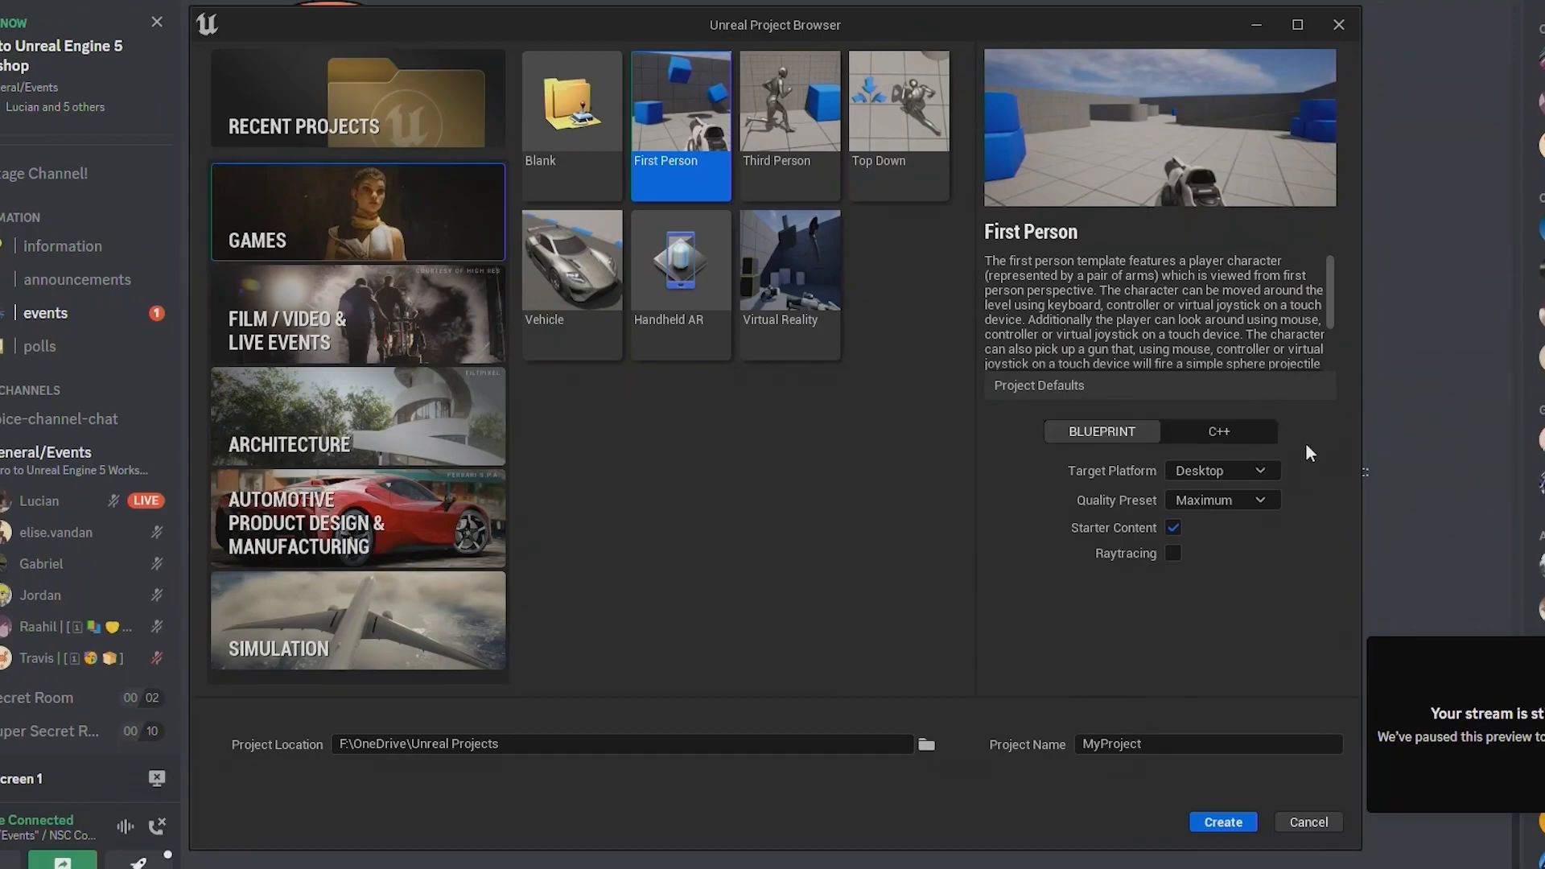
{"action": "left_click", "coordinate": [1231, 473]}
{"action": "left_click", "coordinate": [1232, 473]}
{"action": "left_click", "coordinate": [1227, 499]}
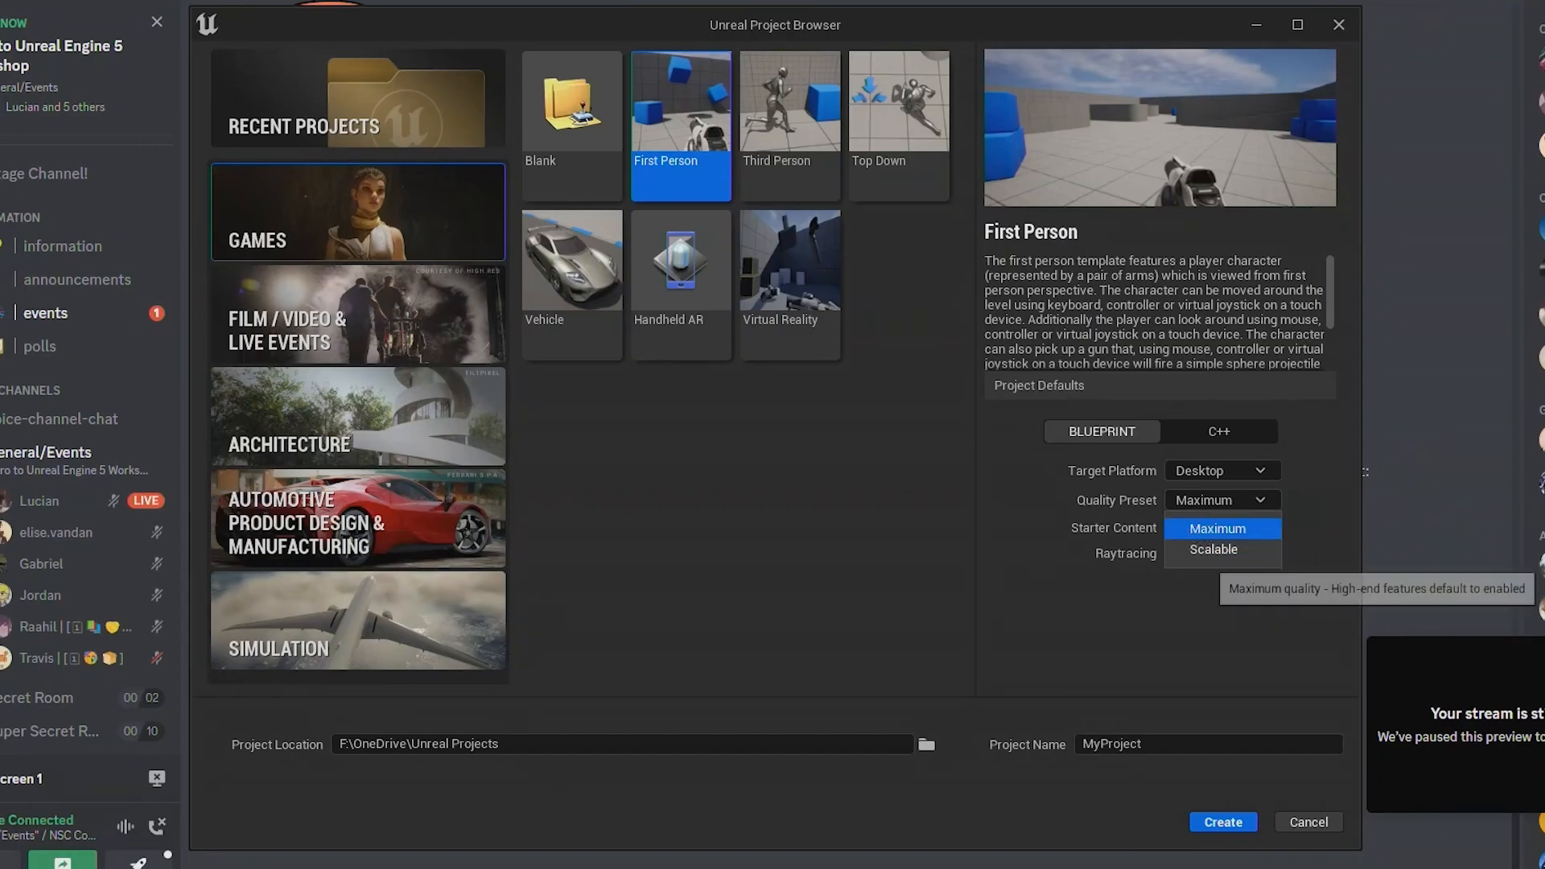
{"action": "left_click", "coordinate": [1207, 554]}
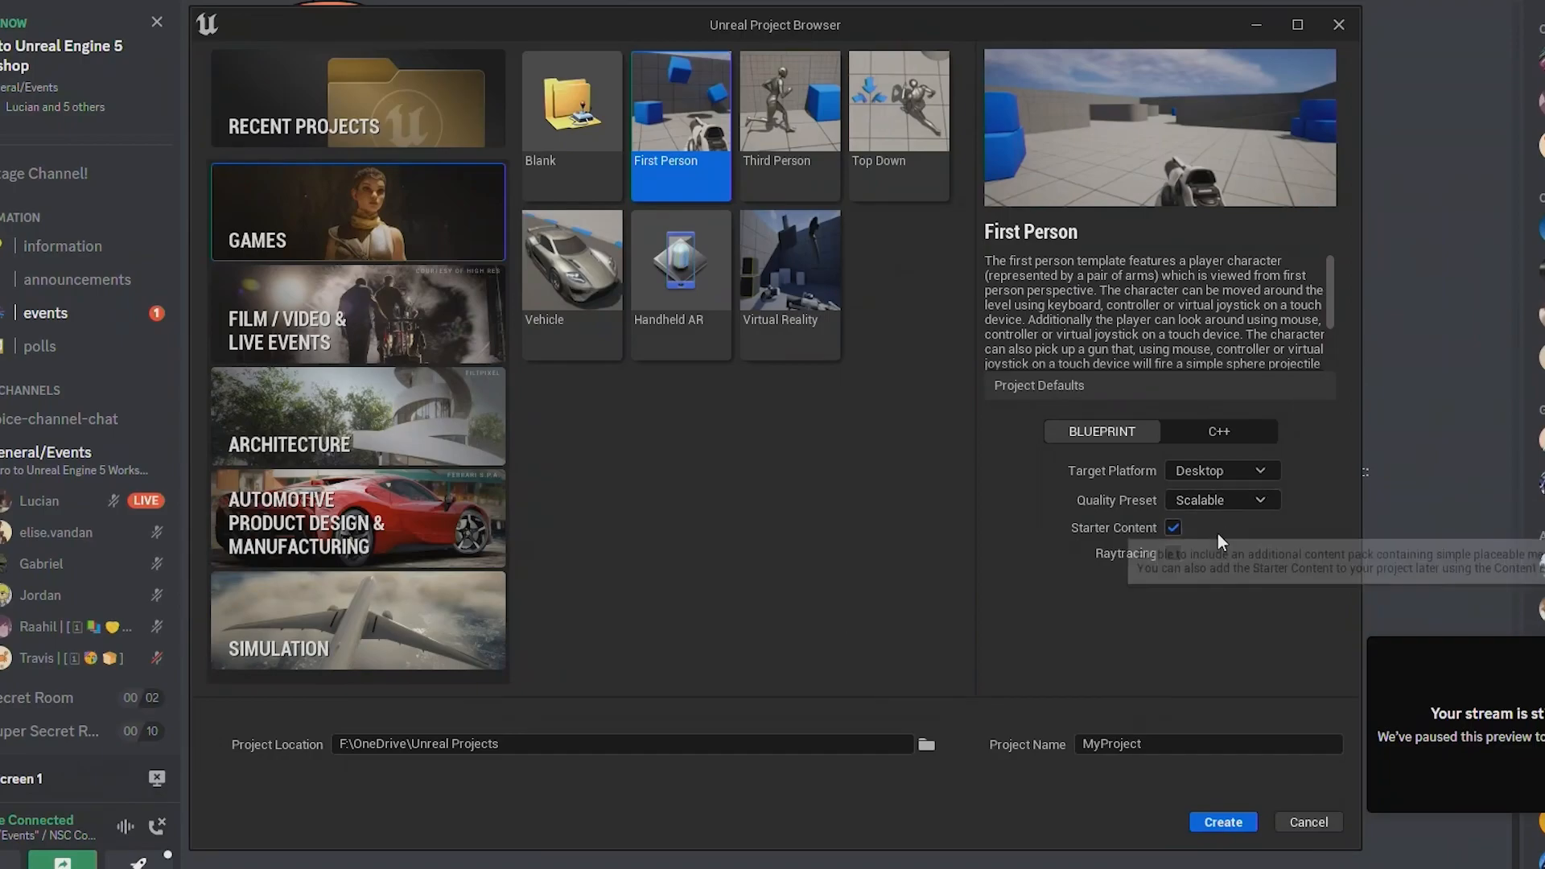
{"action": "left_click", "coordinate": [1181, 501]}
{"action": "left_click", "coordinate": [1064, 494]}
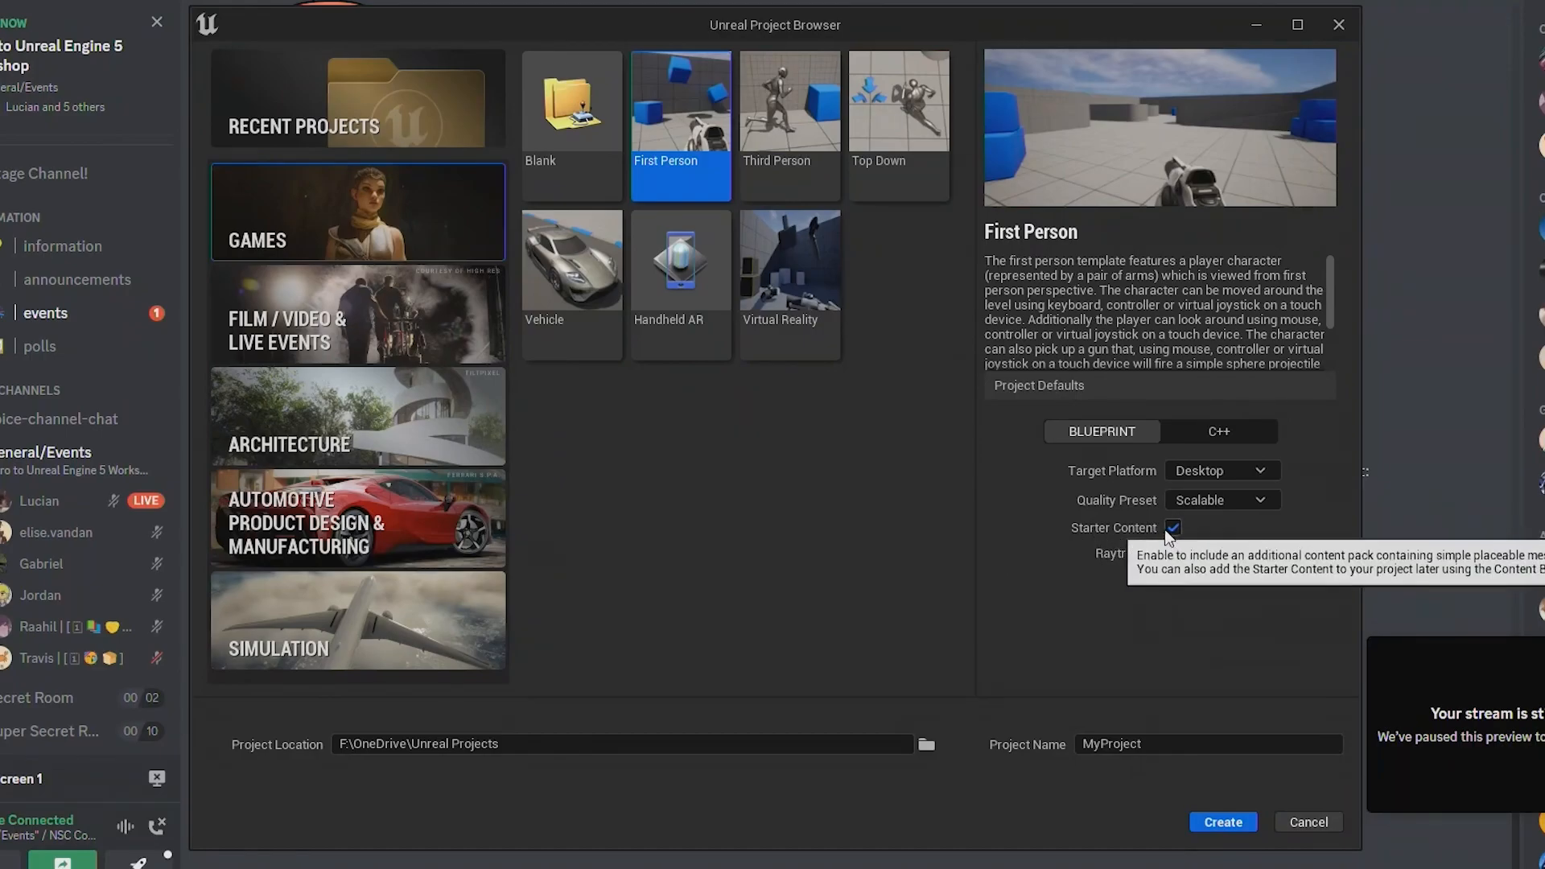
Step: Name the new project MyFirstProject
{"action": "left_click", "coordinate": [1220, 748]}
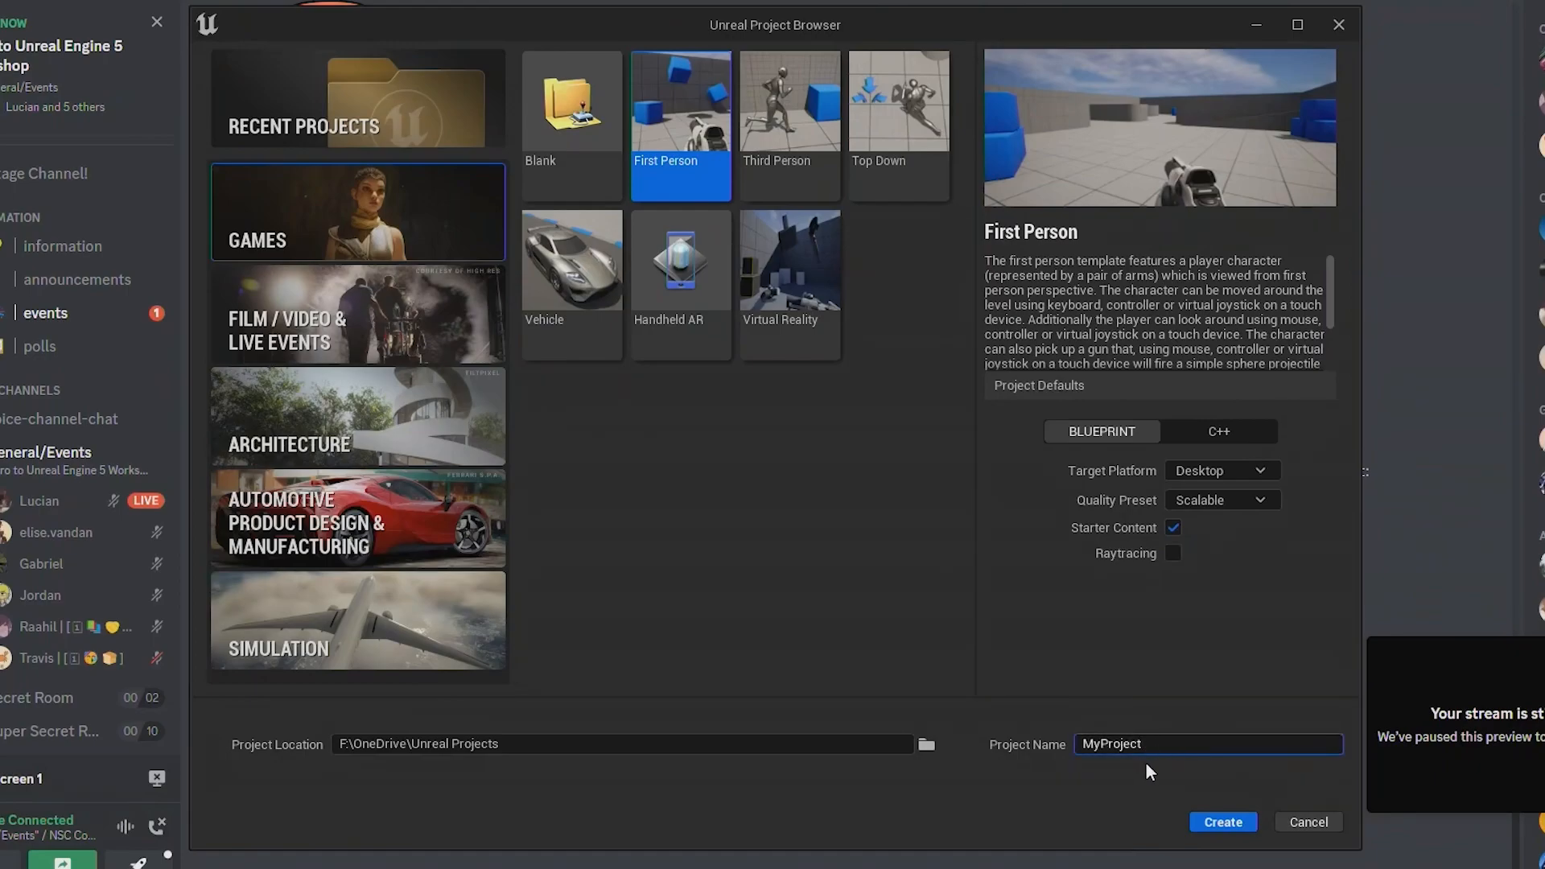
{"action": "double_click", "coordinate": [1198, 744]}
{"action": "type", "text": "MyFirstProject"}
{"action": "left_click", "coordinate": [1114, 814]}
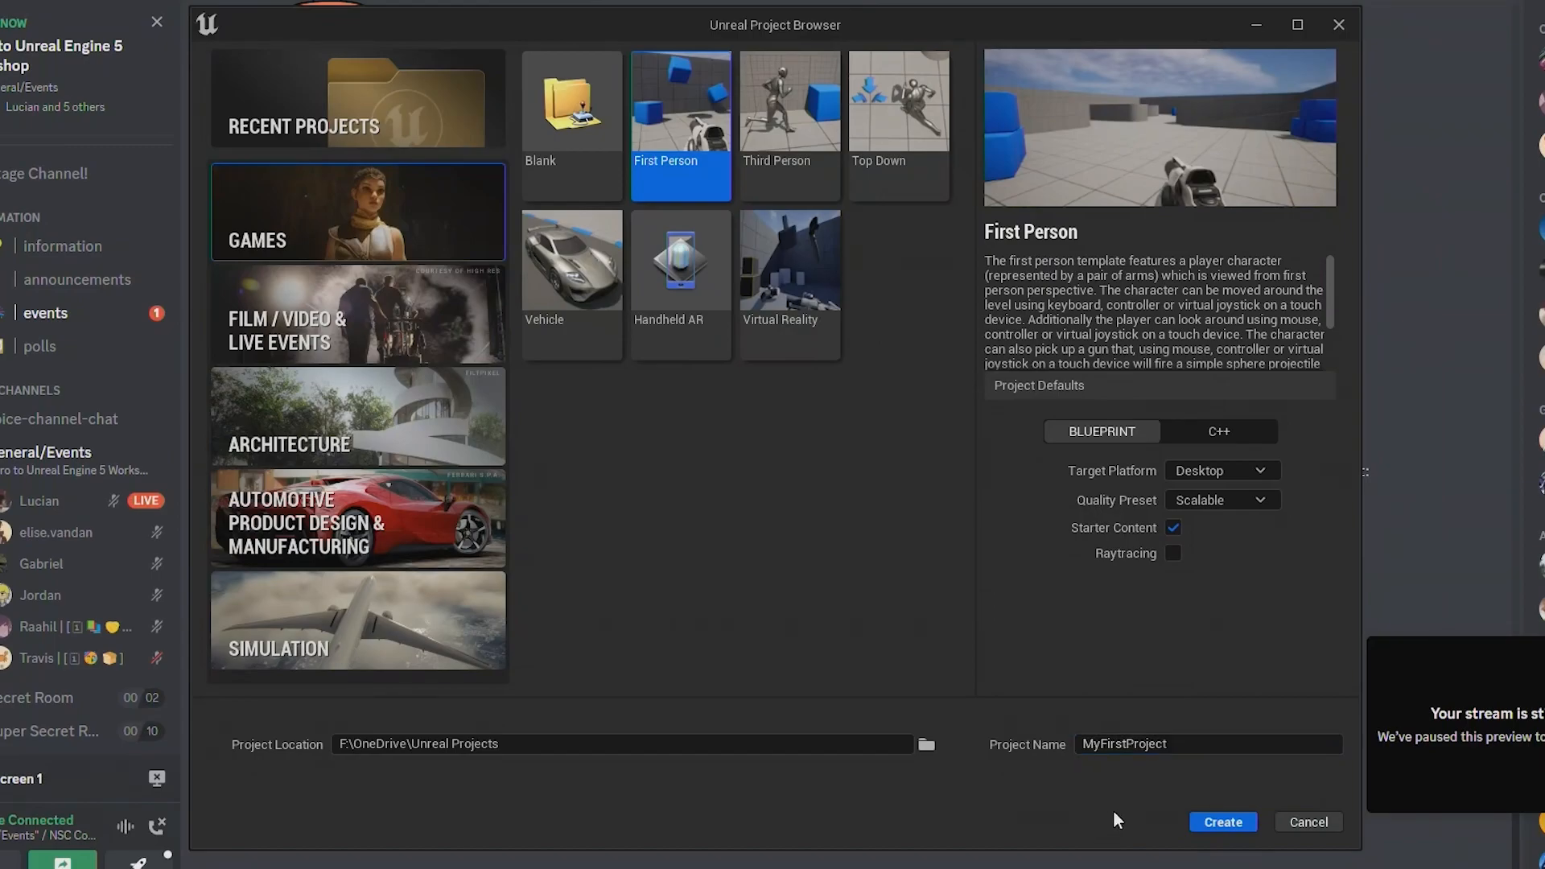
Step: Keep F:\OneDrive\Unreal Projects as the project location and create the project
{"action": "left_click", "coordinate": [1207, 744]}
{"action": "double_click", "coordinate": [1132, 744]}
{"action": "left_click", "coordinate": [1068, 771]}
{"action": "left_click_drag", "start_coordinate": [500, 744], "coordinate": [415, 748]}
{"action": "left_click", "coordinate": [506, 747]}
{"action": "left_click_drag", "start_coordinate": [514, 748], "coordinate": [409, 747]}
{"action": "left_click", "coordinate": [414, 748]}
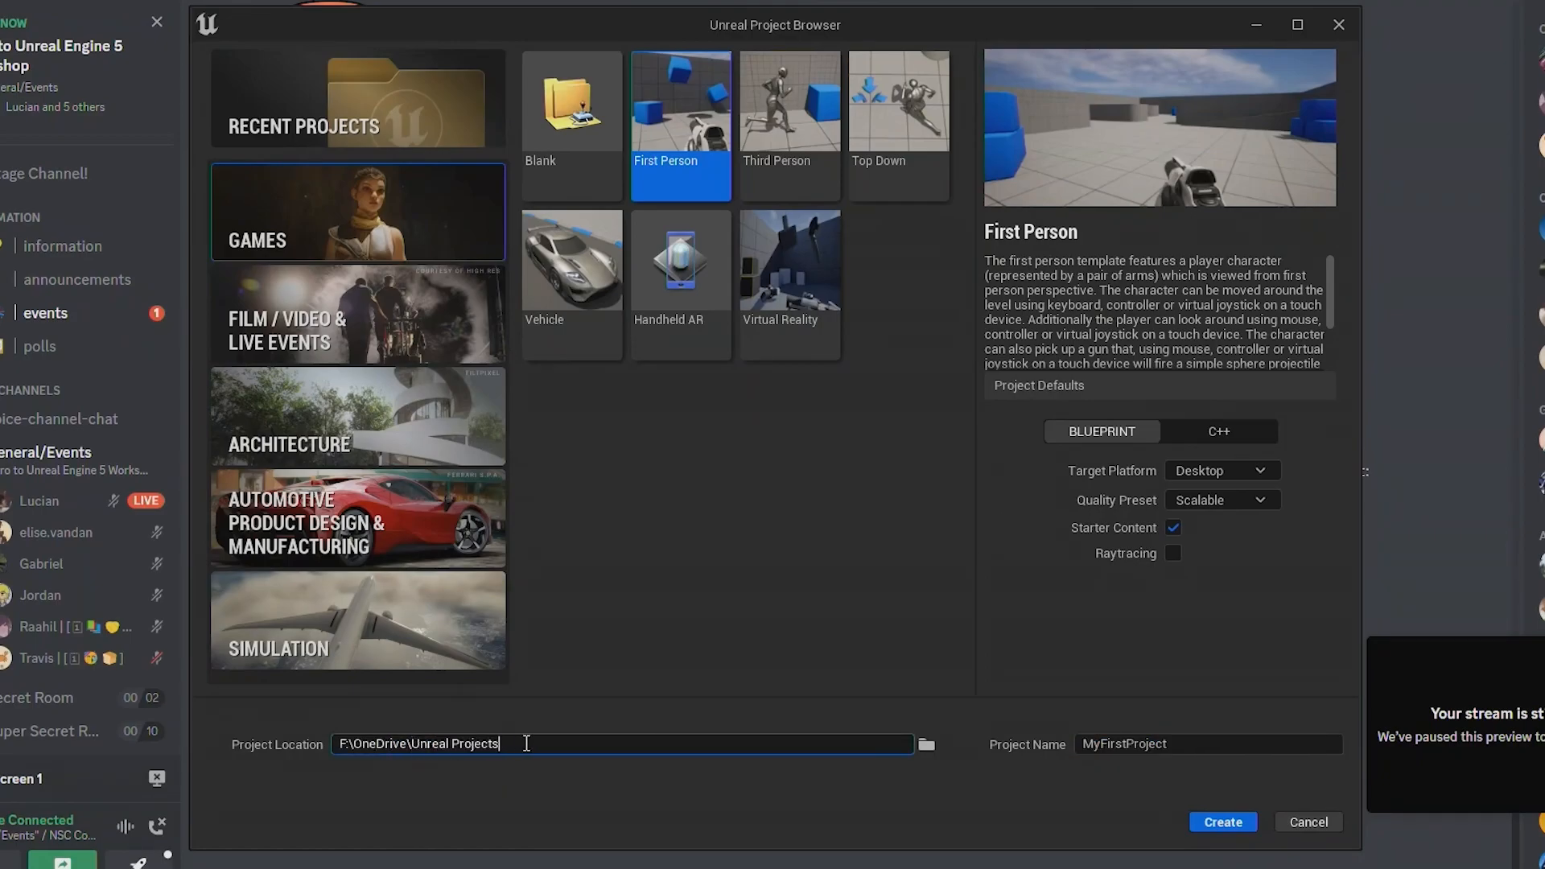
{"action": "left_click", "coordinate": [979, 817]}
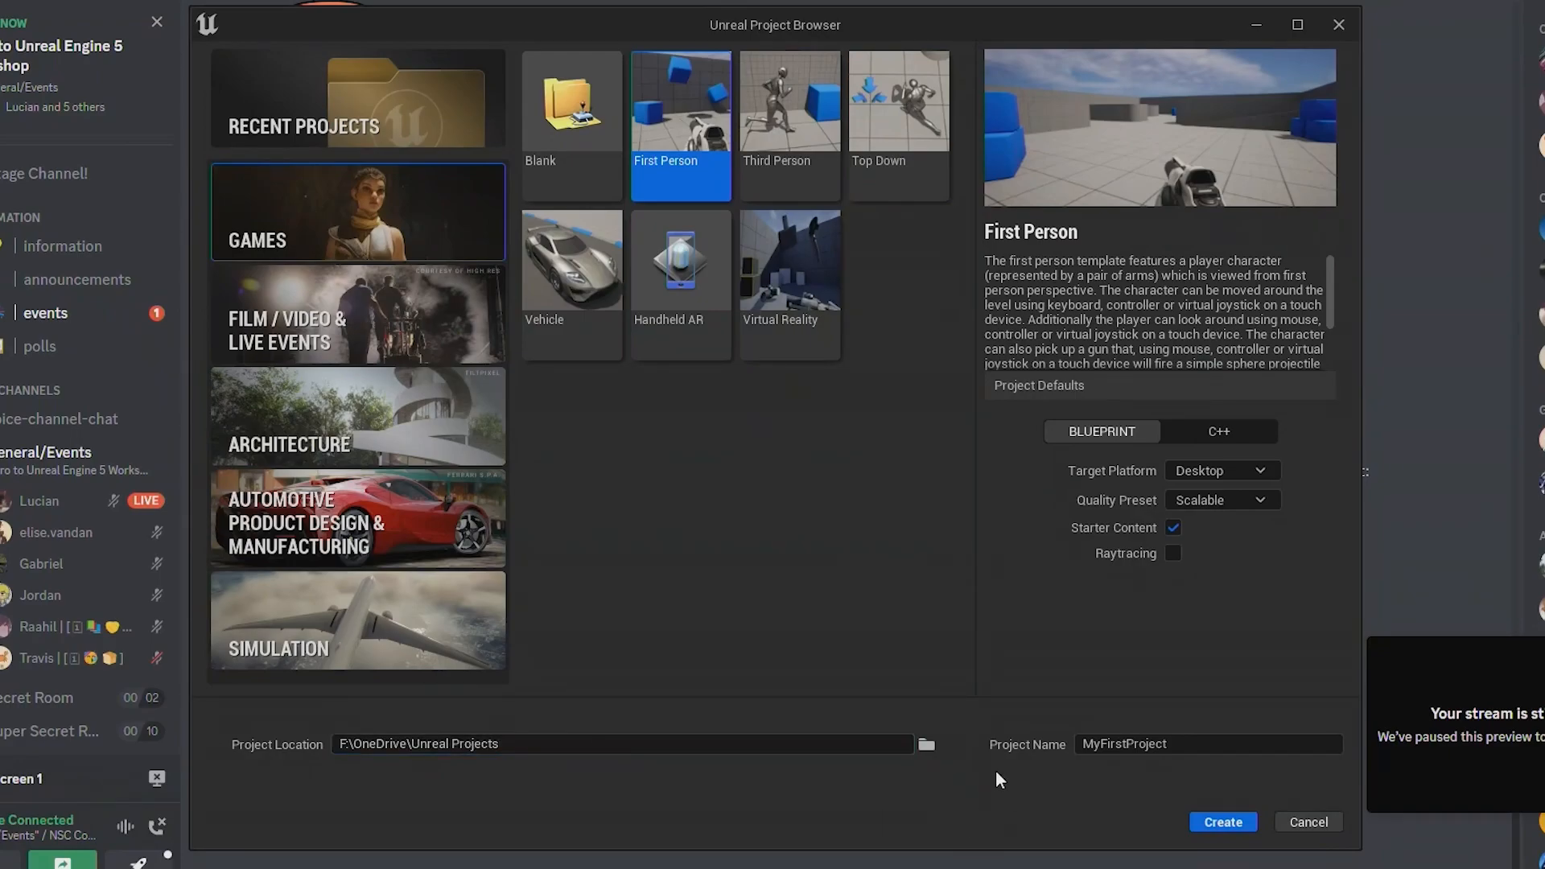
{"action": "left_click", "coordinate": [1217, 825]}
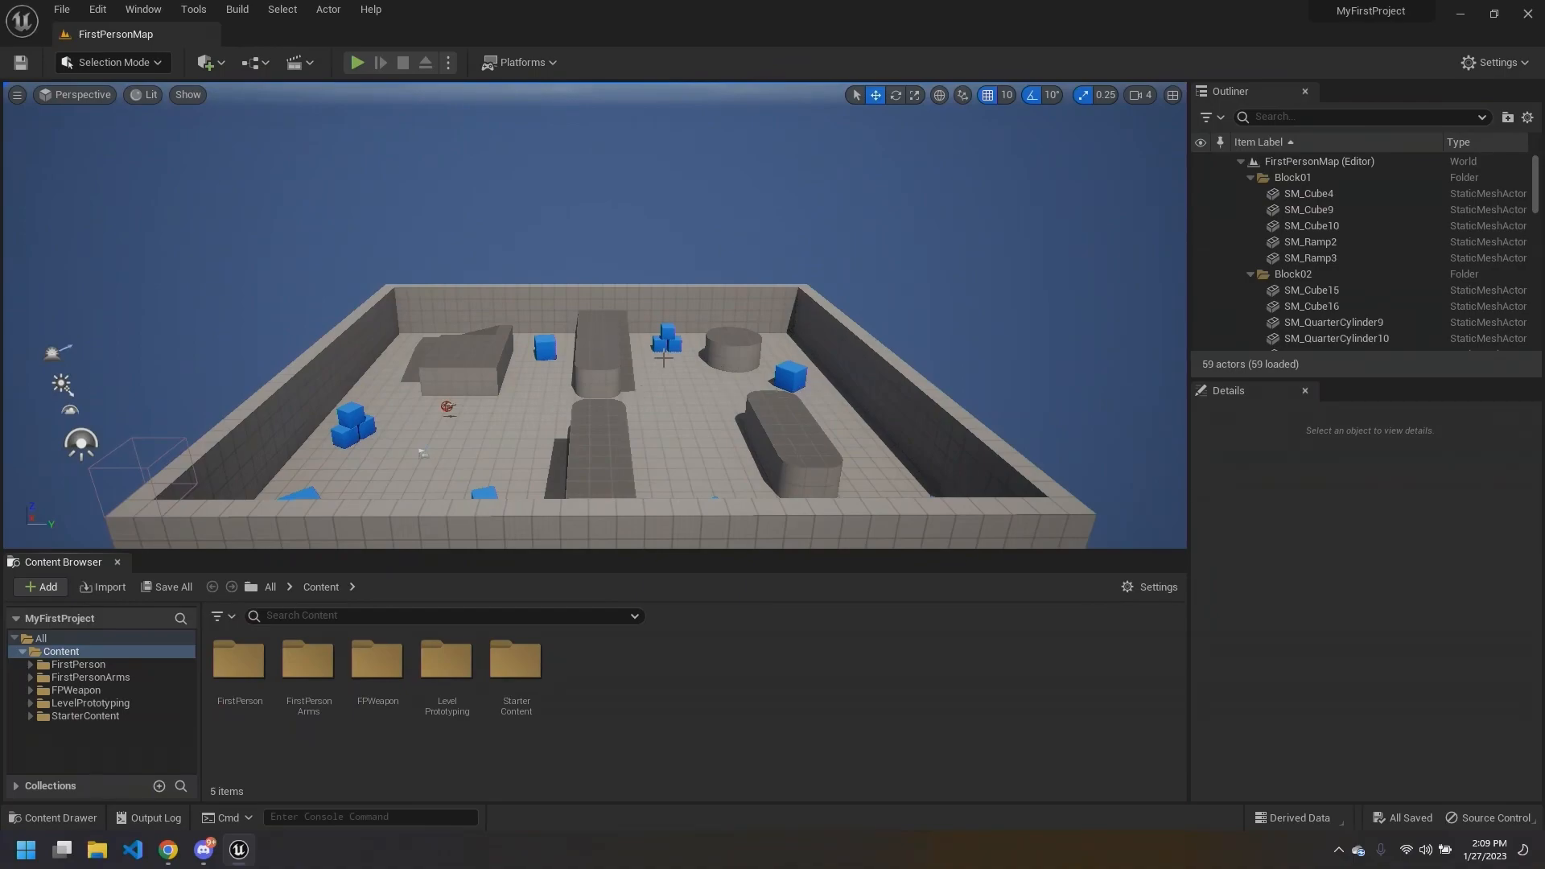
Step: Play-test the first-person level by walking around the arena, picking up the rifle and shooting, and stop the session
{"action": "left_click", "coordinate": [356, 62]}
{"action": "left_click", "coordinate": [379, 169]}
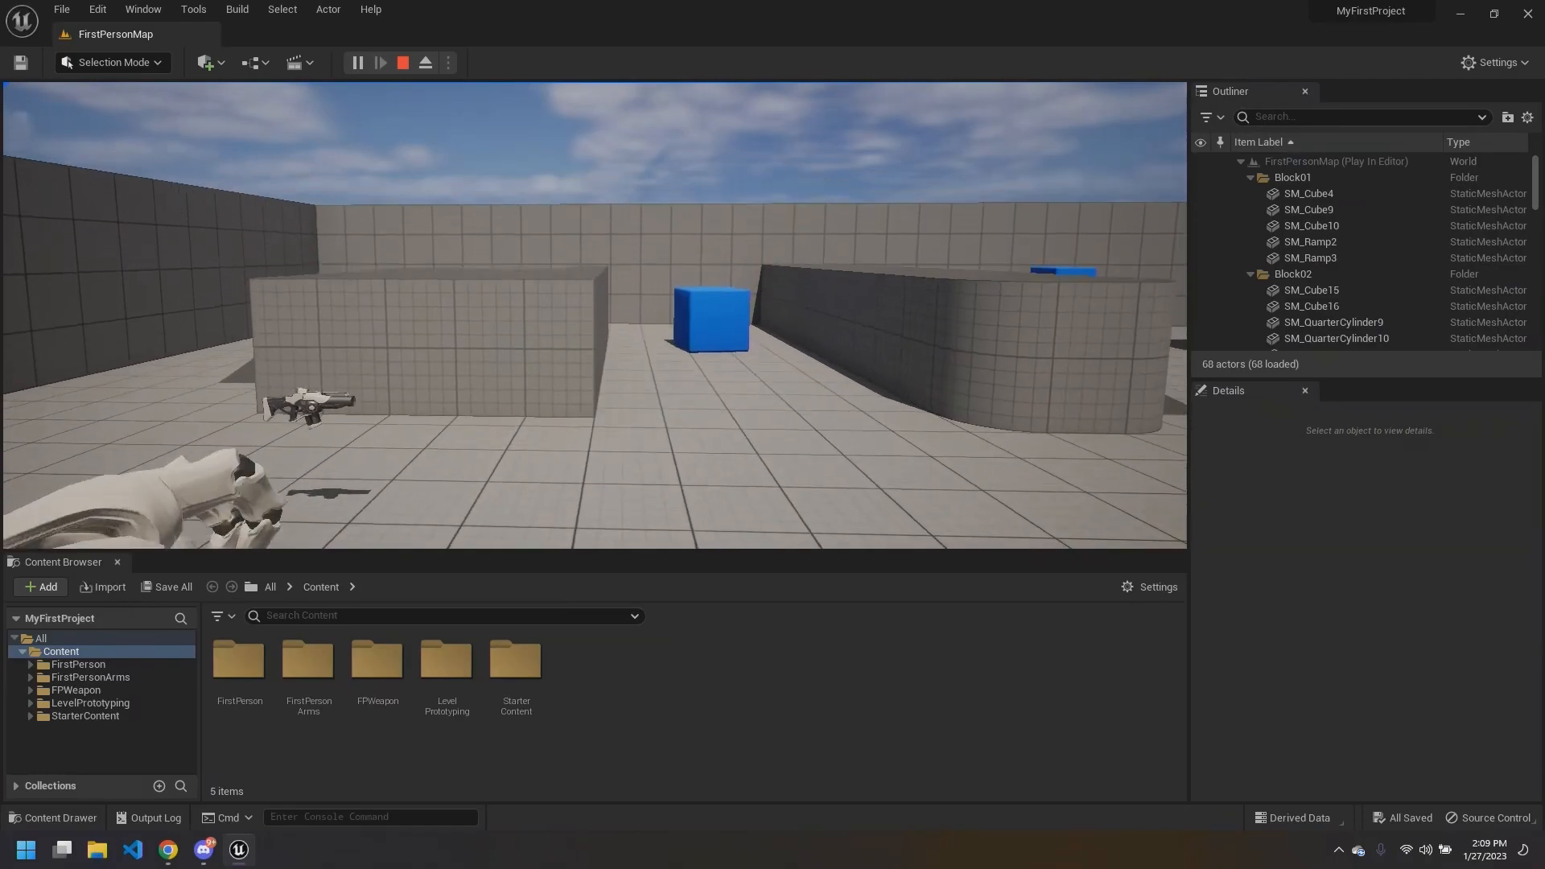
{"action": "key", "text": "w"}
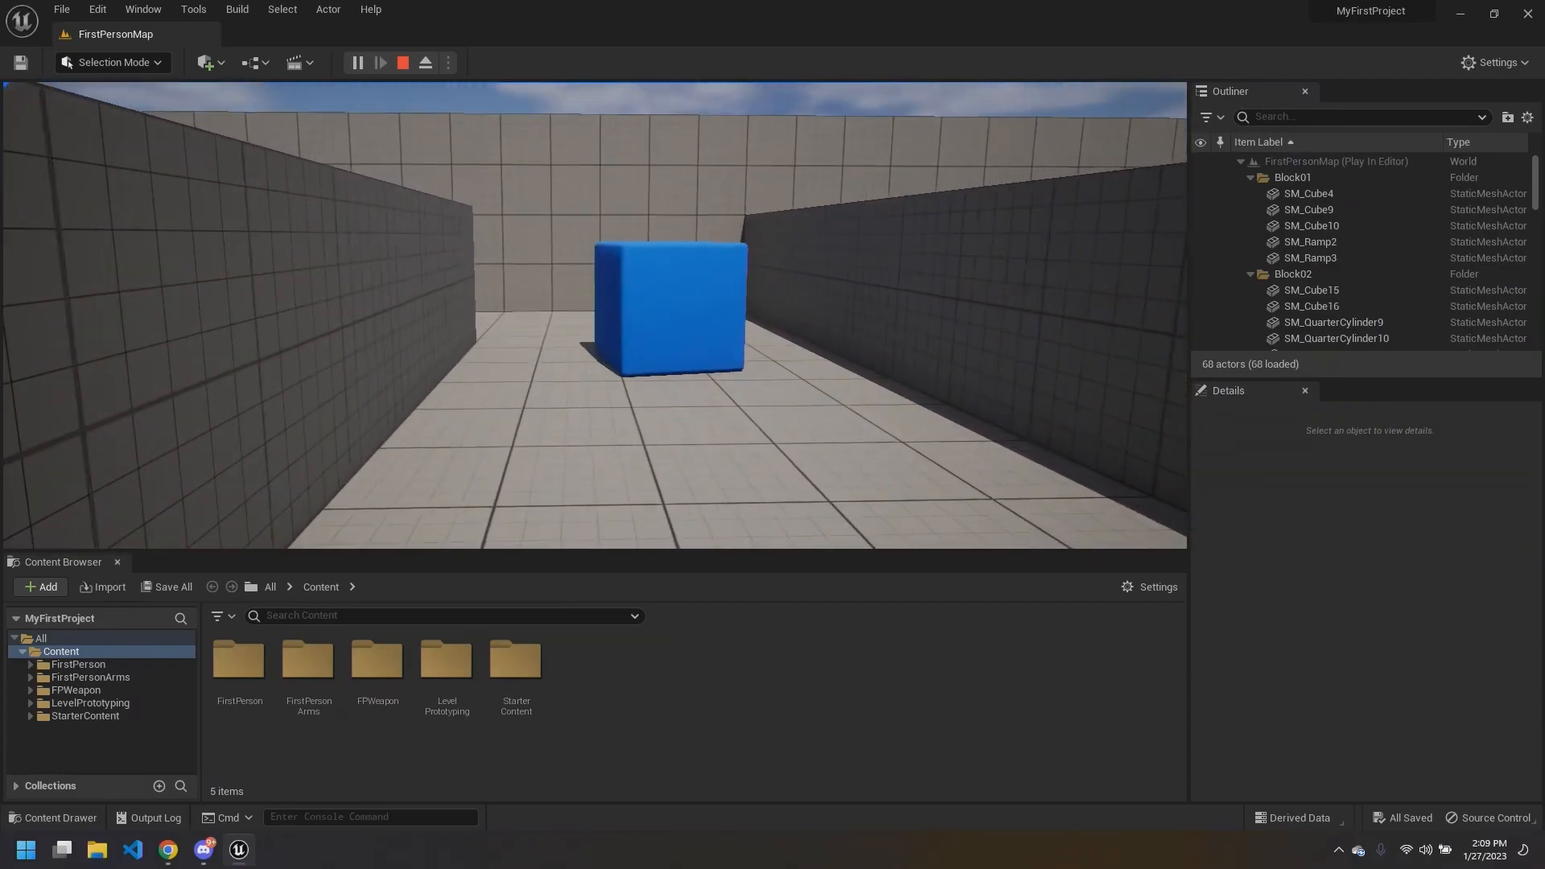
{"action": "key", "text": "w"}
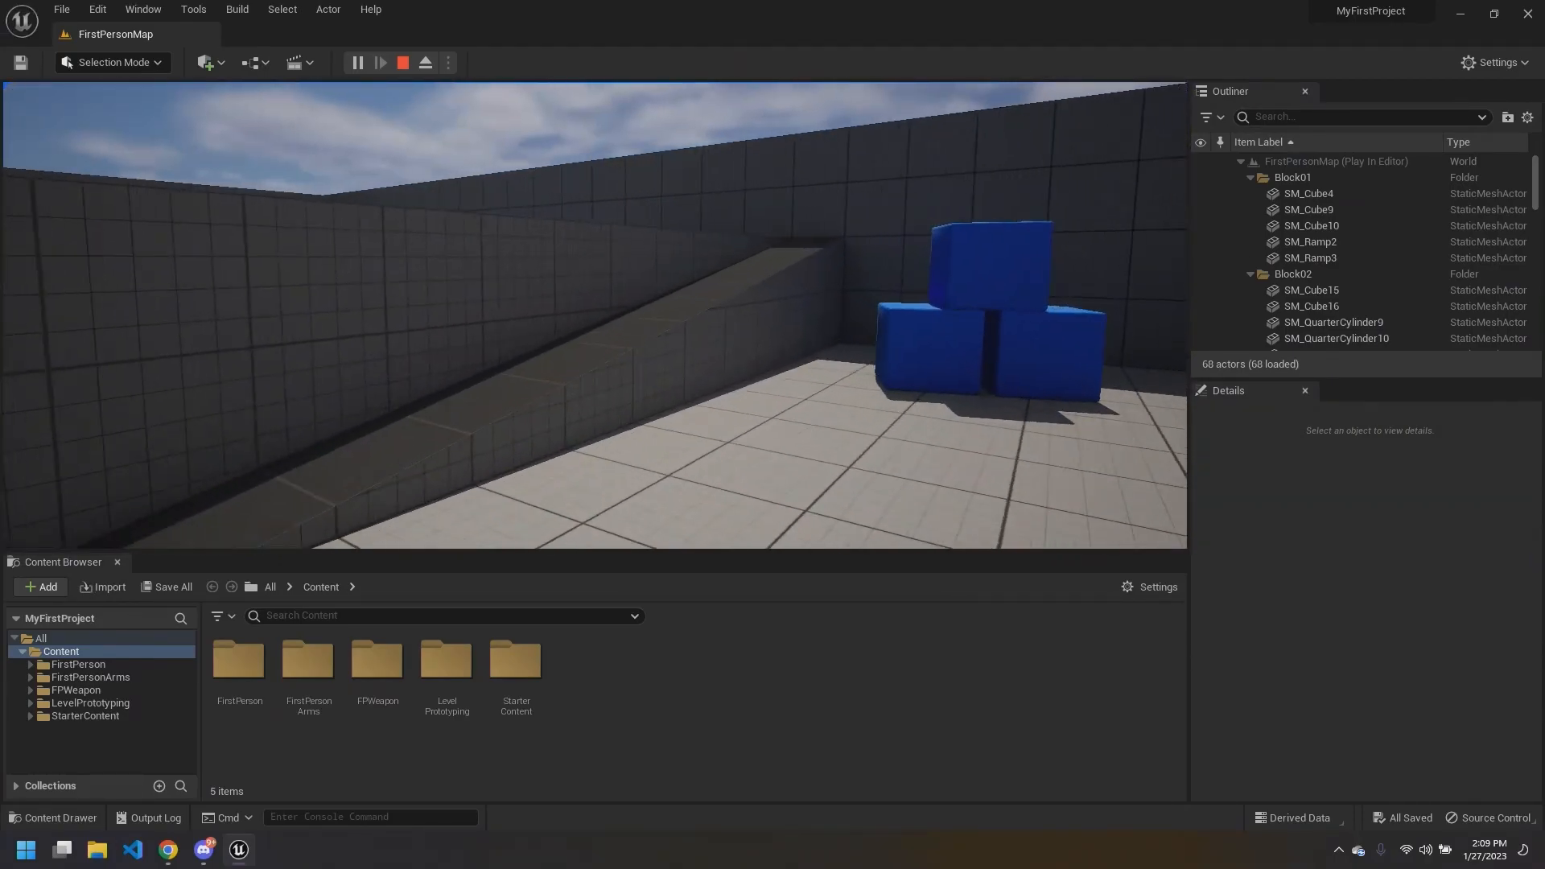
{"action": "key", "text": "w"}
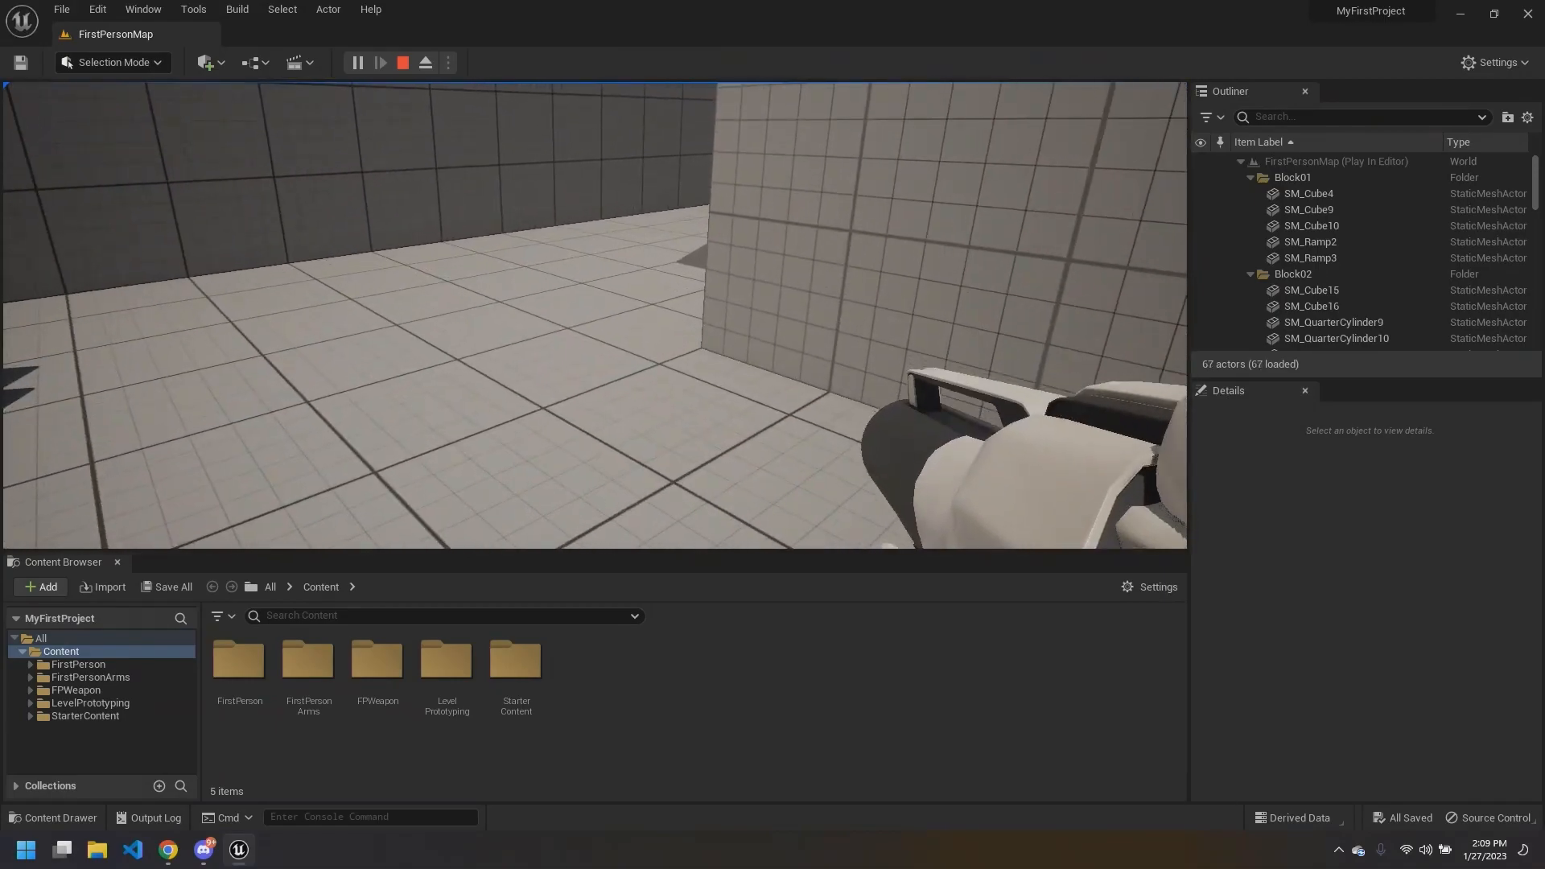
{"action": "left_click", "coordinate": [594, 315]}
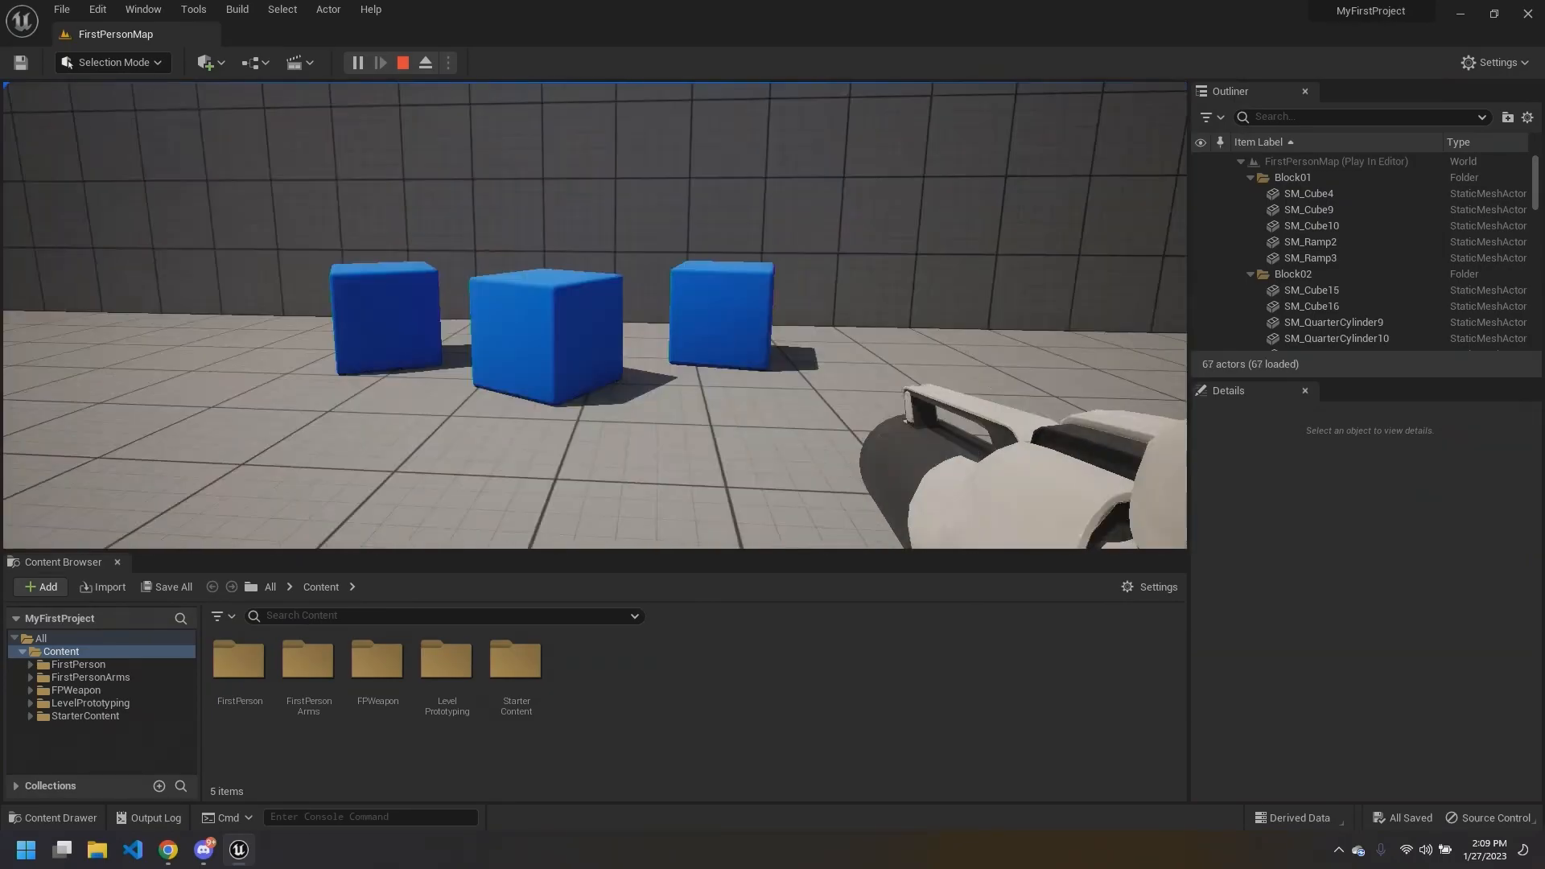
{"action": "key", "text": "Escape"}
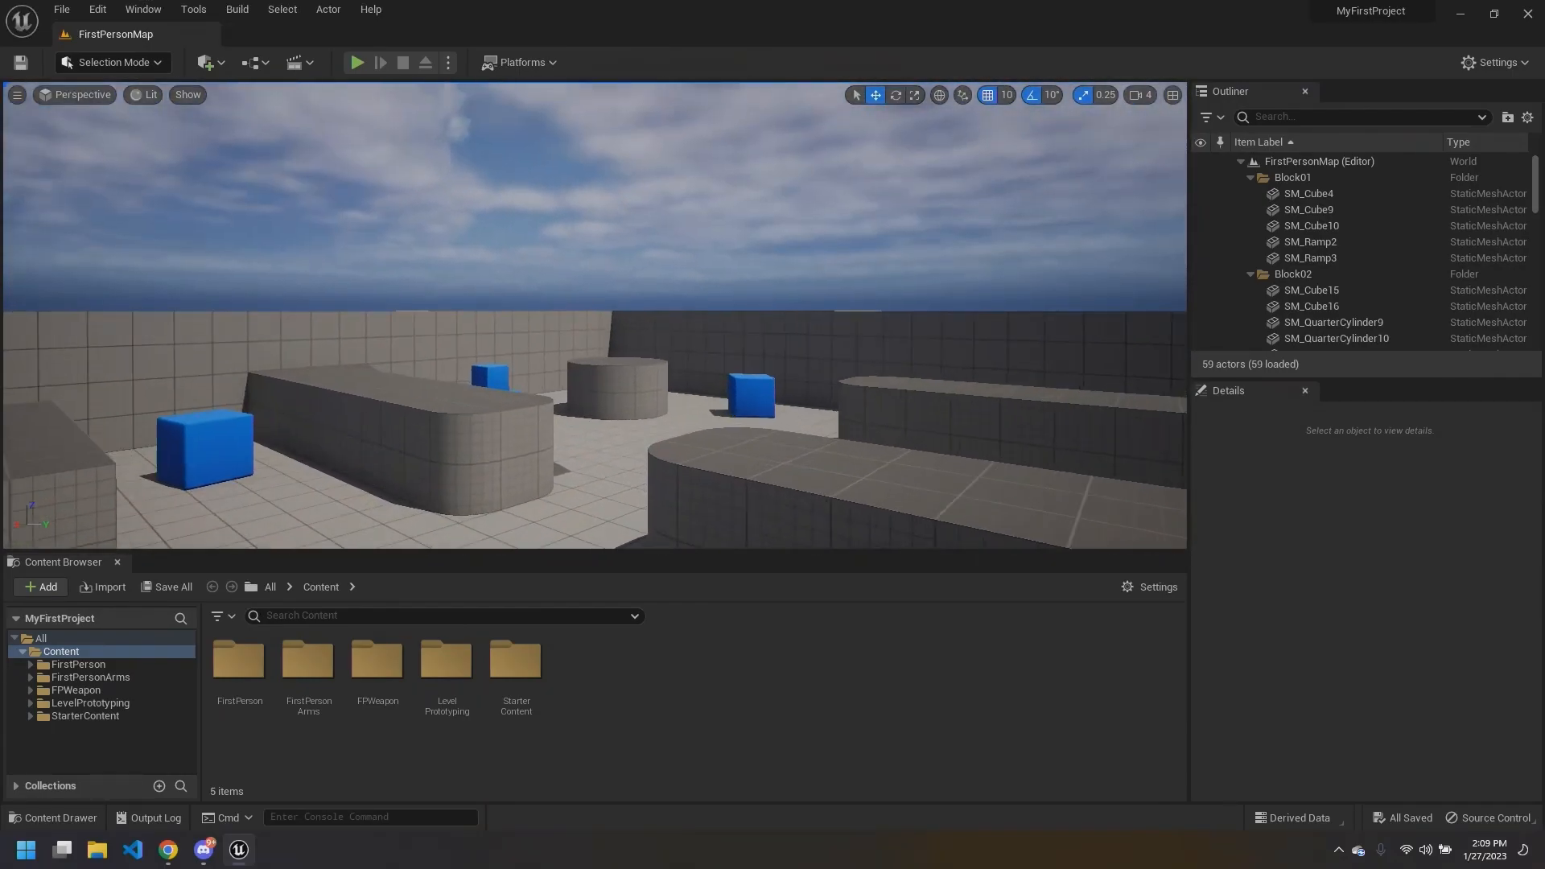
{"action": "right_click_drag", "start_coordinate": [596, 315], "coordinate": [450, 282]}
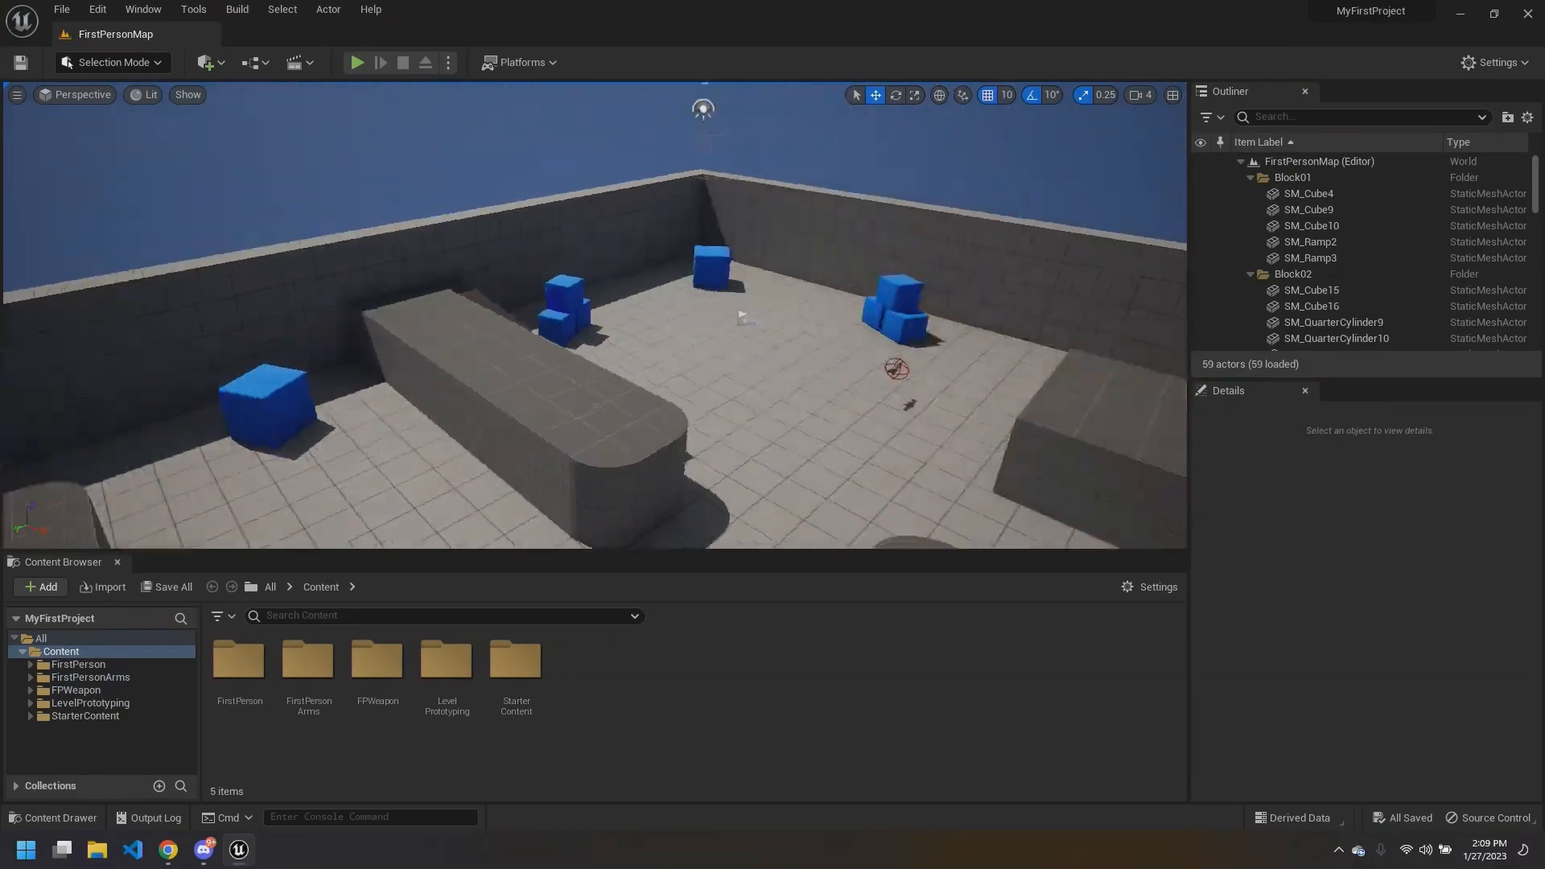
{"action": "right_click_drag", "start_coordinate": [480, 299], "coordinate": [479, 298]}
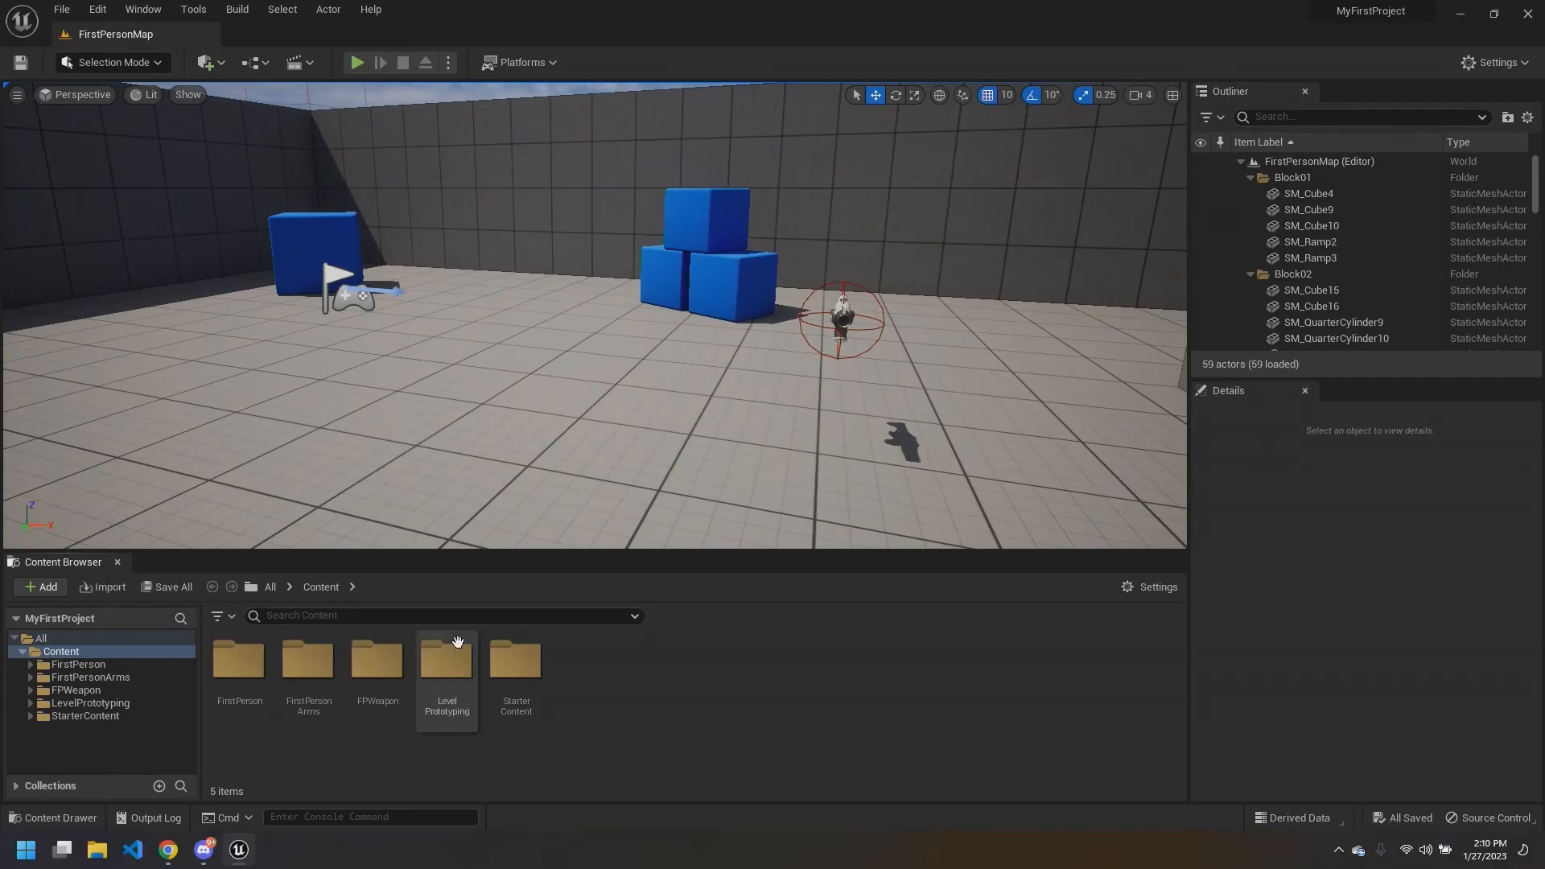
{"action": "left_click", "coordinate": [69, 820]}
{"action": "left_click", "coordinate": [69, 816]}
{"action": "left_click", "coordinate": [65, 819]}
{"action": "left_click", "coordinate": [65, 819]}
{"action": "left_click", "coordinate": [64, 820]}
{"action": "left_click", "coordinate": [61, 821]}
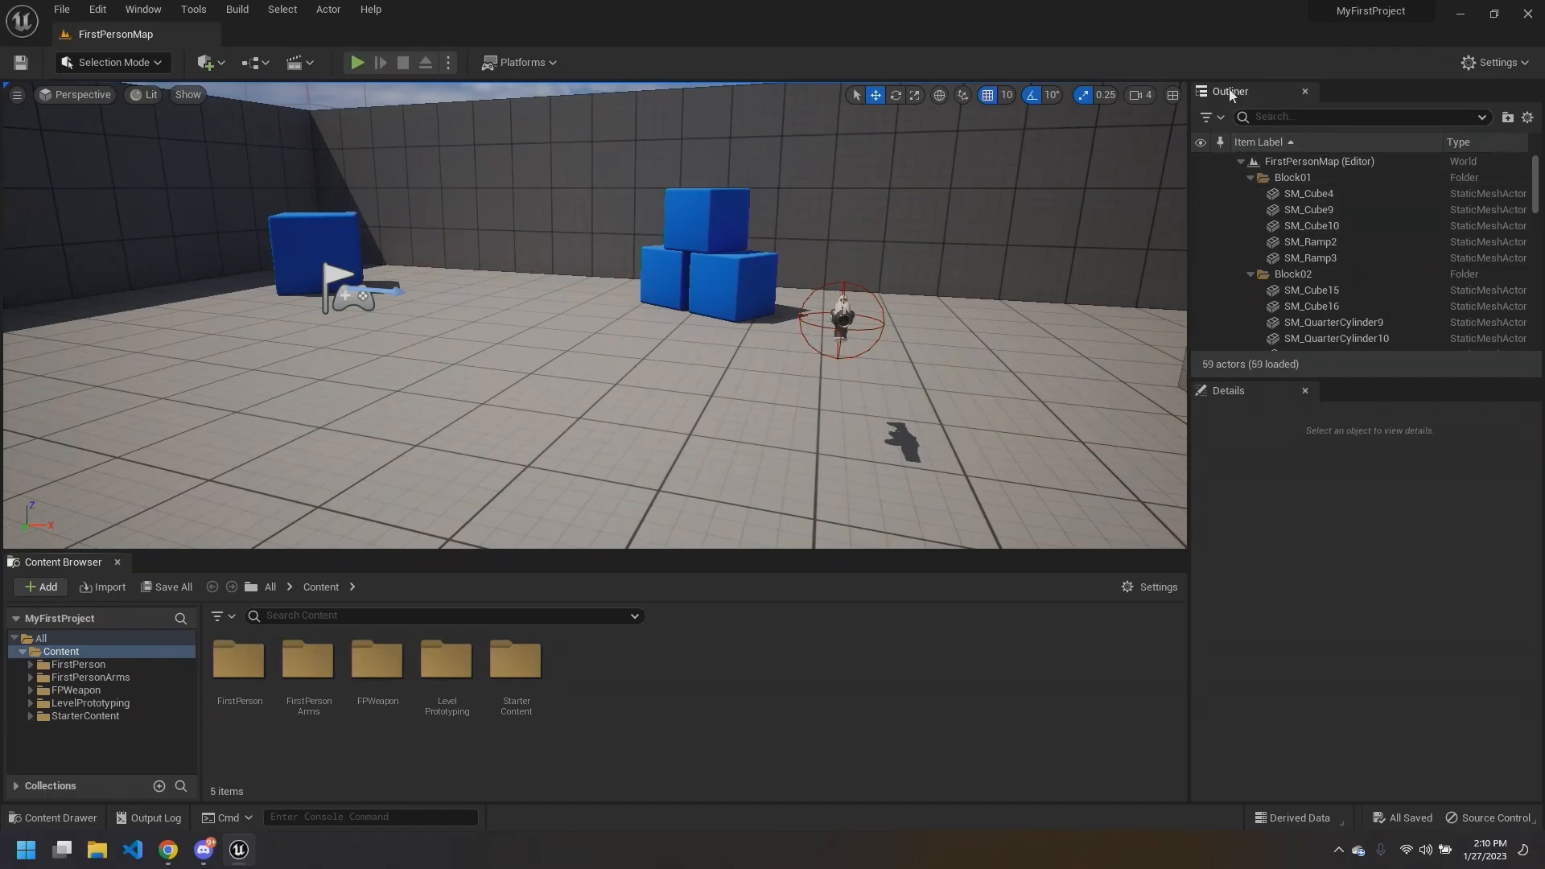
Step: Browse the level's actors in the Outliner and select the top blue cube of the three-cube stack
{"action": "scroll", "coordinate": [1309, 224], "scroll_direction": "down", "scroll_amount": 1}
{"action": "scroll", "coordinate": [1309, 224], "scroll_direction": "down", "scroll_amount": 3}
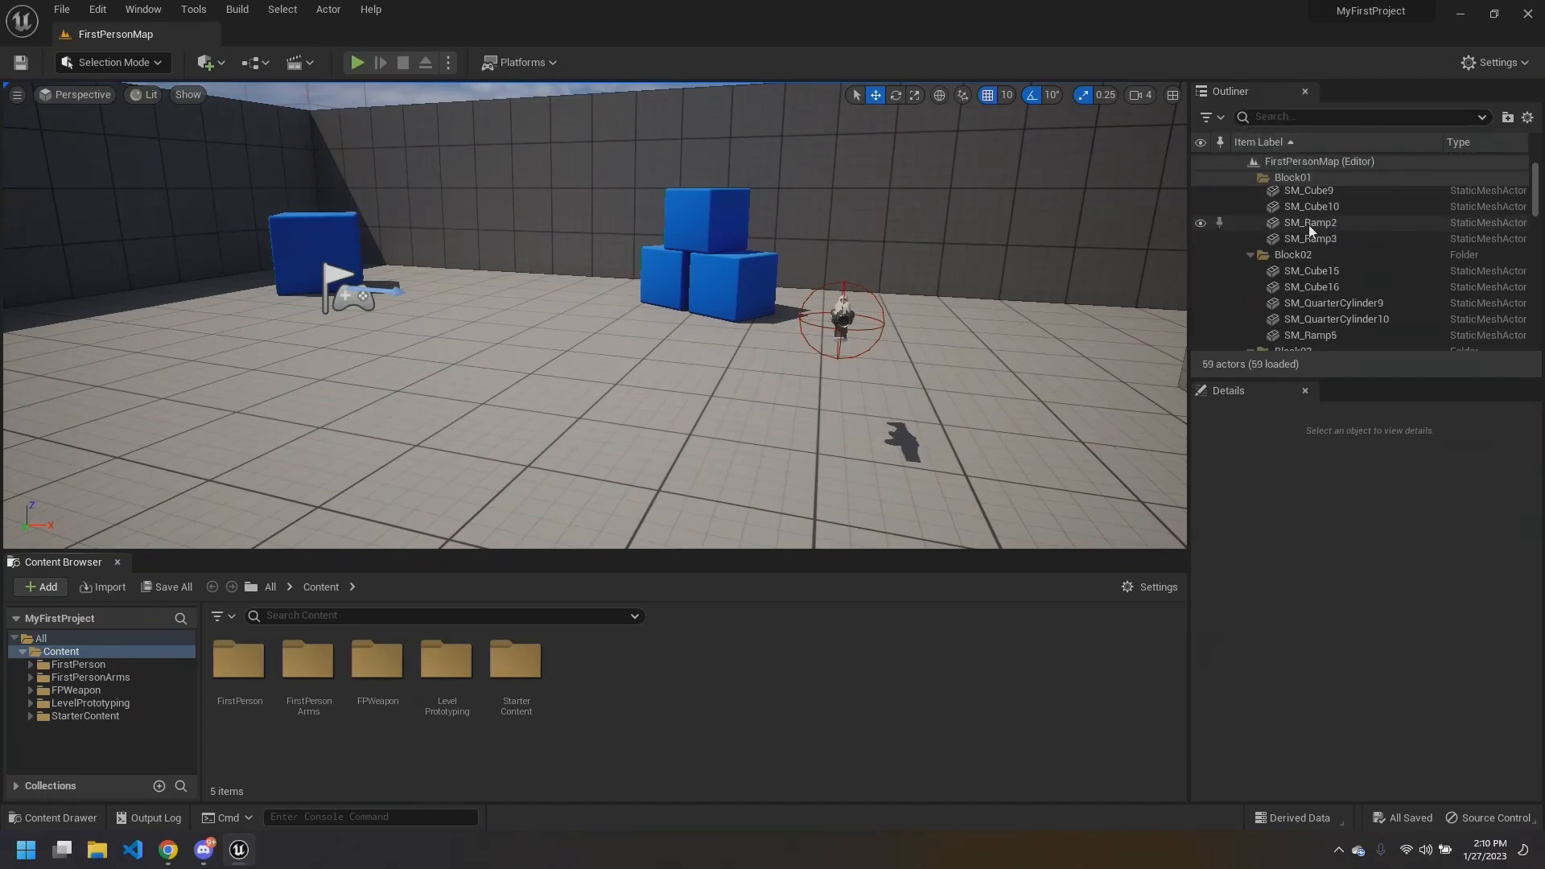
{"action": "scroll", "coordinate": [1308, 229], "scroll_direction": "down", "scroll_amount": 5}
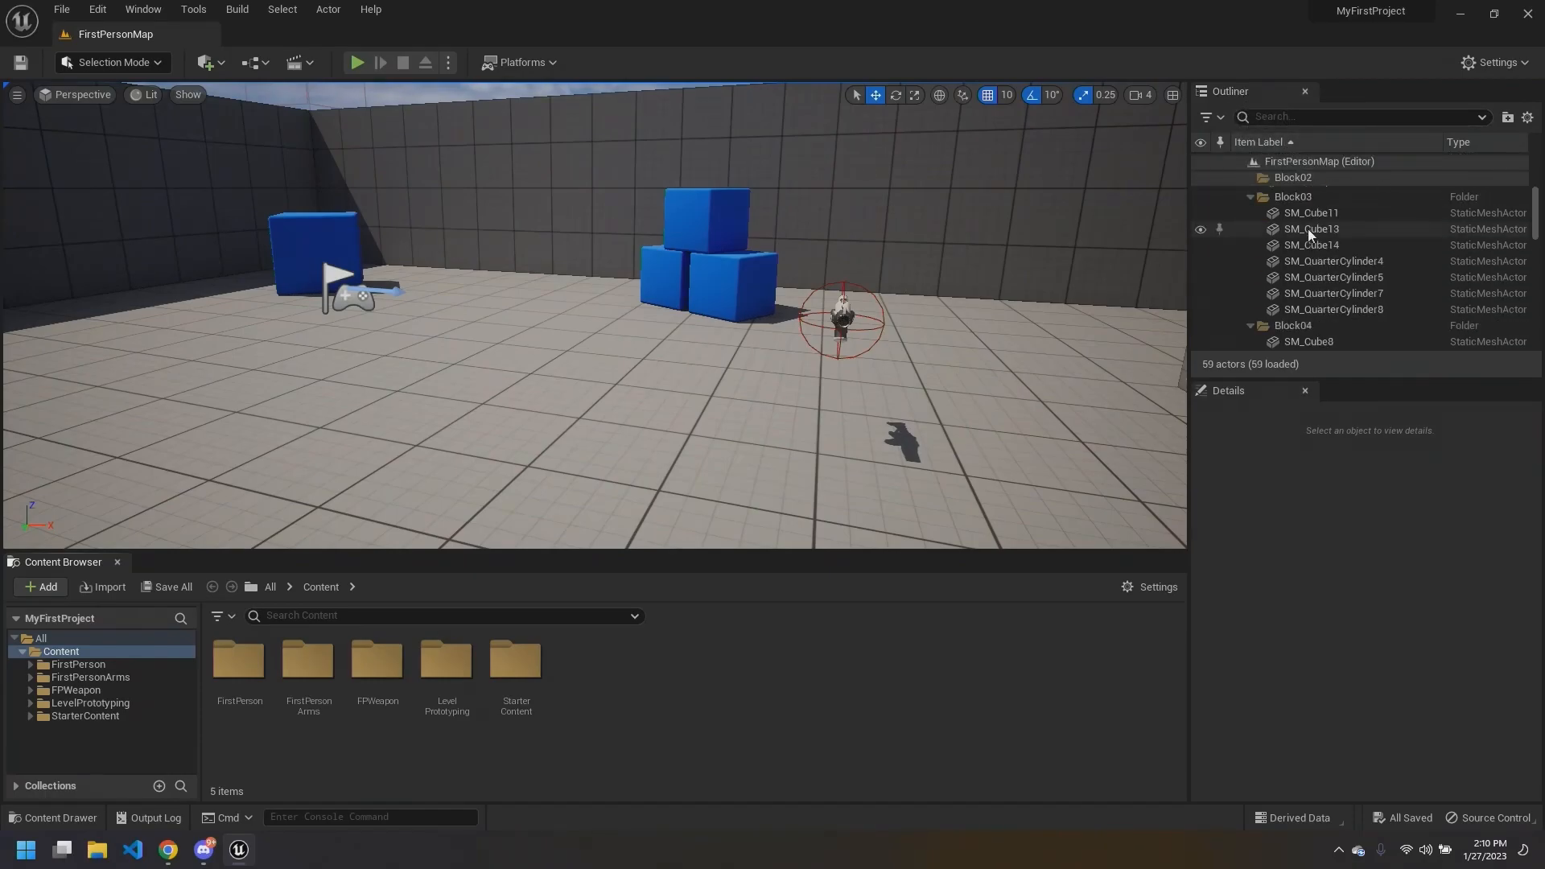
{"action": "left_click", "coordinate": [703, 206]}
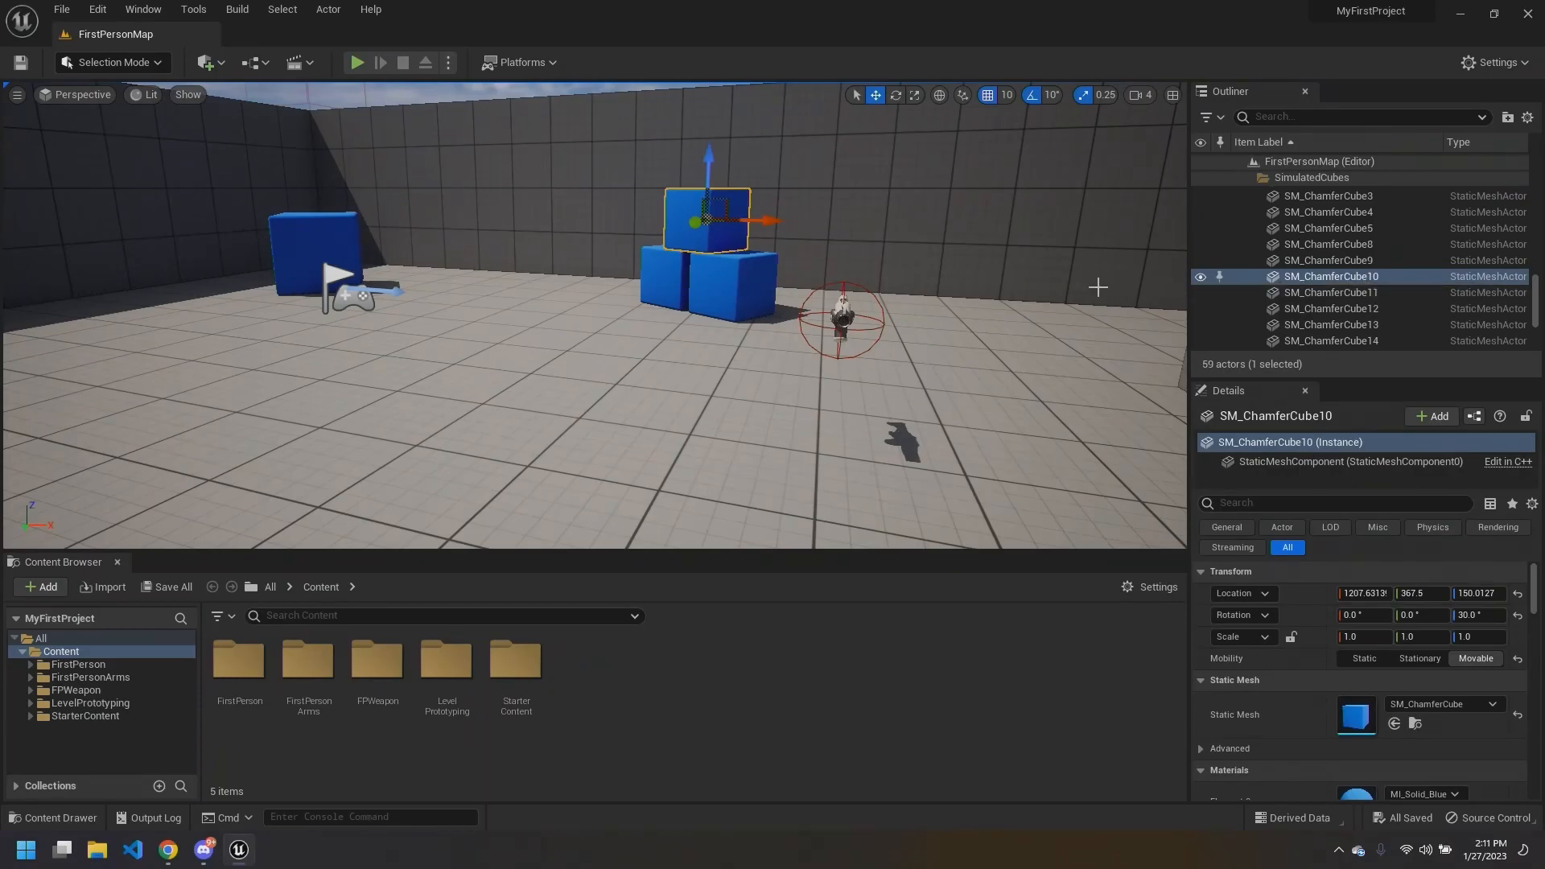
{"action": "scroll", "coordinate": [1288, 294], "scroll_direction": "down", "scroll_amount": 5}
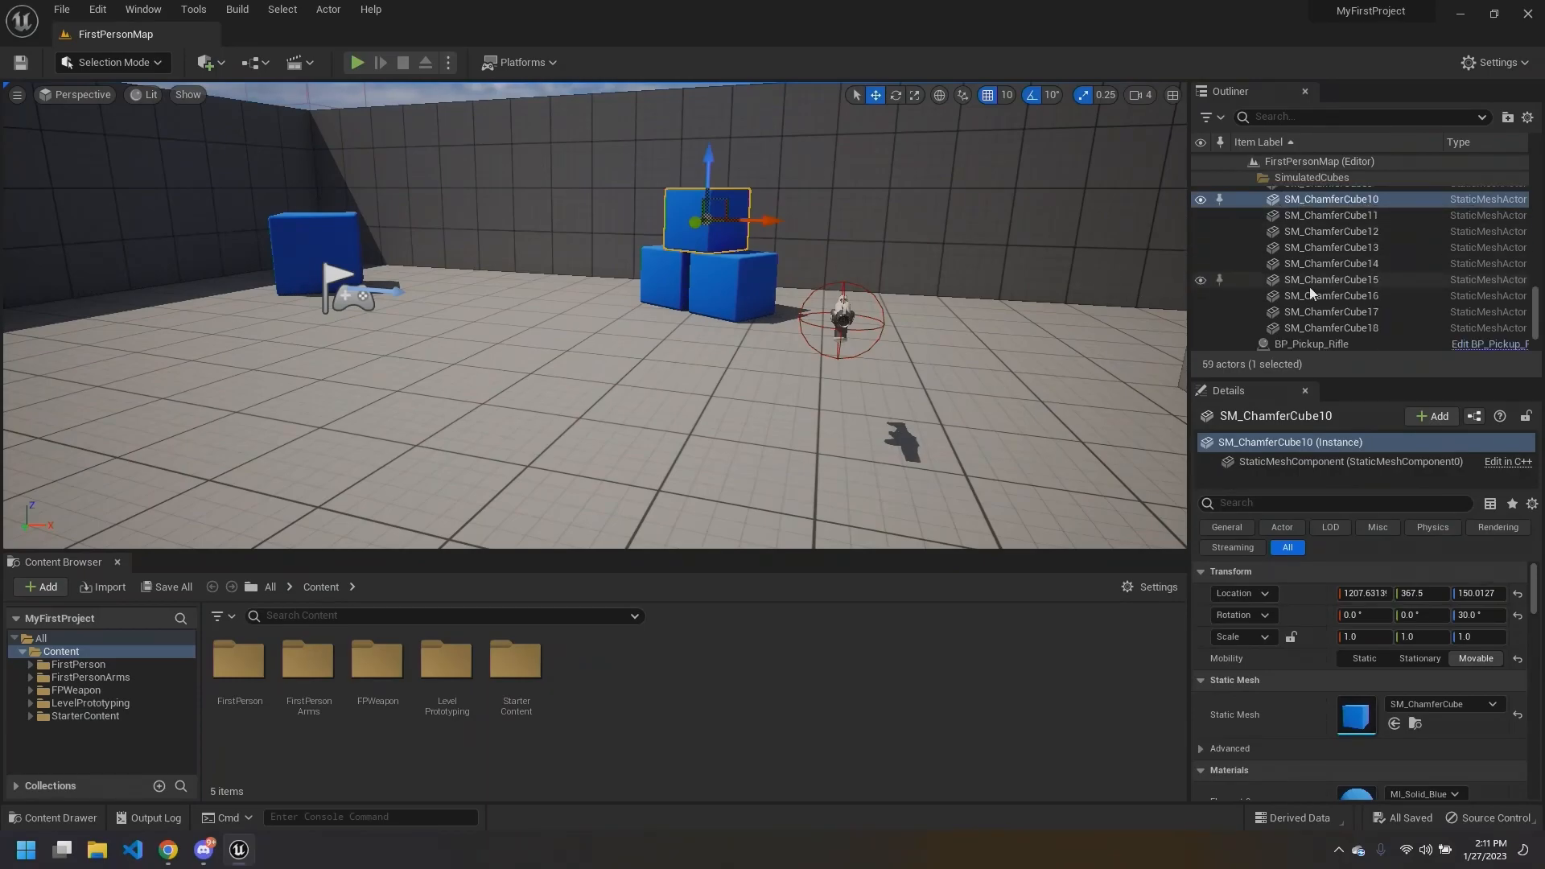
Step: Select the SkyLight floating above the arena to find its entry in the Outliner
{"action": "right_click_drag", "start_coordinate": [911, 297], "coordinate": [855, 259]}
{"action": "key", "text": "s"}
{"action": "key", "text": "w"}
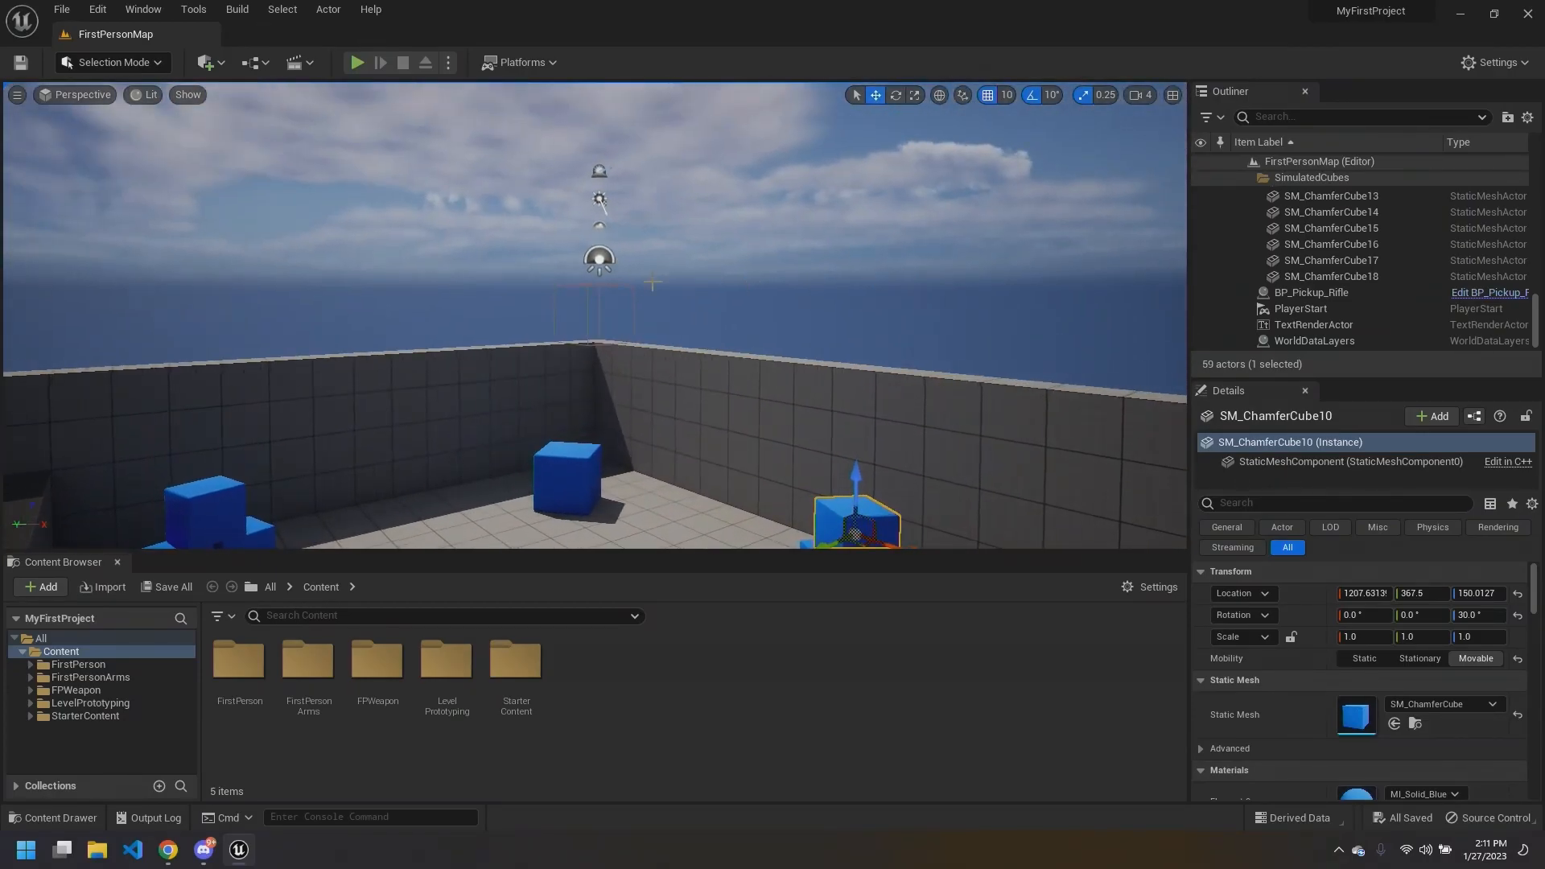
{"action": "left_click", "coordinate": [600, 259]}
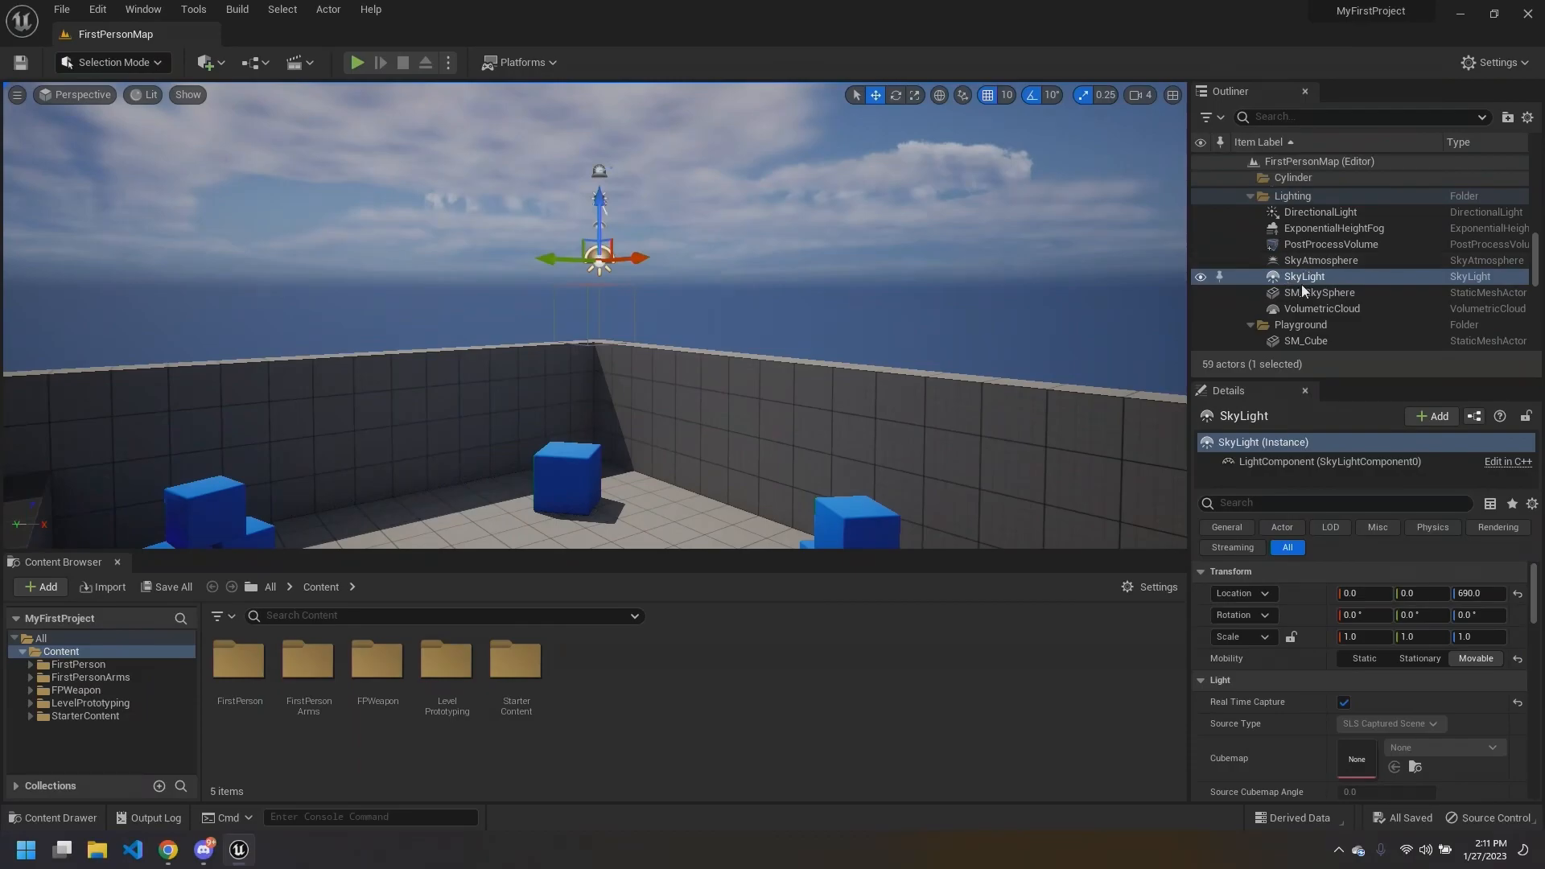
Step: Move the PlayerStart onto the top of the grey block, at about X 2050, Y 850, Z 342
{"action": "right_click_drag", "start_coordinate": [950, 302], "coordinate": [84, 370]}
{"action": "left_click", "coordinate": [568, 294]}
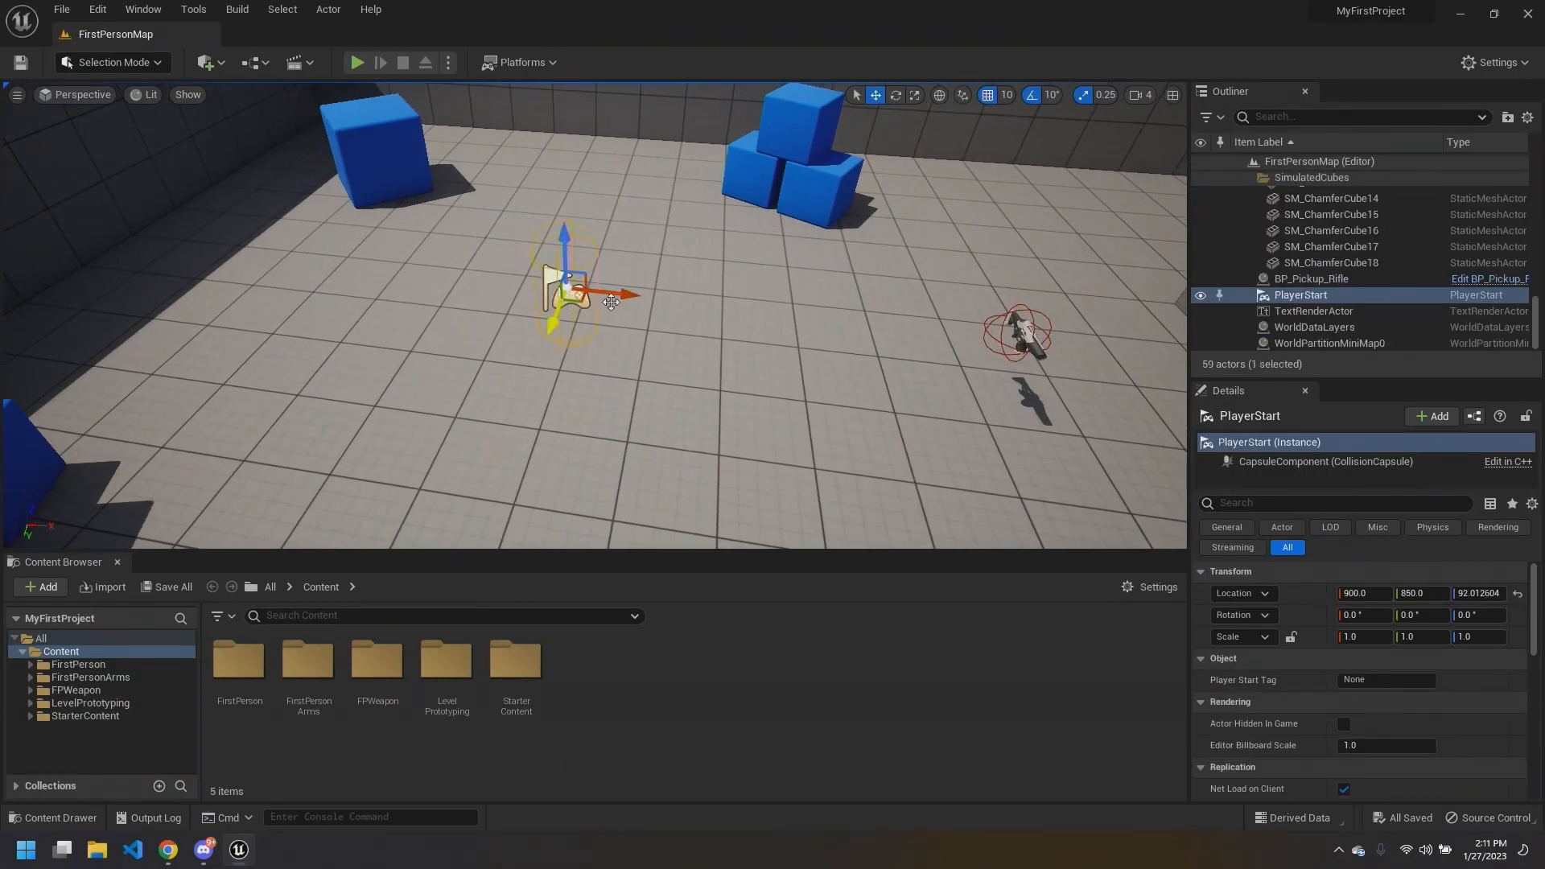
{"action": "right_click_drag", "start_coordinate": [579, 295], "coordinate": [542, 332]}
{"action": "left_click_drag", "start_coordinate": [584, 302], "coordinate": [1026, 119]}
{"action": "right_click_drag", "start_coordinate": [1026, 119], "coordinate": [1077, 62]}
{"action": "left_click_drag", "start_coordinate": [813, 253], "coordinate": [815, 201]}
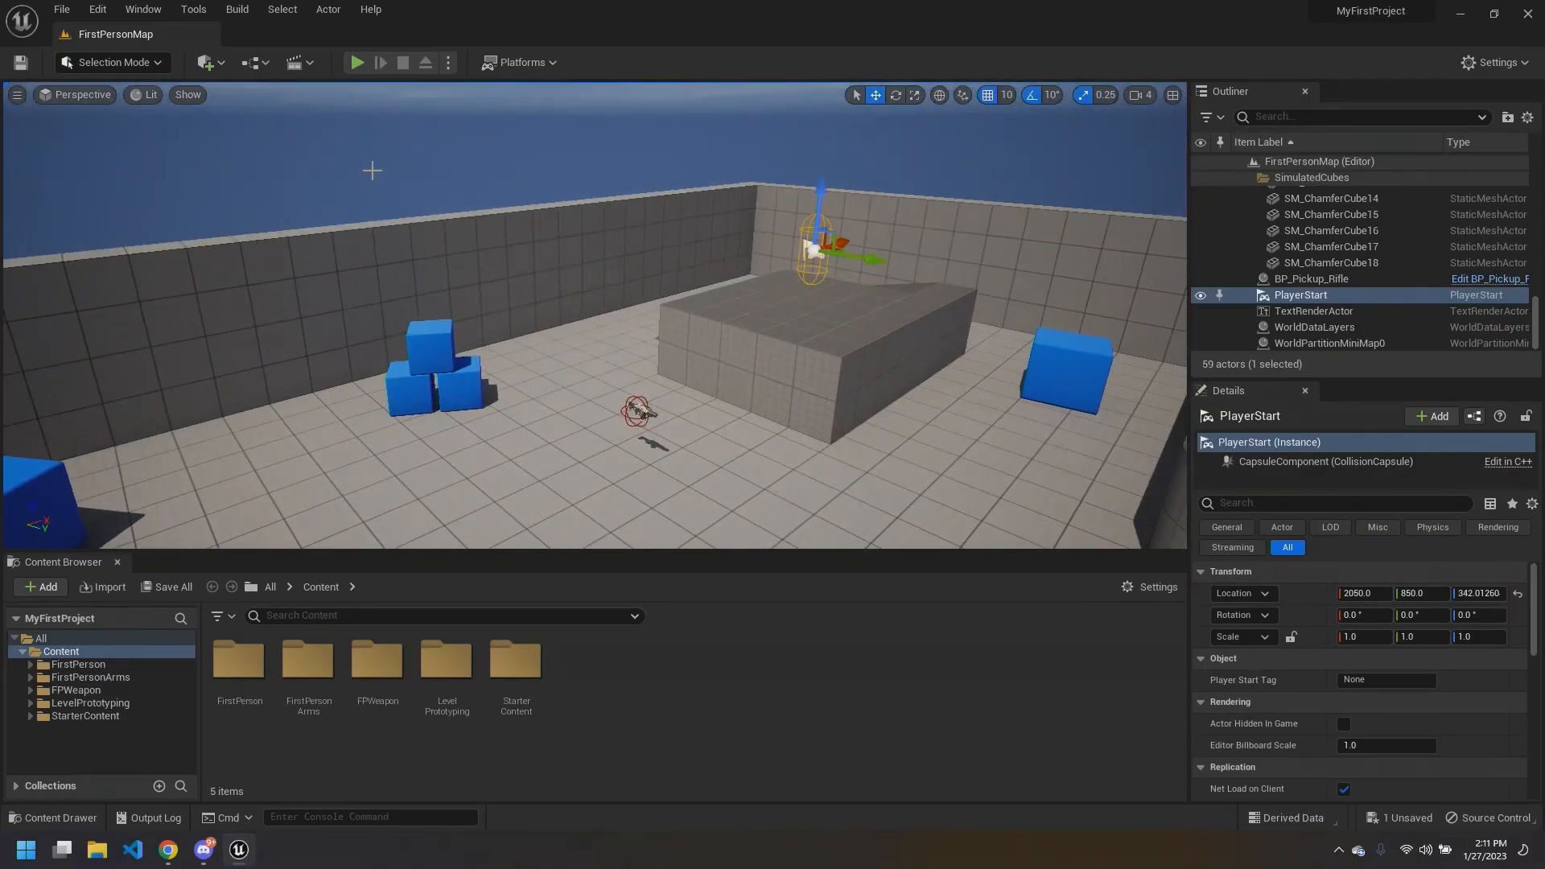
Step: Play the level from the relocated PlayerStart, stop the session and view the start point from a distance
{"action": "left_click", "coordinate": [358, 62]}
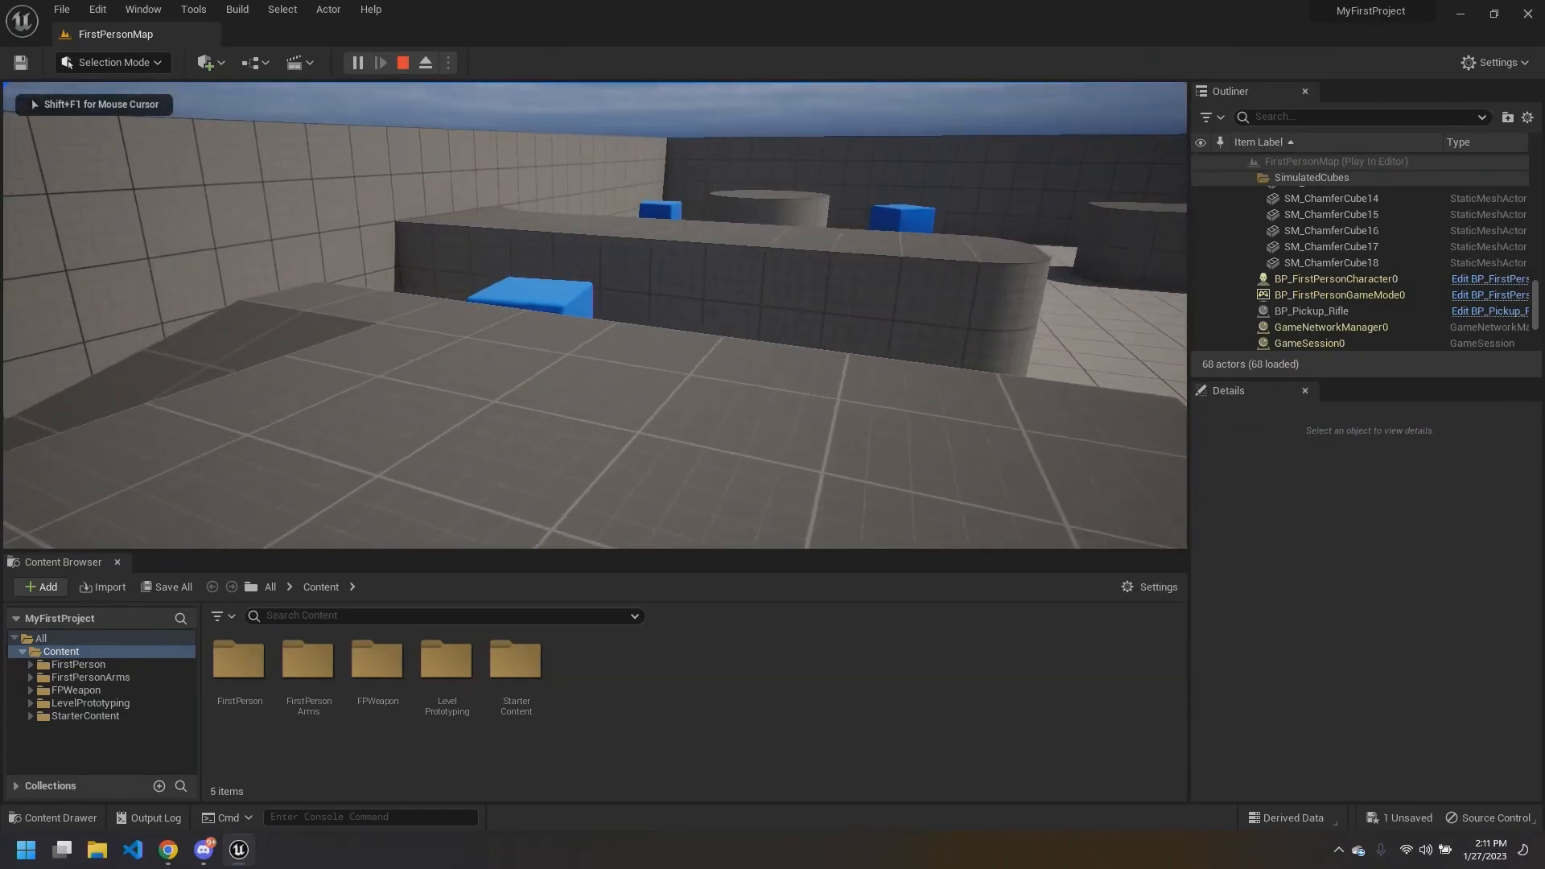
{"action": "key", "text": "Escape"}
{"action": "key", "text": "s"}
{"action": "mouse_move", "coordinate": [779, 425]}
{"action": "right_mouse_down"}
{"action": "mouse_move", "coordinate": [861, 439]}
{"action": "mouse_move", "coordinate": [778, 425]}
{"action": "right_mouse_up"}
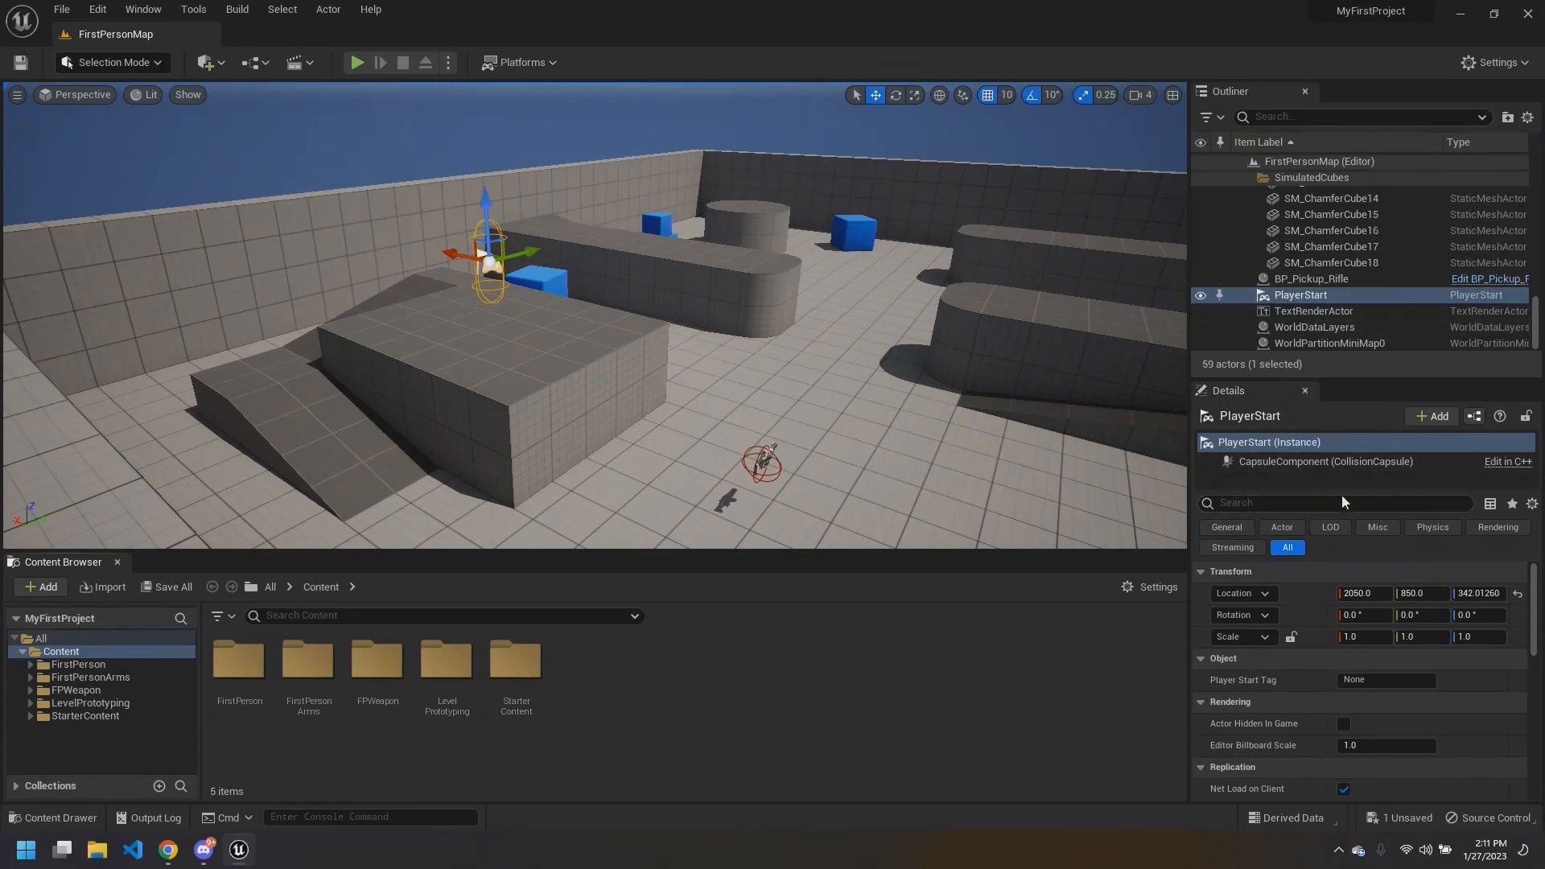
Step: Select SM_ChamferCube16, switch the selection to the blue cube SM_ChamferCube5 on the arena floor, and bring it closer into view
{"action": "left_click", "coordinate": [1326, 231]}
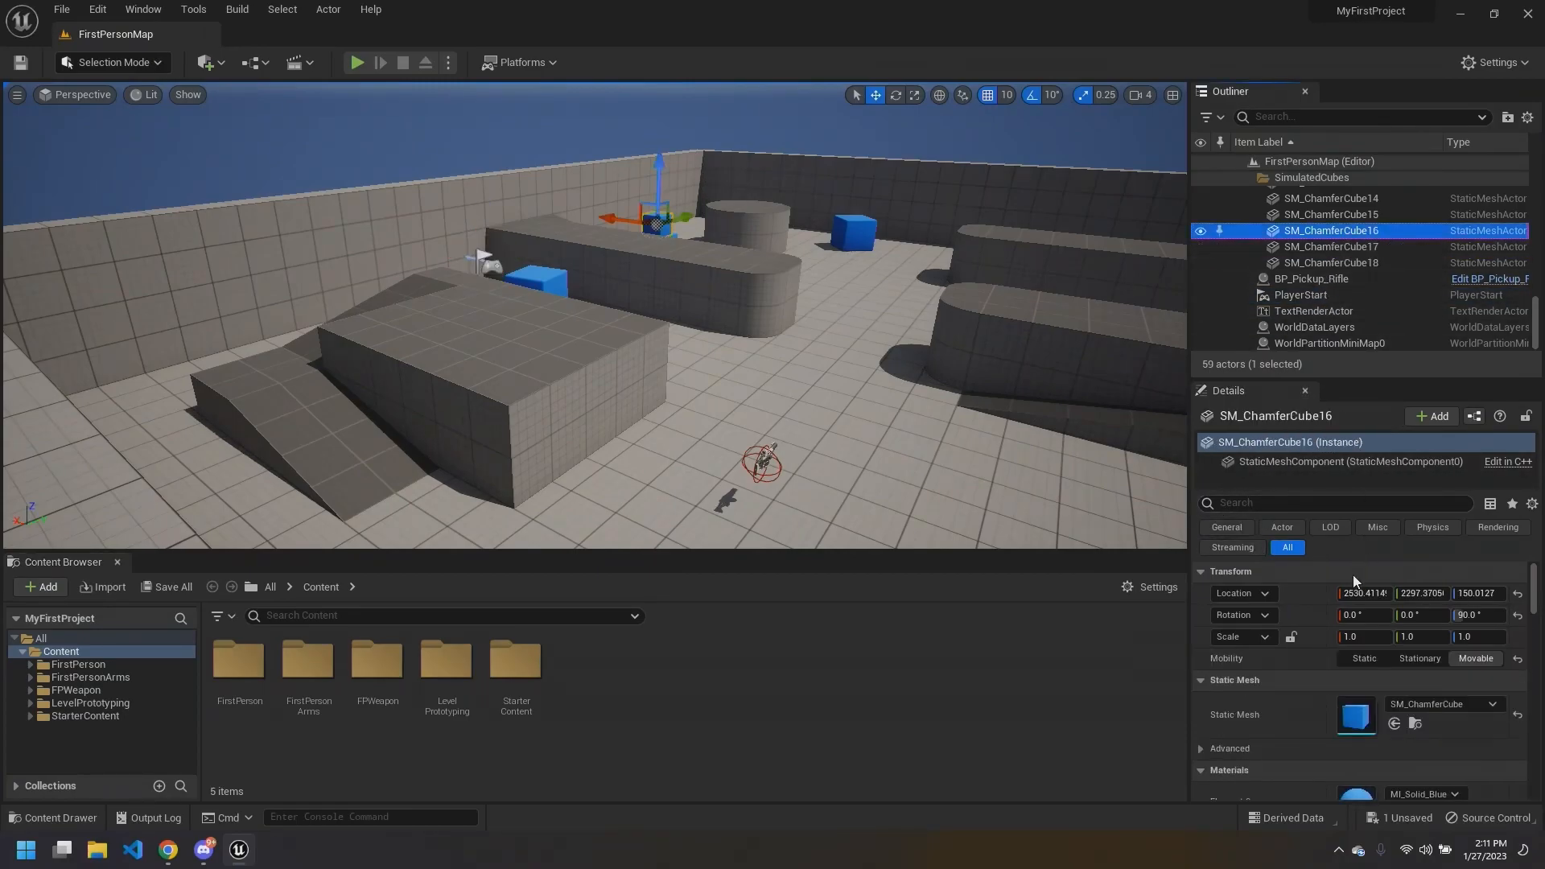
{"action": "left_click", "coordinate": [860, 246]}
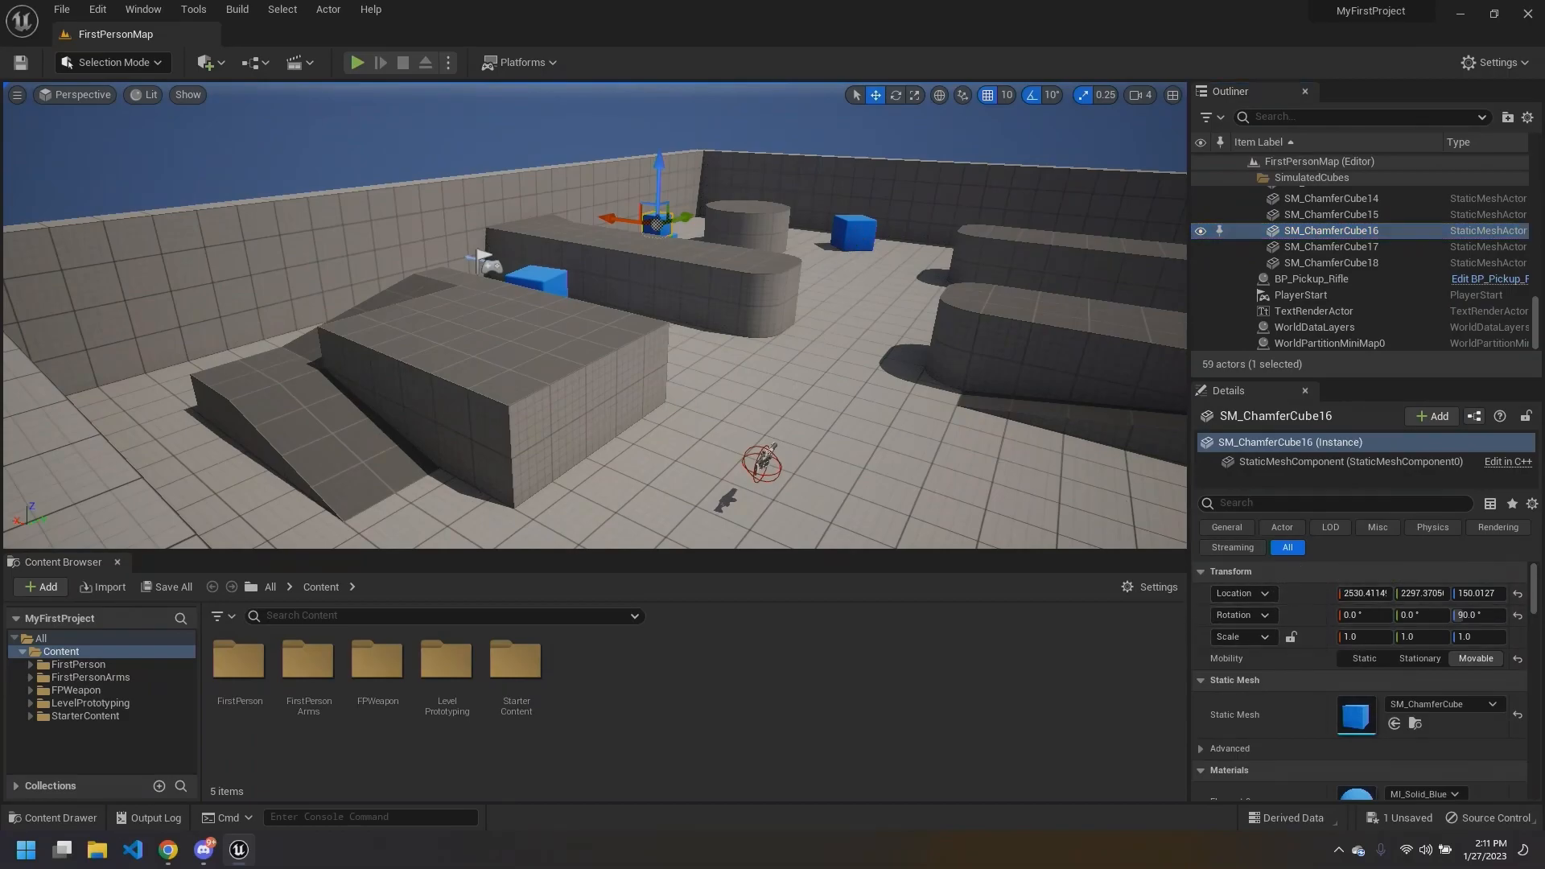
{"action": "key", "text": "f"}
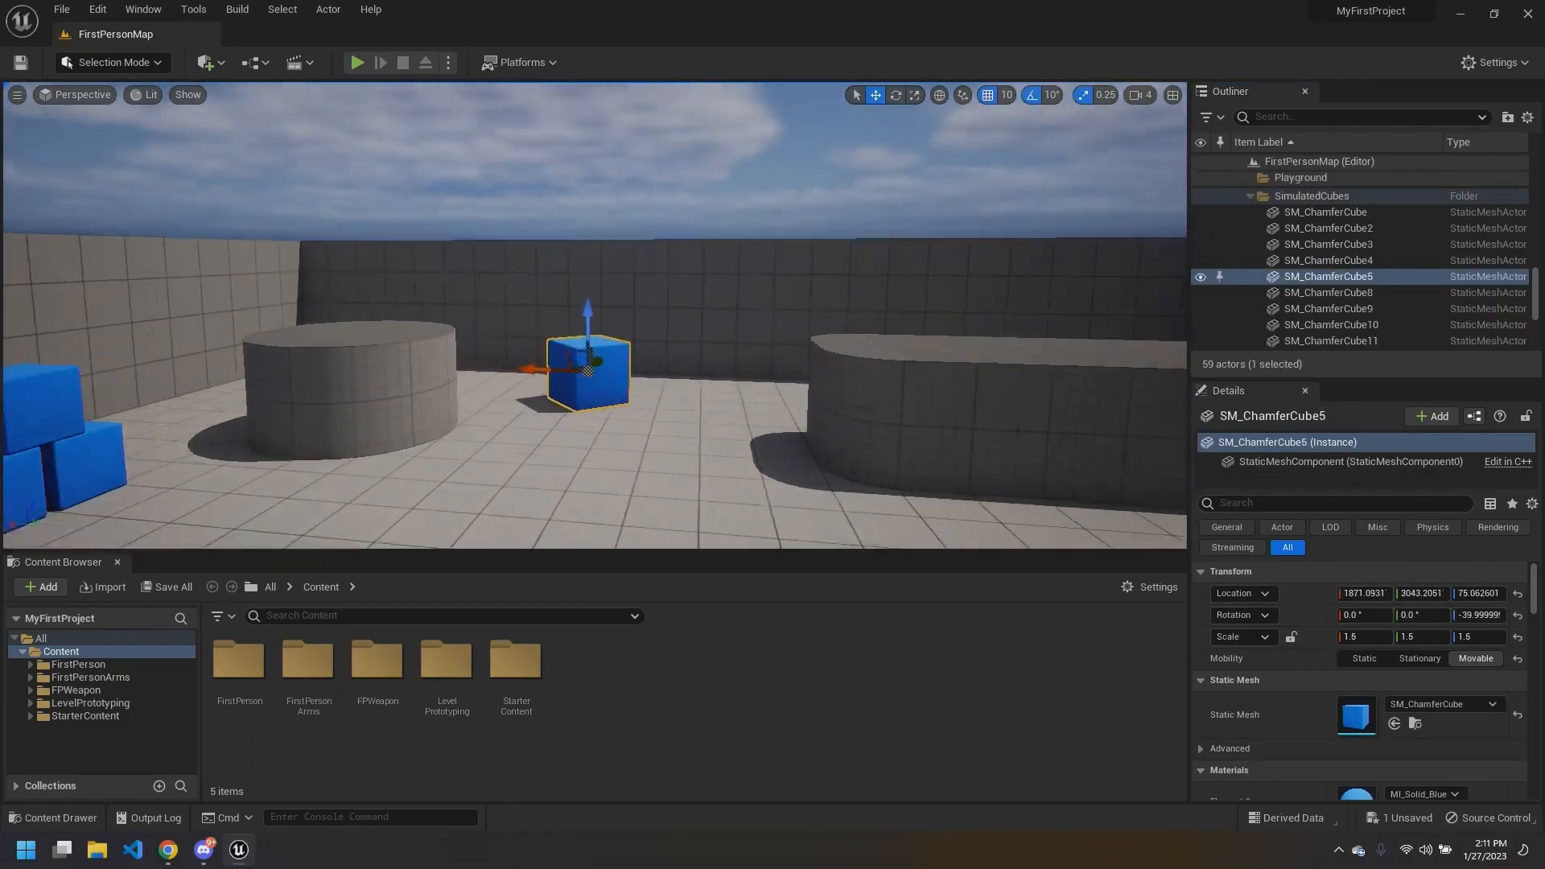
Step: Examine the transform values and the physics settings of the blue cube SM_ChamferCube5
{"action": "mouse_move", "coordinate": [1364, 615]}
{"action": "left_mouse_down"}
{"action": "mouse_move", "coordinate": [1432, 615]}
{"action": "mouse_move", "coordinate": [1366, 615]}
{"action": "left_mouse_up"}
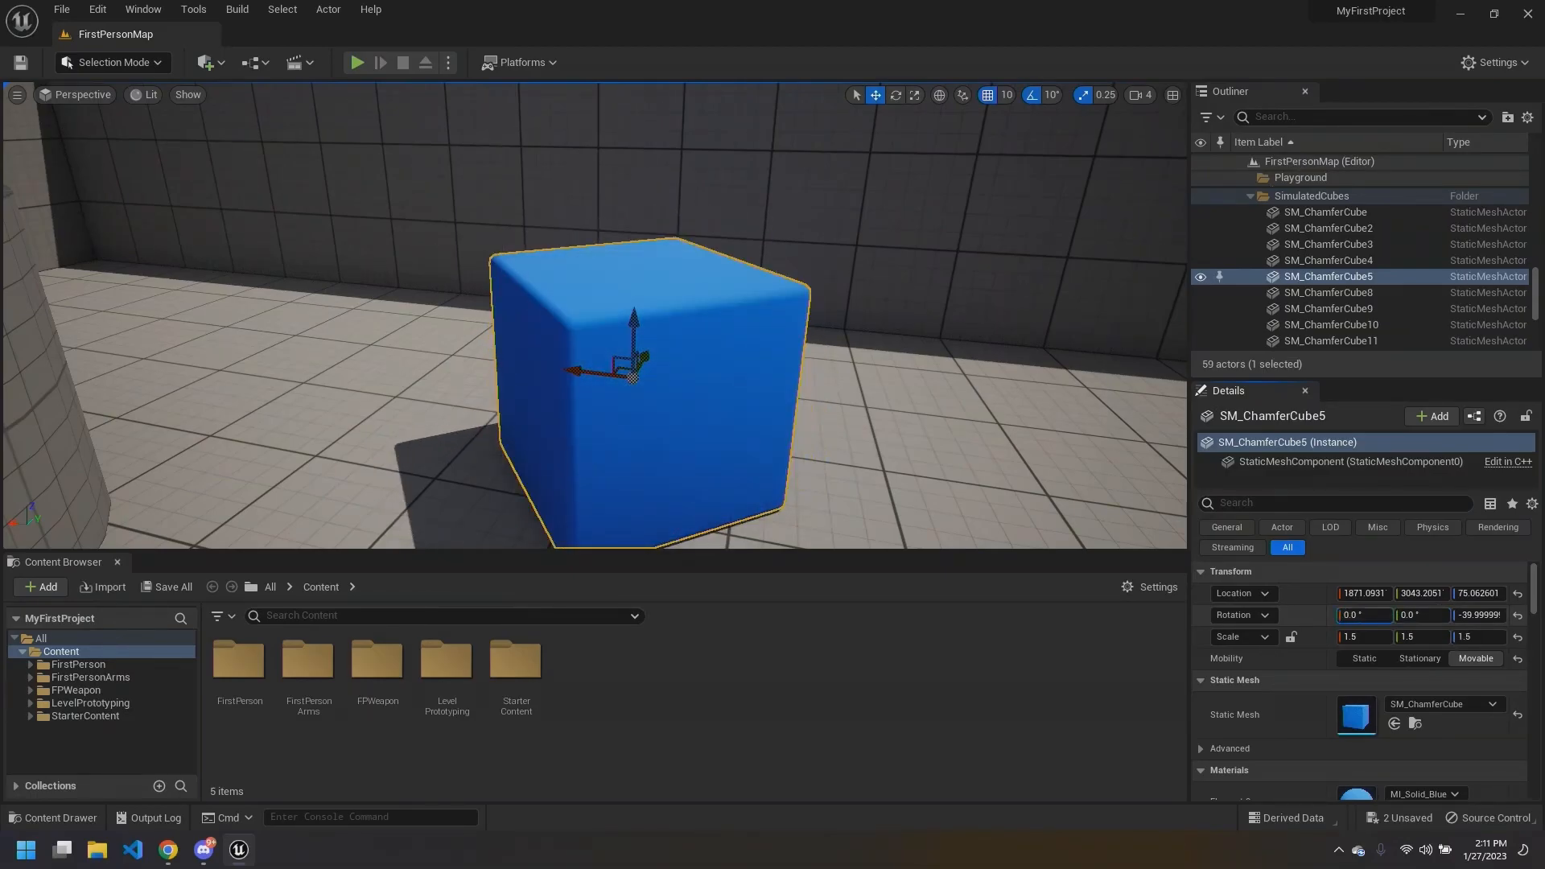
{"action": "right_click_drag", "start_coordinate": [933, 428], "coordinate": [828, 441]}
{"action": "key", "text": "s"}
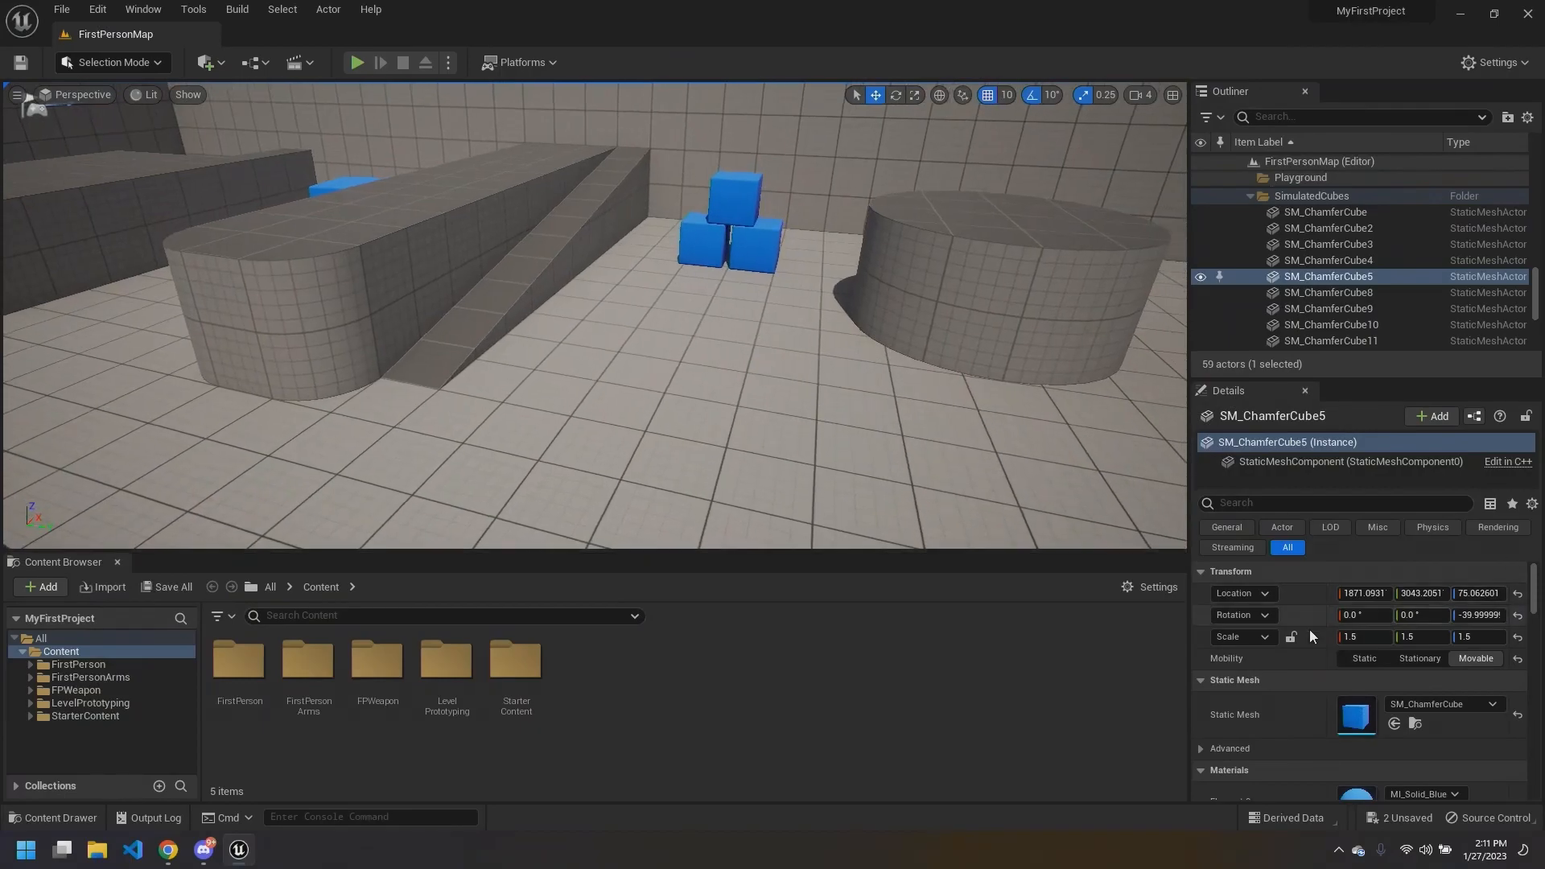
{"action": "scroll", "coordinate": [1299, 621], "scroll_direction": "down", "scroll_amount": 4}
{"action": "scroll", "coordinate": [1305, 610], "scroll_direction": "down", "scroll_amount": 4}
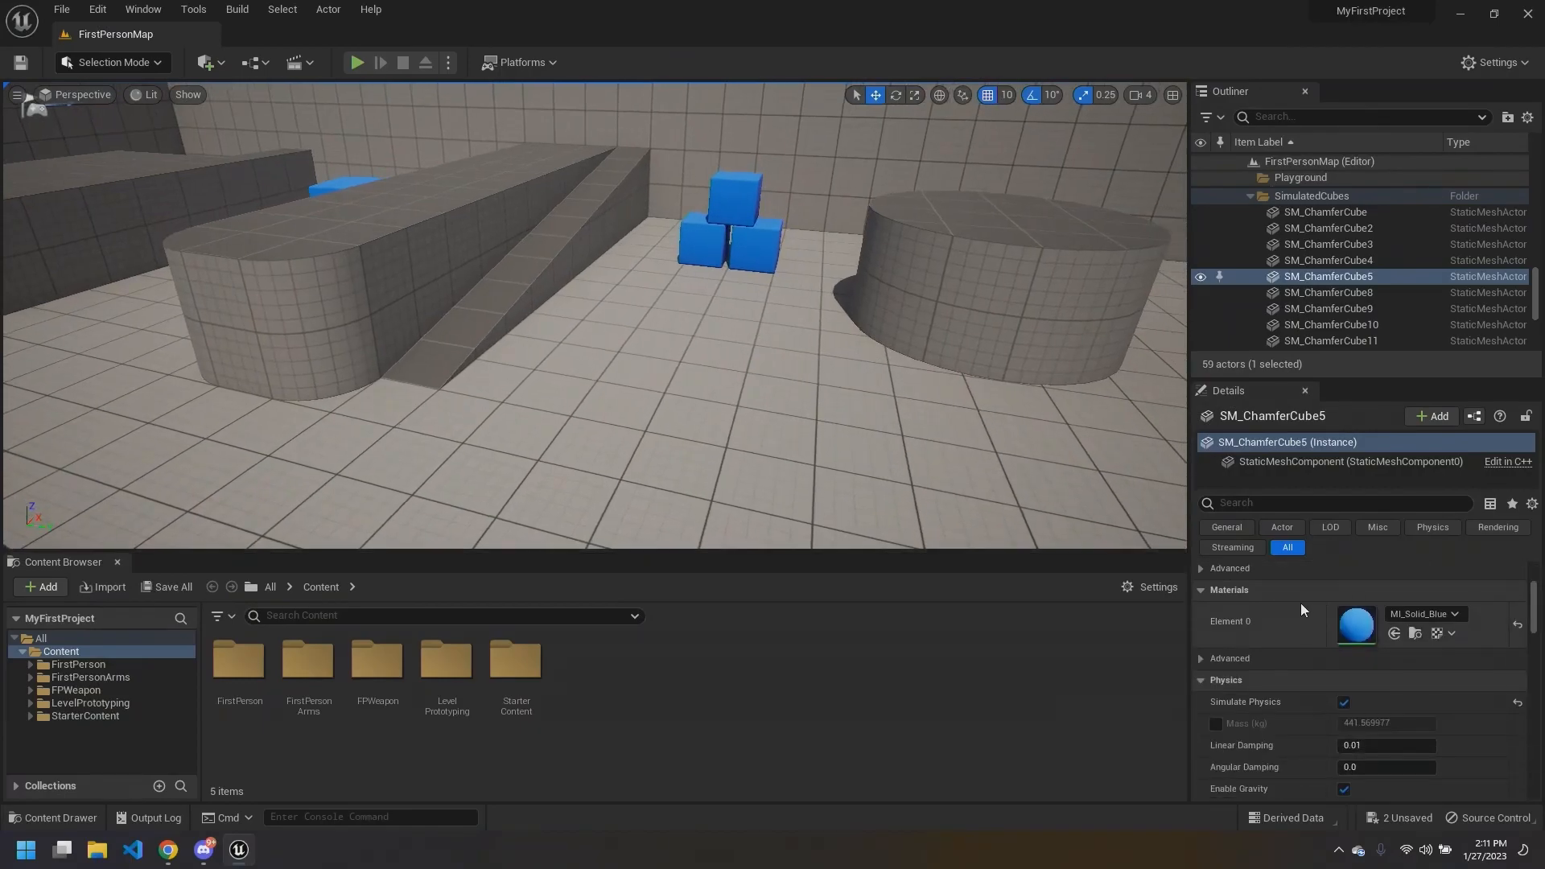
{"action": "scroll", "coordinate": [1260, 640], "scroll_direction": "up", "scroll_amount": 1}
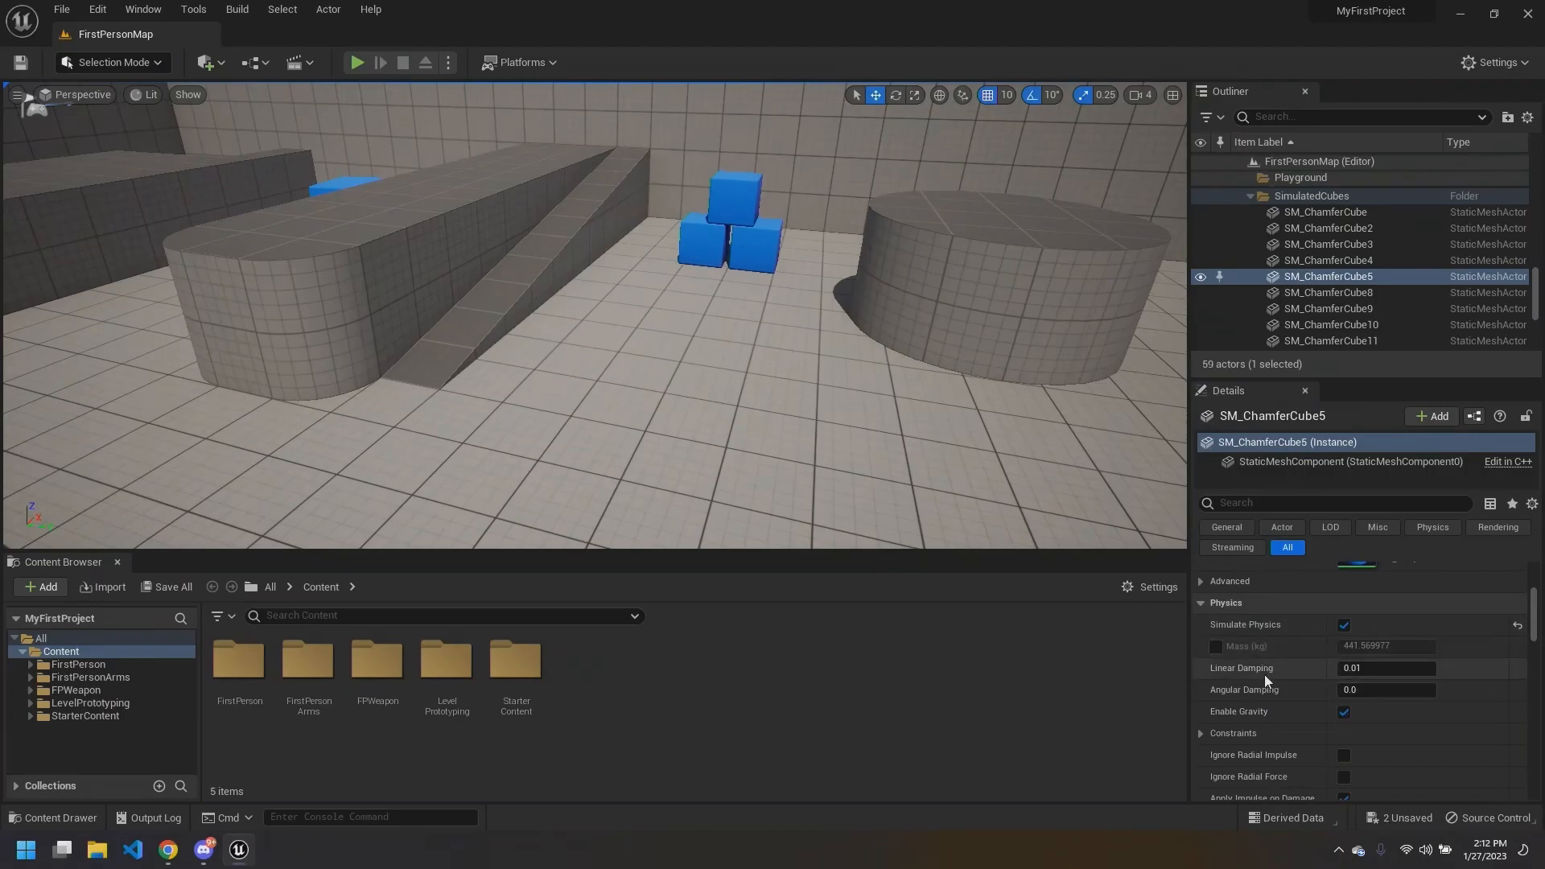
{"action": "scroll", "coordinate": [1264, 676], "scroll_direction": "down", "scroll_amount": 1}
{"action": "scroll", "coordinate": [1301, 692], "scroll_direction": "down", "scroll_amount": 3}
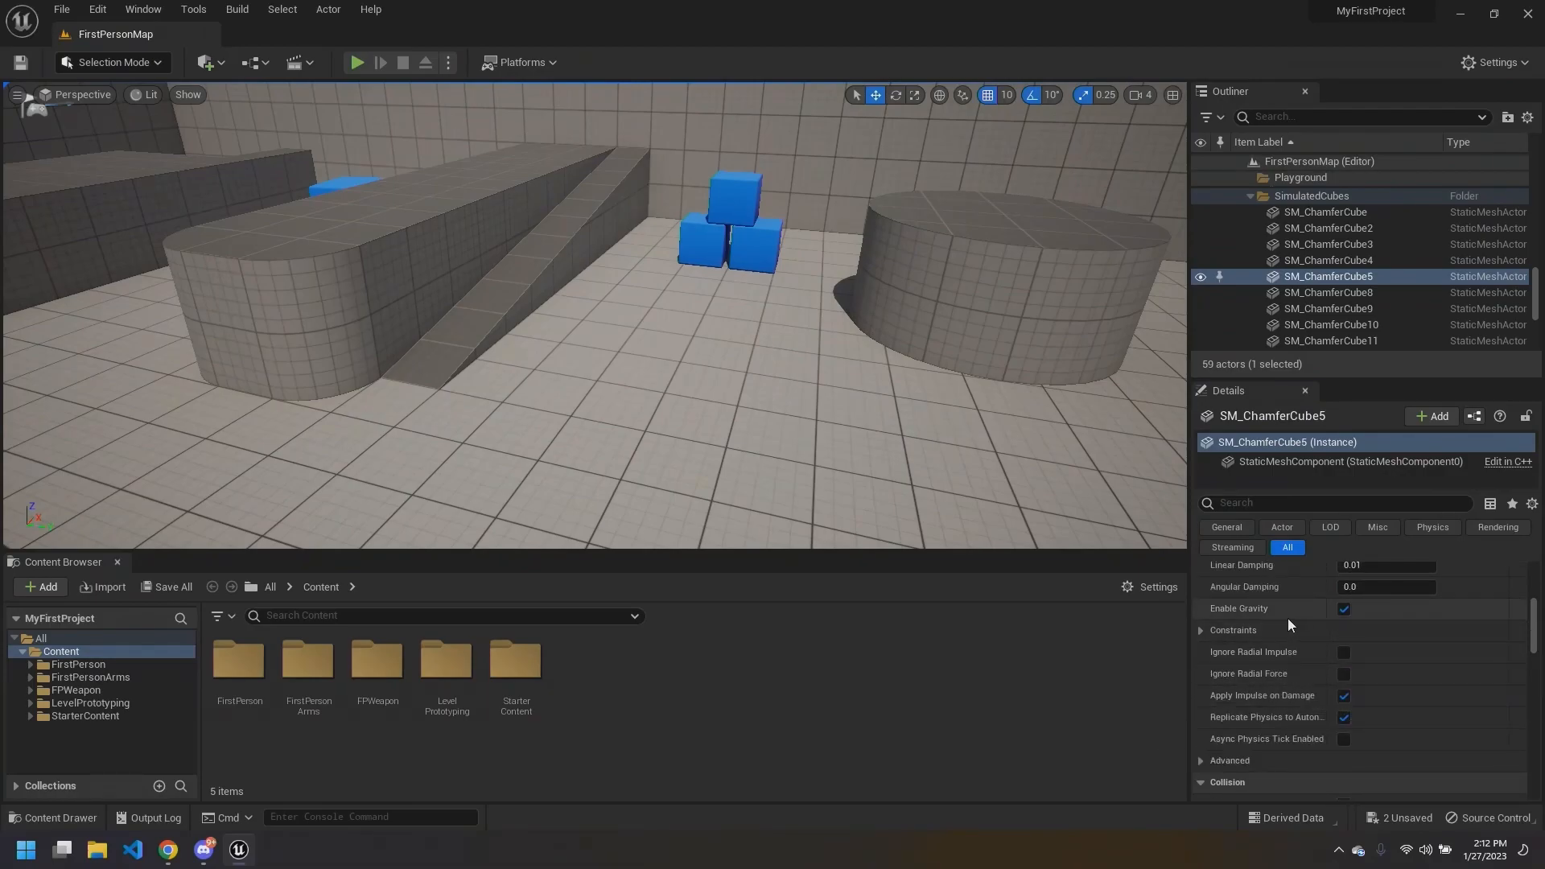
{"action": "scroll", "coordinate": [1291, 617], "scroll_direction": "up", "scroll_amount": 1}
Step: Duplicate the top cube of the stack beside the rifle, SM_ChamferCube10, and move the copy away from the stack
{"action": "right_click_drag", "start_coordinate": [851, 400], "coordinate": [612, 318]}
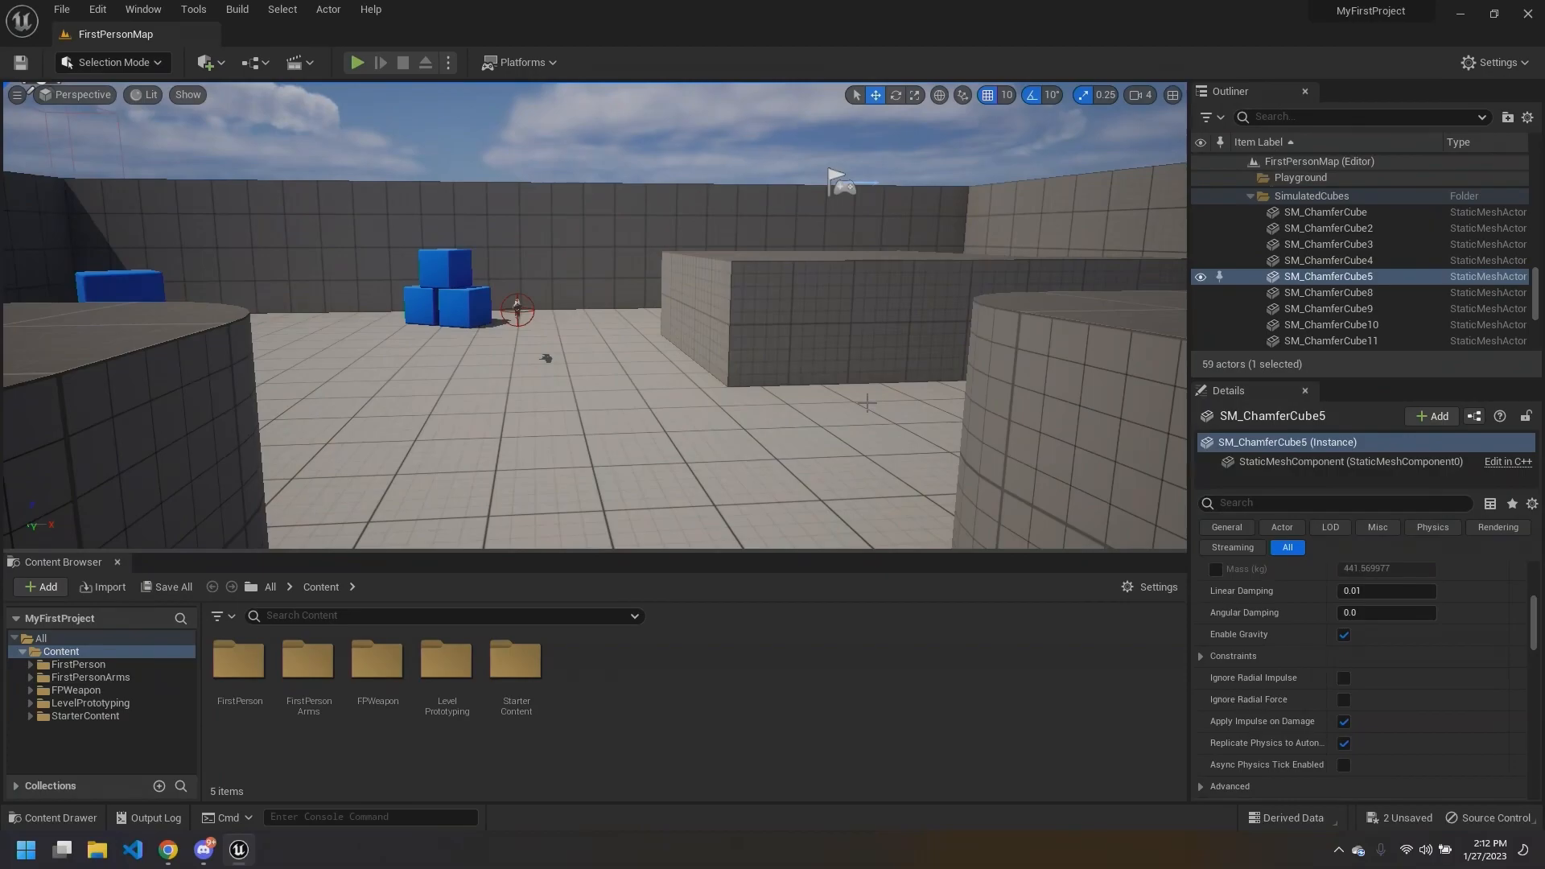
{"action": "mouse_move", "coordinate": [906, 389]}
{"action": "right_mouse_down"}
{"action": "mouse_move", "coordinate": [898, 419]}
{"action": "mouse_move", "coordinate": [918, 366]}
{"action": "mouse_move", "coordinate": [889, 380]}
{"action": "right_mouse_up"}
{"action": "key", "text": "w"}
{"action": "left_click", "coordinate": [515, 251]}
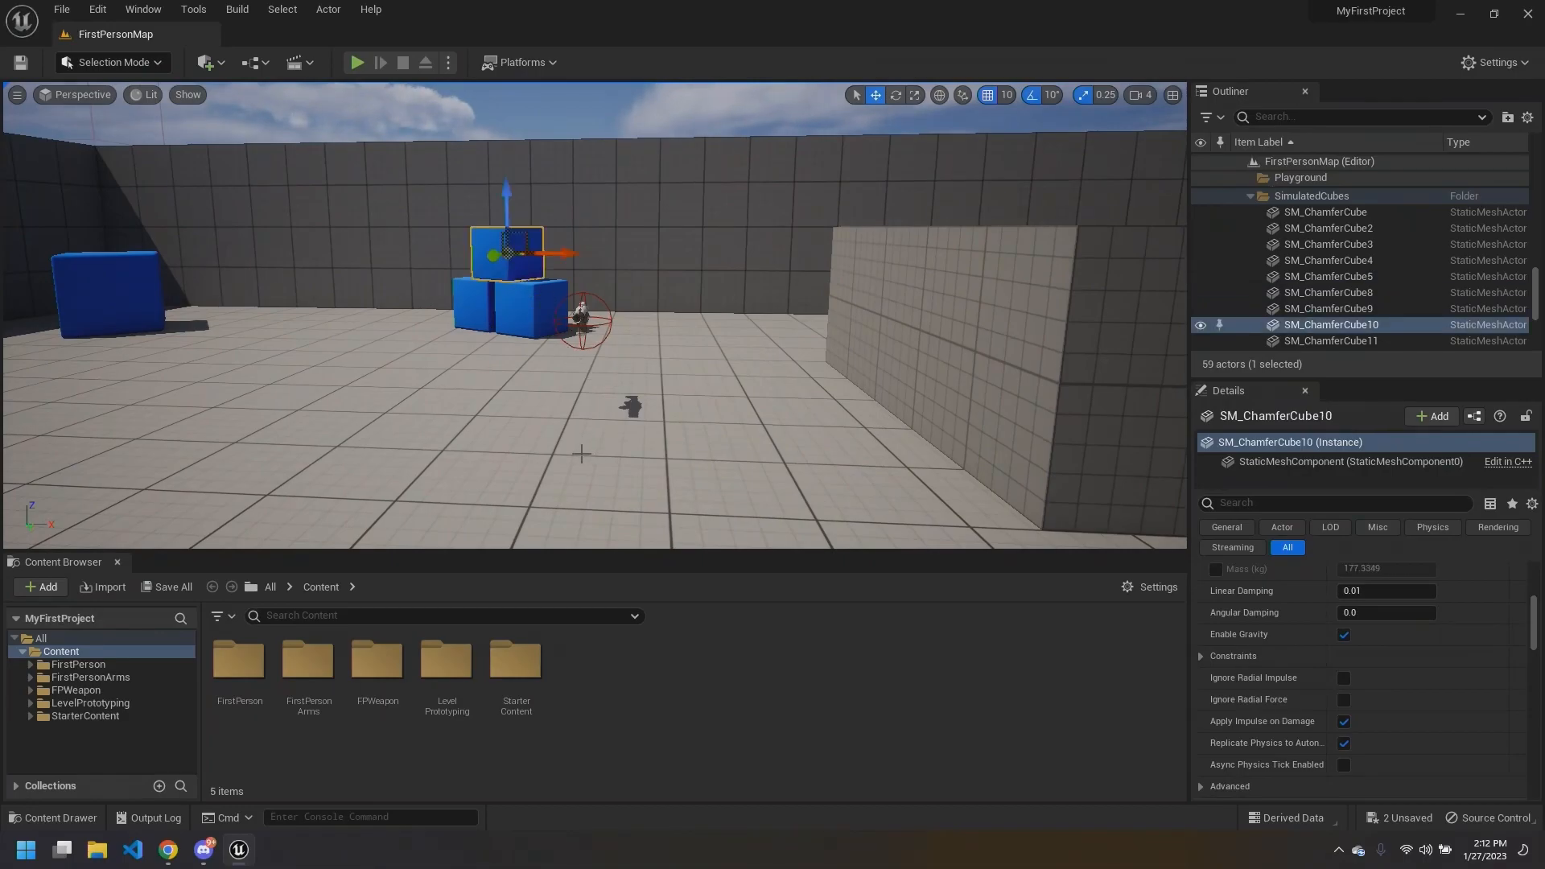
{"action": "key", "text": "ctrl+d"}
{"action": "left_click_drag", "start_coordinate": [564, 256], "coordinate": [769, 269]}
{"action": "mouse_move", "coordinate": [769, 268]}
{"action": "right_mouse_down"}
{"action": "mouse_move", "coordinate": [800, 208]}
{"action": "mouse_move", "coordinate": [741, 278]}
{"action": "right_mouse_up"}
{"action": "key", "text": "w"}
{"action": "left_click_drag", "start_coordinate": [667, 276], "coordinate": [427, 399]}
Step: Scale up the duplicated cube SM_ChamferCube19 uniformly
{"action": "key", "text": "a"}
{"action": "right_click_drag", "start_coordinate": [427, 399], "coordinate": [815, 115]}
{"action": "left_click", "coordinate": [915, 96]}
{"action": "mouse_move", "coordinate": [658, 325]}
{"action": "left_mouse_down"}
{"action": "mouse_move", "coordinate": [700, 282]}
{"action": "mouse_move", "coordinate": [648, 334]}
{"action": "mouse_move", "coordinate": [688, 294]}
{"action": "mouse_move", "coordinate": [672, 310]}
{"action": "left_mouse_up"}
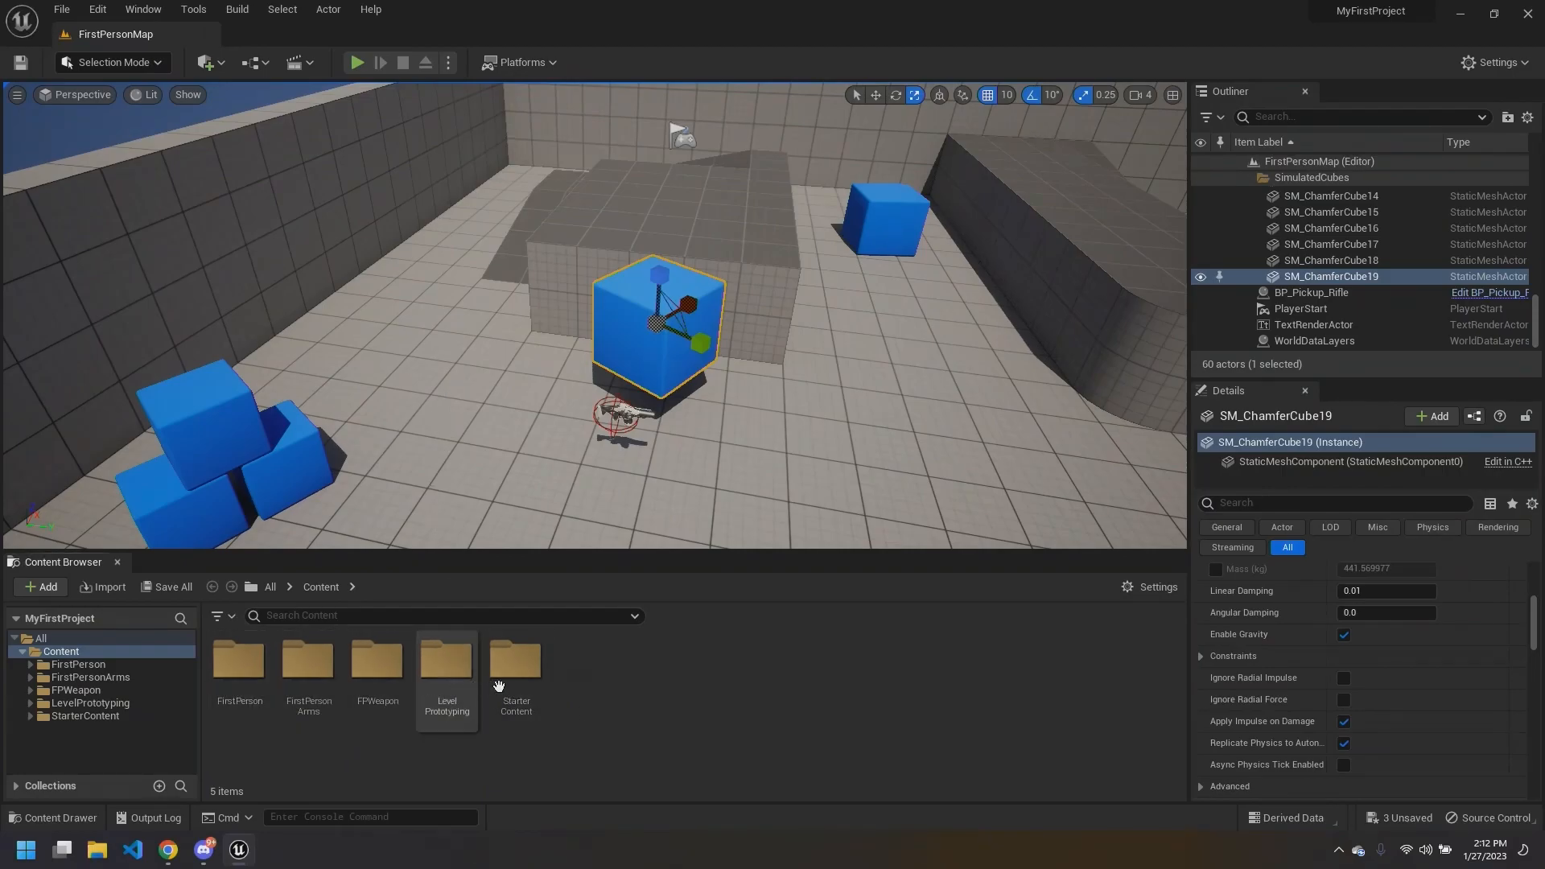
Step: Create a Blueprint Class with Actor as its parent in the Content folder and name it myCube
{"action": "right_click", "coordinate": [594, 679]}
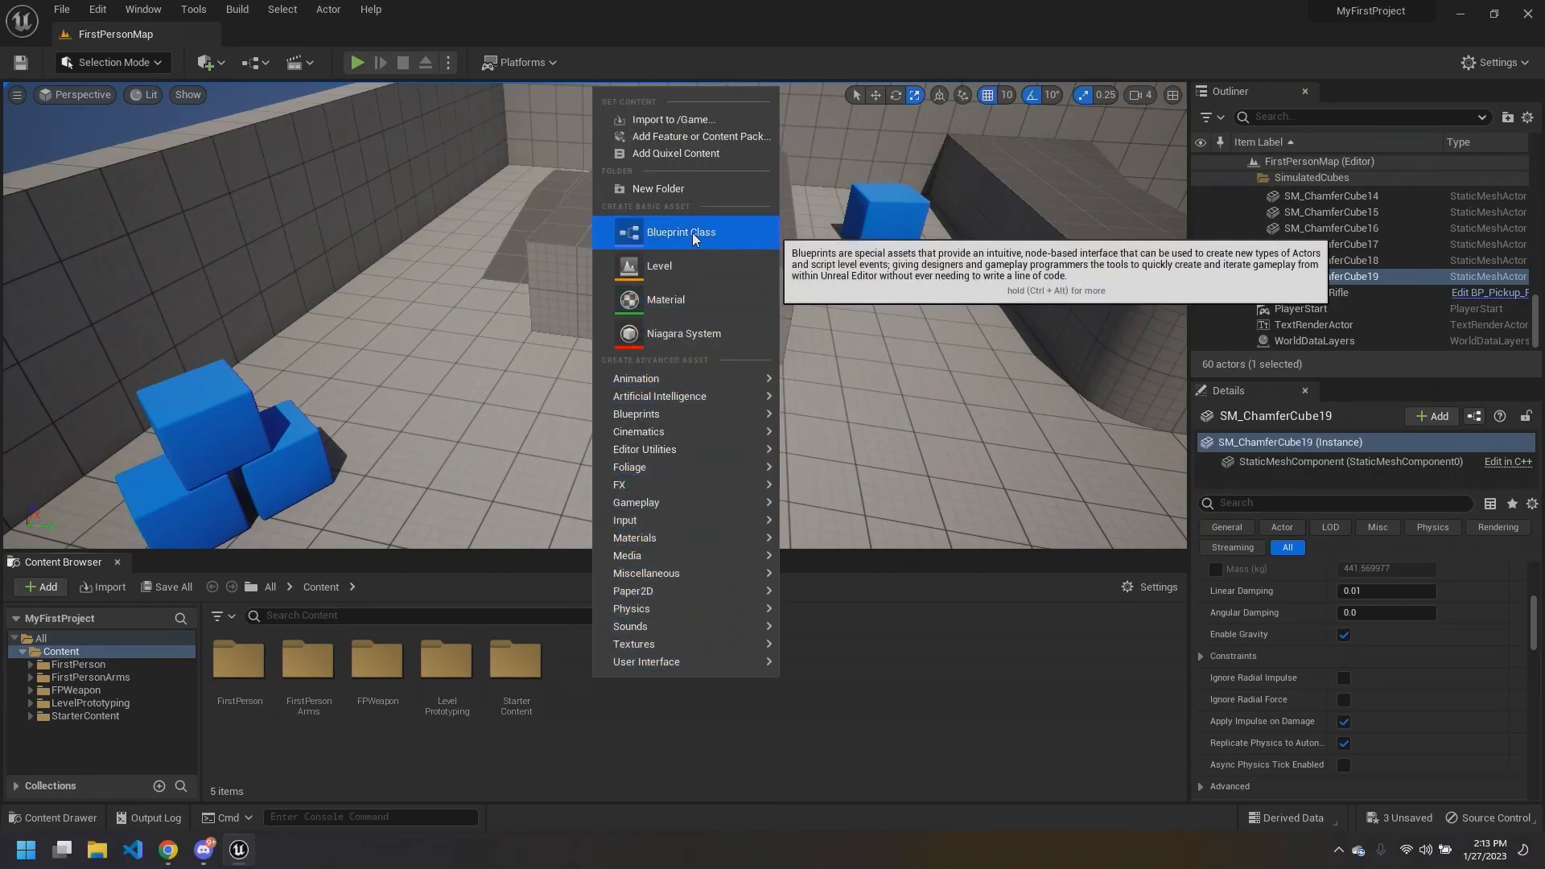
{"action": "right_click", "coordinate": [629, 716]}
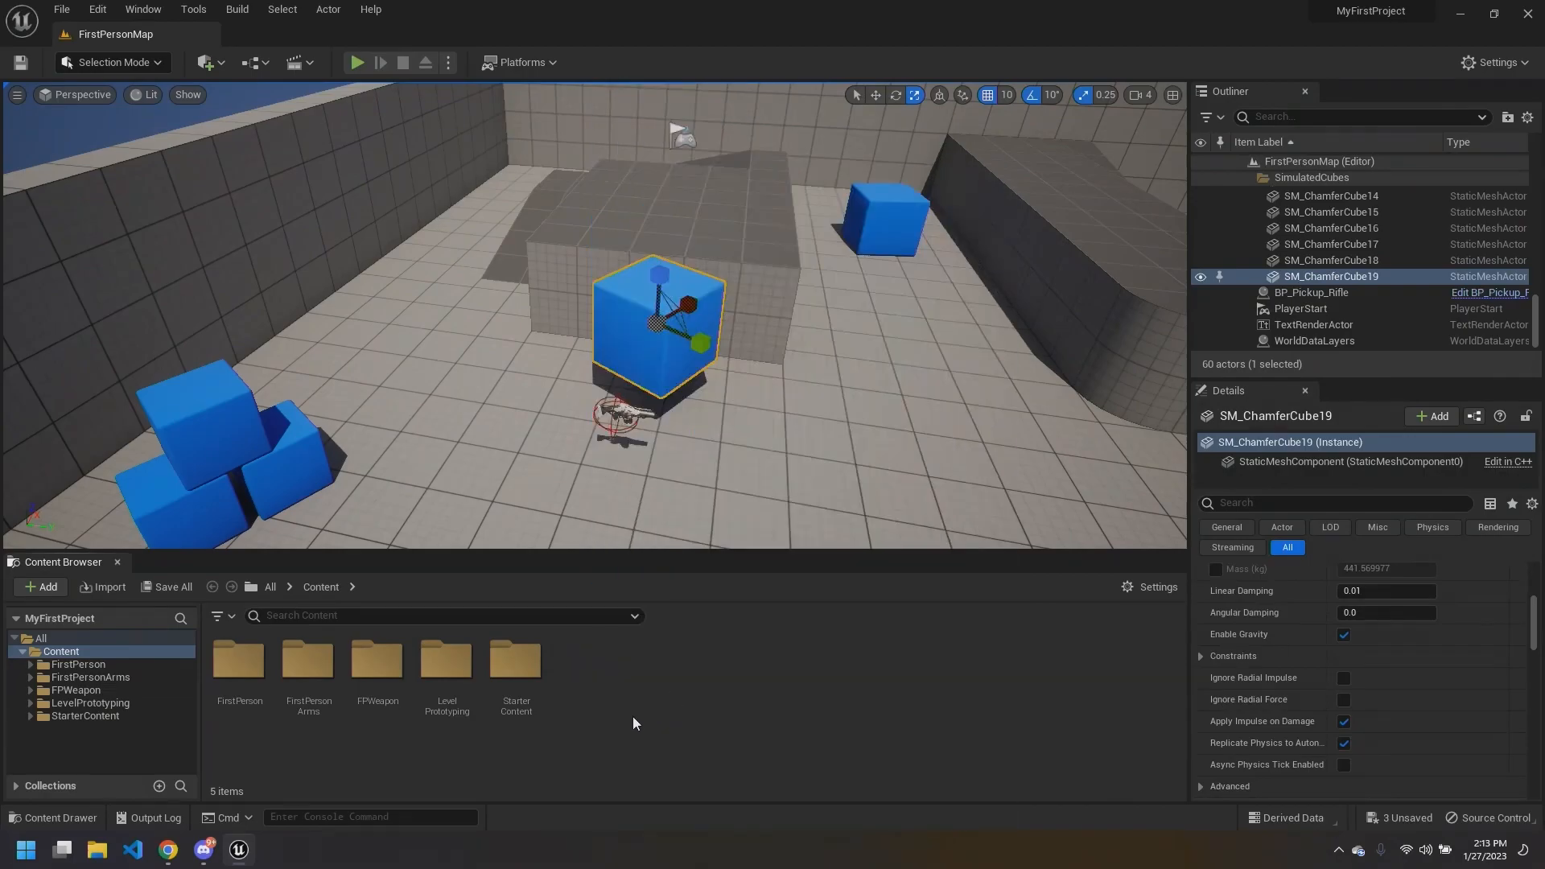
{"action": "mouse_move", "coordinate": [621, 673]}
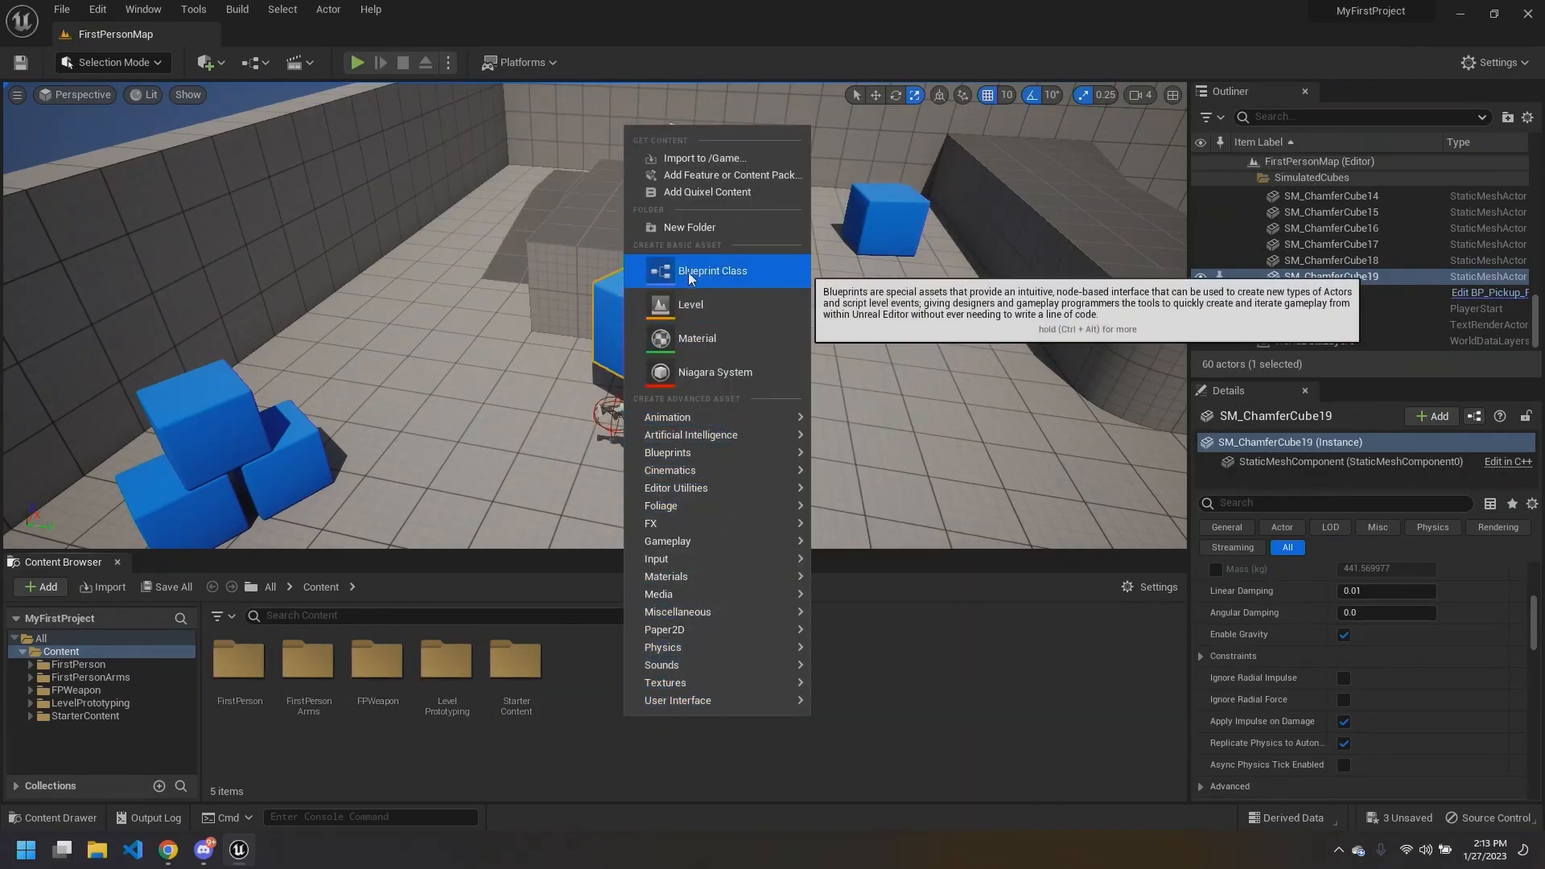
{"action": "left_click", "coordinate": [715, 272]}
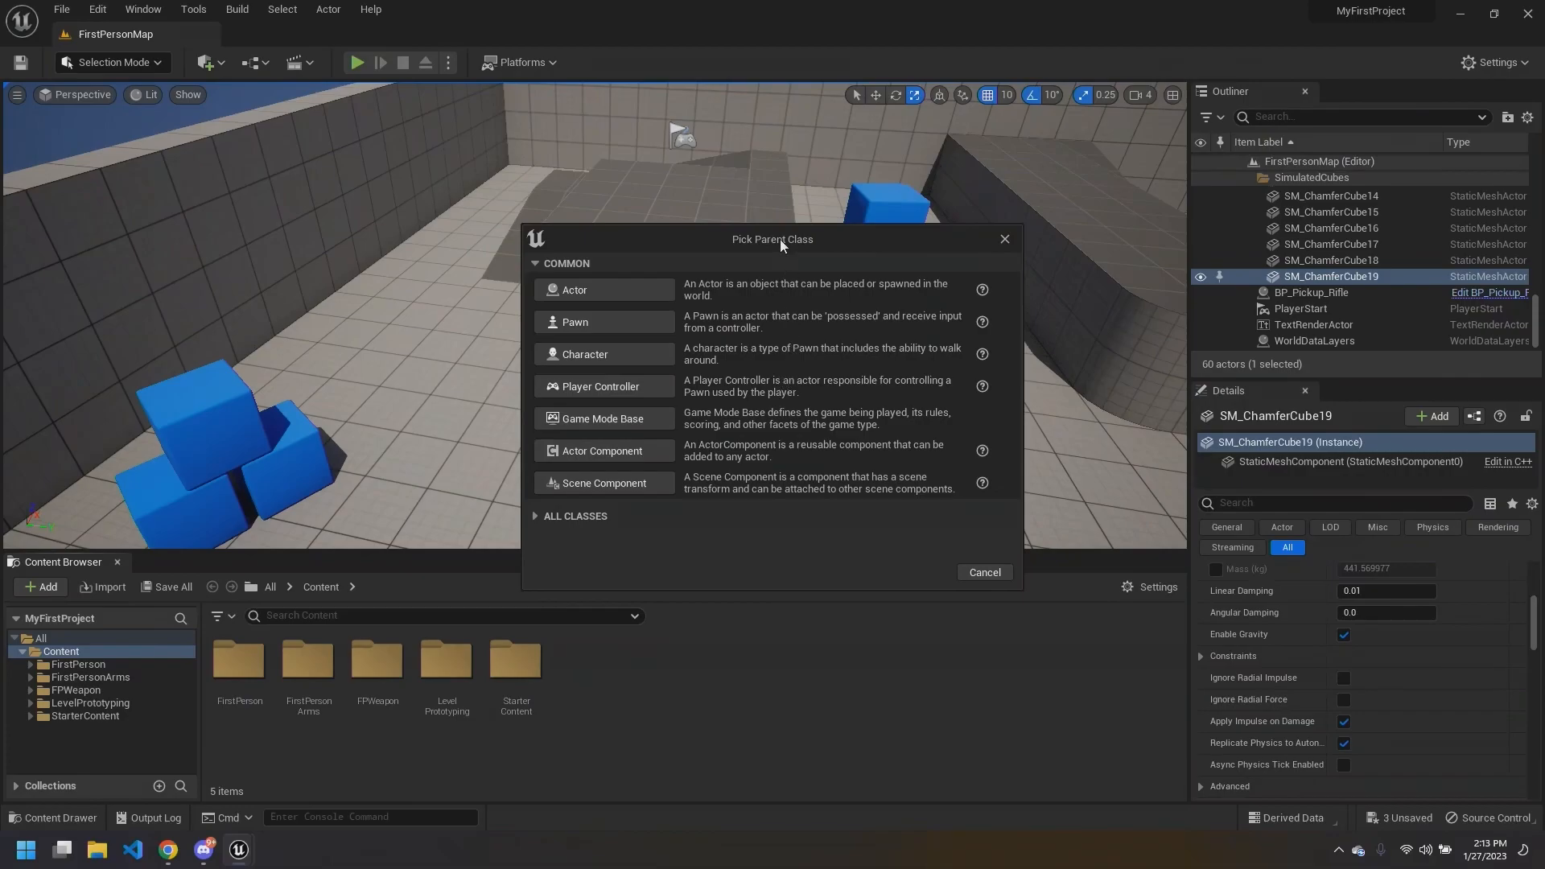
{"action": "left_click_drag", "start_coordinate": [780, 239], "coordinate": [853, 216]}
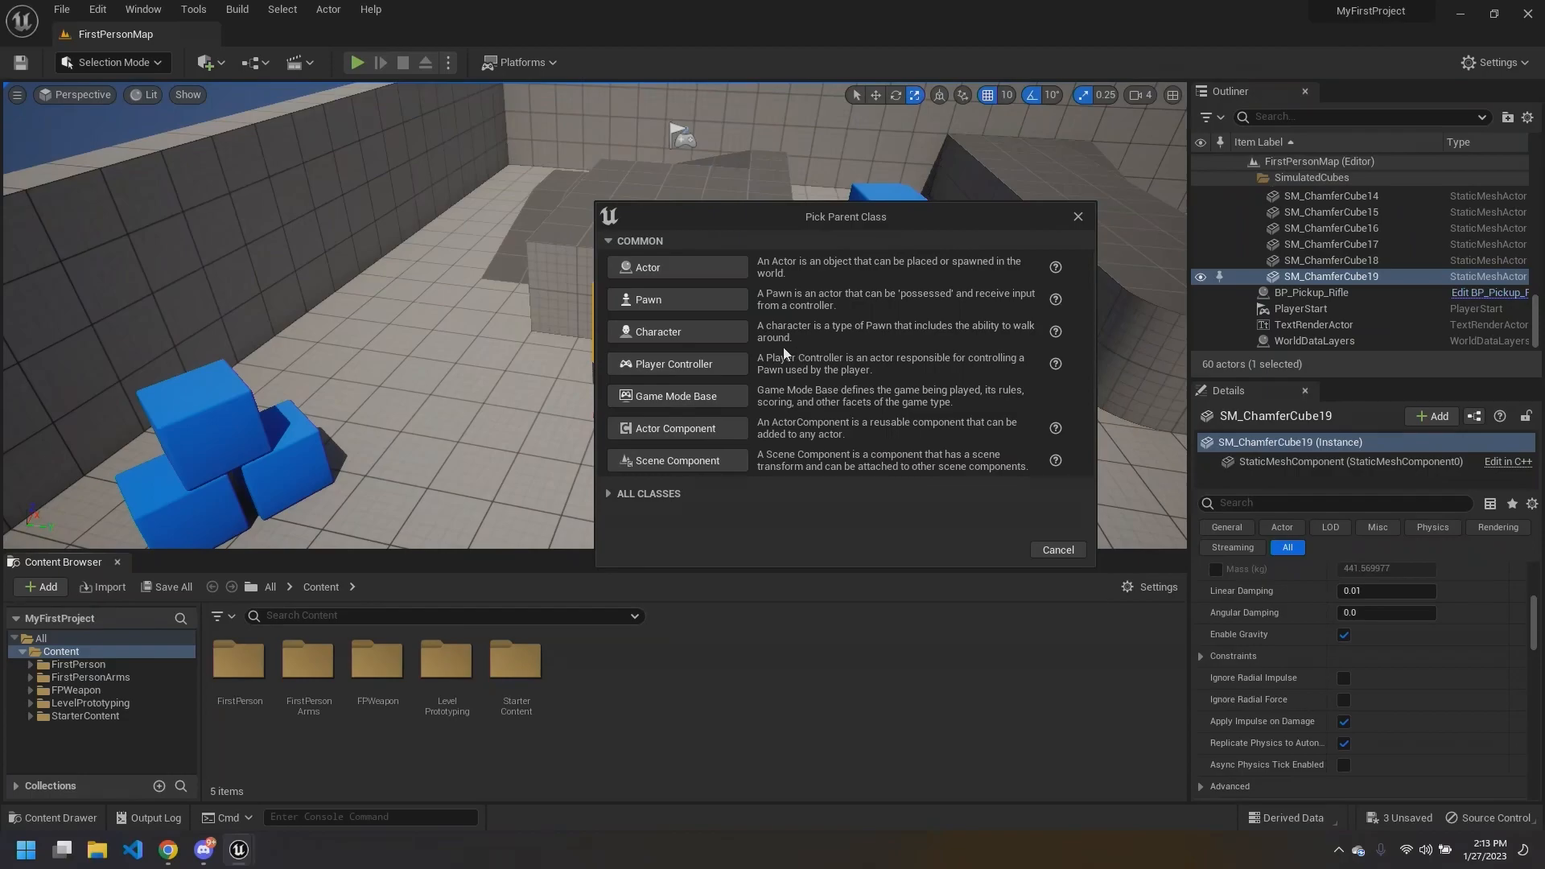
{"action": "left_click", "coordinate": [609, 493]}
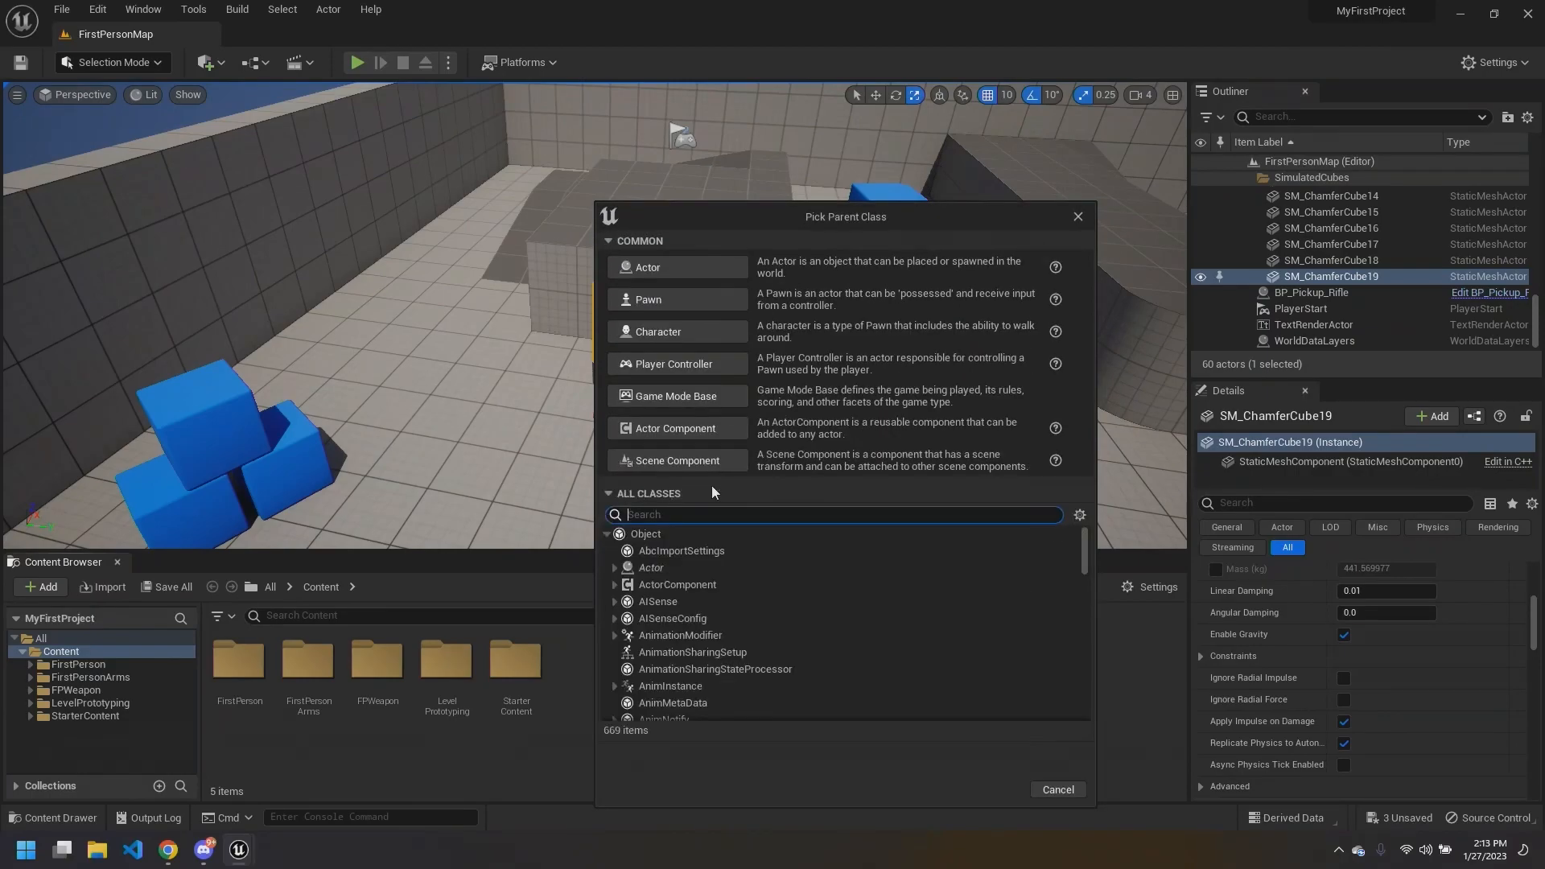
{"action": "scroll", "coordinate": [731, 569], "scroll_direction": "down", "scroll_amount": 5}
{"action": "scroll", "coordinate": [727, 582], "scroll_direction": "down", "scroll_amount": 6}
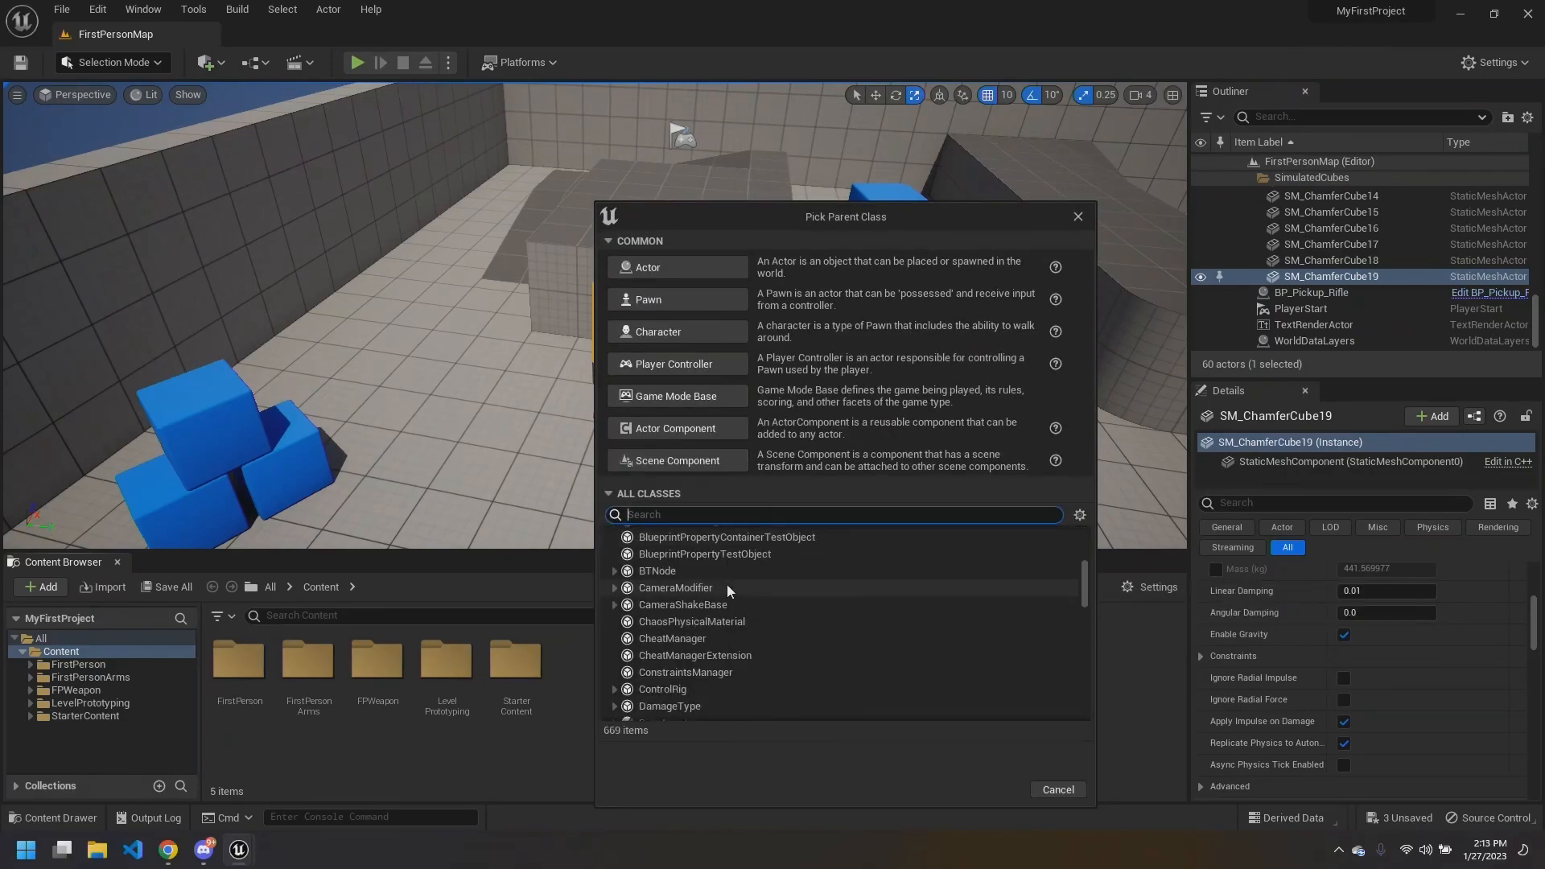
{"action": "scroll", "coordinate": [718, 601], "scroll_direction": "up", "scroll_amount": 3}
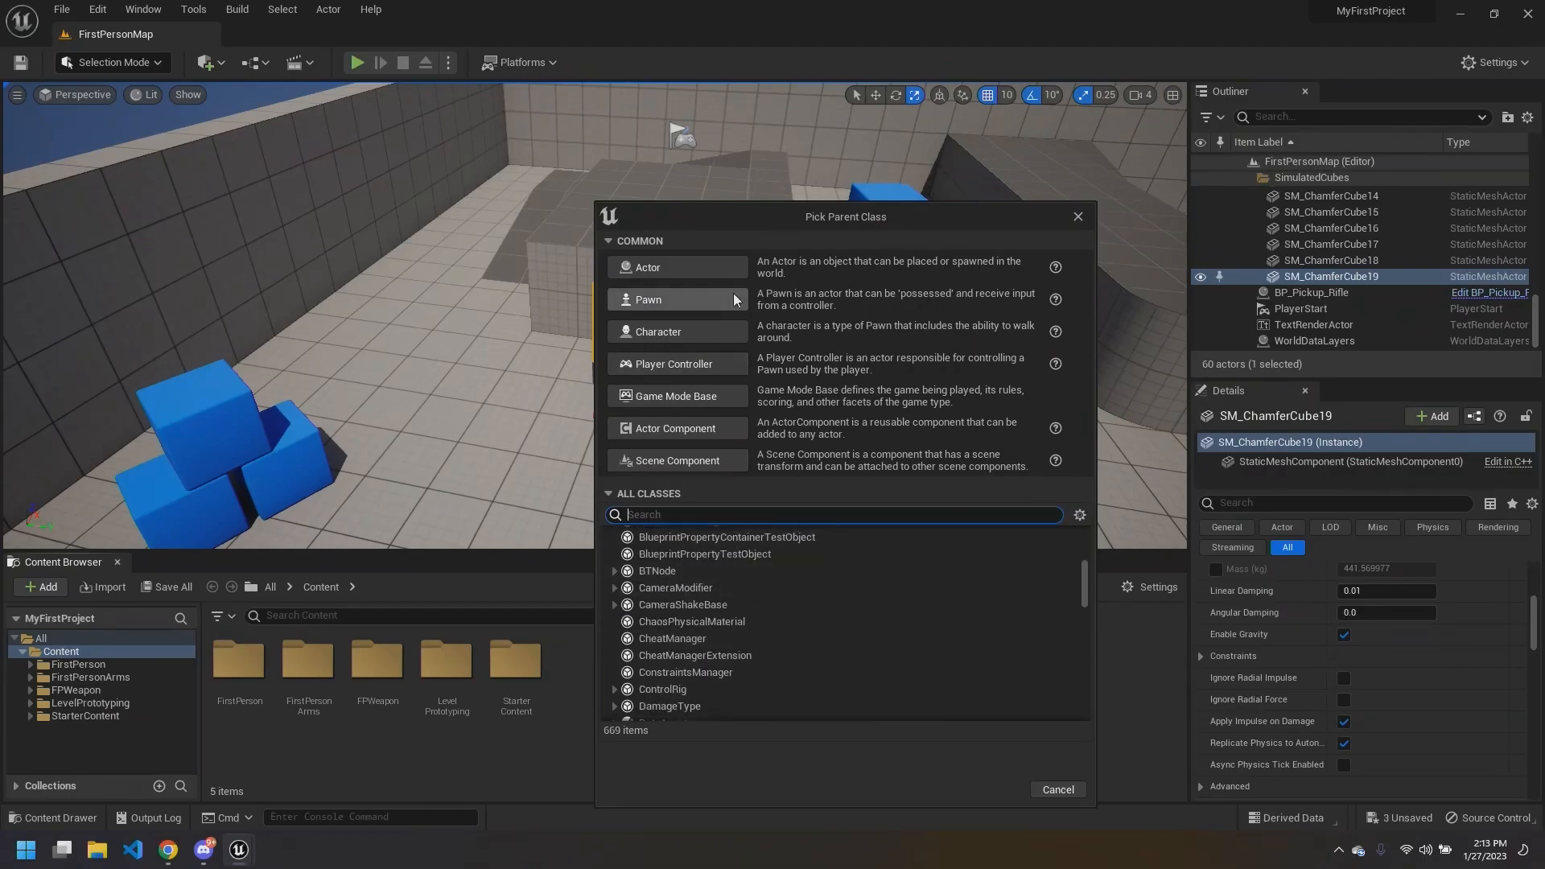
{"action": "left_click", "coordinate": [710, 267]}
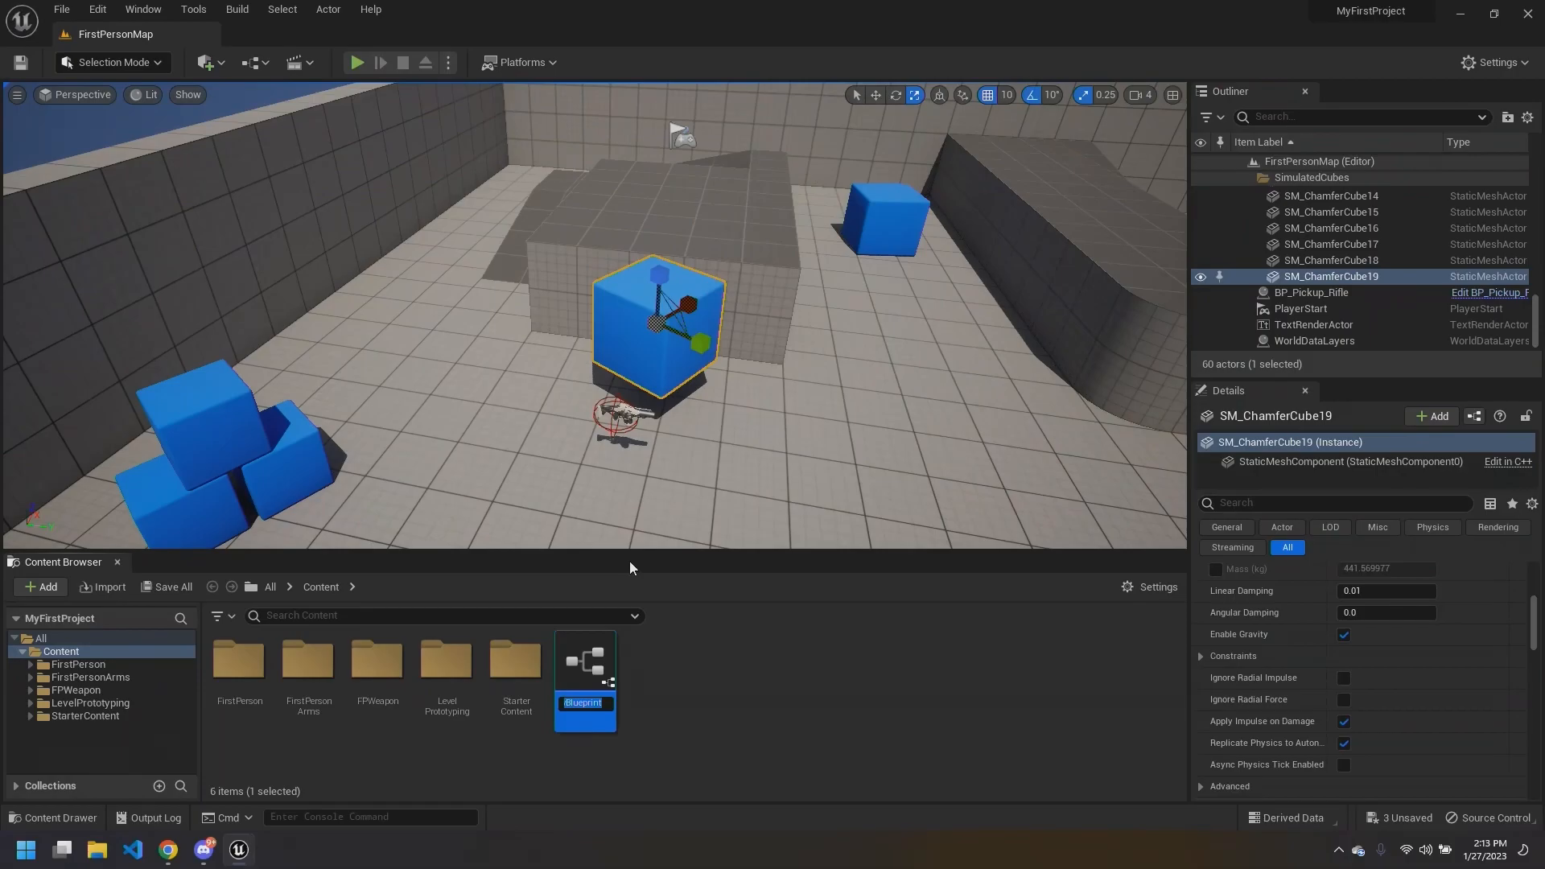
{"action": "type", "text": "myCube"}
{"action": "key", "text": "Return"}
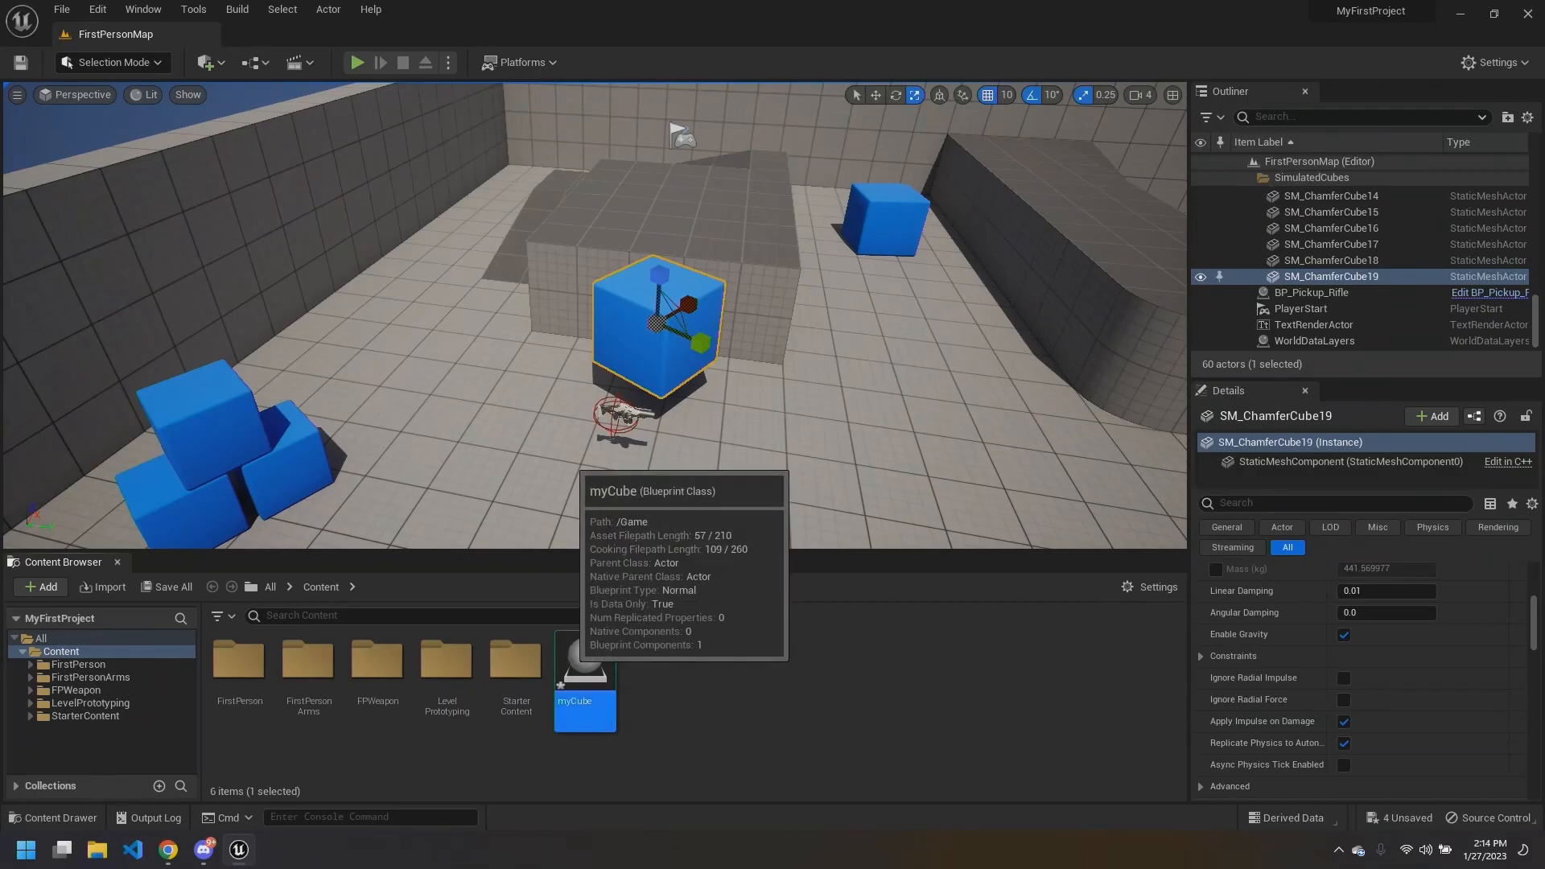
Step: Open the myCube blueprint, inspect the event nodes in its Event Graph and return to its Viewport
{"action": "double_click", "coordinate": [603, 660]}
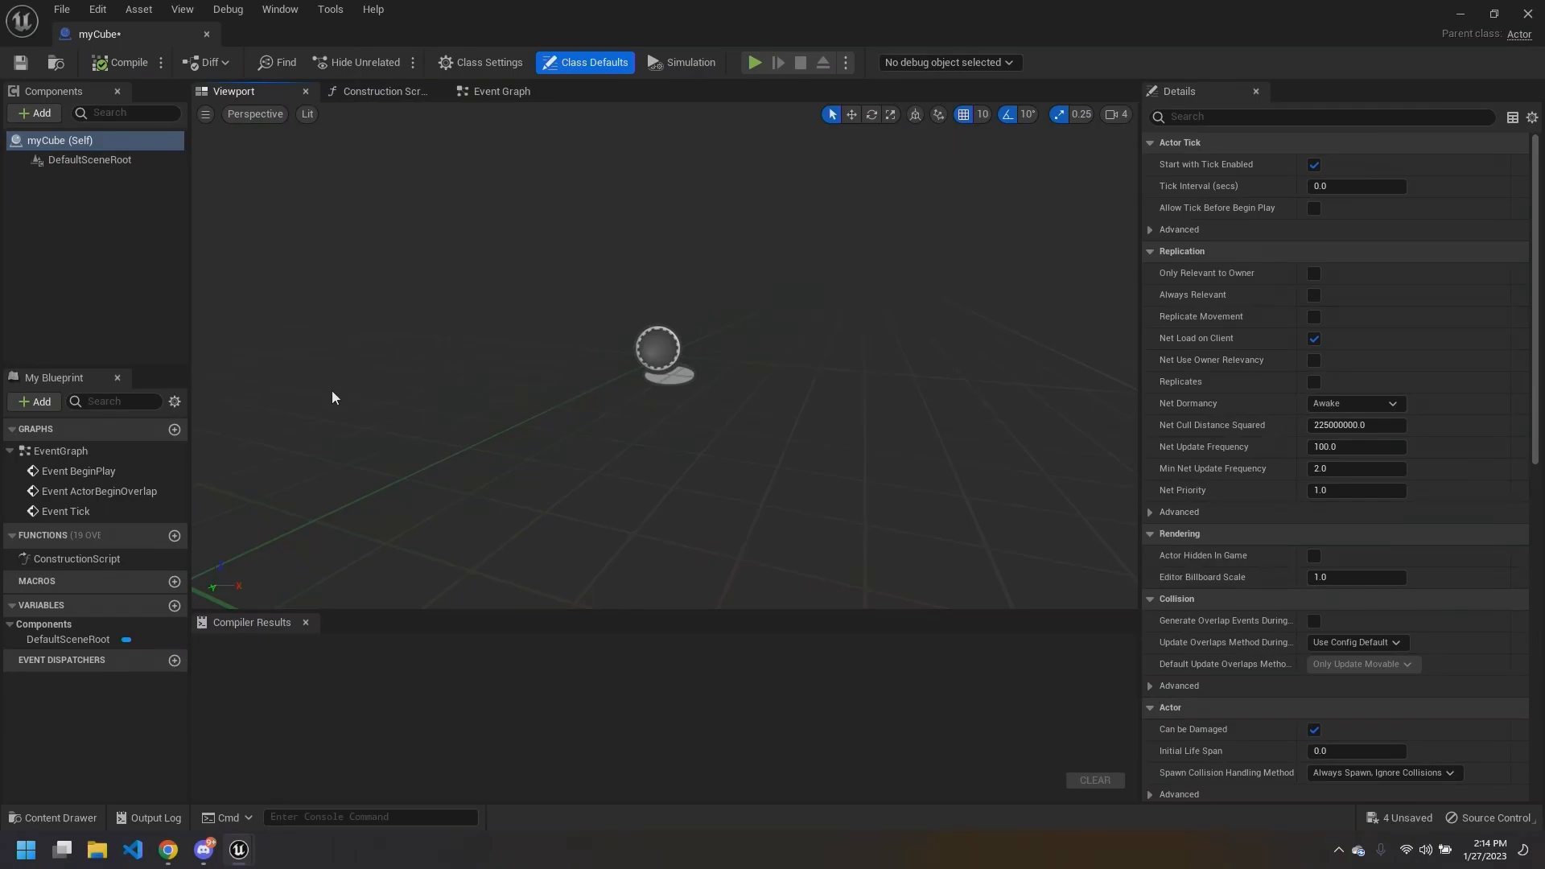
{"action": "left_click", "coordinate": [129, 227]}
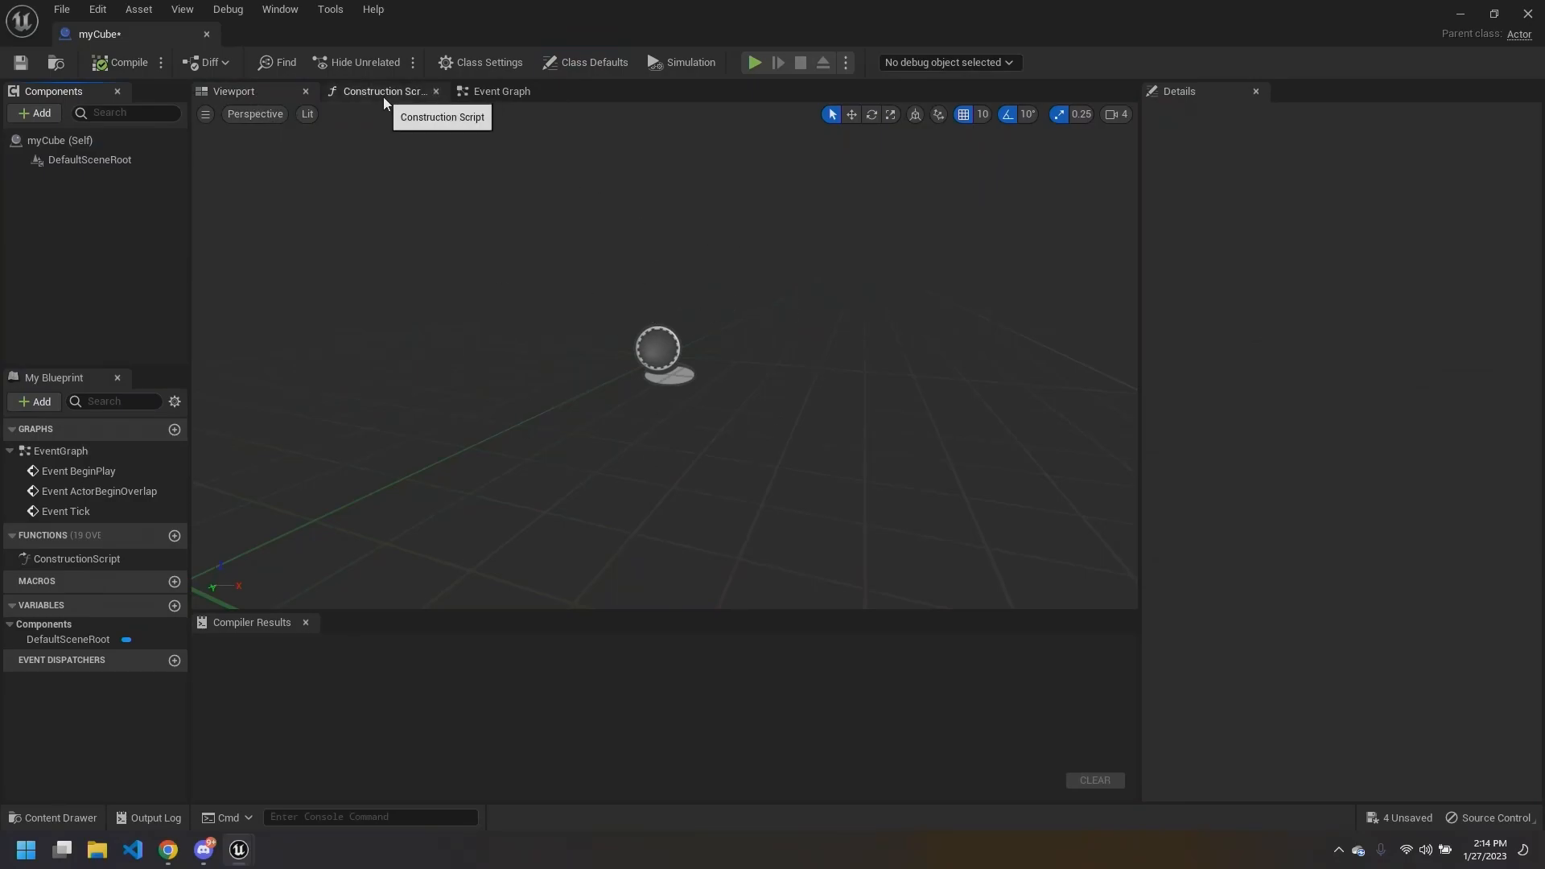
{"action": "left_click", "coordinate": [494, 92]}
{"action": "right_click_drag", "start_coordinate": [724, 279], "coordinate": [410, 249]}
{"action": "scroll", "coordinate": [411, 249], "scroll_direction": "down", "scroll_amount": 1}
{"action": "right_click_drag", "start_coordinate": [764, 335], "coordinate": [613, 372]}
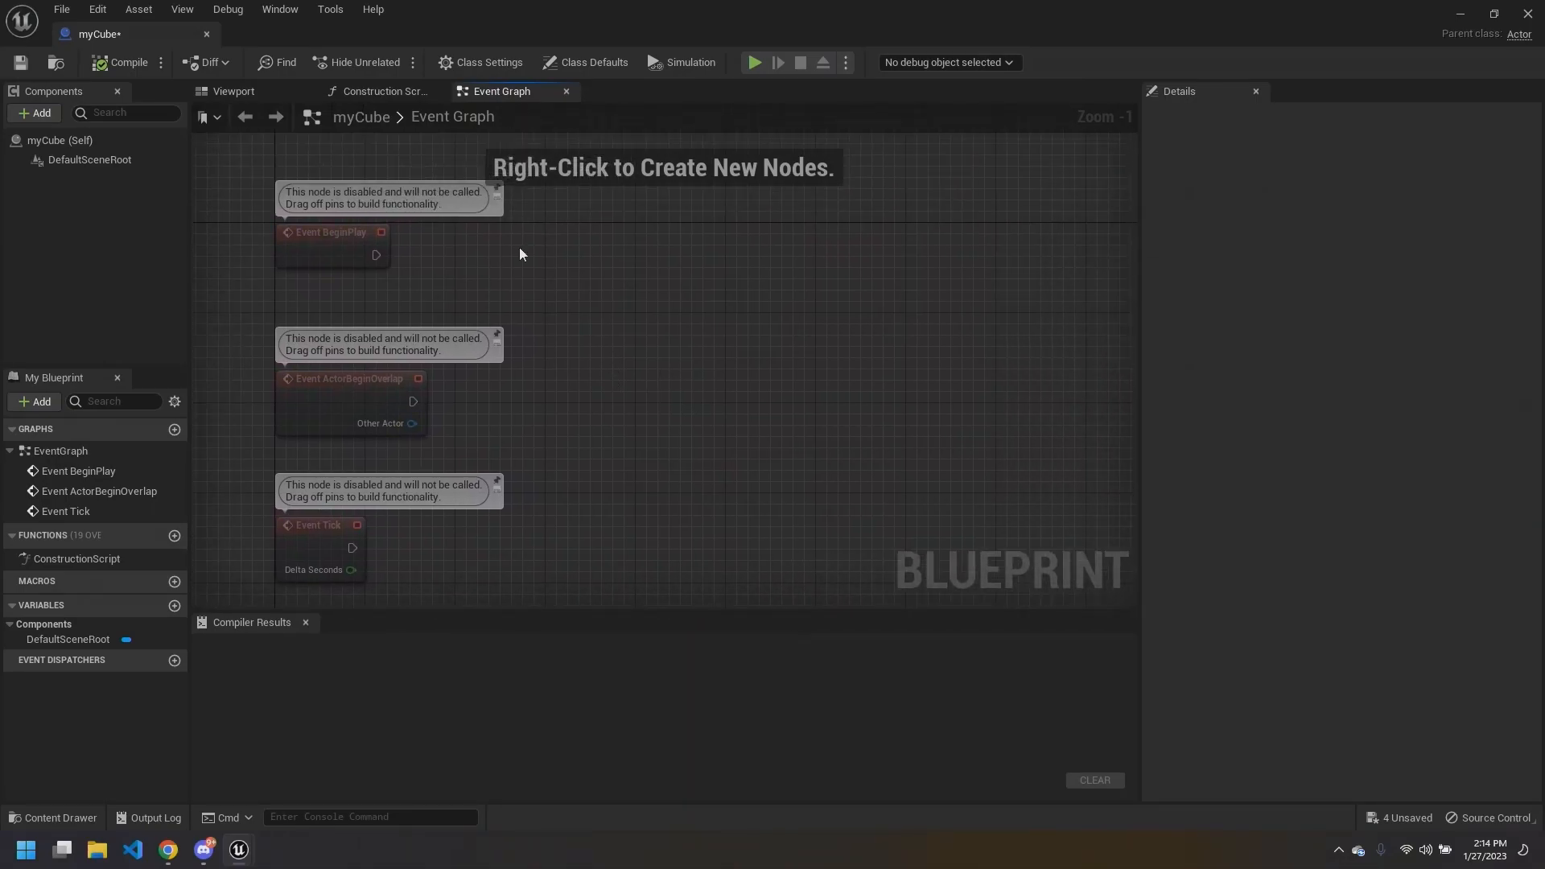
{"action": "left_click", "coordinate": [252, 89]}
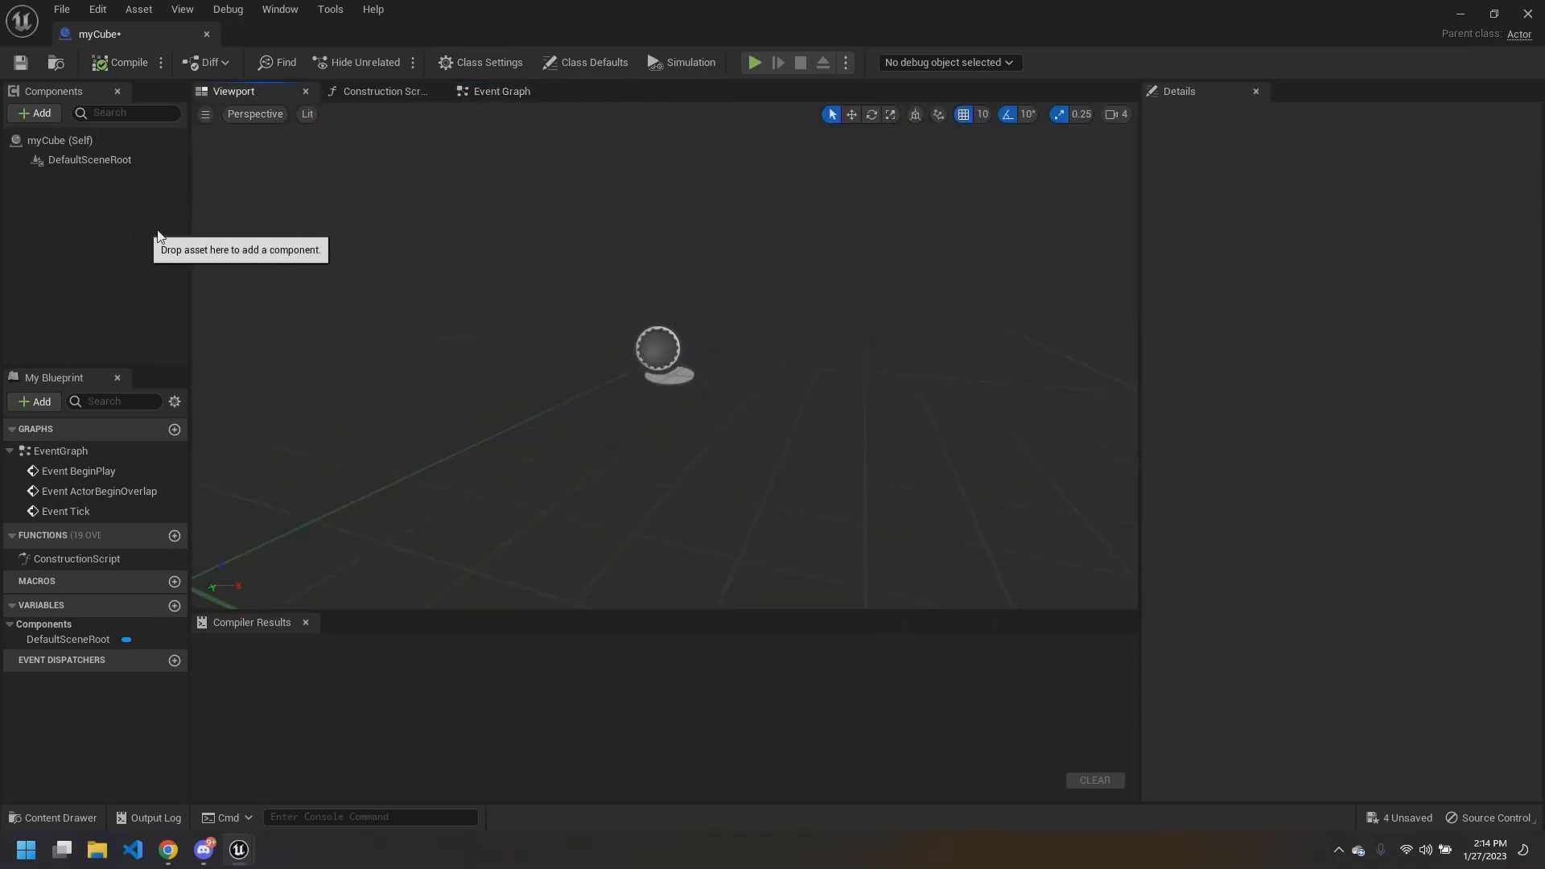
Step: Add a Cube basic shape component to the myCube blueprint
{"action": "left_click", "coordinate": [46, 114]}
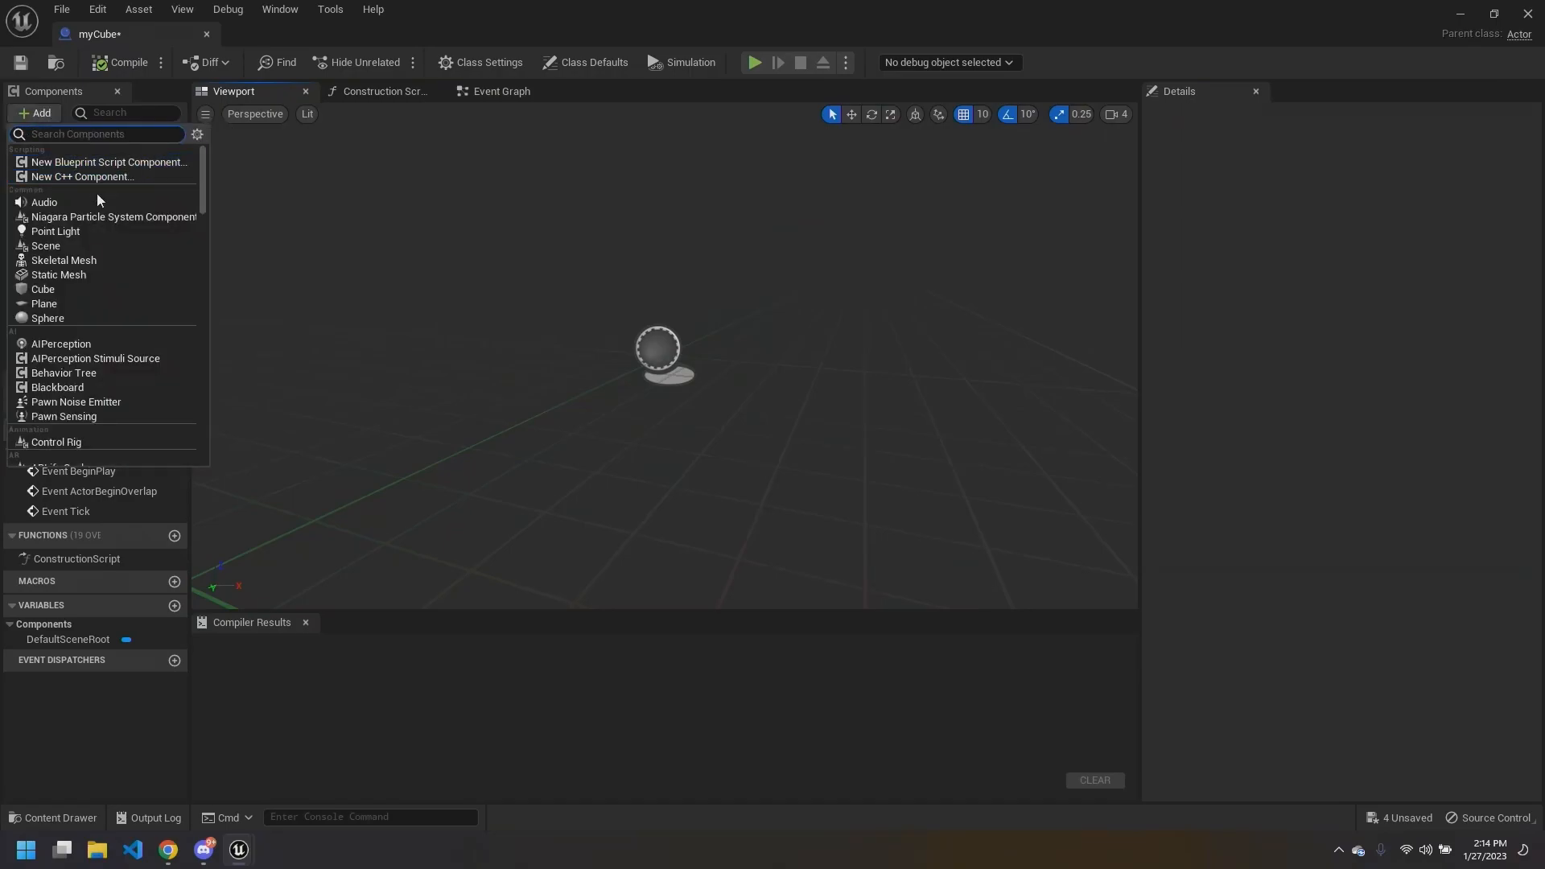
{"action": "scroll", "coordinate": [84, 282], "scroll_direction": "down", "scroll_amount": 6}
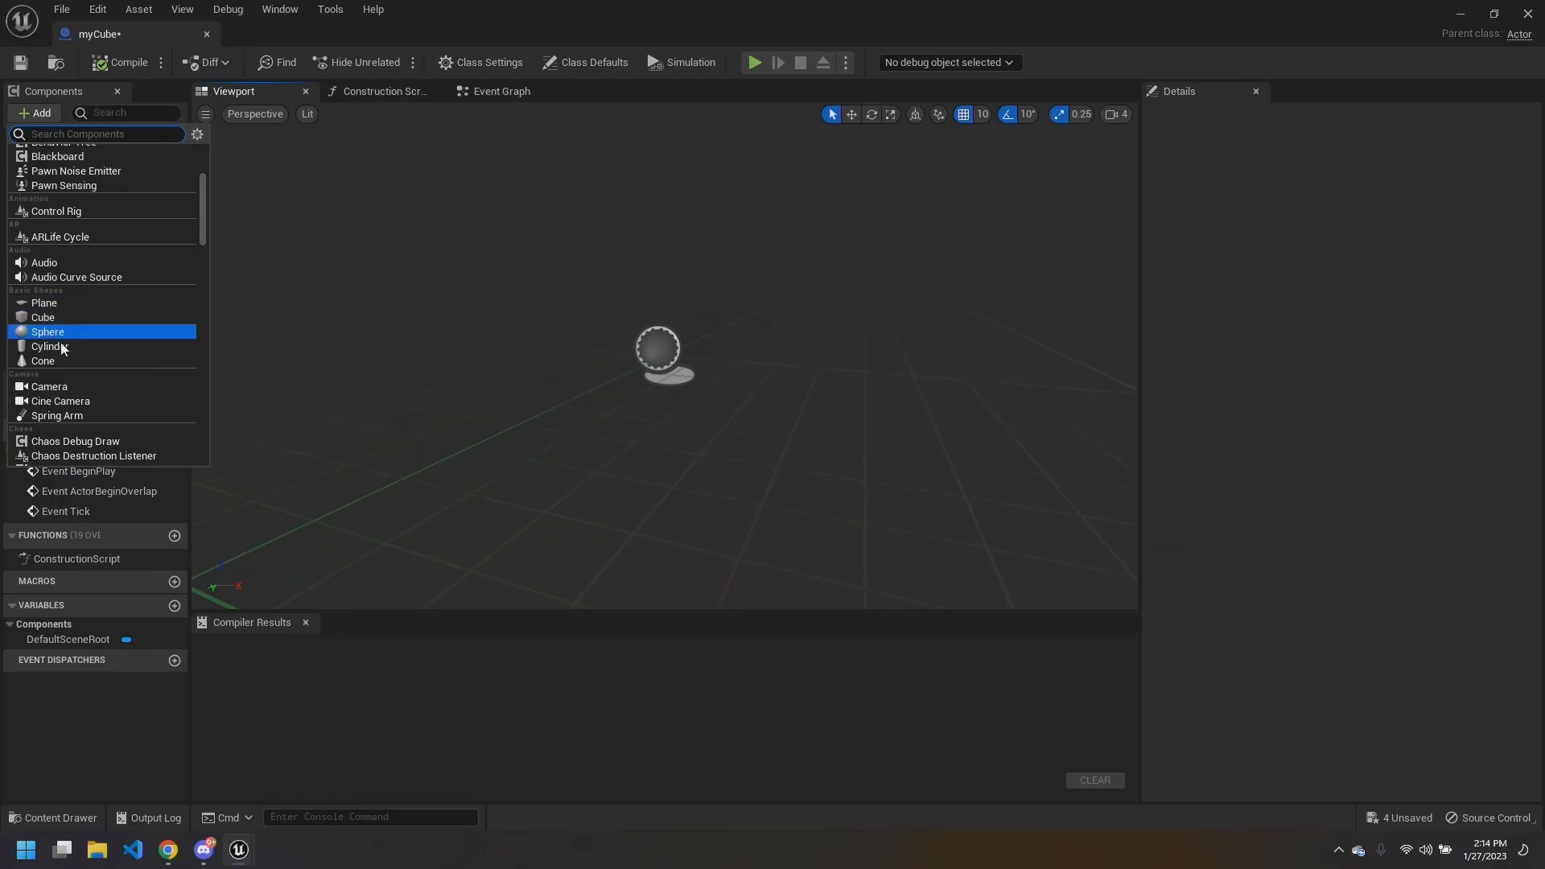
{"action": "scroll", "coordinate": [62, 349], "scroll_direction": "down", "scroll_amount": 2}
{"action": "scroll", "coordinate": [71, 354], "scroll_direction": "up", "scroll_amount": 2}
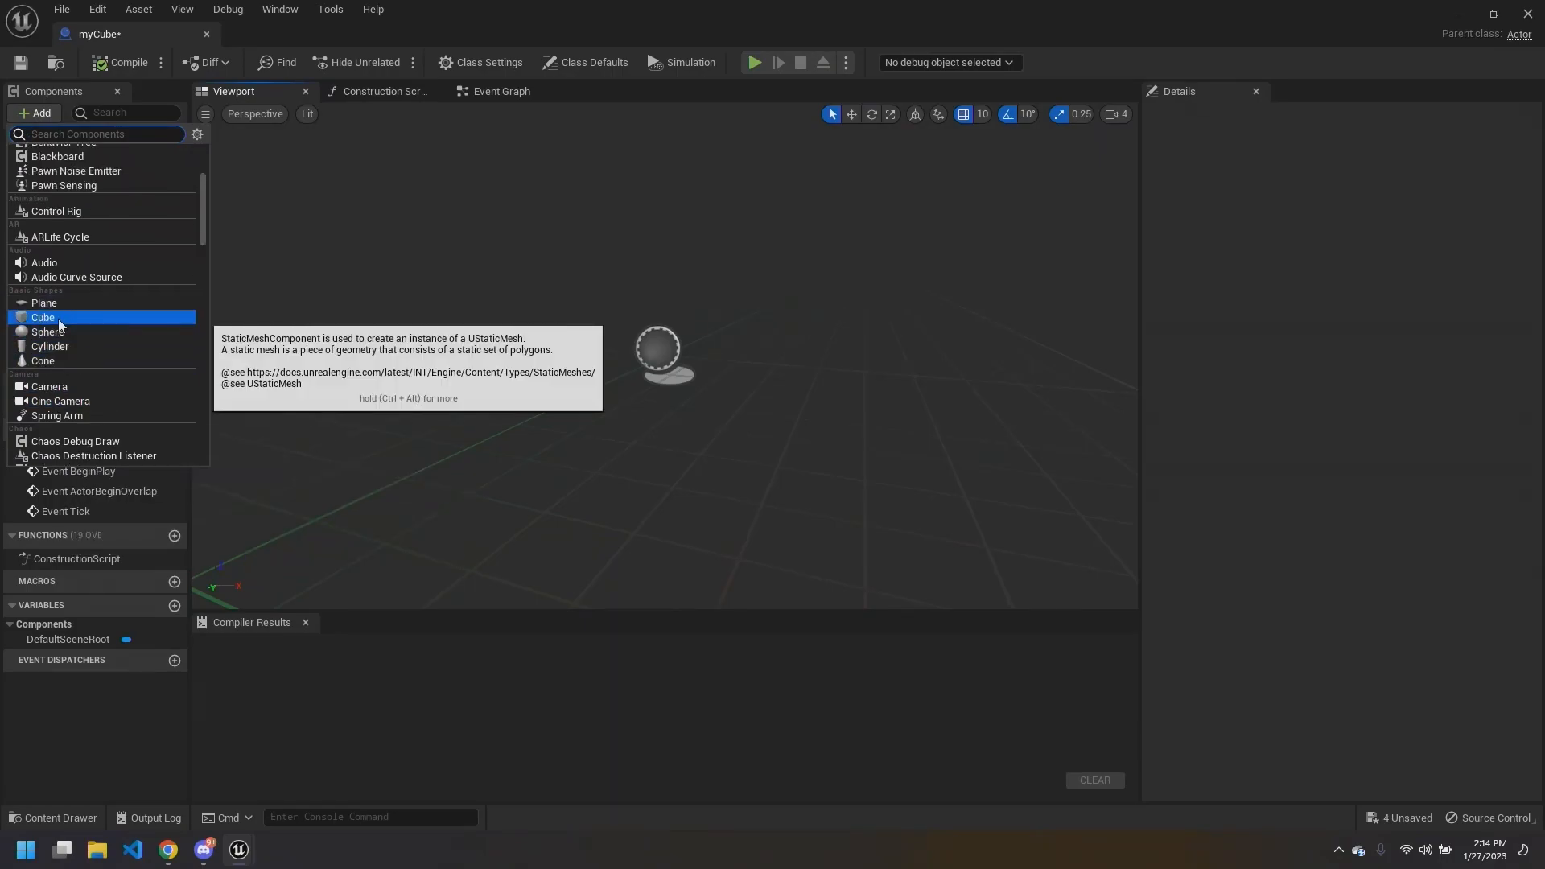
{"action": "left_click", "coordinate": [48, 319]}
{"action": "left_click", "coordinate": [946, 398]}
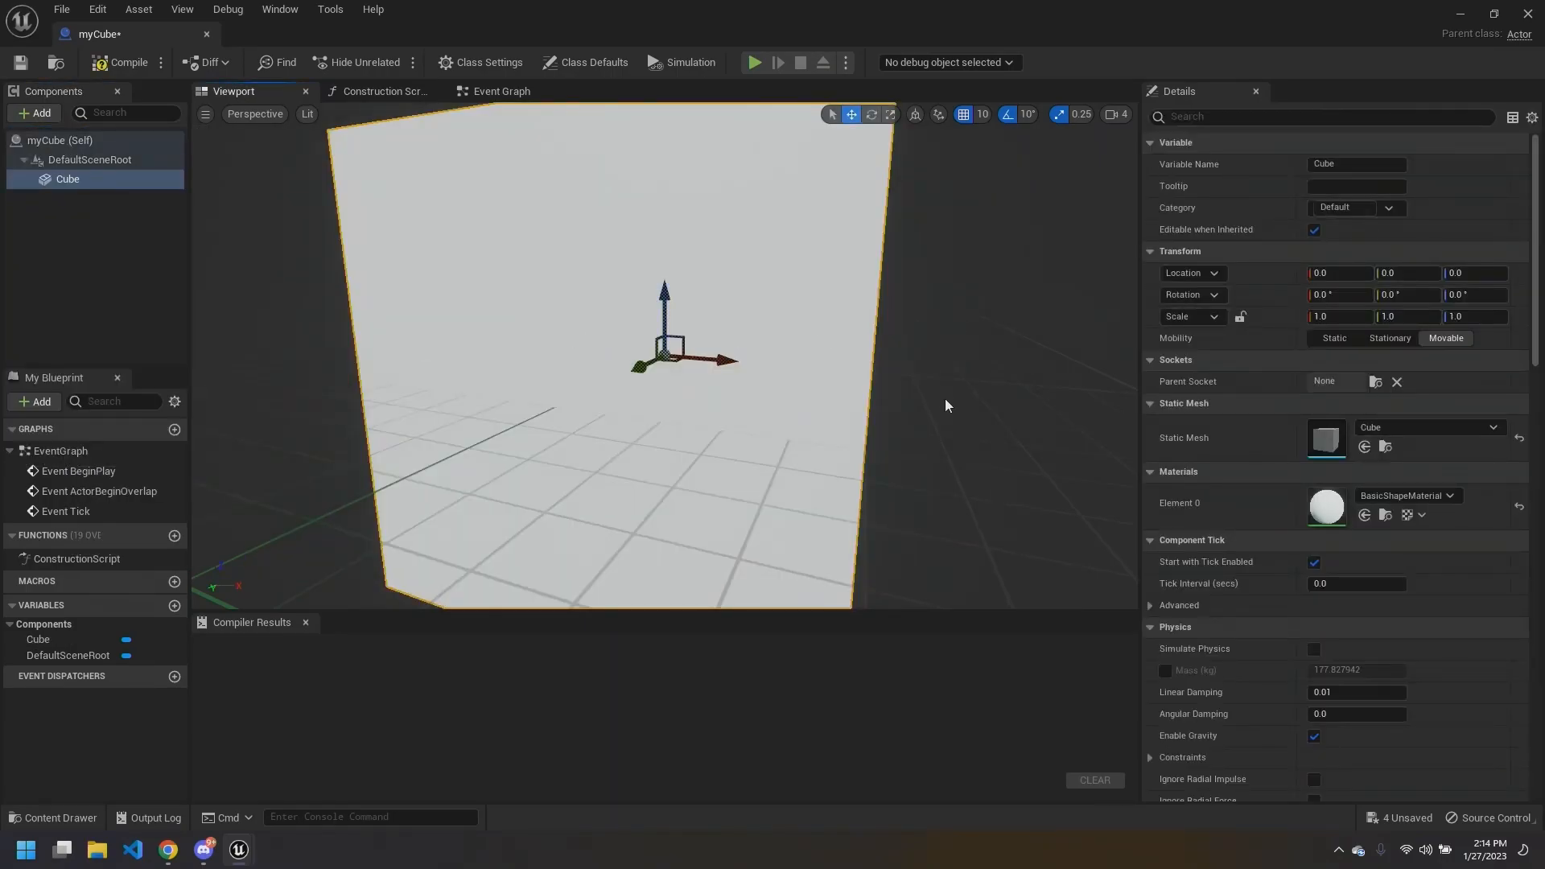
Step: View the whole Cube component in the blueprint viewport, and return to the level with open floor in view
{"action": "key", "text": "d"}
{"action": "mouse_move", "coordinate": [910, 435]}
{"action": "right_mouse_down"}
{"action": "mouse_move", "coordinate": [823, 515]}
{"action": "mouse_move", "coordinate": [821, 481]}
{"action": "mouse_move", "coordinate": [860, 451]}
{"action": "mouse_move", "coordinate": [839, 488]}
{"action": "mouse_move", "coordinate": [907, 434]}
{"action": "right_mouse_up"}
{"action": "key", "text": "s"}
{"action": "key", "text": "w"}
{"action": "key", "text": "w"}
{"action": "key", "text": "s"}
{"action": "key", "text": "s"}
{"action": "key", "text": "w"}
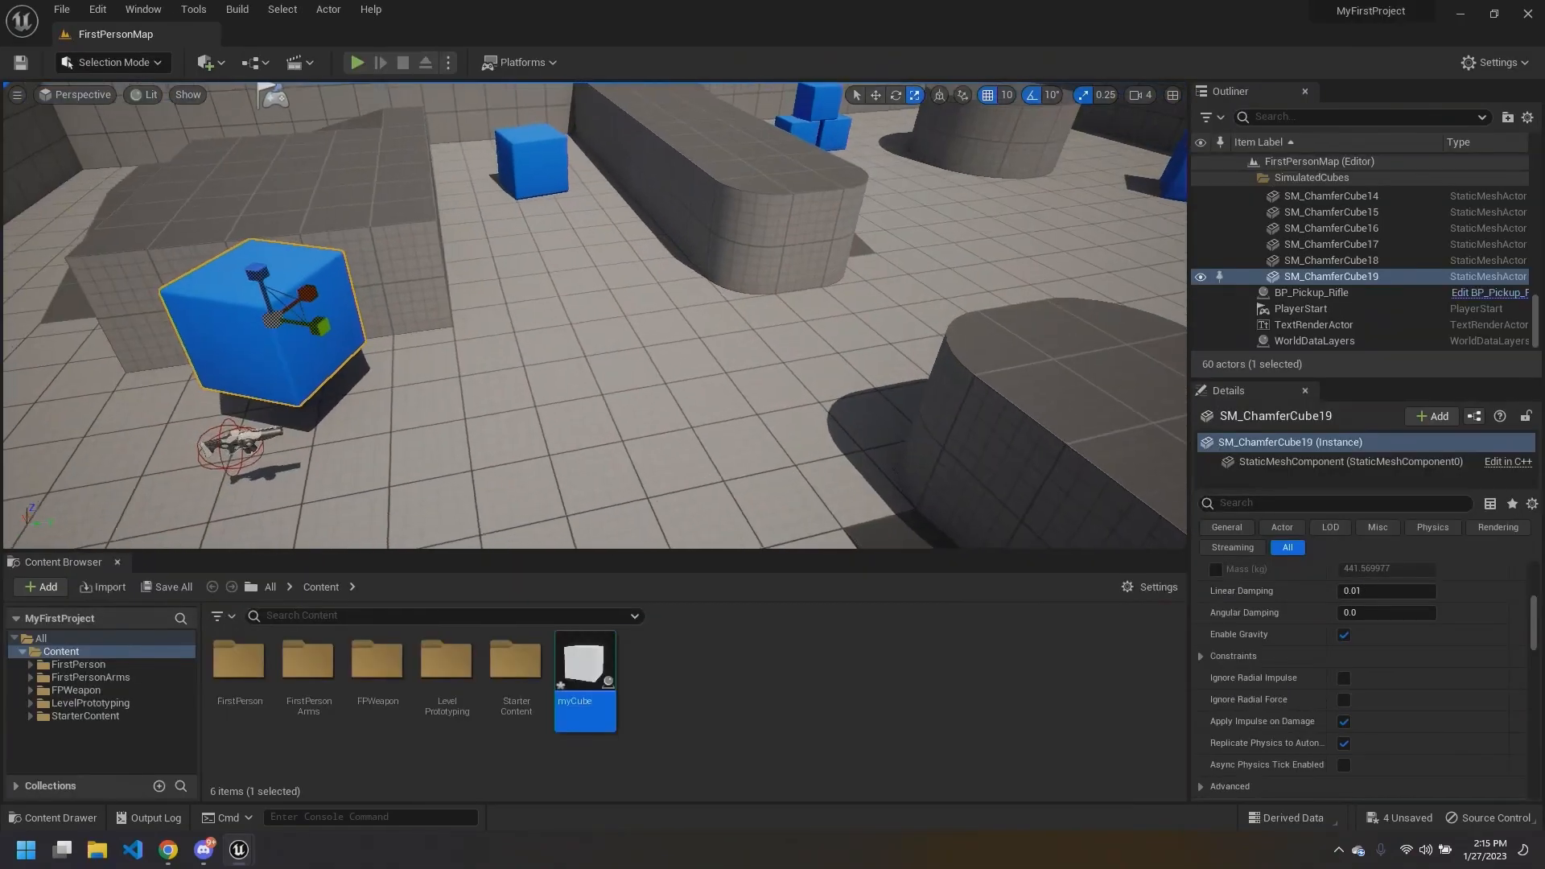
Step: Place a myCube instance on the arena floor near the rifle and raise it above the ground
{"action": "left_click_drag", "start_coordinate": [620, 603], "coordinate": [659, 354]}
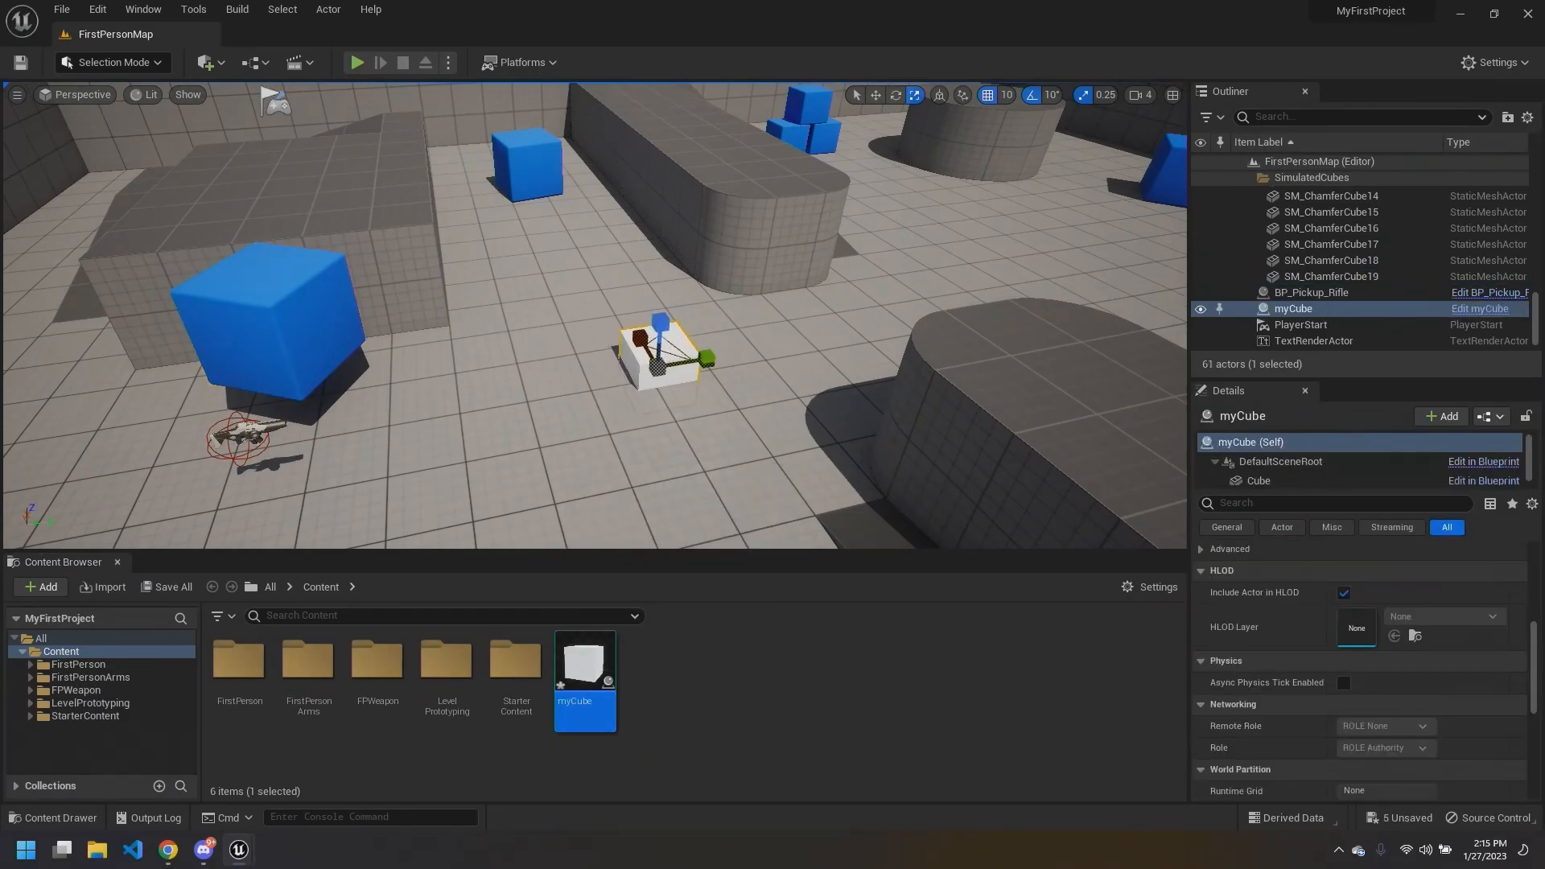
{"action": "left_click", "coordinate": [856, 95]}
{"action": "mouse_move", "coordinate": [823, 263]}
{"action": "right_mouse_down"}
{"action": "mouse_move", "coordinate": [844, 342]}
{"action": "mouse_move", "coordinate": [858, 322]}
{"action": "mouse_move", "coordinate": [822, 264]}
{"action": "right_mouse_up"}
{"action": "key", "text": "w"}
{"action": "left_click", "coordinate": [875, 95]}
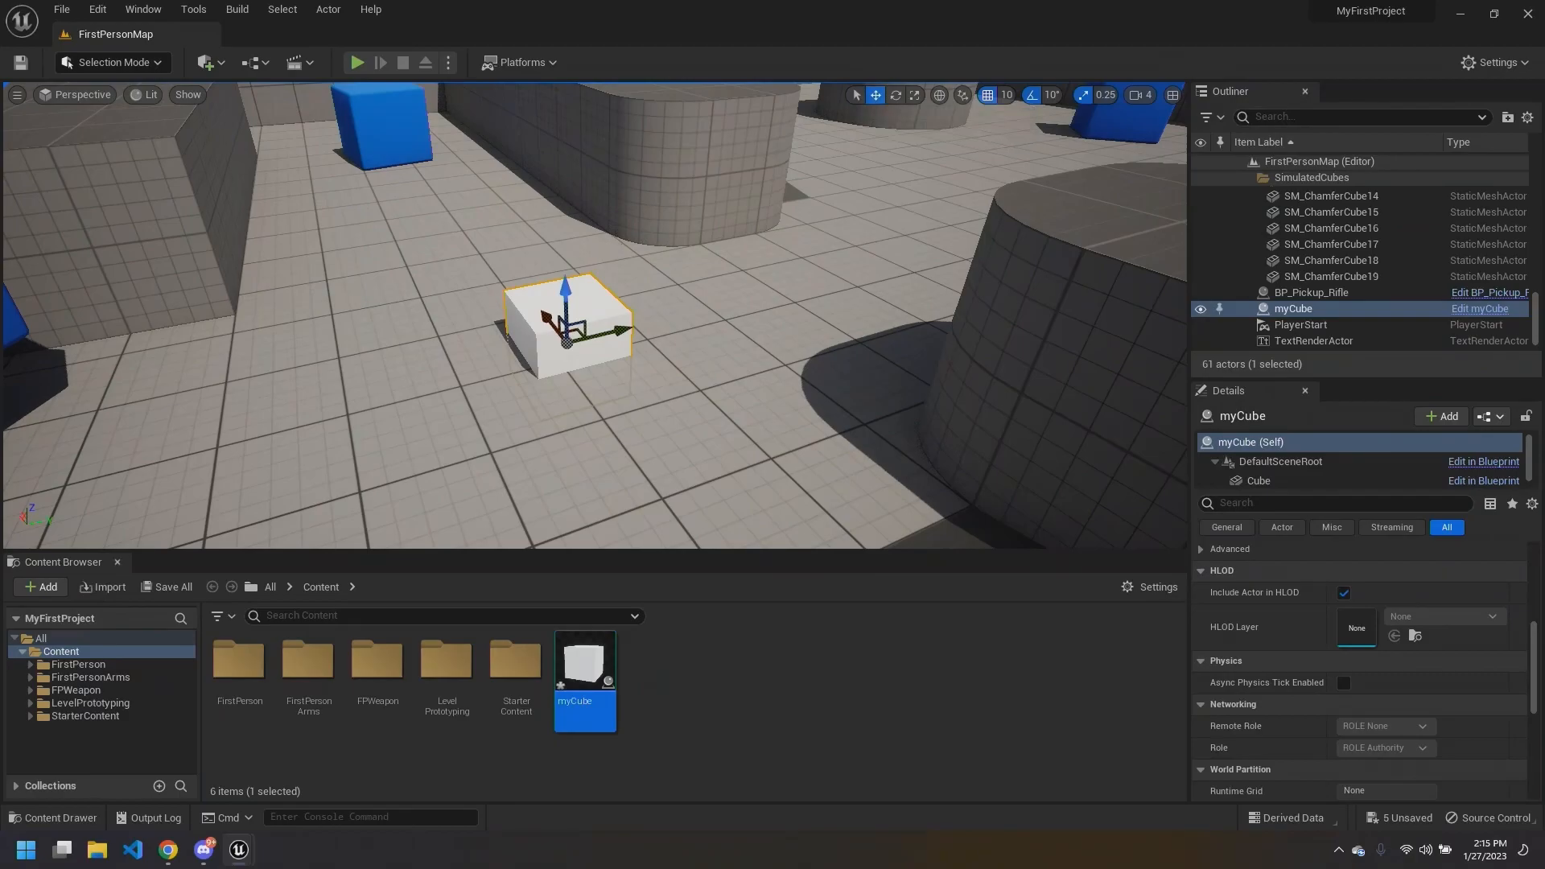
{"action": "left_click_drag", "start_coordinate": [565, 310], "coordinate": [565, 257]}
Step: Place two more myCube instances, one on each side of the first, and lift them off the floor
{"action": "left_click_drag", "start_coordinate": [585, 668], "coordinate": [776, 338]}
{"action": "left_click_drag", "start_coordinate": [803, 273], "coordinate": [805, 226]}
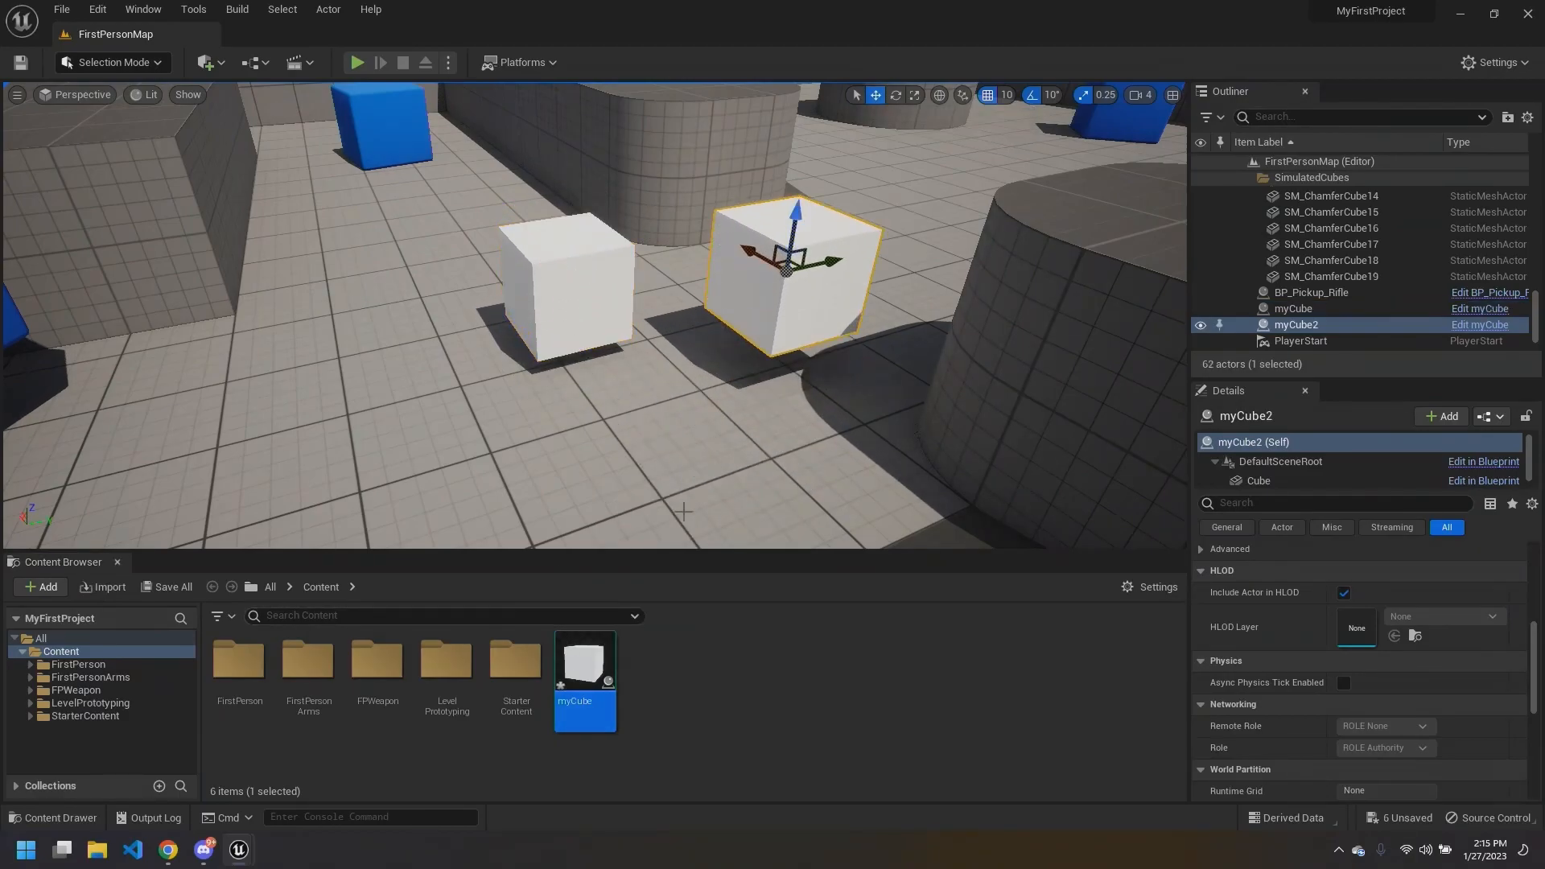
{"action": "left_click_drag", "start_coordinate": [585, 668], "coordinate": [355, 251]}
{"action": "right_click_drag", "start_coordinate": [411, 280], "coordinate": [414, 241]}
{"action": "key", "text": "w"}
{"action": "key", "text": "s"}
{"action": "key", "text": "w"}
{"action": "key", "text": "w"}
{"action": "key", "text": "s"}
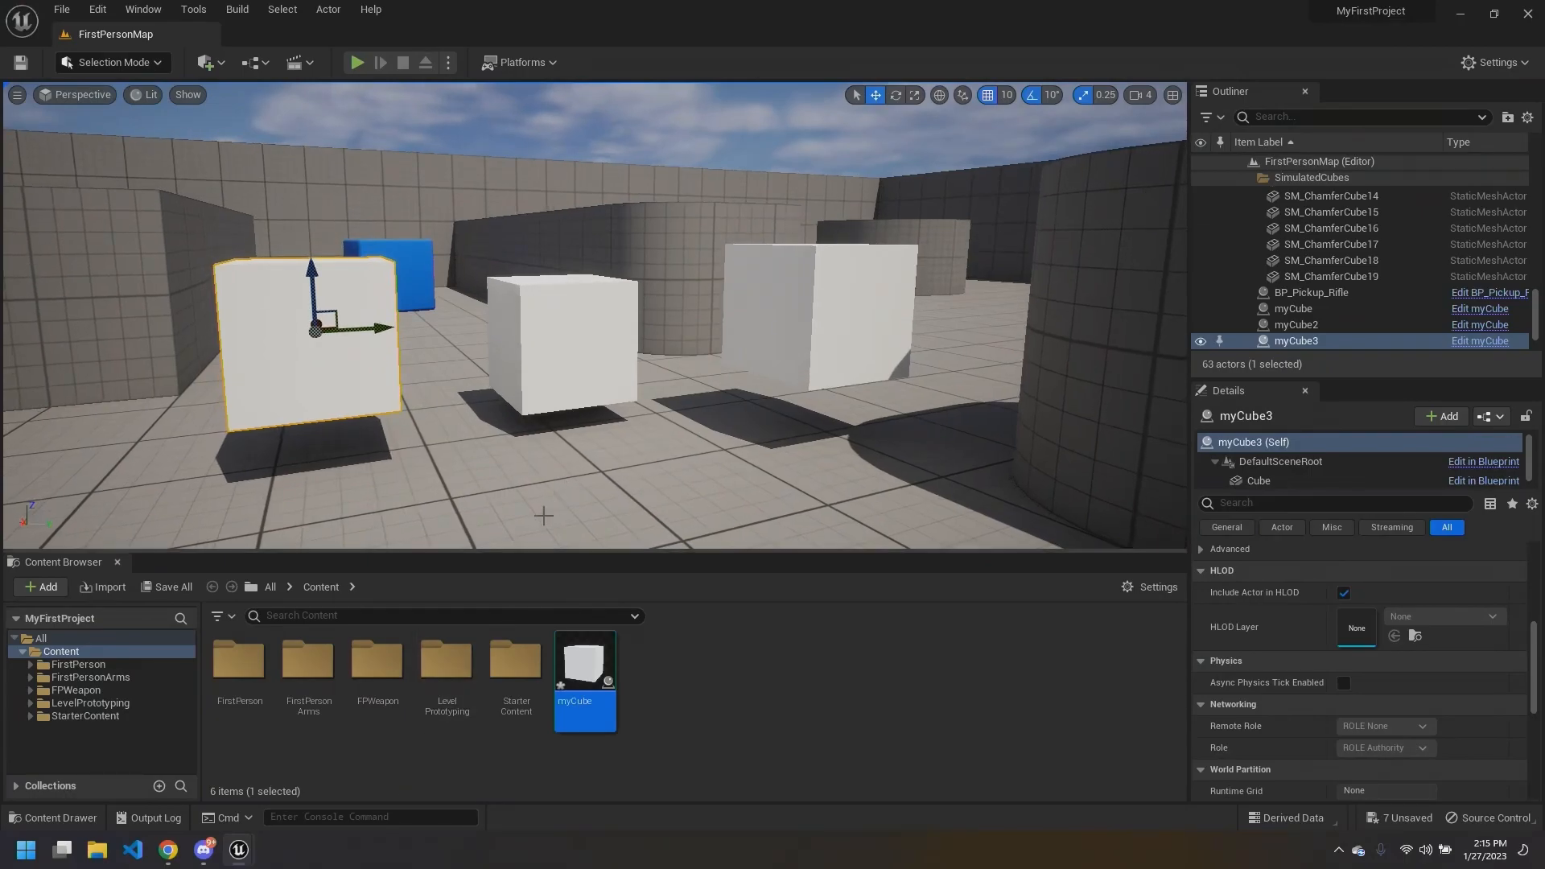
Step: Stretch the Cube component in the myCube blueprint to an X scale of 3.21 and compile the blueprint
{"action": "mouse_move", "coordinate": [242, 851]}
{"action": "left_click", "coordinate": [336, 768]}
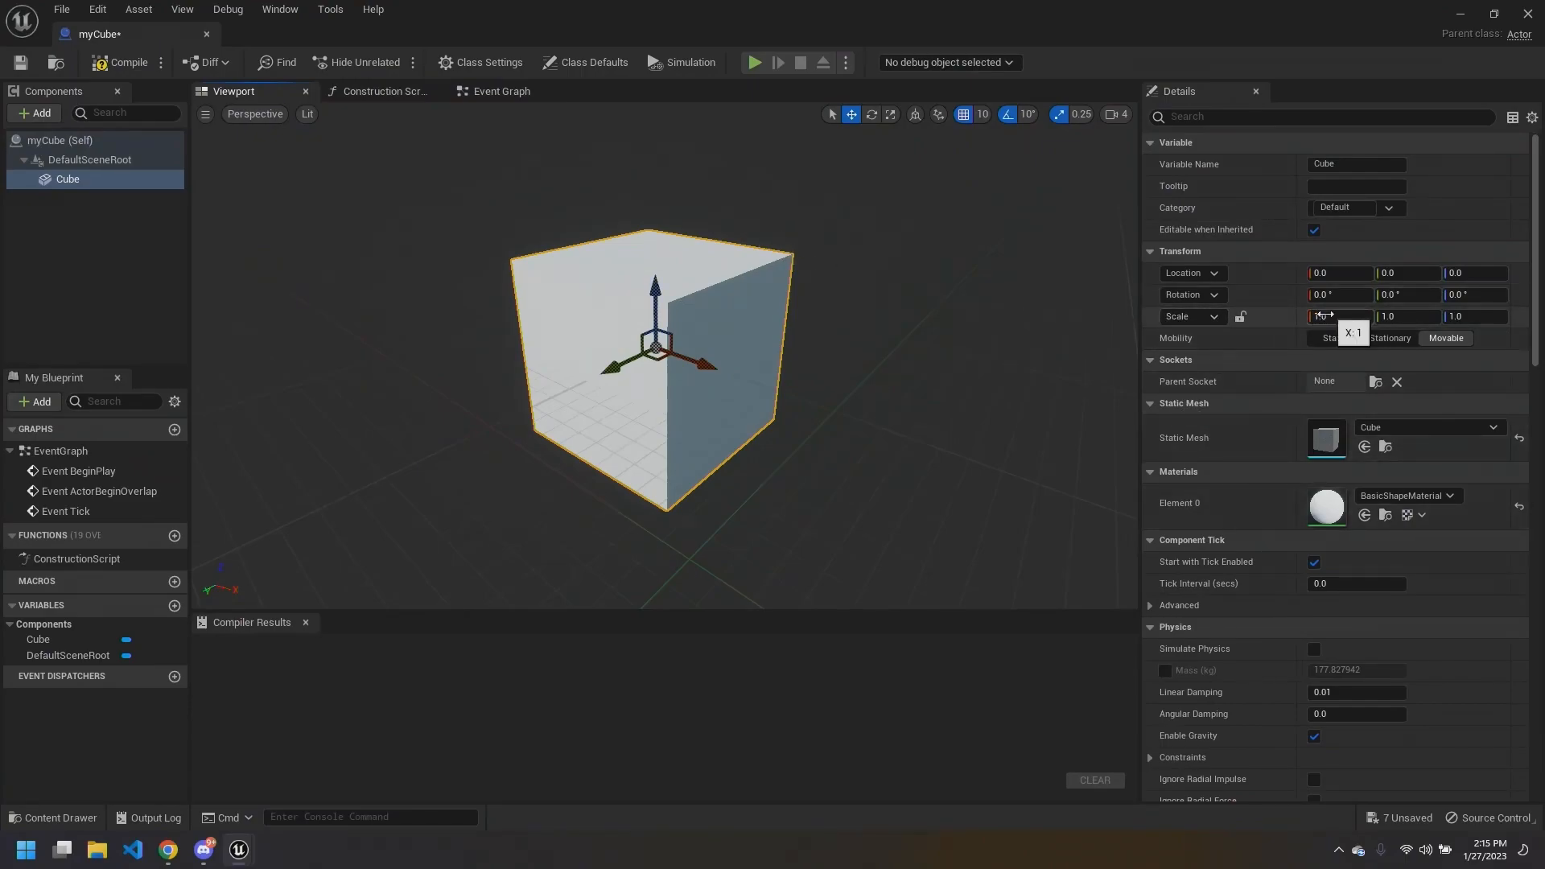
{"action": "left_click_drag", "start_coordinate": [1337, 317], "coordinate": [1437, 314]}
{"action": "left_click_drag", "start_coordinate": [1334, 316], "coordinate": [1348, 316]}
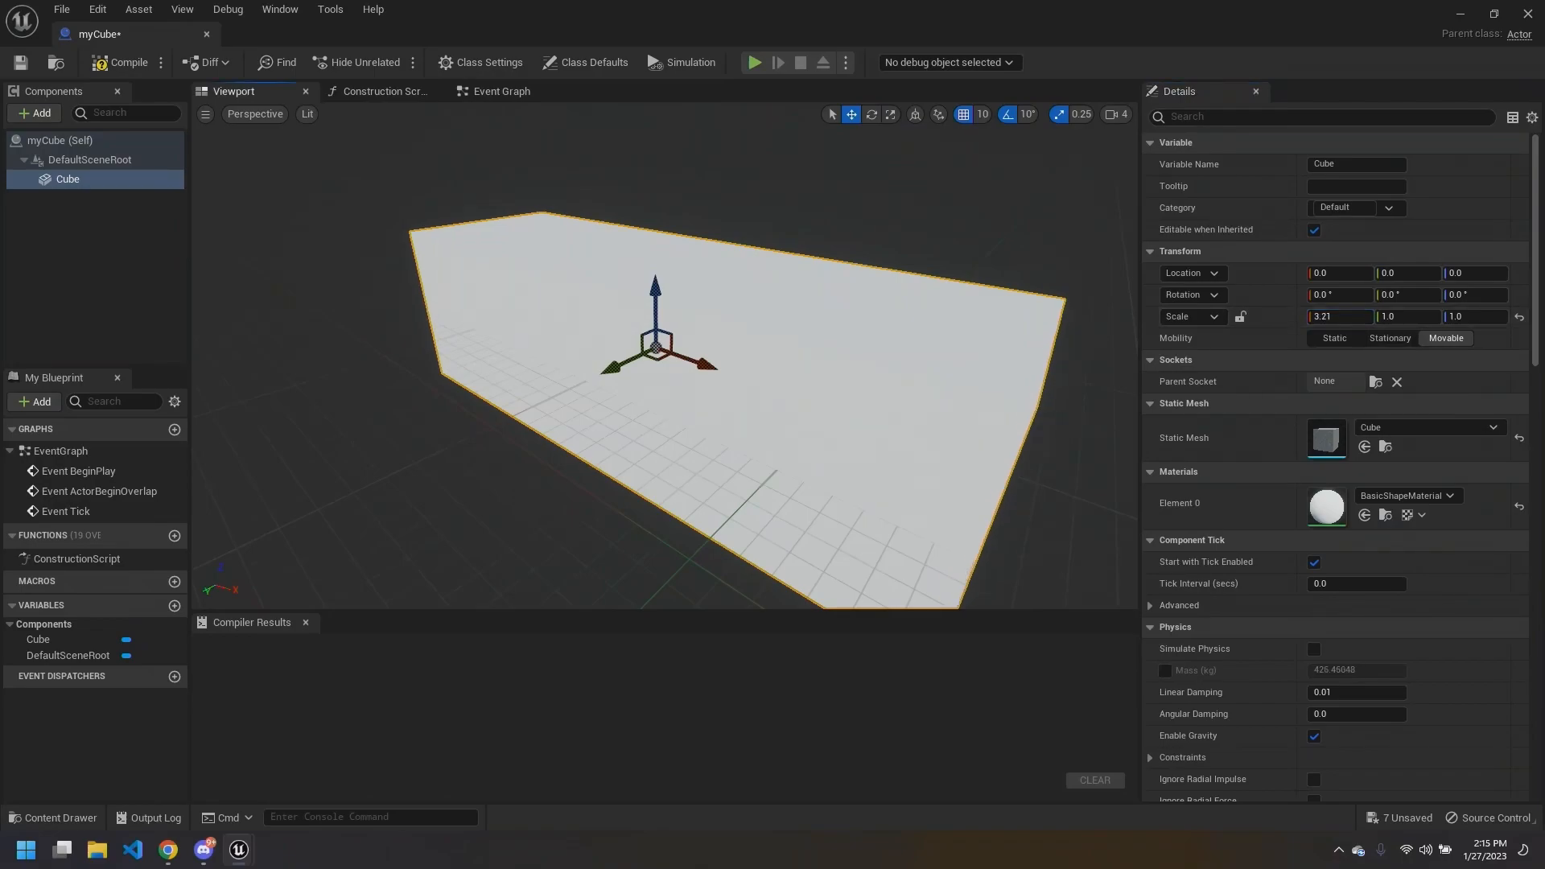
{"action": "right_click_drag", "start_coordinate": [885, 362], "coordinate": [934, 377]}
{"action": "key", "text": "s"}
{"action": "key", "text": "w"}
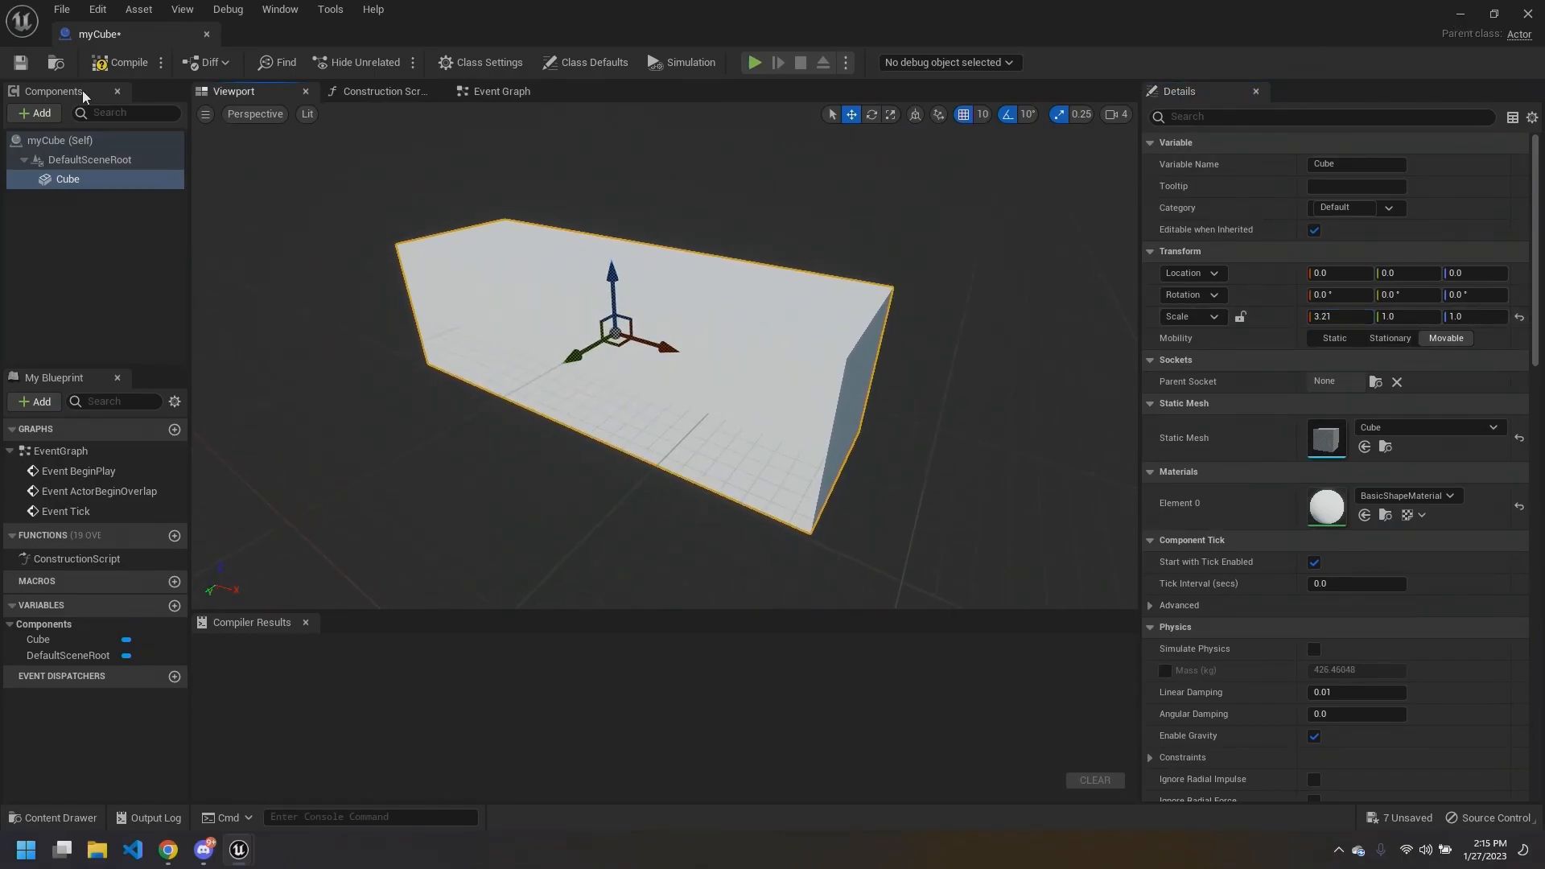
{"action": "left_click", "coordinate": [109, 63]}
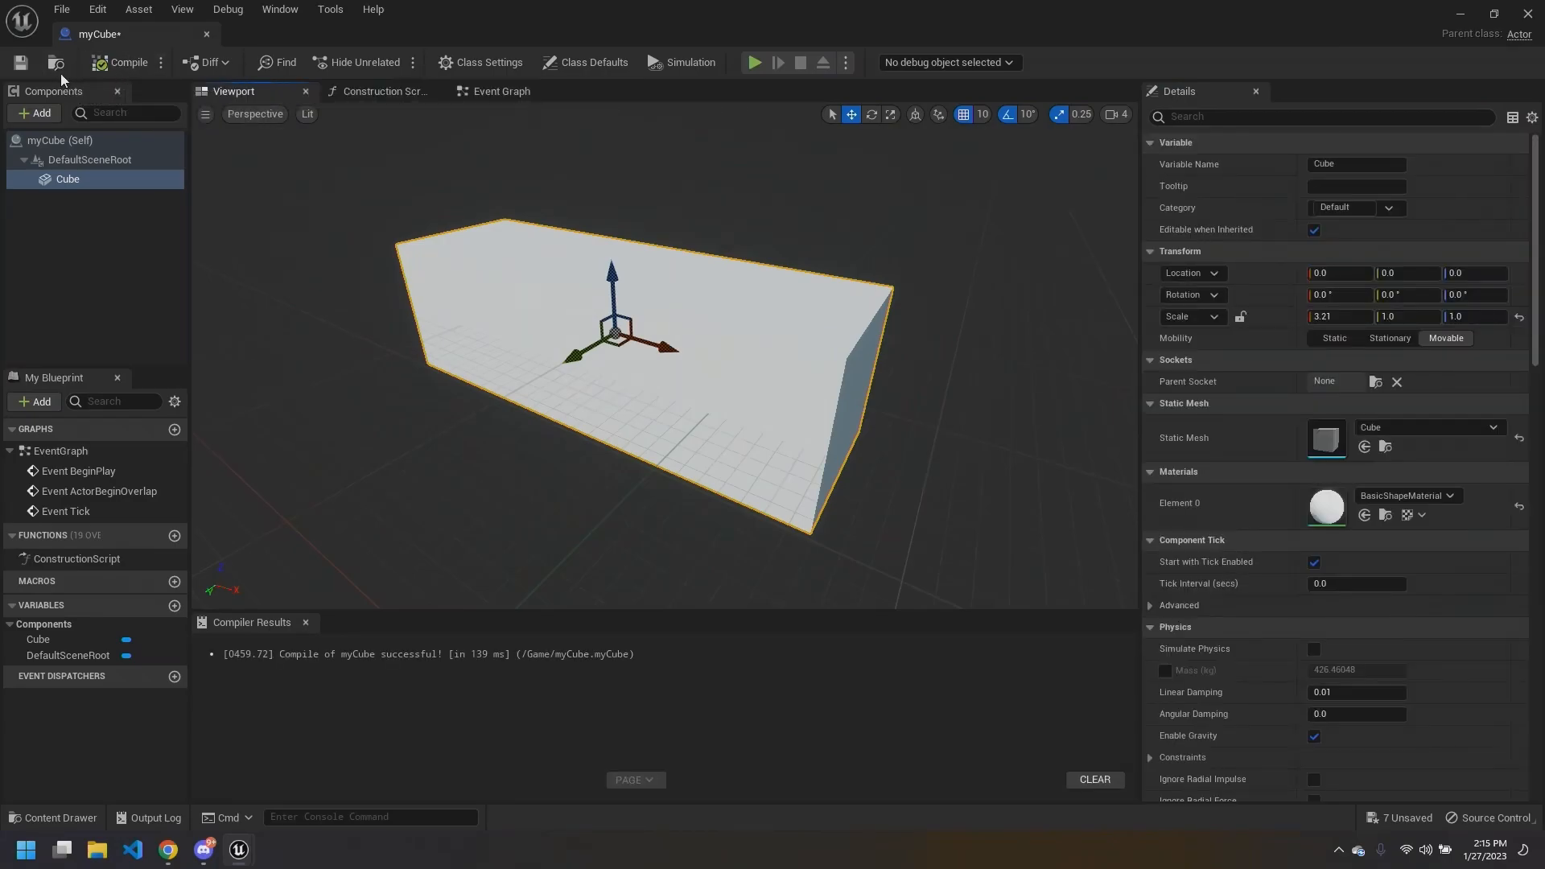
Step: Save the myCube blueprint and return to the level to view the three stretched instances
{"action": "left_click", "coordinate": [21, 63]}
{"action": "left_click", "coordinate": [1462, 16]}
{"action": "right_click_drag", "start_coordinate": [752, 303], "coordinate": [999, 330]}
{"action": "key", "text": "s"}
{"action": "right_click_drag", "start_coordinate": [596, 316], "coordinate": [366, 346]}
{"action": "key", "text": "d"}
{"action": "key", "text": "s"}
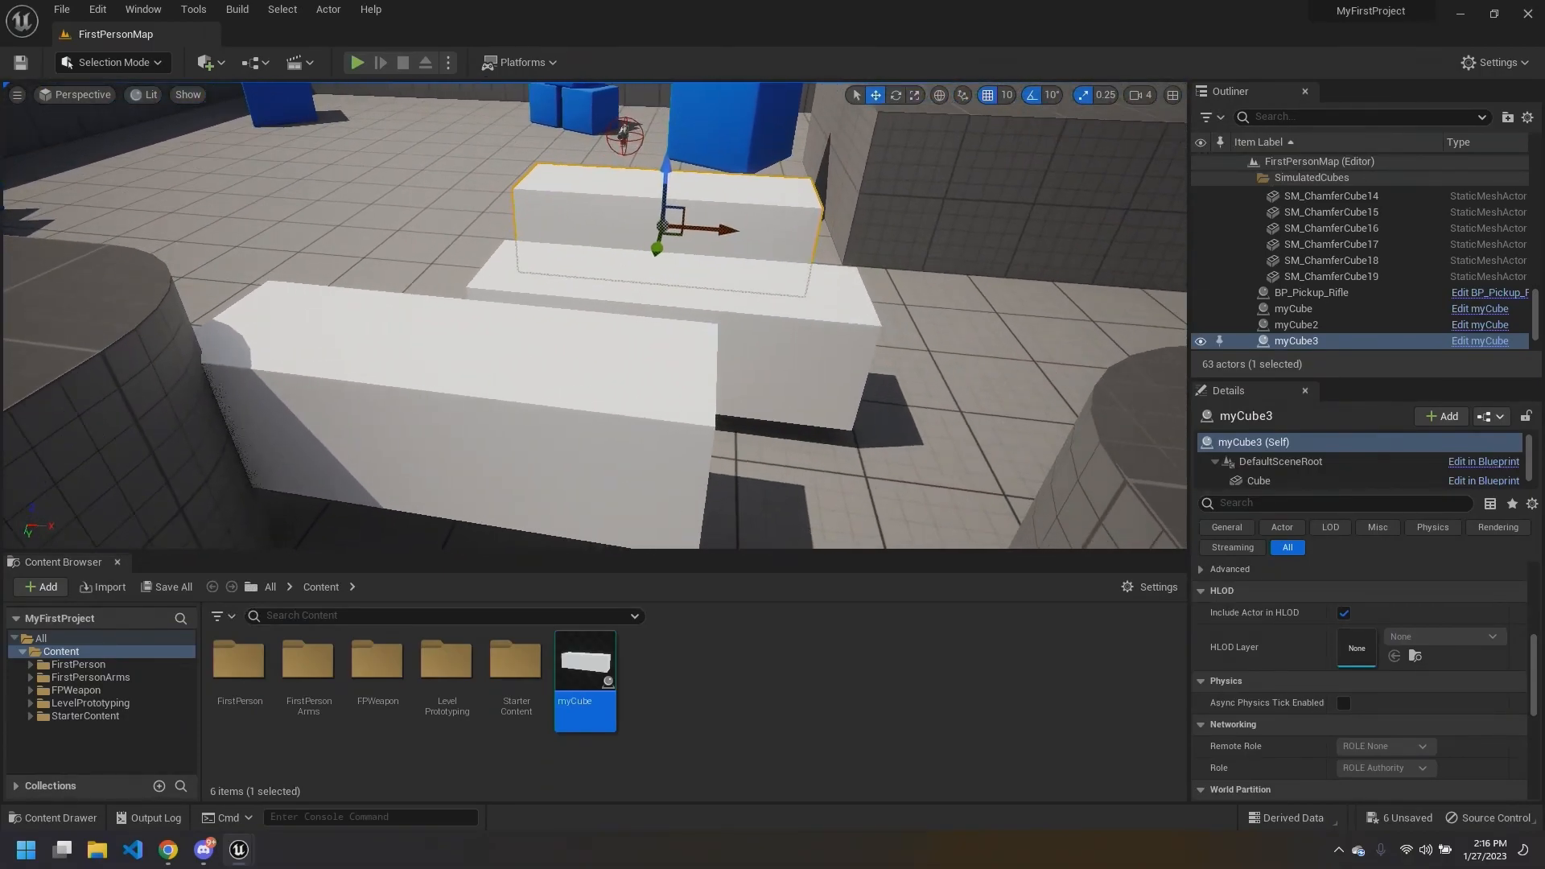
Step: Play-test the level, looking at the stretched cubes, picking up the rifle and firing it at the blue cubes, and stop the session
{"action": "left_click", "coordinate": [356, 63]}
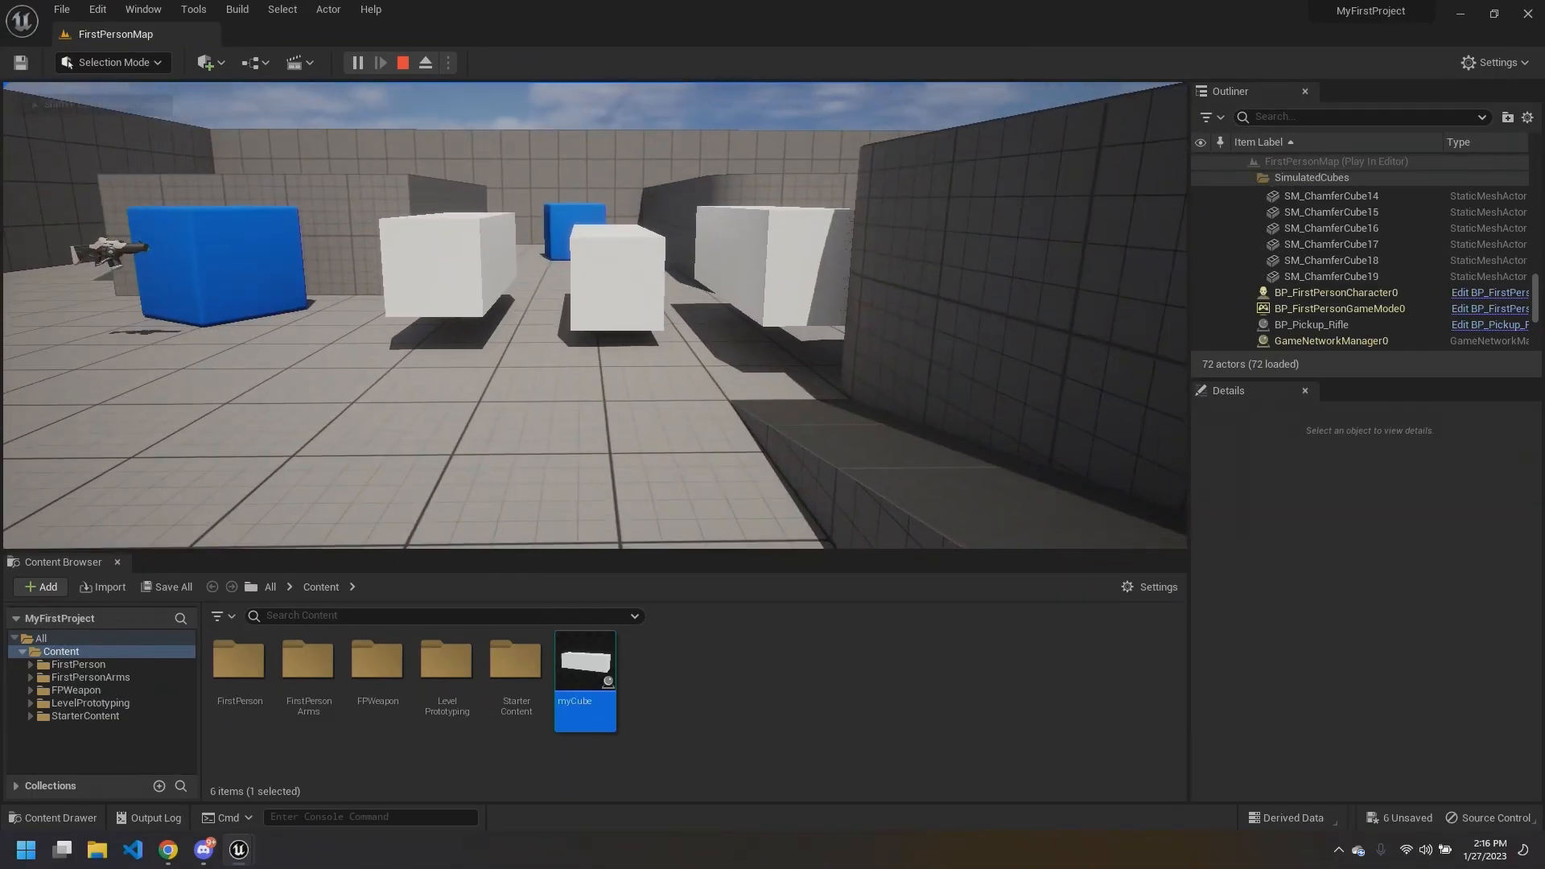
{"action": "key", "text": "Escape"}
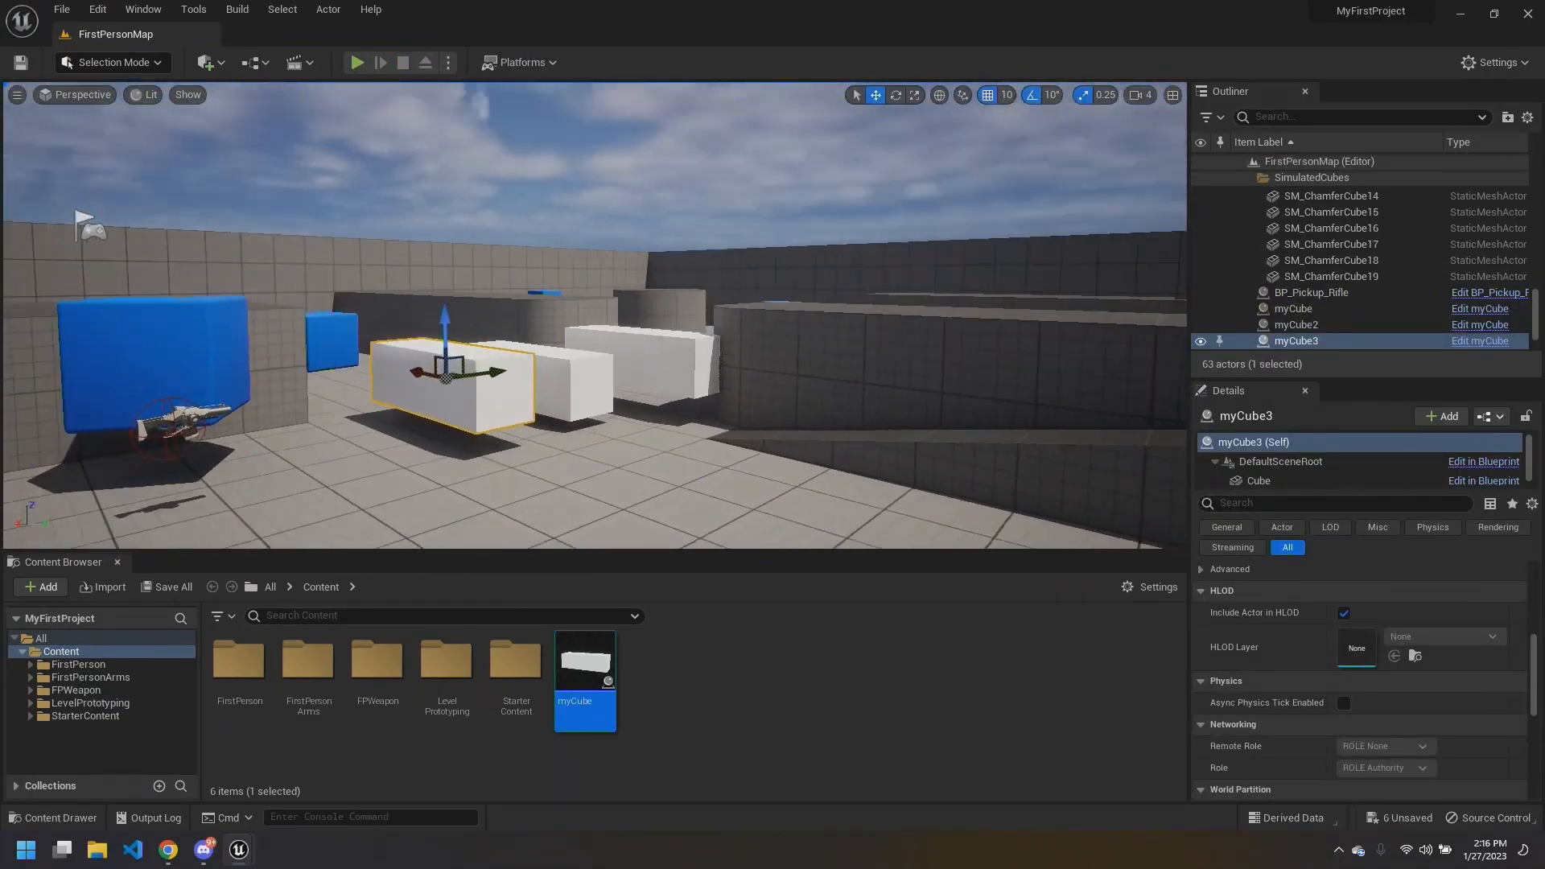
{"action": "key", "text": "alt+p"}
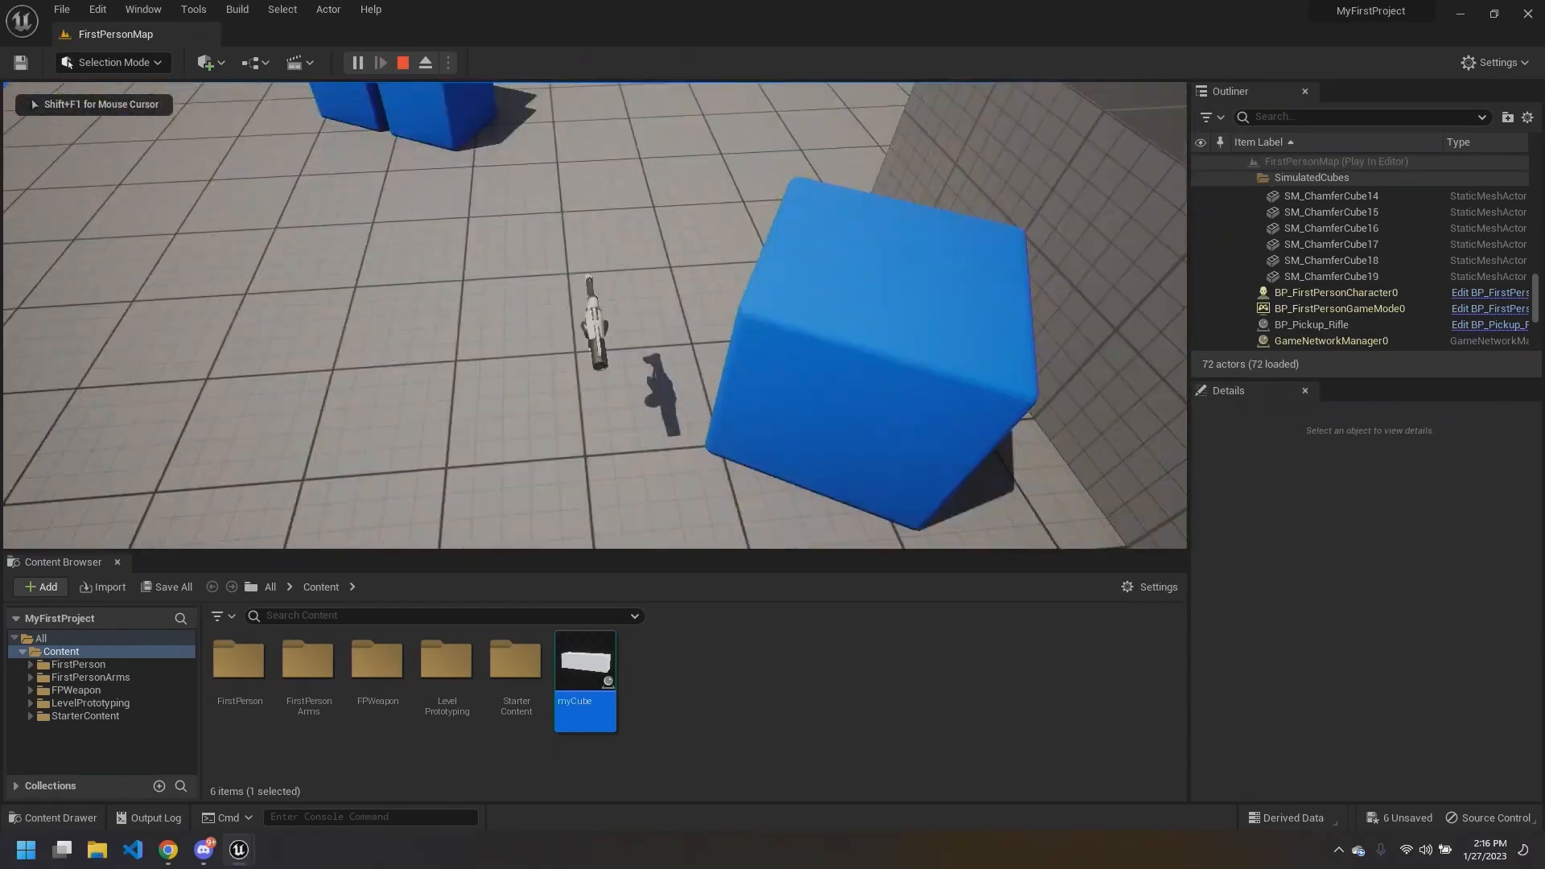
{"action": "key", "text": "w"}
{"action": "left_click", "coordinate": [595, 316]}
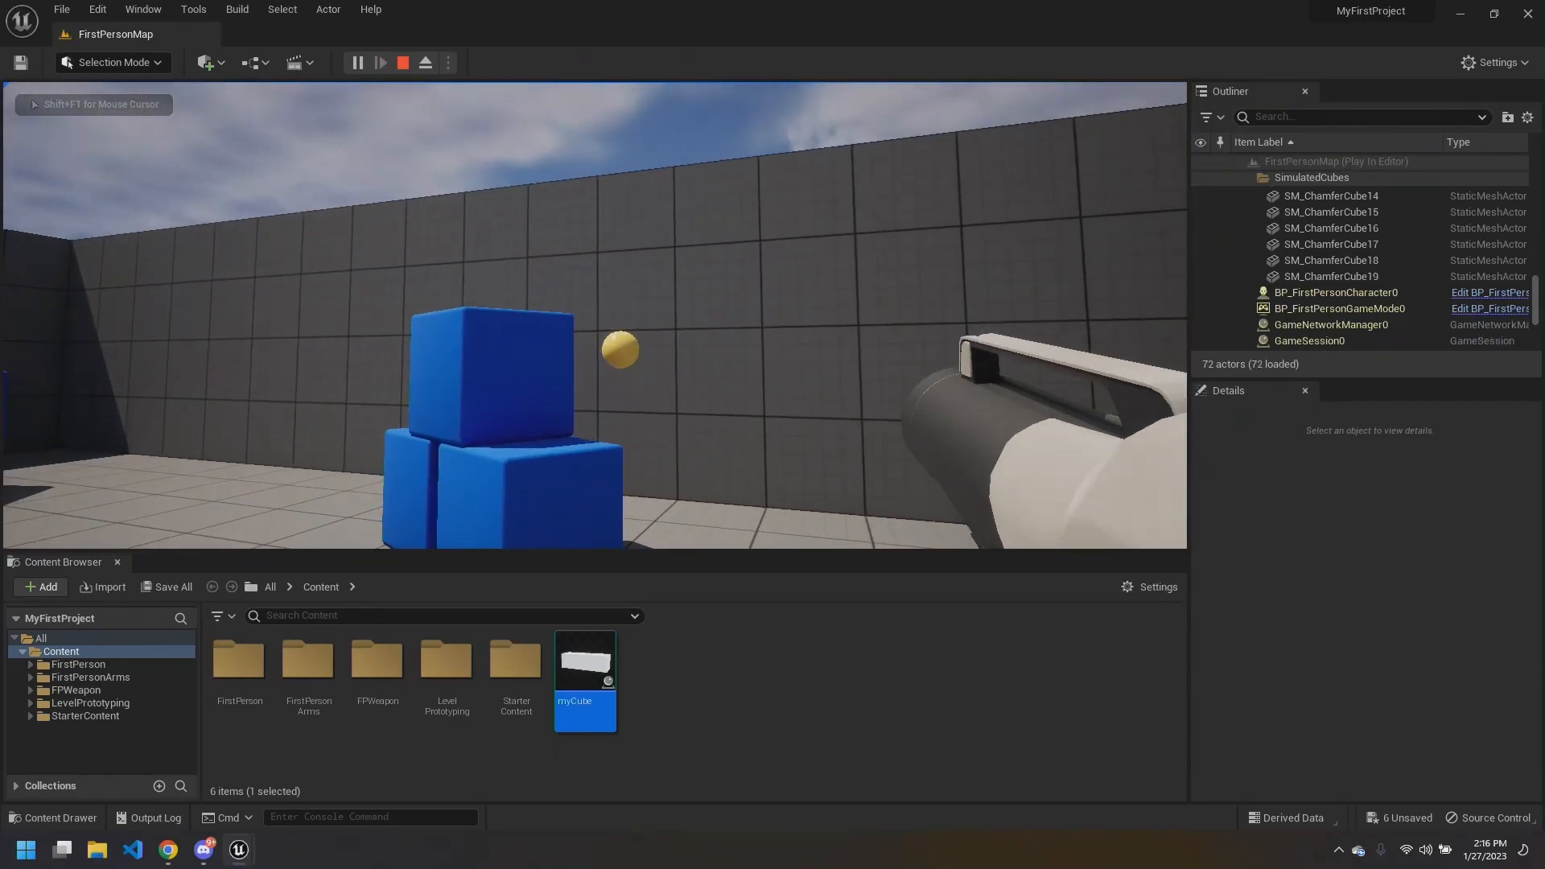
{"action": "left_click", "coordinate": [595, 315]}
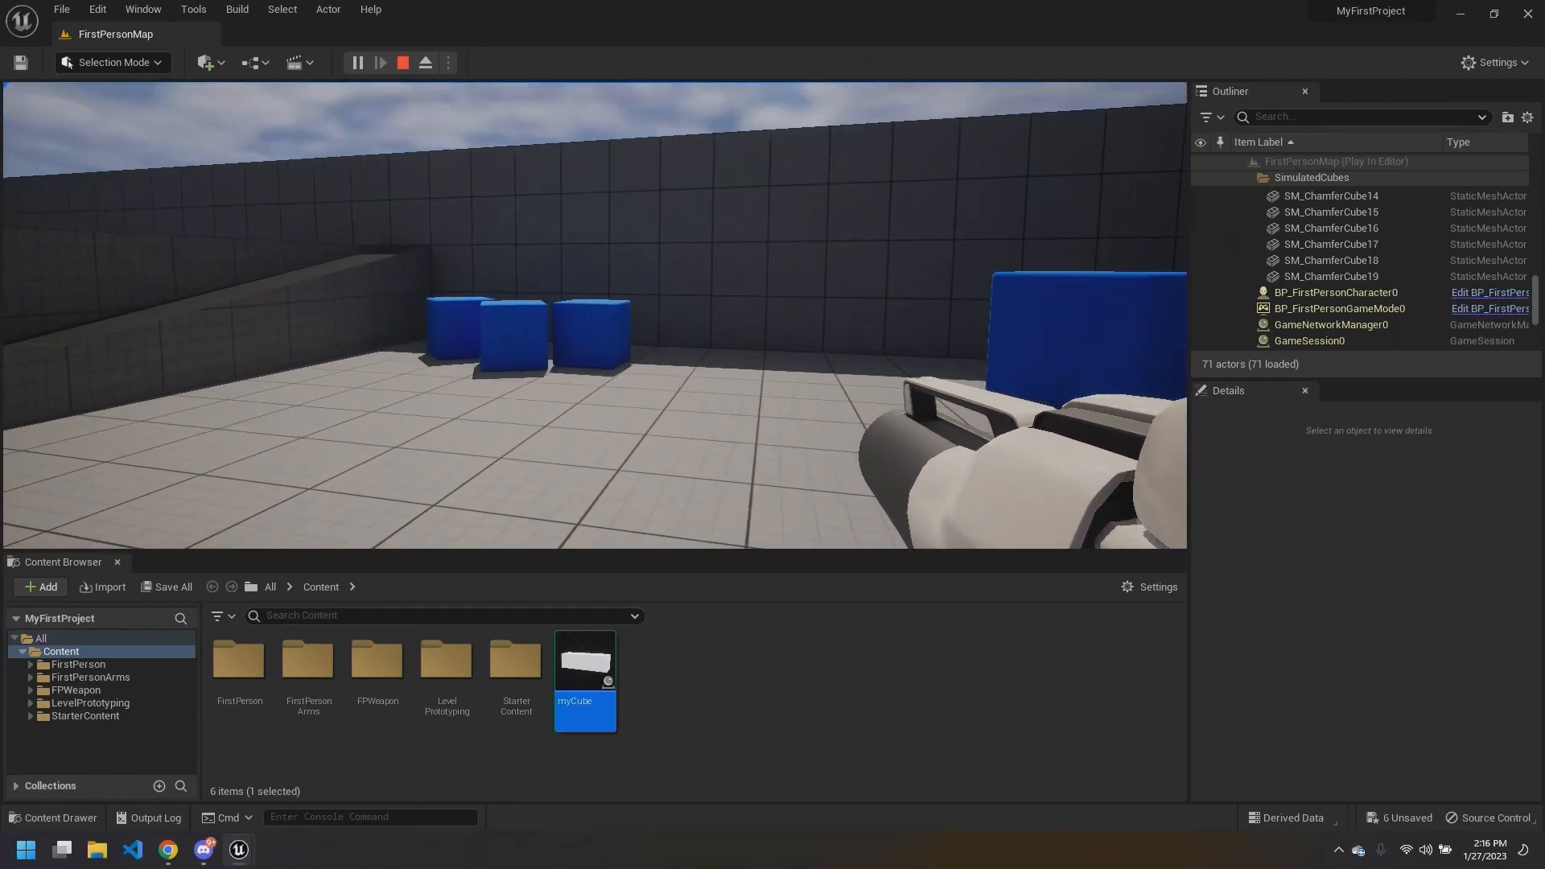
{"action": "key", "text": "Escape"}
Step: Place an extra myCube instance in front of the three existing ones and delete it again
{"action": "right_click_drag", "start_coordinate": [595, 315], "coordinate": [322, 338]}
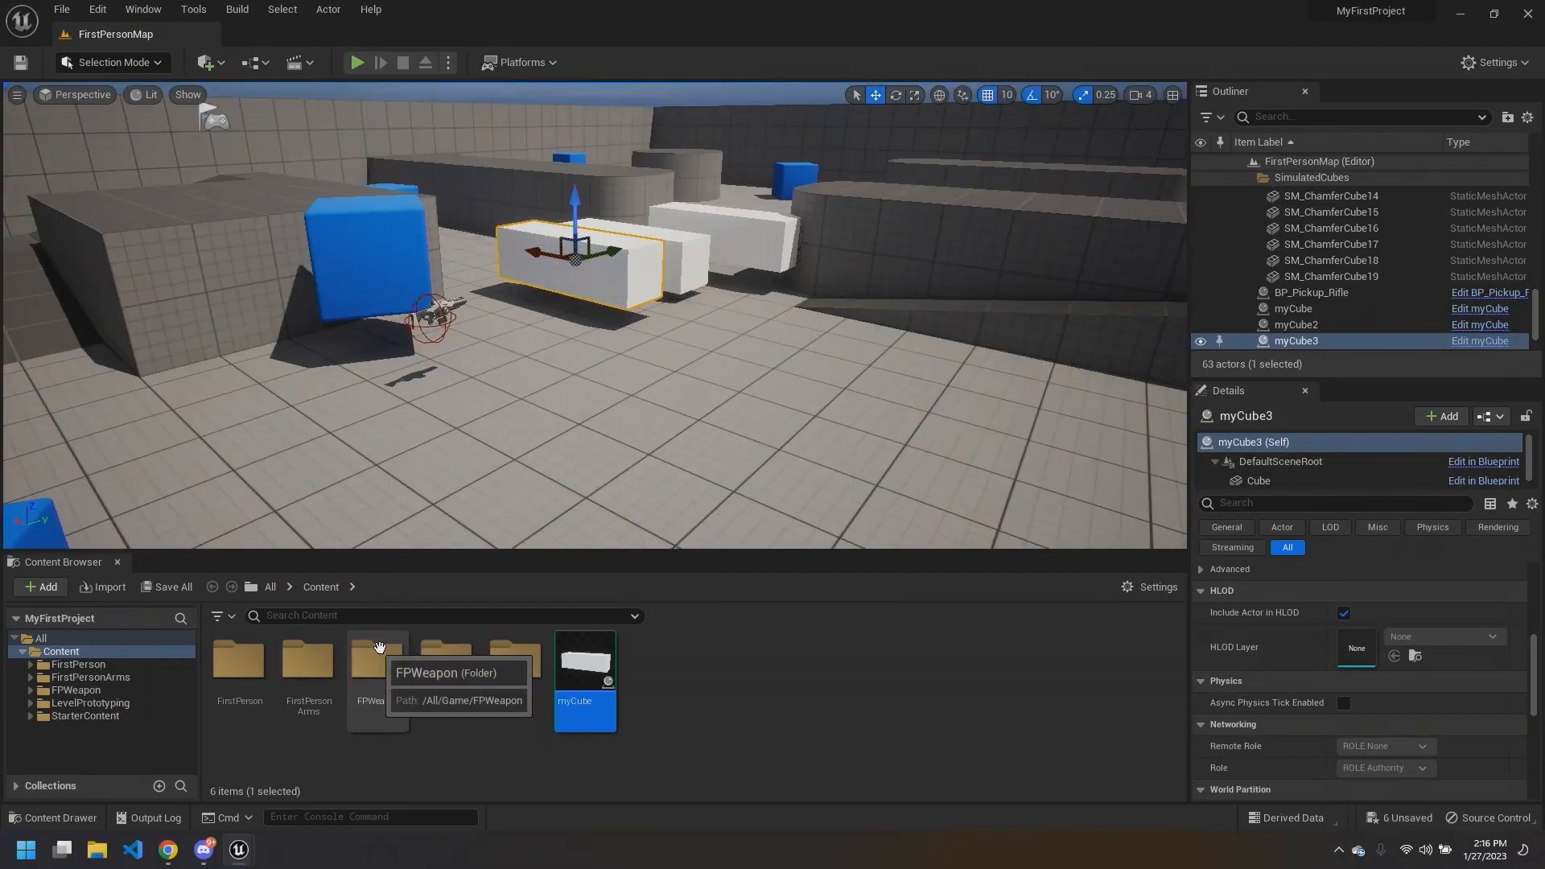
{"action": "right_click_drag", "start_coordinate": [595, 362], "coordinate": [612, 483]}
{"action": "left_click_drag", "start_coordinate": [586, 668], "coordinate": [682, 426]}
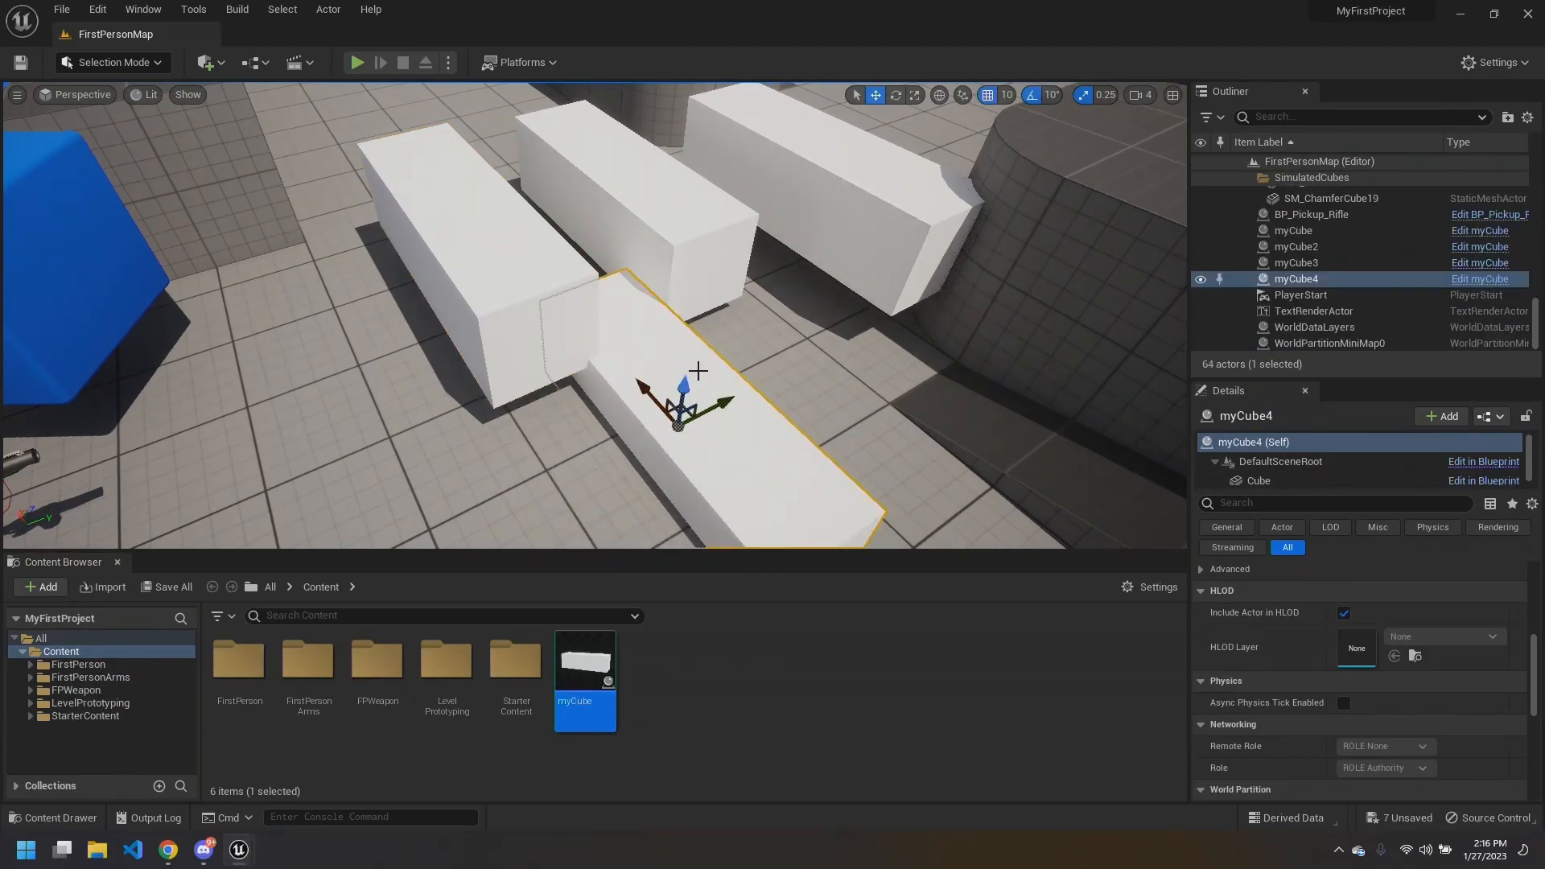
{"action": "key", "text": "Delete"}
Step: Save the level with its three myCube instances
{"action": "right_click_drag", "start_coordinate": [698, 370], "coordinate": [815, 334]}
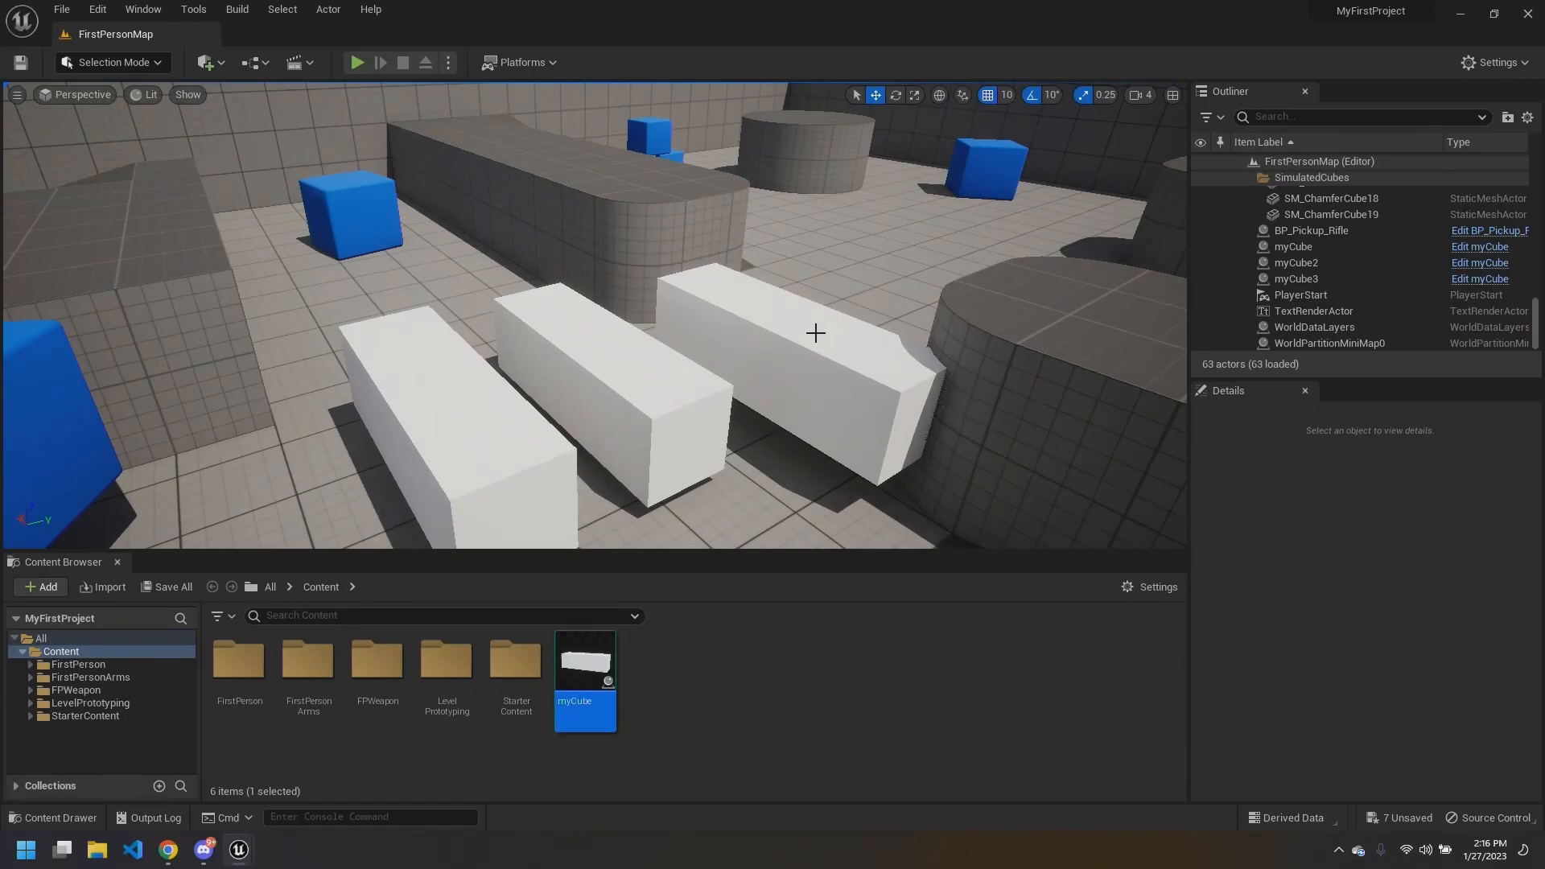
{"action": "right_click_drag", "start_coordinate": [739, 367], "coordinate": [762, 376]}
{"action": "key", "text": "ctrl+s"}
Step: Bring up the myCube blueprint window, float it over the level editor, and maximize it again
{"action": "mouse_move", "coordinate": [239, 849]}
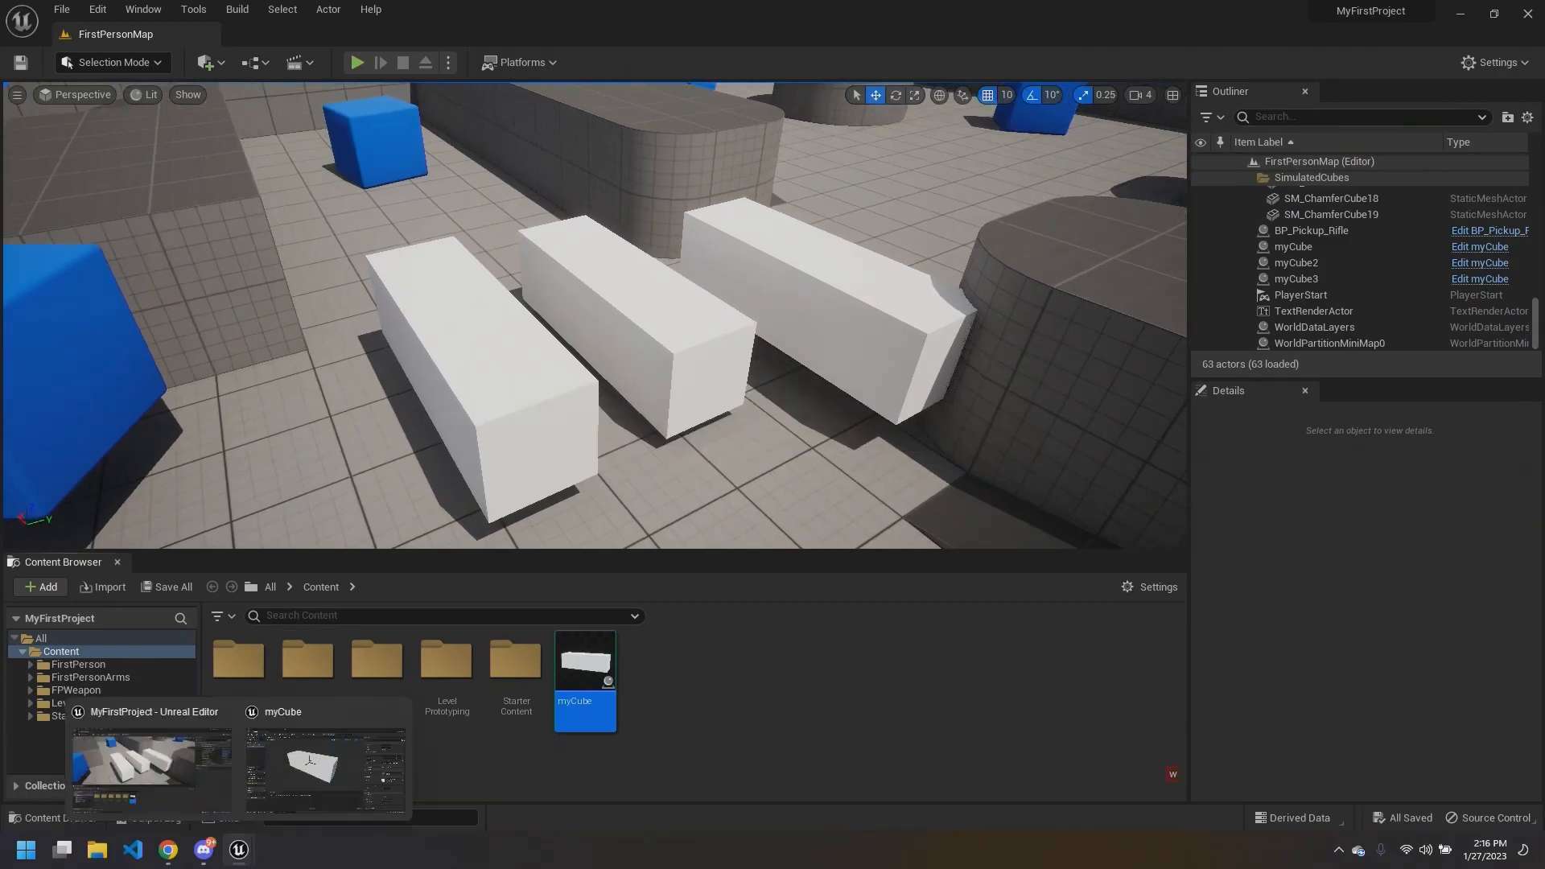
{"action": "left_click", "coordinate": [315, 784]}
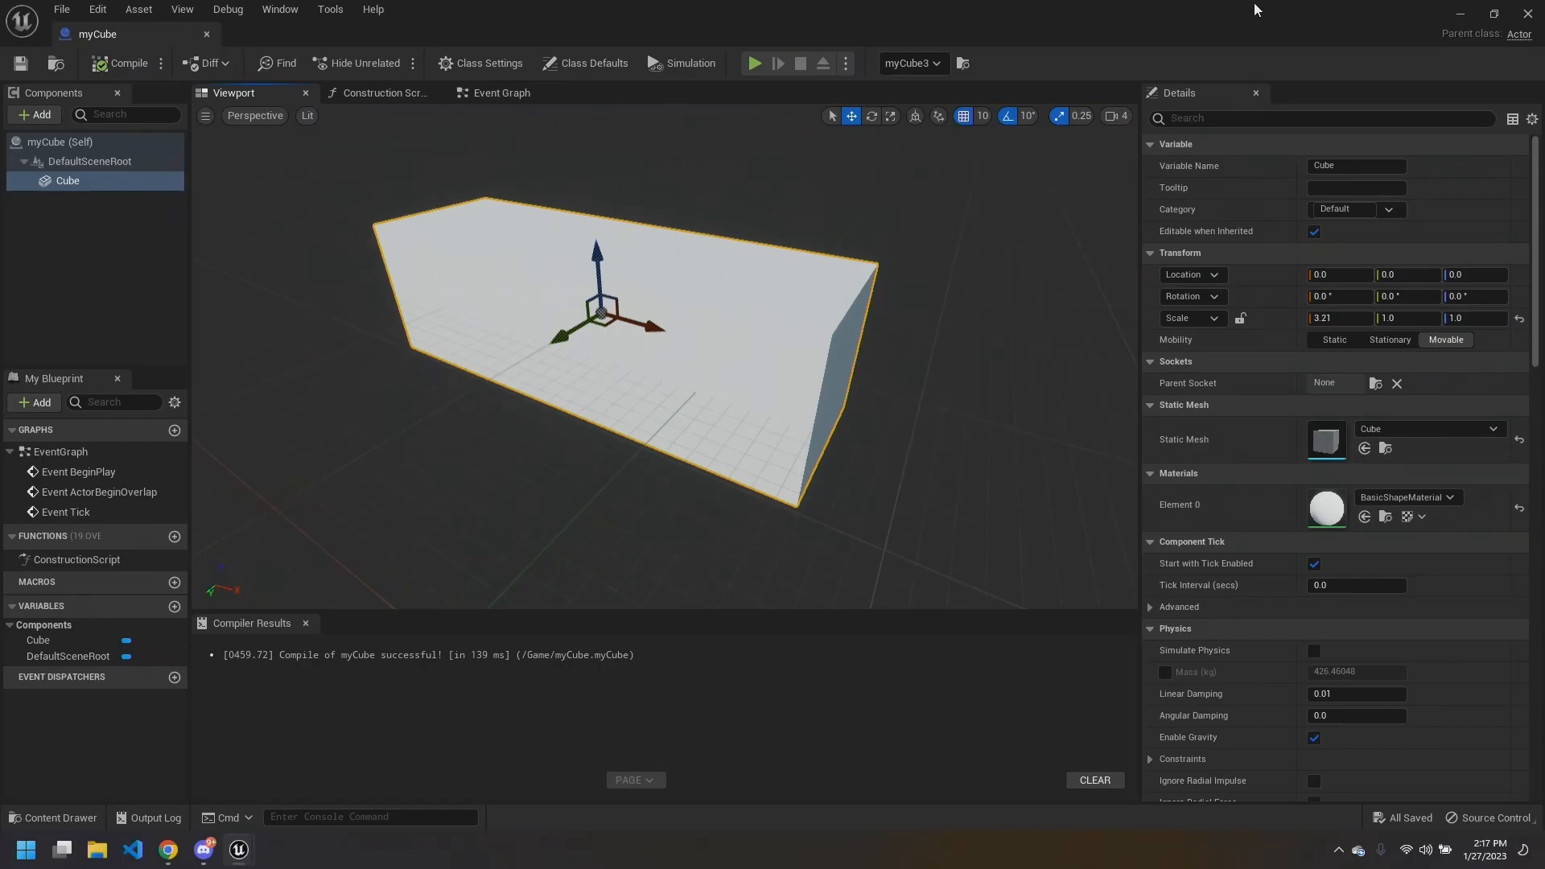
{"action": "left_click_drag", "start_coordinate": [1256, 20], "coordinate": [1024, 2]}
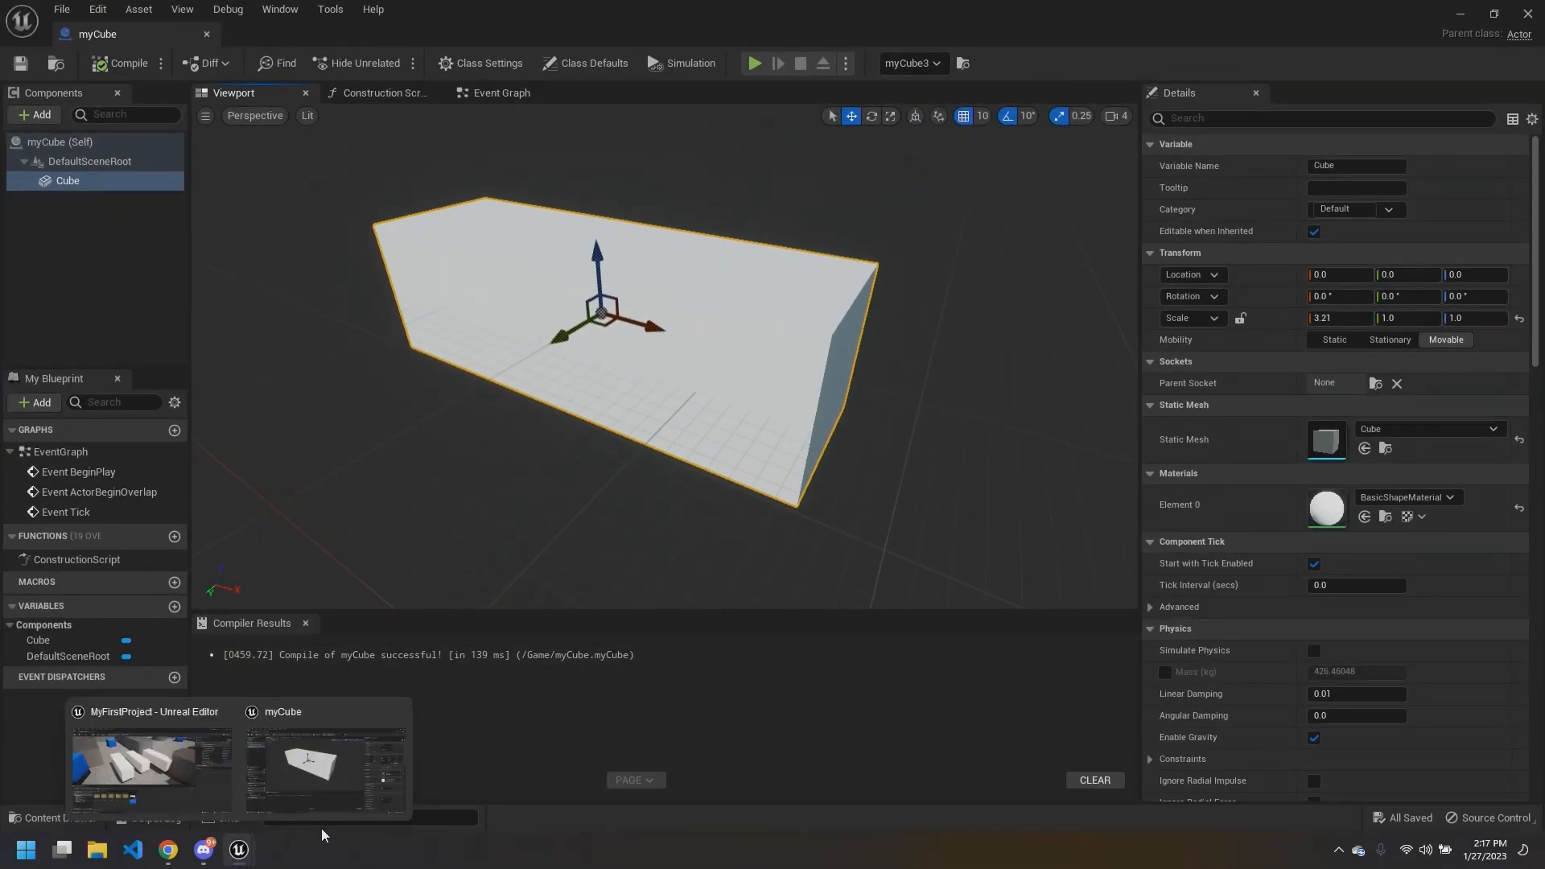
{"action": "left_click_drag", "start_coordinate": [1350, 16], "coordinate": [1346, 81]}
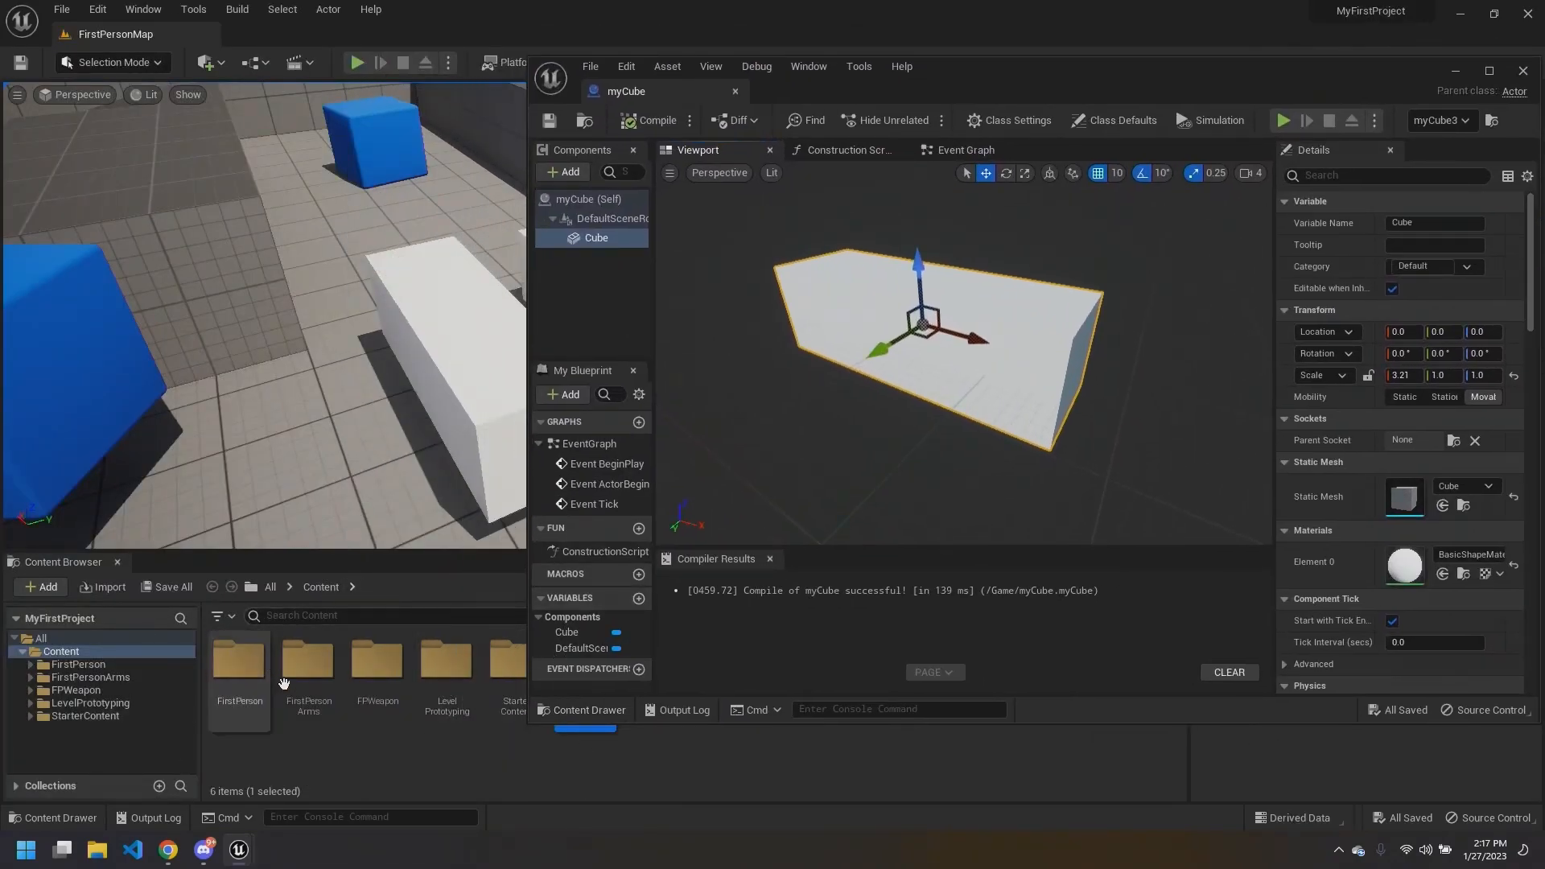
{"action": "left_click_drag", "start_coordinate": [1028, 66], "coordinate": [725, 2]}
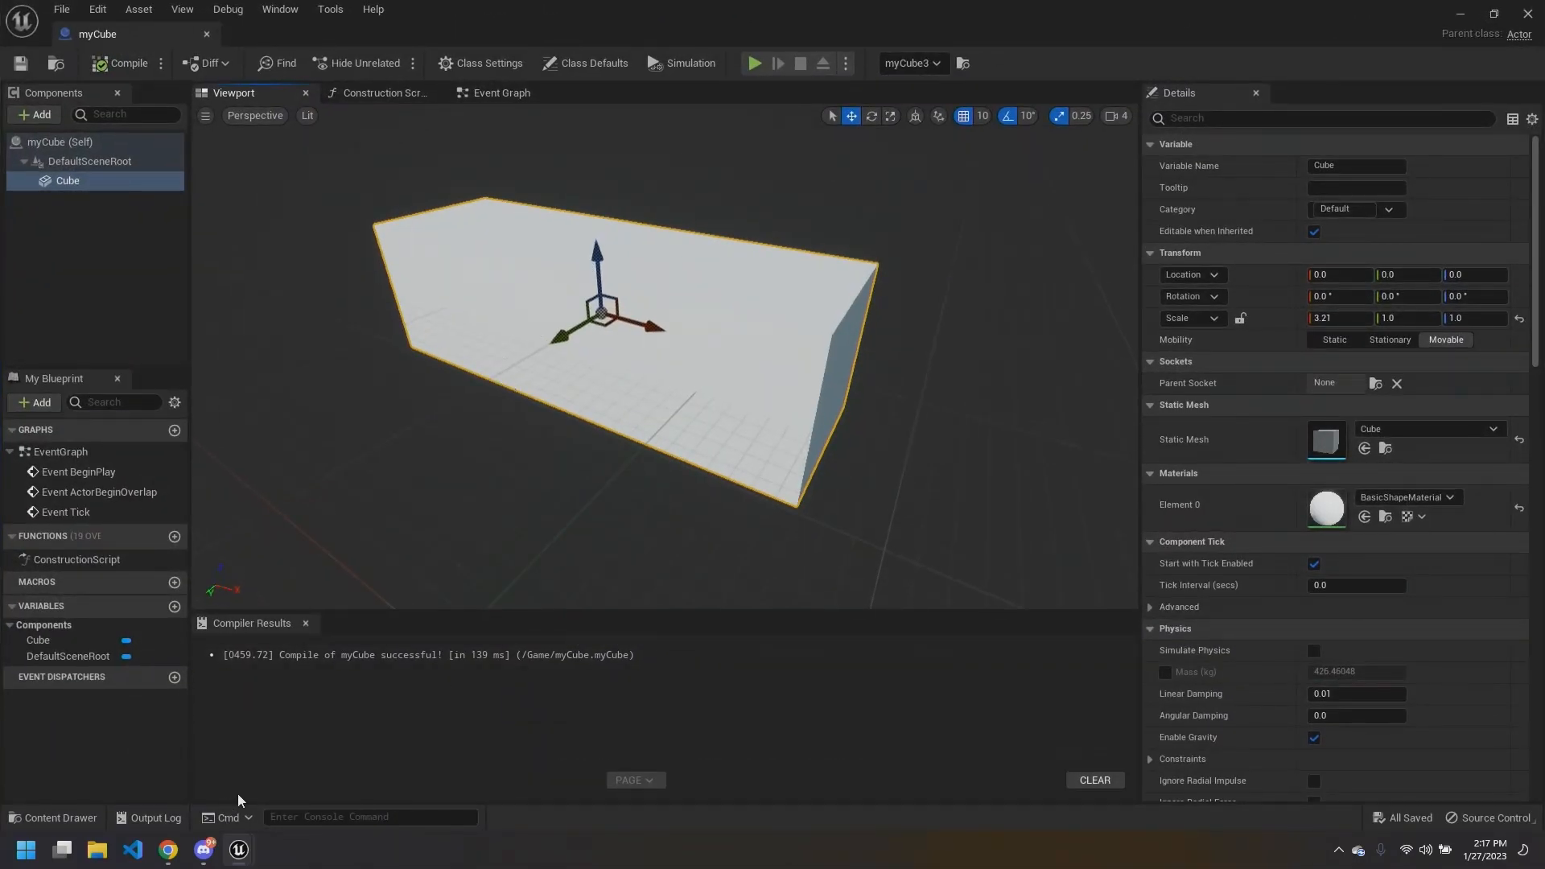
Step: Open the Epic Games Launcher, look through the Unreal Engine Library and Marketplace pages, and switch back to the myCube blueprint
{"action": "left_click", "coordinate": [25, 855]}
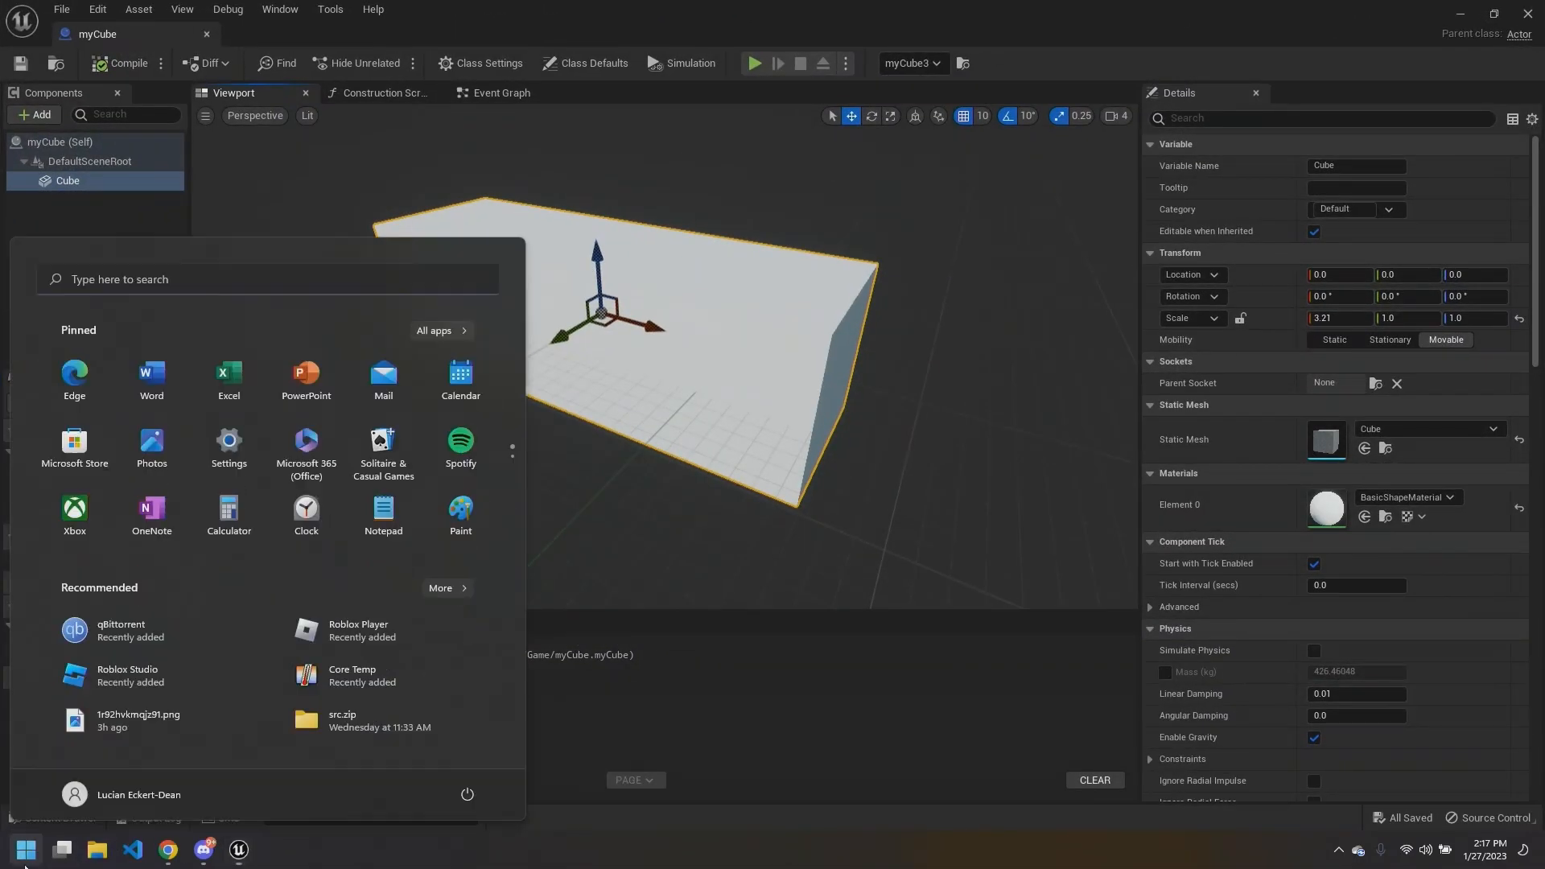
{"action": "type", "text": "epic"}
{"action": "key", "text": "Return"}
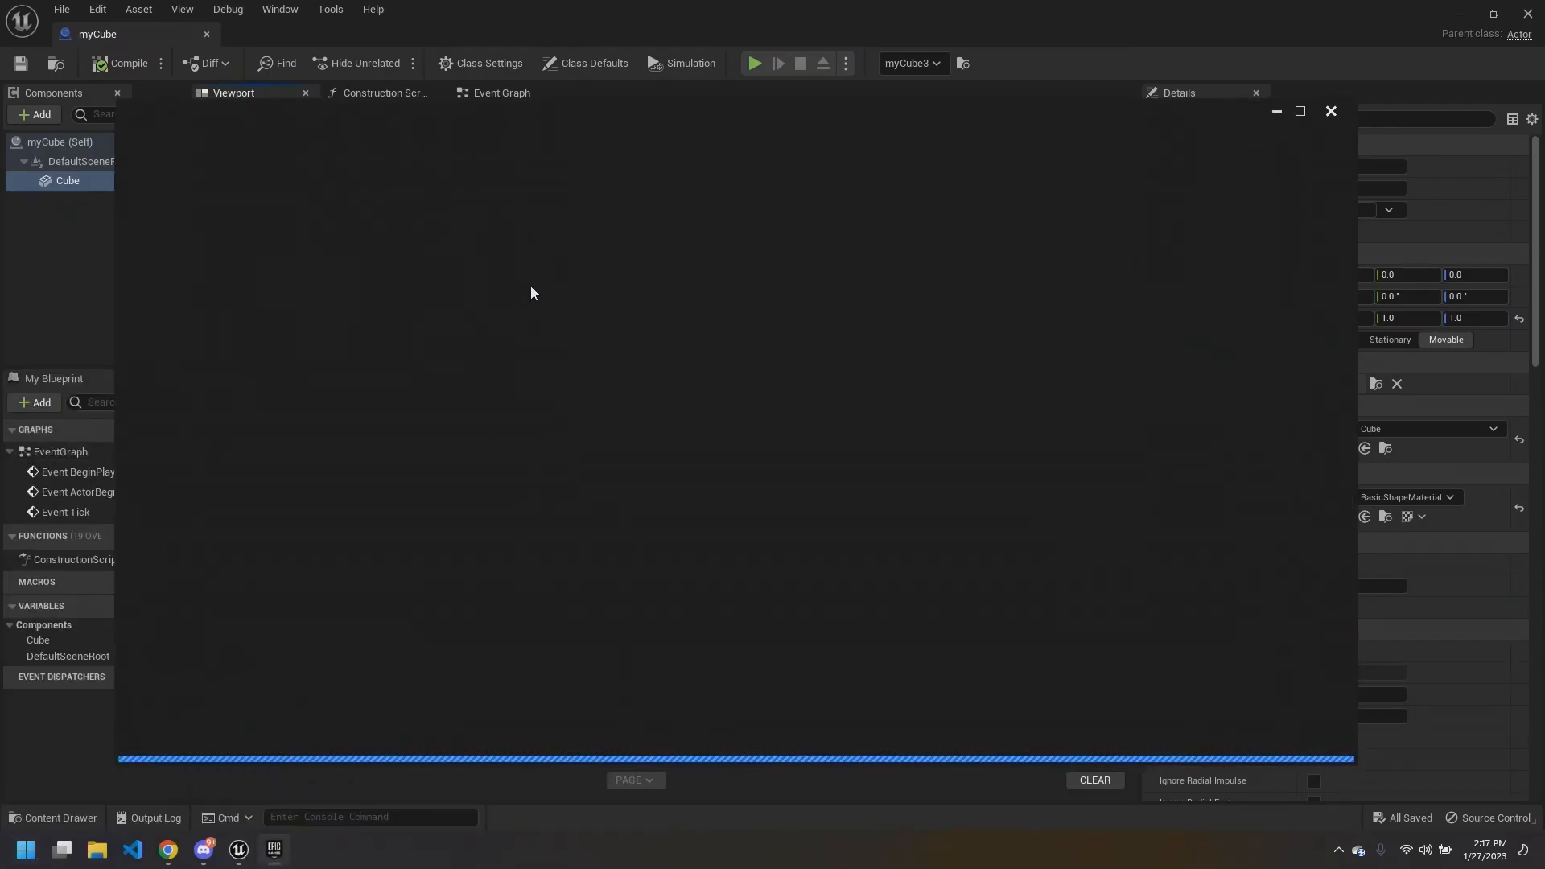
{"action": "mouse_move", "coordinate": [620, 120]}
{"action": "left_mouse_down"}
{"action": "mouse_move", "coordinate": [571, 39]}
{"action": "mouse_move", "coordinate": [625, 100]}
{"action": "left_mouse_up"}
{"action": "left_click", "coordinate": [610, 129]}
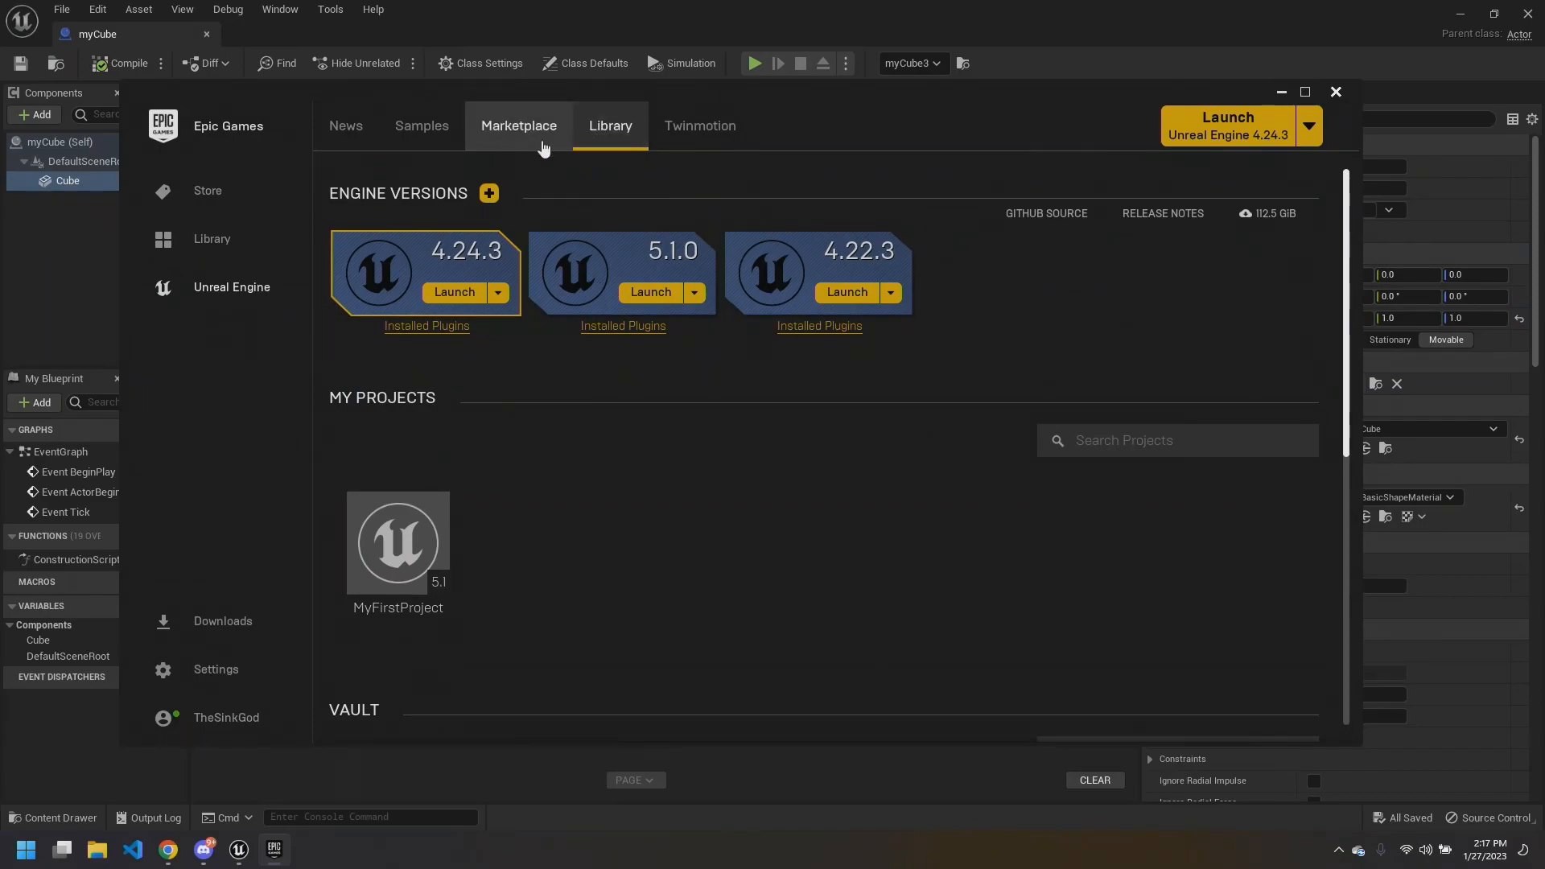
{"action": "left_click", "coordinate": [531, 137]}
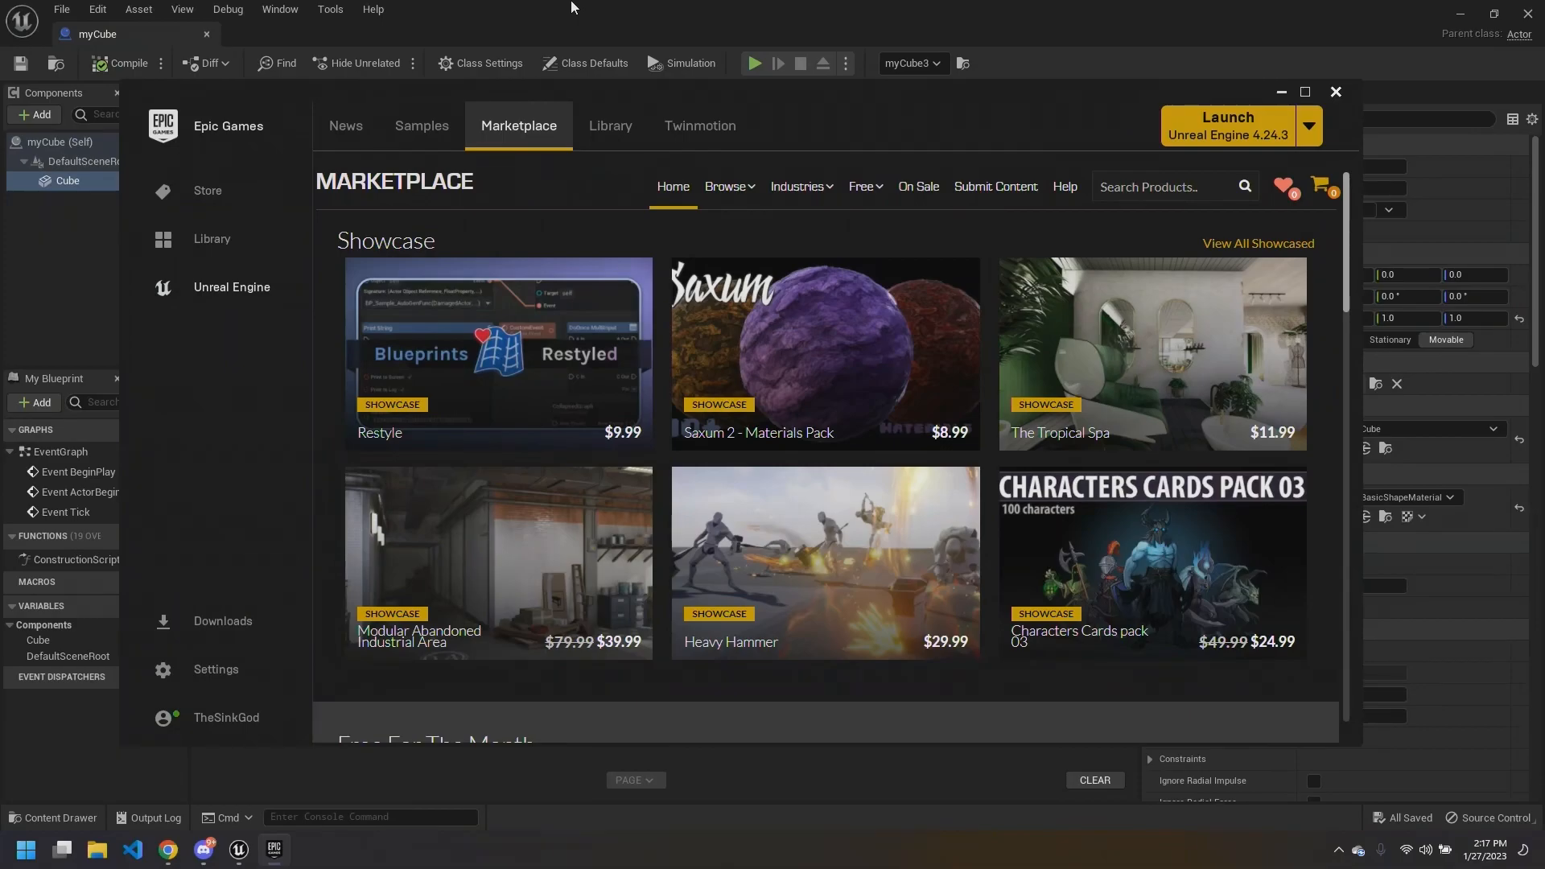
{"action": "left_click", "coordinate": [572, 6]}
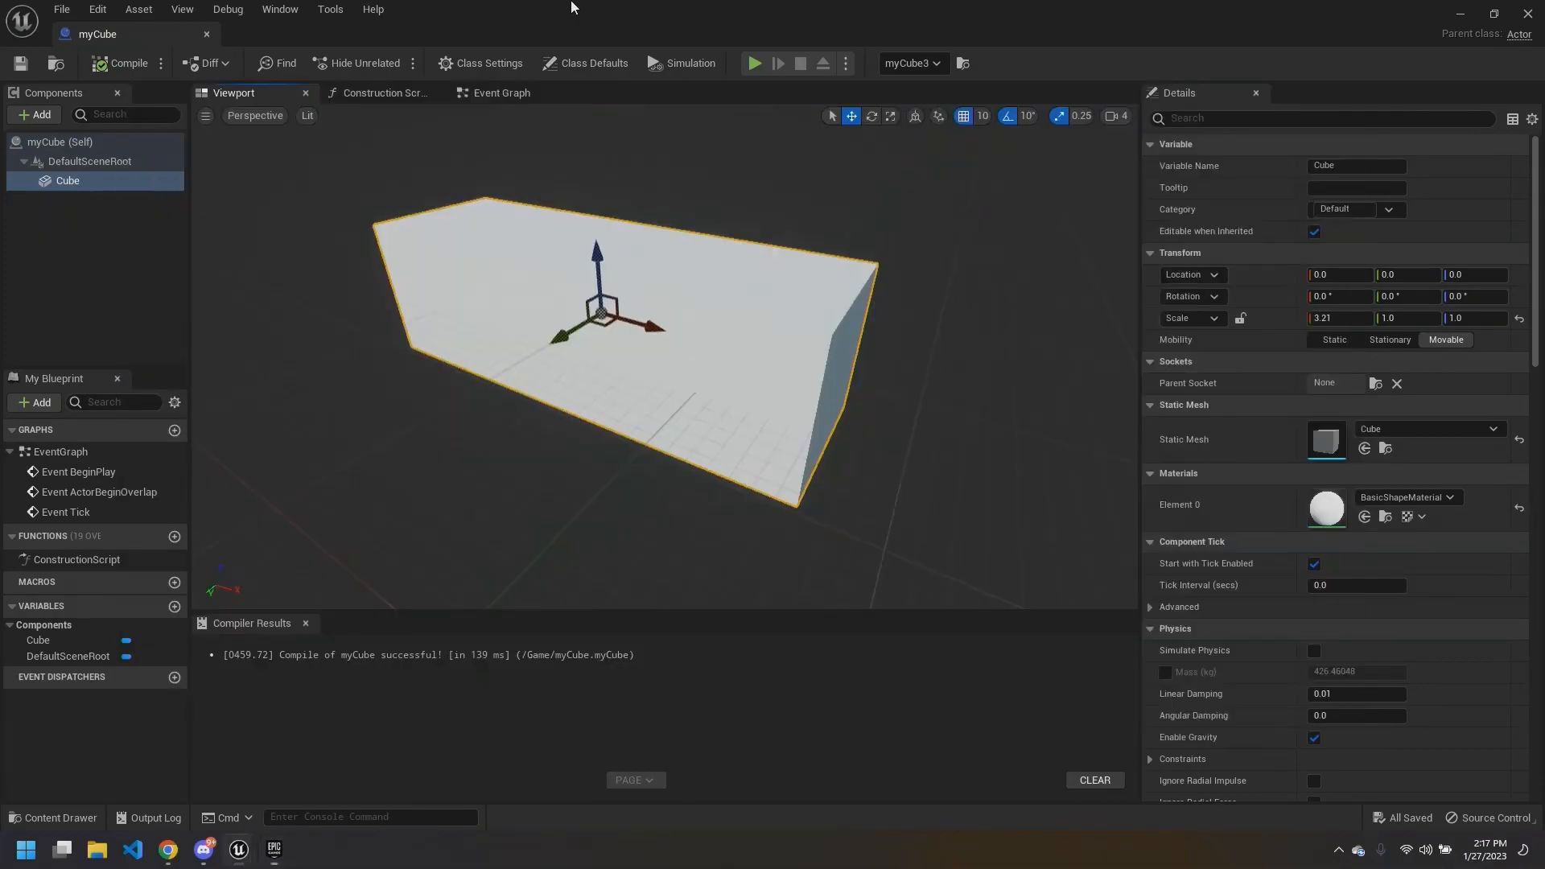
Step: Return to the level and select each placed myCube instance in turn, finishing on the one beside the round pillar
{"action": "left_click", "coordinate": [1461, 15]}
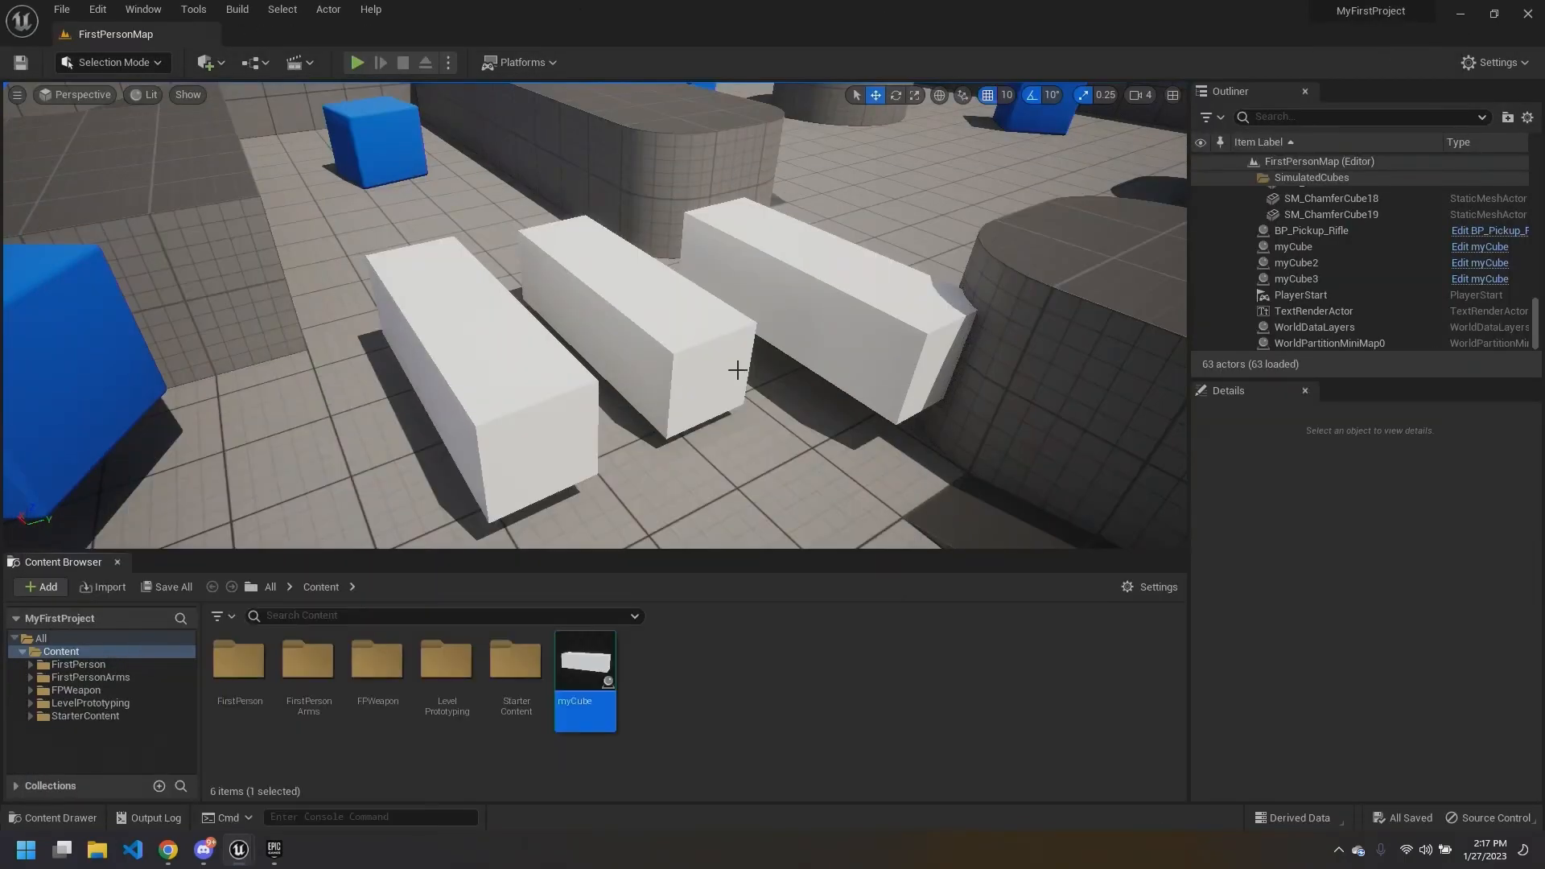
{"action": "right_click_drag", "start_coordinate": [684, 401], "coordinate": [701, 401]}
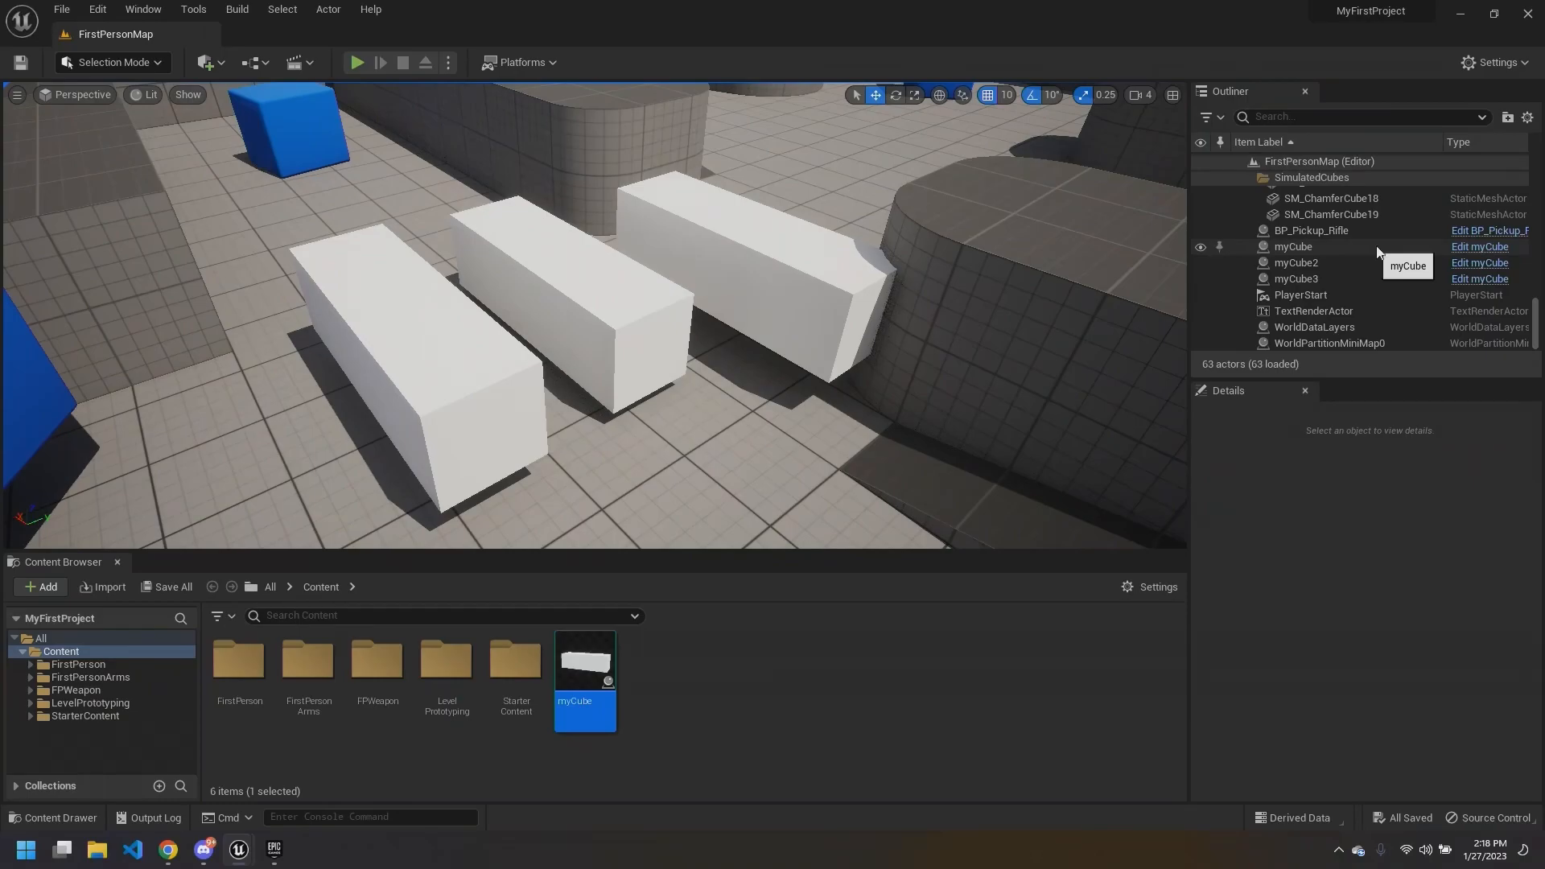
{"action": "right_click_drag", "start_coordinate": [749, 375], "coordinate": [773, 381]}
{"action": "left_click", "coordinate": [644, 228]}
{"action": "mouse_move", "coordinate": [596, 242]}
{"action": "right_mouse_down"}
{"action": "mouse_move", "coordinate": [588, 171]}
{"action": "mouse_move", "coordinate": [582, 241]}
{"action": "right_mouse_up"}
{"action": "left_click", "coordinate": [596, 267]}
{"action": "left_click", "coordinate": [465, 334]}
{"action": "left_click", "coordinate": [553, 309]}
{"action": "left_click", "coordinate": [733, 228]}
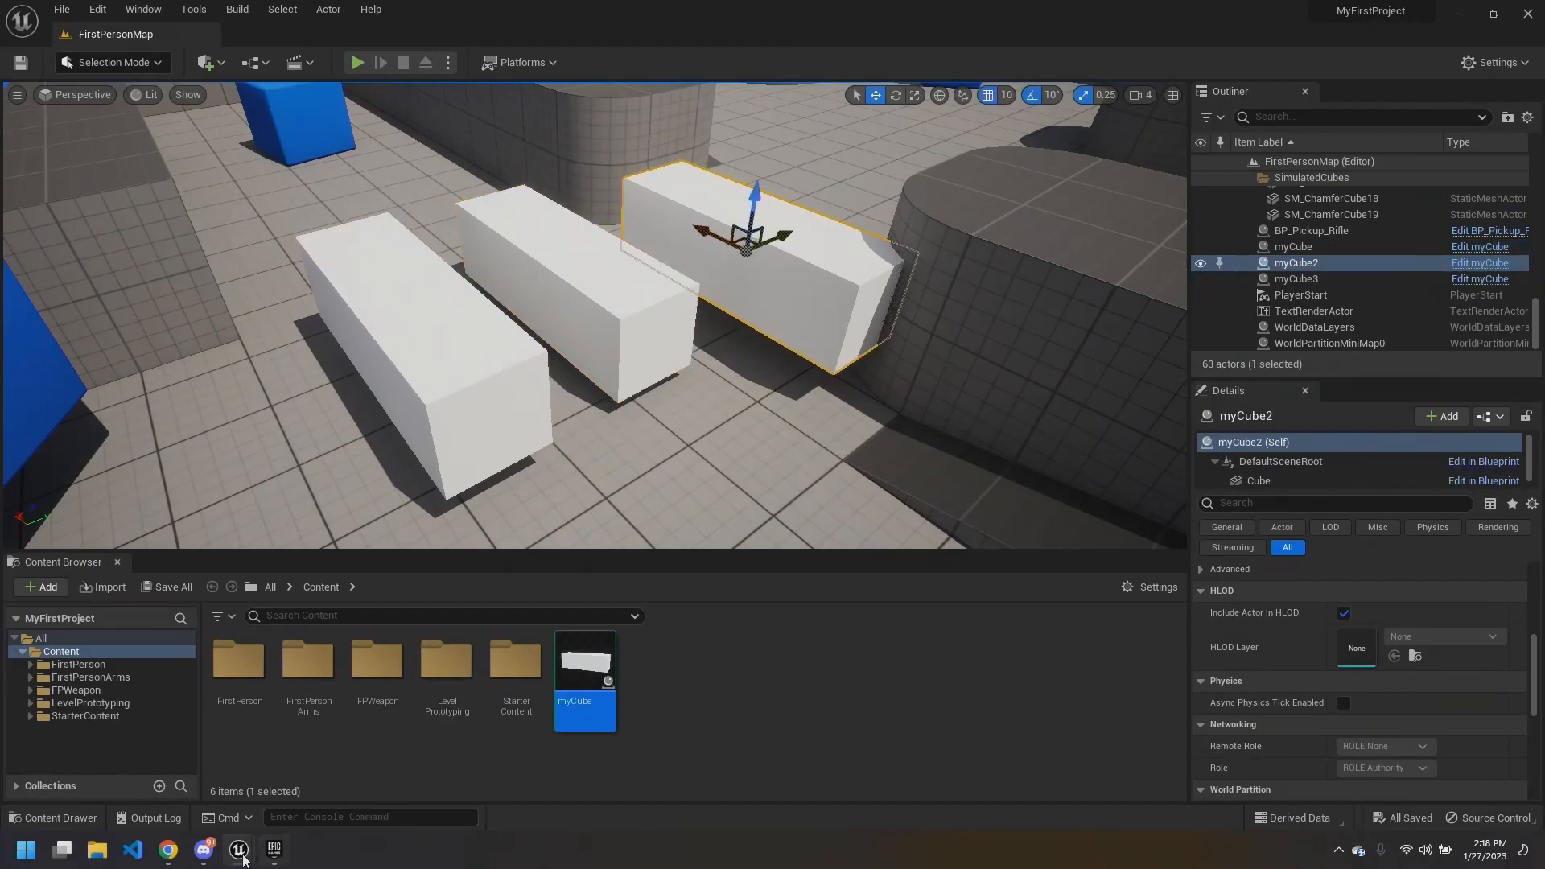
Step: Compare the Cube component in the myCube blueprint with the placed instances, switching between the blueprint and the level
{"action": "mouse_move", "coordinate": [246, 840]}
{"action": "left_click", "coordinate": [329, 692]}
{"action": "right_click_drag", "start_coordinate": [627, 387], "coordinate": [594, 370]}
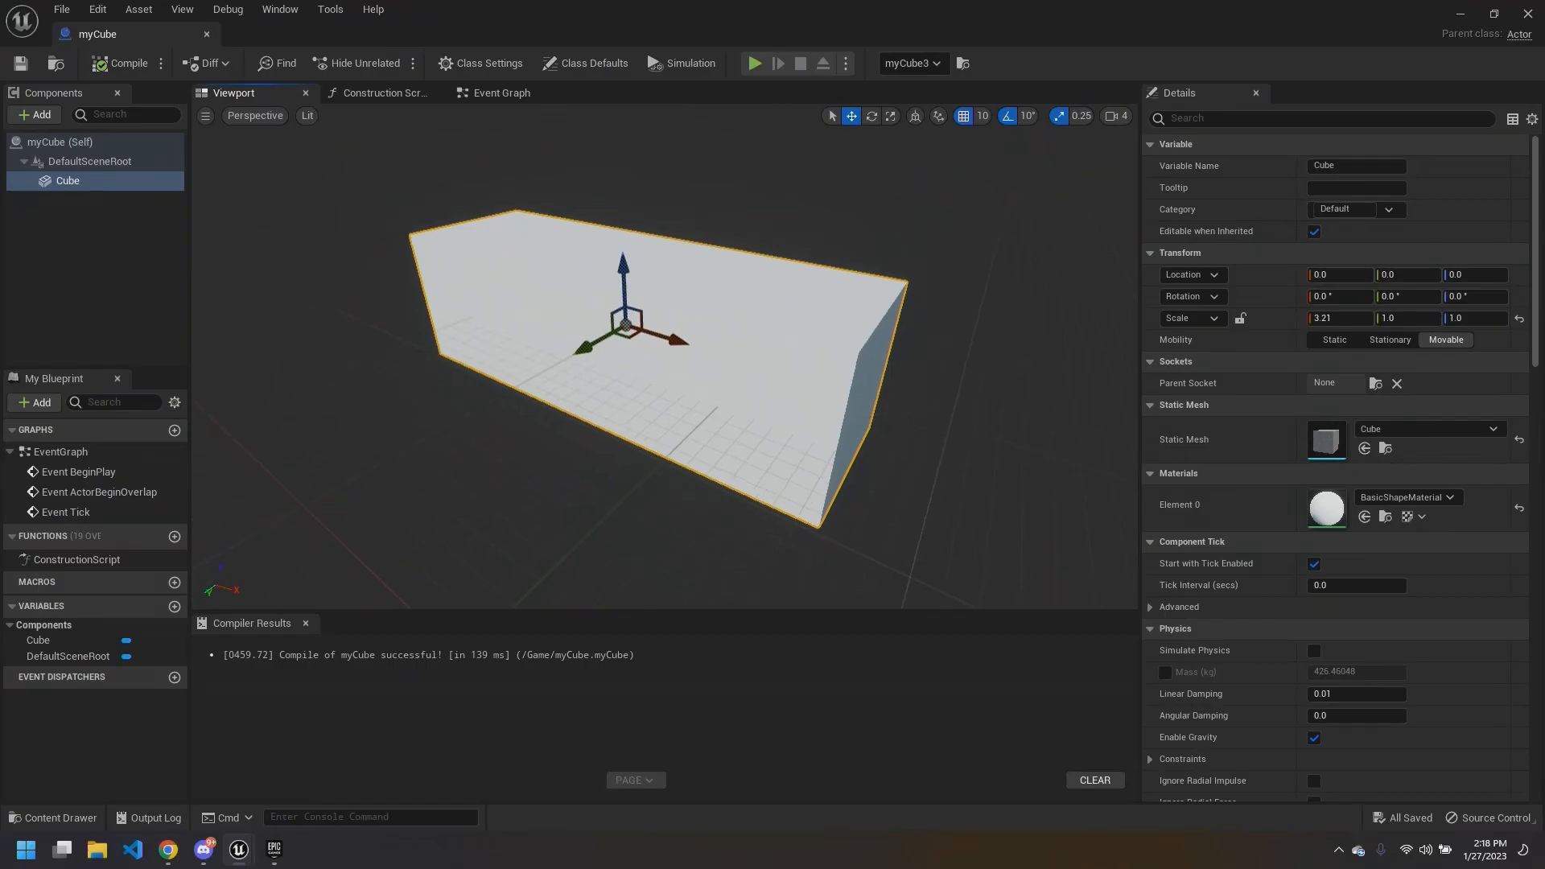
{"action": "left_click", "coordinate": [1464, 14]}
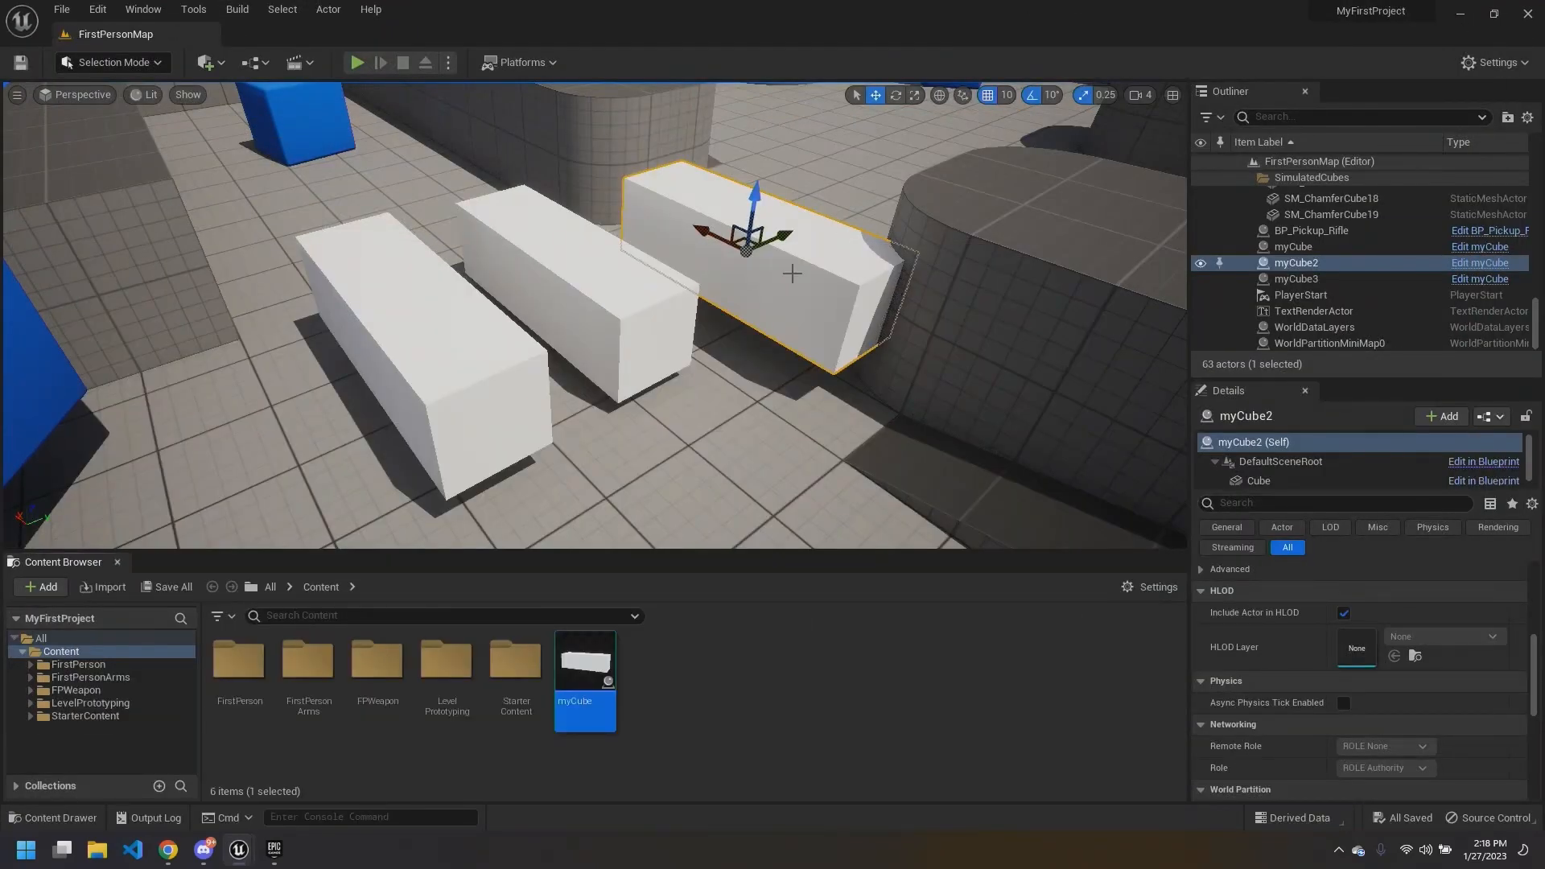
{"action": "right_click_drag", "start_coordinate": [739, 292], "coordinate": [755, 296]}
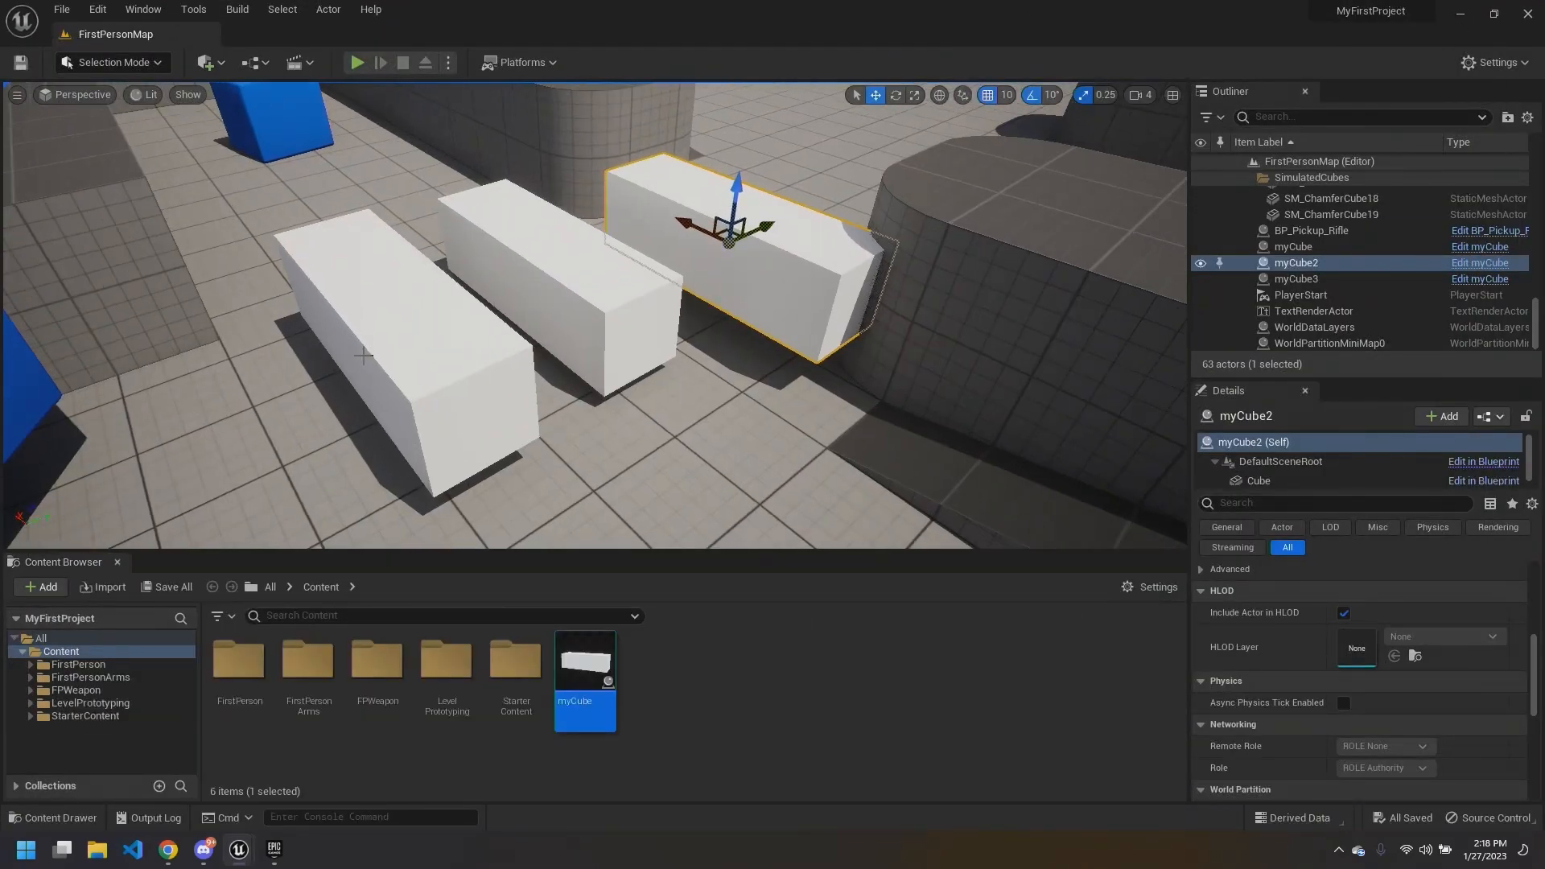
{"action": "mouse_move", "coordinate": [239, 859]}
{"action": "left_click", "coordinate": [269, 811]}
{"action": "right_click_drag", "start_coordinate": [461, 441], "coordinate": [456, 444]}
{"action": "left_click", "coordinate": [1459, 15]}
Step: Scale only the myCube3 instance along its Y axis, check the myCube blueprint, and undo the scaling
{"action": "left_click", "coordinate": [407, 359]}
{"action": "left_click", "coordinate": [911, 94]}
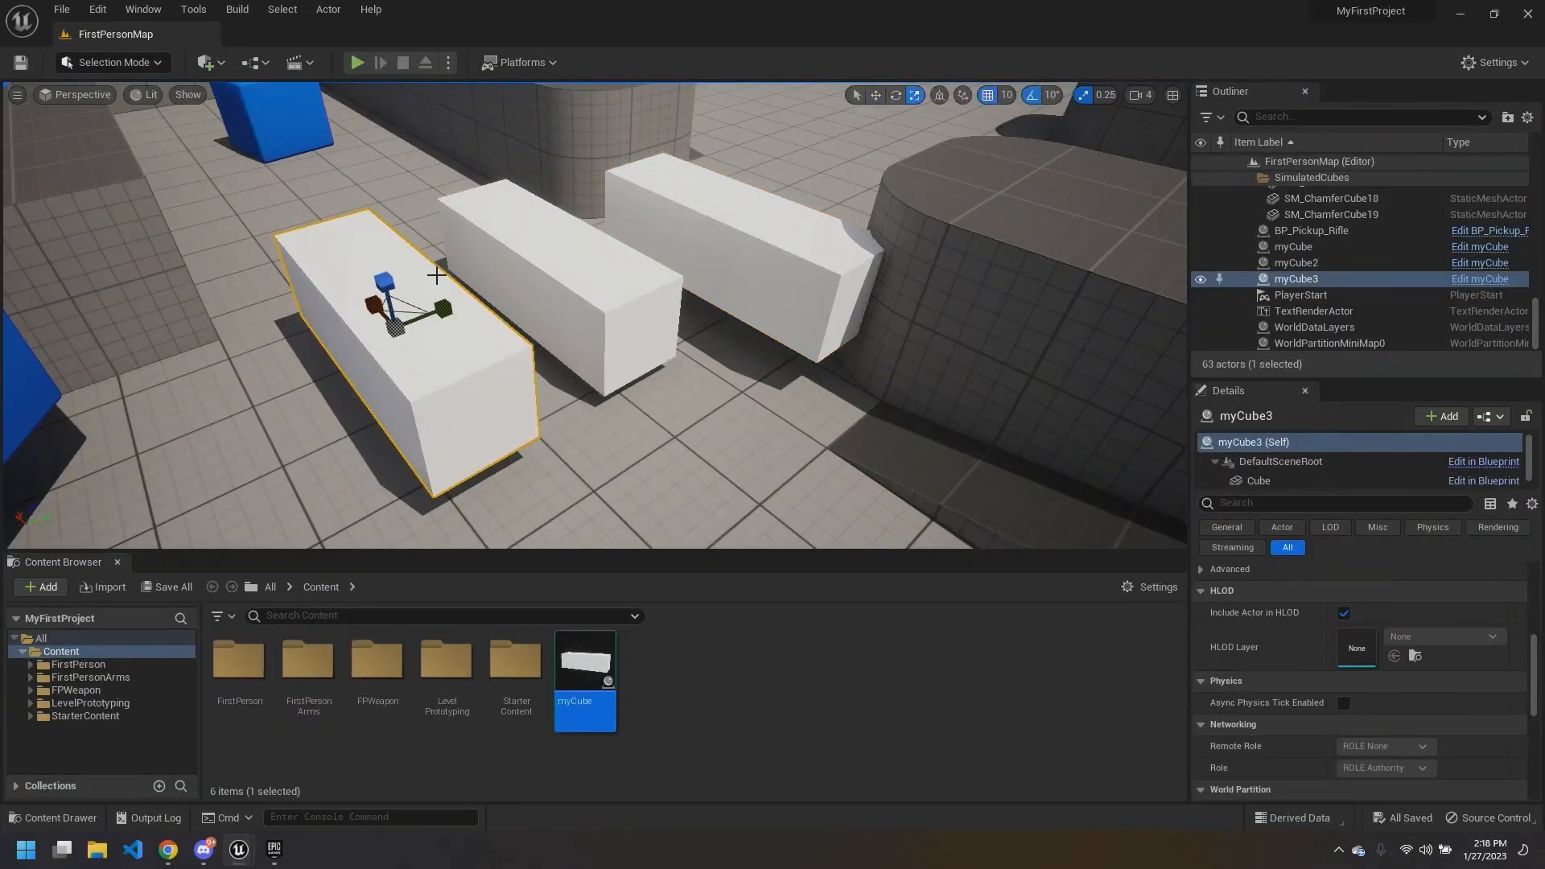
{"action": "left_click_drag", "start_coordinate": [442, 308], "coordinate": [370, 334]}
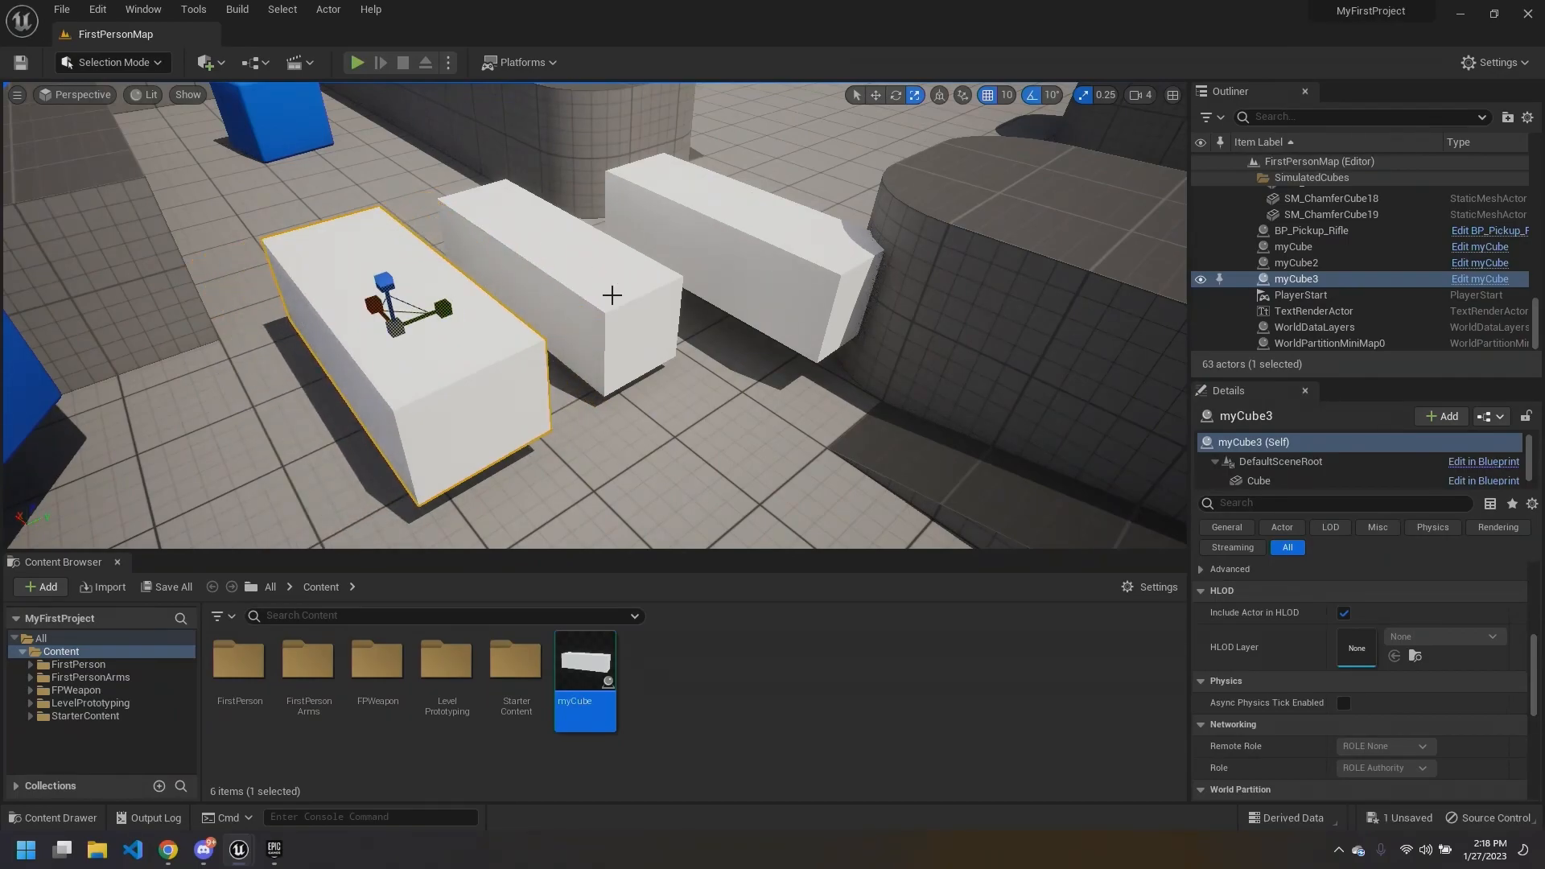
{"action": "mouse_move", "coordinate": [249, 848]}
{"action": "left_click", "coordinate": [319, 763]}
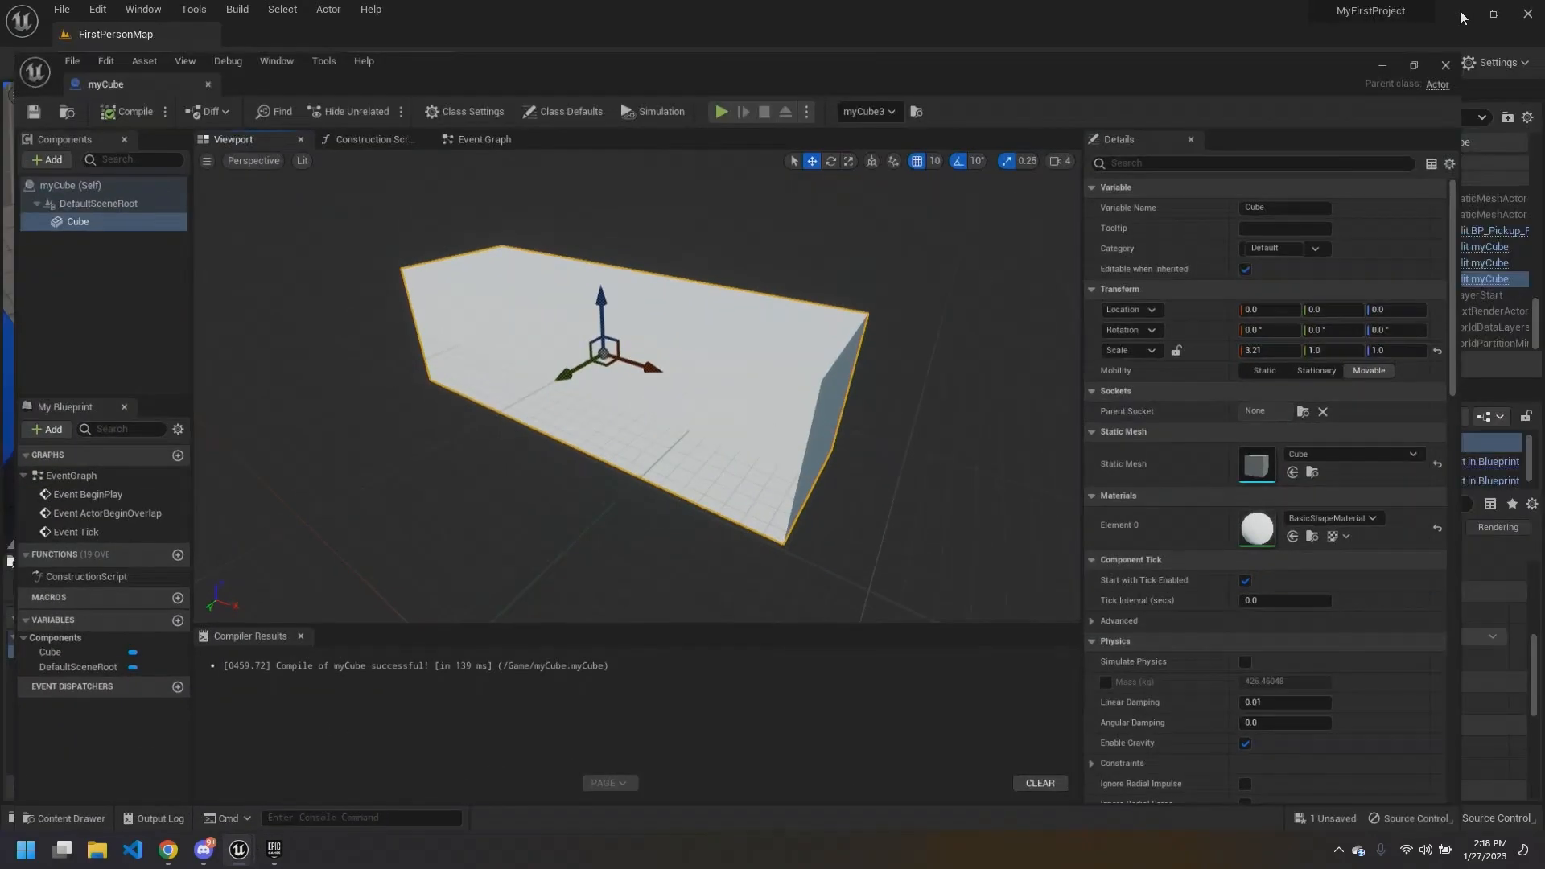
{"action": "left_click", "coordinate": [1461, 15]}
{"action": "key", "text": "ctrl+z"}
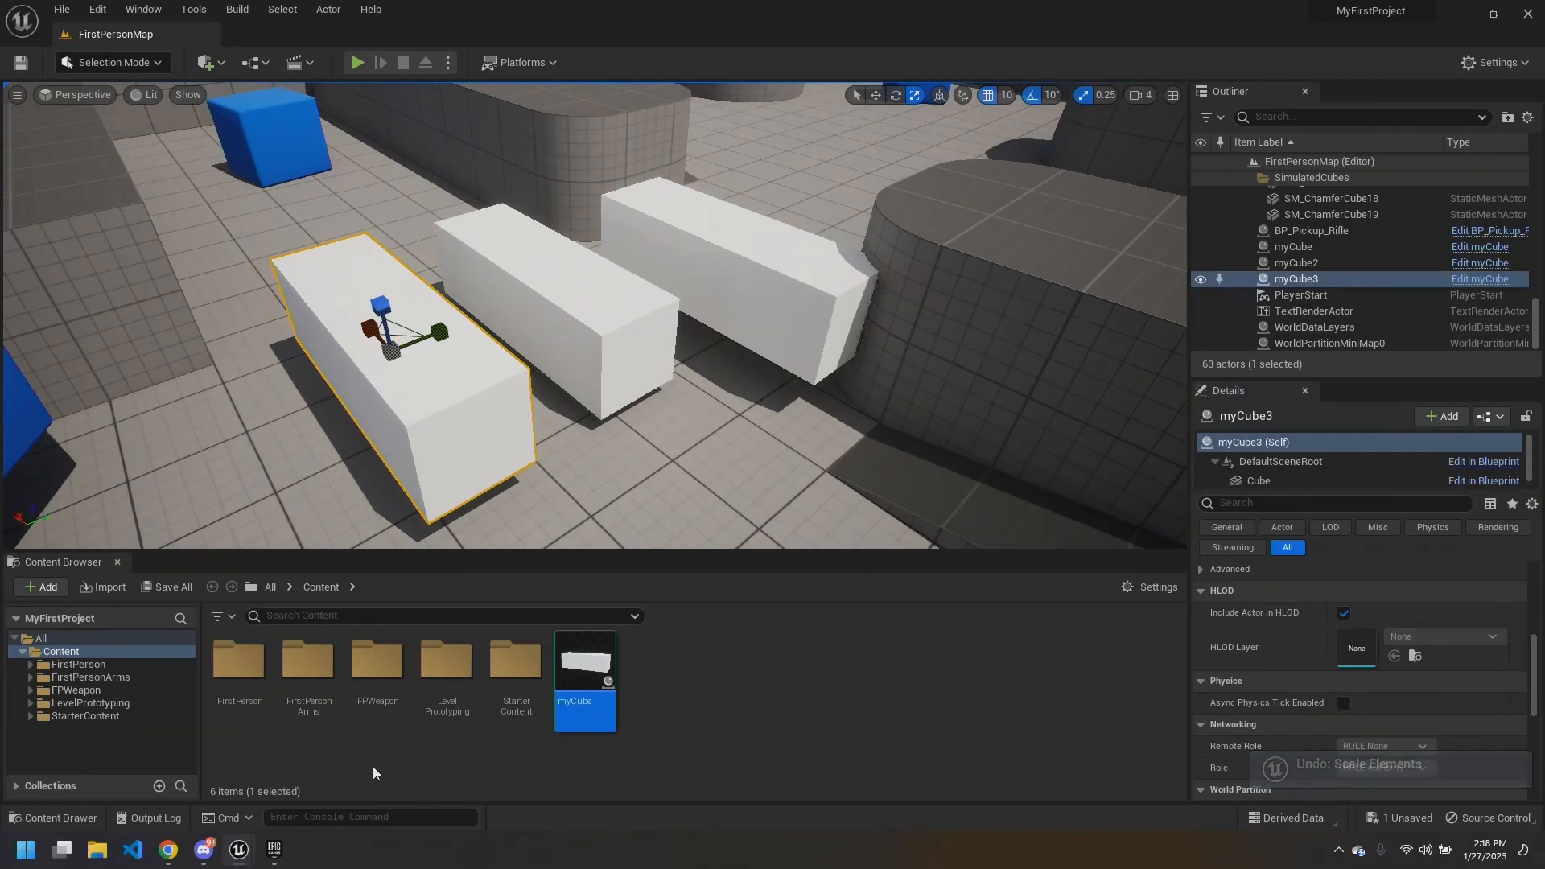
Step: Select the other two myCube instances in the level, and inspect their source blueprint in a floating window
{"action": "mouse_move", "coordinate": [491, 437]}
{"action": "right_mouse_down"}
{"action": "mouse_move", "coordinate": [524, 435]}
{"action": "mouse_move", "coordinate": [502, 431]}
{"action": "right_mouse_up"}
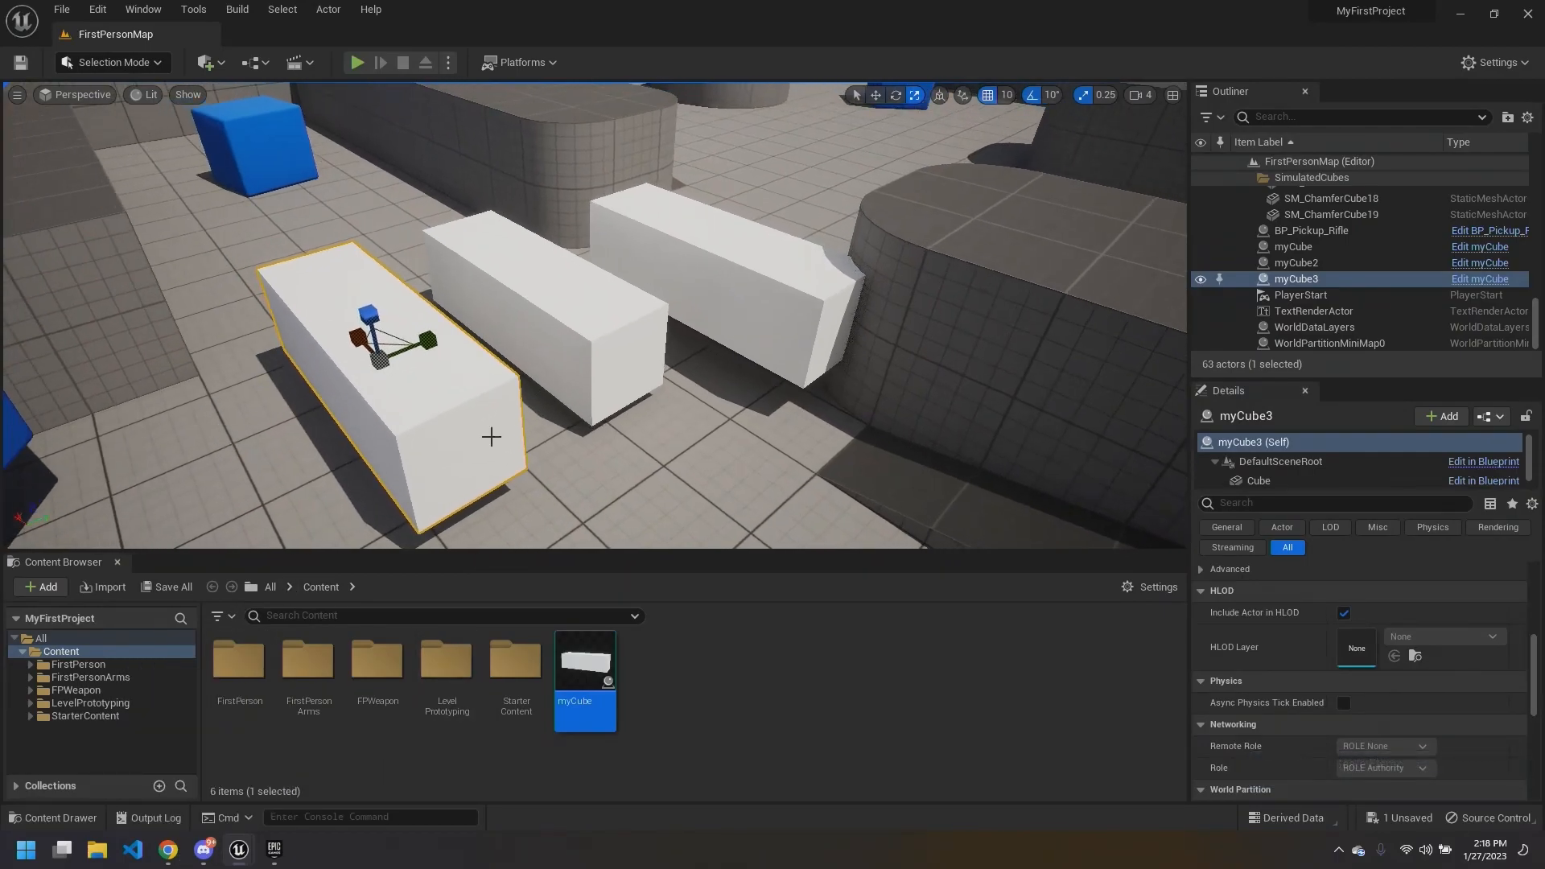
{"action": "left_click", "coordinate": [506, 315]}
{"action": "left_click", "coordinate": [681, 253]}
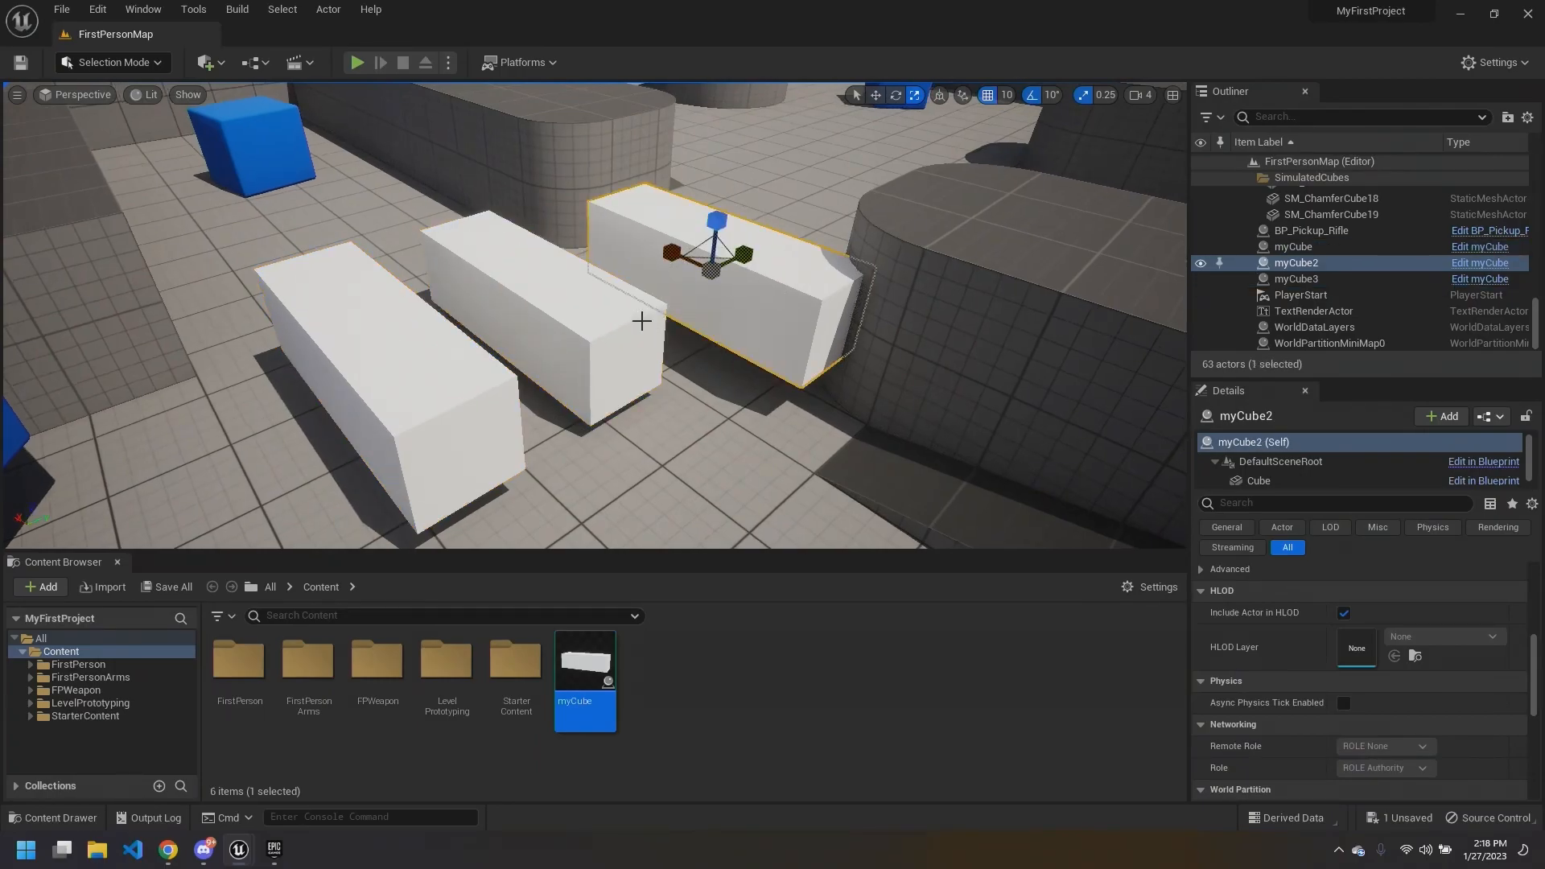
{"action": "left_click", "coordinate": [236, 852]}
{"action": "left_click", "coordinate": [337, 761]}
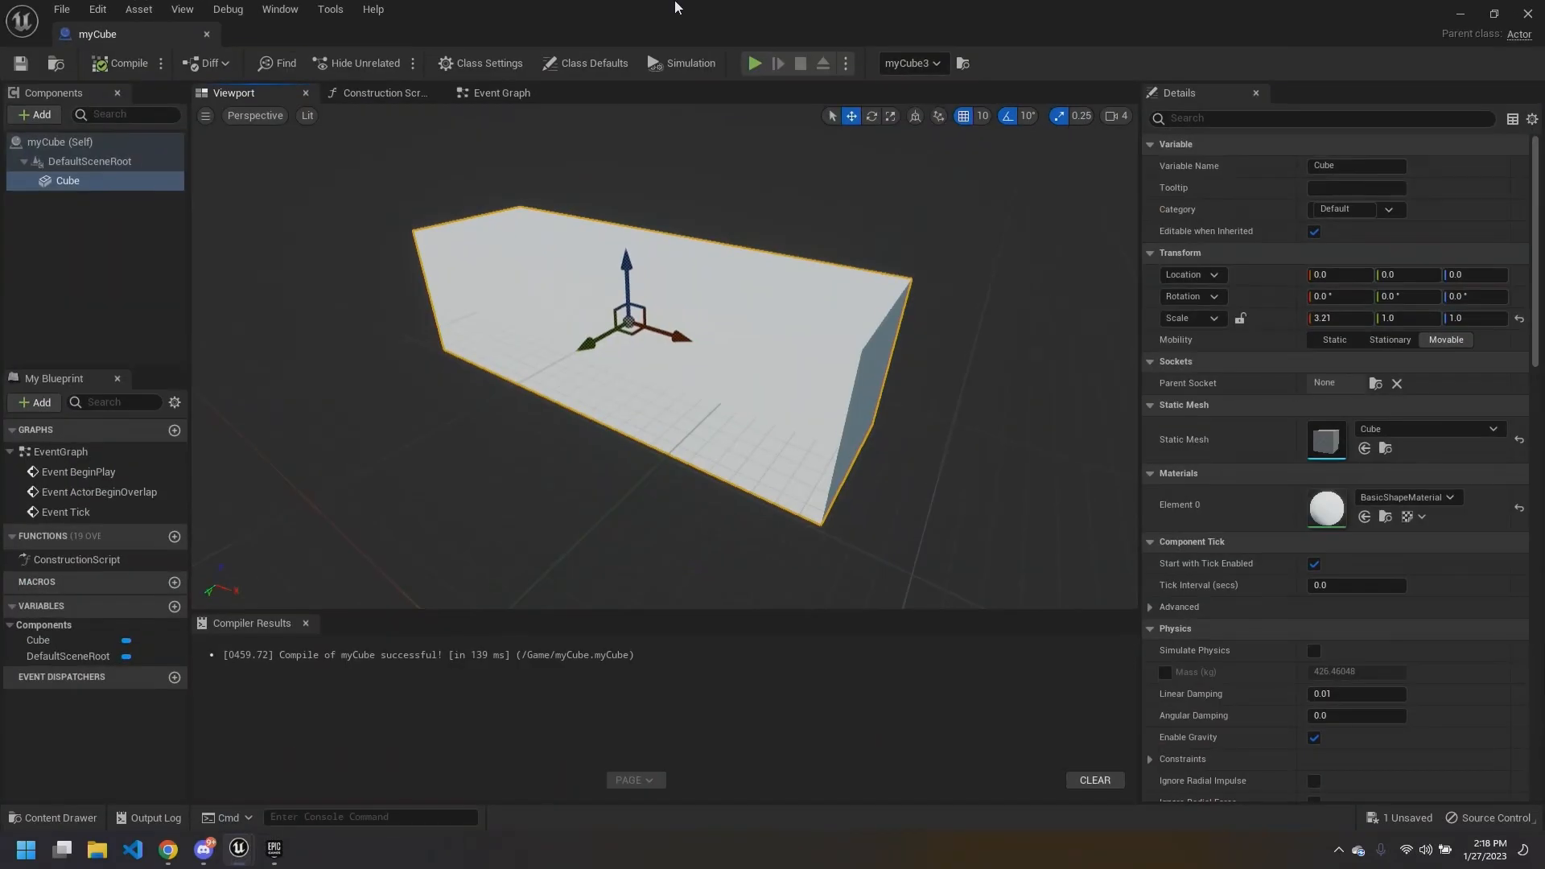
{"action": "left_click_drag", "start_coordinate": [698, 5], "coordinate": [736, 107]}
{"action": "right_click_drag", "start_coordinate": [593, 423], "coordinate": [595, 391]}
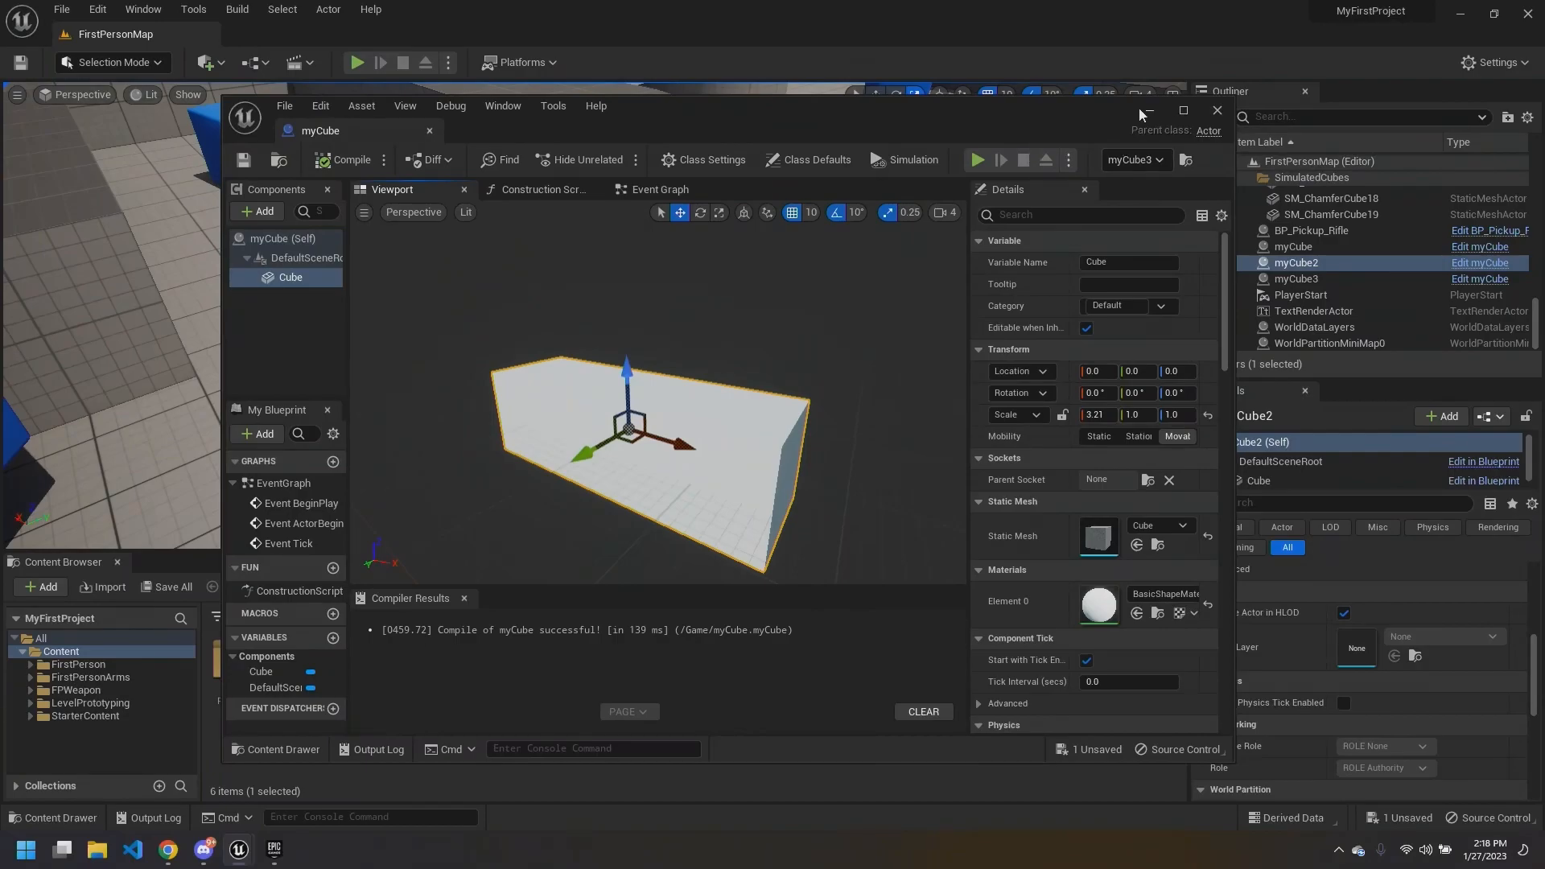
{"action": "left_click", "coordinate": [1146, 111]}
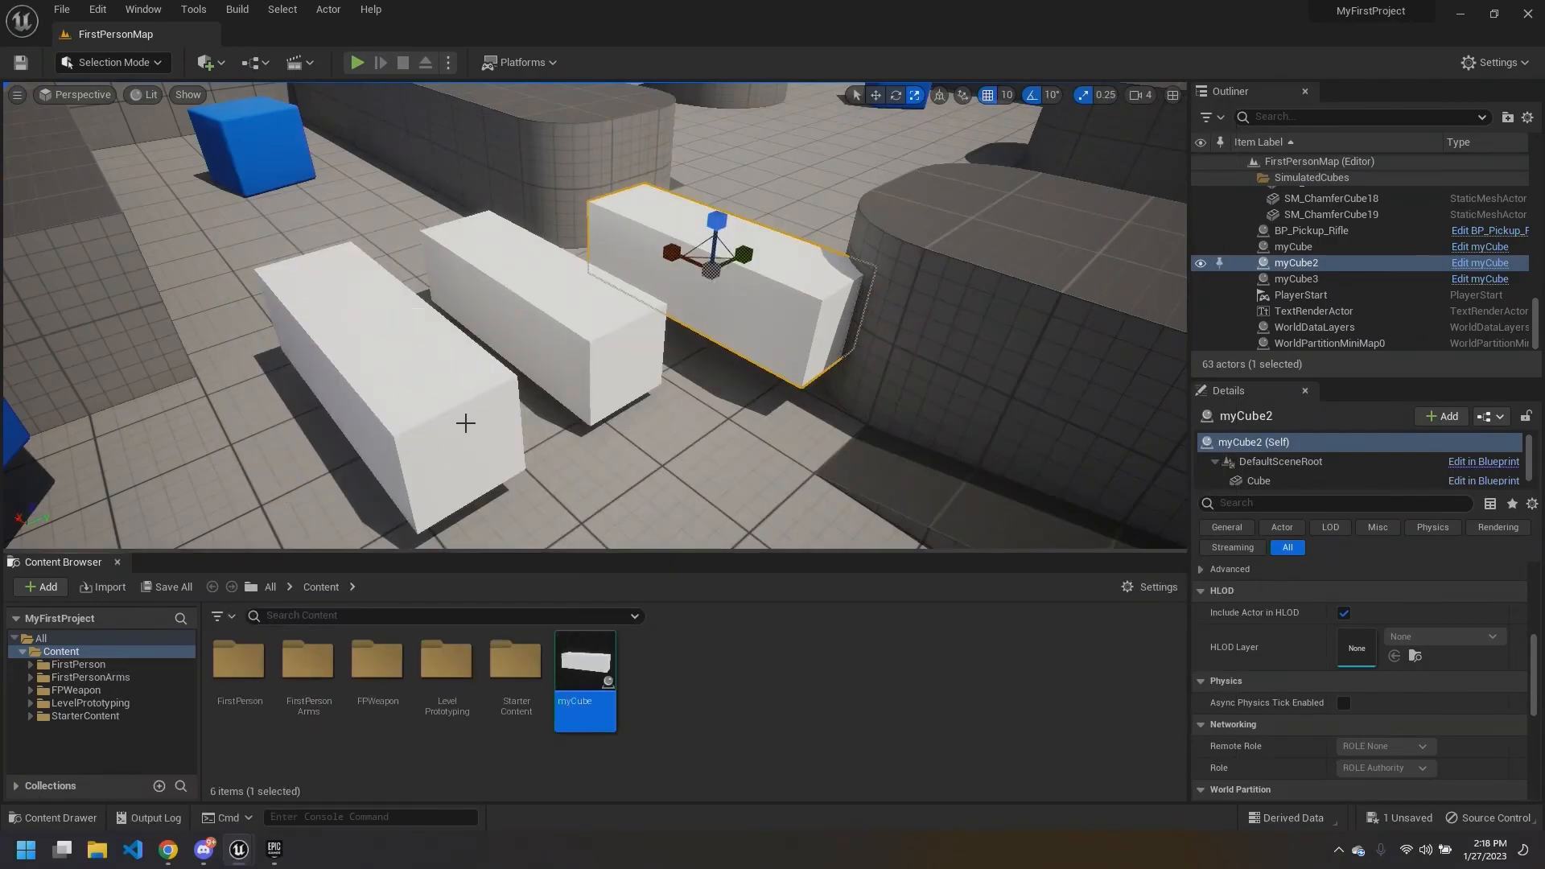
Step: Widen only the myCube3 instance along its Y axis until it nearly reaches the middle cube
{"action": "left_click", "coordinate": [422, 416]}
{"action": "left_click_drag", "start_coordinate": [427, 342], "coordinate": [459, 331]}
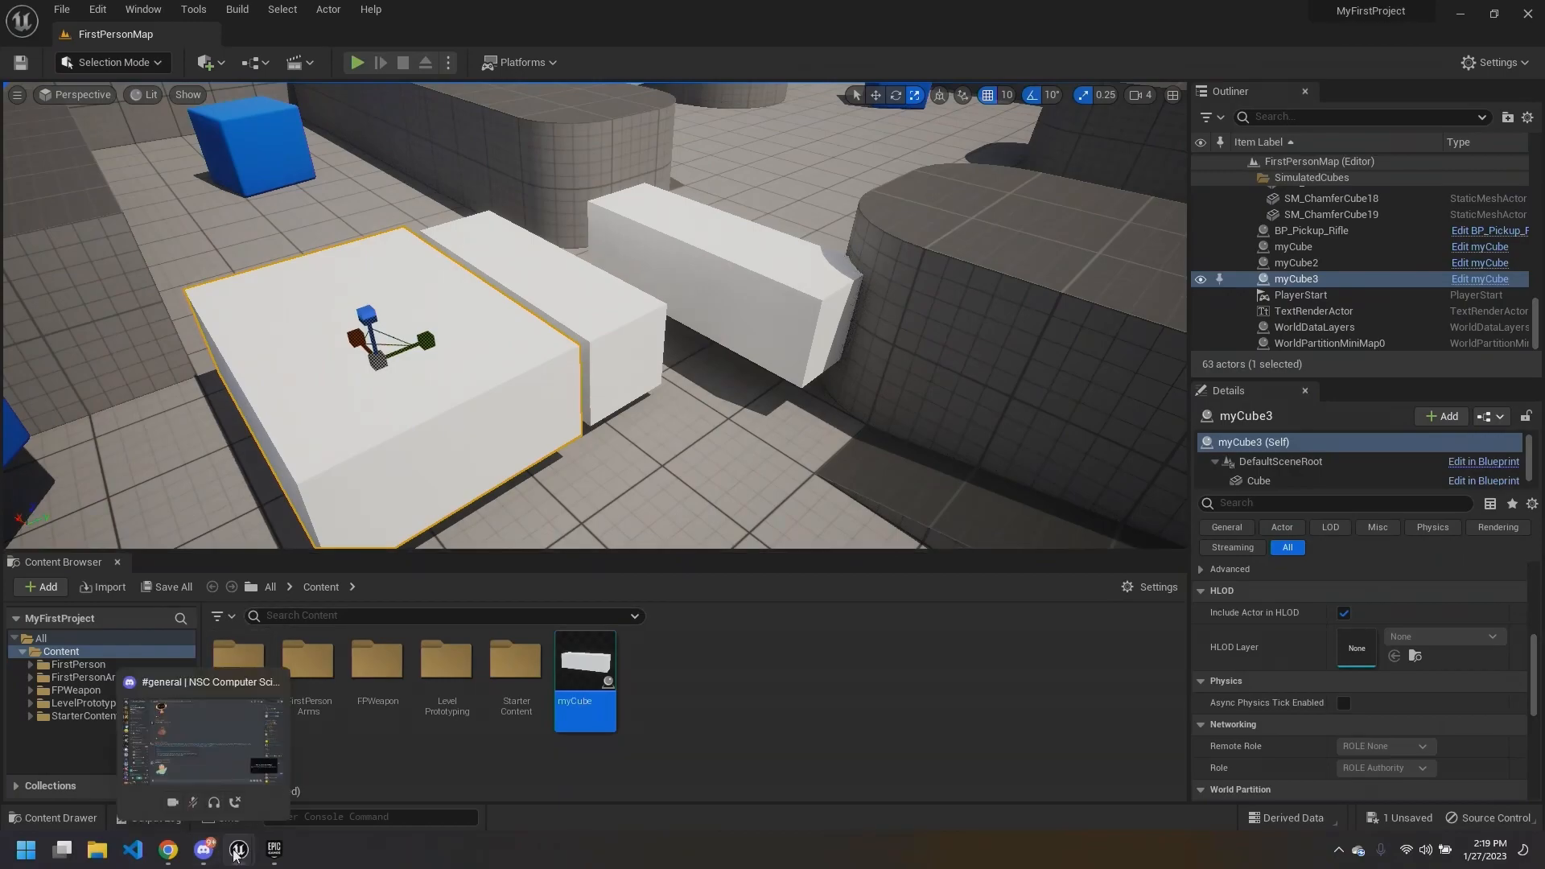
Step: Widen the Cube component in the myCube blueprint to a Y scale of 2.0, and return to the level
{"action": "left_click", "coordinate": [354, 689]}
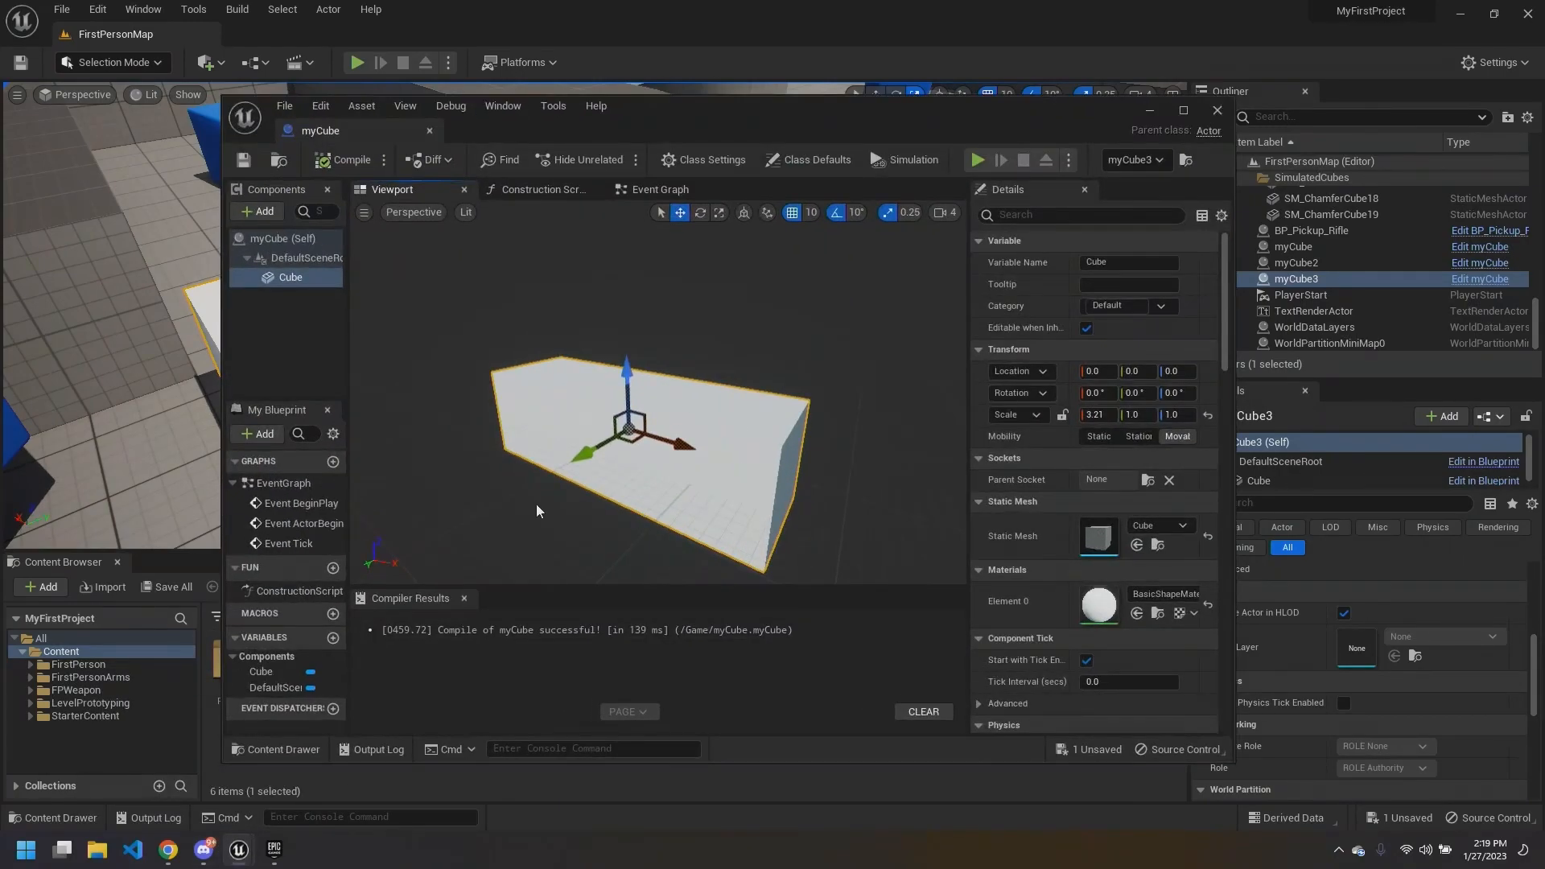
{"action": "left_click", "coordinate": [718, 211]}
{"action": "left_click_drag", "start_coordinate": [590, 451], "coordinate": [532, 486]}
{"action": "left_click_drag", "start_coordinate": [857, 113], "coordinate": [1180, 102]}
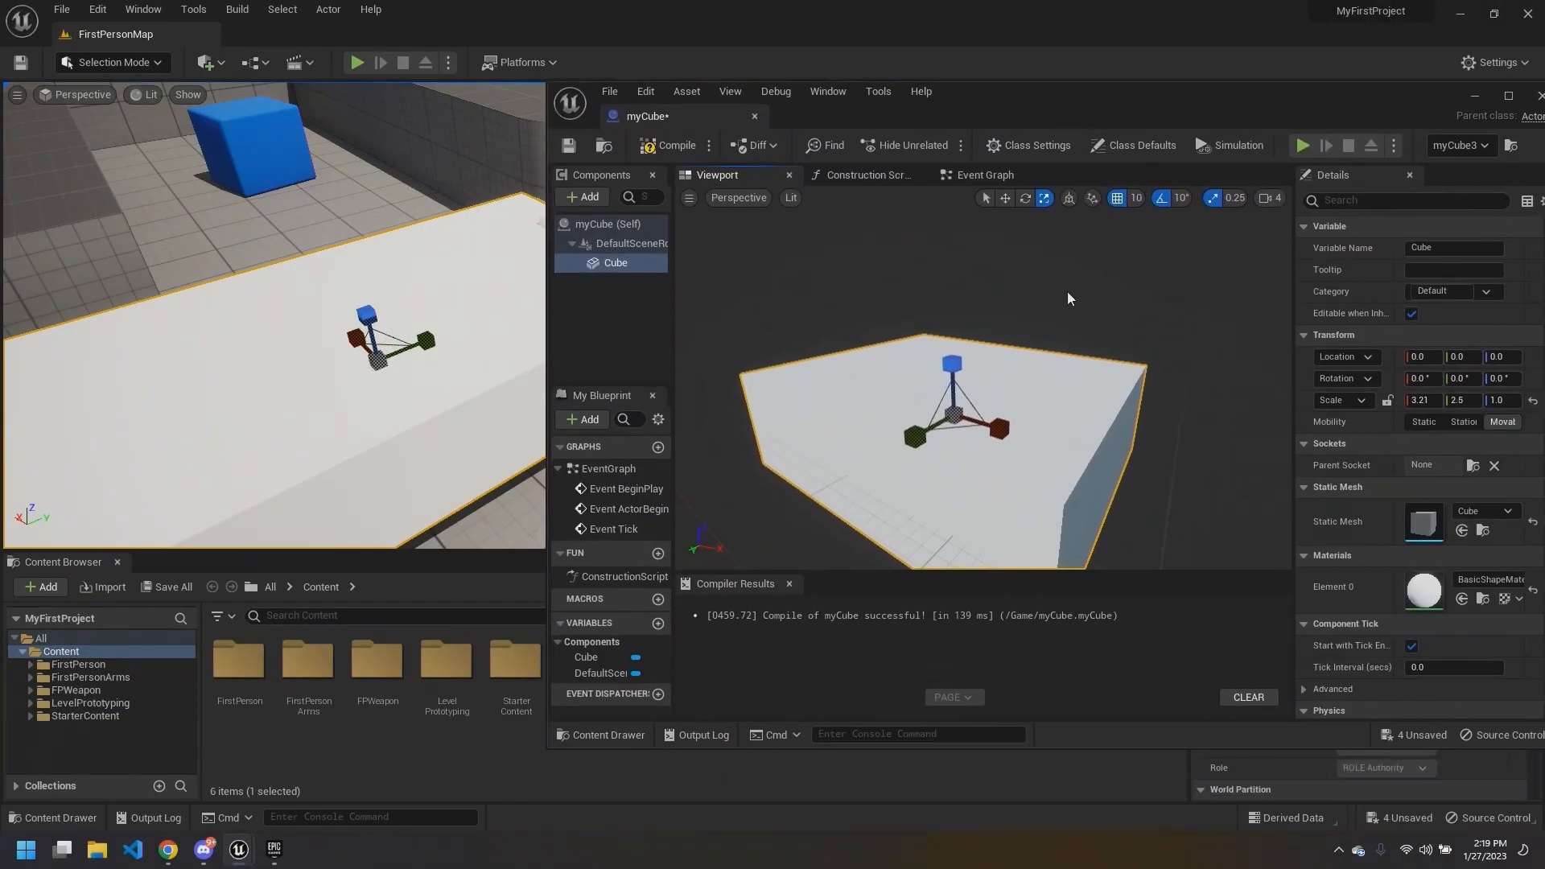
{"action": "key", "text": "ctrl+z"}
{"action": "left_click_drag", "start_coordinate": [1042, 109], "coordinate": [1272, 69]}
{"action": "mouse_move", "coordinate": [1133, 391]}
{"action": "left_mouse_down"}
{"action": "mouse_move", "coordinate": [1138, 348]}
{"action": "mouse_move", "coordinate": [1099, 386]}
{"action": "mouse_move", "coordinate": [1136, 365]}
{"action": "left_mouse_up"}
{"action": "left_click_drag", "start_coordinate": [1221, 63], "coordinate": [729, 105]}
{"action": "left_click", "coordinate": [1218, 101]}
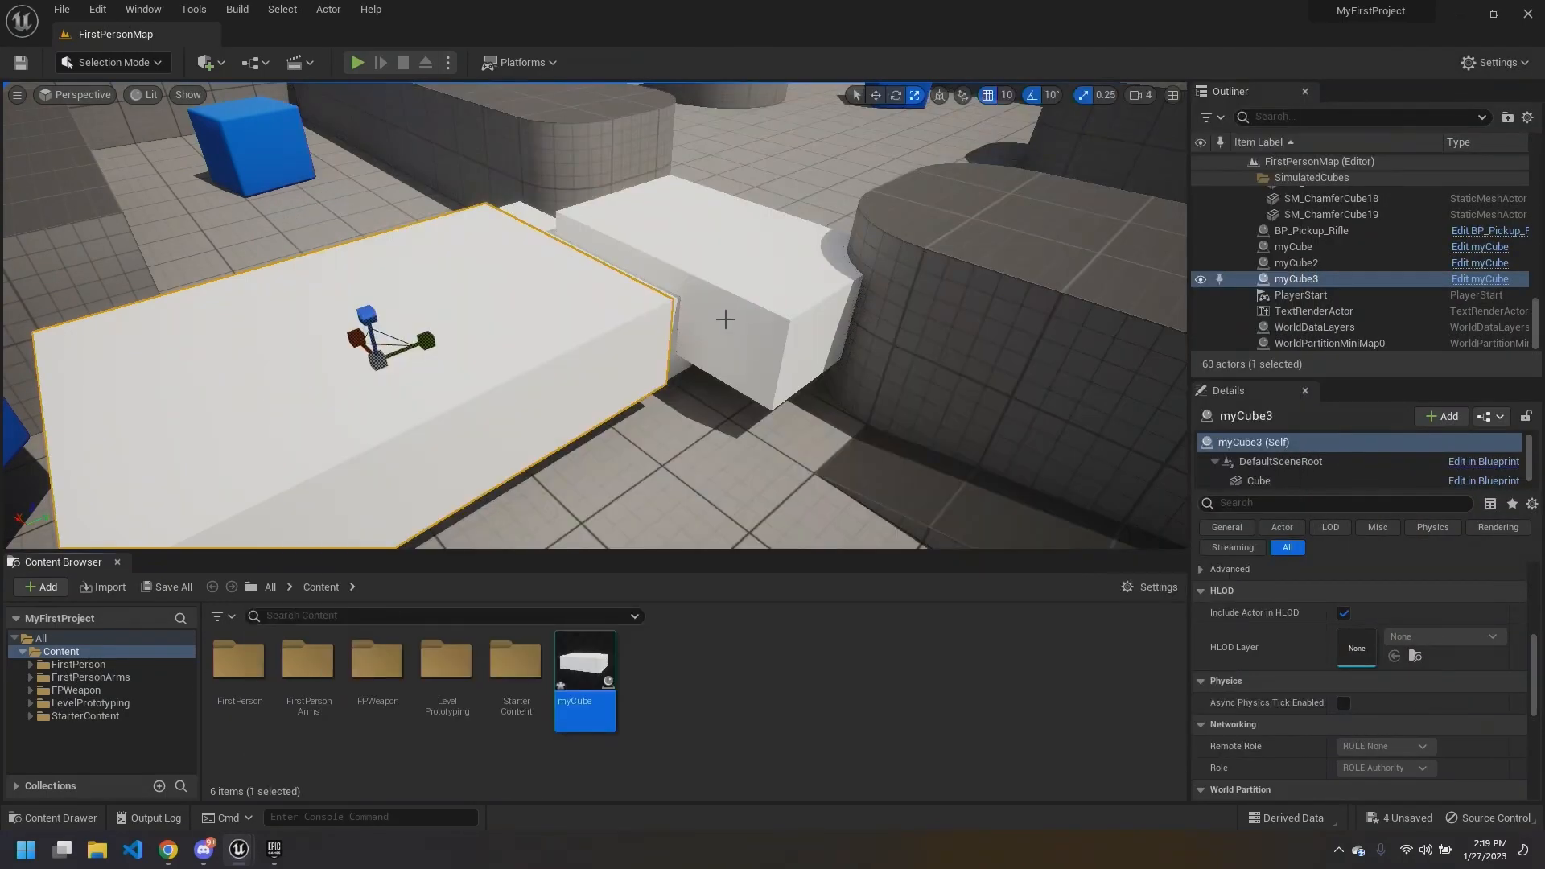
Step: Scale only the myCube3 instance in the level to 2.0 along its Y axis
{"action": "scroll", "coordinate": [1386, 654], "scroll_direction": "down", "scroll_amount": 3}
{"action": "scroll", "coordinate": [1382, 664], "scroll_direction": "up", "scroll_amount": 5}
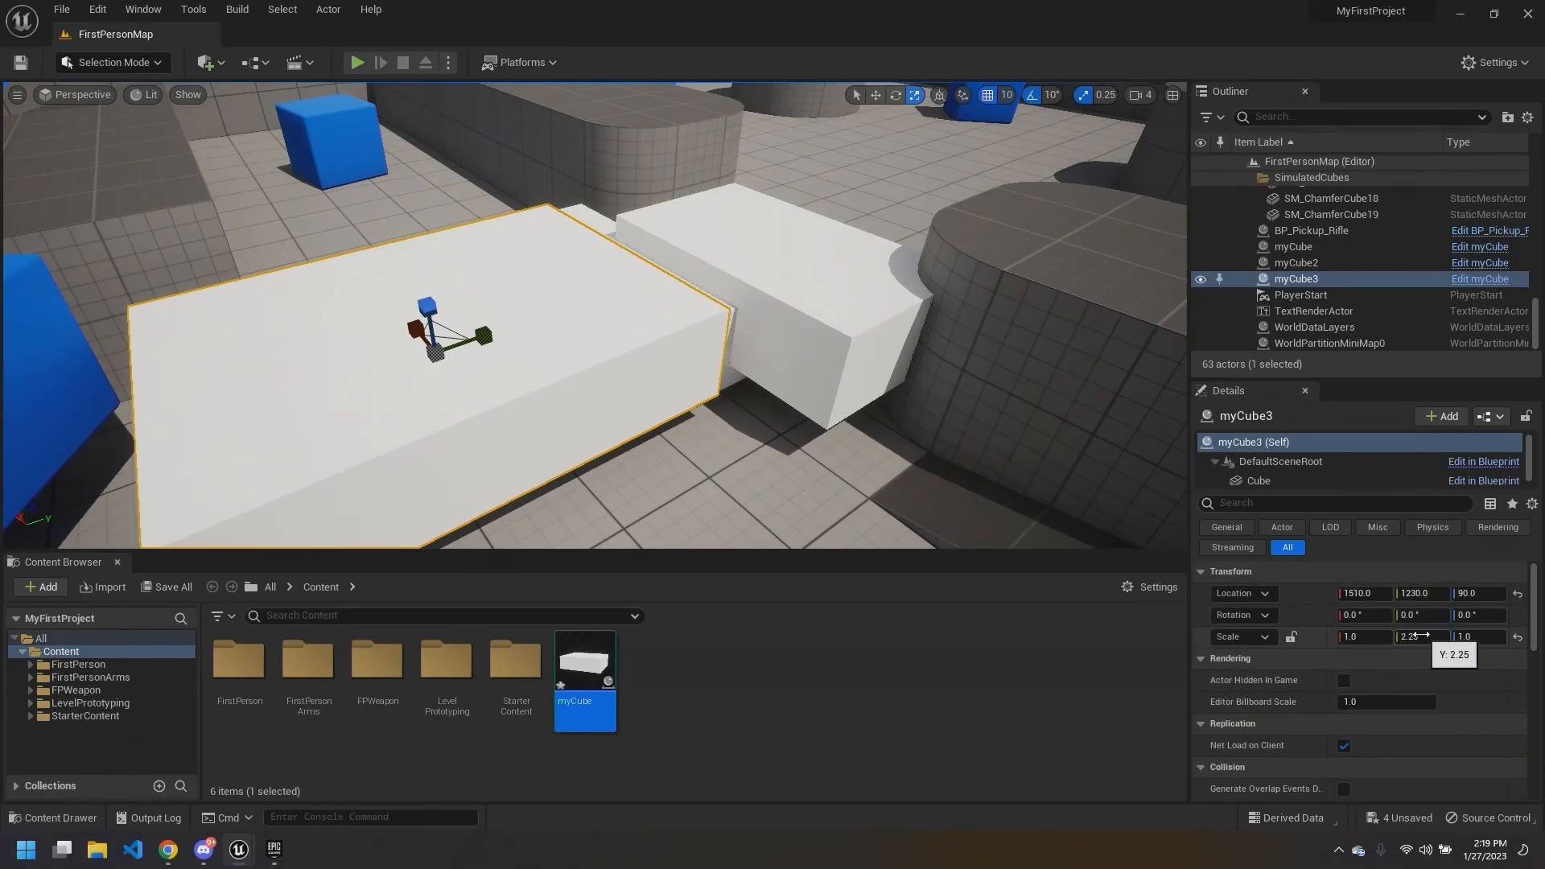
{"action": "right_click_drag", "start_coordinate": [505, 344], "coordinate": [494, 343]}
{"action": "mouse_move", "coordinate": [506, 337]}
{"action": "left_mouse_down"}
{"action": "mouse_move", "coordinate": [520, 332]}
{"action": "mouse_move", "coordinate": [484, 342]}
{"action": "left_mouse_up"}
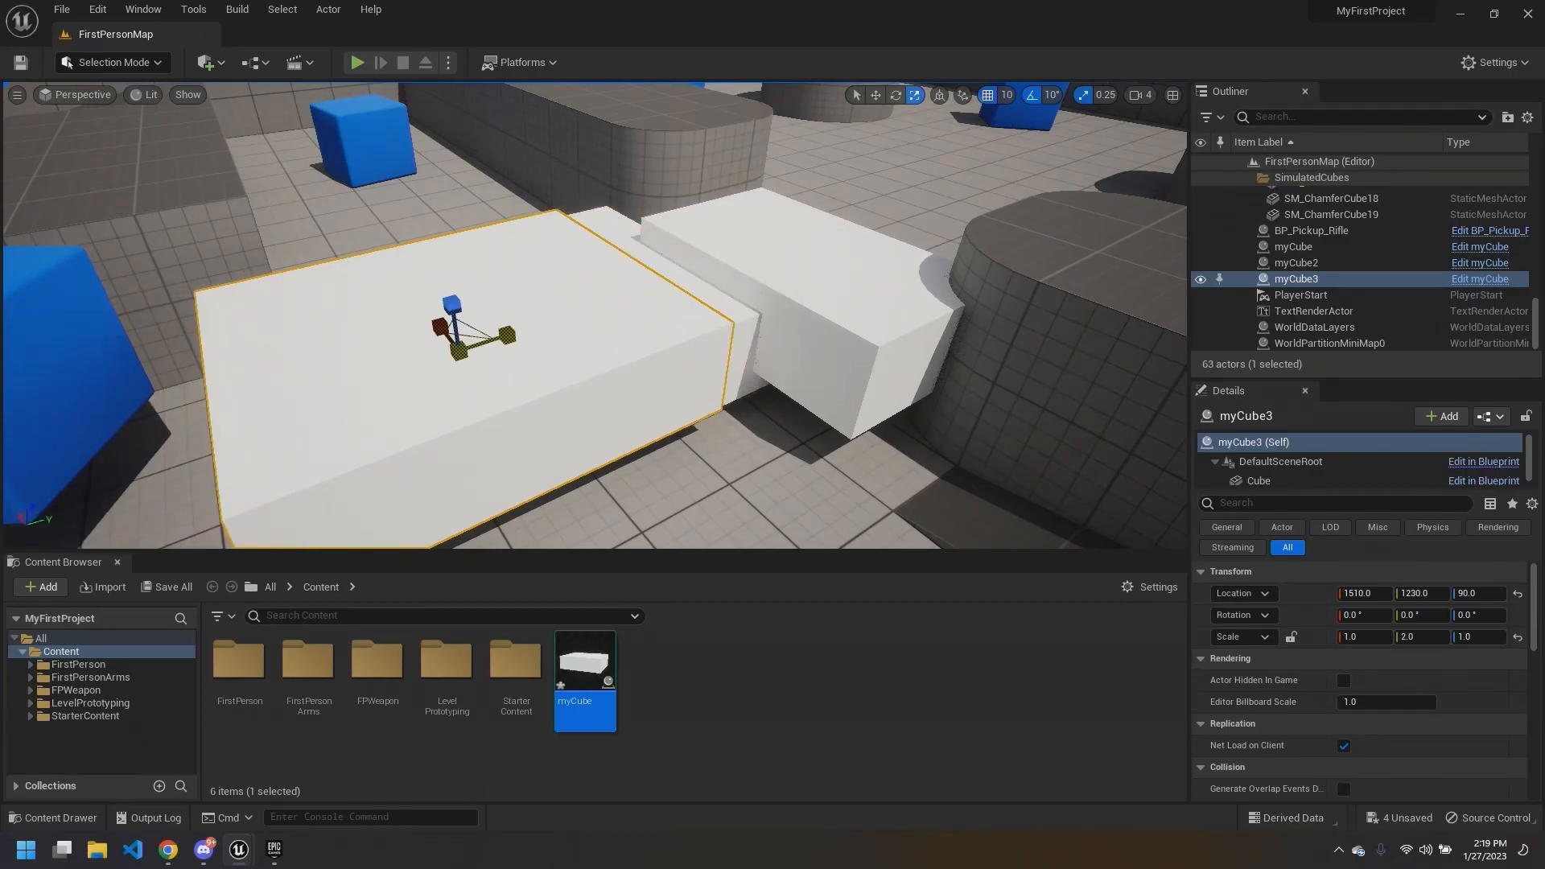
Step: Compare the Y scale of the Cube component in the myCube blueprint with the Y scale of the myCube3 instance
{"action": "mouse_move", "coordinate": [239, 849]}
{"action": "left_click", "coordinate": [337, 762]}
{"action": "mouse_move", "coordinate": [874, 421]}
{"action": "right_mouse_down"}
{"action": "mouse_move", "coordinate": [858, 442]}
{"action": "mouse_move", "coordinate": [869, 429]}
{"action": "right_mouse_up"}
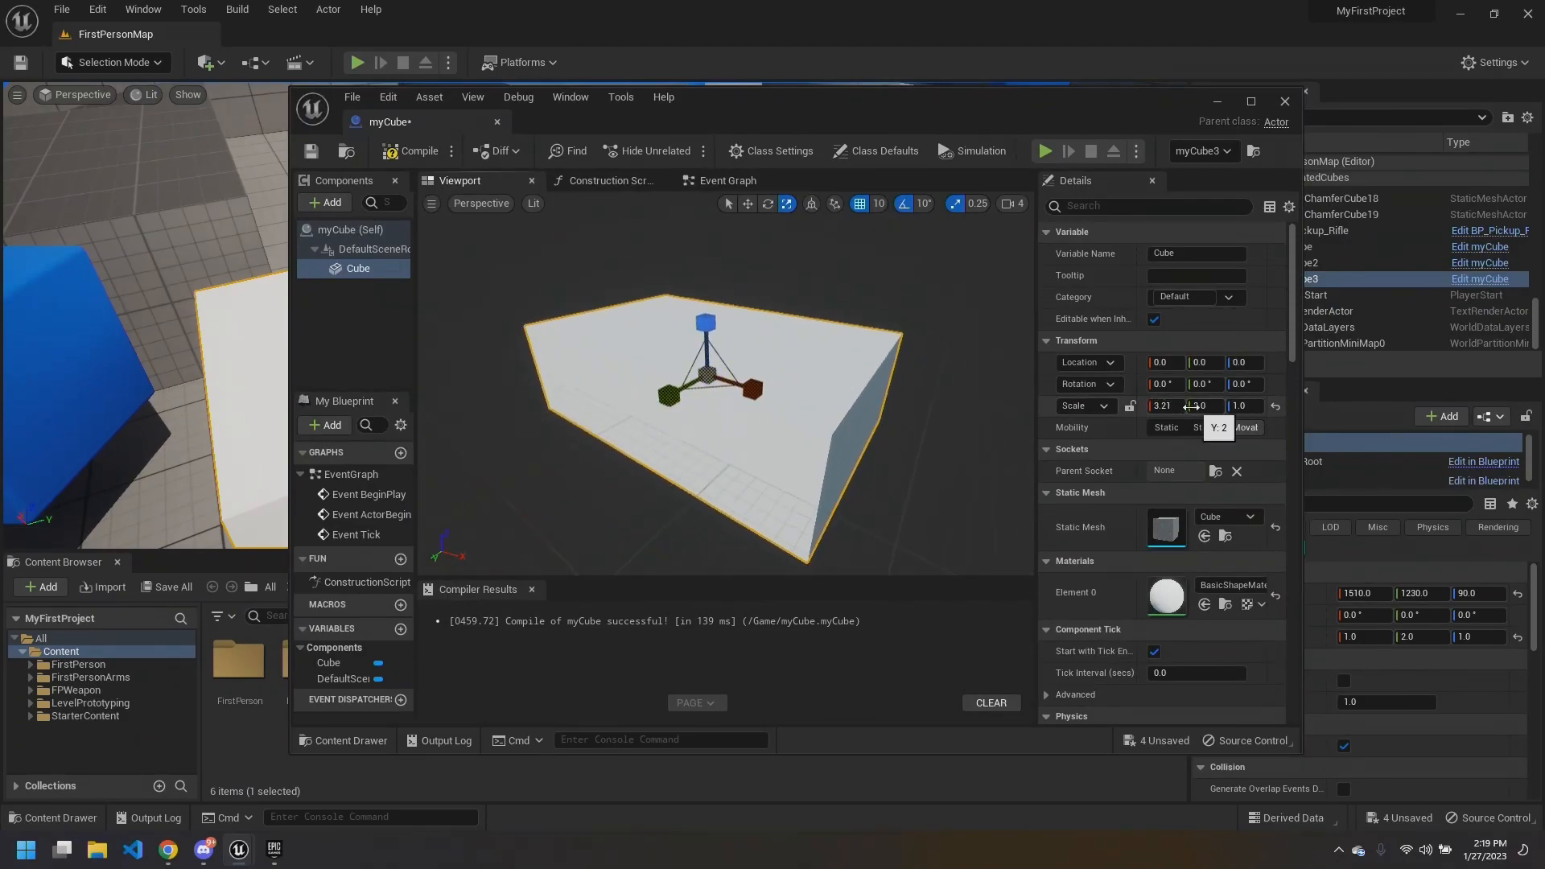
{"action": "left_click", "coordinate": [1217, 102]}
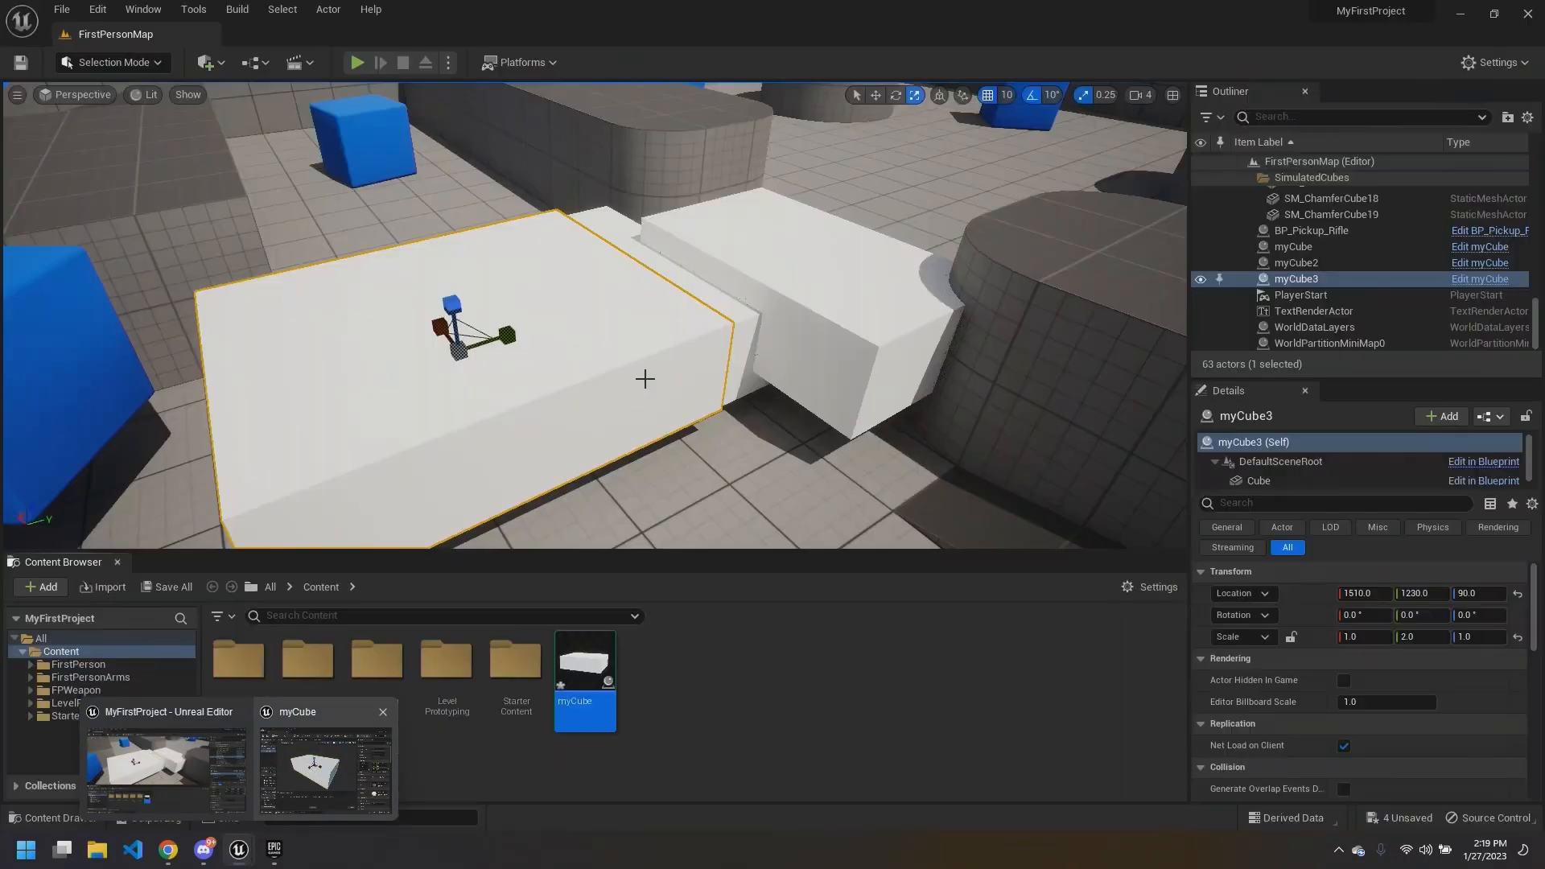
{"action": "mouse_move", "coordinate": [644, 379]}
{"action": "right_mouse_down"}
{"action": "mouse_move", "coordinate": [668, 364]}
{"action": "mouse_move", "coordinate": [640, 394]}
{"action": "right_mouse_up"}
{"action": "scroll", "coordinate": [1340, 679], "scroll_direction": "down", "scroll_amount": 1}
{"action": "scroll", "coordinate": [1361, 678], "scroll_direction": "up", "scroll_amount": 1}
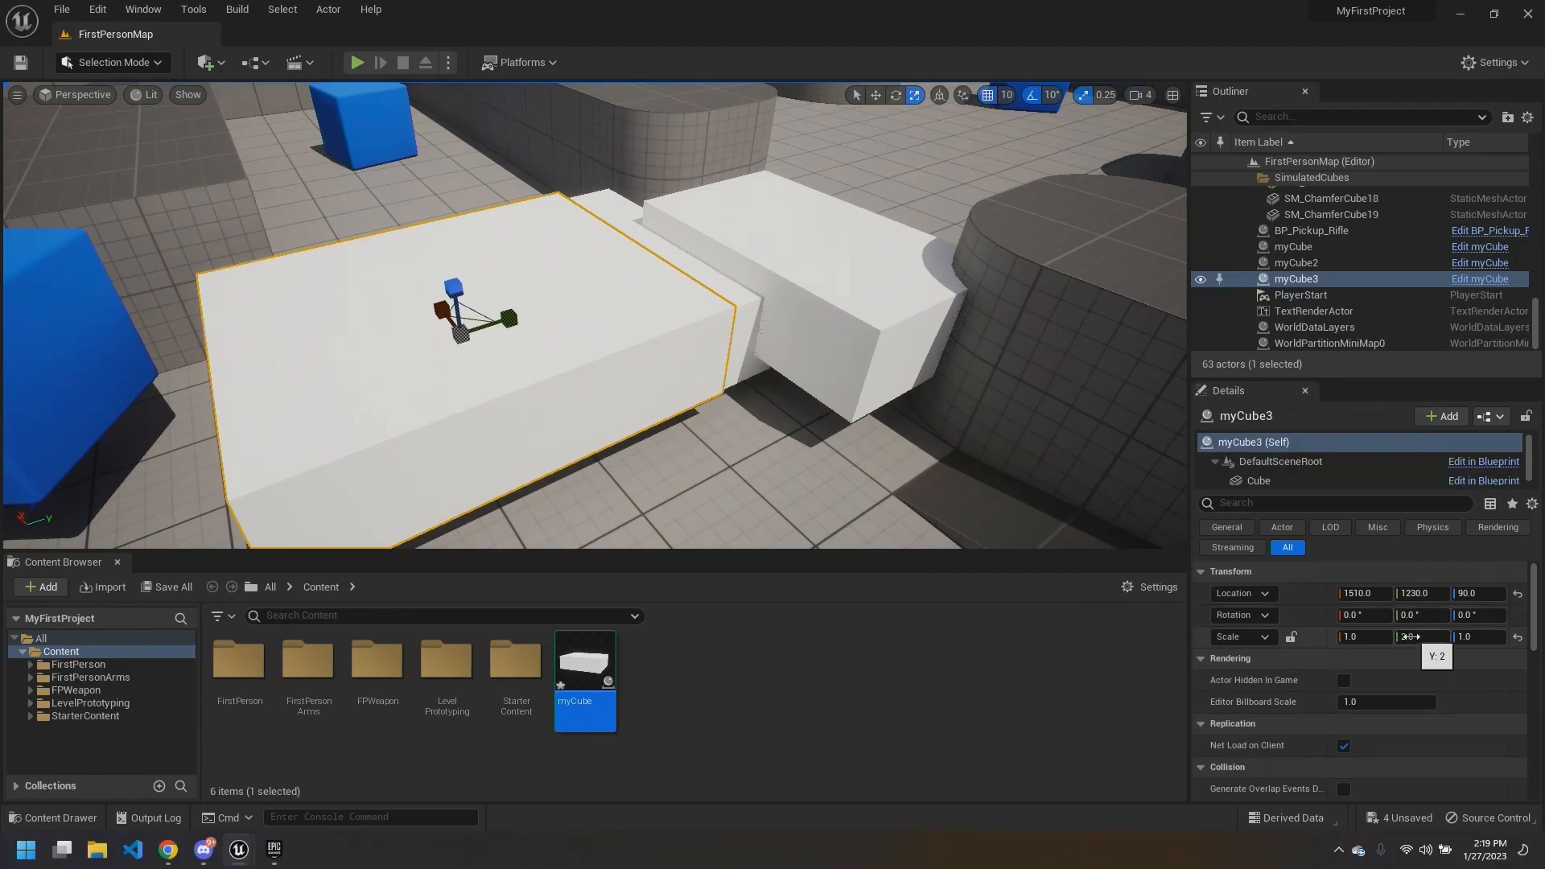
{"action": "right_click_drag", "start_coordinate": [650, 420], "coordinate": [651, 433]}
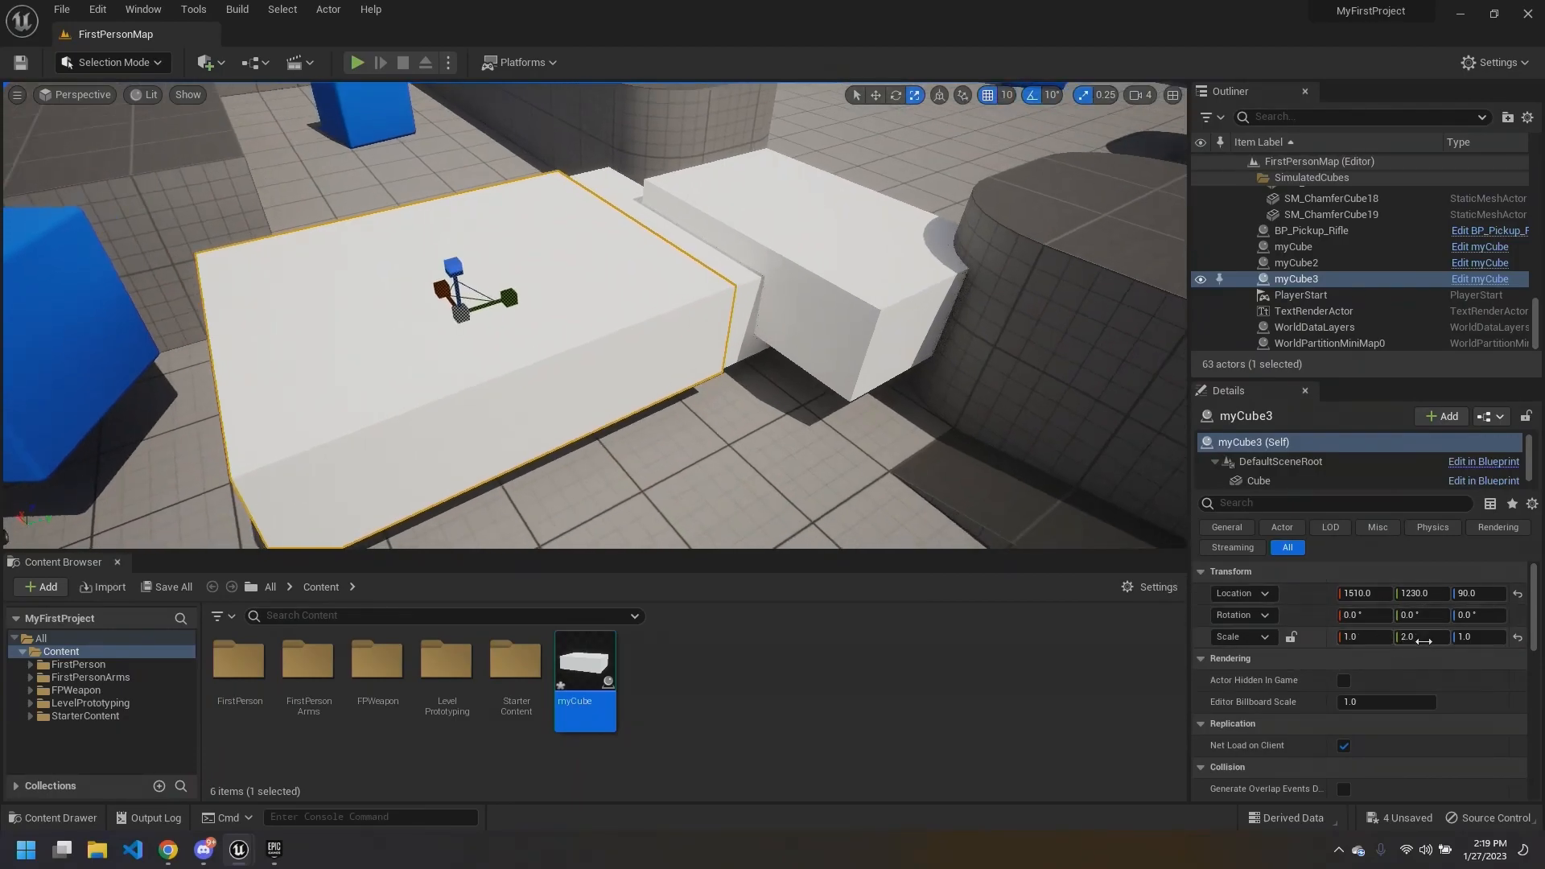
Step: Compare the other properties of the blueprint's Cube component, such as materials and physics, with the property list of the myCube3 instance
{"action": "mouse_move", "coordinate": [239, 849]}
{"action": "left_click", "coordinate": [326, 761]}
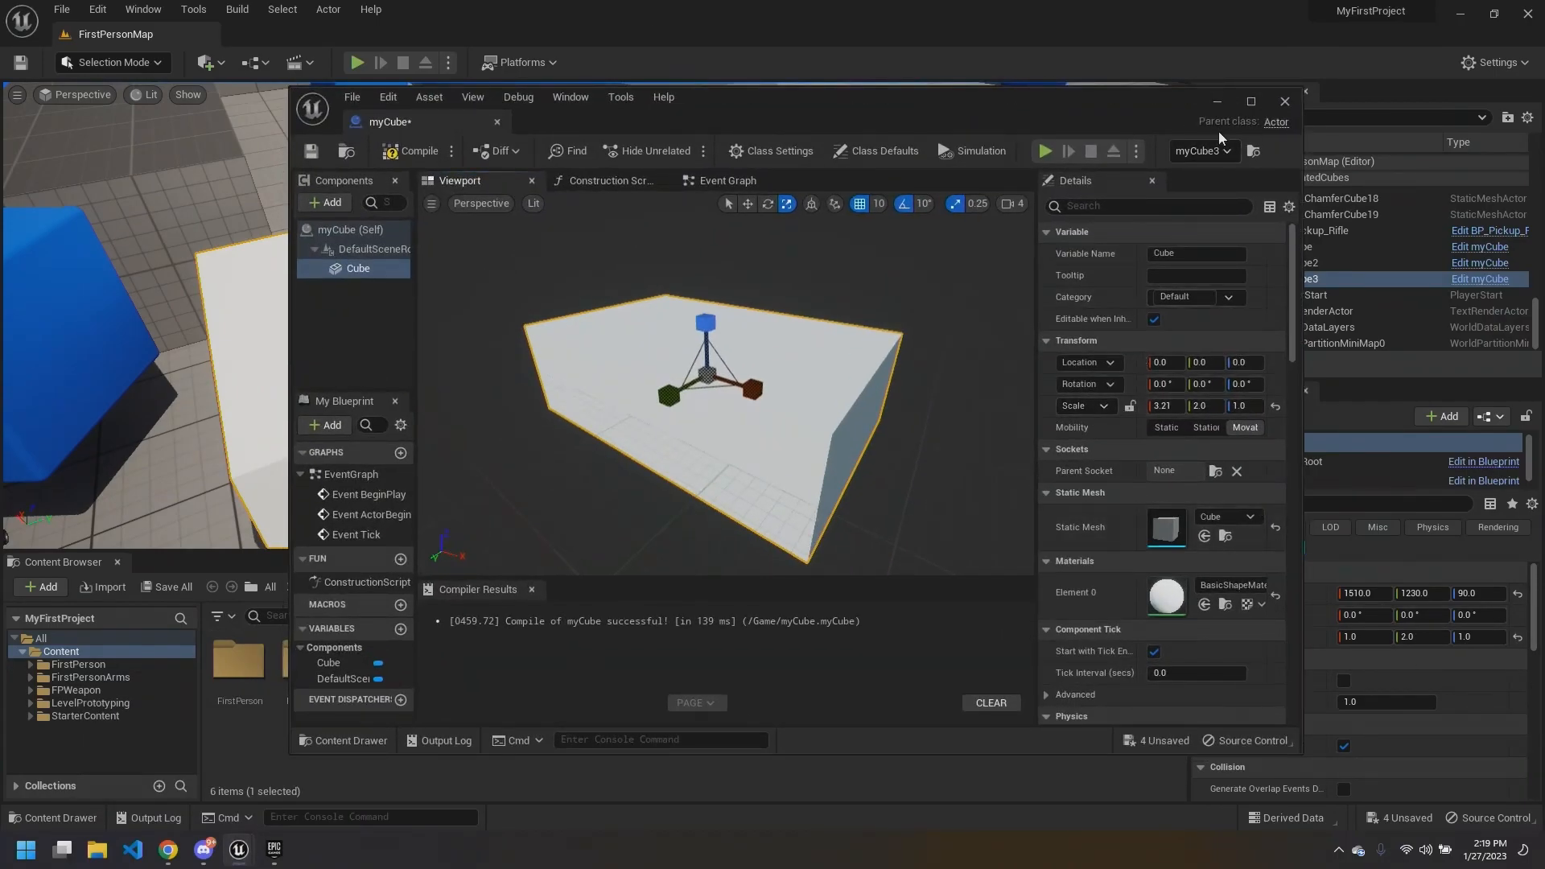
{"action": "scroll", "coordinate": [1123, 483], "scroll_direction": "down", "scroll_amount": 3}
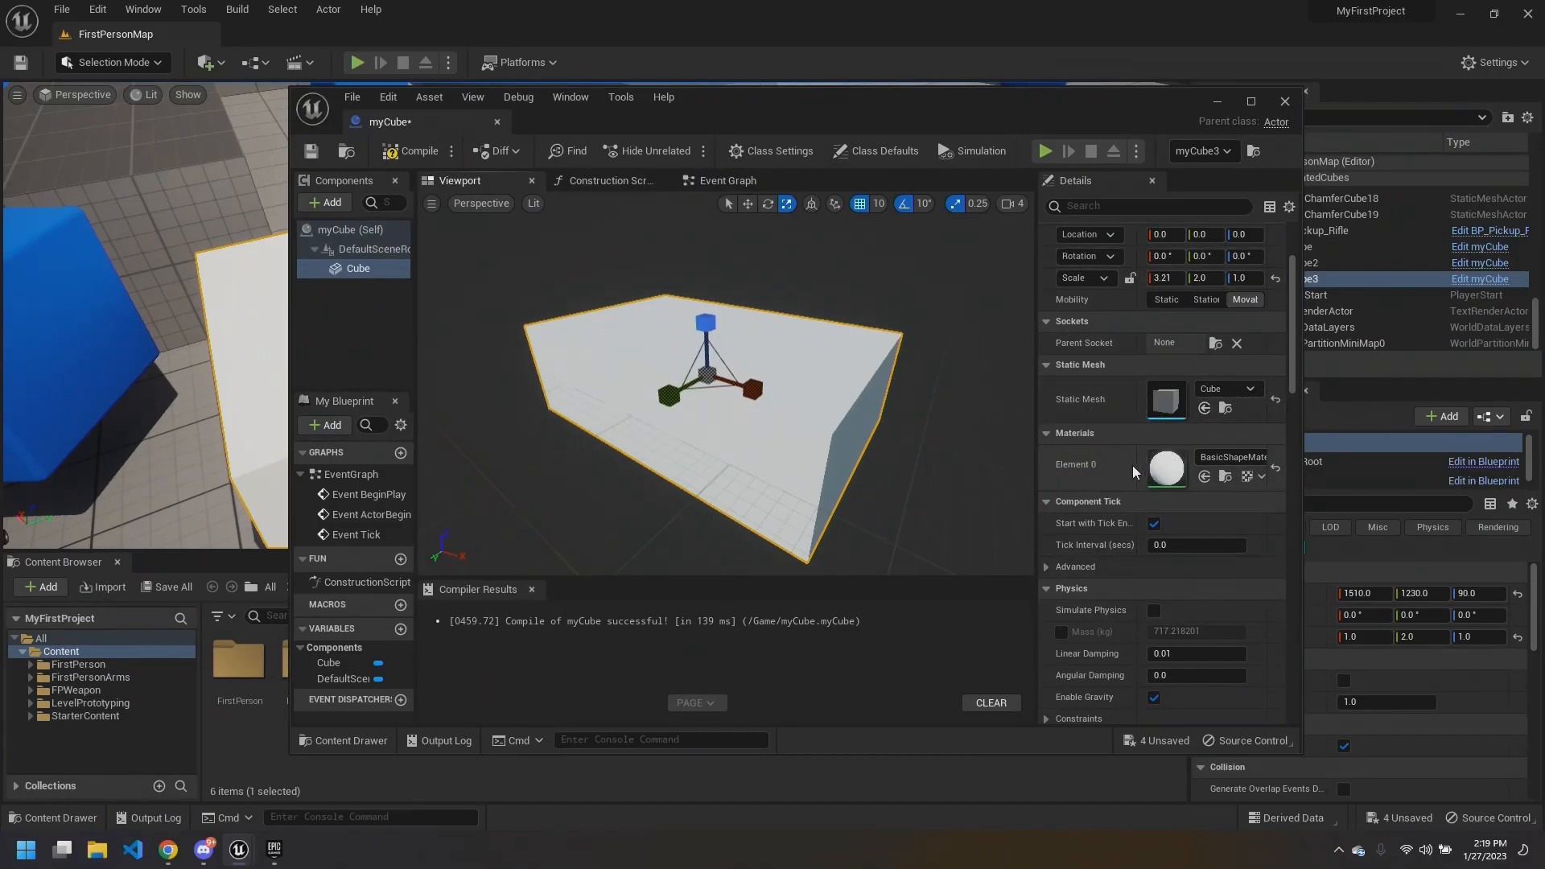
{"action": "left_click", "coordinate": [1217, 101]}
{"action": "scroll", "coordinate": [1260, 580], "scroll_direction": "down", "scroll_amount": 5}
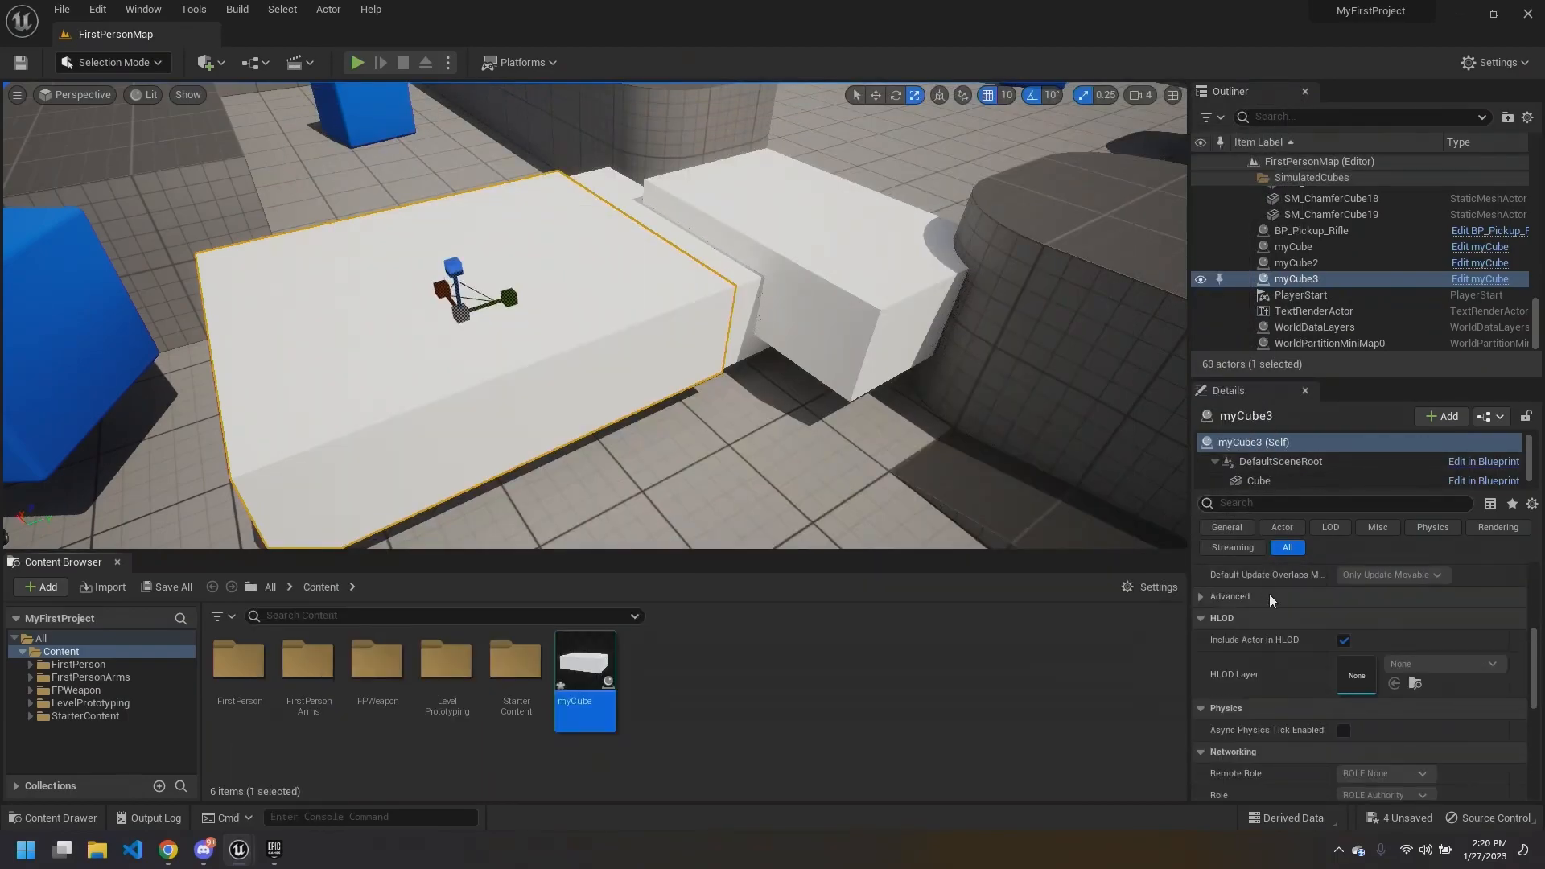
{"action": "scroll", "coordinate": [1292, 676], "scroll_direction": "up", "scroll_amount": 5}
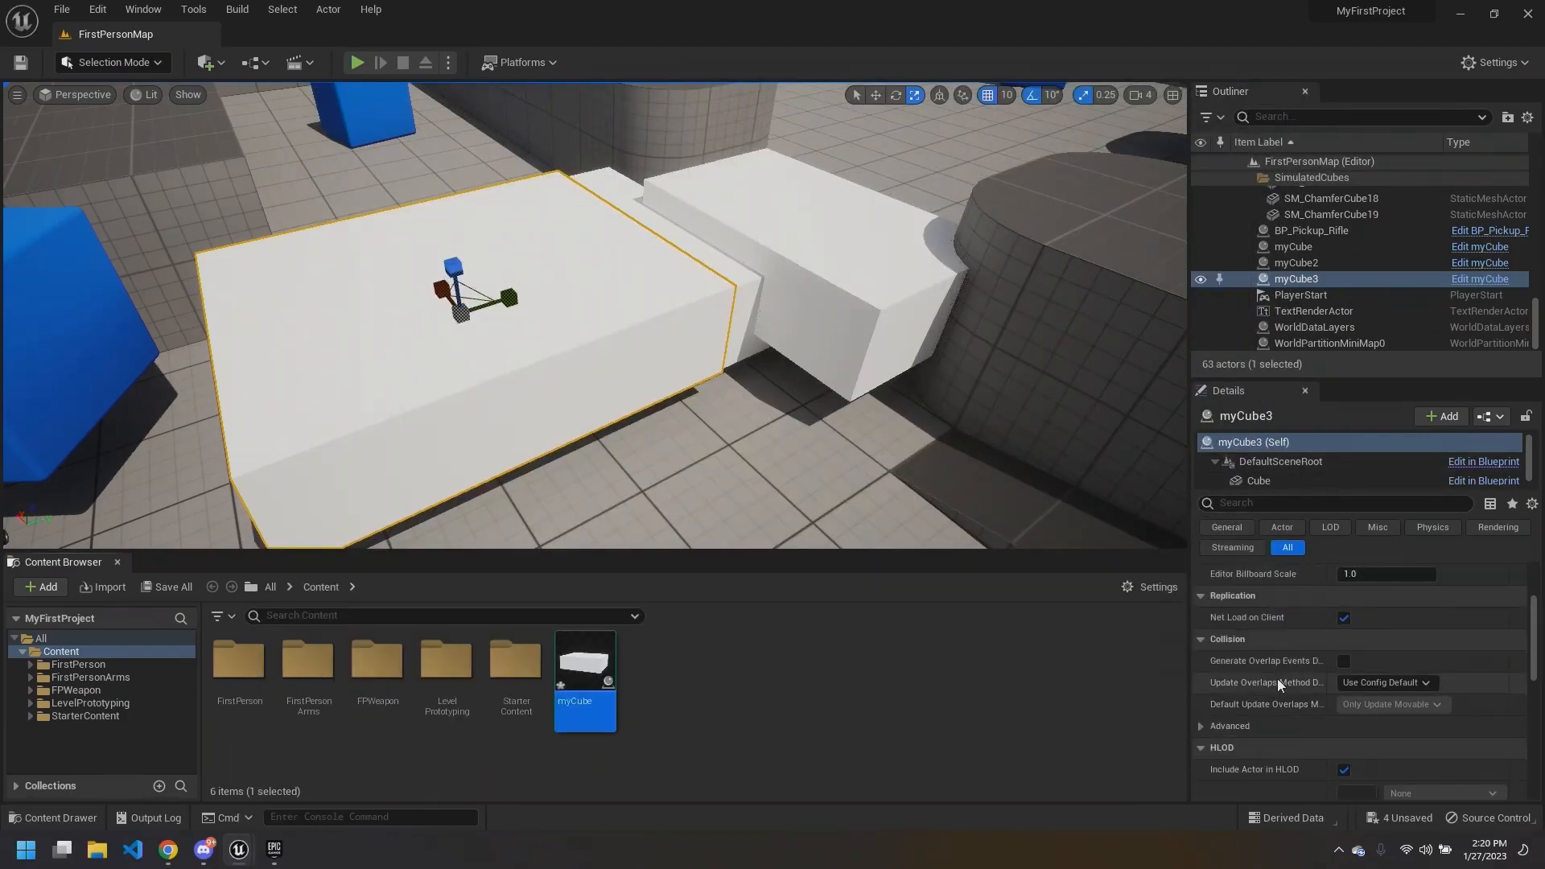
{"action": "scroll", "coordinate": [1277, 680], "scroll_direction": "up", "scroll_amount": 4}
{"action": "mouse_move", "coordinate": [240, 843]}
{"action": "left_click", "coordinate": [295, 783]}
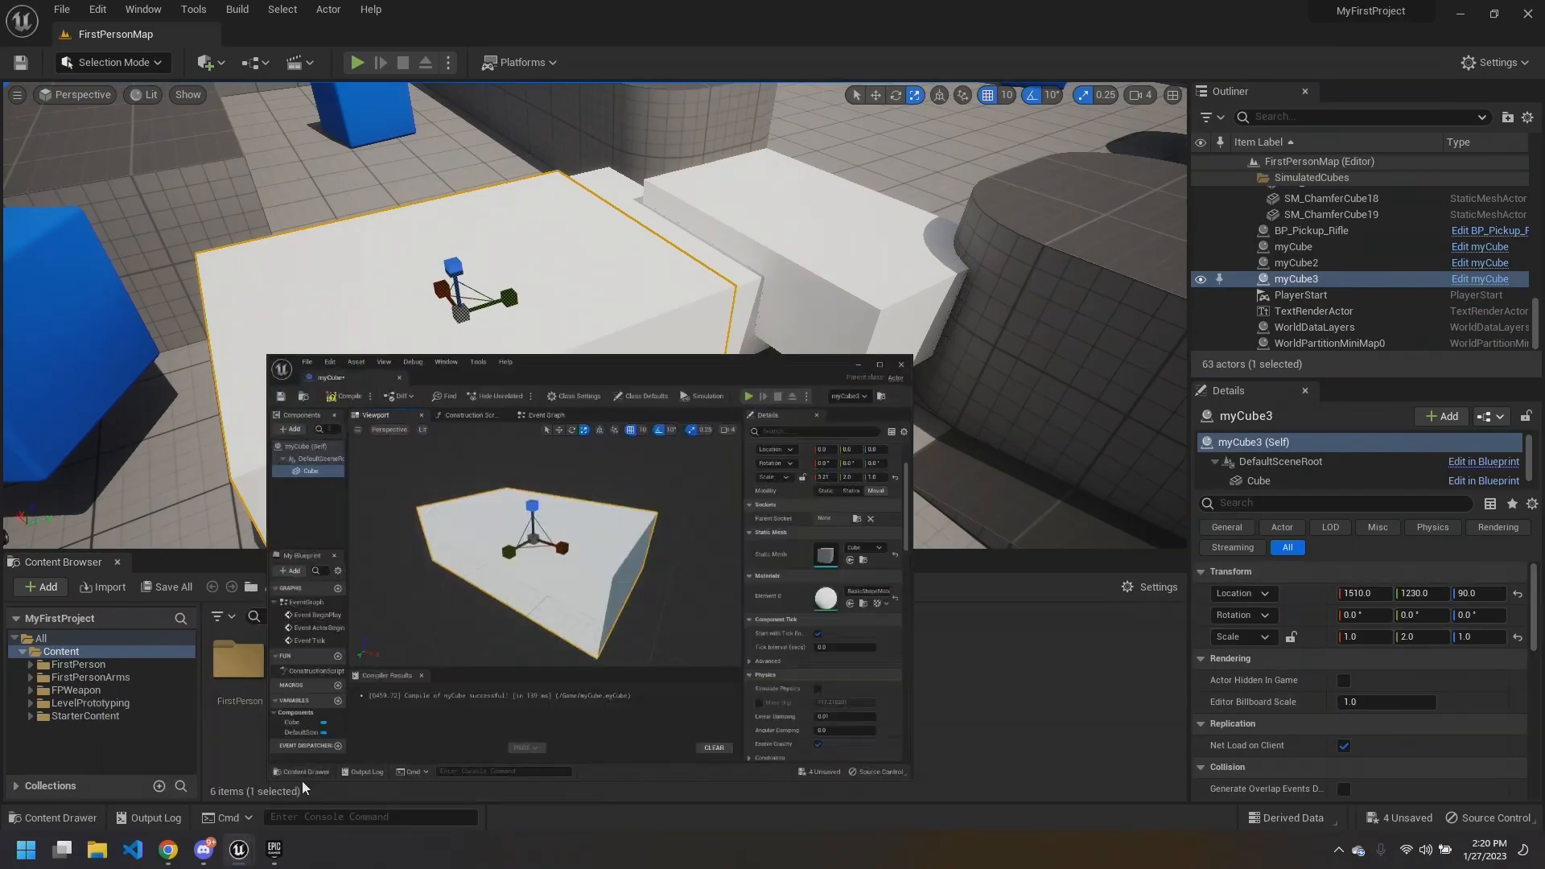
{"action": "right_click_drag", "start_coordinate": [810, 398], "coordinate": [815, 409]}
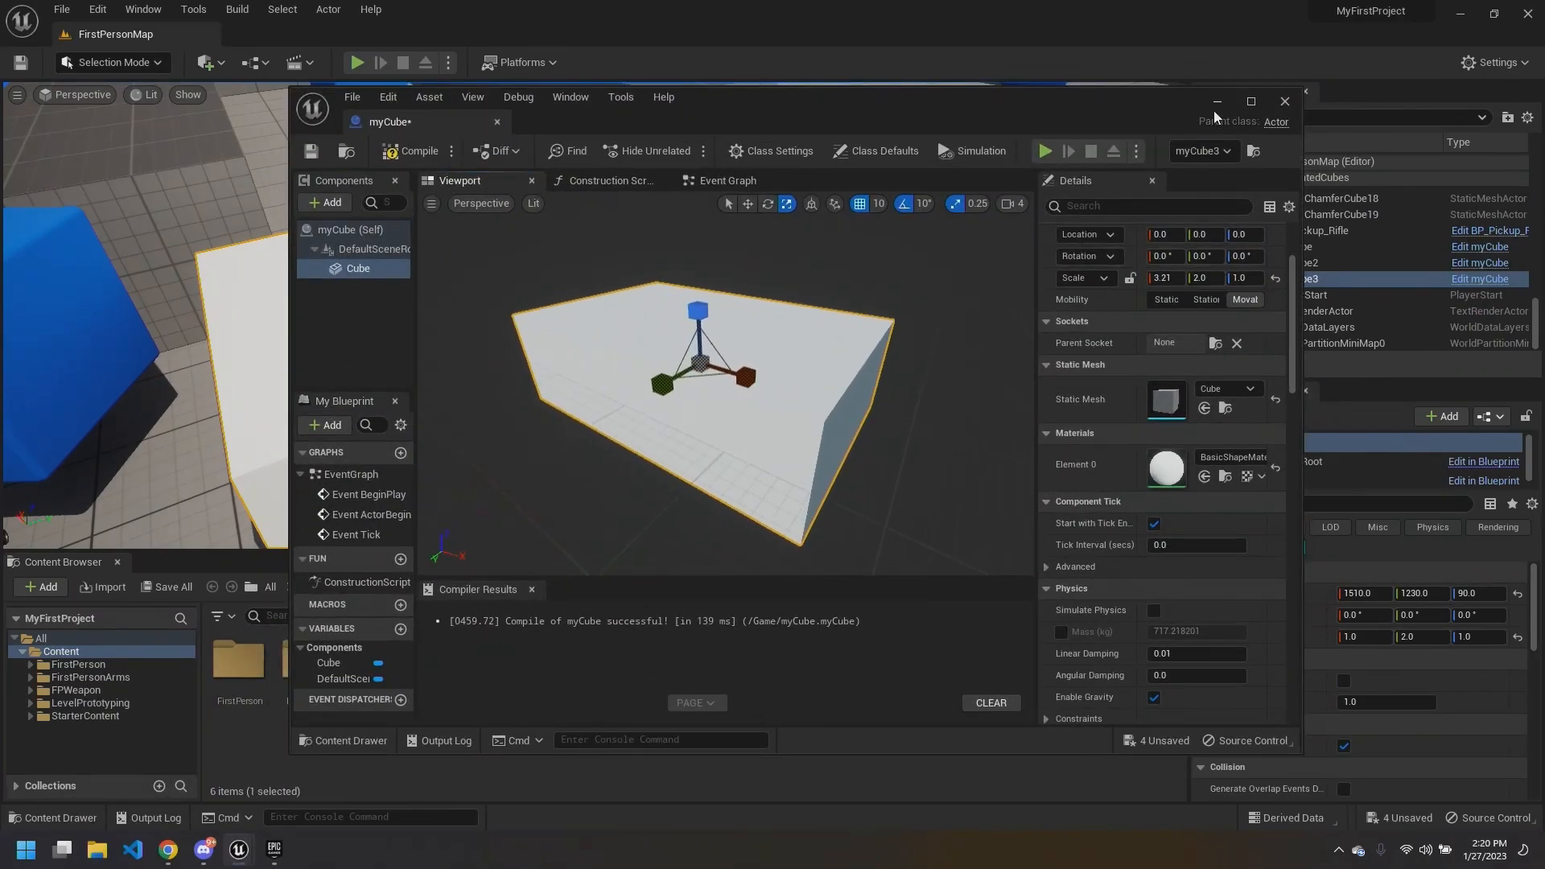
{"action": "left_click", "coordinate": [1216, 102]}
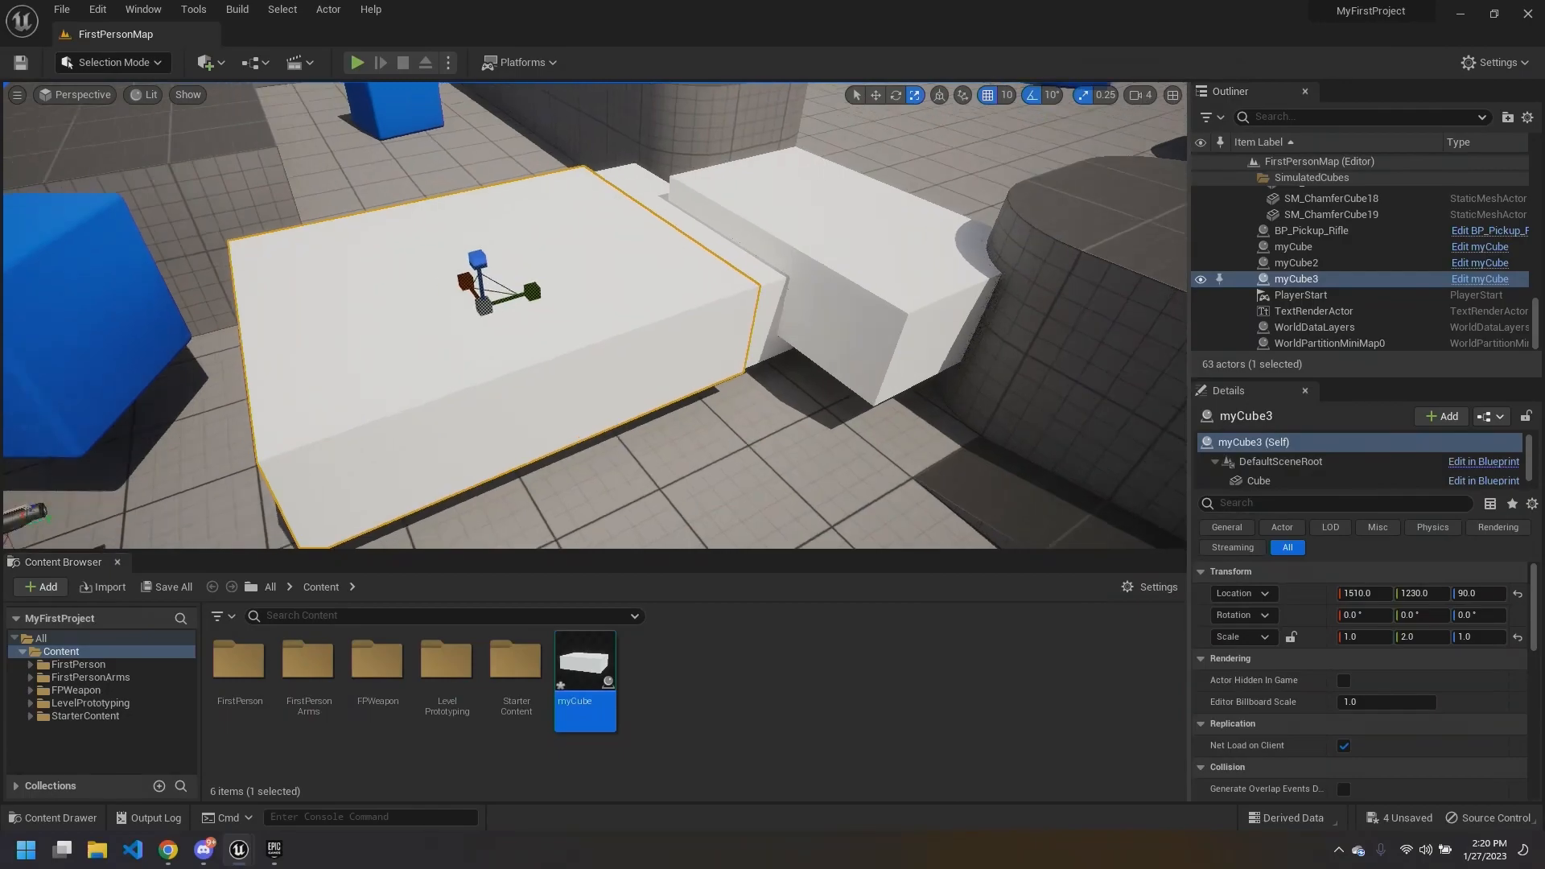
Step: Narrow only the myCube3 instance to a Y scale of 0.75, and check the Cube component in the myCube blueprint
{"action": "right_click_drag", "start_coordinate": [431, 191], "coordinate": [409, 191]}
{"action": "left_click_drag", "start_coordinate": [594, 283], "coordinate": [555, 289]}
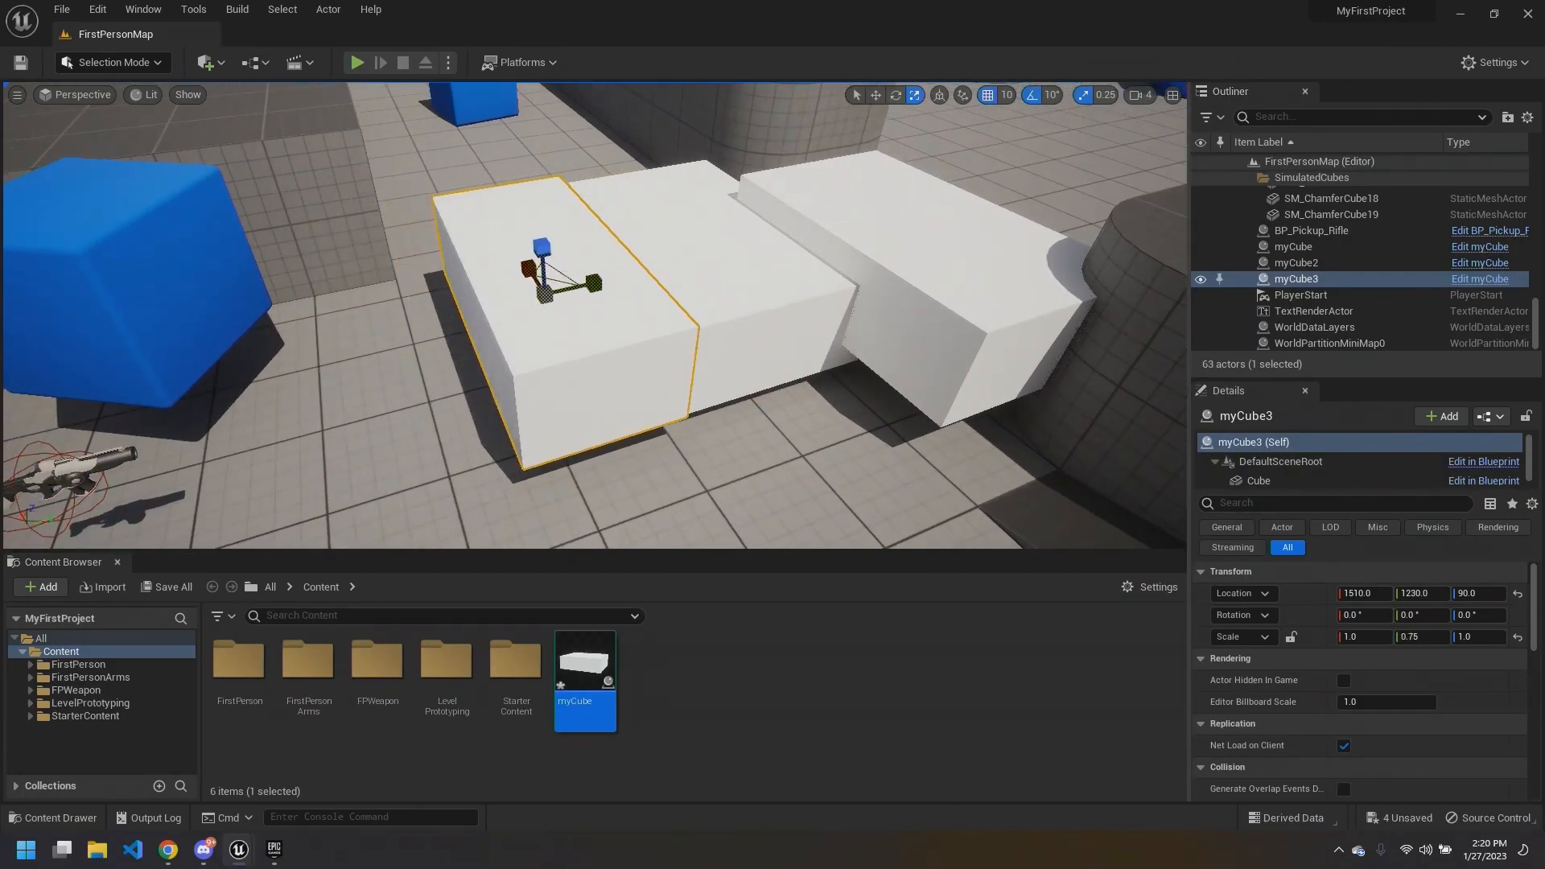
{"action": "left_click", "coordinate": [239, 851]}
{"action": "left_click", "coordinate": [334, 766]}
{"action": "right_click_drag", "start_coordinate": [765, 432], "coordinate": [759, 440]}
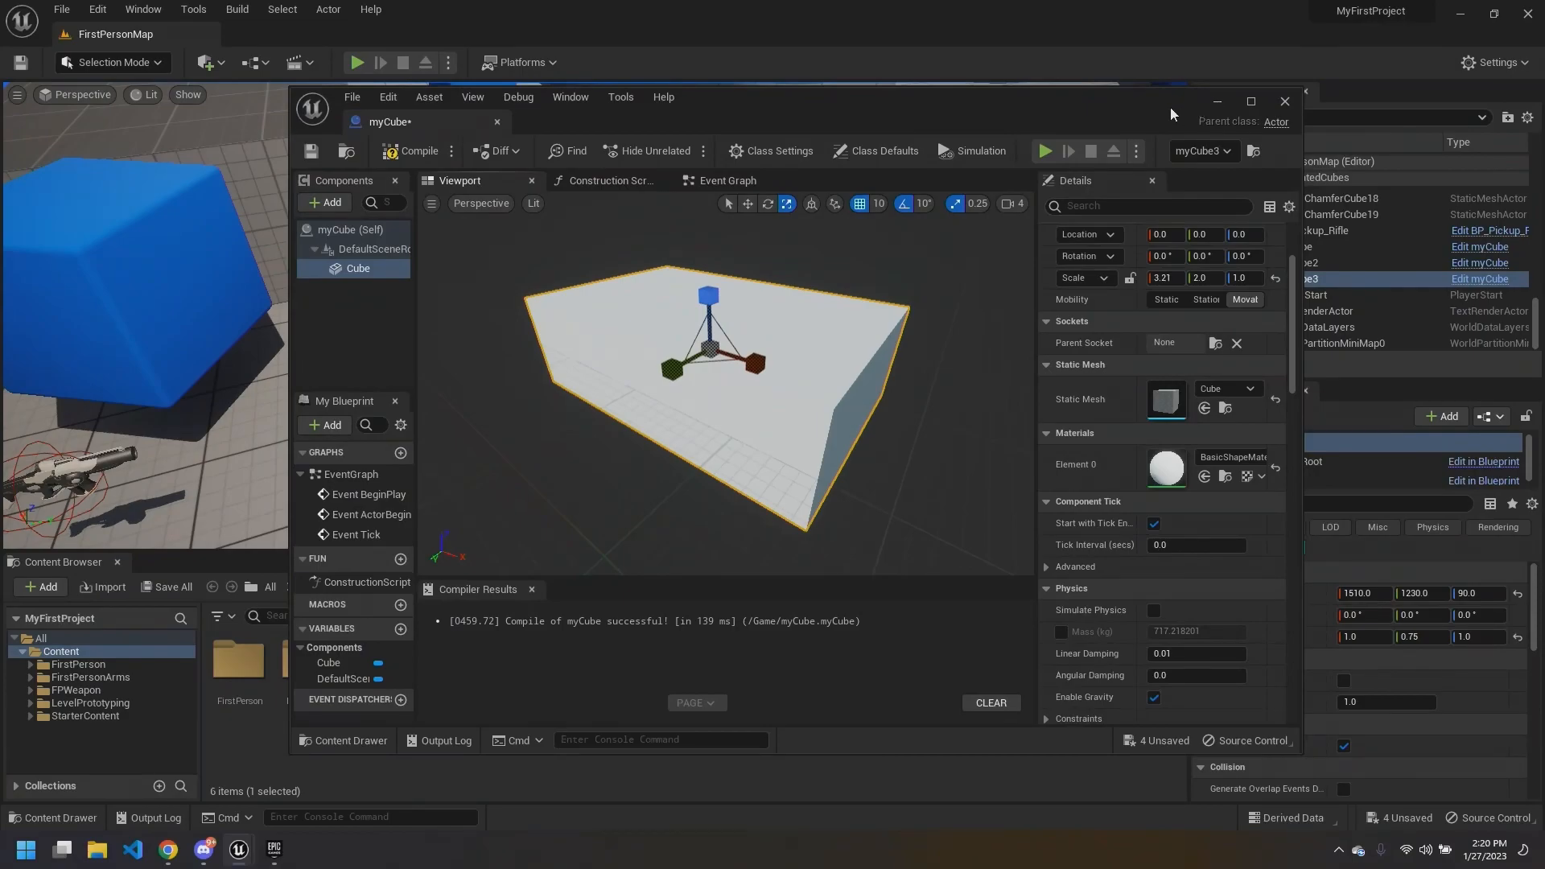
{"action": "left_click_drag", "start_coordinate": [1128, 116], "coordinate": [1182, 127]}
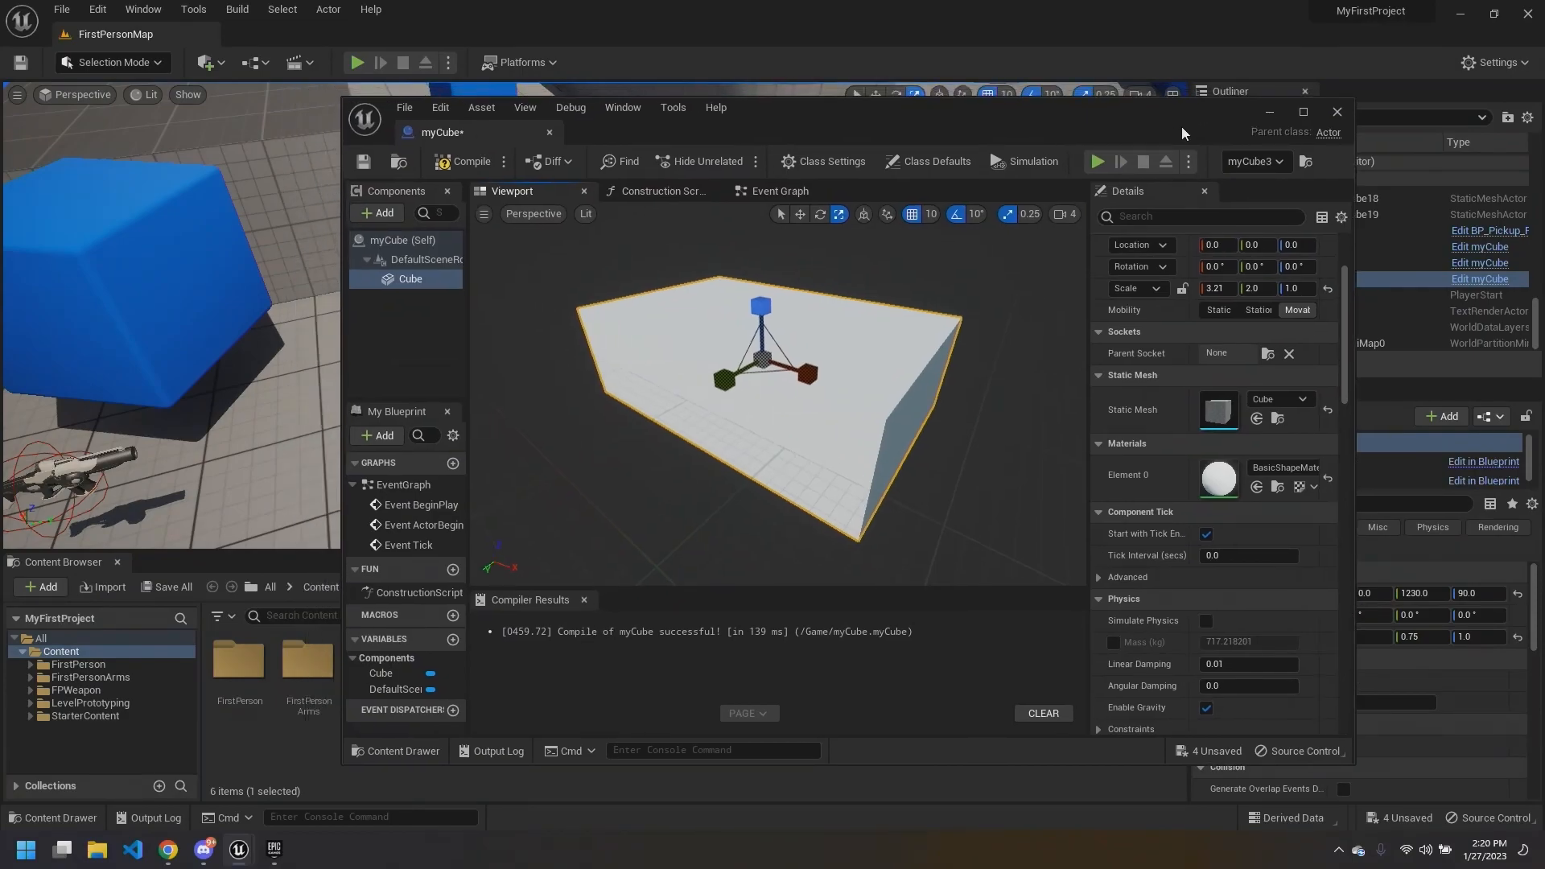
{"action": "left_click", "coordinate": [1272, 112]}
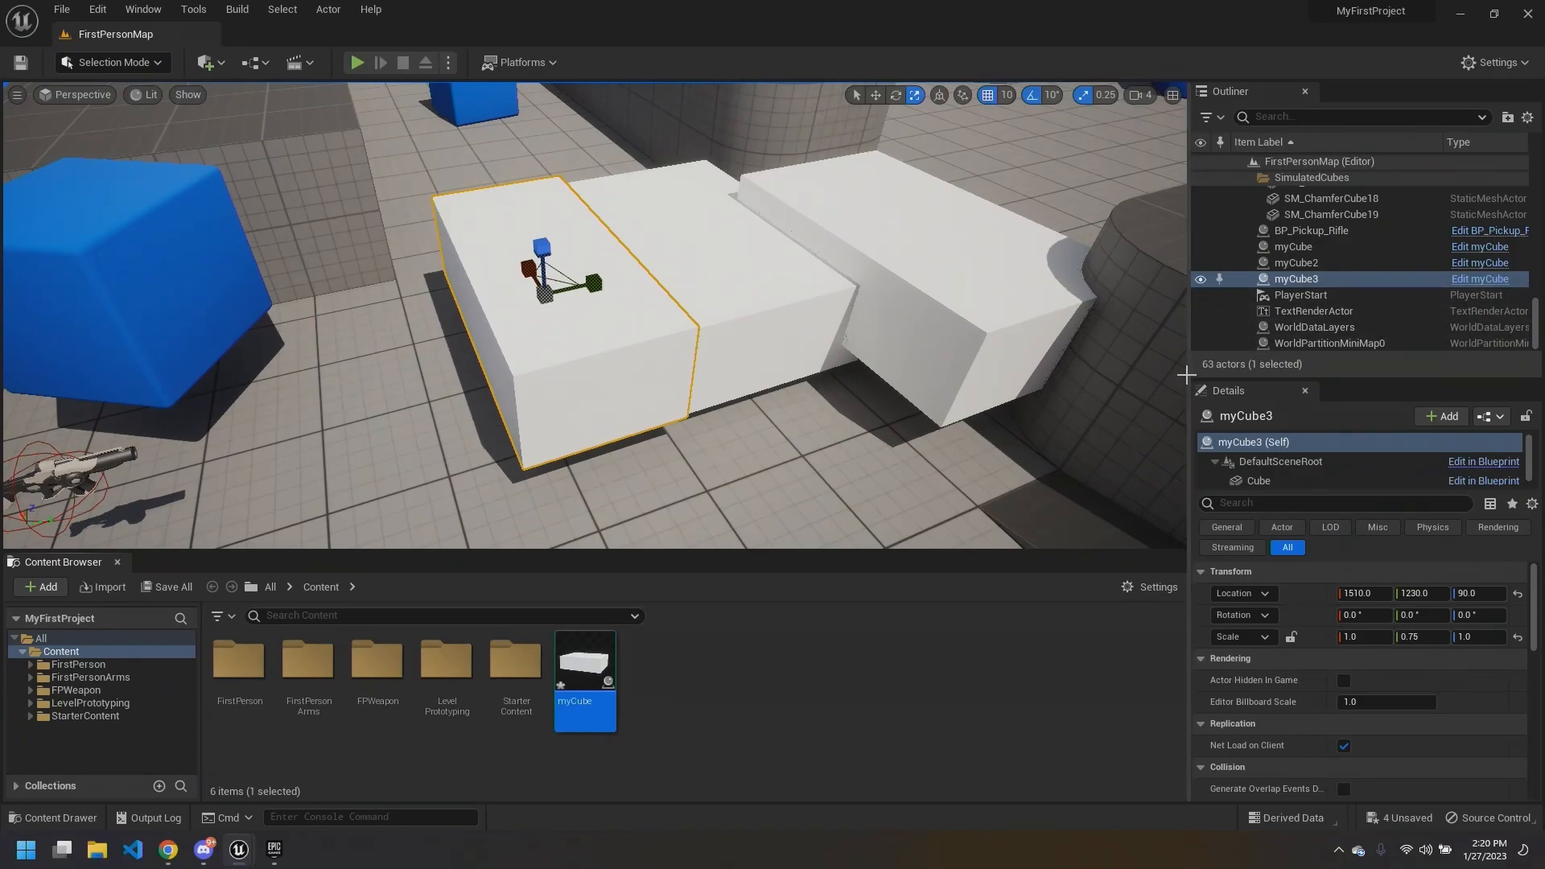
Step: Open the source blueprint from a myCube instance's Outliner entry, and return to the level
{"action": "mouse_move", "coordinate": [1194, 366]}
{"action": "left_mouse_down"}
{"action": "mouse_move", "coordinate": [1075, 382]}
{"action": "mouse_move", "coordinate": [1180, 363]}
{"action": "left_mouse_up"}
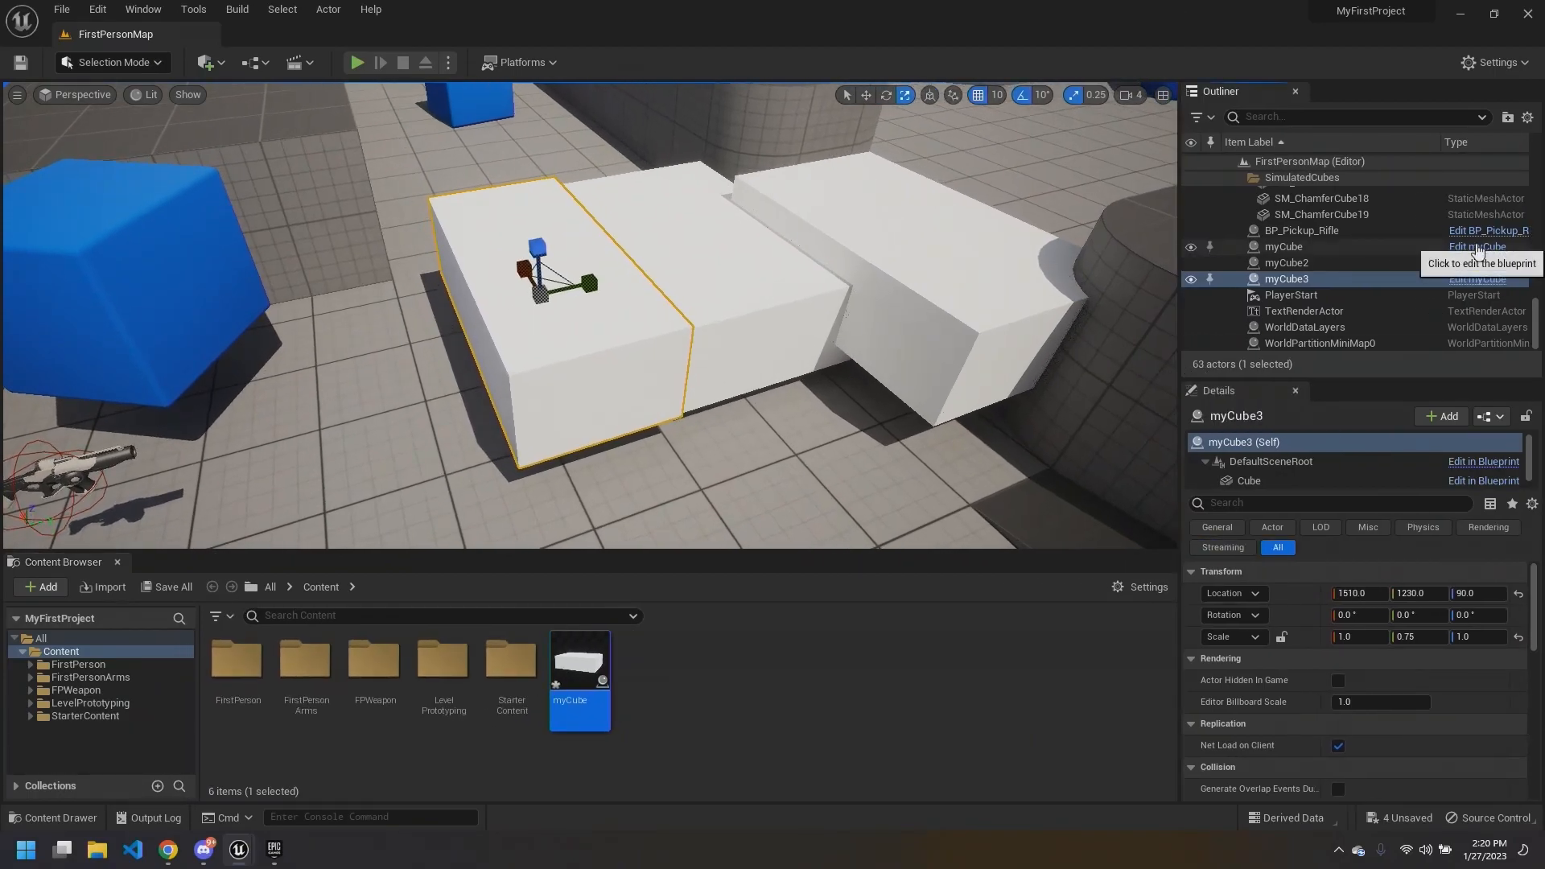
{"action": "left_click", "coordinate": [1481, 280]}
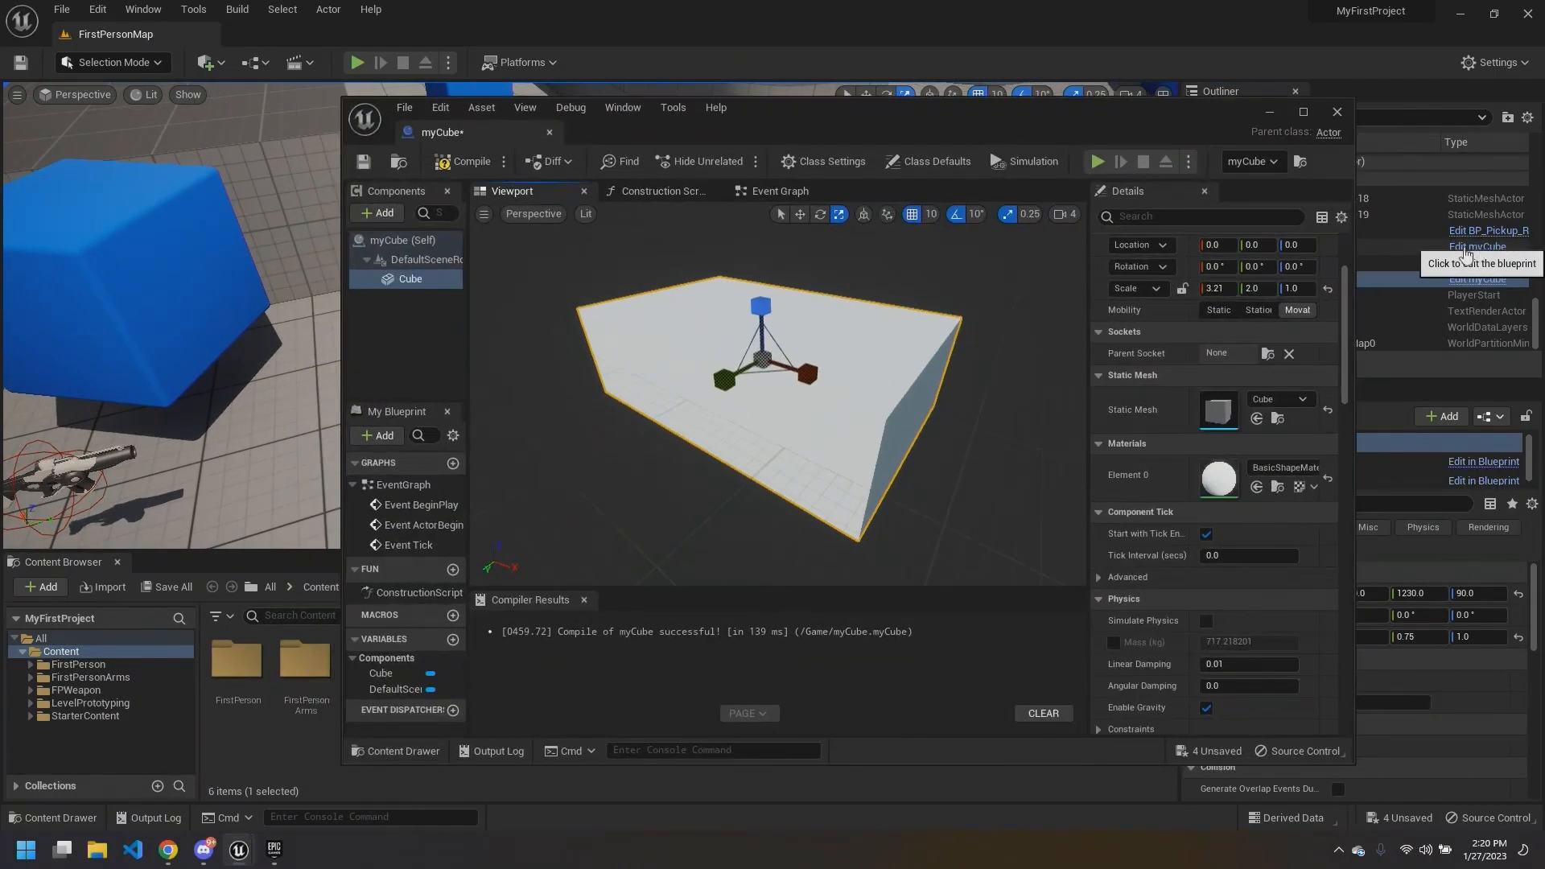
{"action": "left_click", "coordinate": [1270, 114]}
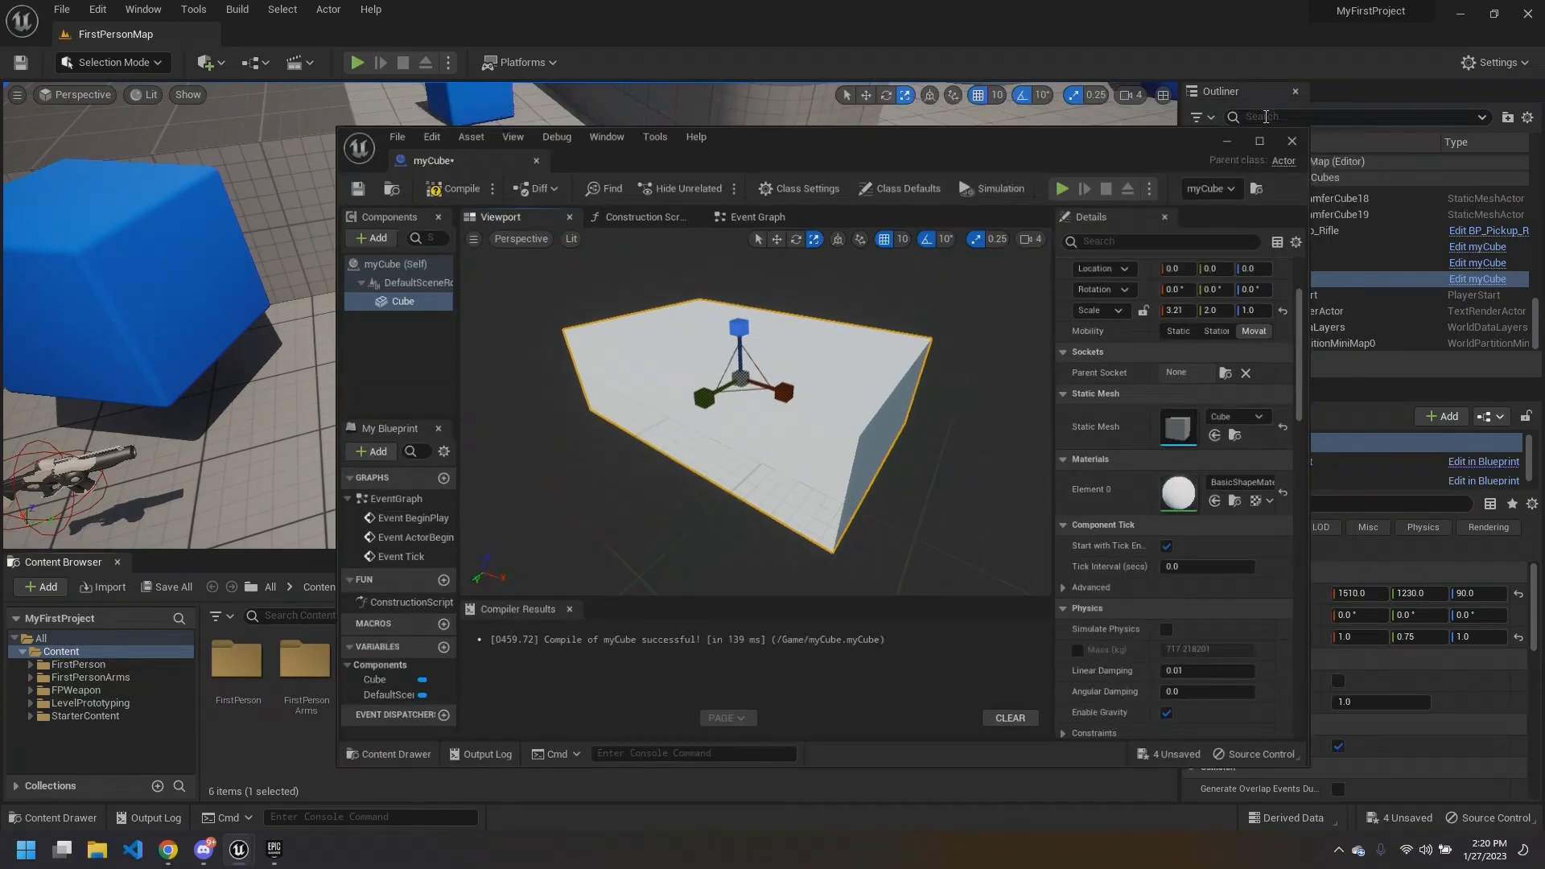
{"action": "left_click_drag", "start_coordinate": [594, 434], "coordinate": [644, 416]}
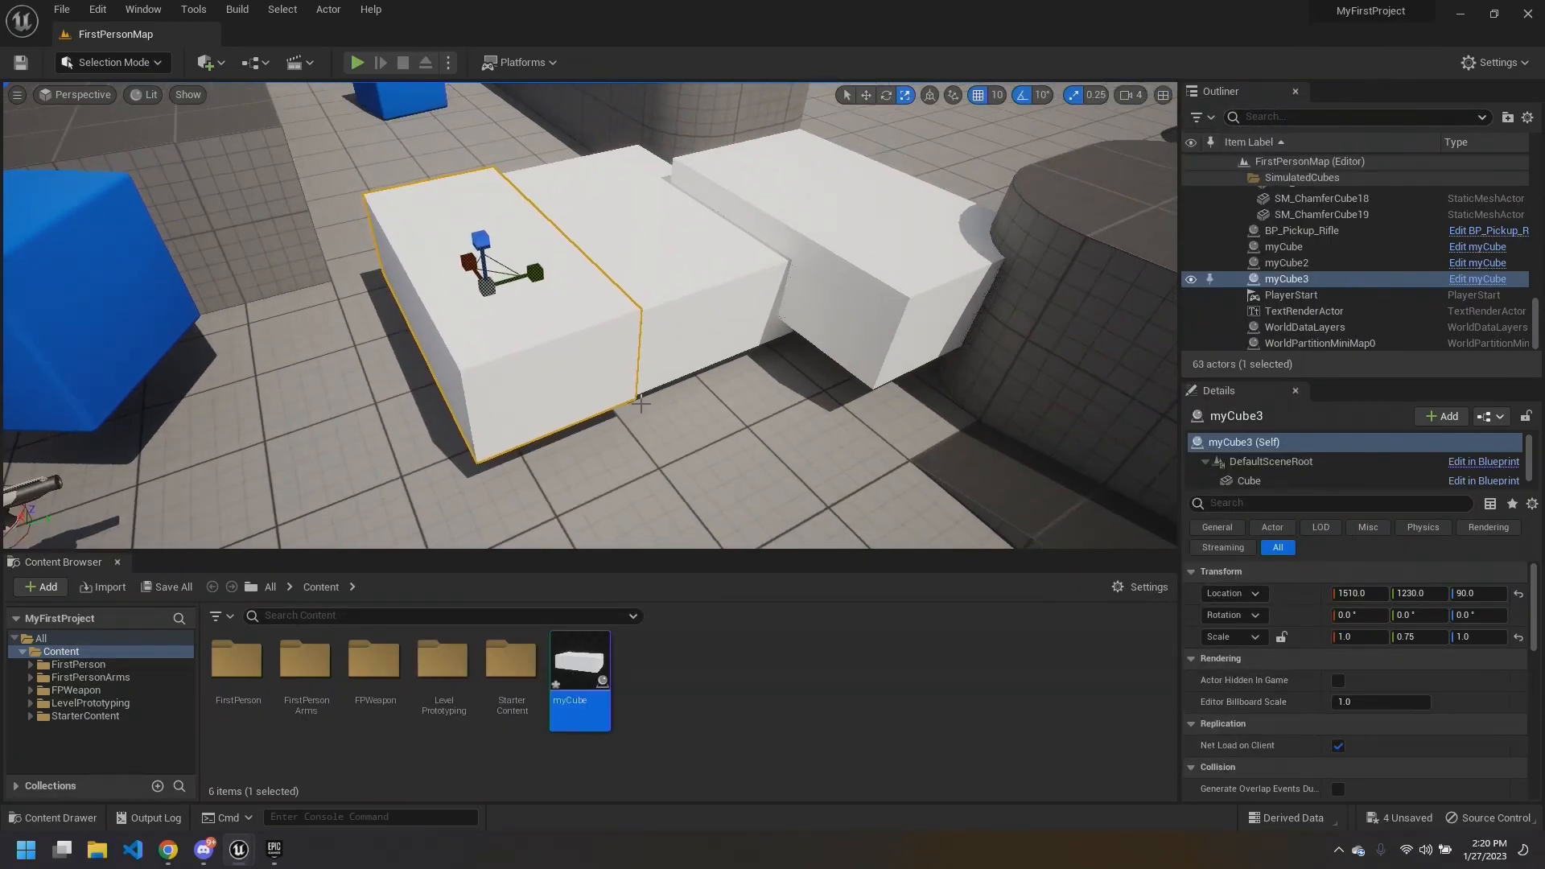
Step: Place another myCube instance on the open floor beside the existing ones, and delete it again
{"action": "key", "text": "Escape"}
{"action": "key", "text": "s"}
{"action": "mouse_move", "coordinate": [654, 394]}
{"action": "right_mouse_down"}
{"action": "mouse_move", "coordinate": [672, 403]}
{"action": "mouse_move", "coordinate": [656, 403]}
{"action": "right_mouse_up"}
{"action": "left_click_drag", "start_coordinate": [580, 668], "coordinate": [718, 381]}
{"action": "right_click_drag", "start_coordinate": [717, 382], "coordinate": [732, 380]}
{"action": "left_click", "coordinate": [866, 95]}
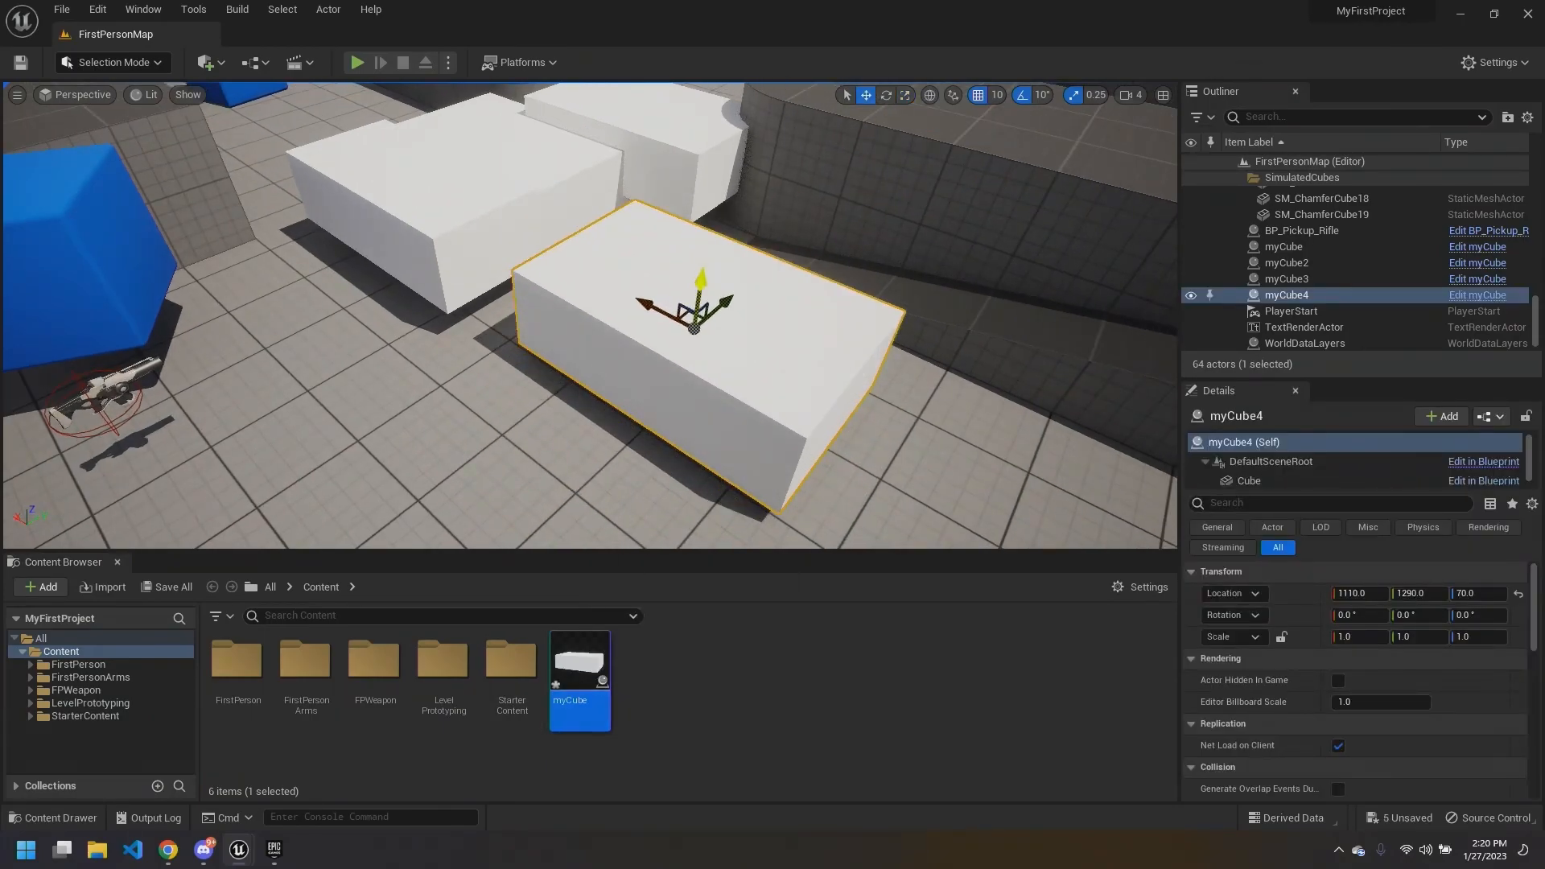
{"action": "key", "text": "Delete"}
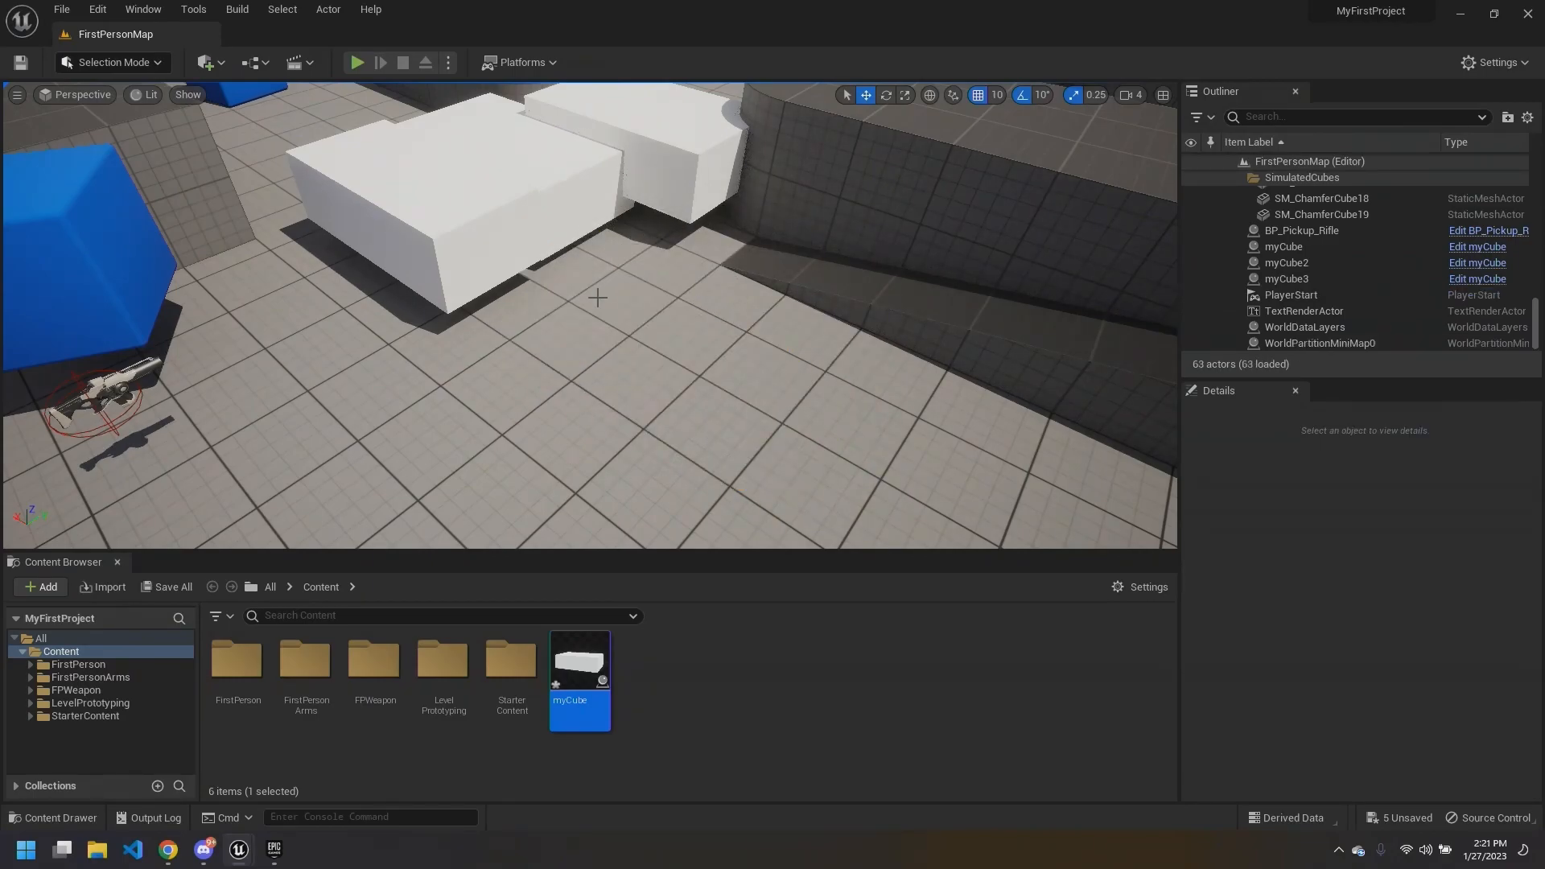
Step: Duplicate the myCube blueprint asset in the Content folder, and name the copy myCube2
{"action": "right_click_drag", "start_coordinate": [590, 307], "coordinate": [590, 282]}
{"action": "left_click", "coordinate": [679, 674]}
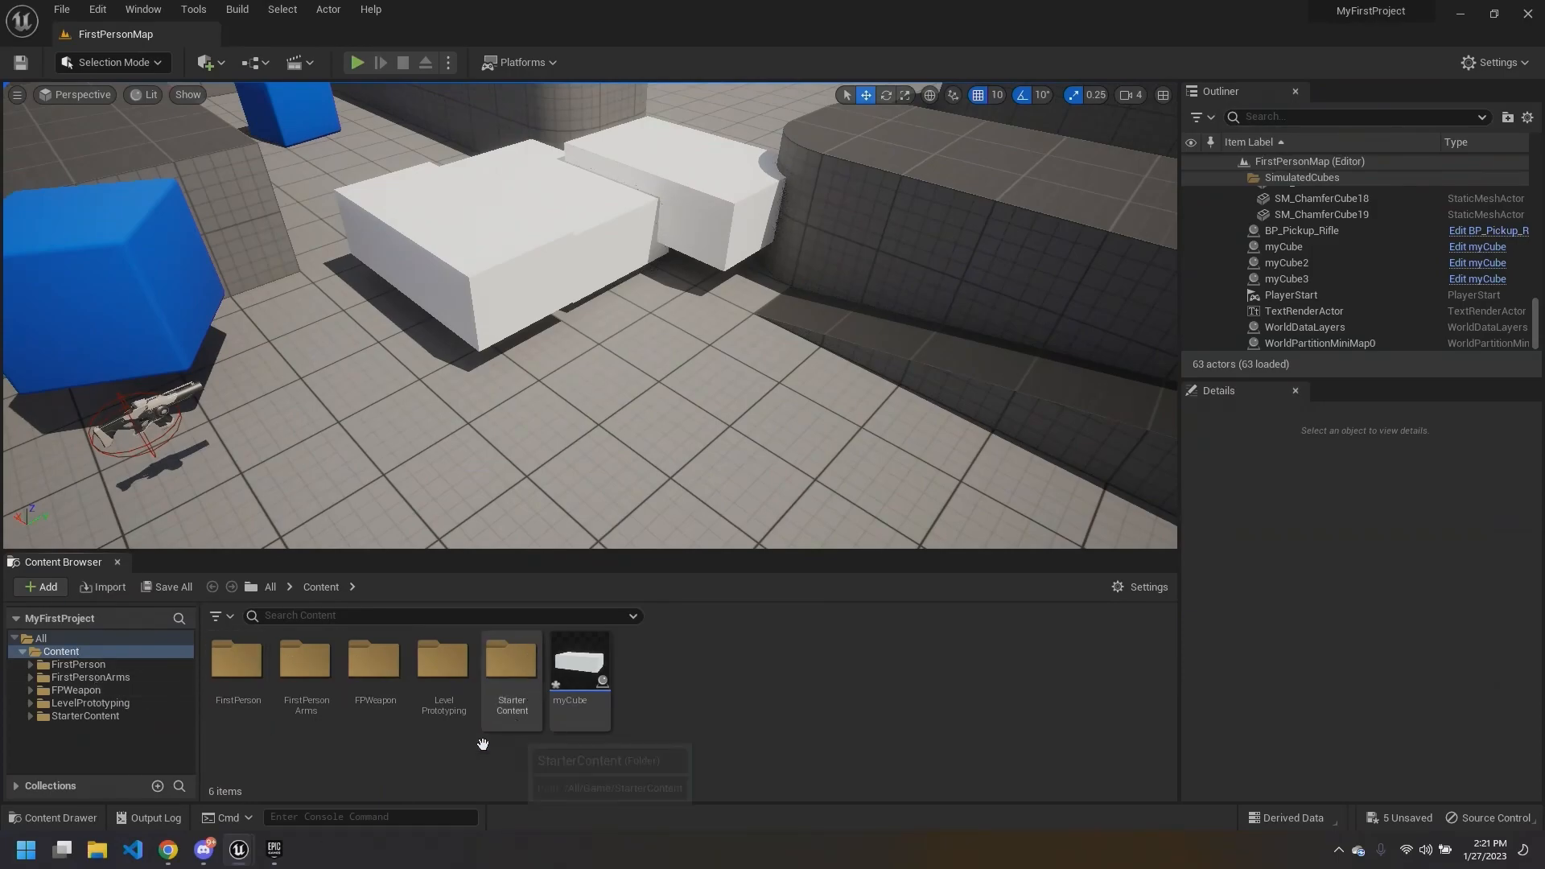
{"action": "left_click", "coordinate": [590, 707]}
{"action": "right_click", "coordinate": [577, 678]}
{"action": "left_click", "coordinate": [648, 731]}
{"action": "left_click", "coordinate": [583, 680]}
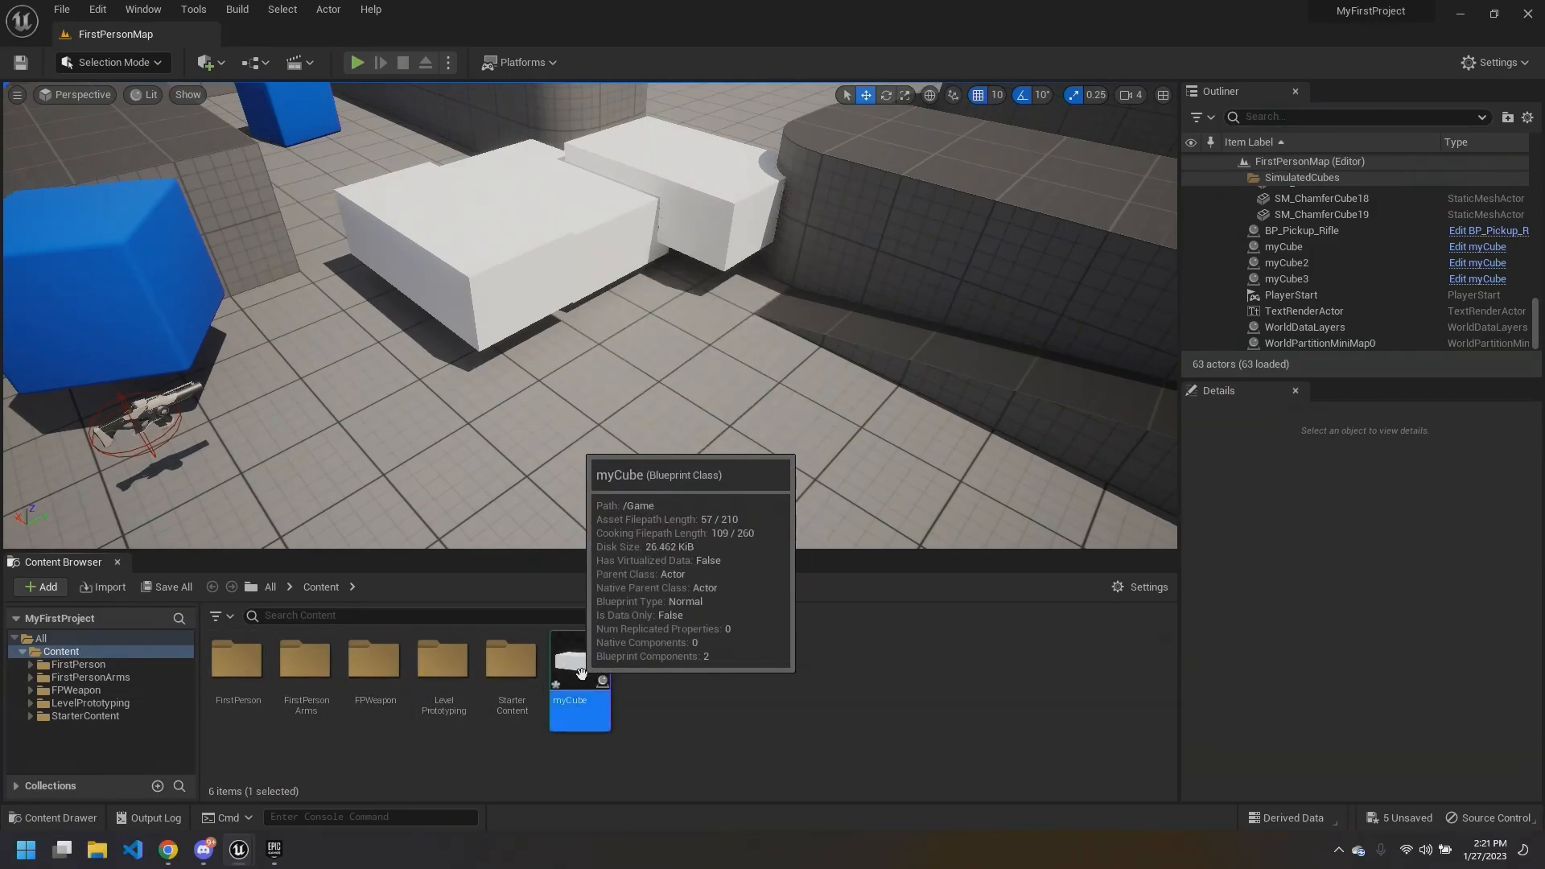
{"action": "right_click", "coordinate": [587, 682]}
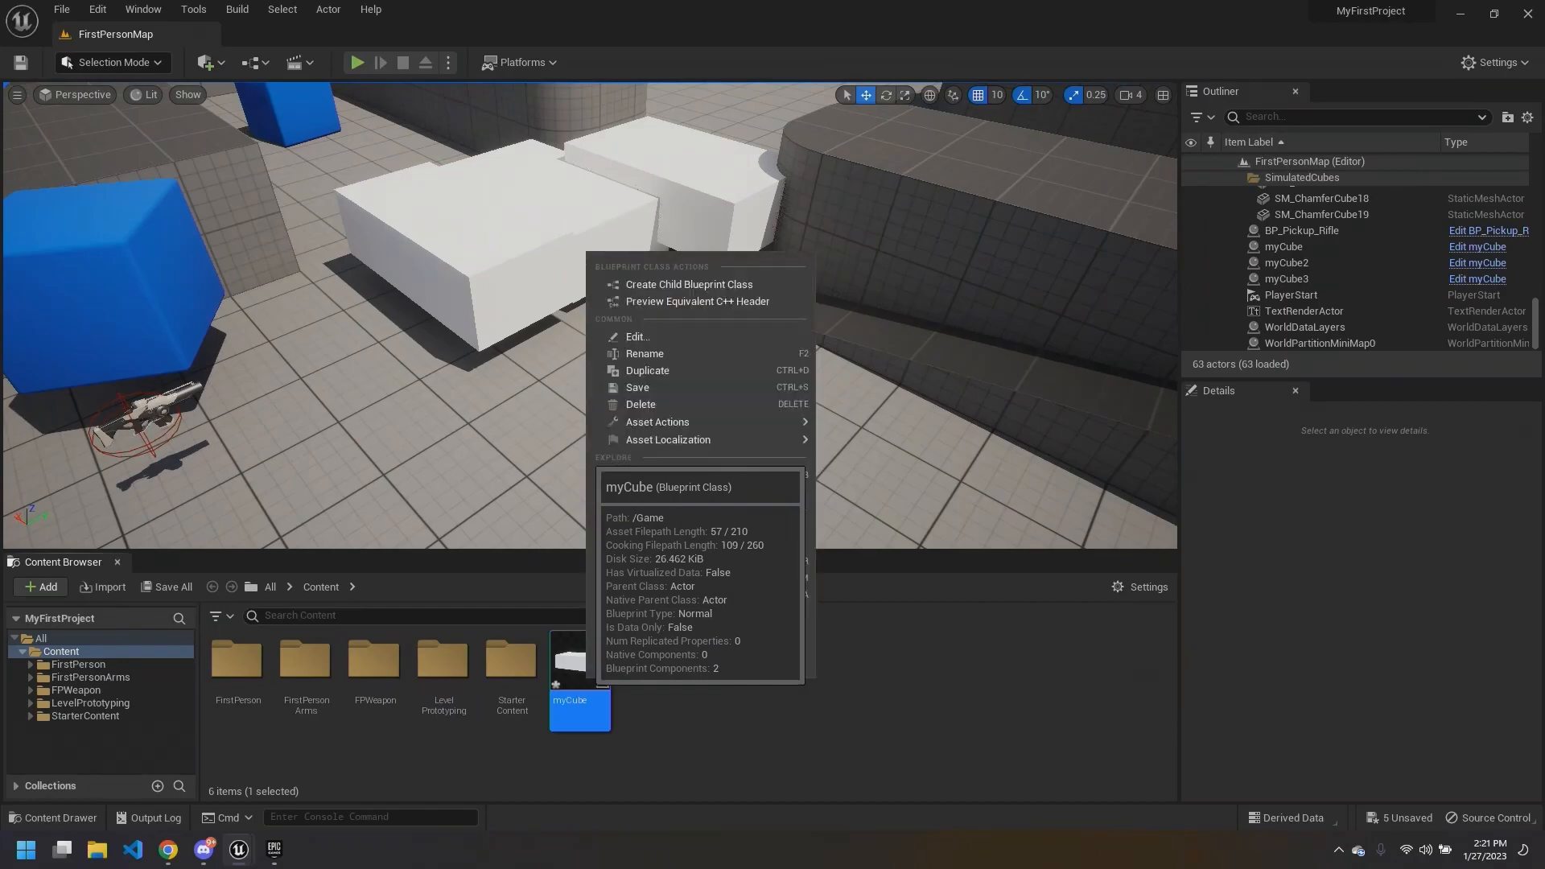
{"action": "left_click", "coordinate": [696, 372]}
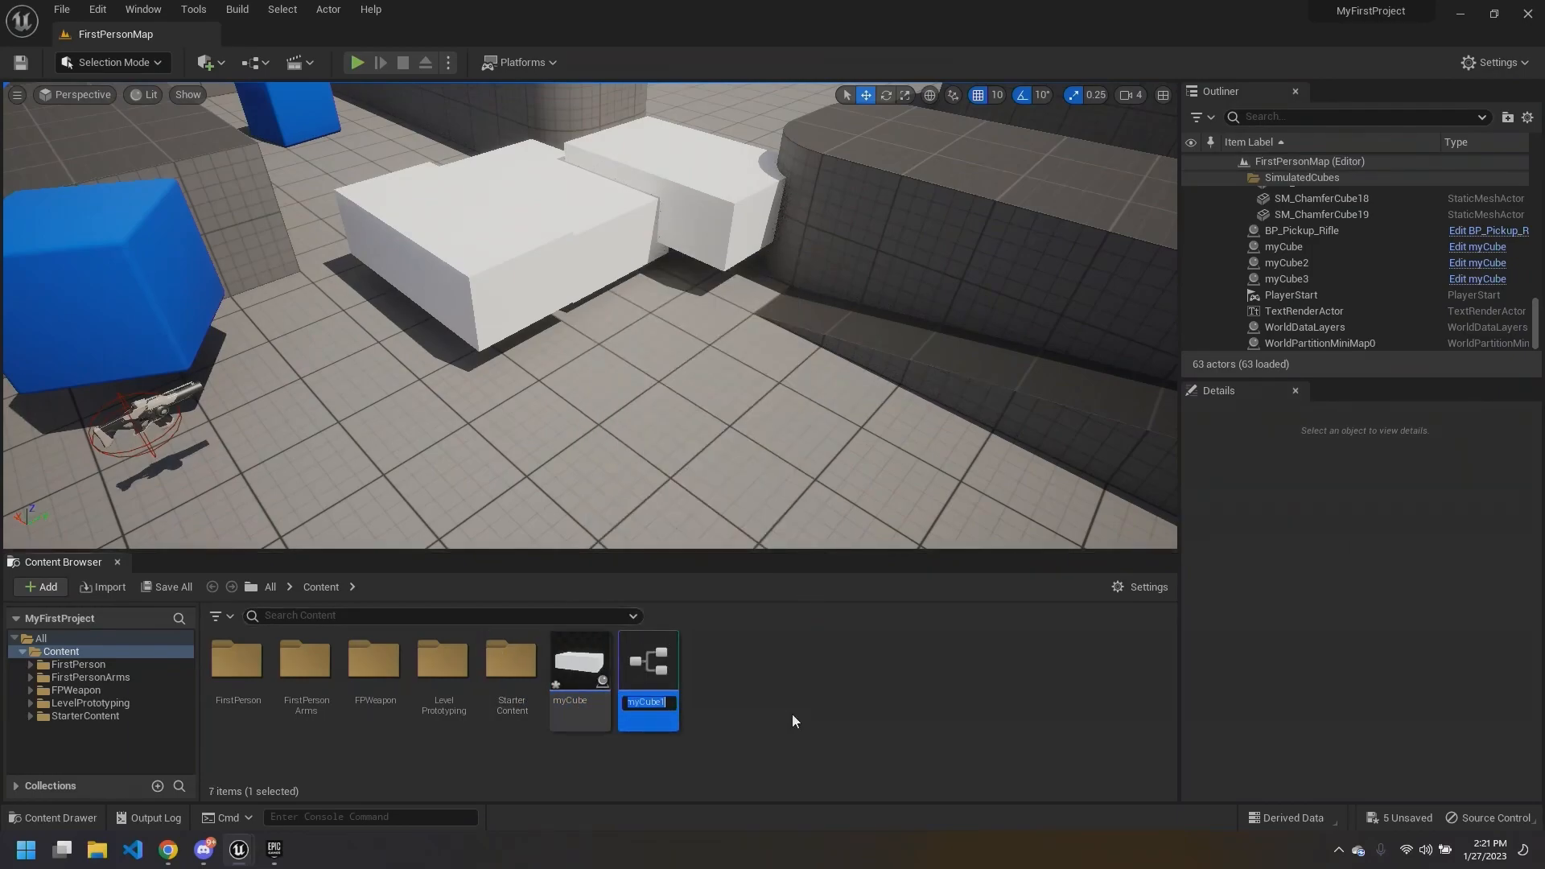
{"action": "key", "text": "End"}
{"action": "key", "text": "Return"}
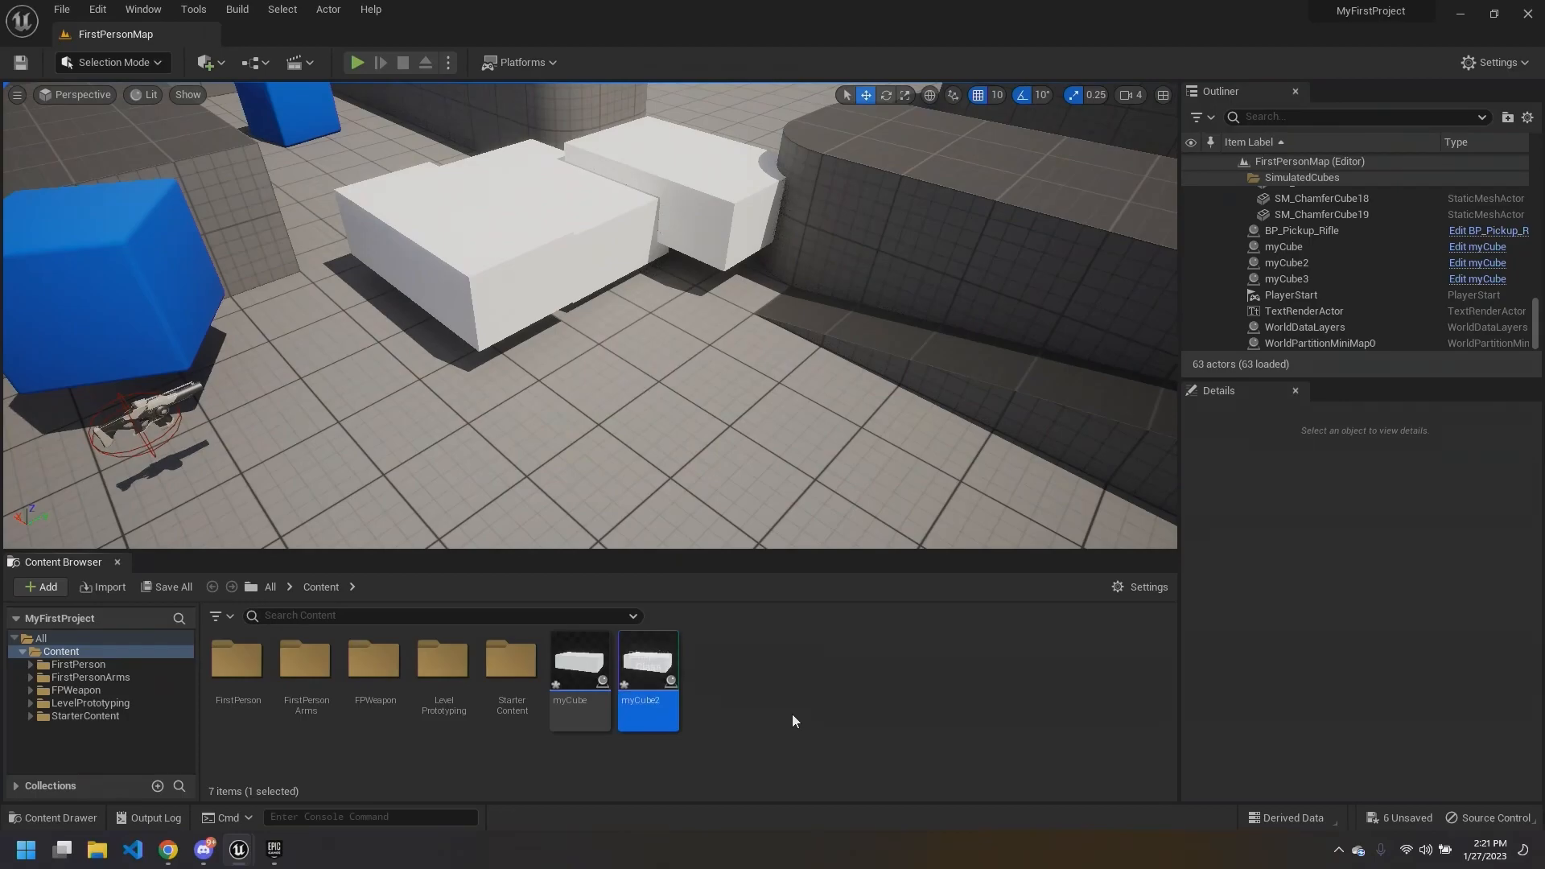
Step: Open the myCube2 blueprint, inspect its Cube component in the 3D preview, and return to the level
{"action": "double_click", "coordinate": [665, 662]}
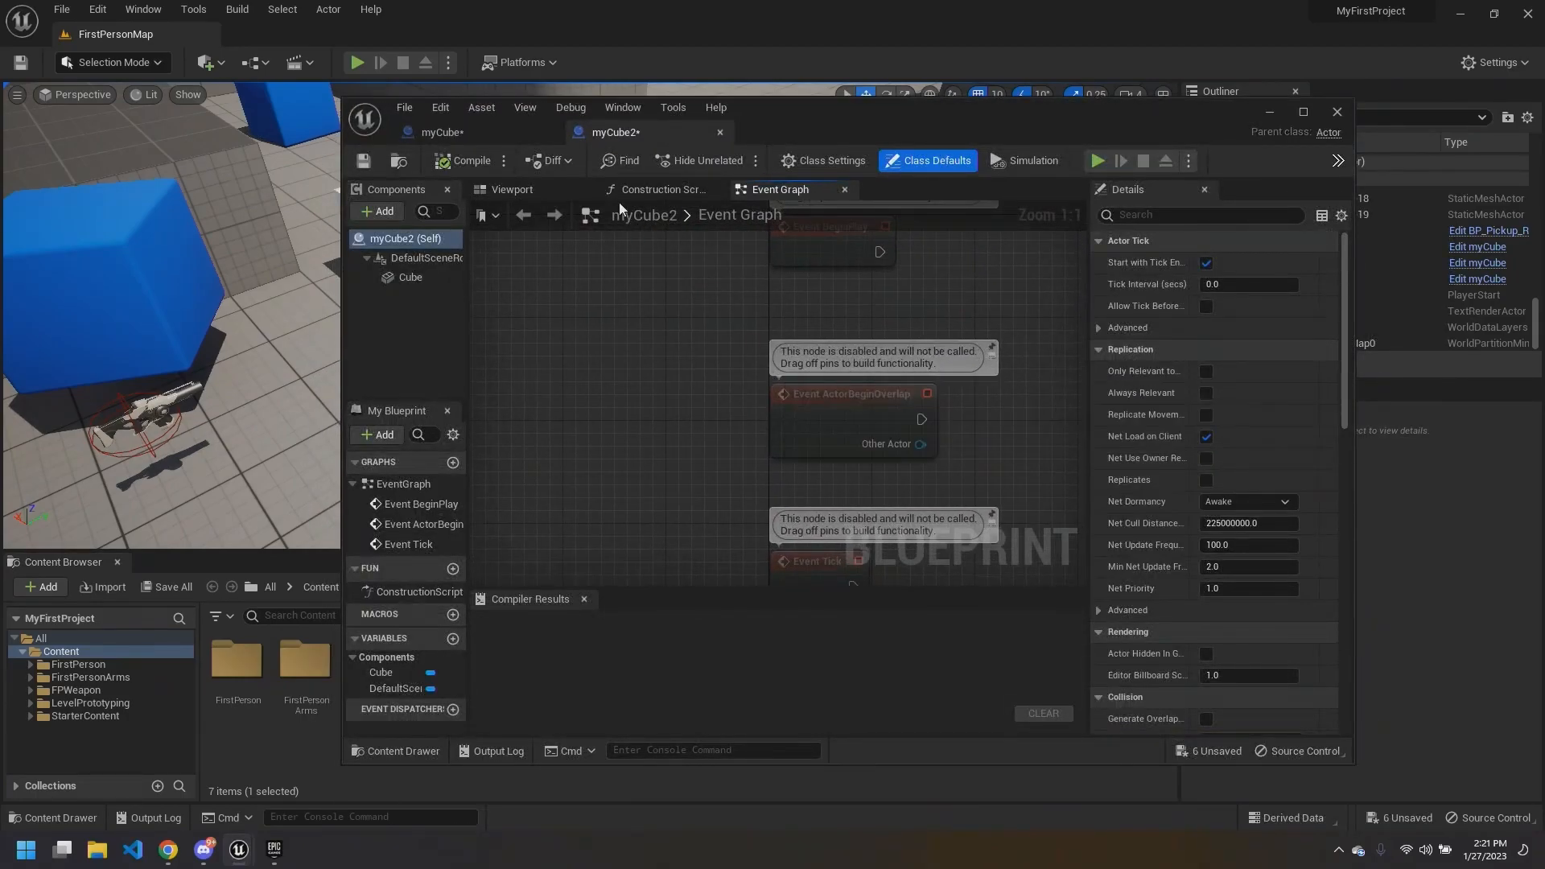
{"action": "left_click", "coordinate": [489, 190]}
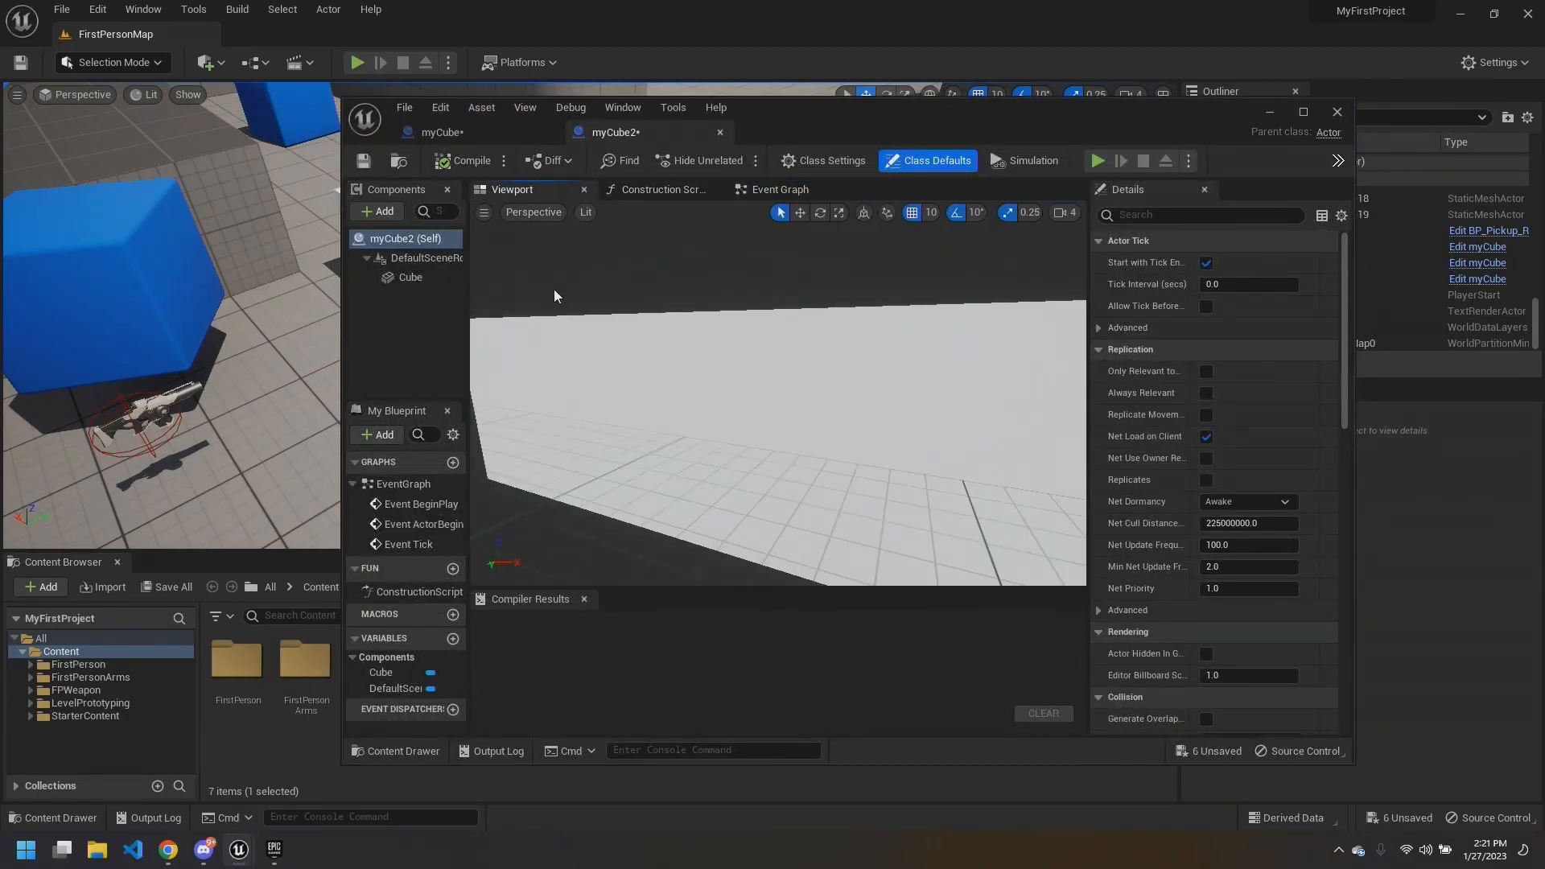
{"action": "left_click", "coordinate": [422, 278]}
{"action": "scroll", "coordinate": [1205, 581], "scroll_direction": "down", "scroll_amount": 2}
{"action": "left_click_drag", "start_coordinate": [1148, 120], "coordinate": [1191, 175]}
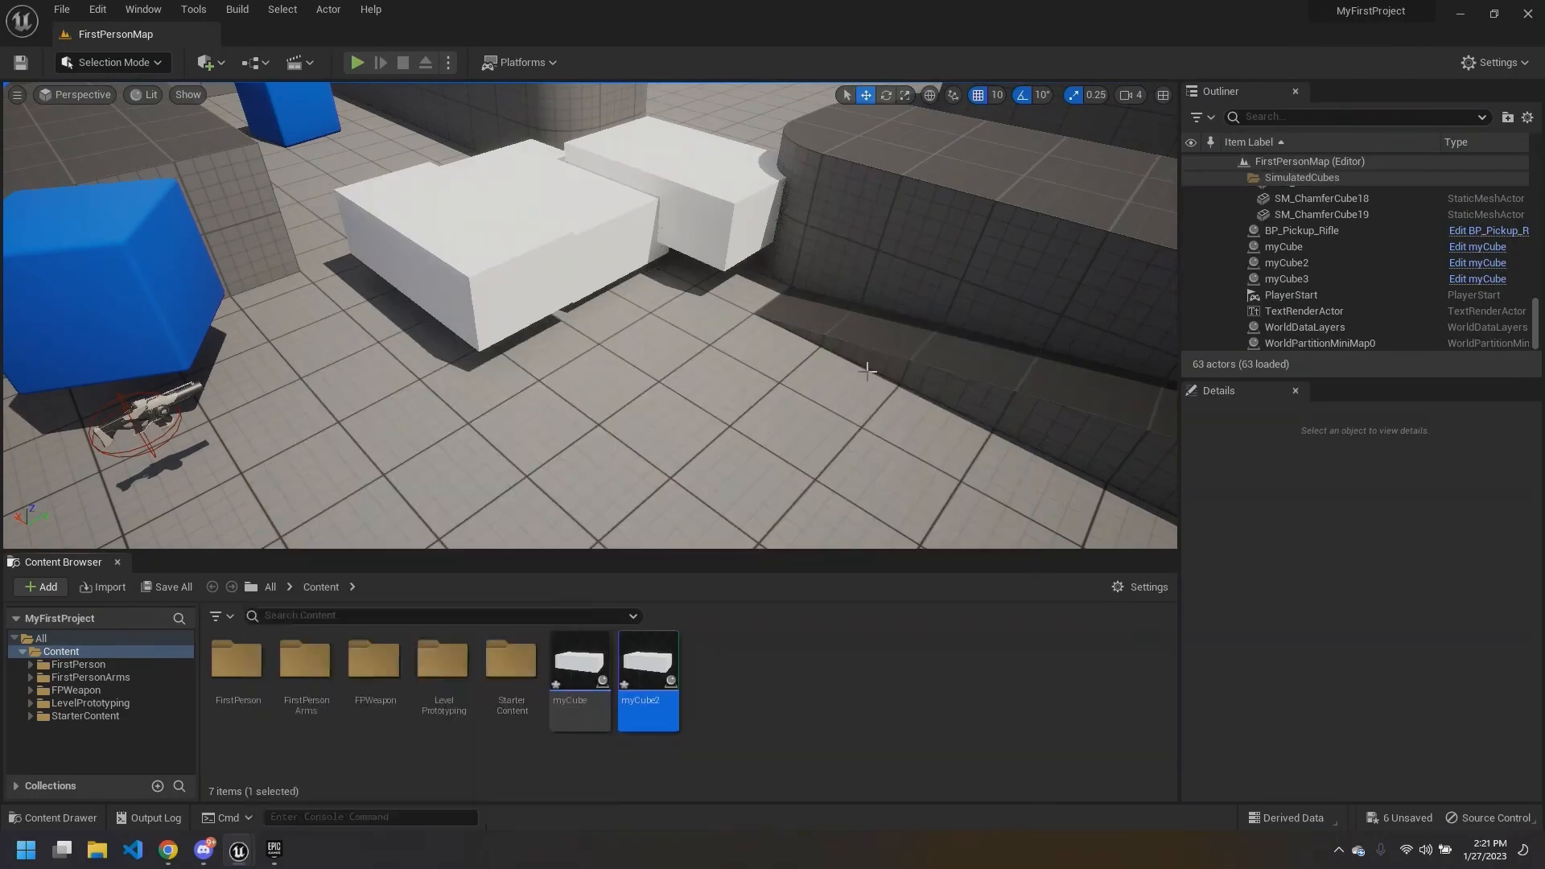
{"action": "left_click", "coordinate": [1200, 173]}
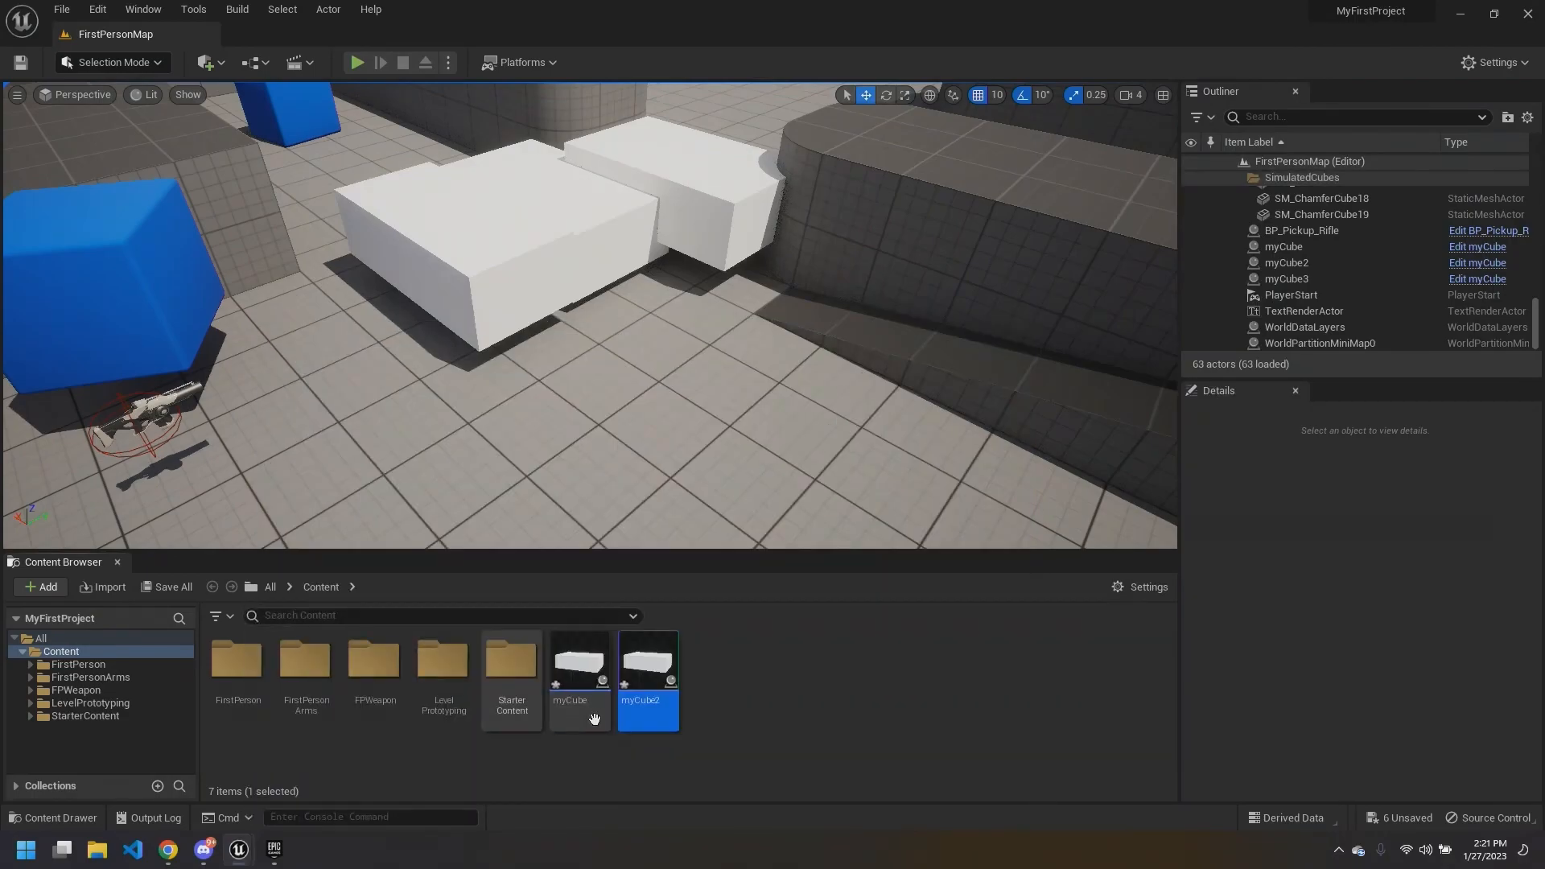
Step: Create a new material in the Content folder beside the cube blueprints, and name it Red
{"action": "right_click", "coordinate": [738, 670]}
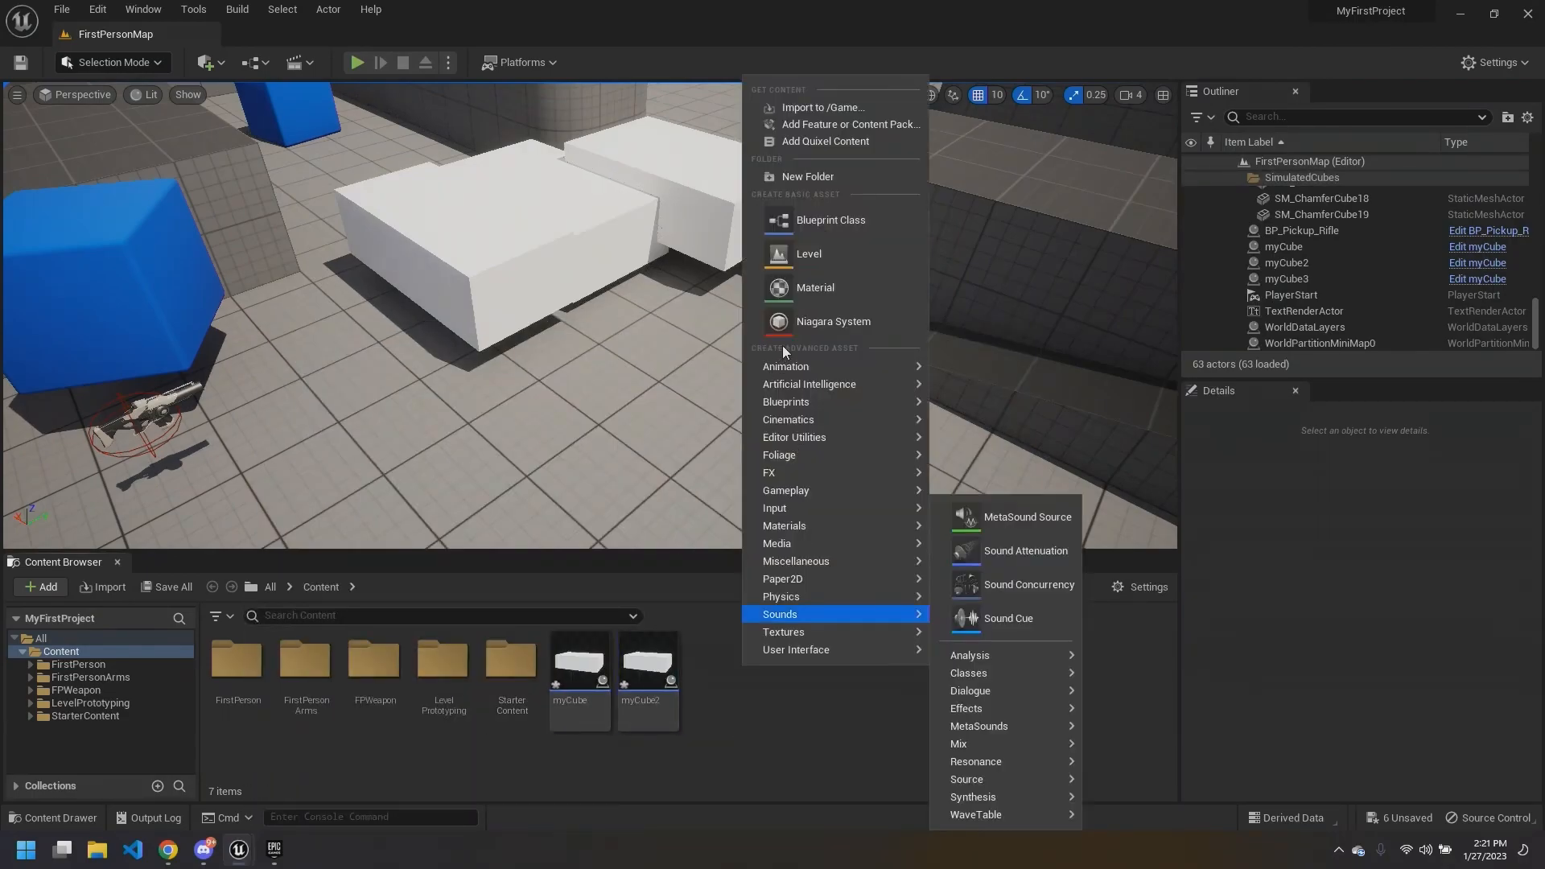
{"action": "left_click", "coordinate": [848, 289]}
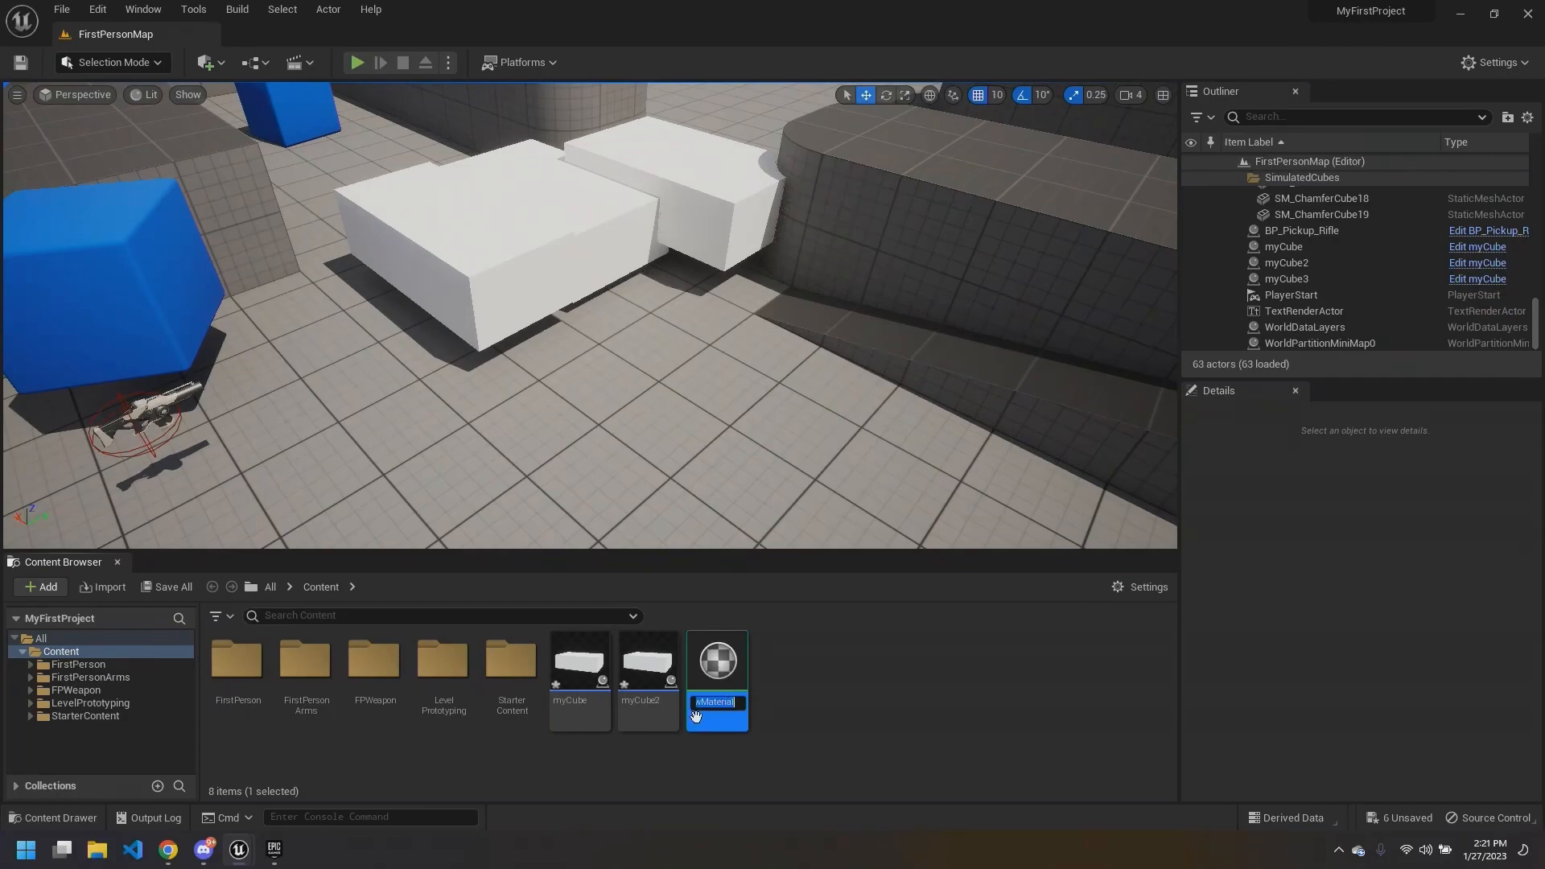
{"action": "right_click", "coordinate": [824, 644]}
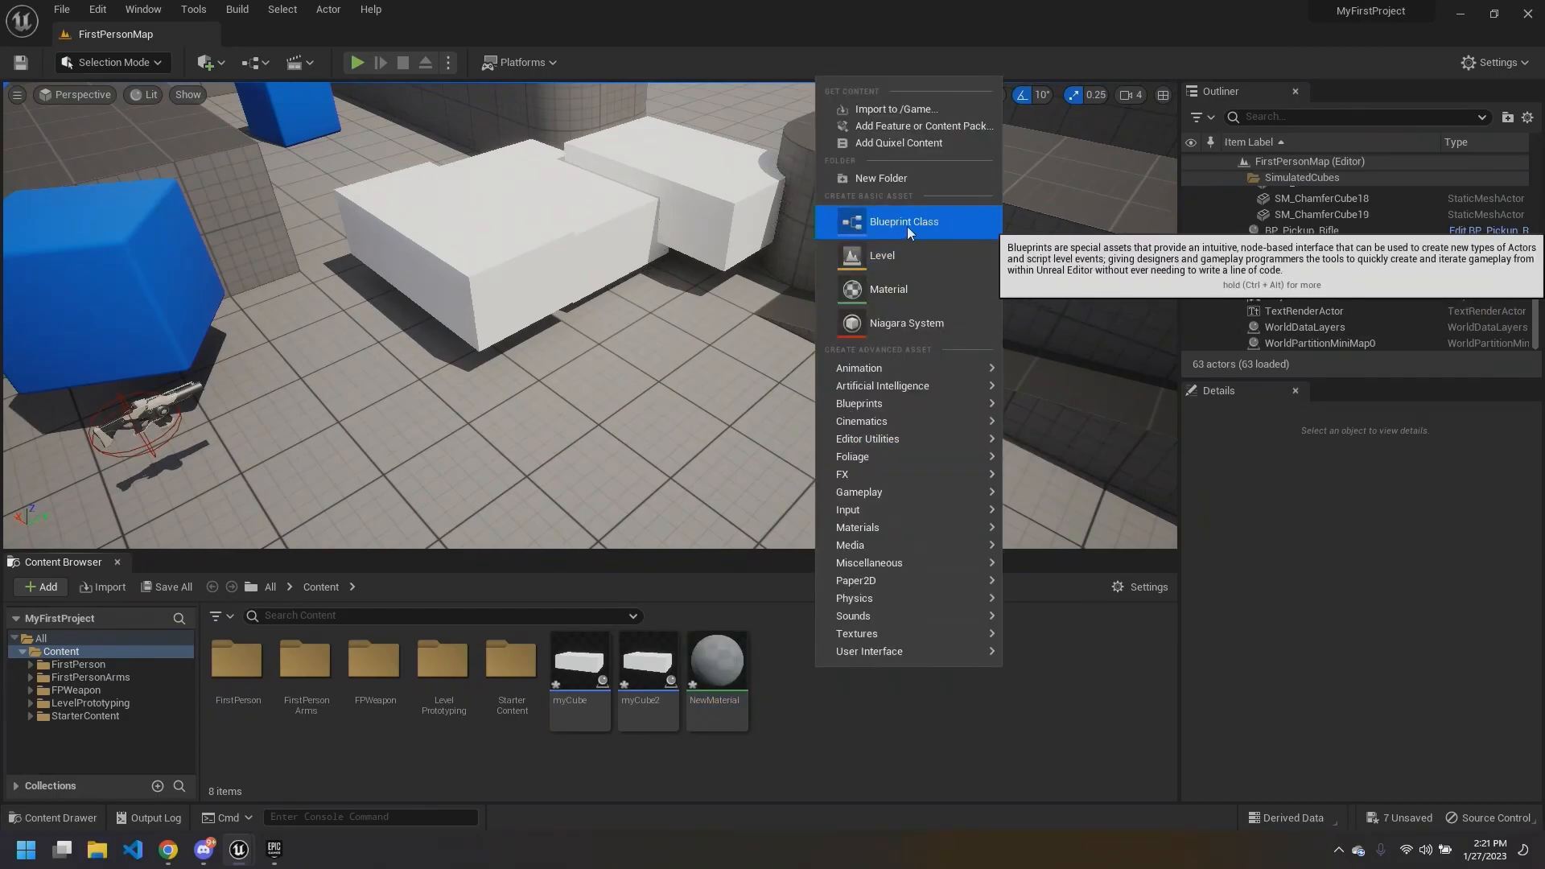
{"action": "mouse_move", "coordinate": [822, 653]}
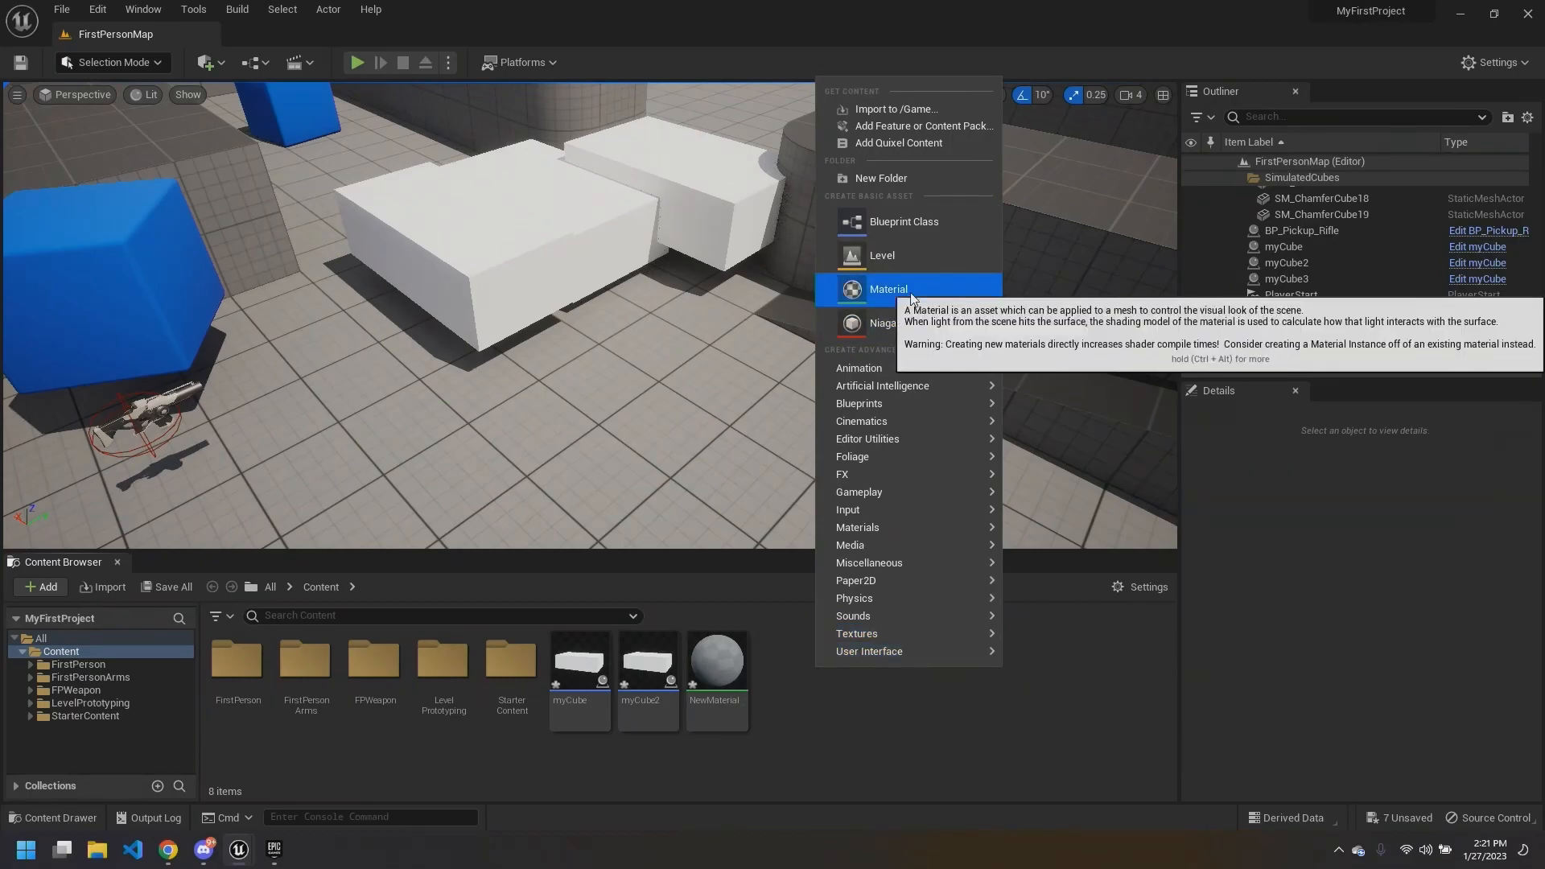
{"action": "left_click", "coordinate": [780, 675]}
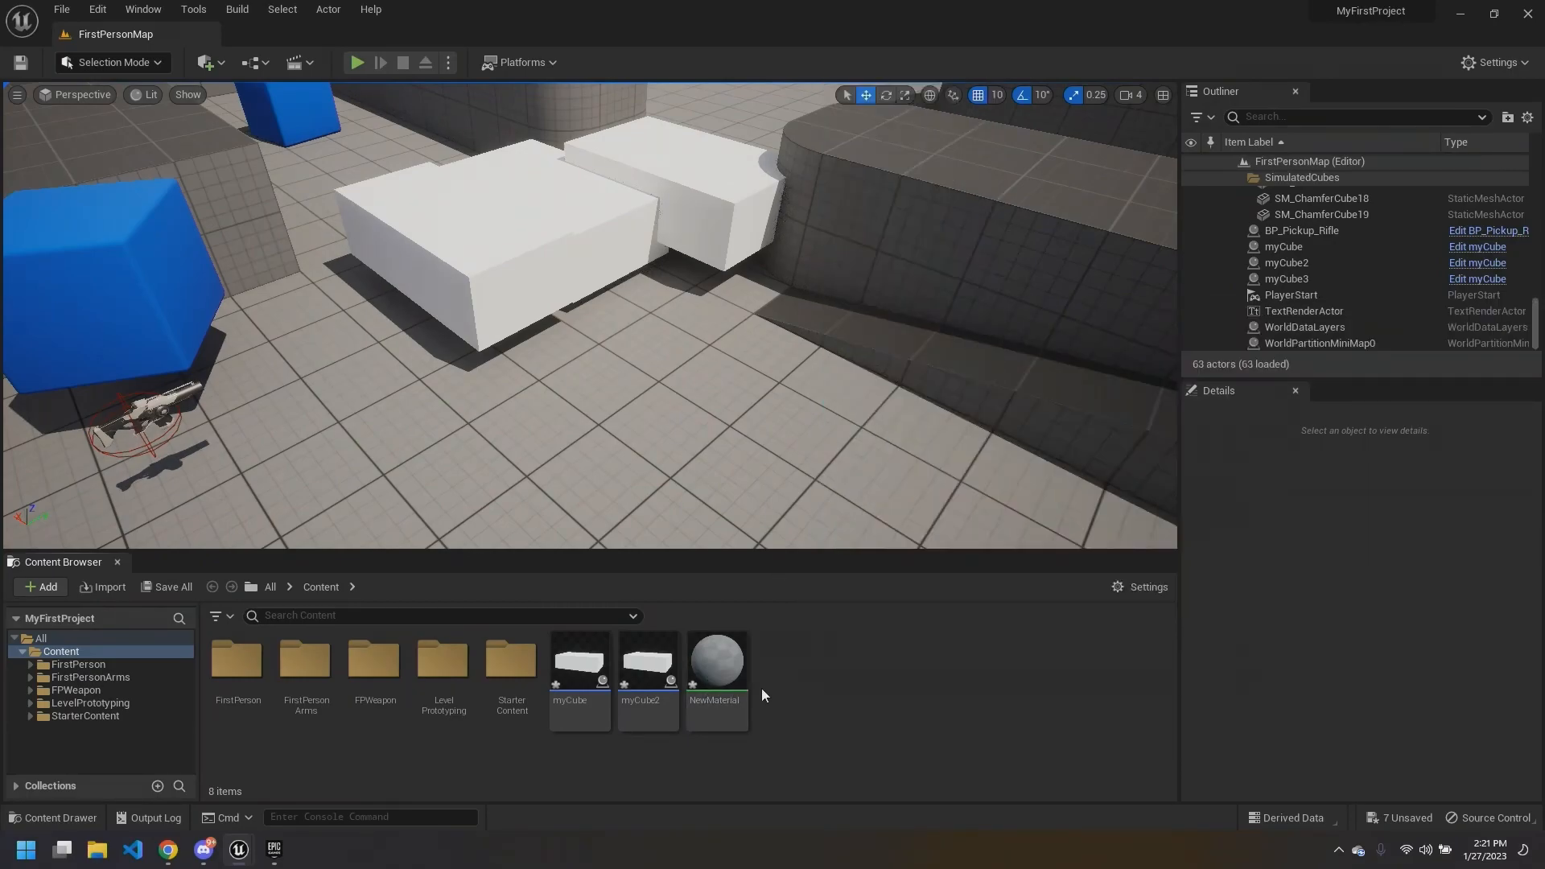
{"action": "left_click", "coordinate": [714, 702]}
{"action": "right_click", "coordinate": [711, 704]}
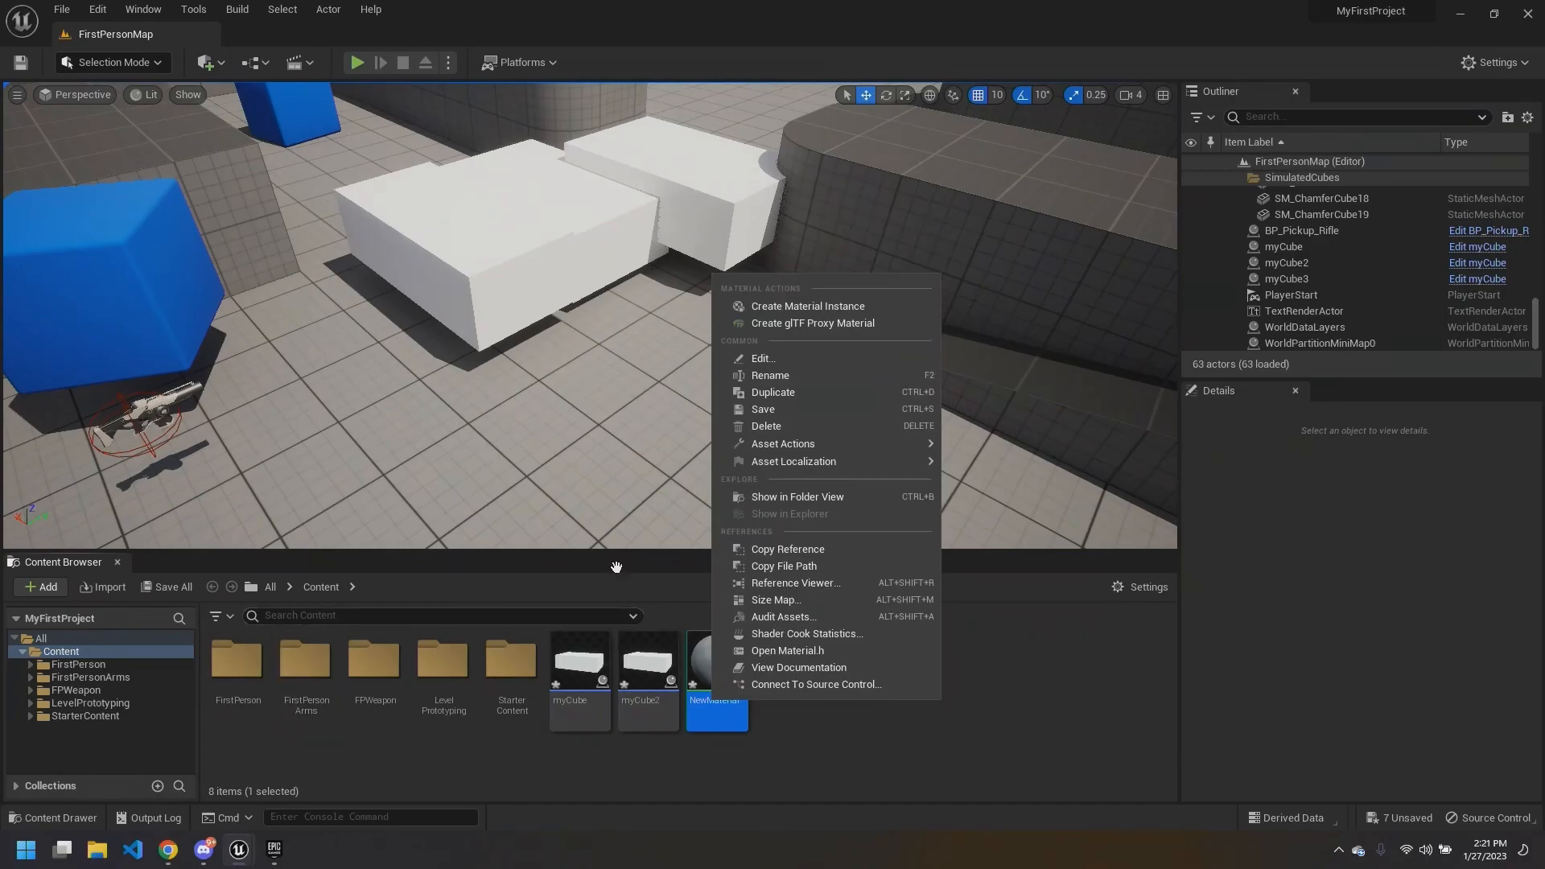
{"action": "left_click", "coordinate": [798, 379]}
{"action": "key", "text": "BackSpace"}
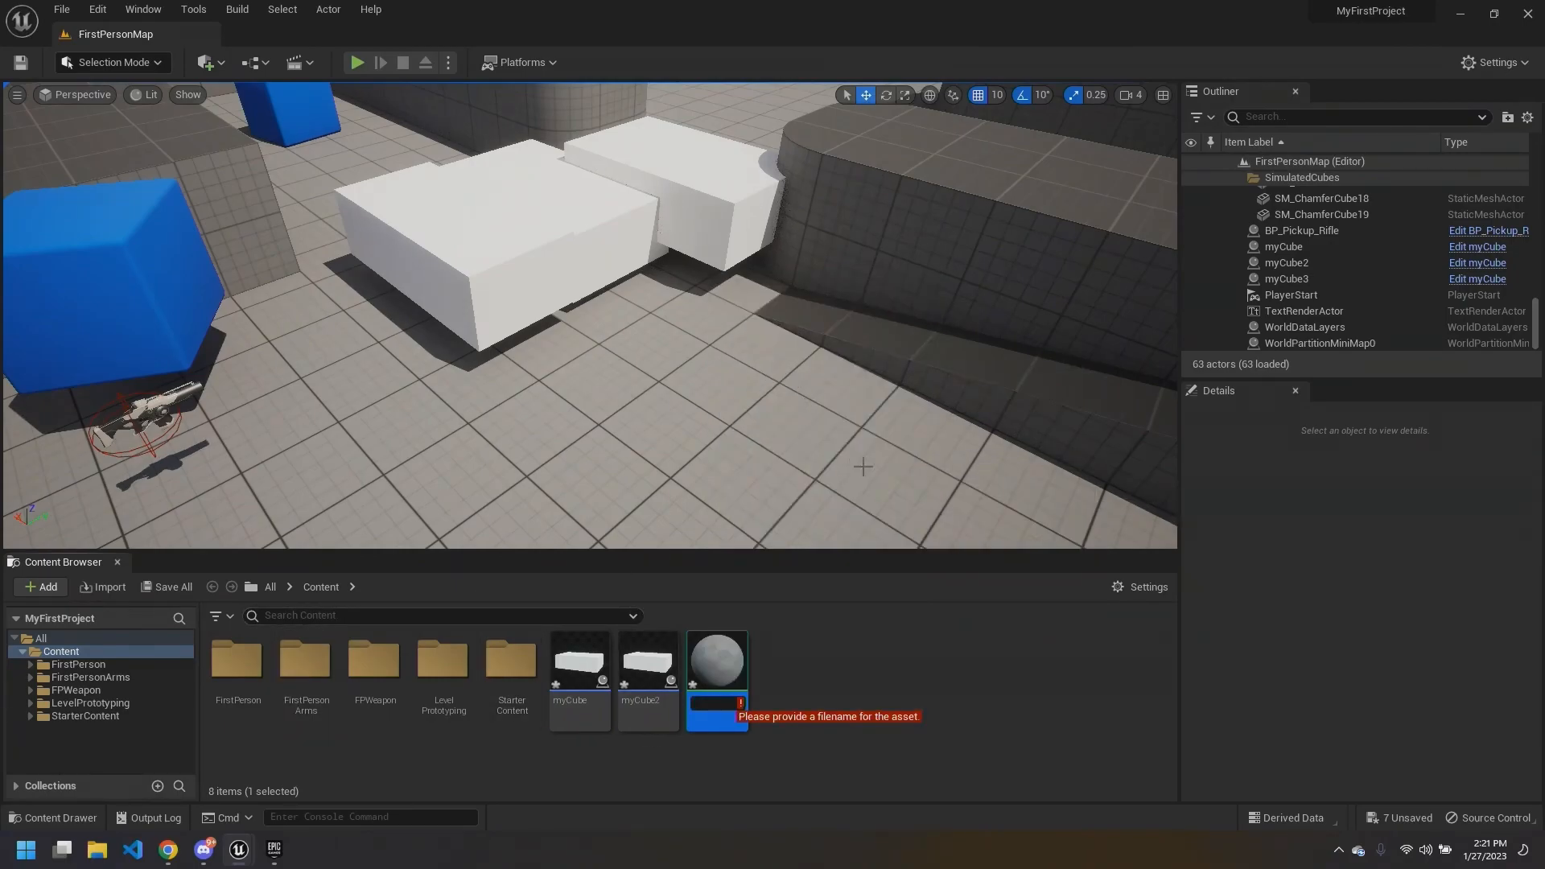
{"action": "type", "text": "Red"}
{"action": "key", "text": "Return"}
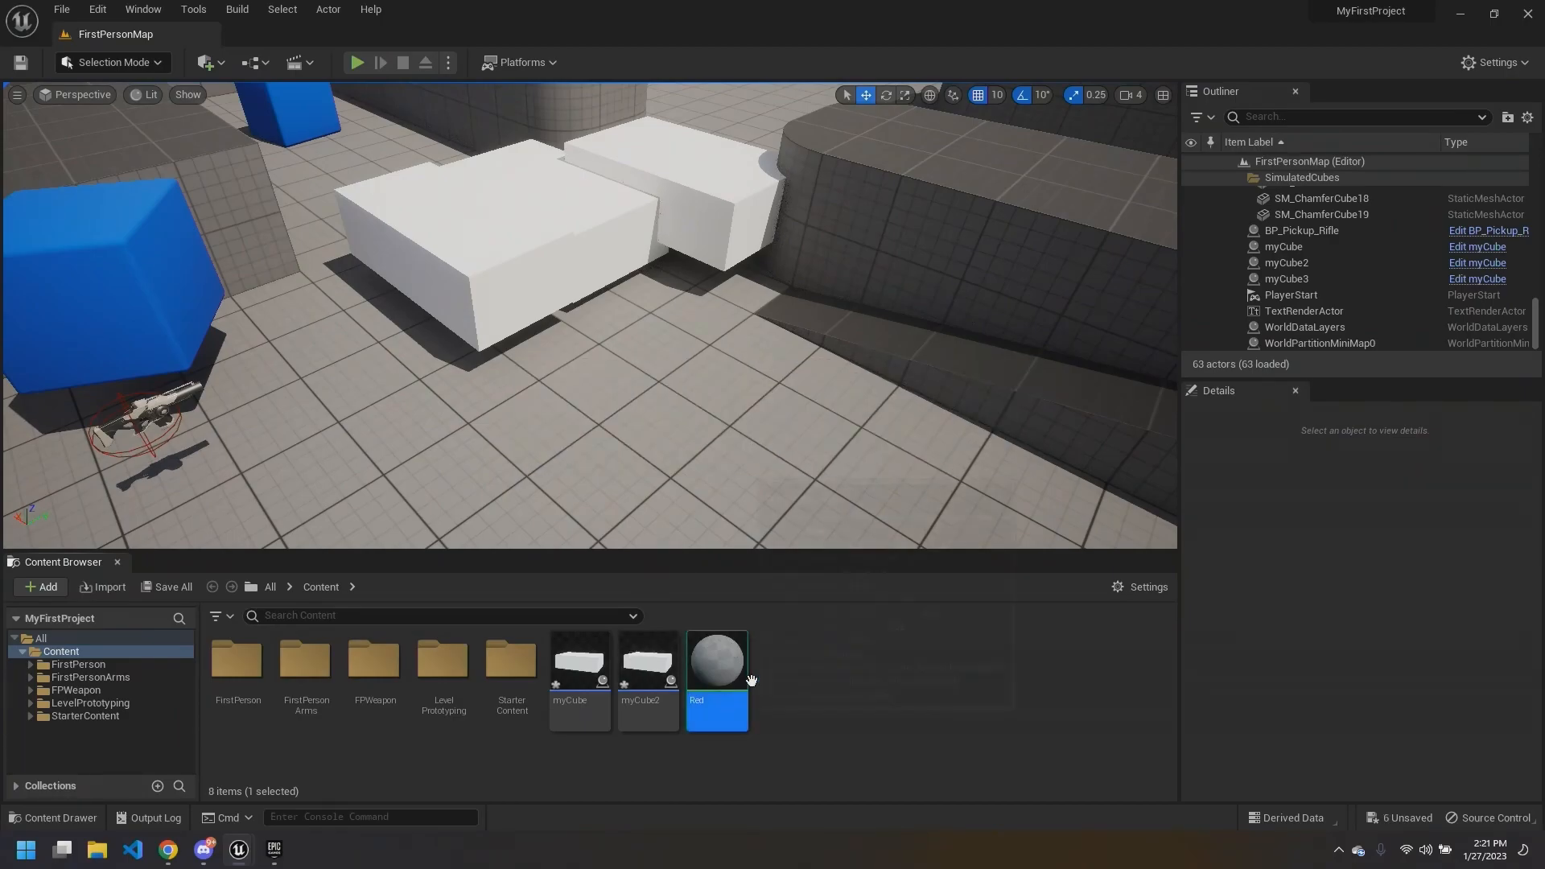
Step: Open the Red material for editing and bring its main node's inputs into clear view with empty graph space beside it
{"action": "double_click", "coordinate": [718, 683]}
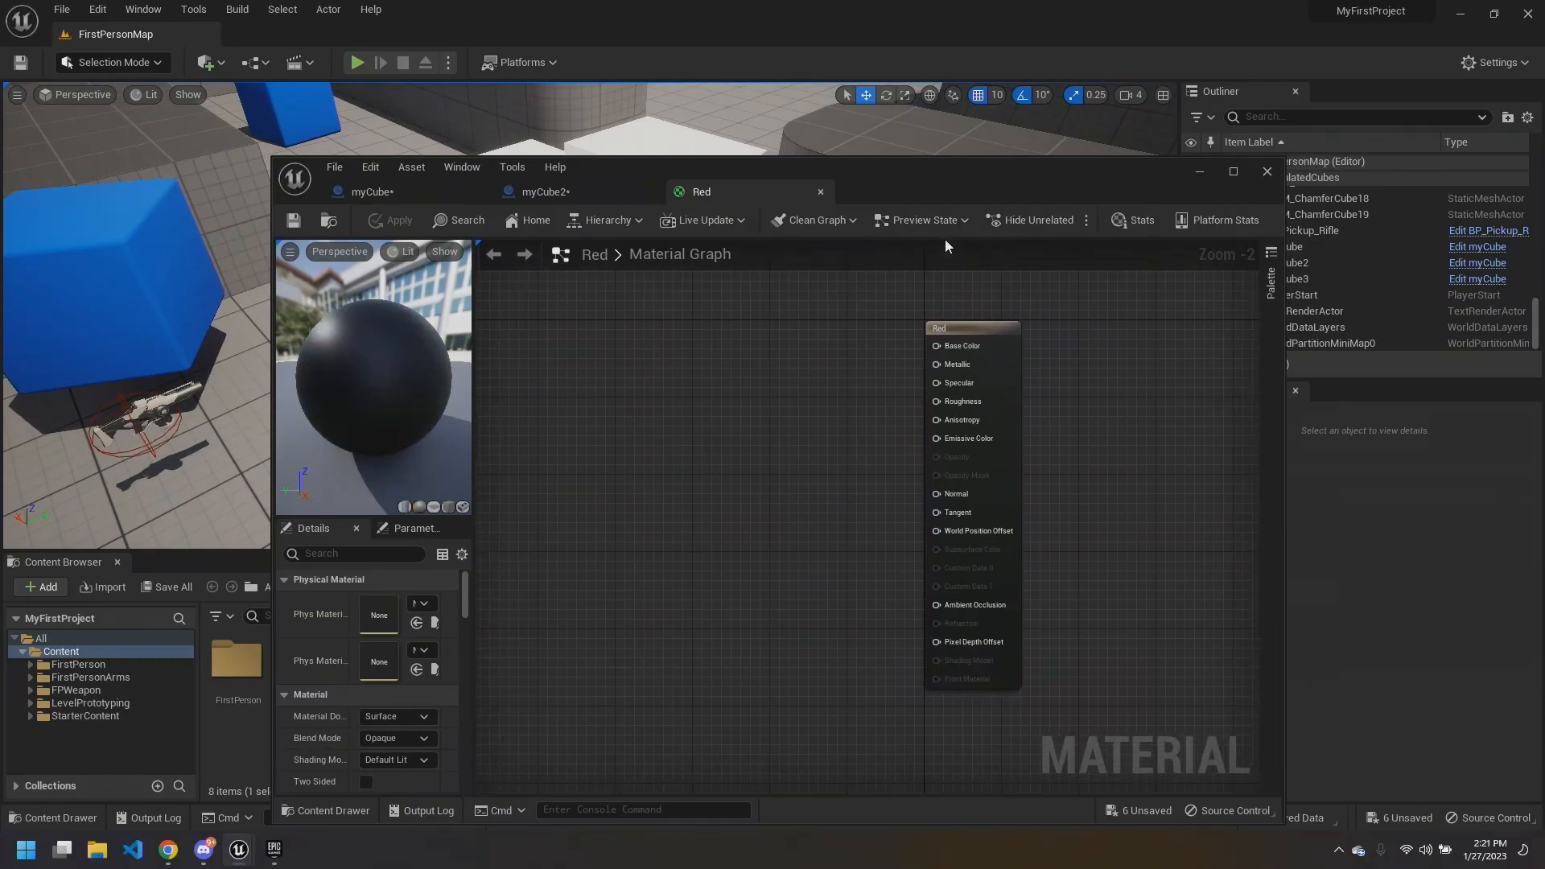
{"action": "left_click_drag", "start_coordinate": [934, 174], "coordinate": [952, 112]}
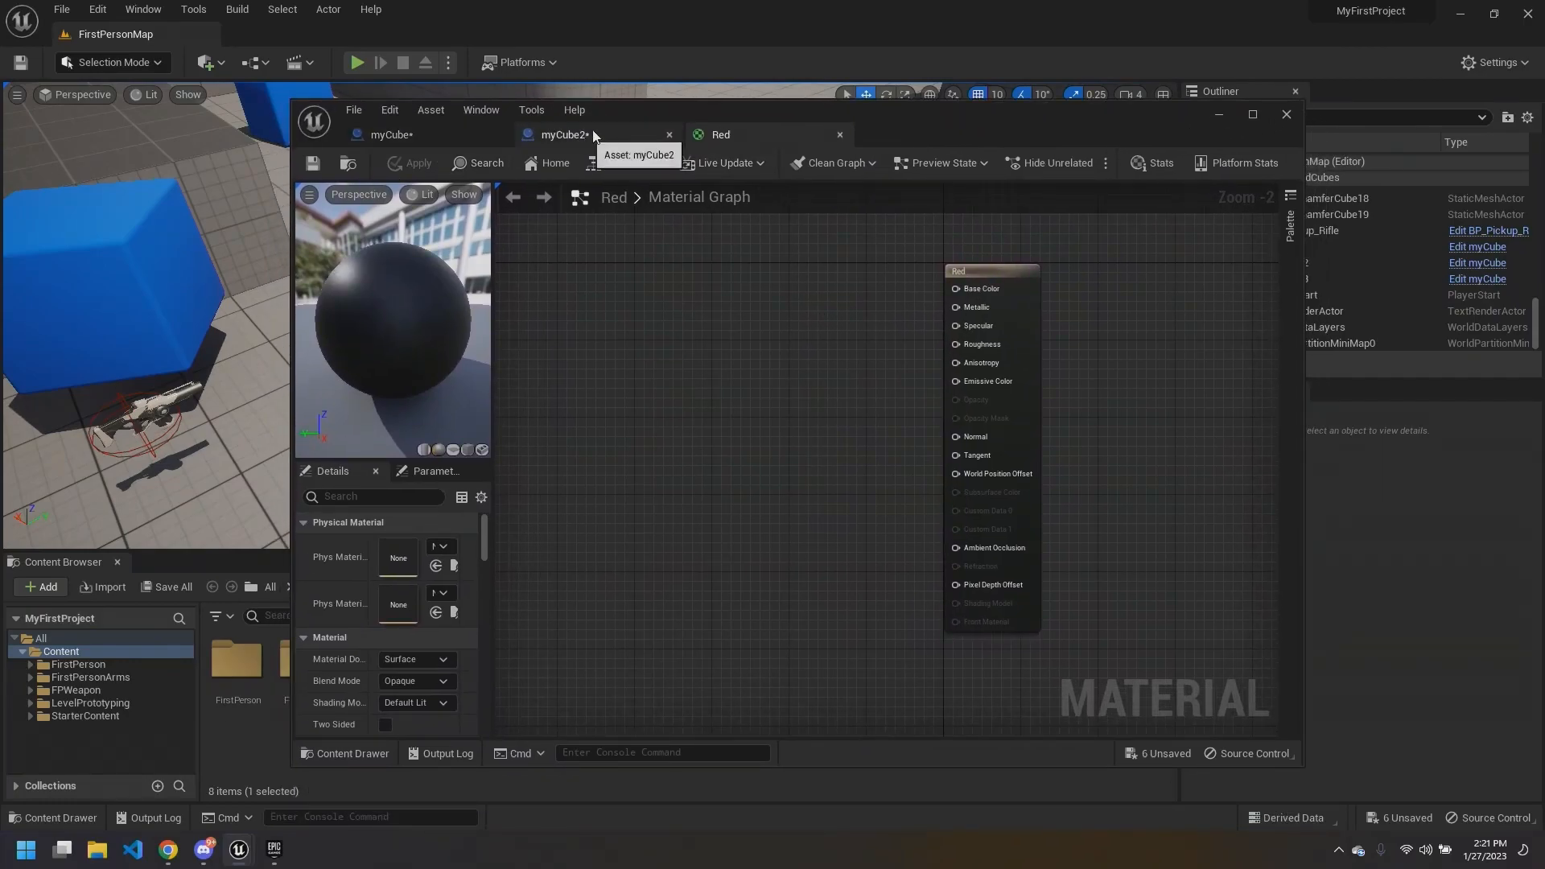
{"action": "left_click_drag", "start_coordinate": [685, 115], "coordinate": [681, 120]}
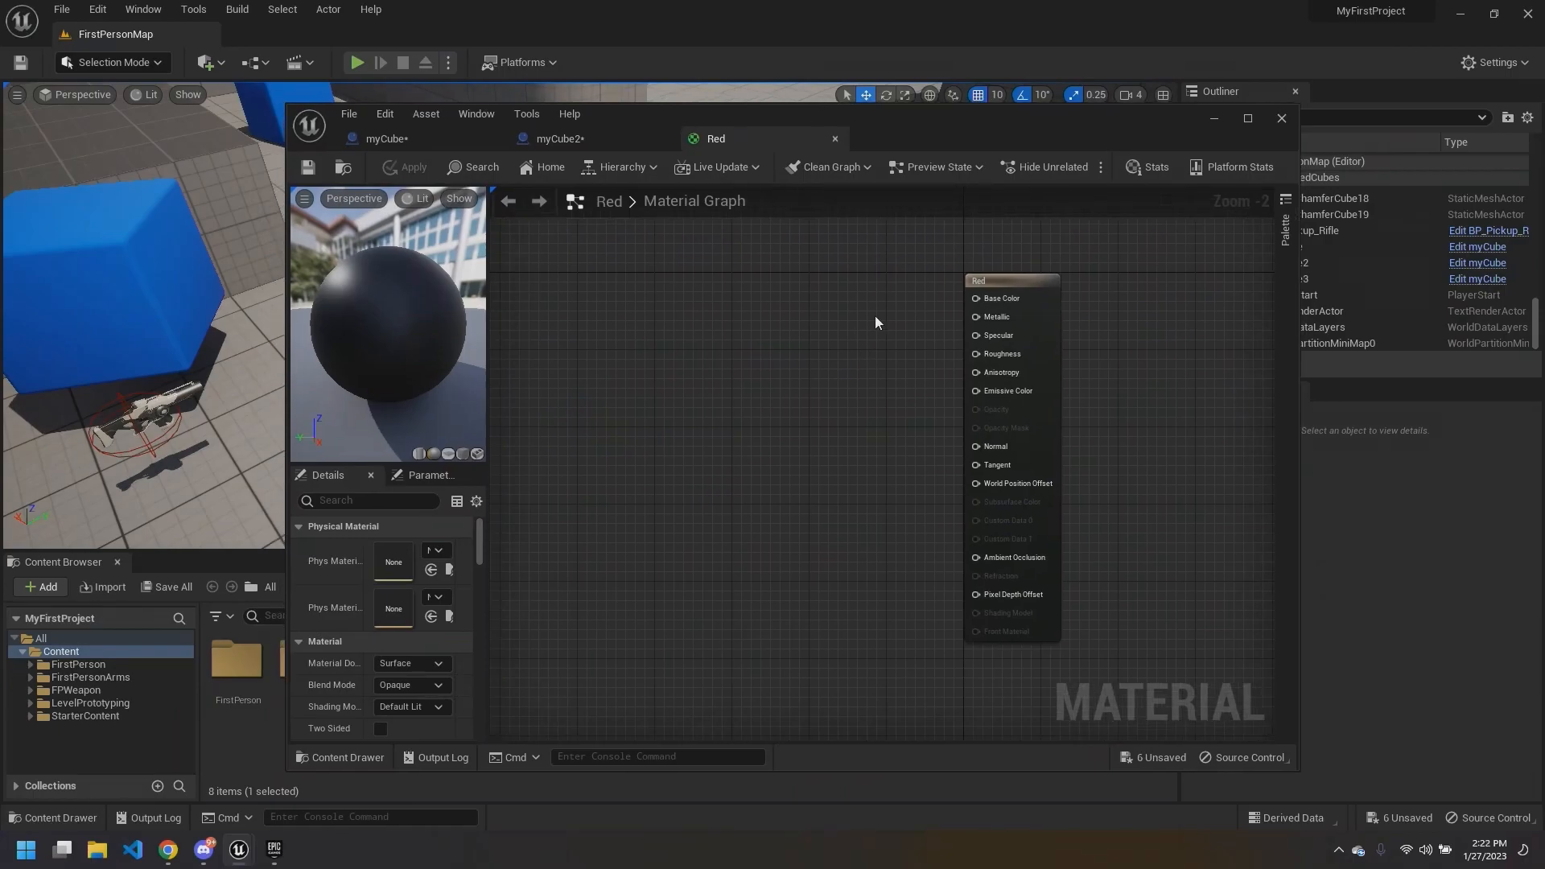
{"action": "scroll", "coordinate": [875, 306], "scroll_direction": "up", "scroll_amount": 1}
{"action": "left_click", "coordinate": [934, 279]}
{"action": "right_click_drag", "start_coordinate": [1222, 465], "coordinate": [1260, 424]}
{"action": "right_click_drag", "start_coordinate": [817, 366], "coordinate": [864, 387]}
{"action": "left_click", "coordinate": [838, 383]}
{"action": "right_click_drag", "start_coordinate": [716, 323], "coordinate": [734, 326]}
{"action": "right_click_drag", "start_coordinate": [843, 338], "coordinate": [756, 346]}
{"action": "scroll", "coordinate": [815, 330], "scroll_direction": "up", "scroll_amount": 1}
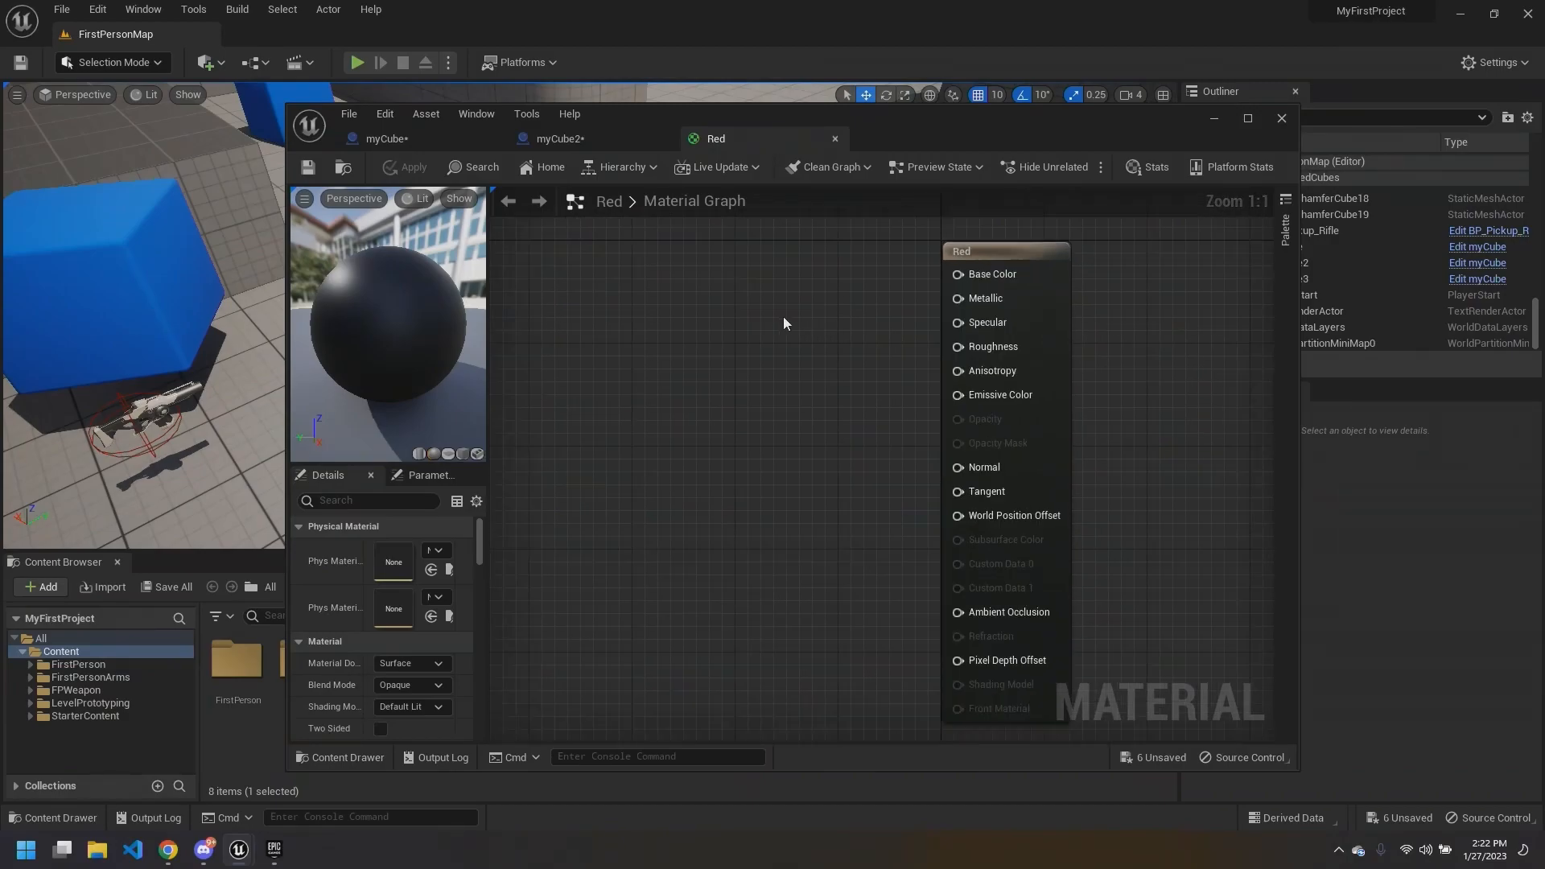
{"action": "right_click_drag", "start_coordinate": [699, 291], "coordinate": [736, 298]}
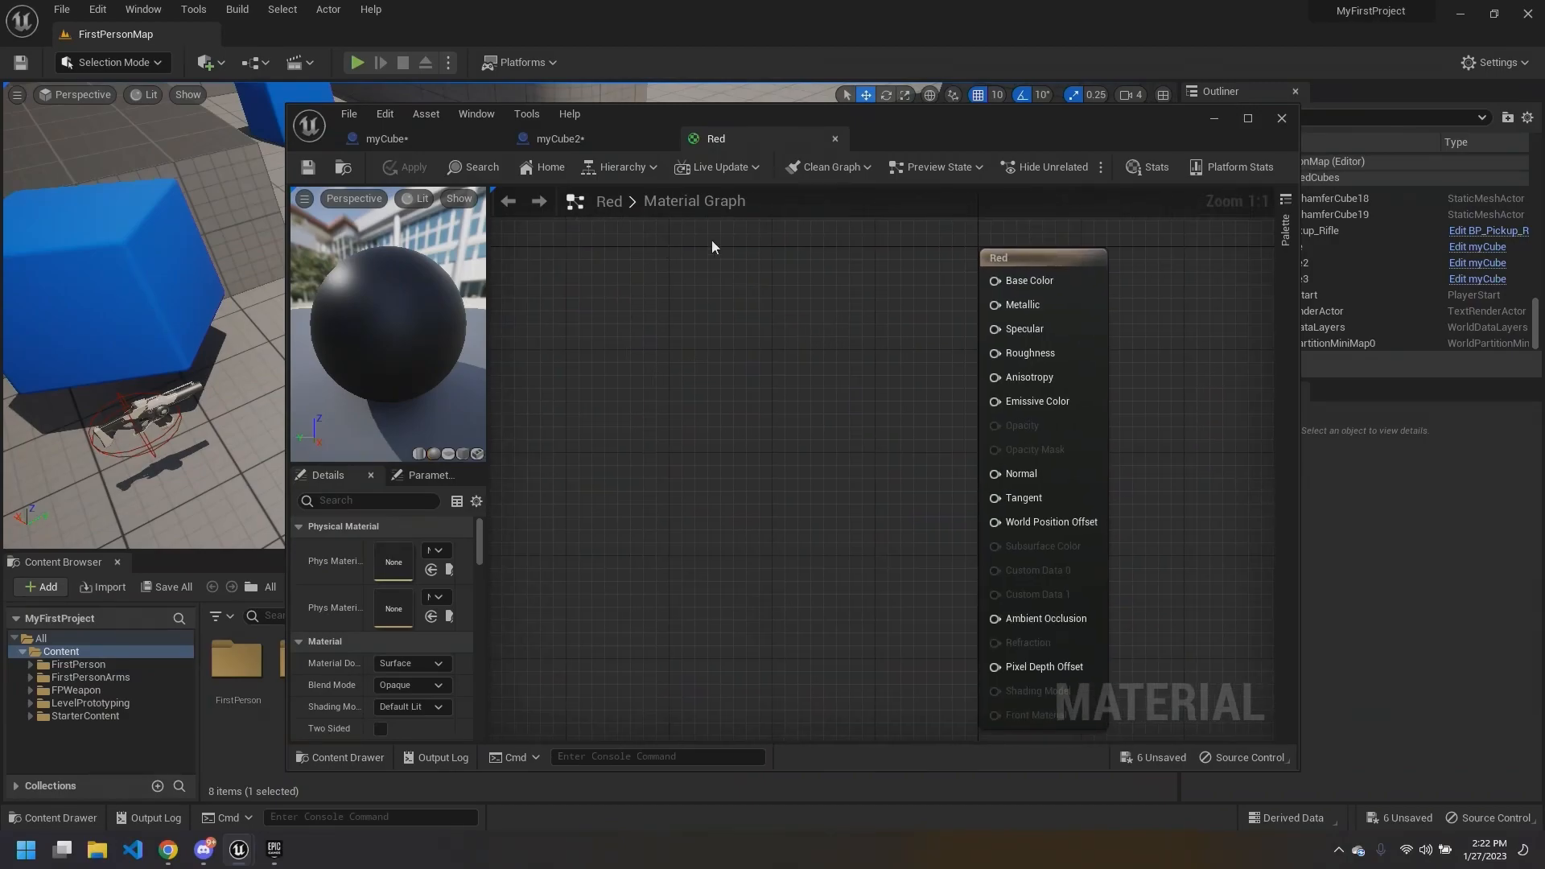
Step: Browse the material graph's list of available nodes, search it for "color", and close the list
{"action": "right_click", "coordinate": [741, 297]}
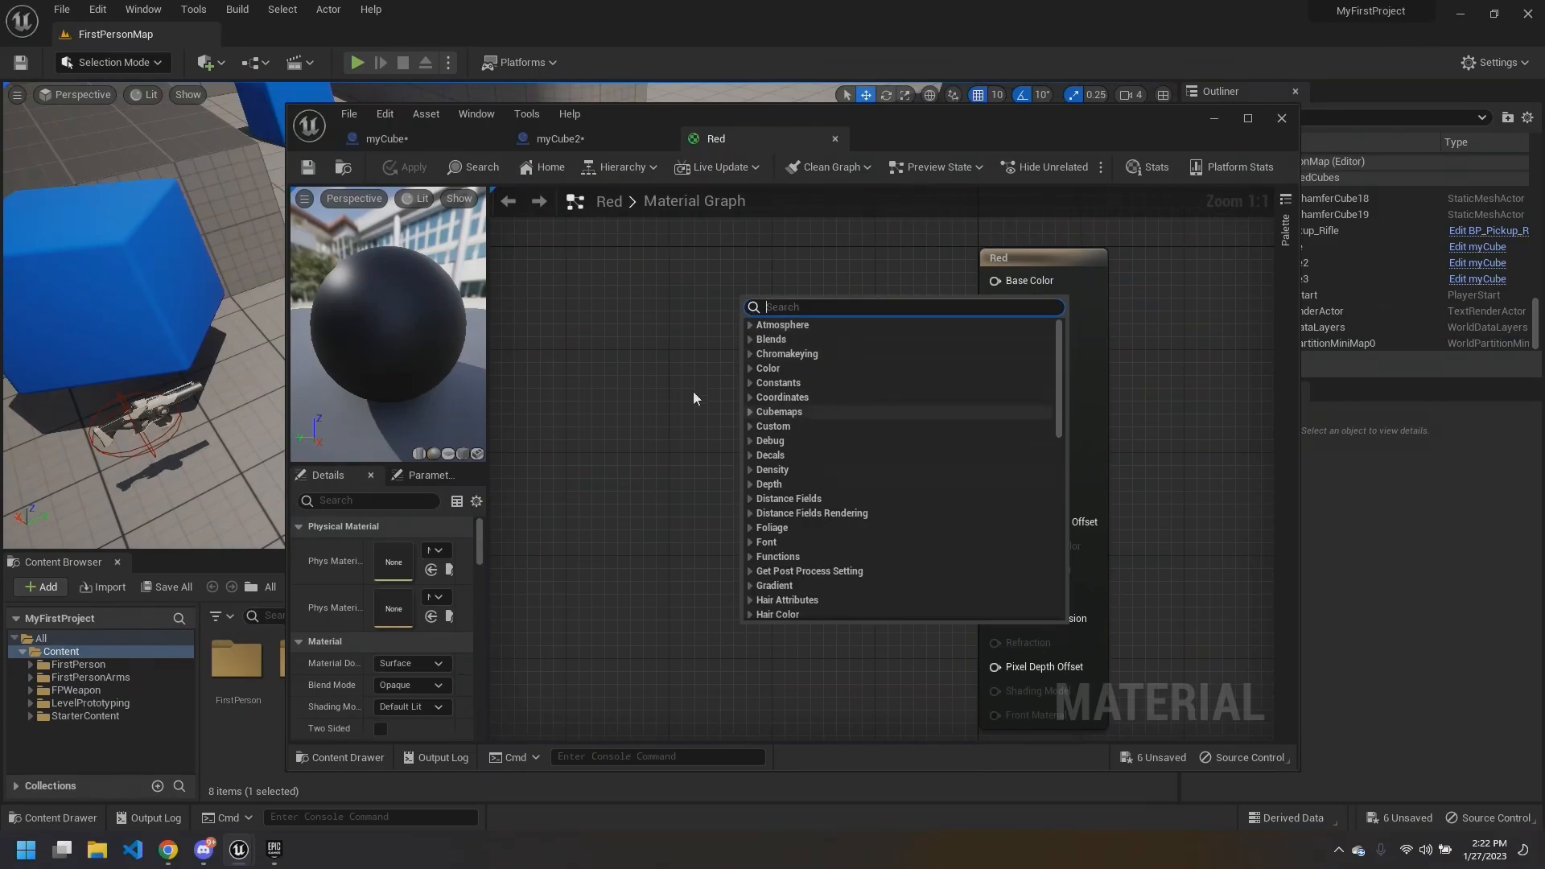
{"action": "scroll", "coordinate": [842, 508], "scroll_direction": "down", "scroll_amount": 3}
{"action": "scroll", "coordinate": [843, 529], "scroll_direction": "up", "scroll_amount": 3}
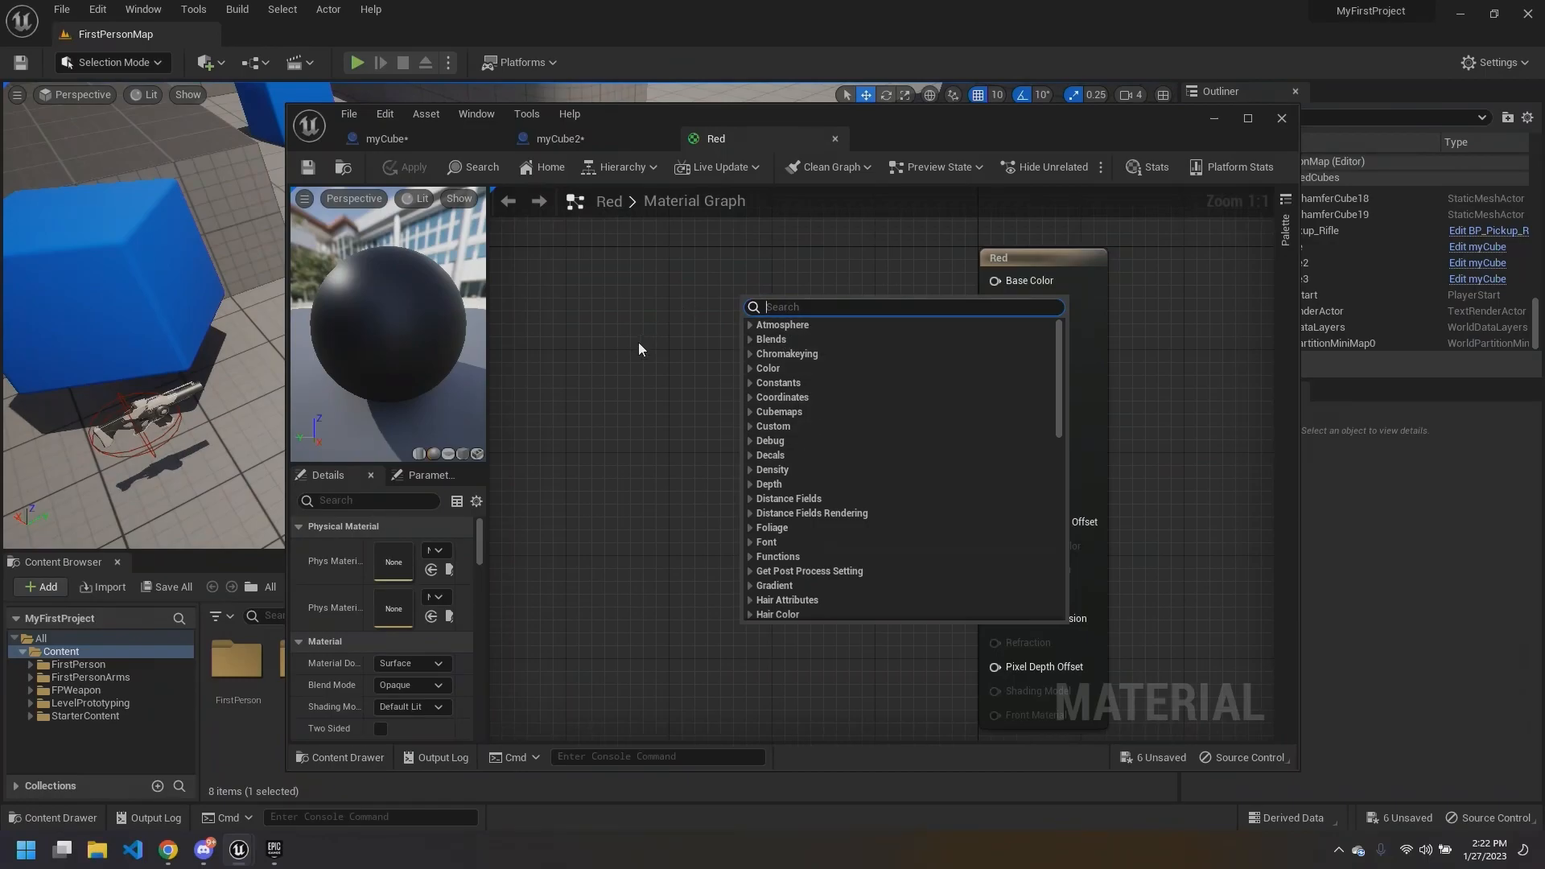
{"action": "left_click", "coordinate": [808, 328]}
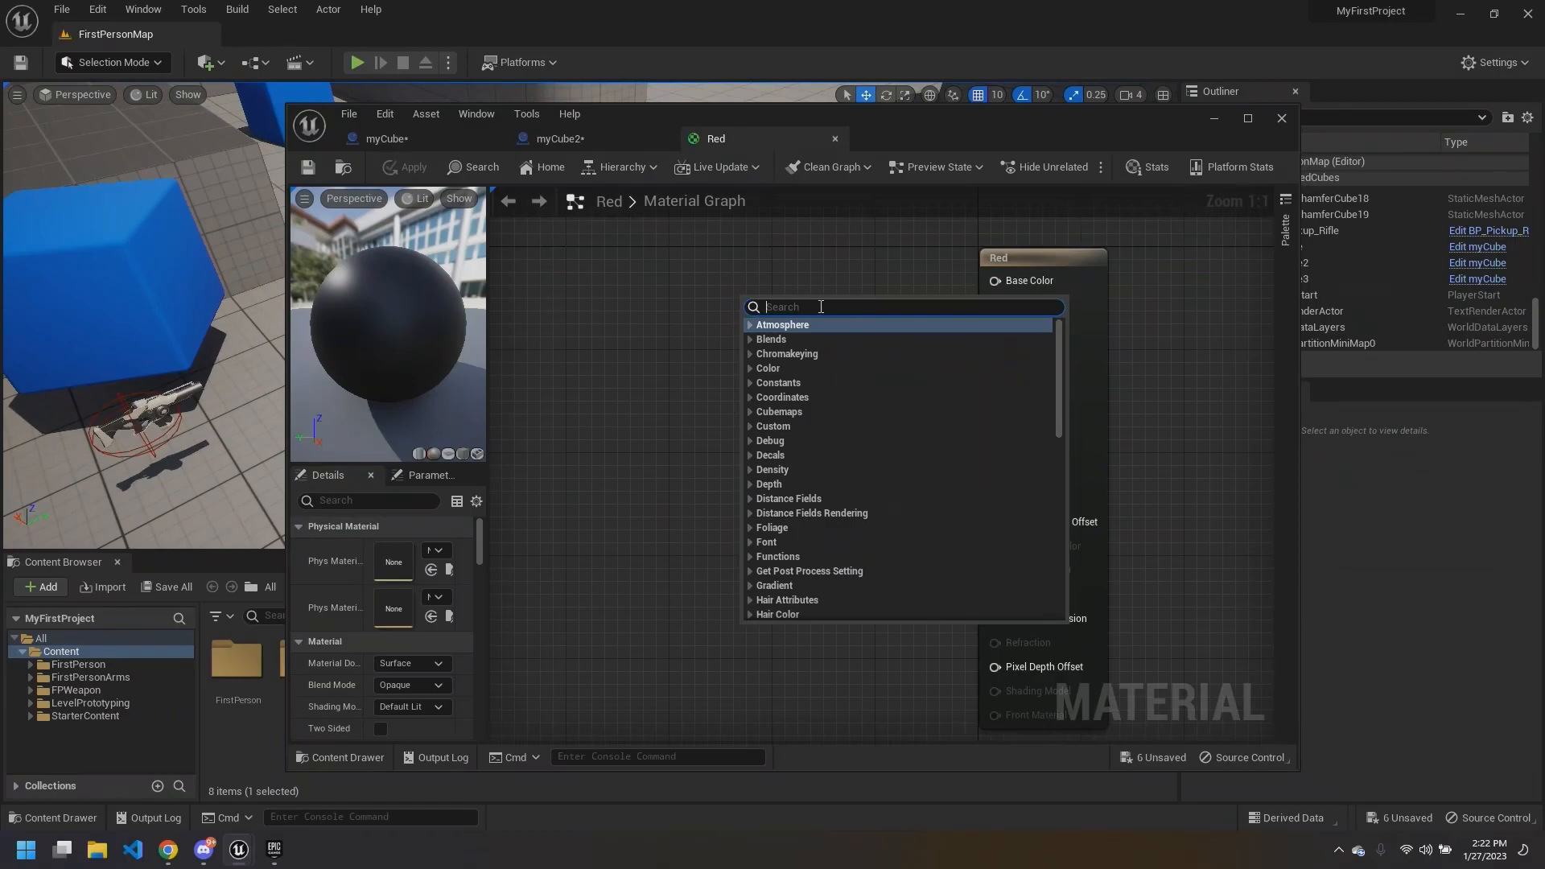
{"action": "type", "text": "color"}
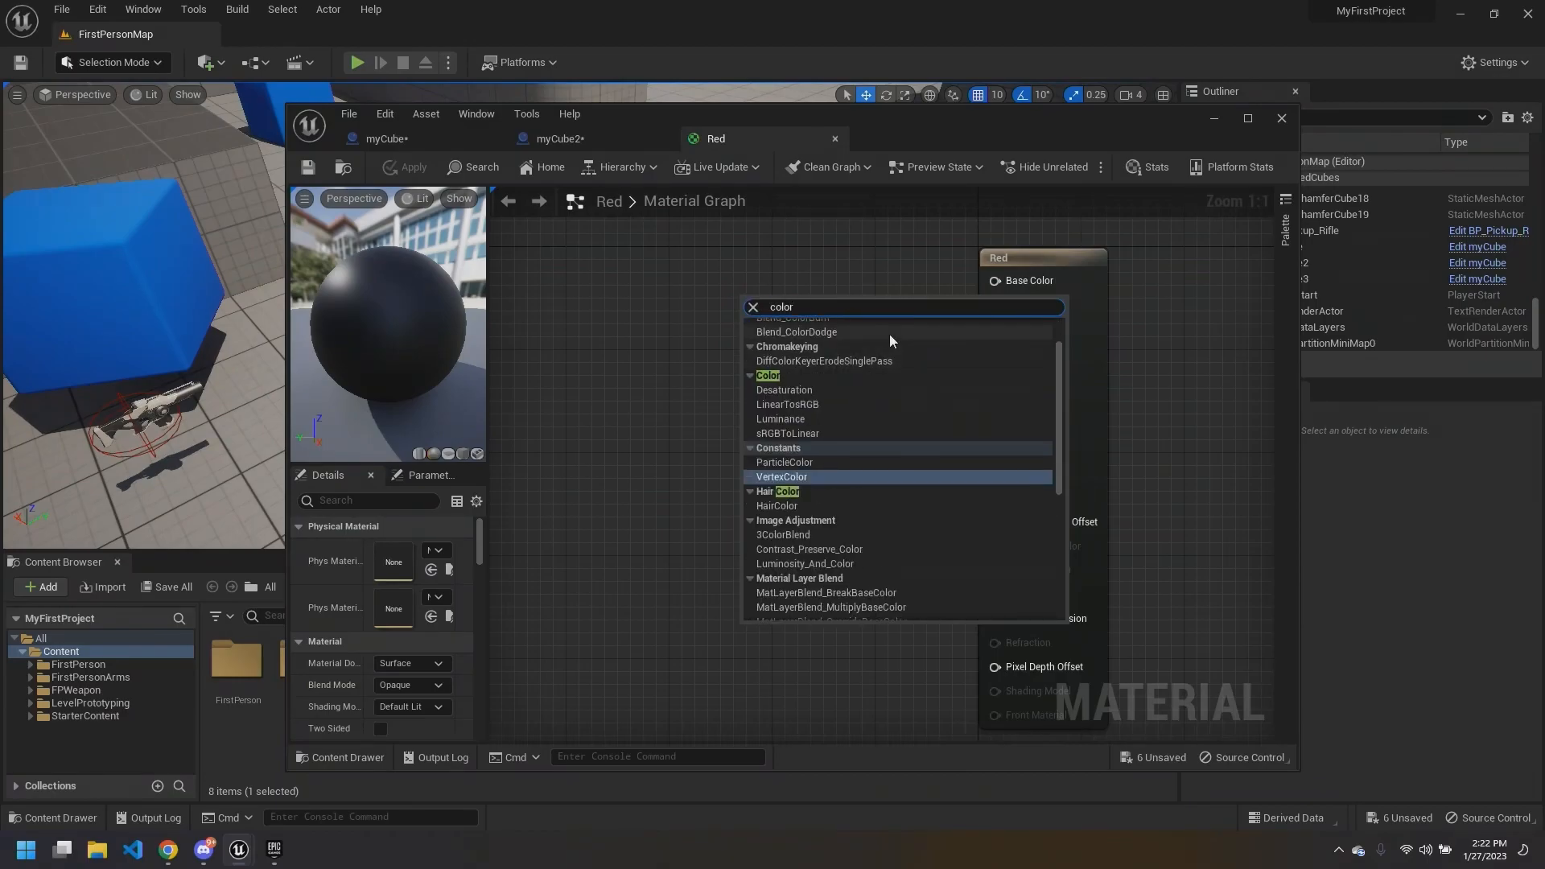
{"action": "key", "text": "ctrl+a"}
{"action": "left_click", "coordinate": [631, 378]}
{"action": "left_click", "coordinate": [847, 302]}
{"action": "type", "text": "vvvvvvvvv"}
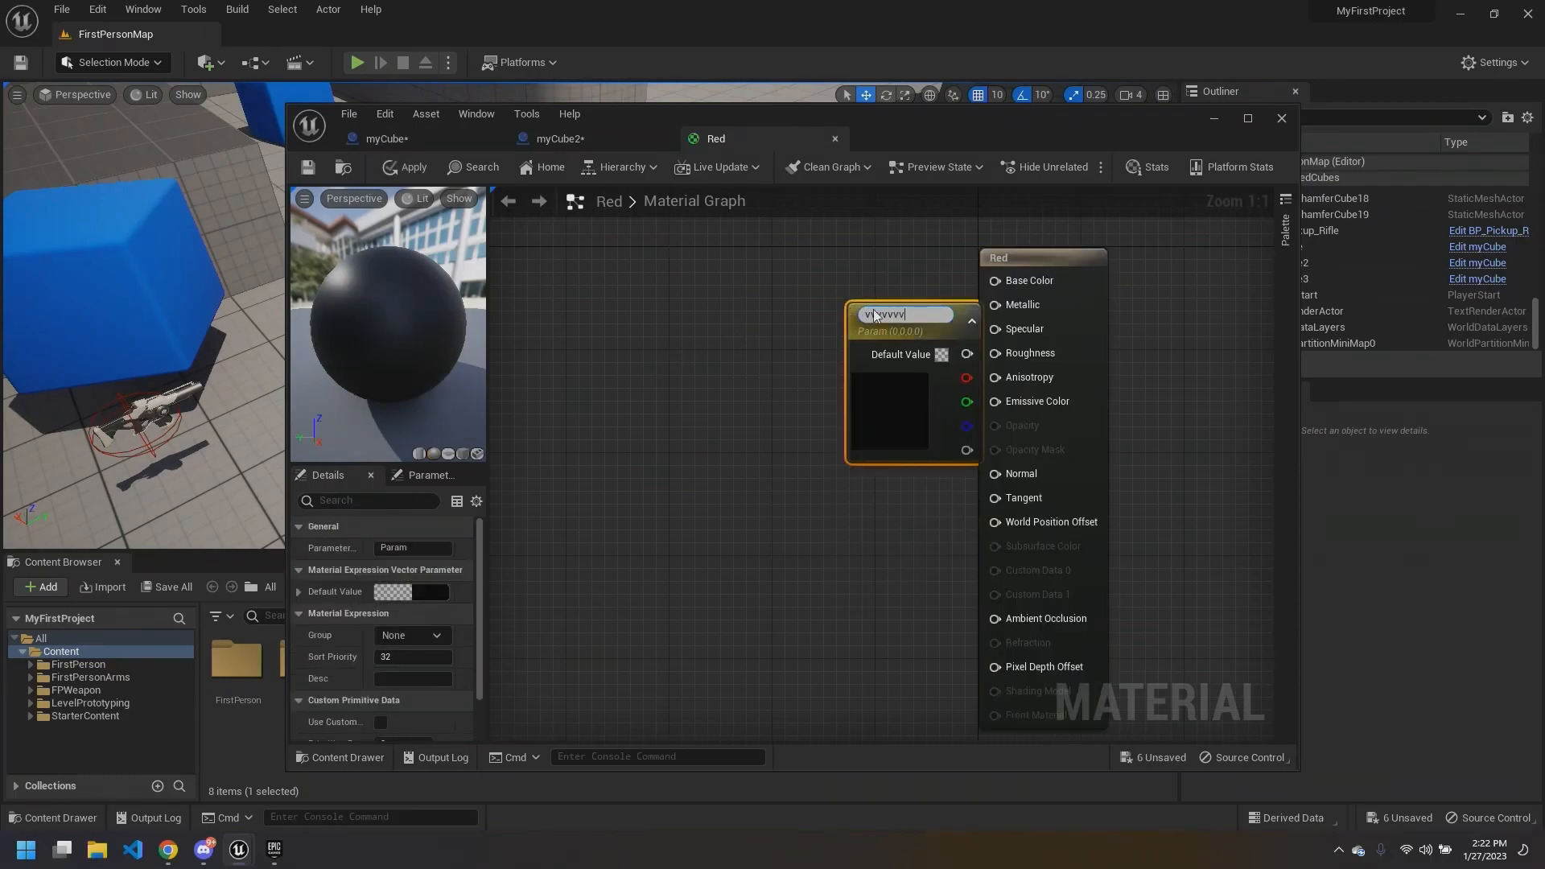
{"action": "left_click", "coordinate": [869, 317]}
{"action": "right_click", "coordinate": [871, 315]}
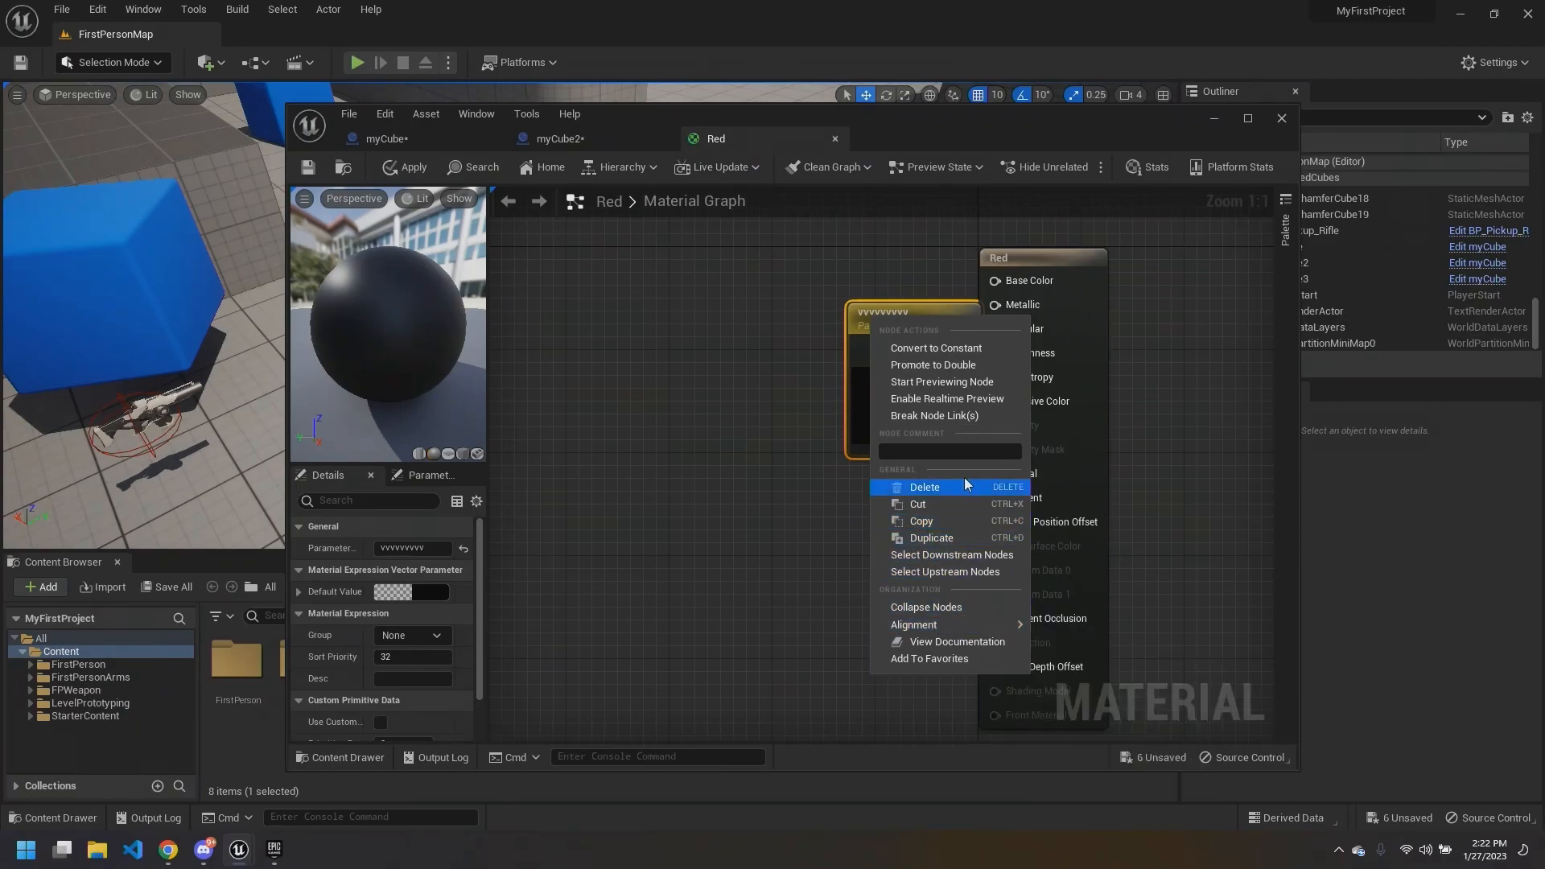
{"action": "left_click", "coordinate": [823, 502]}
{"action": "left_click_drag", "start_coordinate": [894, 318], "coordinate": [831, 315]}
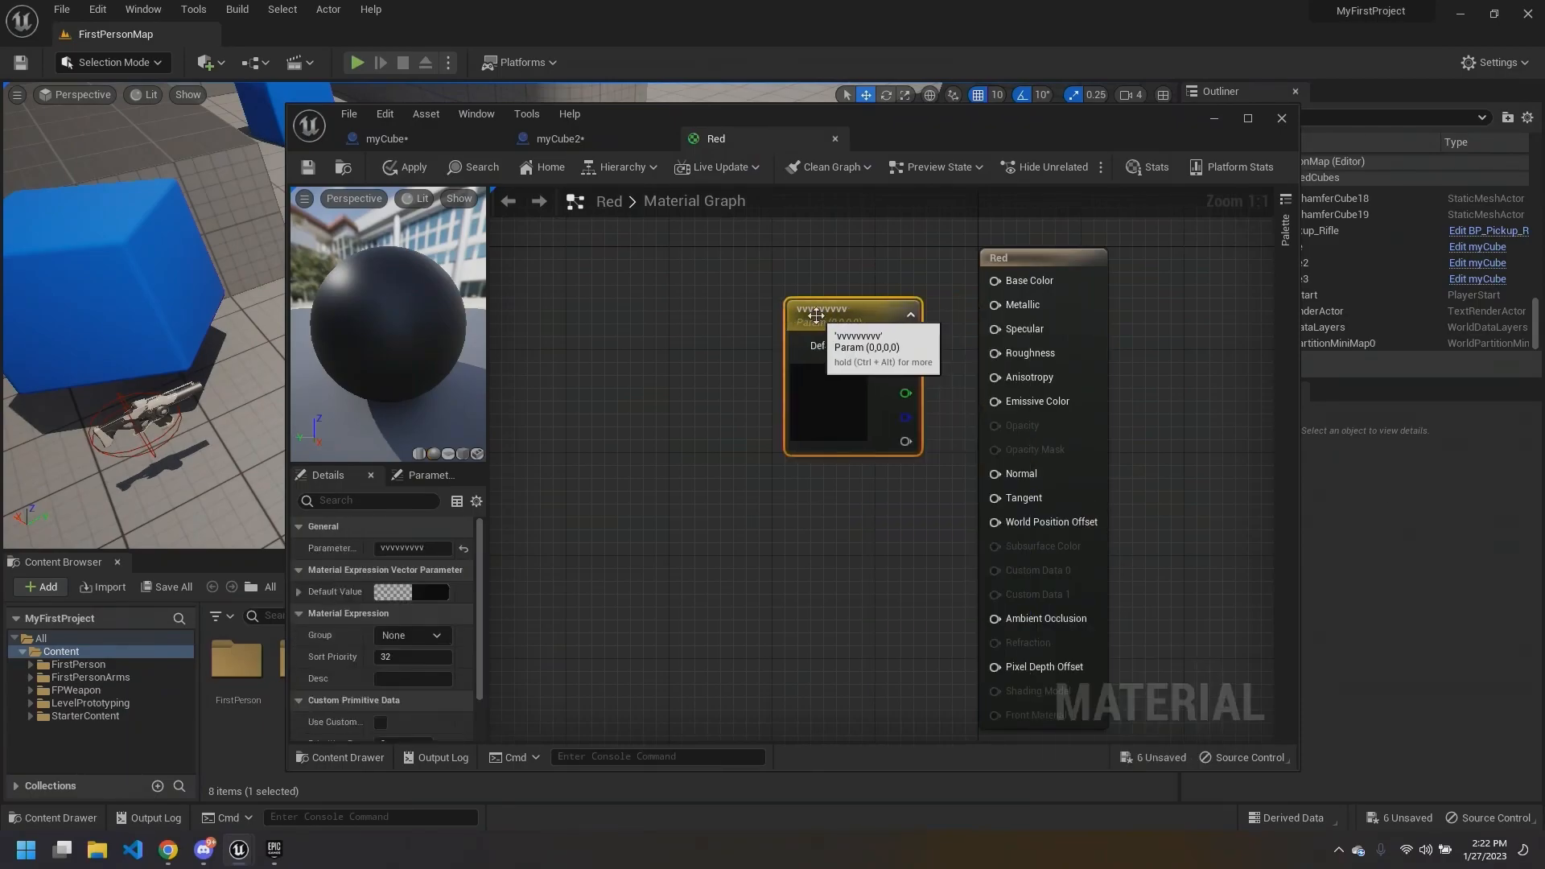
{"action": "key", "text": "Delete"}
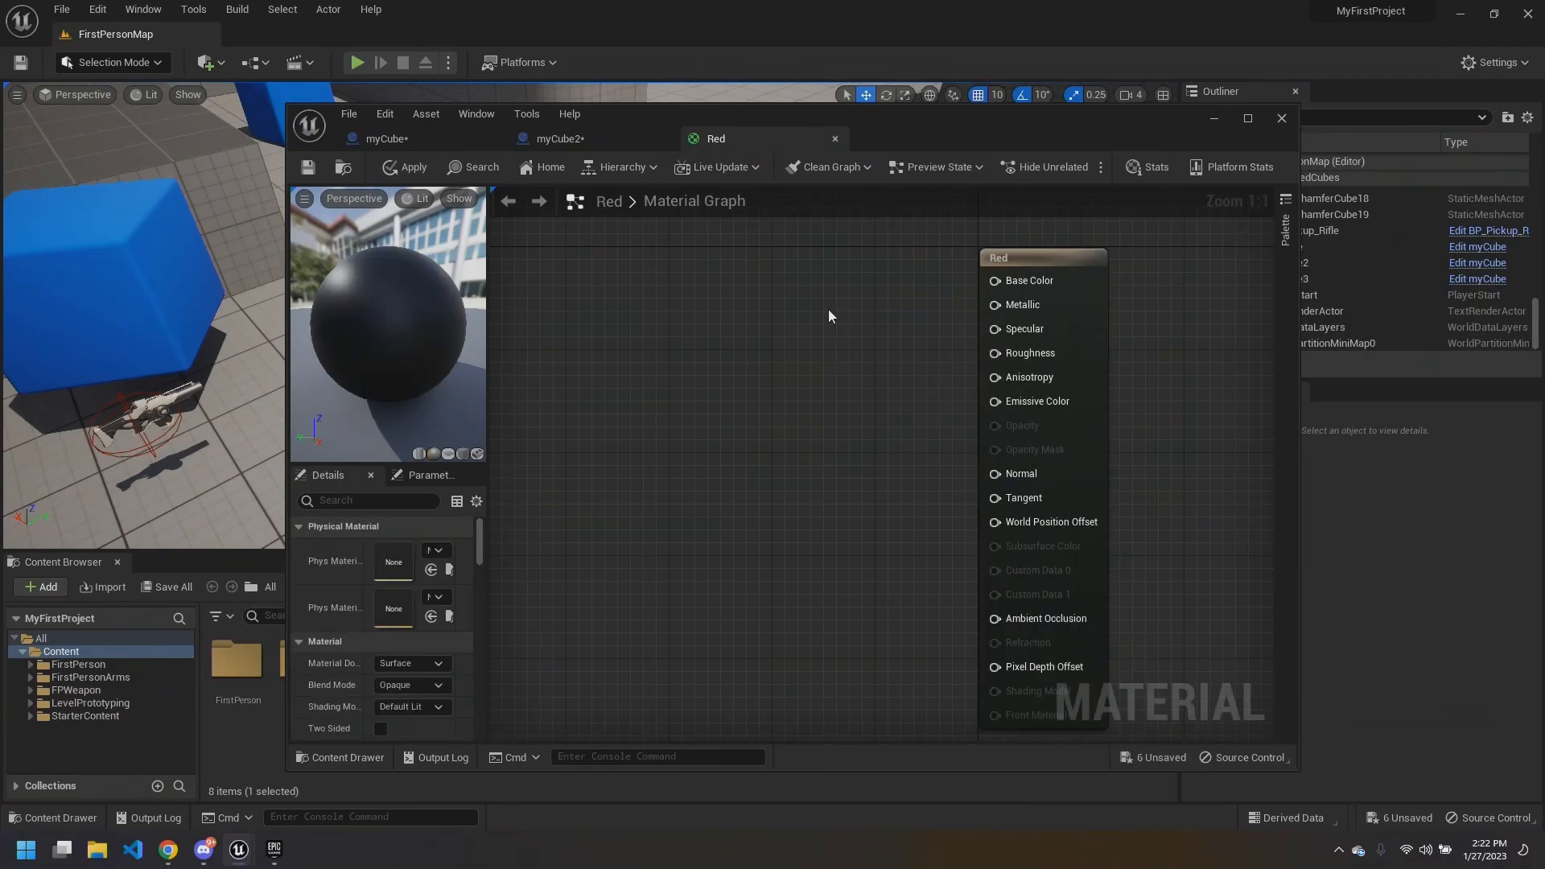
Step: Add a vector parameter named BaseColor, connect its main output to the Red node's Base Color input, and align it with that input
{"action": "left_click", "coordinate": [746, 301]}
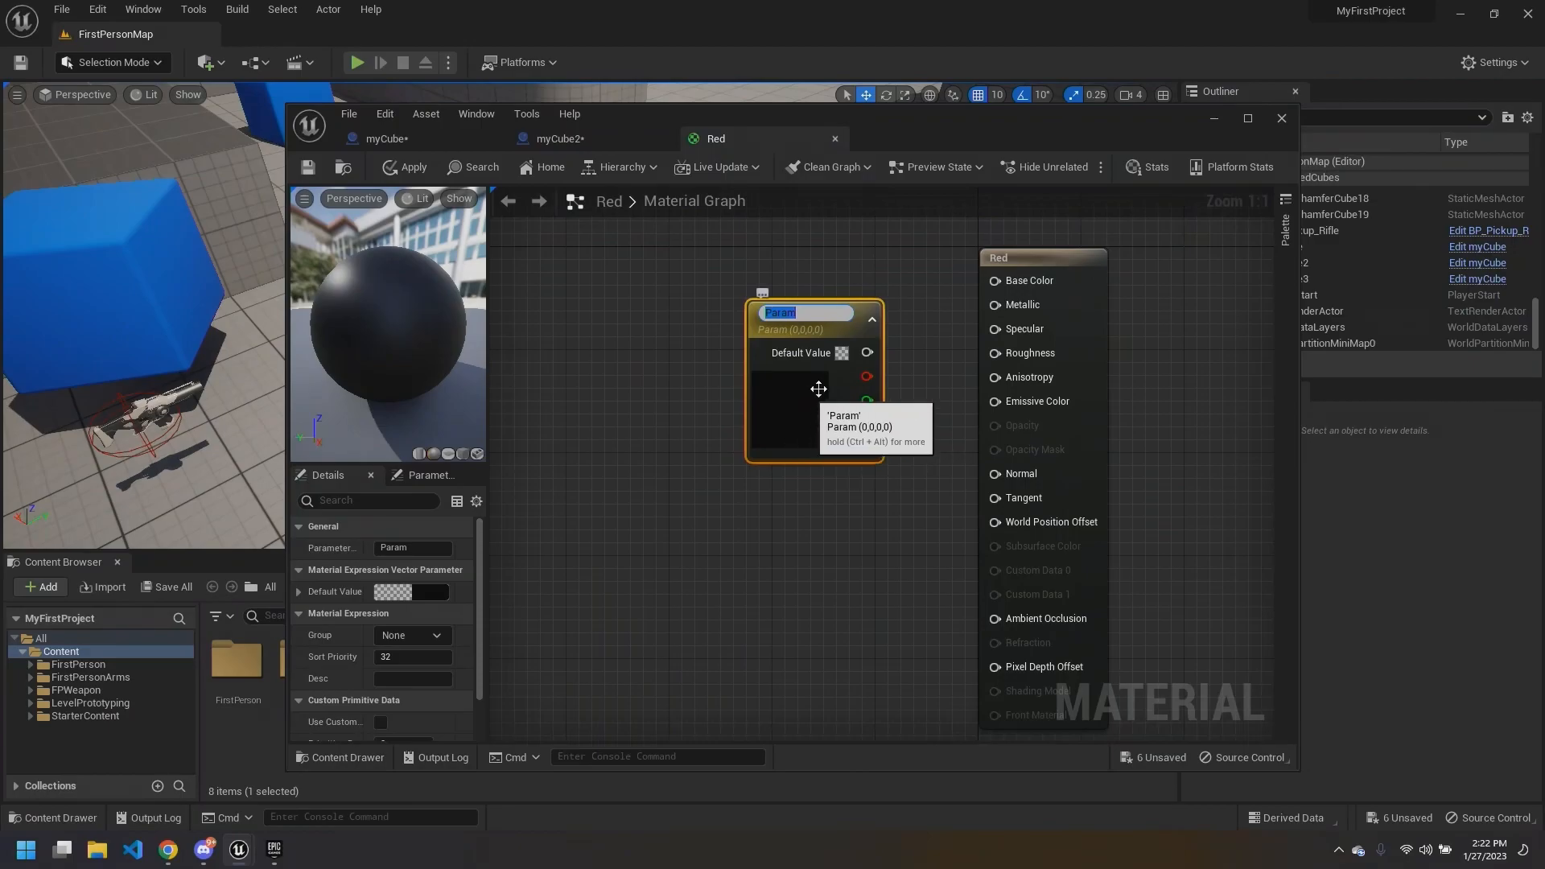
{"action": "key", "text": "BackSpace"}
{"action": "type", "text": "BaseColor"}
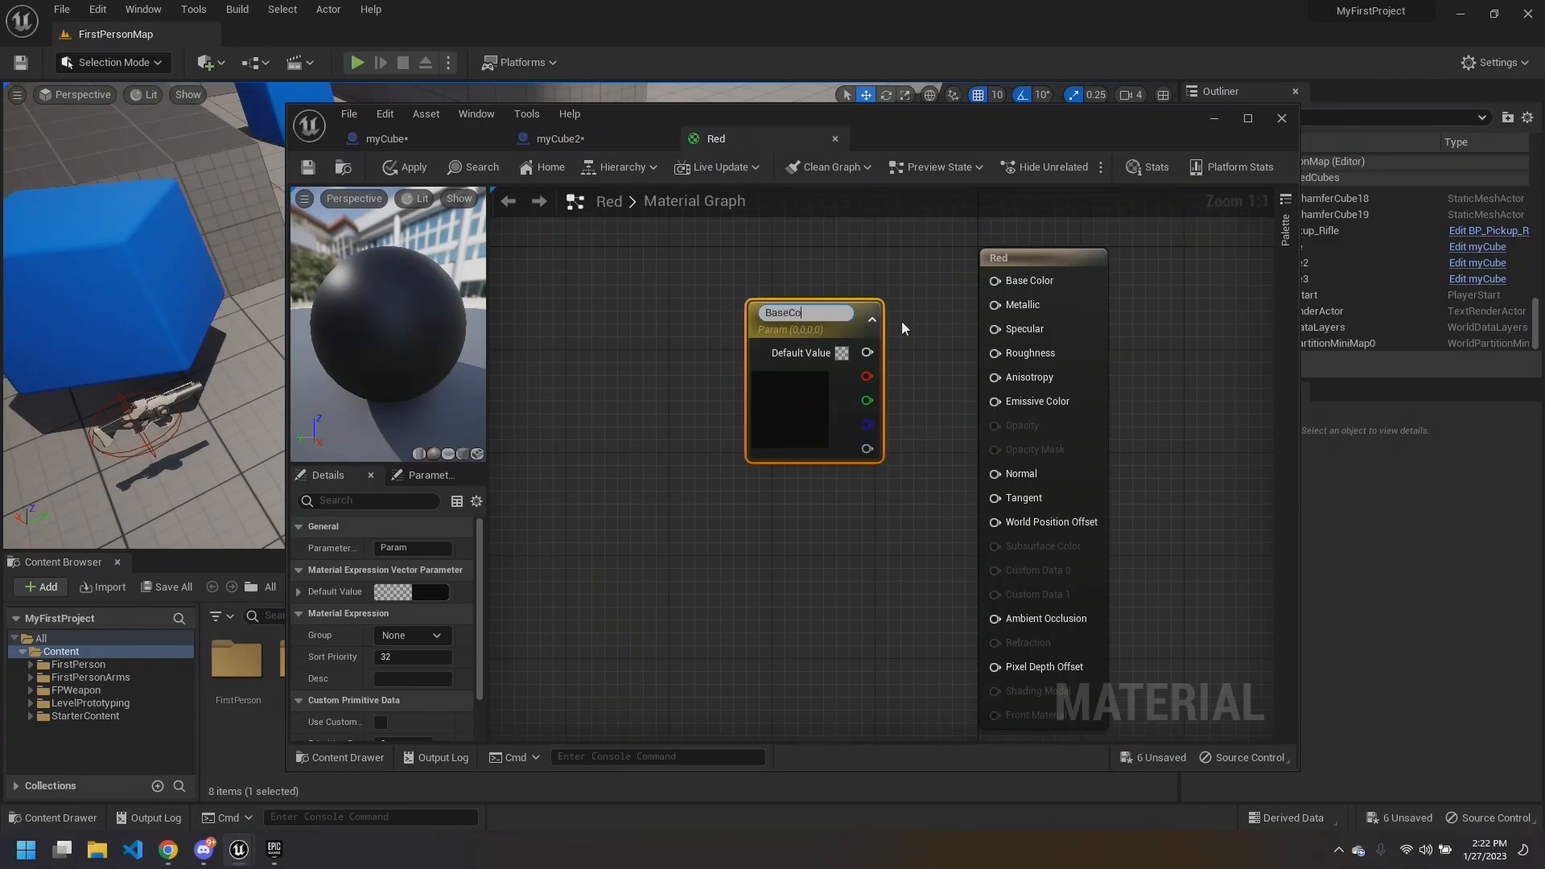
{"action": "key", "text": "Return"}
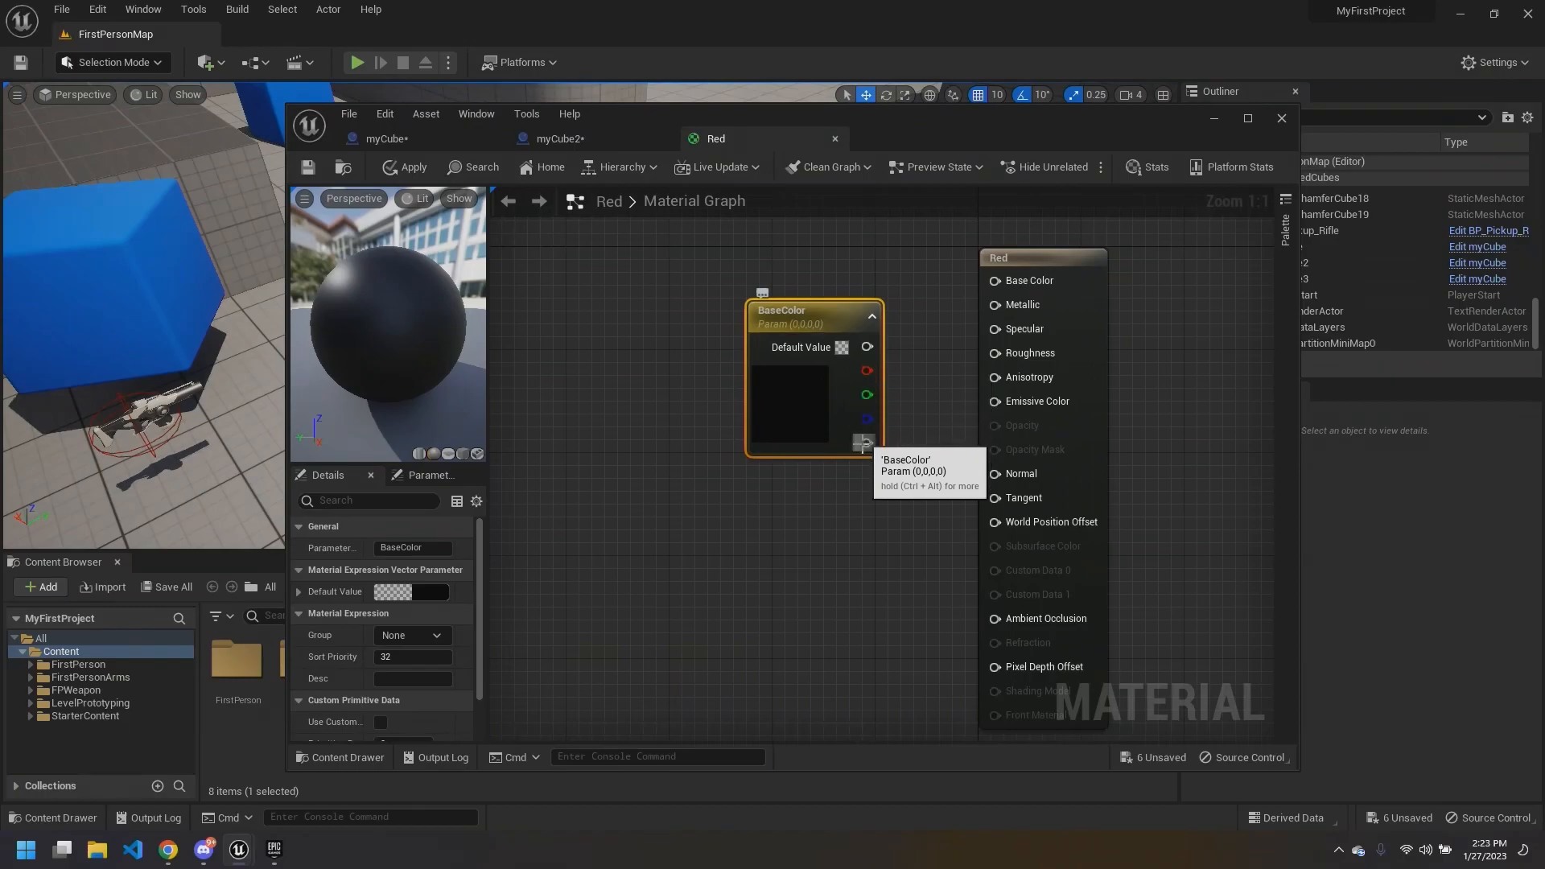
{"action": "left_click_drag", "start_coordinate": [867, 347], "coordinate": [1002, 278]}
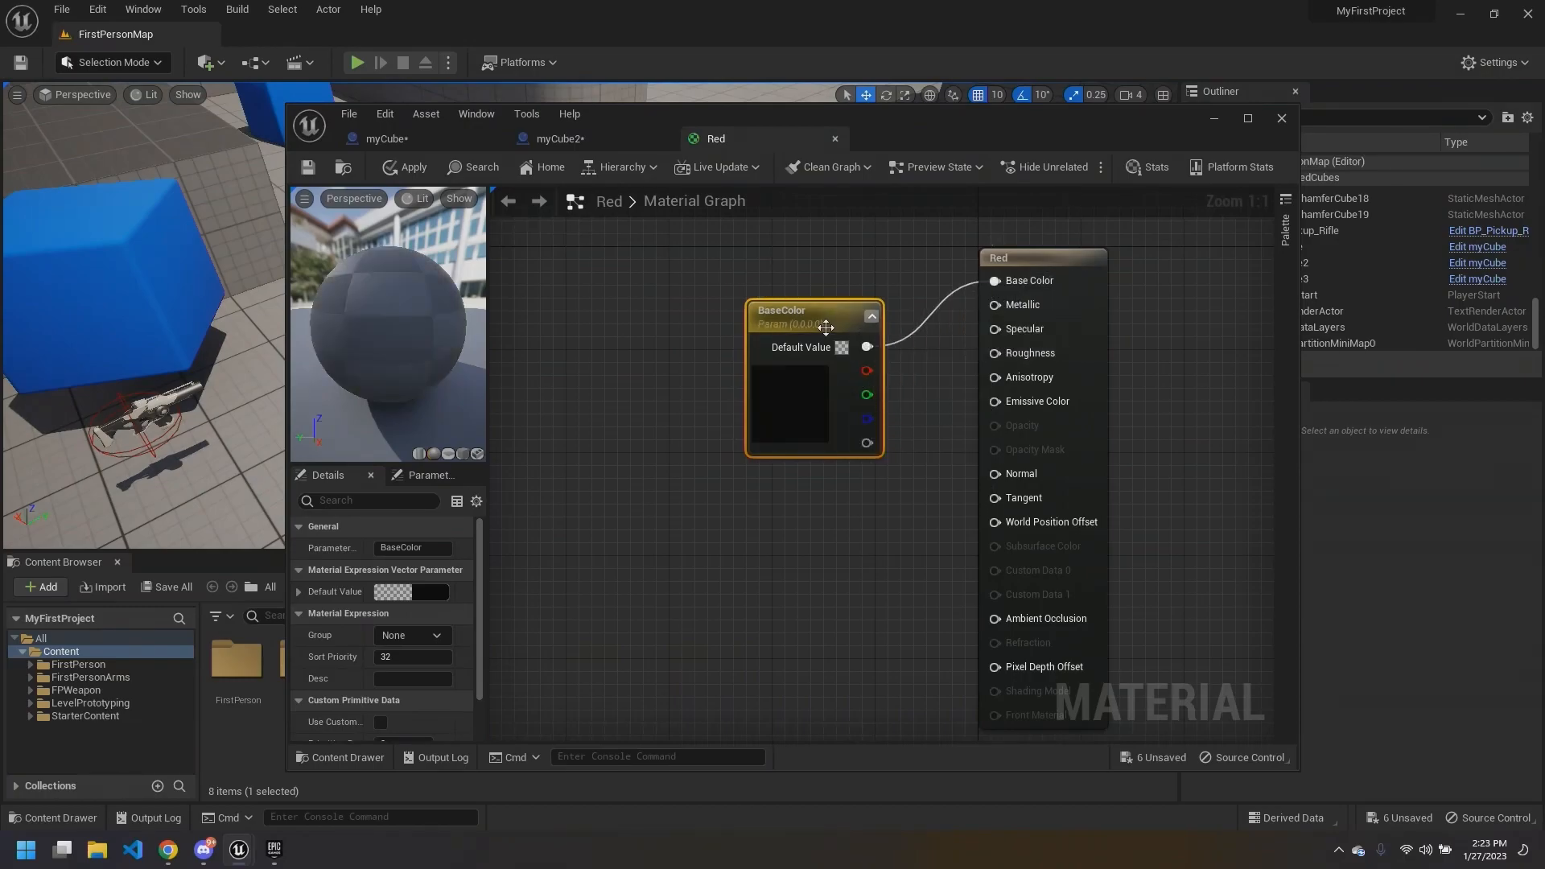
{"action": "left_click_drag", "start_coordinate": [827, 320], "coordinate": [824, 255]}
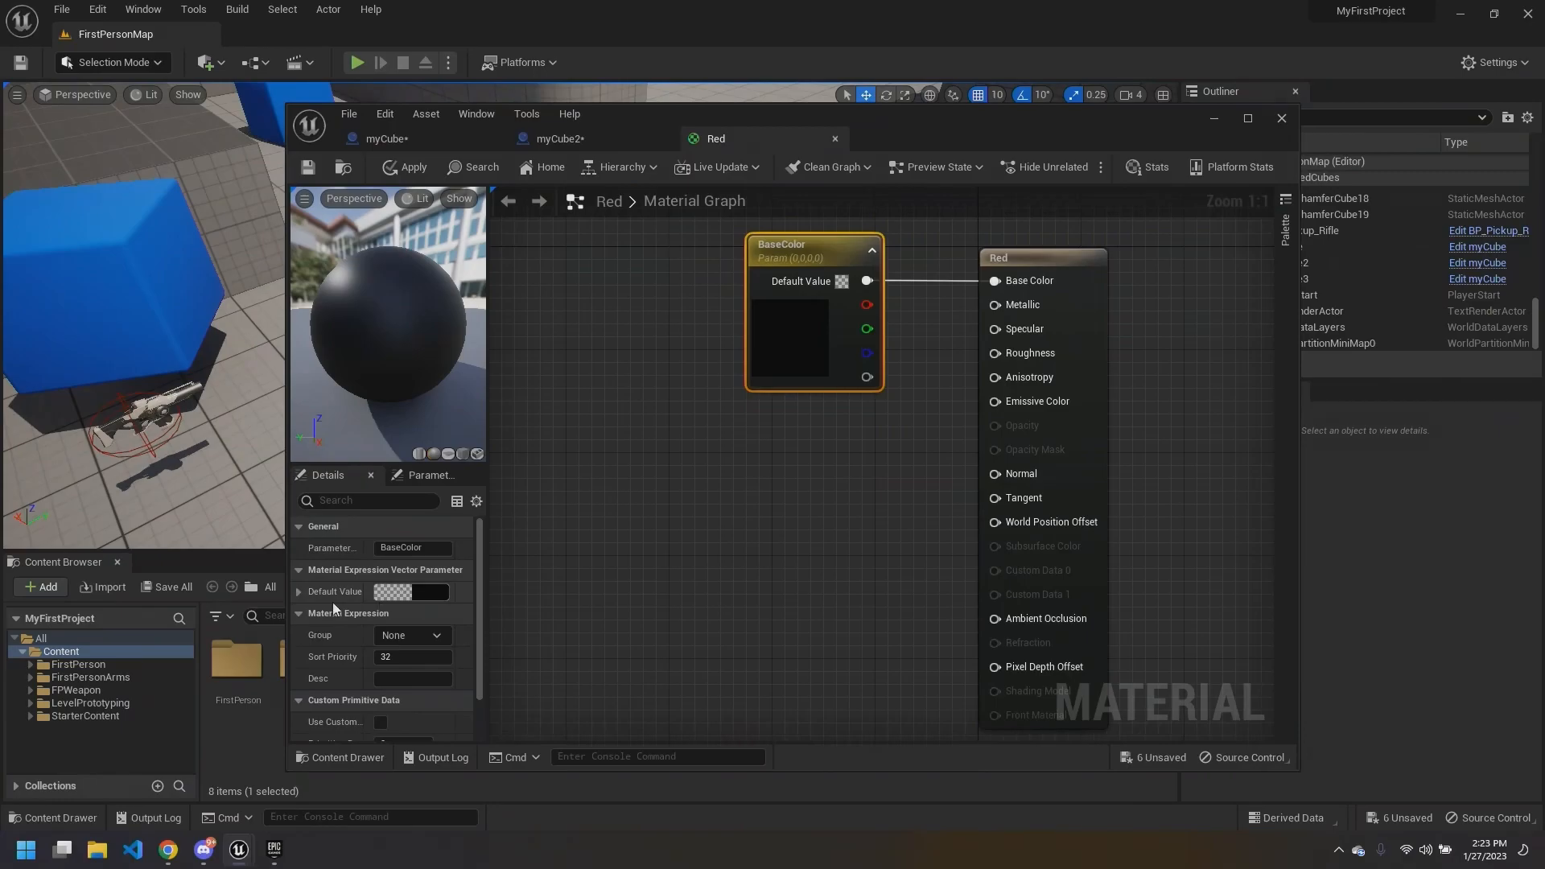
{"action": "left_click", "coordinate": [420, 592]}
{"action": "left_click_drag", "start_coordinate": [627, 563], "coordinate": [627, 455]}
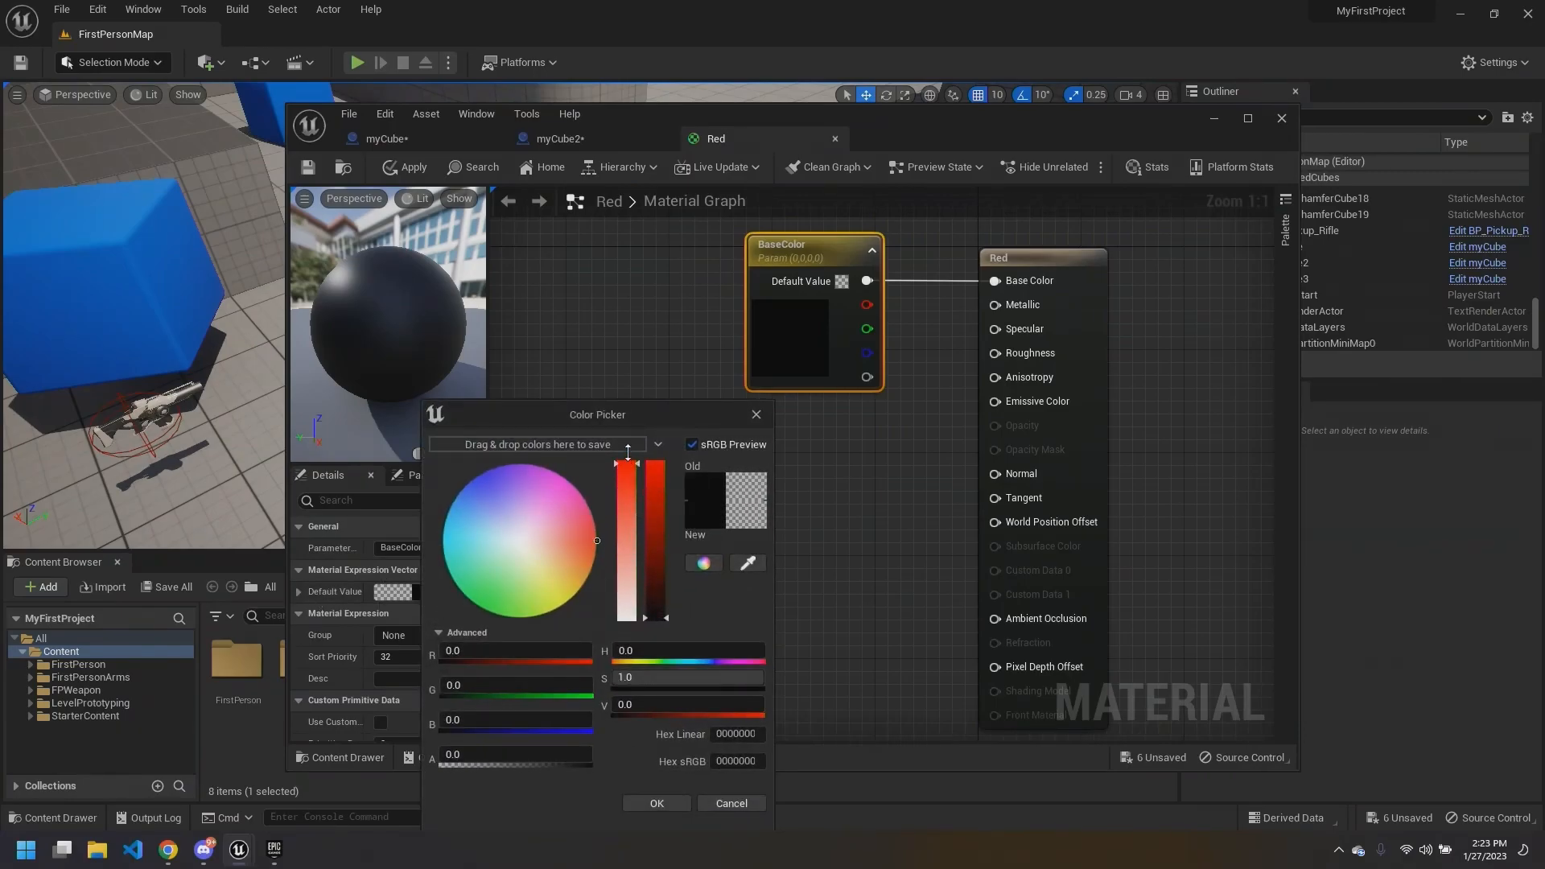
{"action": "left_click", "coordinate": [656, 804]}
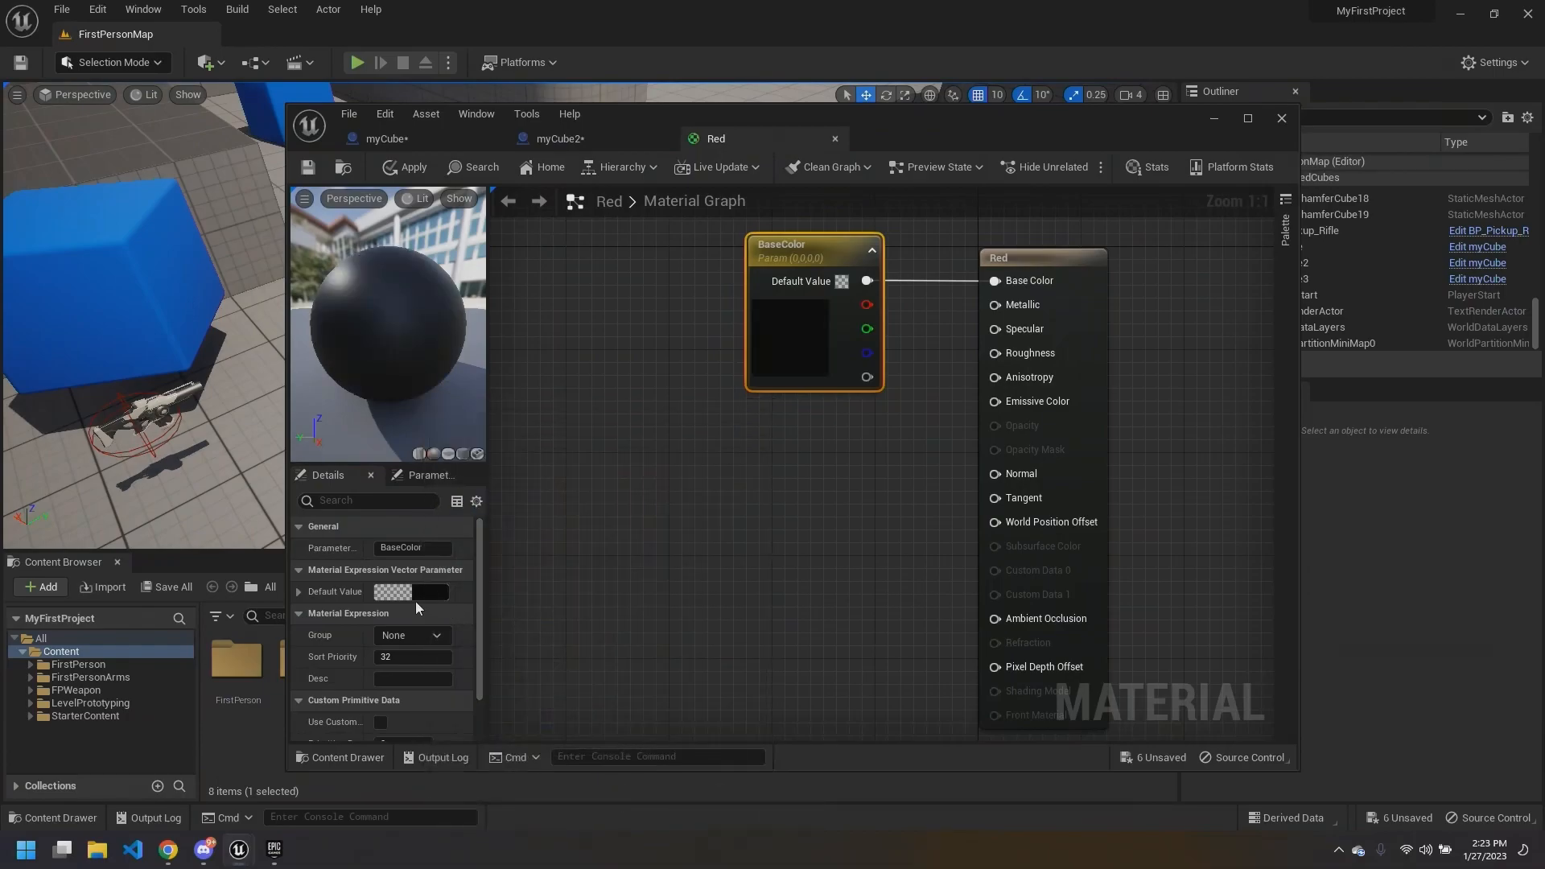
Step: Set the R channel of the BaseColor parameter's default value to 1
{"action": "left_click", "coordinate": [299, 592]}
{"action": "scroll", "coordinate": [315, 587], "scroll_direction": "down", "scroll_amount": 1}
{"action": "left_click_drag", "start_coordinate": [391, 593], "coordinate": [491, 591]}
{"action": "type", "text": "1"}
{"action": "key", "text": "Return"}
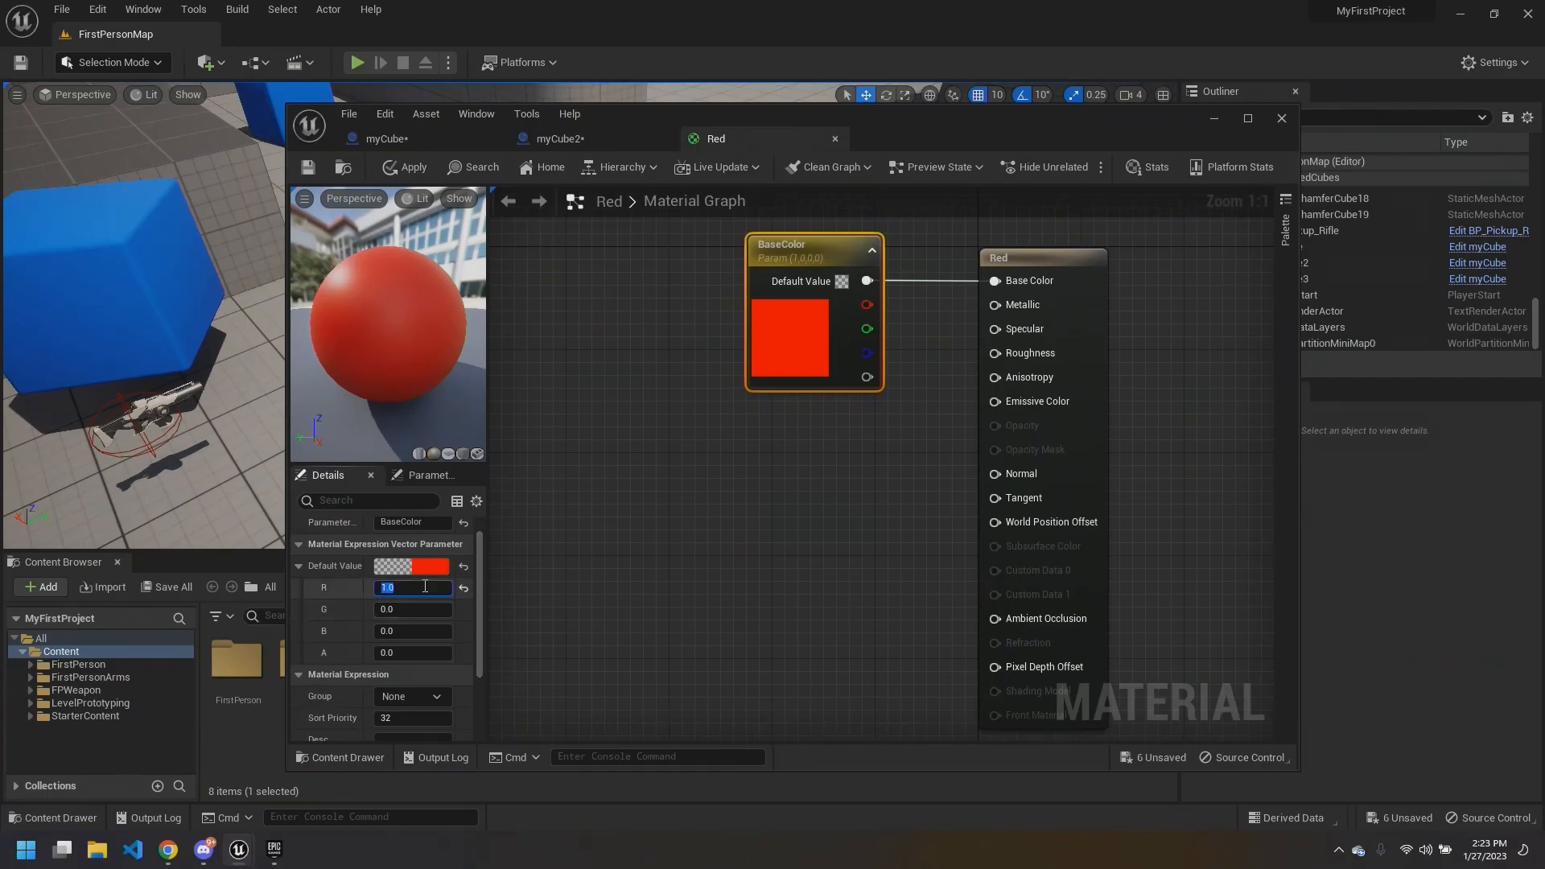
{"action": "left_click", "coordinate": [297, 566]}
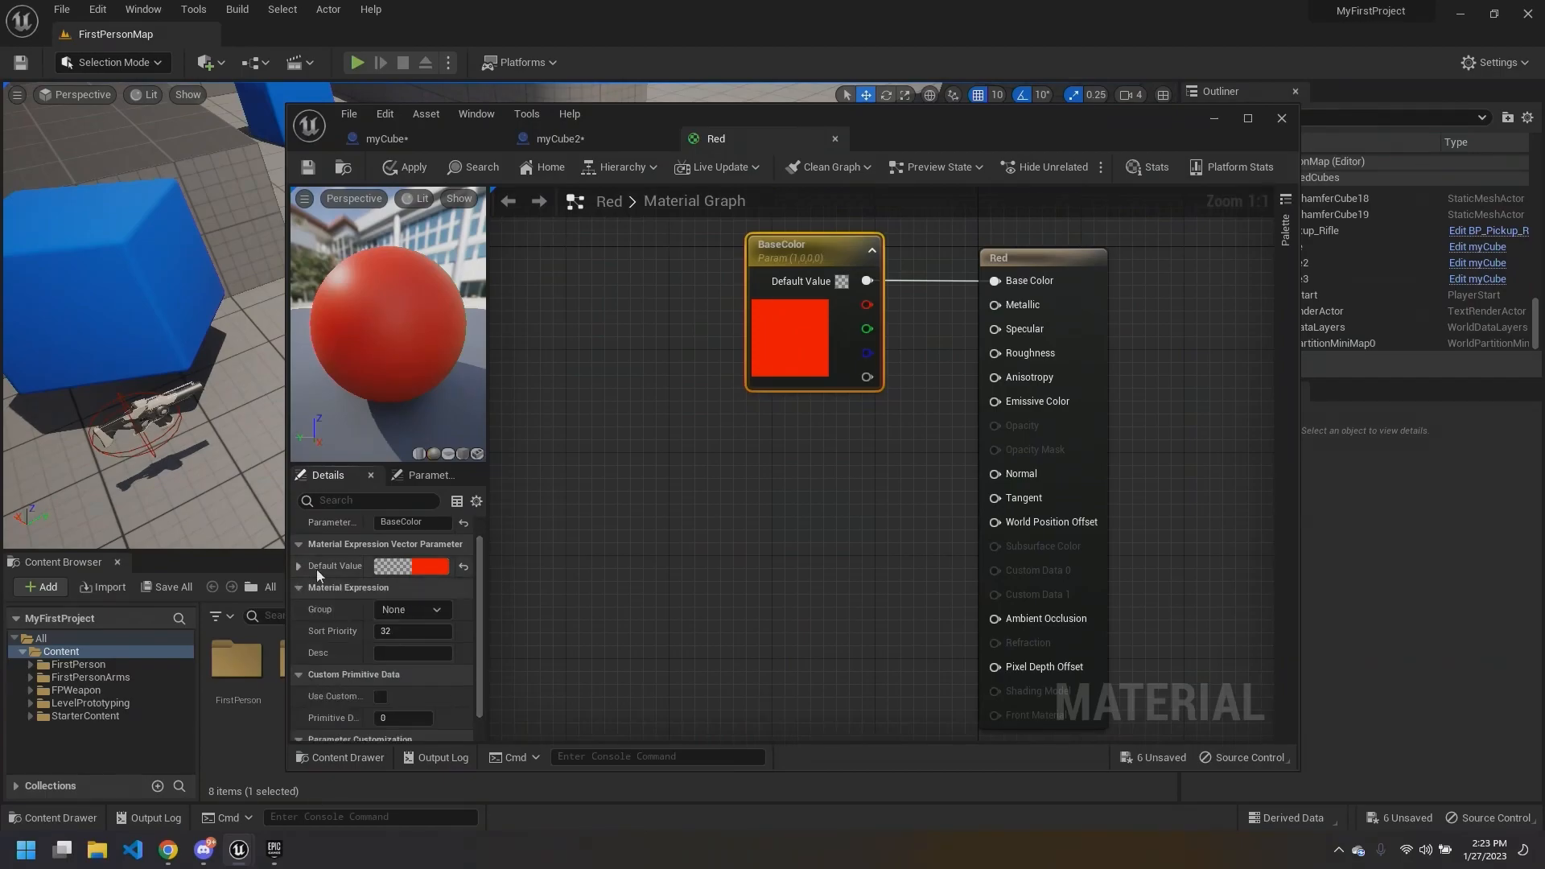
{"action": "right_click_drag", "start_coordinate": [628, 512], "coordinate": [624, 524]}
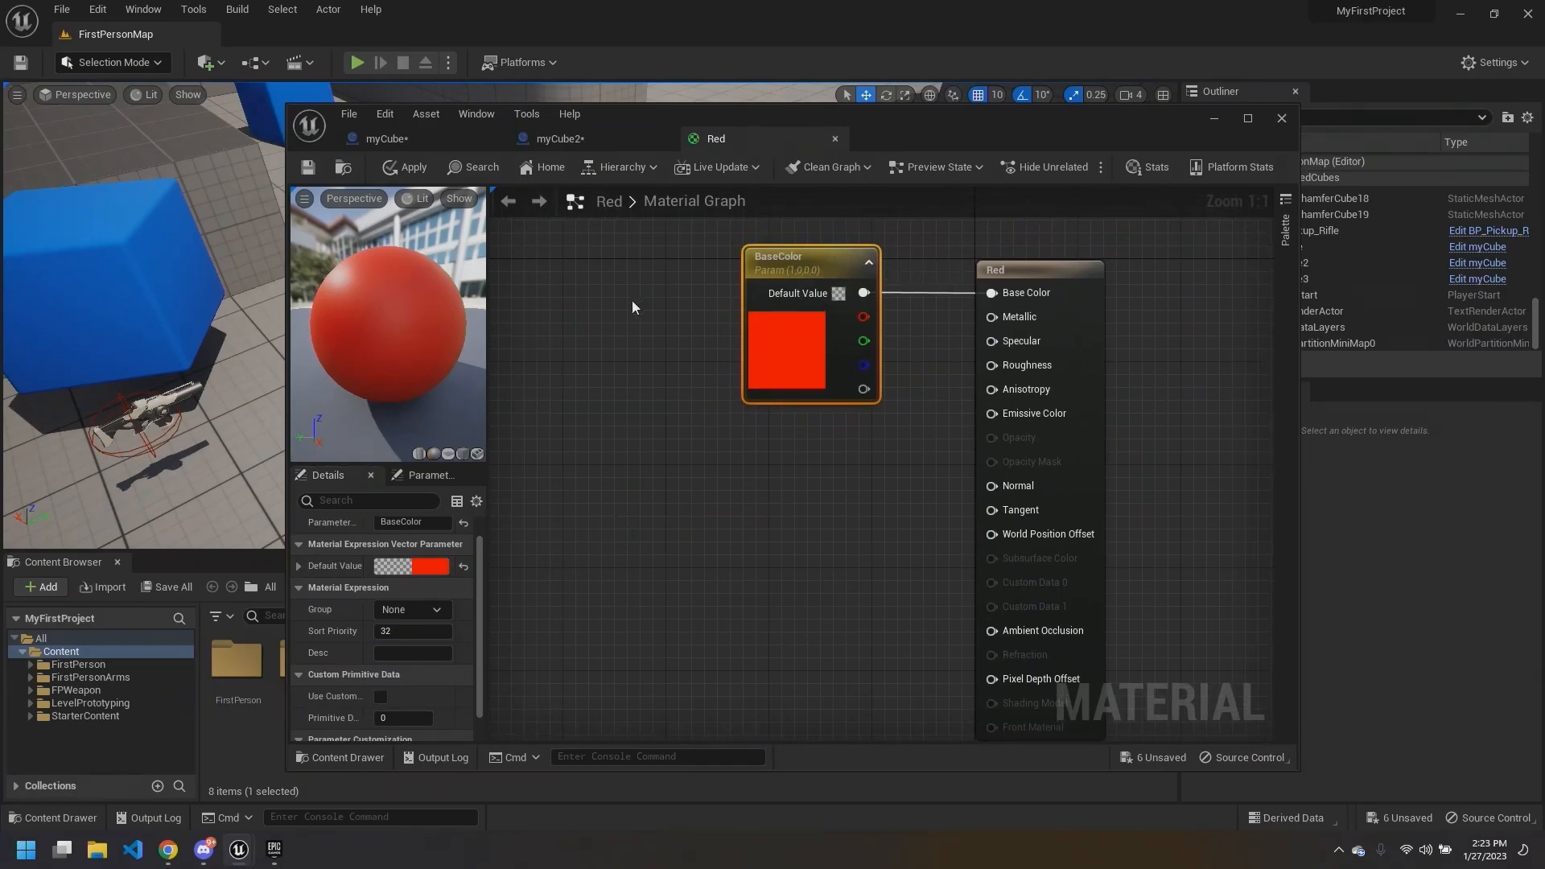
Step: Widen the material preview, orbit around it, and switch the preview mesh to a cube and then a cylinder
{"action": "left_click_drag", "start_coordinate": [489, 480], "coordinate": [523, 474]}
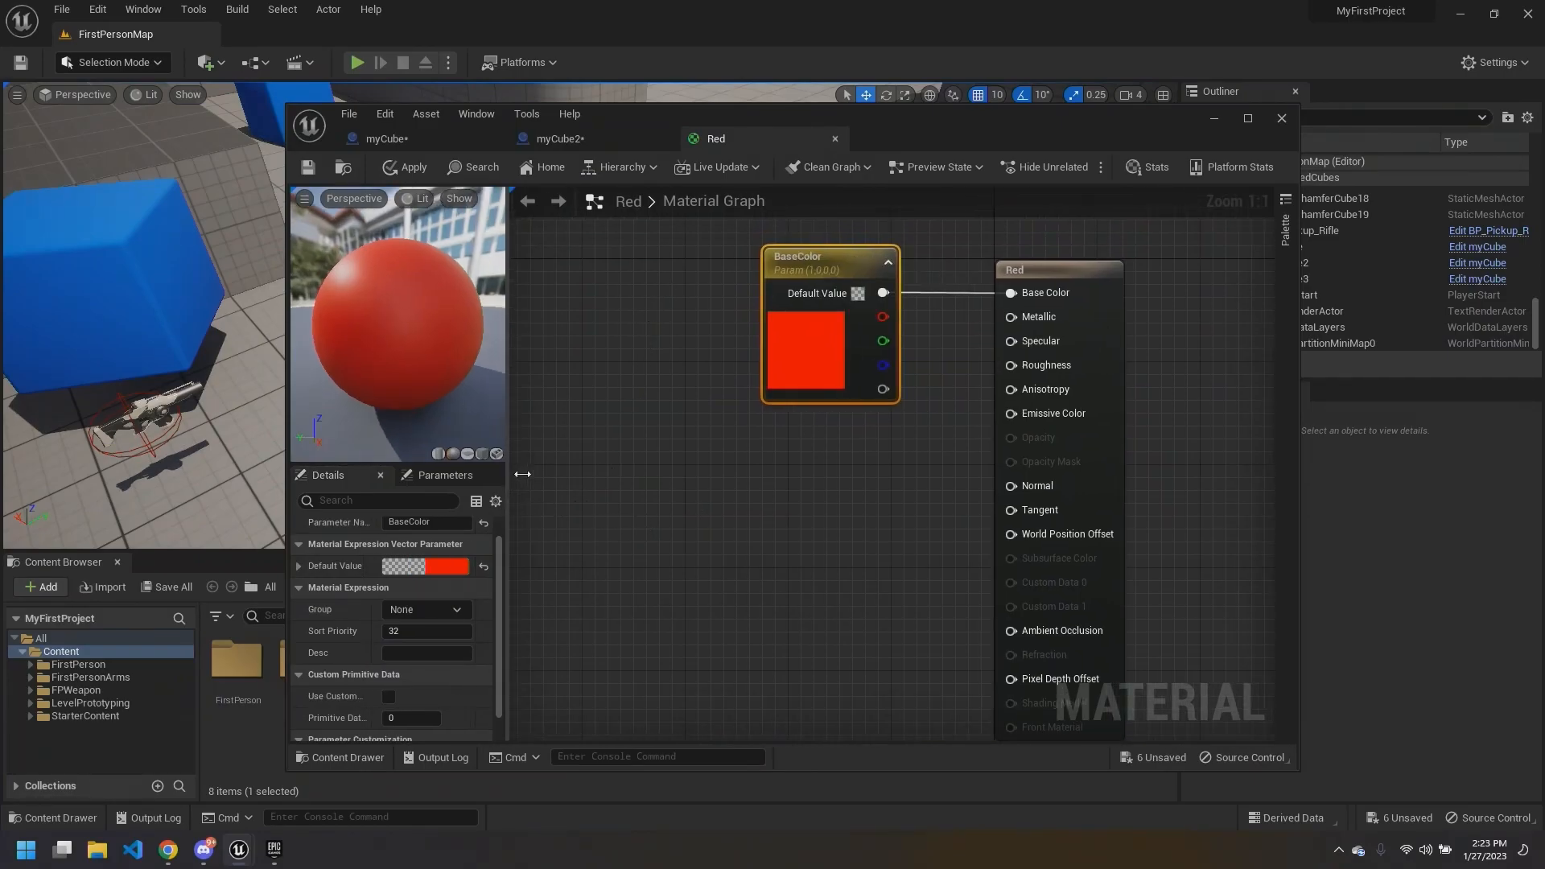
{"action": "left_click_drag", "start_coordinate": [481, 284], "coordinate": [427, 403]}
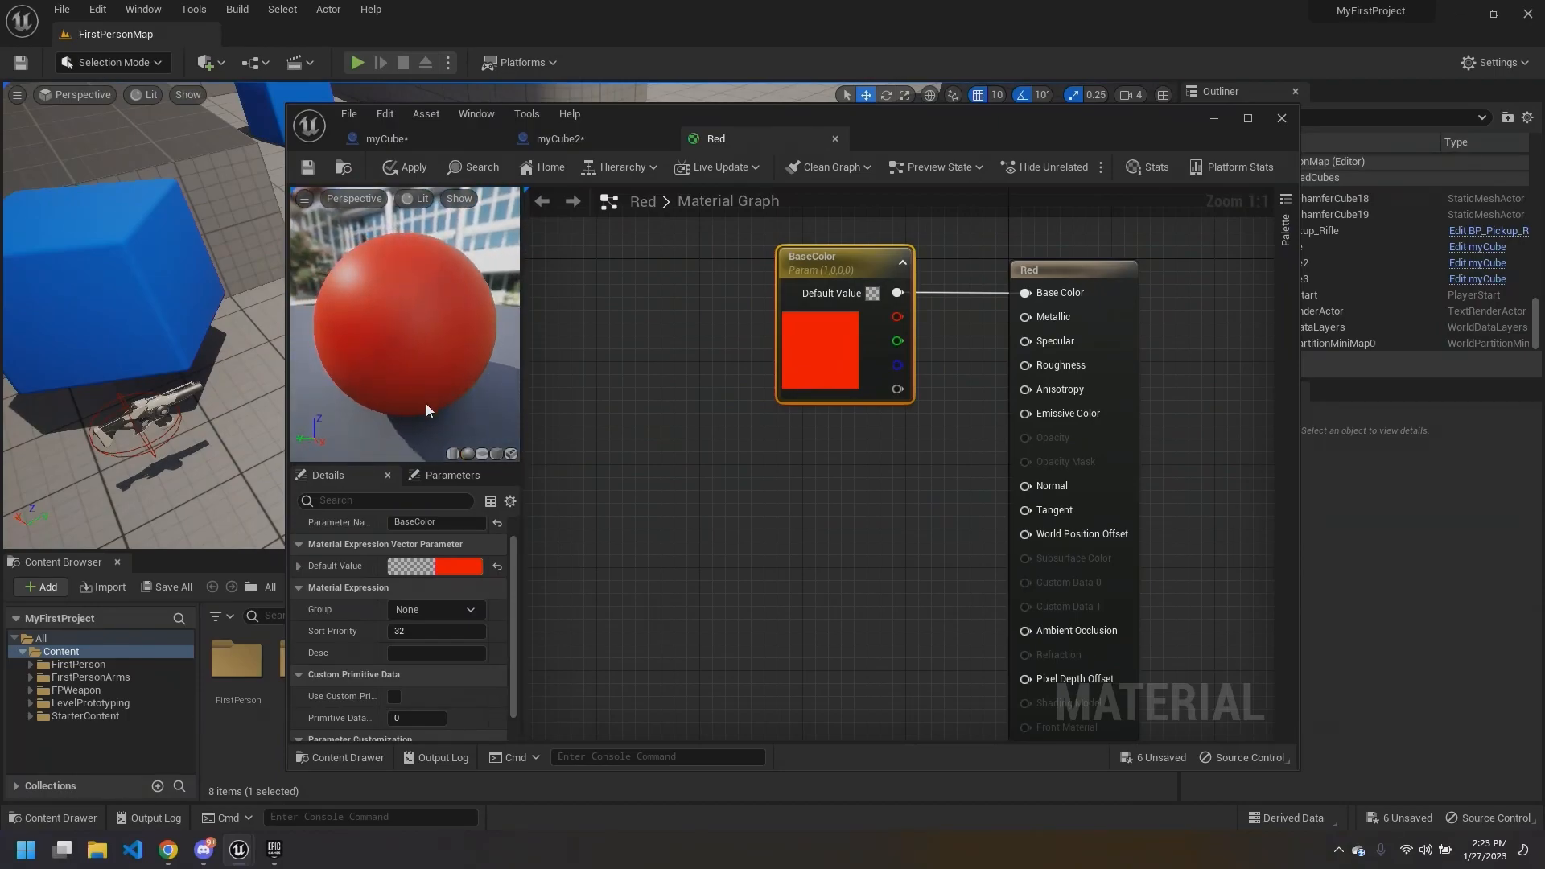
{"action": "left_click", "coordinate": [496, 453]}
{"action": "left_click_drag", "start_coordinate": [434, 363], "coordinate": [370, 369]}
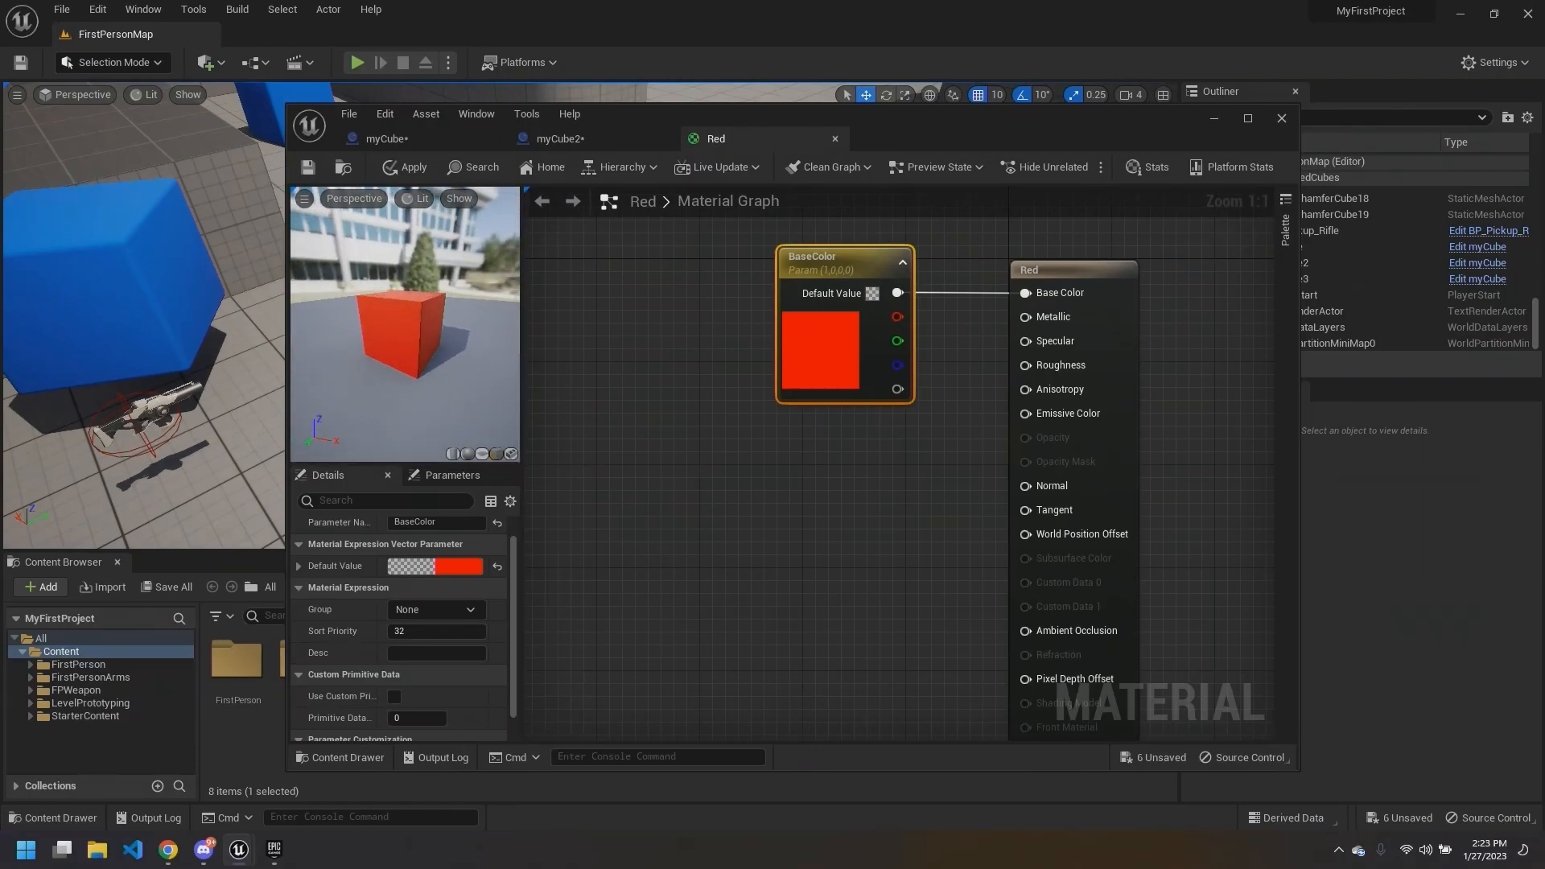
{"action": "left_click", "coordinate": [455, 457]}
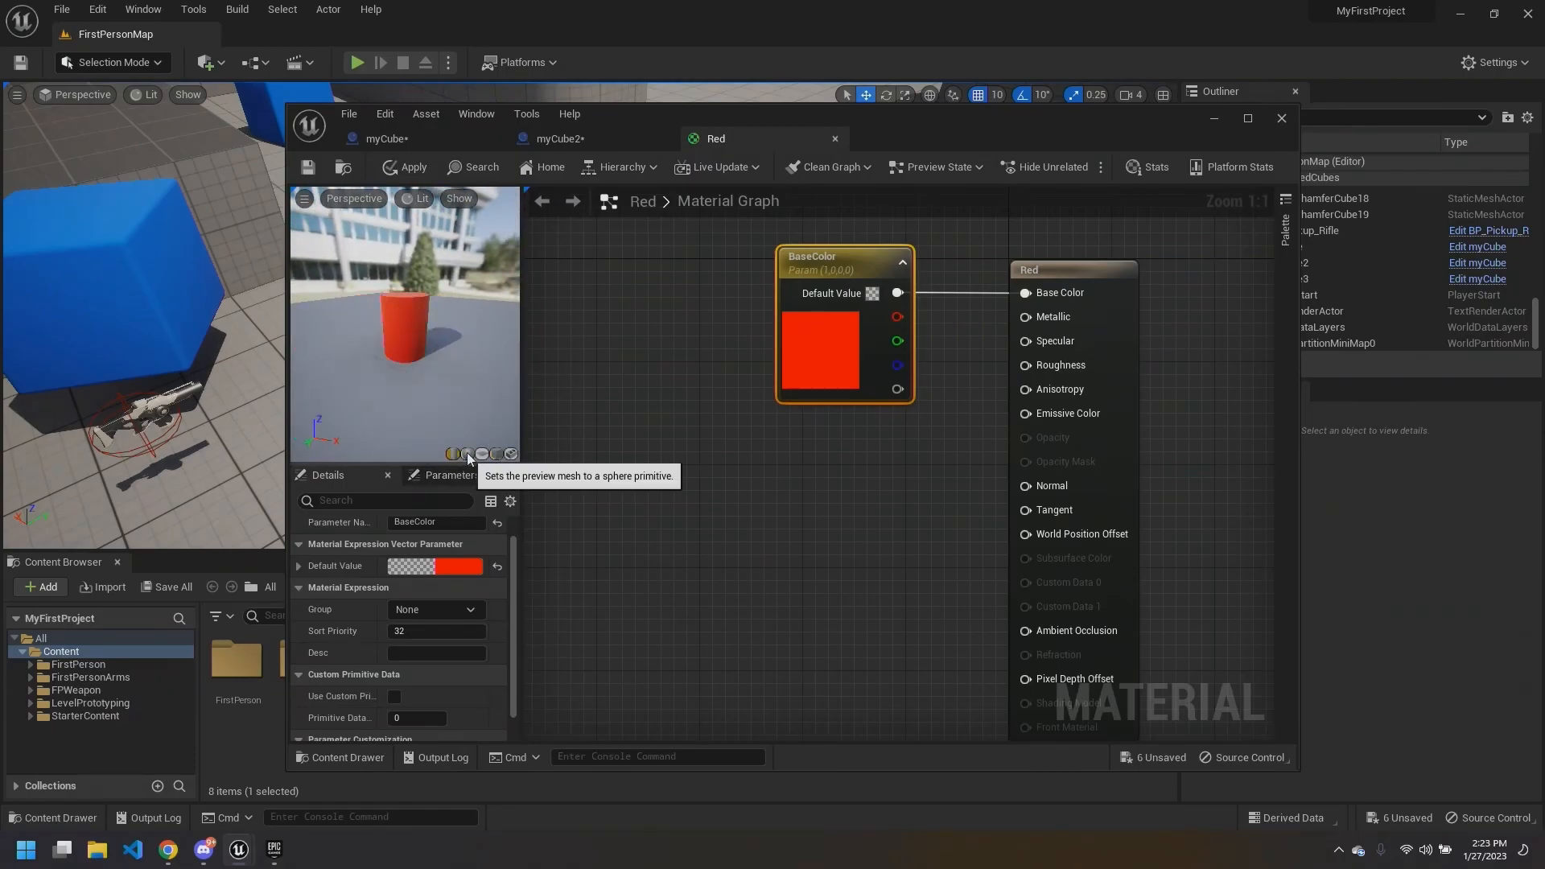
Step: Switch the material preview mesh to a sphere and look through the preview's available view modes
{"action": "left_click", "coordinate": [468, 456]}
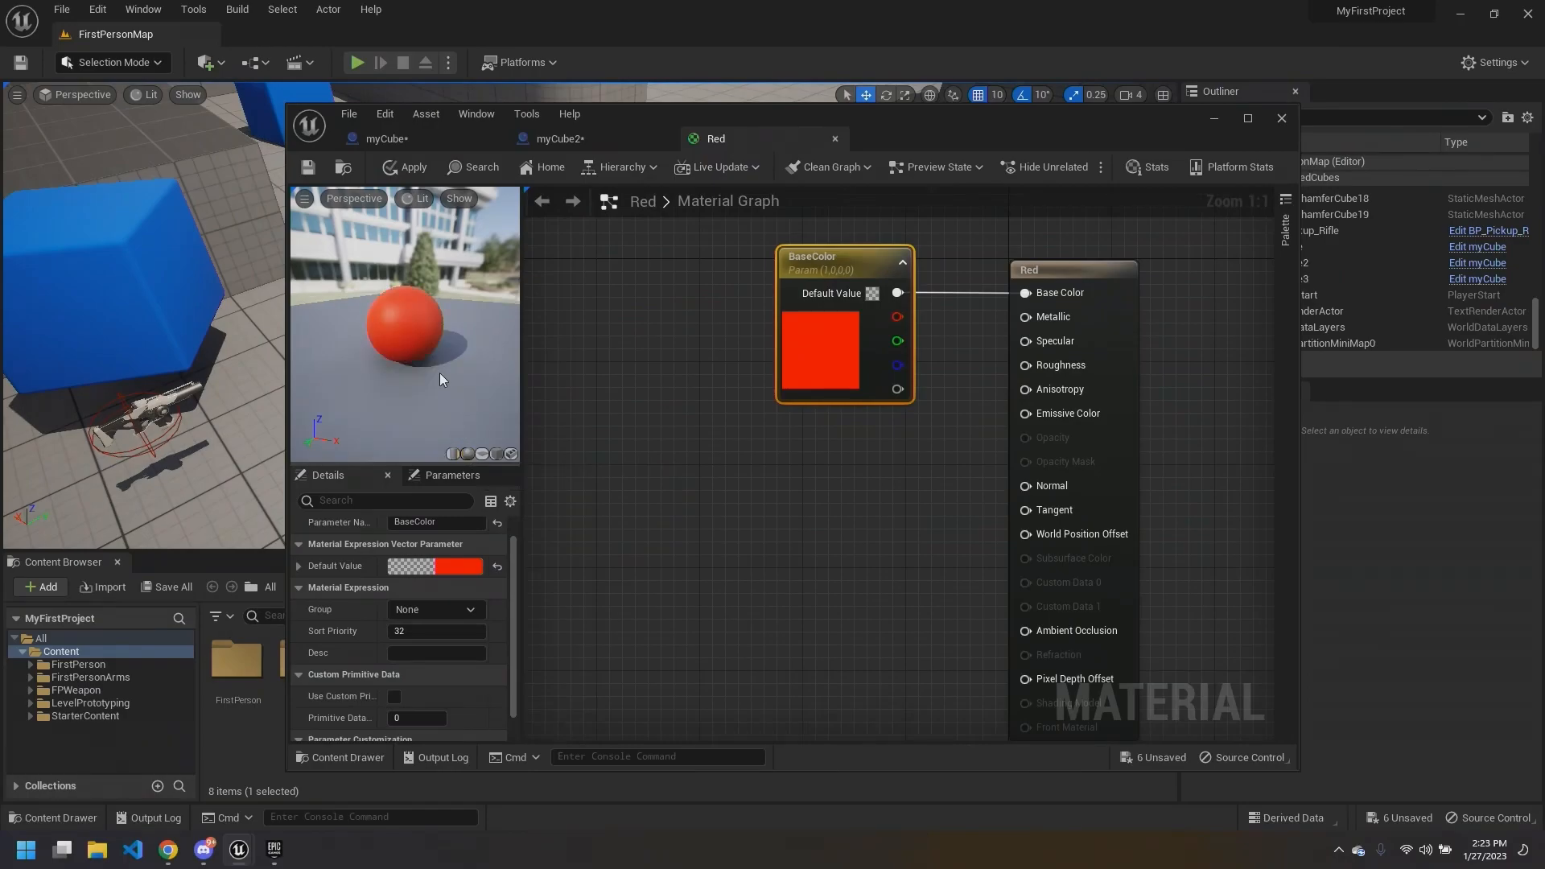
{"action": "scroll", "coordinate": [440, 374], "scroll_direction": "up", "scroll_amount": 5}
{"action": "scroll", "coordinate": [435, 346], "scroll_direction": "down", "scroll_amount": 3}
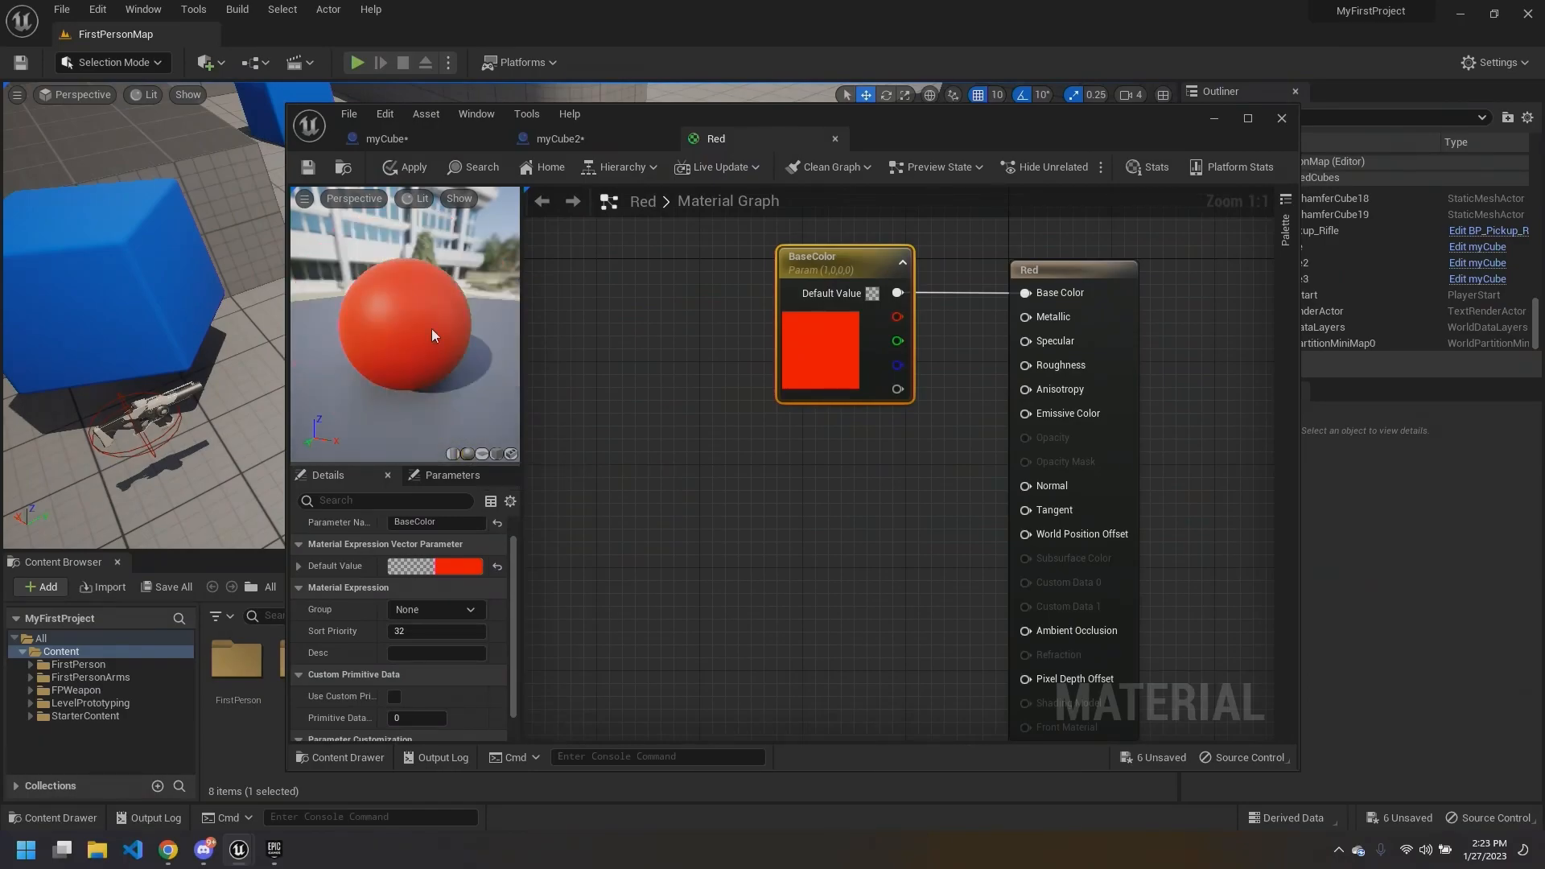
{"action": "left_click", "coordinate": [427, 199]}
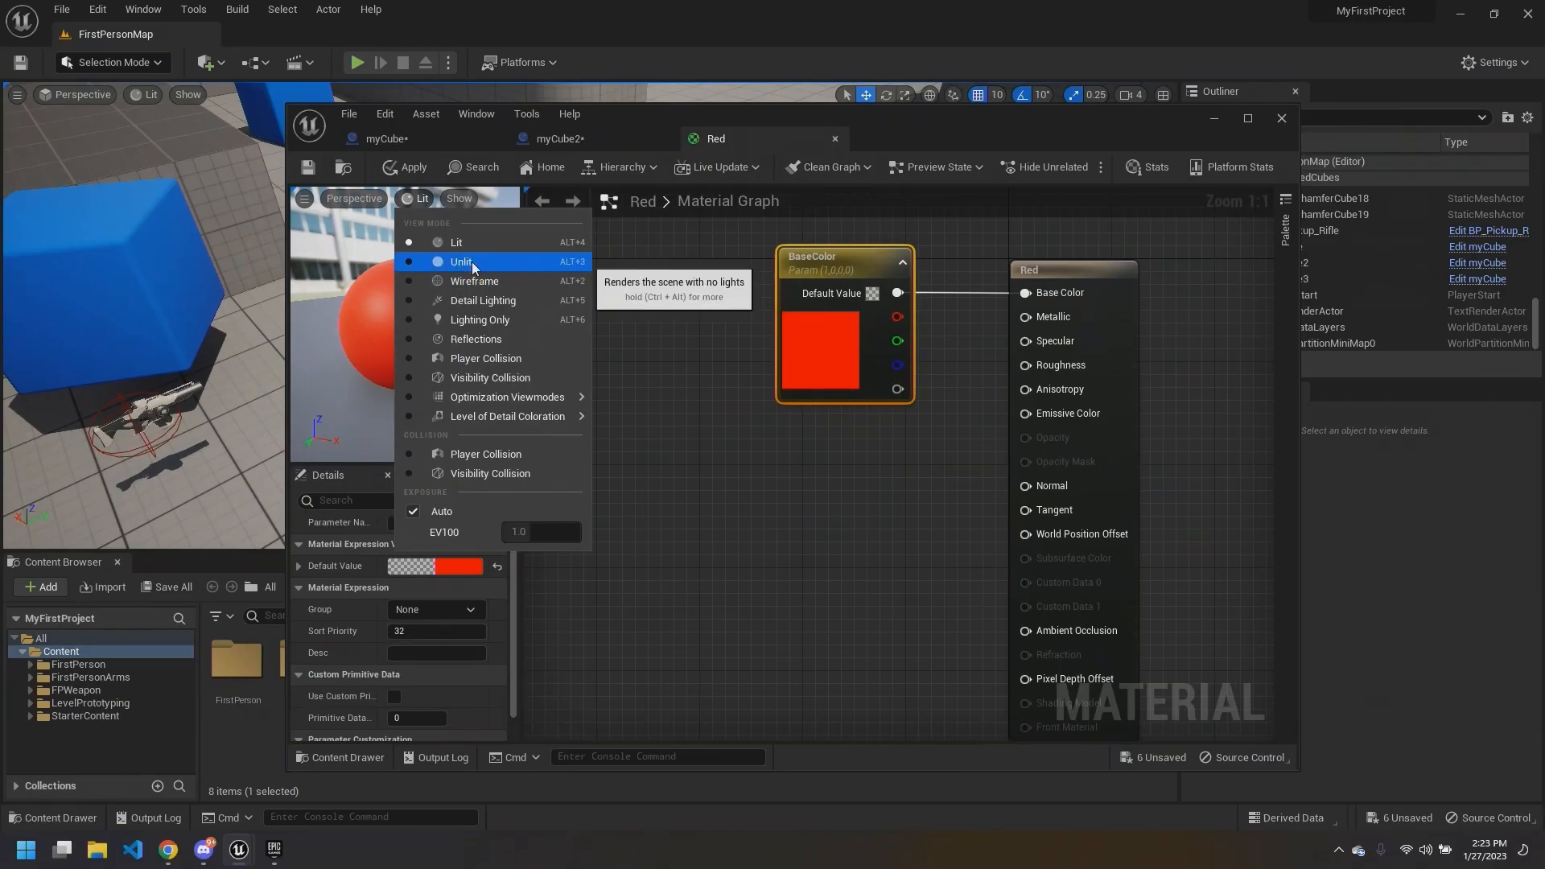
{"action": "left_click", "coordinate": [692, 343]}
{"action": "left_click", "coordinate": [692, 343]}
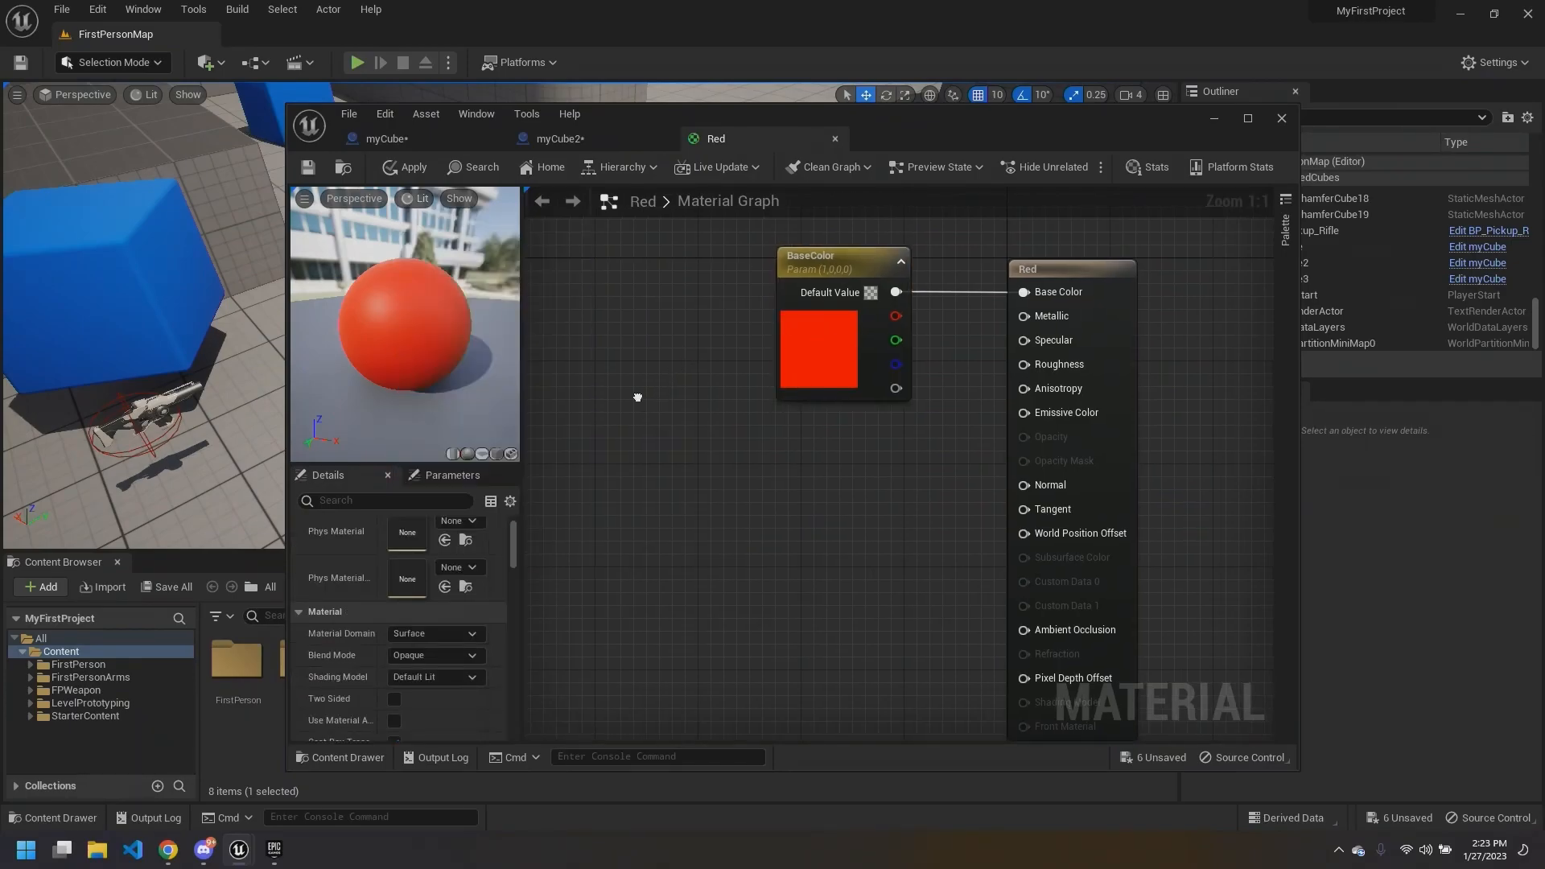
{"action": "right_click_drag", "start_coordinate": [638, 399], "coordinate": [602, 400]}
{"action": "right_click_drag", "start_coordinate": [879, 466], "coordinate": [772, 501]}
{"action": "scroll", "coordinate": [418, 590], "scroll_direction": "up", "scroll_amount": 2}
{"action": "left_click", "coordinate": [663, 292]}
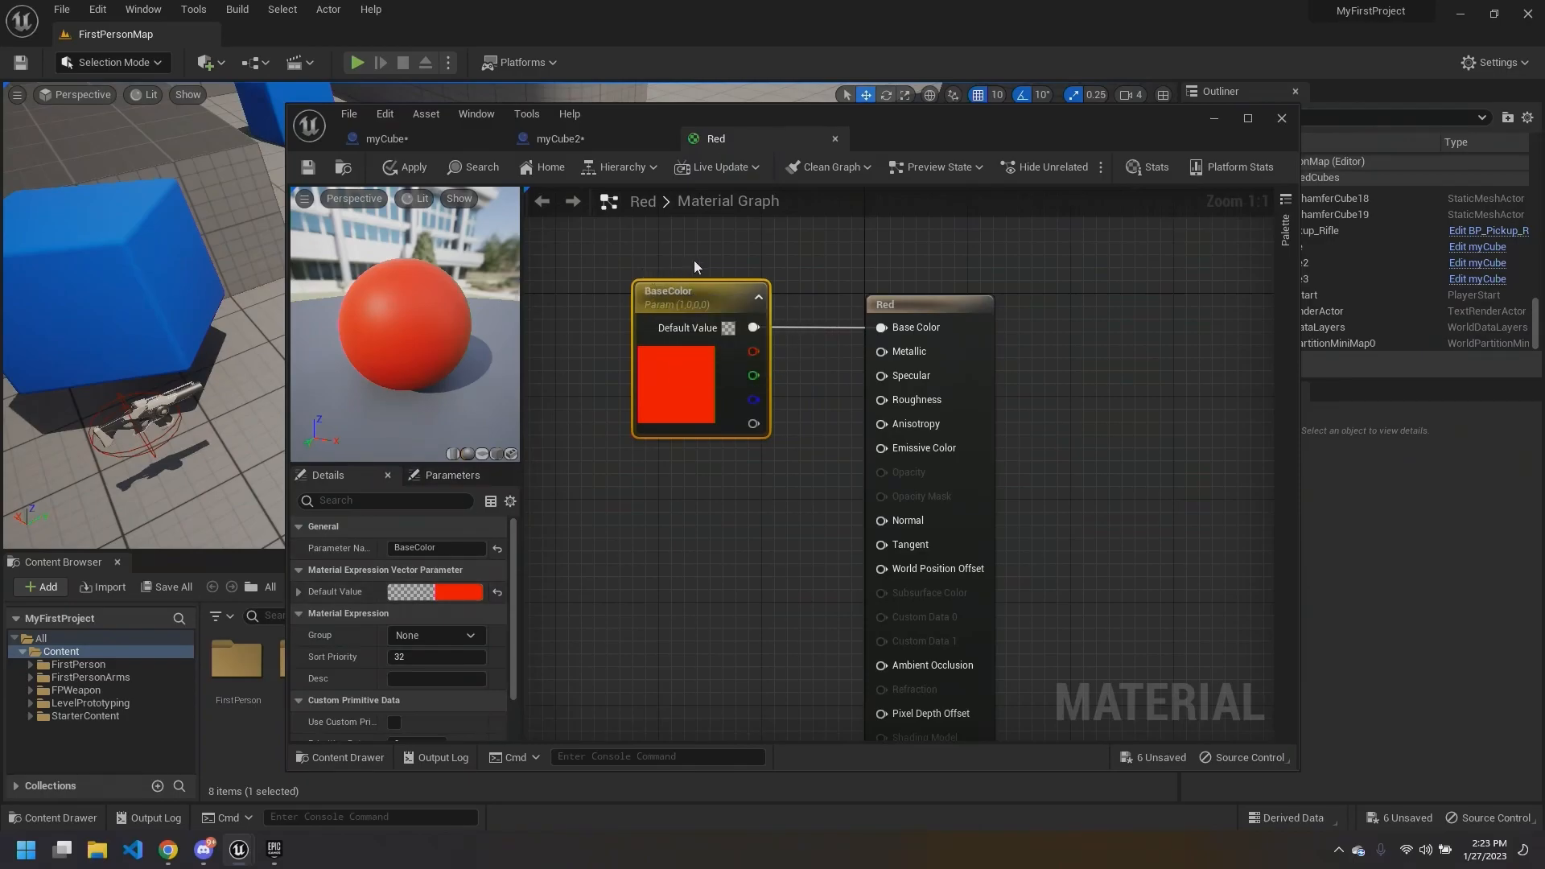
{"action": "left_click", "coordinate": [735, 253]}
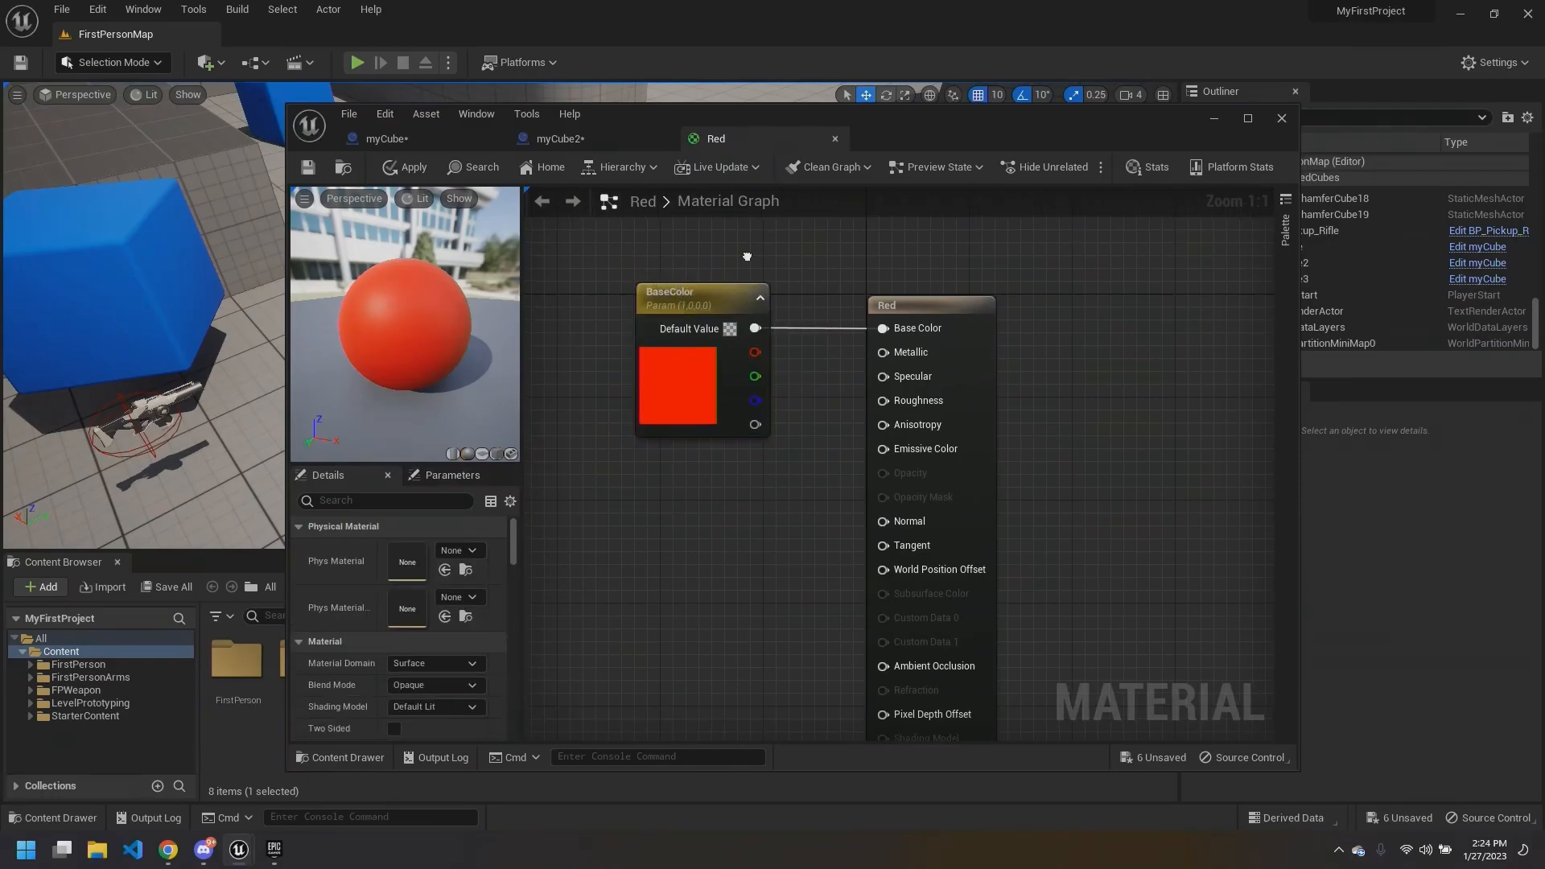
{"action": "right_click_drag", "start_coordinate": [735, 252], "coordinate": [754, 257]}
{"action": "right_click_drag", "start_coordinate": [606, 362], "coordinate": [623, 351]}
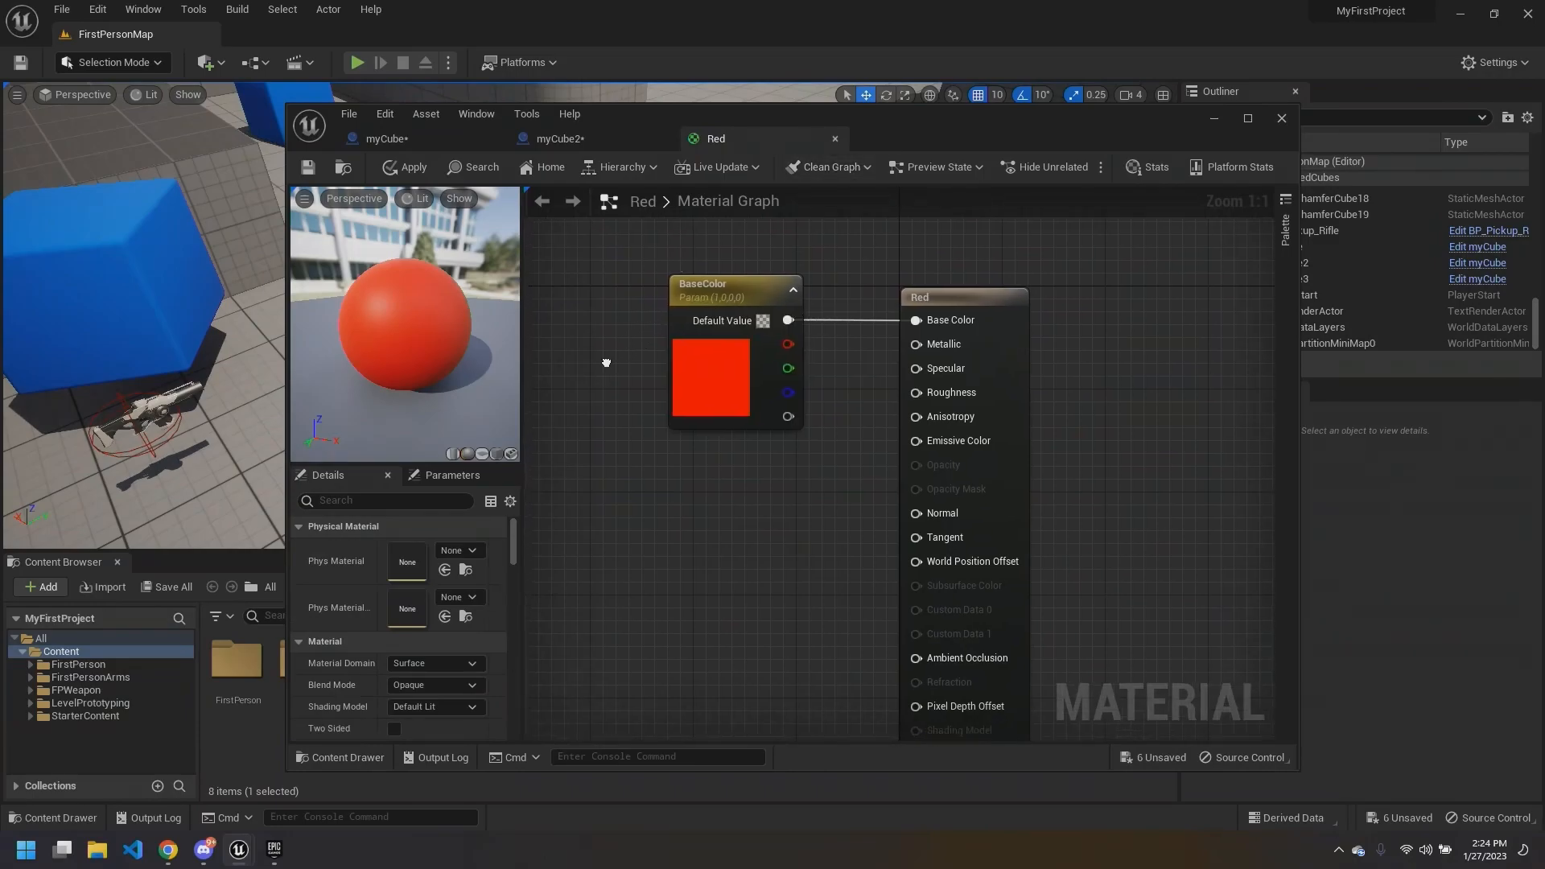
{"action": "scroll", "coordinate": [346, 670], "scroll_direction": "down", "scroll_amount": 2}
{"action": "scroll", "coordinate": [371, 640], "scroll_direction": "up", "scroll_amount": 2}
{"action": "right_click_drag", "start_coordinate": [736, 480], "coordinate": [735, 457]}
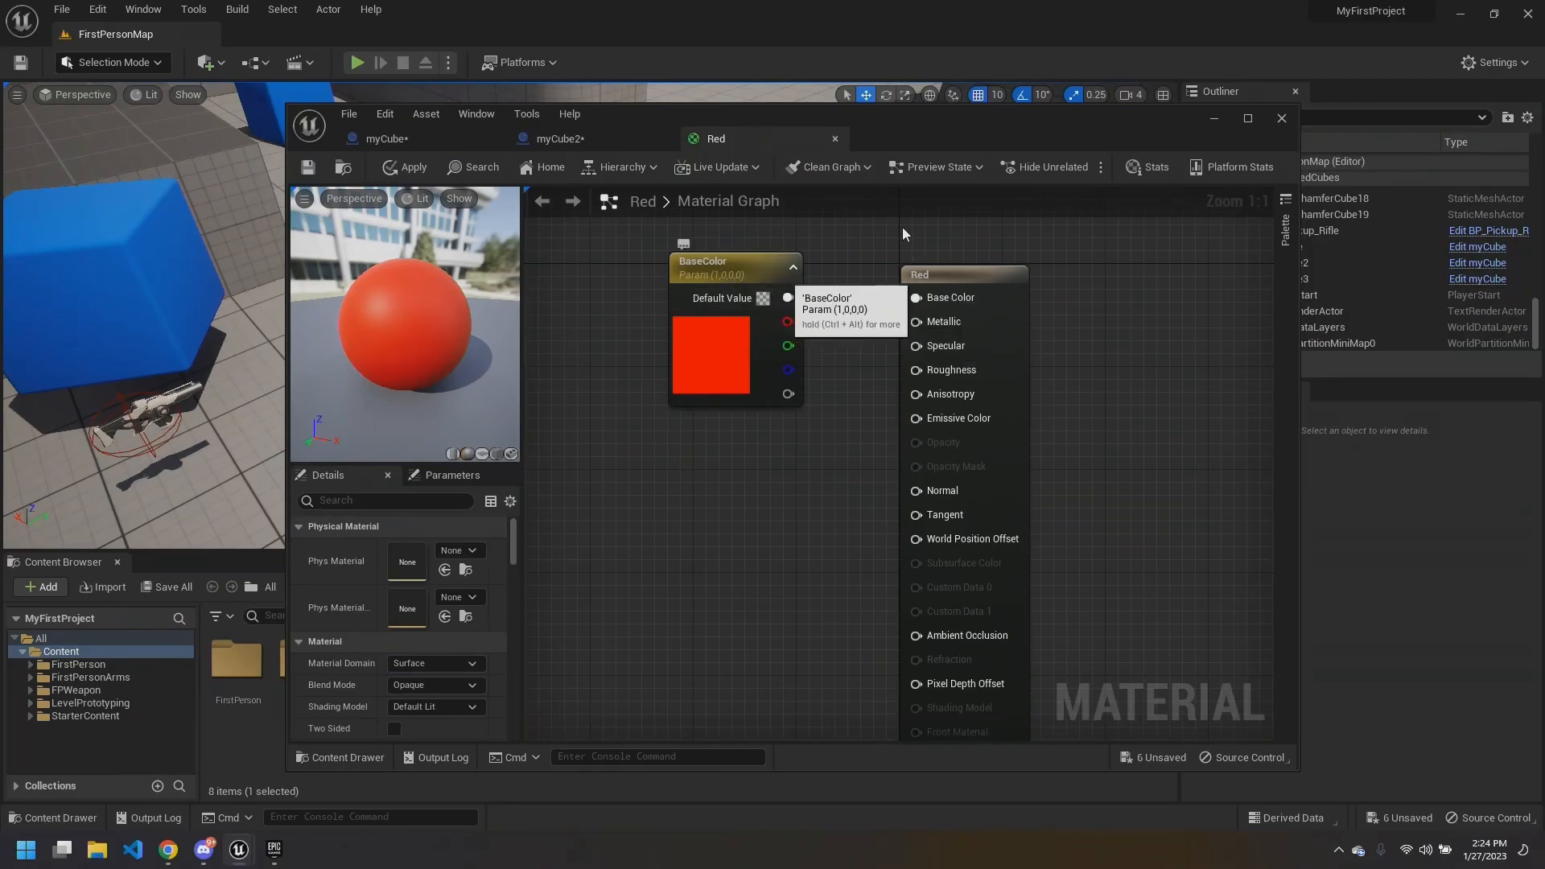
Step: Save the Red material and close its editor
{"action": "left_click_drag", "start_coordinate": [977, 119], "coordinate": [1002, 113]}
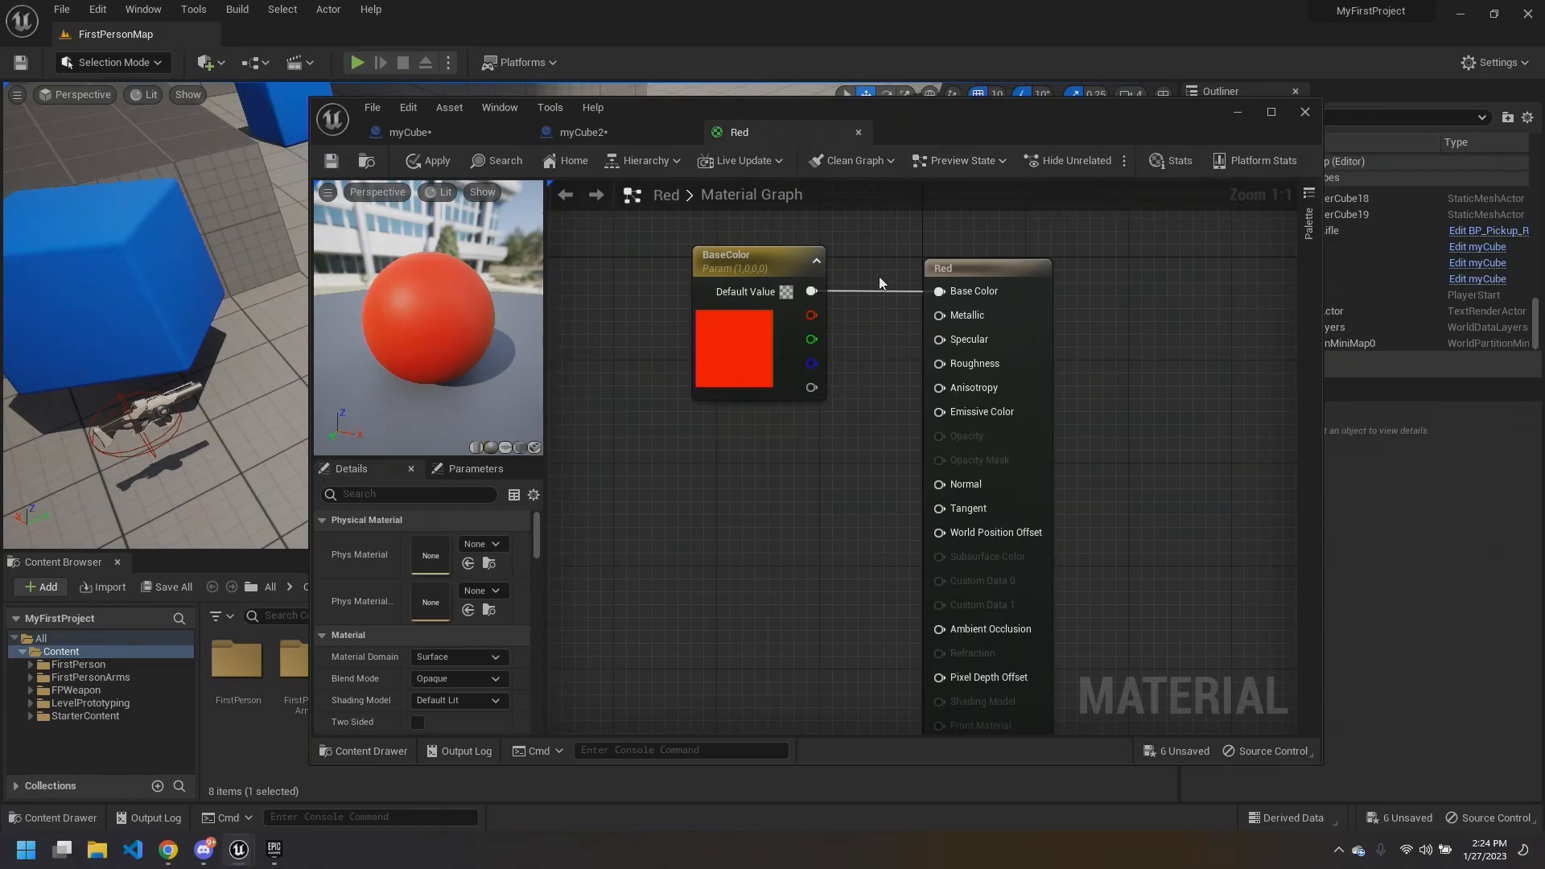
{"action": "right_click_drag", "start_coordinate": [678, 459], "coordinate": [698, 457]}
{"action": "right_click_drag", "start_coordinate": [712, 444], "coordinate": [712, 504]}
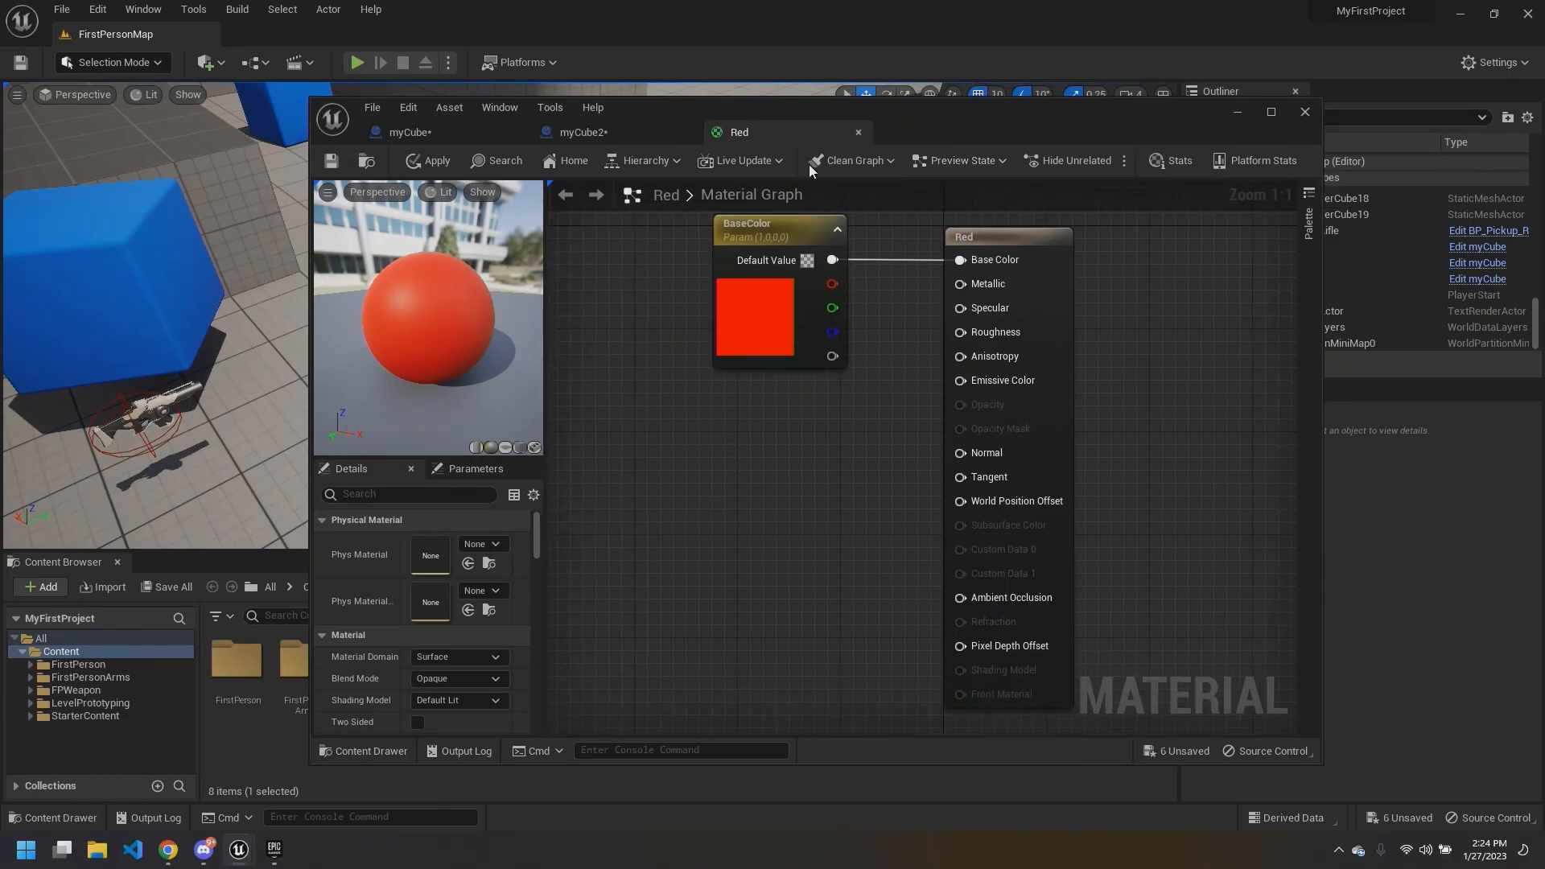
{"action": "key", "text": "ctrl+s"}
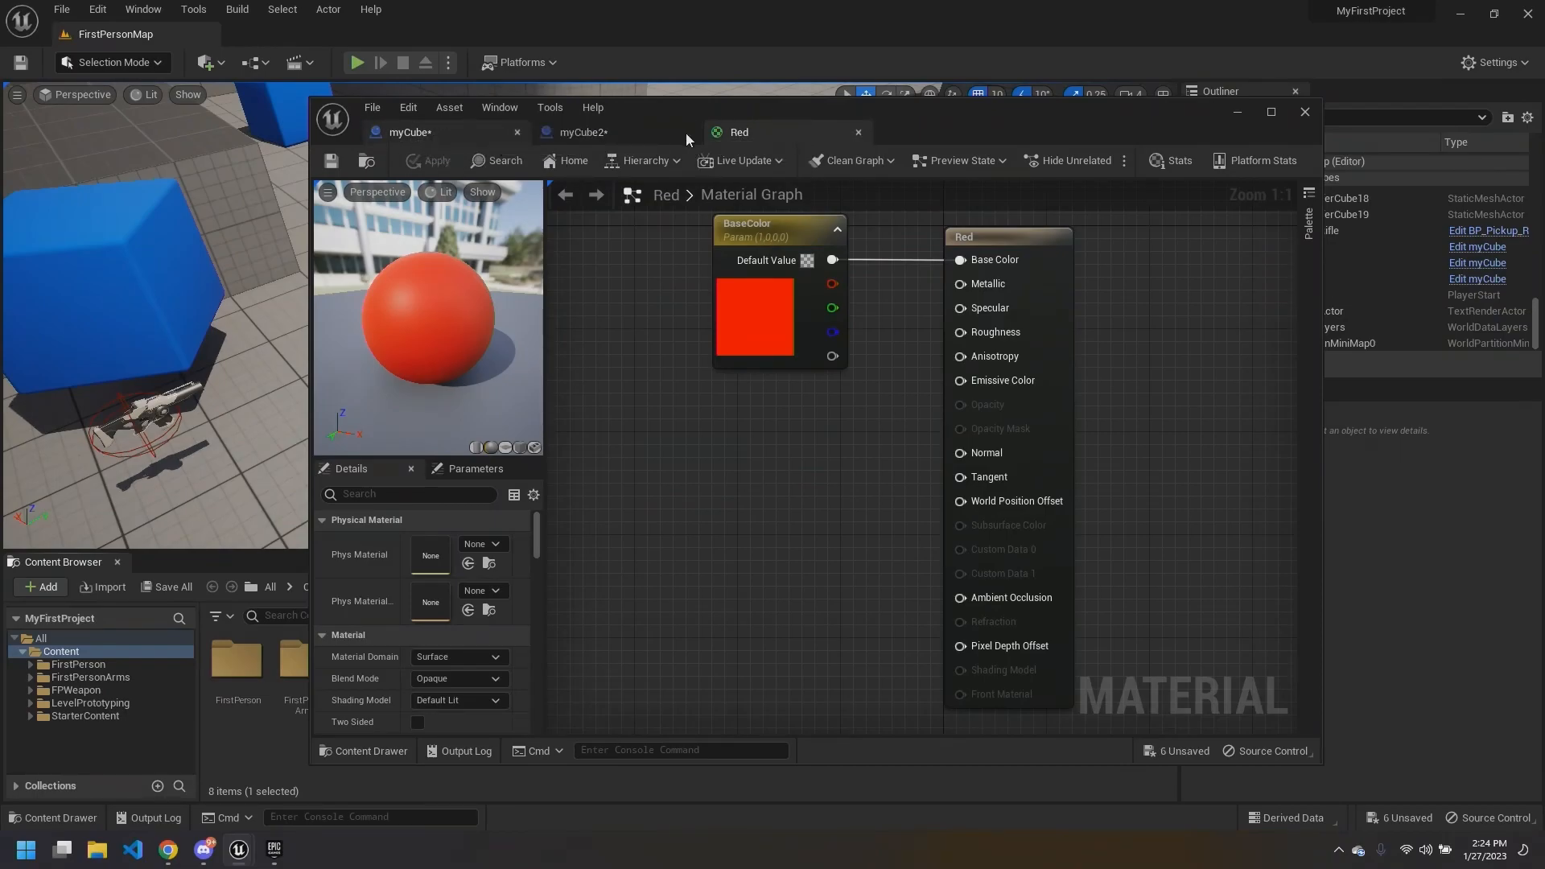
{"action": "left_click", "coordinate": [859, 133]}
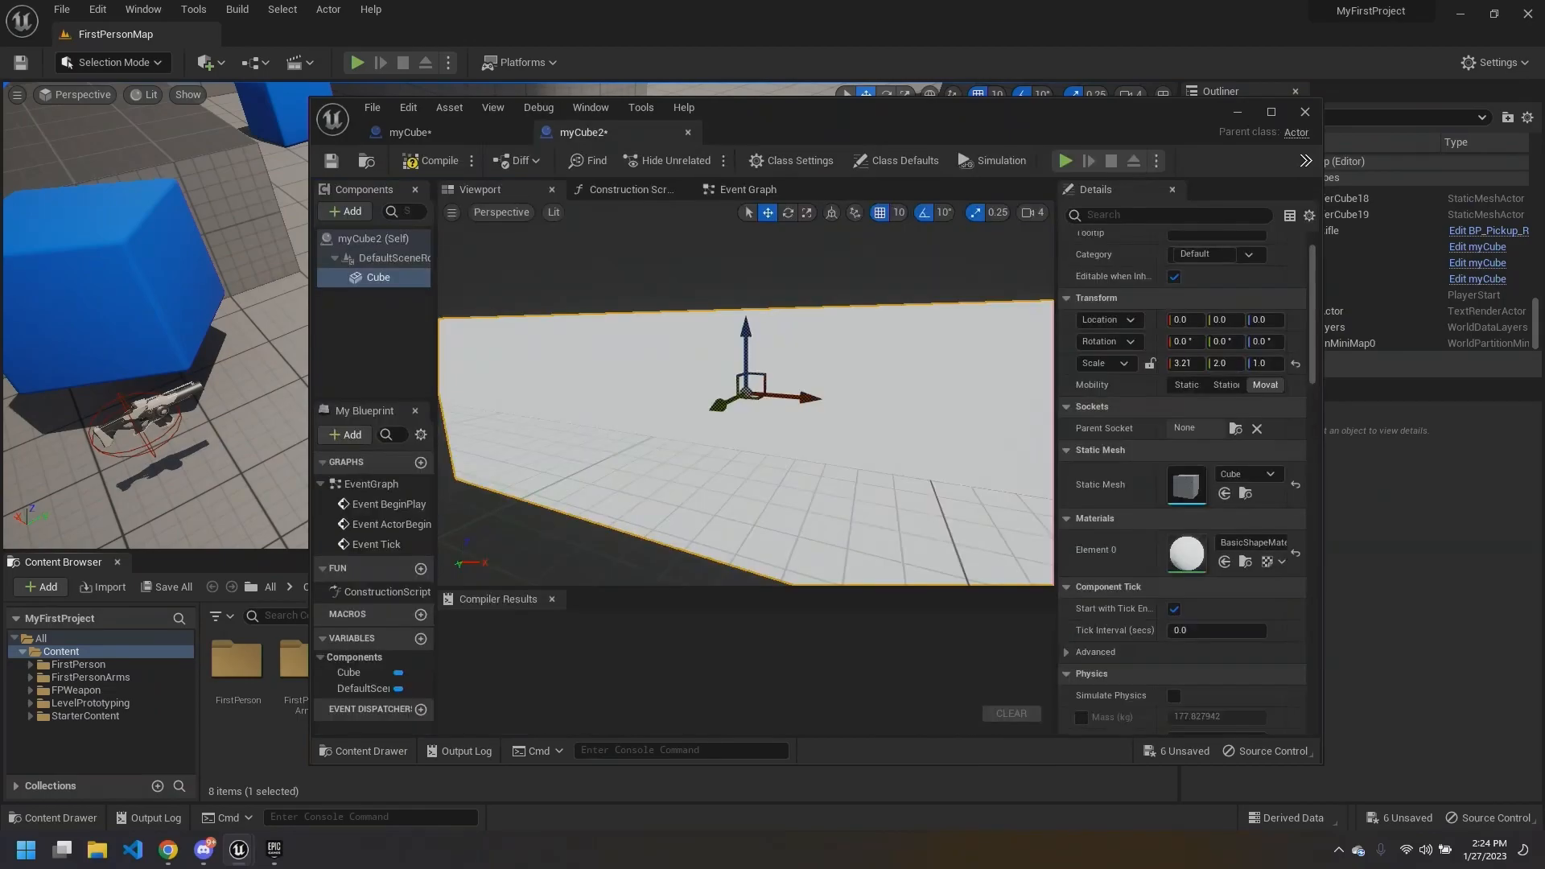
Step: Reopen the Red material from the Content folder and bring its node graph into view
{"action": "left_click_drag", "start_coordinate": [852, 113], "coordinate": [1124, 125]}
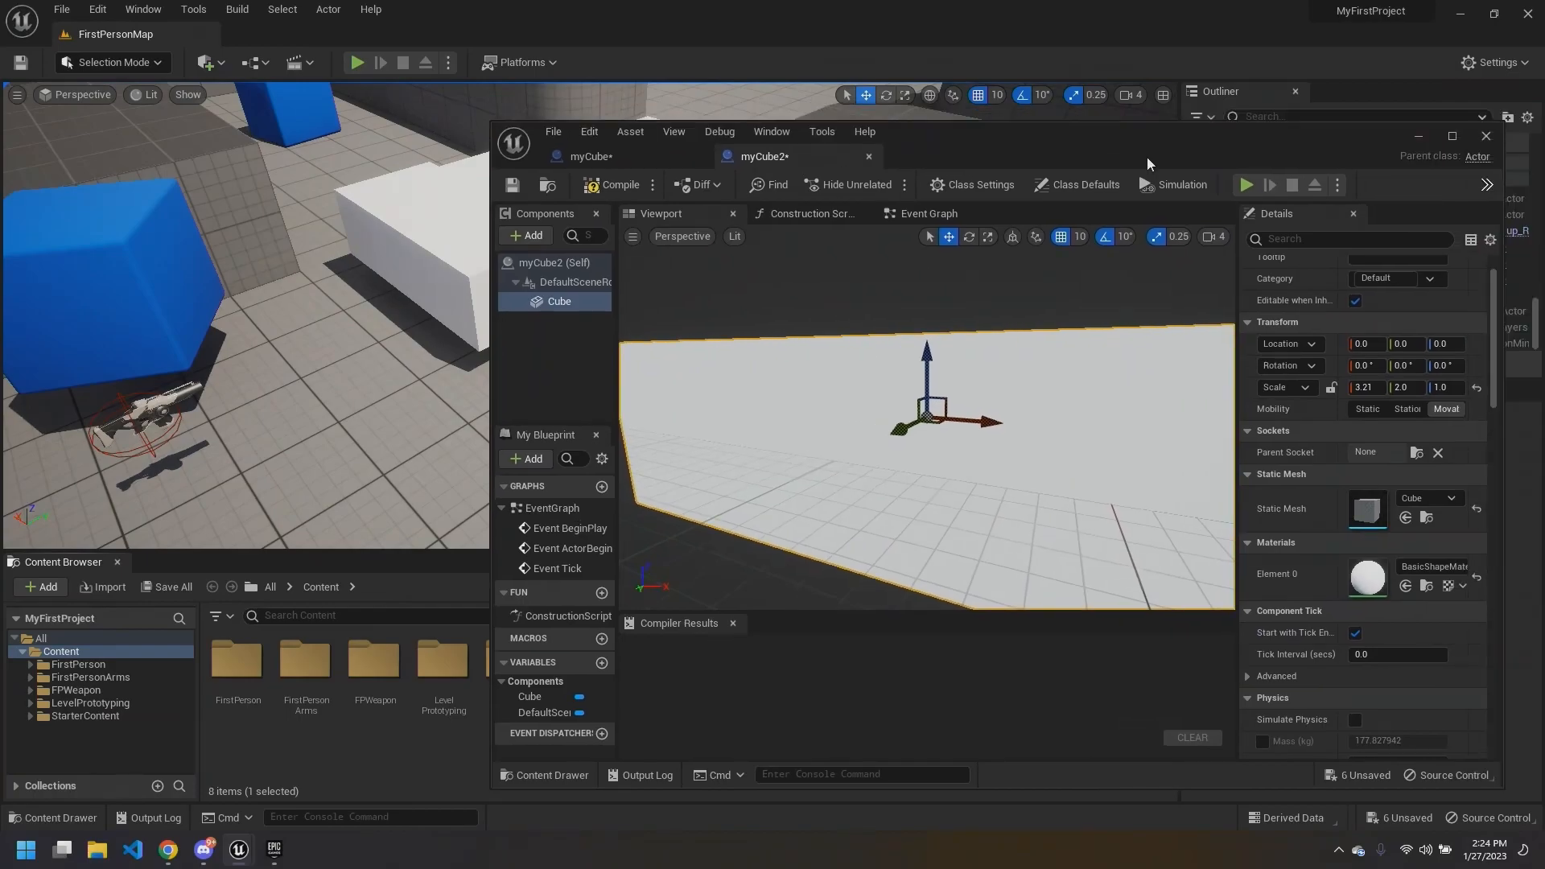
{"action": "left_click", "coordinate": [1419, 137]}
{"action": "double_click", "coordinate": [732, 681]}
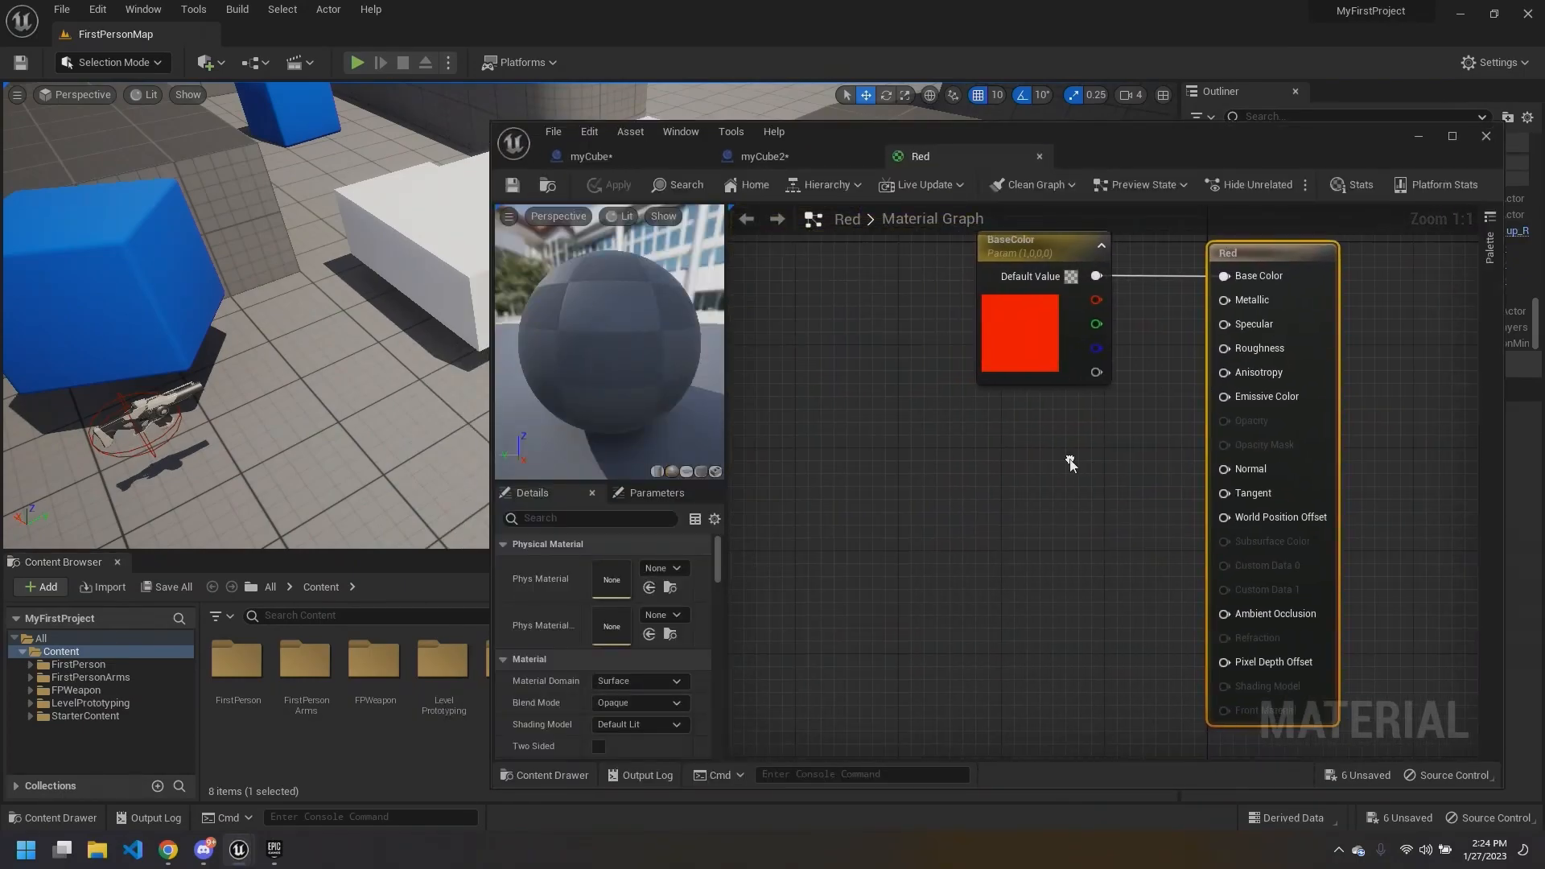
{"action": "scroll", "coordinate": [1101, 475], "scroll_direction": "down", "scroll_amount": 1}
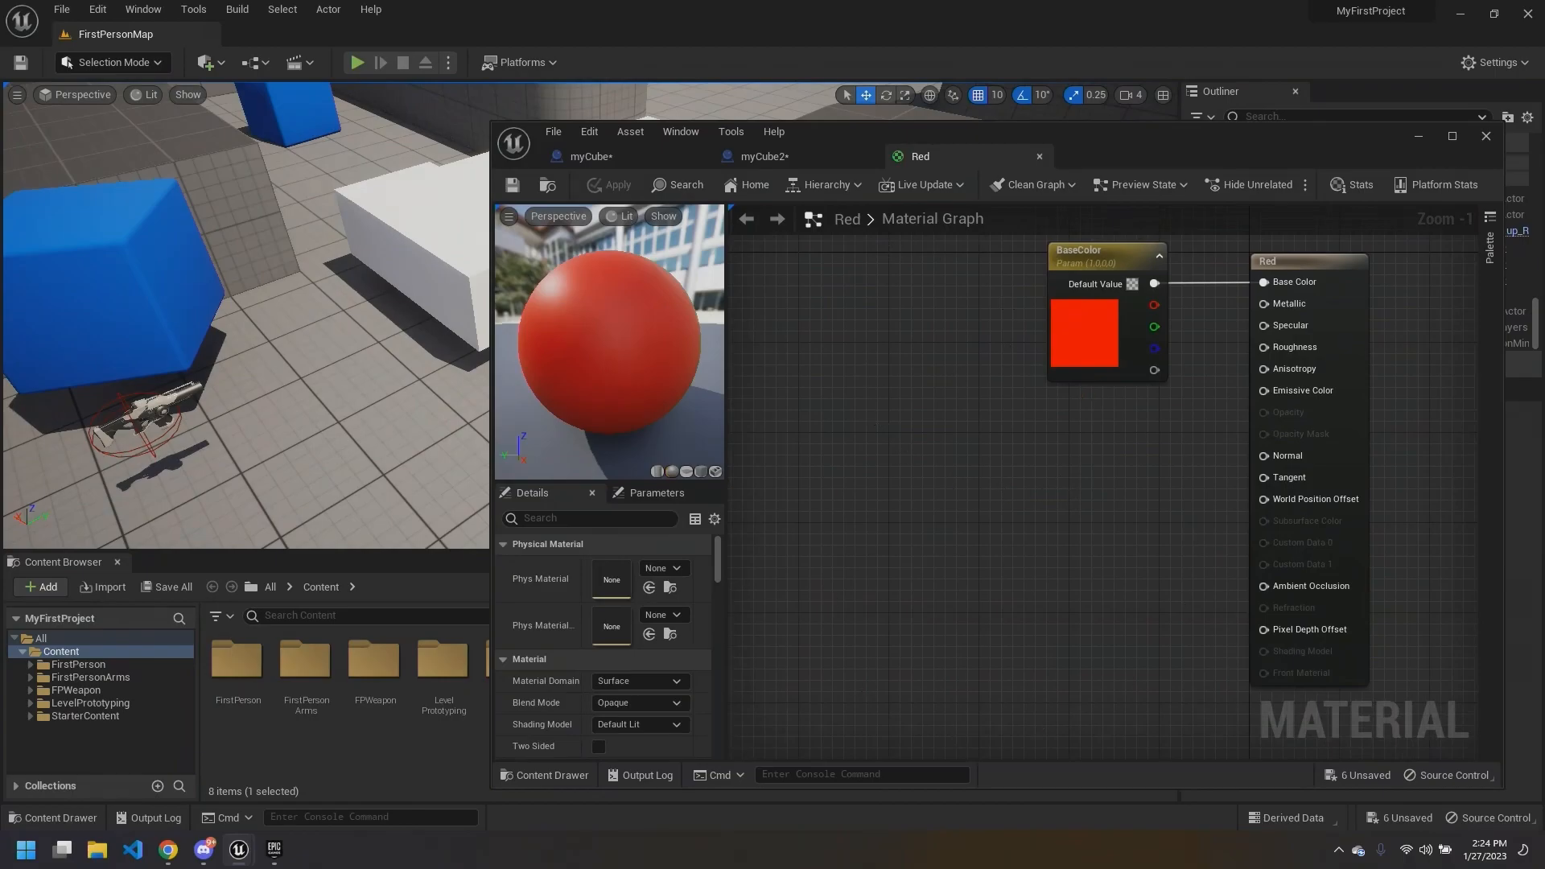
{"action": "scroll", "coordinate": [926, 443], "scroll_direction": "down", "scroll_amount": 1}
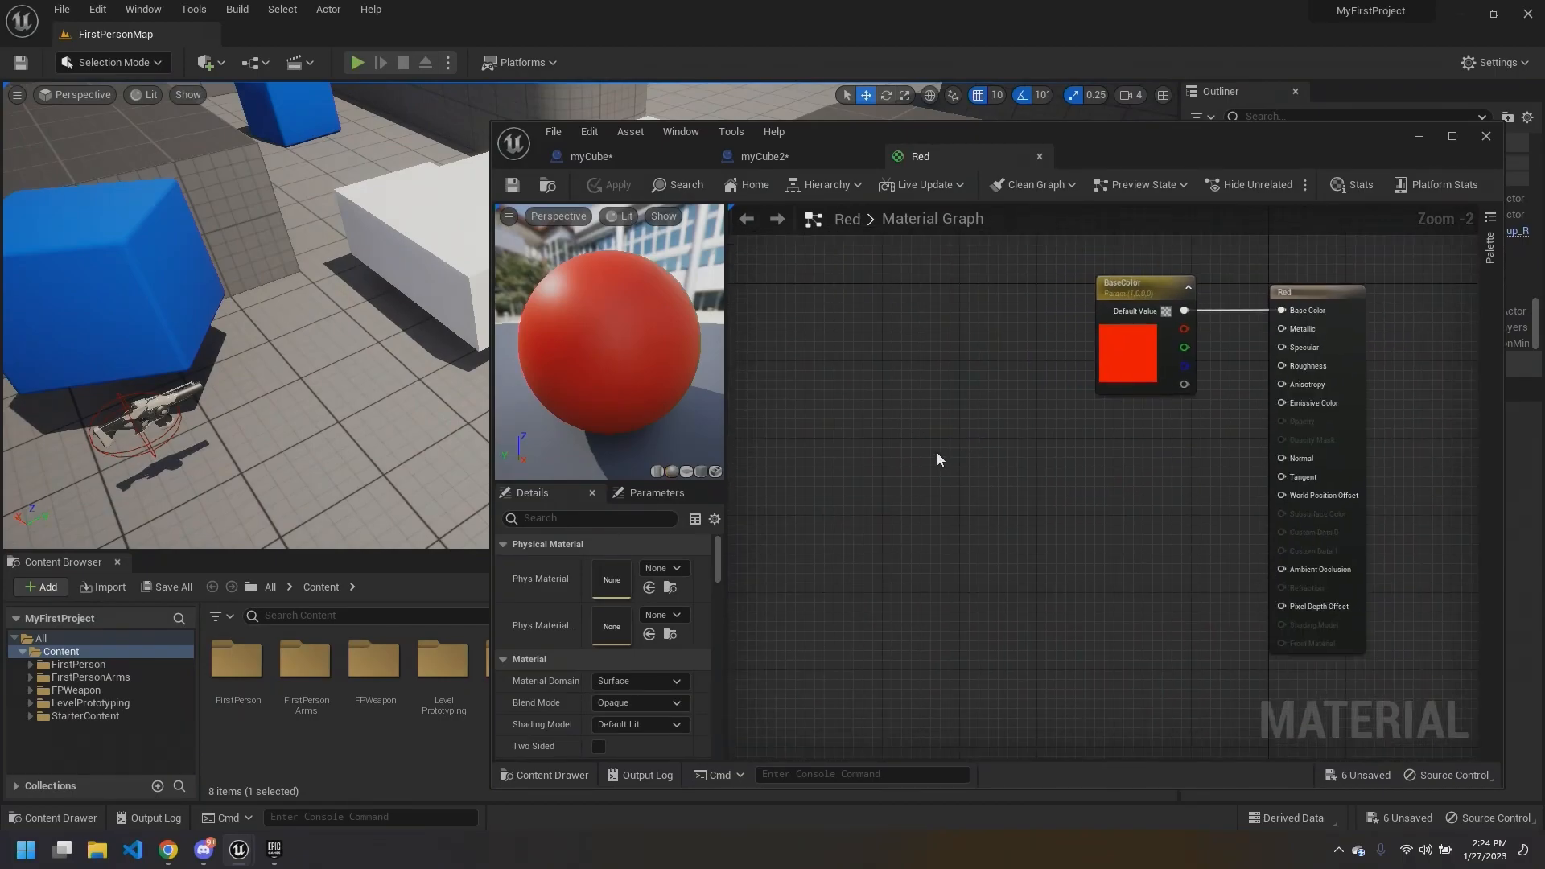
Step: Search the material graph's available nodes for "vector" and add a Constant3Vector node
{"action": "right_click", "coordinate": [938, 454]}
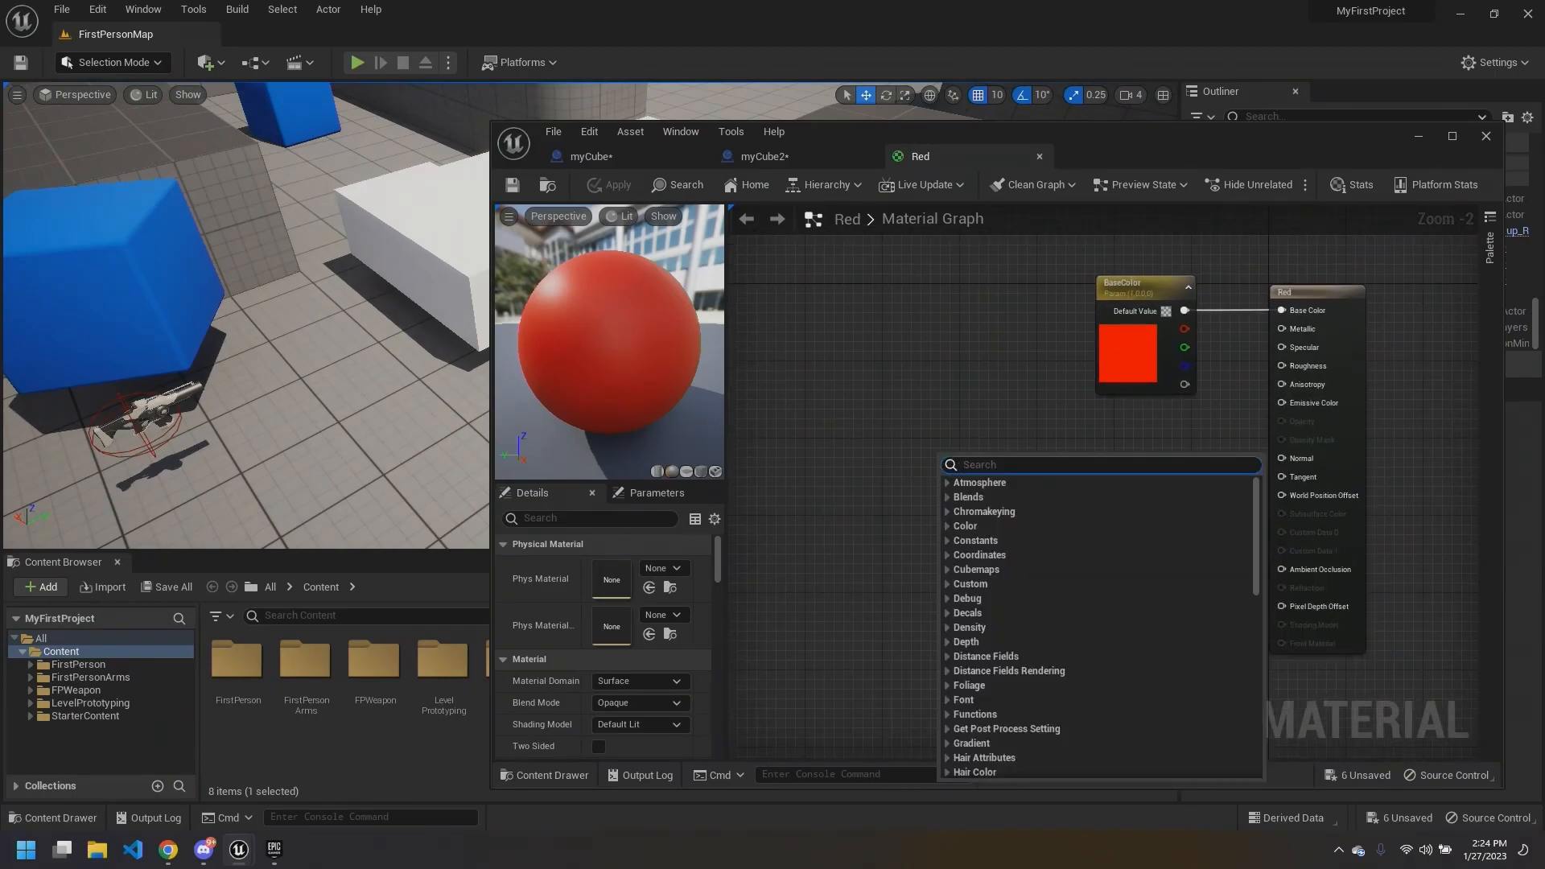
{"action": "type", "text": "vector"}
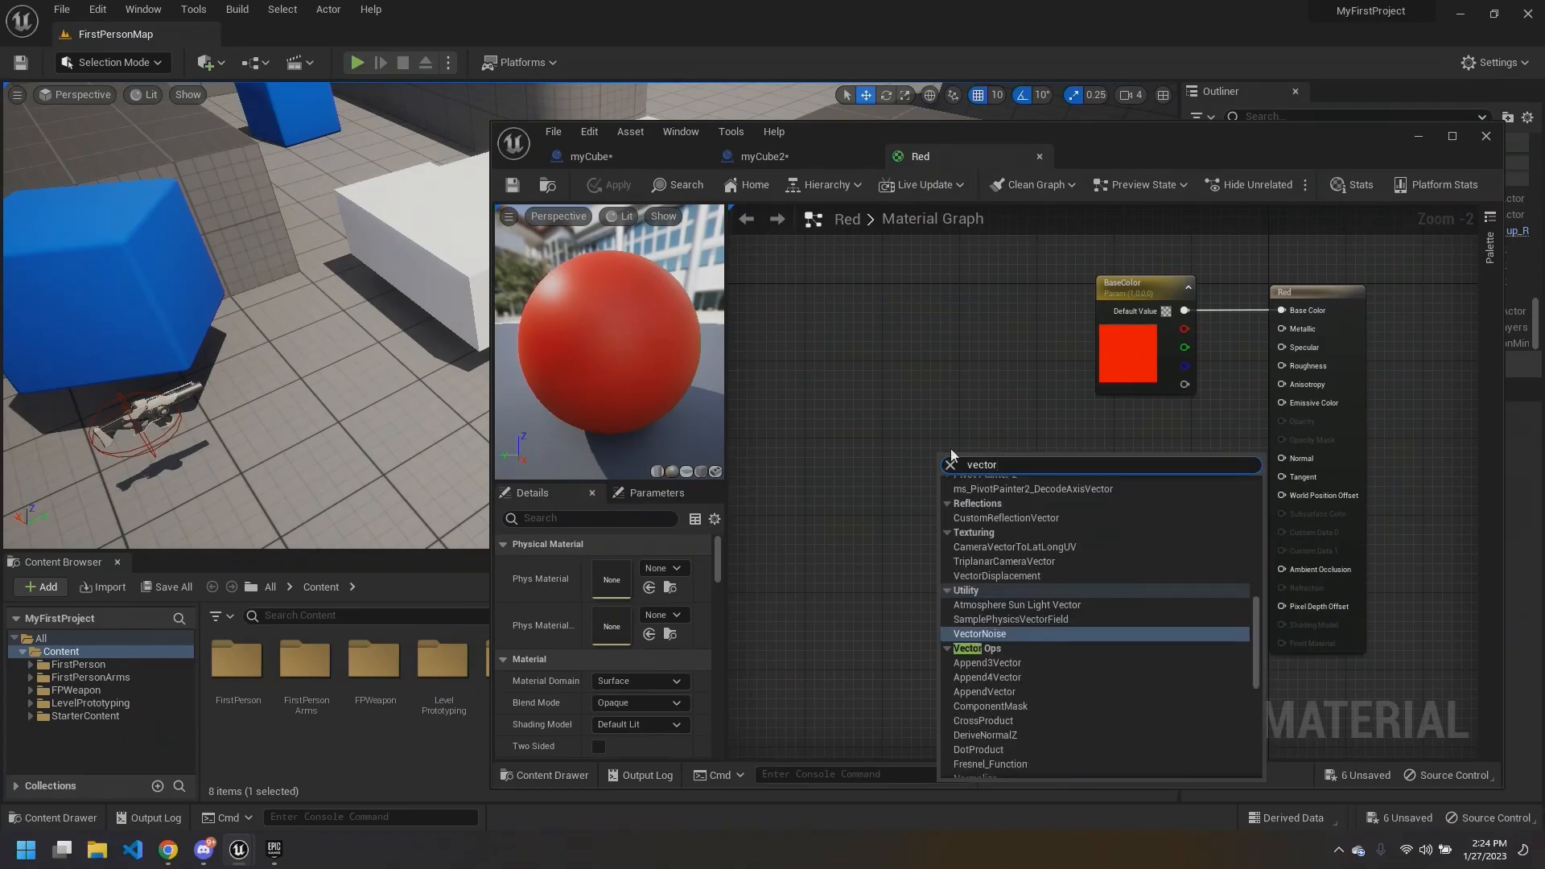
{"action": "scroll", "coordinate": [1072, 697], "scroll_direction": "down", "scroll_amount": 5}
{"action": "scroll", "coordinate": [1074, 691], "scroll_direction": "up", "scroll_amount": 10}
{"action": "scroll", "coordinate": [1074, 668], "scroll_direction": "up", "scroll_amount": 3}
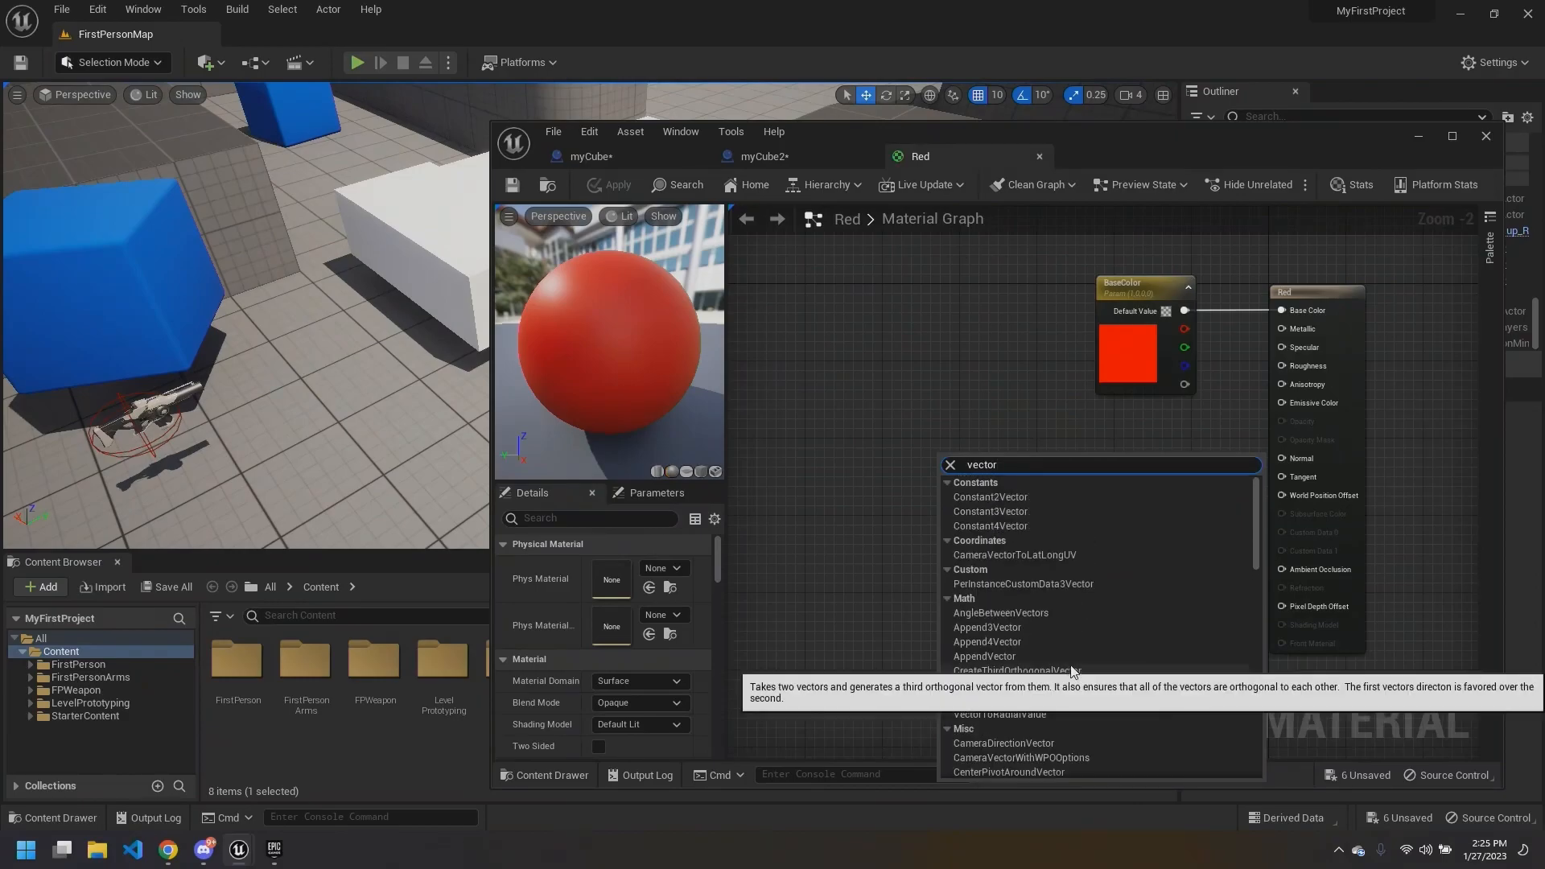
{"action": "left_click", "coordinate": [1000, 511]}
{"action": "scroll", "coordinate": [1055, 480], "scroll_direction": "up", "scroll_amount": 2}
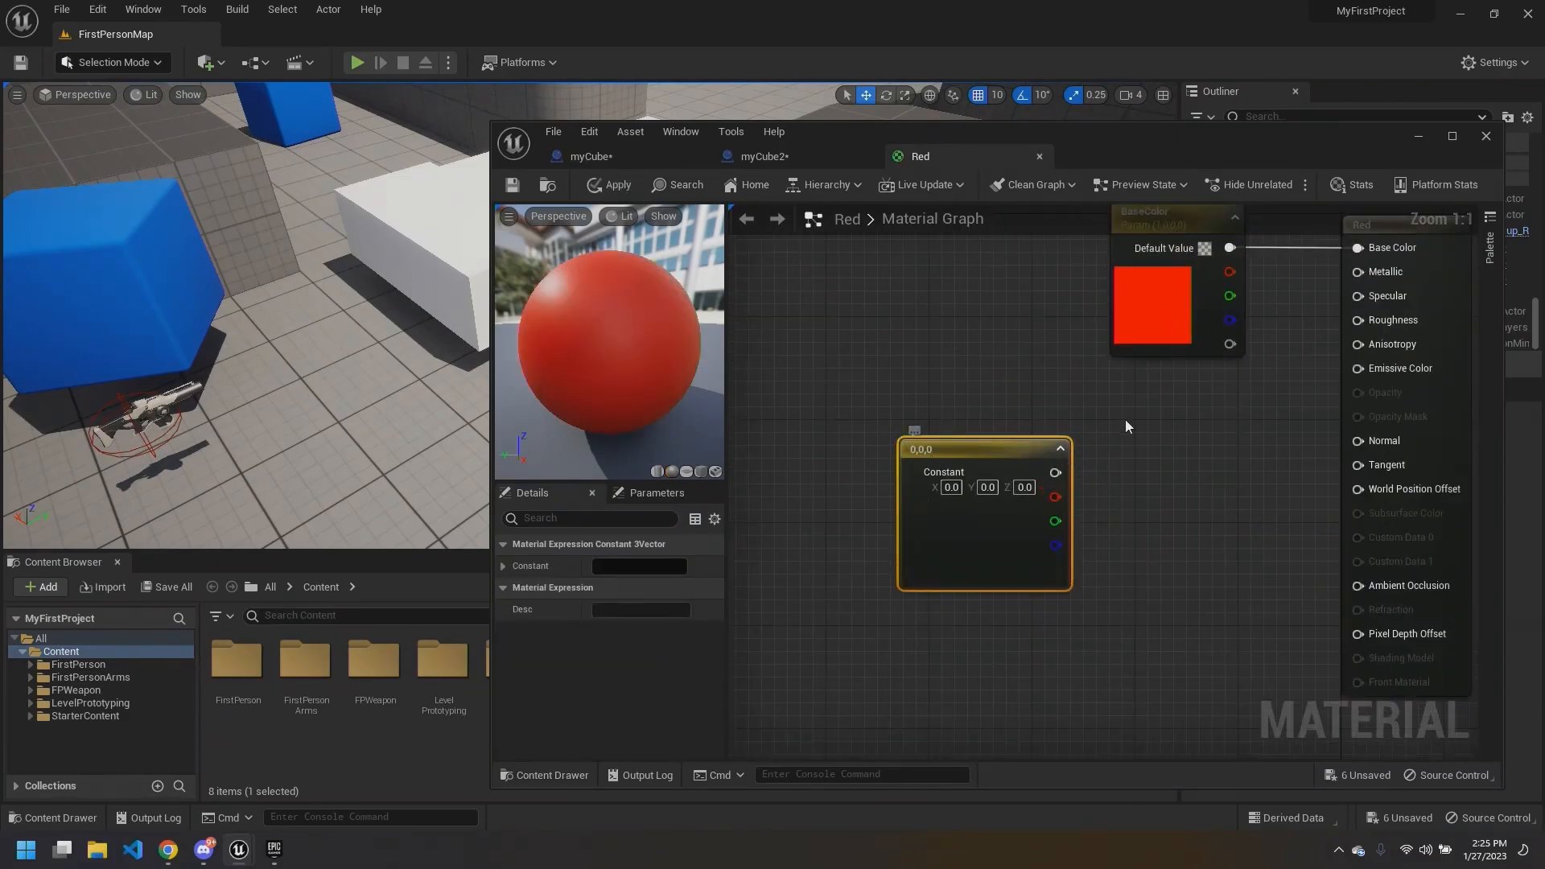
{"action": "right_click_drag", "start_coordinate": [1104, 431], "coordinate": [1051, 482]}
{"action": "right_click_drag", "start_coordinate": [1081, 409], "coordinate": [1118, 398]}
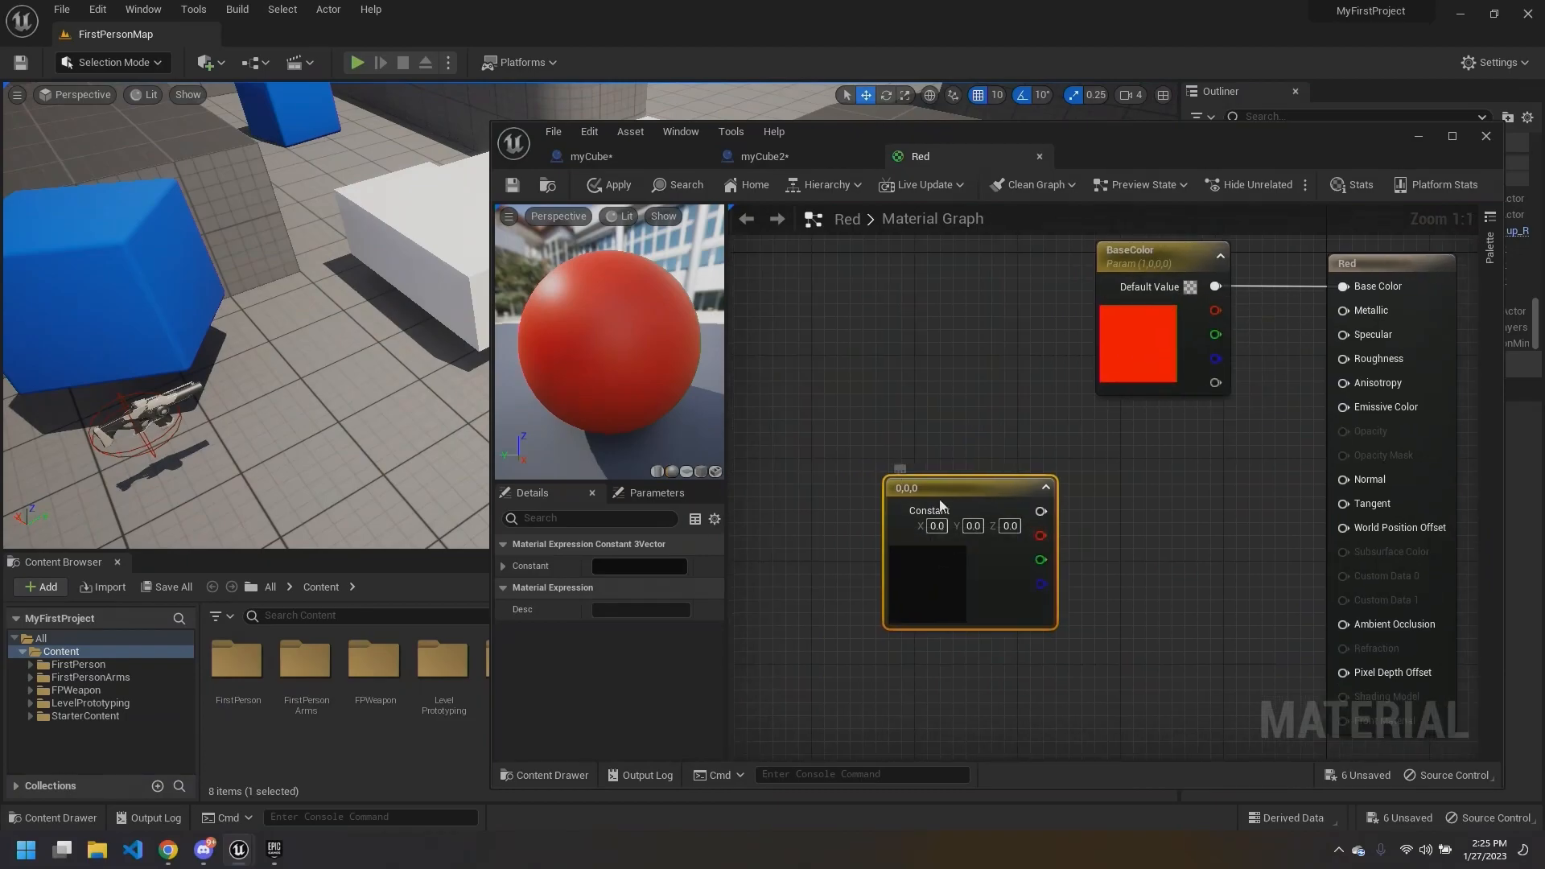
Step: Delete the Constant3Vector node from the Red material graph
{"action": "left_click_drag", "start_coordinate": [970, 503], "coordinate": [944, 472]}
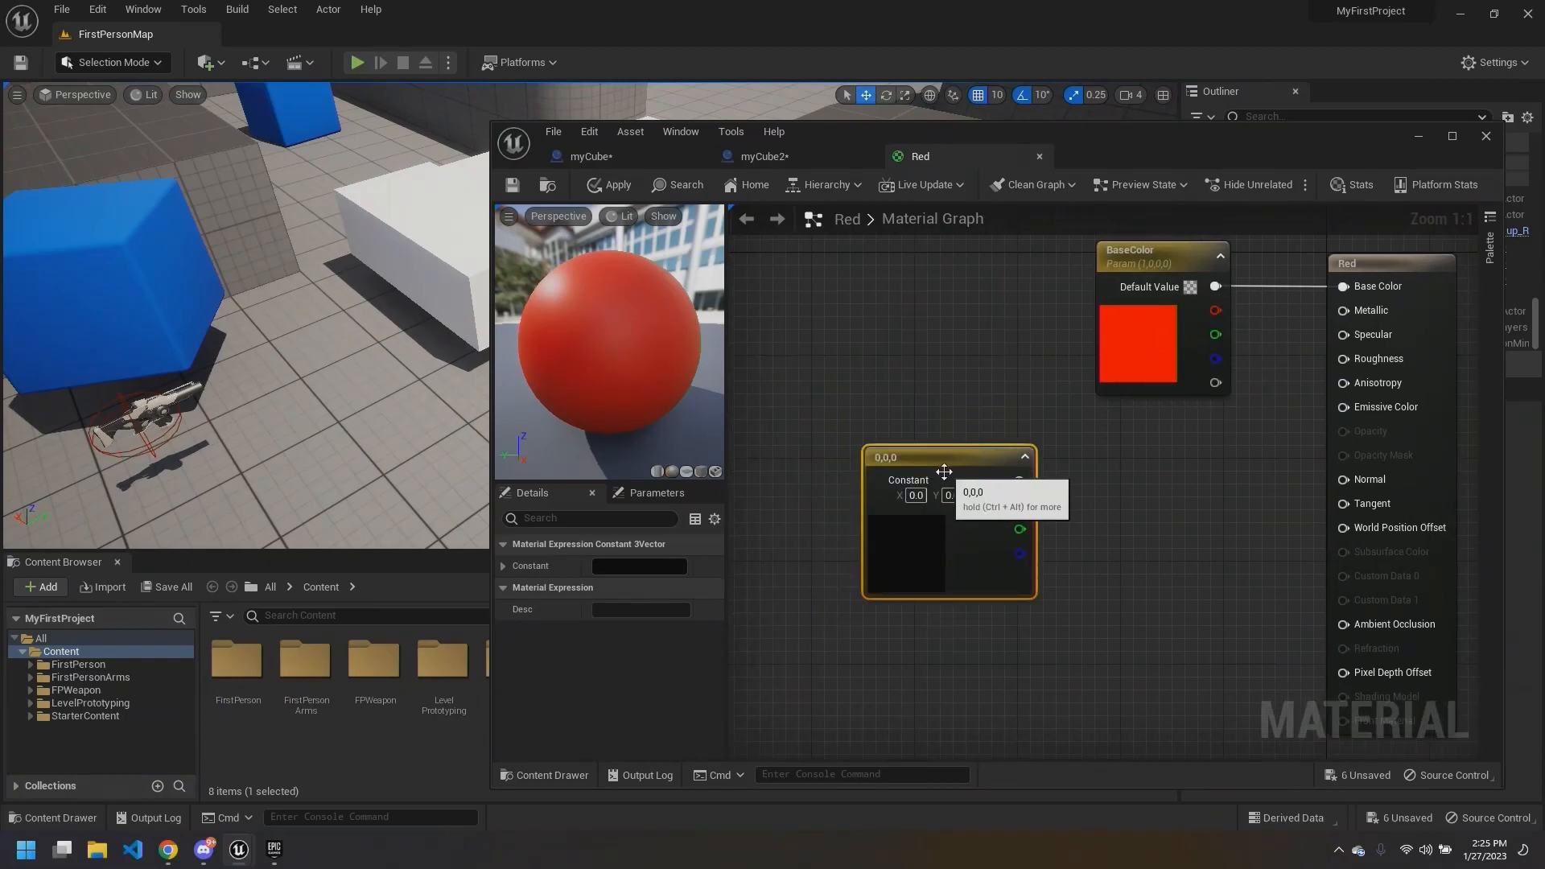
{"action": "key", "text": "Delete"}
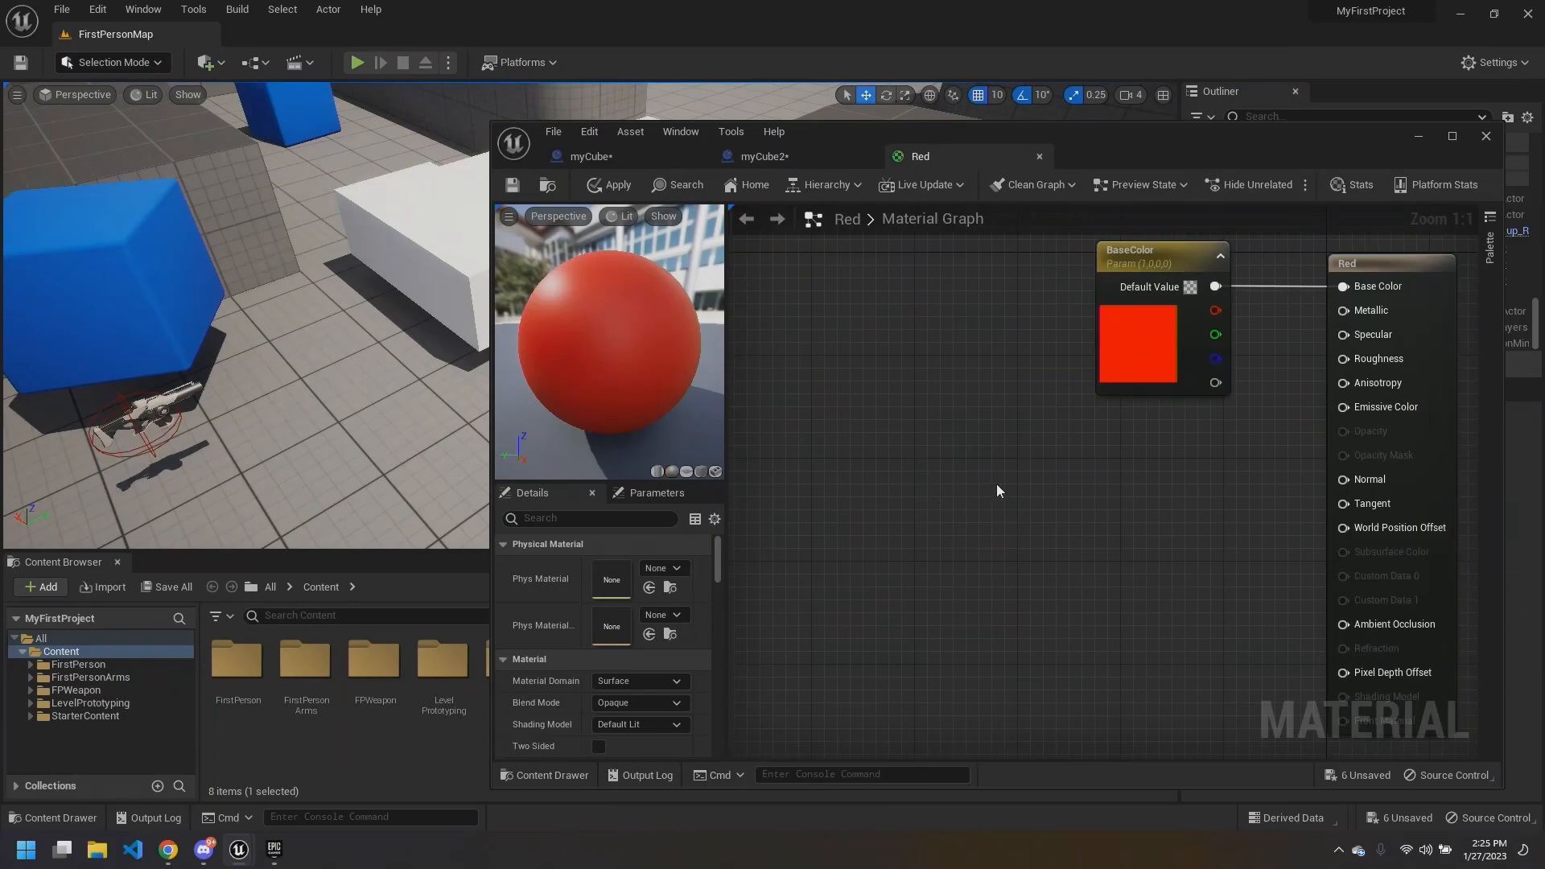
{"action": "scroll", "coordinate": [961, 472], "scroll_direction": "down", "scroll_amount": 1}
{"action": "scroll", "coordinate": [1085, 450], "scroll_direction": "up", "scroll_amount": 1}
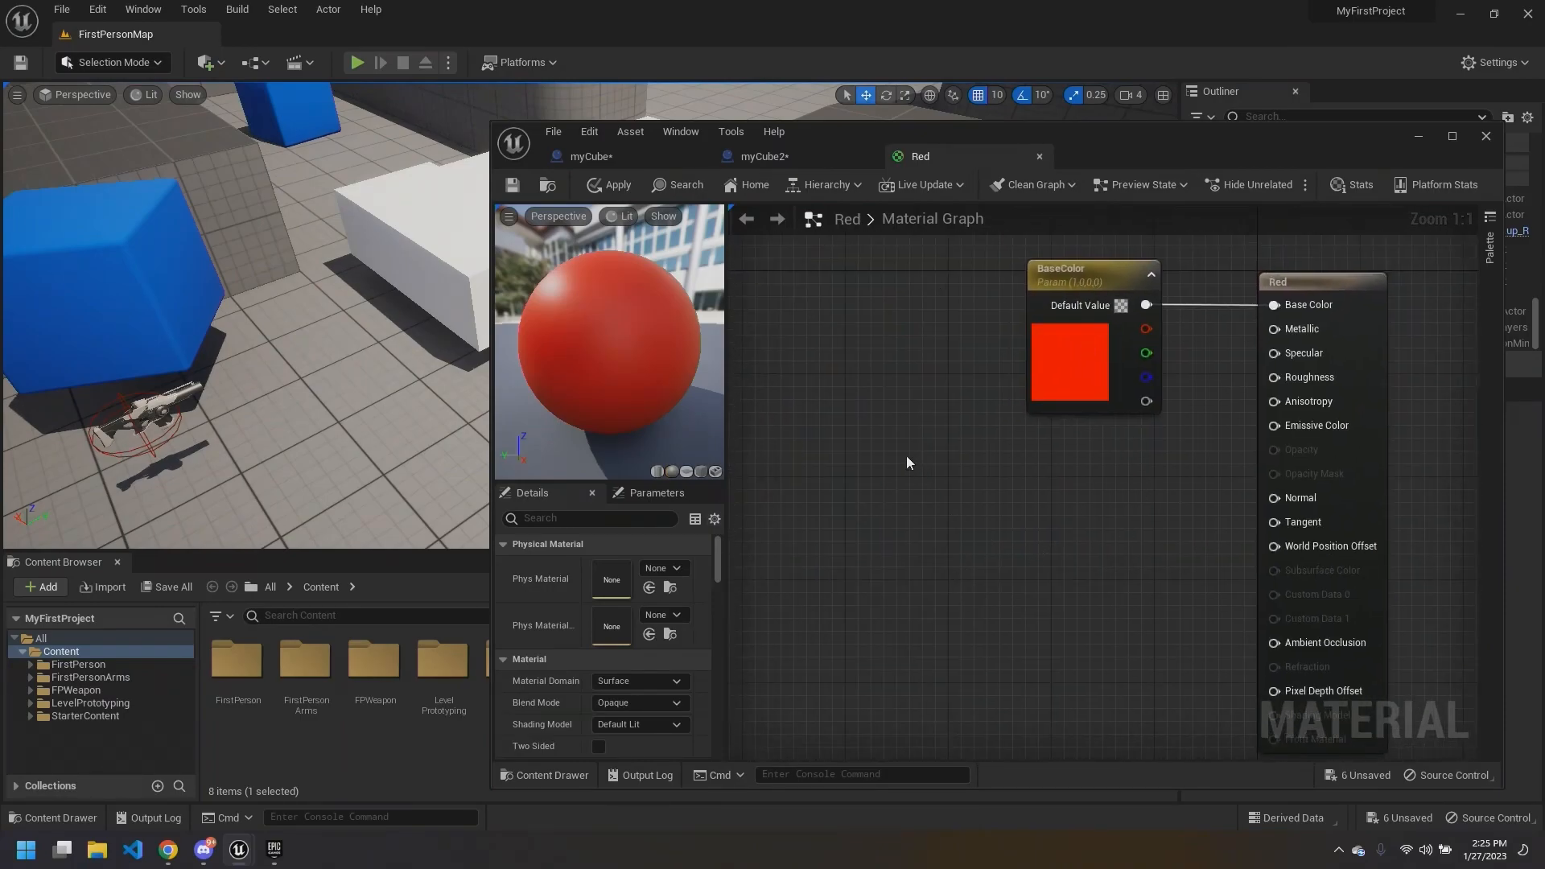
{"action": "right_click_drag", "start_coordinate": [906, 456], "coordinate": [894, 451]}
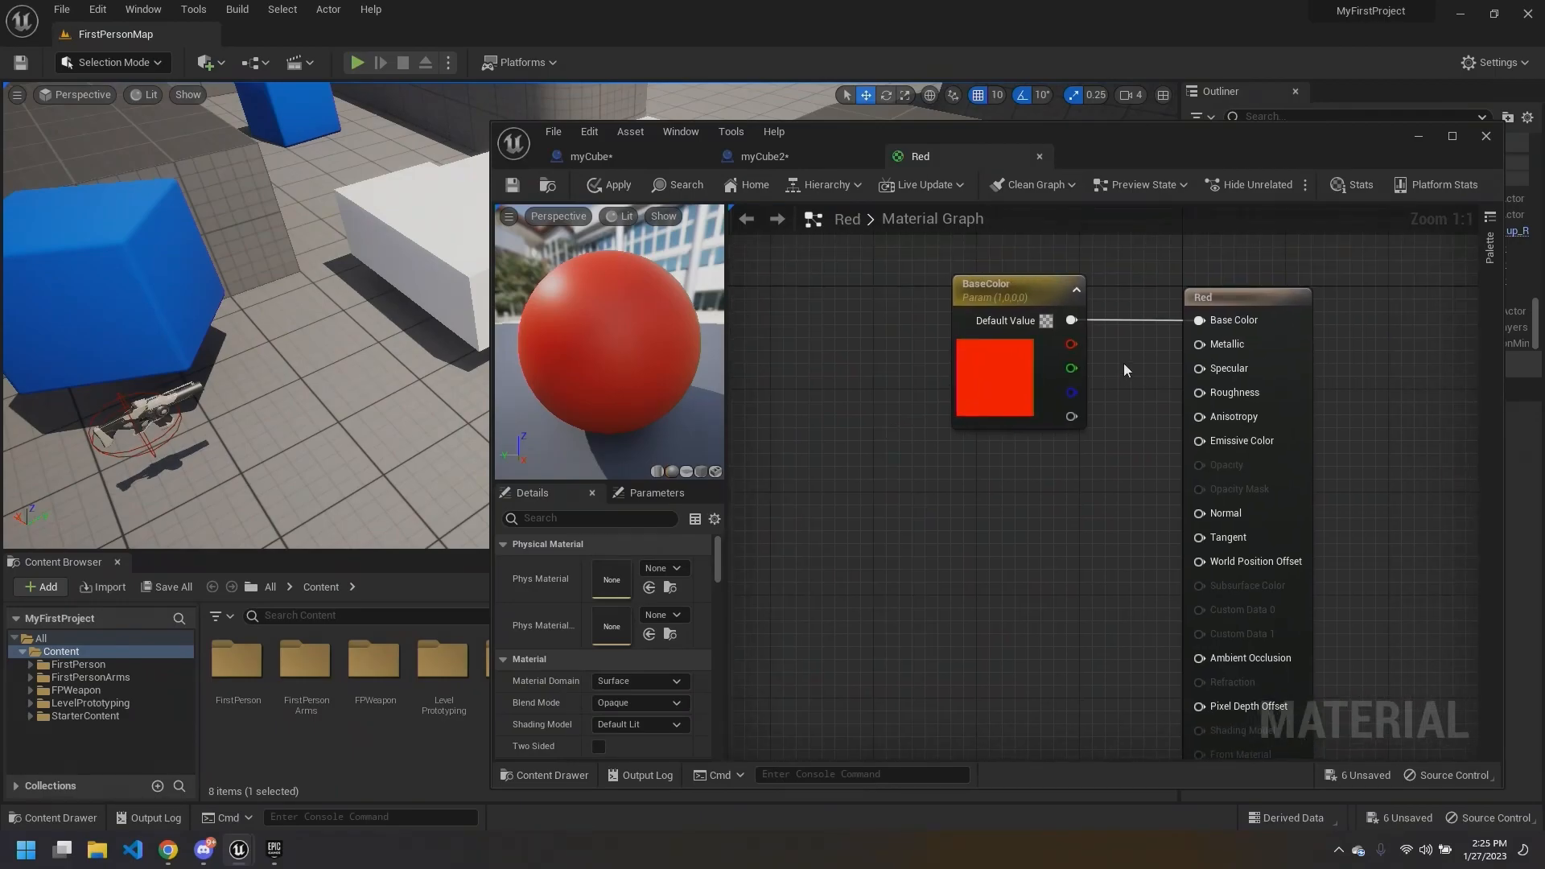
{"action": "right_click_drag", "start_coordinate": [971, 314], "coordinate": [881, 298]}
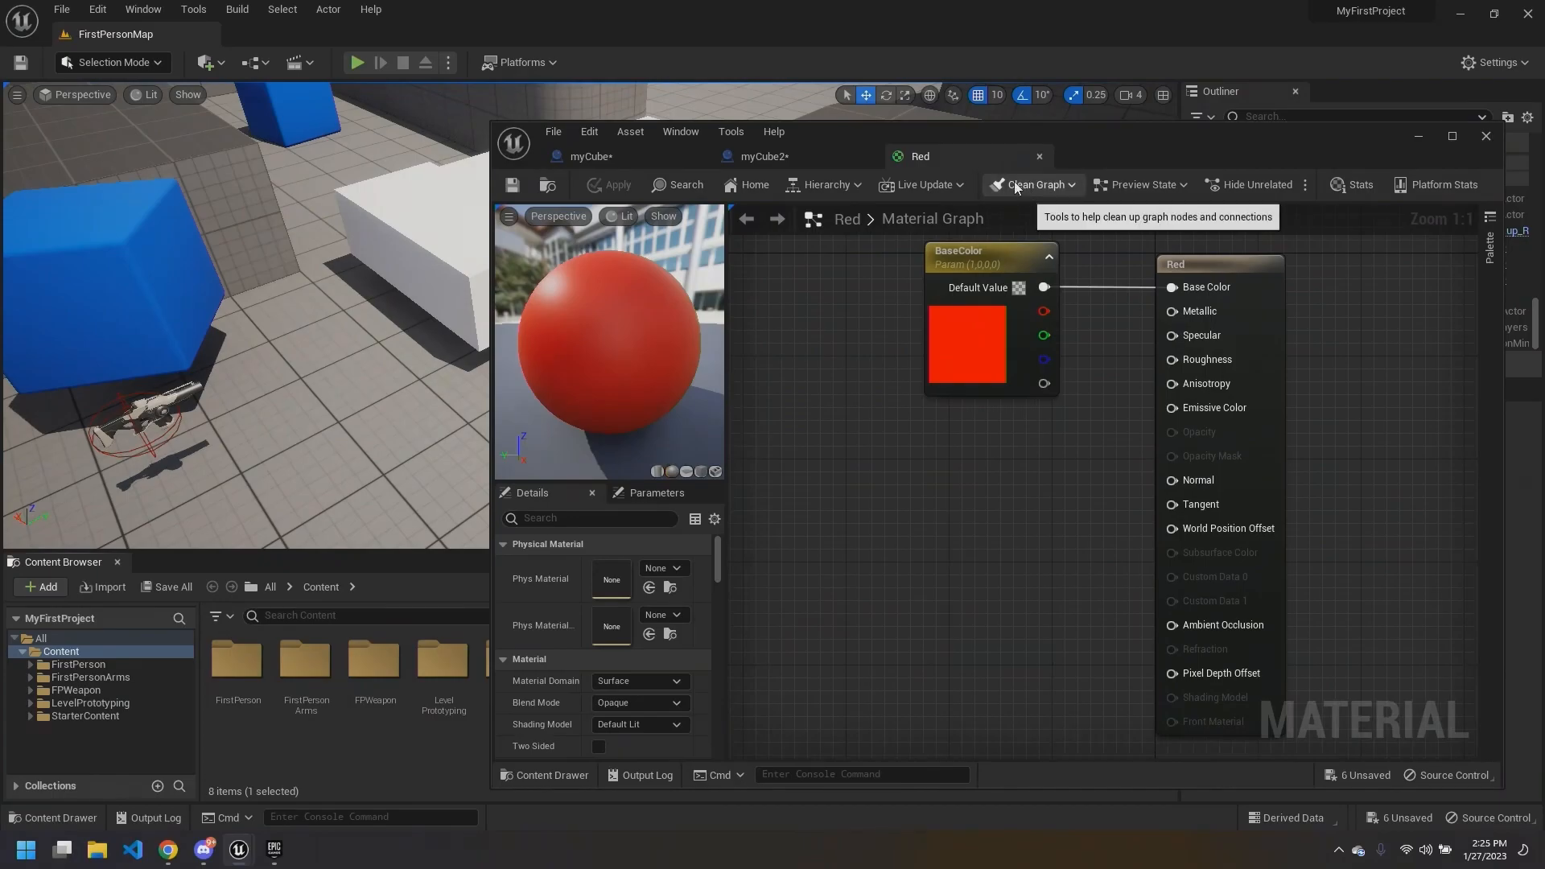
Step: Close the Red material editor and switch to the myCube2 blueprint
{"action": "left_click", "coordinate": [1039, 157]}
{"action": "left_click_drag", "start_coordinate": [1036, 137], "coordinate": [1187, 172]}
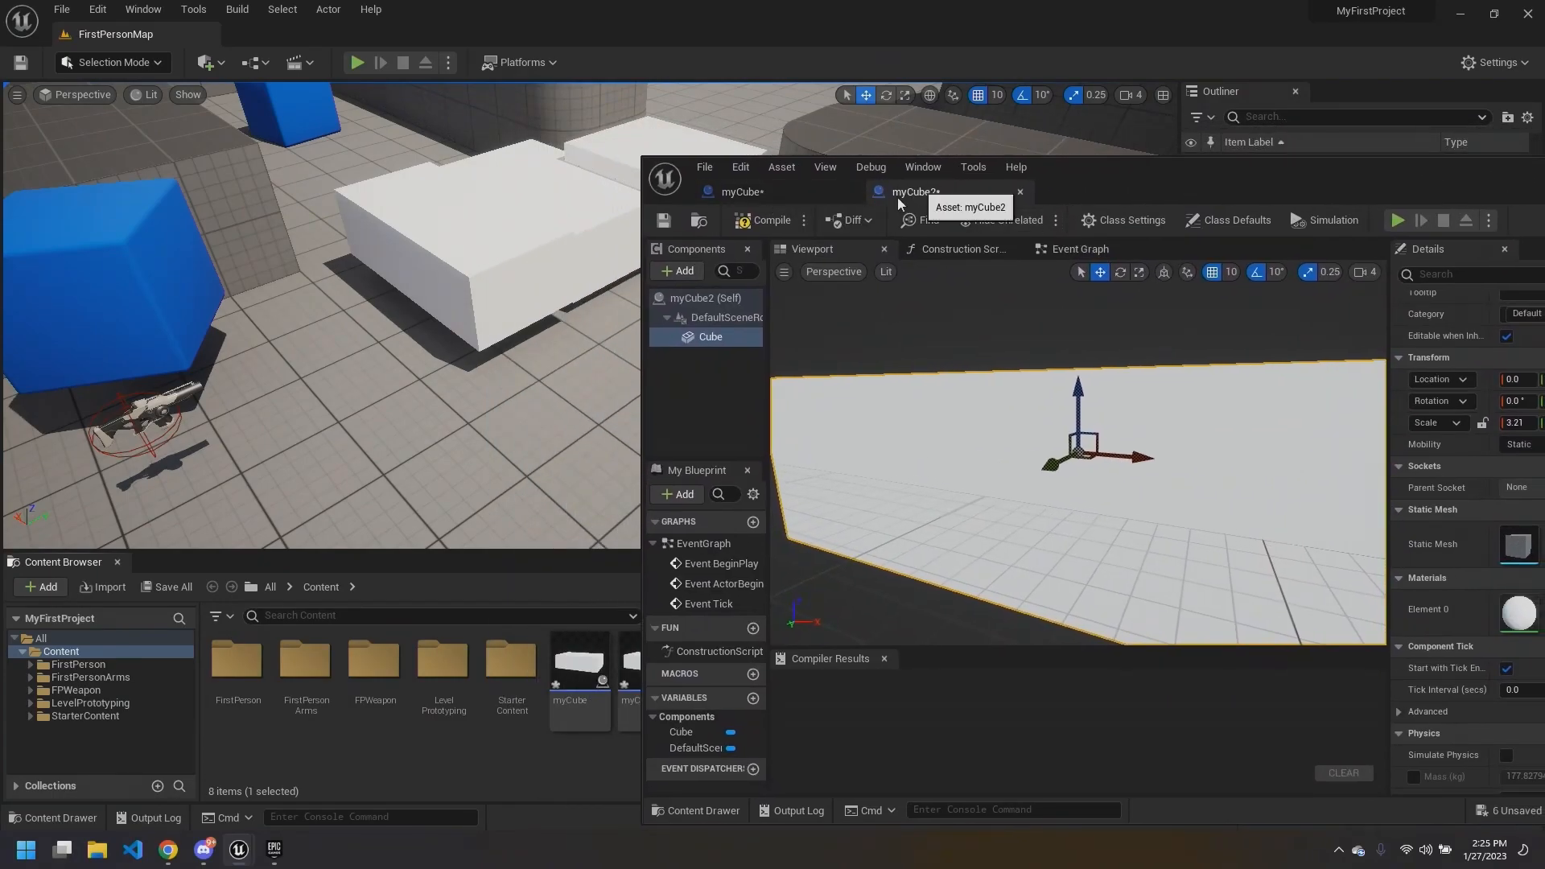
{"action": "left_click", "coordinate": [752, 190]}
{"action": "left_click", "coordinate": [953, 196]}
Step: Assign the Red material to Element 0 of the Cube component in myCube2 and inspect it in an enlarged viewport
{"action": "left_click_drag", "start_coordinate": [1089, 166], "coordinate": [591, 130]}
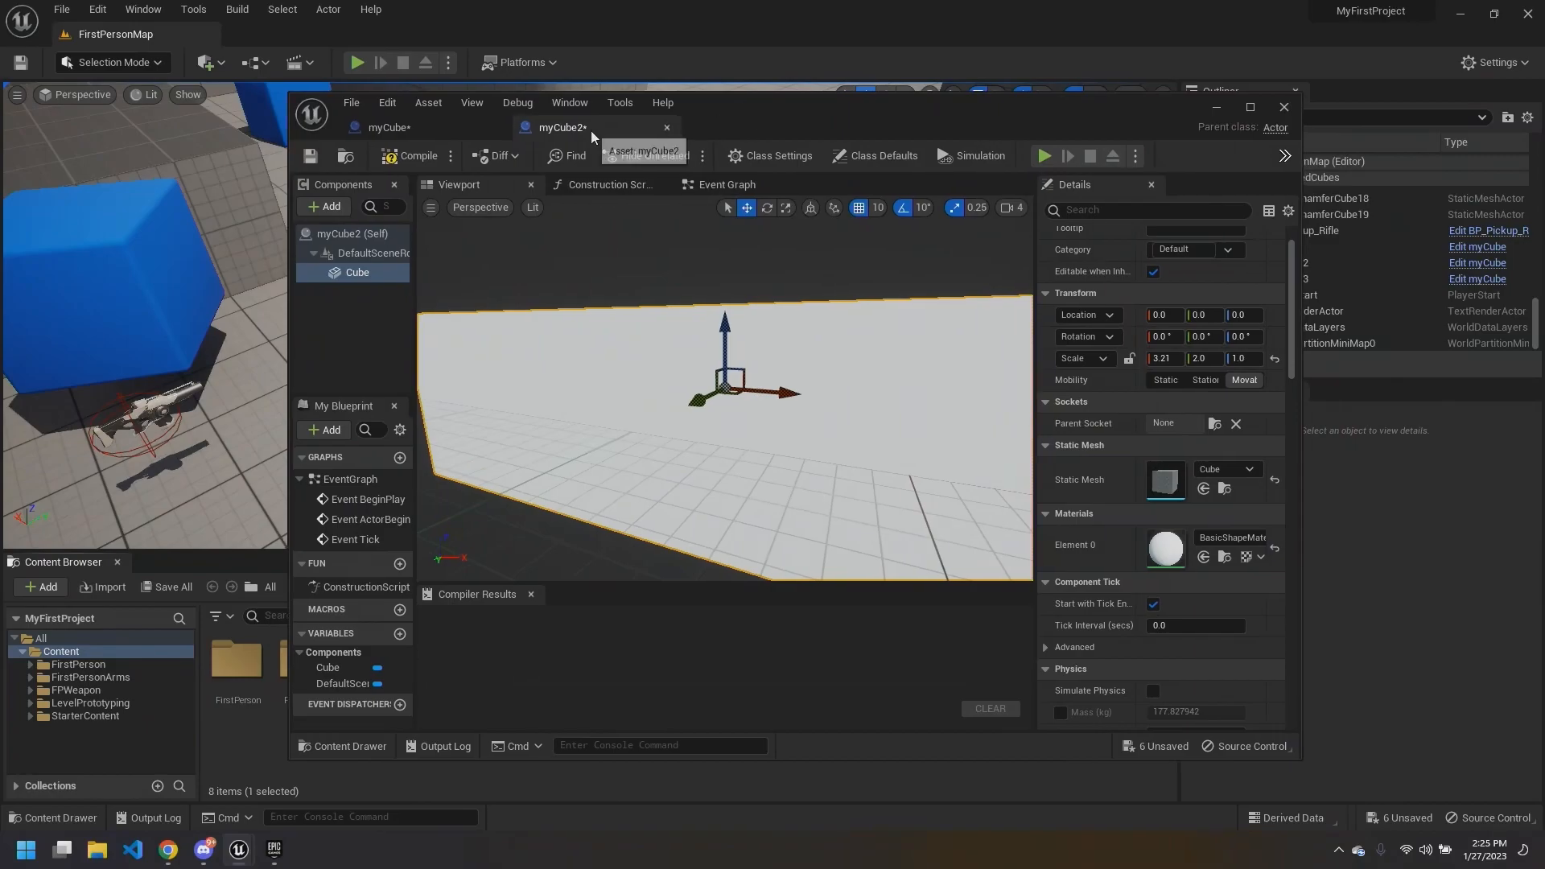
{"action": "scroll", "coordinate": [1097, 440], "scroll_direction": "down", "scroll_amount": 2}
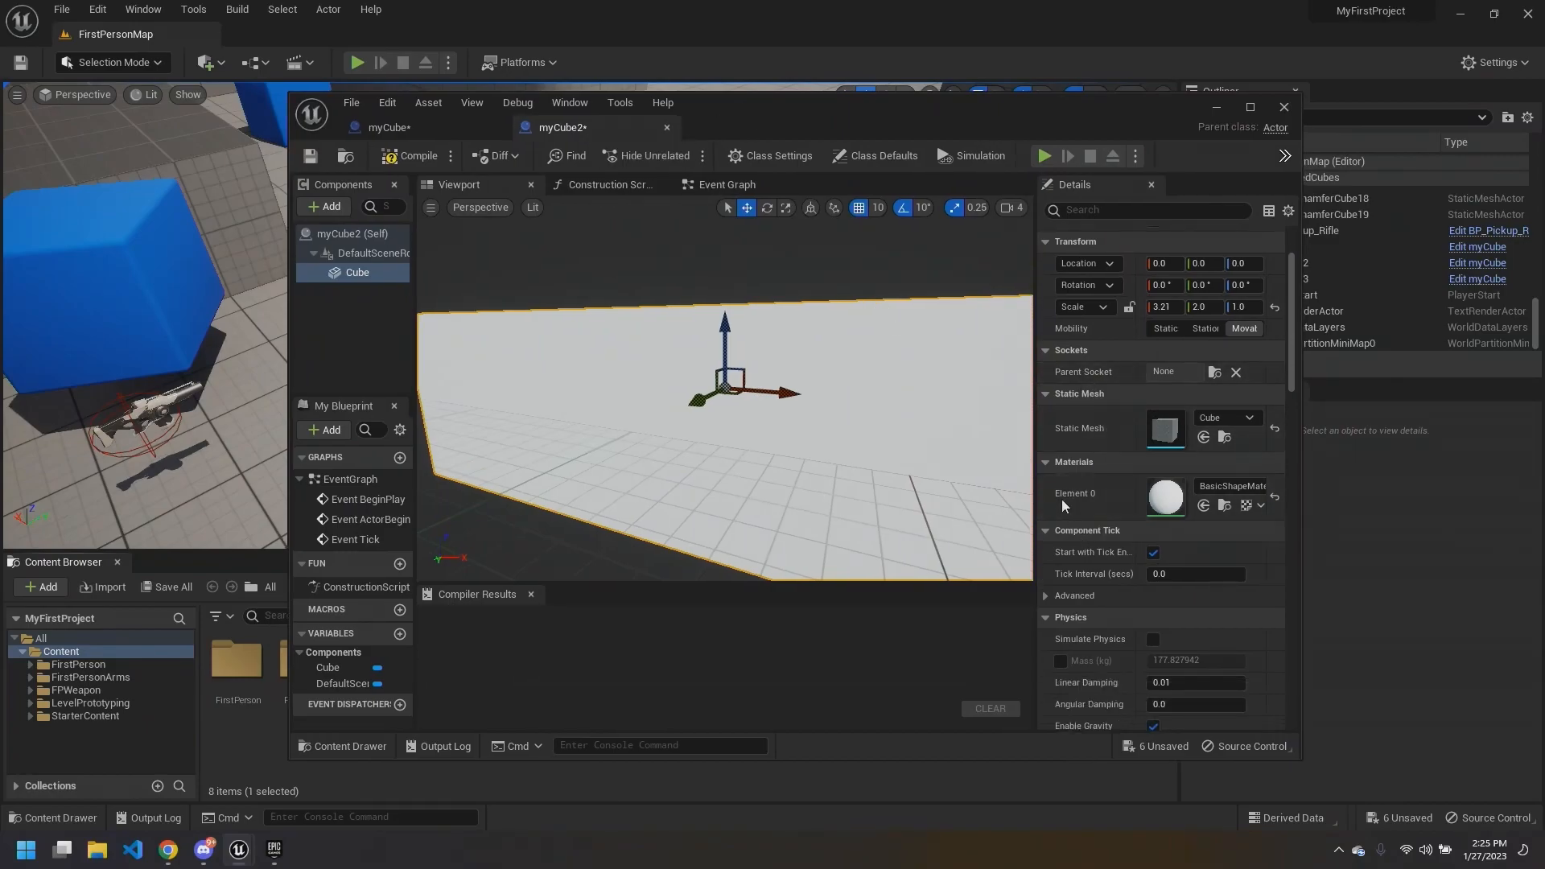
{"action": "left_click_drag", "start_coordinate": [992, 110], "coordinate": [873, 81]}
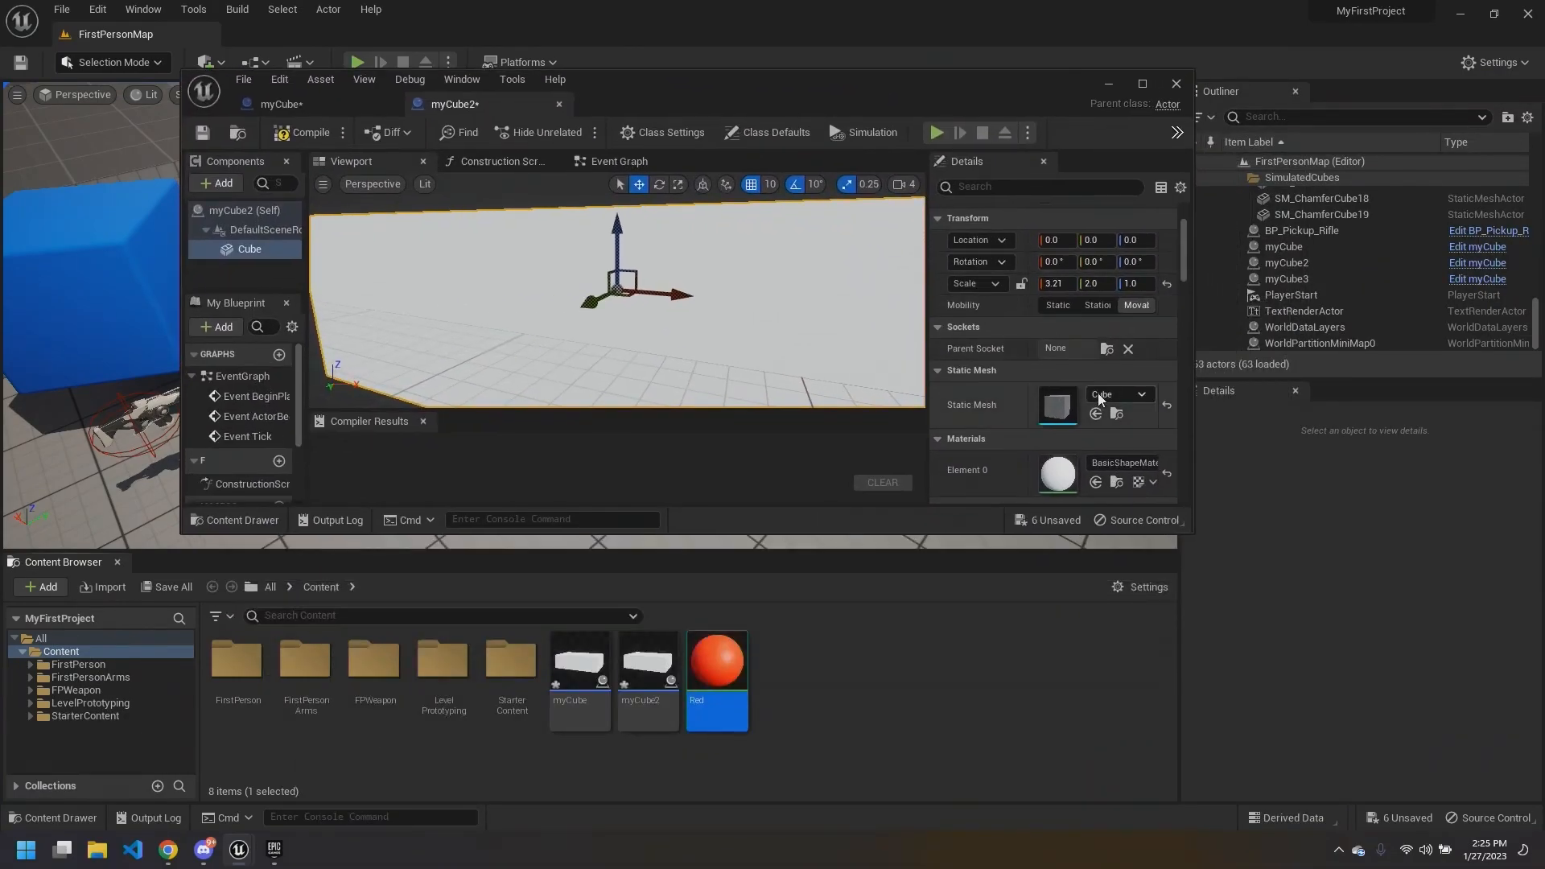
{"action": "scroll", "coordinate": [1097, 393], "scroll_direction": "down", "scroll_amount": 1}
{"action": "left_click_drag", "start_coordinate": [708, 697], "coordinate": [1067, 443]}
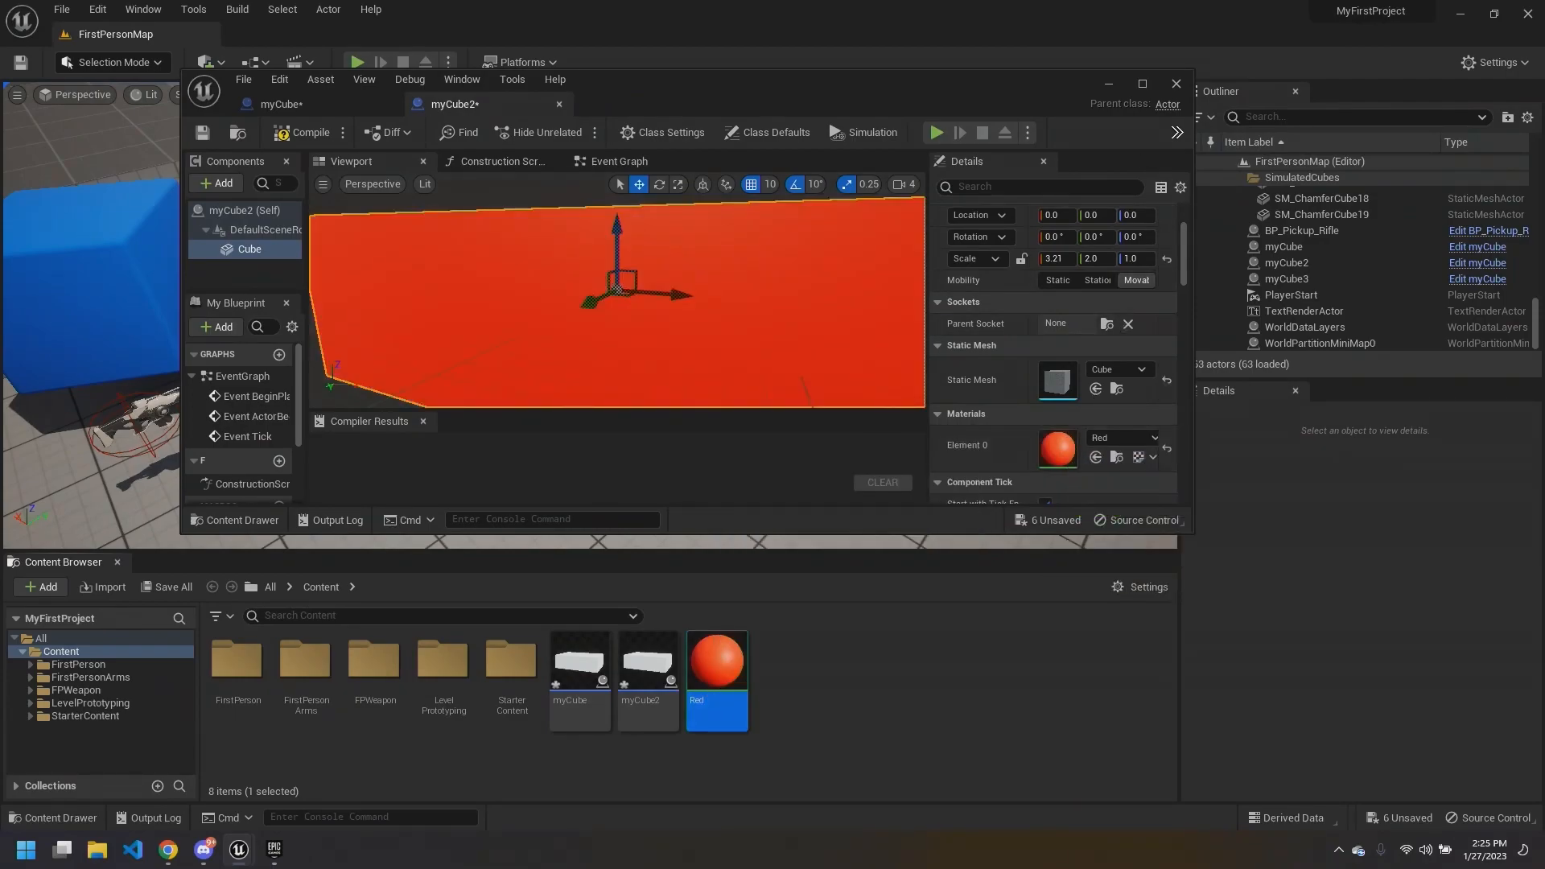
{"action": "left_click", "coordinate": [1142, 84]}
{"action": "scroll", "coordinate": [779, 335], "scroll_direction": "down", "scroll_amount": 5}
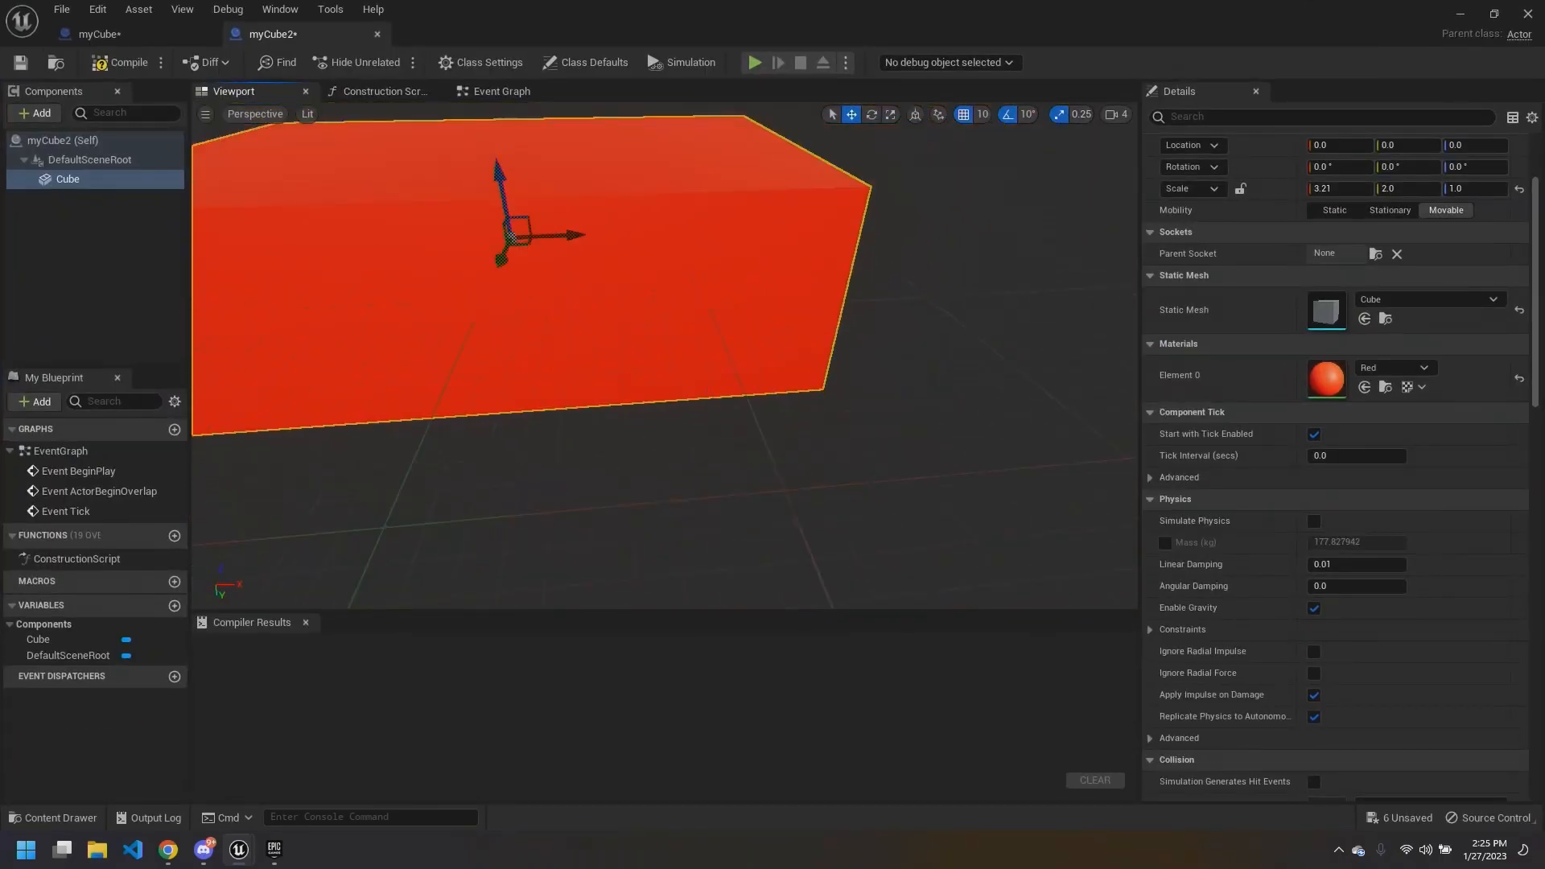
{"action": "scroll", "coordinate": [618, 378], "scroll_direction": "up", "scroll_amount": 8}
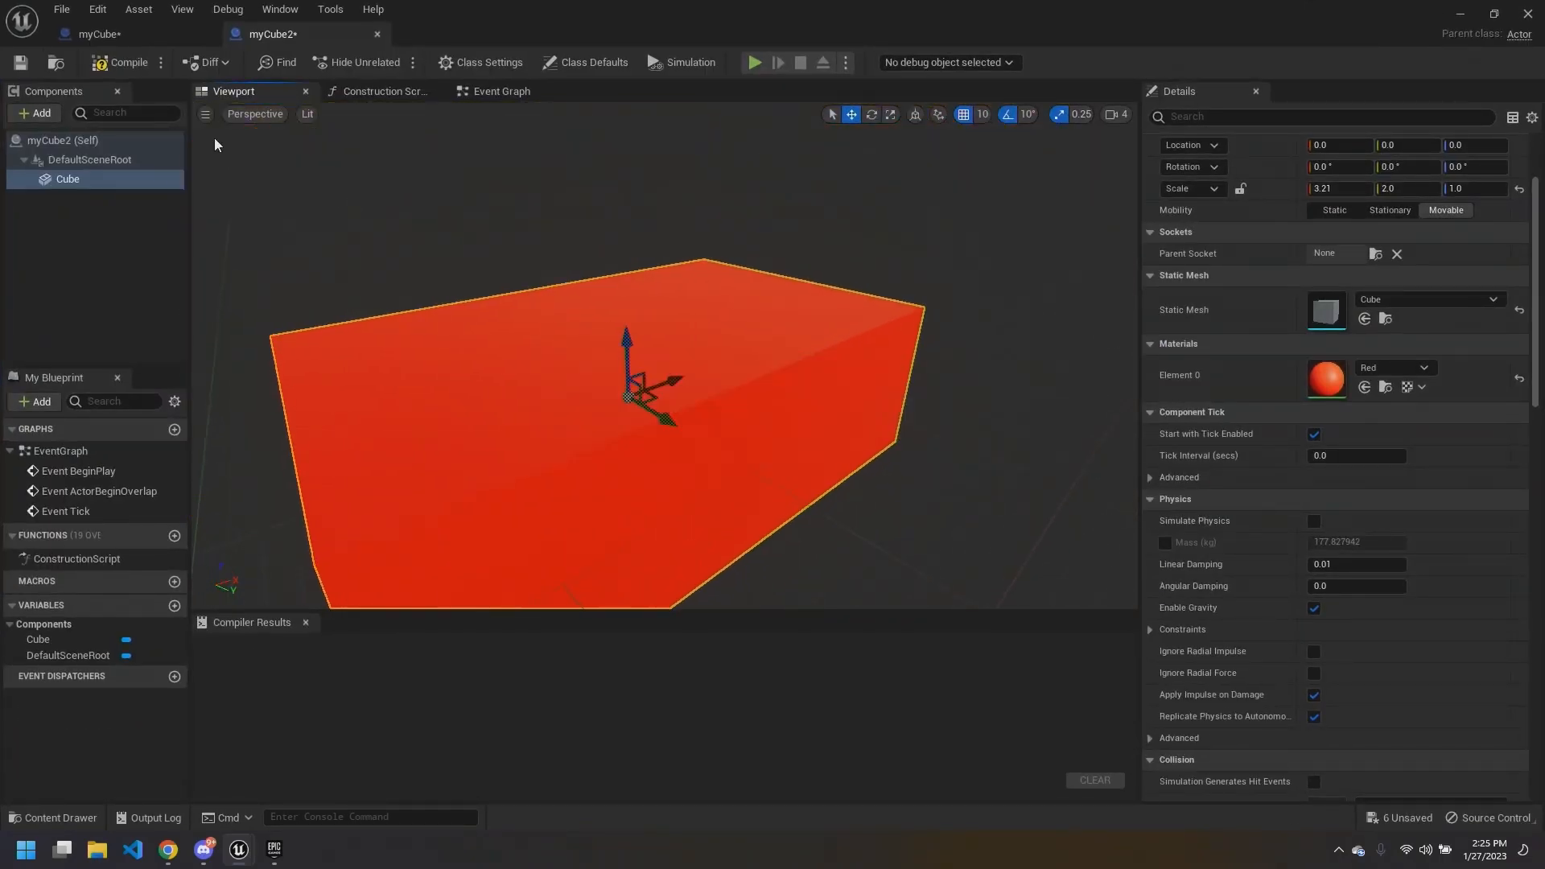
Step: Save the myCube and myCube2 blueprints and shrink the blueprint editor to reveal the level
{"action": "left_click", "coordinate": [150, 35]}
{"action": "right_click_drag", "start_coordinate": [471, 278], "coordinate": [487, 284]}
{"action": "key", "text": "ctrl+s"}
{"action": "left_click_drag", "start_coordinate": [546, 20], "coordinate": [888, 126]}
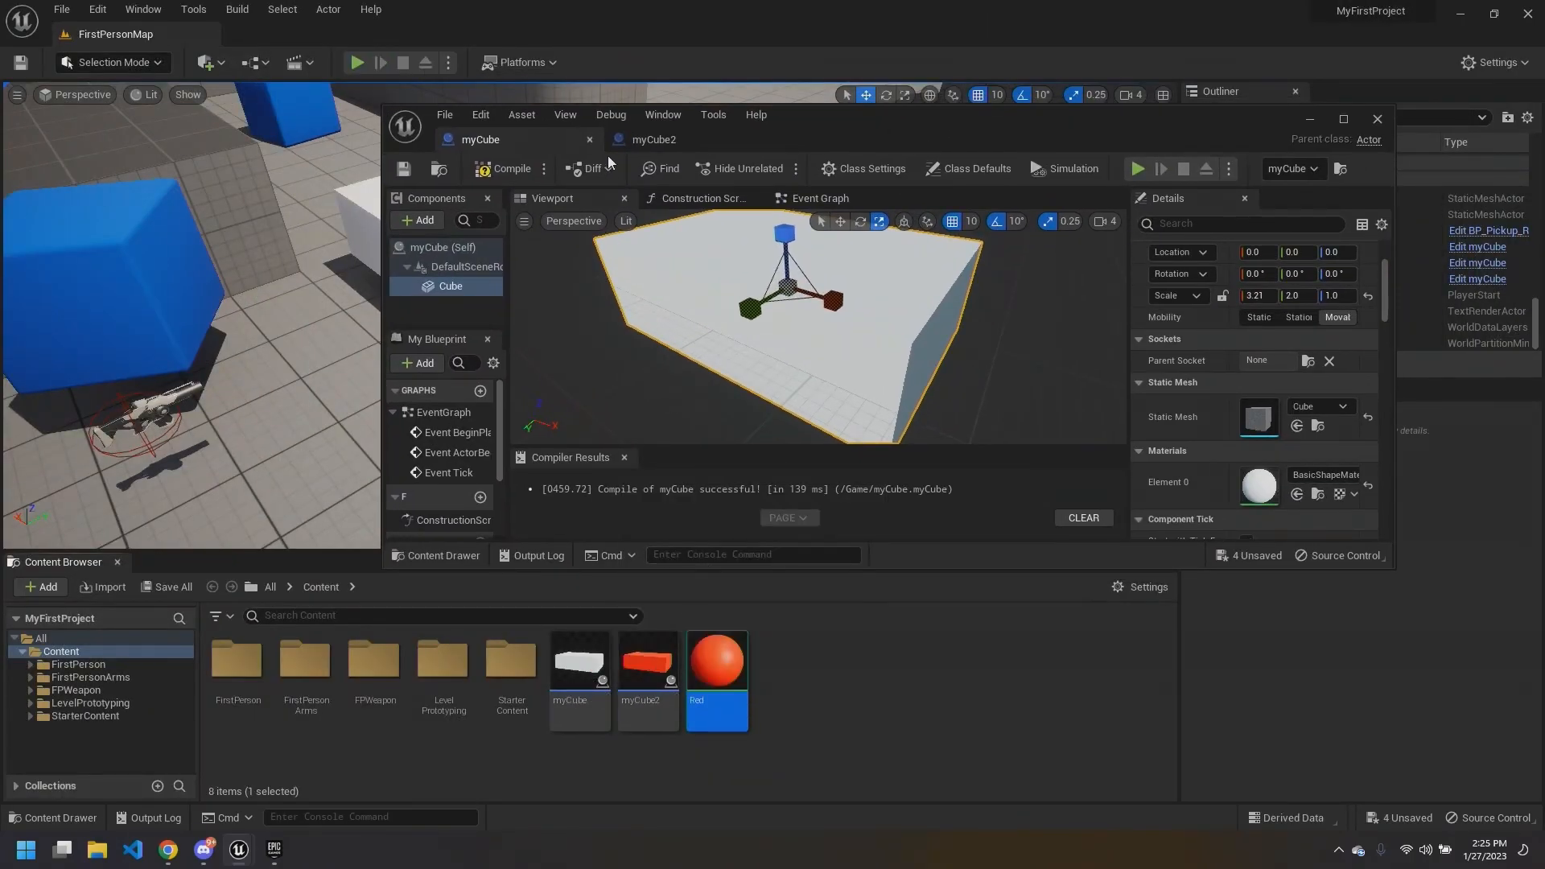
Step: Place a myCube2 actor in the level in front of the white cubes and duplicate it twice to form a row of three
{"action": "left_click", "coordinate": [716, 142]}
{"action": "left_click_drag", "start_coordinate": [718, 147], "coordinate": [1337, 320]}
{"action": "left_click", "coordinate": [647, 668]}
{"action": "left_click_drag", "start_coordinate": [648, 668], "coordinate": [743, 350]}
{"action": "right_click_drag", "start_coordinate": [742, 351], "coordinate": [636, 398]}
{"action": "left_click_drag", "start_coordinate": [735, 331], "coordinate": [351, 358], "text": "alt"}
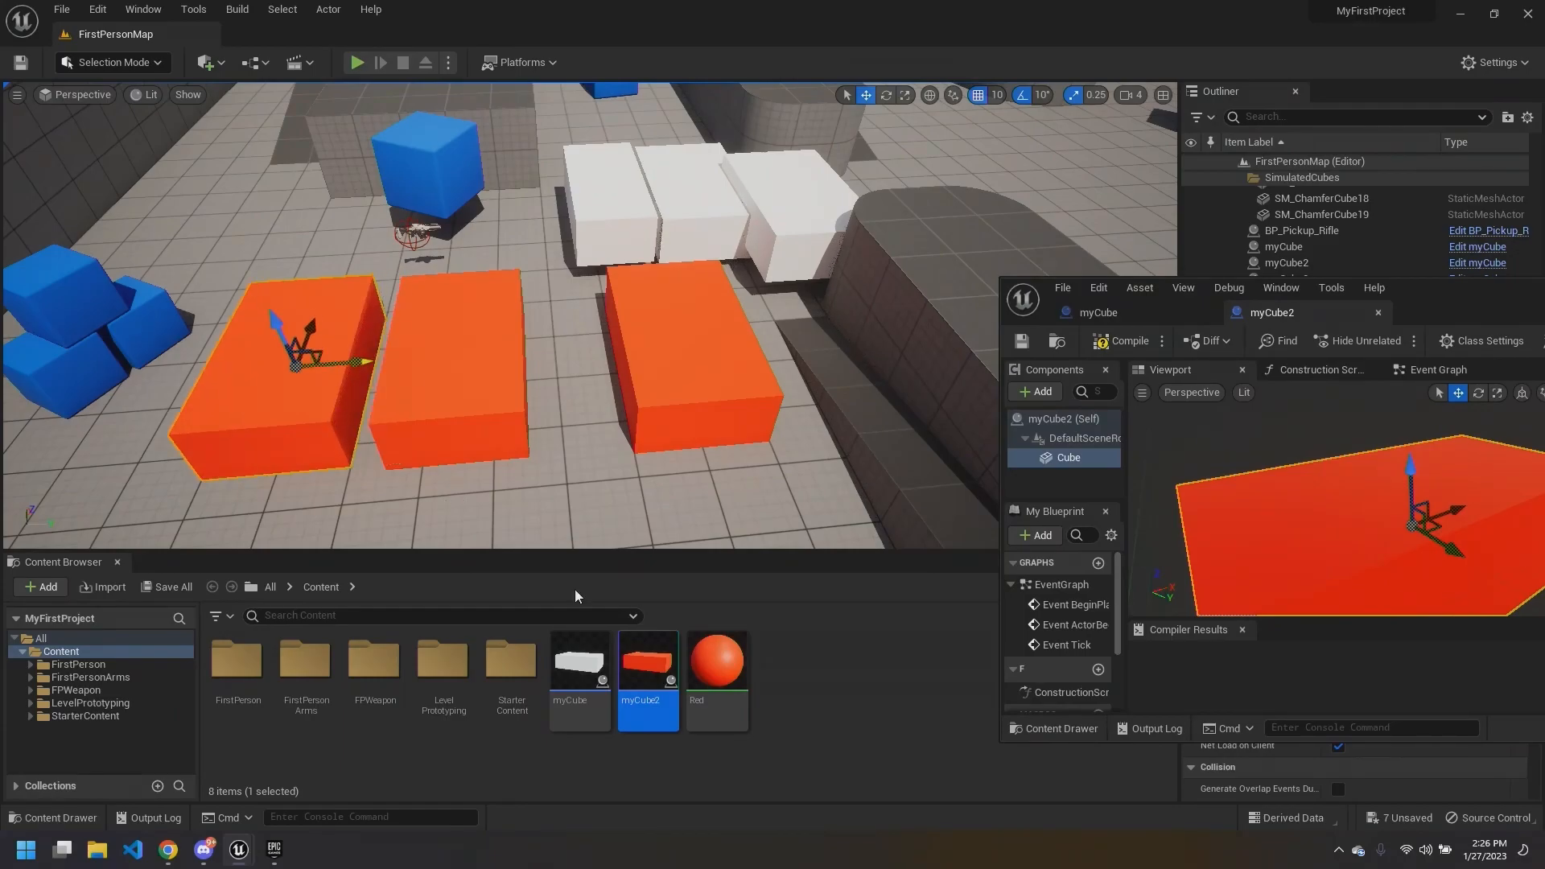
Step: Place a fourth myCube2 actor behind the row, shrink the Cube's X scale in the myCube2 blueprint to about 1.96, and close its editor
{"action": "left_click_drag", "start_coordinate": [647, 665], "coordinate": [239, 196]}
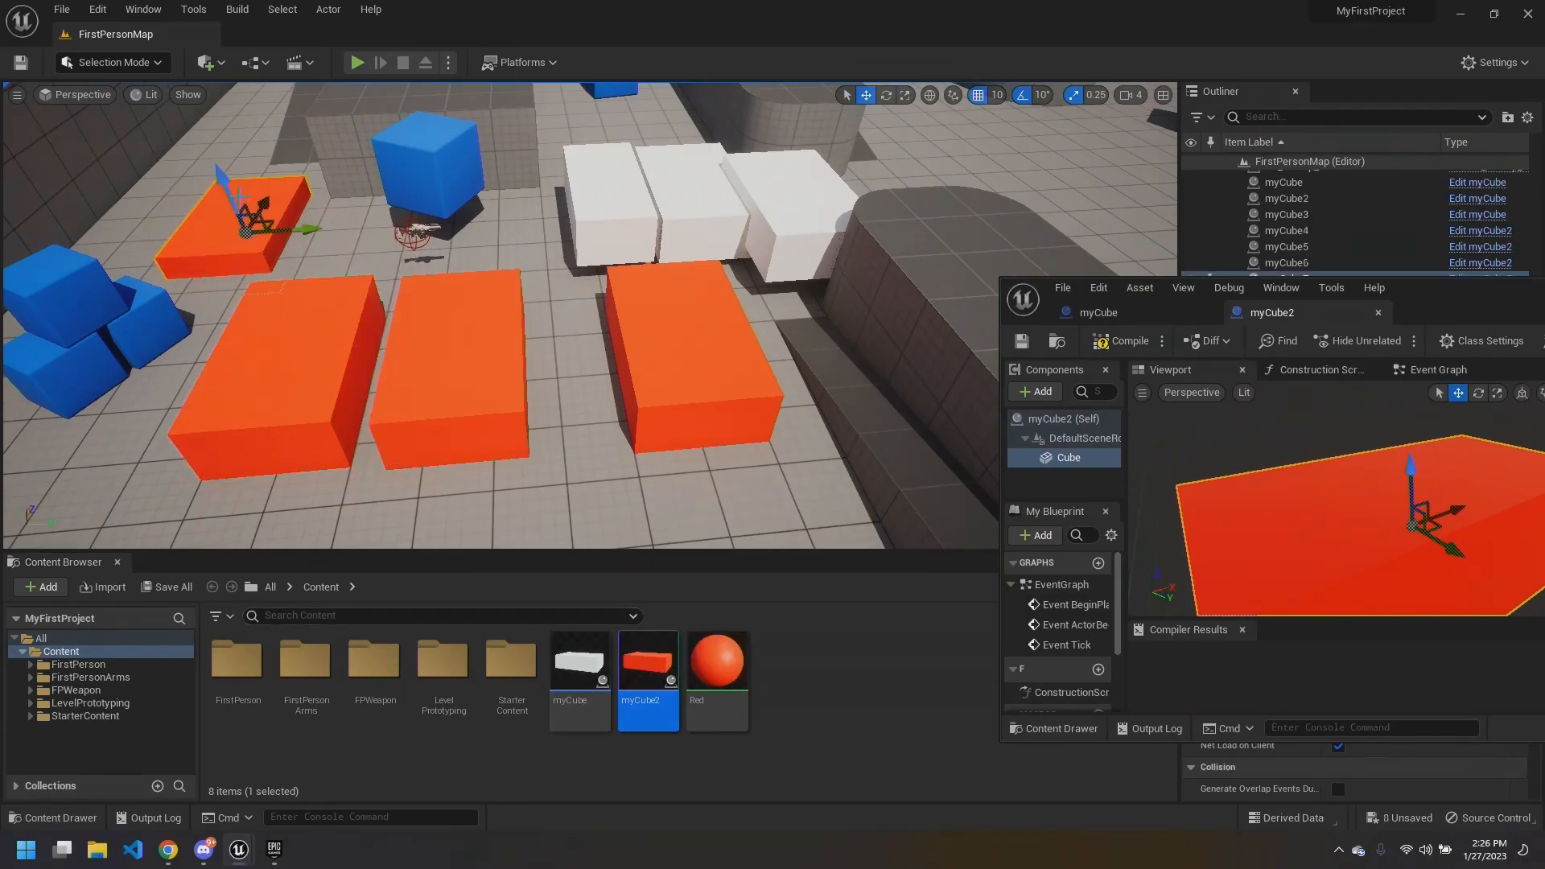
{"action": "left_click_drag", "start_coordinate": [1448, 290], "coordinate": [849, 302]}
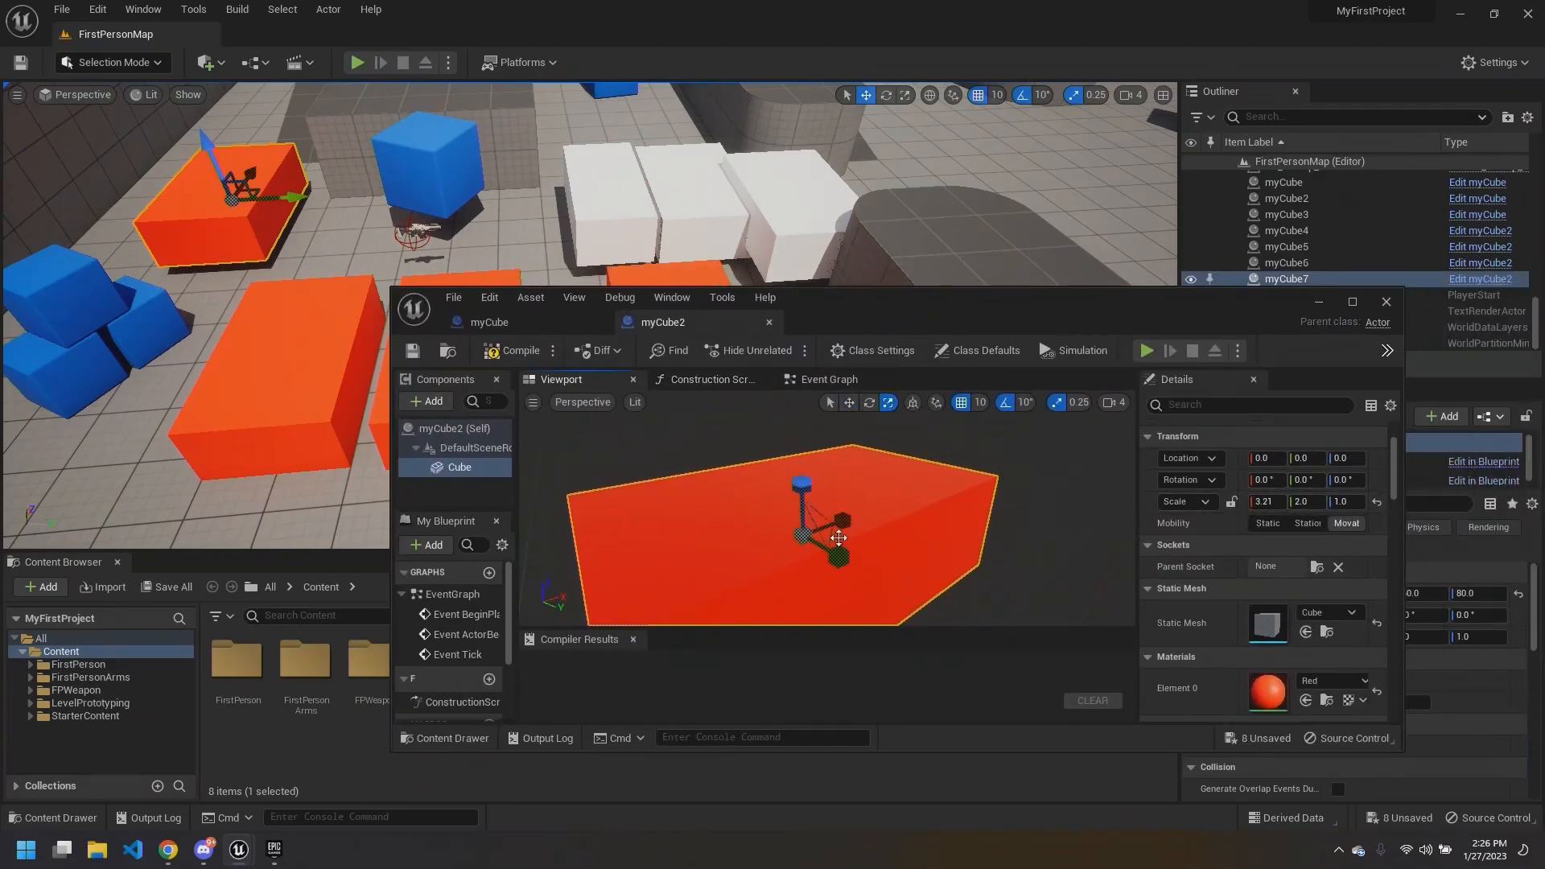
{"action": "left_click_drag", "start_coordinate": [843, 528], "coordinate": [777, 544]}
{"action": "right_click_drag", "start_coordinate": [771, 423], "coordinate": [779, 425]}
{"action": "left_click_drag", "start_coordinate": [923, 307], "coordinate": [1027, 256]}
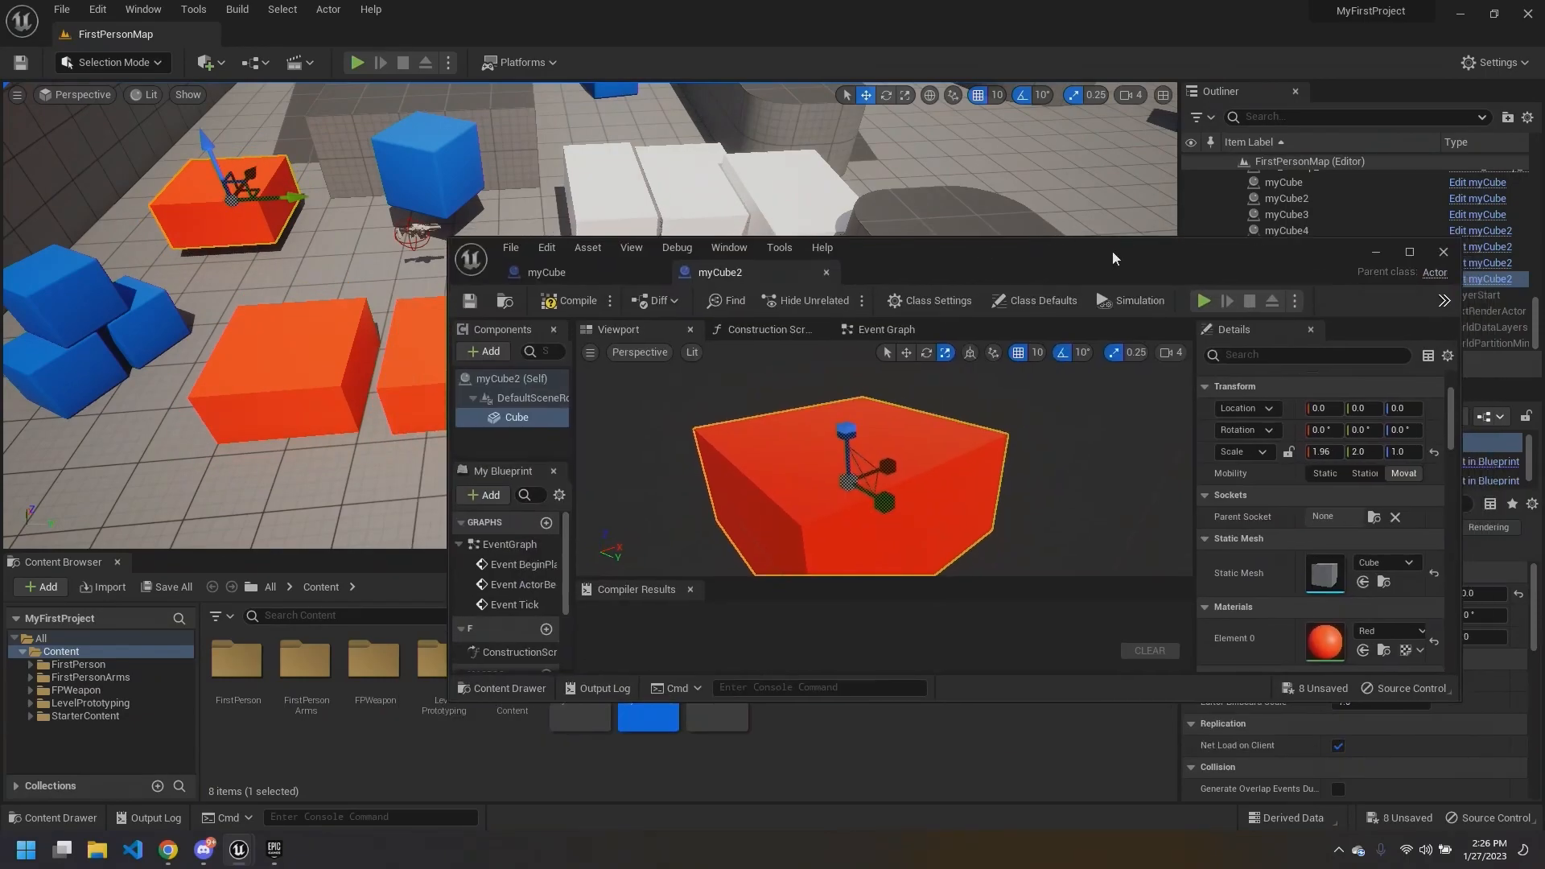
{"action": "left_click", "coordinate": [1443, 252]}
Step: Delete all four red myCube2 actors from the level
{"action": "right_click_drag", "start_coordinate": [564, 322], "coordinate": [516, 371]}
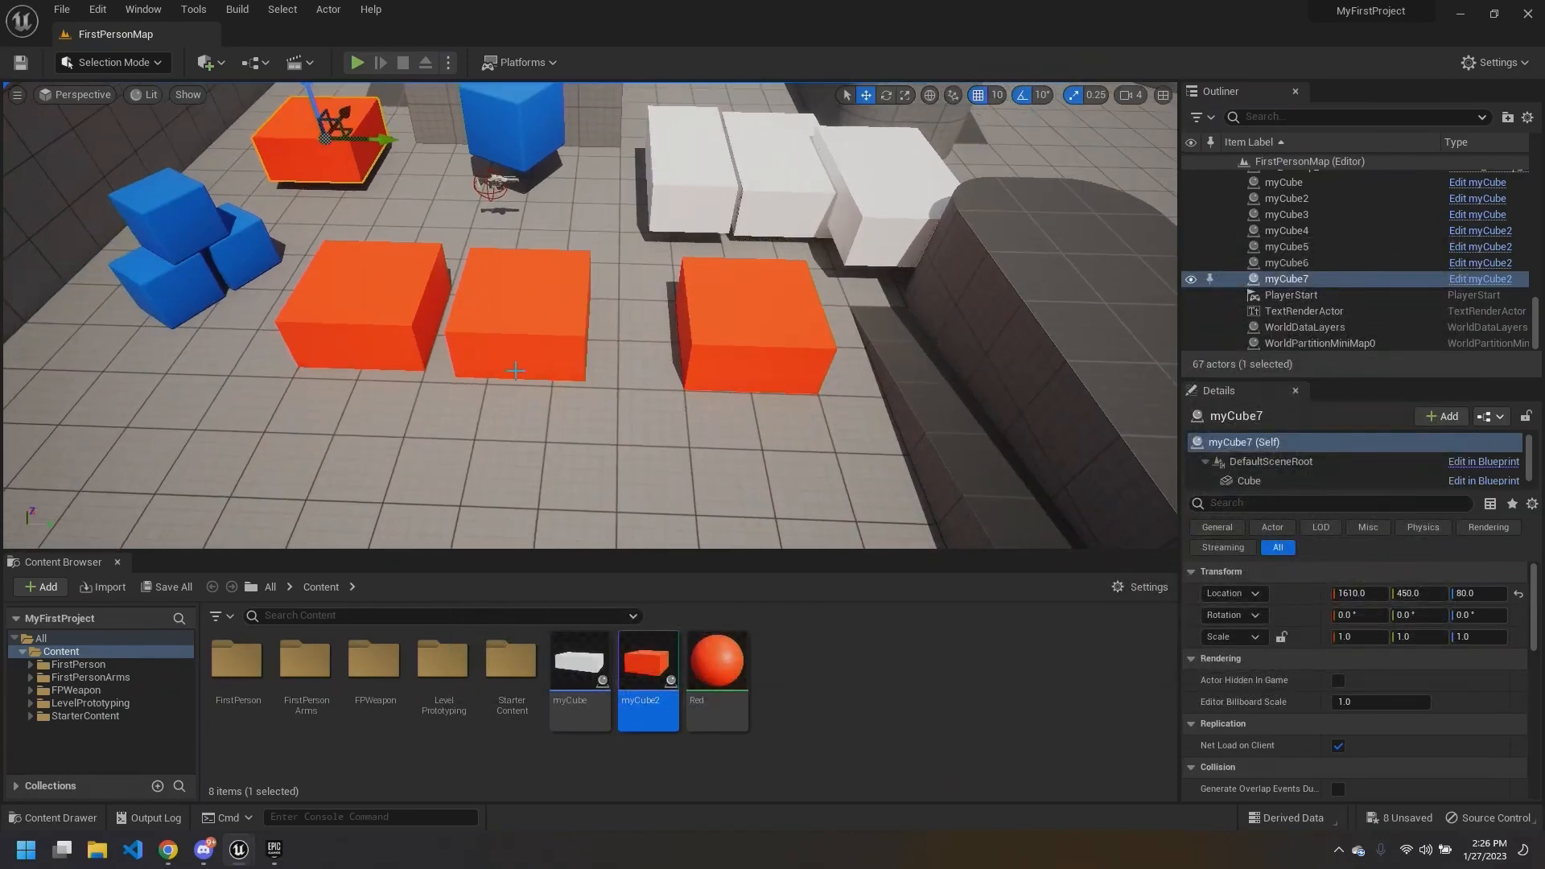
{"action": "left_click", "coordinate": [369, 311]}
{"action": "left_click", "coordinate": [523, 294], "text": "ctrl"}
{"action": "left_click", "coordinate": [743, 314], "text": "ctrl"}
{"action": "left_click", "coordinate": [342, 140], "text": "ctrl"}
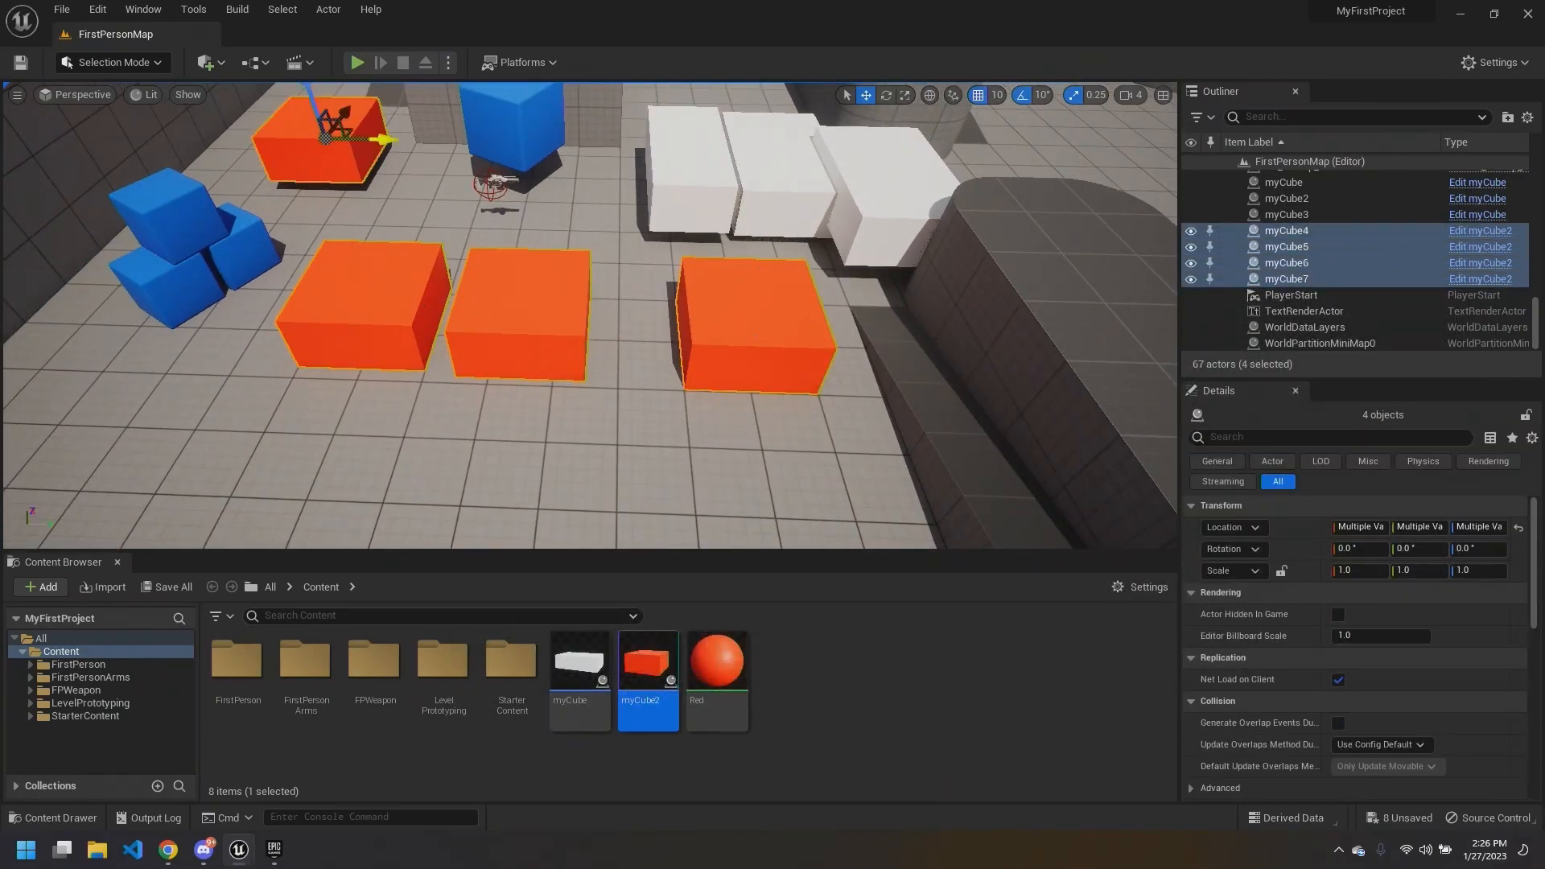
{"action": "key", "text": "Delete"}
Step: Force delete the myCube2 blueprint asset from the Content folder
{"action": "right_click_drag", "start_coordinate": [693, 461], "coordinate": [765, 358]}
{"action": "key", "text": "w"}
{"action": "left_click", "coordinate": [656, 706]}
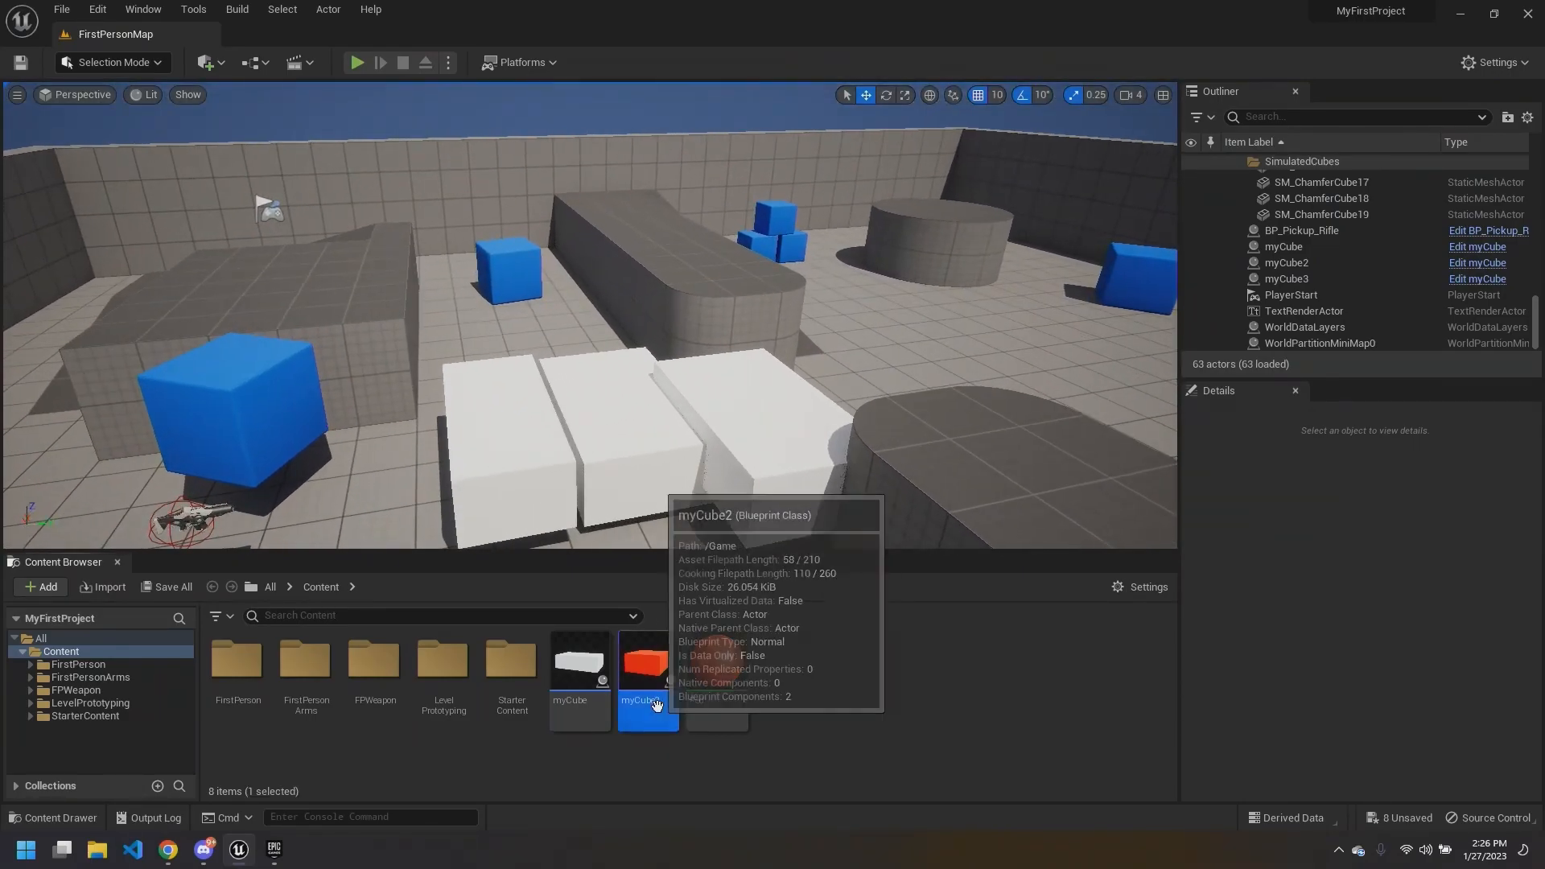
{"action": "key", "text": "Delete"}
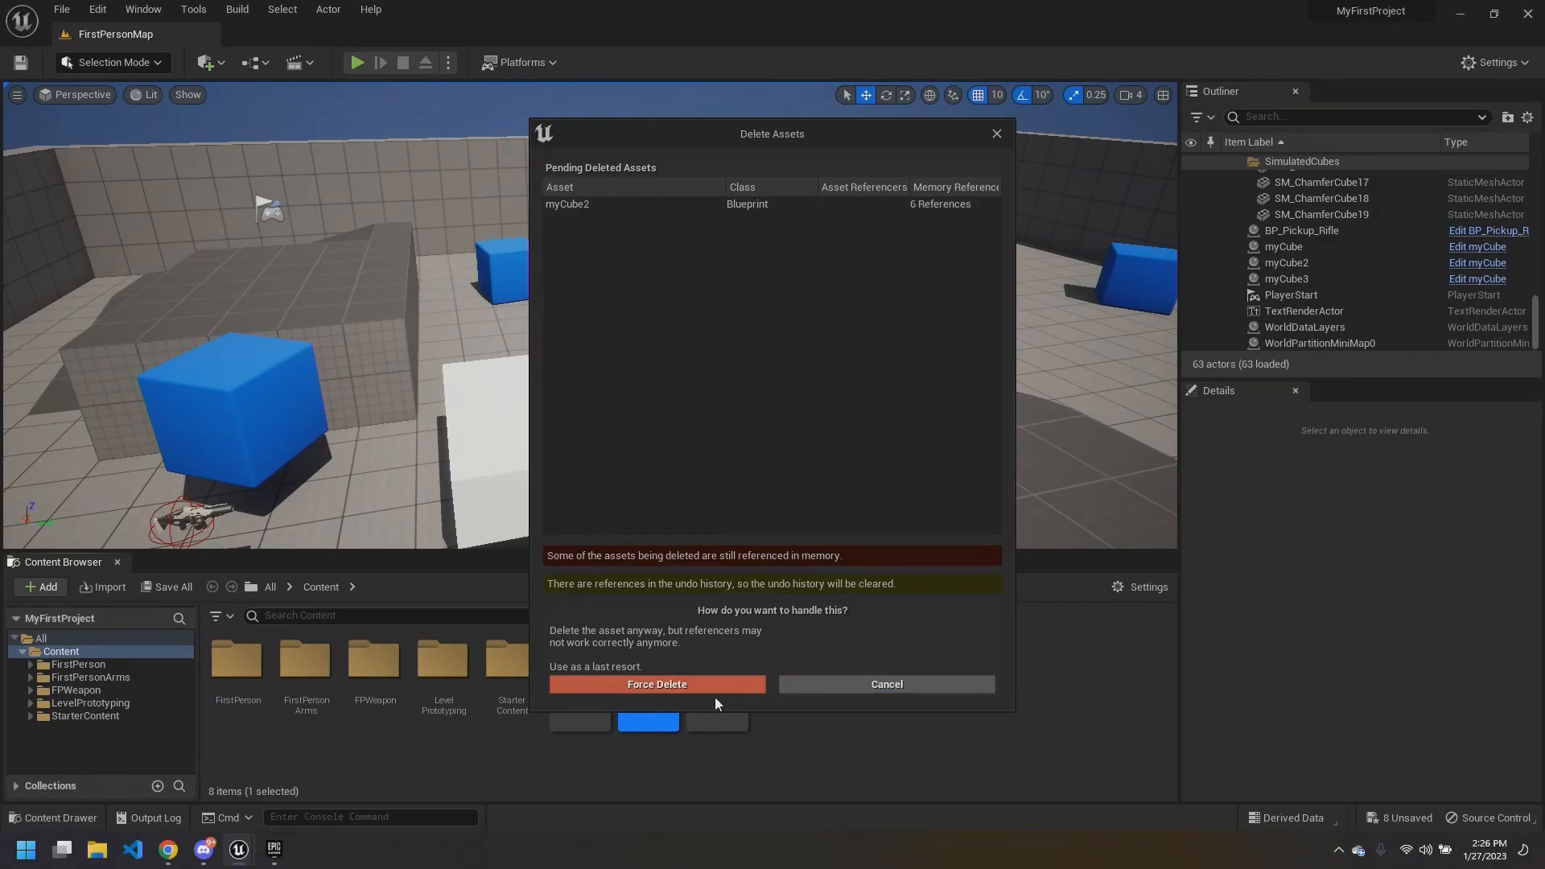
{"action": "mouse_move", "coordinate": [241, 863]}
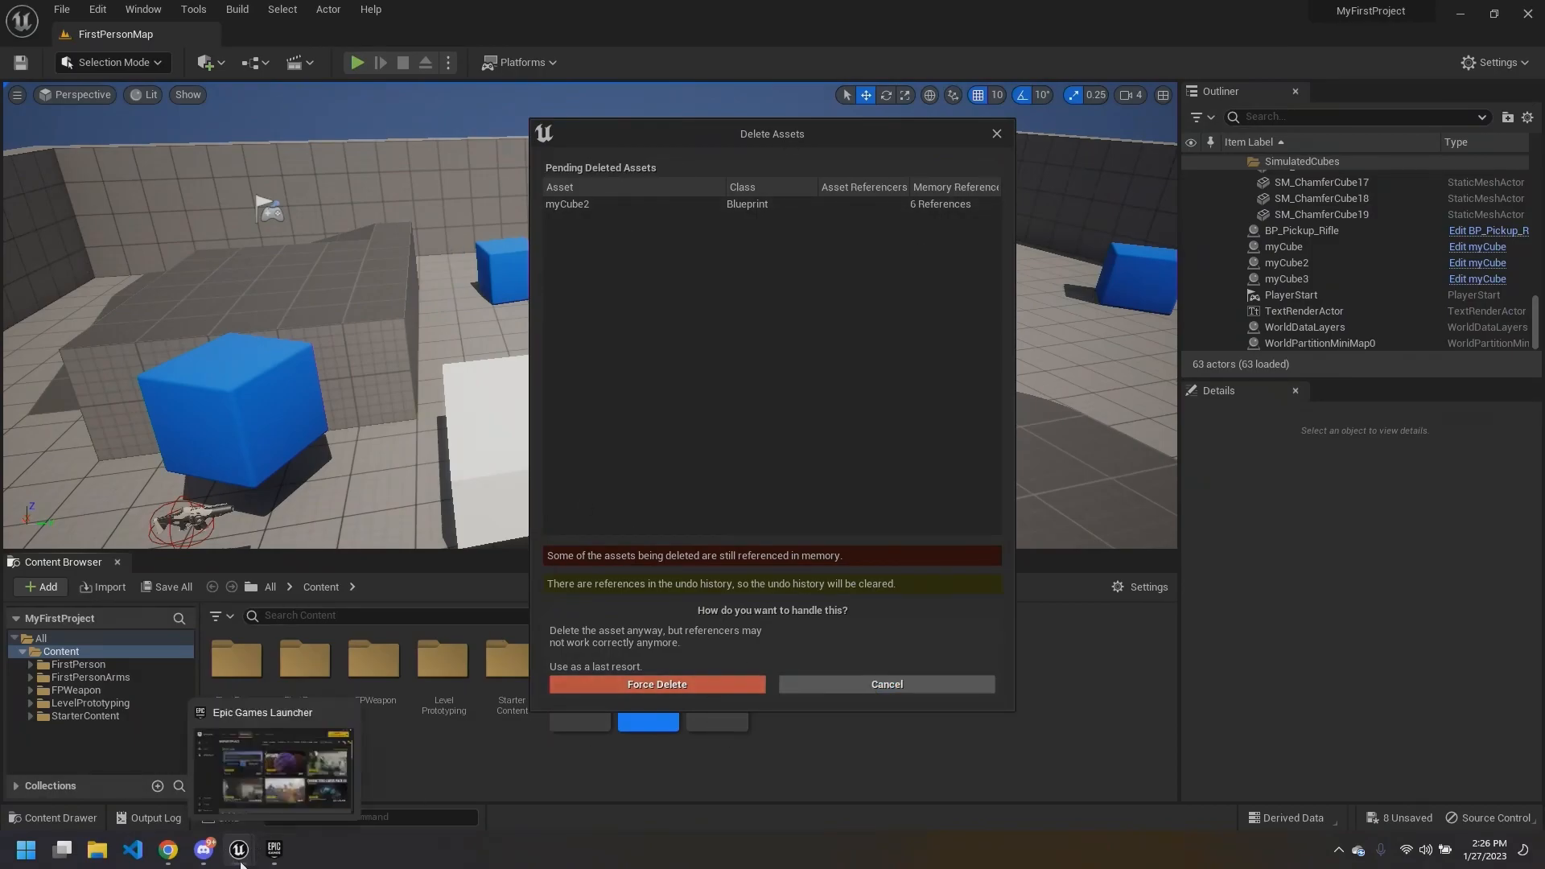
{"action": "left_click_drag", "start_coordinate": [766, 135], "coordinate": [972, 172]}
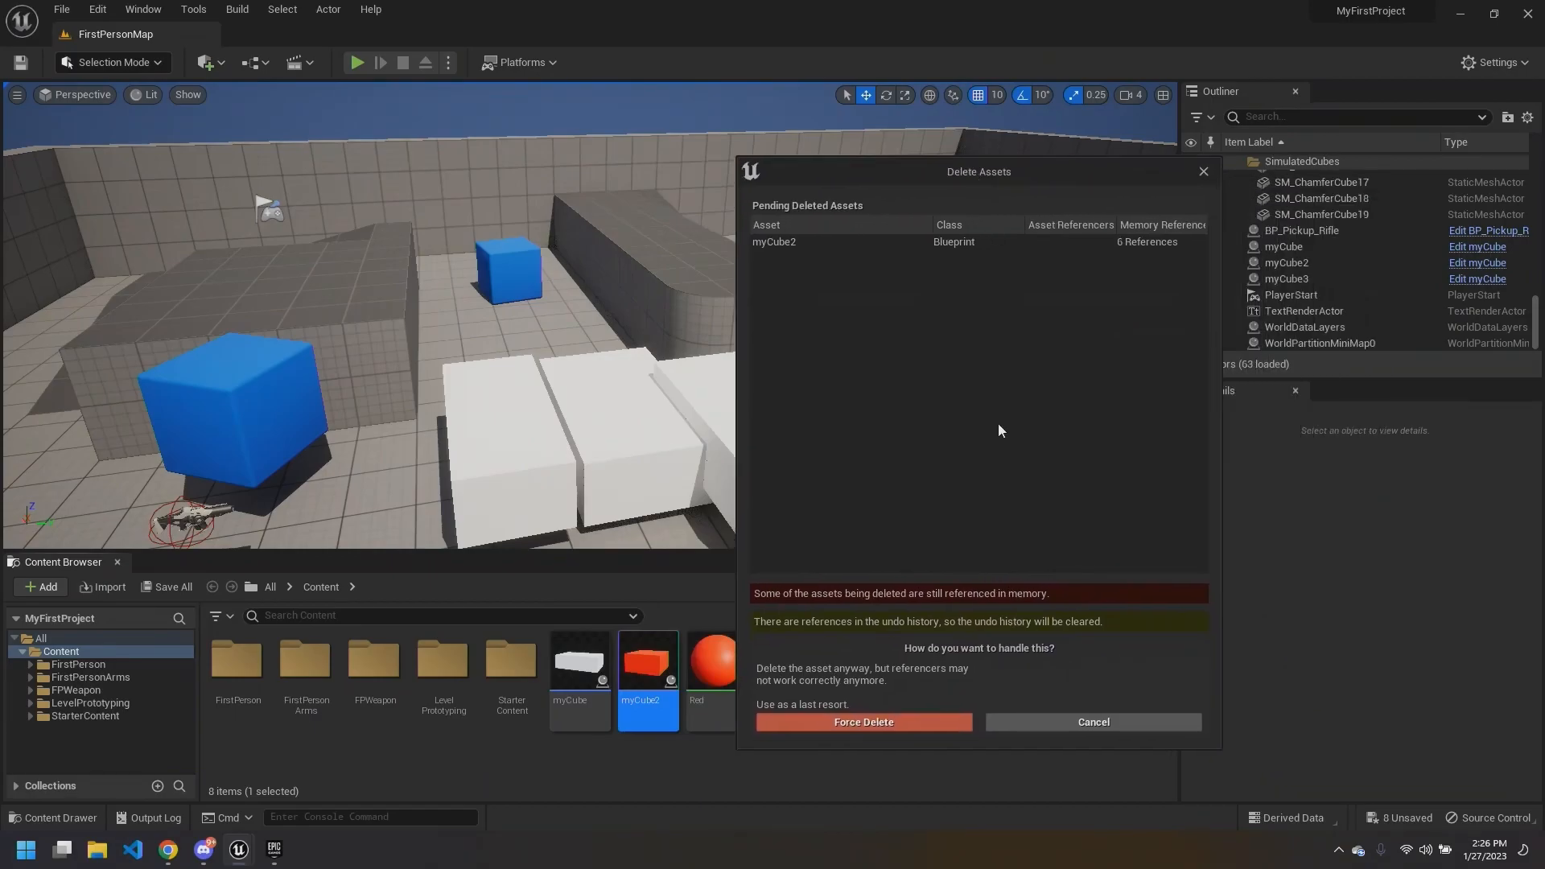
{"action": "left_click", "coordinate": [888, 722]}
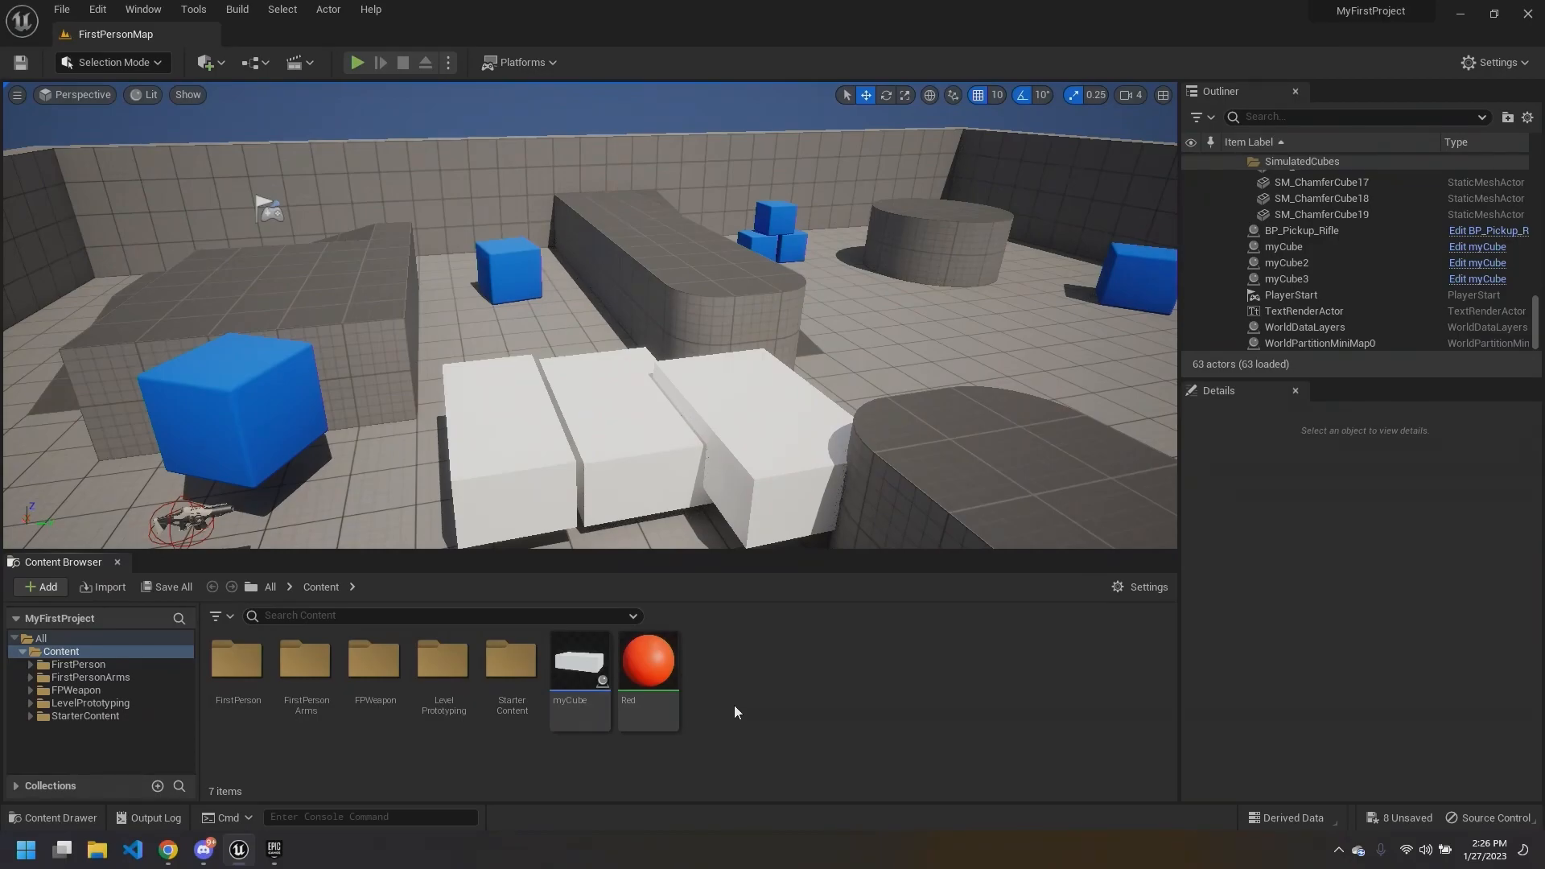
Step: Delete the Red material asset from the Content folder
{"action": "left_click", "coordinate": [658, 707]}
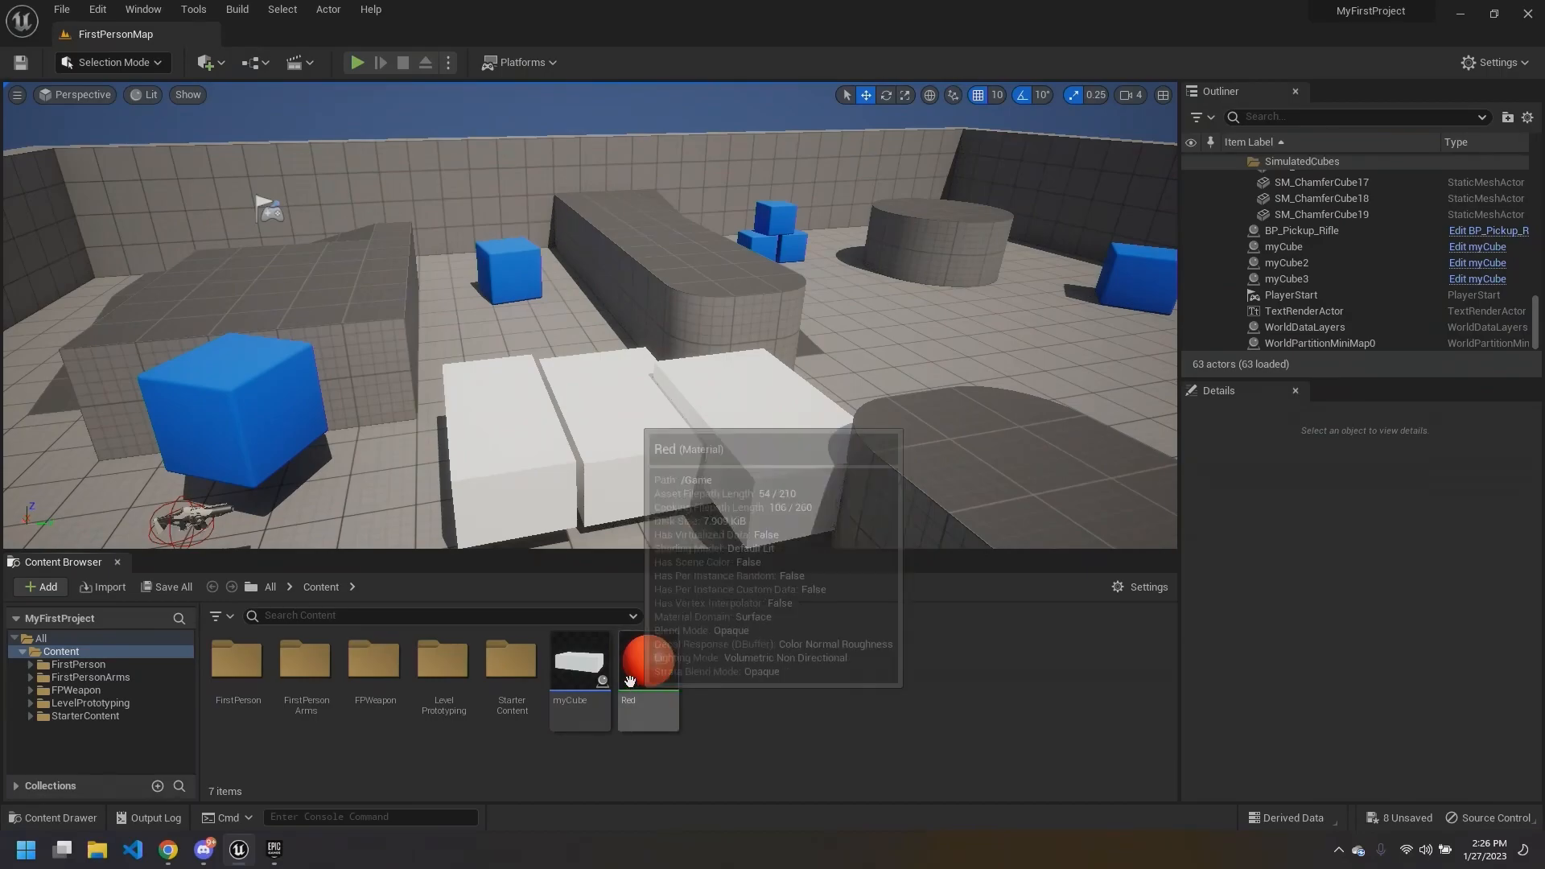
{"action": "right_click", "coordinate": [654, 670]}
{"action": "left_click", "coordinate": [717, 410]}
{"action": "left_click", "coordinate": [724, 684]}
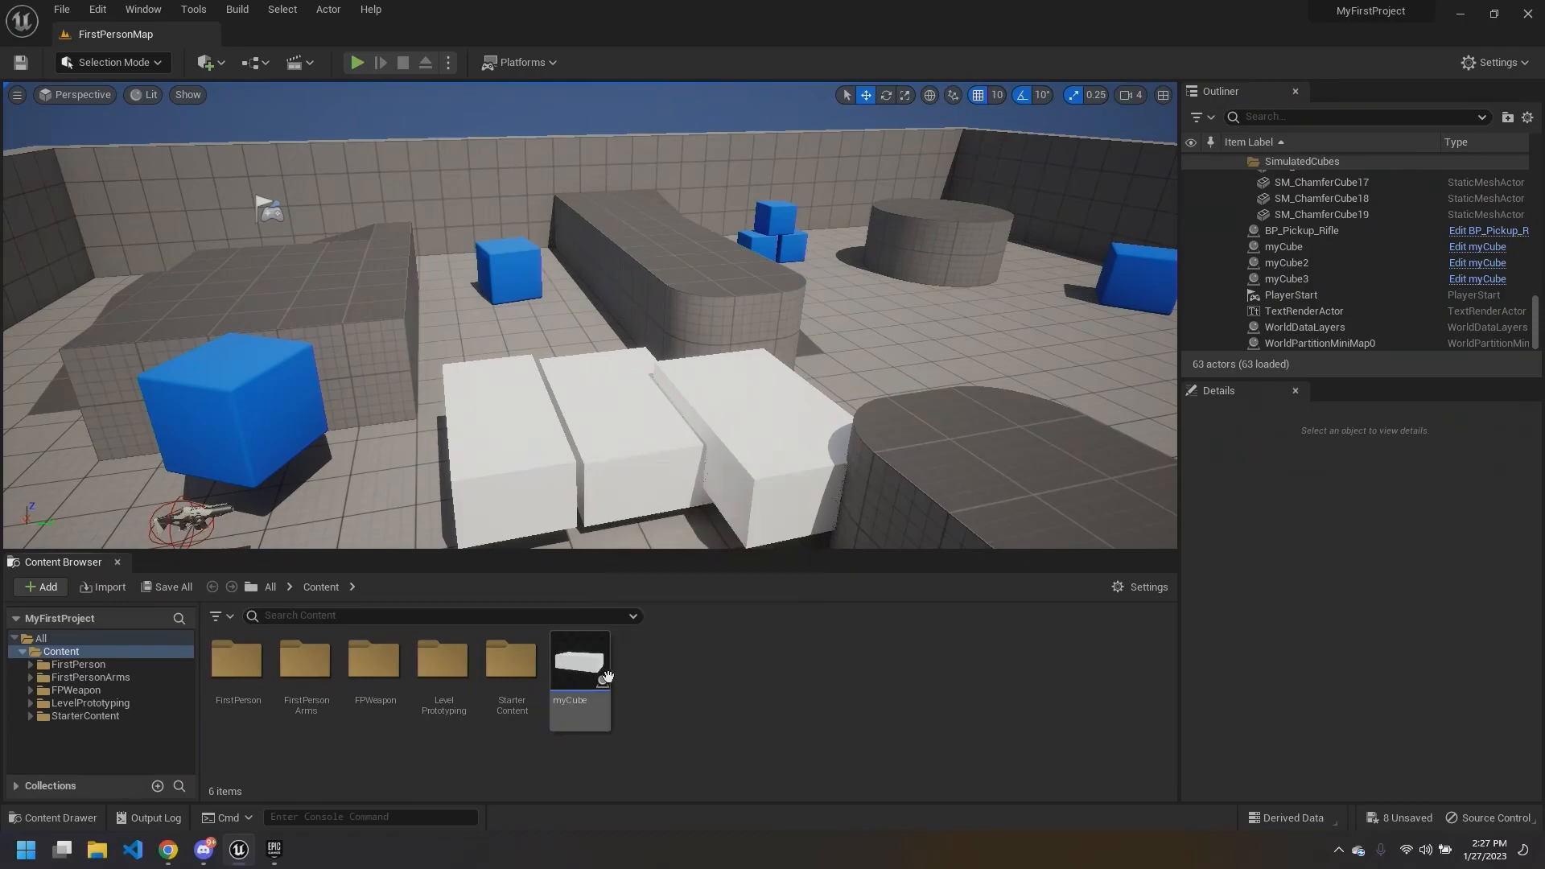
{"action": "right_click_drag", "start_coordinate": [590, 315], "coordinate": [670, 372]}
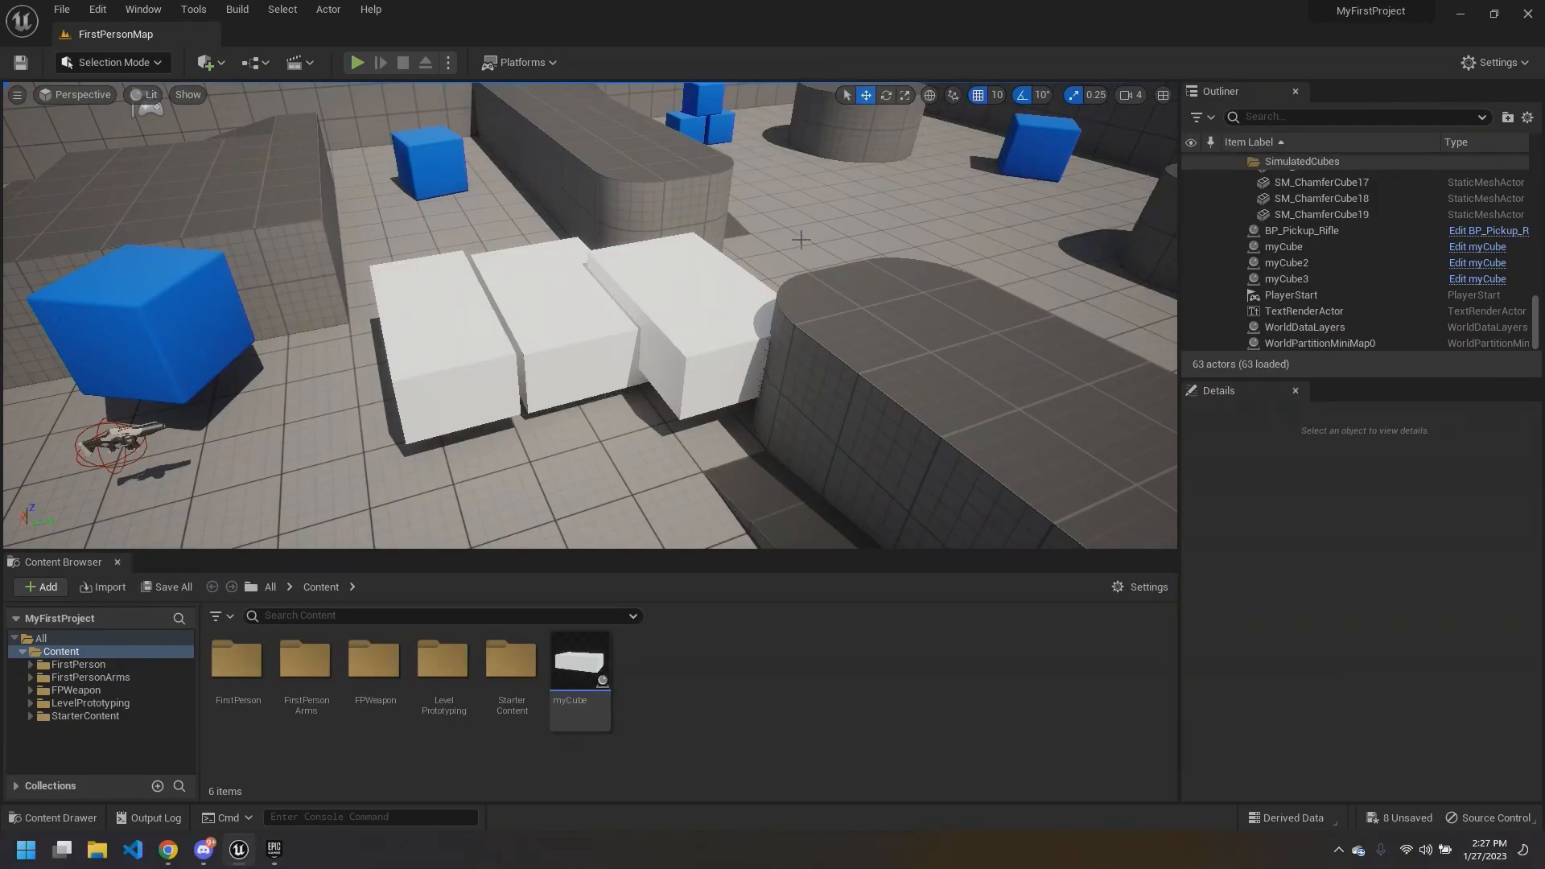
{"action": "right_click_drag", "start_coordinate": [612, 483], "coordinate": [679, 531]}
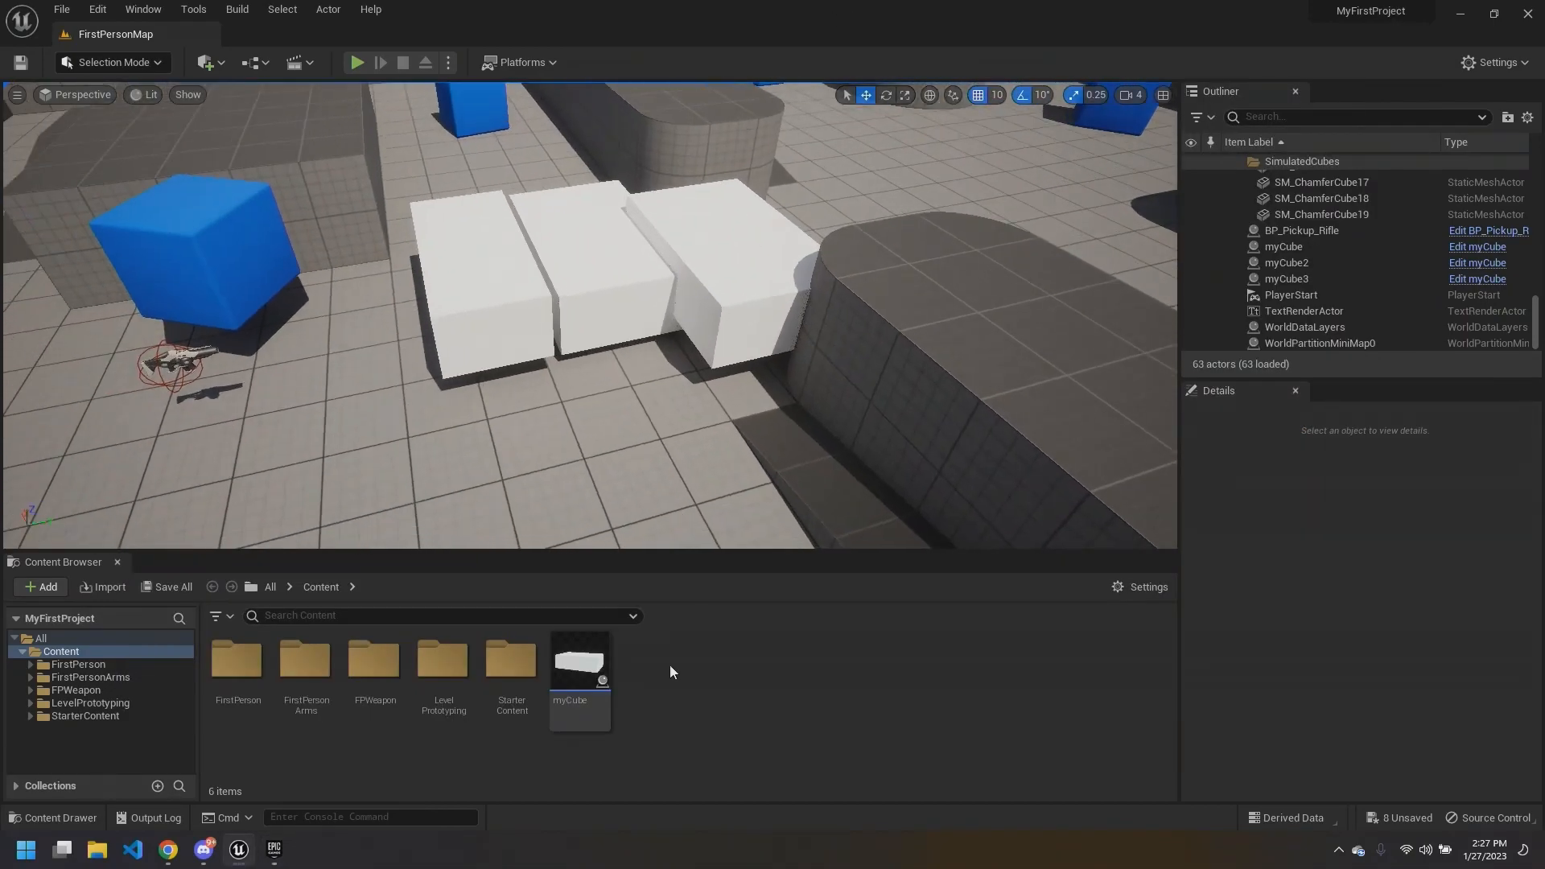
{"action": "mouse_move", "coordinate": [589, 682]}
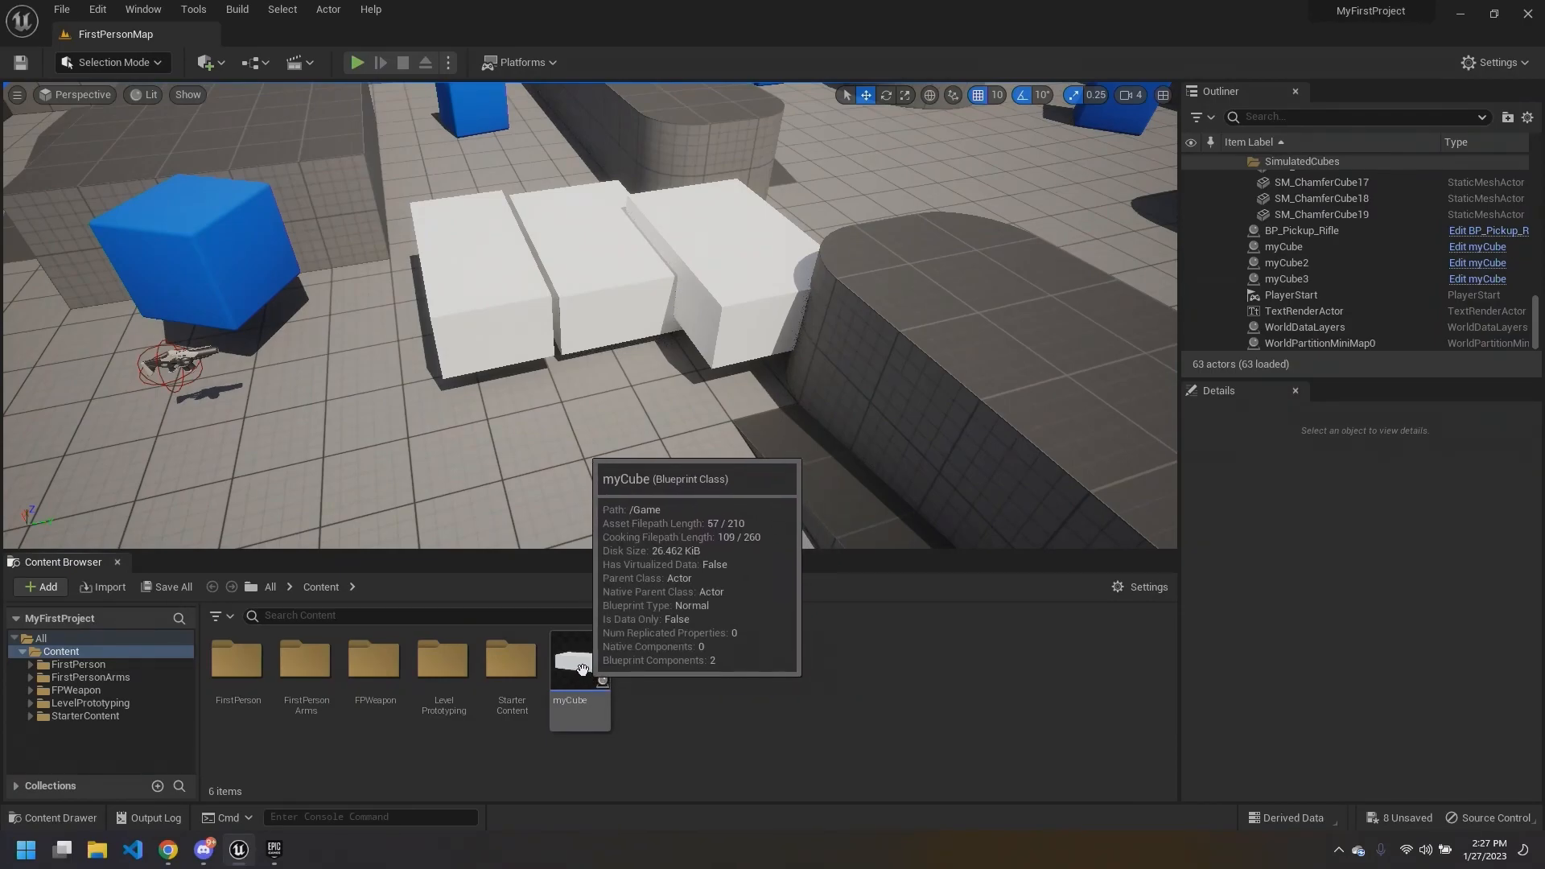
{"action": "right_click_drag", "start_coordinate": [585, 424], "coordinate": [773, 692]}
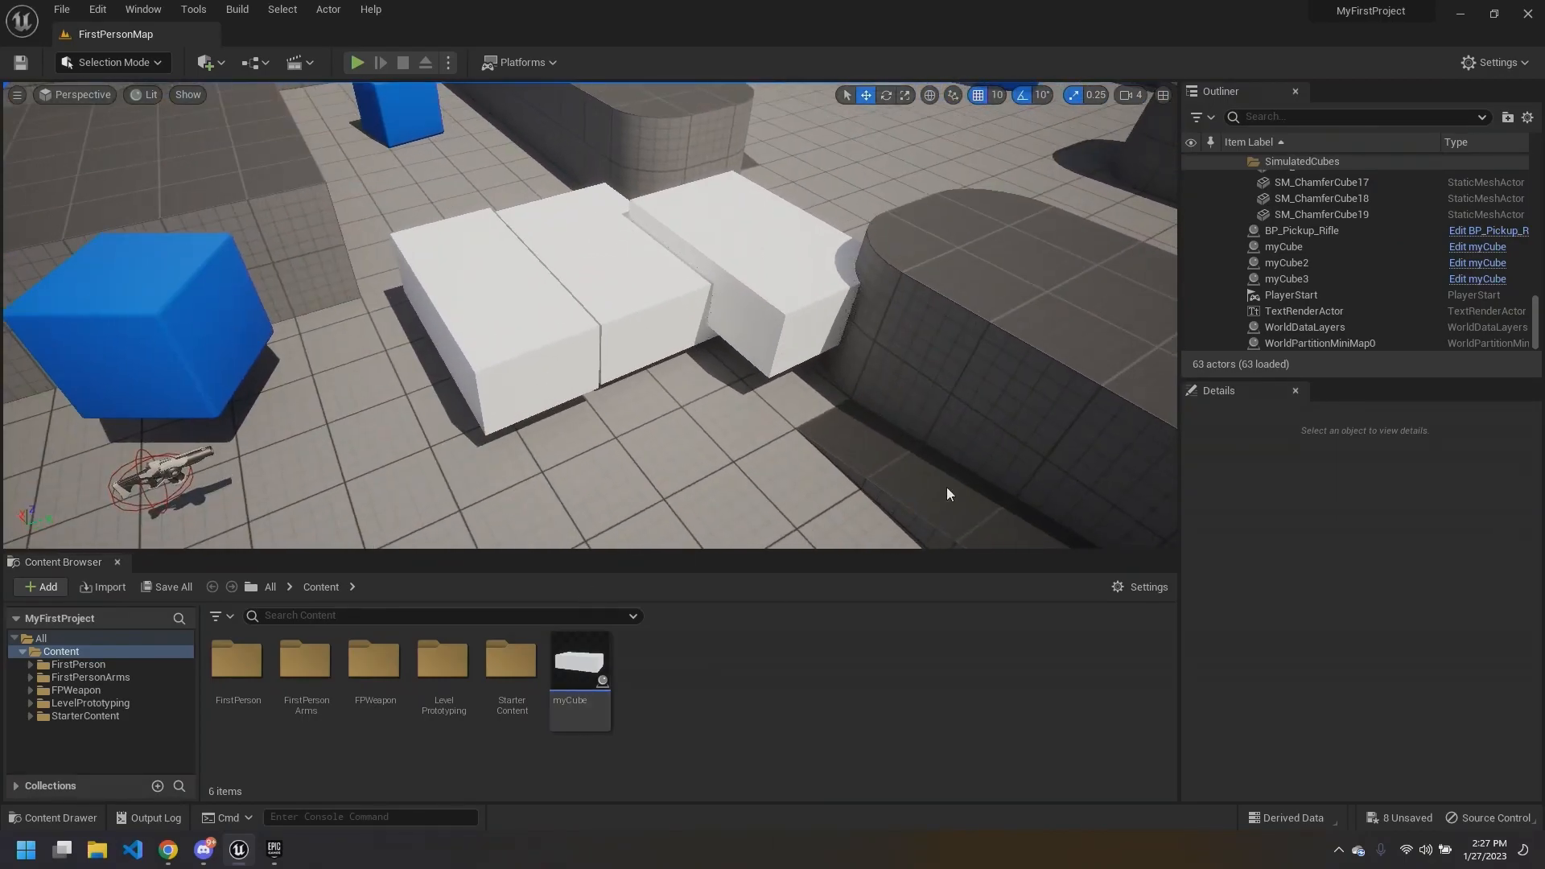
Step: Create a Blueprint Class named Barrel in the Content folder with Actor as its parent class and open it
{"action": "right_click", "coordinate": [653, 673]}
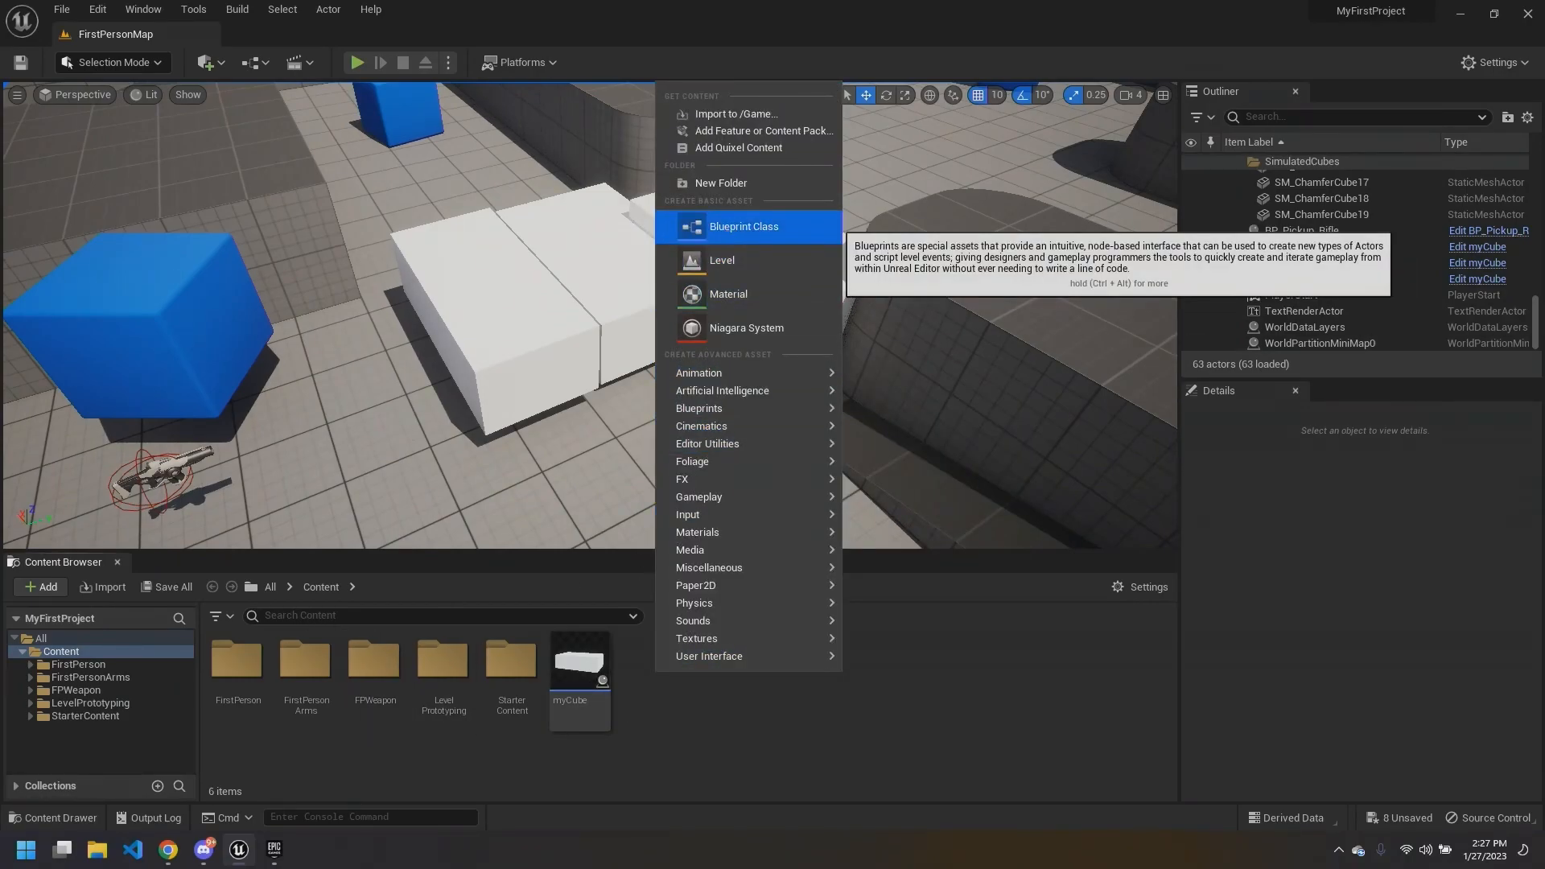
{"action": "left_click", "coordinate": [734, 227]}
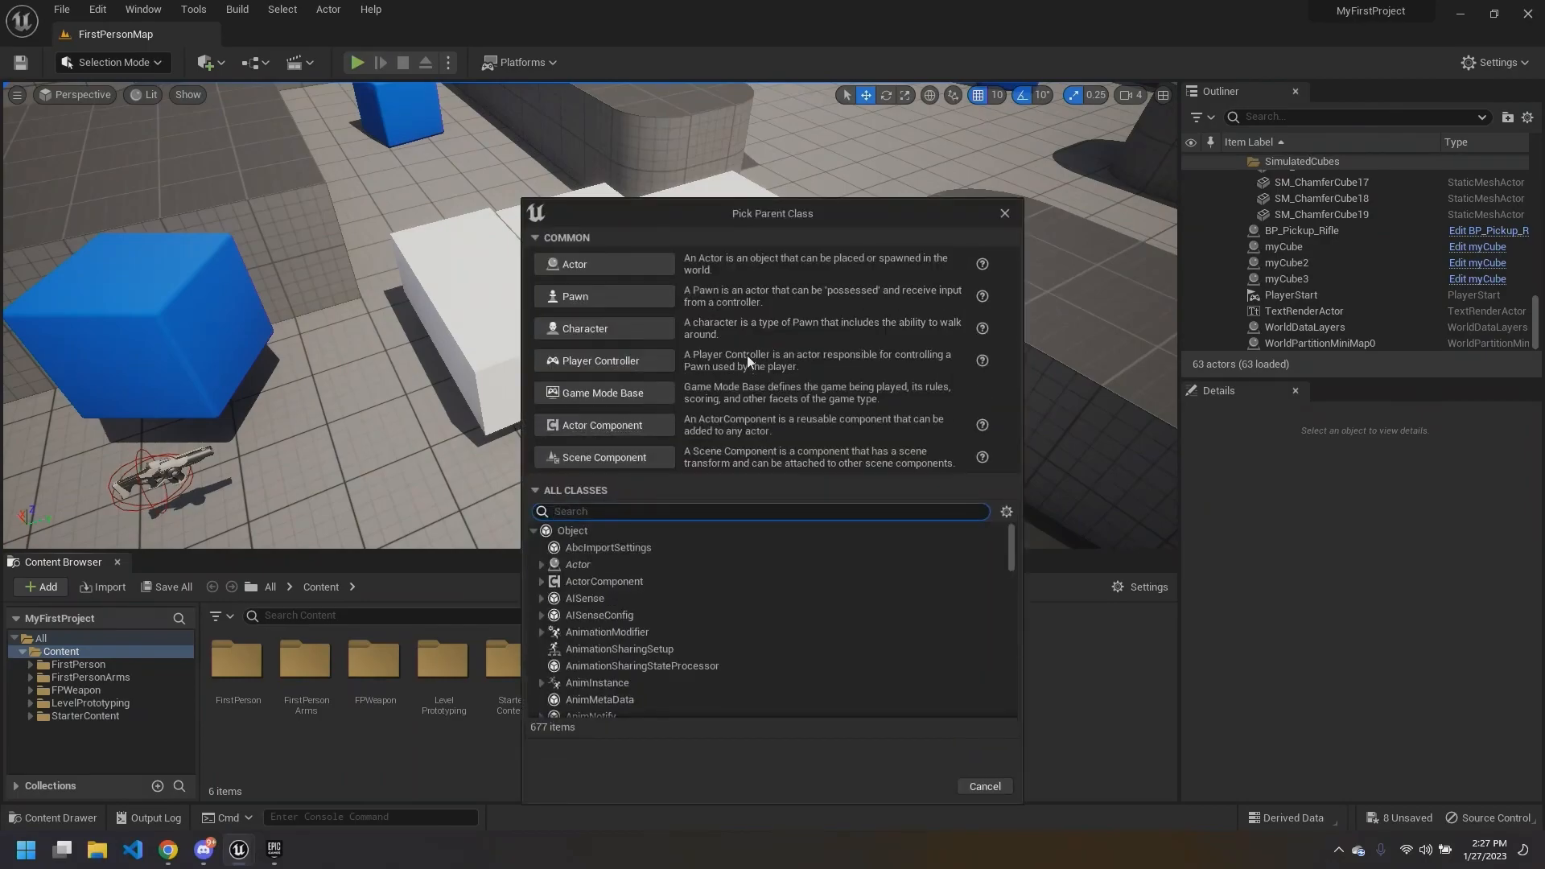
{"action": "left_click", "coordinate": [596, 264]}
{"action": "type", "text": "Barrel"}
{"action": "key", "text": "Return"}
{"action": "left_click", "coordinate": [694, 713]}
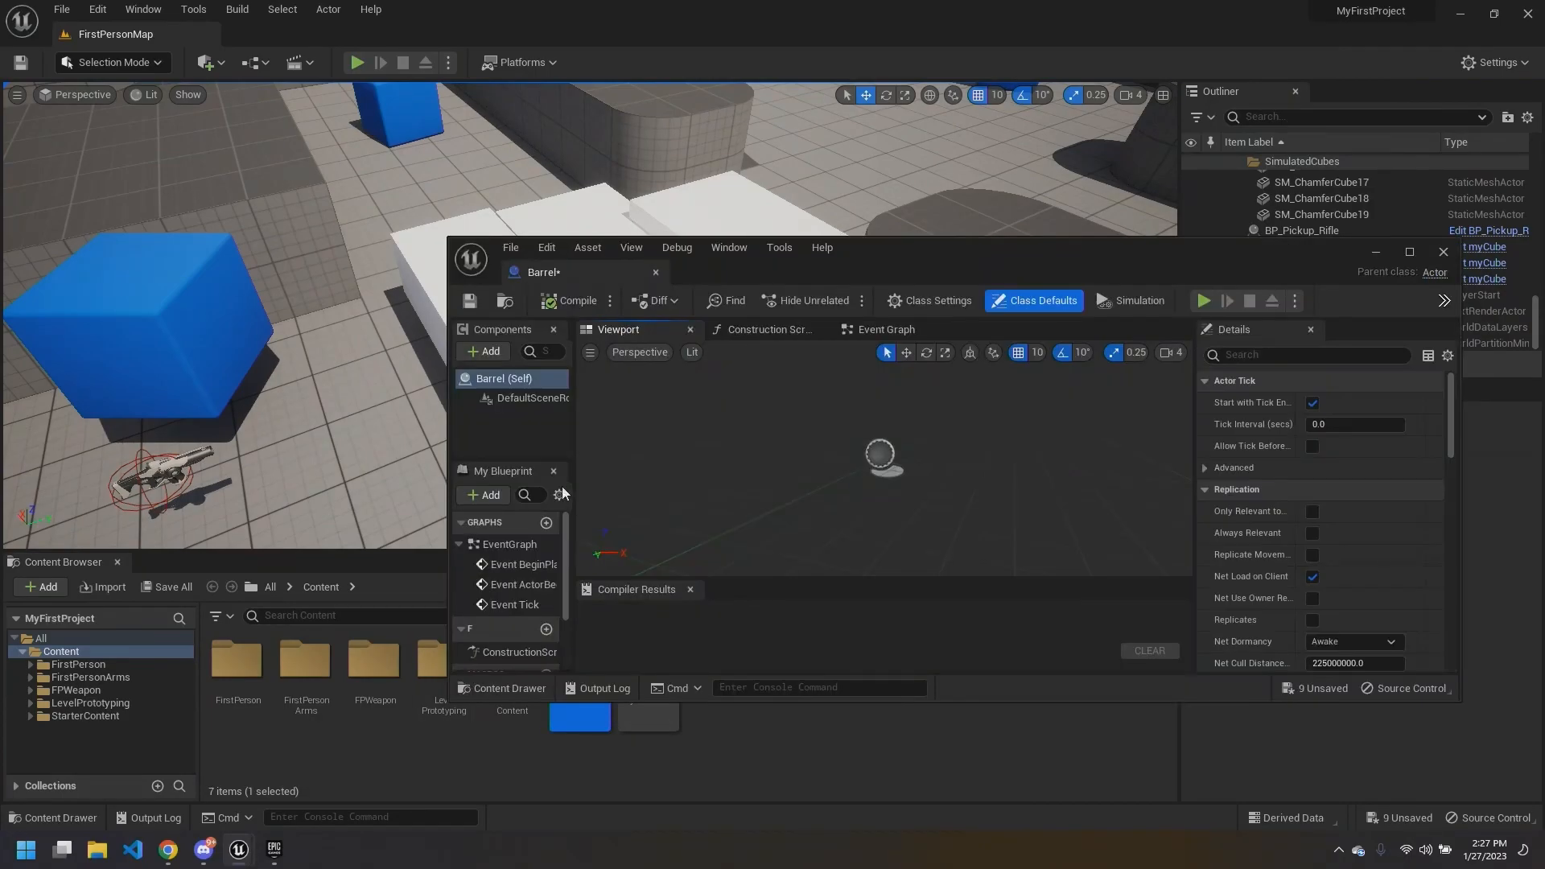
Step: Switch to the Epic Games Launcher and search the Unreal Engine Marketplace for "barrel"
{"action": "left_click", "coordinate": [273, 849]}
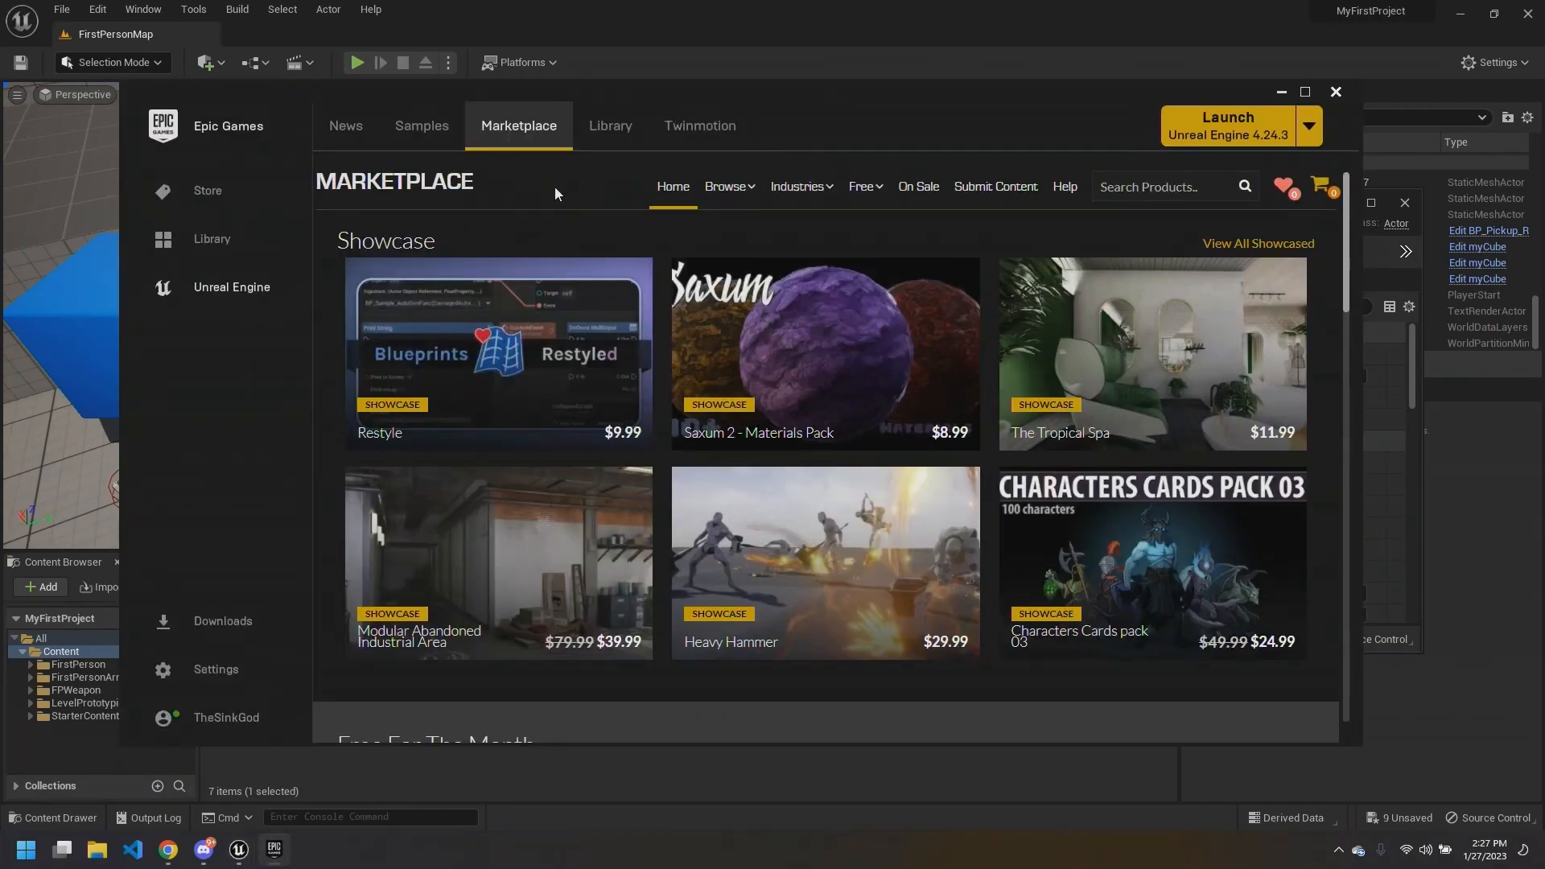
{"action": "left_click", "coordinate": [608, 127]}
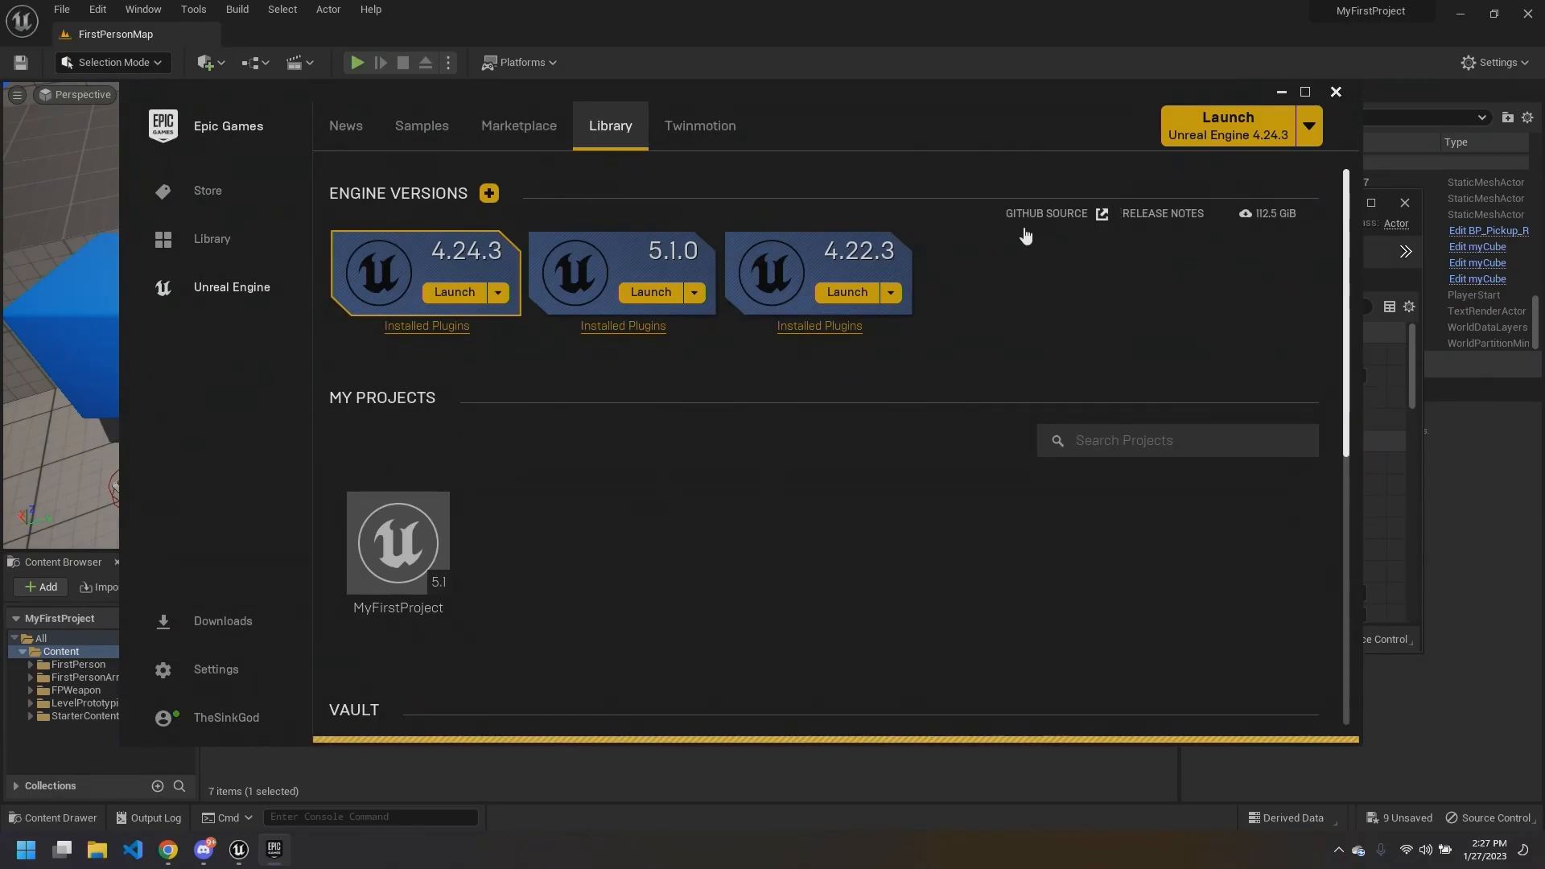
{"action": "left_click", "coordinate": [531, 140]}
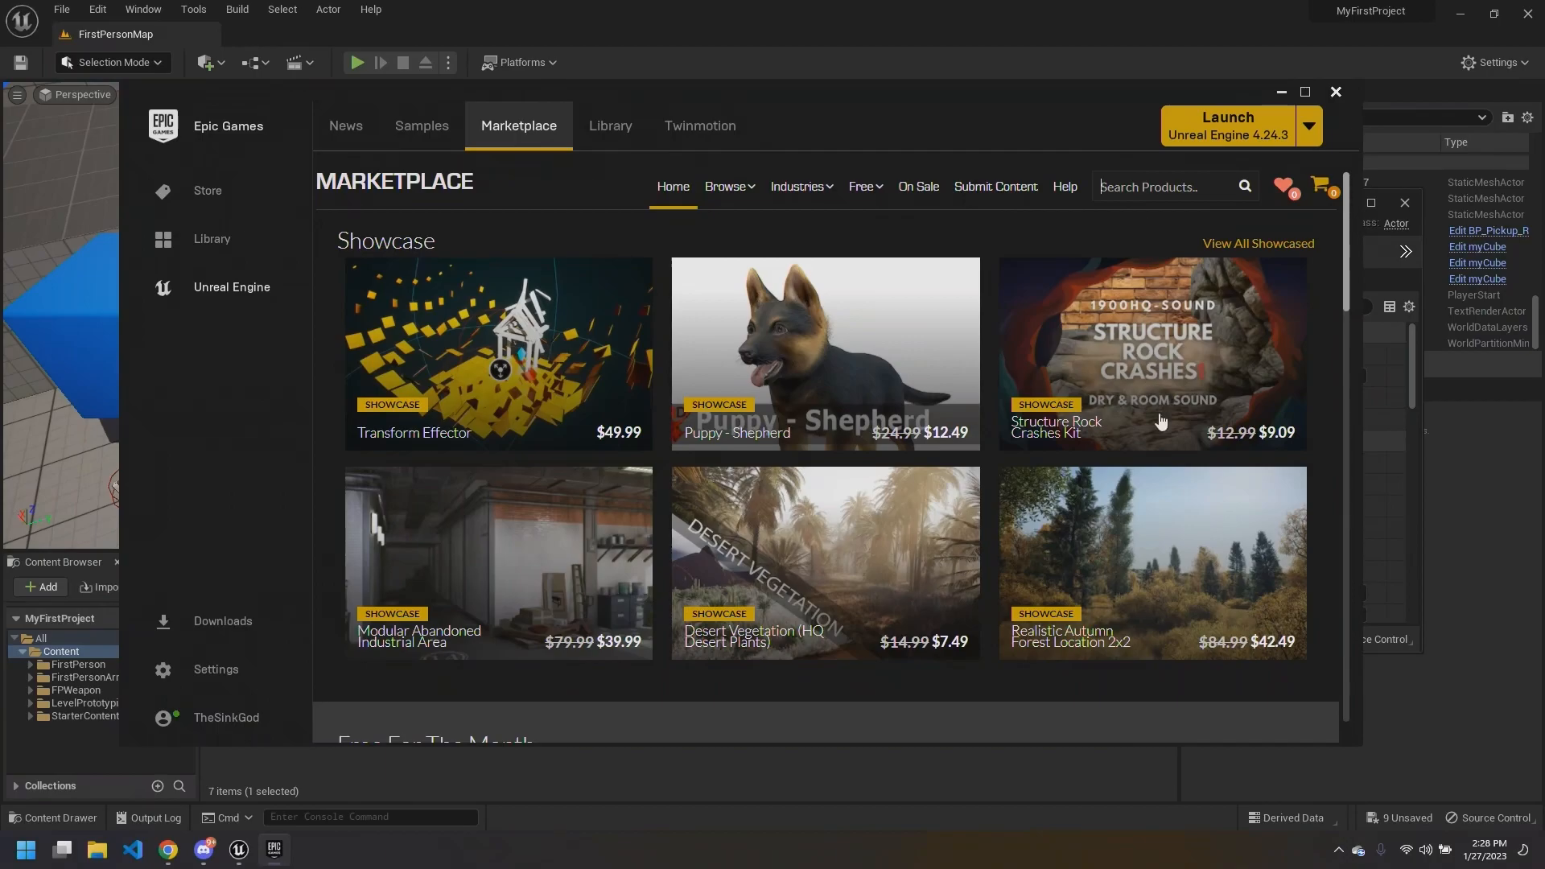
{"action": "left_click", "coordinate": [1148, 193]}
{"action": "type", "text": "barrel"}
{"action": "key", "text": "Return"}
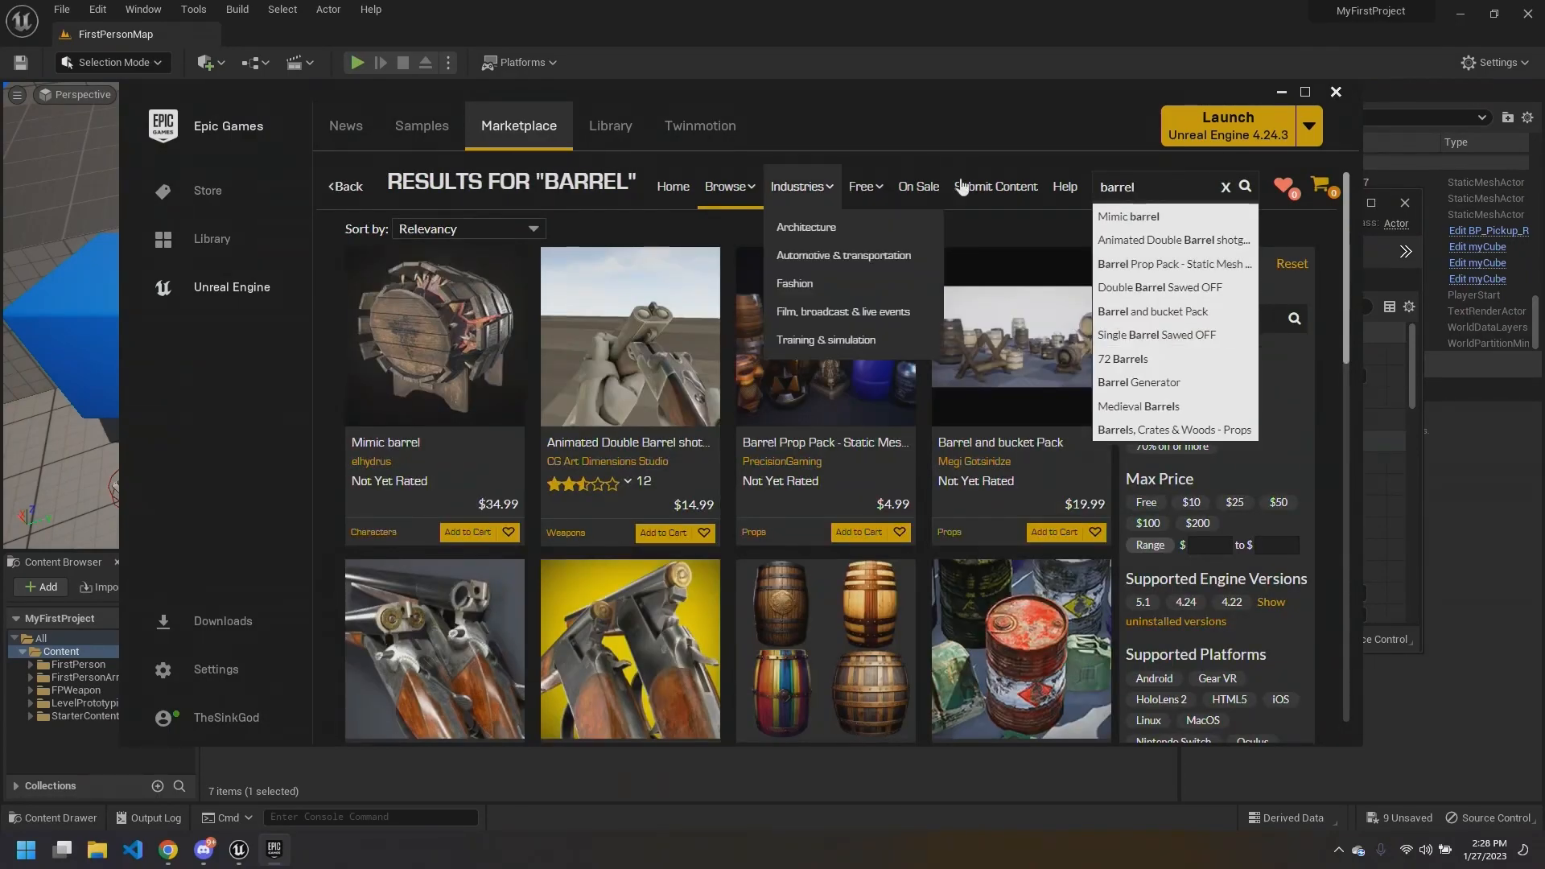
{"action": "left_click", "coordinate": [1020, 234]}
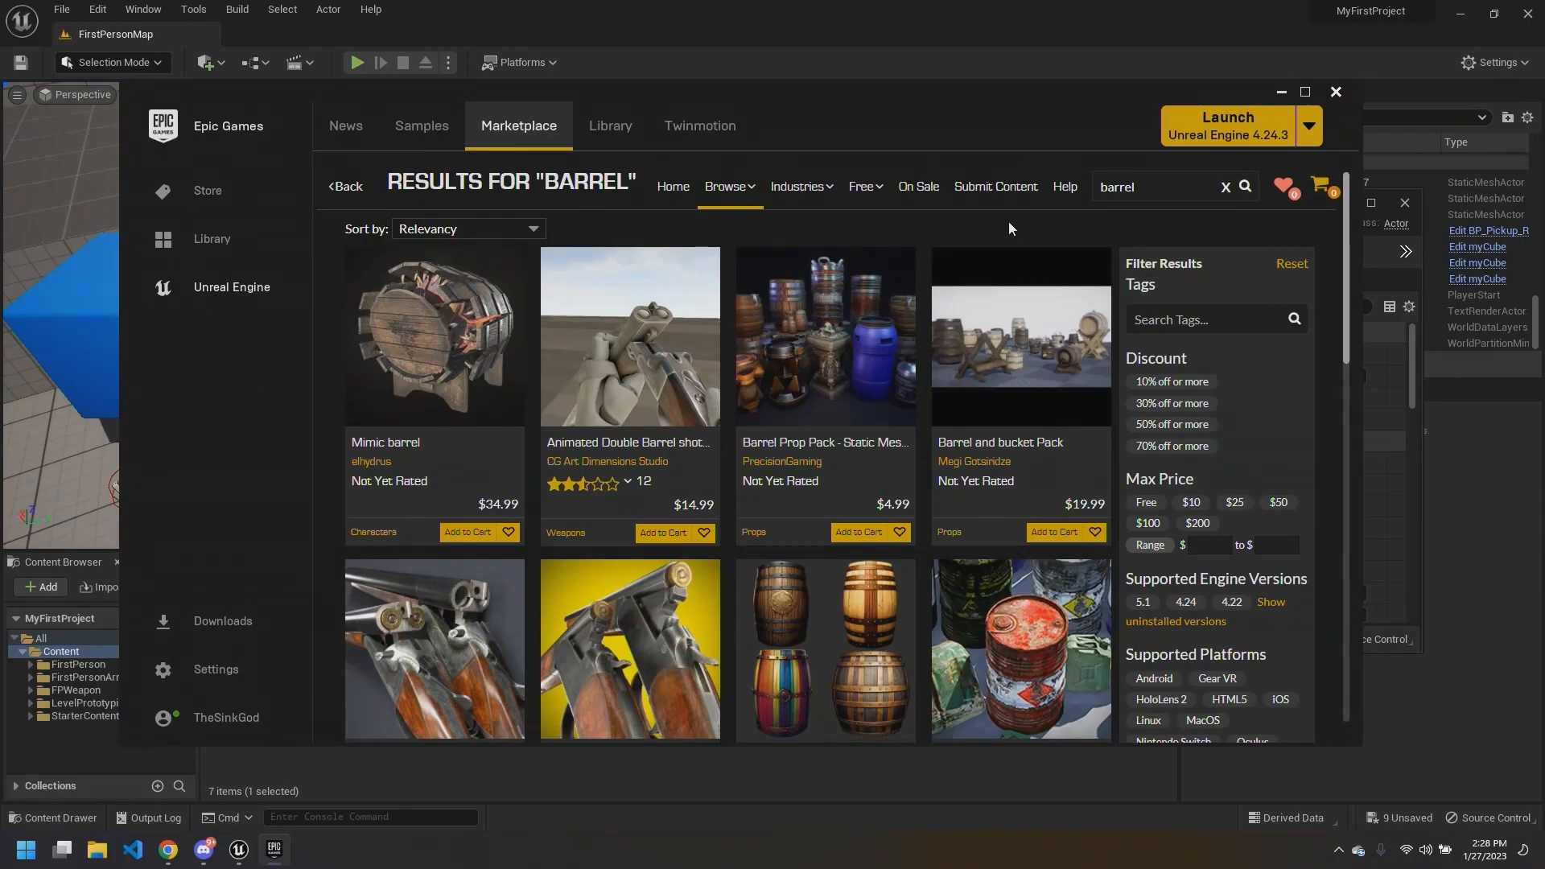
Step: Filter the barrel results to a maximum price of Free and open the Industry Props Pack 6 page
{"action": "scroll", "coordinate": [1156, 389], "scroll_direction": "down", "scroll_amount": 1}
{"action": "scroll", "coordinate": [1066, 398], "scroll_direction": "up", "scroll_amount": 1}
{"action": "scroll", "coordinate": [1201, 531], "scroll_direction": "down", "scroll_amount": 1}
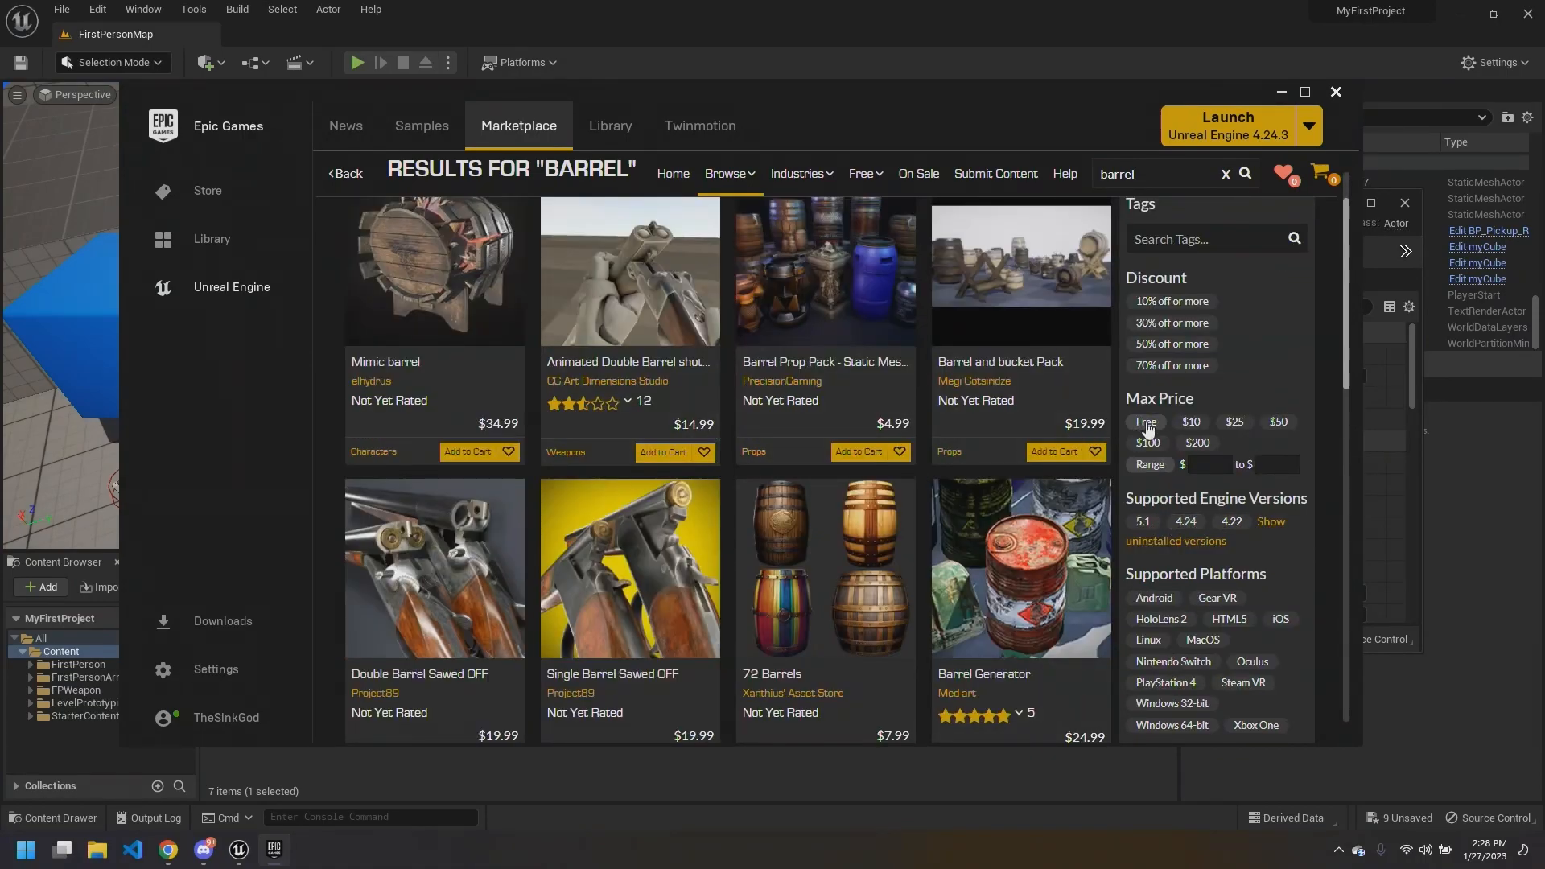
{"action": "left_click", "coordinate": [1143, 427]}
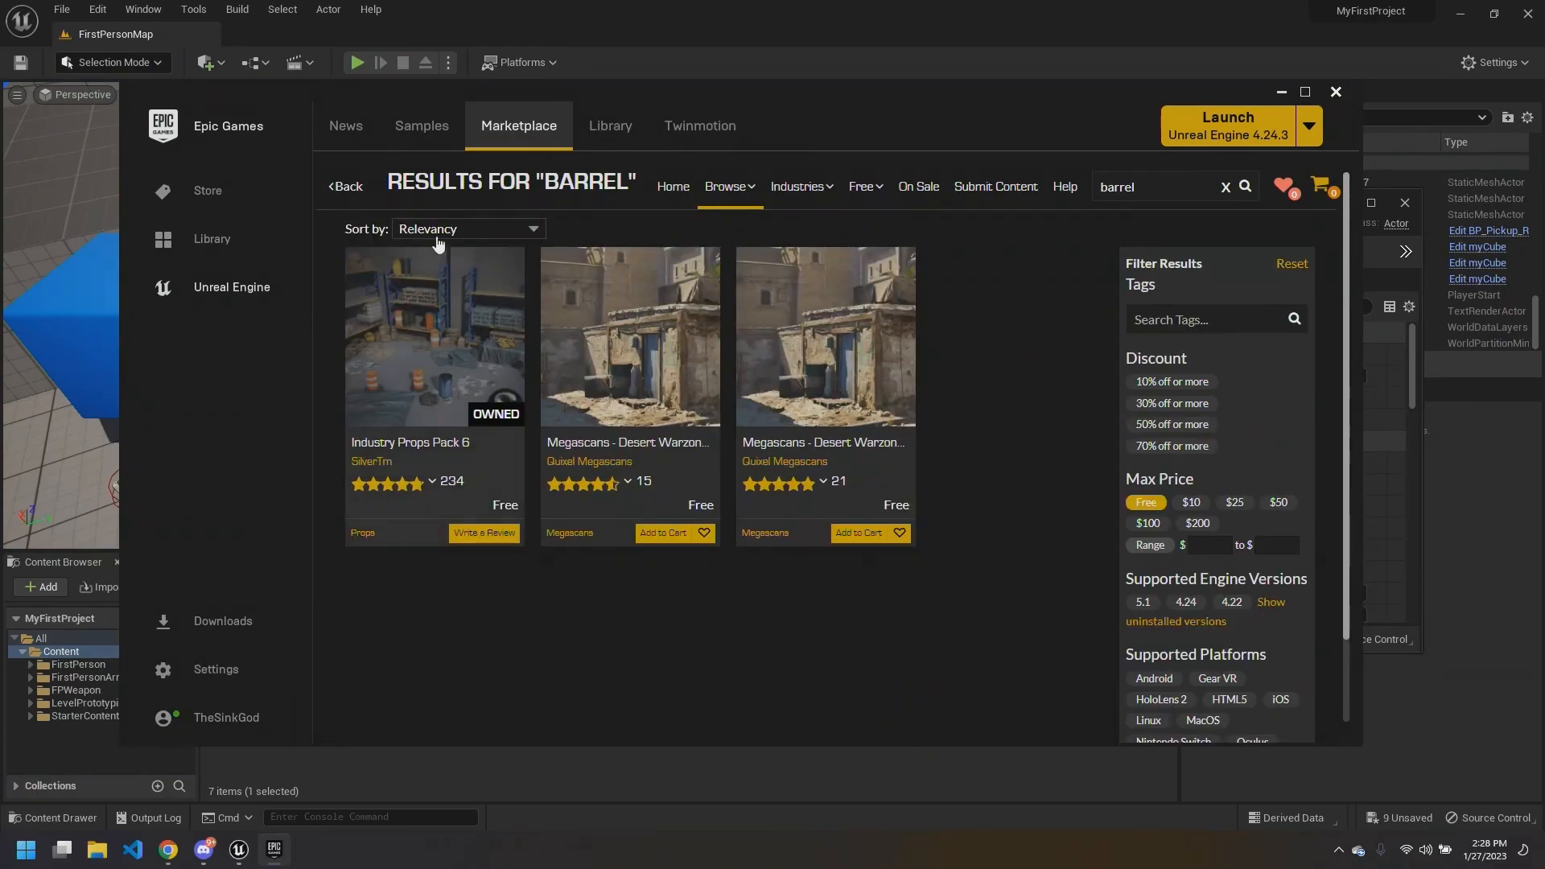
{"action": "left_click", "coordinate": [421, 352]}
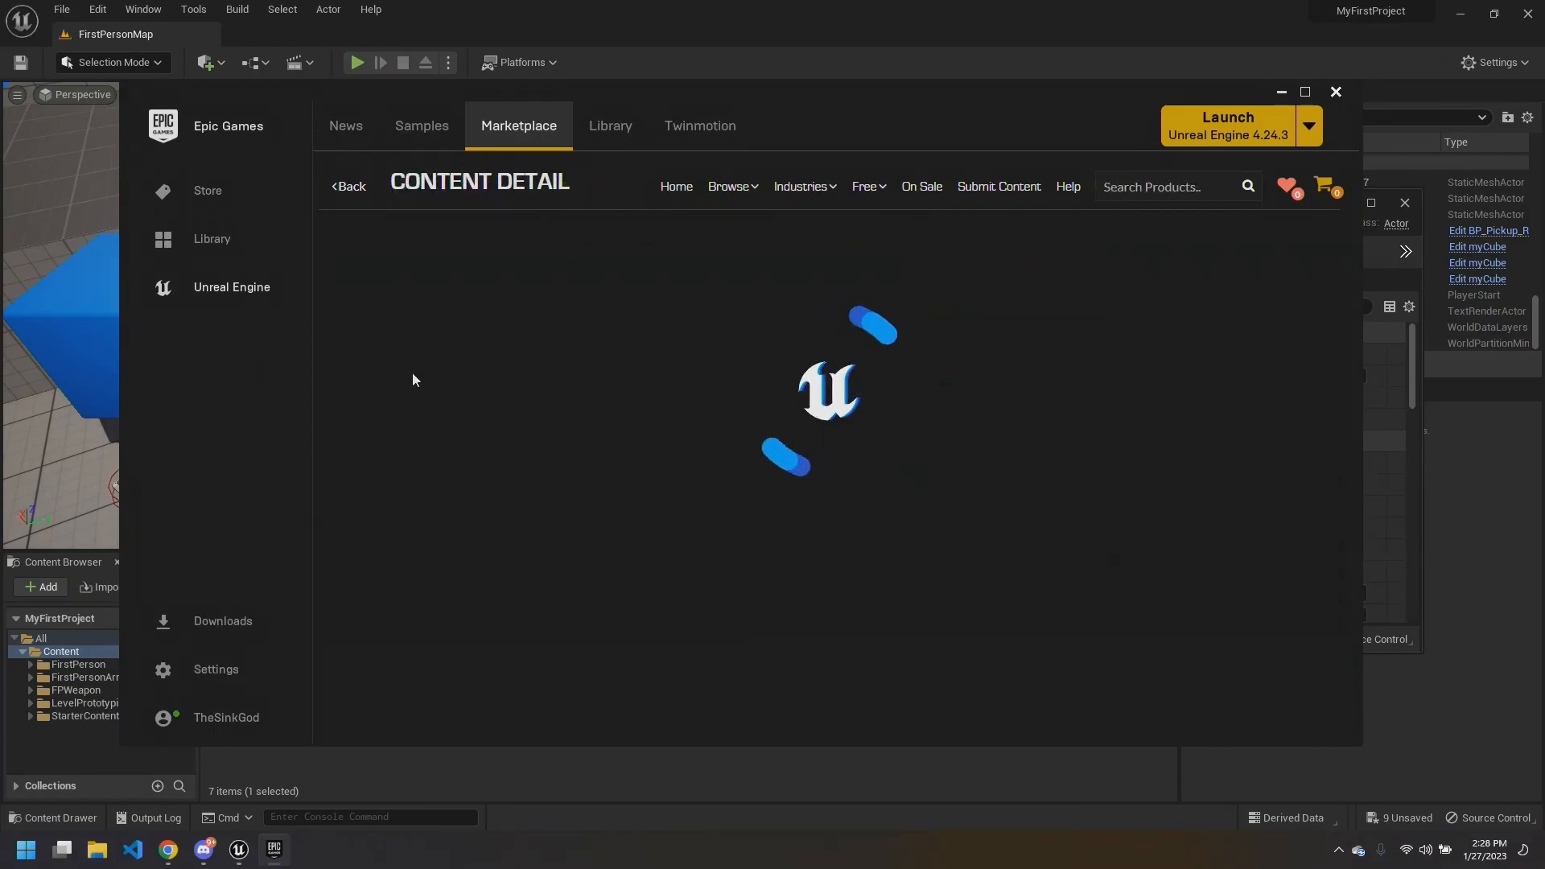
Step: Add the Industry Props Pack 6 asset pack to MyFirstProject
{"action": "scroll", "coordinate": [970, 425], "scroll_direction": "down", "scroll_amount": 1}
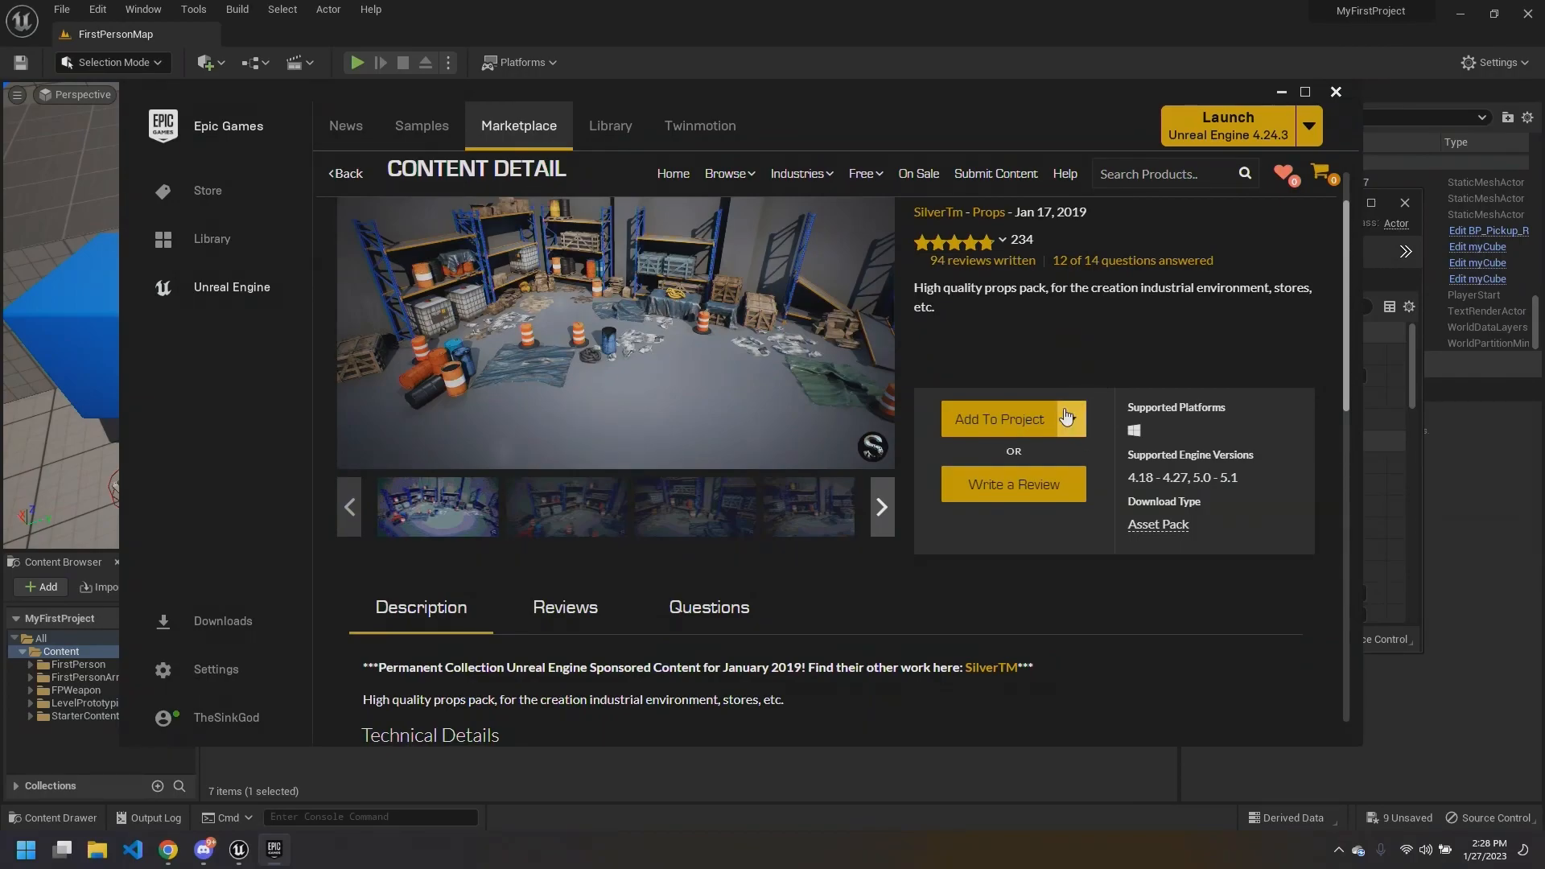
{"action": "scroll", "coordinate": [1056, 407], "scroll_direction": "up", "scroll_amount": 1}
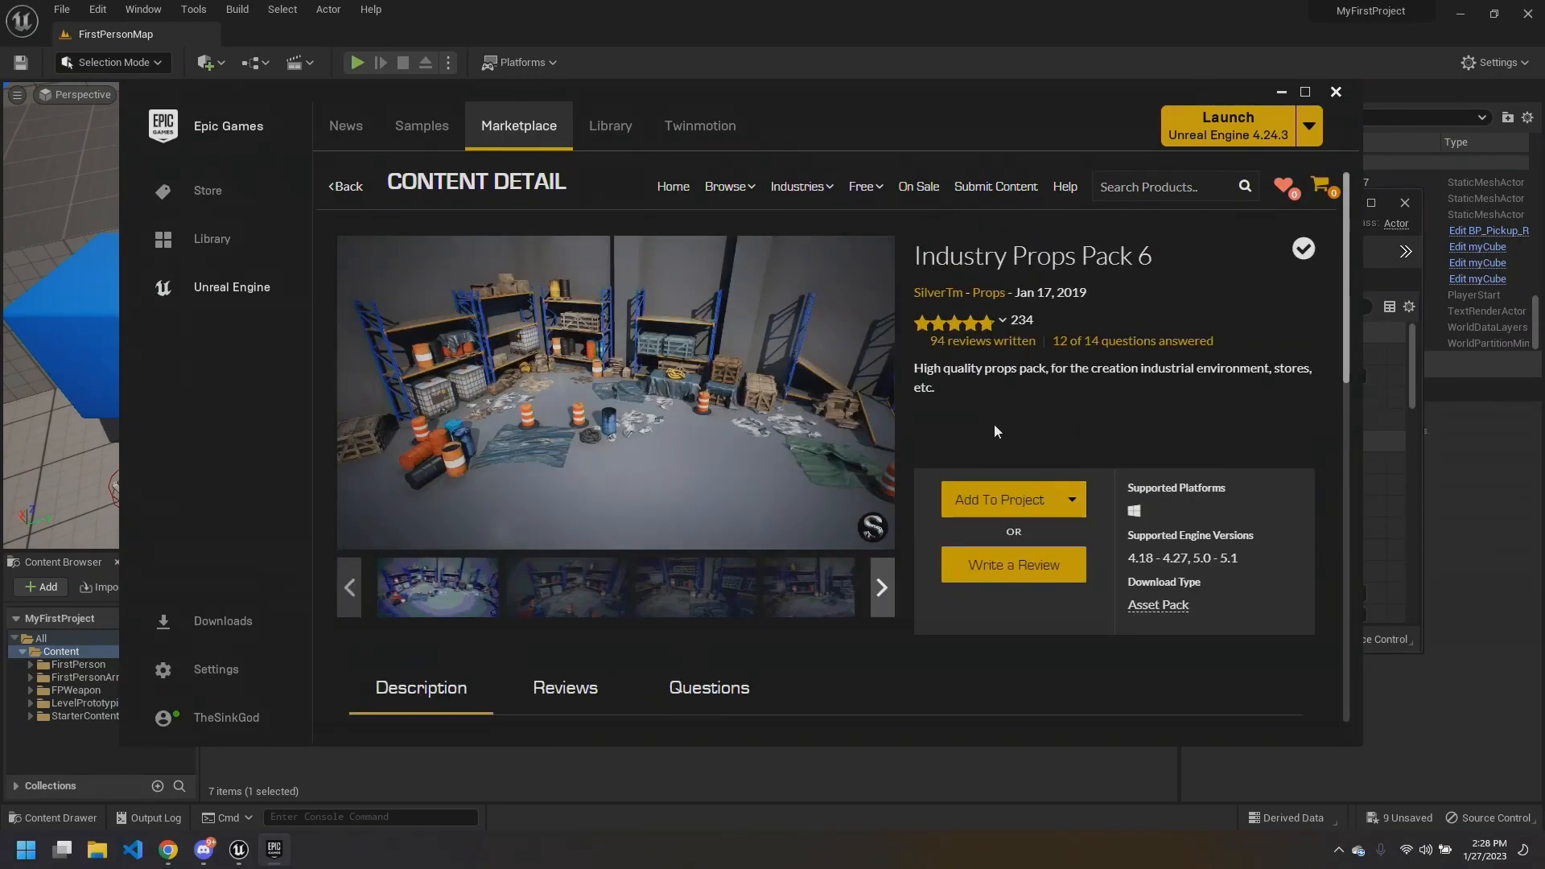
{"action": "left_click", "coordinate": [1073, 500]}
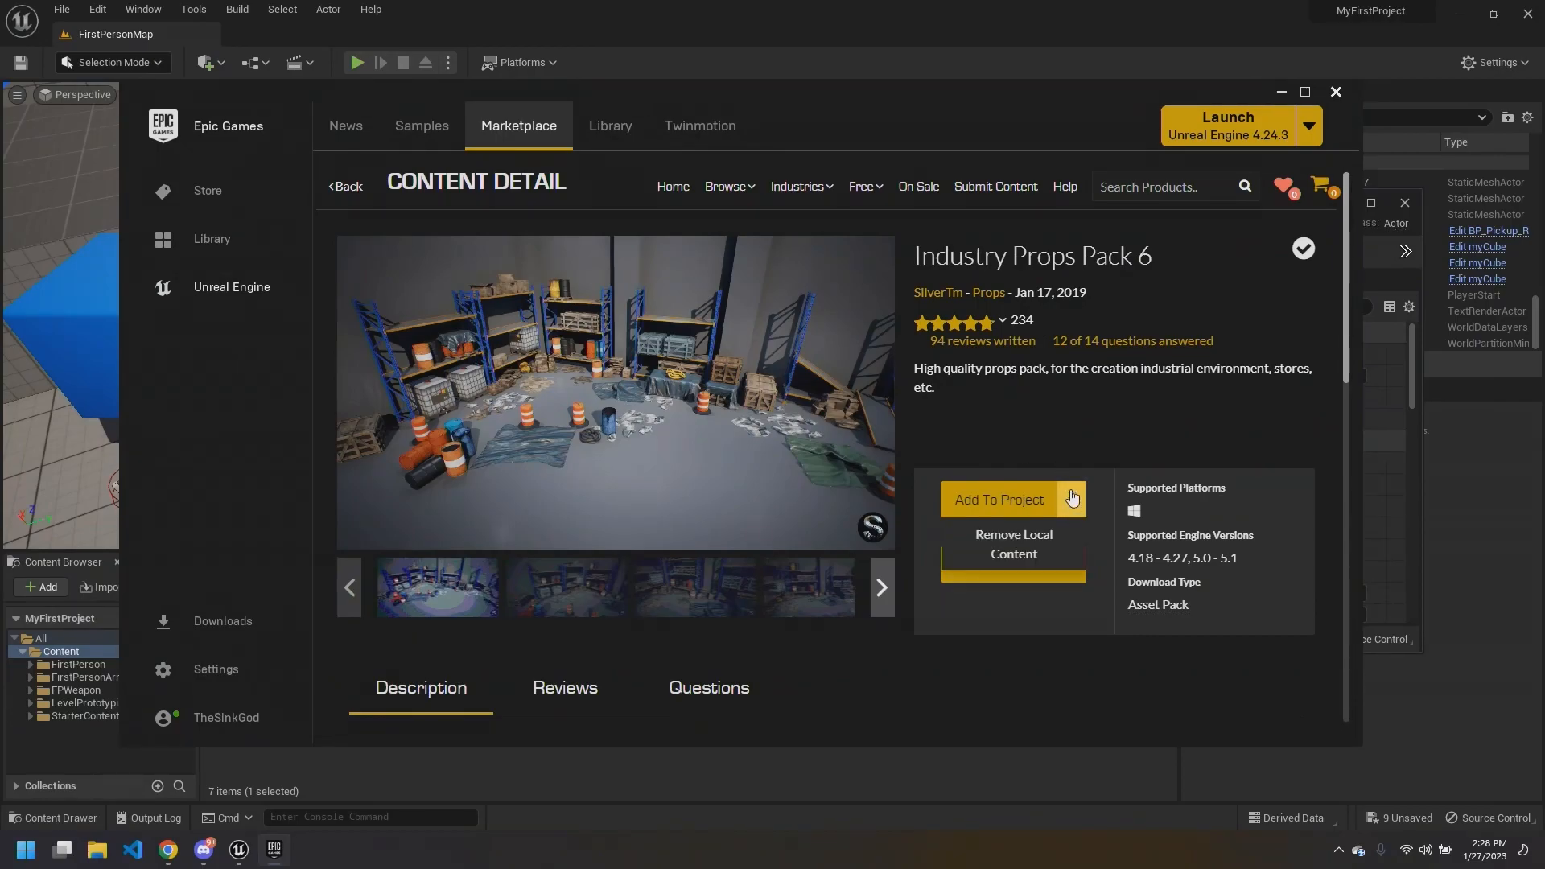
{"action": "left_click", "coordinate": [1048, 446]}
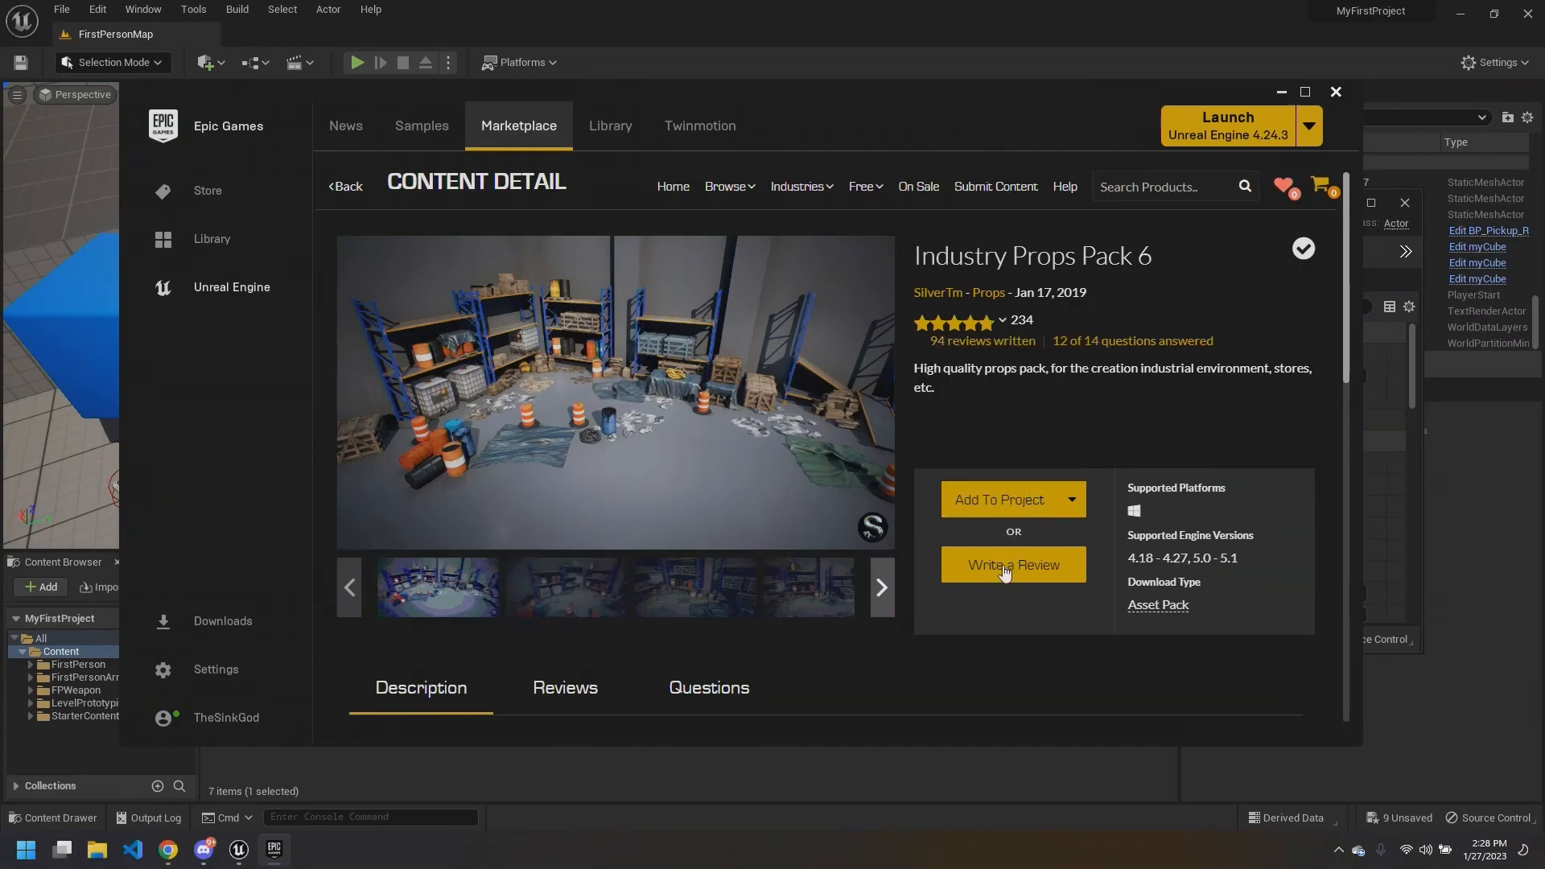
{"action": "left_click", "coordinate": [1072, 502]}
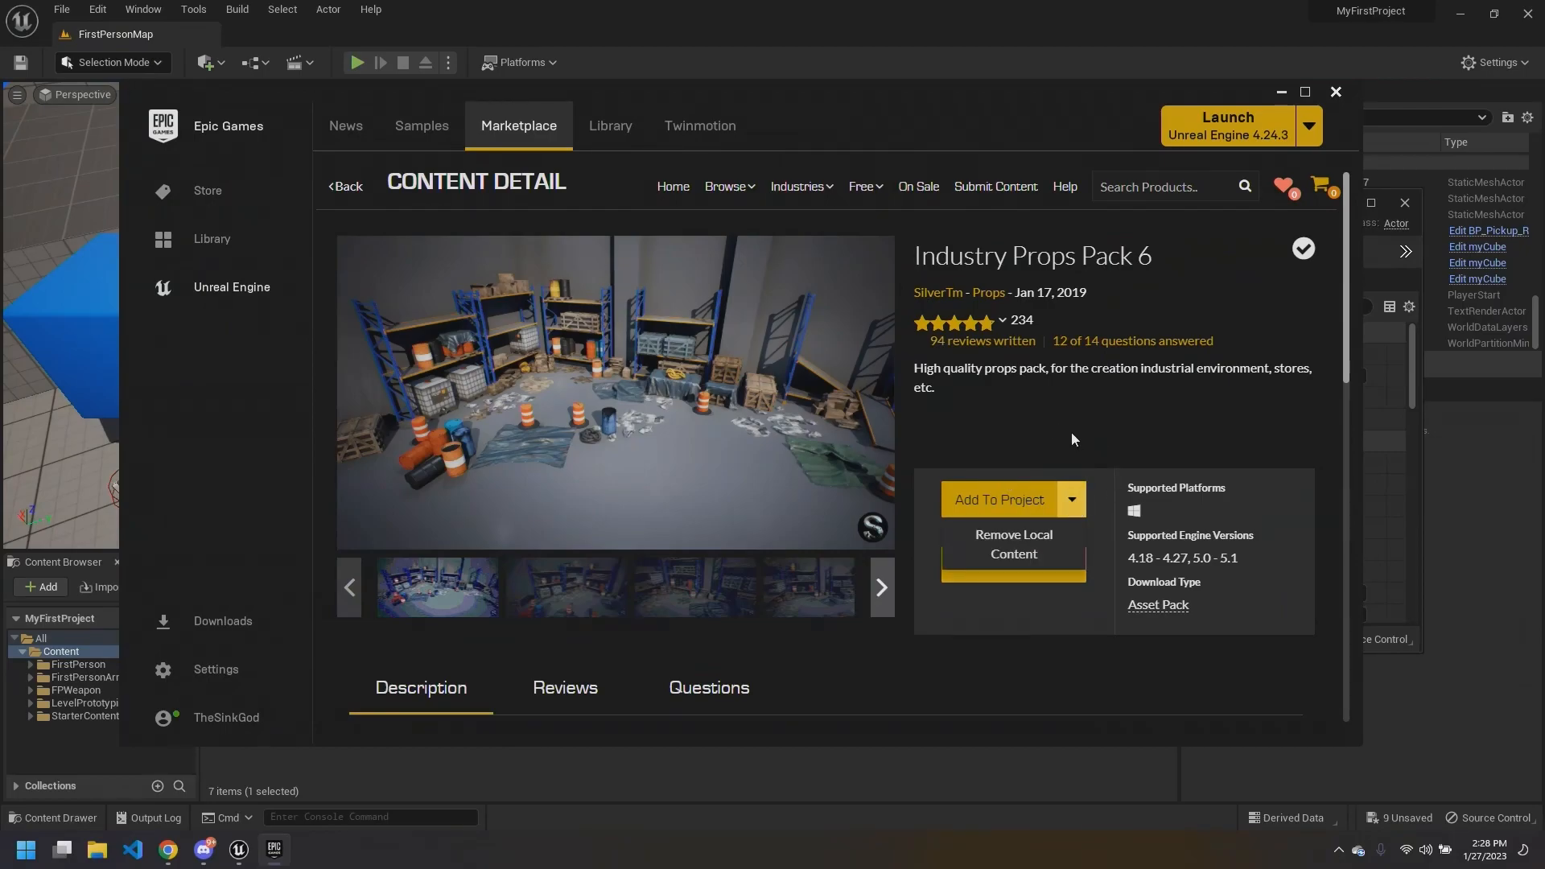
{"action": "left_click", "coordinate": [1000, 501]}
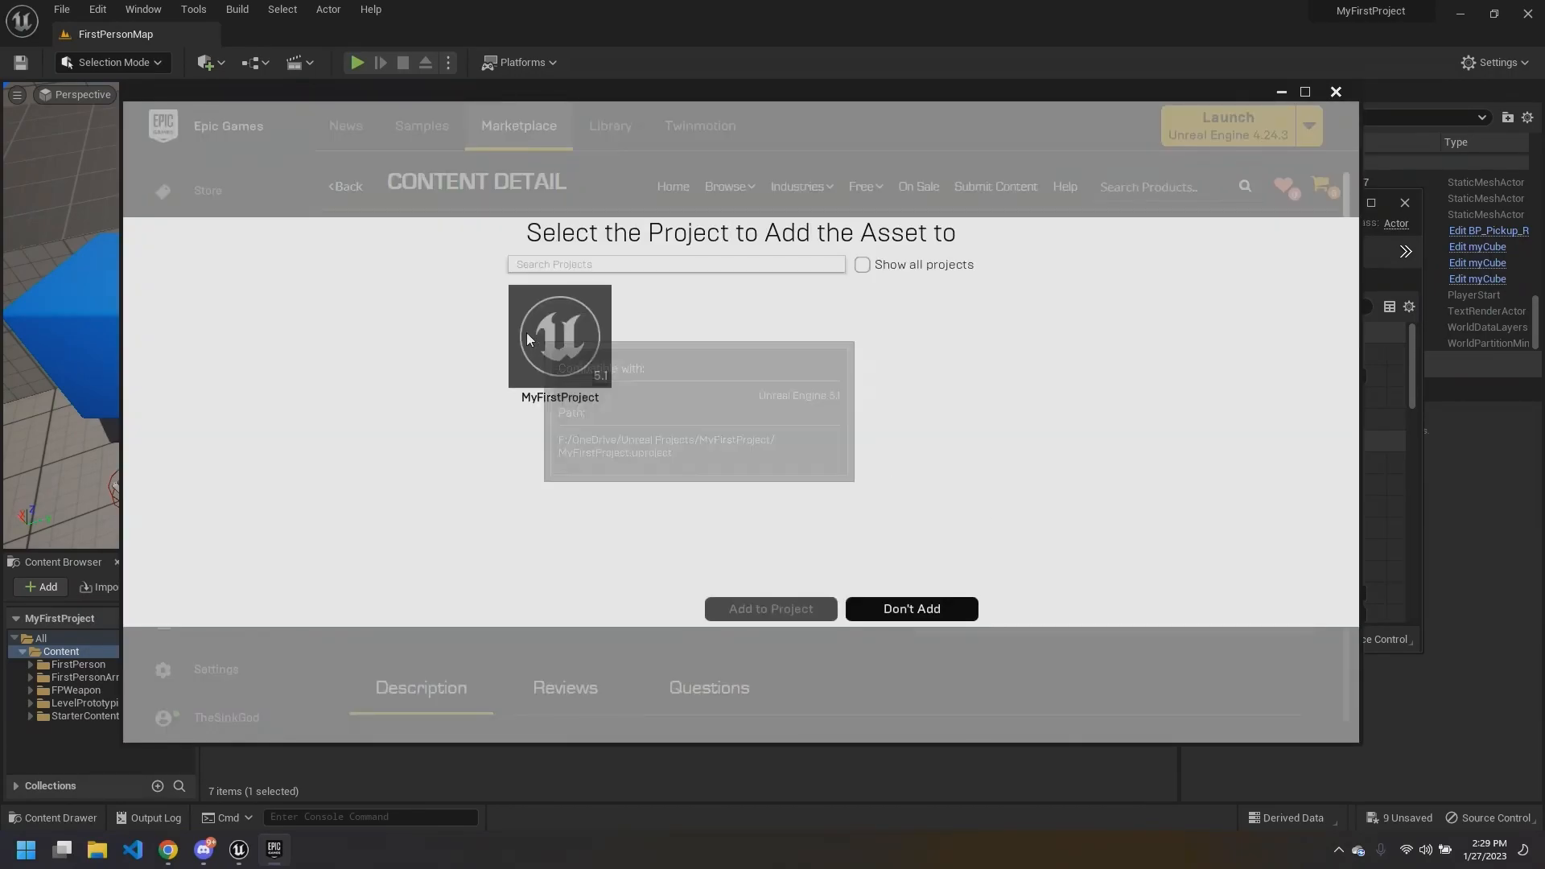
{"action": "left_click", "coordinate": [536, 338]}
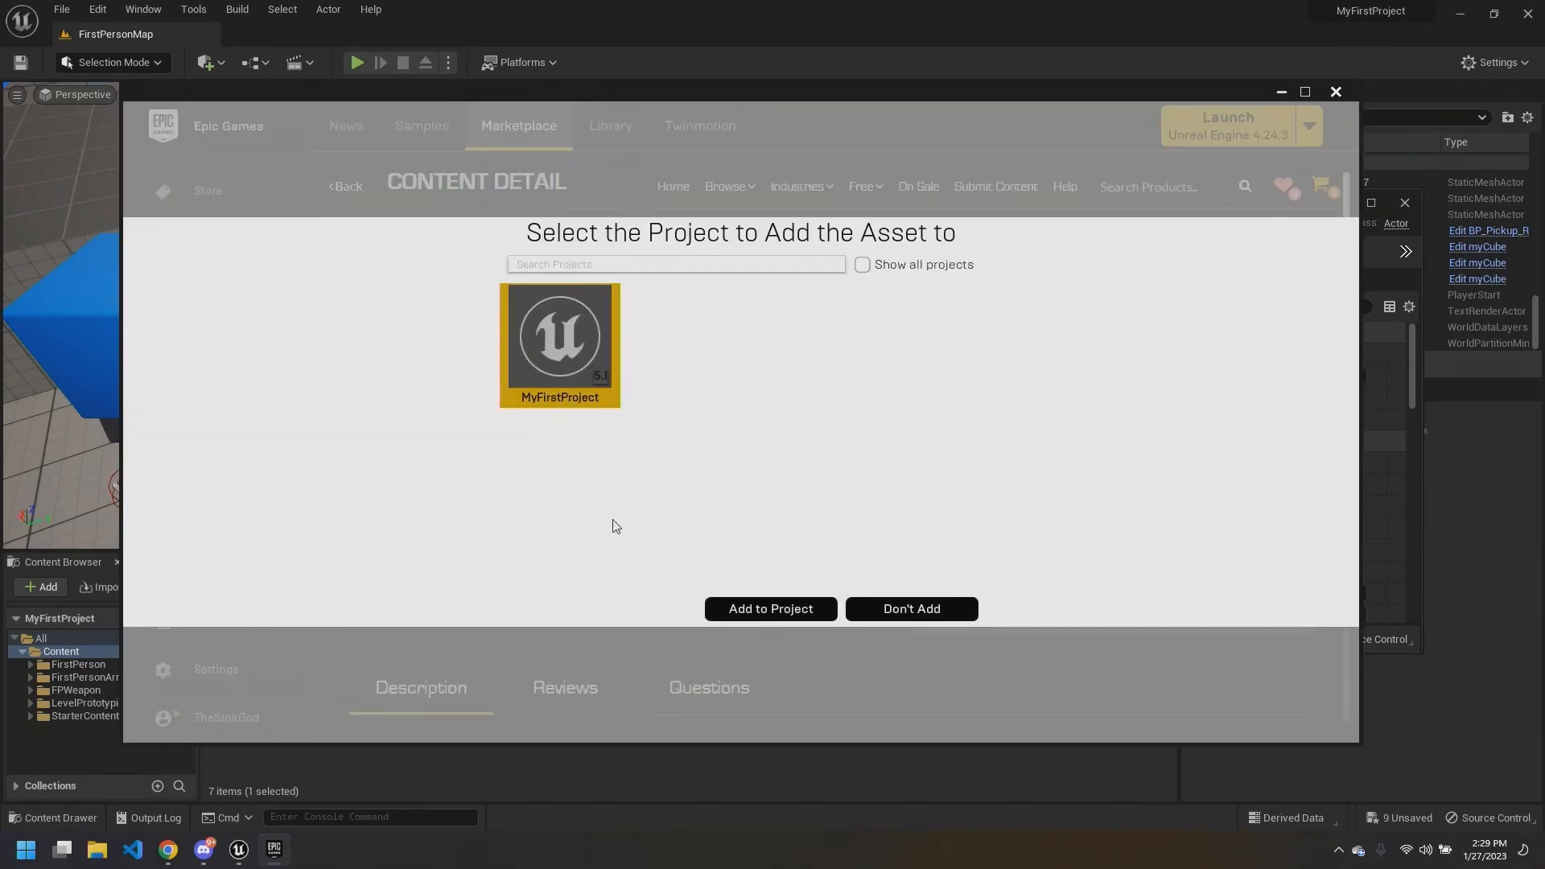
{"action": "left_click", "coordinate": [781, 611]}
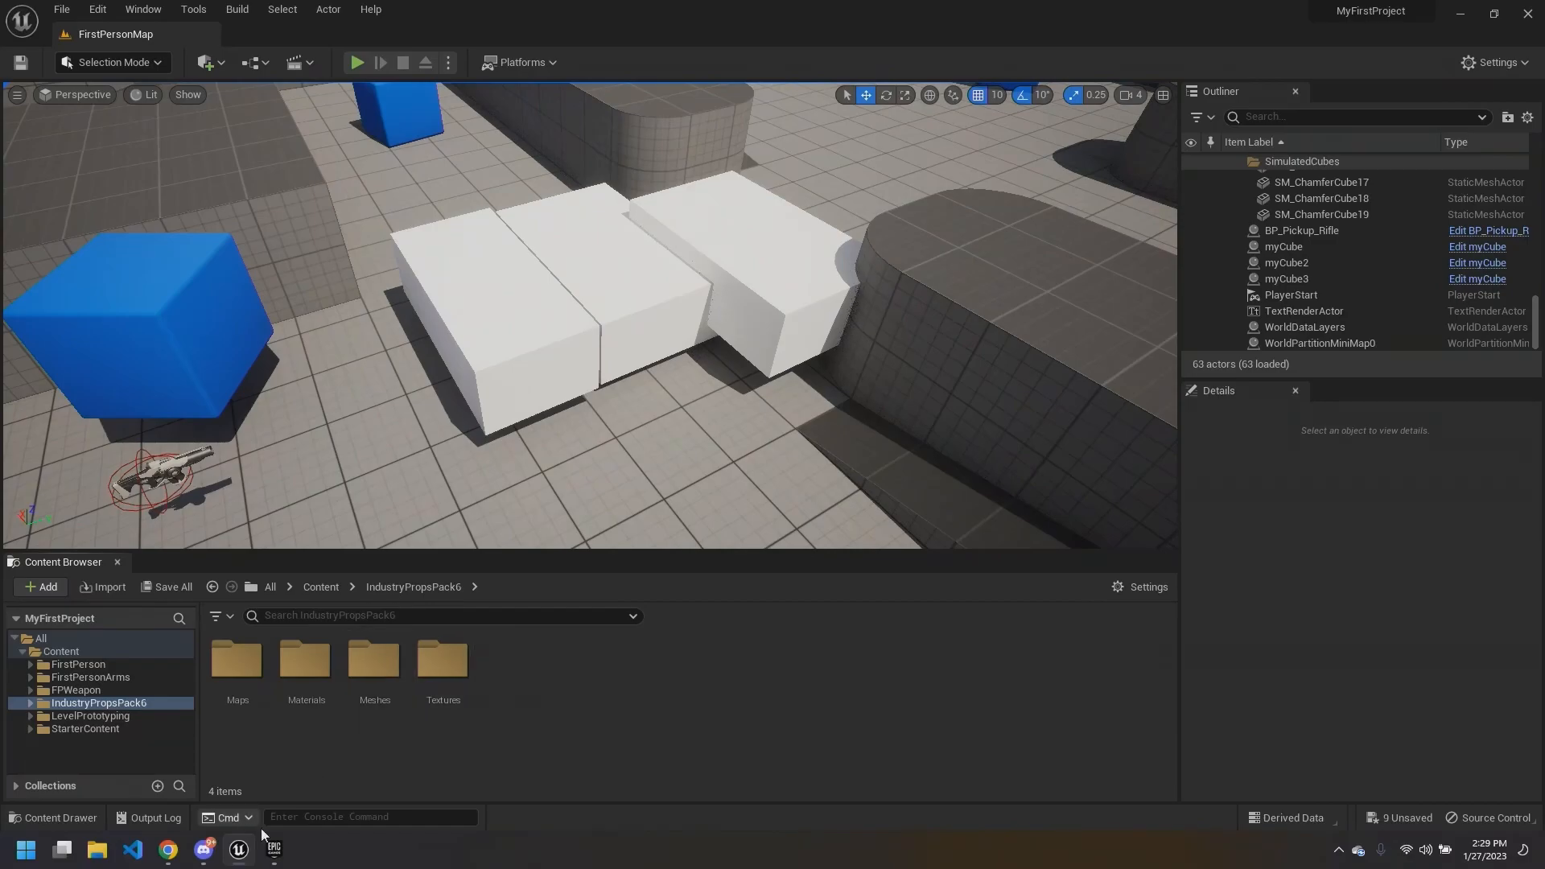
{"action": "left_click", "coordinate": [321, 586]}
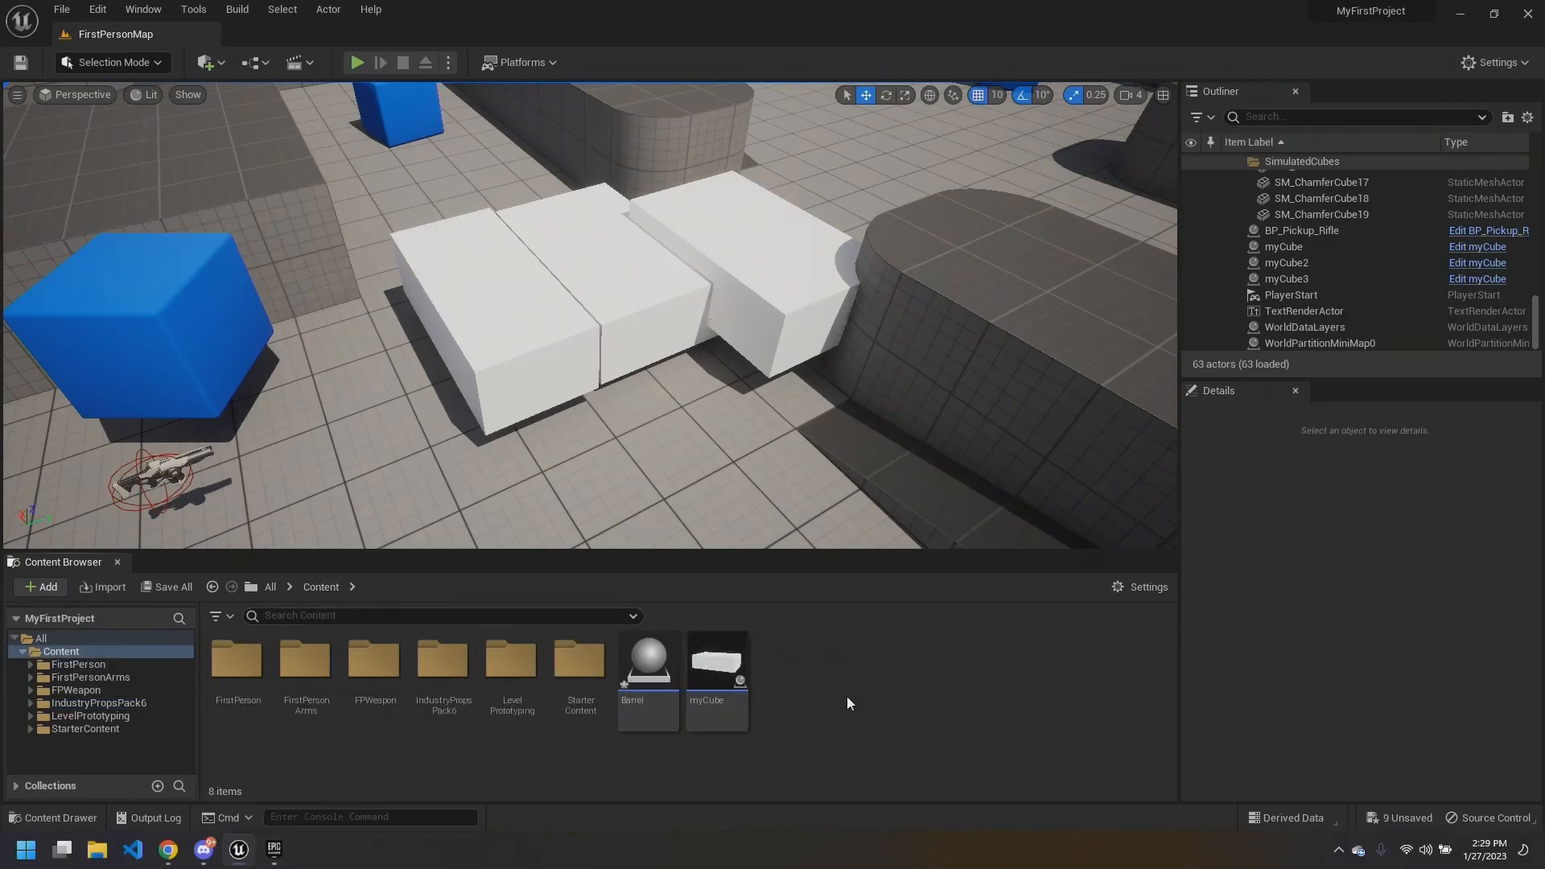
{"action": "left_click", "coordinate": [273, 849]}
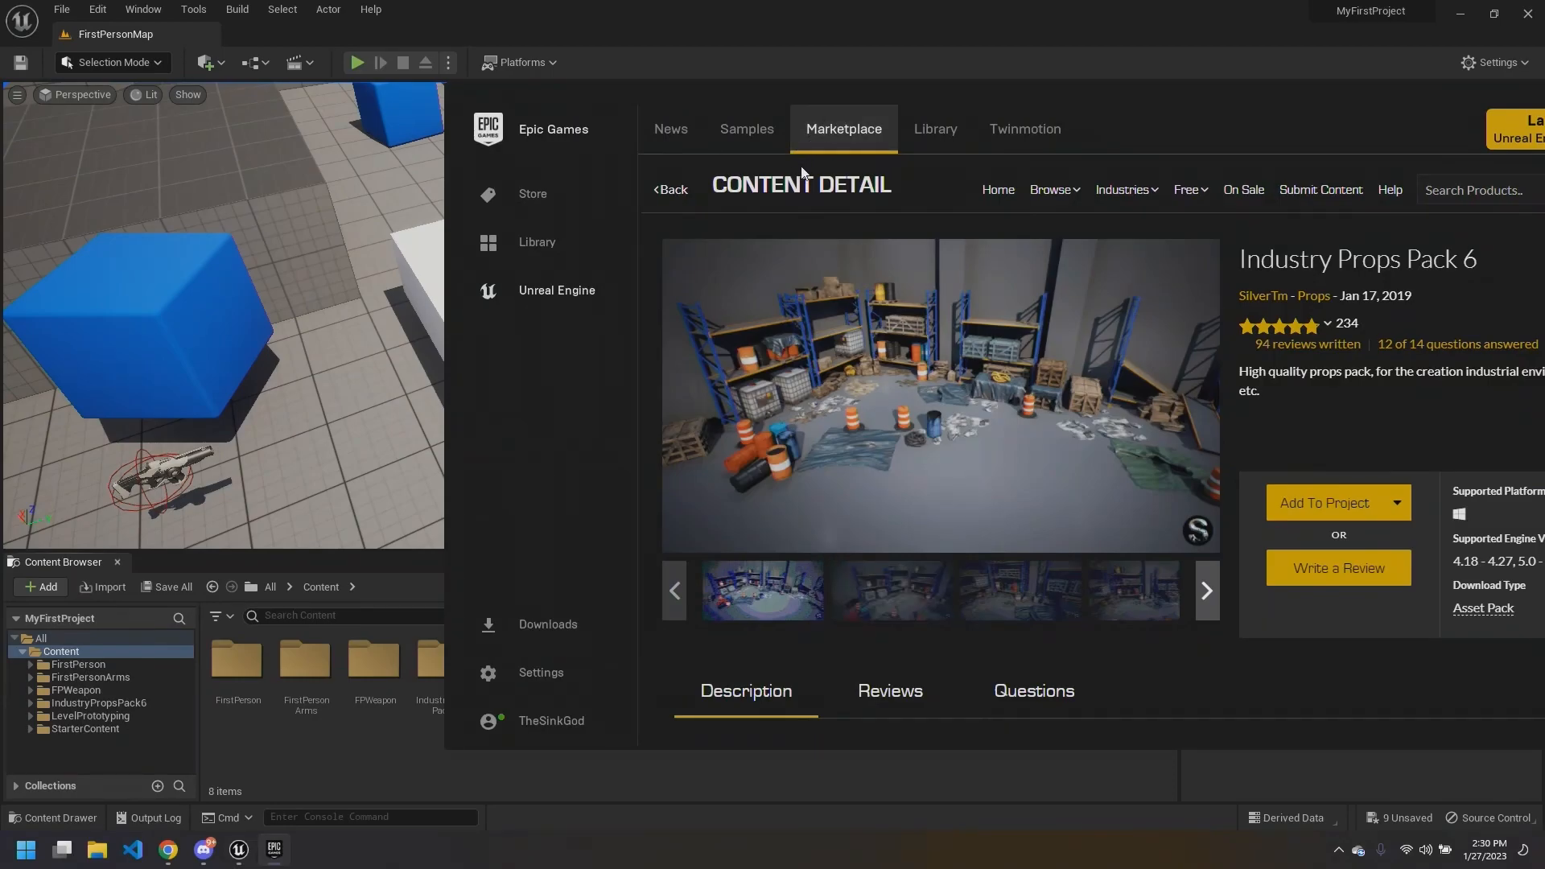
{"action": "left_click", "coordinate": [971, 64]}
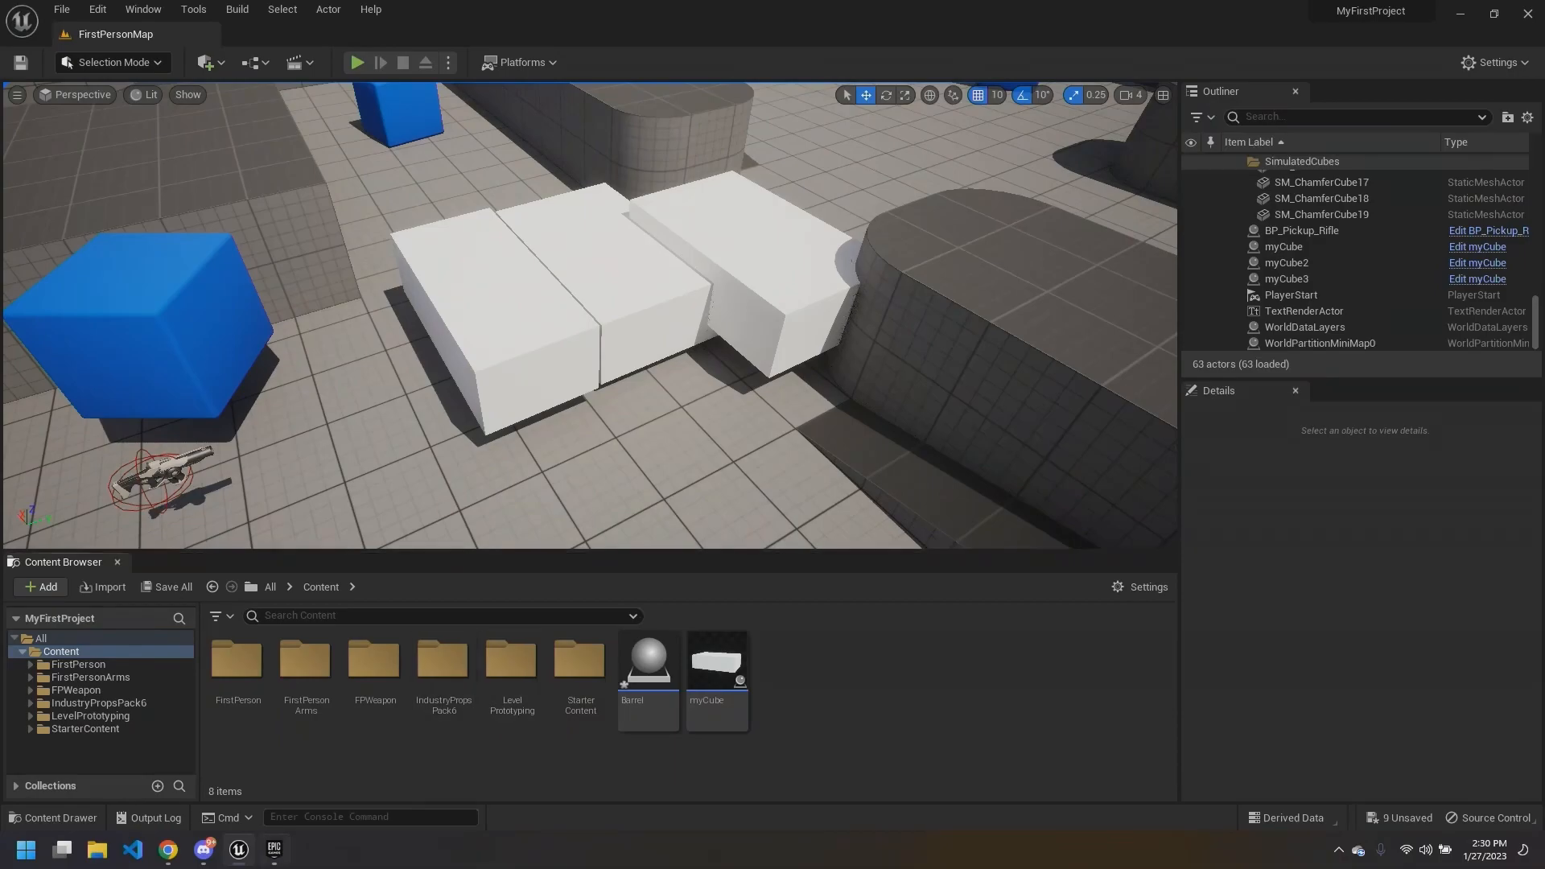
{"action": "left_click", "coordinate": [274, 849]}
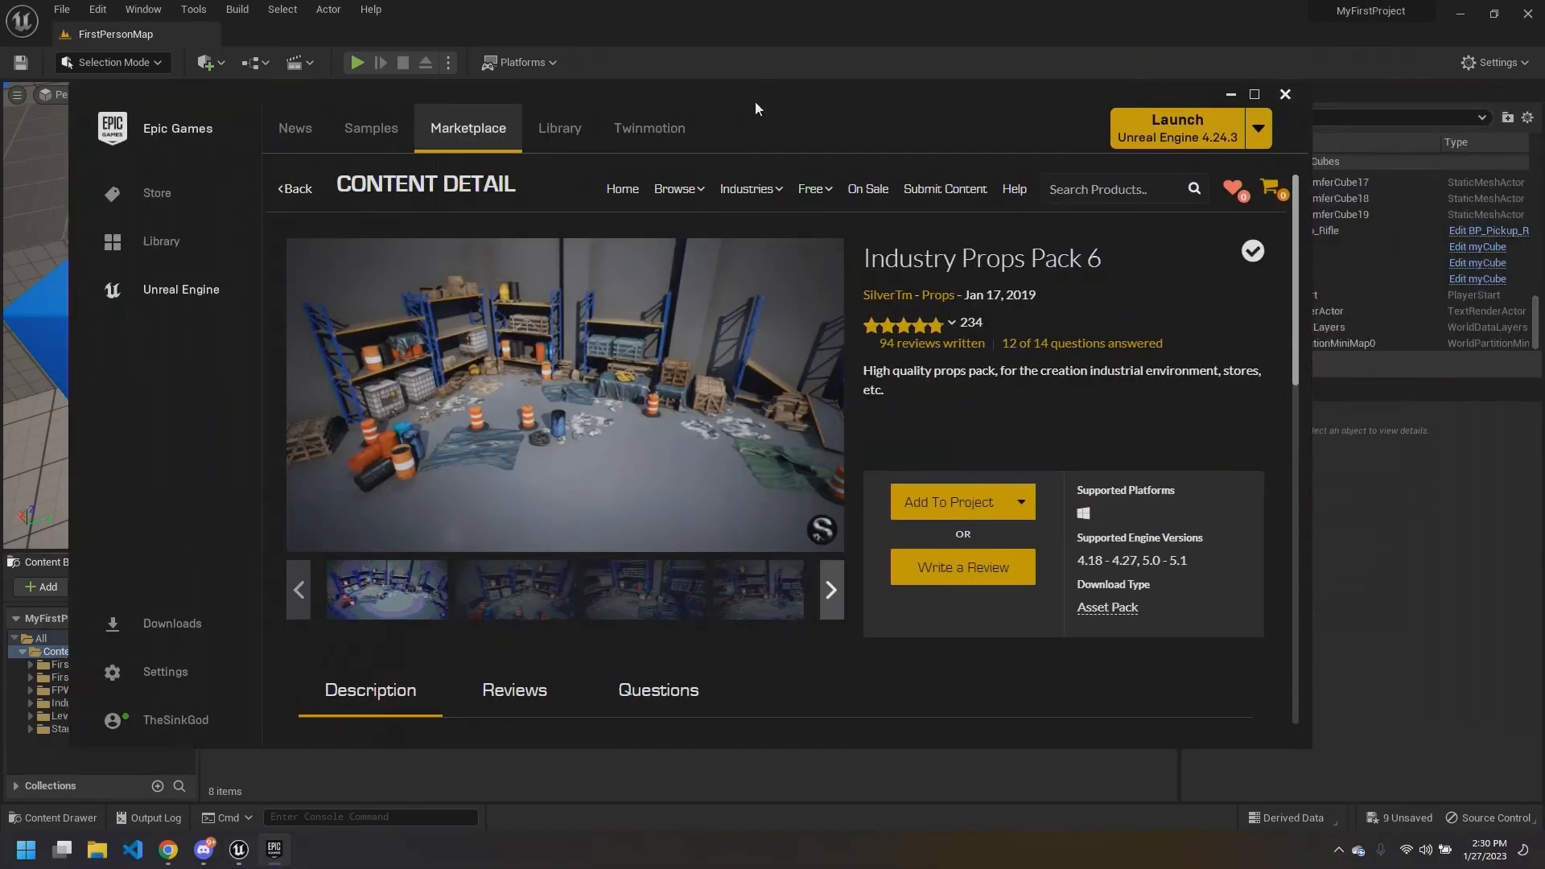
{"action": "left_click_drag", "start_coordinate": [755, 102], "coordinate": [858, 94]}
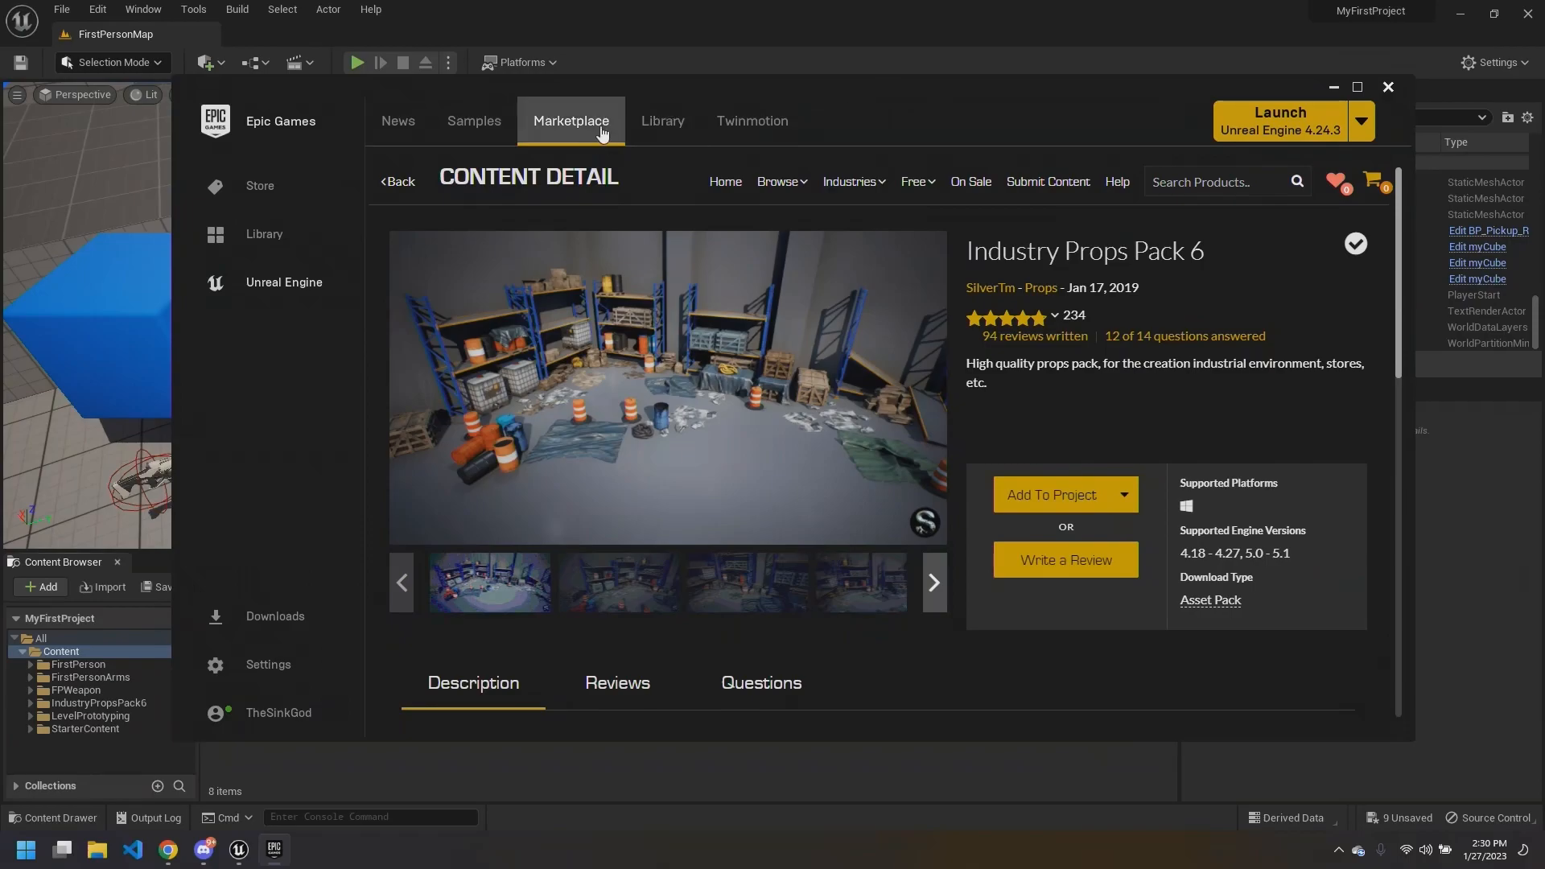
{"action": "left_click_drag", "start_coordinate": [1240, 557], "coordinate": [1213, 555]}
{"action": "left_click", "coordinate": [1234, 556]}
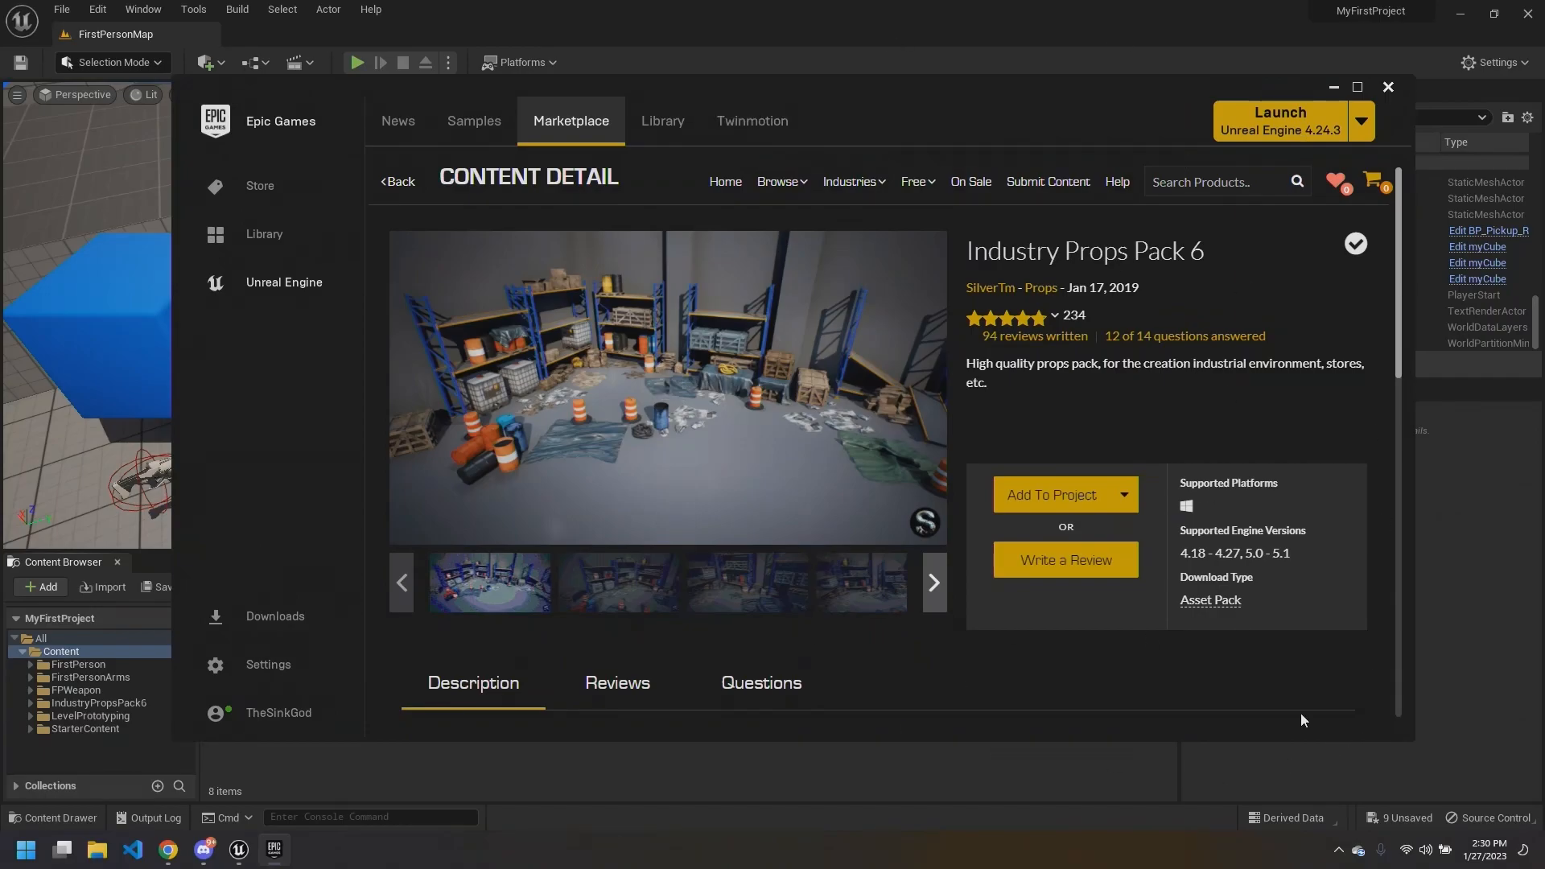
{"action": "left_click_drag", "start_coordinate": [1299, 550], "coordinate": [1180, 553]}
{"action": "left_click", "coordinate": [1254, 510]}
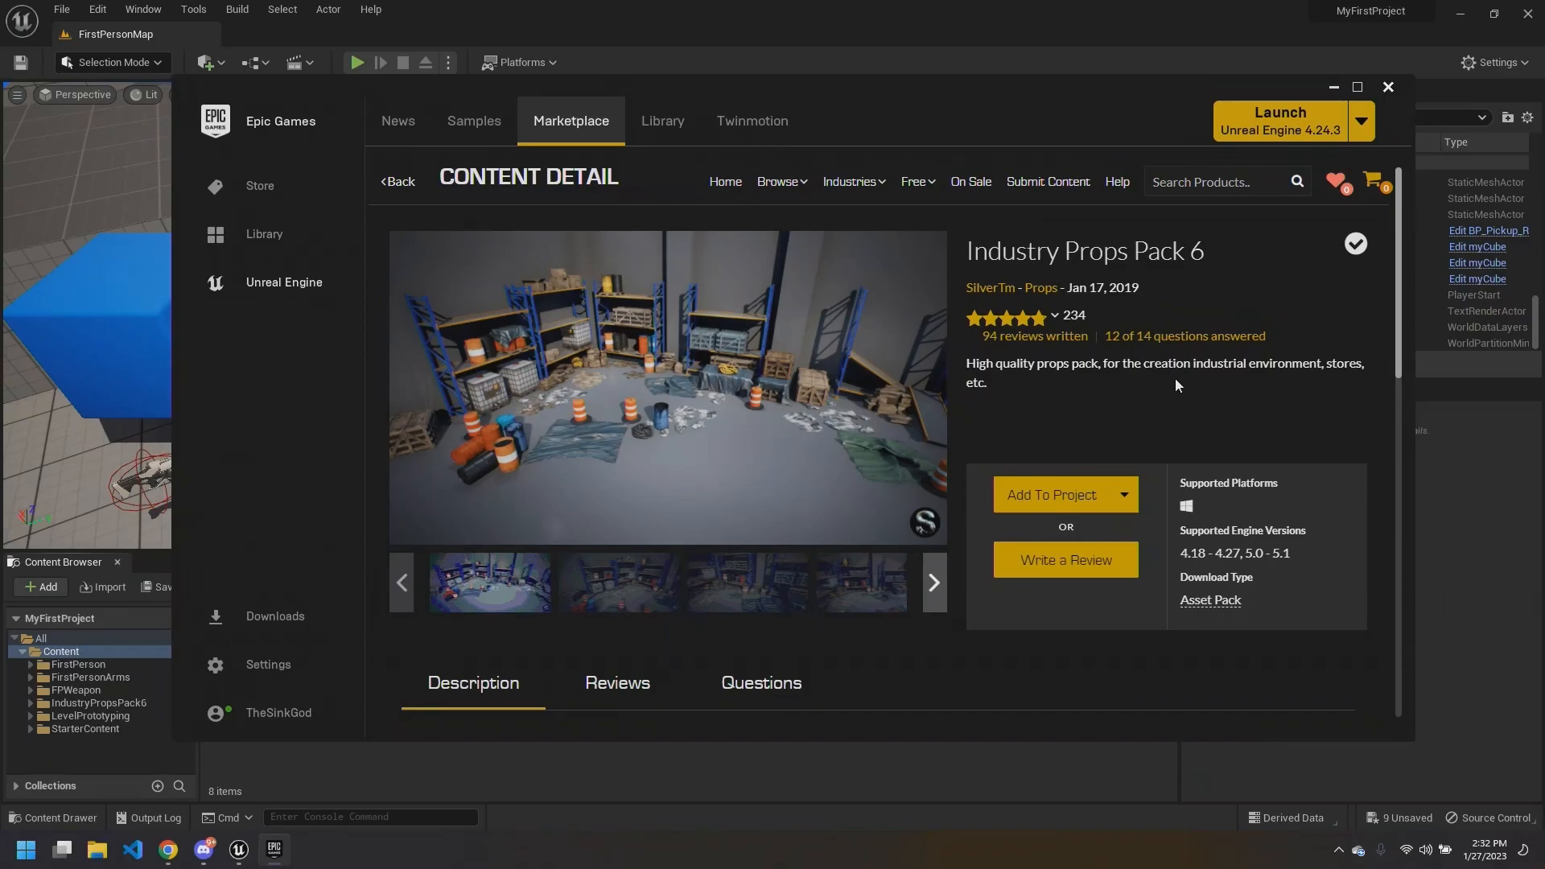
{"action": "left_click_drag", "start_coordinate": [988, 85], "coordinate": [1041, 52]}
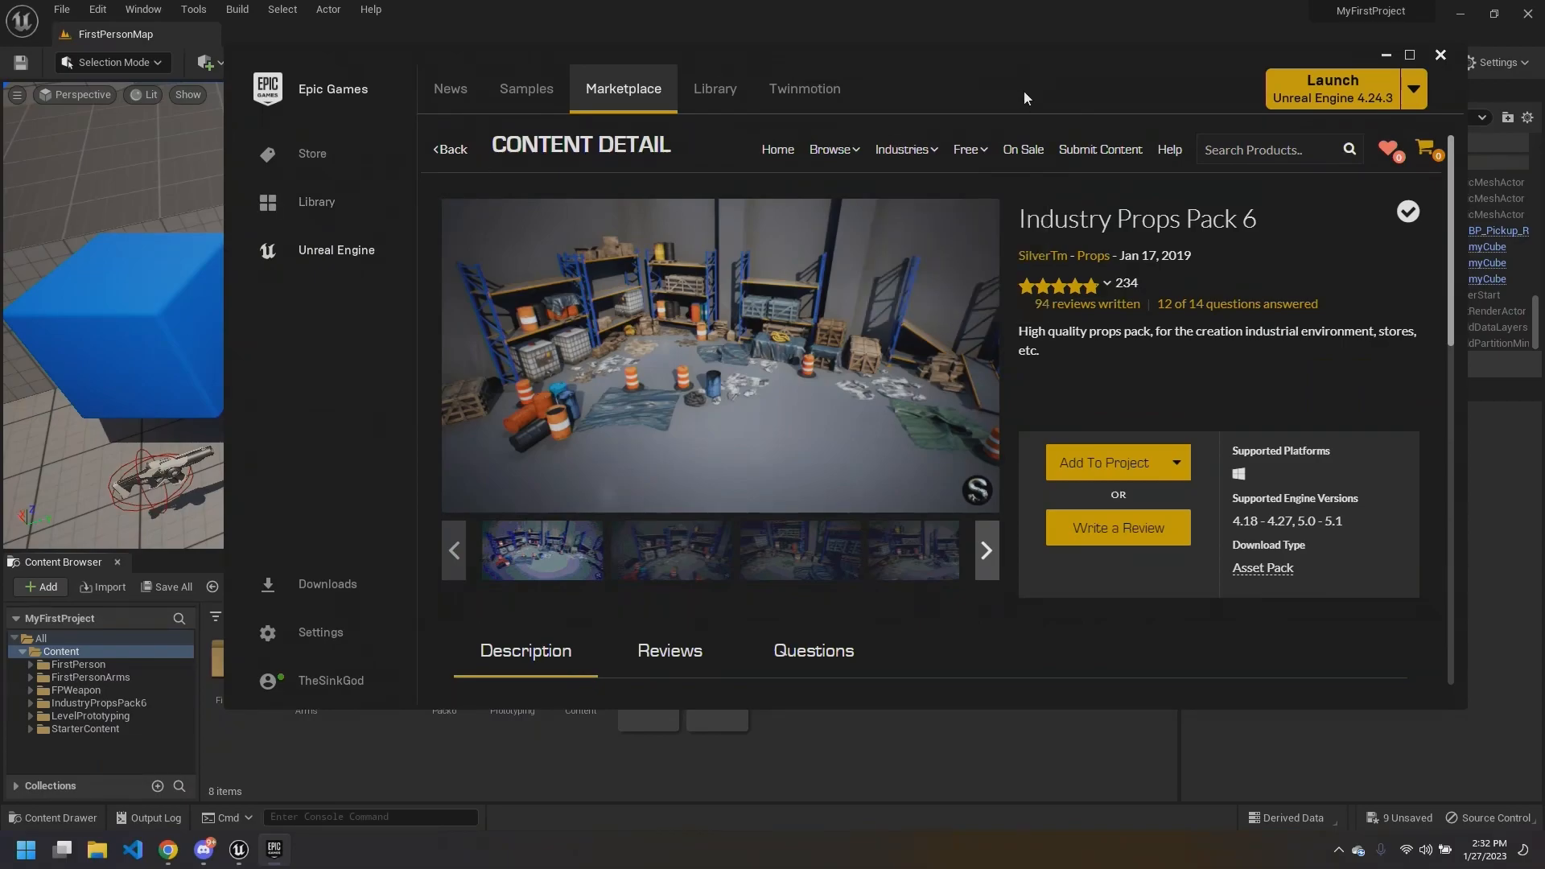
{"action": "left_click_drag", "start_coordinate": [1077, 65], "coordinate": [1024, 109]}
{"action": "mouse_move", "coordinate": [1219, 103]}
{"action": "left_mouse_down"}
{"action": "mouse_move", "coordinate": [1229, 118]}
{"action": "mouse_move", "coordinate": [1183, 108]}
{"action": "mouse_move", "coordinate": [1193, 91]}
{"action": "left_mouse_up"}
{"action": "left_click", "coordinate": [881, 24]}
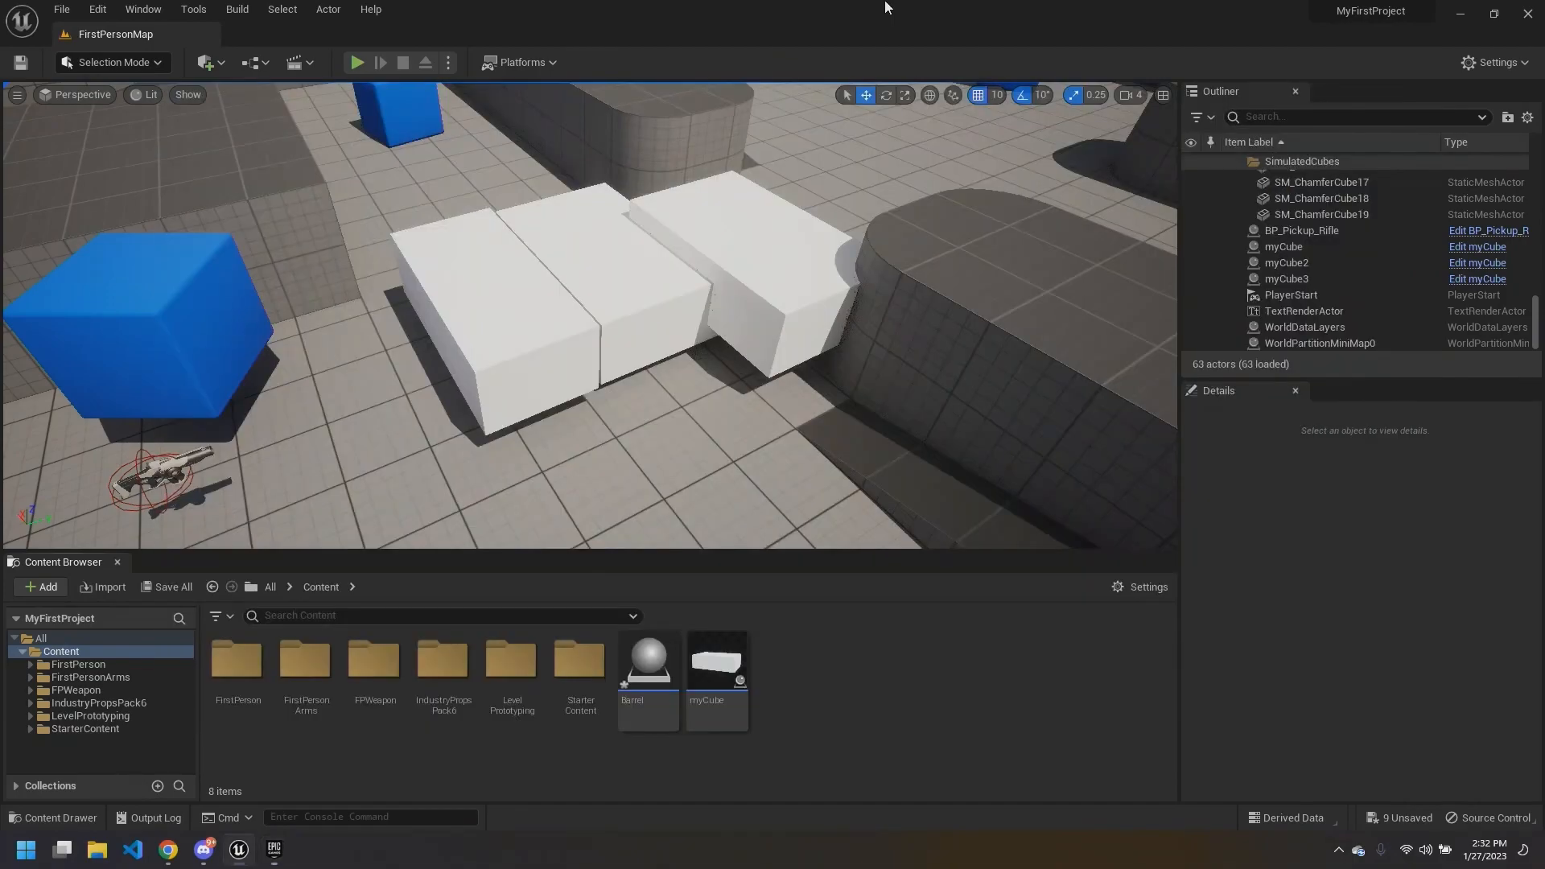
{"action": "right_click_drag", "start_coordinate": [728, 280], "coordinate": [740, 272]}
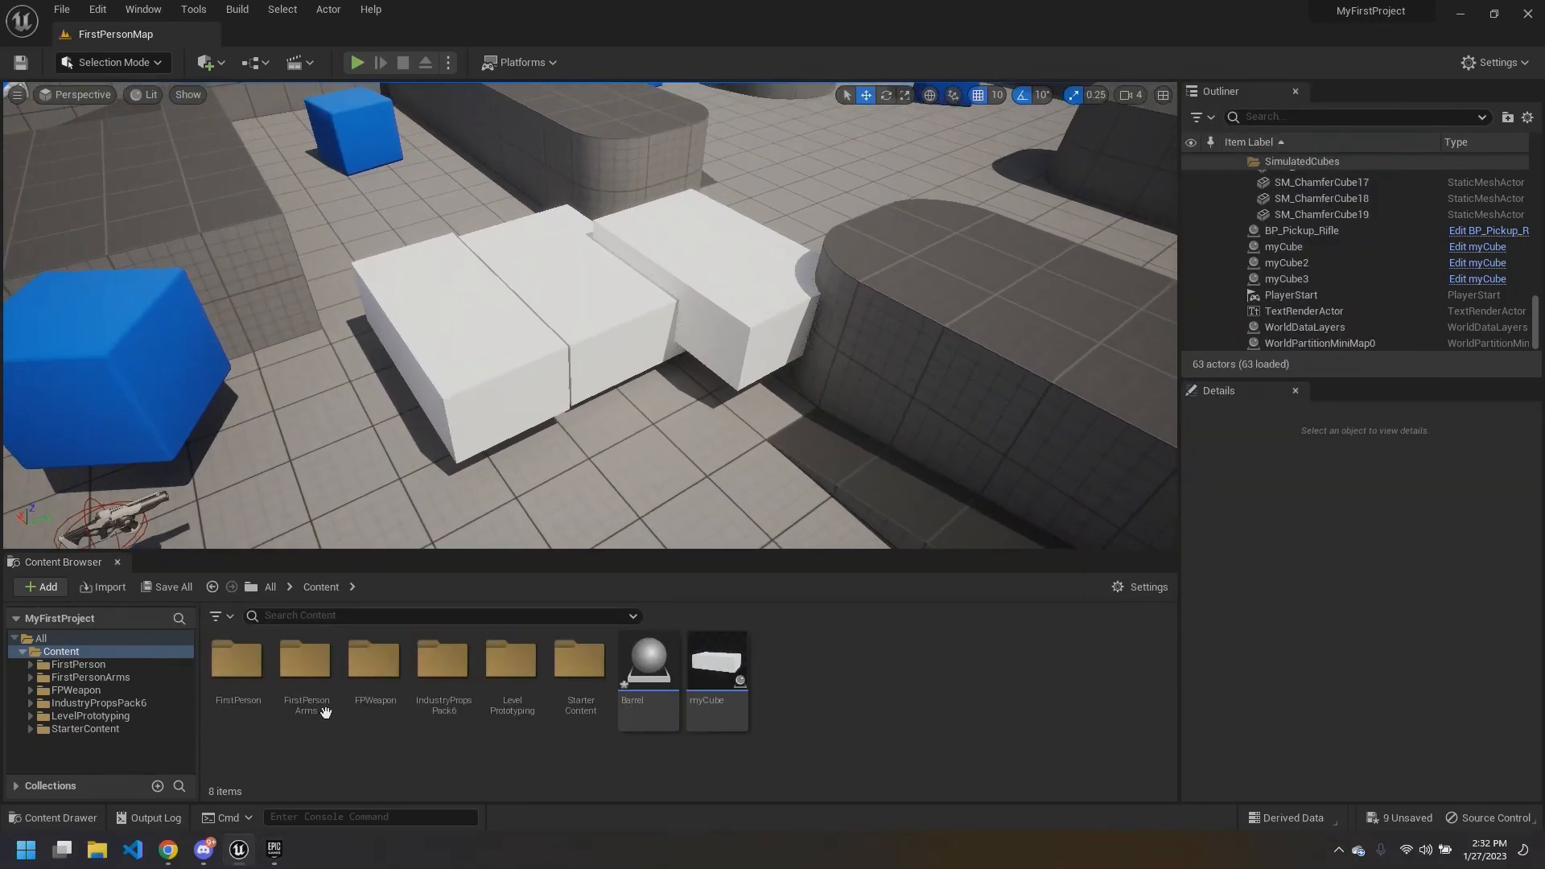
{"action": "left_click", "coordinate": [274, 849]}
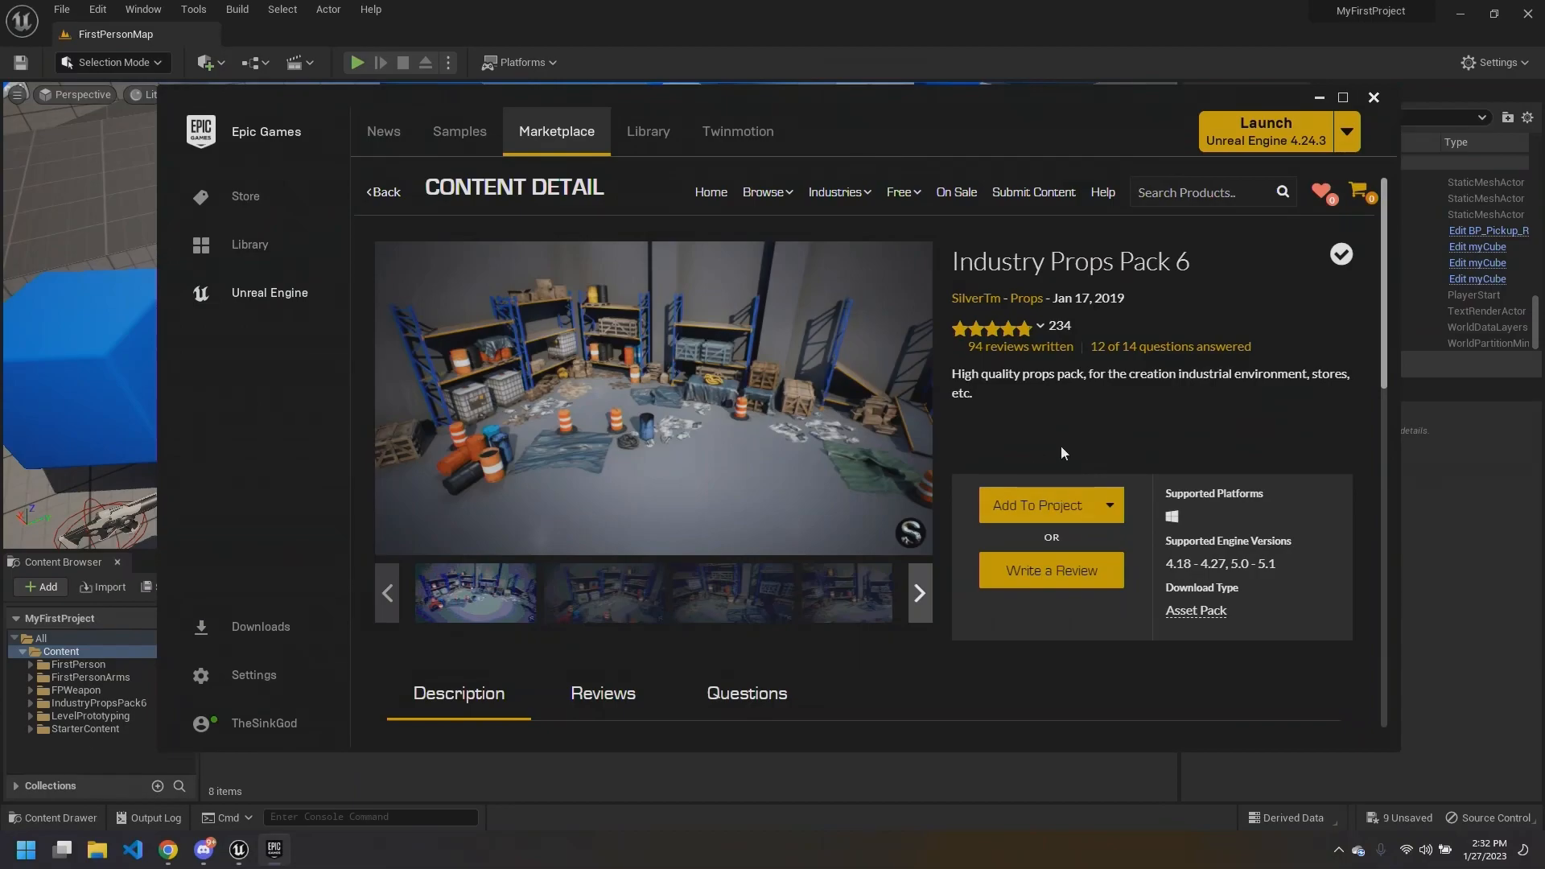
{"action": "left_click", "coordinate": [1067, 511]}
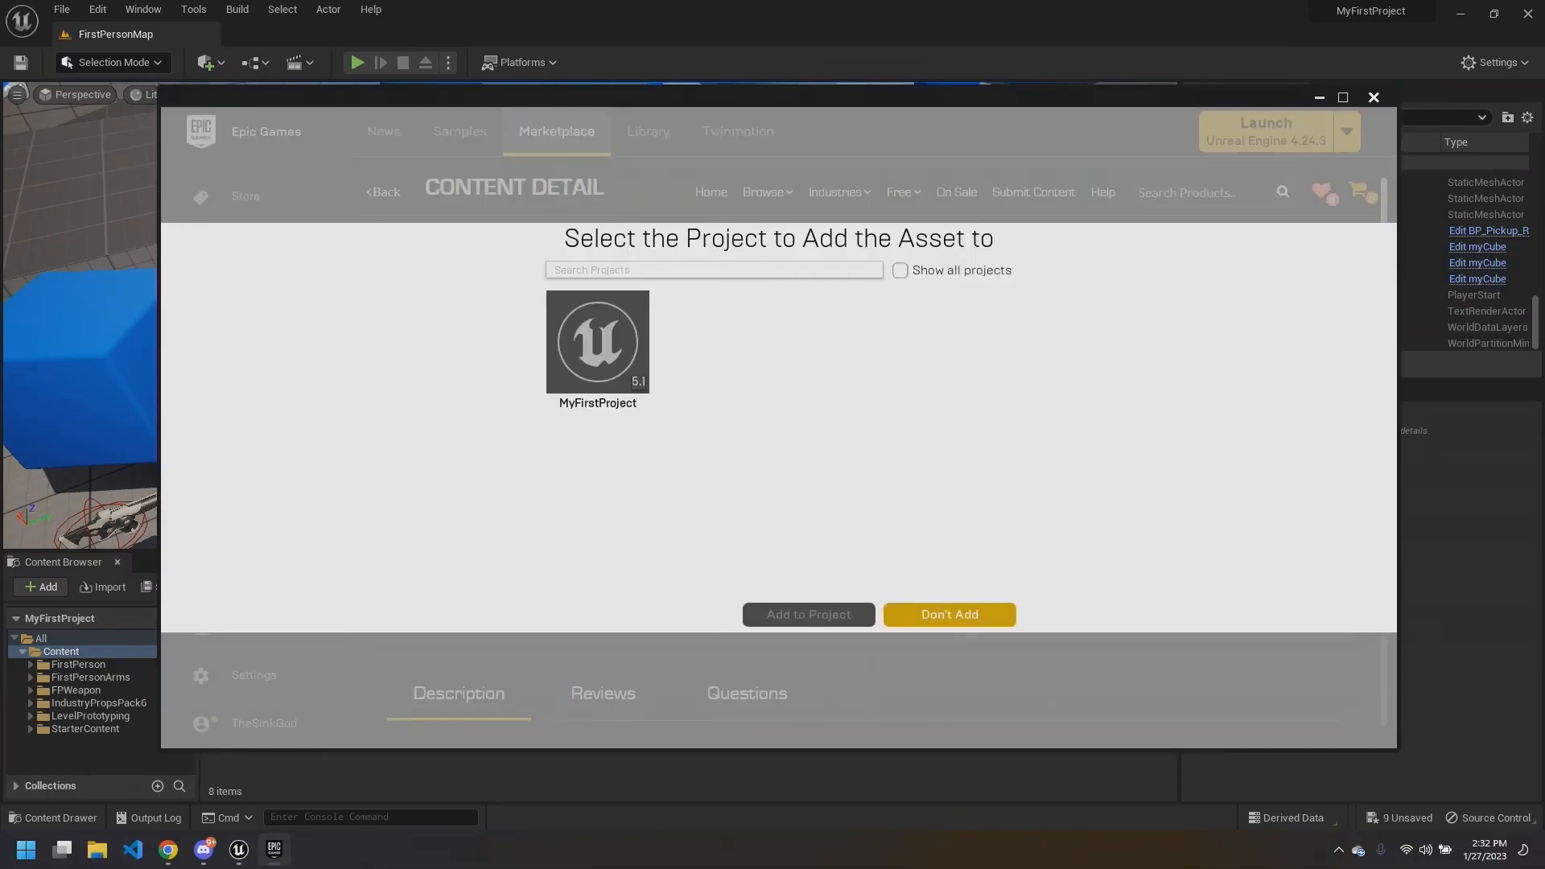
{"action": "left_click", "coordinate": [935, 611]}
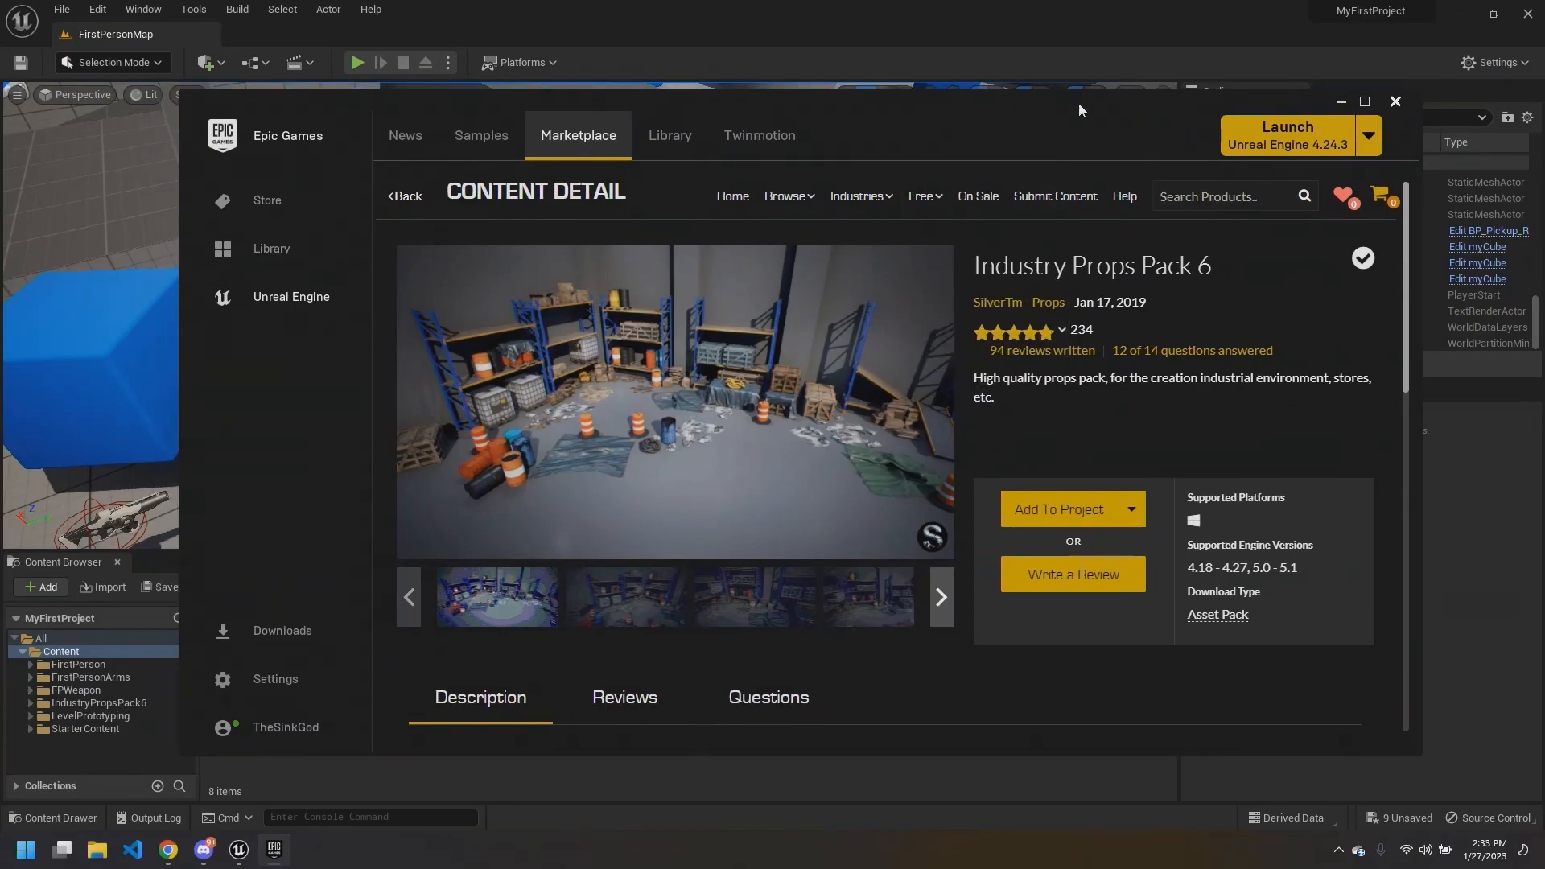
{"action": "left_click", "coordinate": [1319, 97]}
{"action": "left_click", "coordinate": [275, 851]}
{"action": "left_click", "coordinate": [1055, 508]}
{"action": "left_click", "coordinate": [618, 354]}
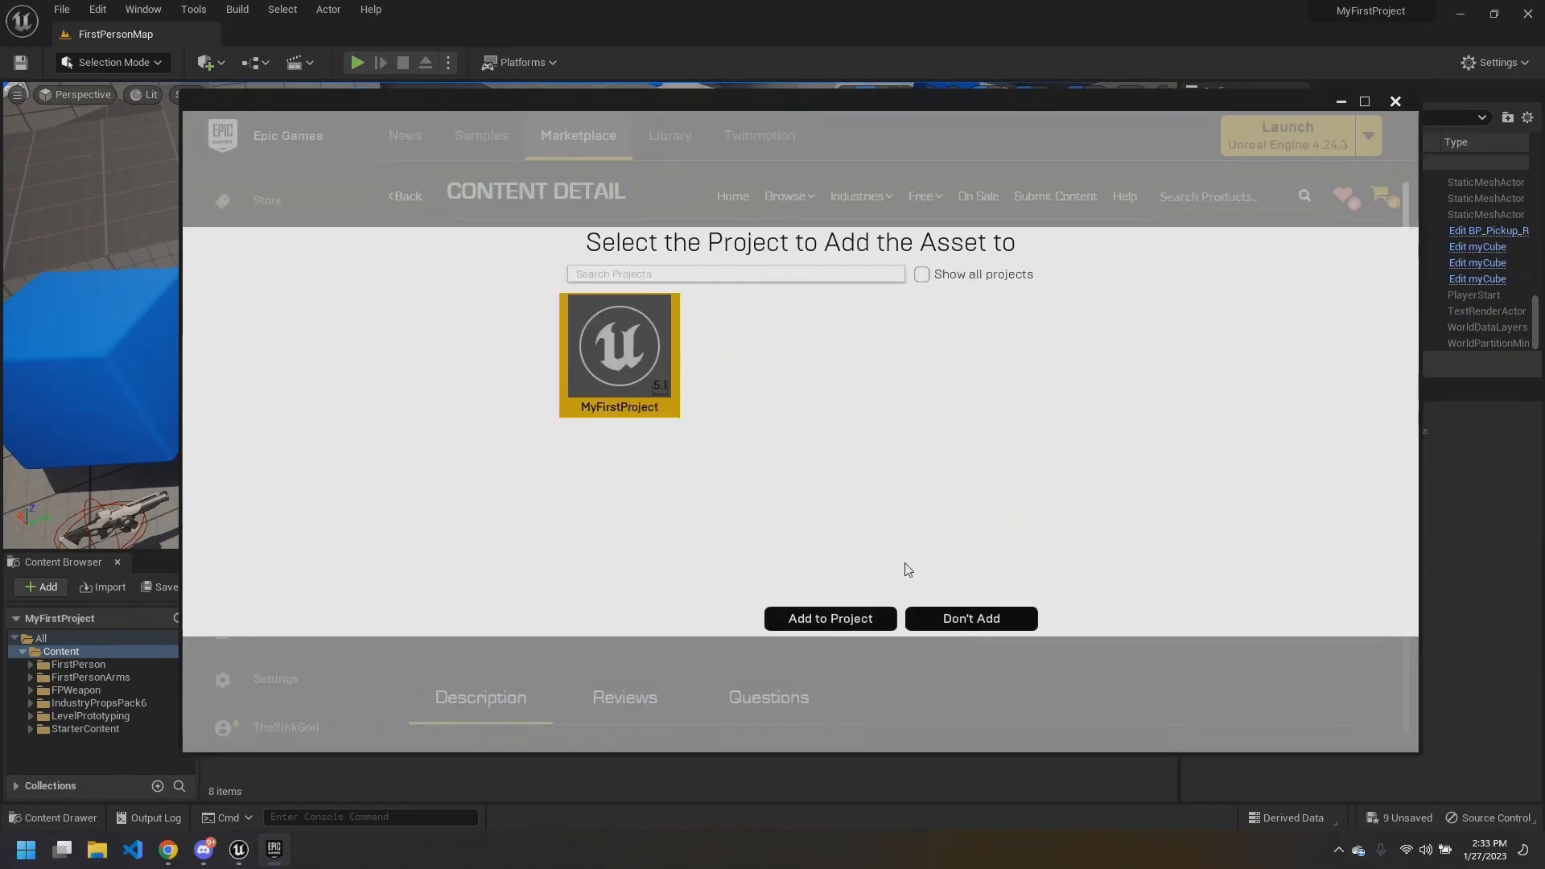
{"action": "left_click", "coordinate": [968, 617]}
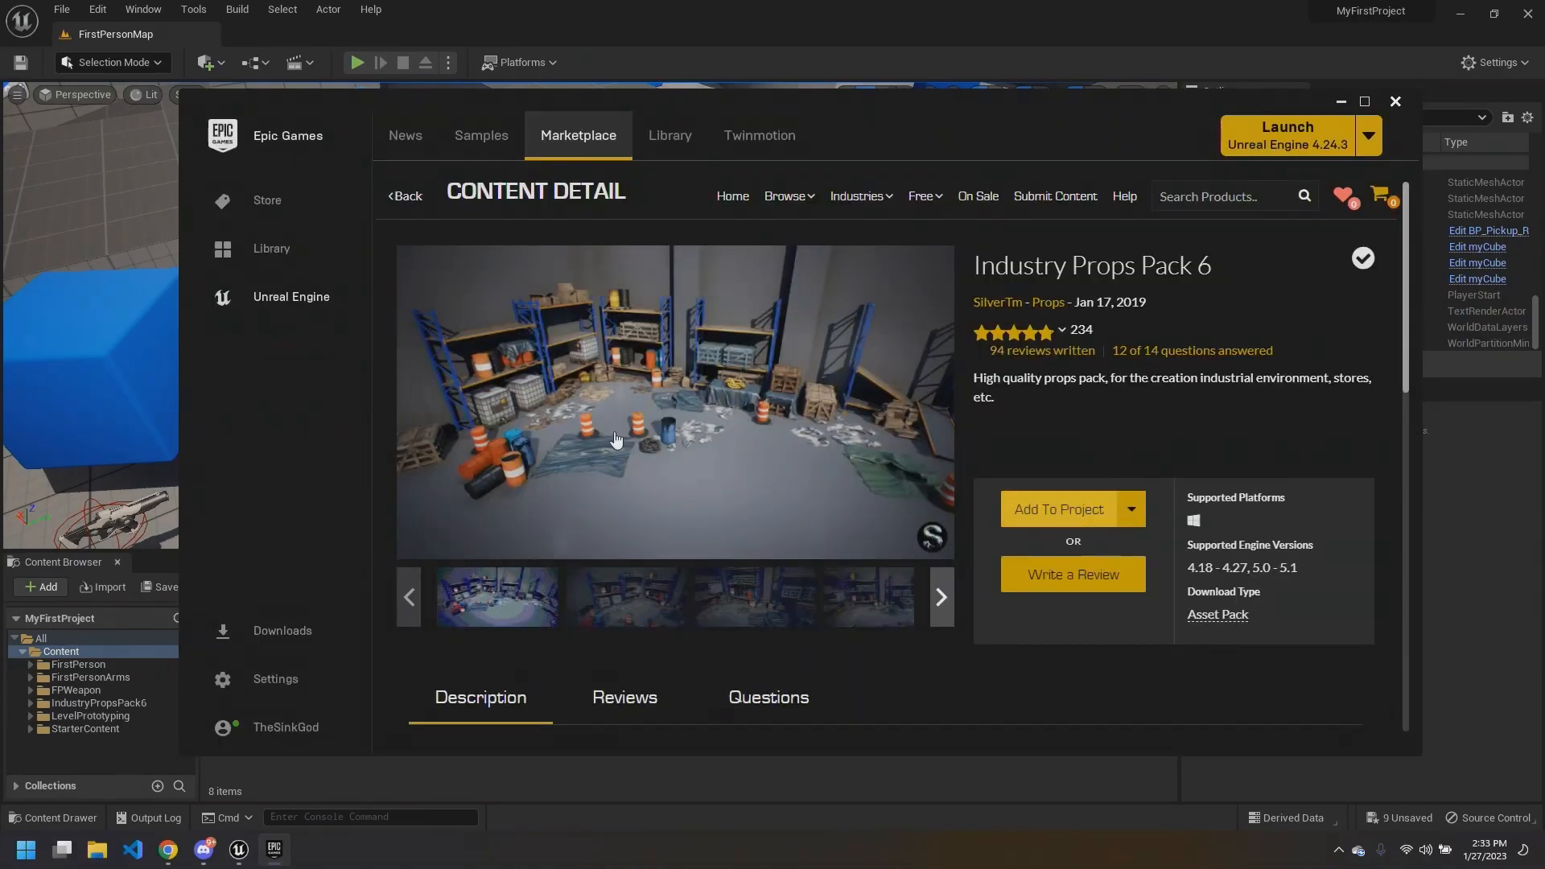
{"action": "left_click", "coordinate": [734, 7]}
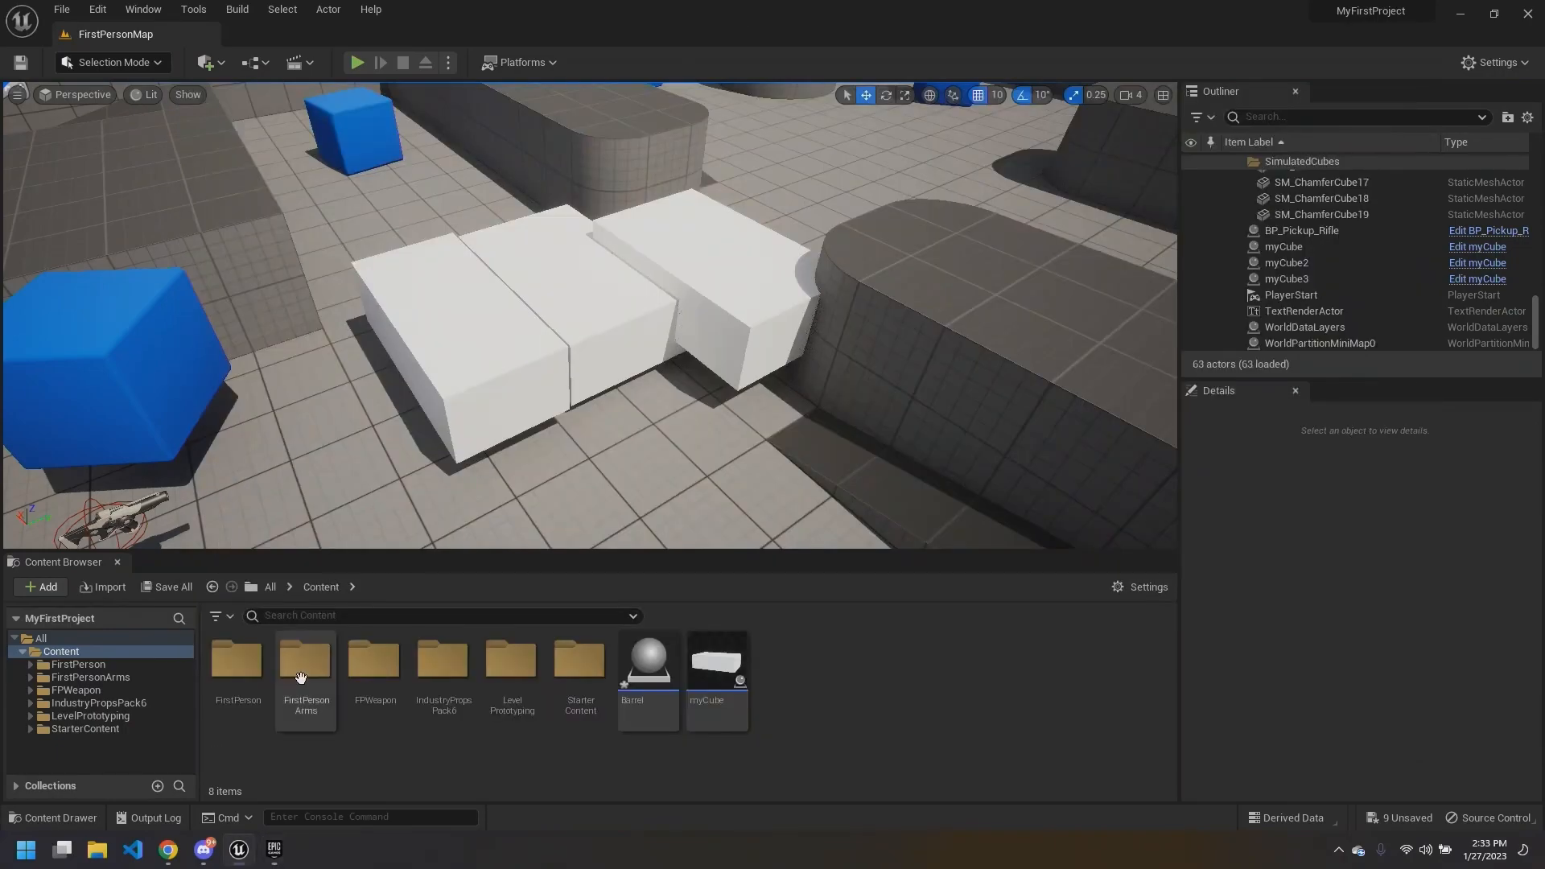
Step: Browse the Meshes folder of IndustryPropsPack6 and inspect the SM_Barrel03 and SM_Barrel01 static meshes
{"action": "left_click", "coordinate": [76, 653]}
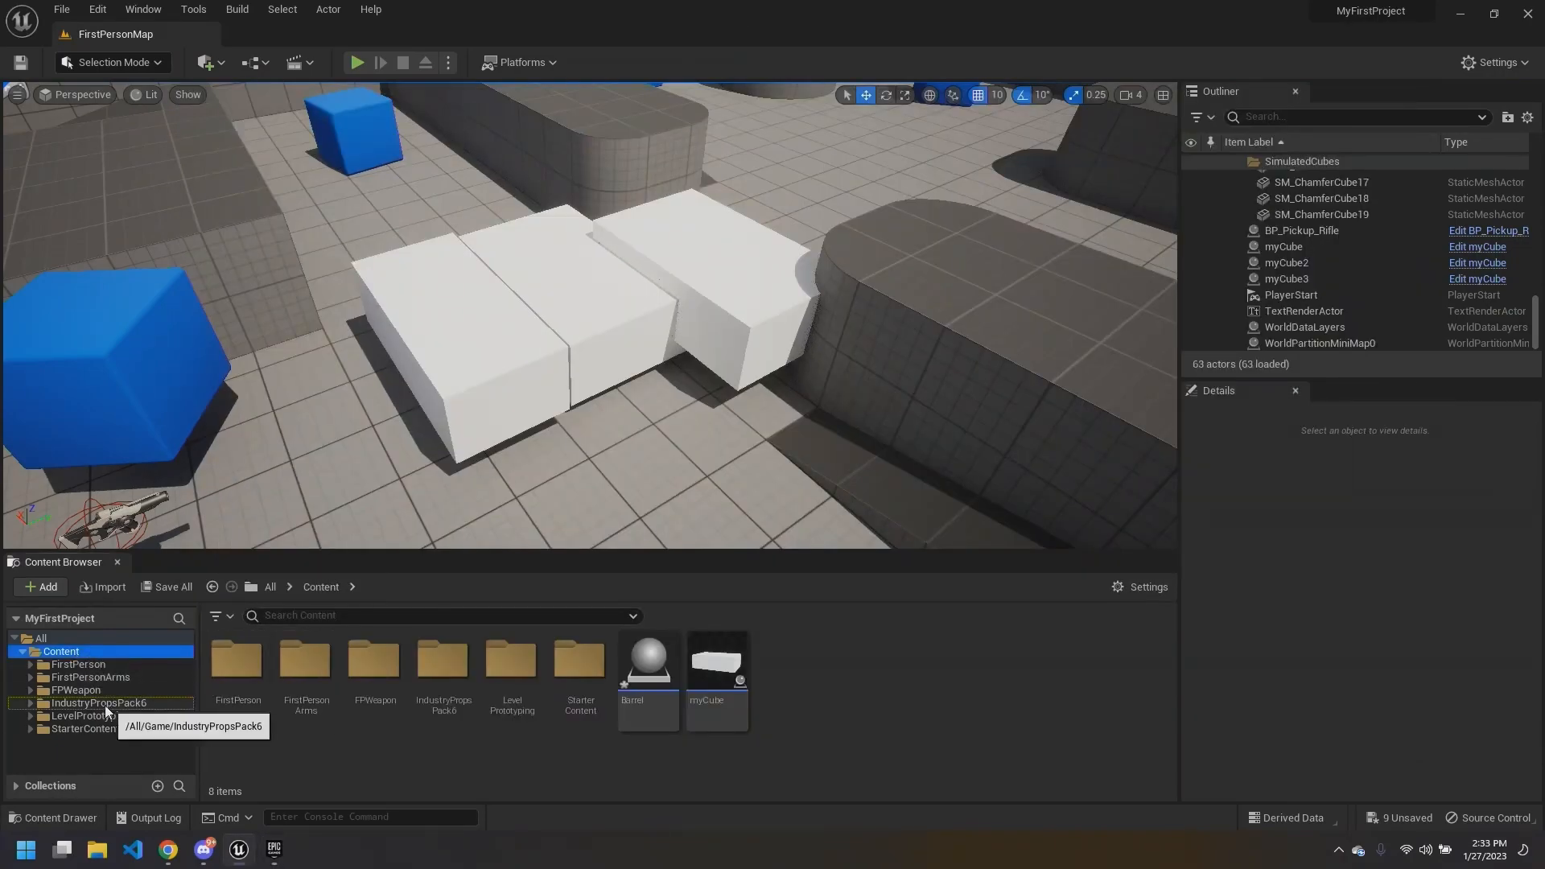
{"action": "left_click", "coordinate": [143, 705]}
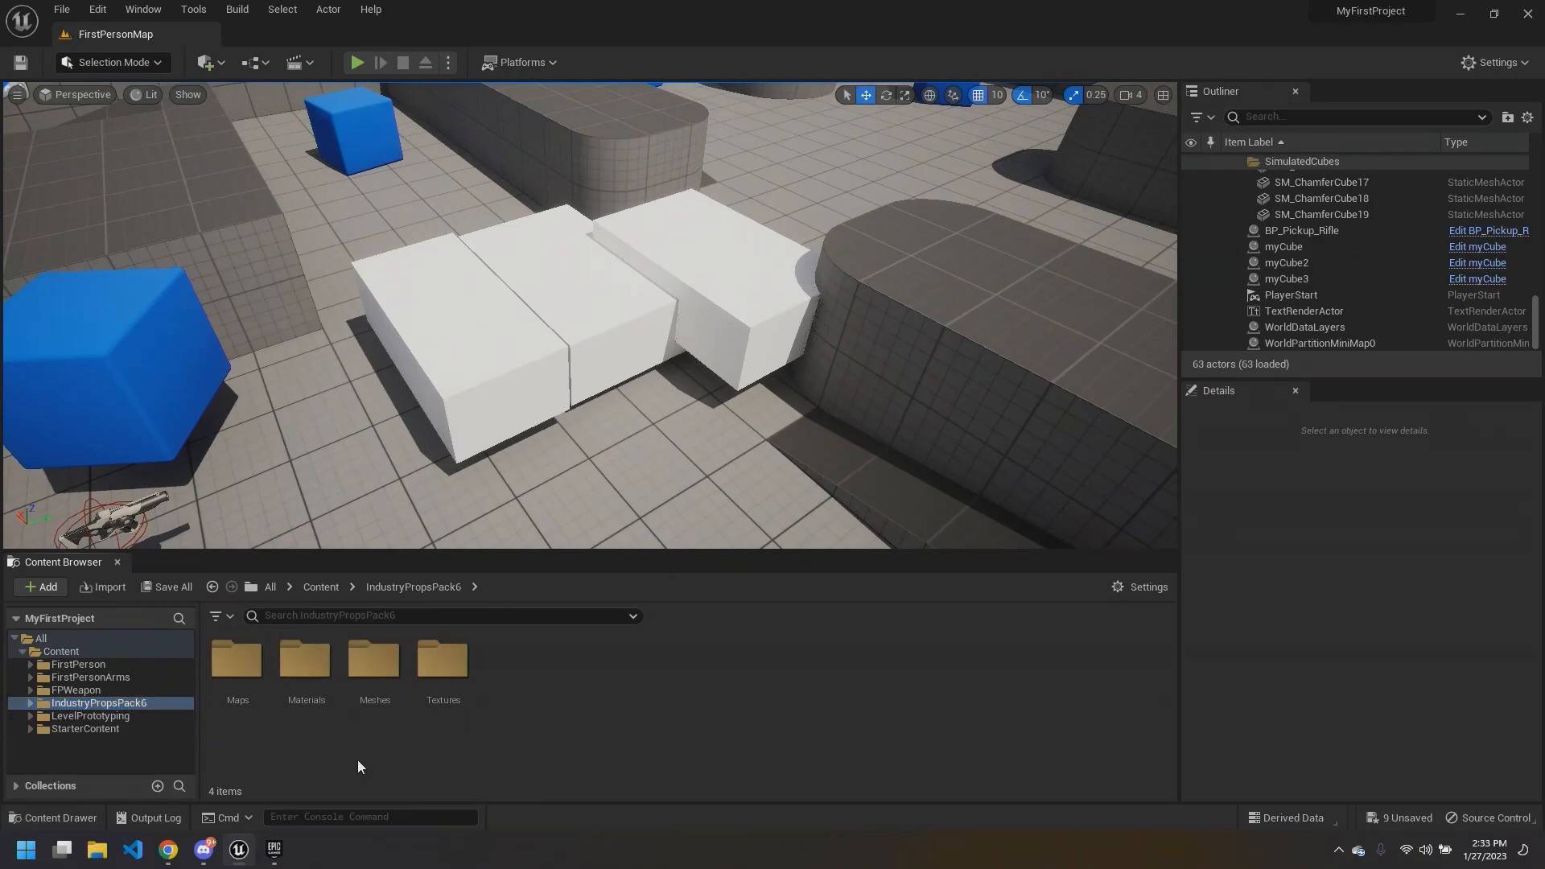
{"action": "left_click", "coordinate": [367, 698]}
{"action": "double_click", "coordinate": [367, 699]}
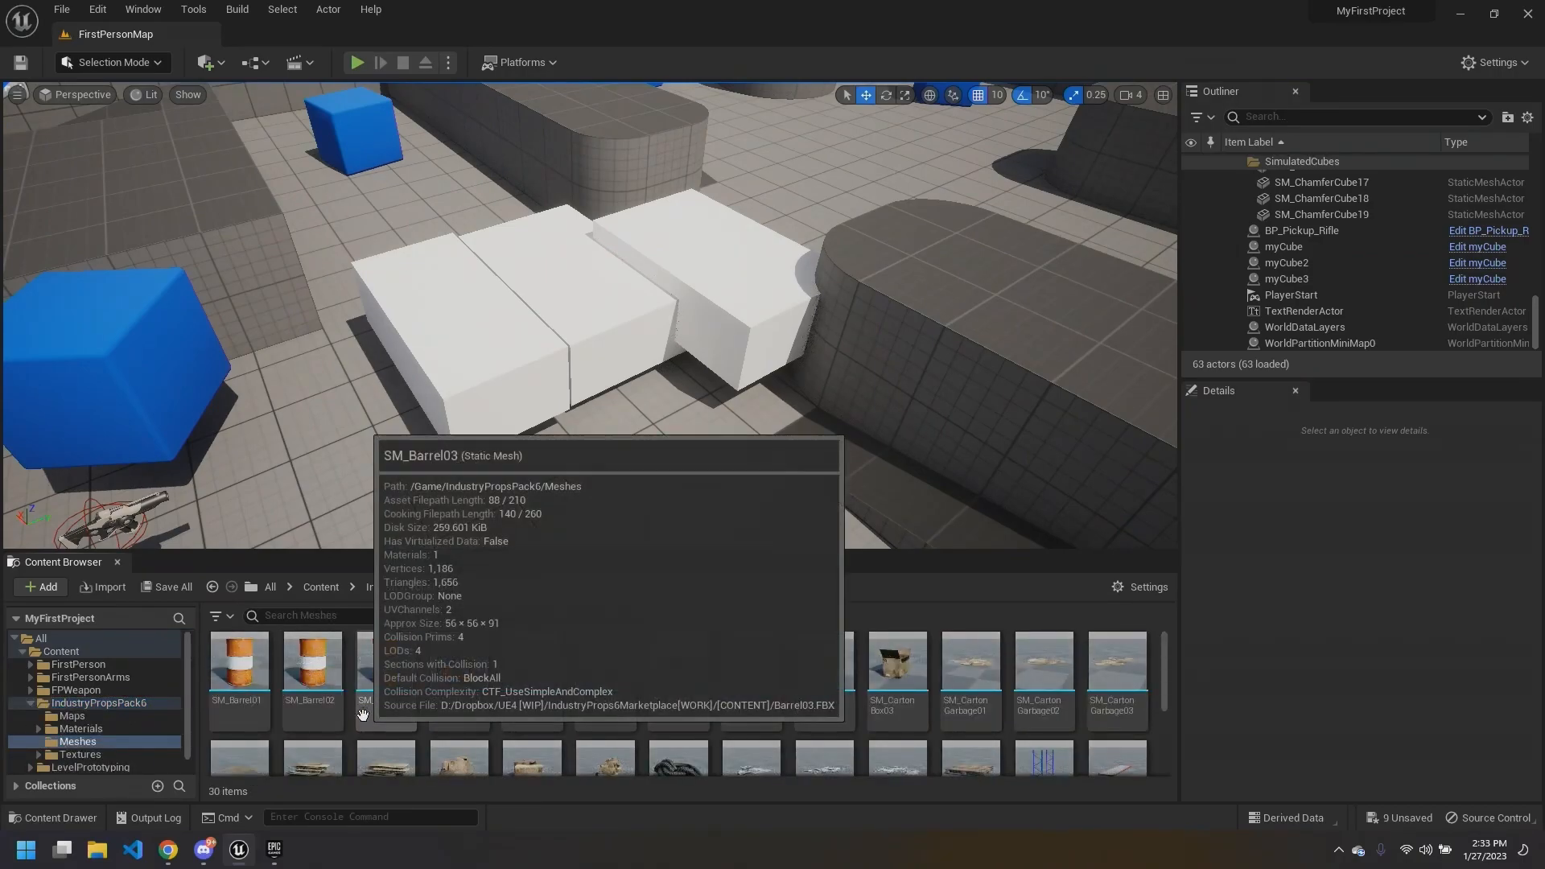
{"action": "scroll", "coordinate": [601, 737], "scroll_direction": "down", "scroll_amount": 3}
{"action": "scroll", "coordinate": [601, 737], "scroll_direction": "up", "scroll_amount": 3}
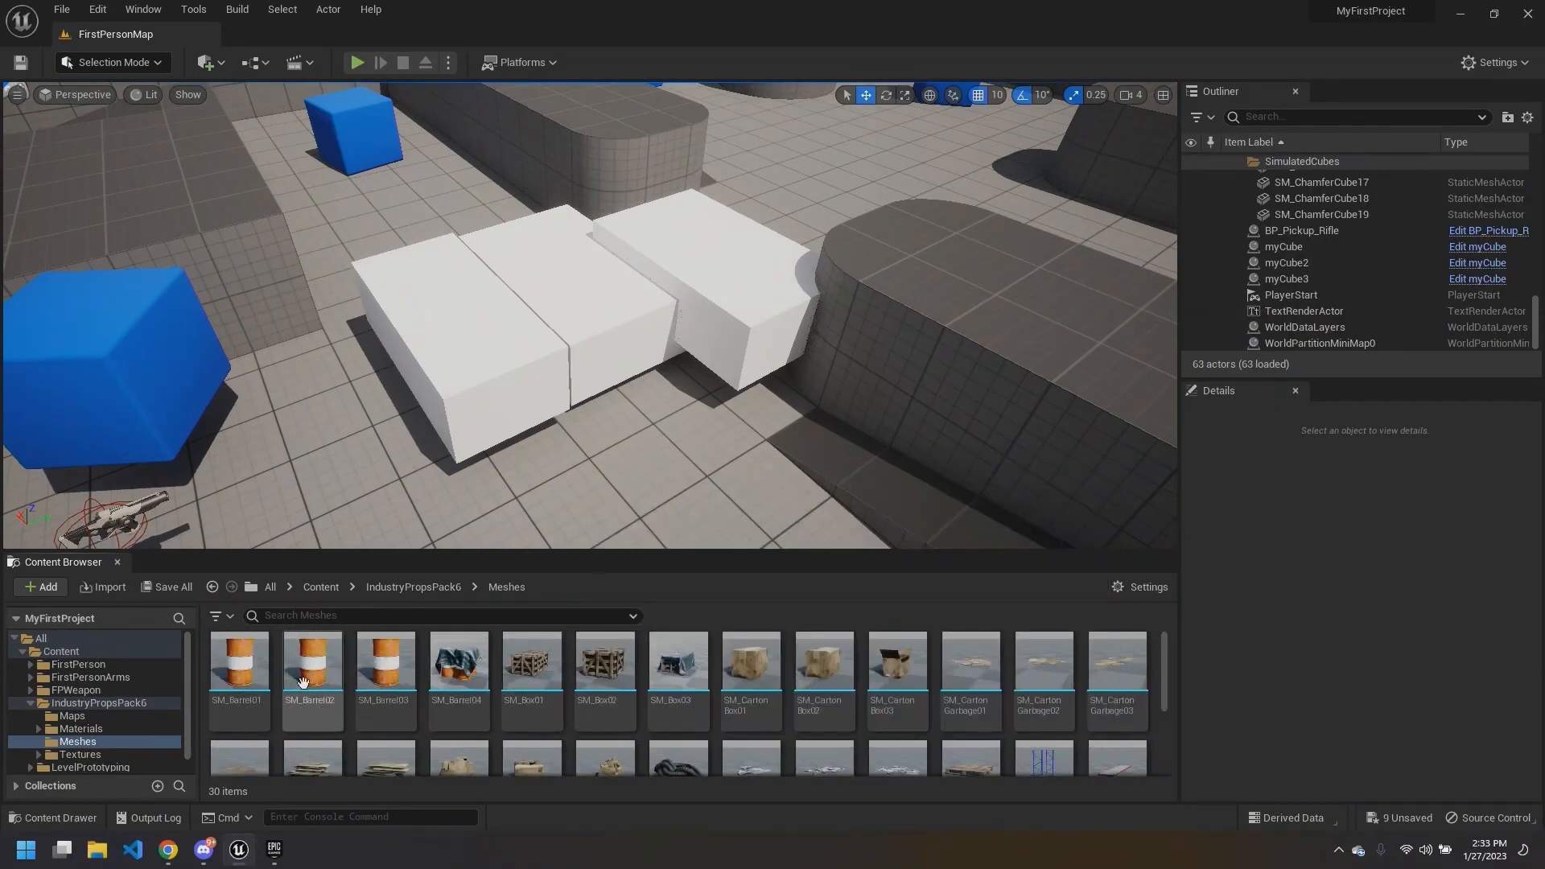
{"action": "left_click", "coordinate": [390, 676]}
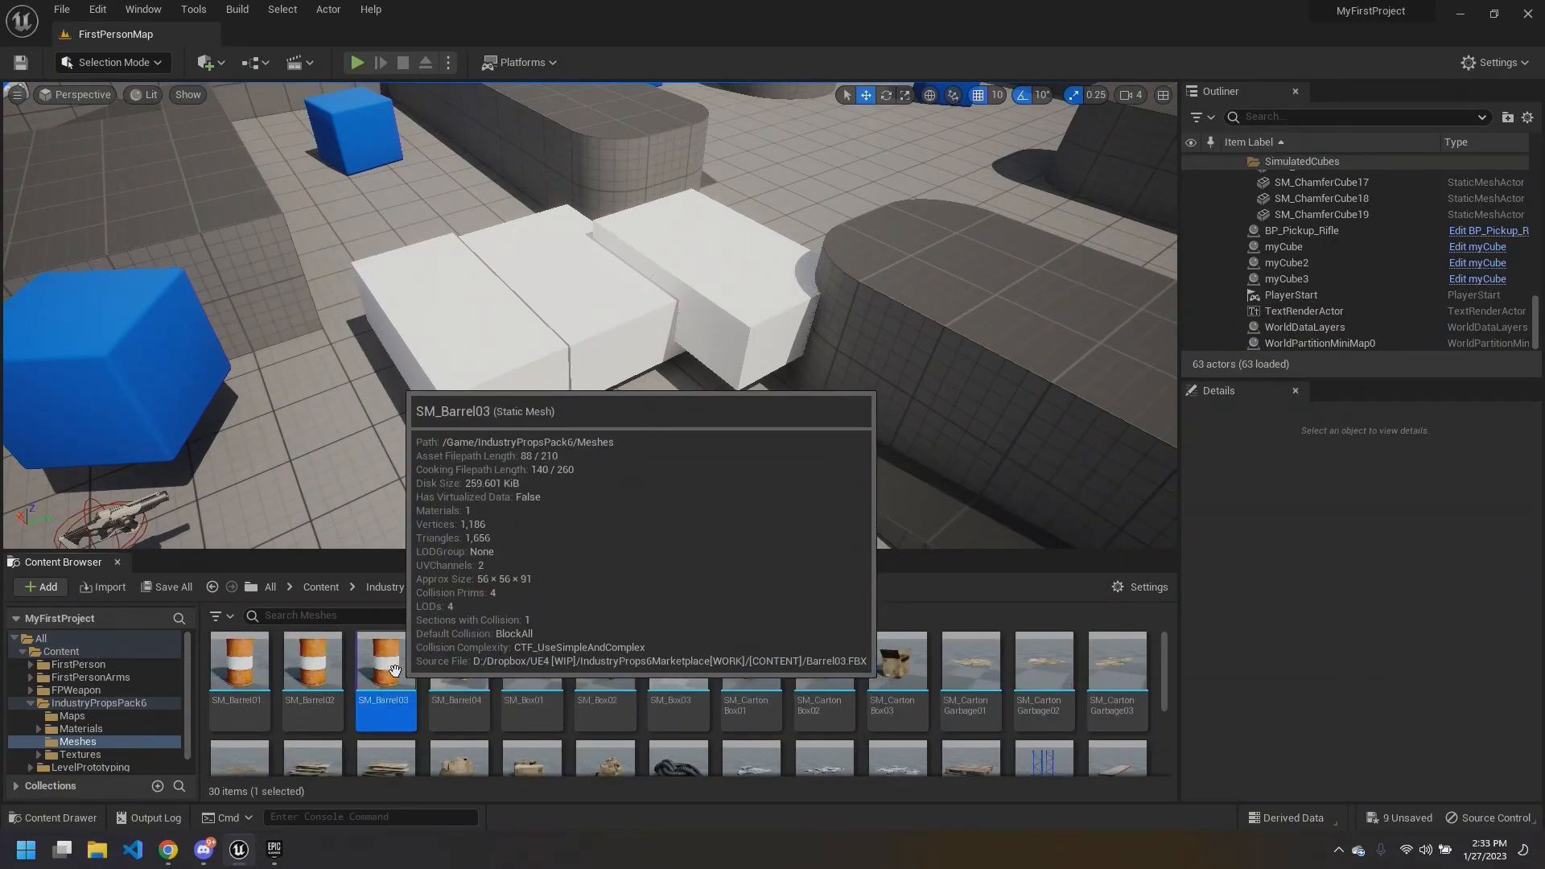
{"action": "left_click", "coordinate": [239, 668]}
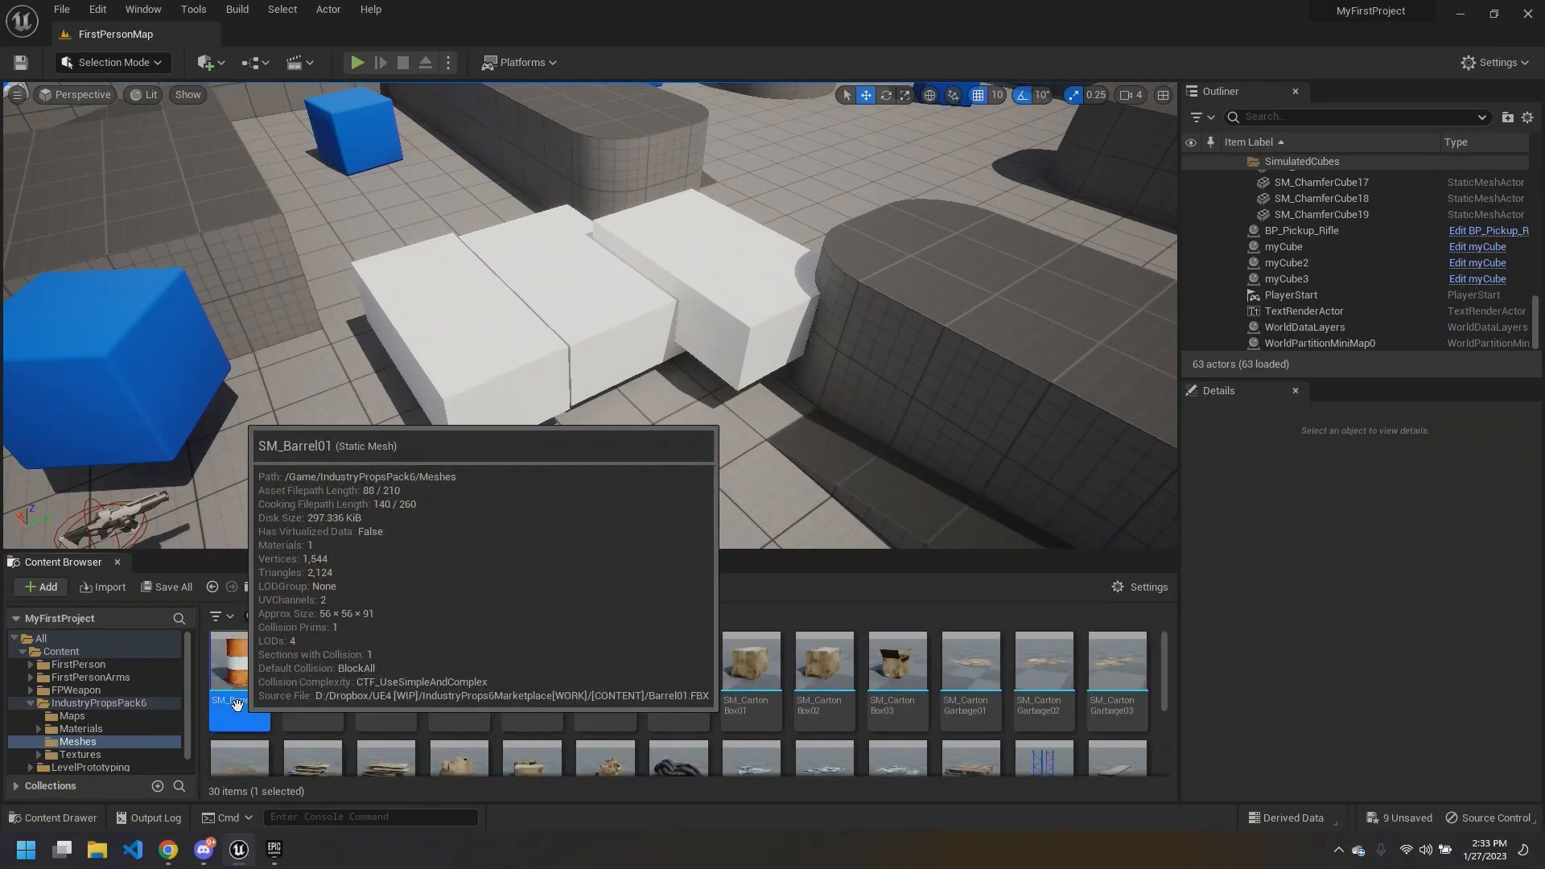
{"action": "mouse_move", "coordinate": [279, 860]}
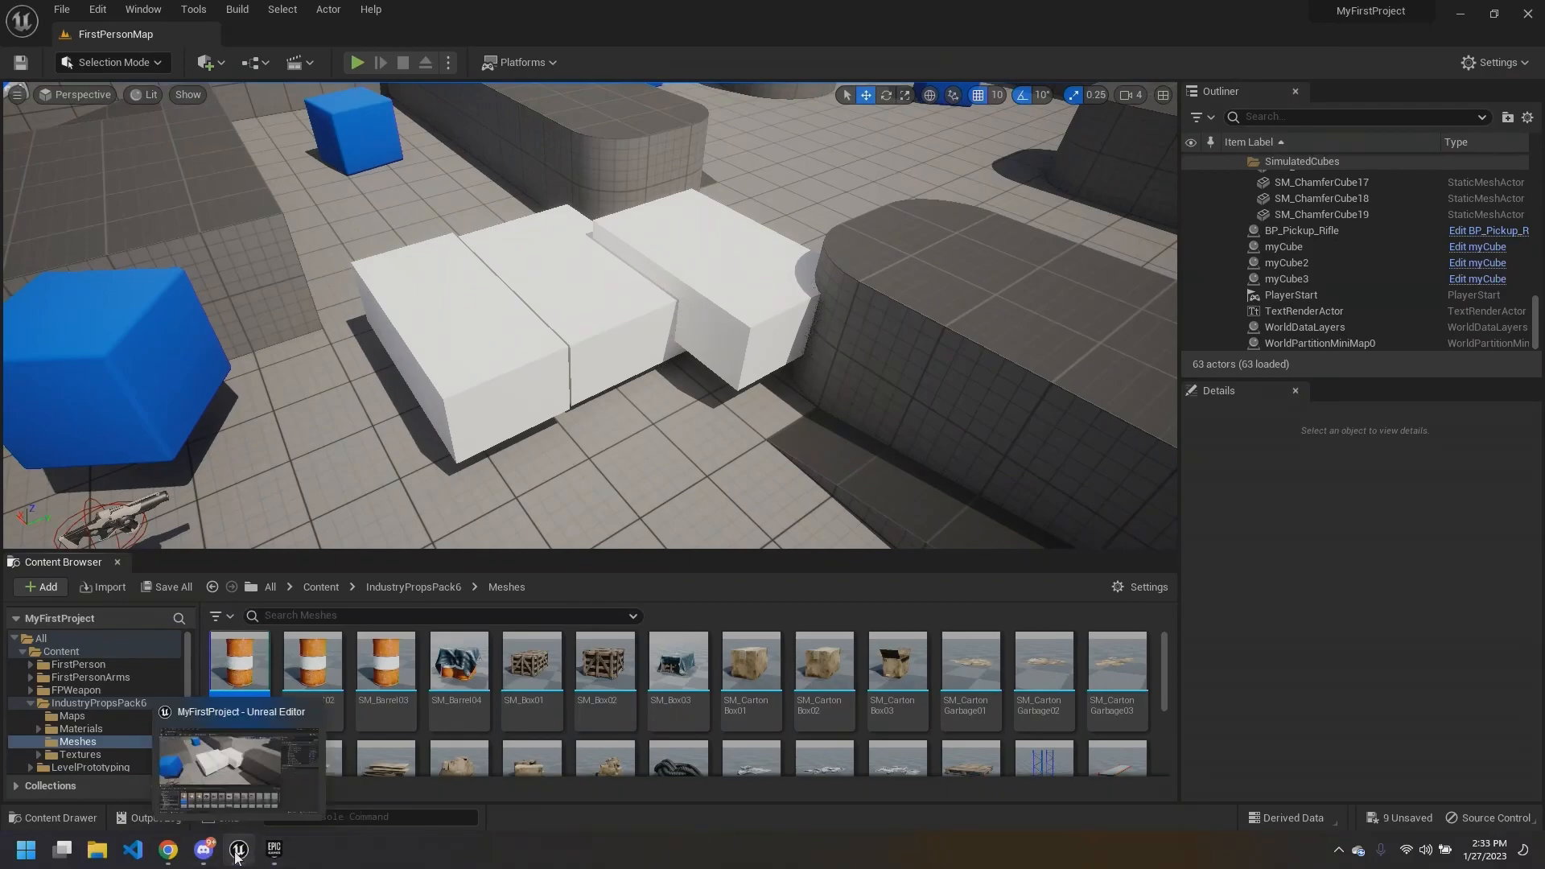
Step: Open the Barrel blueprint from the Content folder in the full Blueprint Editor, enlarge its window and show its component viewport
{"action": "left_click", "coordinate": [320, 587]}
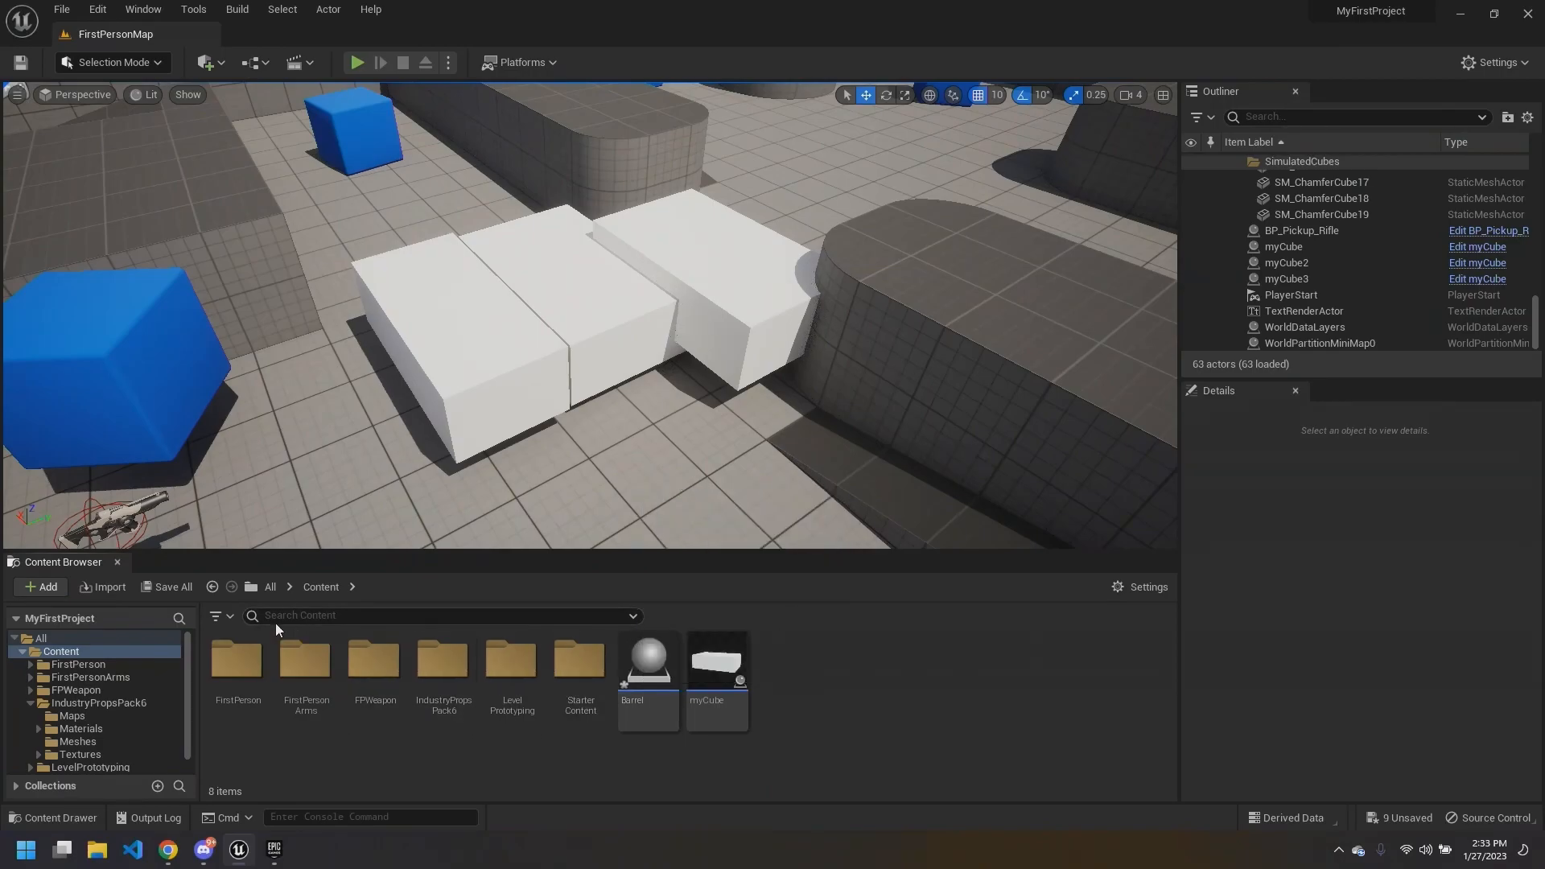
{"action": "left_click", "coordinate": [656, 680]}
{"action": "double_click", "coordinate": [659, 682]}
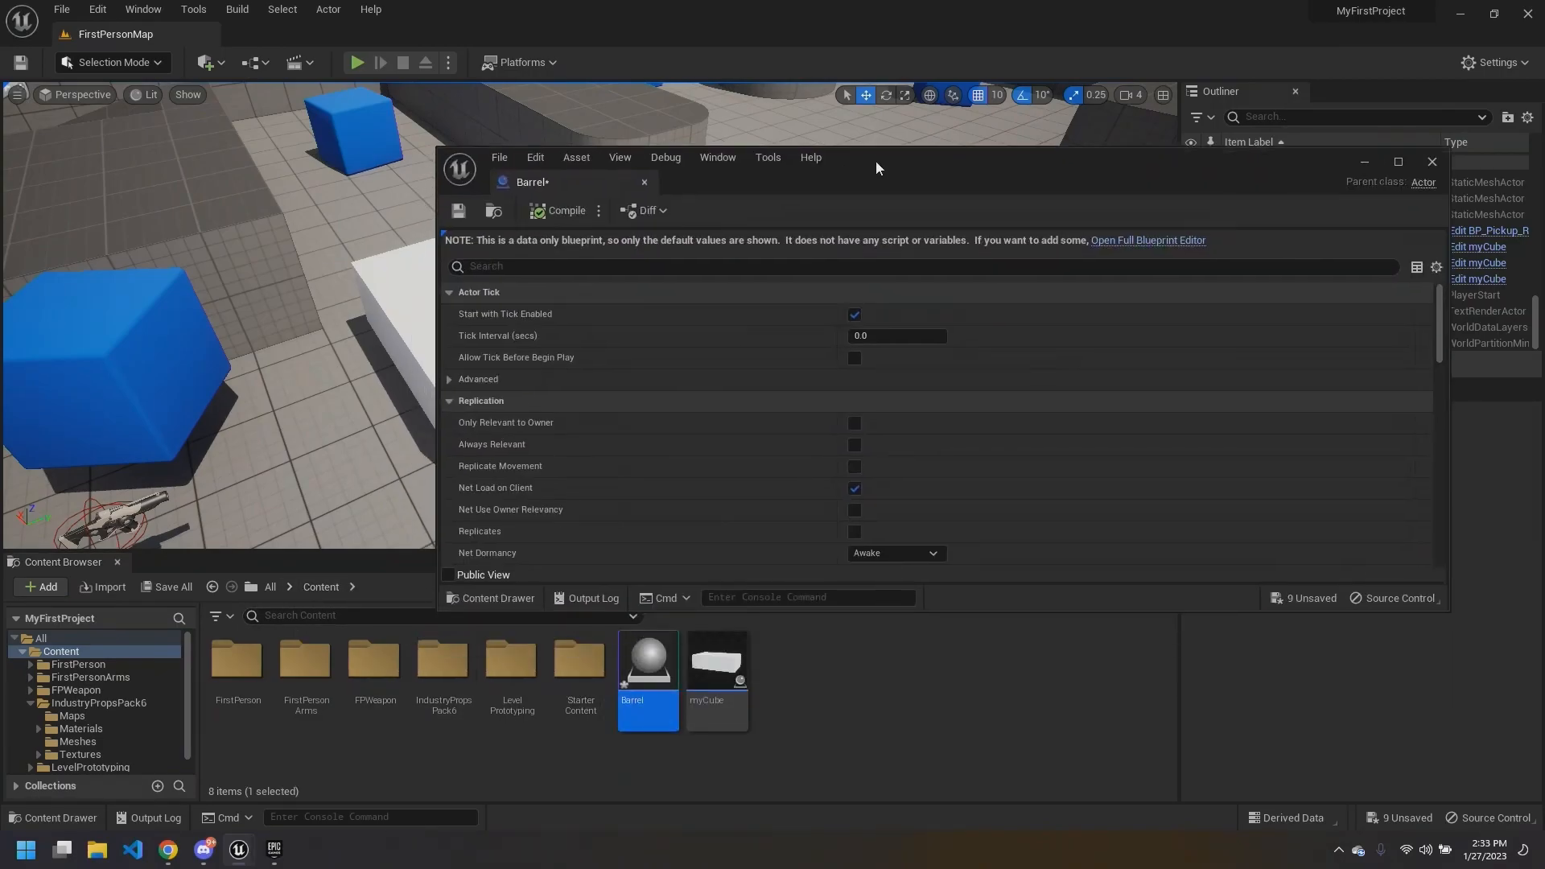
{"action": "left_click_drag", "start_coordinate": [876, 161], "coordinate": [752, 130]}
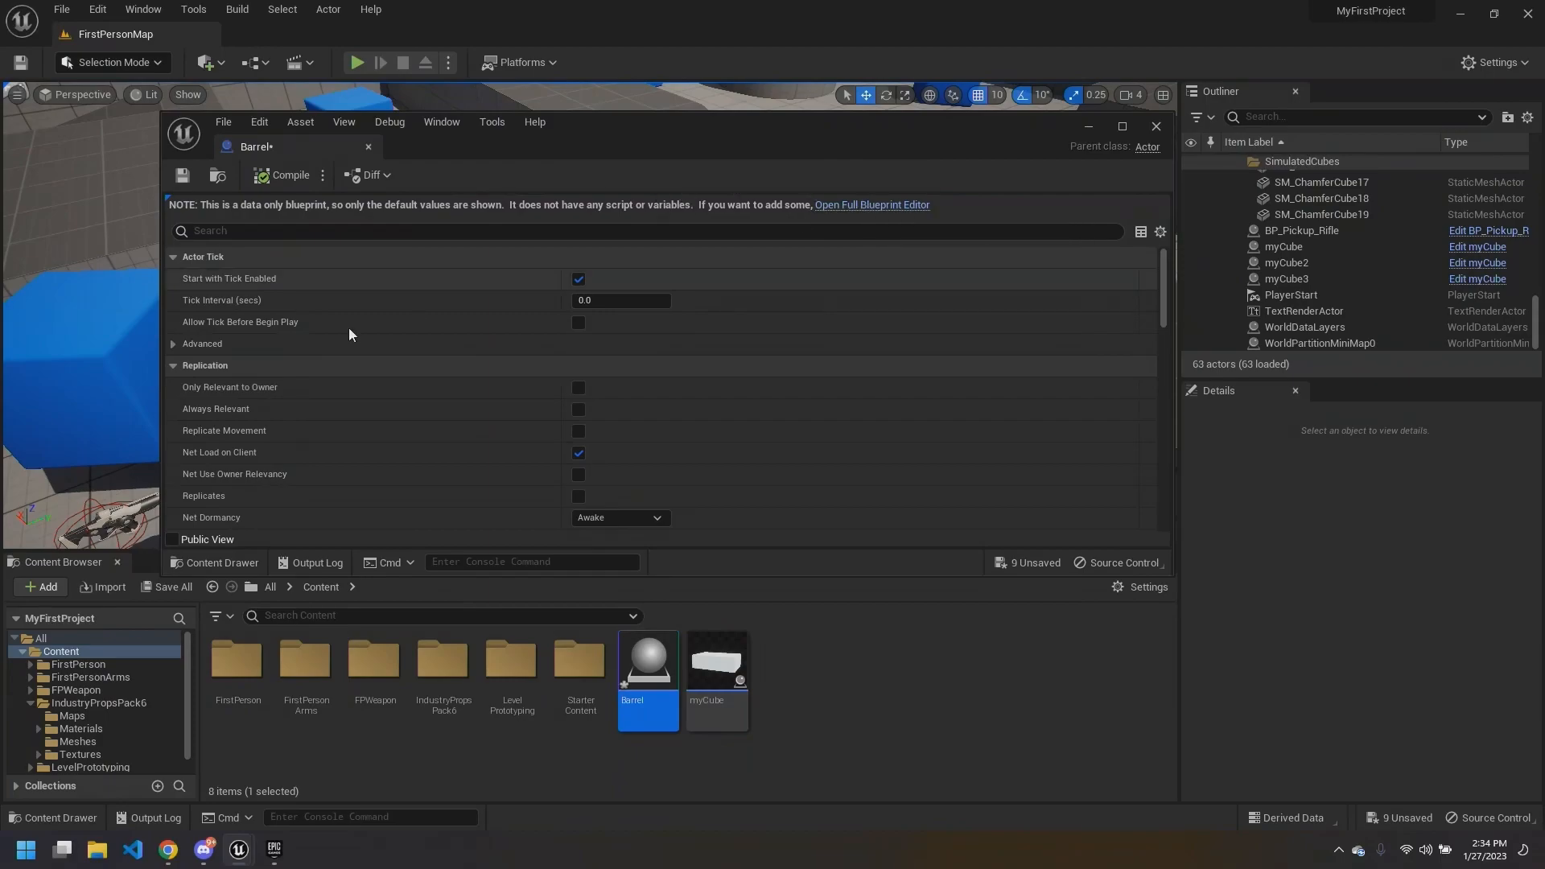
{"action": "left_click", "coordinate": [856, 206]}
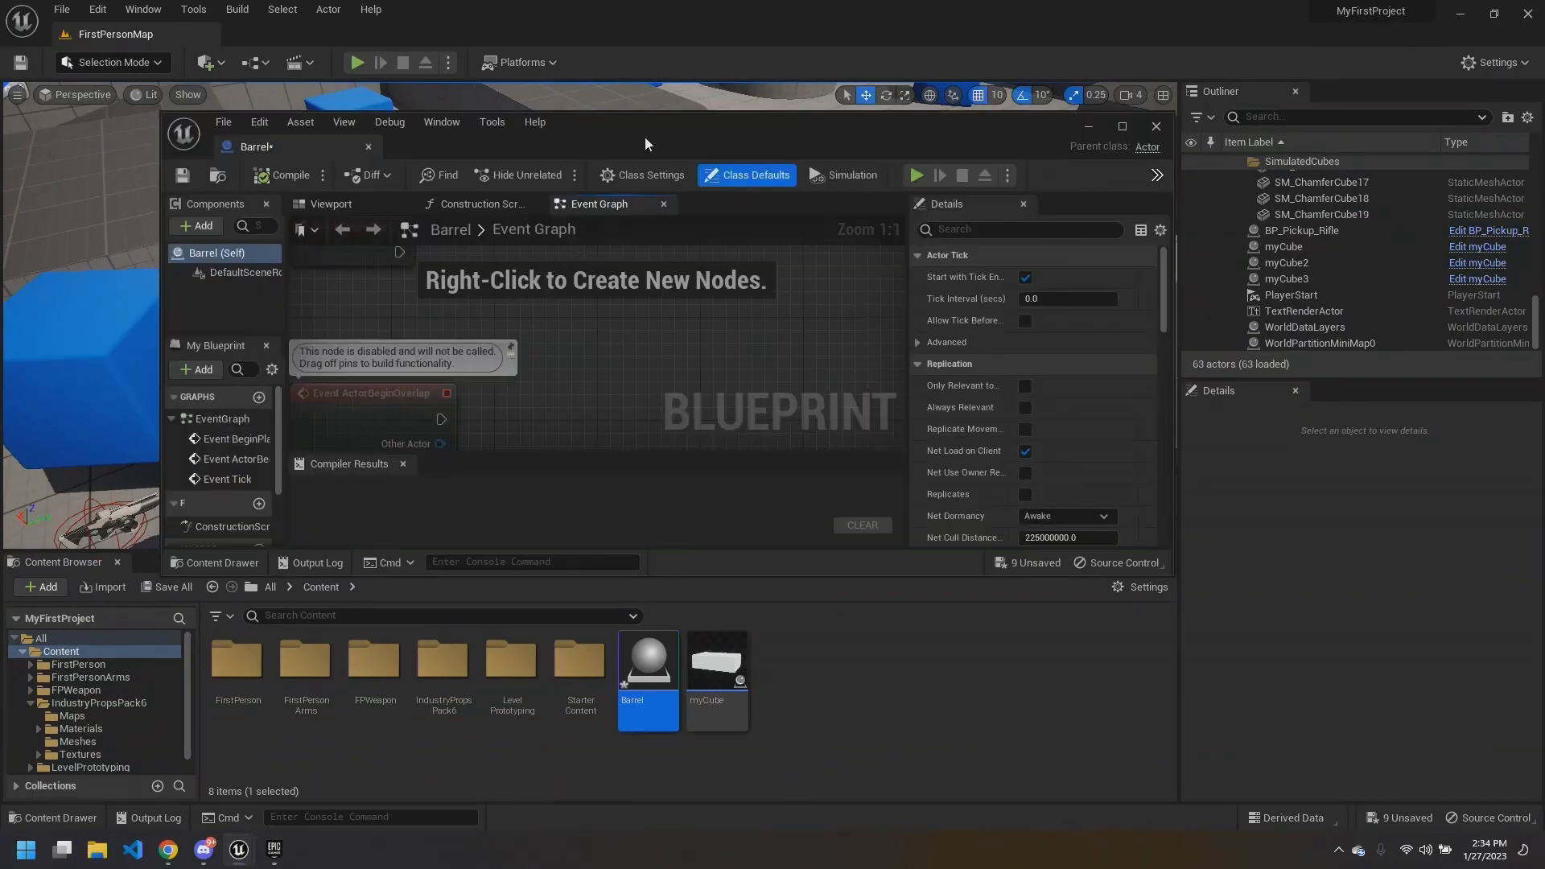
{"action": "left_click_drag", "start_coordinate": [645, 137], "coordinate": [764, 132]}
{"action": "left_click_drag", "start_coordinate": [1286, 566], "coordinate": [1437, 741]}
{"action": "left_click_drag", "start_coordinate": [764, 111], "coordinate": [718, 103]}
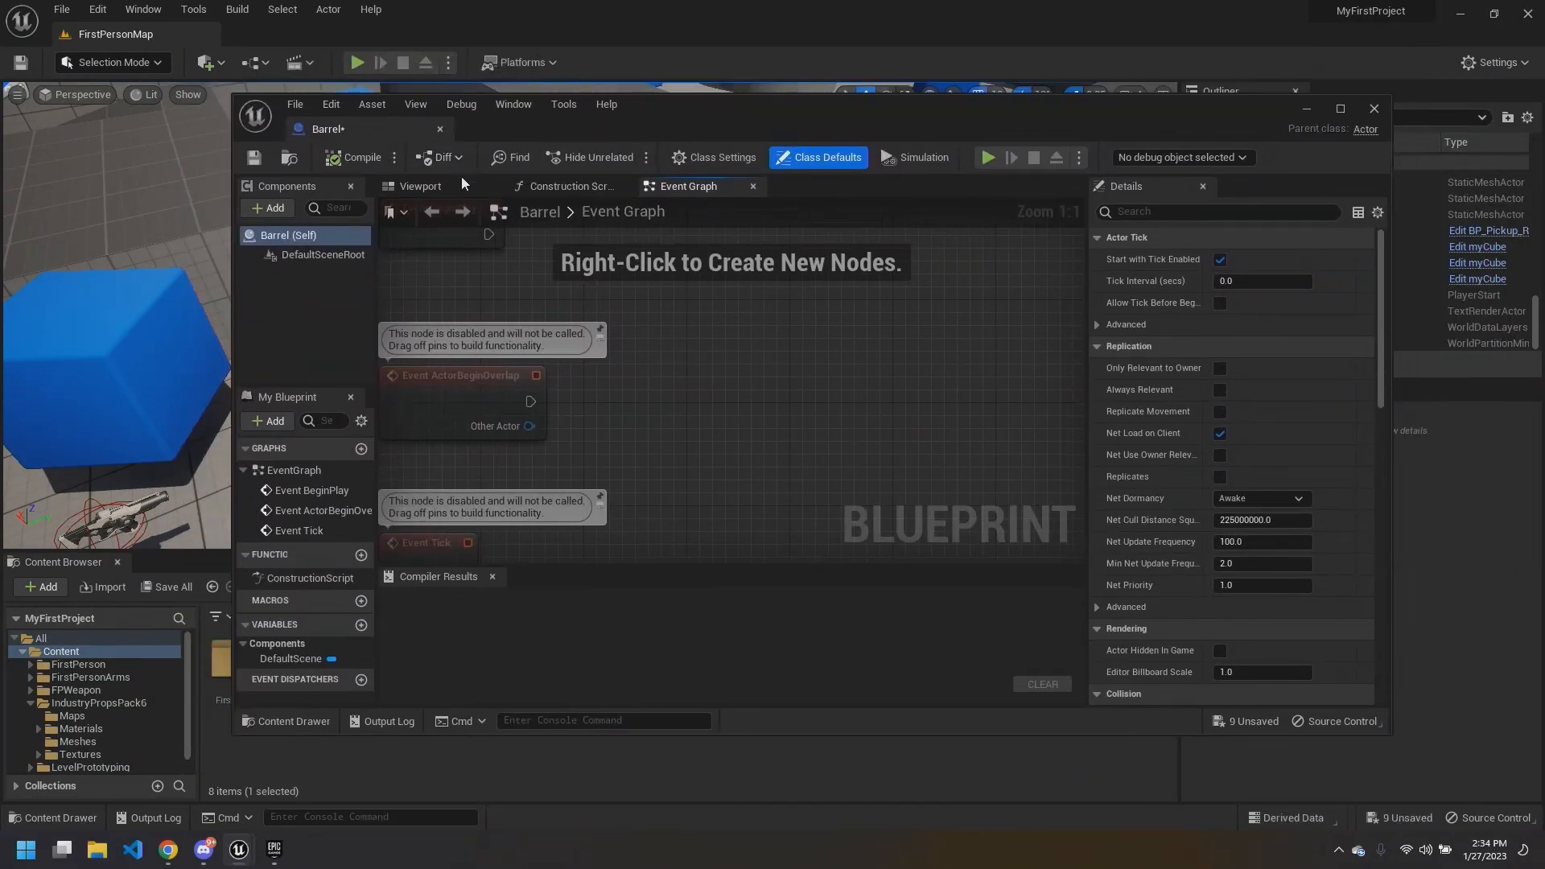
{"action": "left_click", "coordinate": [423, 185]}
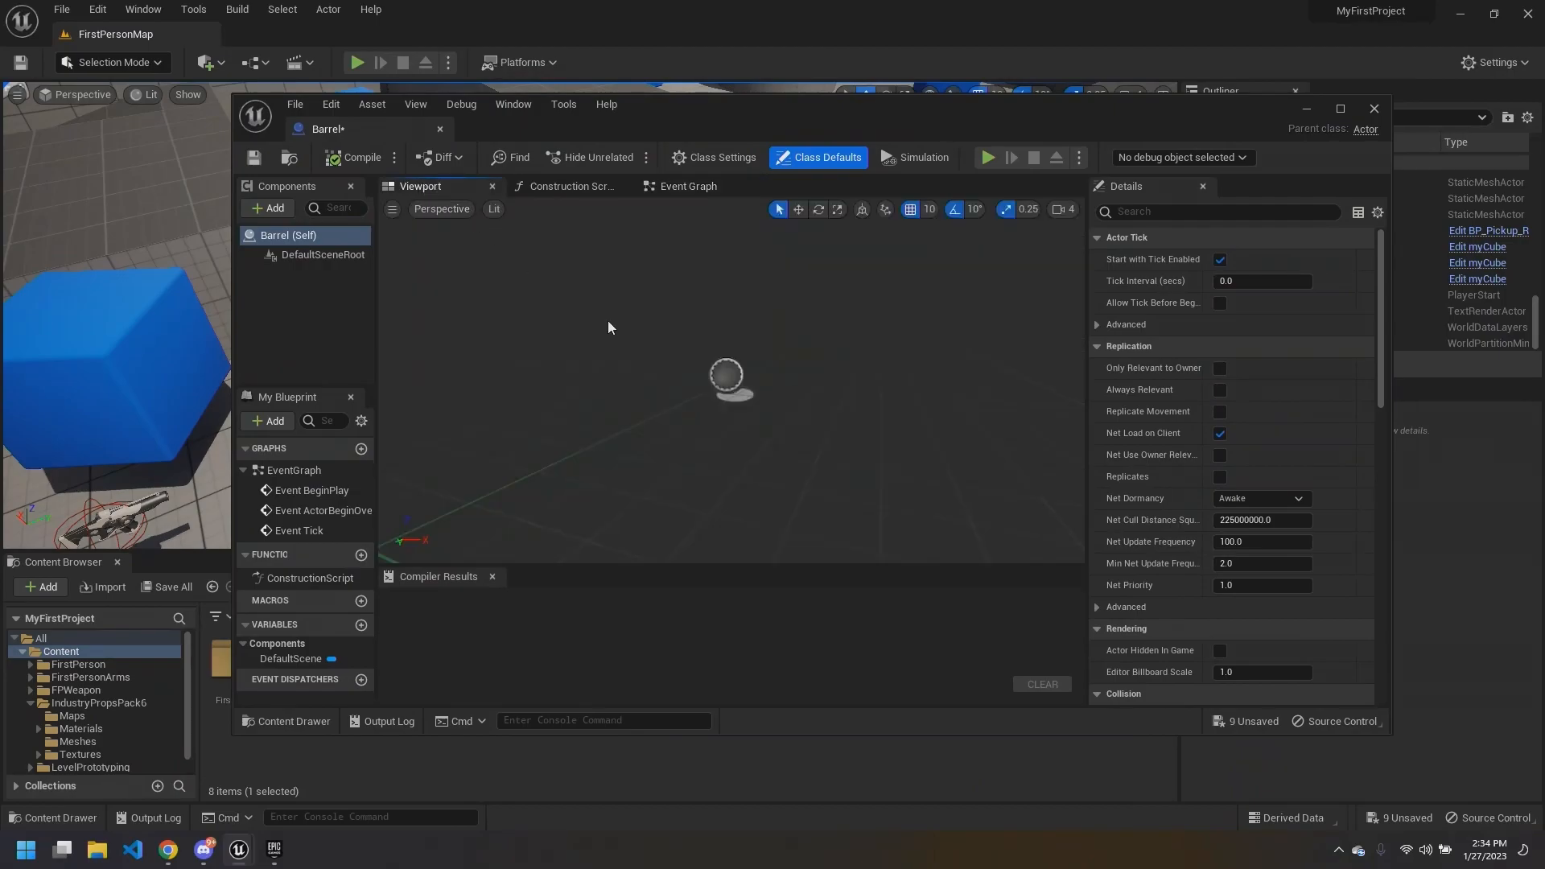
Step: Add the SM_Barrel01 mesh from the IndustryPropsPack6 Meshes folder to the Barrel blueprint and maximize the blueprint window
{"action": "left_click", "coordinate": [288, 233]}
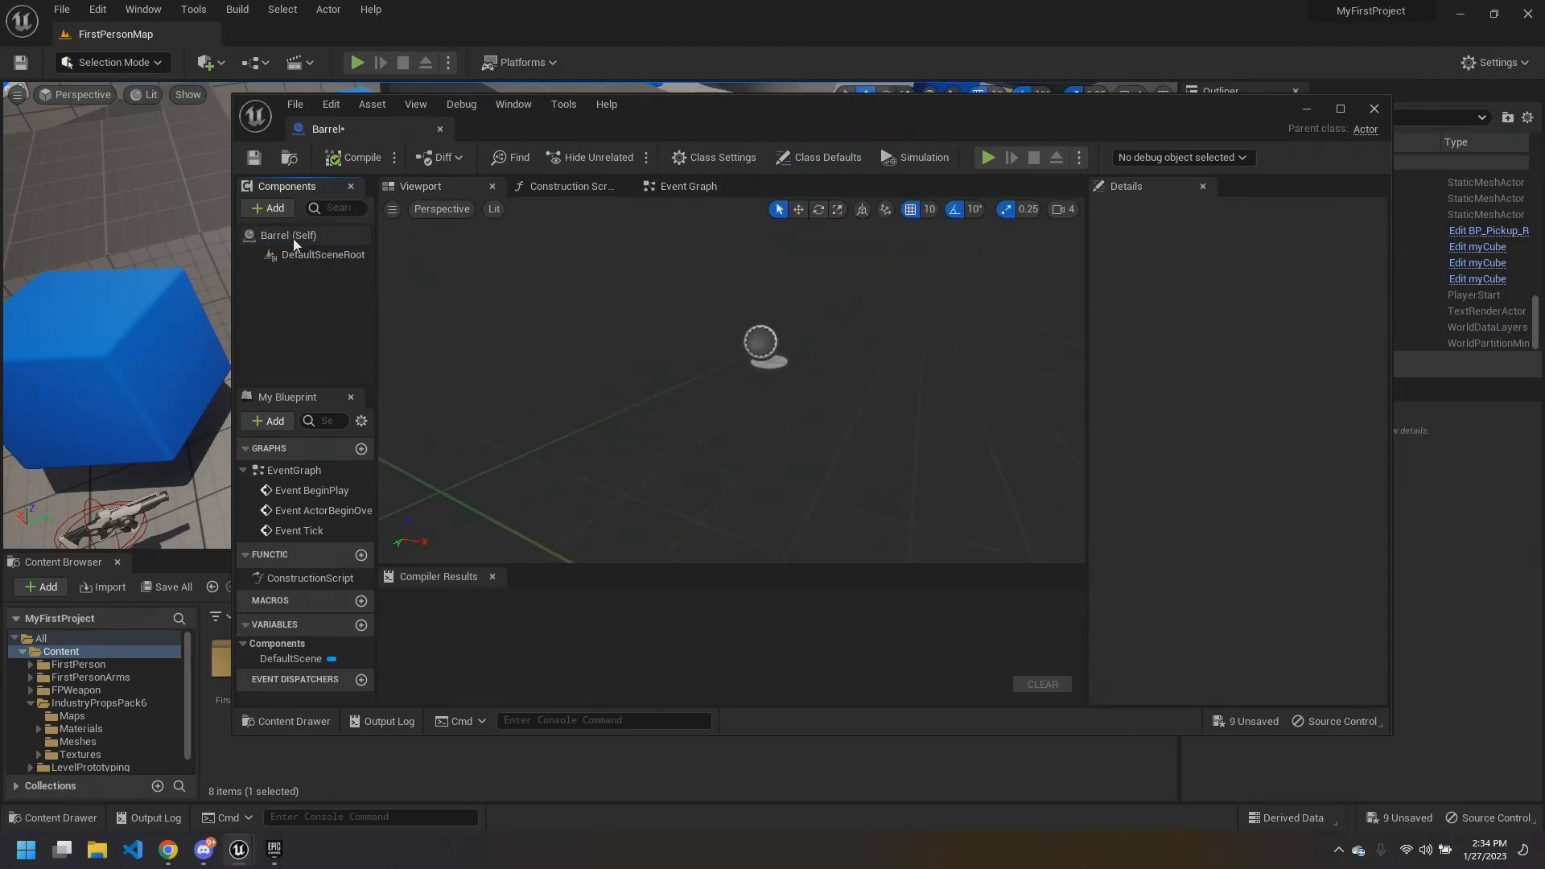
{"action": "left_click_drag", "start_coordinate": [736, 107], "coordinate": [1159, 78]}
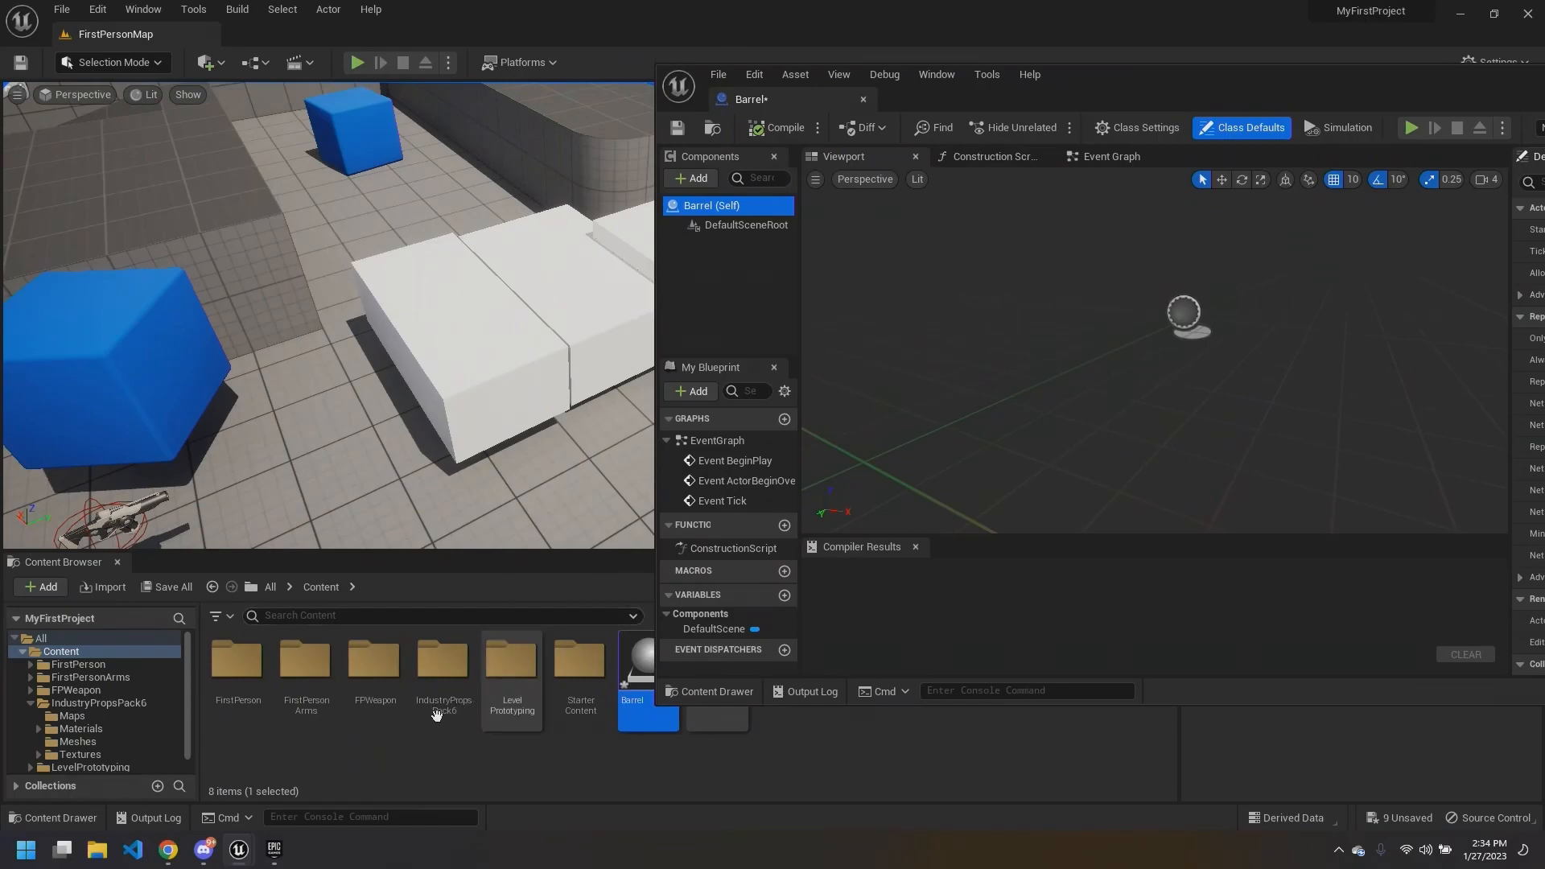
{"action": "double_click", "coordinate": [442, 672]}
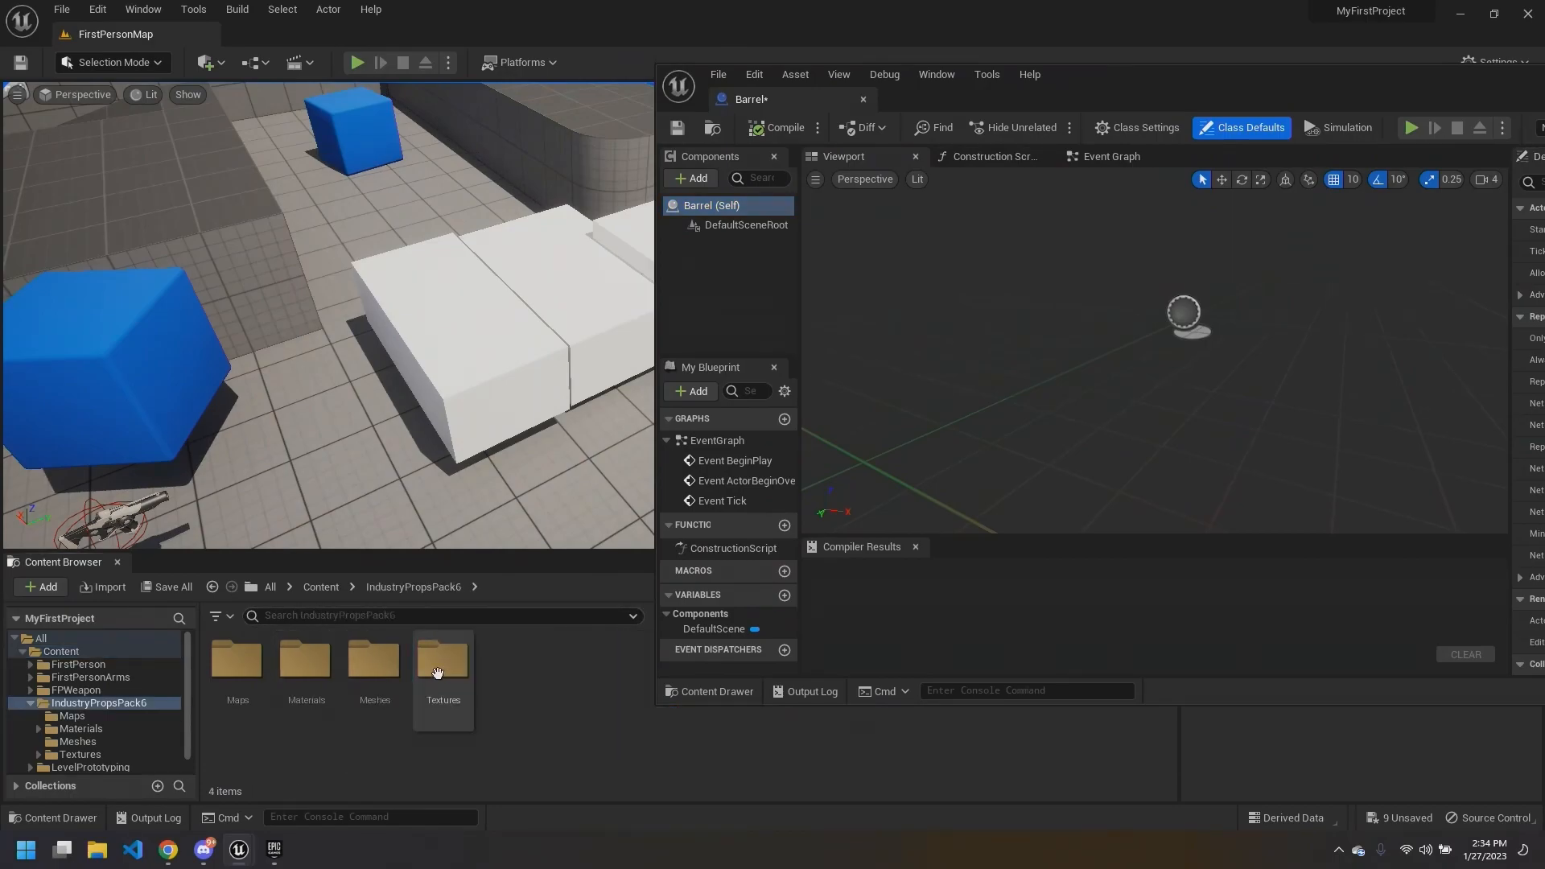
{"action": "double_click", "coordinate": [374, 675]}
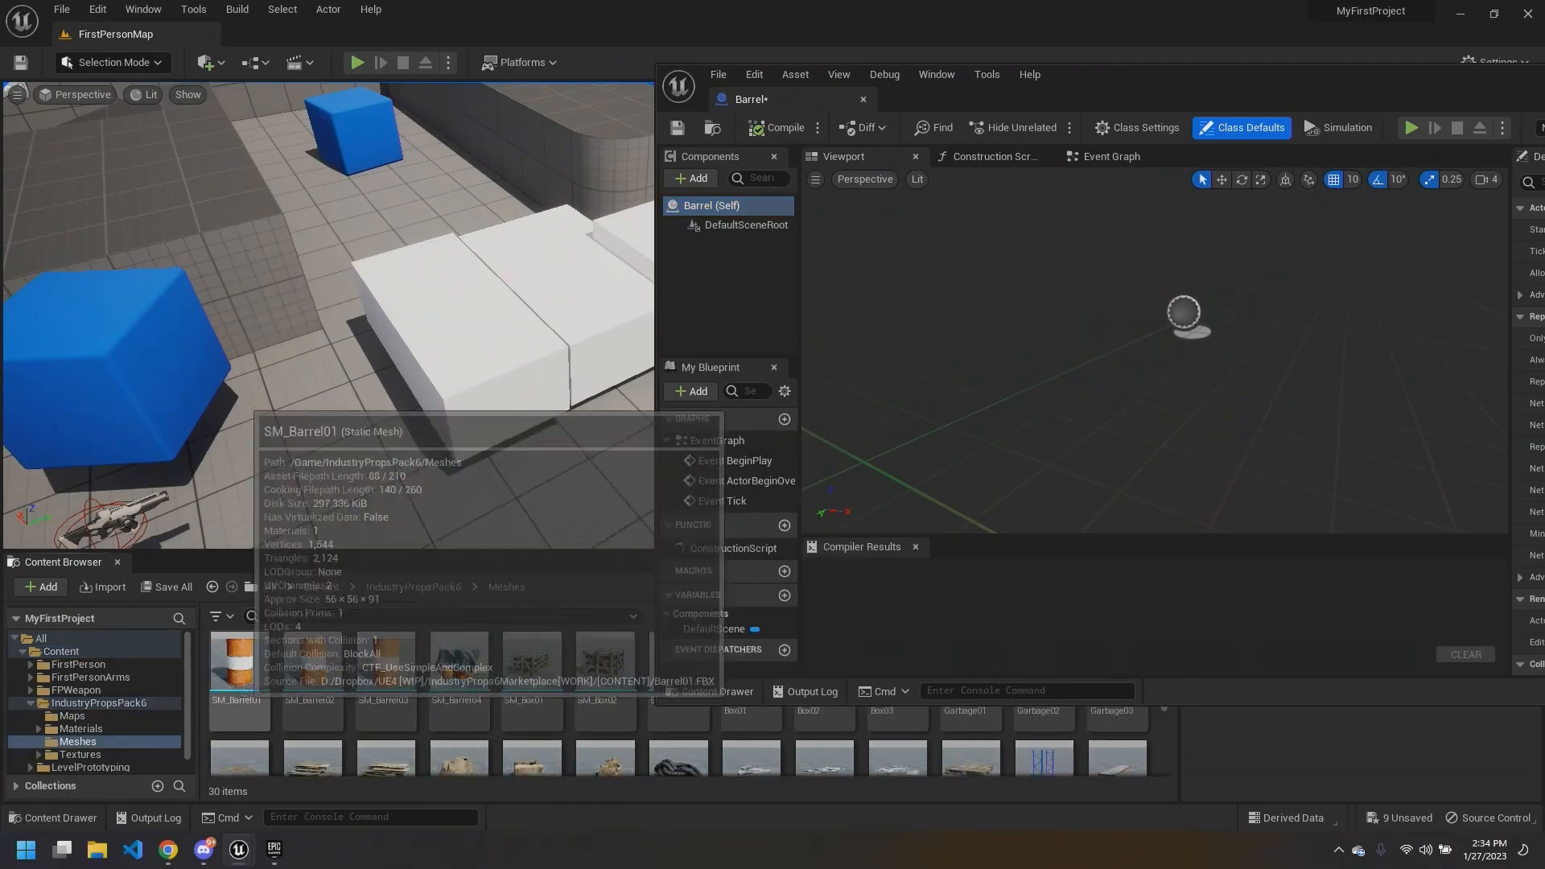
{"action": "left_click_drag", "start_coordinate": [235, 676], "coordinate": [1164, 322]}
{"action": "left_click_drag", "start_coordinate": [1162, 80], "coordinate": [709, 2]}
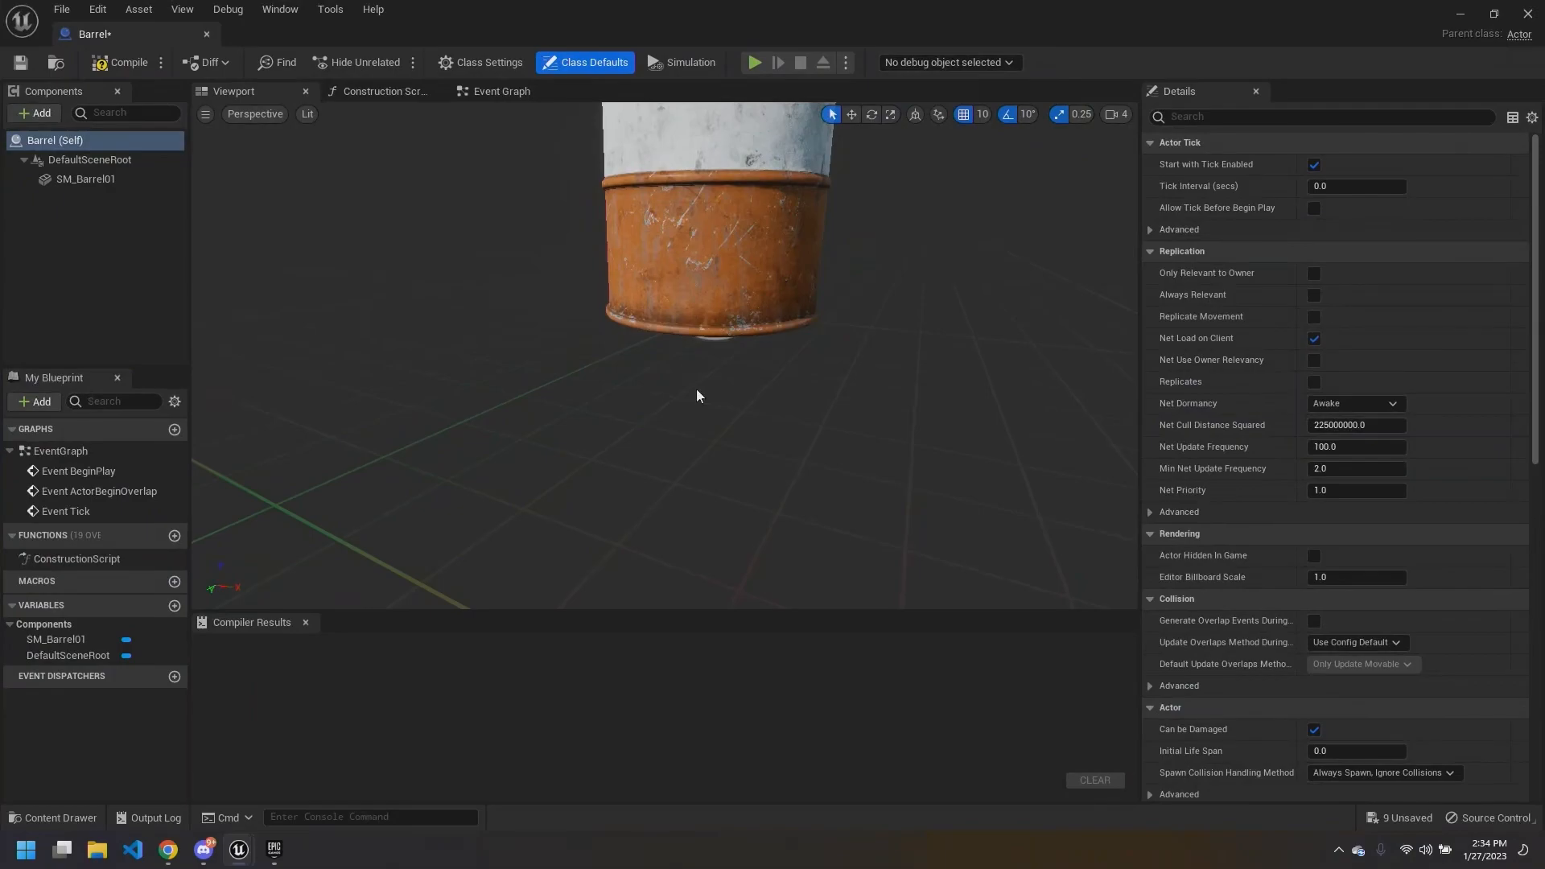
{"action": "right_click_drag", "start_coordinate": [628, 412], "coordinate": [628, 450]}
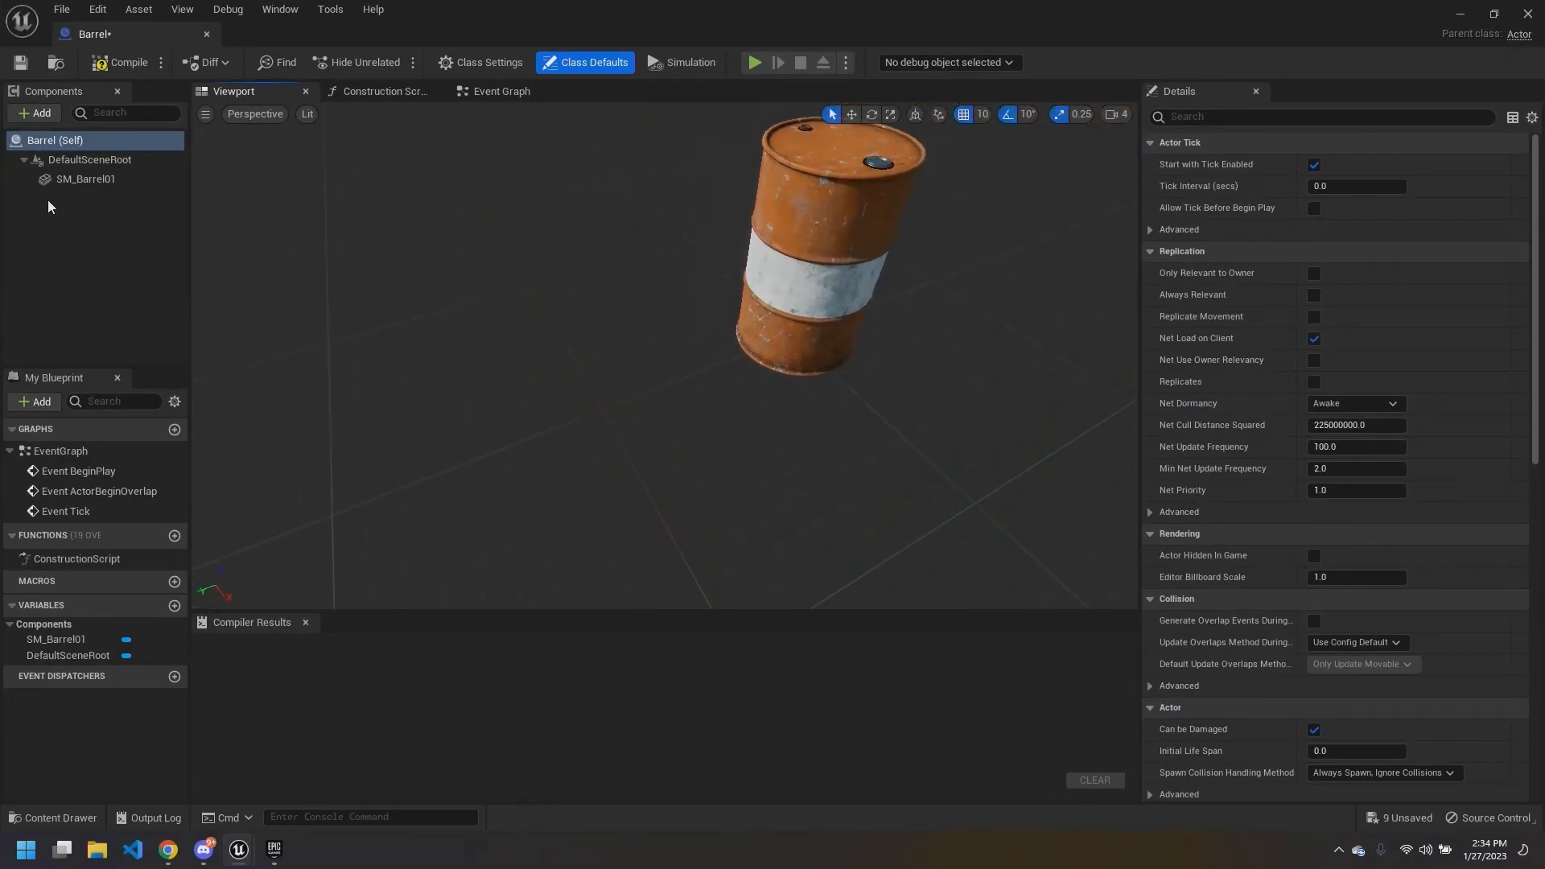
Step: Select the SM_Barrel01 component, inspect it in the viewport and save the Barrel blueprint
{"action": "left_click", "coordinate": [85, 179]}
{"action": "right_click_drag", "start_coordinate": [894, 316], "coordinate": [903, 317]}
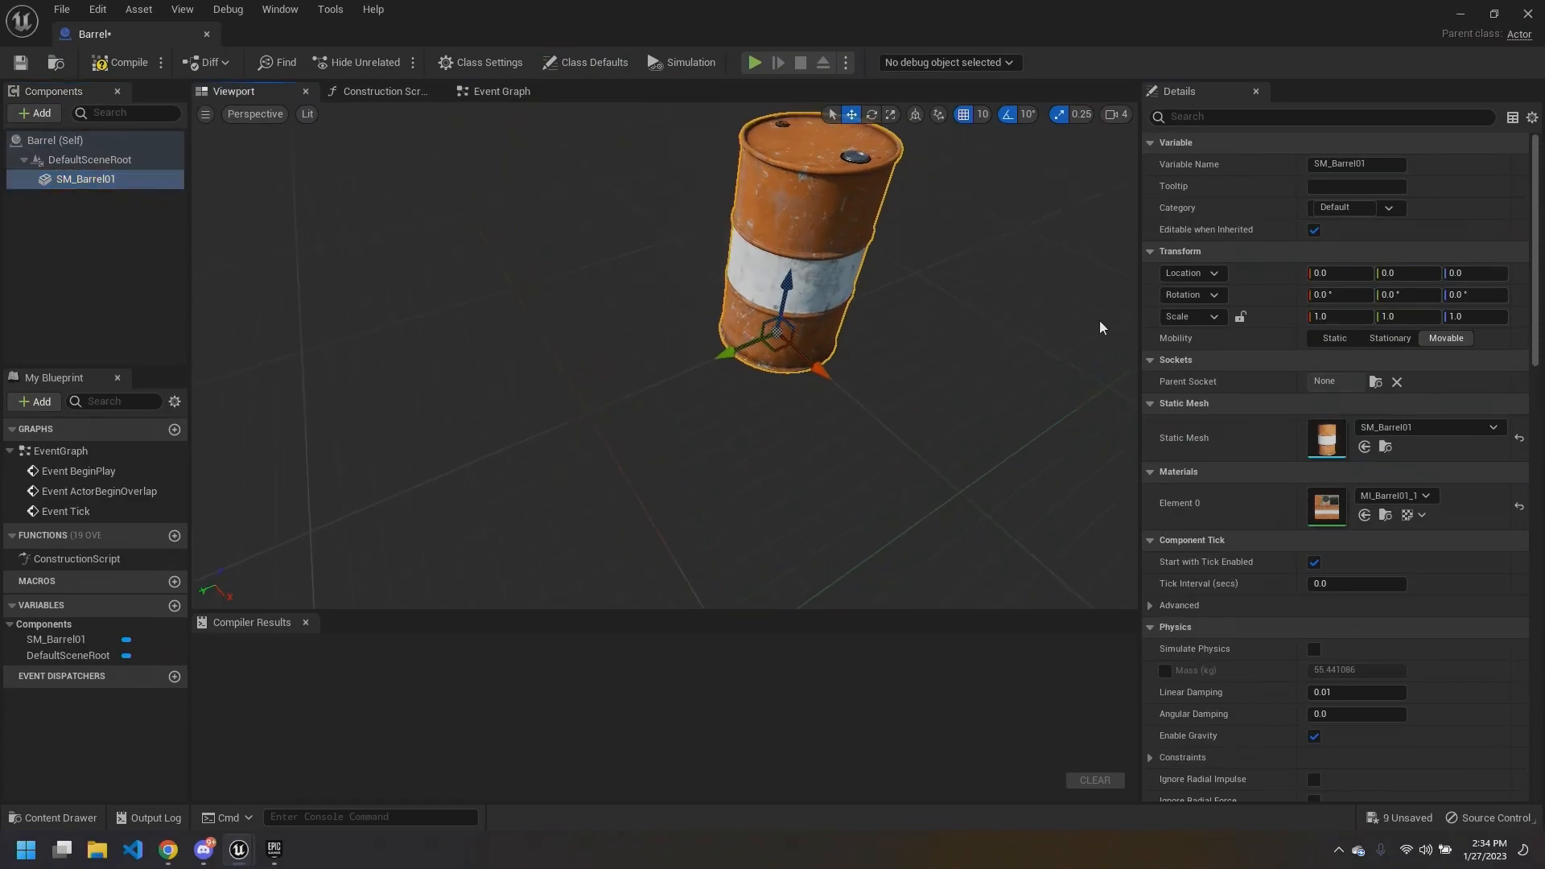
{"action": "right_click_drag", "start_coordinate": [755, 299], "coordinate": [777, 291]}
{"action": "mouse_move", "coordinate": [697, 373]}
{"action": "right_mouse_down"}
{"action": "mouse_move", "coordinate": [701, 356]}
{"action": "mouse_move", "coordinate": [661, 373]}
{"action": "mouse_move", "coordinate": [697, 374]}
{"action": "right_mouse_up"}
{"action": "key", "text": "ctrl+s"}
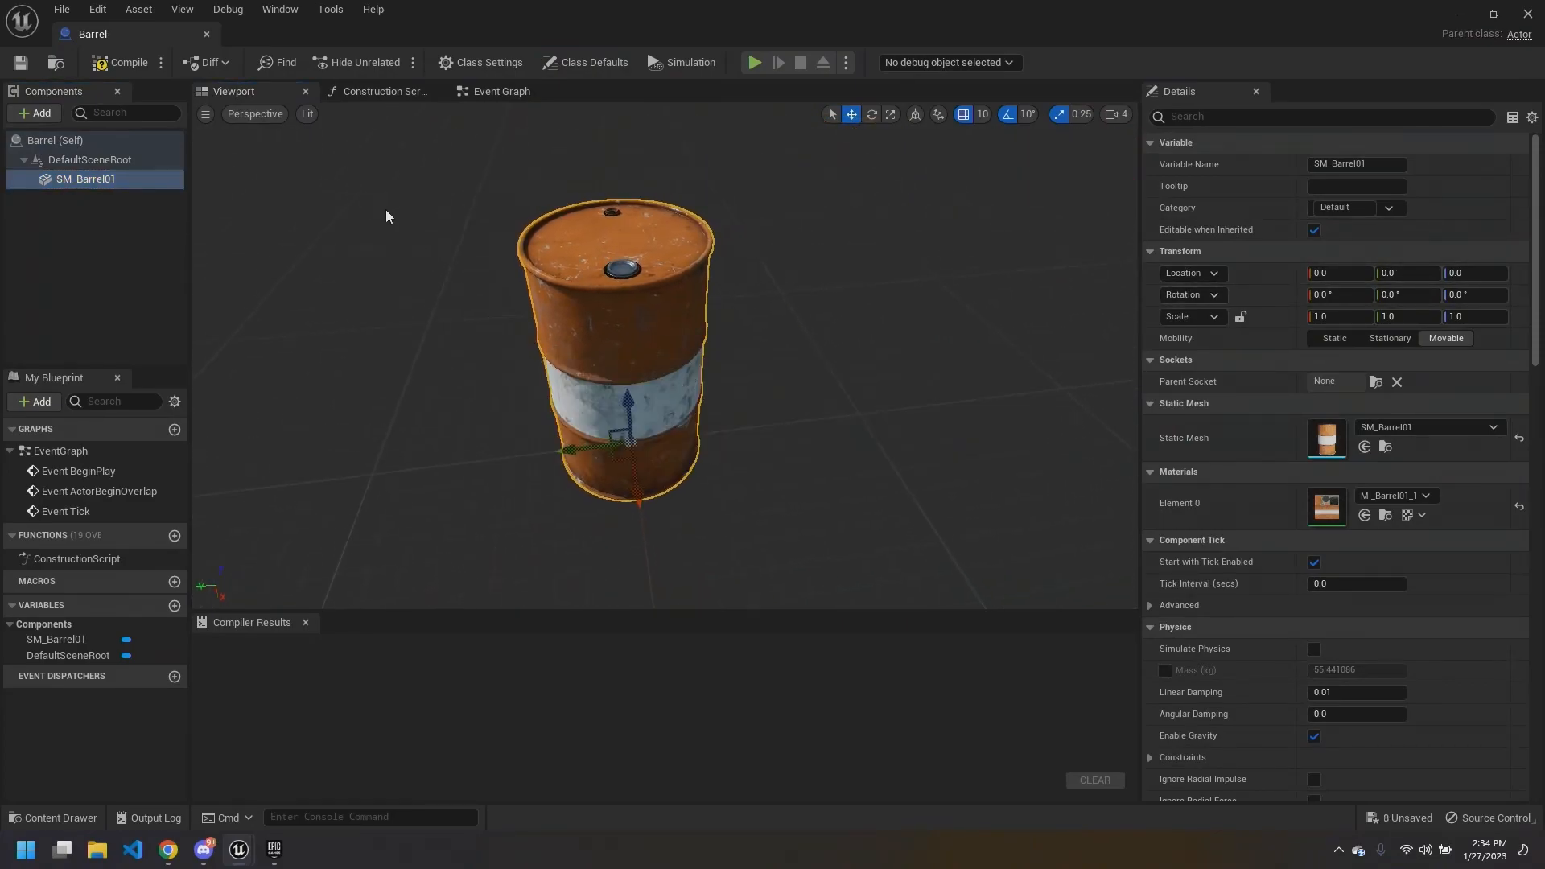
{"action": "right_click_drag", "start_coordinate": [829, 265], "coordinate": [851, 273]}
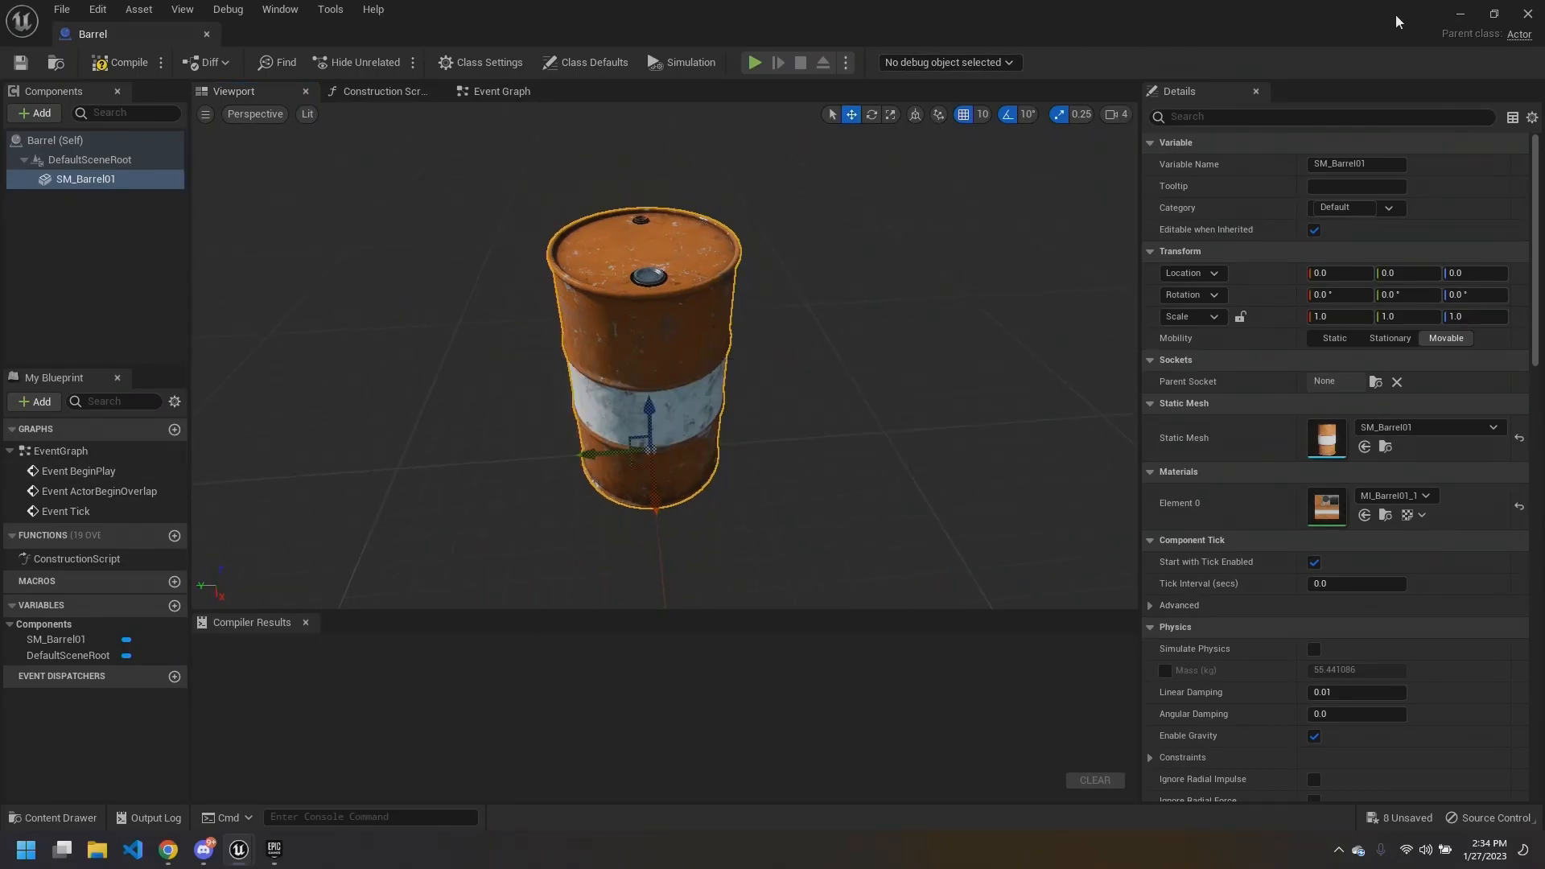
Step: Return to the level editor and place a Barrel actor on the floor near the white cubes
{"action": "left_click_drag", "start_coordinate": [1396, 16], "coordinate": [1282, 31]}
{"action": "left_click", "coordinate": [1348, 30]}
{"action": "right_click_drag", "start_coordinate": [638, 353], "coordinate": [491, 402]}
{"action": "left_click", "coordinate": [320, 590]}
{"action": "left_click", "coordinate": [649, 662]}
{"action": "left_click_drag", "start_coordinate": [664, 641], "coordinate": [684, 335]}
{"action": "key", "text": "w"}
{"action": "right_click_drag", "start_coordinate": [683, 334], "coordinate": [625, 389]}
{"action": "key", "text": "s"}
{"action": "mouse_move", "coordinate": [471, 285]}
{"action": "right_mouse_down"}
{"action": "mouse_move", "coordinate": [492, 342]}
{"action": "mouse_move", "coordinate": [451, 281]}
{"action": "right_mouse_up"}
{"action": "right_click_drag", "start_coordinate": [566, 376], "coordinate": [591, 418]}
{"action": "key", "text": "s"}
Step: Bring back the Barrel blueprint window and inspect the barrel mesh up close in its viewport
{"action": "left_click", "coordinate": [240, 849]}
{"action": "left_click", "coordinate": [322, 765]}
{"action": "key", "text": "w"}
{"action": "key", "text": "s"}
{"action": "right_click_drag", "start_coordinate": [768, 334], "coordinate": [797, 335]}
{"action": "key", "text": "w"}
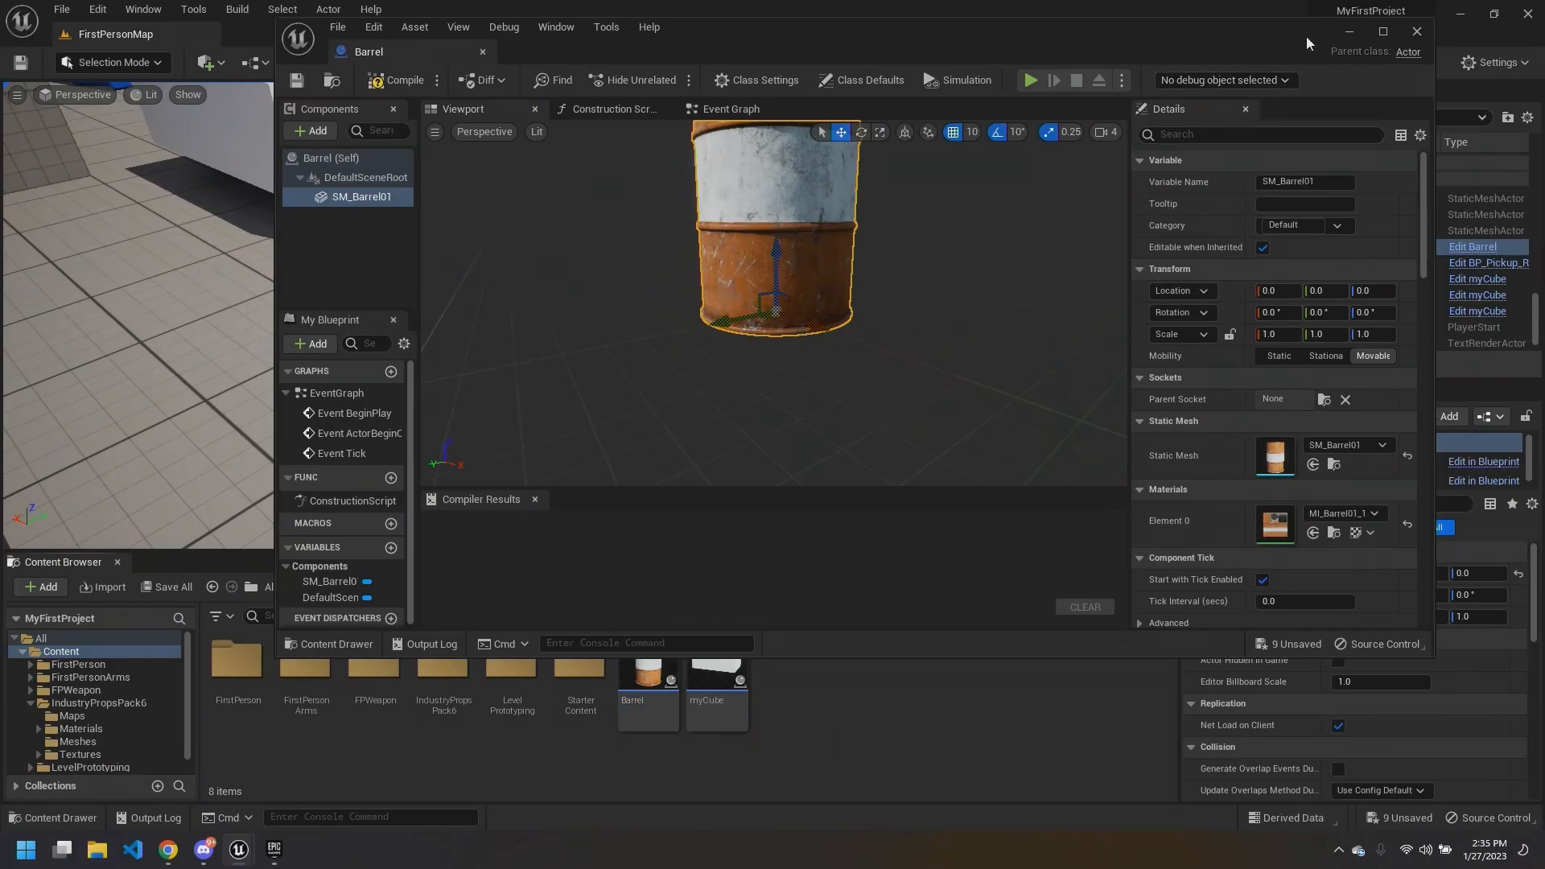
Step: Return to the level and place three more Barrel actors on the floor around the first one
{"action": "left_click", "coordinate": [1349, 31]}
{"action": "left_click_drag", "start_coordinate": [643, 662], "coordinate": [246, 354]}
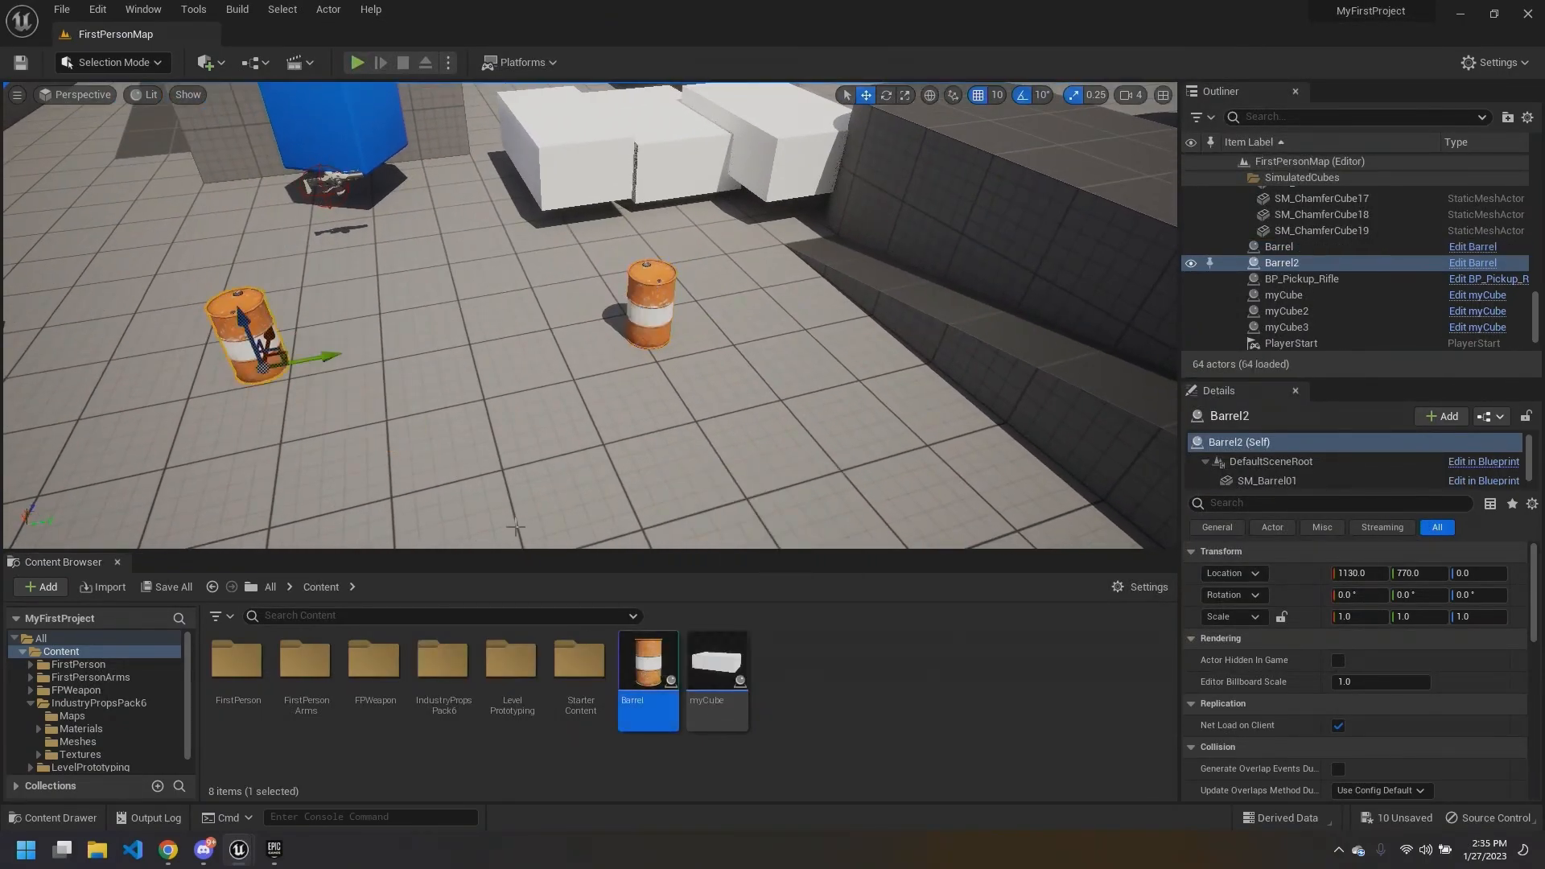
{"action": "left_click_drag", "start_coordinate": [648, 664], "coordinate": [859, 378]}
{"action": "left_click_drag", "start_coordinate": [486, 348], "coordinate": [458, 257]}
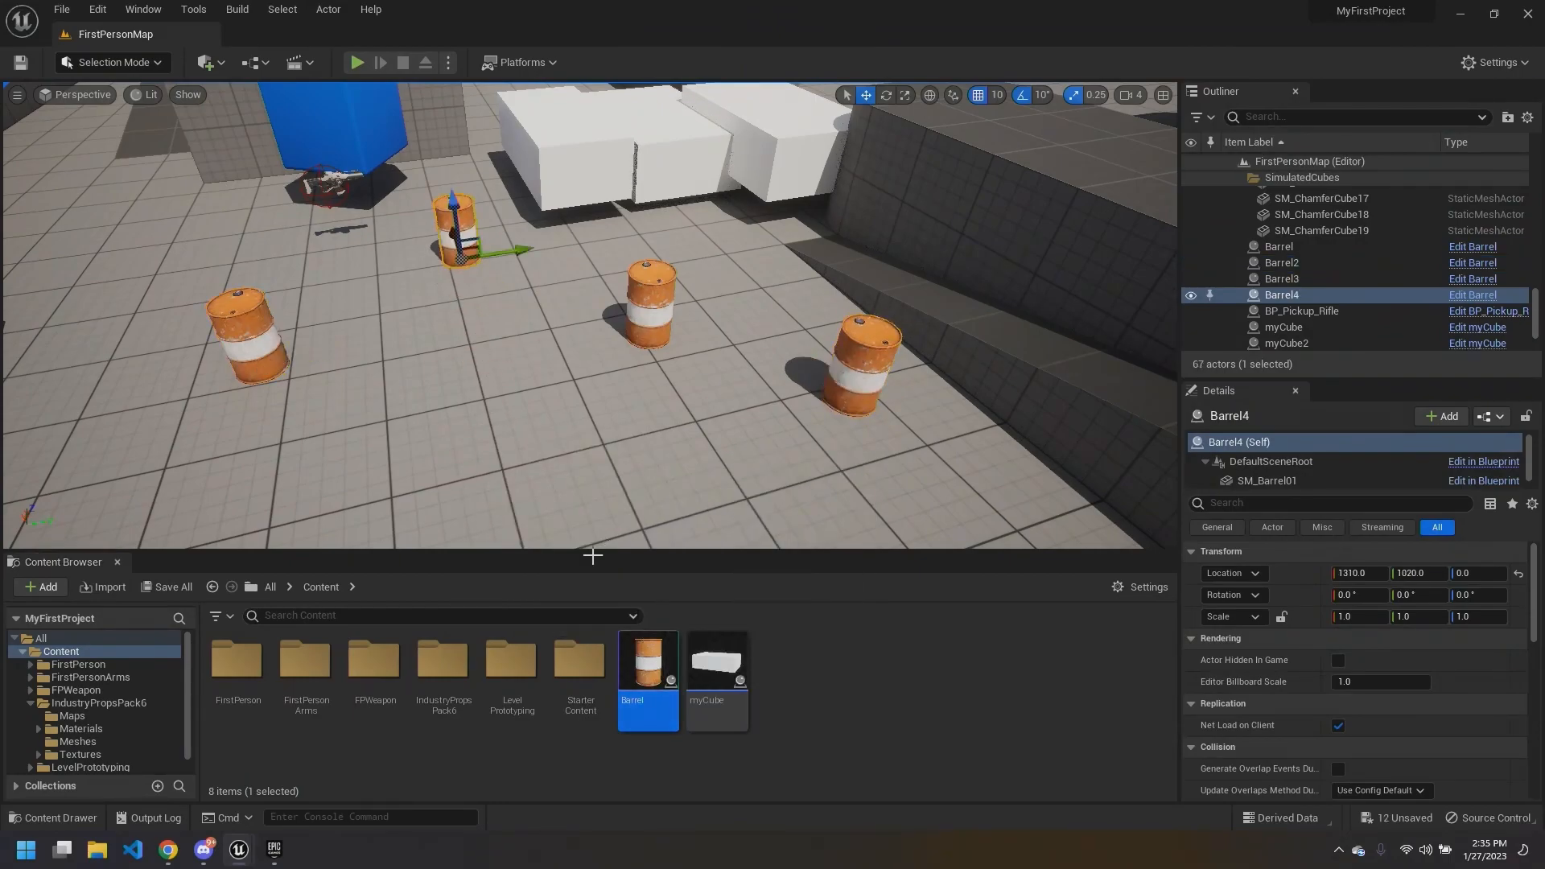
{"action": "left_click_drag", "start_coordinate": [618, 507], "coordinate": [588, 463]}
{"action": "right_click_drag", "start_coordinate": [588, 463], "coordinate": [595, 386]}
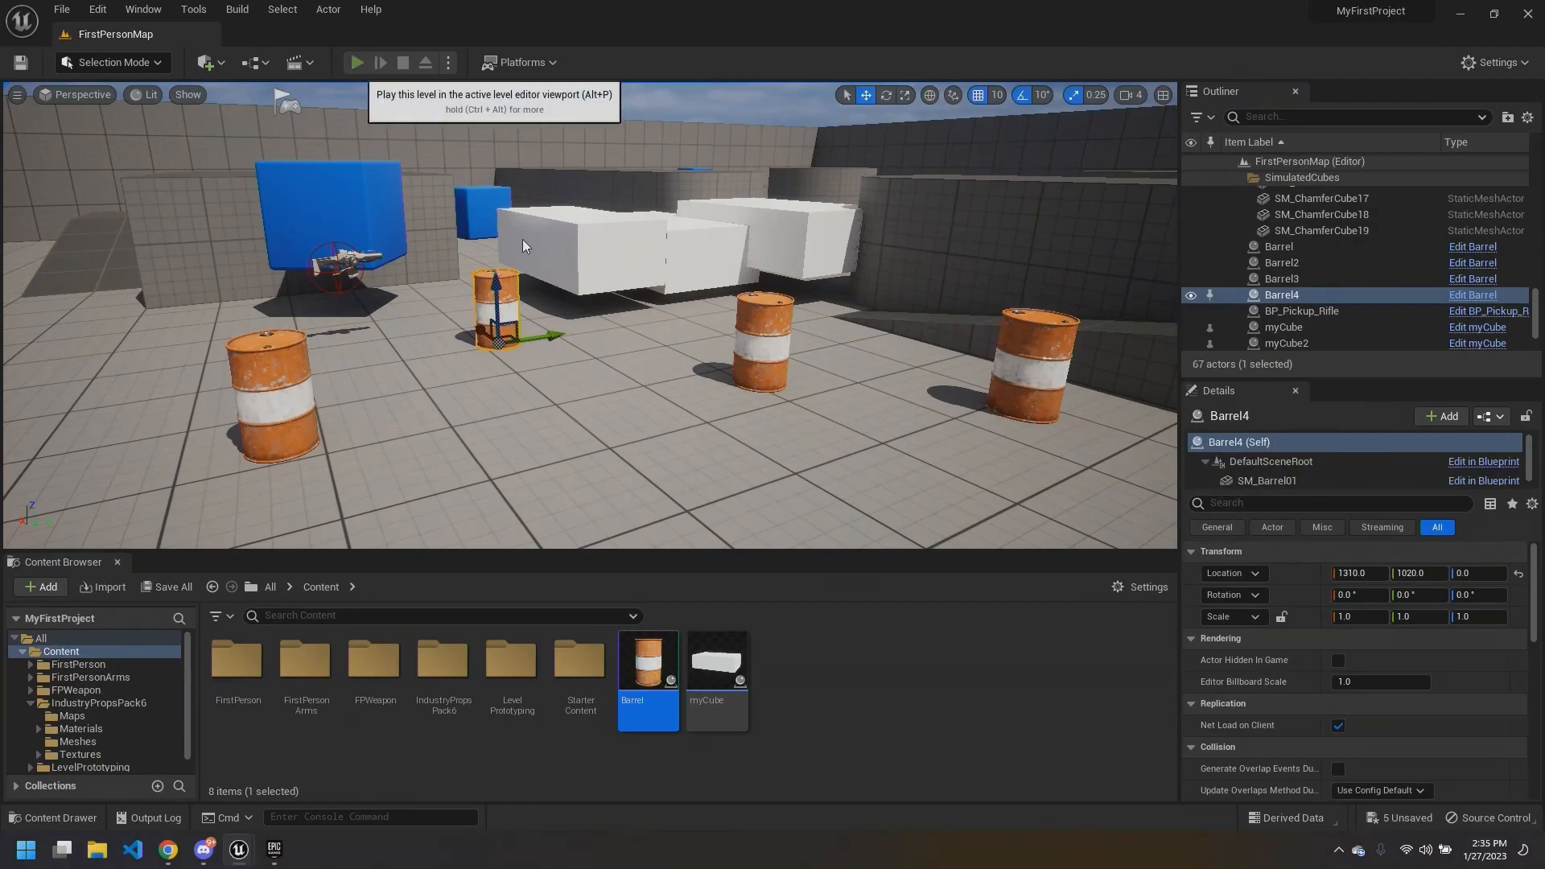
Step: Play the level, walk up to the barrels to check their size and stop the play session
{"action": "left_click", "coordinate": [358, 62]}
{"action": "key", "text": "w"}
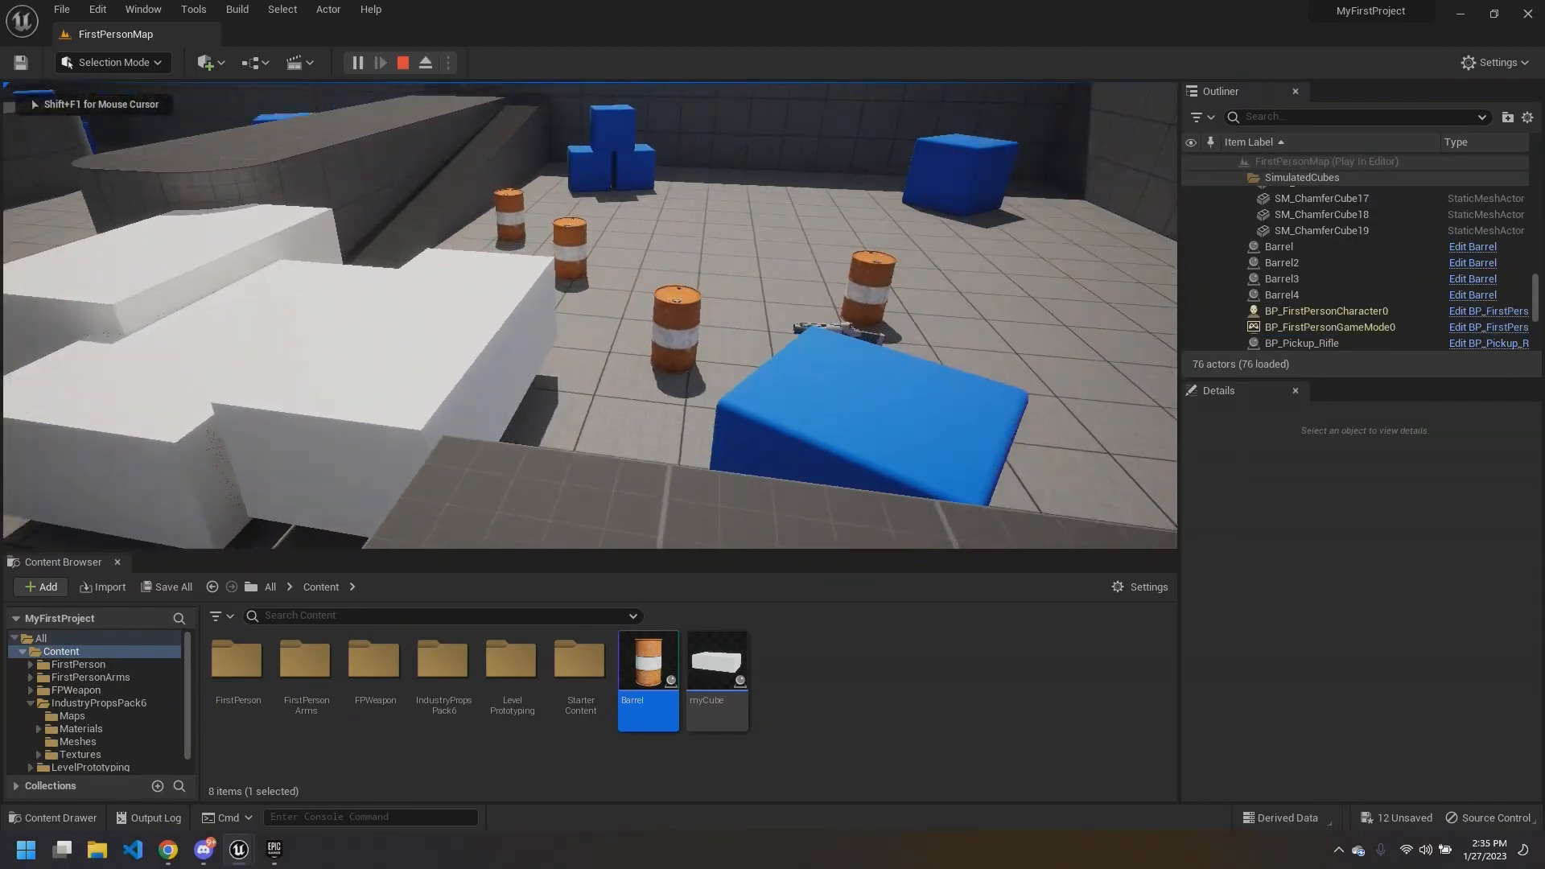
{"action": "key", "text": "w"}
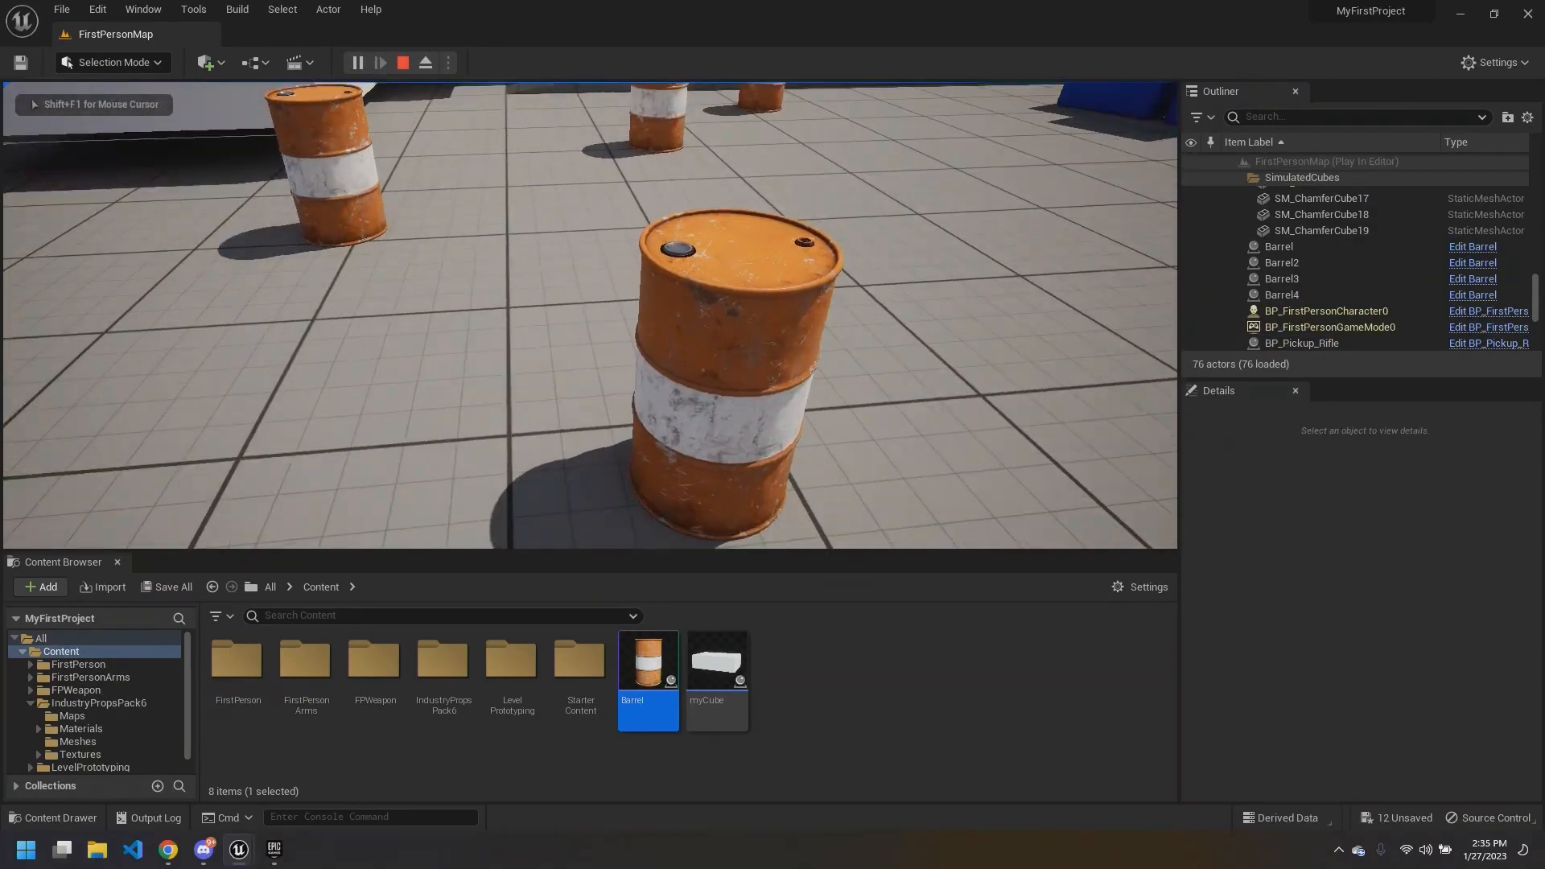
{"action": "key", "text": "Escape"}
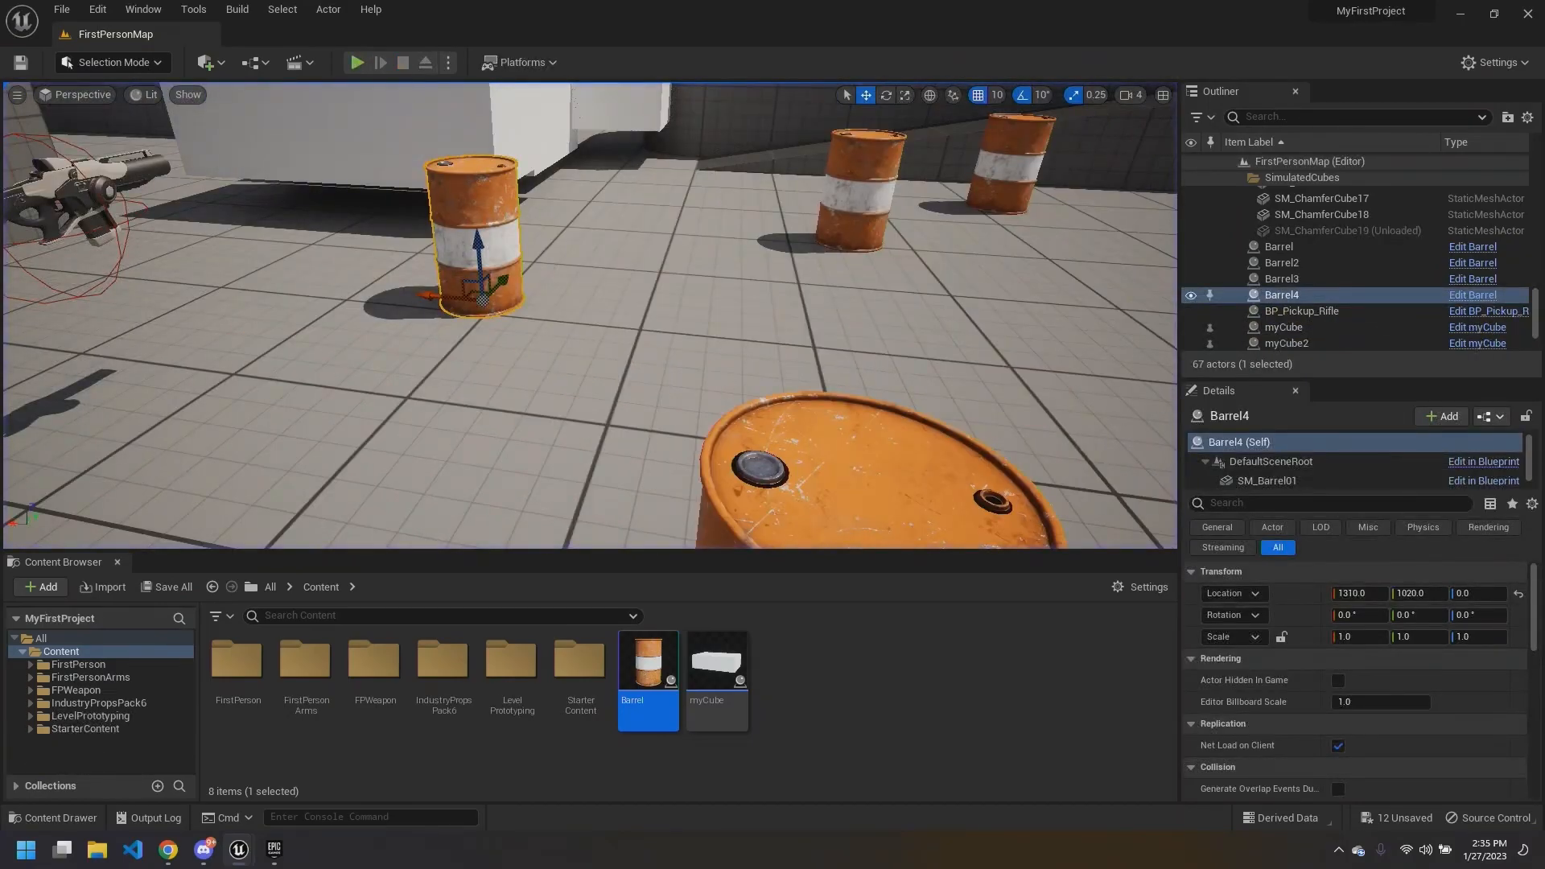
Step: Bring the Barrel blueprint window back in front of the level editor and reposition it
{"action": "mouse_move", "coordinate": [239, 849]}
{"action": "left_click", "coordinate": [339, 756]}
{"action": "mouse_move", "coordinate": [956, 282]}
{"action": "right_mouse_down"}
{"action": "mouse_move", "coordinate": [956, 250]}
{"action": "mouse_move", "coordinate": [925, 314]}
{"action": "mouse_move", "coordinate": [966, 298]}
{"action": "right_mouse_up"}
{"action": "left_click_drag", "start_coordinate": [1127, 31], "coordinate": [1220, 65]}
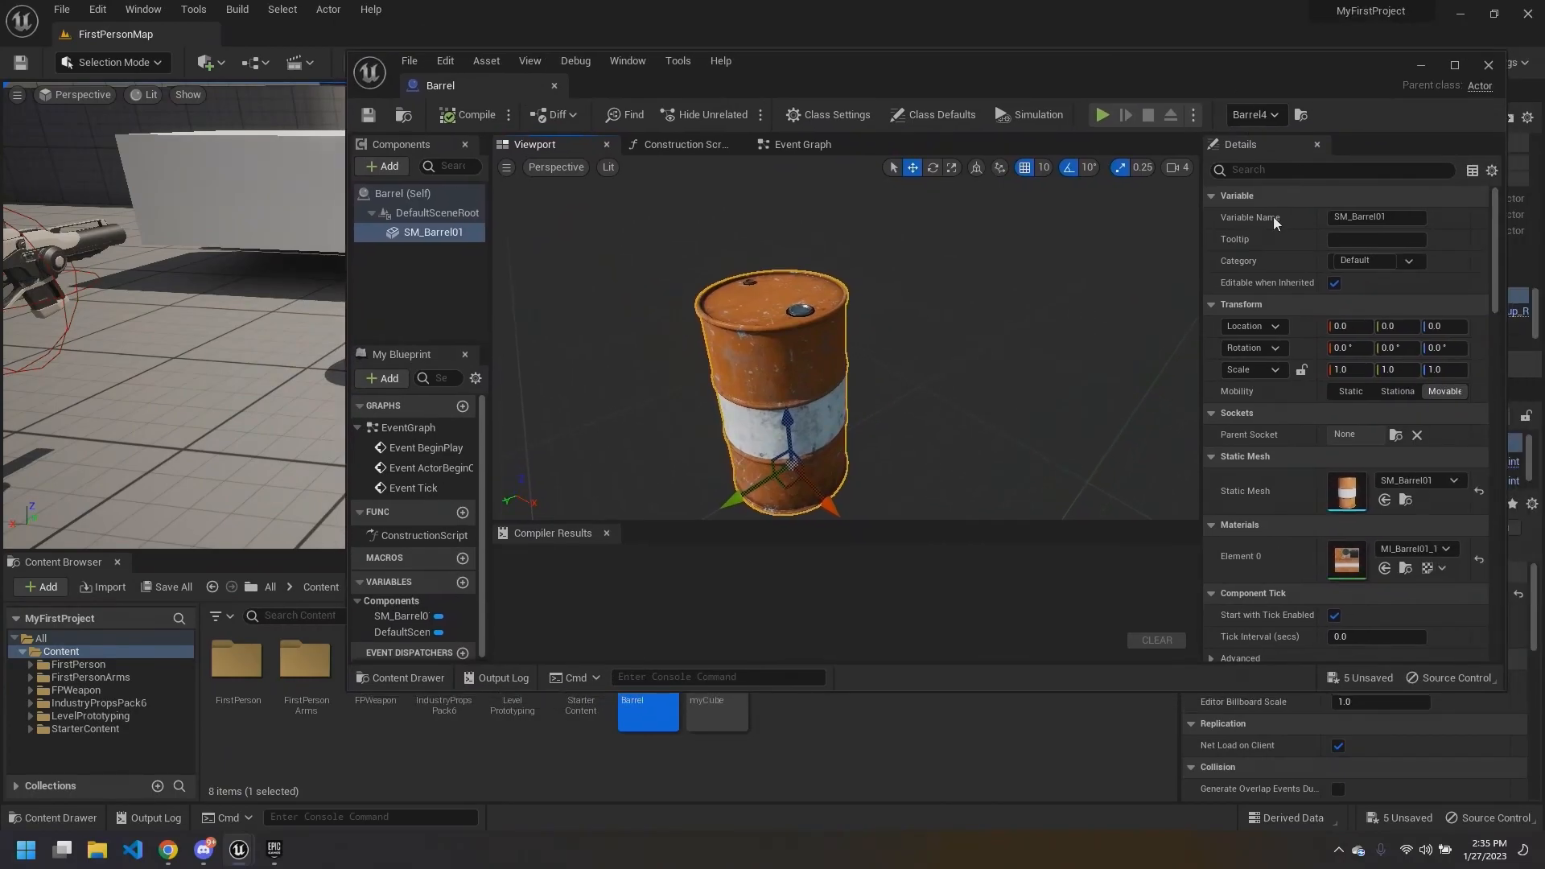
Step: Try an X scale of 1.5 on SM_Barrel01, view the stretched barrel and reset the scale to 1
{"action": "left_click", "coordinate": [1350, 369]}
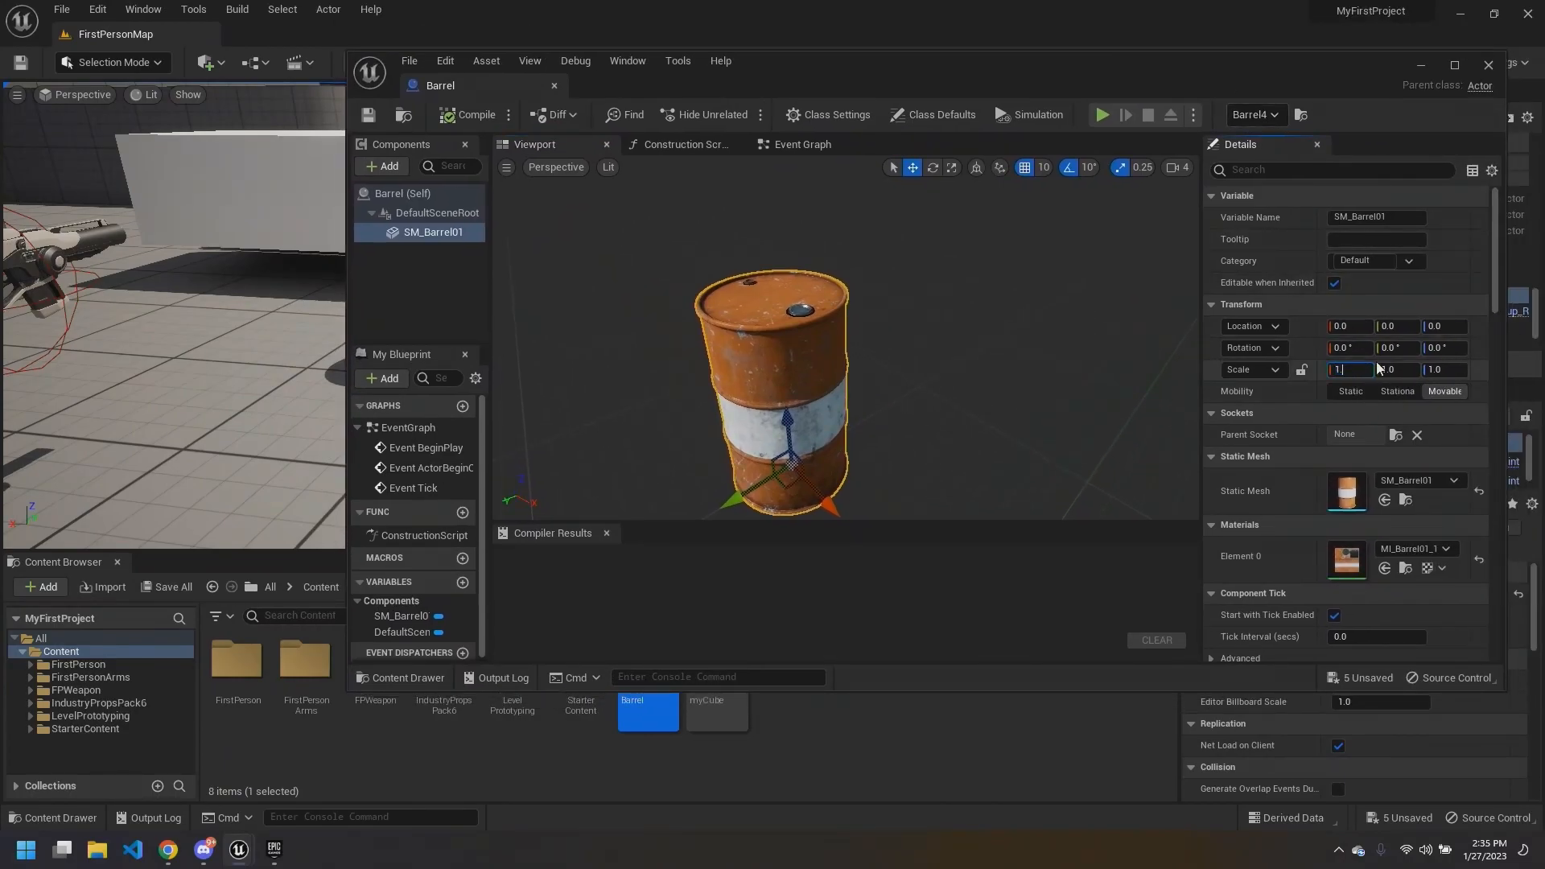
{"action": "type", "text": "1.5"}
{"action": "key", "text": "Return"}
{"action": "mouse_move", "coordinate": [953, 333]}
{"action": "left_mouse_down", "text": "alt"}
{"action": "mouse_move", "coordinate": [1062, 344]}
{"action": "mouse_move", "coordinate": [958, 341]}
{"action": "left_mouse_up", "text": "alt"}
{"action": "right_click_drag", "start_coordinate": [958, 342], "coordinate": [950, 339]}
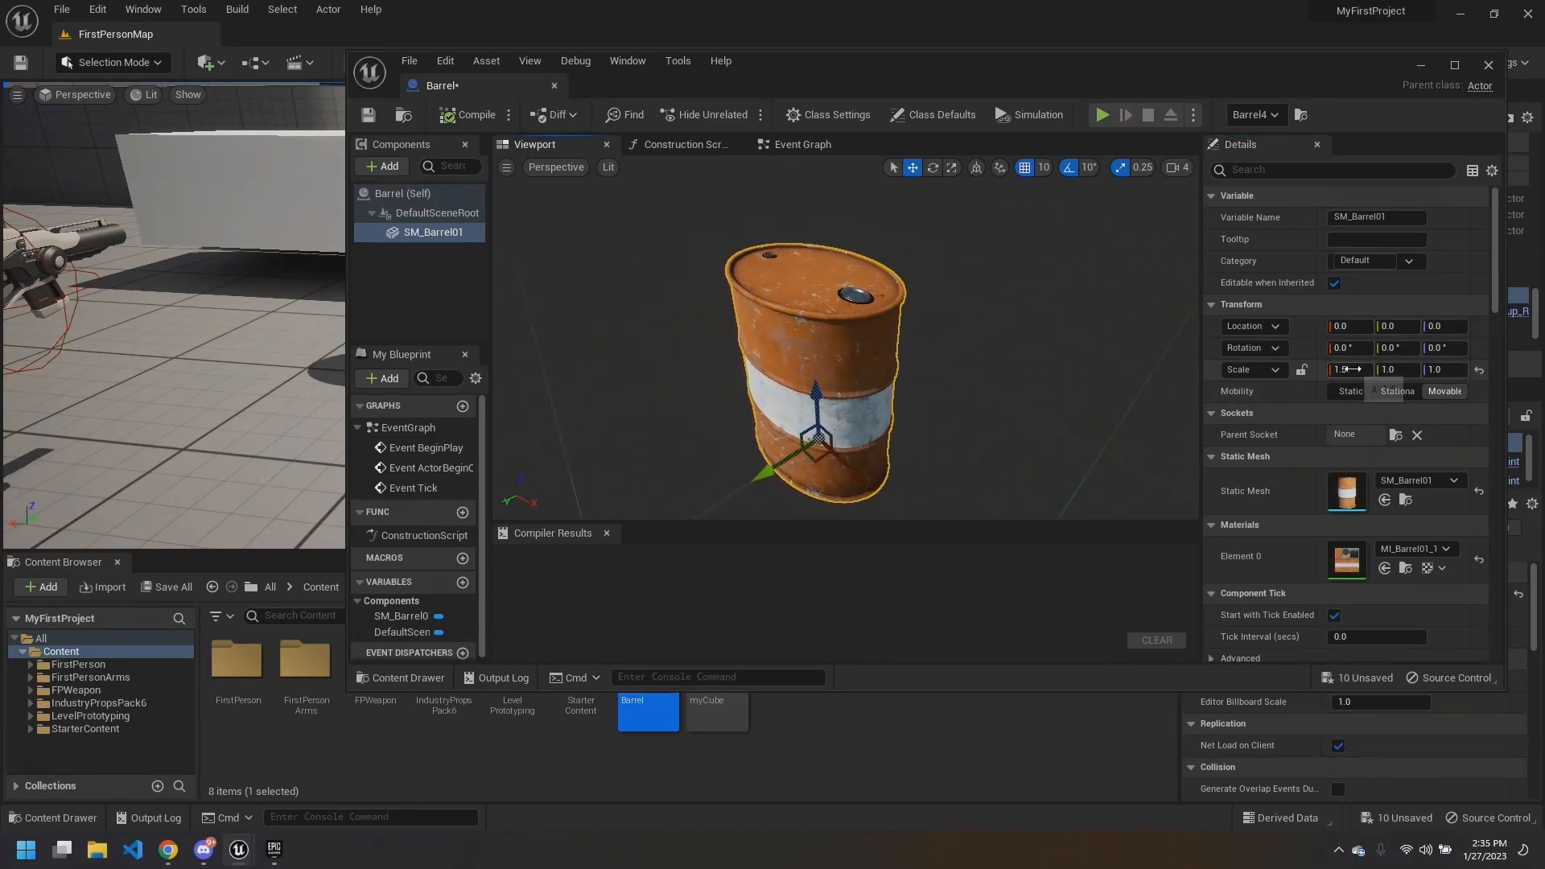
{"action": "type", "text": "1"}
{"action": "key", "text": "Return"}
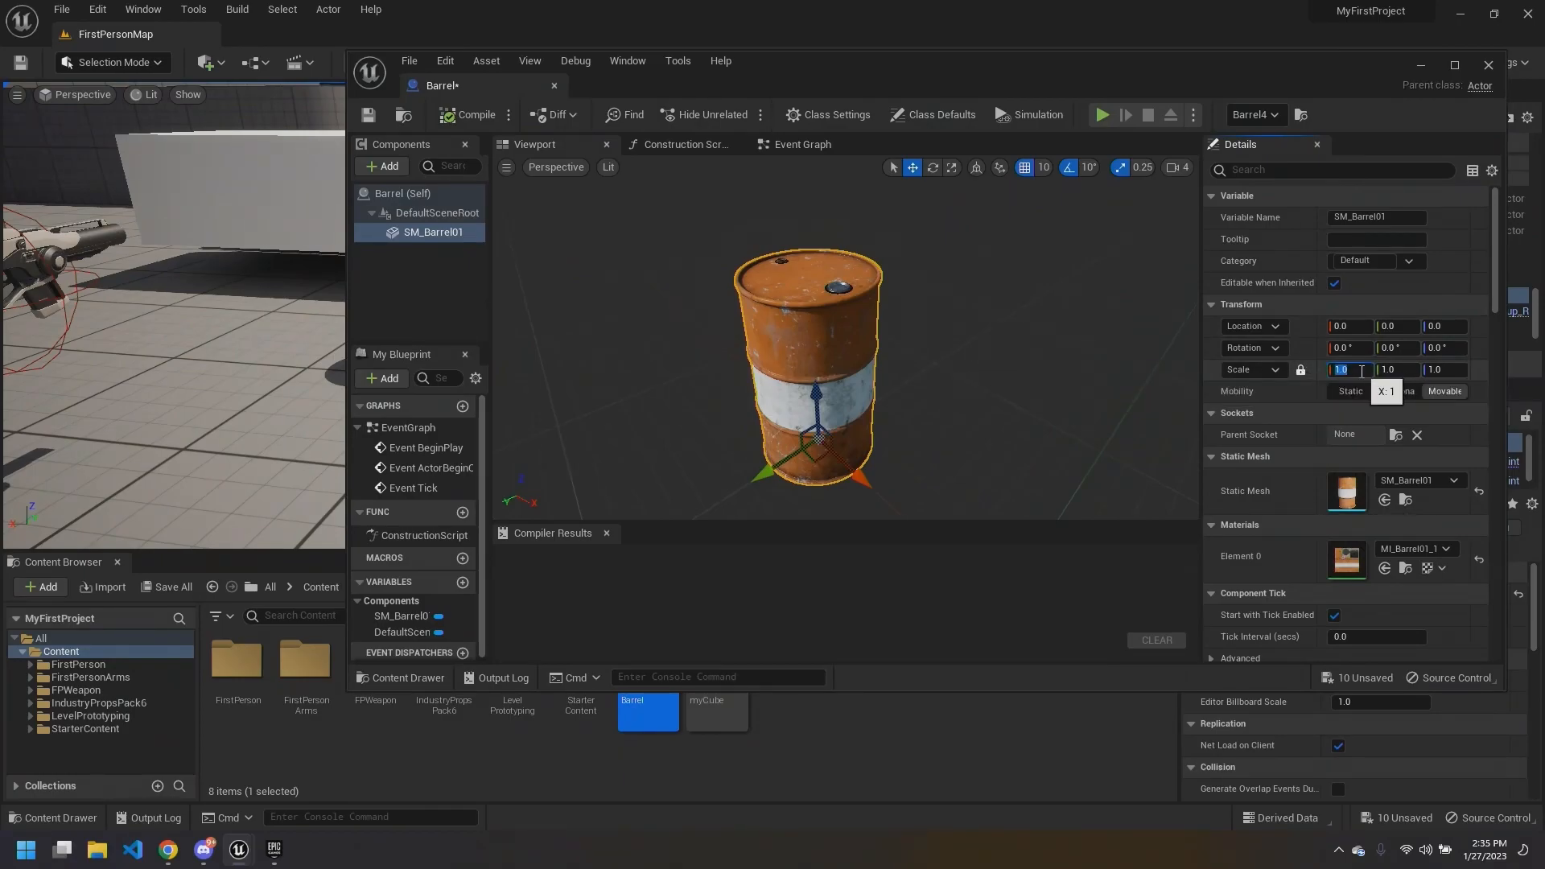
Step: Scale SM_Barrel01 to 1.5 on all axes with the scale ratio locked and save the blueprint
{"action": "type", "text": "1.5"}
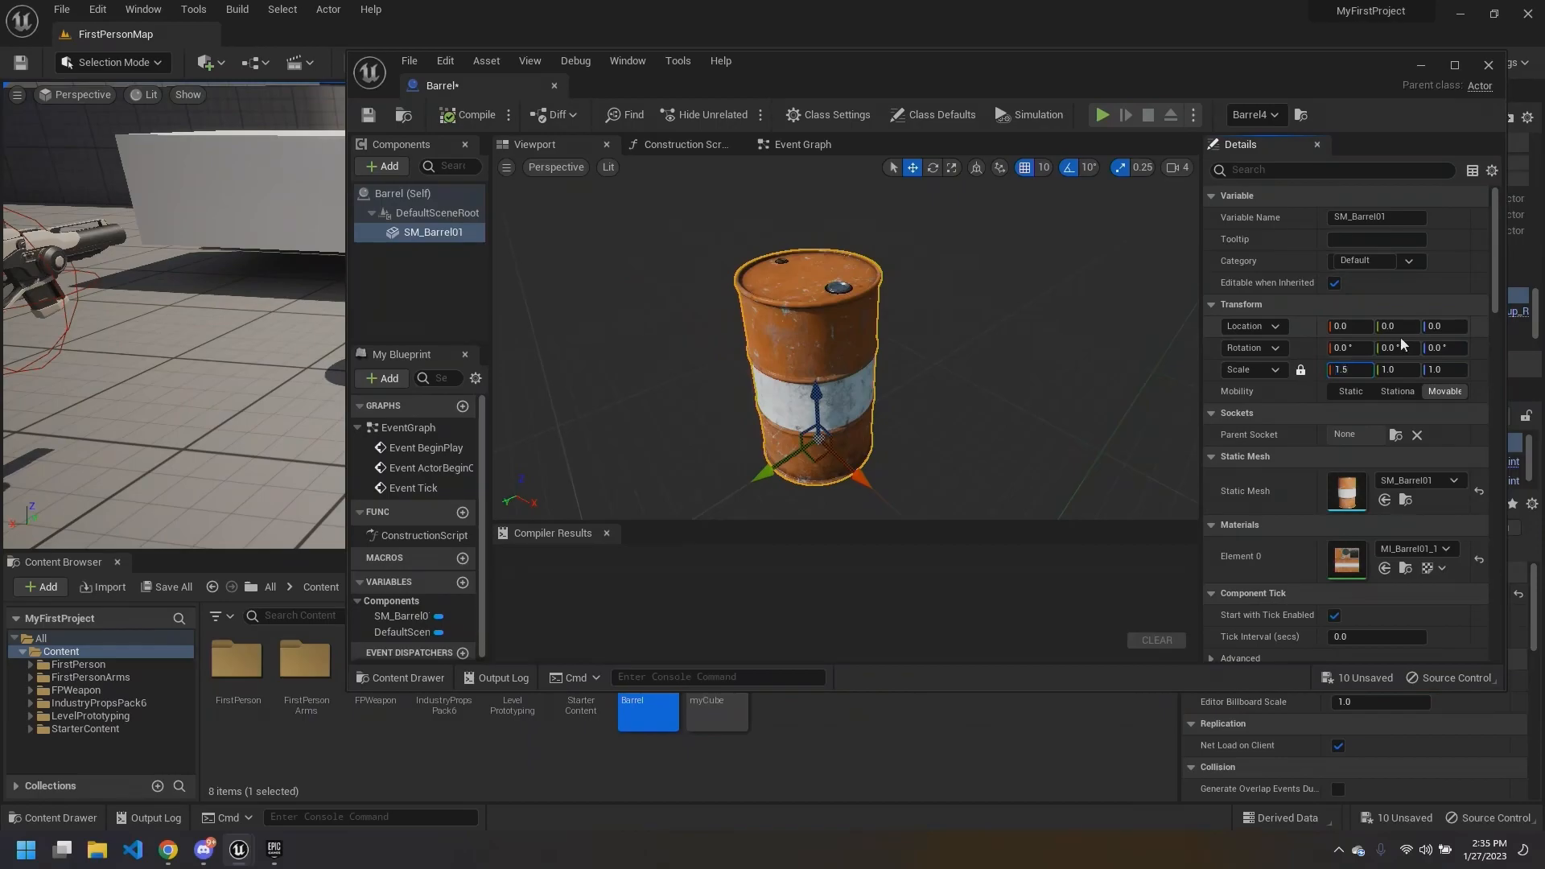
{"action": "key", "text": "Return"}
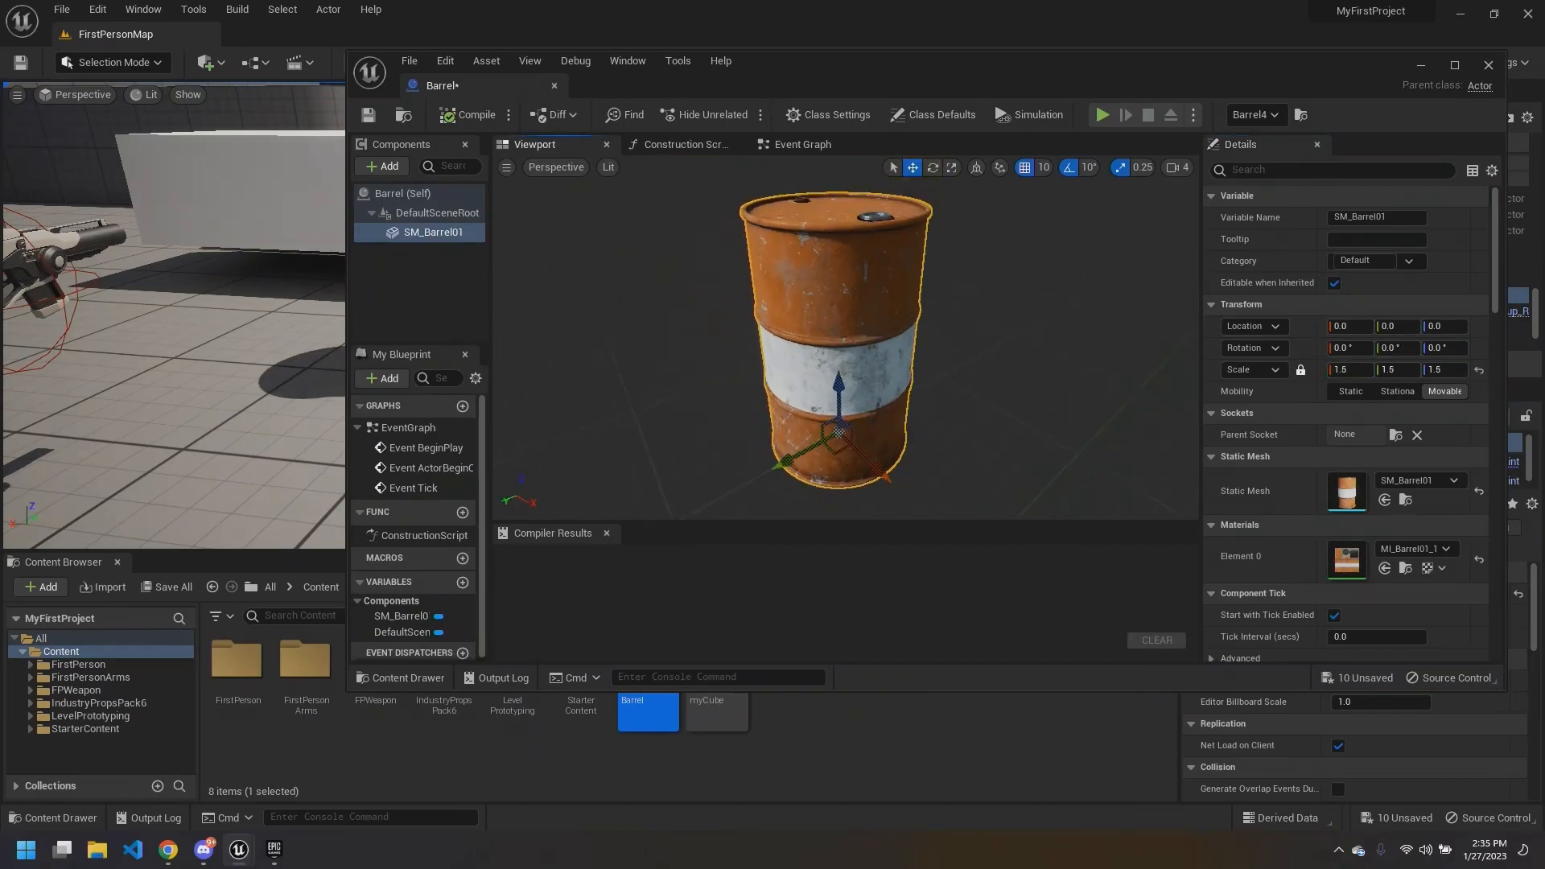
{"action": "key", "text": "ctrl+s"}
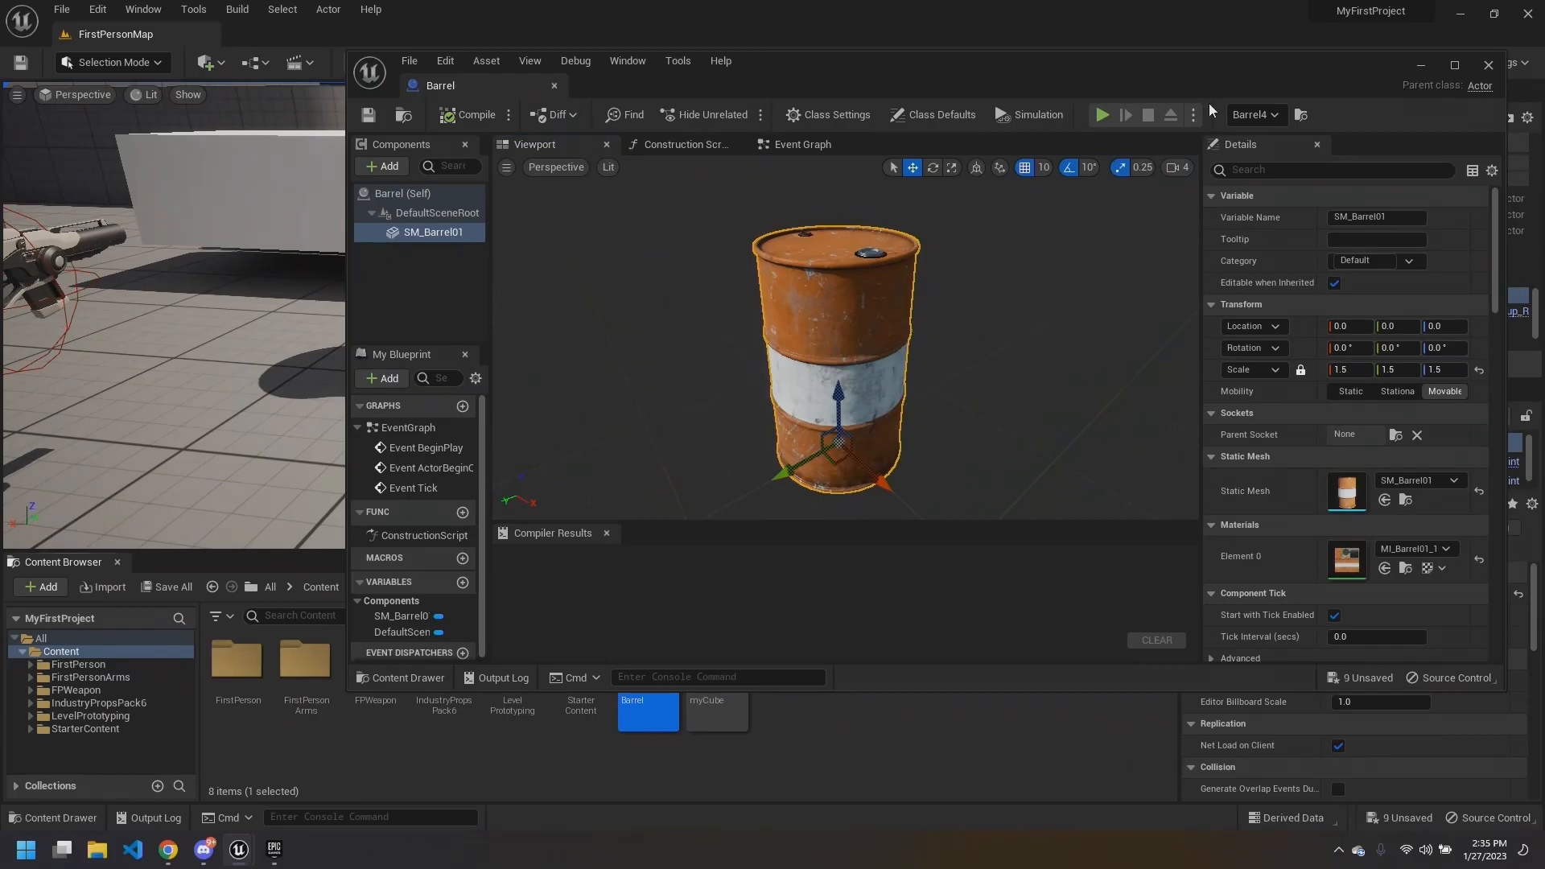
Step: Return to the level, play it, walk around the enlarged barrels and stop the play session
{"action": "left_click", "coordinate": [1422, 66]}
{"action": "key", "text": "s"}
{"action": "right_click_drag", "start_coordinate": [776, 344], "coordinate": [437, 129]}
{"action": "key", "text": "w"}
{"action": "left_click", "coordinate": [356, 62]}
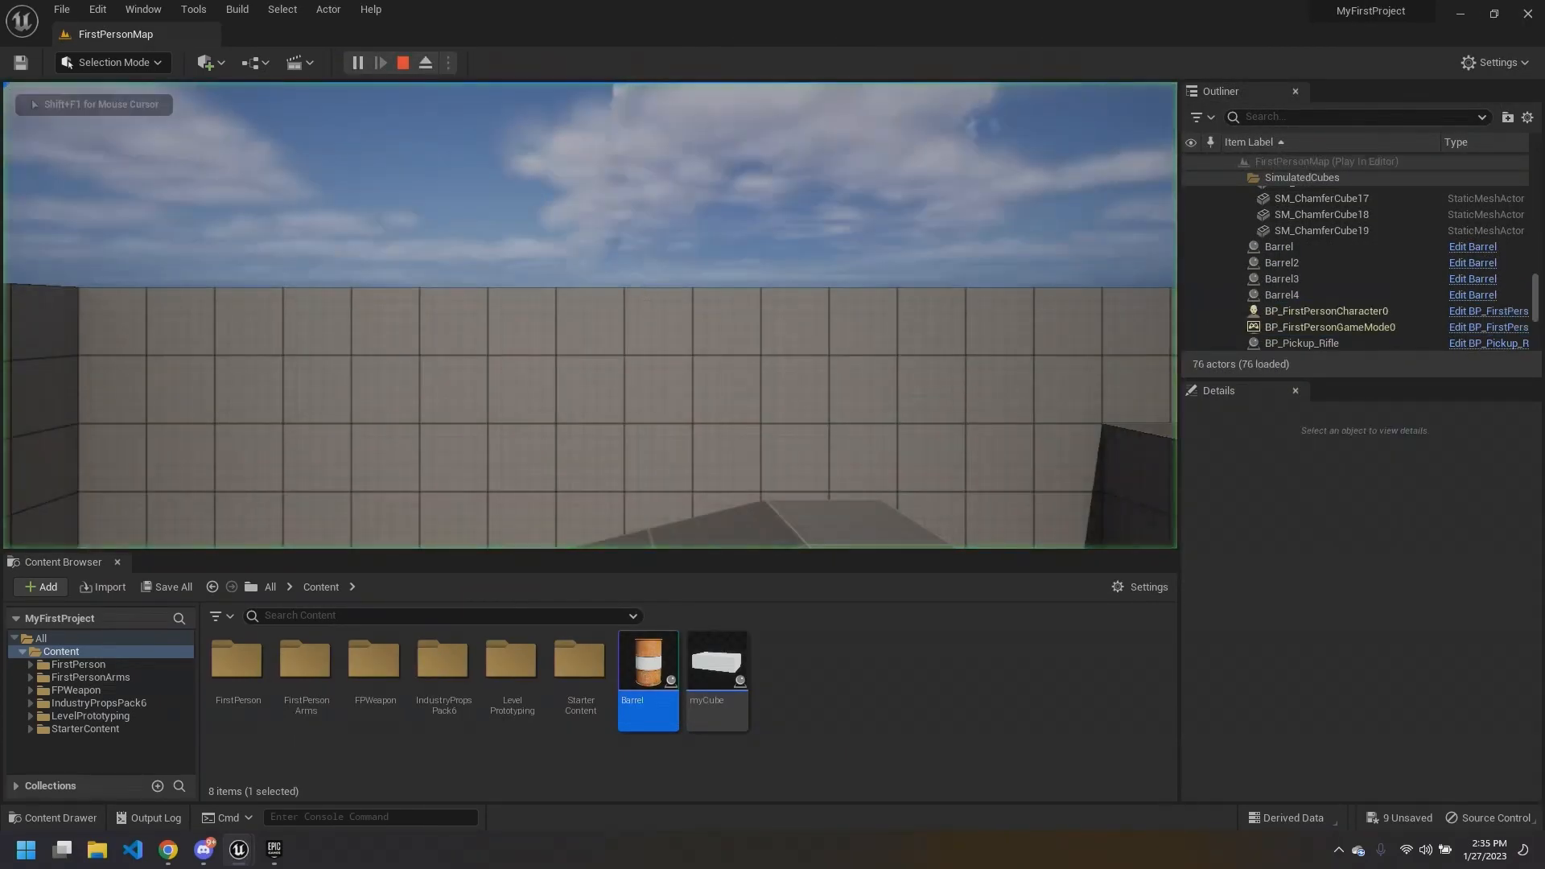
{"action": "key", "text": "w"}
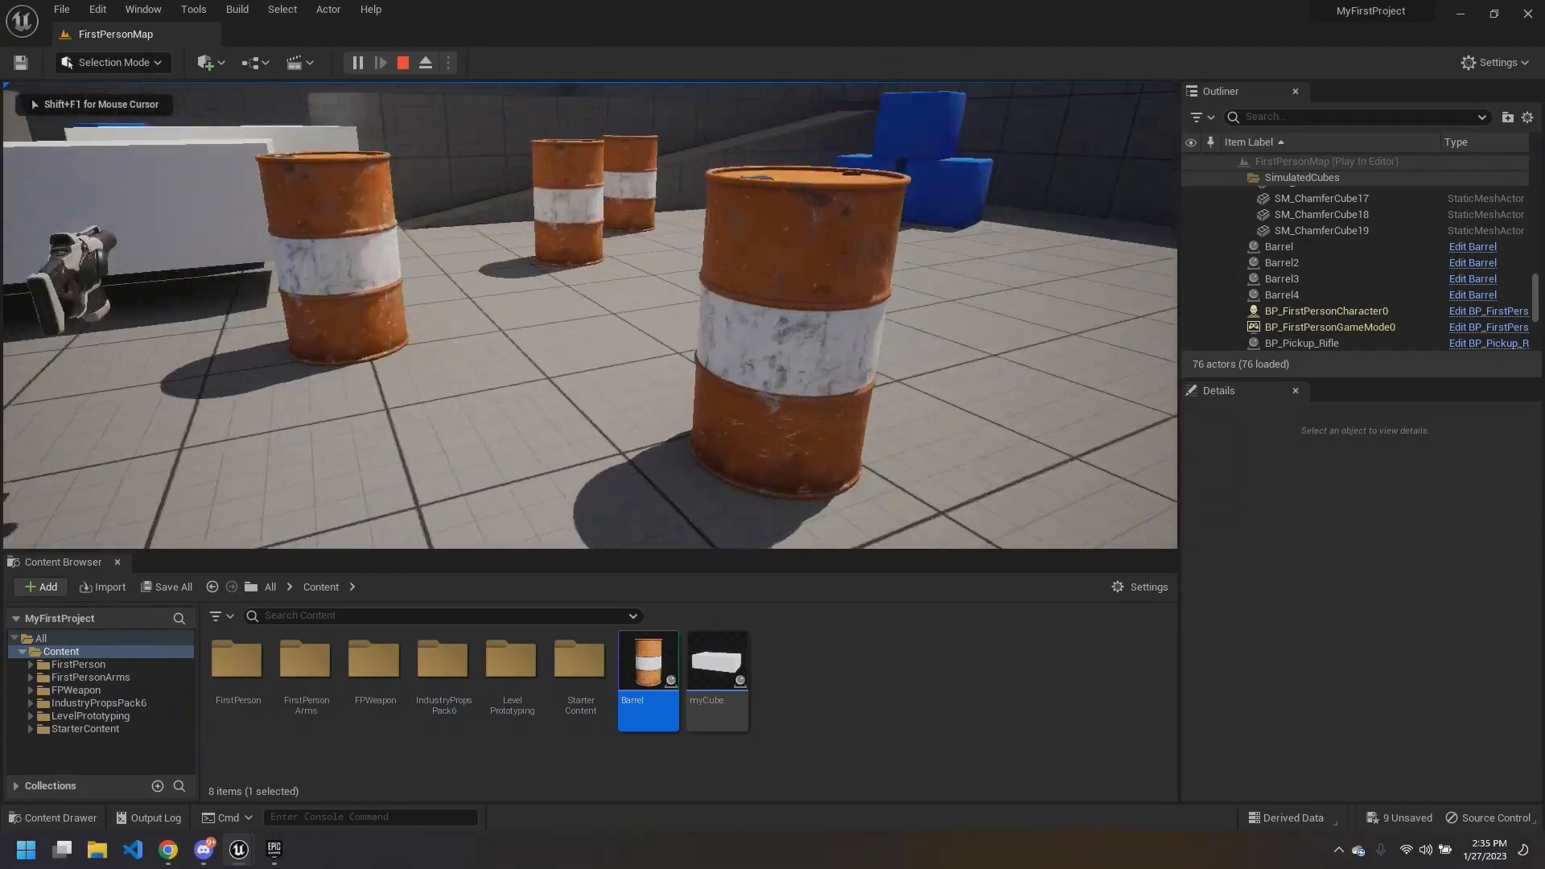
{"action": "key", "text": "d"}
{"action": "key", "text": "s"}
{"action": "key", "text": "a"}
{"action": "key", "text": "w"}
{"action": "key", "text": "d"}
{"action": "key", "text": "w"}
{"action": "key", "text": "a"}
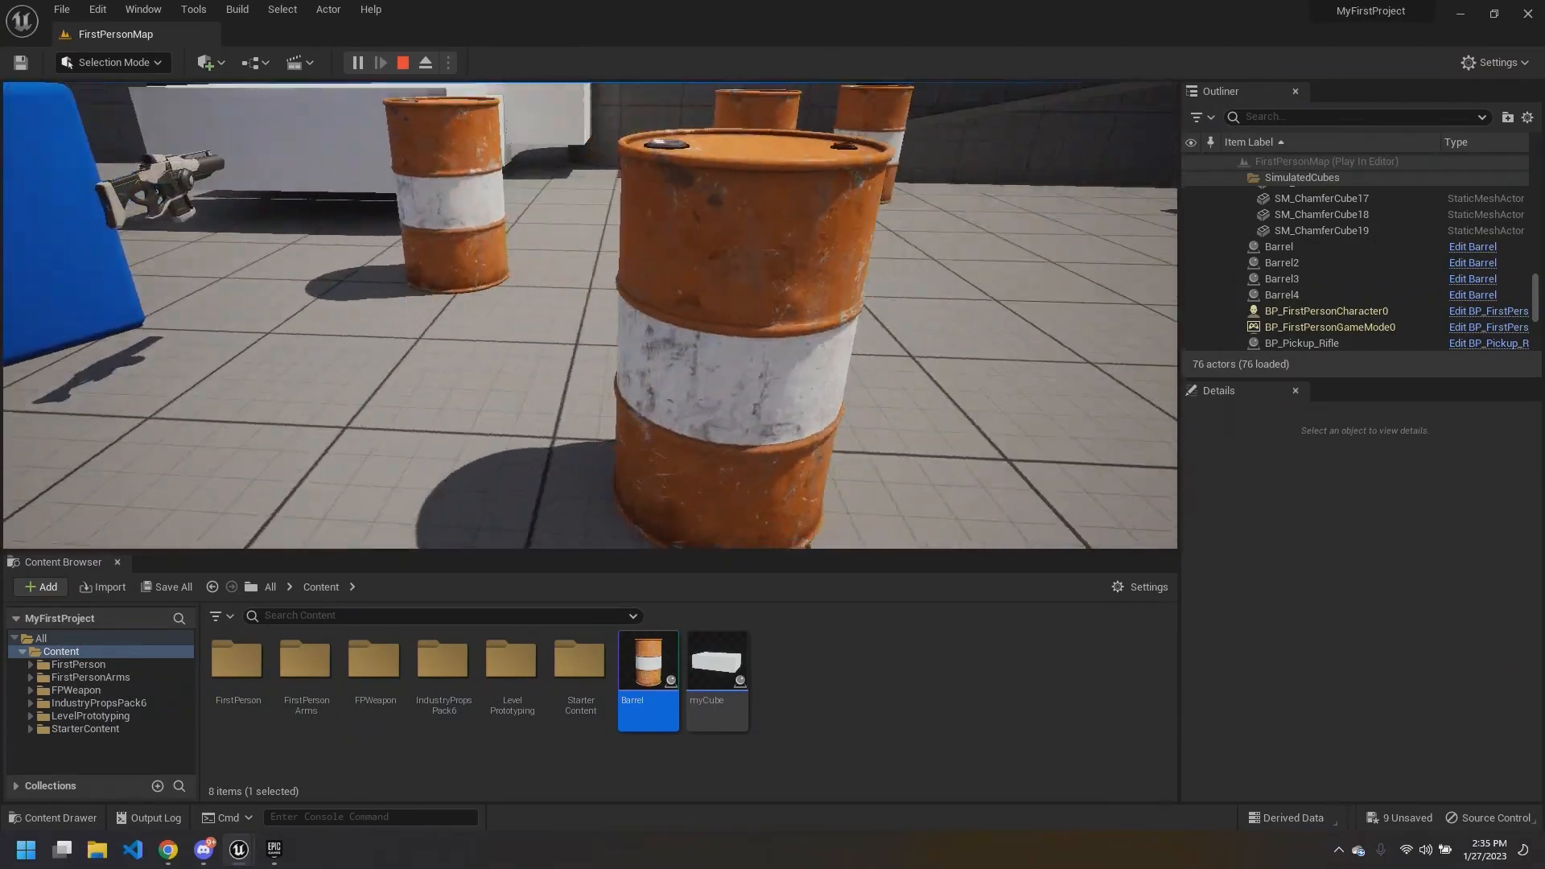
{"action": "key", "text": "d"}
{"action": "key", "text": "a"}
{"action": "key", "text": "Escape"}
{"action": "right_click_drag", "start_coordinate": [765, 384], "coordinate": [809, 386]}
Step: Look over the enlarged barrel in the Barrel blueprint window and return to the level
{"action": "mouse_move", "coordinate": [241, 852]}
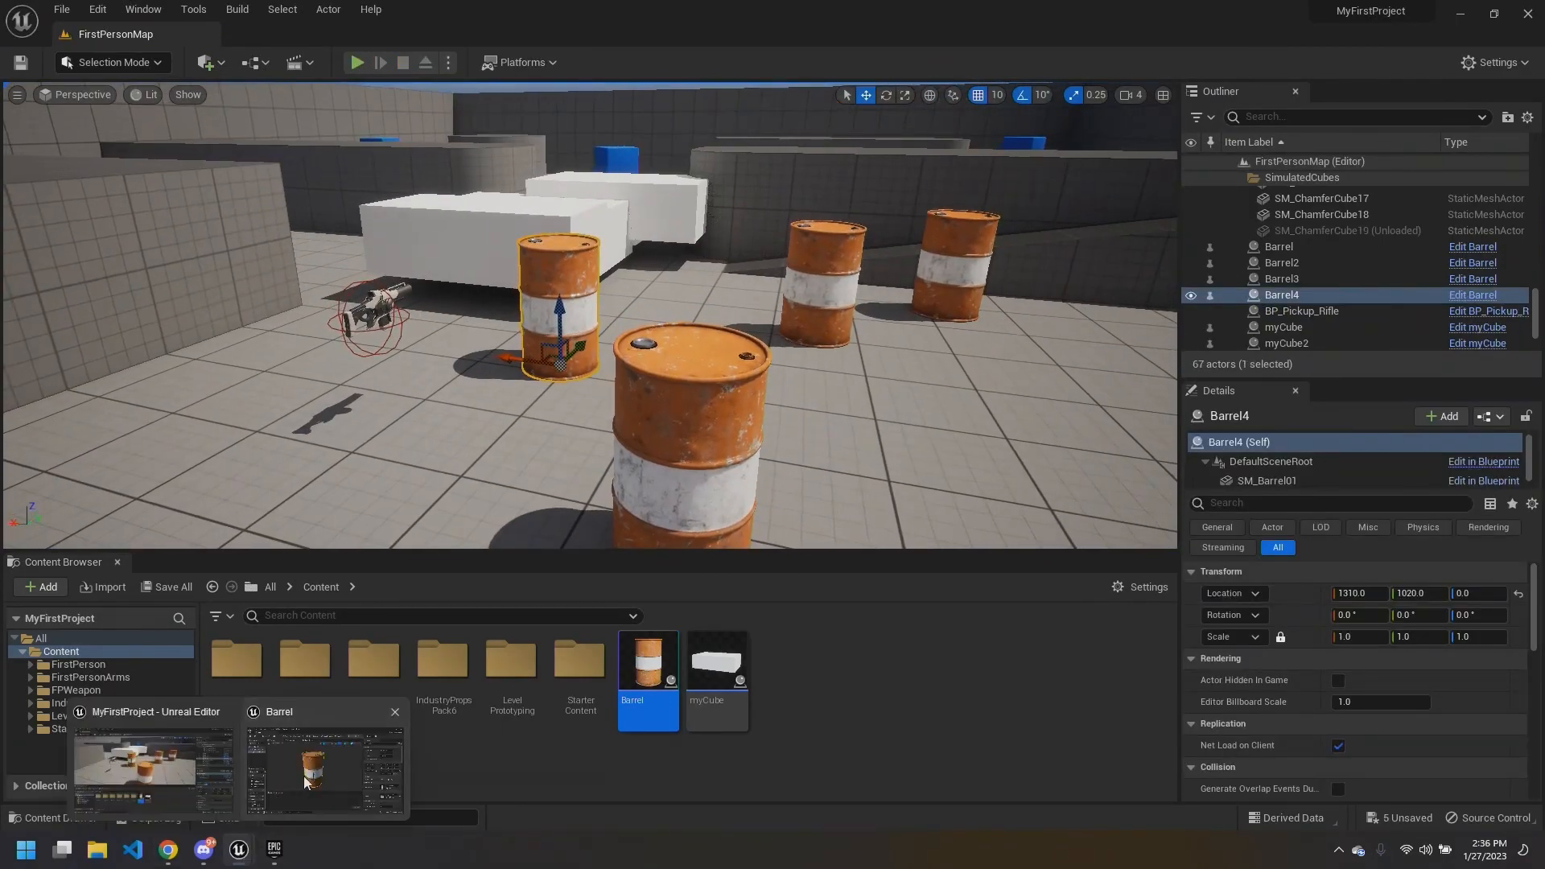
{"action": "left_click", "coordinate": [309, 776]}
{"action": "right_click_drag", "start_coordinate": [659, 414], "coordinate": [655, 403]}
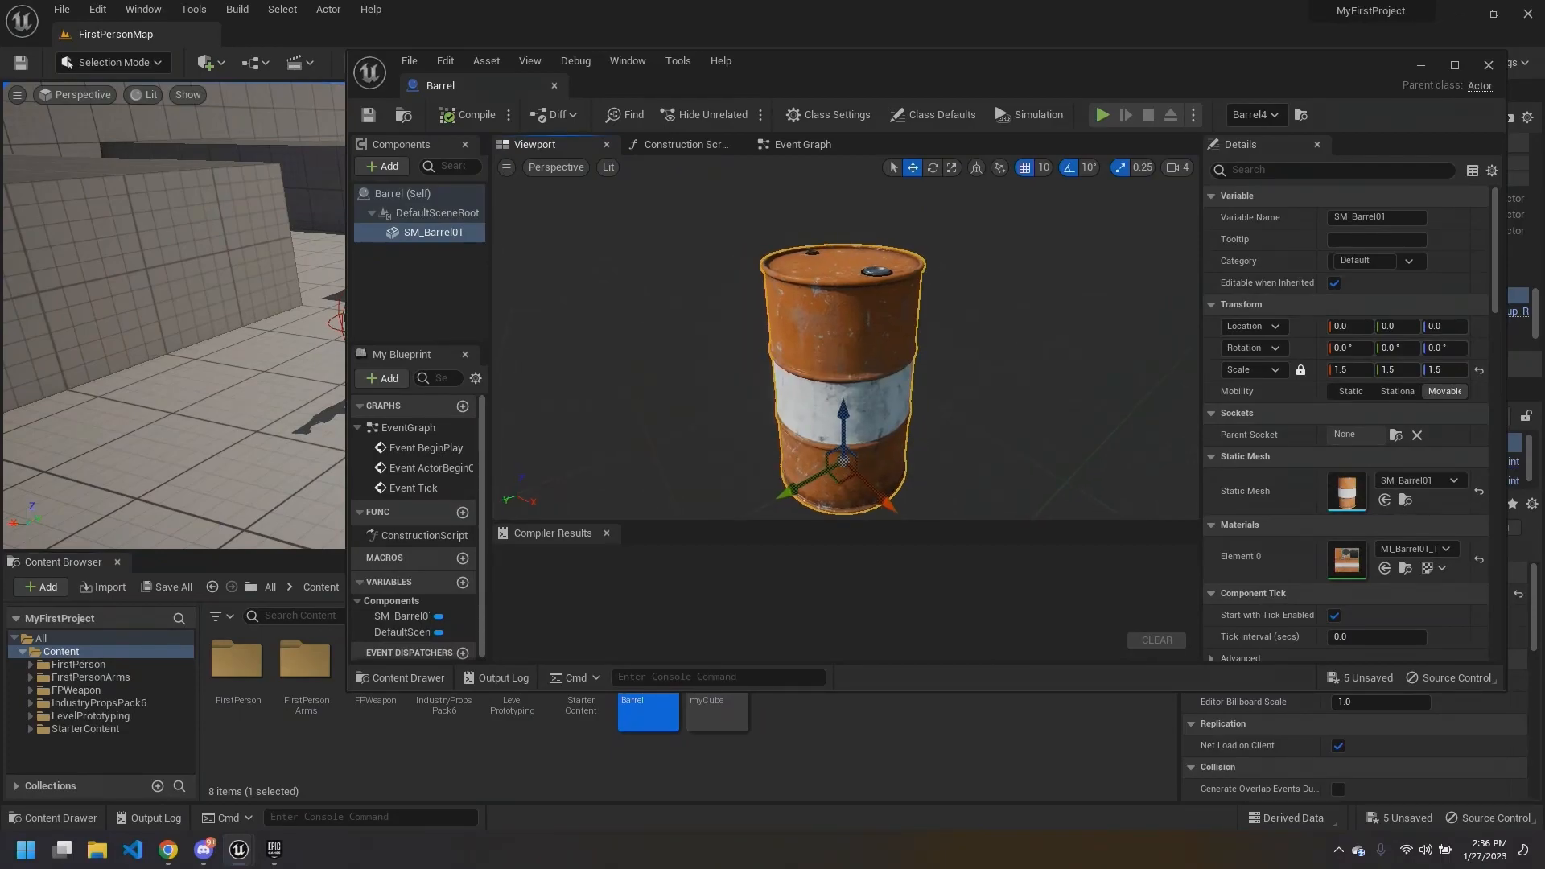
{"action": "left_click_drag", "start_coordinate": [891, 81], "coordinate": [852, 86]}
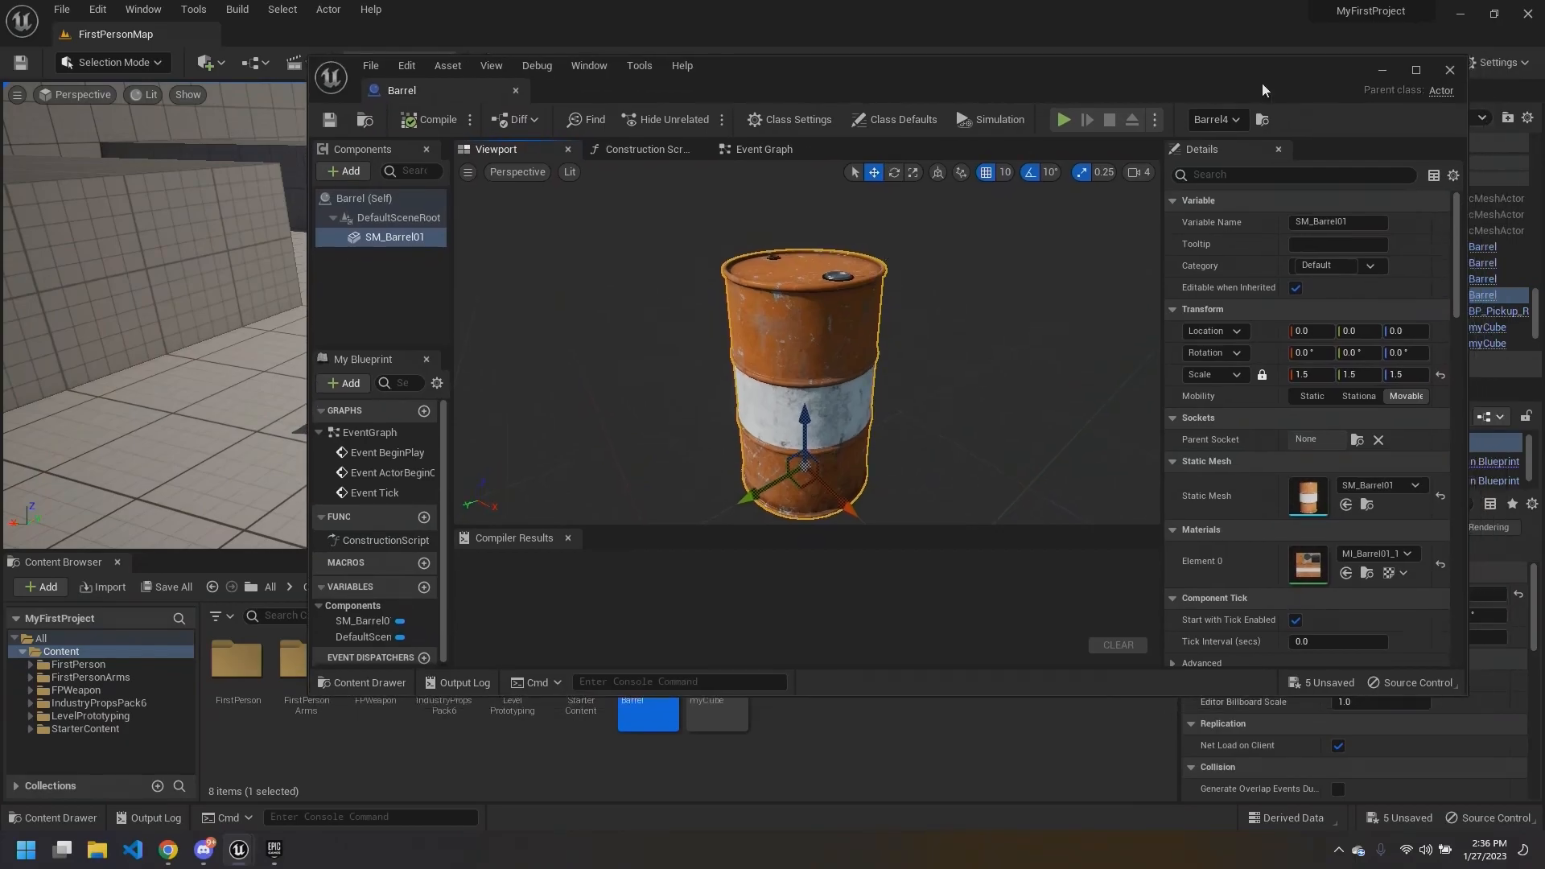
{"action": "left_click", "coordinate": [1376, 68]}
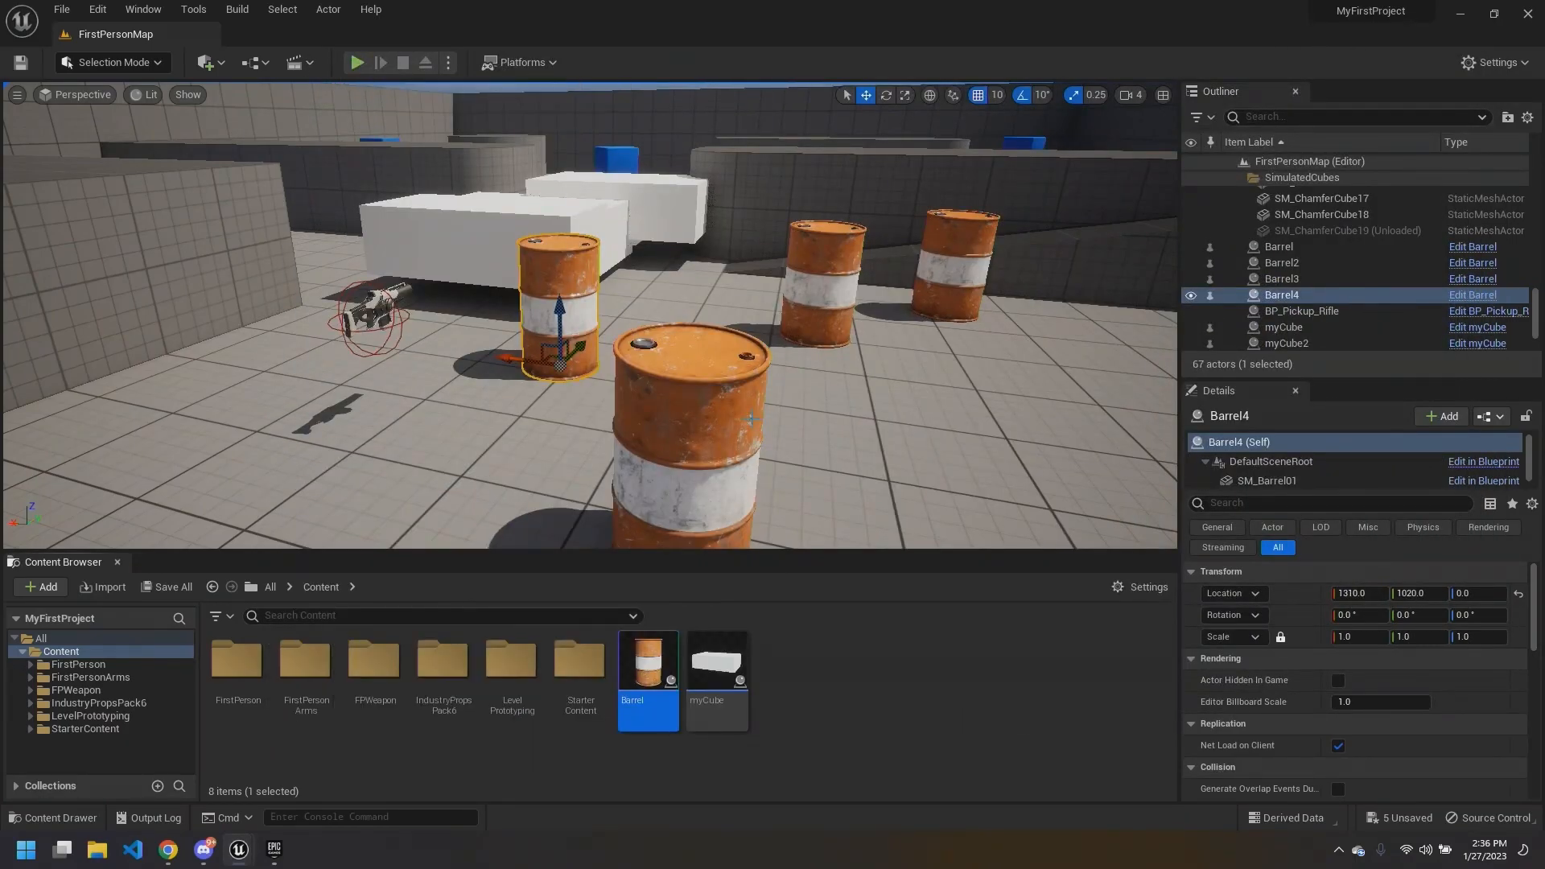
Step: Enable Simulate Physics on the SM_Barrel01 component in the Barrel blueprint and save it
{"action": "mouse_move", "coordinate": [239, 850]}
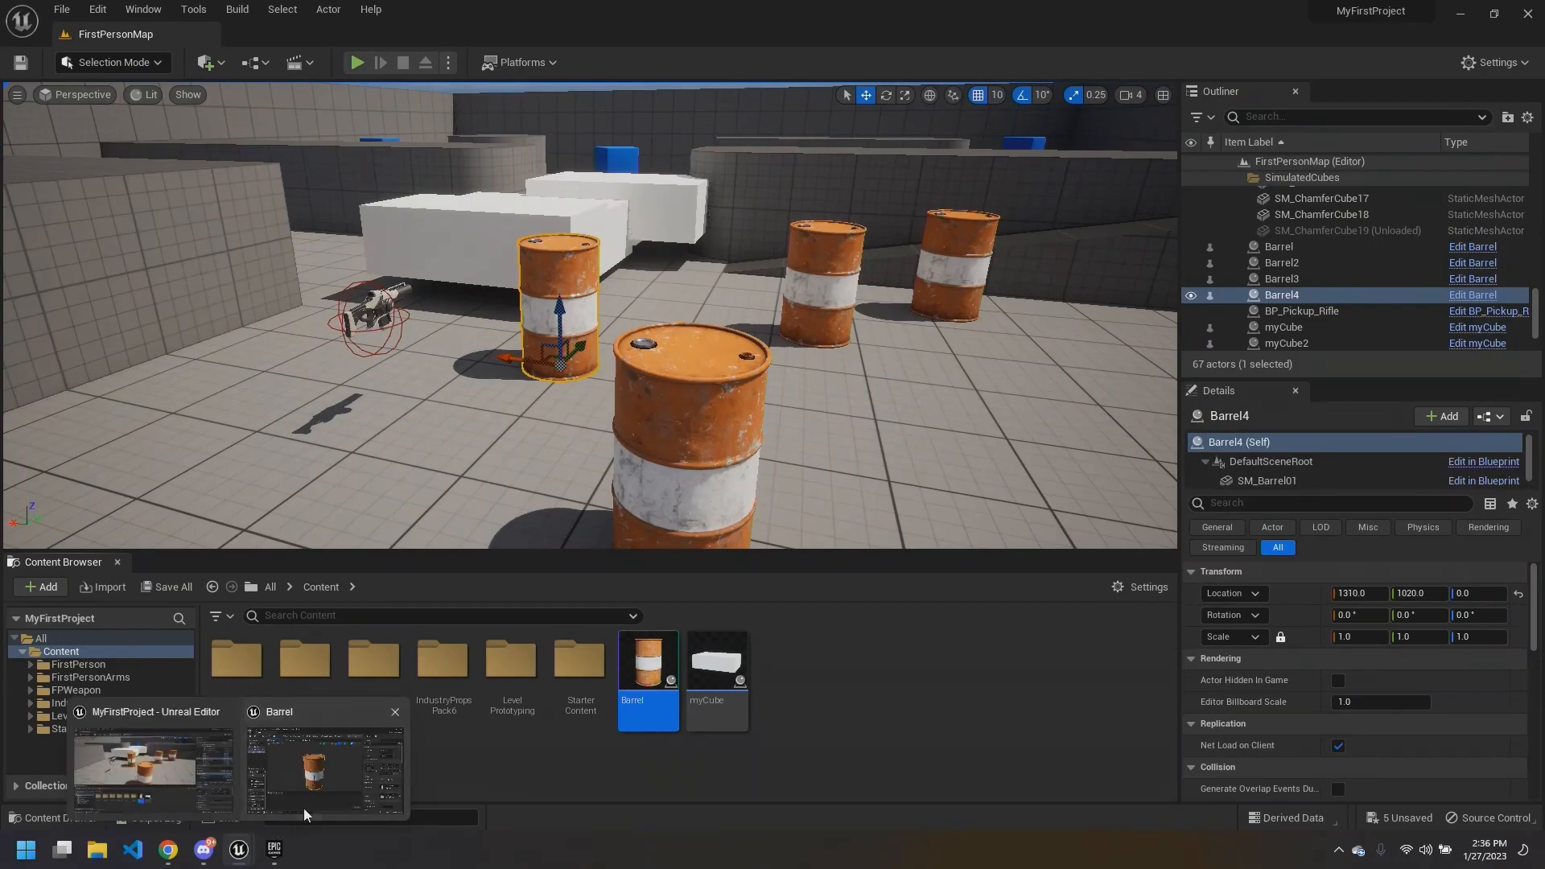
{"action": "left_click", "coordinate": [302, 808]}
{"action": "scroll", "coordinate": [1245, 407], "scroll_direction": "down", "scroll_amount": 3}
{"action": "scroll", "coordinate": [1236, 417], "scroll_direction": "down", "scroll_amount": 4}
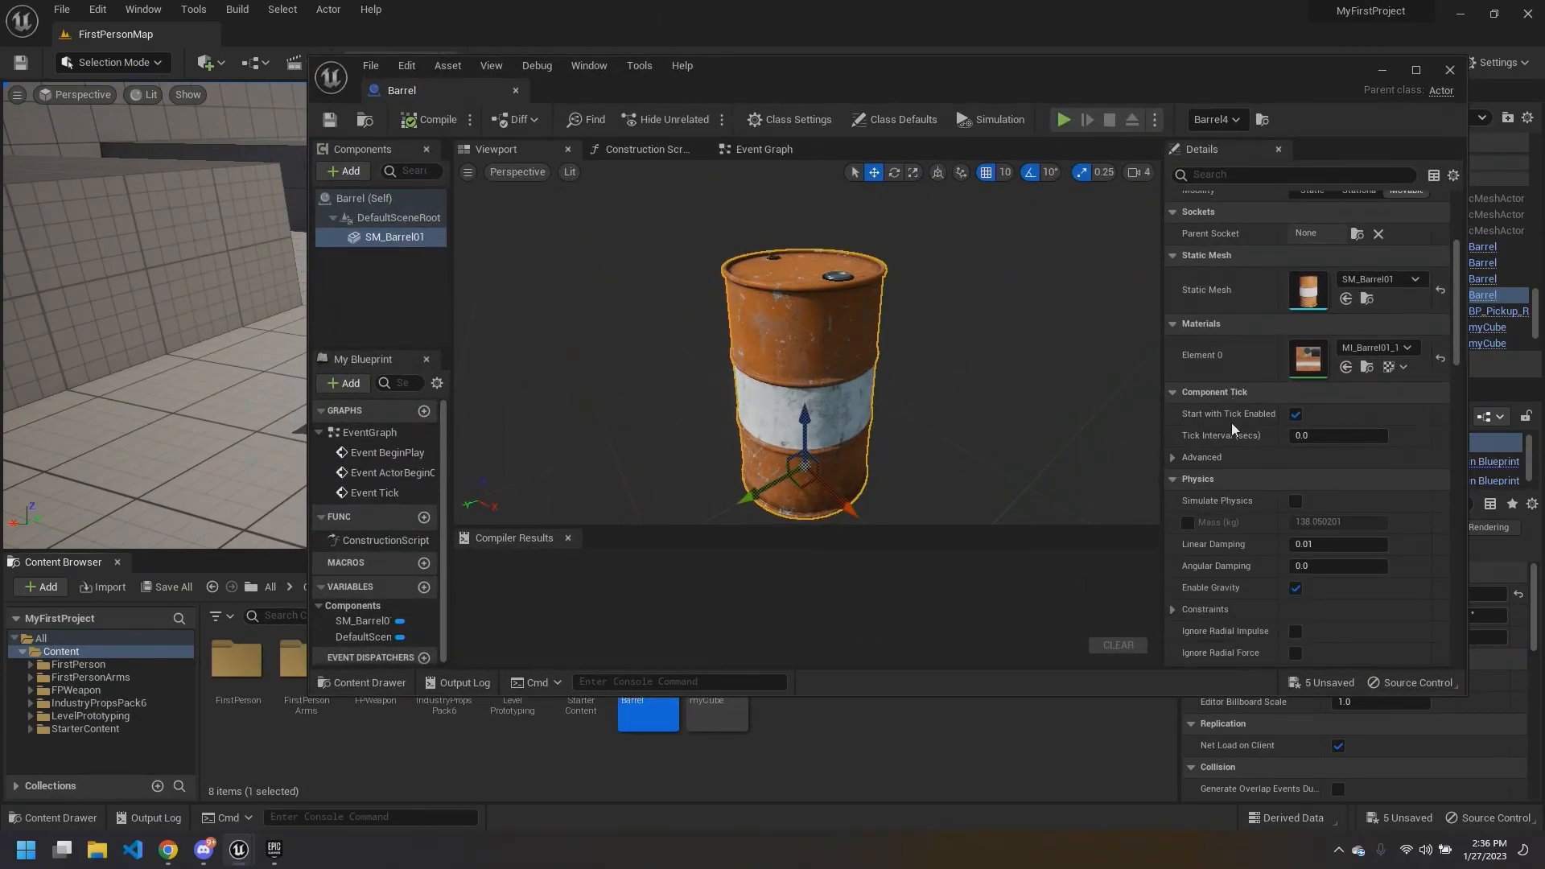
{"action": "scroll", "coordinate": [1196, 441], "scroll_direction": "up", "scroll_amount": 2}
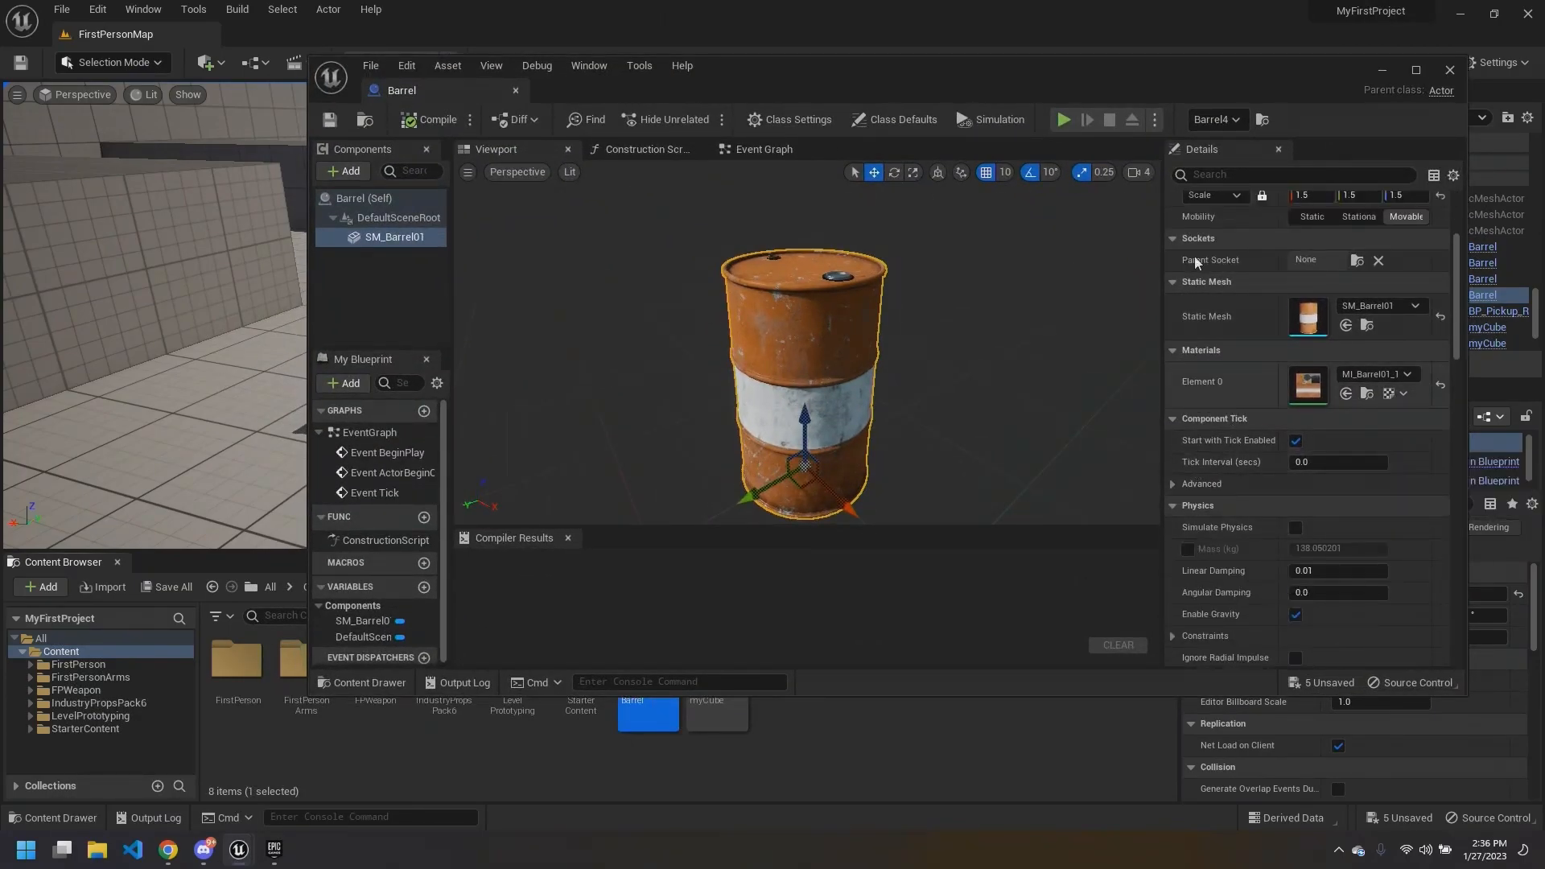
{"action": "scroll", "coordinate": [1272, 431], "scroll_direction": "down", "scroll_amount": 2}
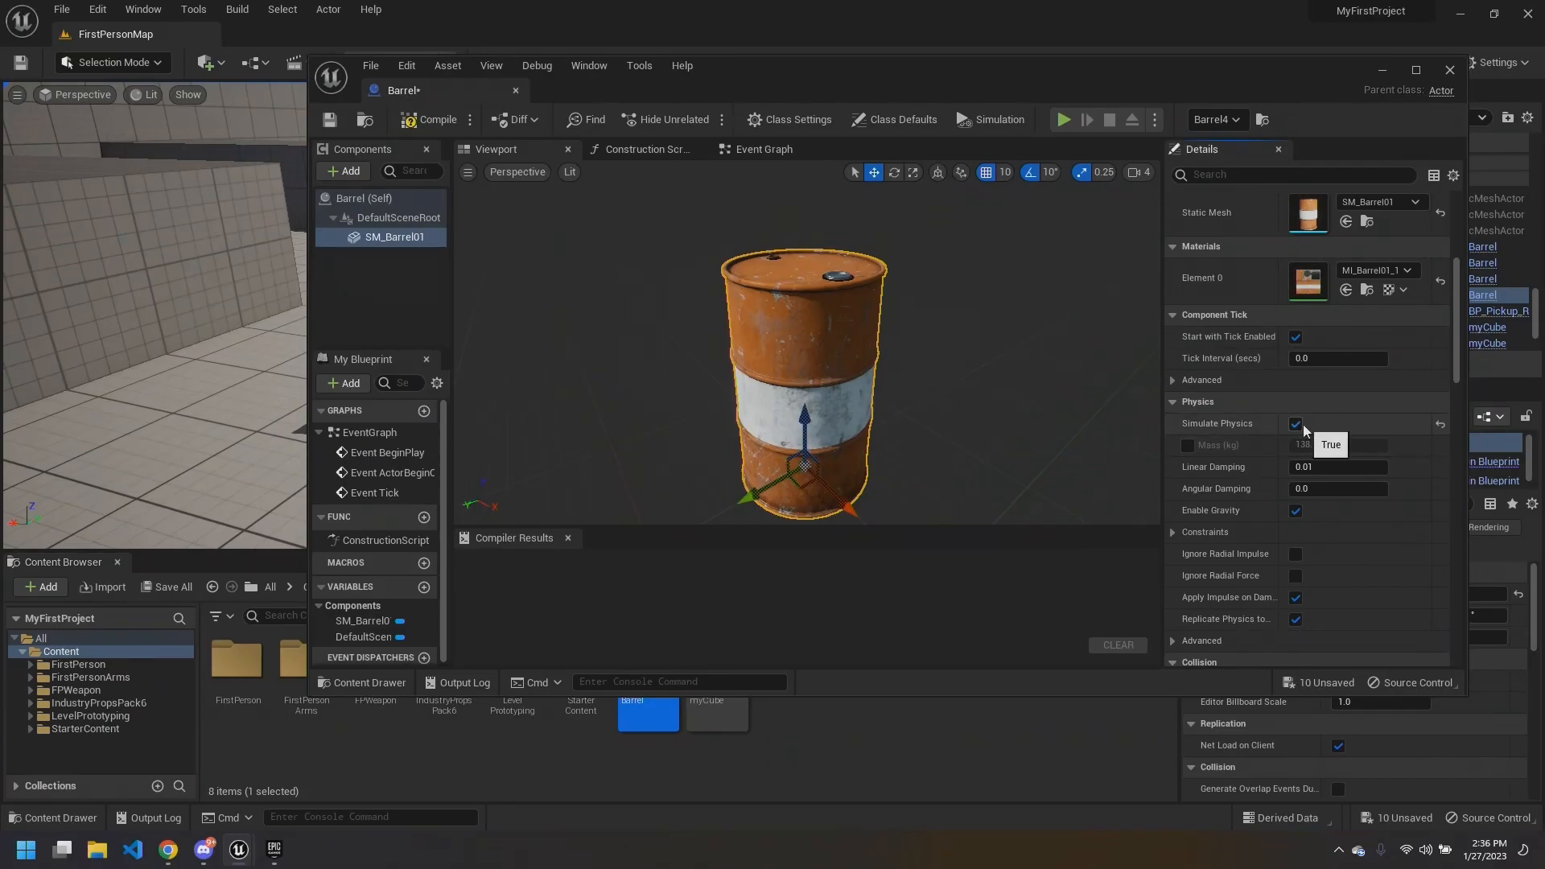
{"action": "key", "text": "ctrl+s"}
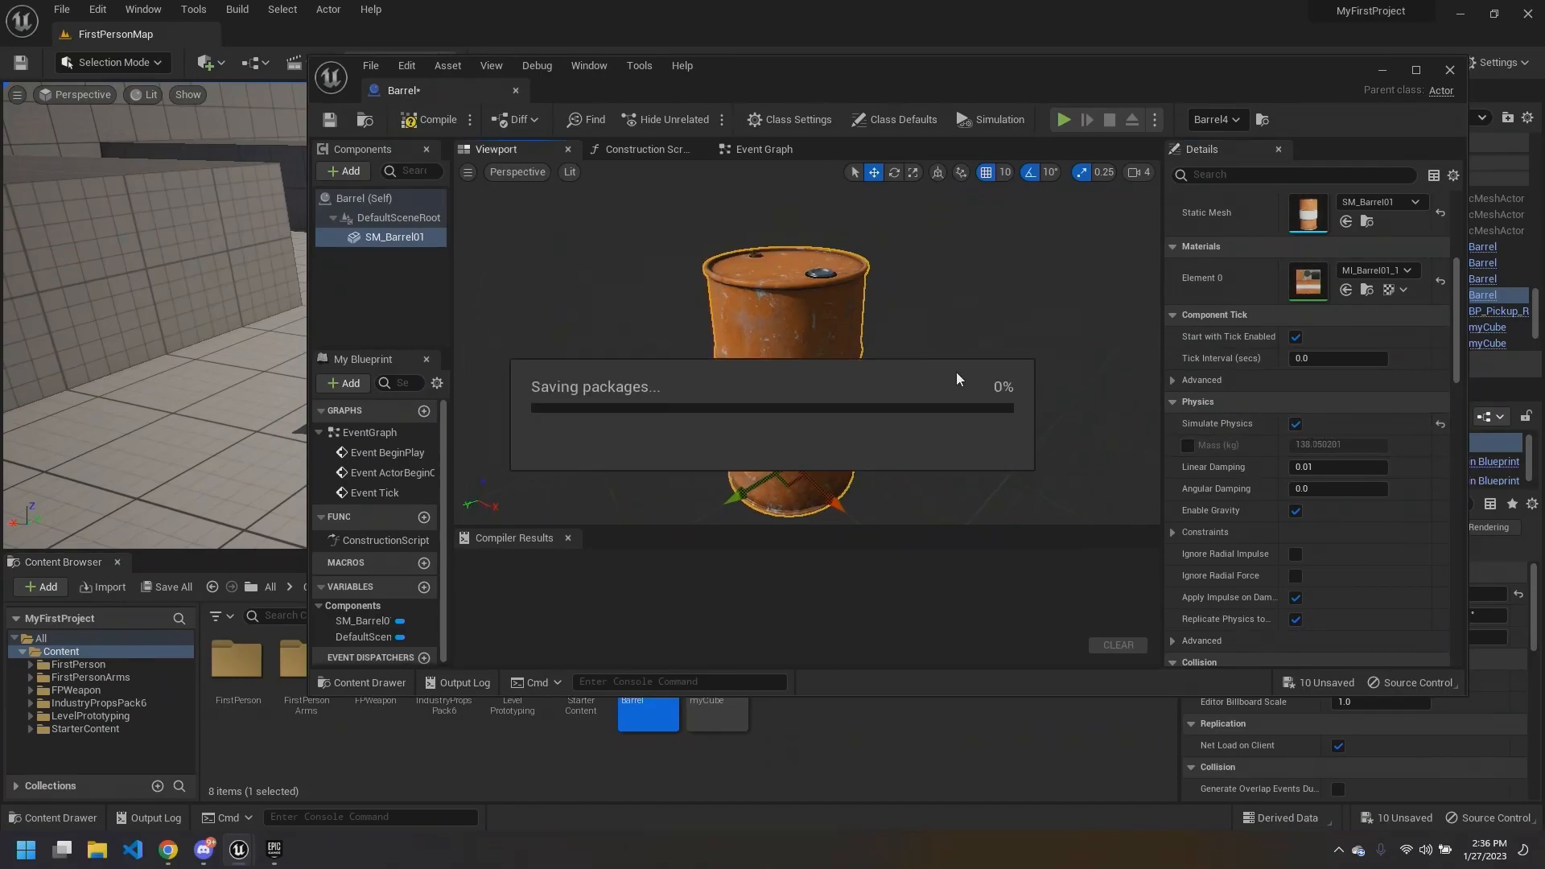
Step: Return to the level, play it, walk into the physics-simulated barrels to push them around, and stop the play session
{"action": "left_click", "coordinate": [1382, 70]}
{"action": "left_click", "coordinate": [360, 63]}
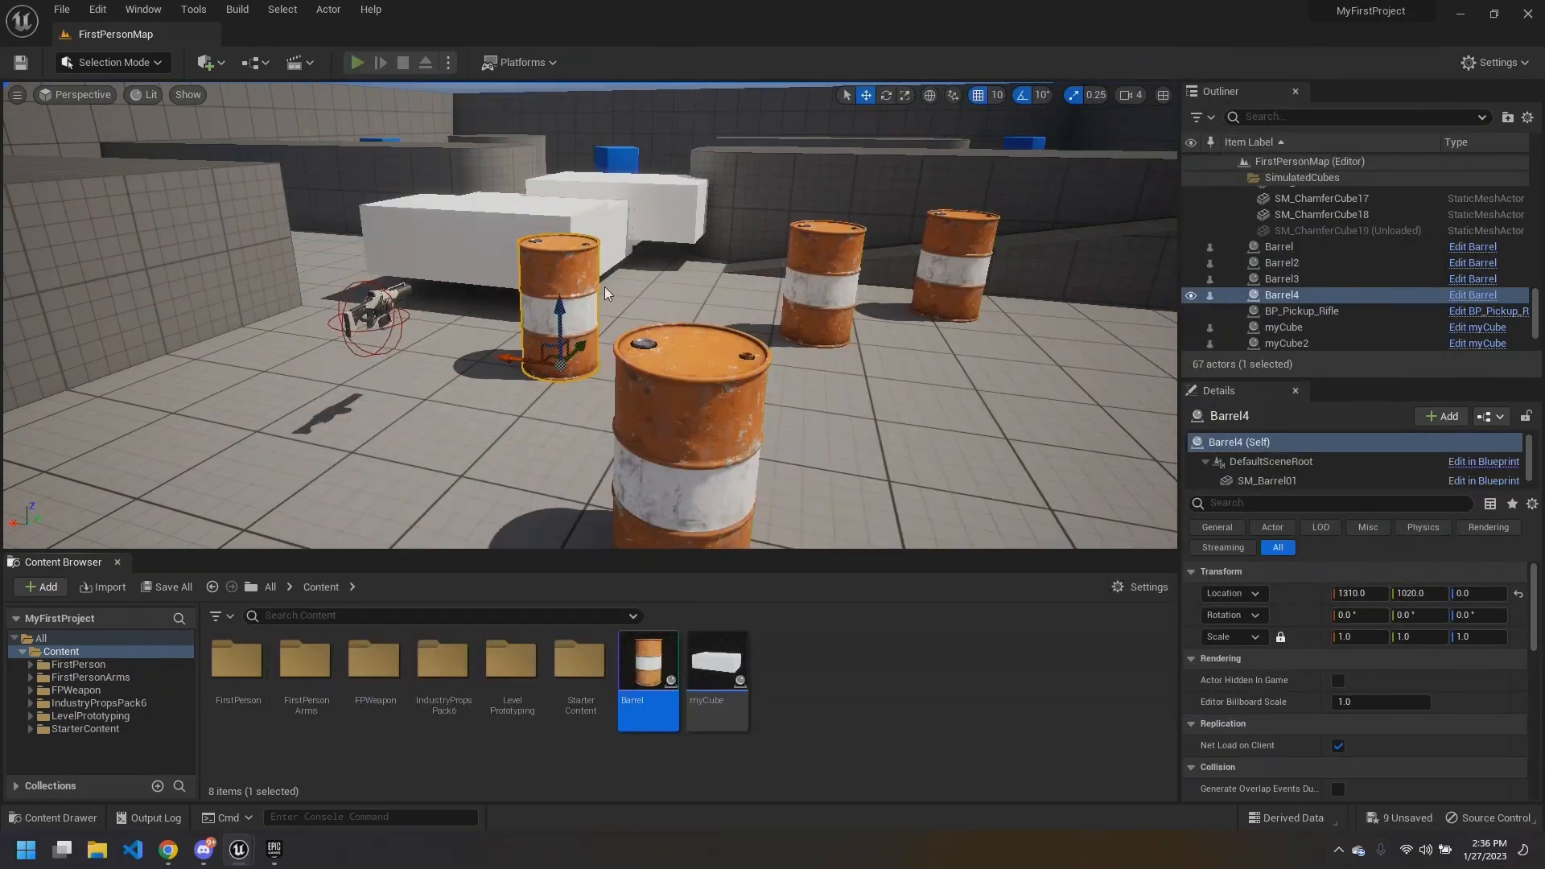
{"action": "key", "text": "w"}
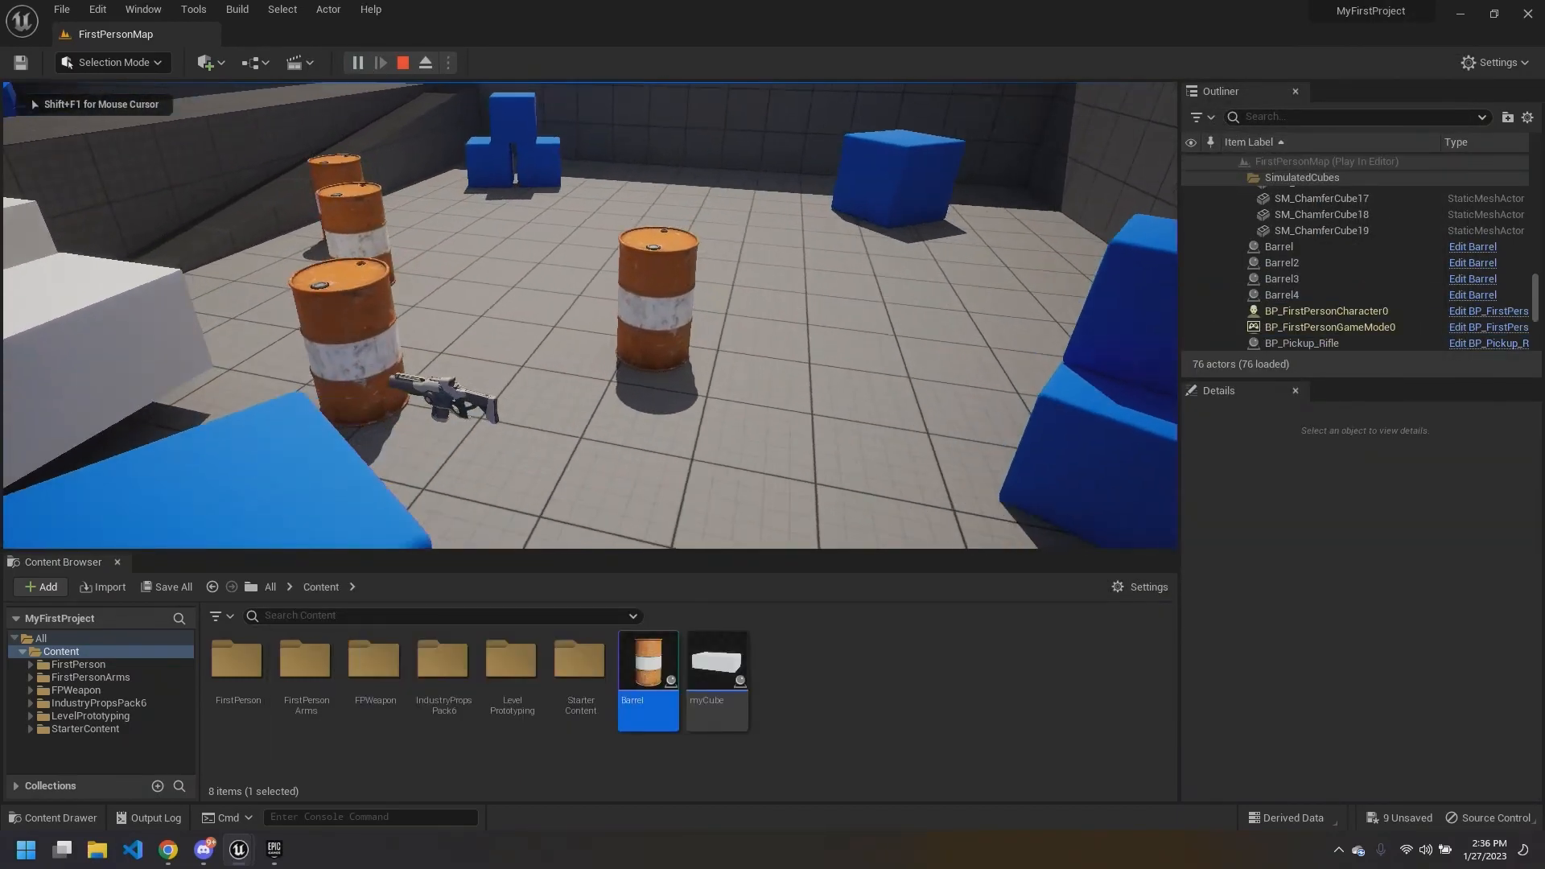
{"action": "key", "text": "w"}
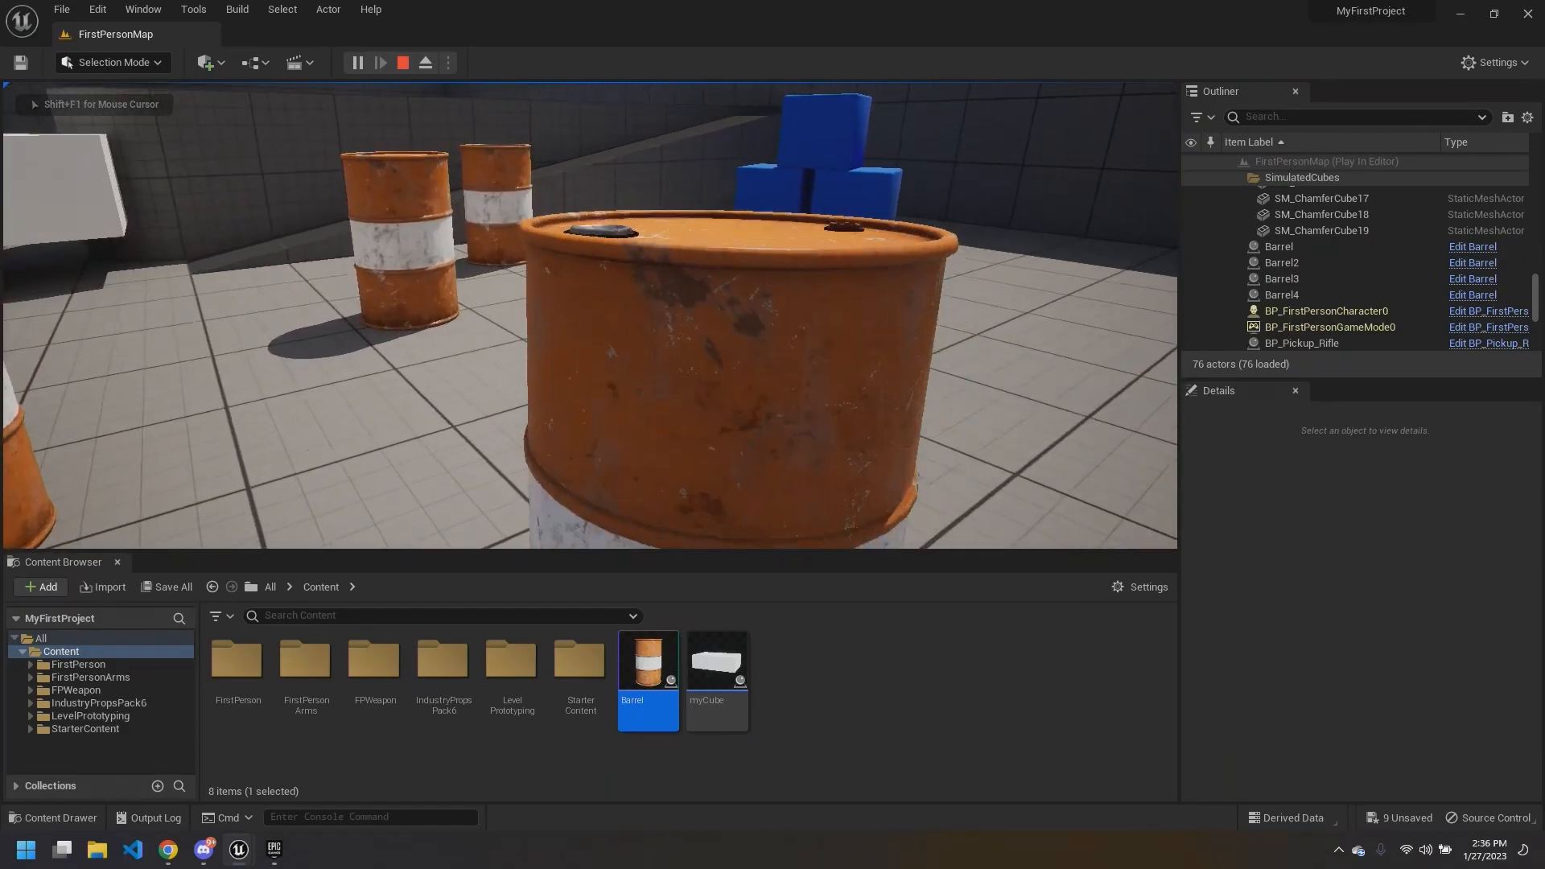
{"action": "key", "text": "w"}
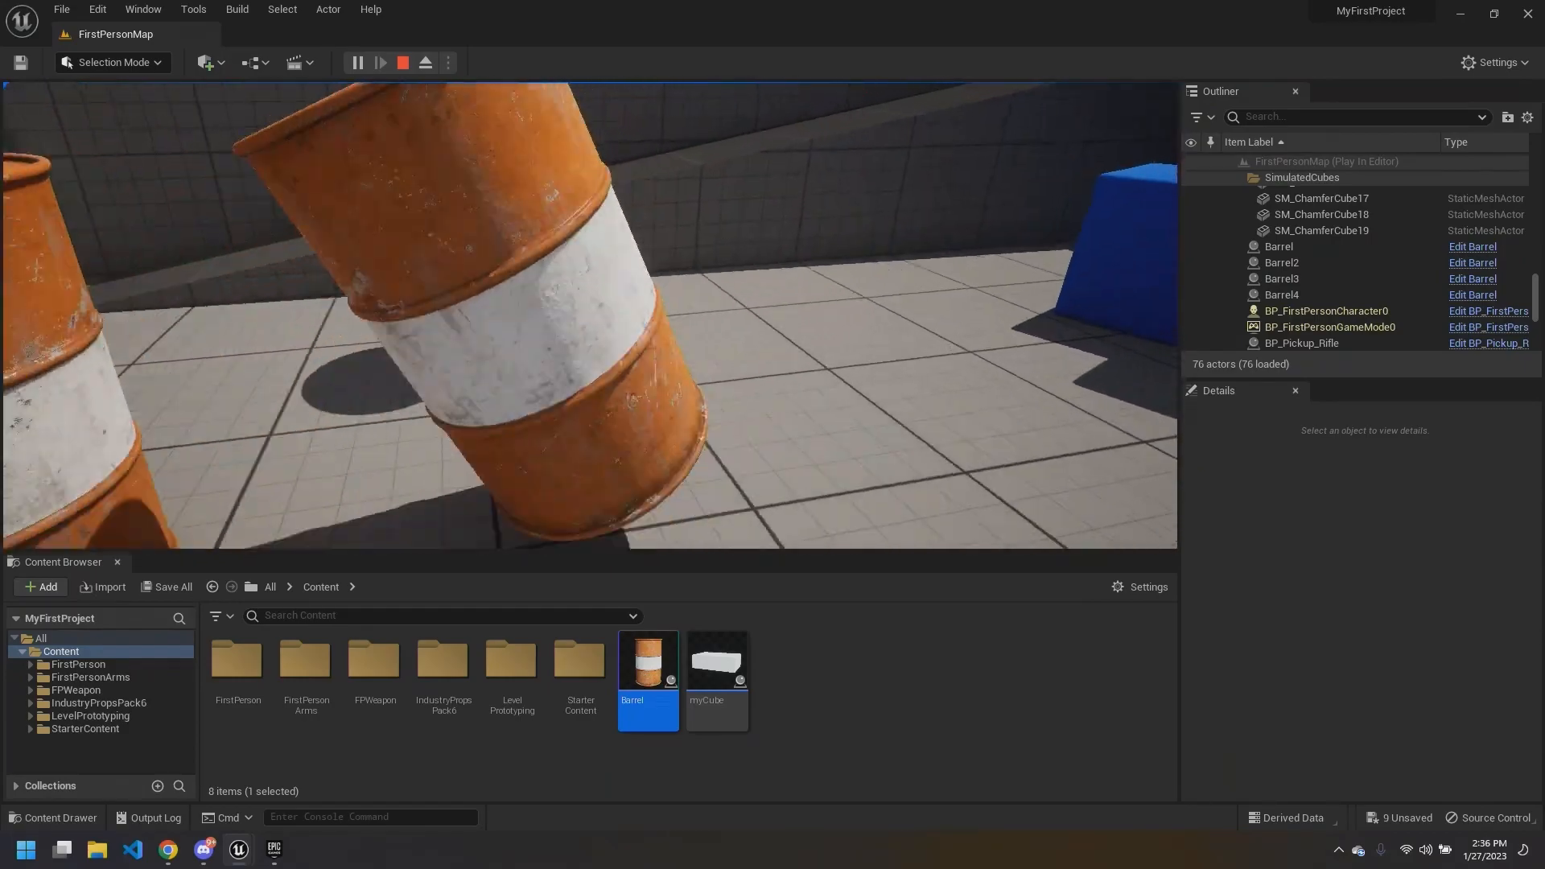
{"action": "key", "text": "w"}
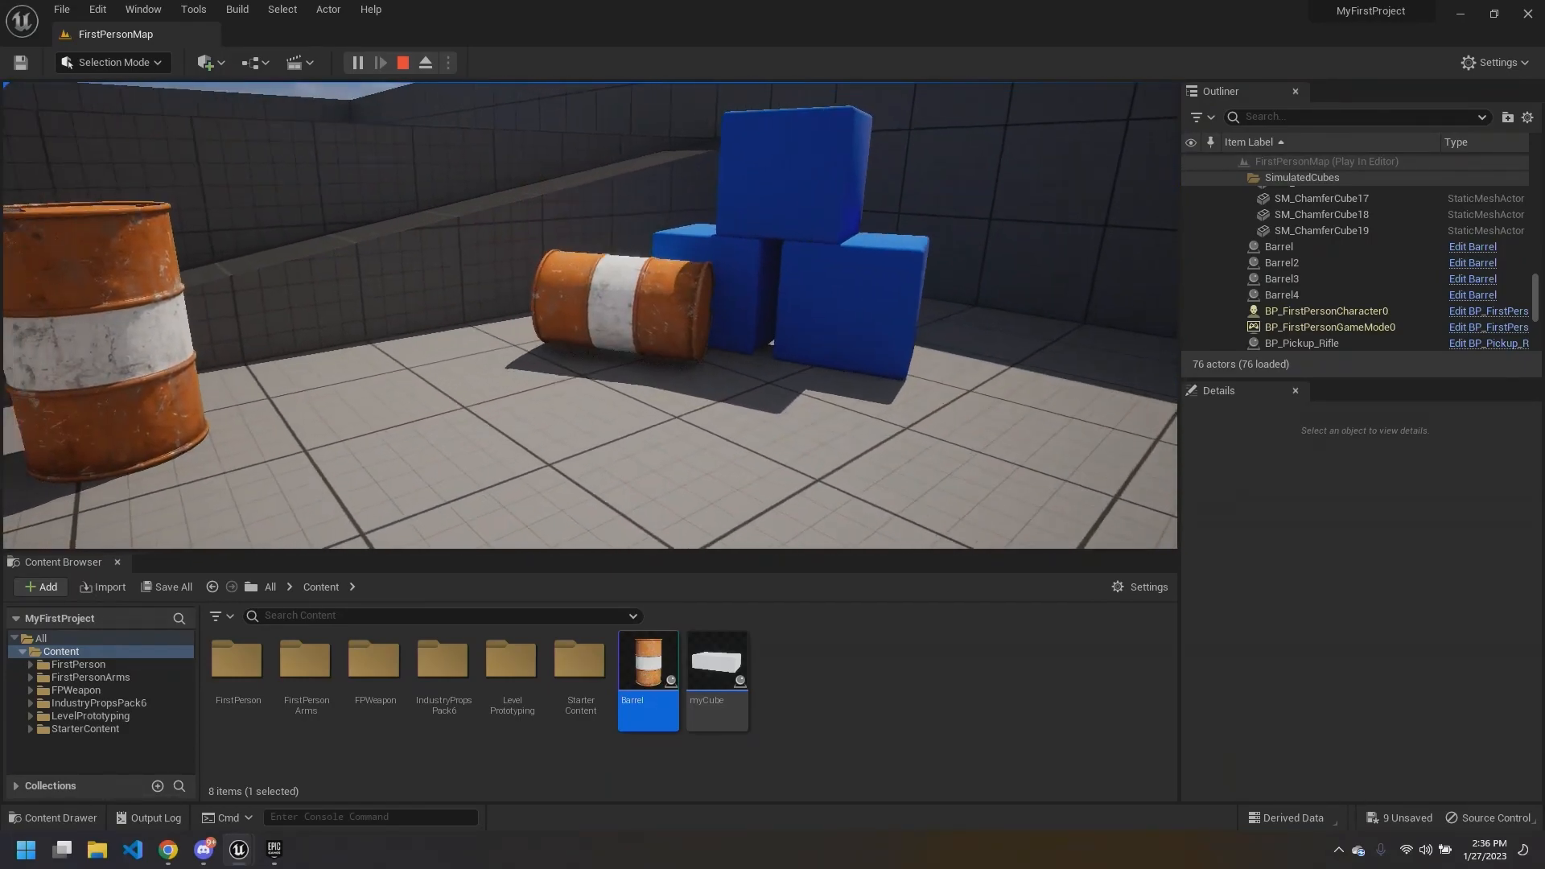
{"action": "key", "text": "w"}
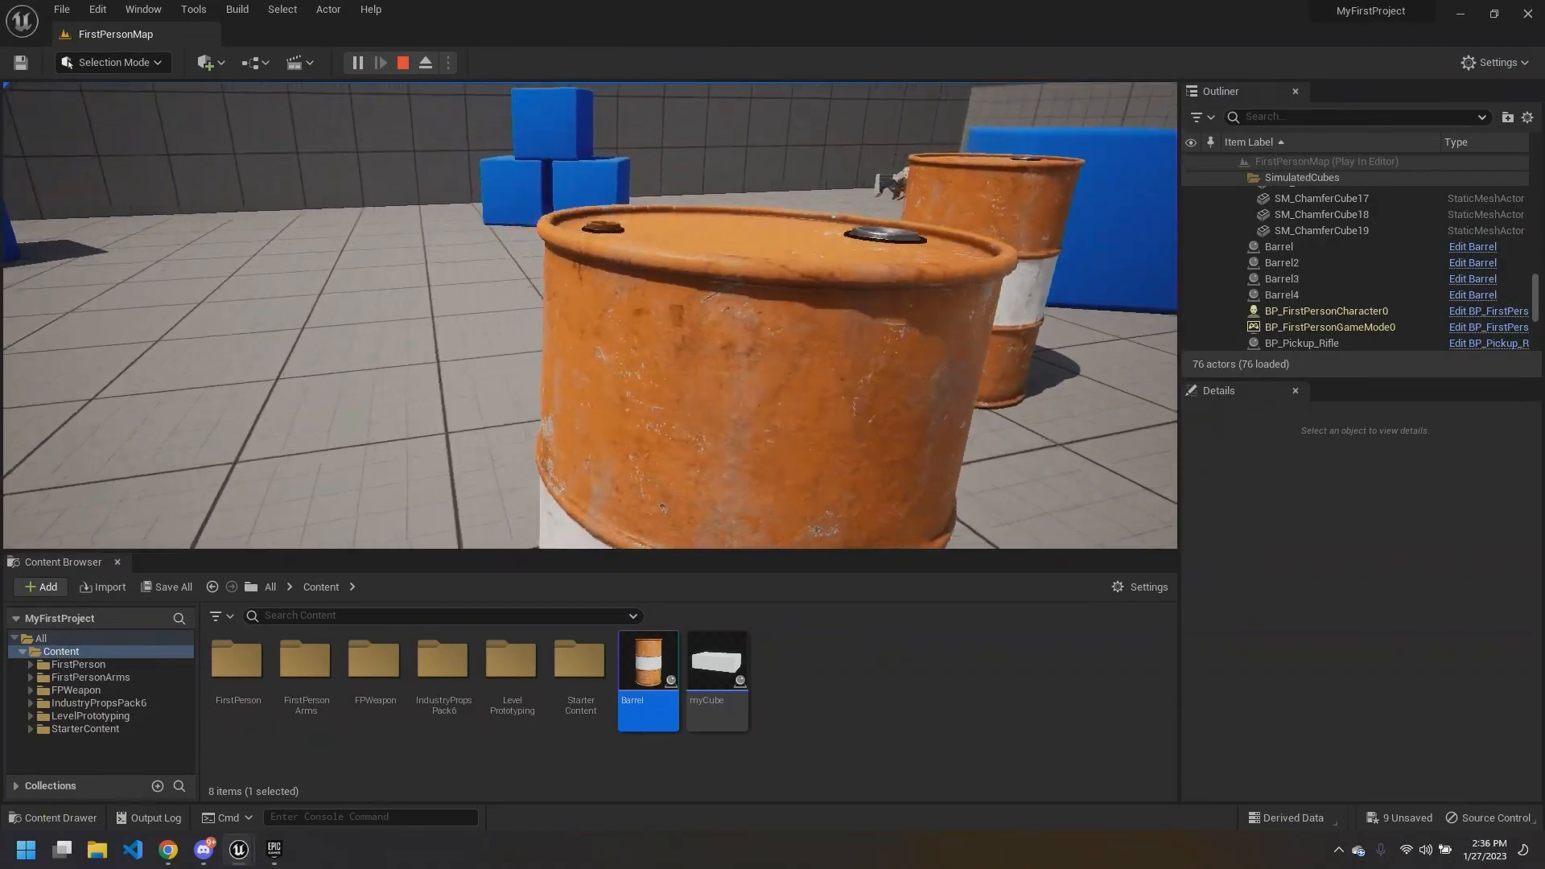
{"action": "key", "text": "w"}
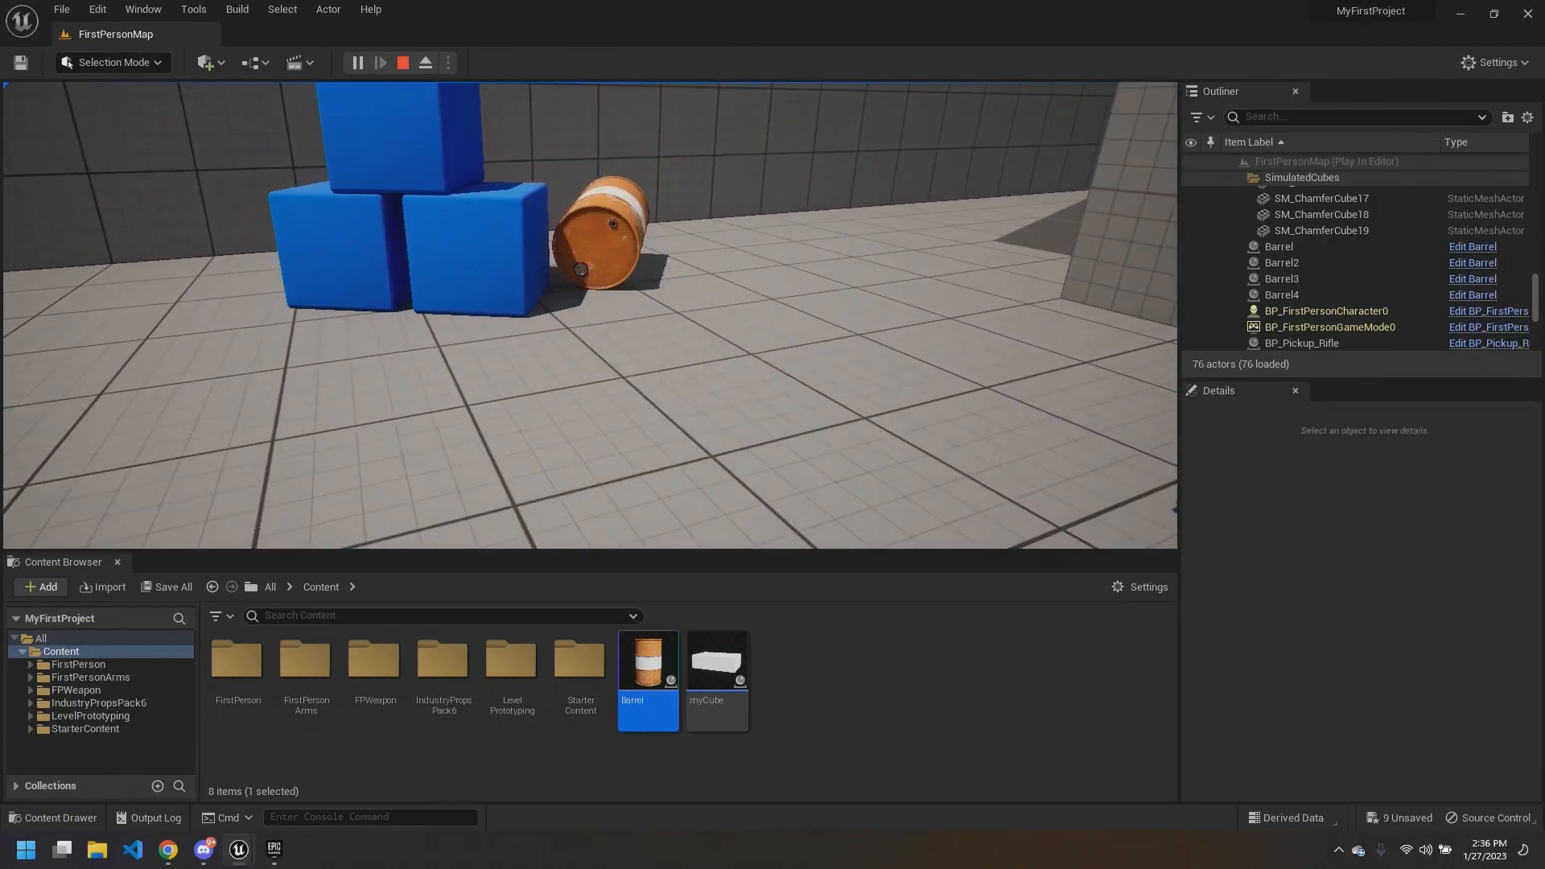
{"action": "key", "text": "w"}
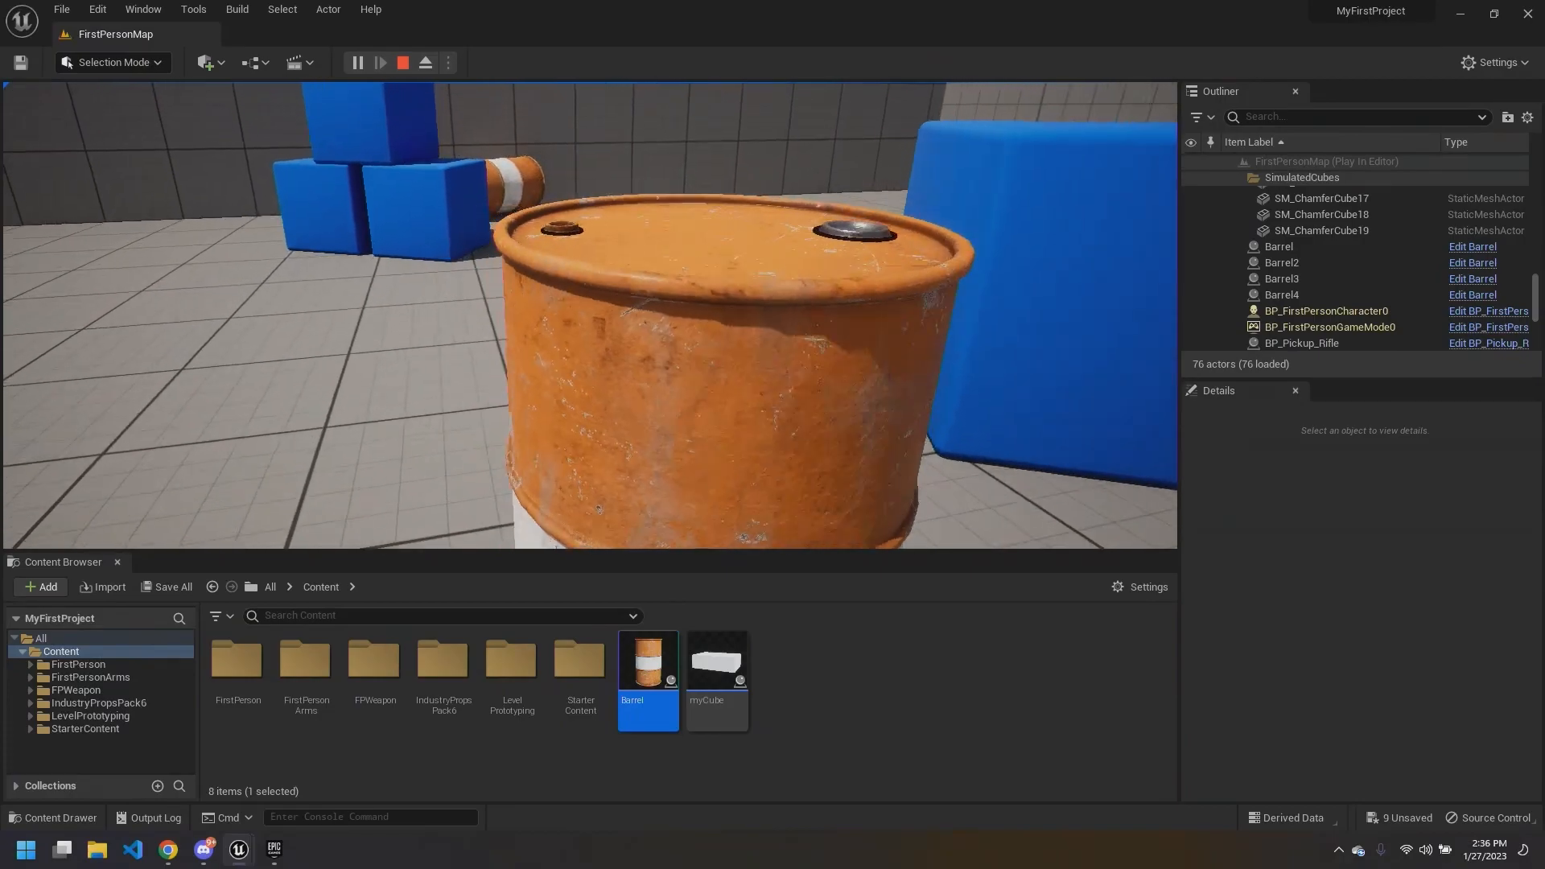
{"action": "key", "text": "Escape"}
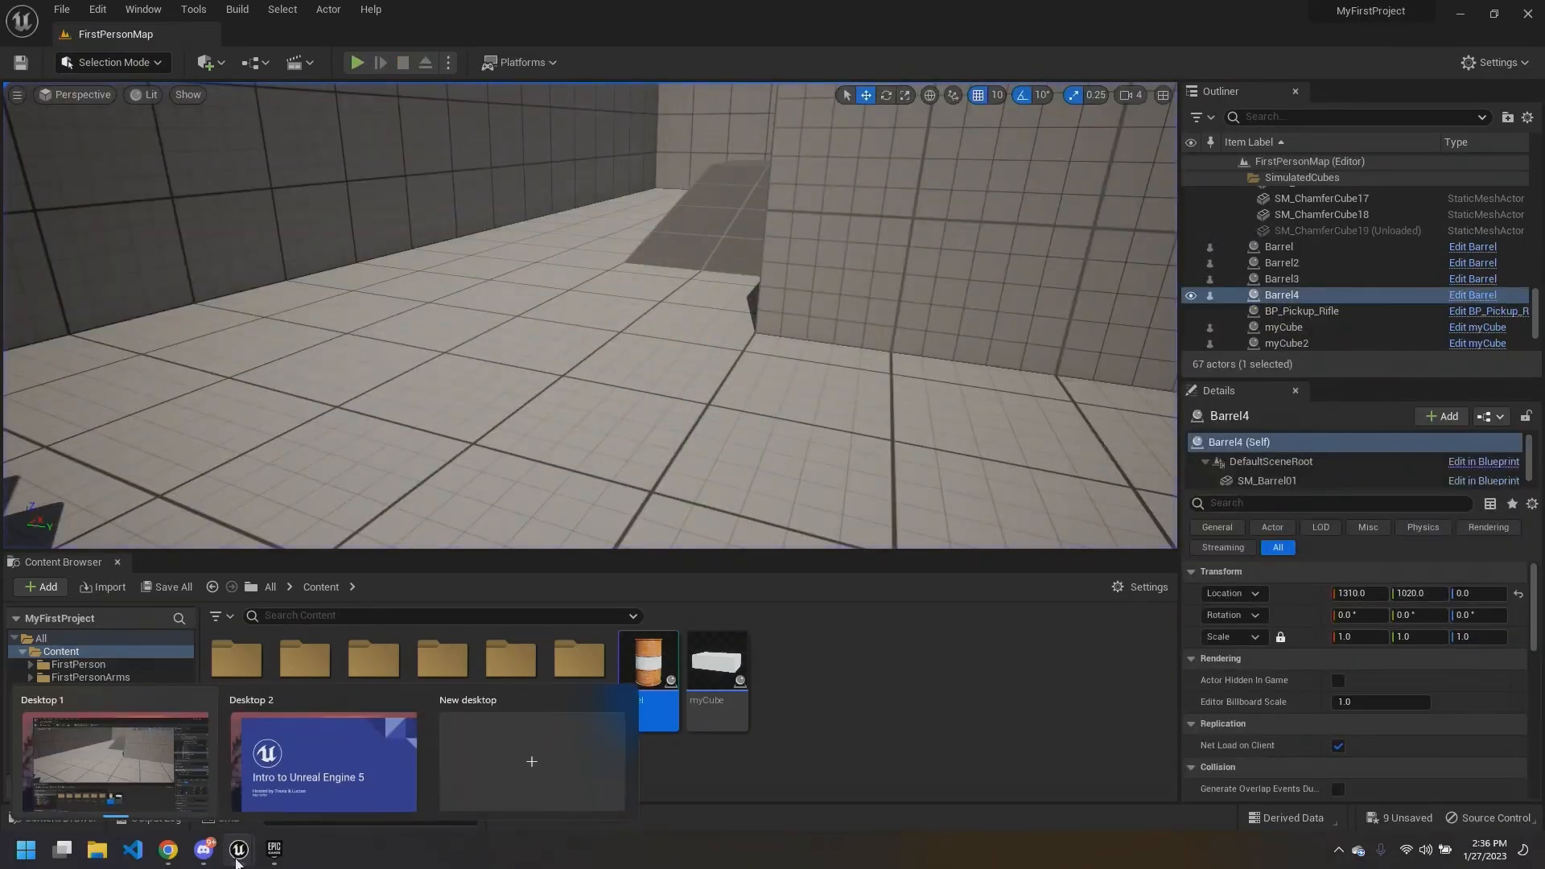
Step: Return to the Barrel blueprint and examine the physics constraints and collision settings of SM_Barrel01
{"action": "mouse_move", "coordinate": [239, 849]}
{"action": "left_click", "coordinate": [378, 756]}
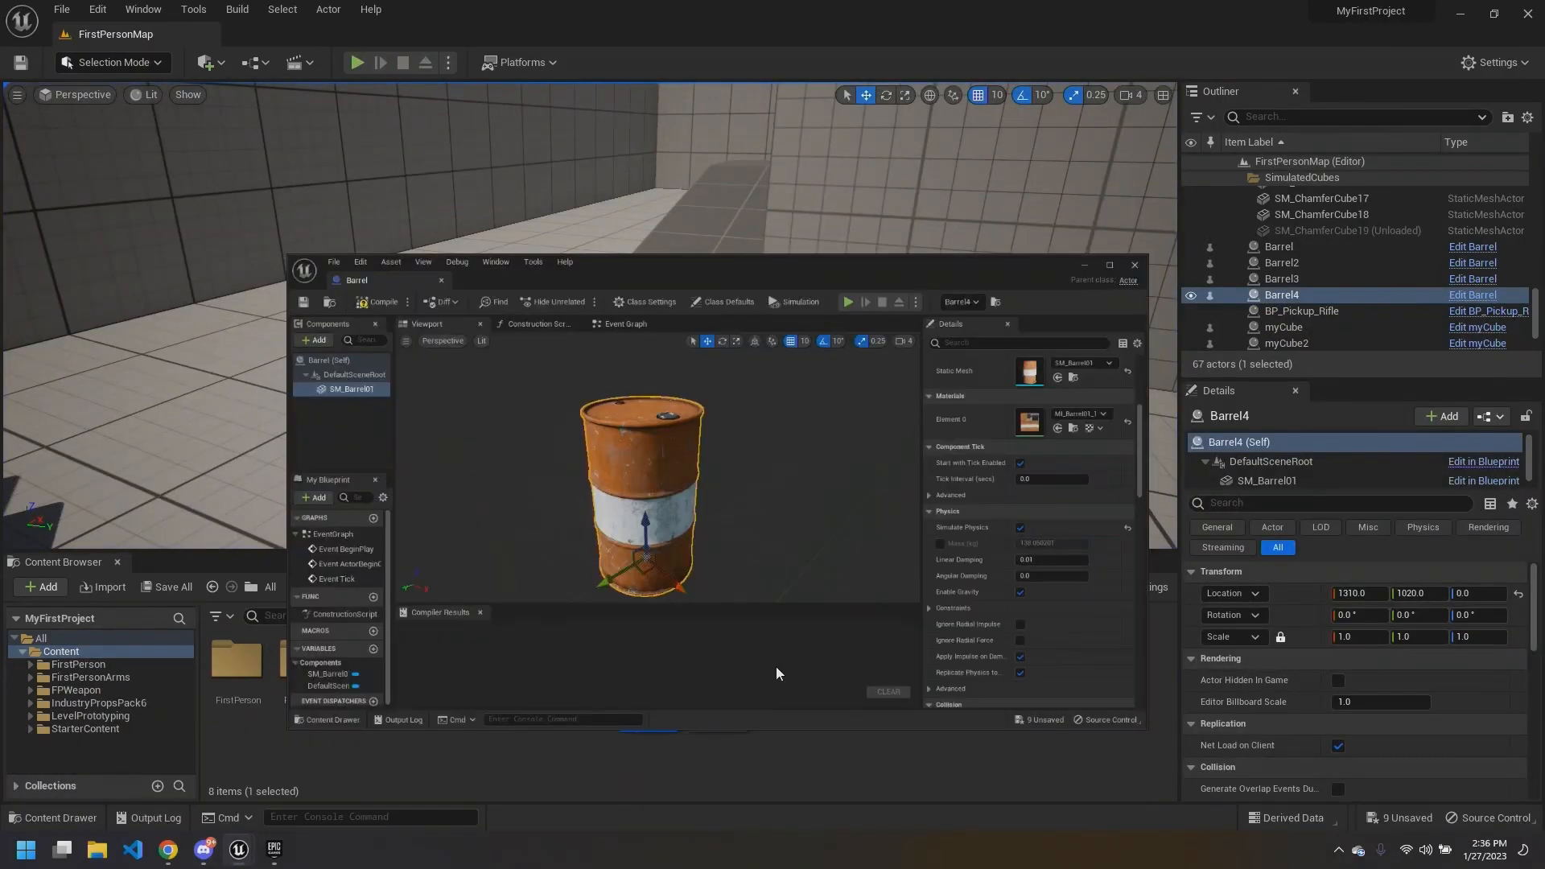
{"action": "scroll", "coordinate": [1232, 479], "scroll_direction": "down", "scroll_amount": 1}
{"action": "left_click", "coordinate": [1180, 484]}
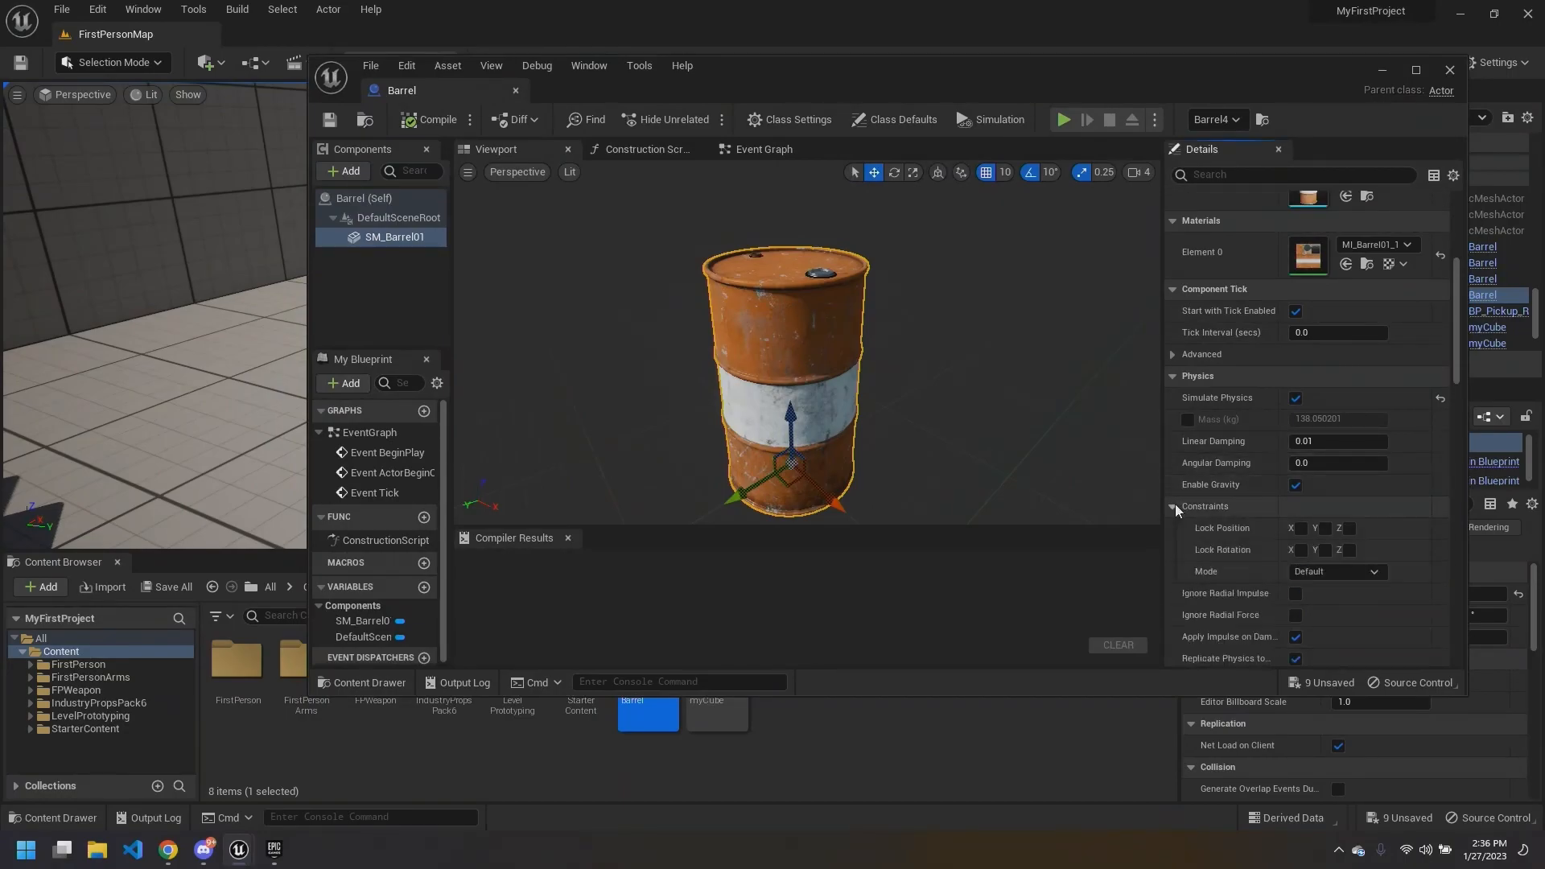
{"action": "scroll", "coordinate": [1175, 504], "scroll_direction": "down", "scroll_amount": 2}
{"action": "scroll", "coordinate": [1172, 504], "scroll_direction": "up", "scroll_amount": 1}
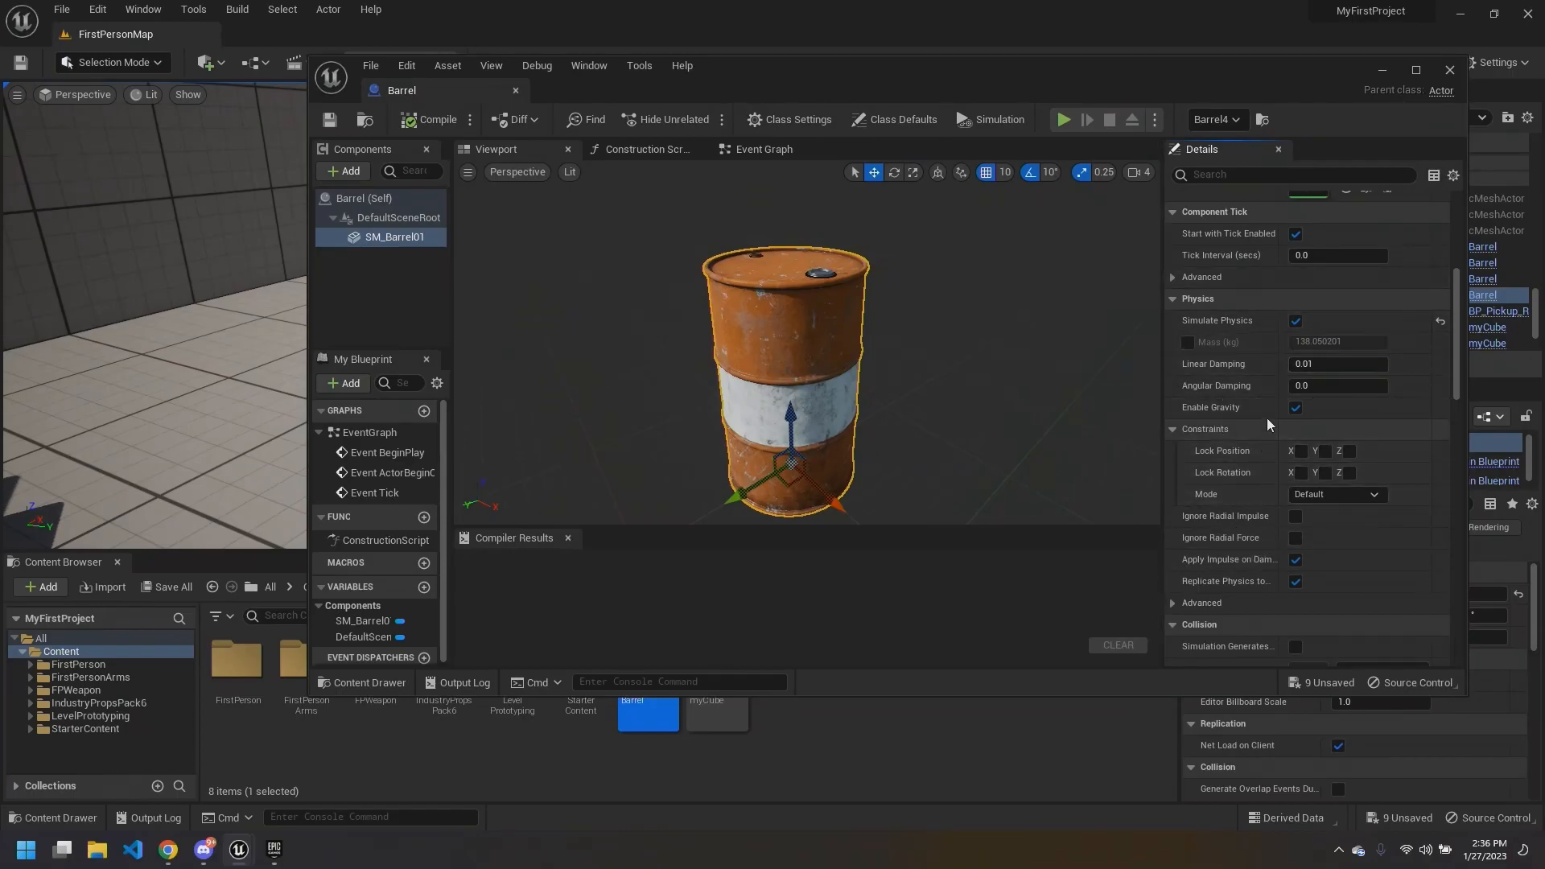
{"action": "scroll", "coordinate": [1263, 465], "scroll_direction": "up", "scroll_amount": 4}
{"action": "scroll", "coordinate": [1262, 462], "scroll_direction": "down", "scroll_amount": 4}
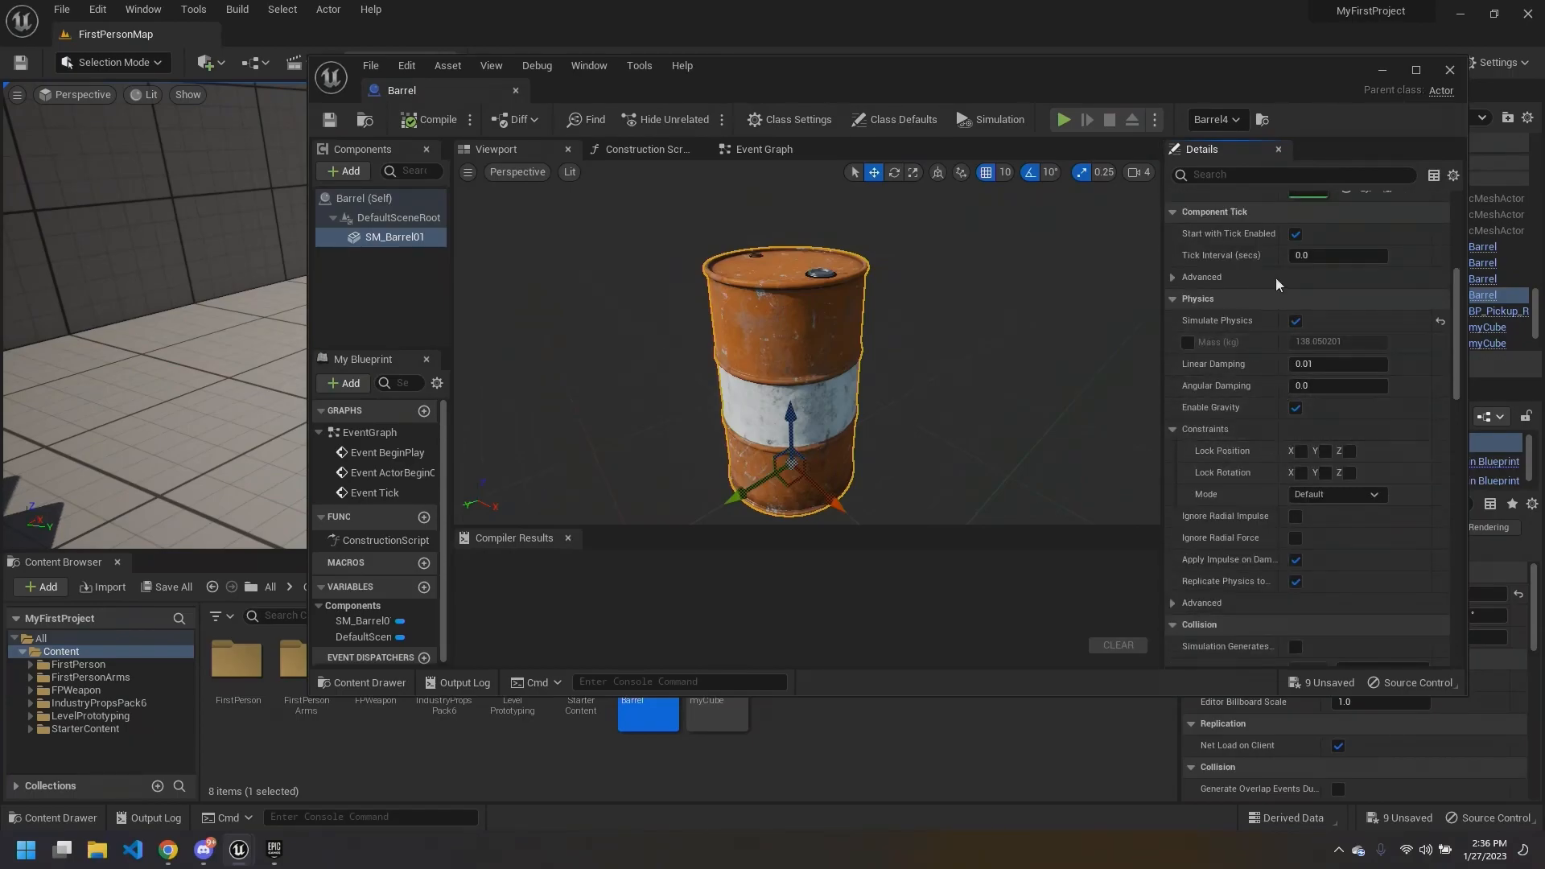
{"action": "left_click_drag", "start_coordinate": [1180, 62], "coordinate": [1146, 67]}
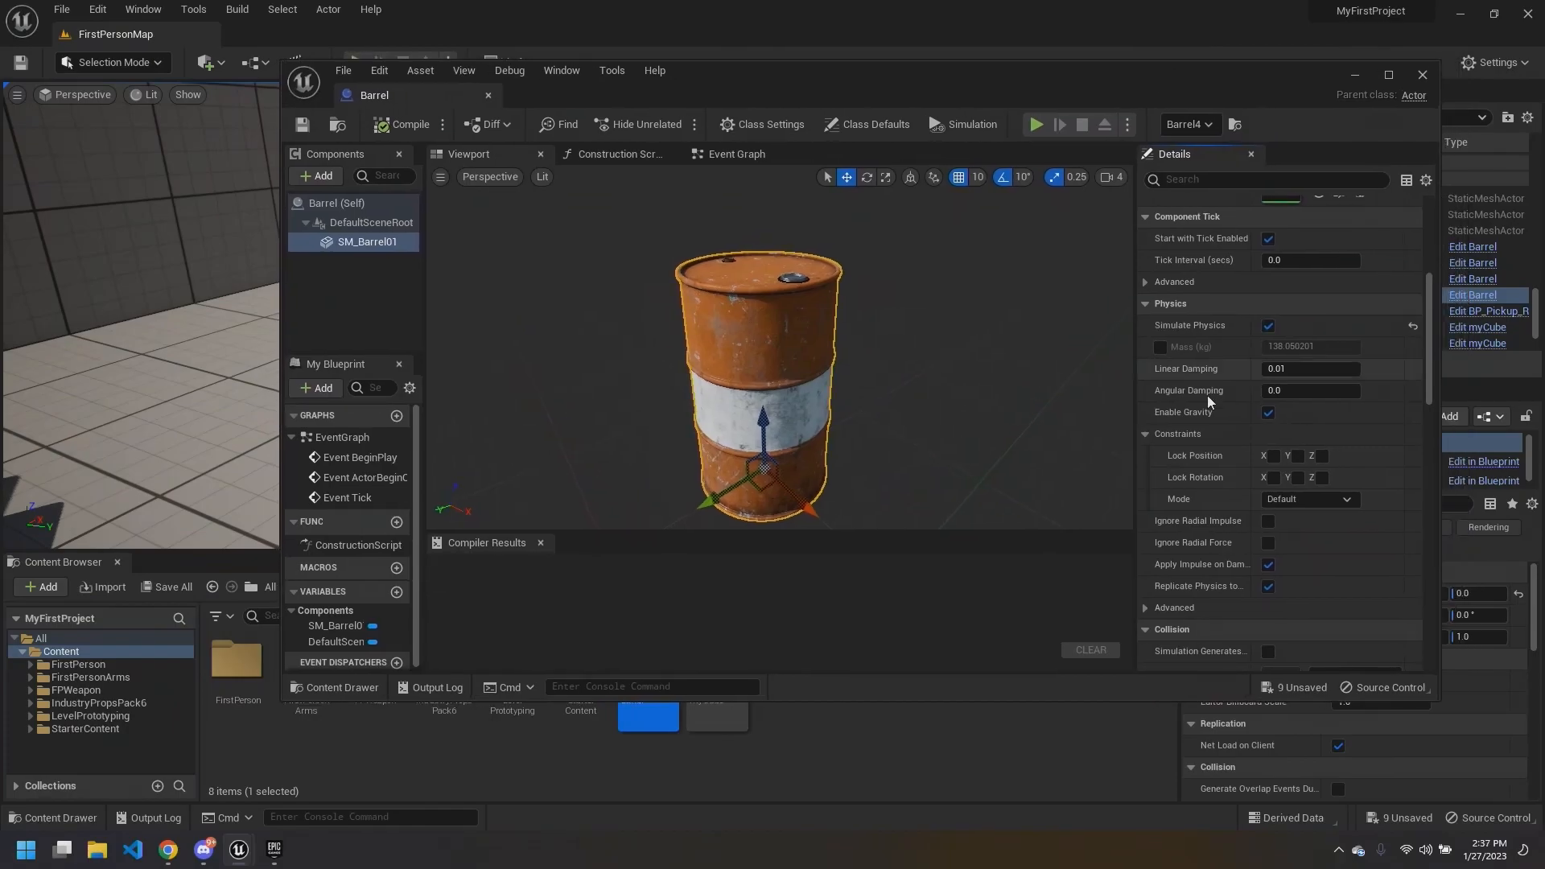
{"action": "scroll", "coordinate": [1211, 390], "scroll_direction": "down", "scroll_amount": 4}
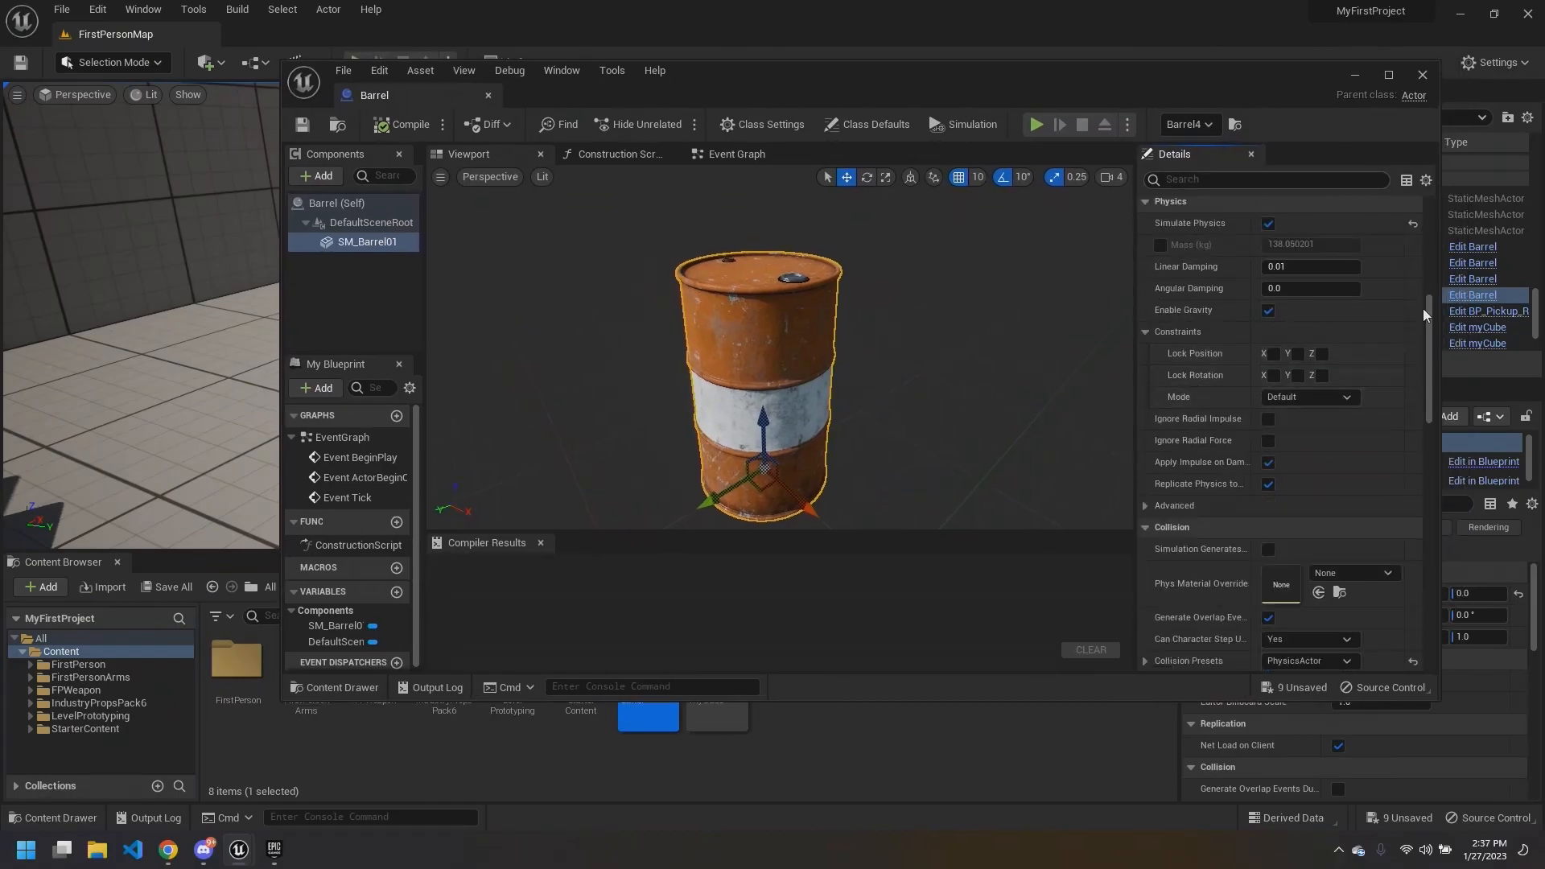
{"action": "left_click", "coordinate": [1144, 331]}
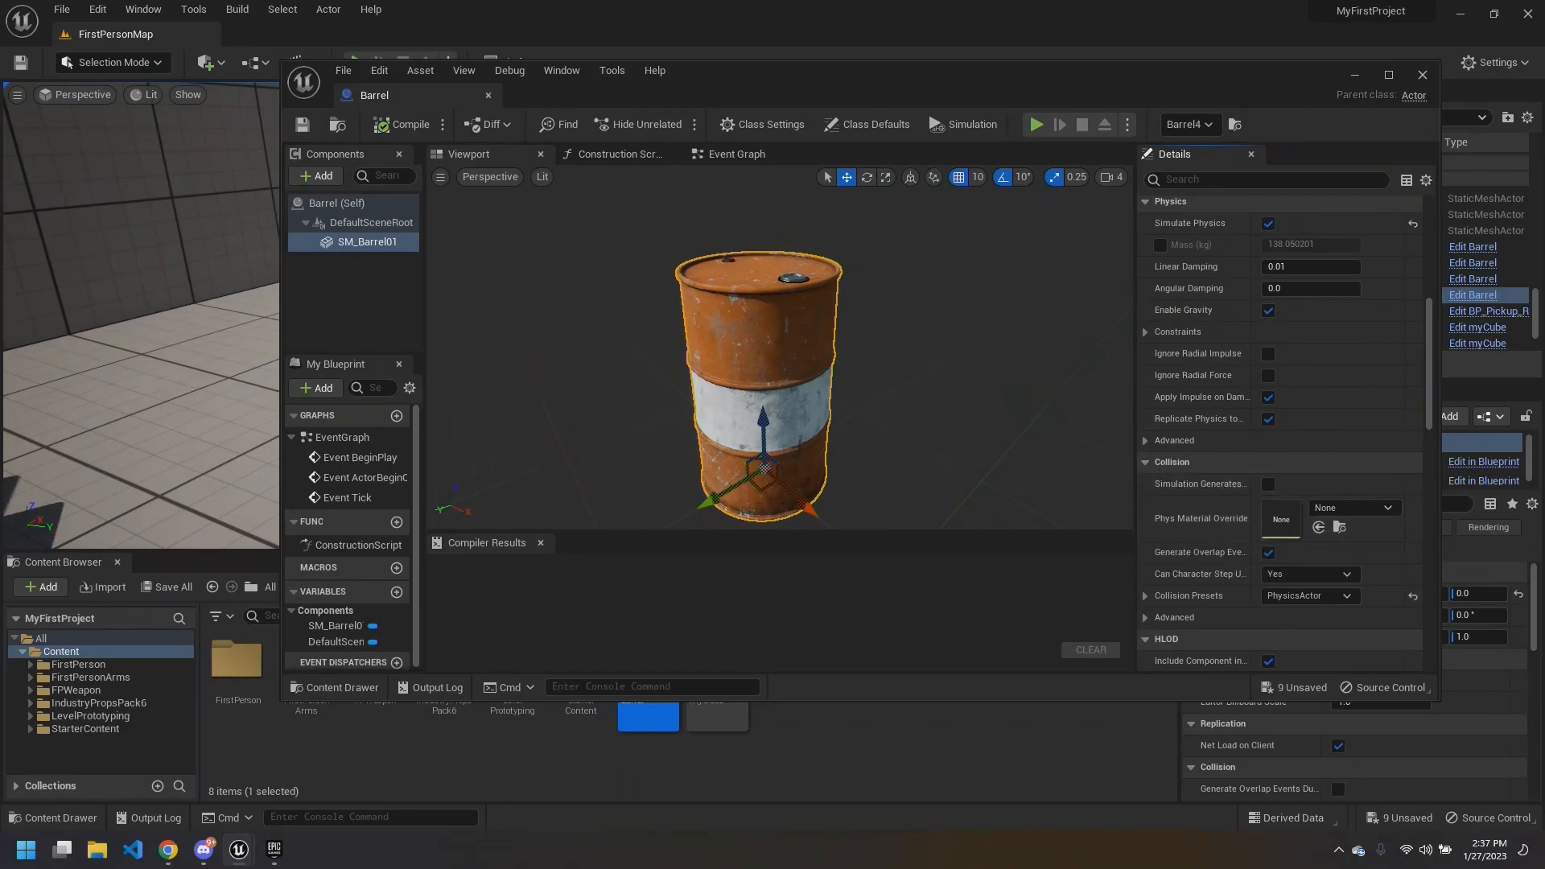
Step: Expand the advanced physics settings of SM_Barrel01 and switch Start Awake off and on again
{"action": "scroll", "coordinate": [1181, 431], "scroll_direction": "up", "scroll_amount": 3}
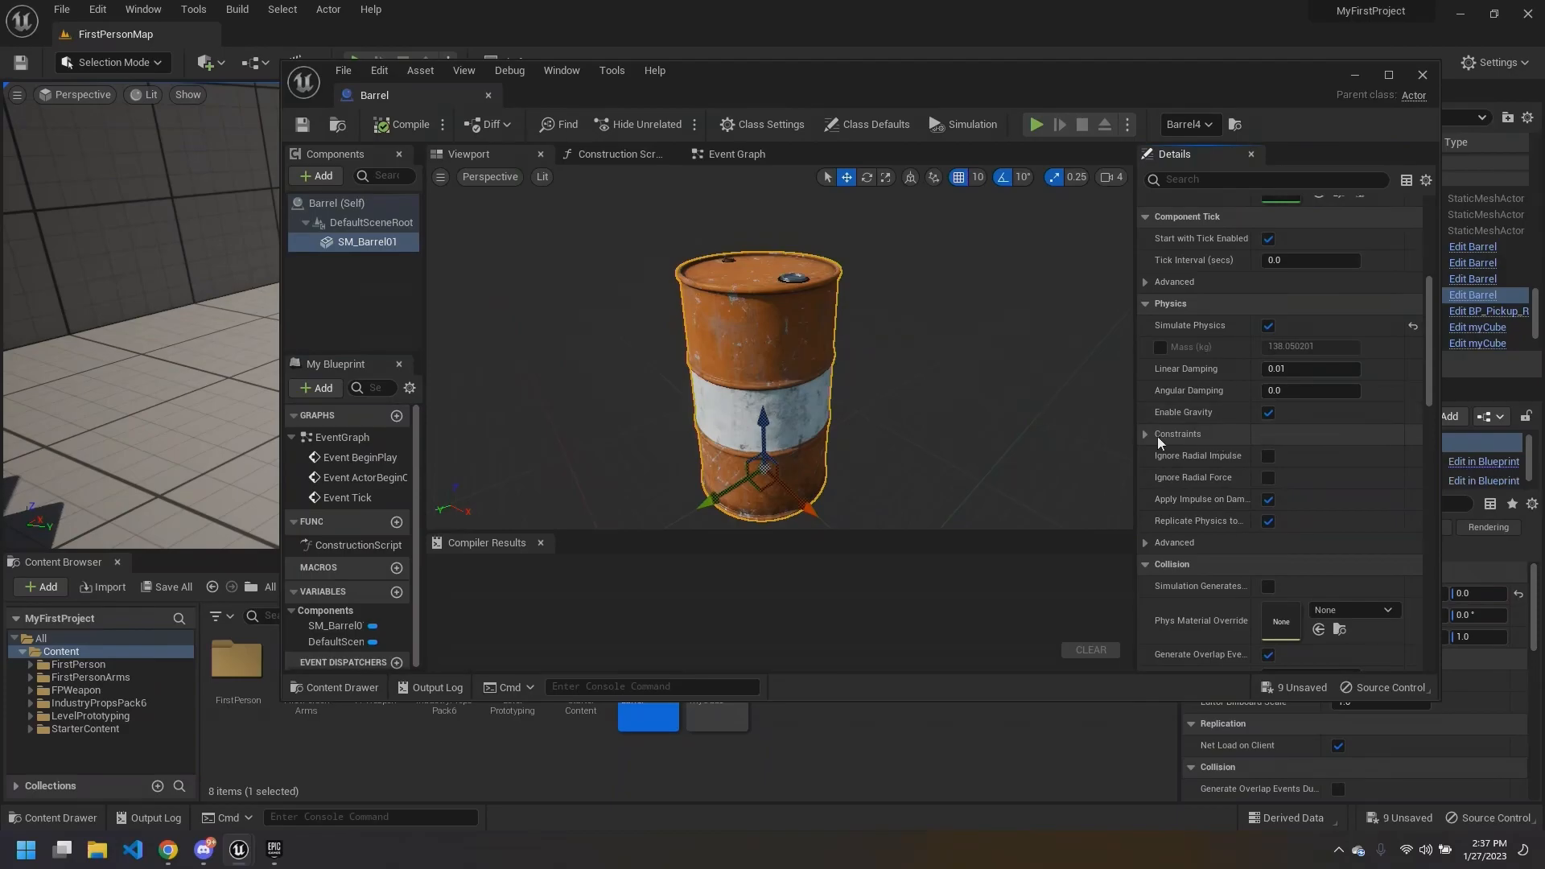
{"action": "left_click", "coordinate": [1146, 543]}
{"action": "scroll", "coordinate": [1185, 538], "scroll_direction": "down", "scroll_amount": 3}
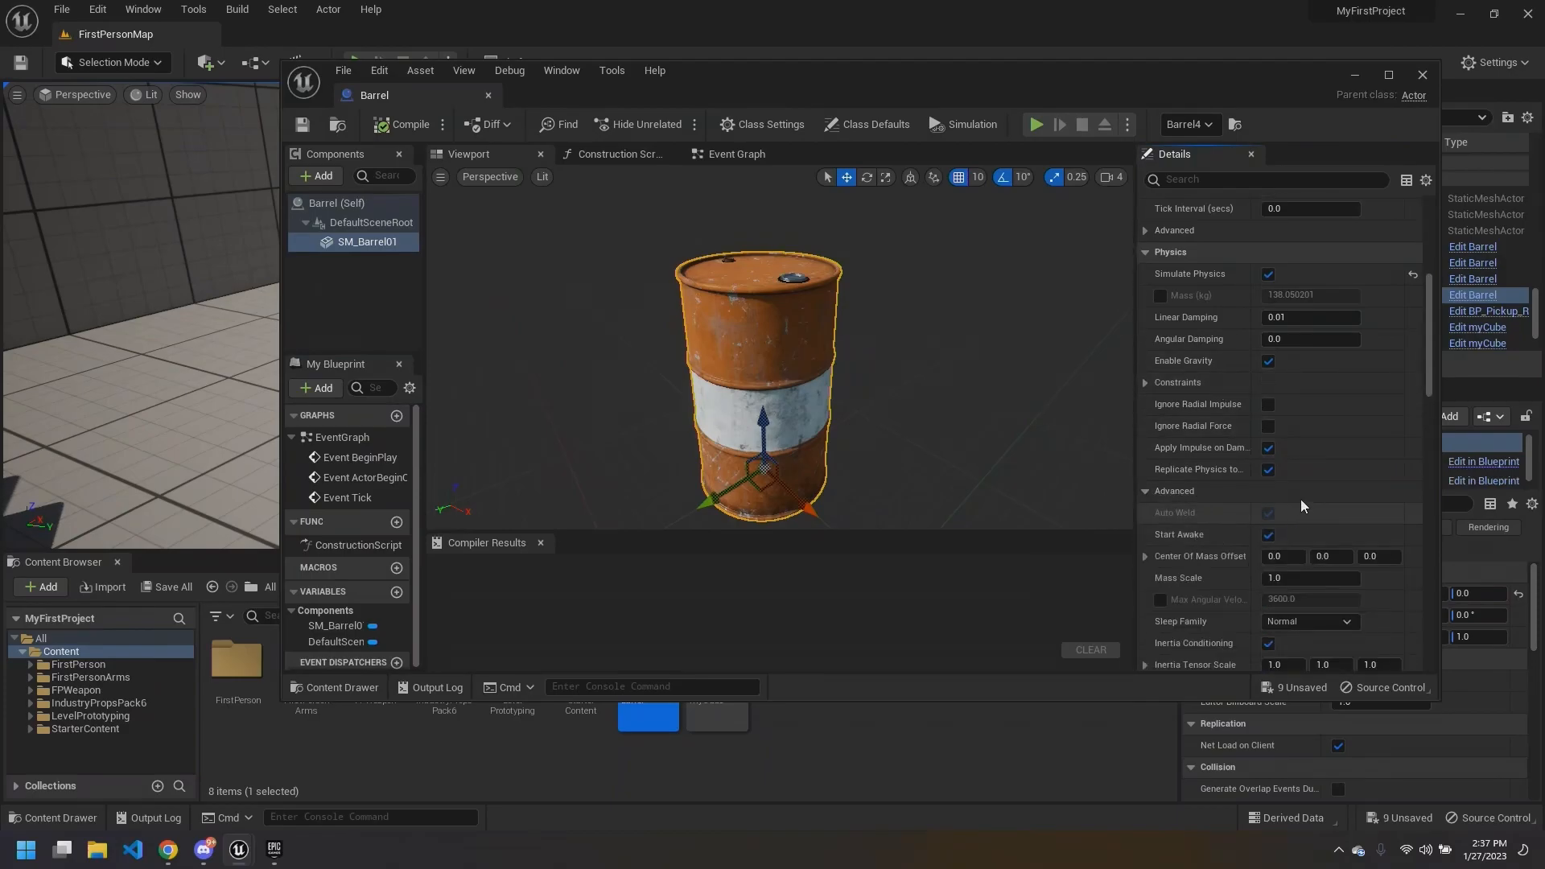
{"action": "scroll", "coordinate": [1302, 490], "scroll_direction": "down", "scroll_amount": 4}
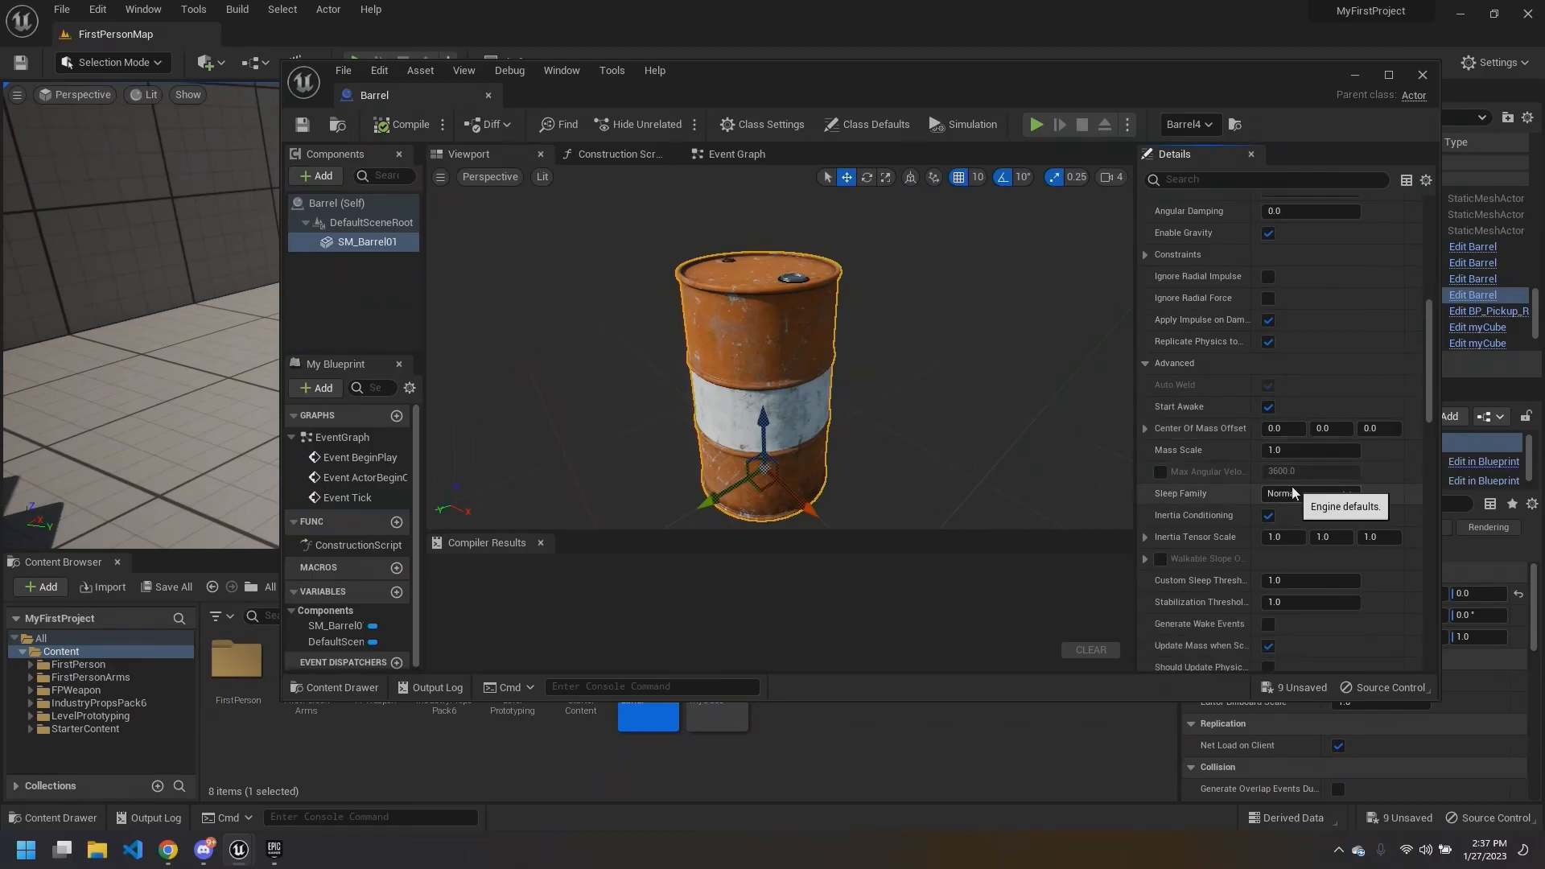
{"action": "scroll", "coordinate": [1288, 485], "scroll_direction": "up", "scroll_amount": 2}
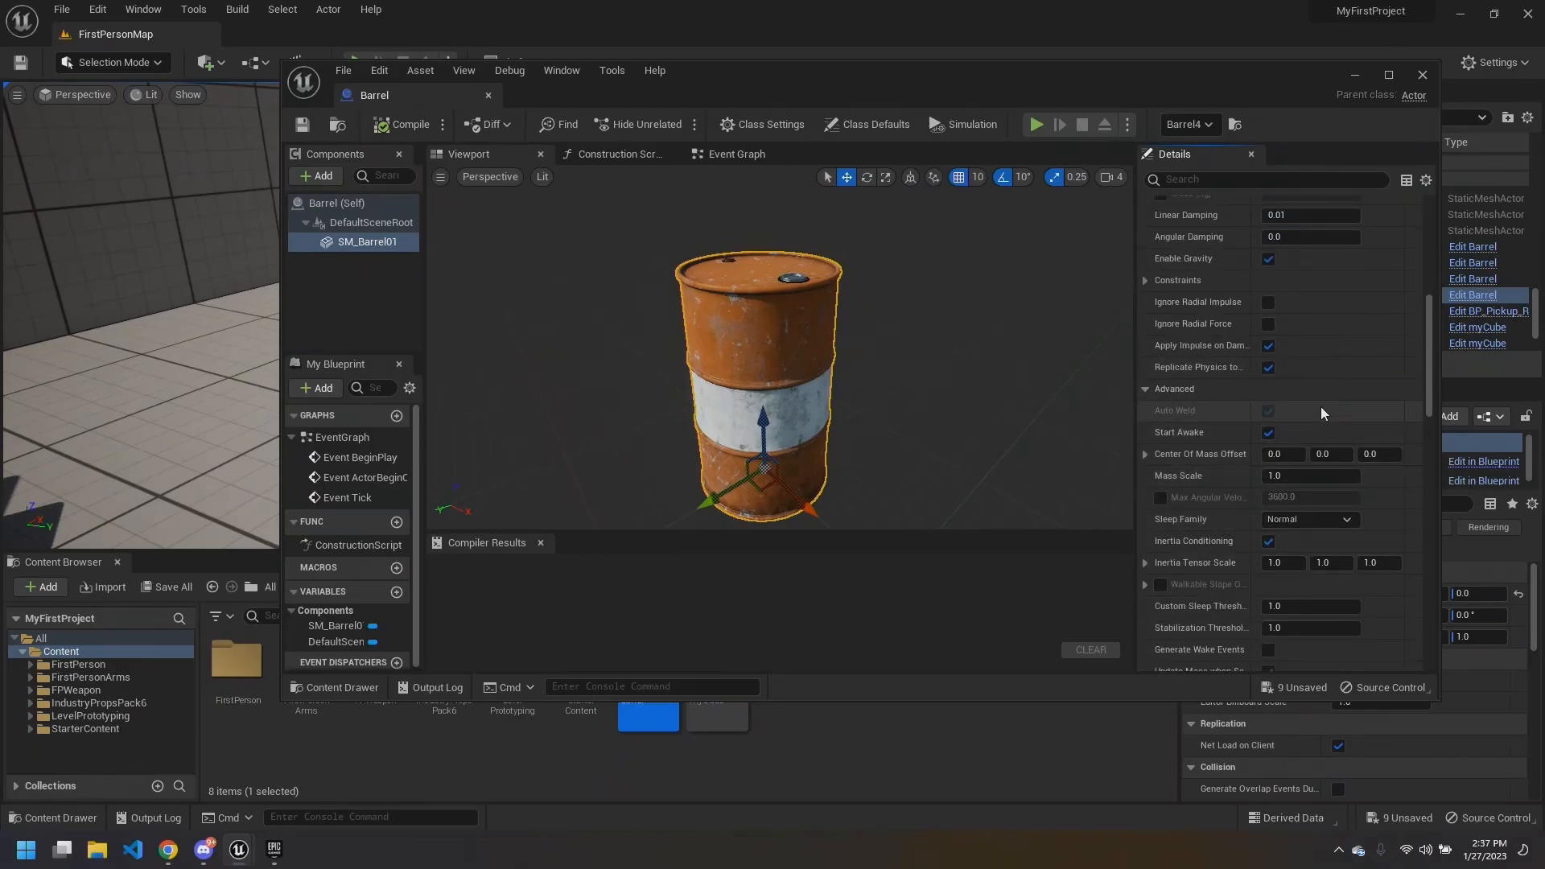
{"action": "scroll", "coordinate": [1325, 418], "scroll_direction": "down", "scroll_amount": 2}
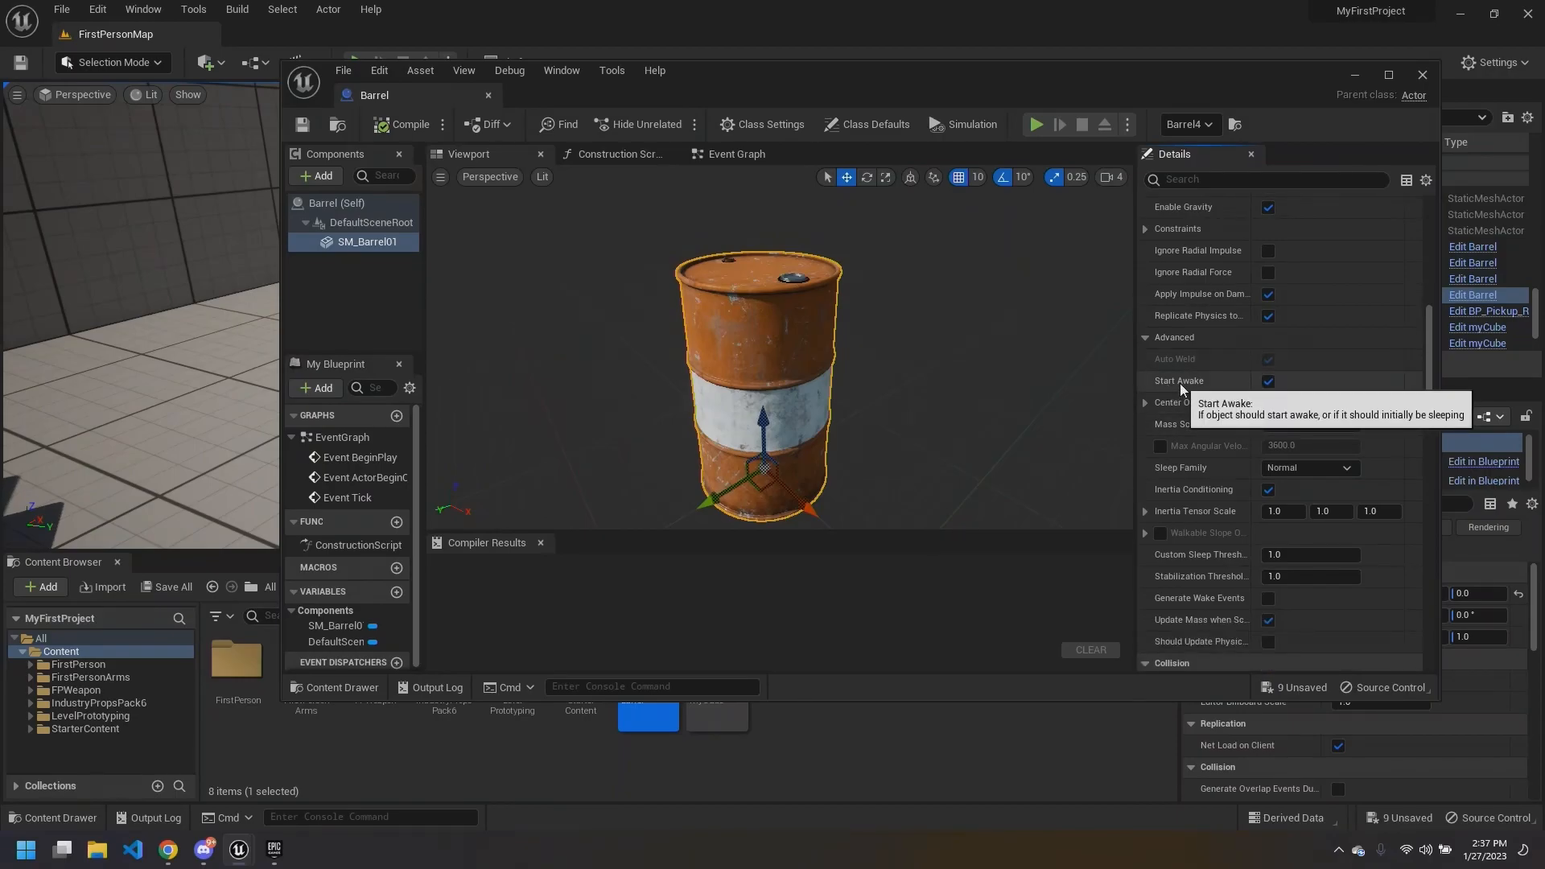
{"action": "left_click", "coordinate": [1268, 385]}
{"action": "left_click", "coordinate": [1268, 386]}
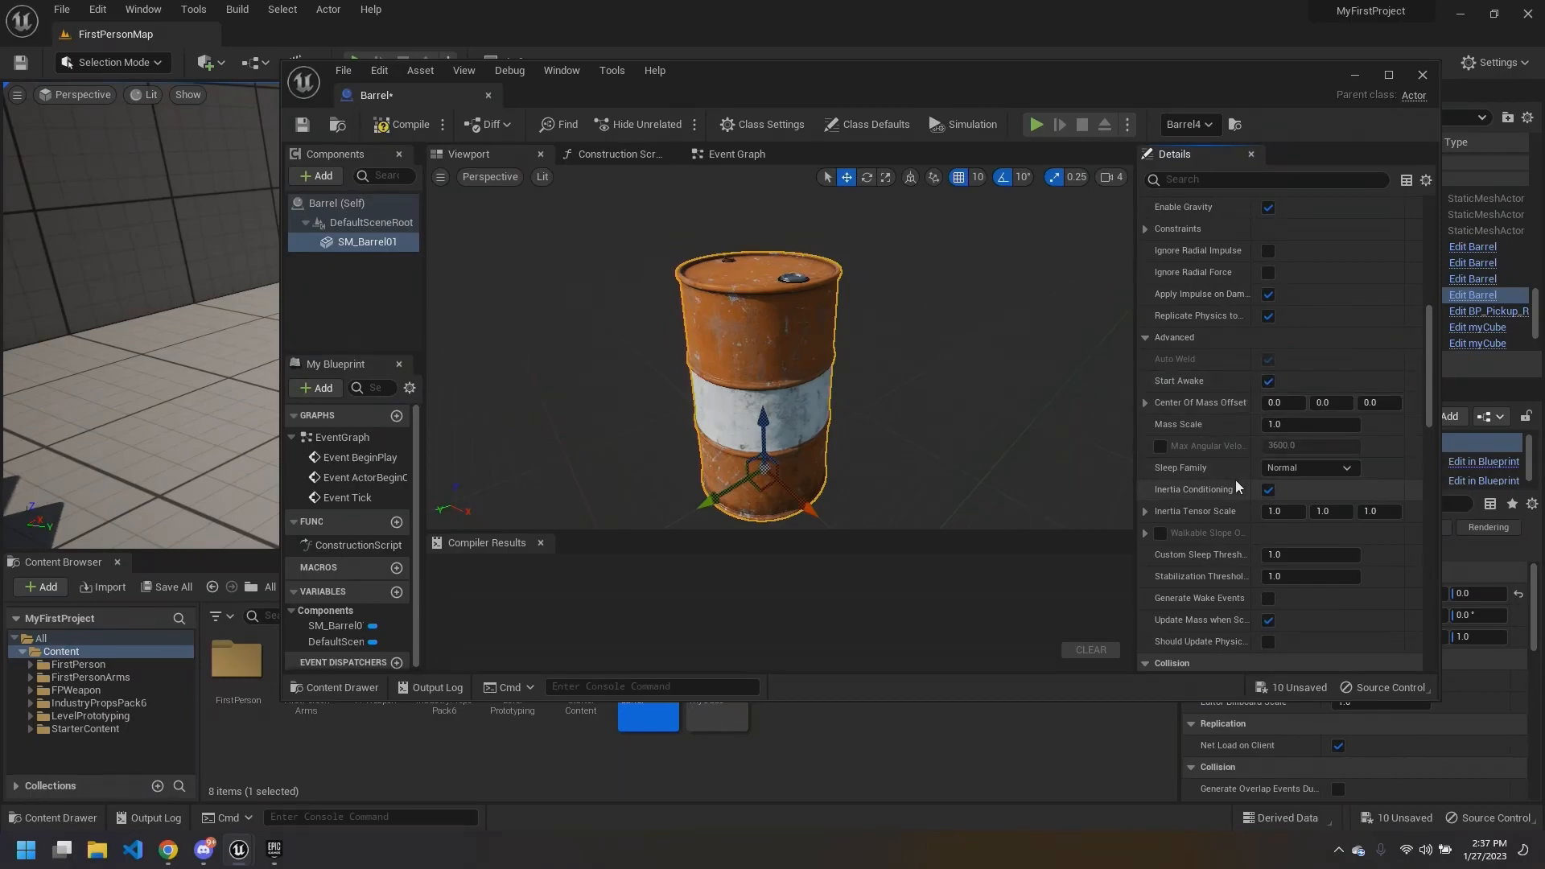
Step: Examine the remaining advanced physics settings, including mass scale, sleep family, inertia and thresholds, and collapse the advanced section
{"action": "scroll", "coordinate": [1231, 482], "scroll_direction": "down", "scroll_amount": 1}
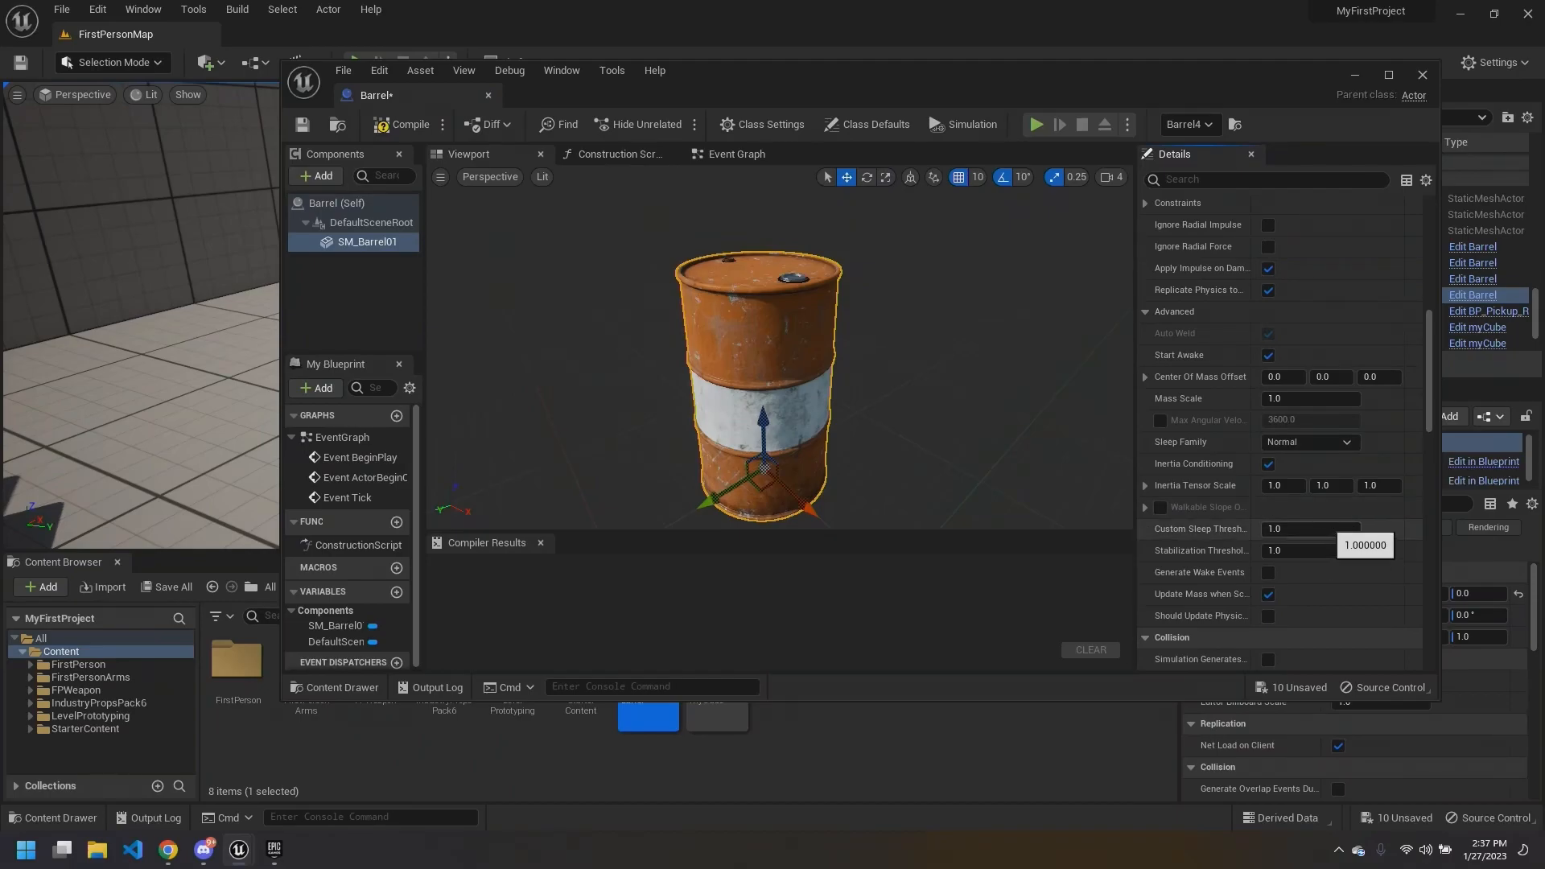
{"action": "scroll", "coordinate": [1320, 531], "scroll_direction": "down", "scroll_amount": 3}
{"action": "scroll", "coordinate": [1288, 533], "scroll_direction": "up", "scroll_amount": 6}
{"action": "scroll", "coordinate": [1231, 523], "scroll_direction": "up", "scroll_amount": 2}
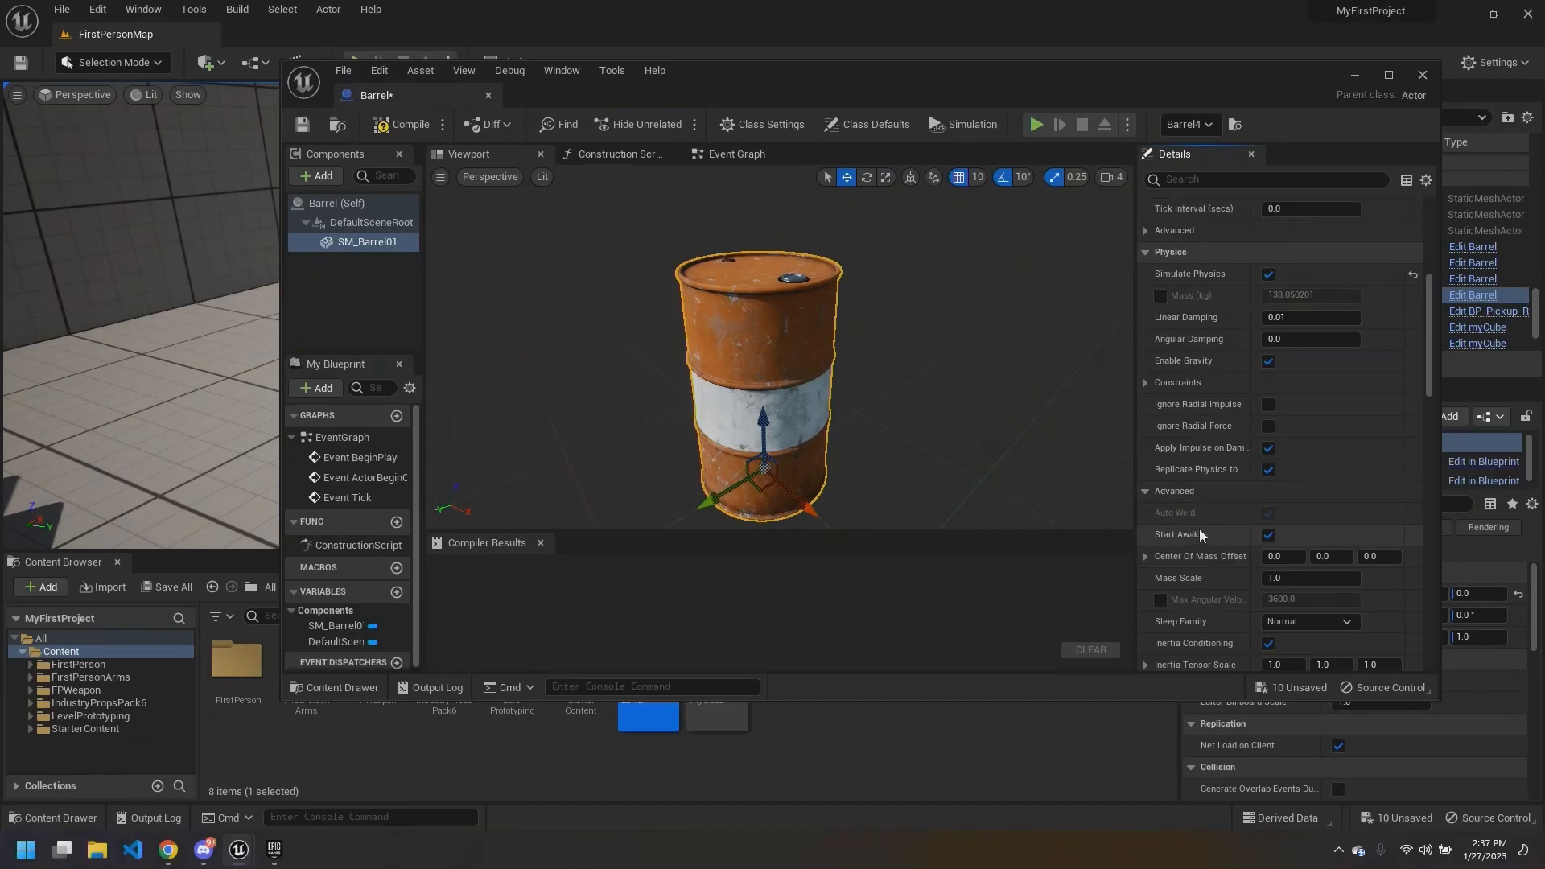
{"action": "scroll", "coordinate": [1224, 503], "scroll_direction": "down", "scroll_amount": 3}
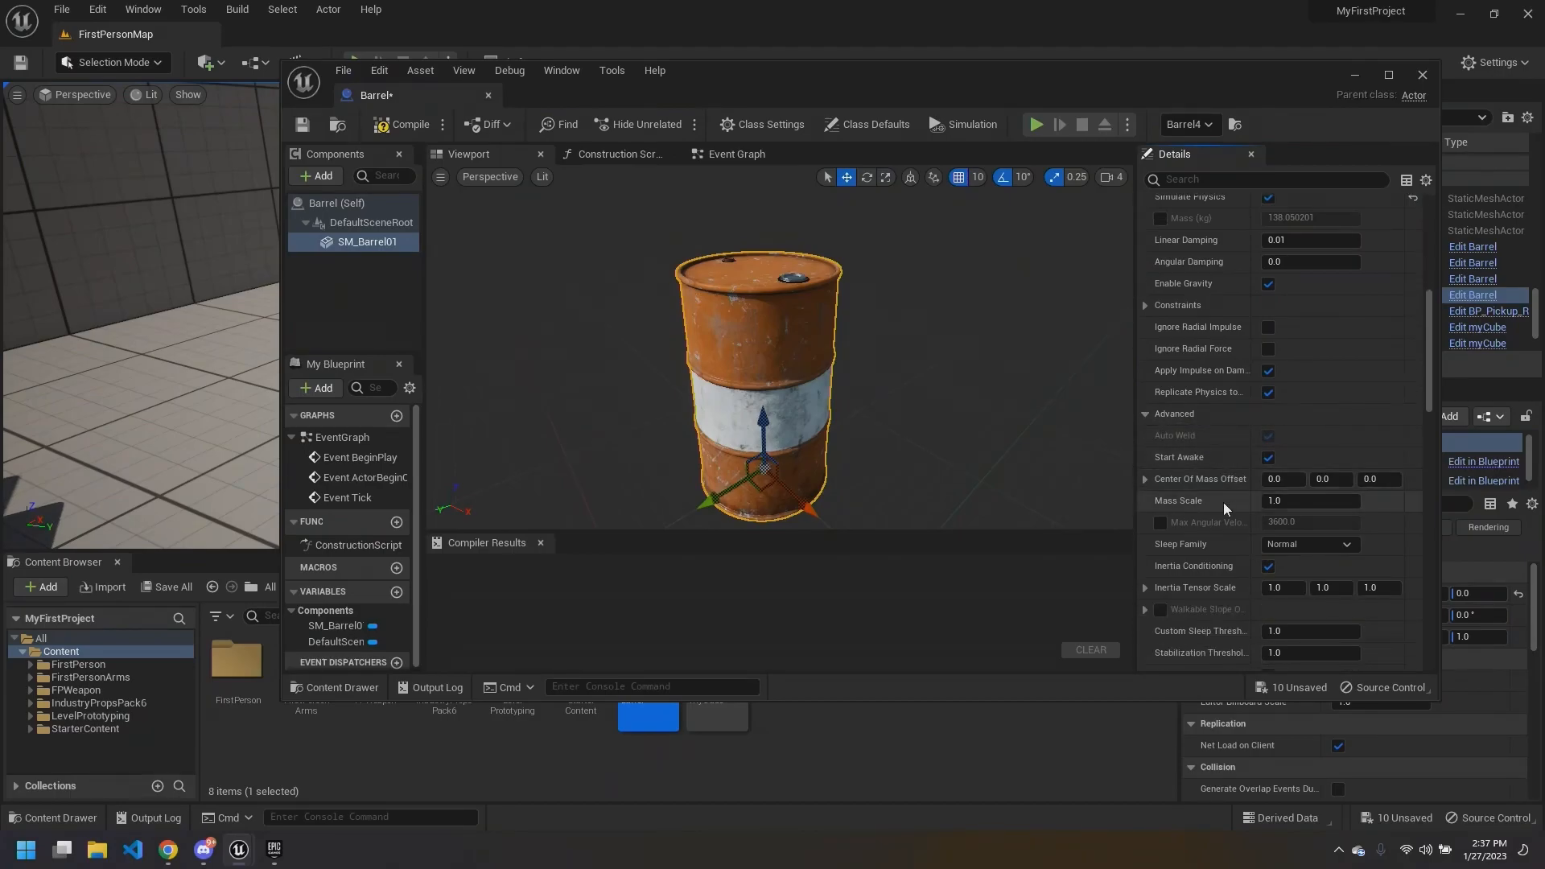
{"action": "scroll", "coordinate": [1252, 541], "scroll_direction": "down", "scroll_amount": 1}
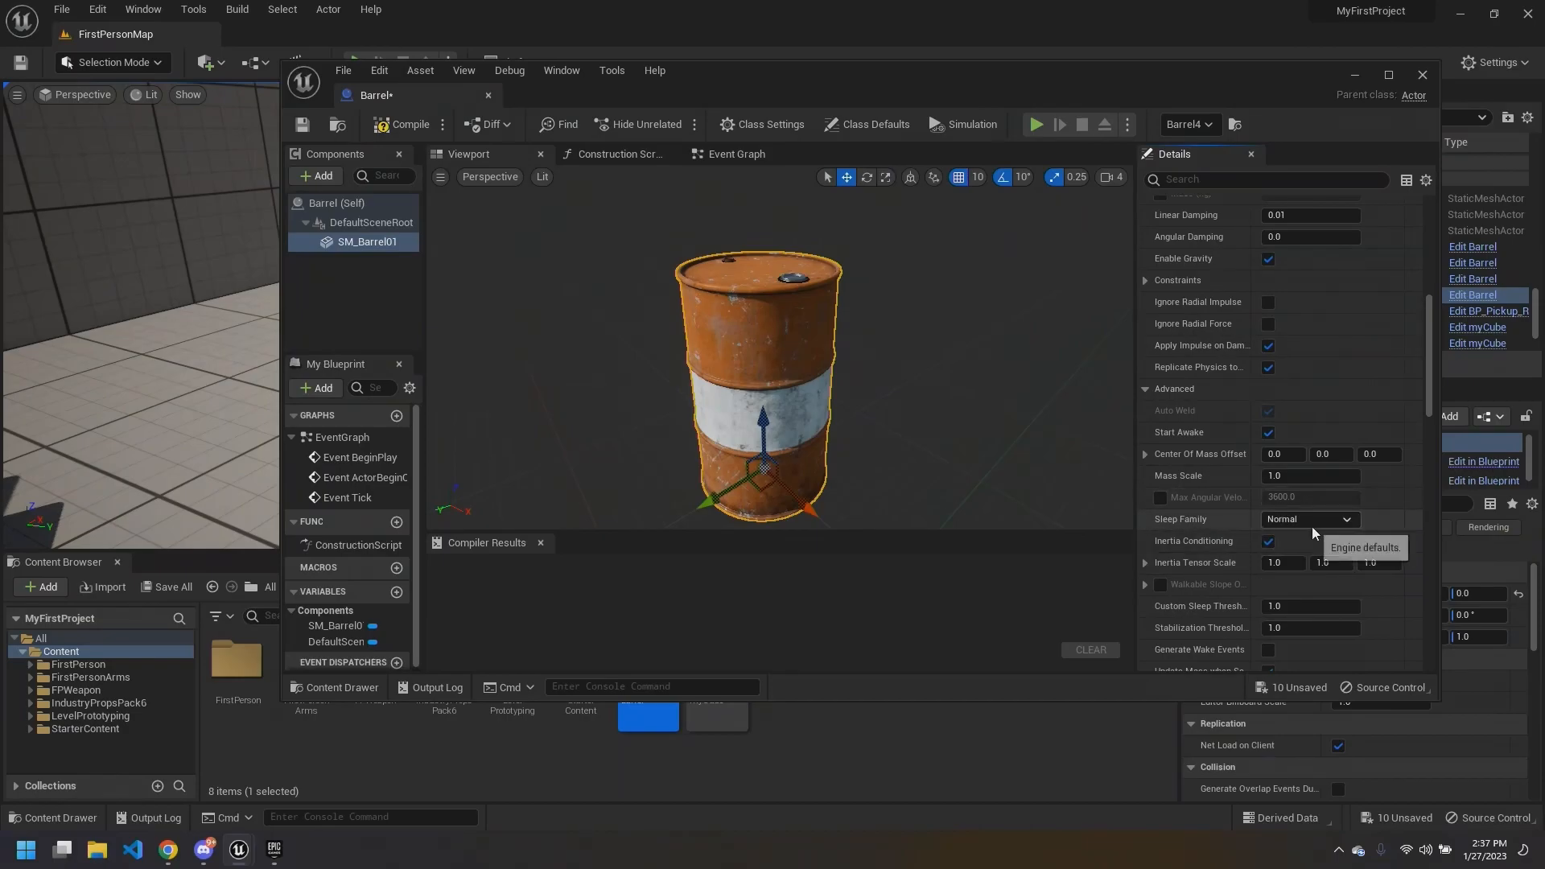
{"action": "scroll", "coordinate": [1207, 543], "scroll_direction": "down", "scroll_amount": 3}
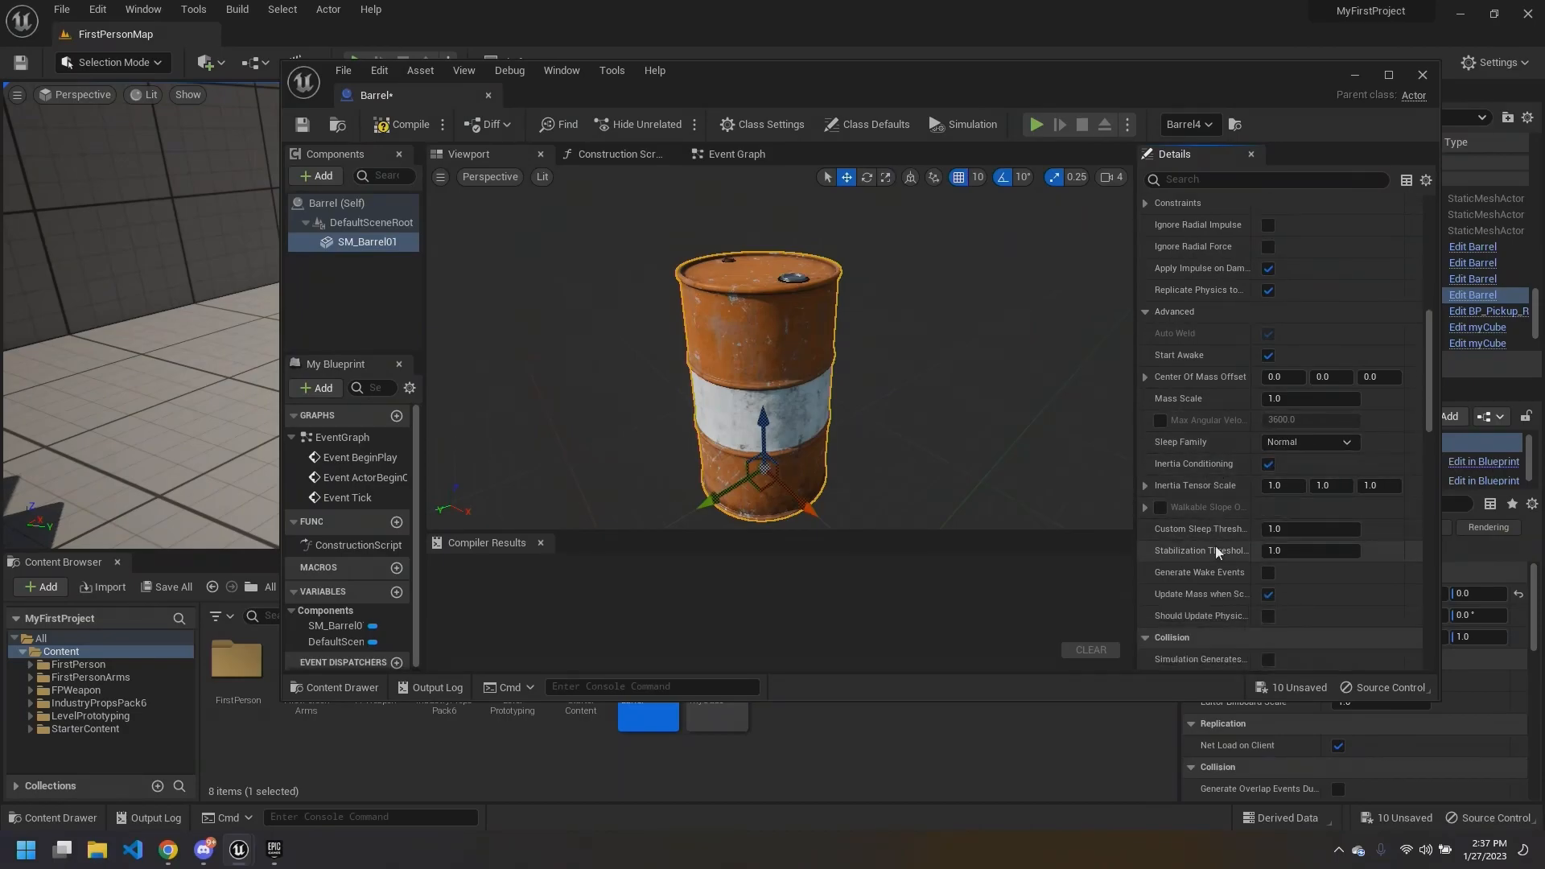
{"action": "scroll", "coordinate": [1231, 544], "scroll_direction": "down", "scroll_amount": 1}
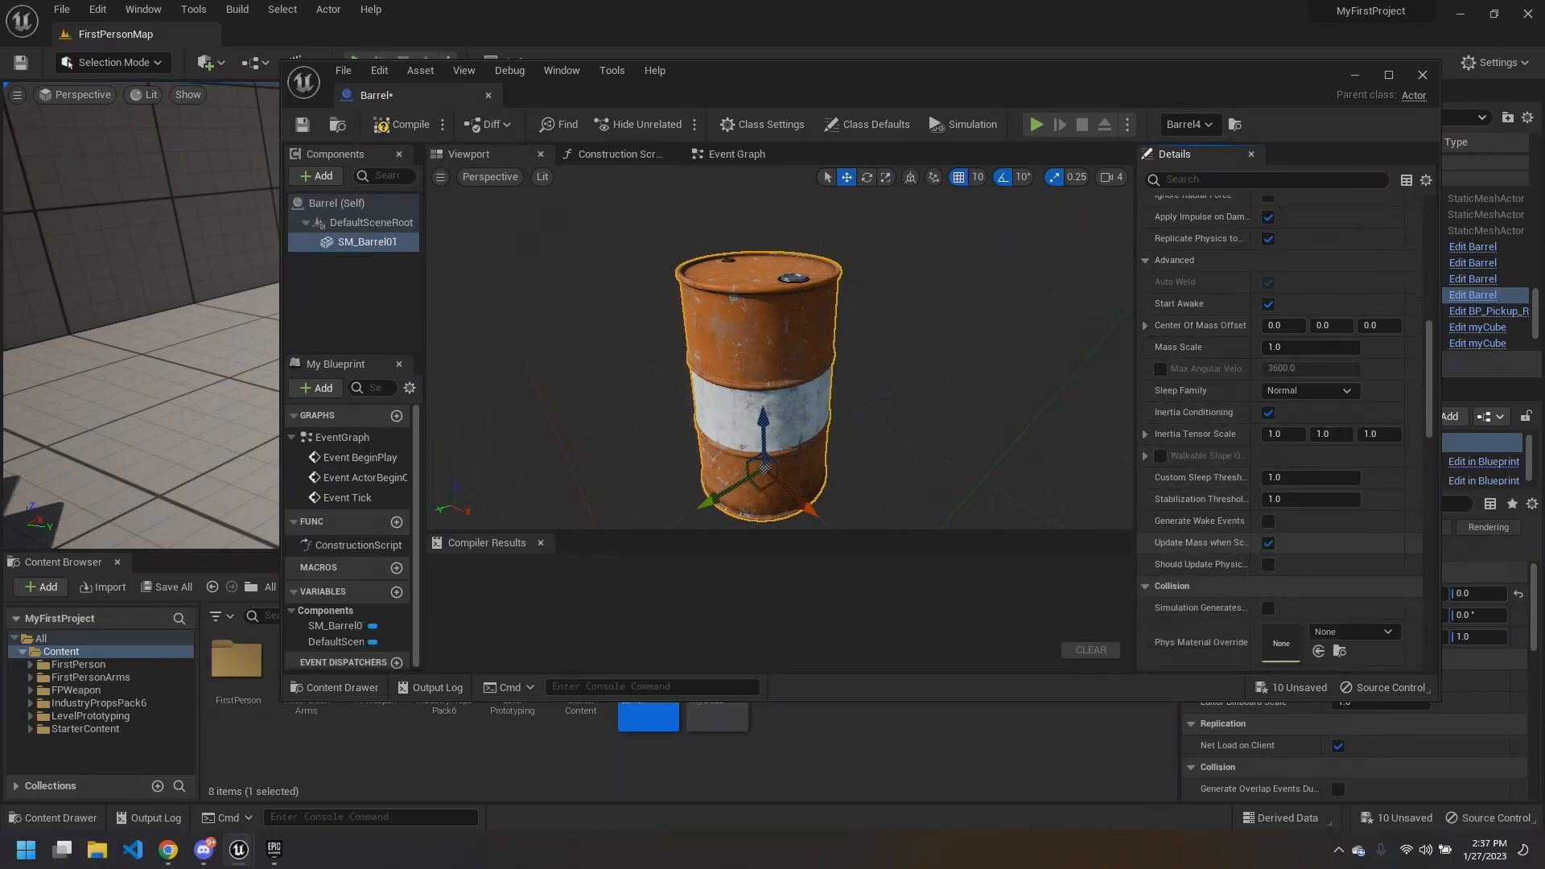
{"action": "scroll", "coordinate": [1231, 543], "scroll_direction": "up", "scroll_amount": 2}
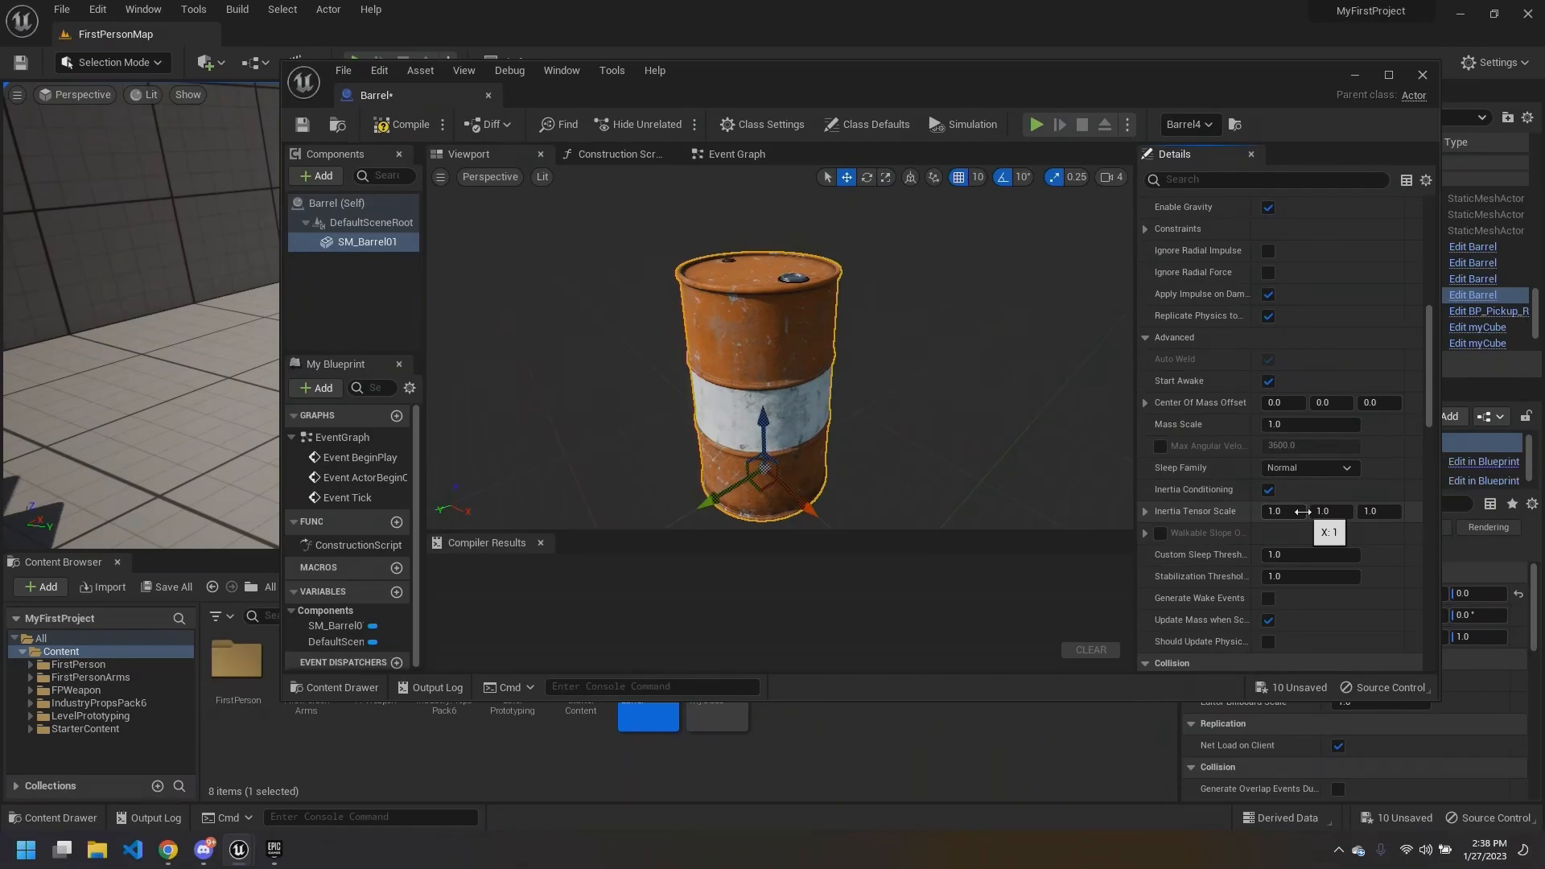
{"action": "scroll", "coordinate": [1304, 509], "scroll_direction": "down", "scroll_amount": 1}
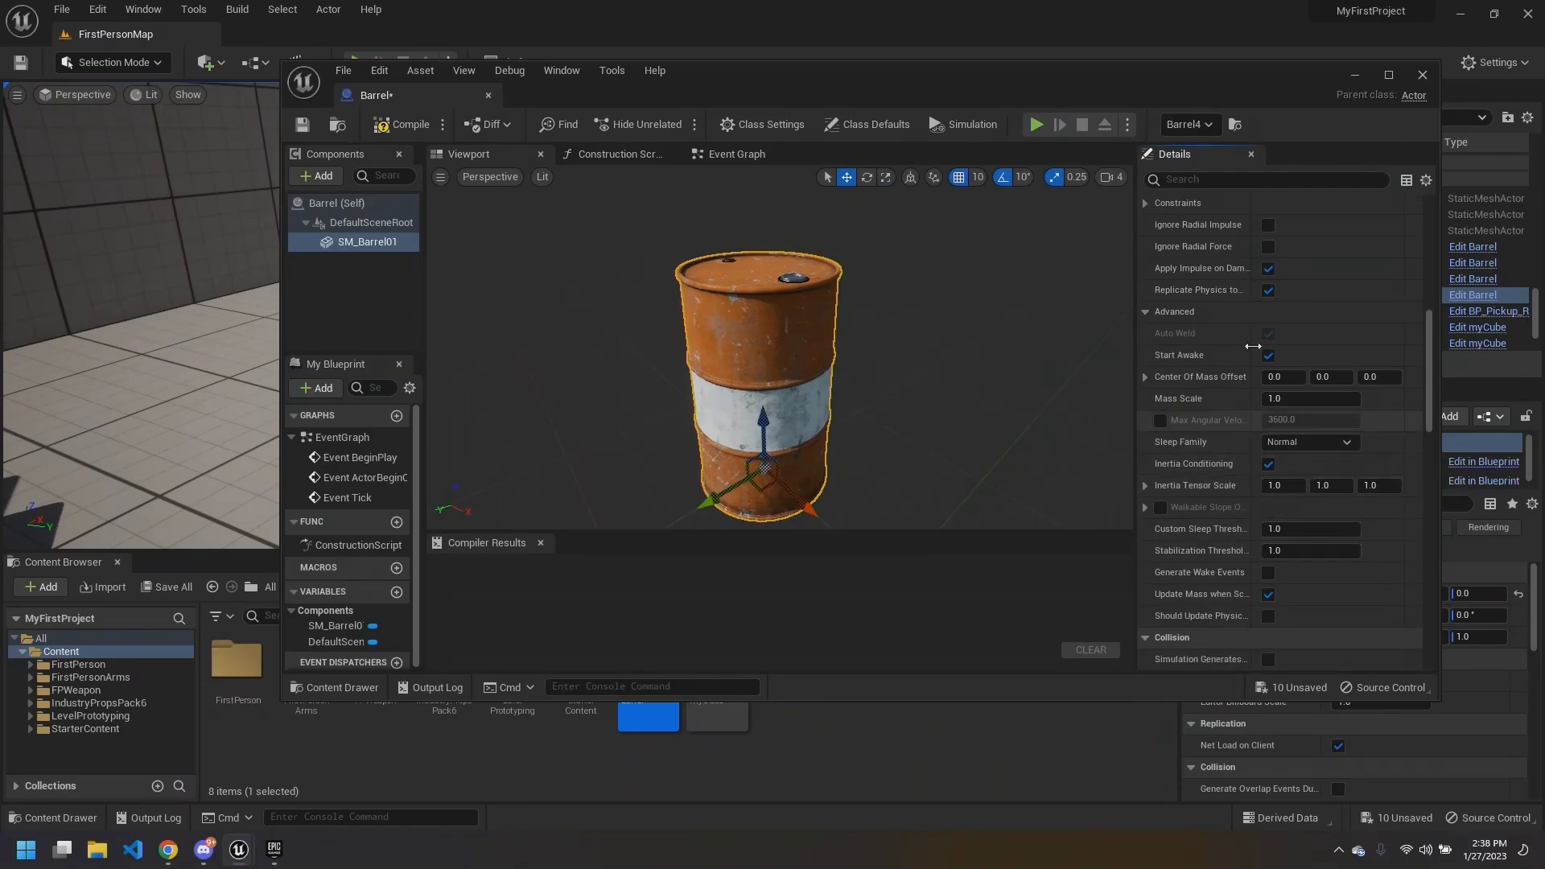
{"action": "scroll", "coordinate": [1246, 517], "scroll_direction": "up", "scroll_amount": 1}
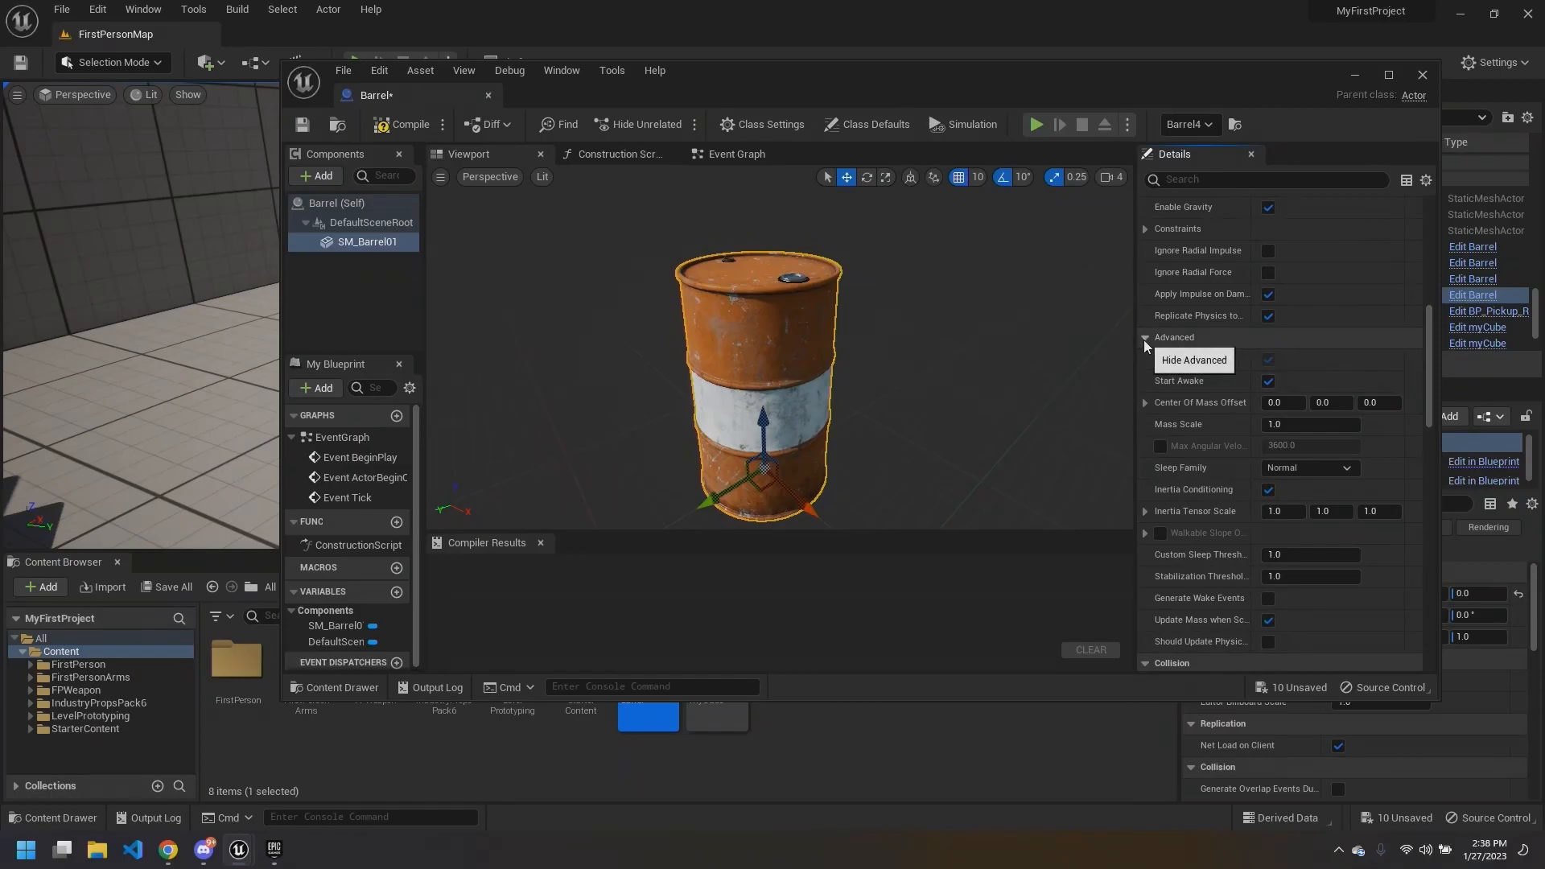
{"action": "scroll", "coordinate": [1270, 419], "scroll_direction": "up", "scroll_amount": 3}
{"action": "scroll", "coordinate": [1218, 446], "scroll_direction": "up", "scroll_amount": 3}
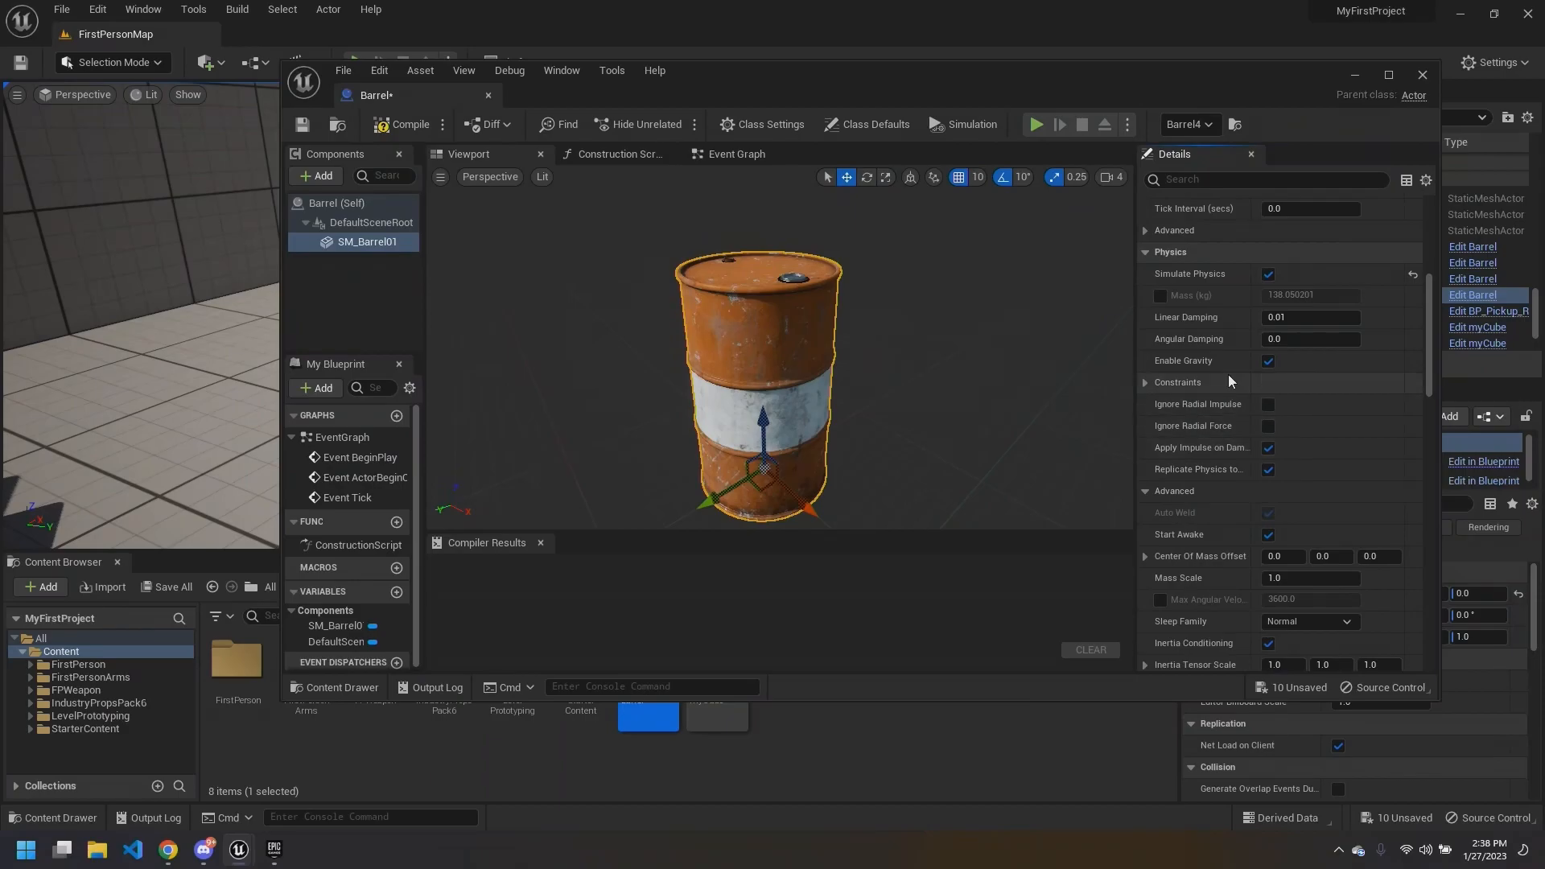
{"action": "left_click", "coordinate": [1147, 492]}
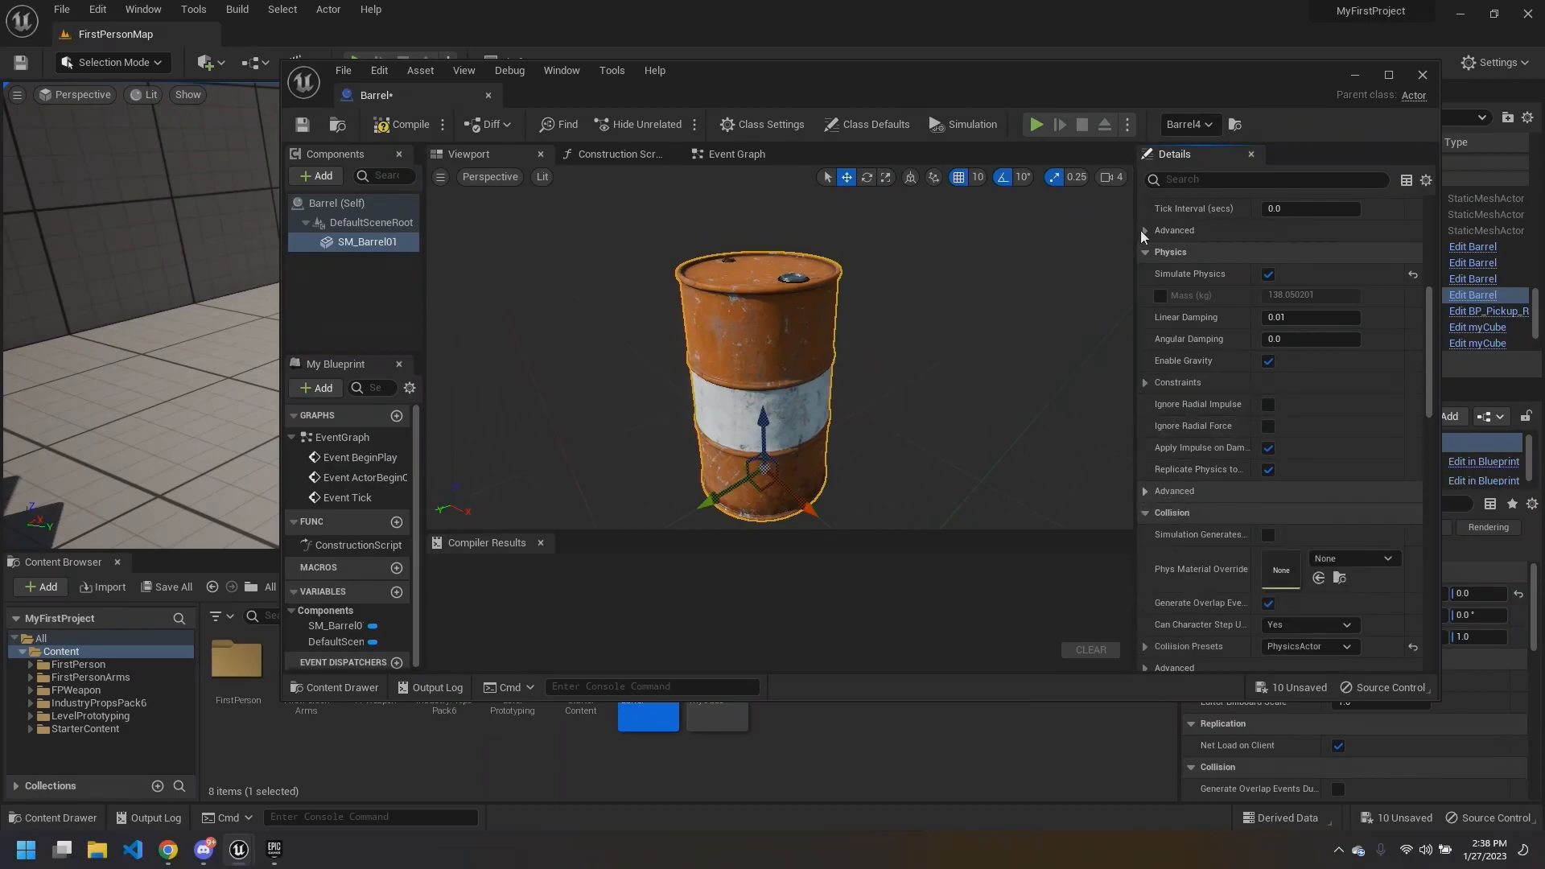
Step: Reposition the blueprint window, adjust the view of the barrel and save the Barrel blueprint
{"action": "left_click_drag", "start_coordinate": [1099, 77], "coordinate": [1071, 76]}
{"action": "scroll", "coordinate": [1227, 433], "scroll_direction": "up", "scroll_amount": 1}
{"action": "right_click_drag", "start_coordinate": [823, 374], "coordinate": [808, 394]}
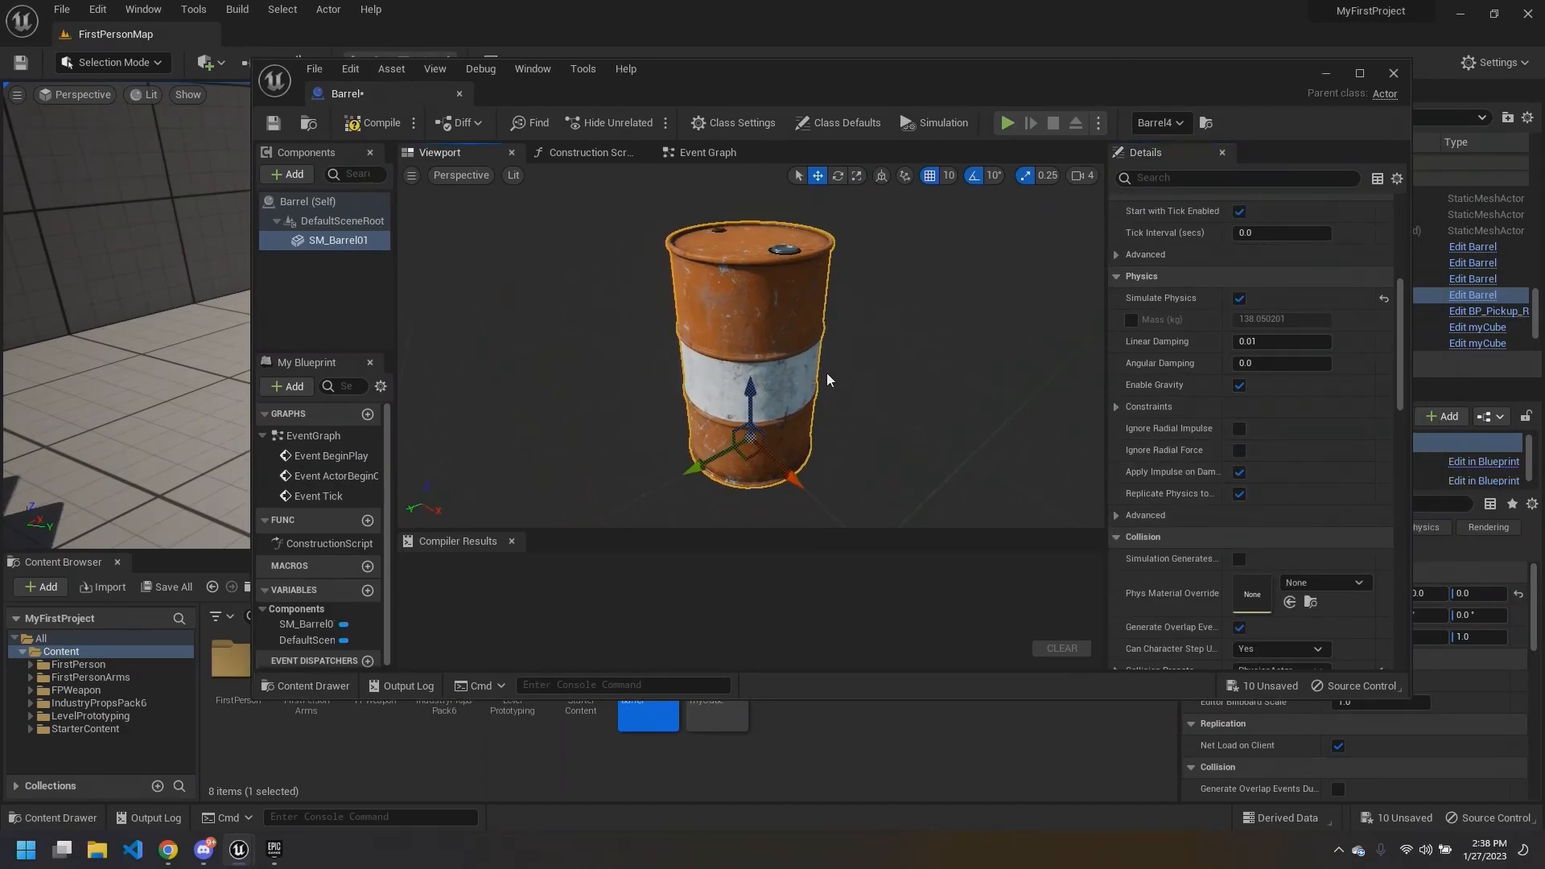
{"action": "key", "text": "ctrl+s"}
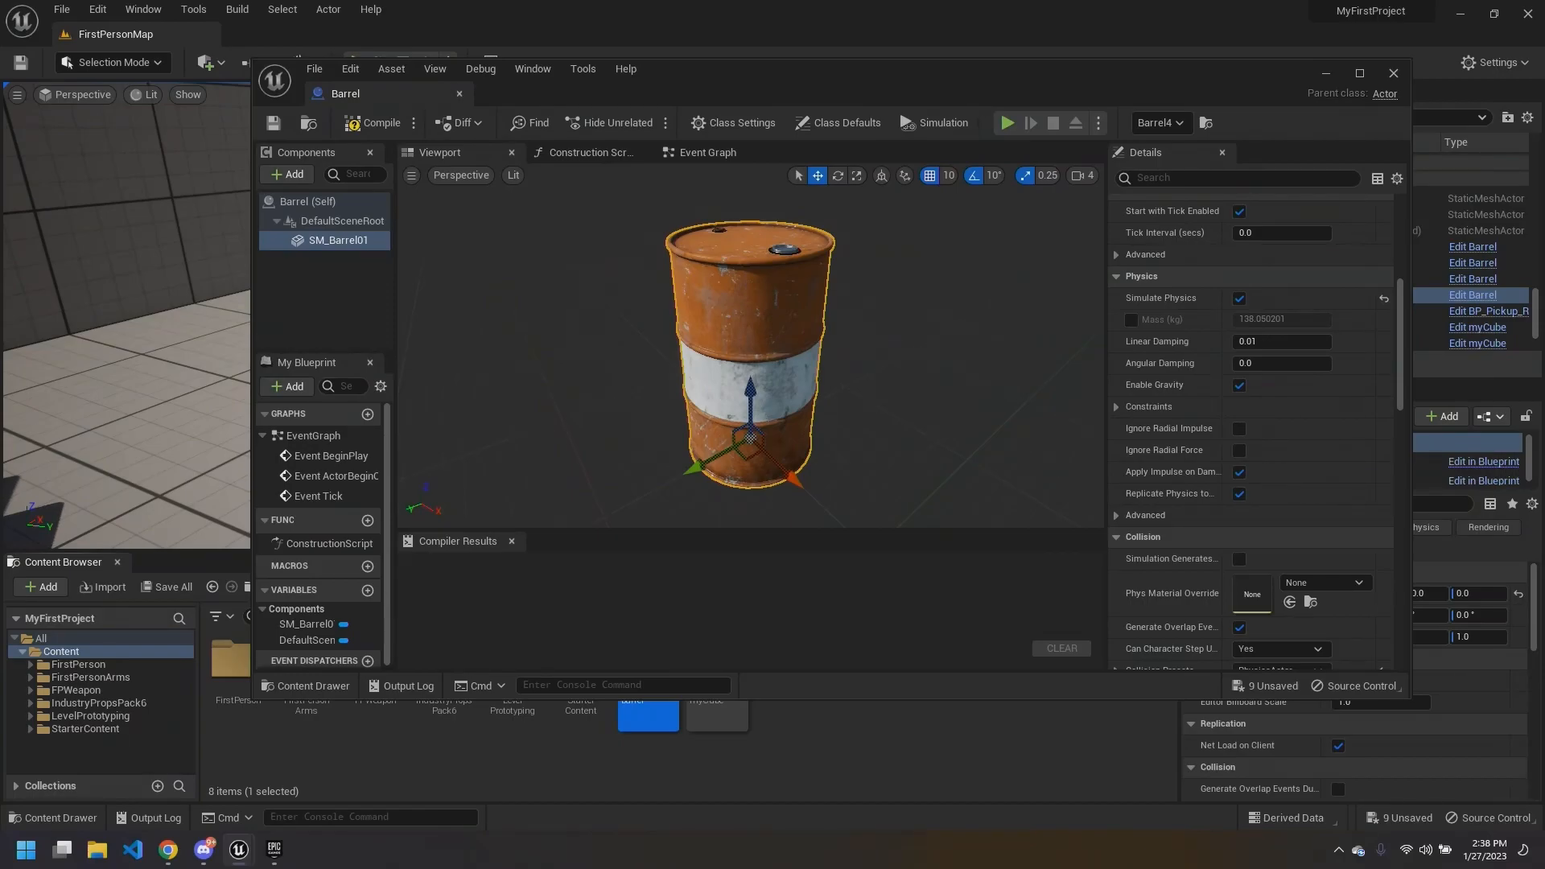
Step: Examine the collision settings of SM_Barrel01, including its presets and advanced options, and return to its physics settings
{"action": "scroll", "coordinate": [1252, 418], "scroll_direction": "down", "scroll_amount": 4}
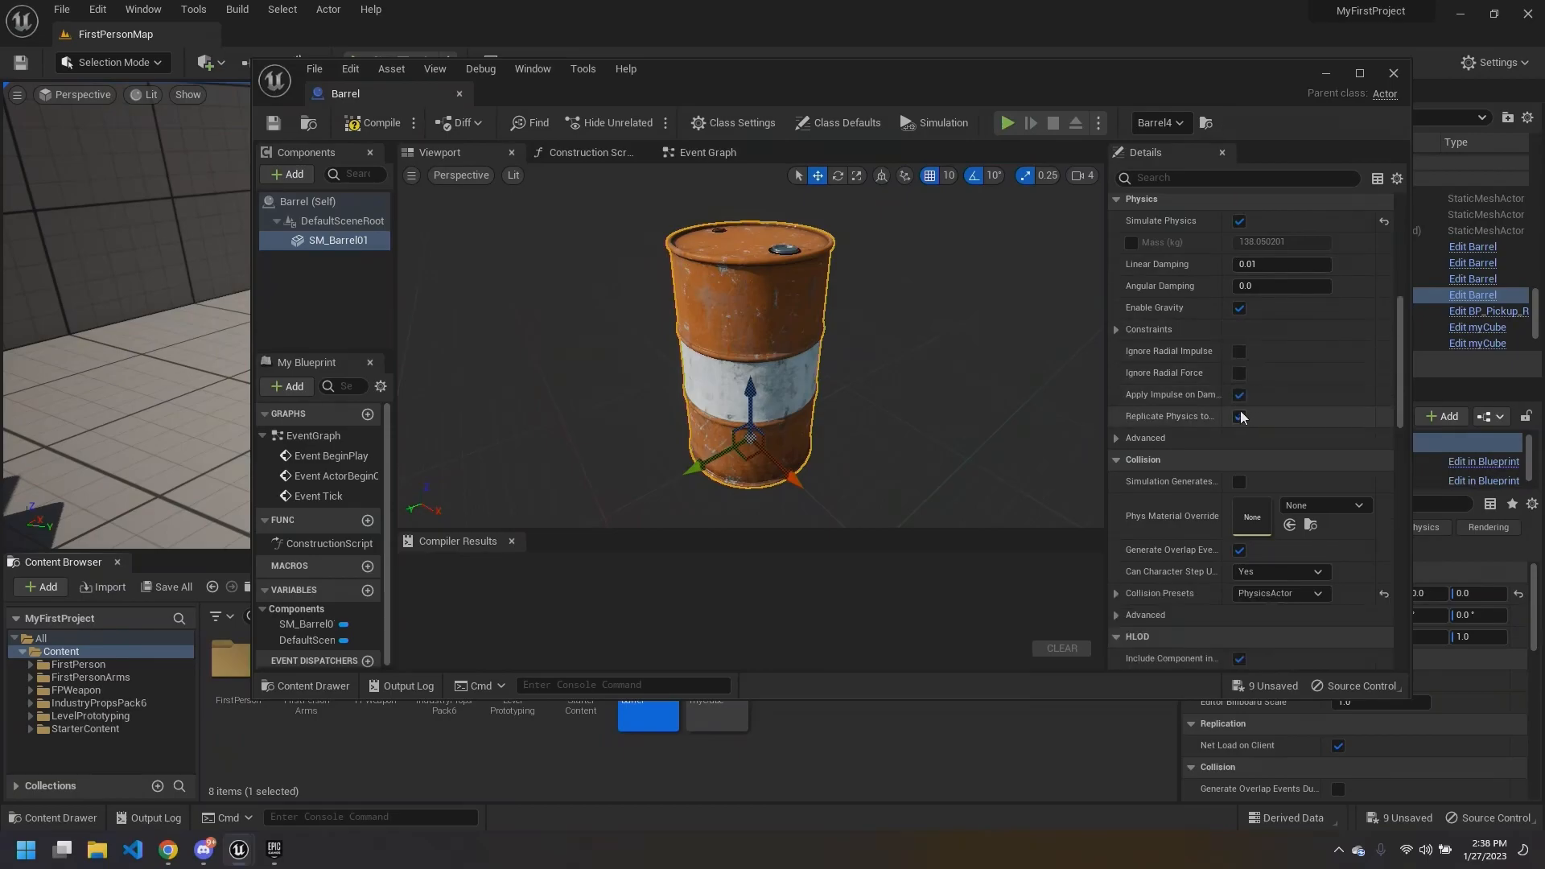
{"action": "left_click", "coordinate": [1117, 590]}
{"action": "scroll", "coordinate": [1115, 586], "scroll_direction": "down", "scroll_amount": 2}
{"action": "scroll", "coordinate": [1113, 585], "scroll_direction": "down", "scroll_amount": 3}
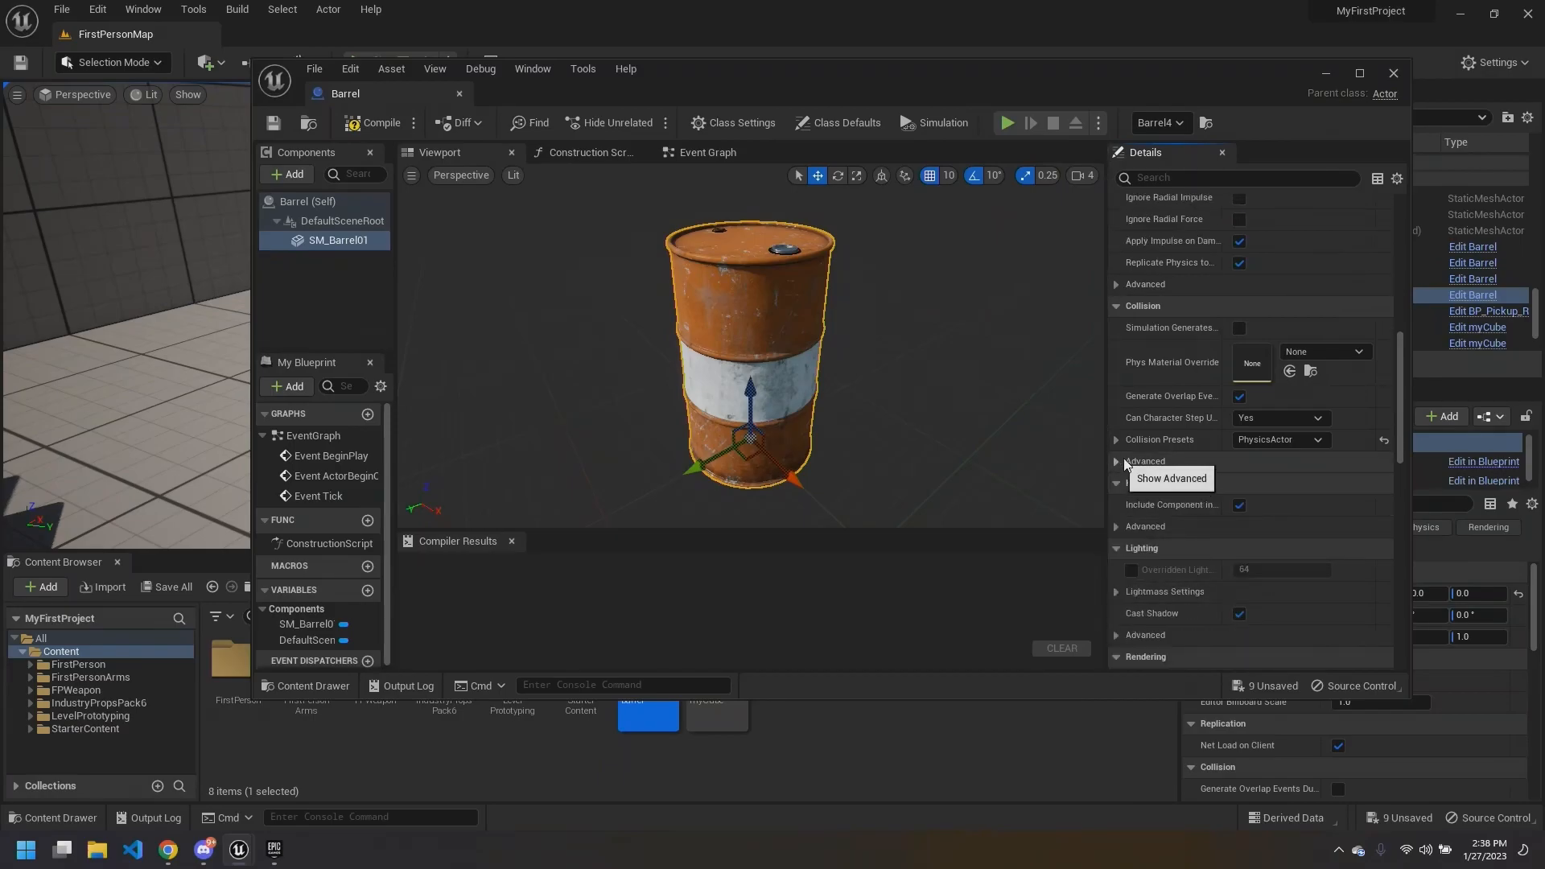
{"action": "left_click", "coordinate": [1116, 461]}
{"action": "scroll", "coordinate": [1141, 467], "scroll_direction": "up", "scroll_amount": 7}
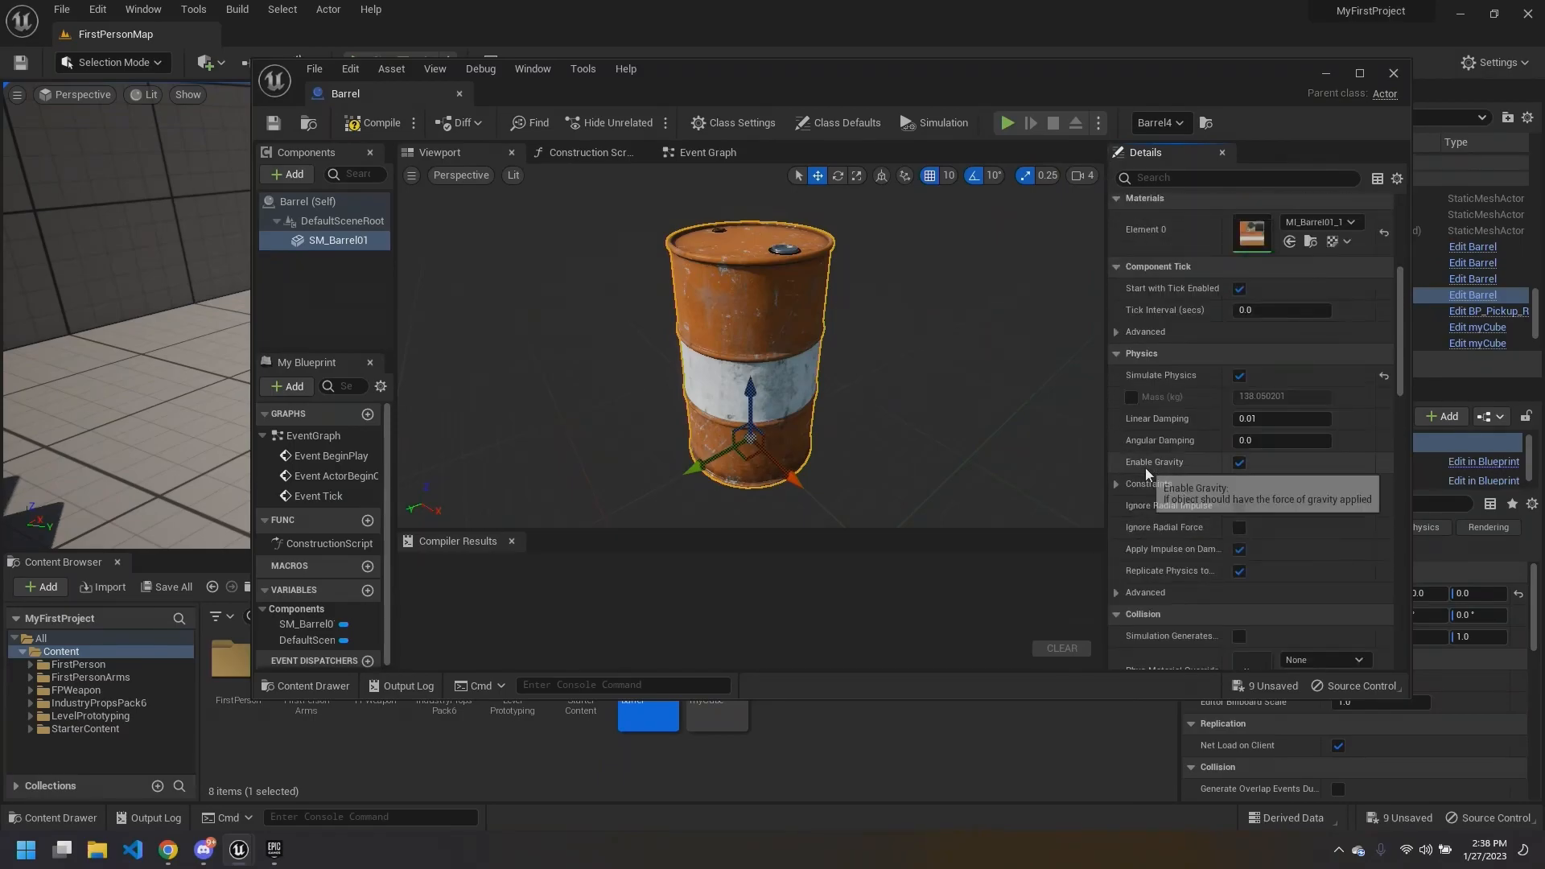
{"action": "scroll", "coordinate": [1195, 431], "scroll_direction": "down", "scroll_amount": 1}
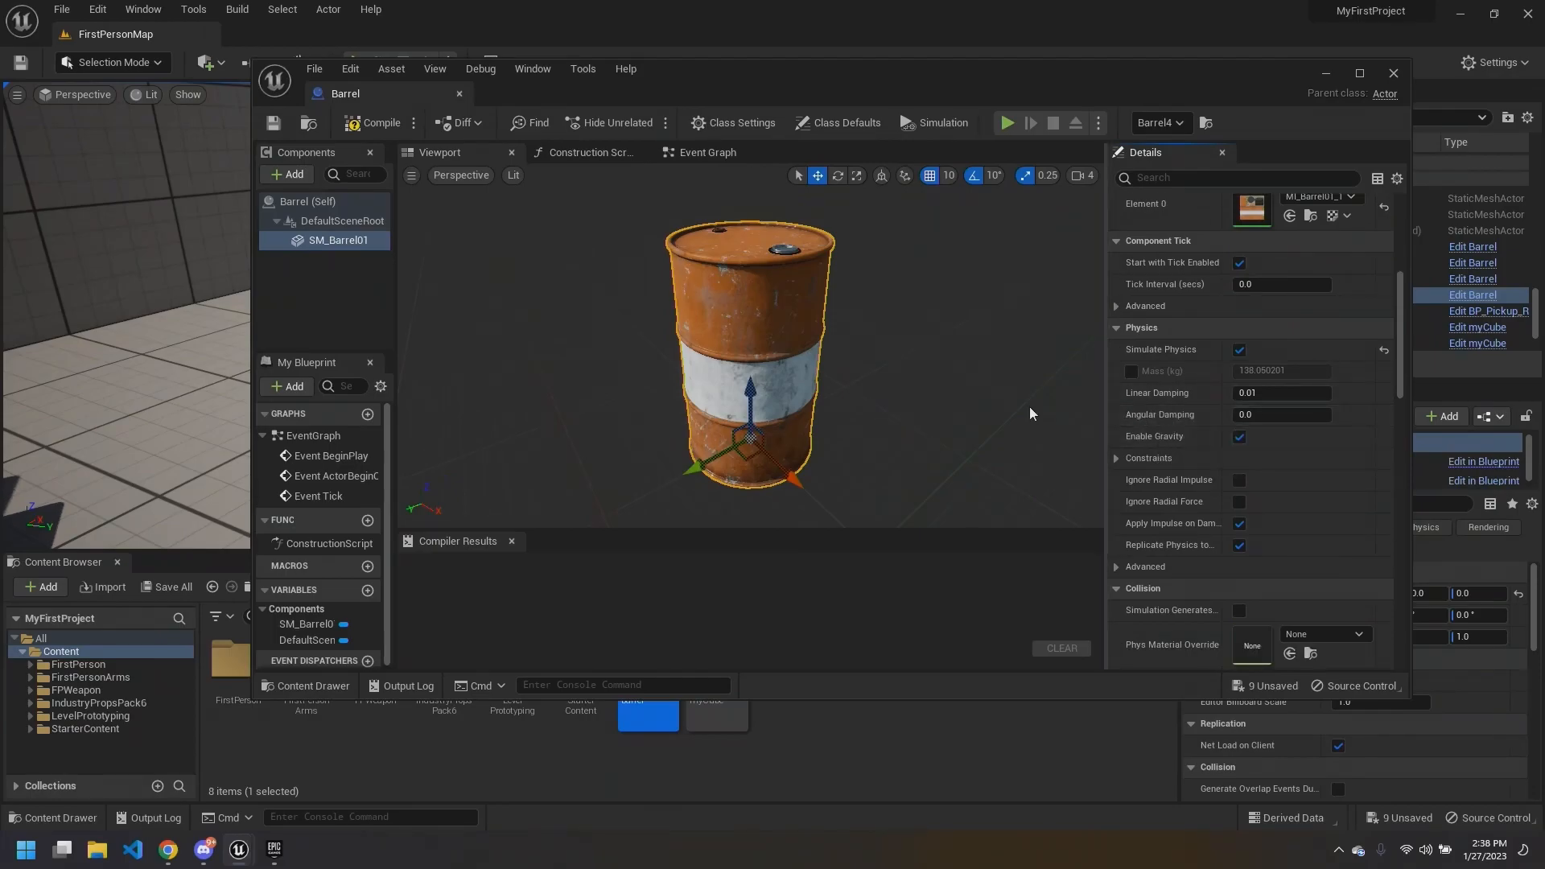
Step: Maximize the Barrel blueprint window and open its Event Graph
{"action": "mouse_move", "coordinate": [810, 317]}
{"action": "right_mouse_down"}
{"action": "mouse_move", "coordinate": [831, 296]}
{"action": "mouse_move", "coordinate": [816, 292]}
{"action": "right_mouse_up"}
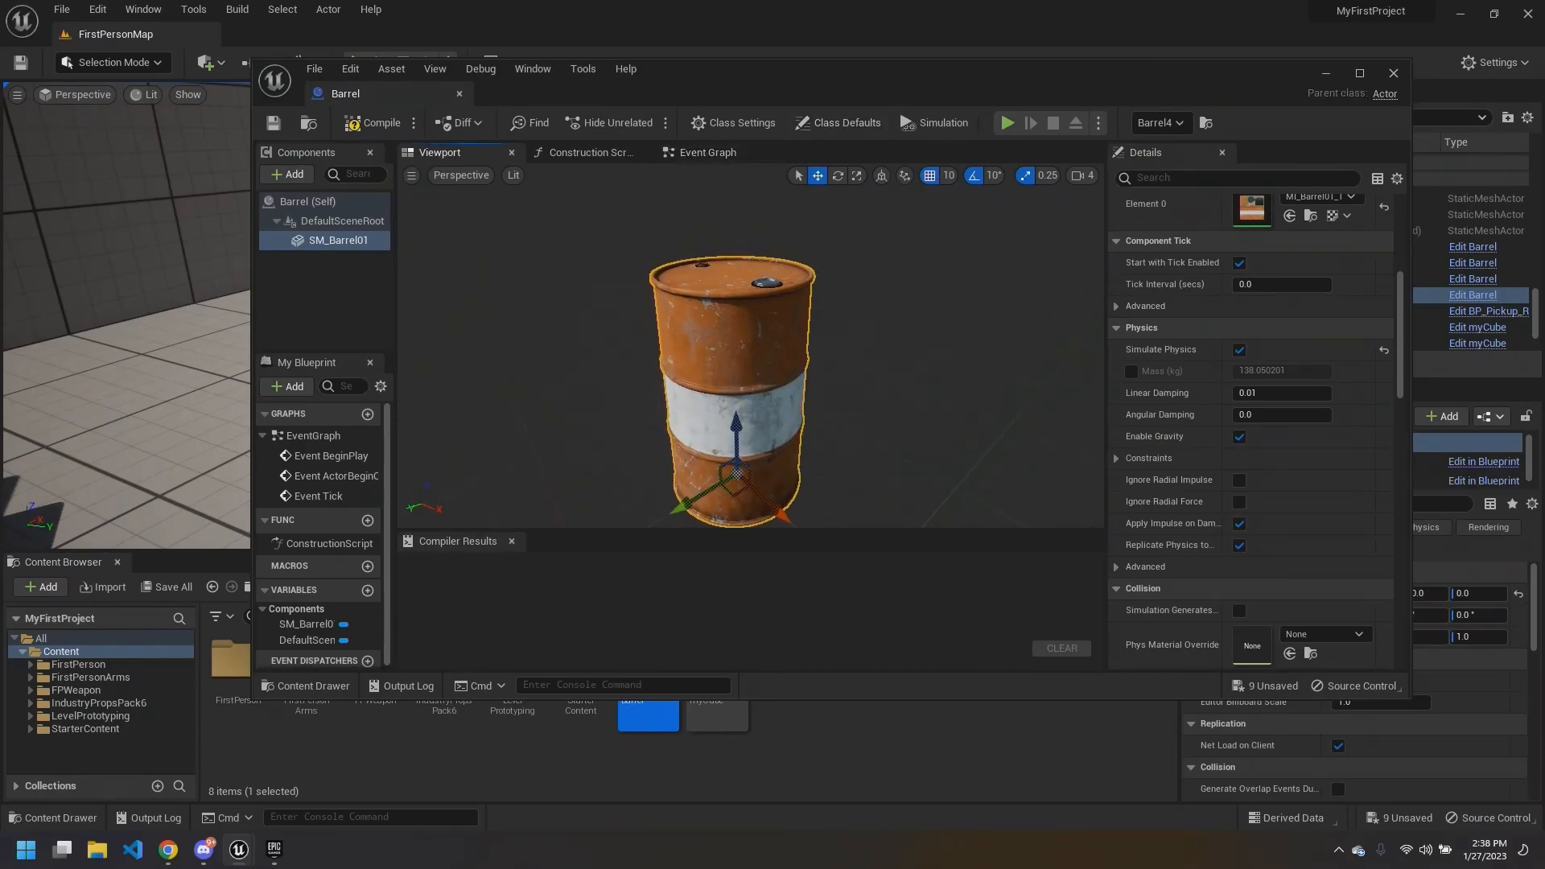
{"action": "right_click_drag", "start_coordinate": [629, 271], "coordinate": [629, 296]}
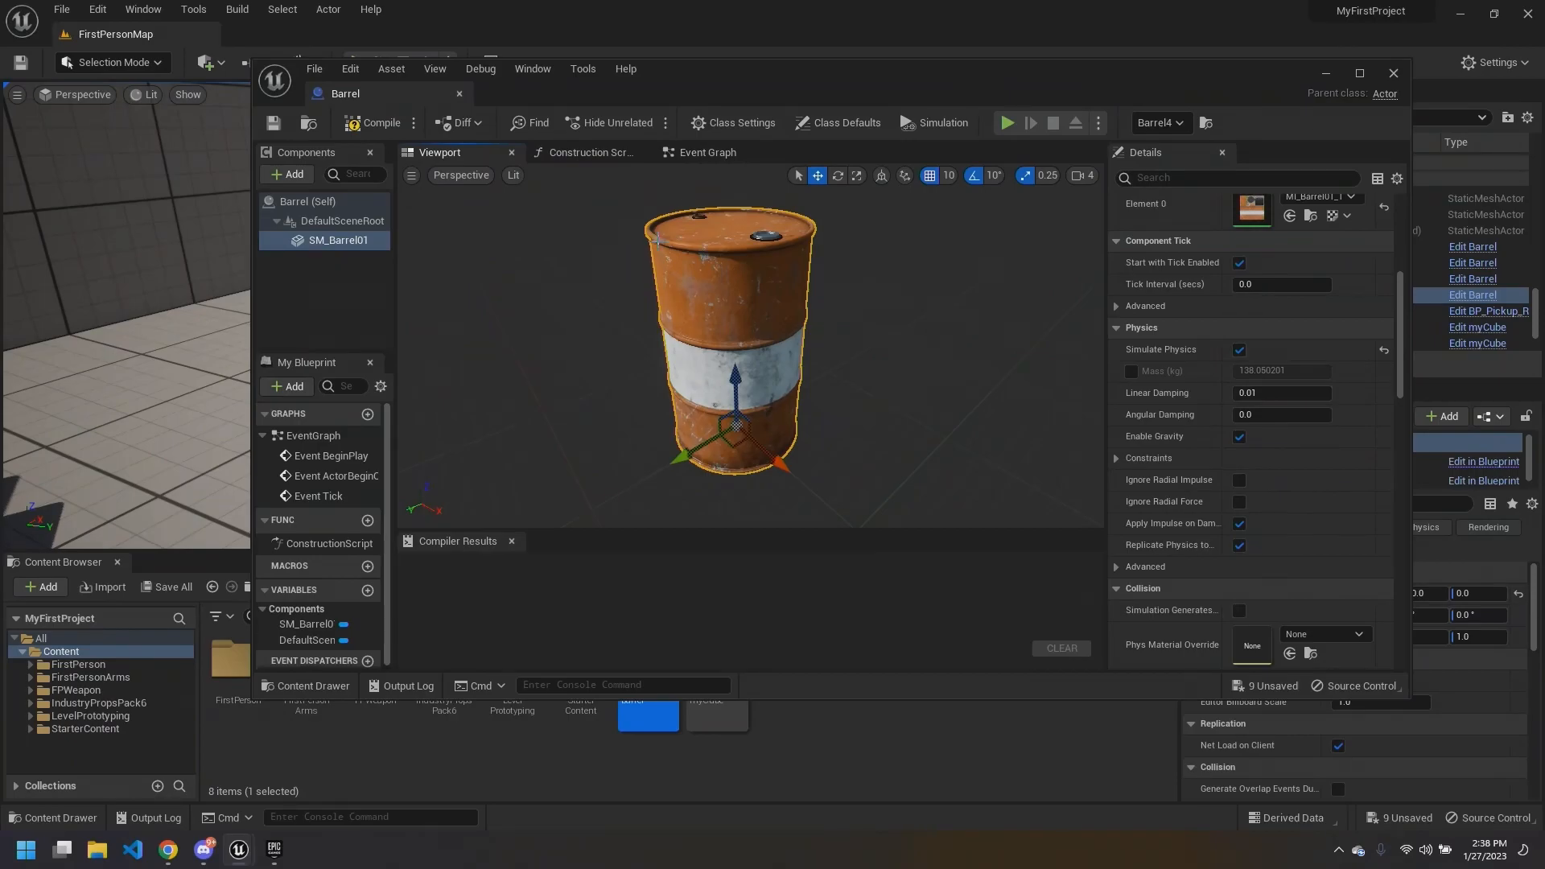
{"action": "left_click_drag", "start_coordinate": [689, 75], "coordinate": [676, 2]}
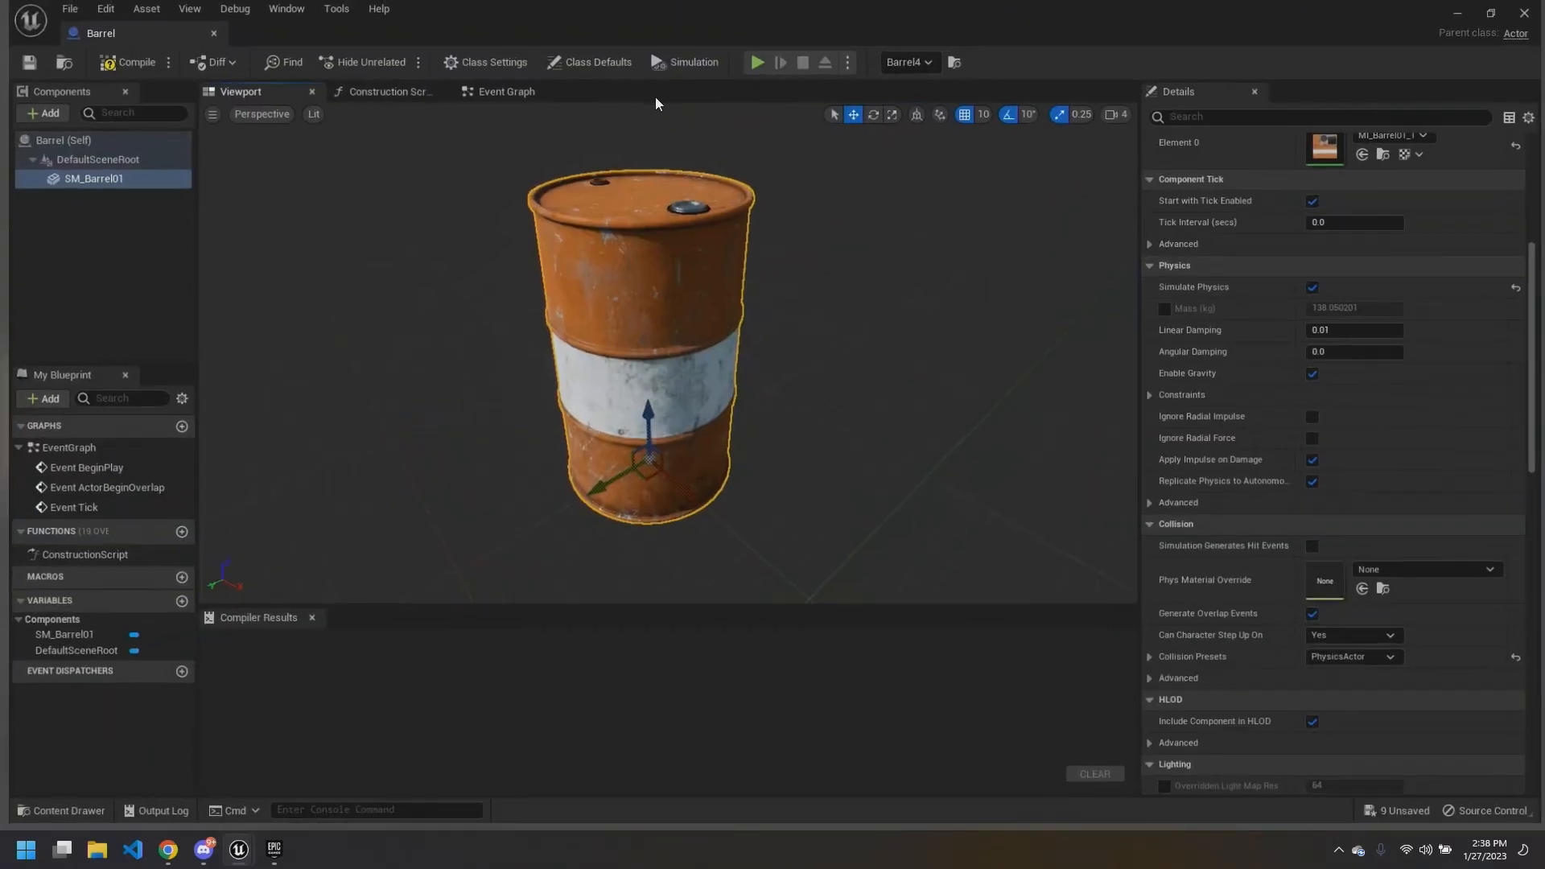
{"action": "left_click", "coordinate": [490, 97]}
{"action": "mouse_move", "coordinate": [638, 346]}
{"action": "right_mouse_down"}
{"action": "mouse_move", "coordinate": [594, 386]}
{"action": "mouse_move", "coordinate": [712, 357]}
{"action": "mouse_move", "coordinate": [666, 397]}
{"action": "mouse_move", "coordinate": [631, 388]}
{"action": "mouse_move", "coordinate": [635, 352]}
{"action": "right_mouse_up"}
{"action": "scroll", "coordinate": [702, 362], "scroll_direction": "down", "scroll_amount": 1}
{"action": "scroll", "coordinate": [701, 362], "scroll_direction": "down", "scroll_amount": 1}
{"action": "scroll", "coordinate": [665, 394], "scroll_direction": "up", "scroll_amount": 1}
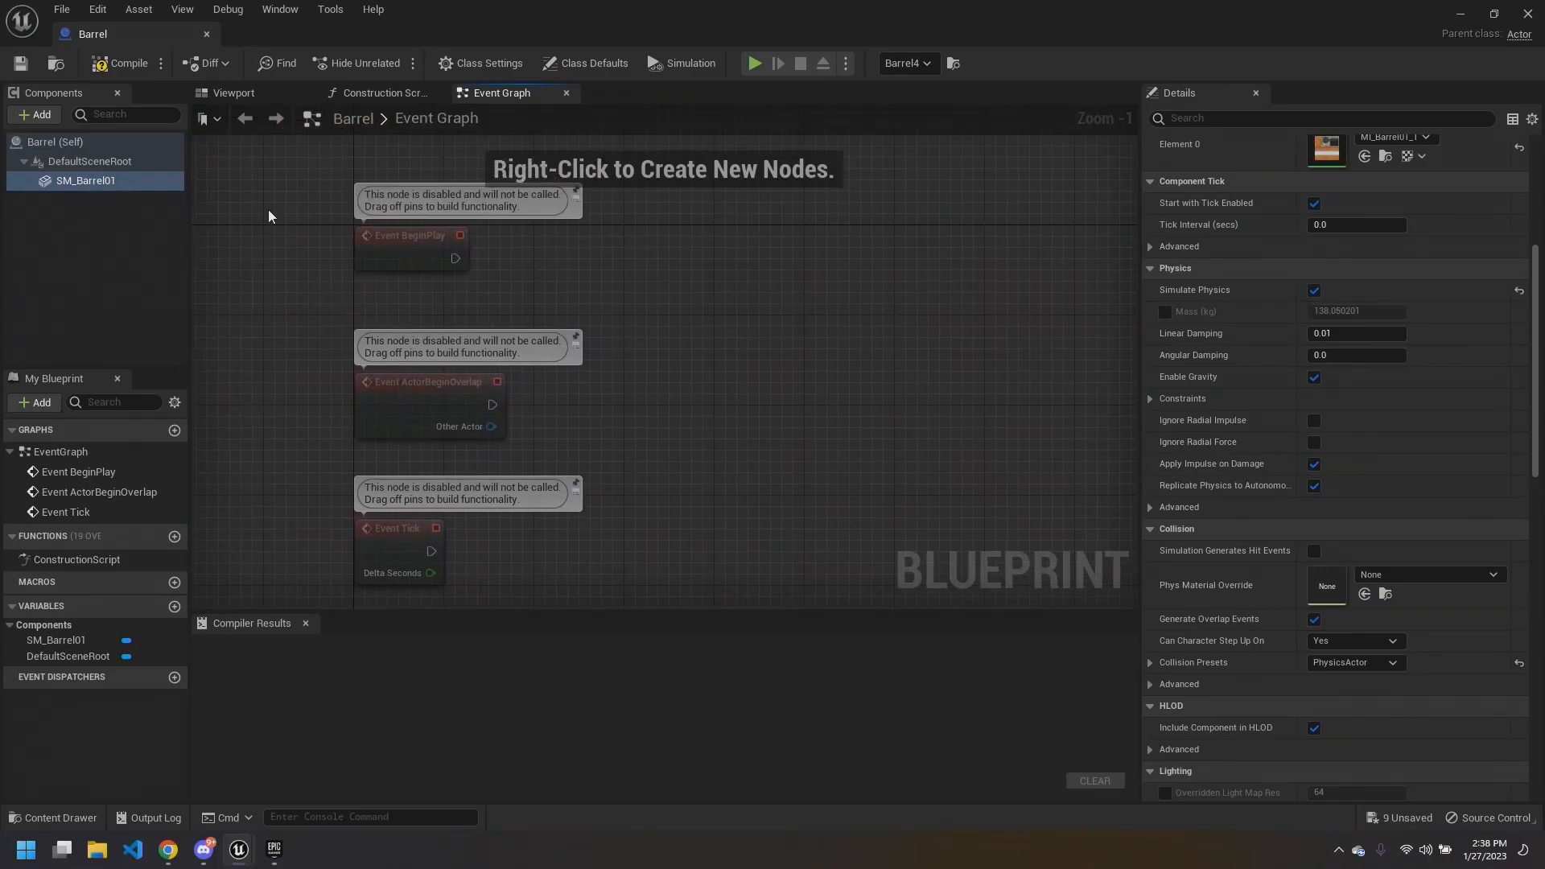
Step: Examine the default Event BeginPlay, Event ActorBeginOverlap and Event Tick nodes in the Event Graph
{"action": "right_click_drag", "start_coordinate": [281, 219], "coordinate": [295, 191]}
{"action": "left_click_drag", "start_coordinate": [377, 349], "coordinate": [401, 540]}
{"action": "left_click", "coordinate": [292, 432]}
{"action": "right_click_drag", "start_coordinate": [330, 416], "coordinate": [259, 421]}
{"action": "right_click_drag", "start_coordinate": [250, 305], "coordinate": [240, 308]}
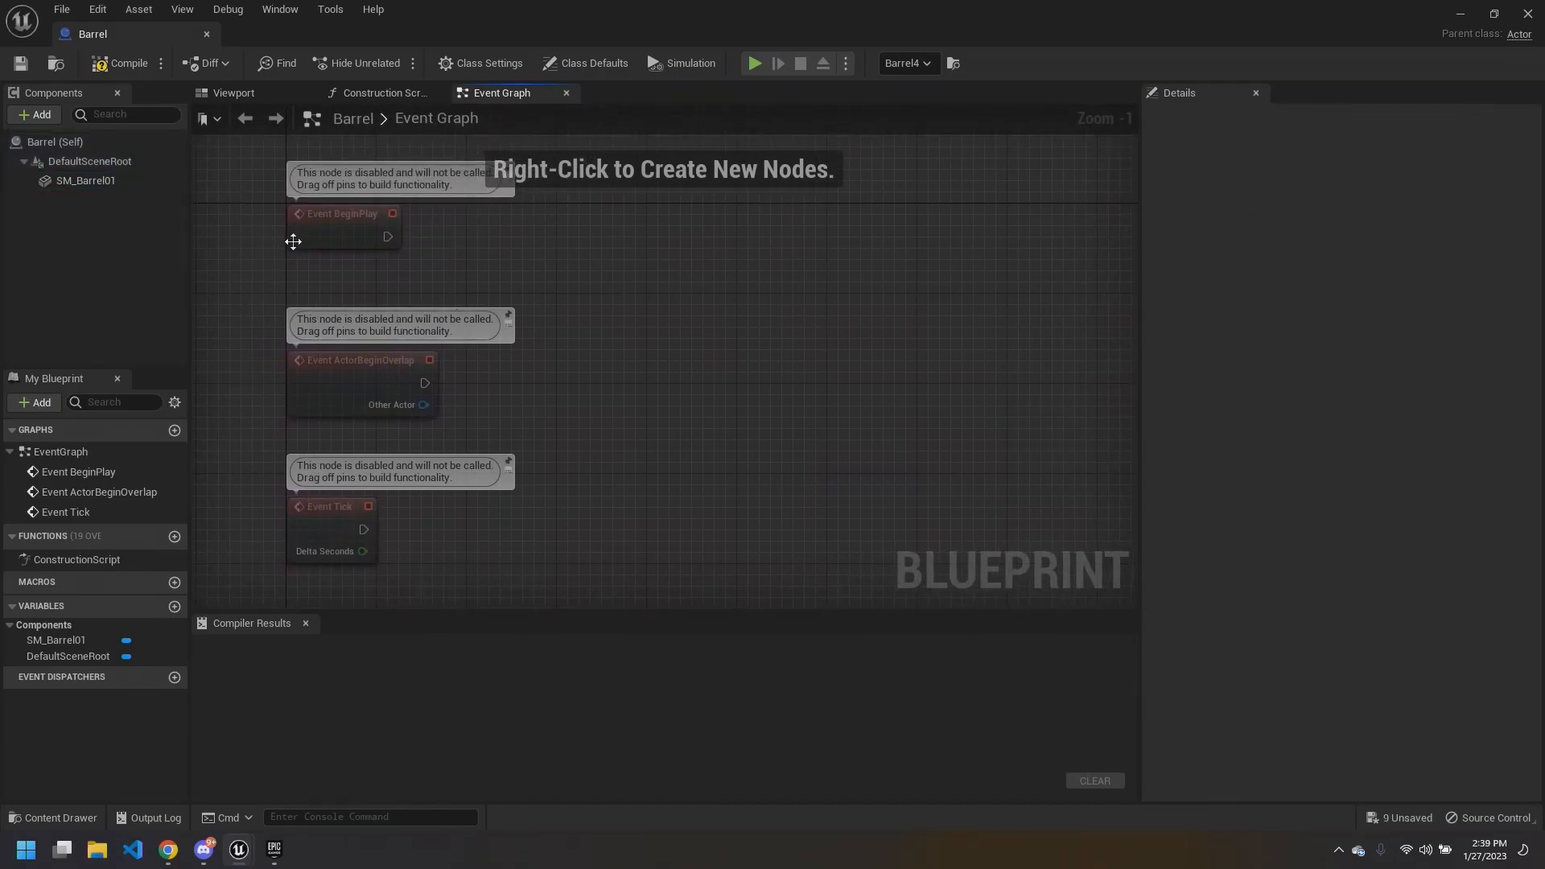
{"action": "right_click_drag", "start_coordinate": [370, 297], "coordinate": [297, 345]}
{"action": "right_click_drag", "start_coordinate": [305, 289], "coordinate": [408, 296]}
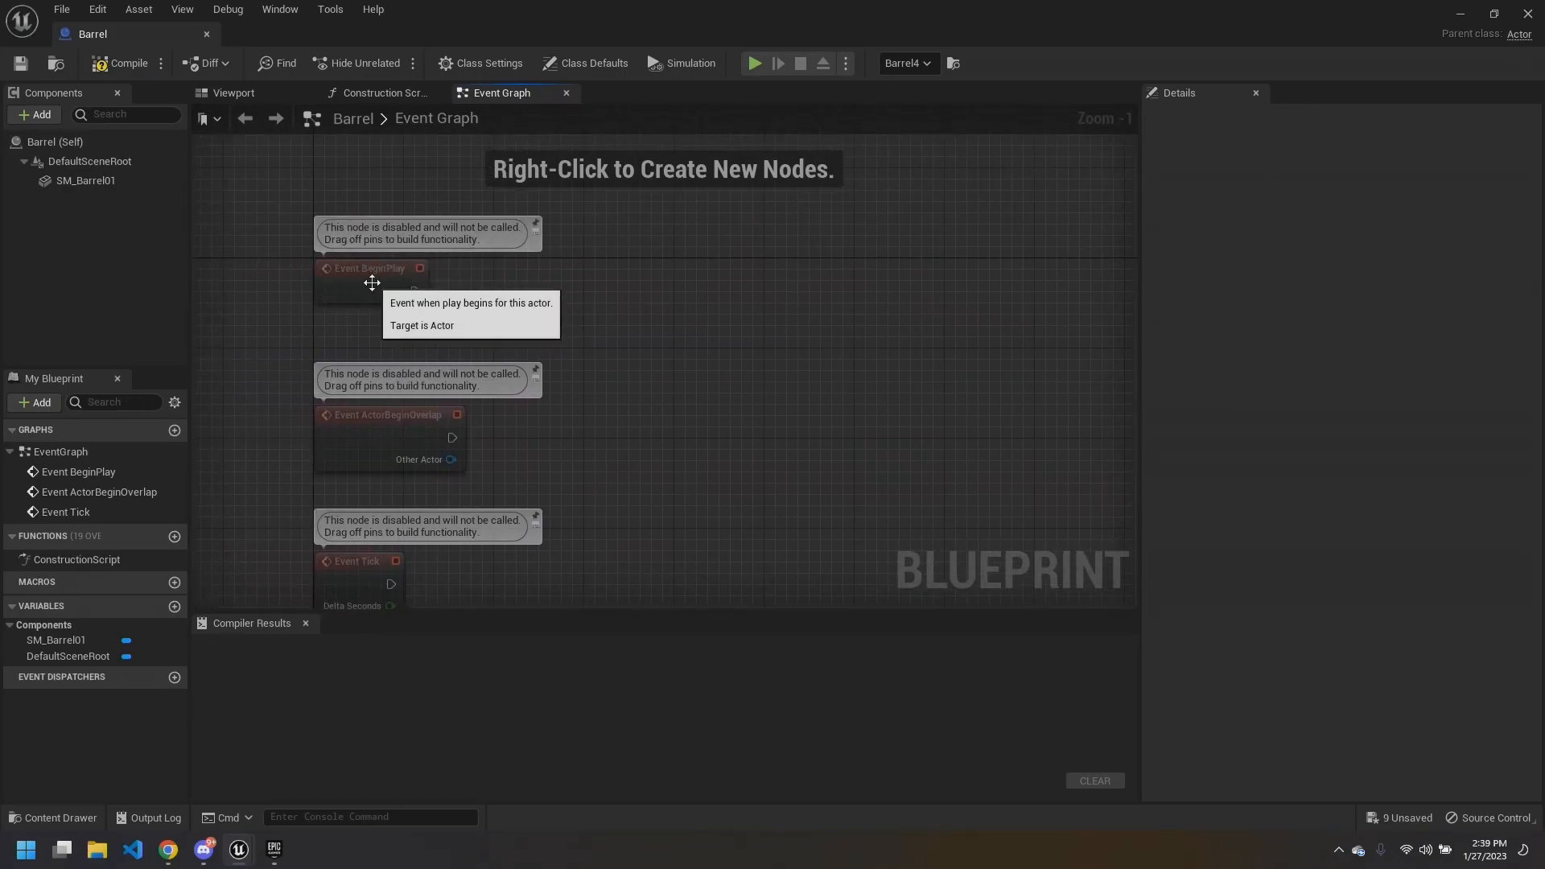
{"action": "right_click_drag", "start_coordinate": [478, 307], "coordinate": [480, 231]}
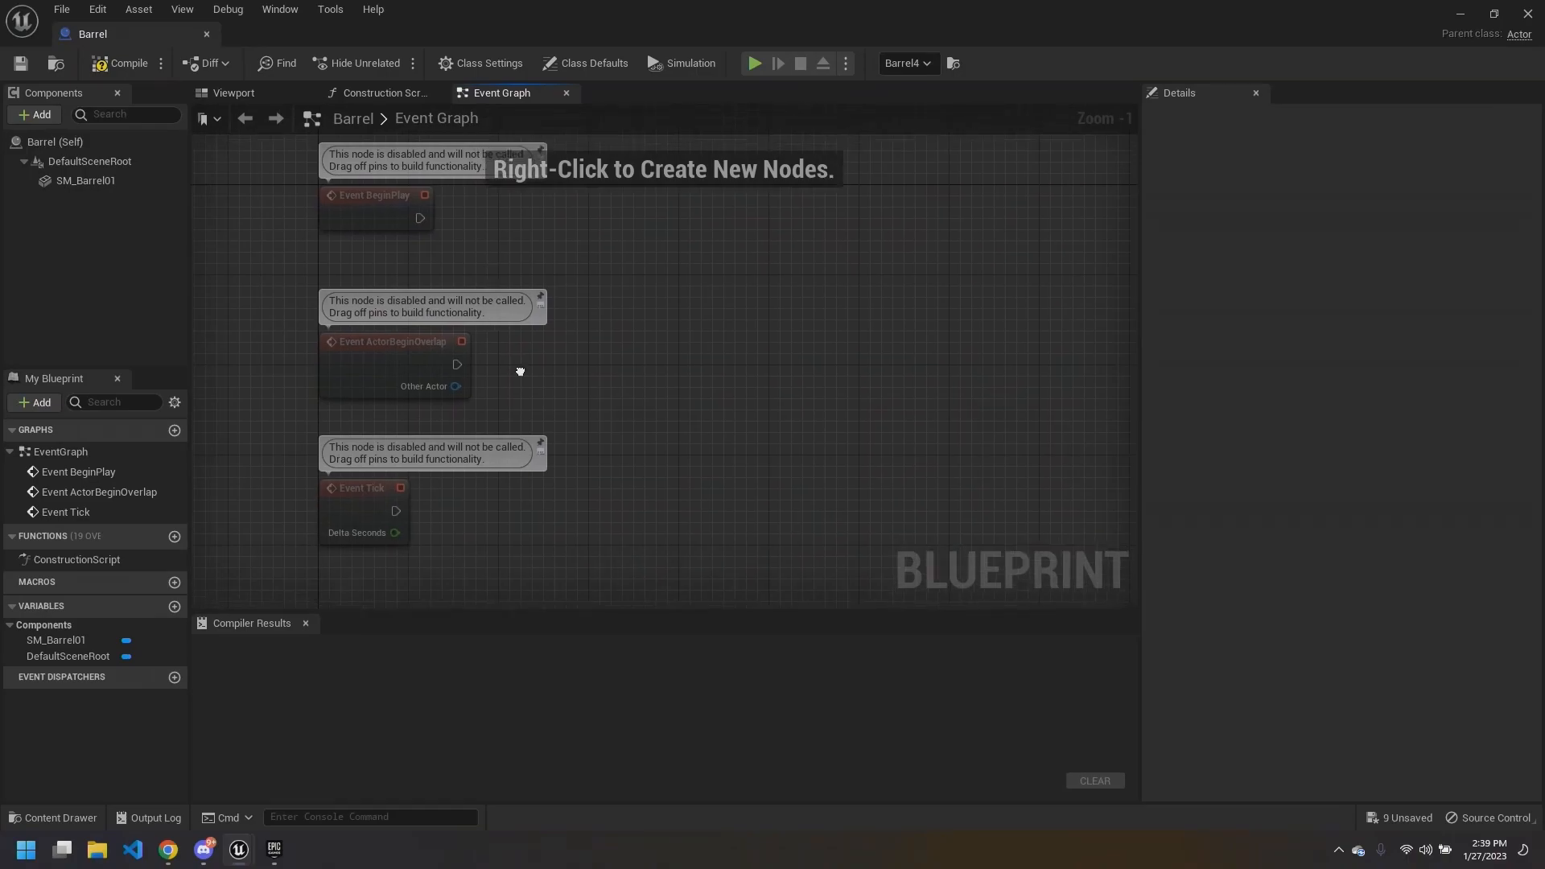
{"action": "right_click_drag", "start_coordinate": [521, 369], "coordinate": [534, 311]}
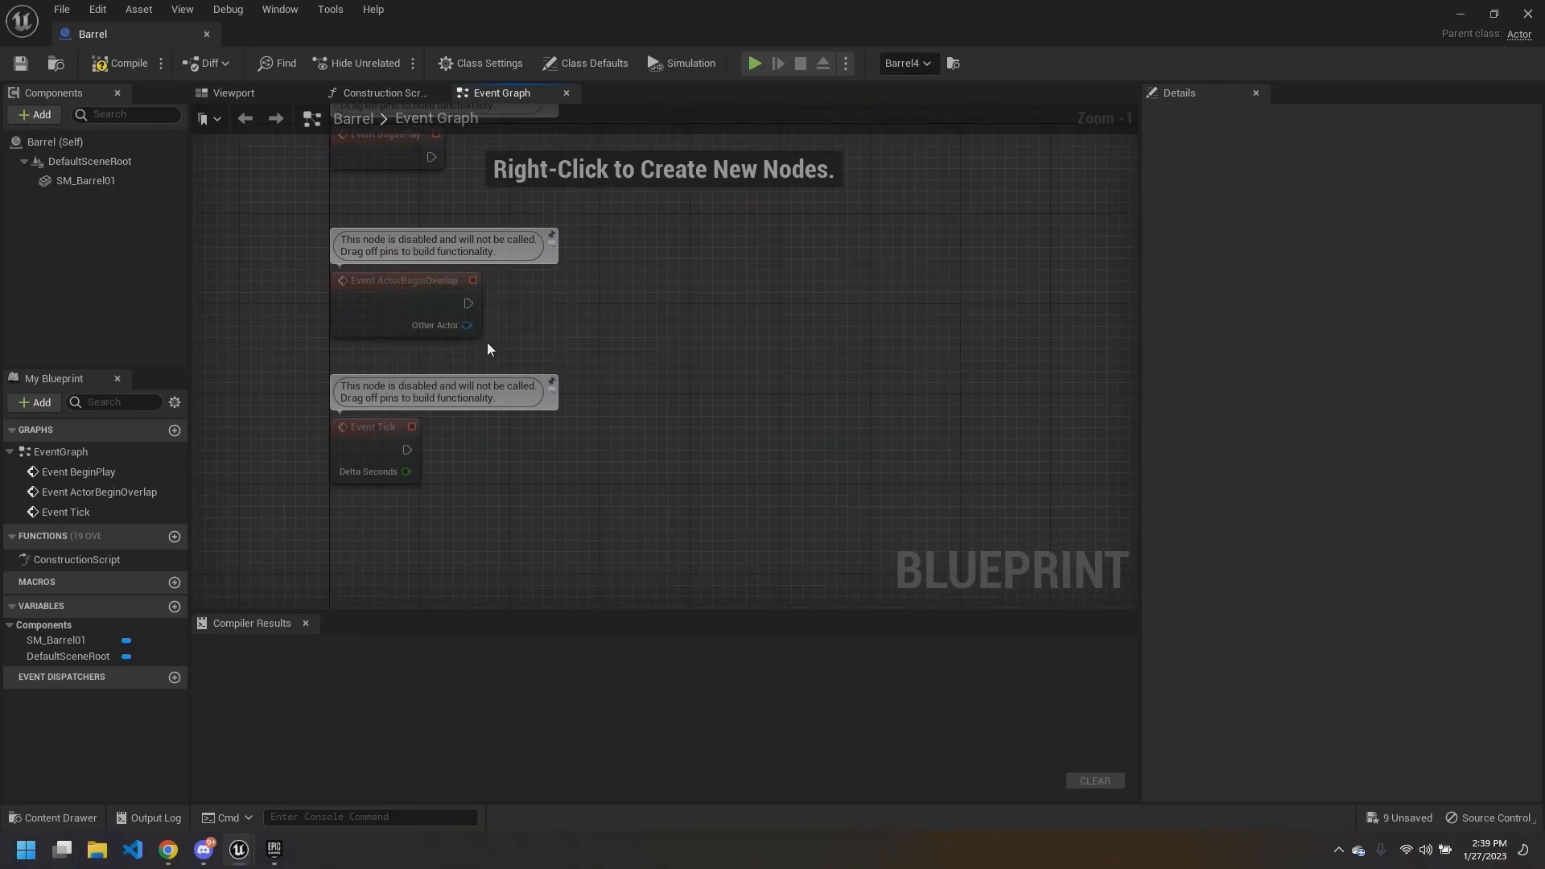
{"action": "right_click_drag", "start_coordinate": [513, 343], "coordinate": [555, 363]}
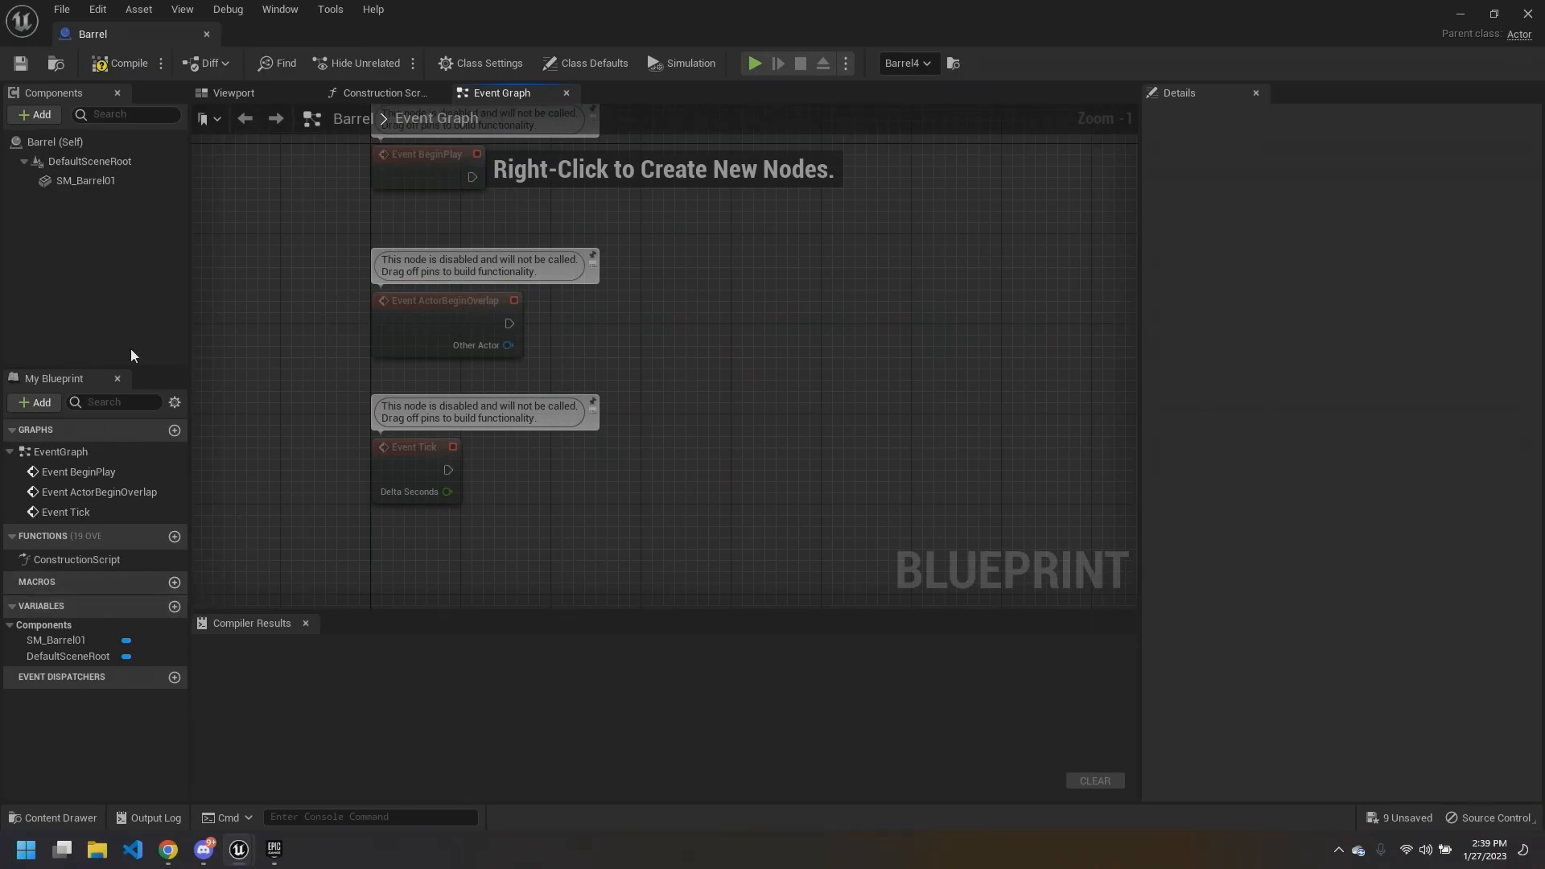
{"action": "right_click_drag", "start_coordinate": [277, 288], "coordinate": [269, 255]}
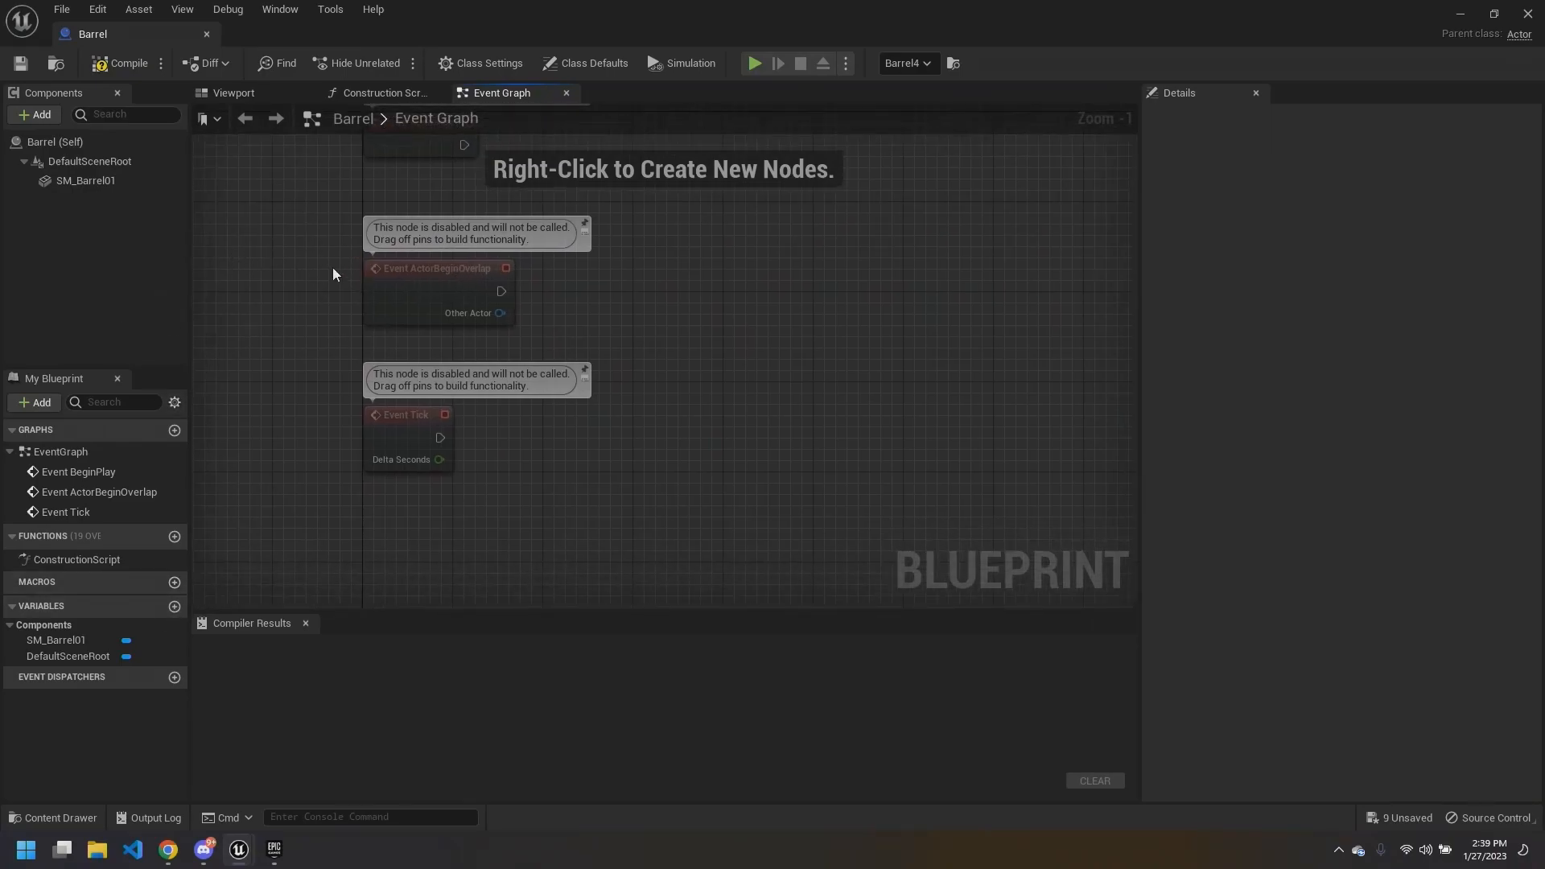
Step: Delete the Event ActorBeginOverlap node and move the Event Tick node up closer to Event BeginPlay
{"action": "left_click", "coordinate": [433, 322]}
{"action": "key", "text": "Delete"}
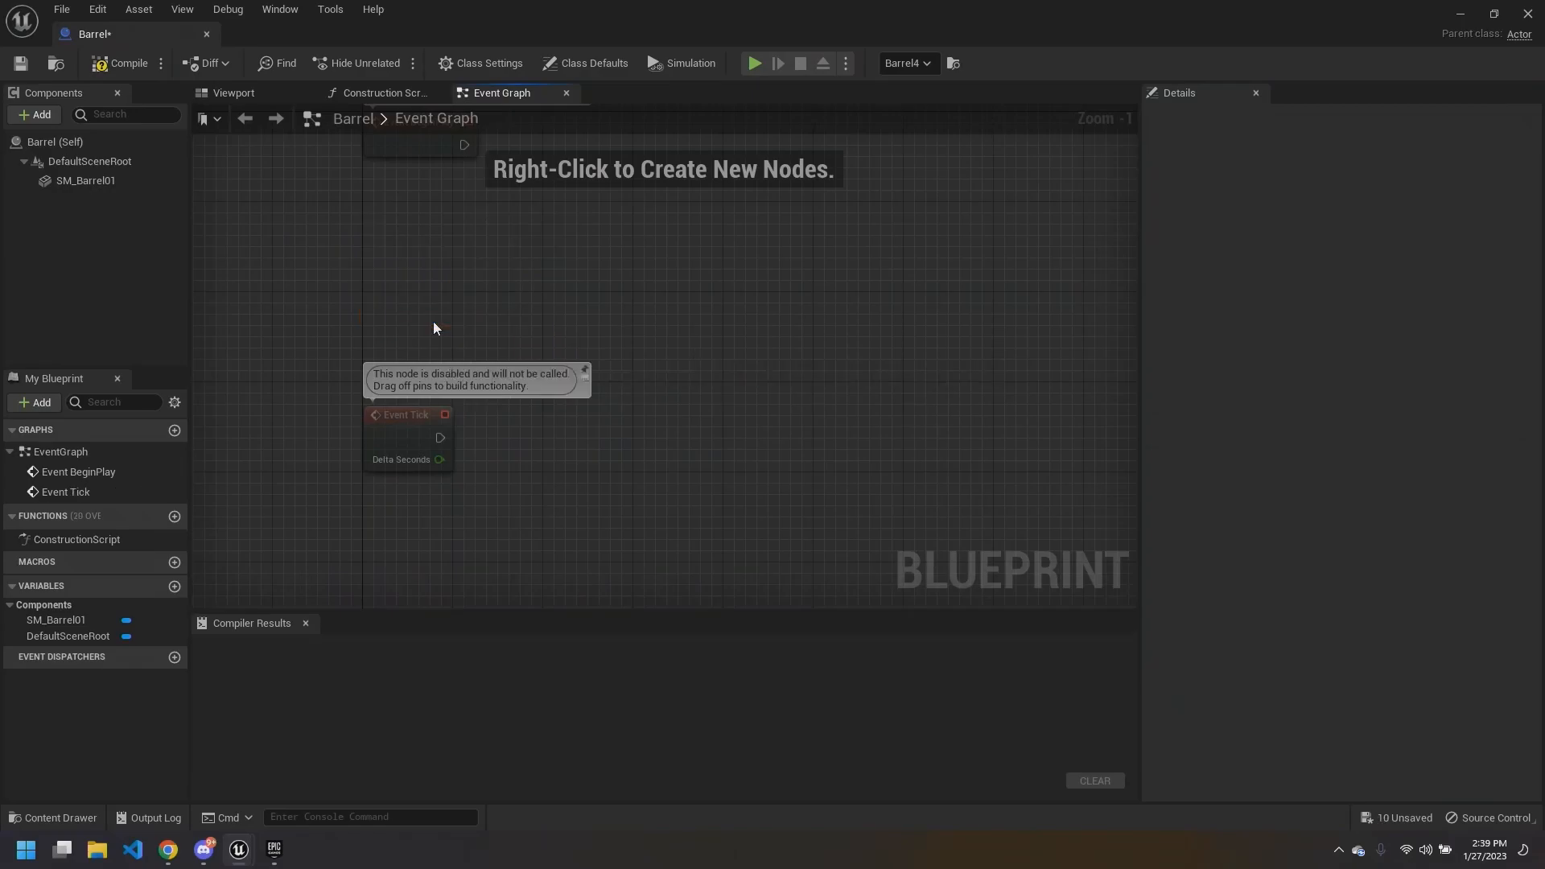
{"action": "right_click_drag", "start_coordinate": [392, 365], "coordinate": [412, 385]}
{"action": "left_click_drag", "start_coordinate": [414, 427], "coordinate": [422, 328]}
{"action": "left_click", "coordinate": [321, 304]}
{"action": "right_click_drag", "start_coordinate": [365, 323], "coordinate": [380, 345]}
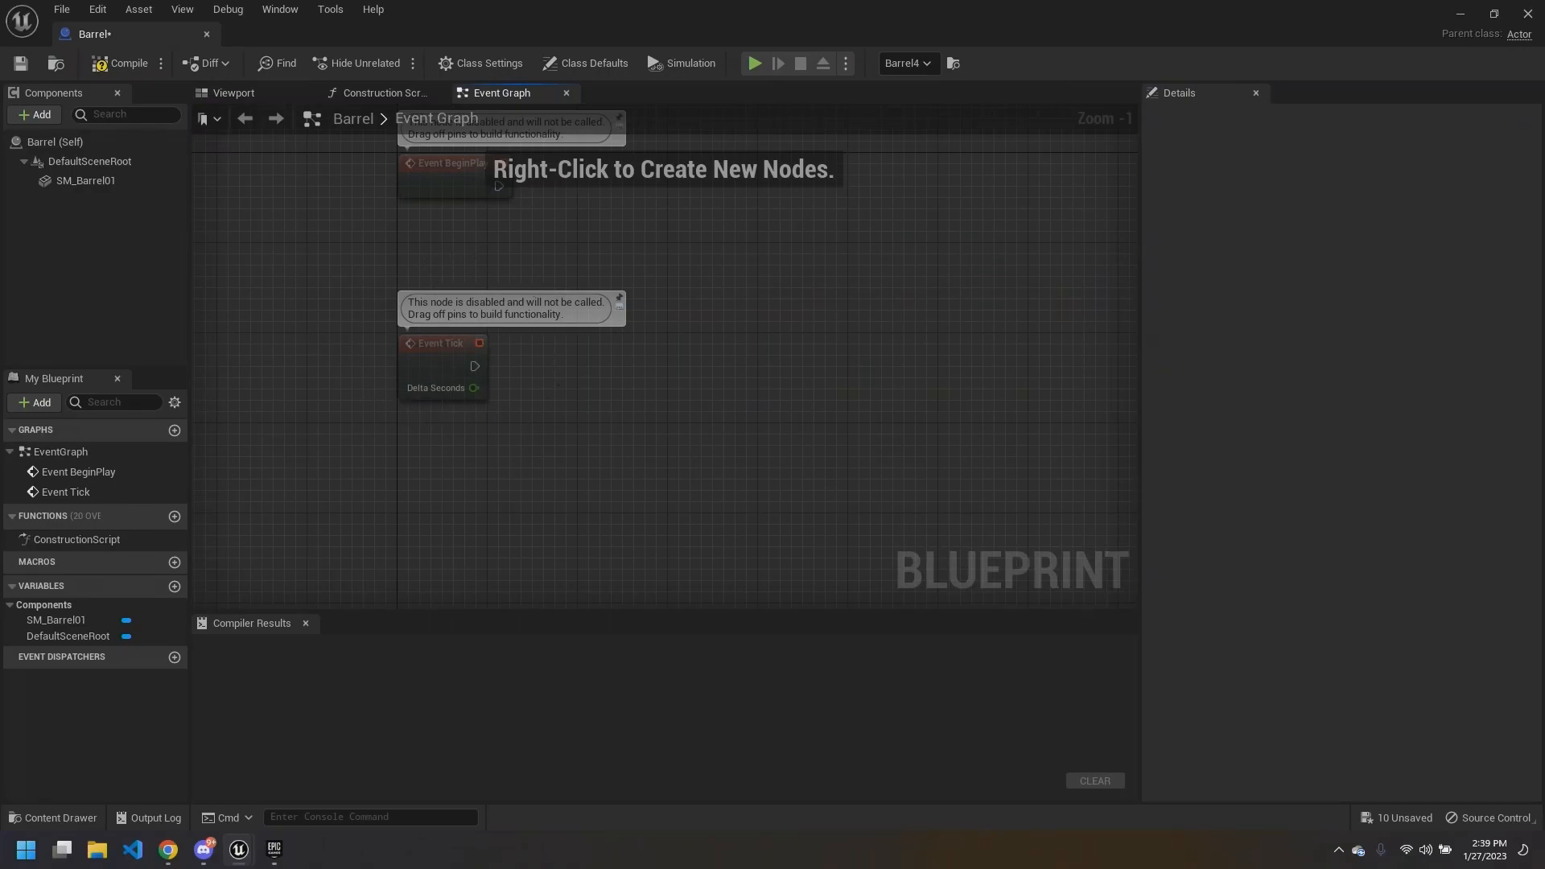
Step: Examine the Event Tick node with its Delta Seconds output alongside the Event BeginPlay node
{"action": "left_click_drag", "start_coordinate": [471, 389], "coordinate": [530, 396]}
{"action": "left_click", "coordinate": [526, 359]}
{"action": "right_click_drag", "start_coordinate": [550, 377], "coordinate": [600, 390]}
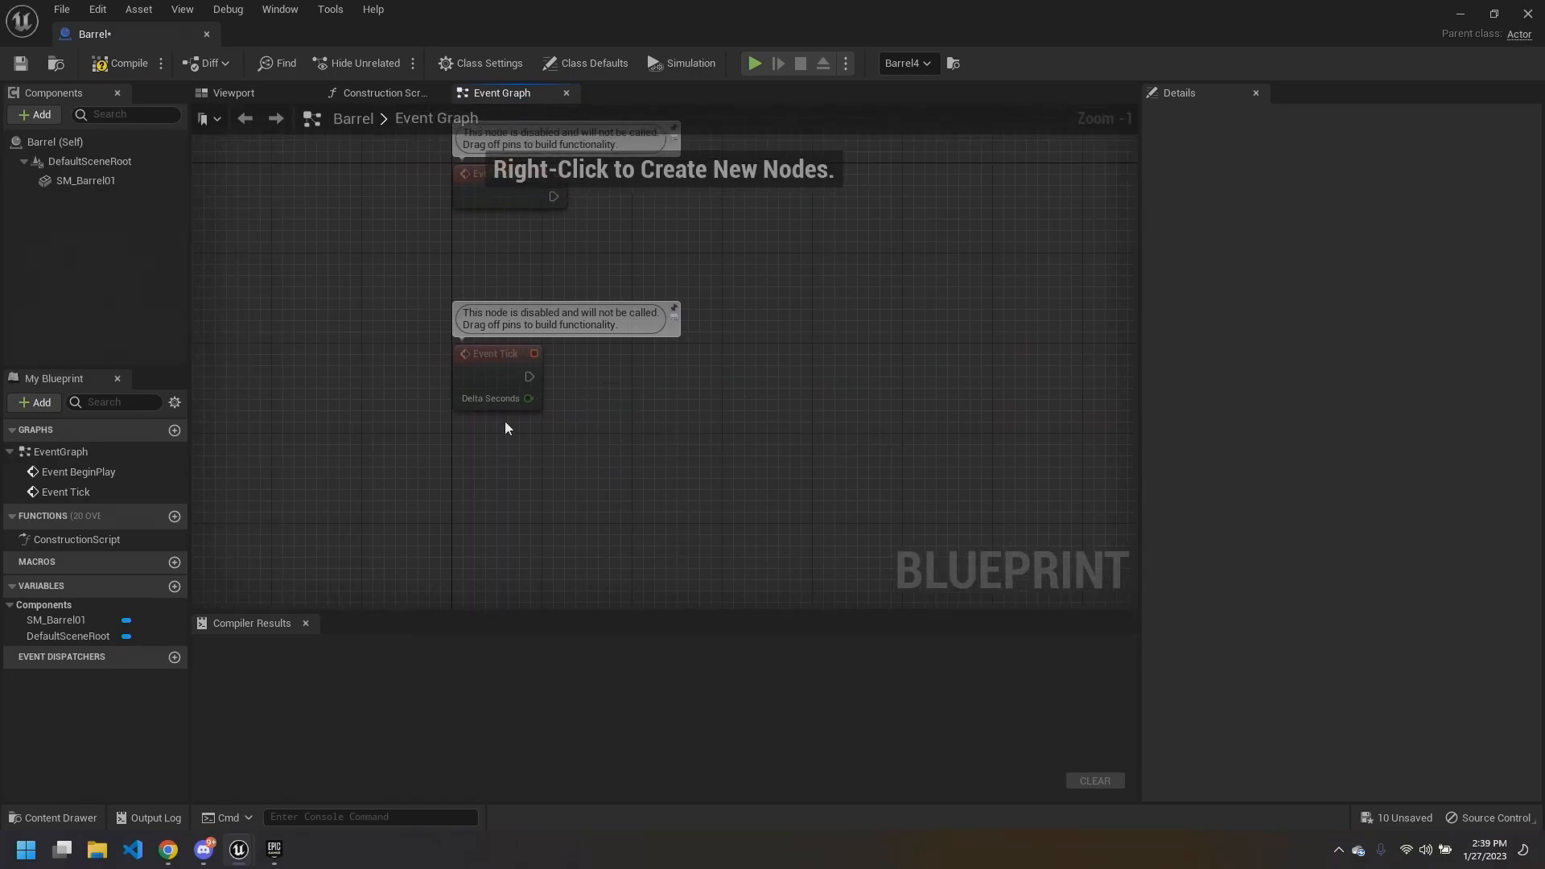
{"action": "scroll", "coordinate": [636, 419], "scroll_direction": "down", "scroll_amount": 1}
{"action": "scroll", "coordinate": [615, 407], "scroll_direction": "up", "scroll_amount": 2}
{"action": "scroll", "coordinate": [626, 413], "scroll_direction": "down", "scroll_amount": 1}
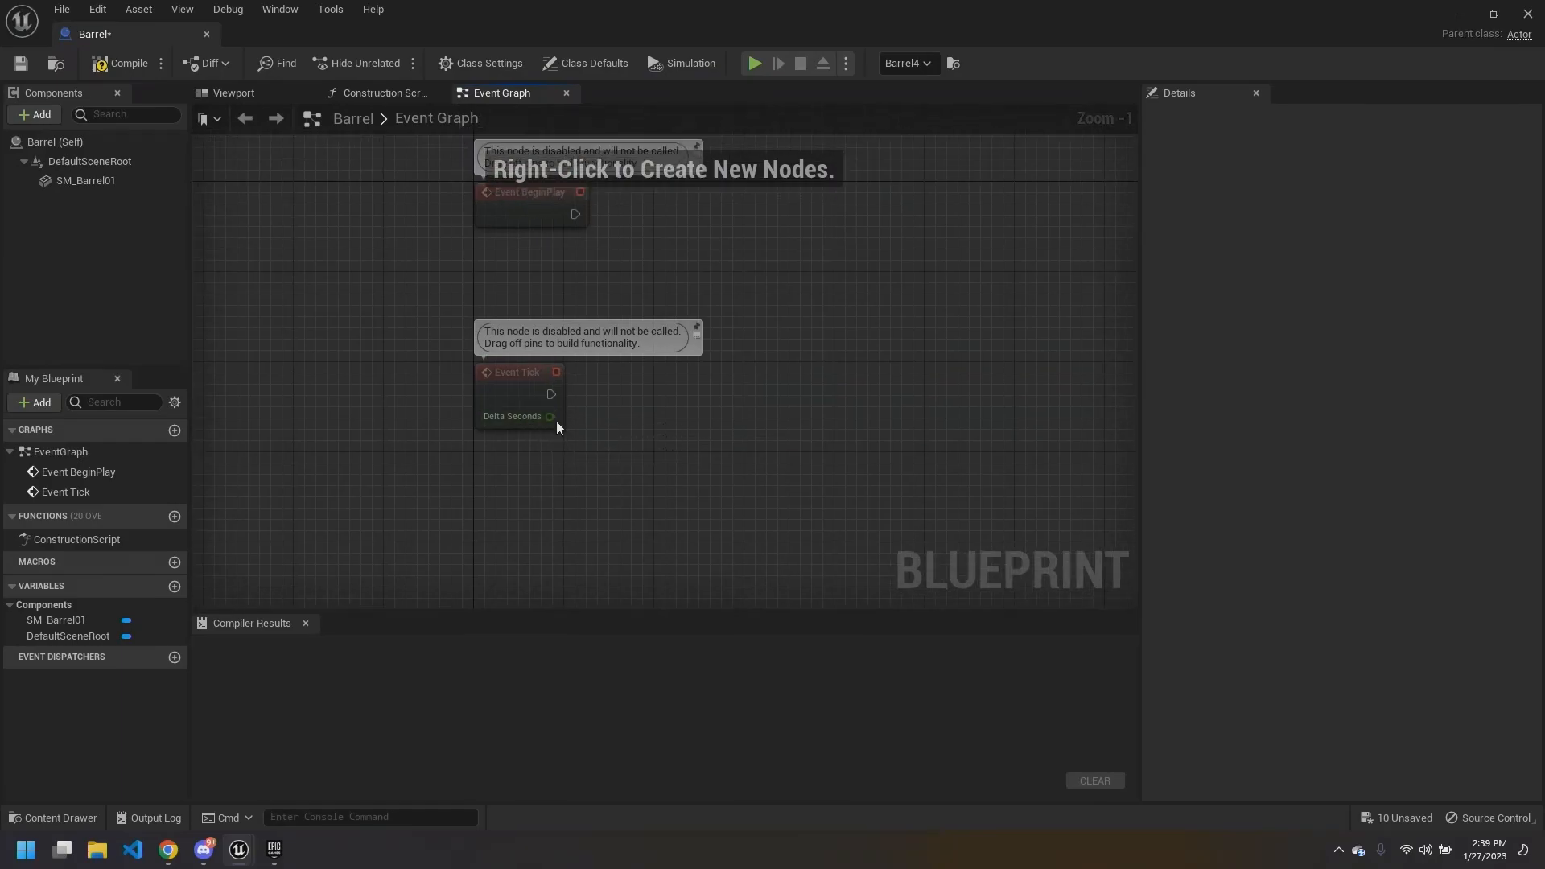
{"action": "right_click_drag", "start_coordinate": [602, 422], "coordinate": [659, 448]}
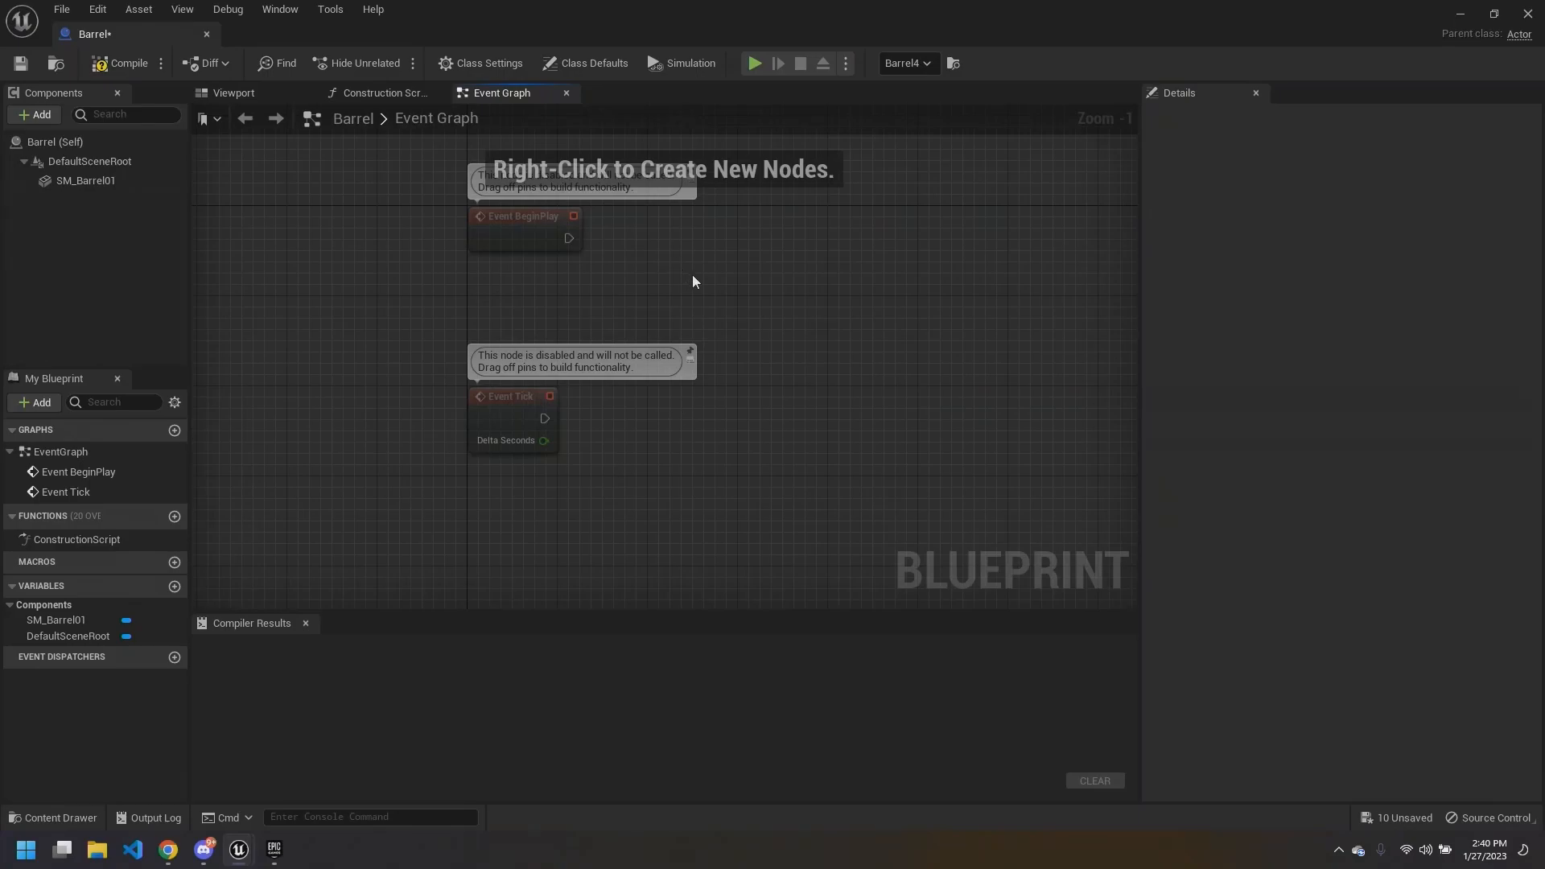
{"action": "right_click_drag", "start_coordinate": [679, 511], "coordinate": [680, 481]}
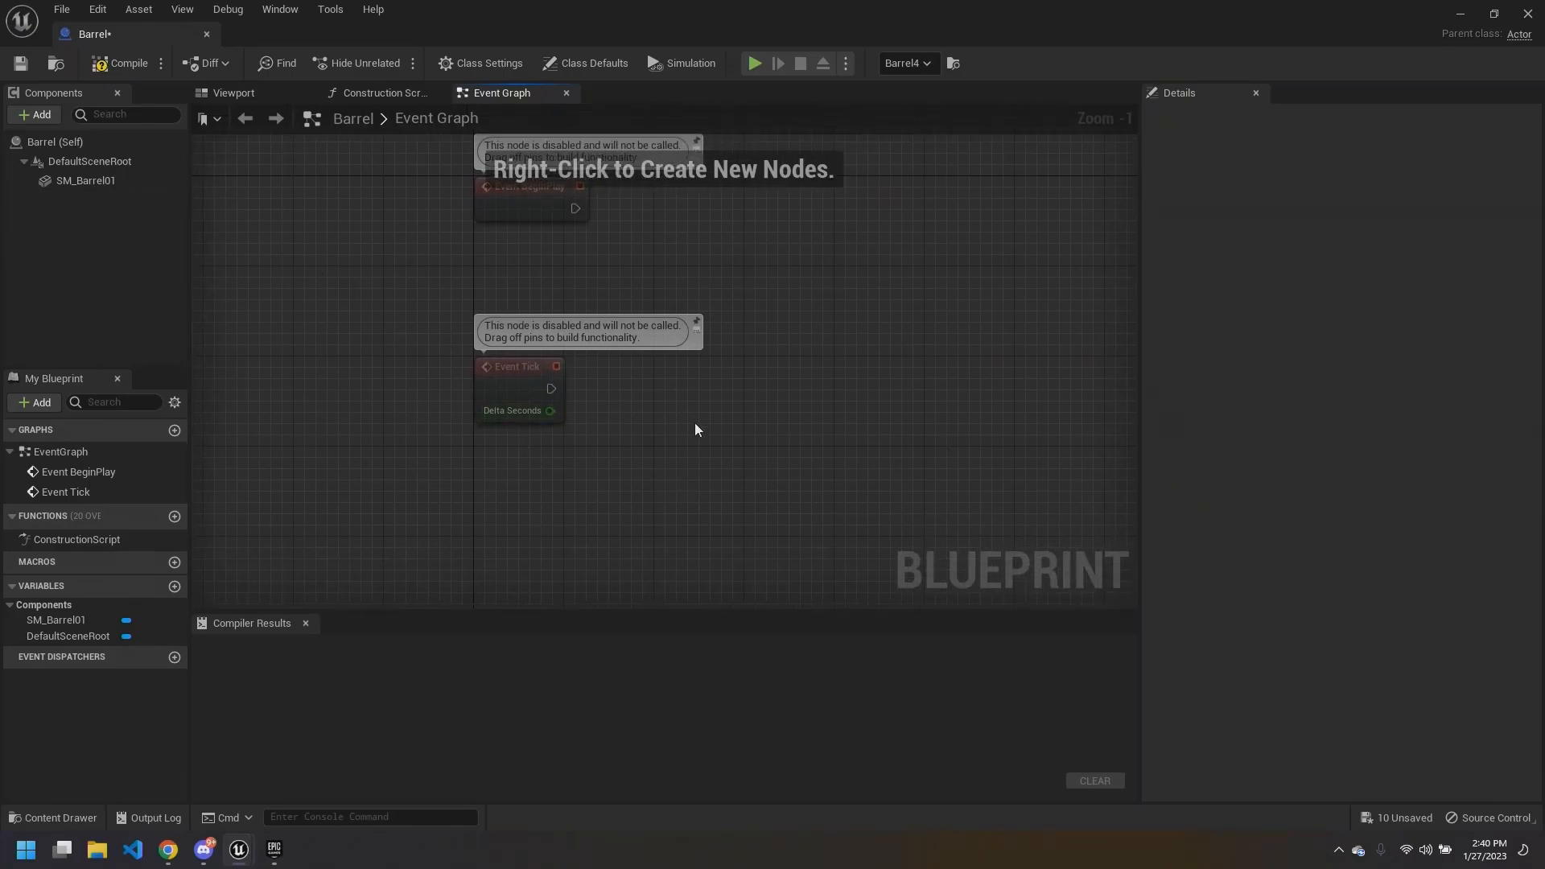
{"action": "right_click_drag", "start_coordinate": [695, 423], "coordinate": [694, 446]}
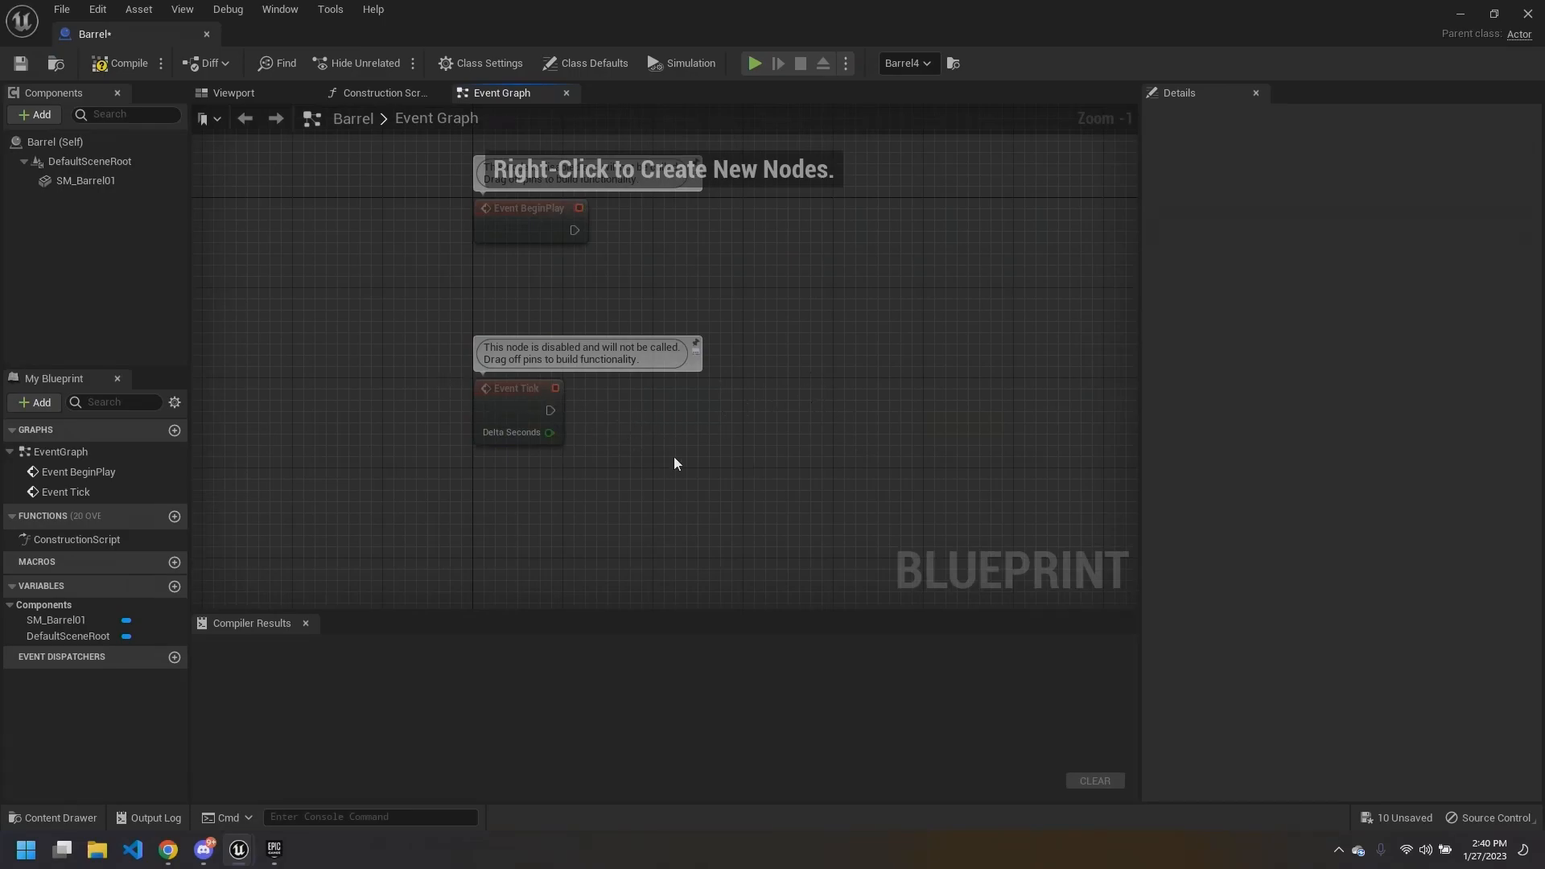
Step: Delete the default Event Tick and Event BeginPlay nodes from the Barrel event graph
{"action": "right_click_drag", "start_coordinate": [673, 462], "coordinate": [700, 494]}
{"action": "left_click_drag", "start_coordinate": [665, 534], "coordinate": [454, 418]}
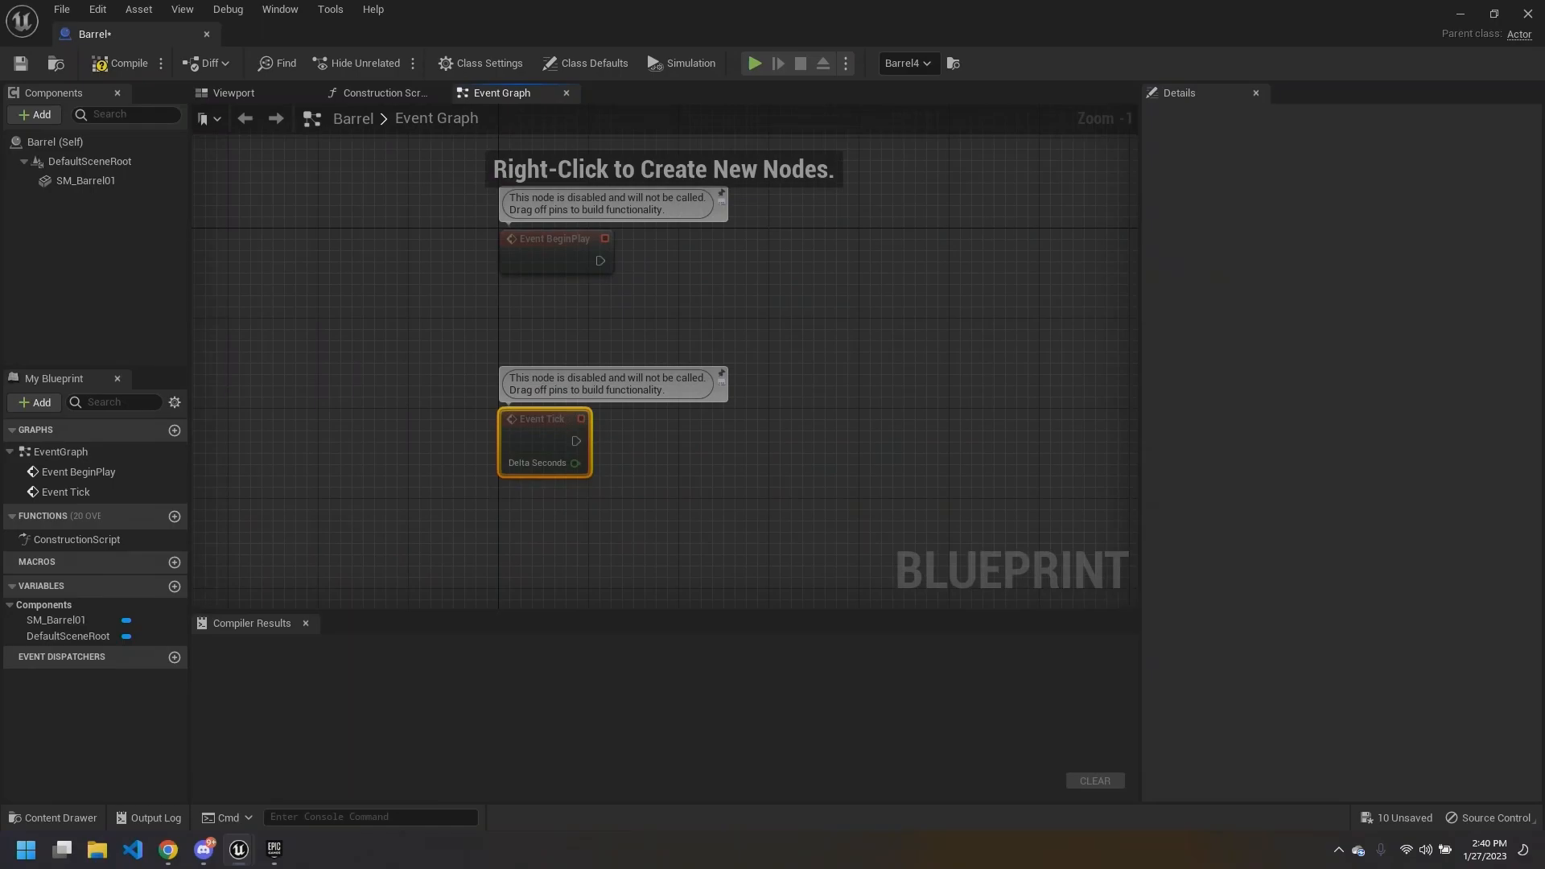
{"action": "key", "text": "Delete"}
{"action": "right_click_drag", "start_coordinate": [600, 449], "coordinate": [564, 496]}
{"action": "left_click_drag", "start_coordinate": [625, 357], "coordinate": [429, 249]}
{"action": "key", "text": "Delete"}
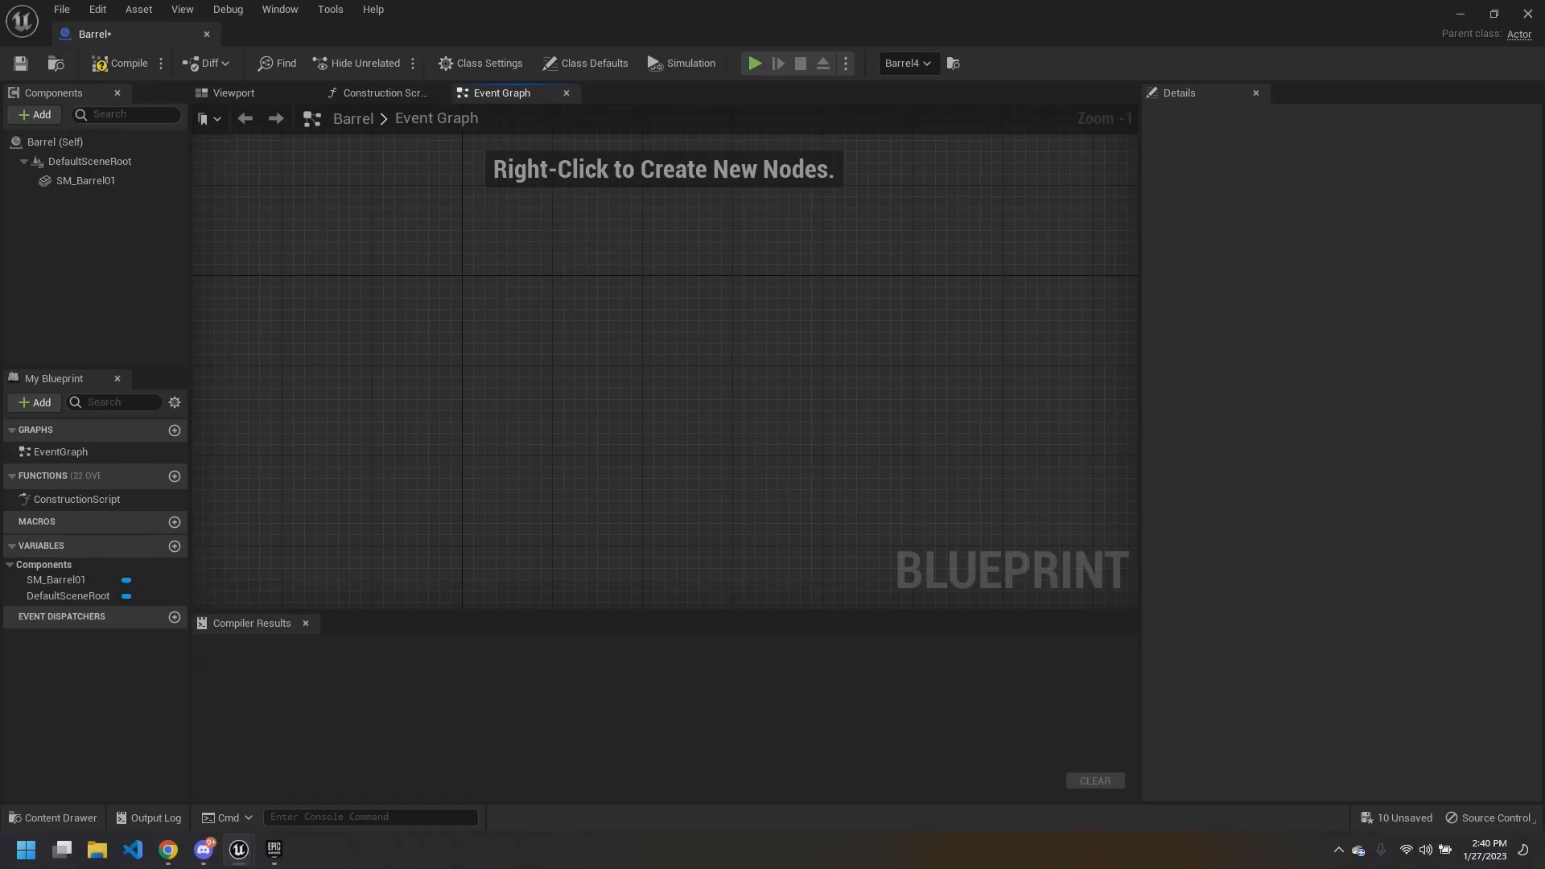
Step: Add an On Component Hit event for the SM_Barrel01 component to the event graph
{"action": "left_click", "coordinate": [269, 92]}
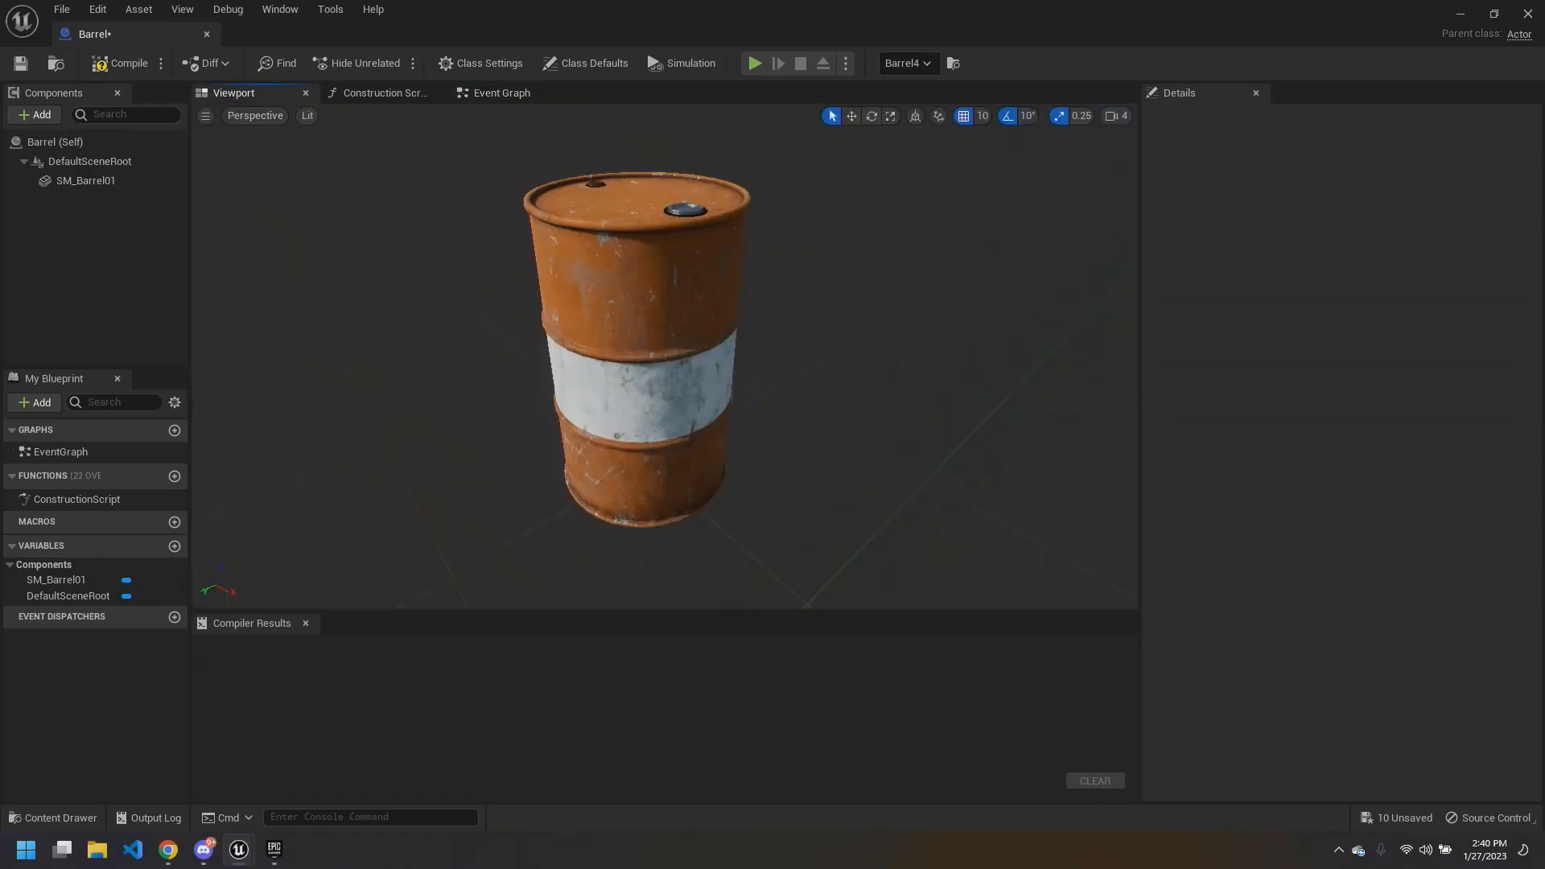
{"action": "left_click", "coordinate": [88, 183]}
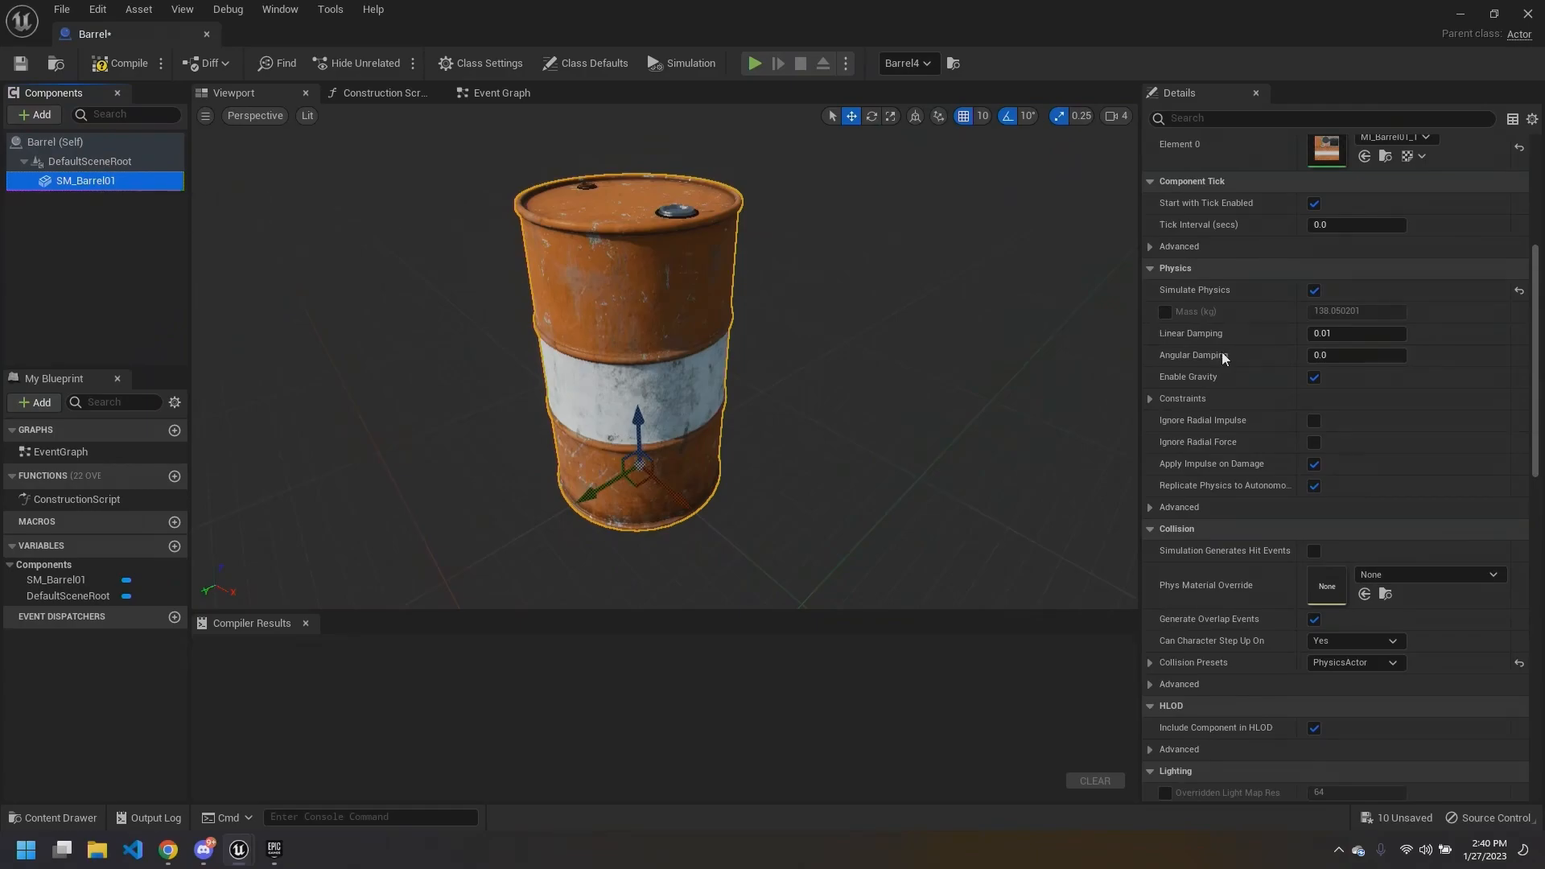
{"action": "scroll", "coordinate": [1251, 365], "scroll_direction": "down", "scroll_amount": 5}
{"action": "scroll", "coordinate": [1245, 330], "scroll_direction": "down", "scroll_amount": 15}
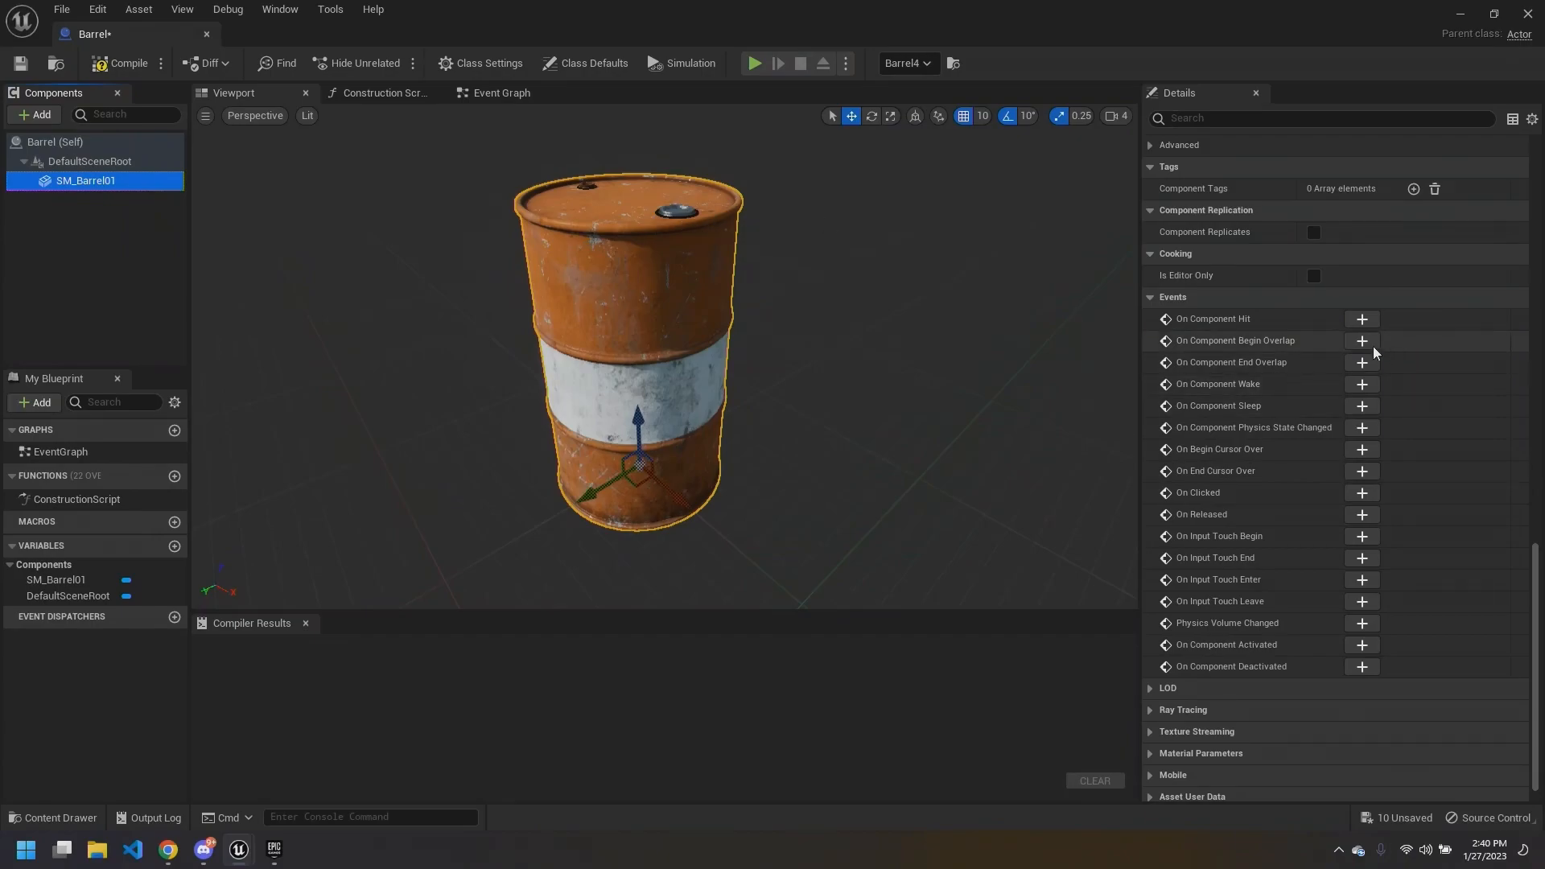
{"action": "scroll", "coordinate": [1272, 386], "scroll_direction": "up", "scroll_amount": 2}
{"action": "left_click", "coordinate": [1364, 399]}
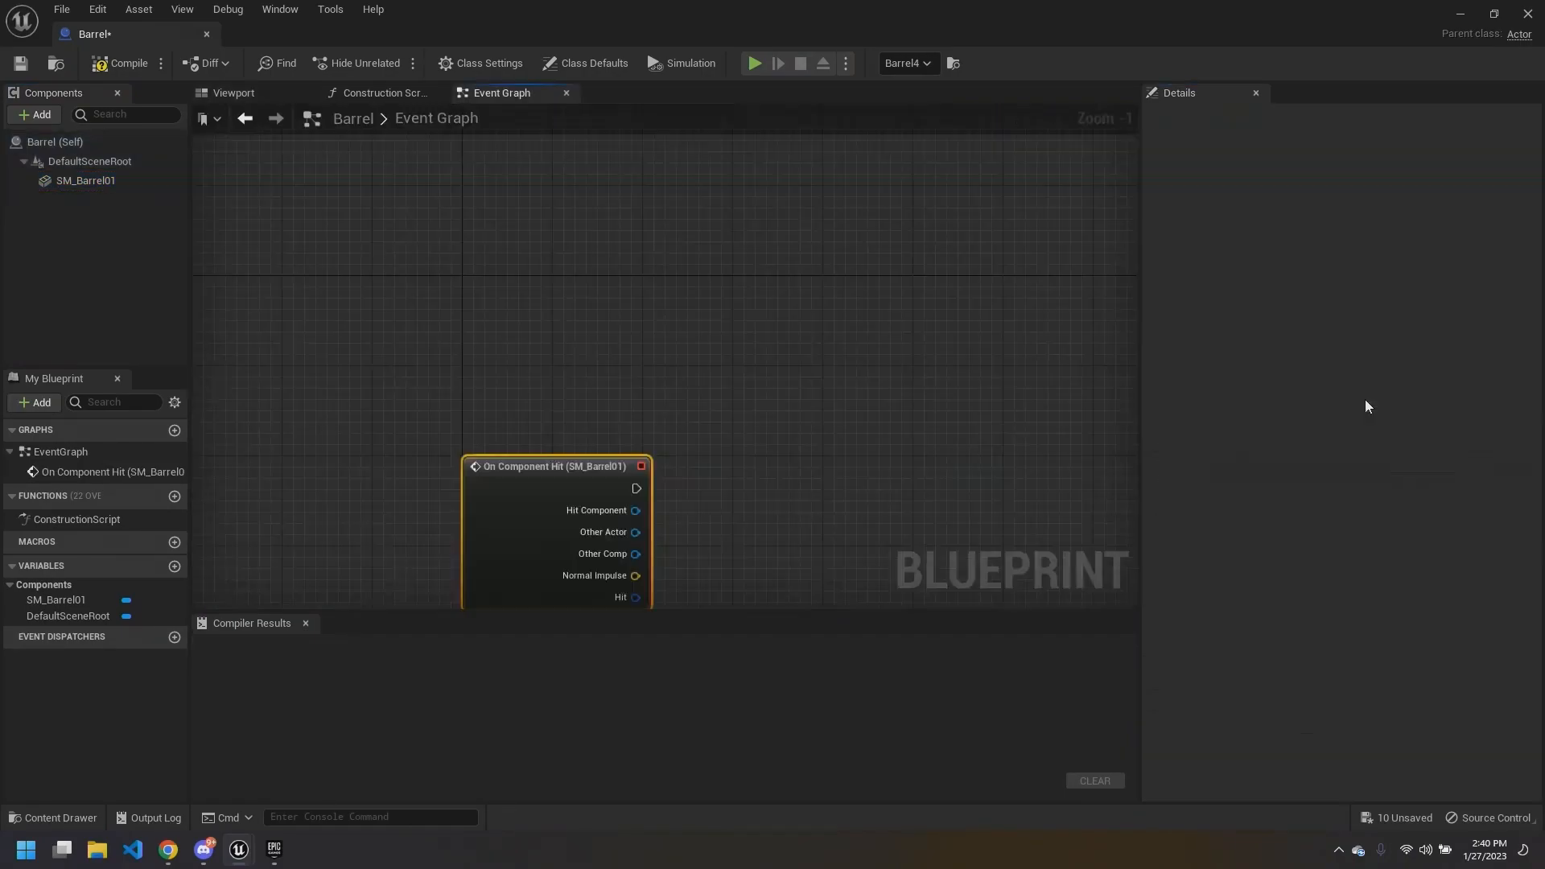
{"action": "right_click_drag", "start_coordinate": [487, 229], "coordinate": [555, 273]}
{"action": "left_click_drag", "start_coordinate": [558, 310], "coordinate": [555, 209]}
{"action": "left_click", "coordinate": [826, 307]}
{"action": "right_click_drag", "start_coordinate": [789, 277], "coordinate": [587, 331]}
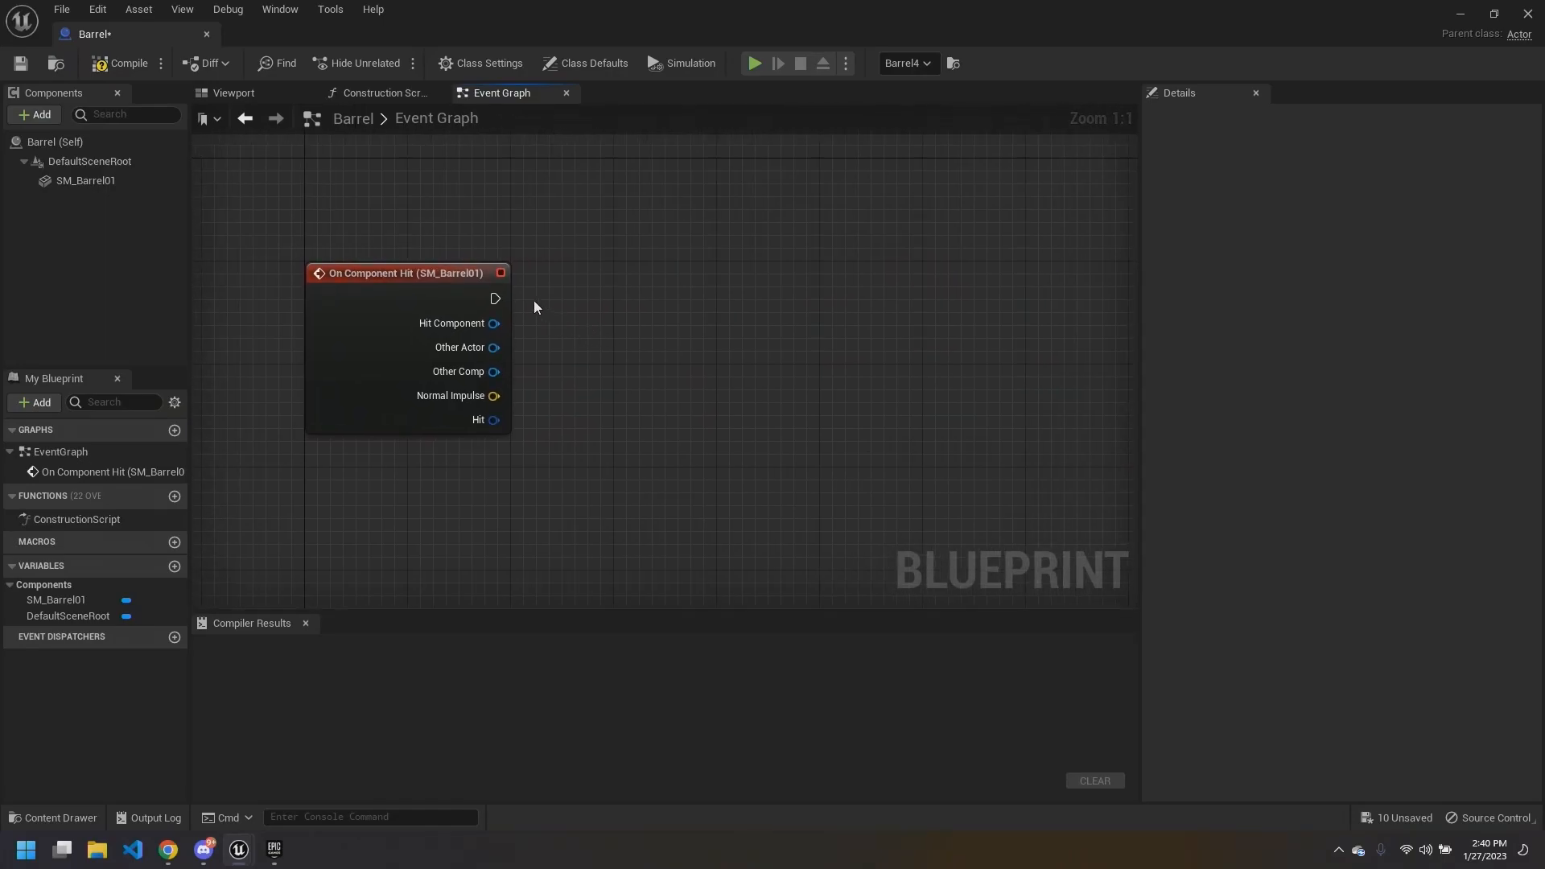
{"action": "left_click_drag", "start_coordinate": [495, 298], "coordinate": [629, 326]}
{"action": "left_click", "coordinate": [580, 259]}
{"action": "left_click_drag", "start_coordinate": [495, 299], "coordinate": [672, 308]}
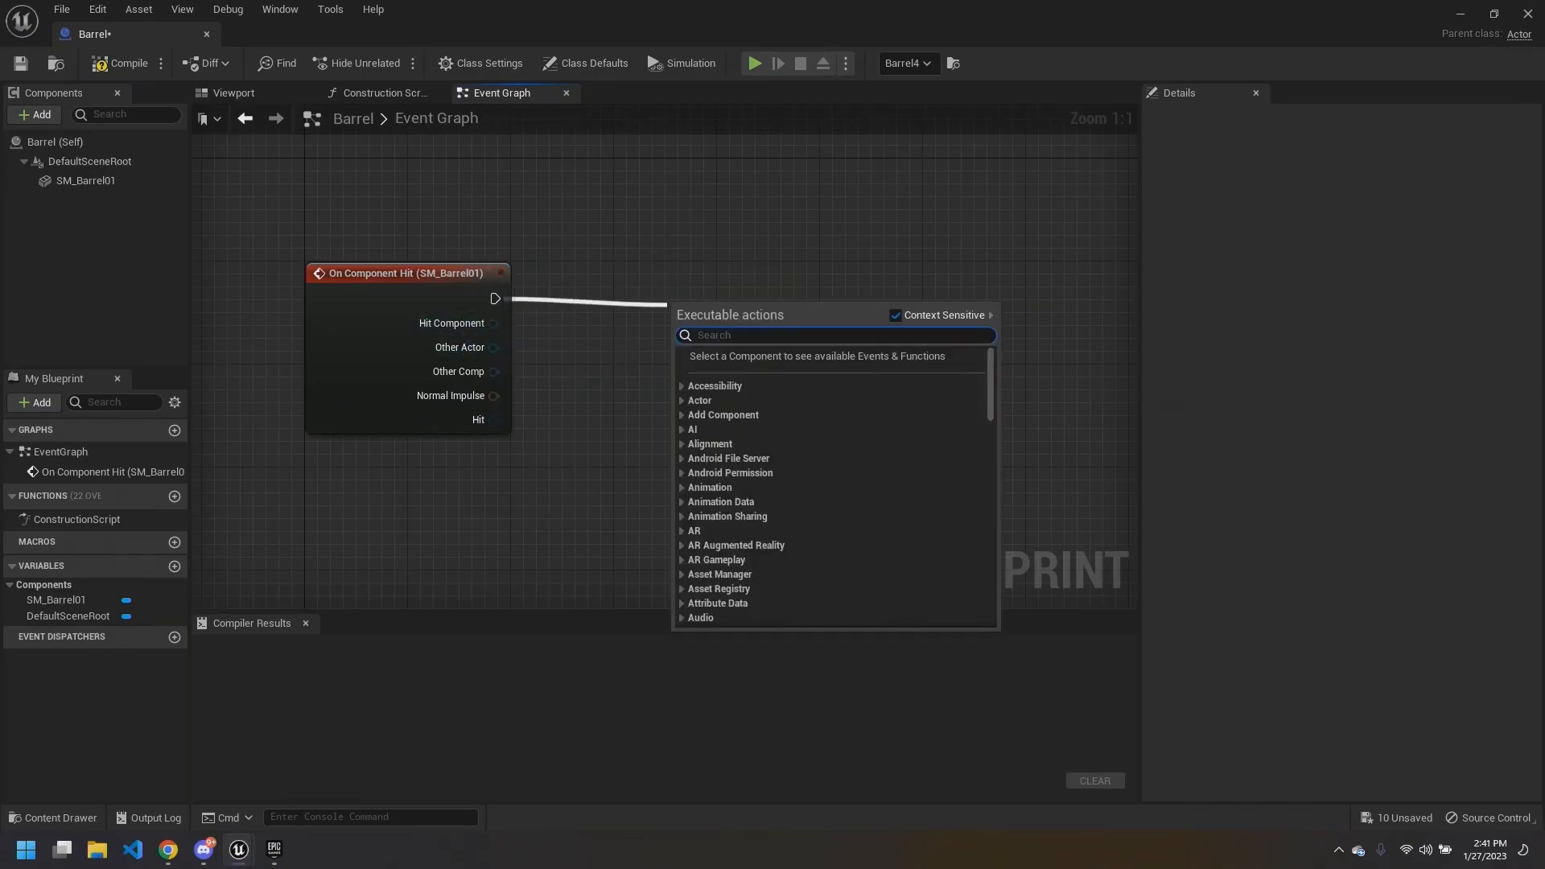
{"action": "left_click", "coordinate": [557, 243]}
{"action": "left_click_drag", "start_coordinate": [495, 298], "coordinate": [600, 297]}
{"action": "left_click", "coordinate": [600, 263]}
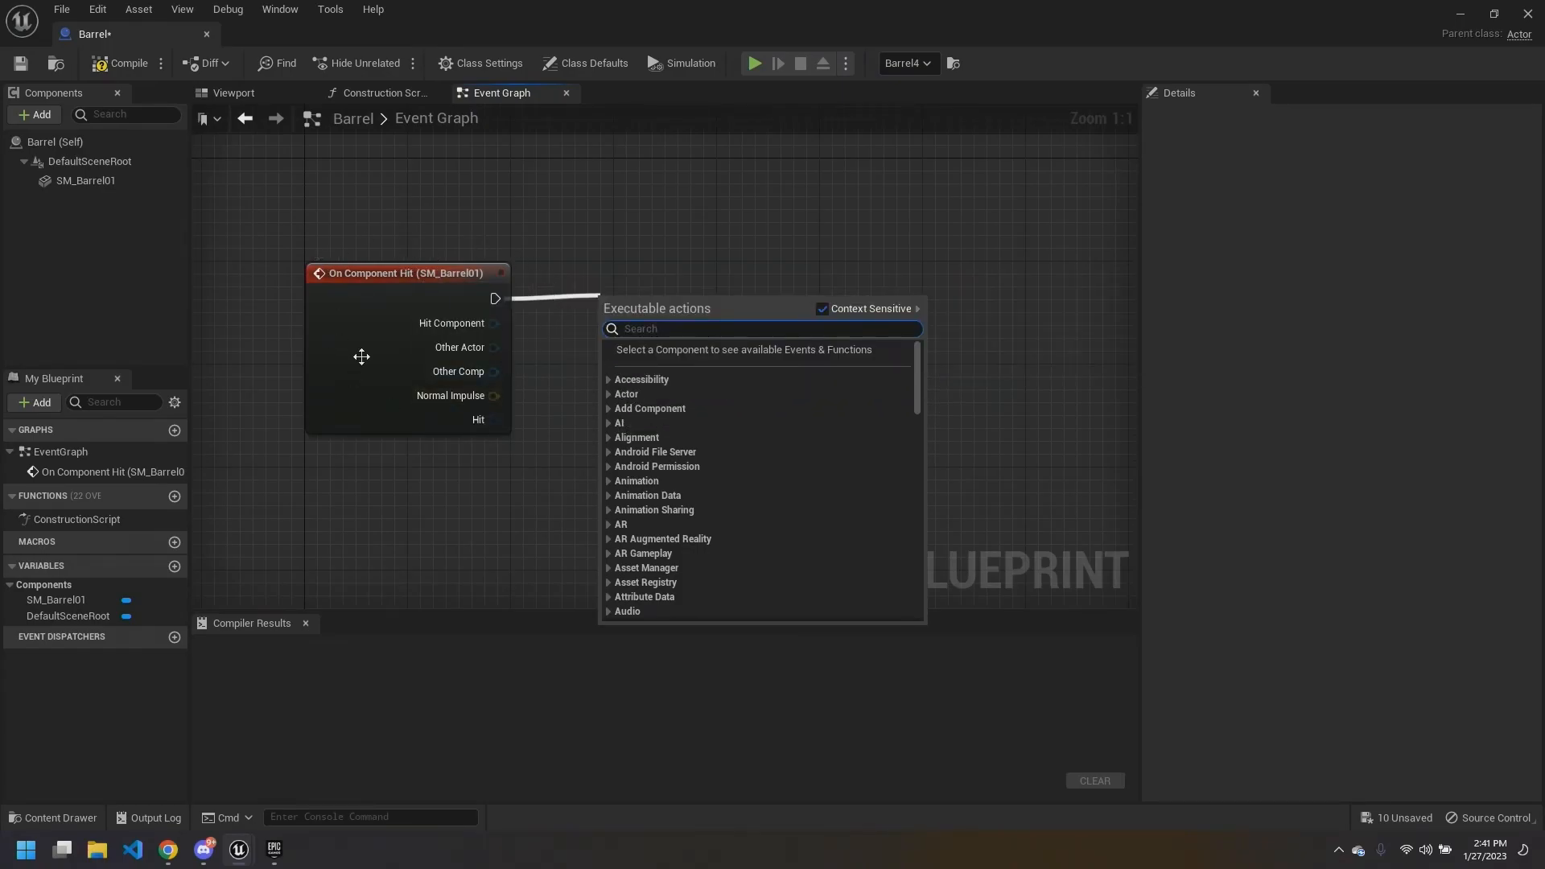
{"action": "left_click", "coordinate": [424, 221]}
Step: Add a Print String node wired to the On Component Hit execution output and align it with the event
{"action": "left_click_drag", "start_coordinate": [495, 299], "coordinate": [631, 302]}
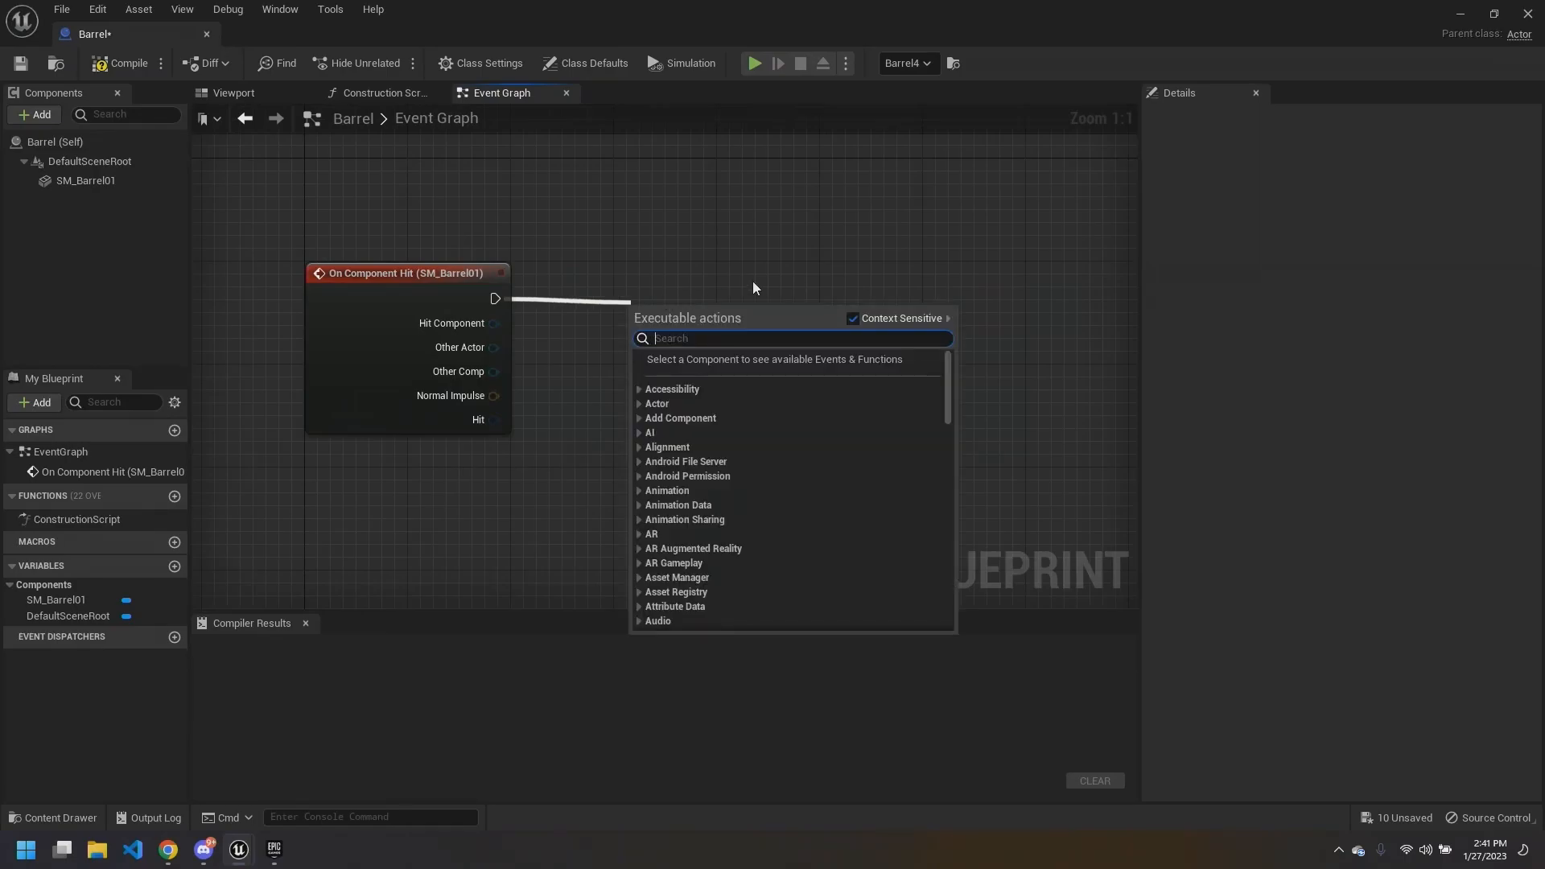
{"action": "type", "text": "print"}
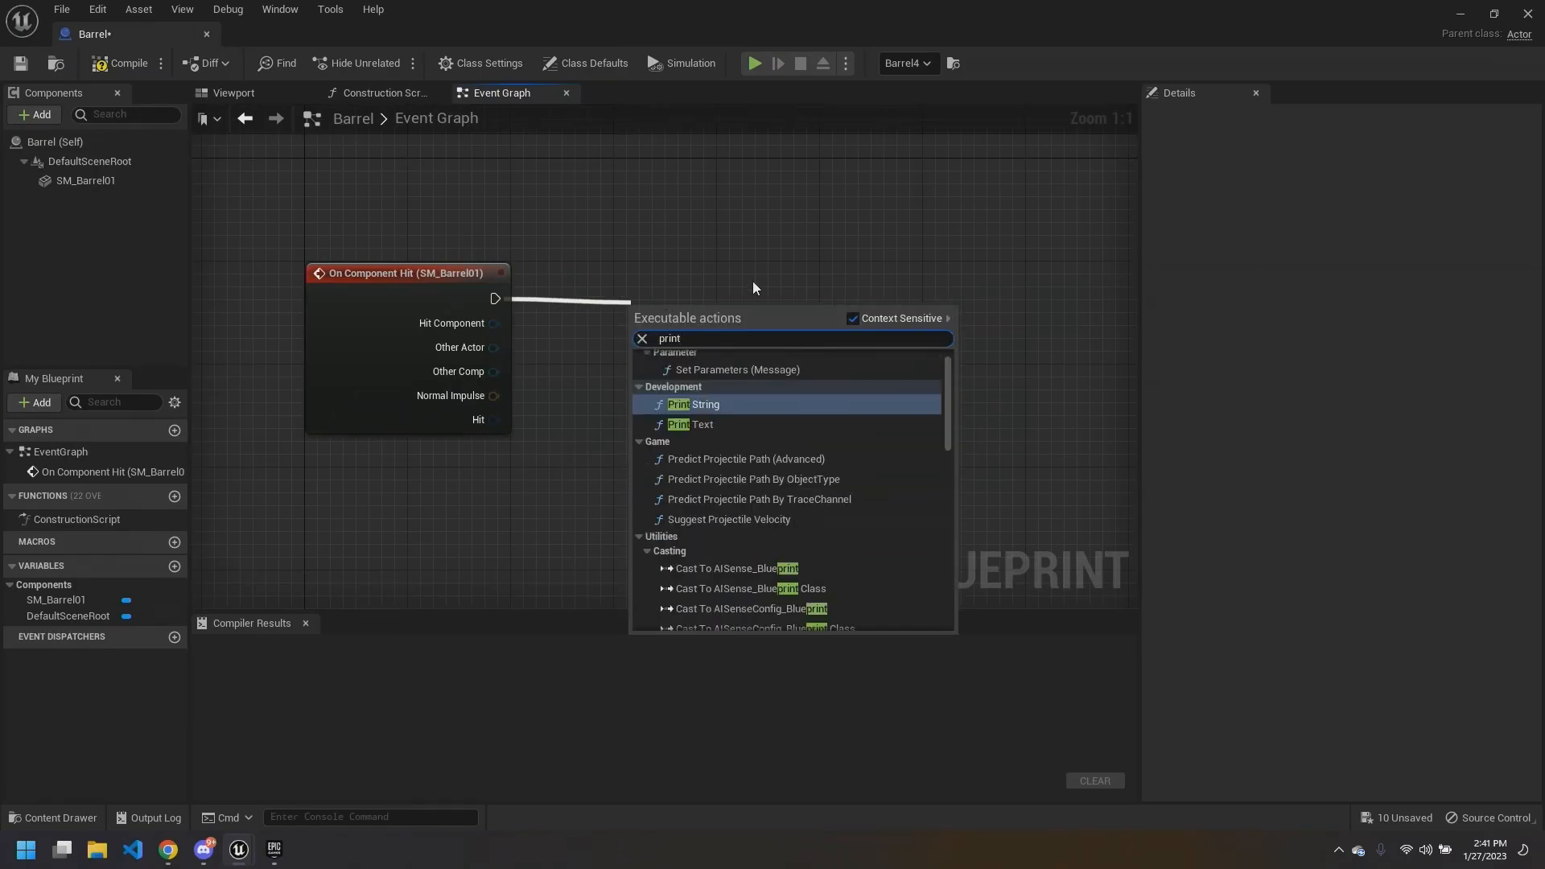
{"action": "left_click", "coordinate": [696, 426]}
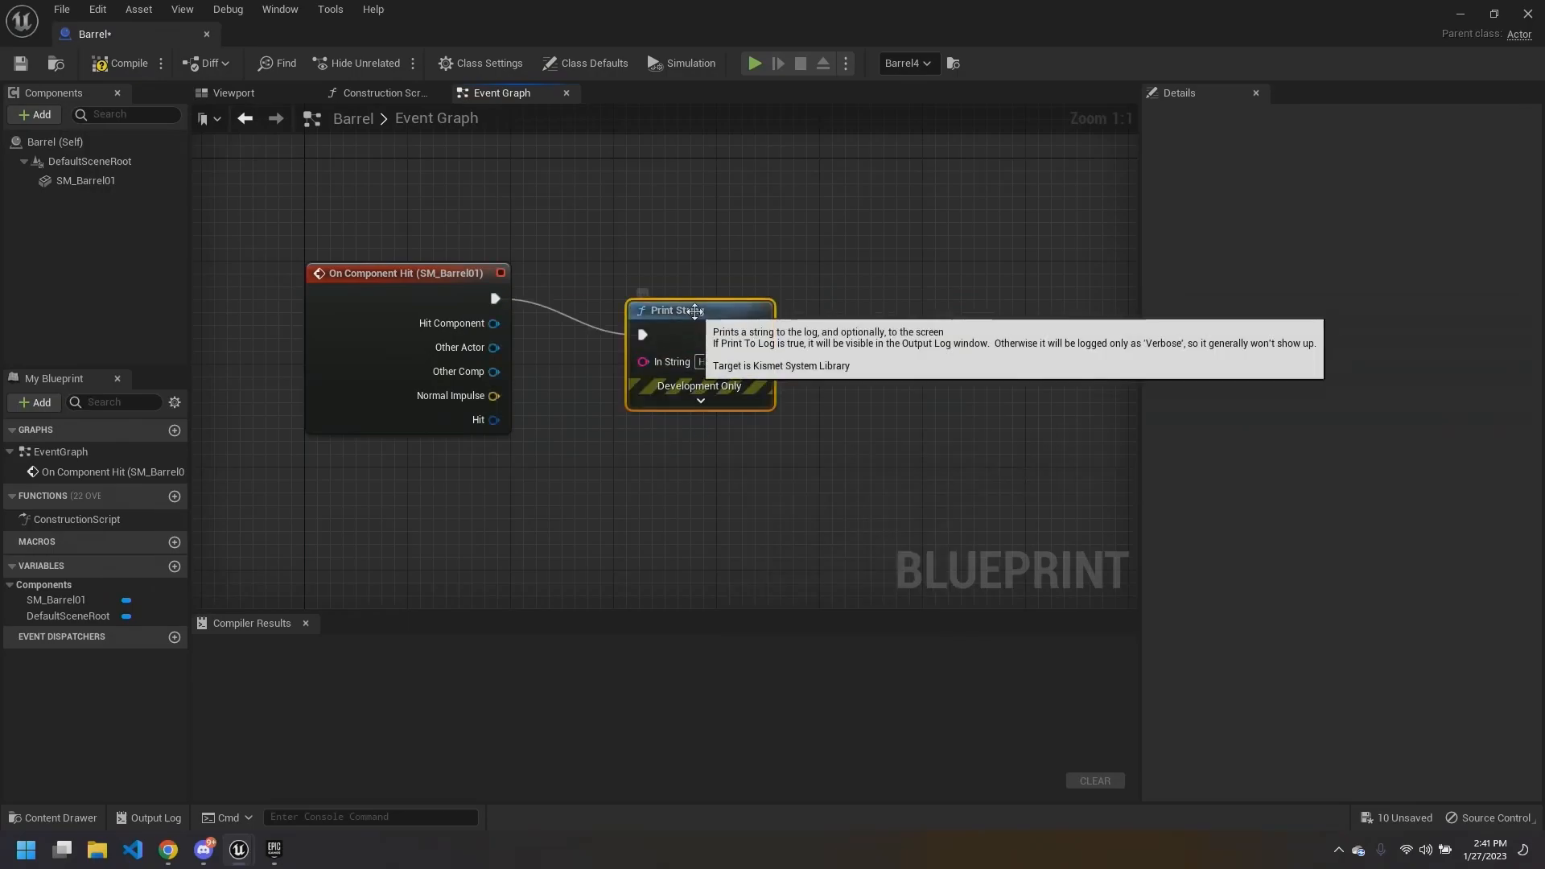
{"action": "left_click_drag", "start_coordinate": [658, 343], "coordinate": [682, 305]}
{"action": "left_click_drag", "start_coordinate": [495, 298], "coordinate": [604, 445]}
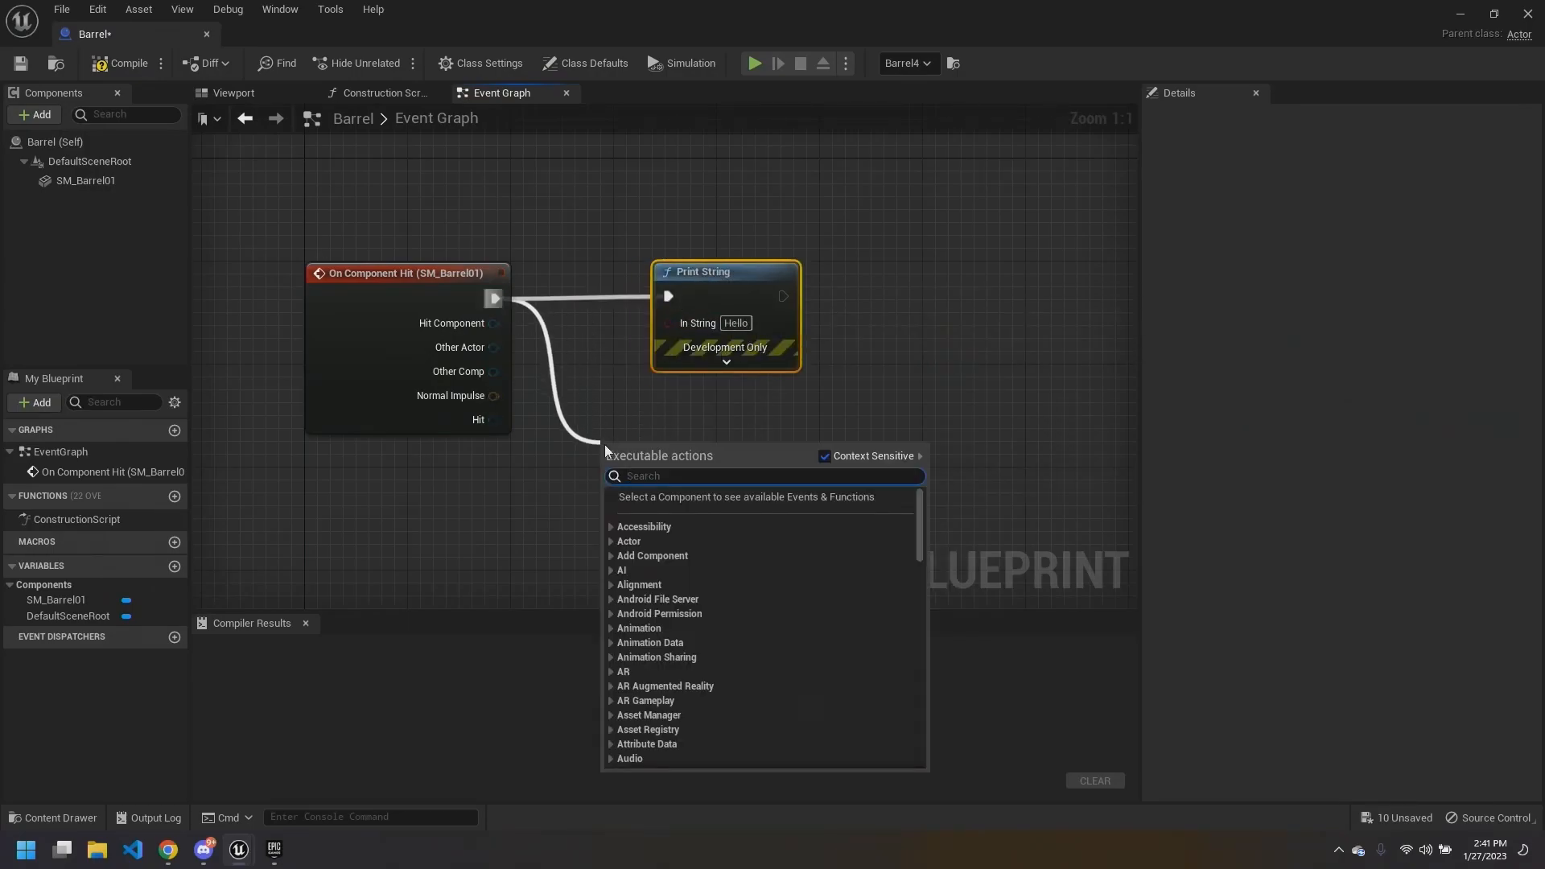
{"action": "type", "text": "print"}
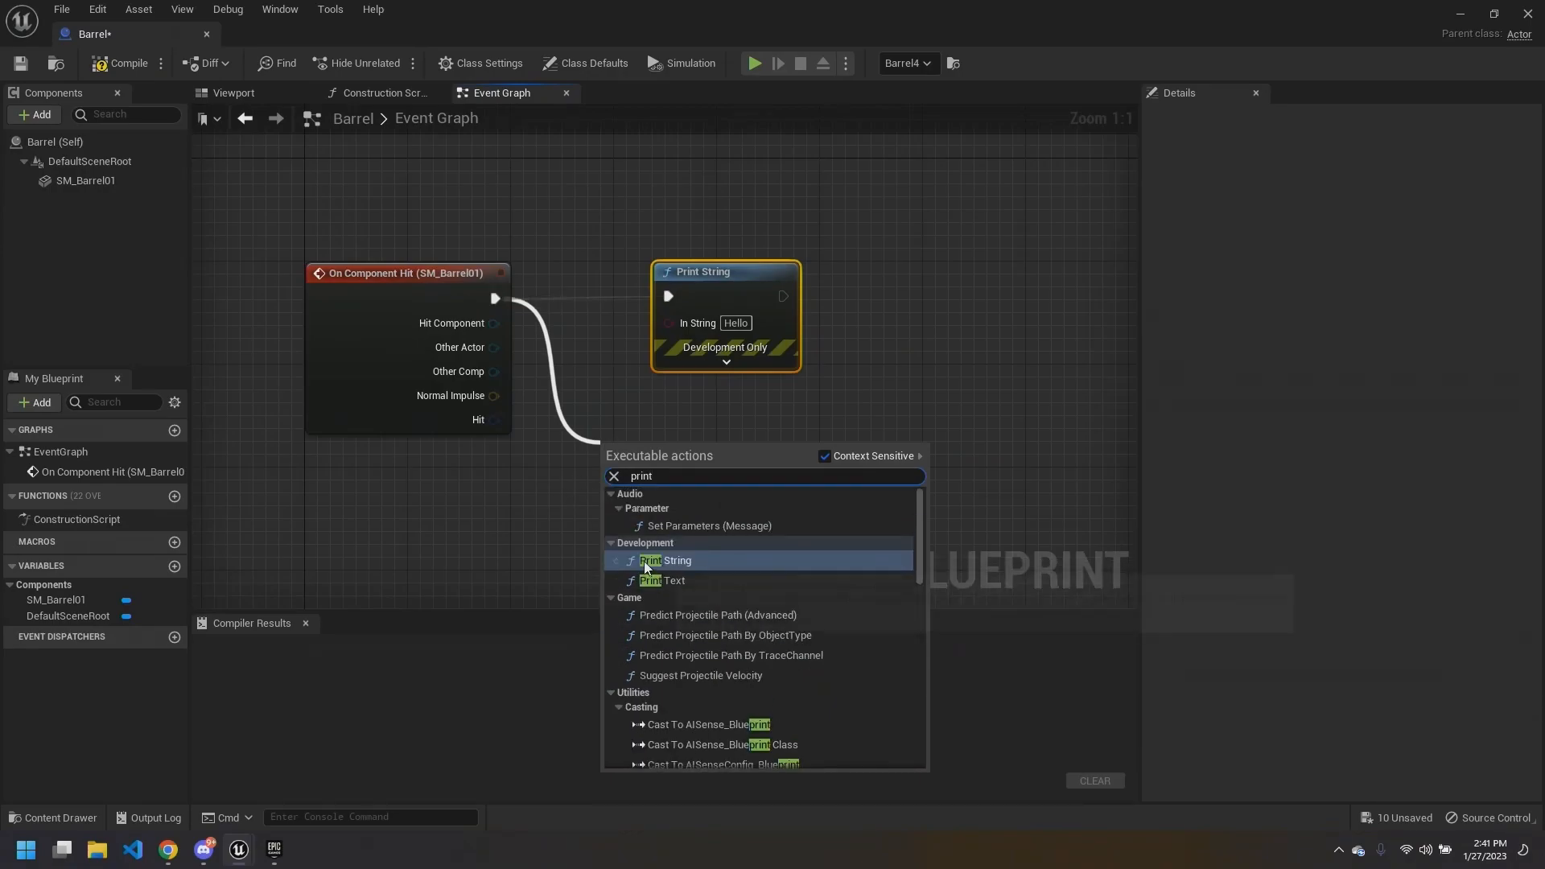
{"action": "scroll", "coordinate": [704, 562], "scroll_direction": "down", "scroll_amount": 1}
{"action": "scroll", "coordinate": [703, 563], "scroll_direction": "down", "scroll_amount": 2}
{"action": "scroll", "coordinate": [672, 515], "scroll_direction": "up", "scroll_amount": 3}
{"action": "left_click", "coordinate": [699, 317]}
Step: Move the Print String node closer to the event, save the blueprint and set the node's text to "Barrel was hit!"
{"action": "left_click_drag", "start_coordinate": [709, 279], "coordinate": [681, 282]}
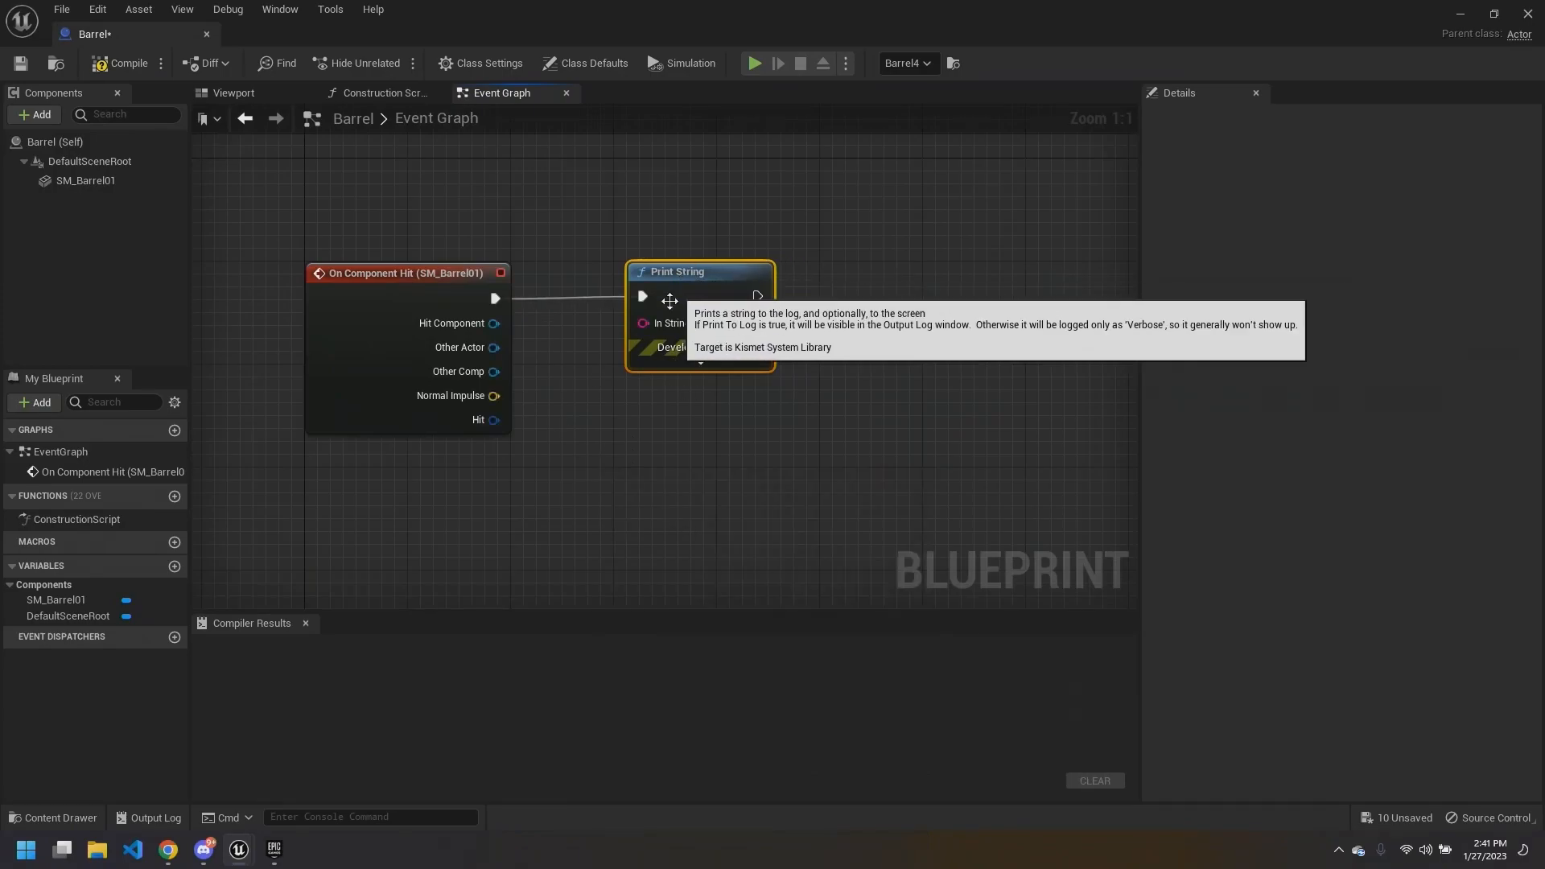
{"action": "key", "text": "ctrl+s"}
{"action": "left_click", "coordinate": [708, 324]}
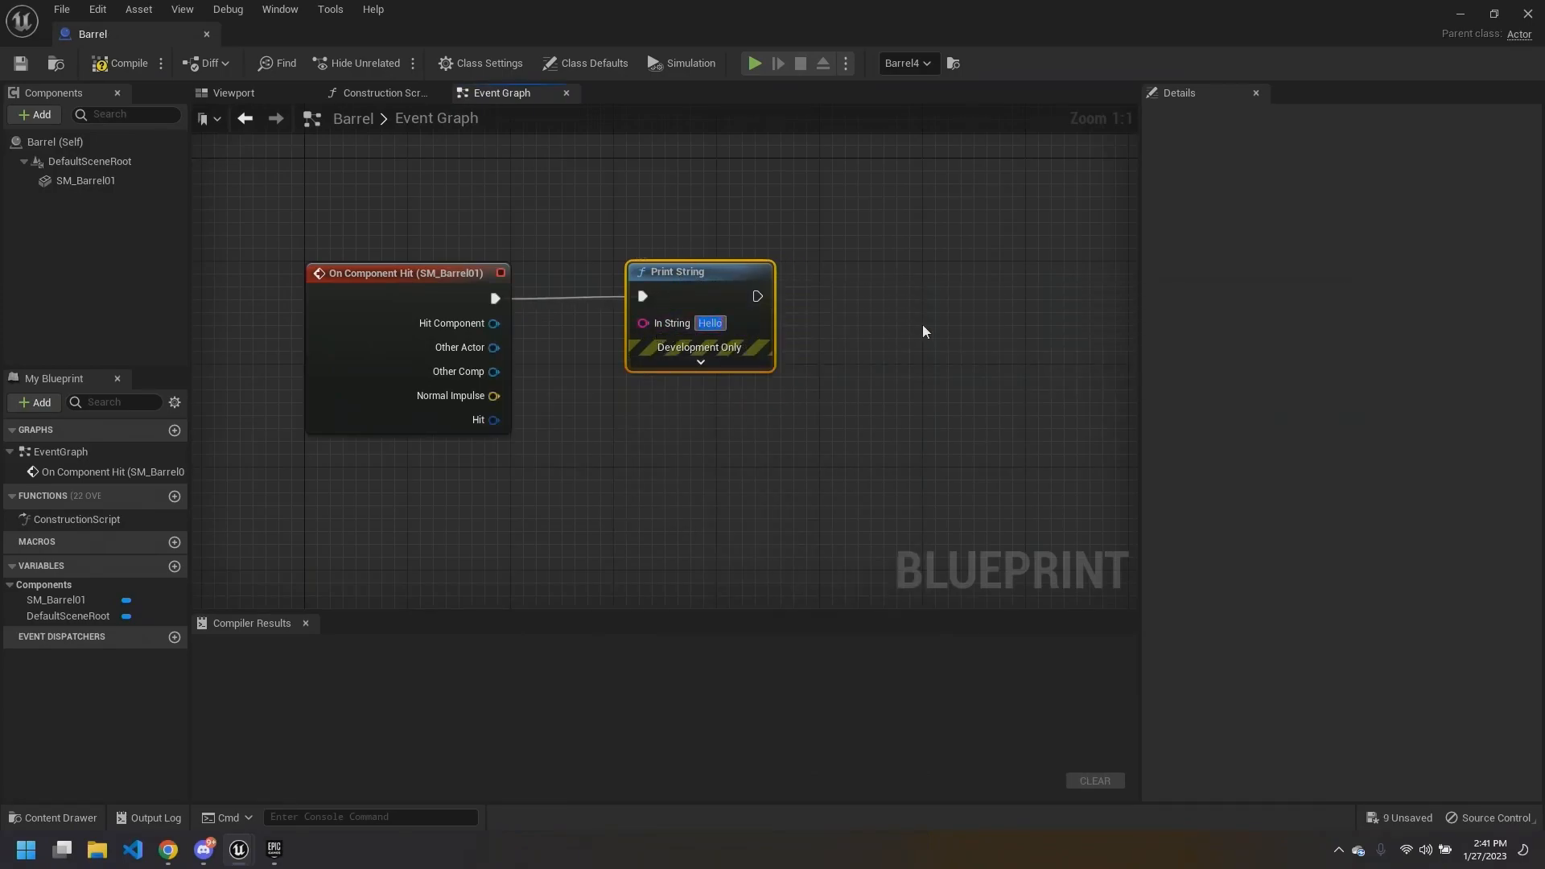
{"action": "key", "text": "BackSpace"}
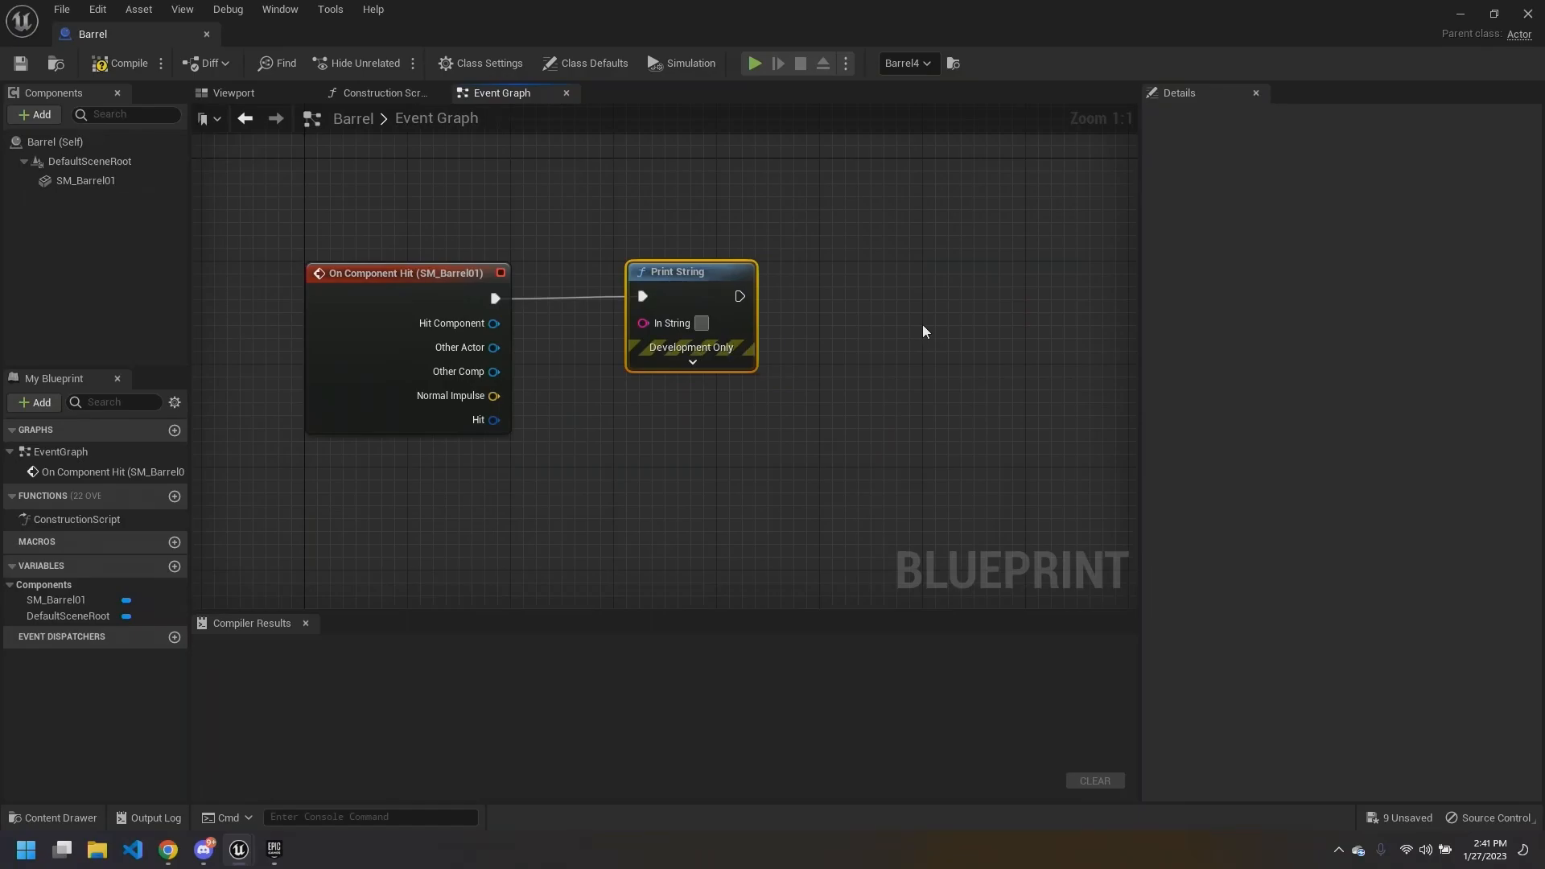
{"action": "type", "text": "Barrel wa"}
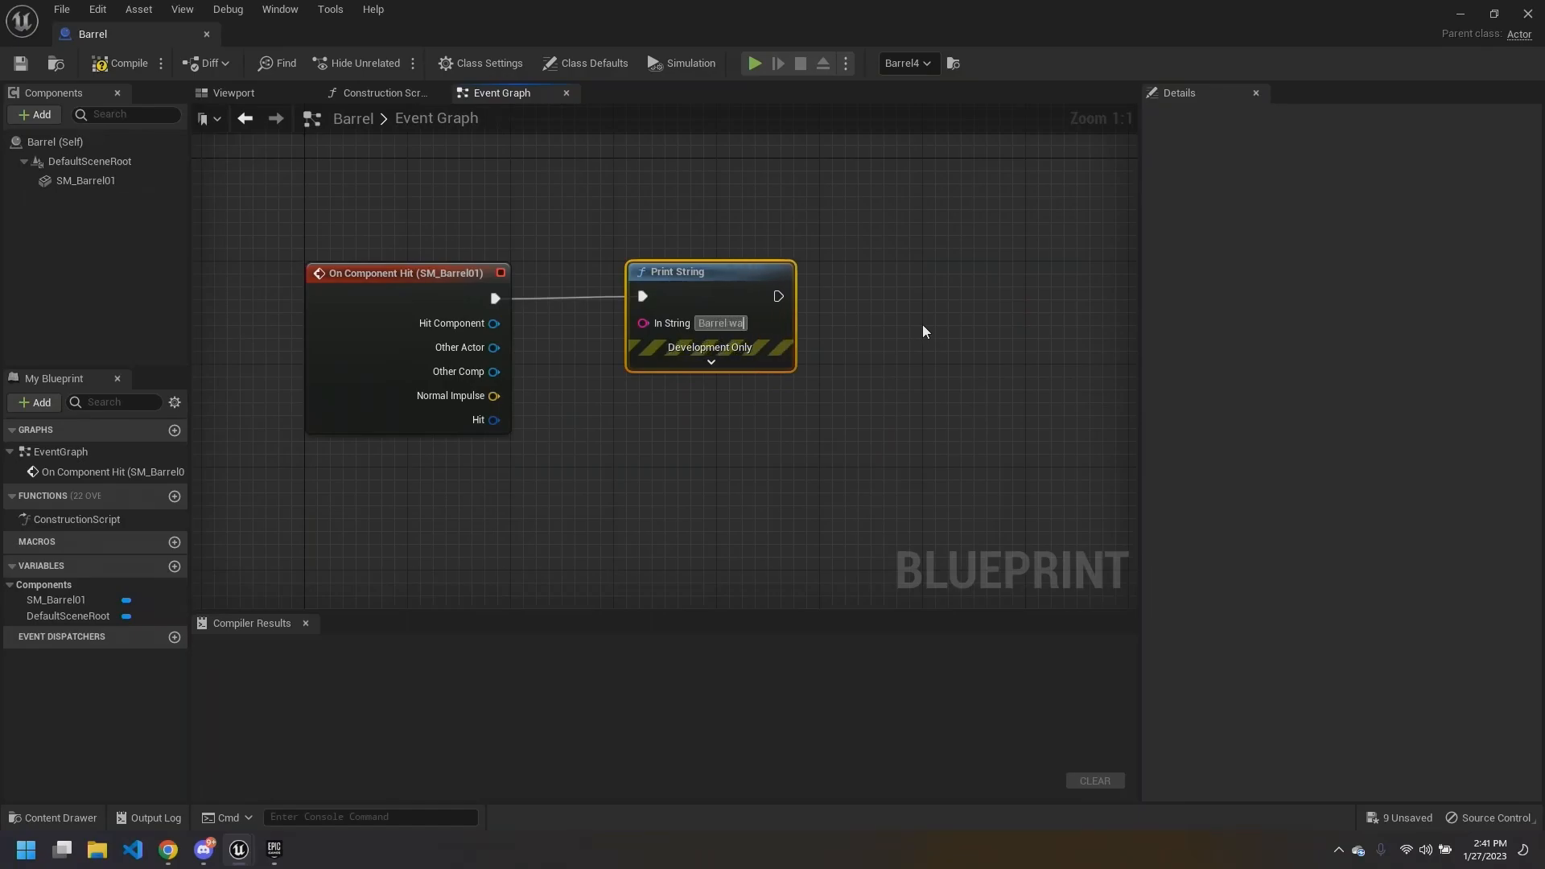
{"action": "type", "text": "s hit!"}
{"action": "left_click", "coordinate": [862, 177]}
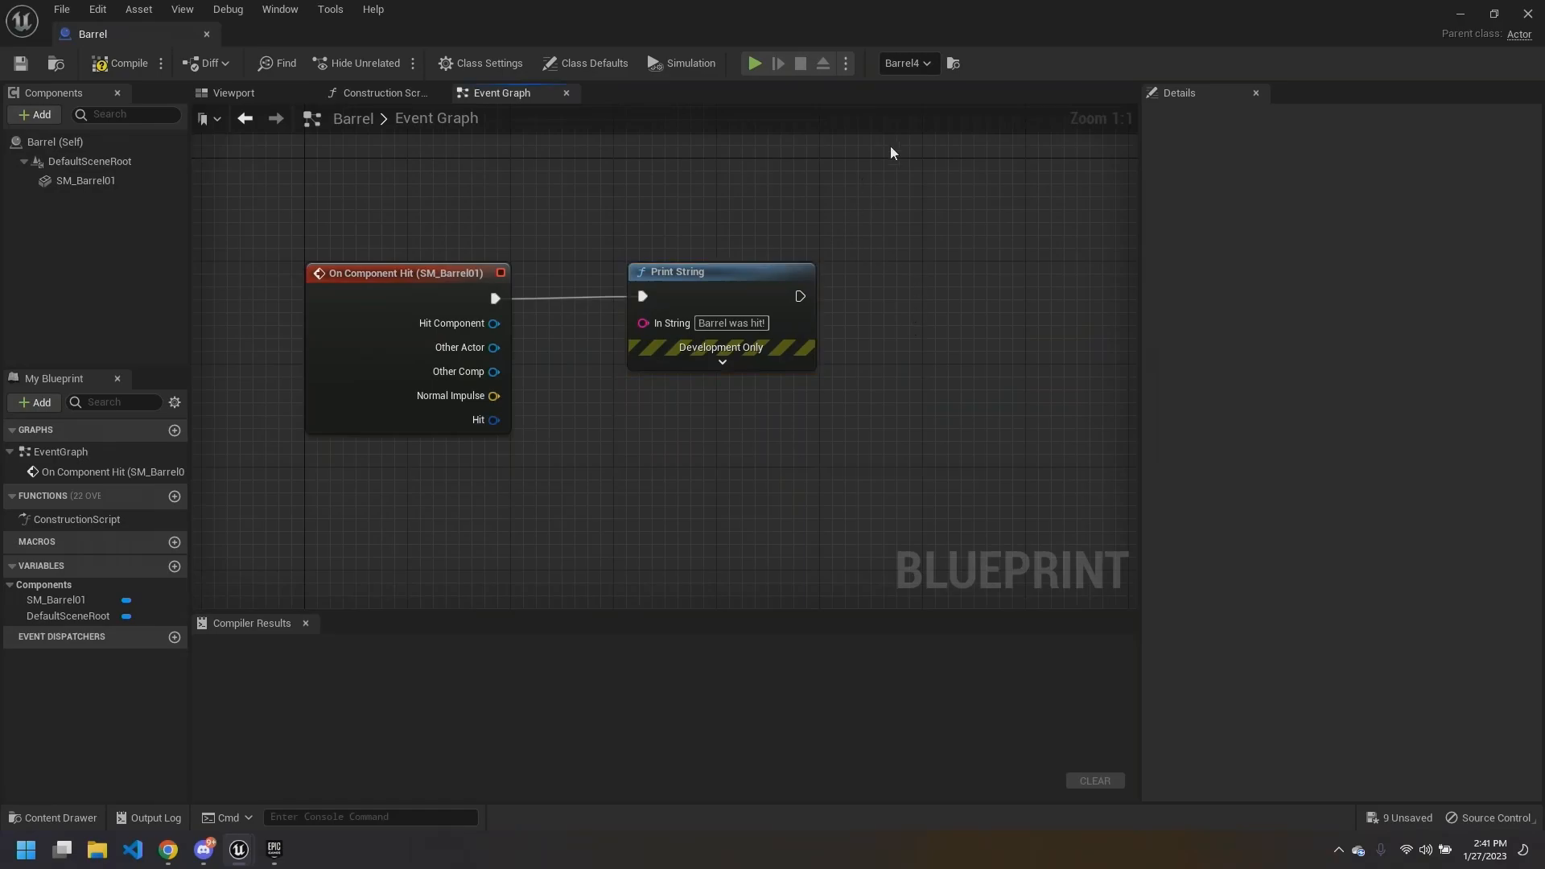
Step: Play the FirstPersonMap level and bump into the barrels to test the hit event, then stop the session
{"action": "left_click", "coordinate": [1463, 14]}
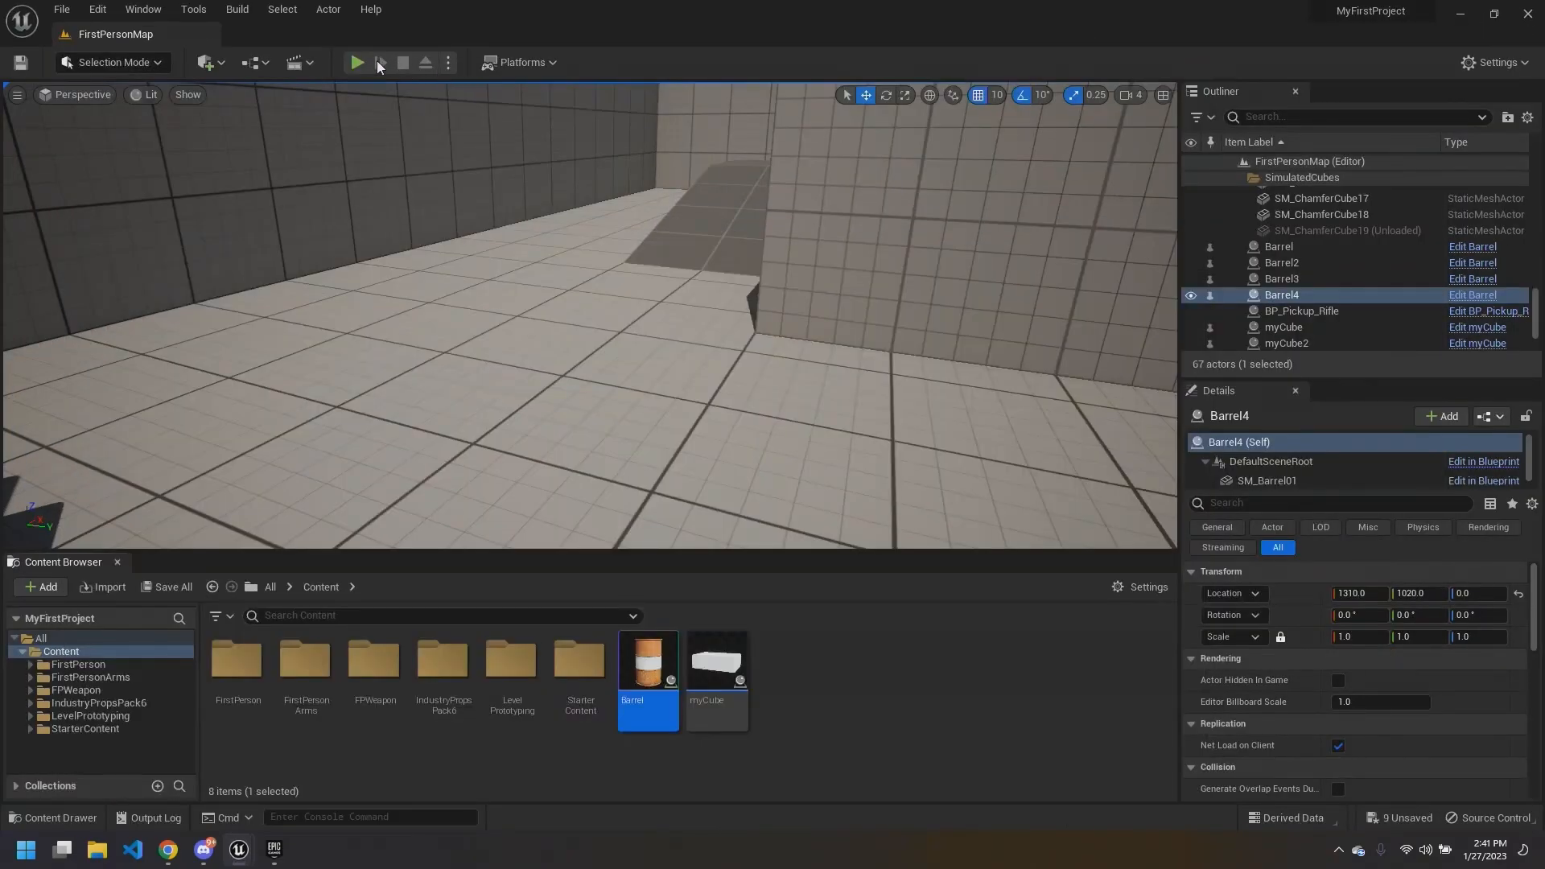
{"action": "key", "text": "alt+p"}
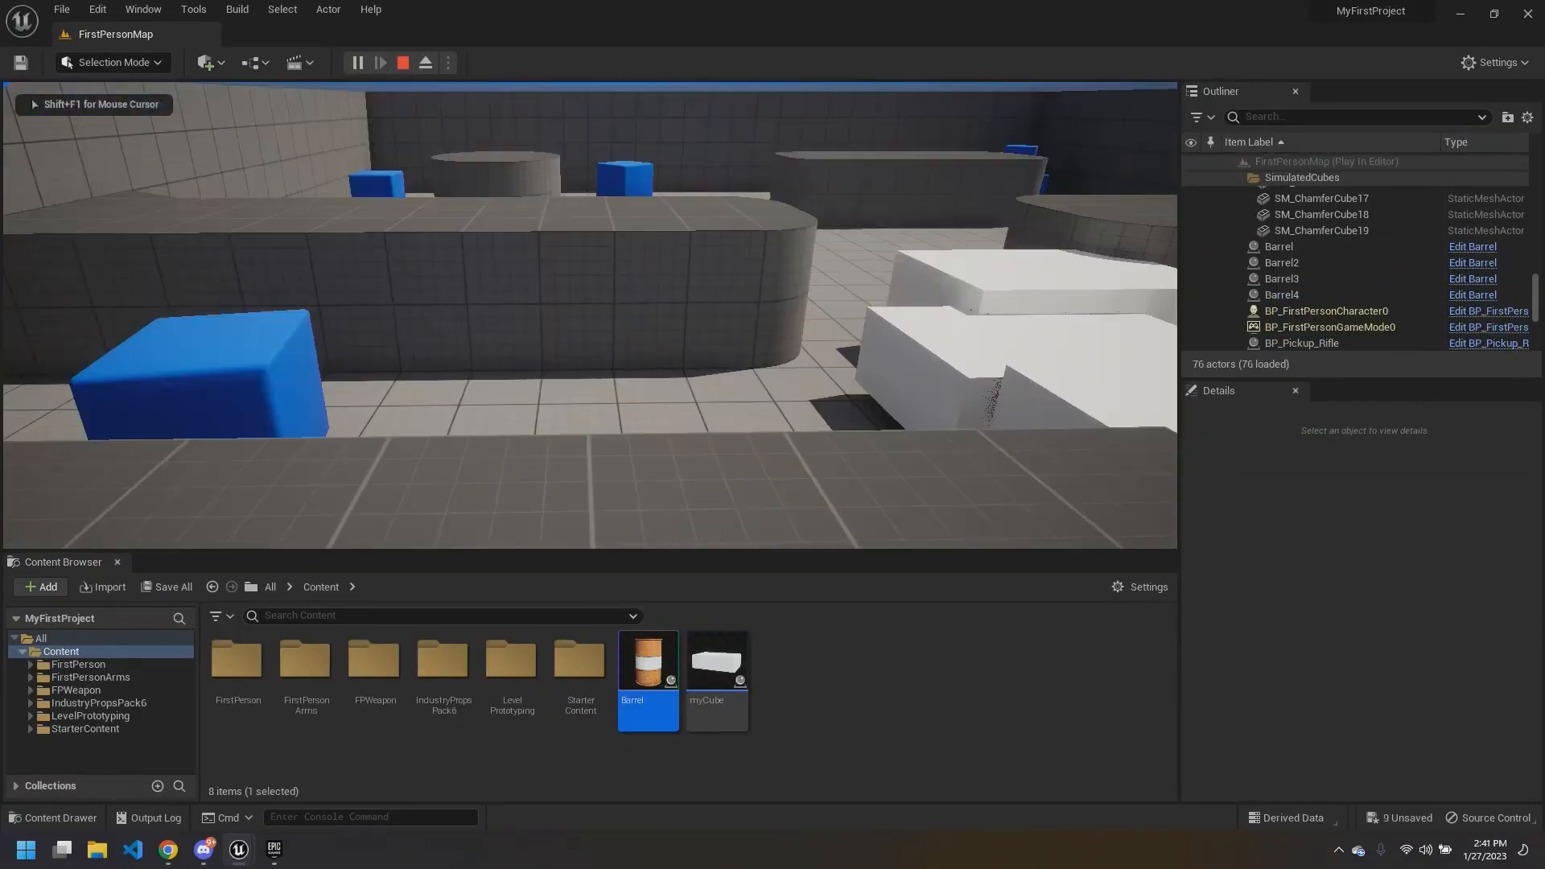
{"action": "key", "text": "d"}
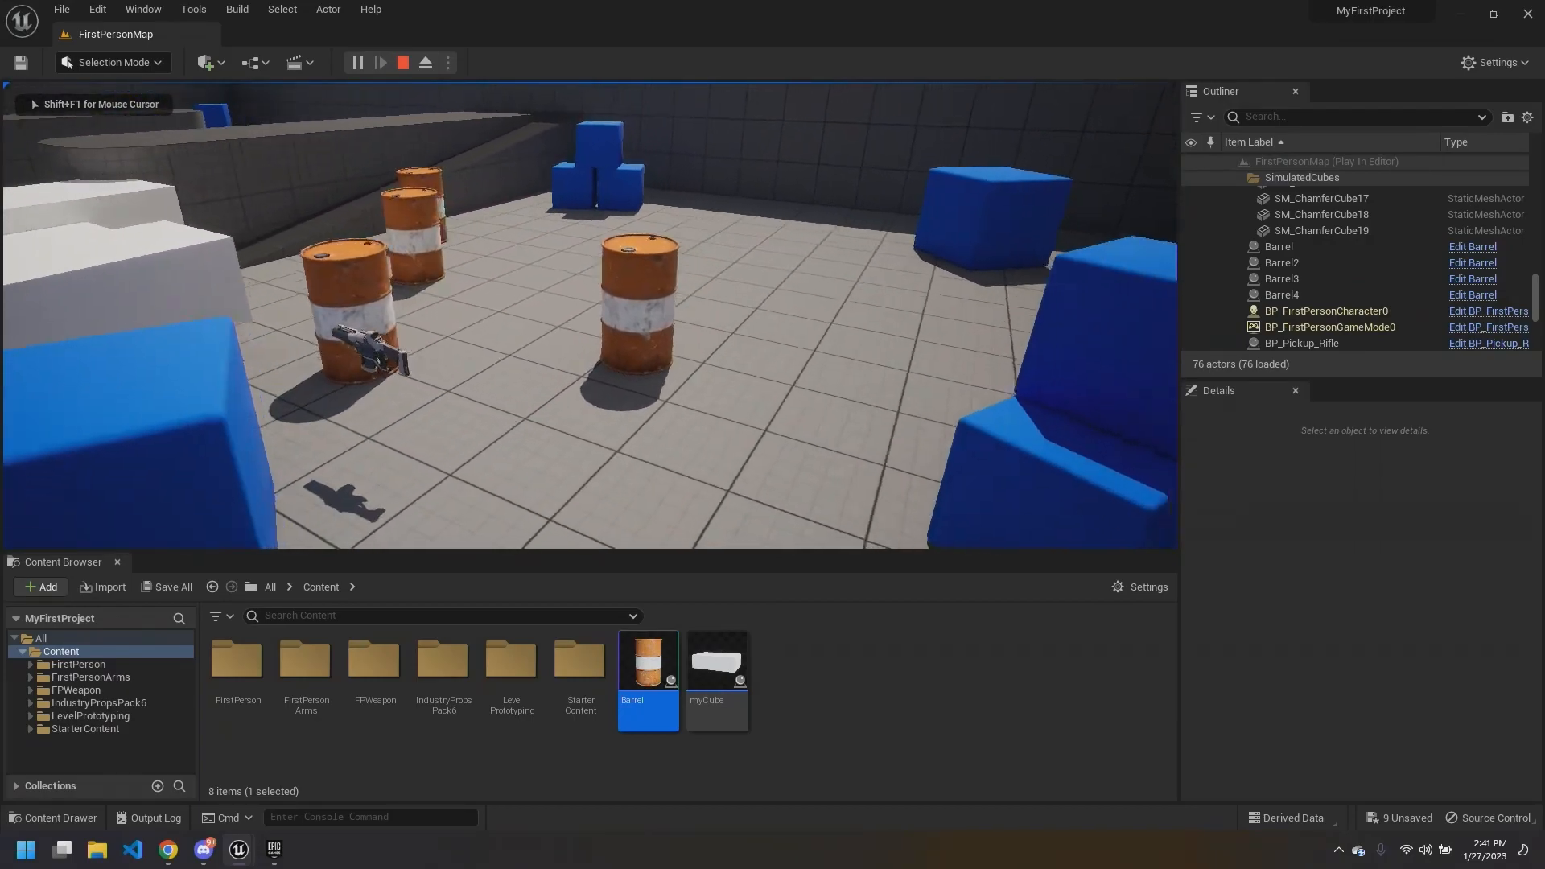
{"action": "key", "text": "w"}
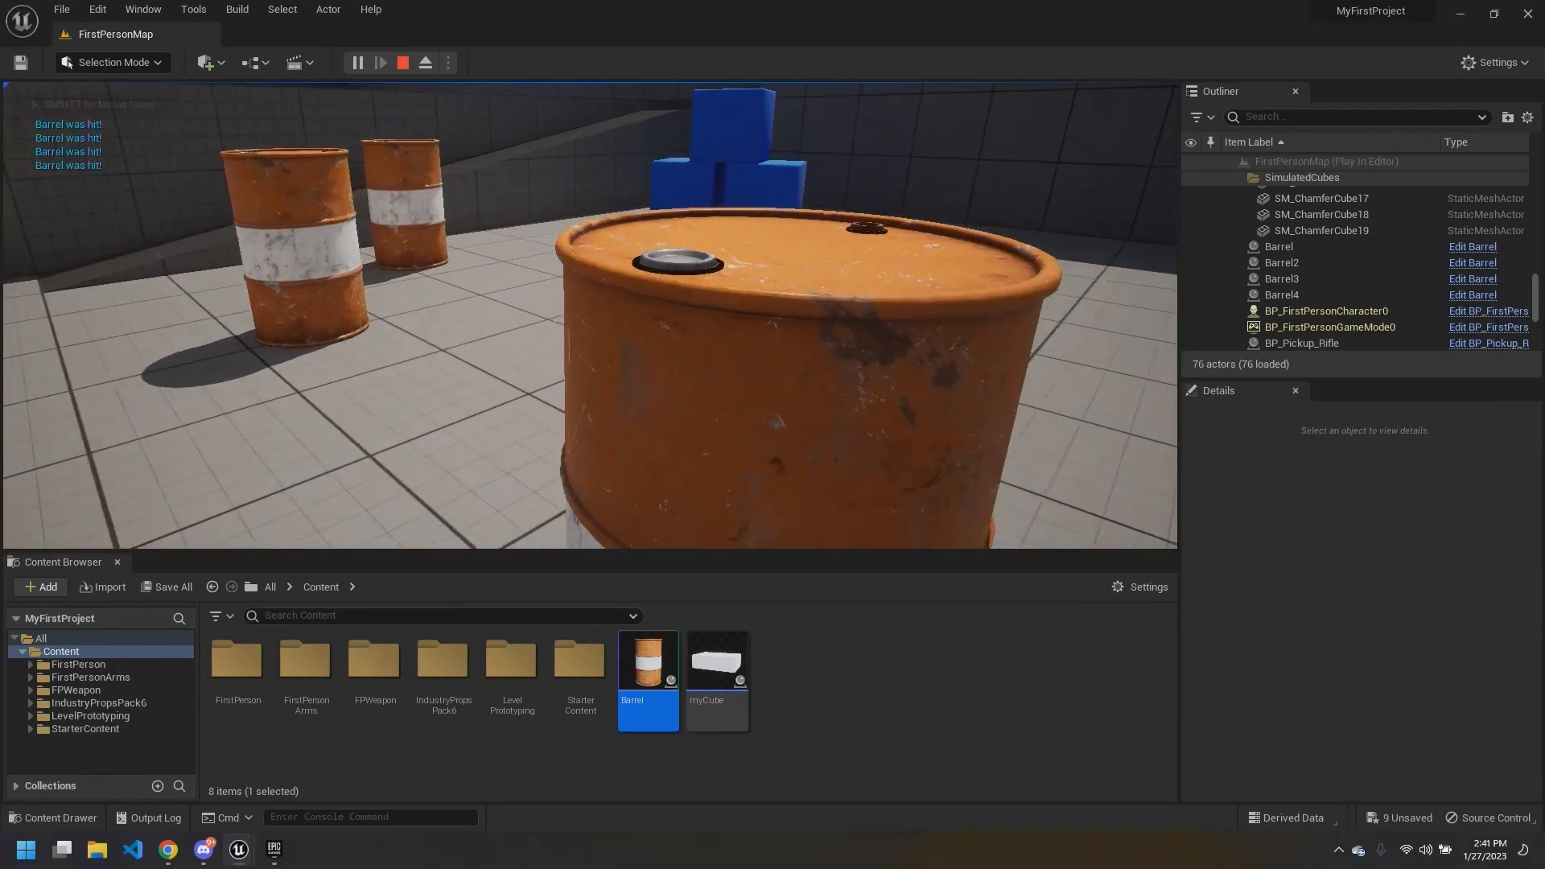
{"action": "key", "text": "d"}
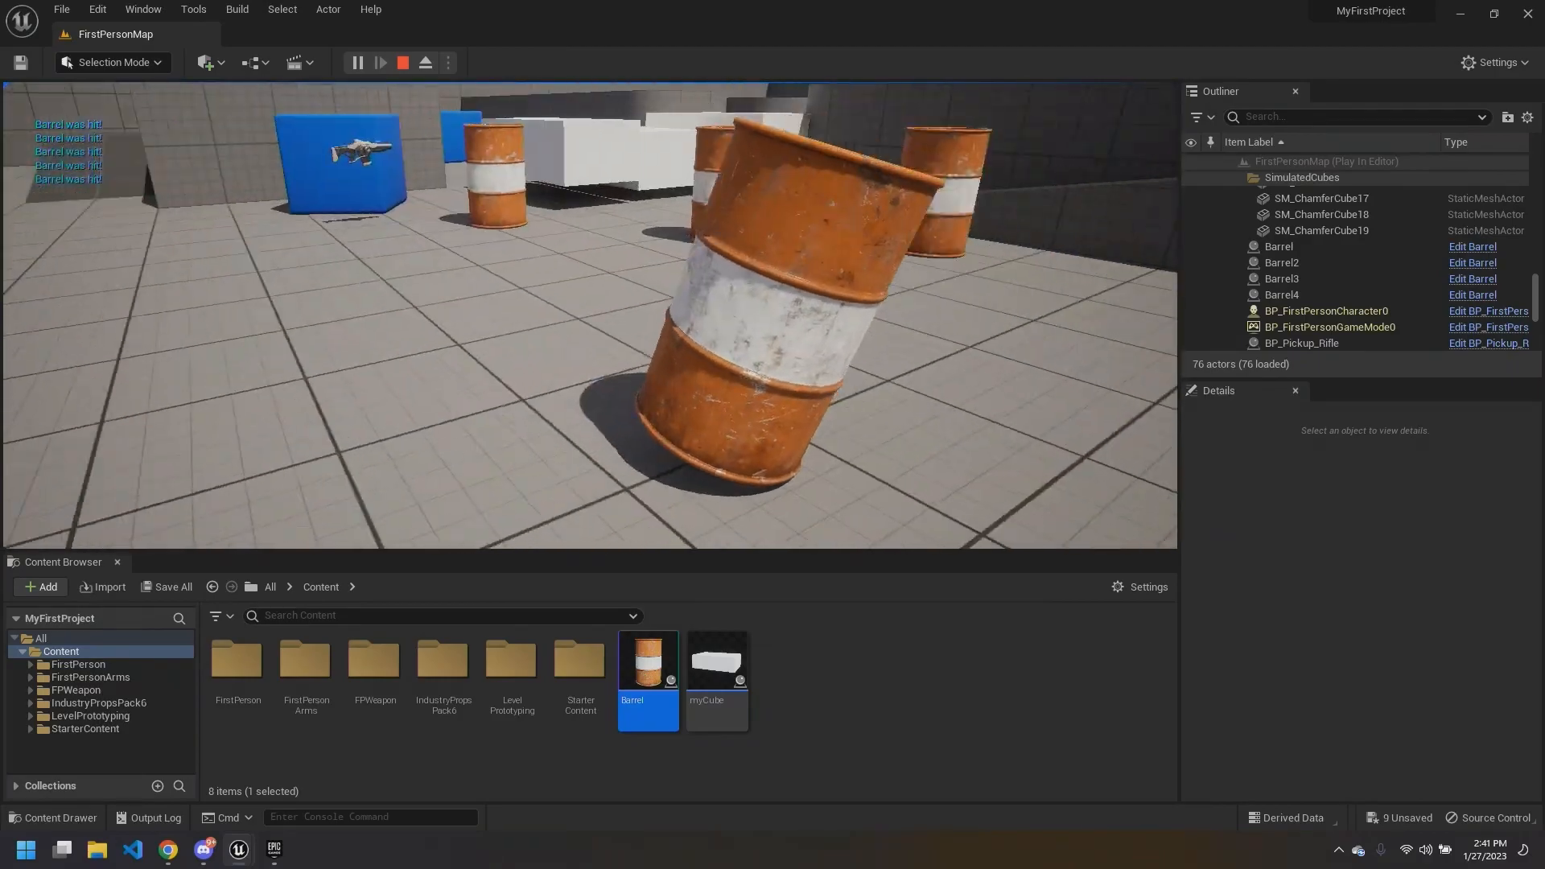
{"action": "key", "text": "s"}
{"action": "key", "text": "w"}
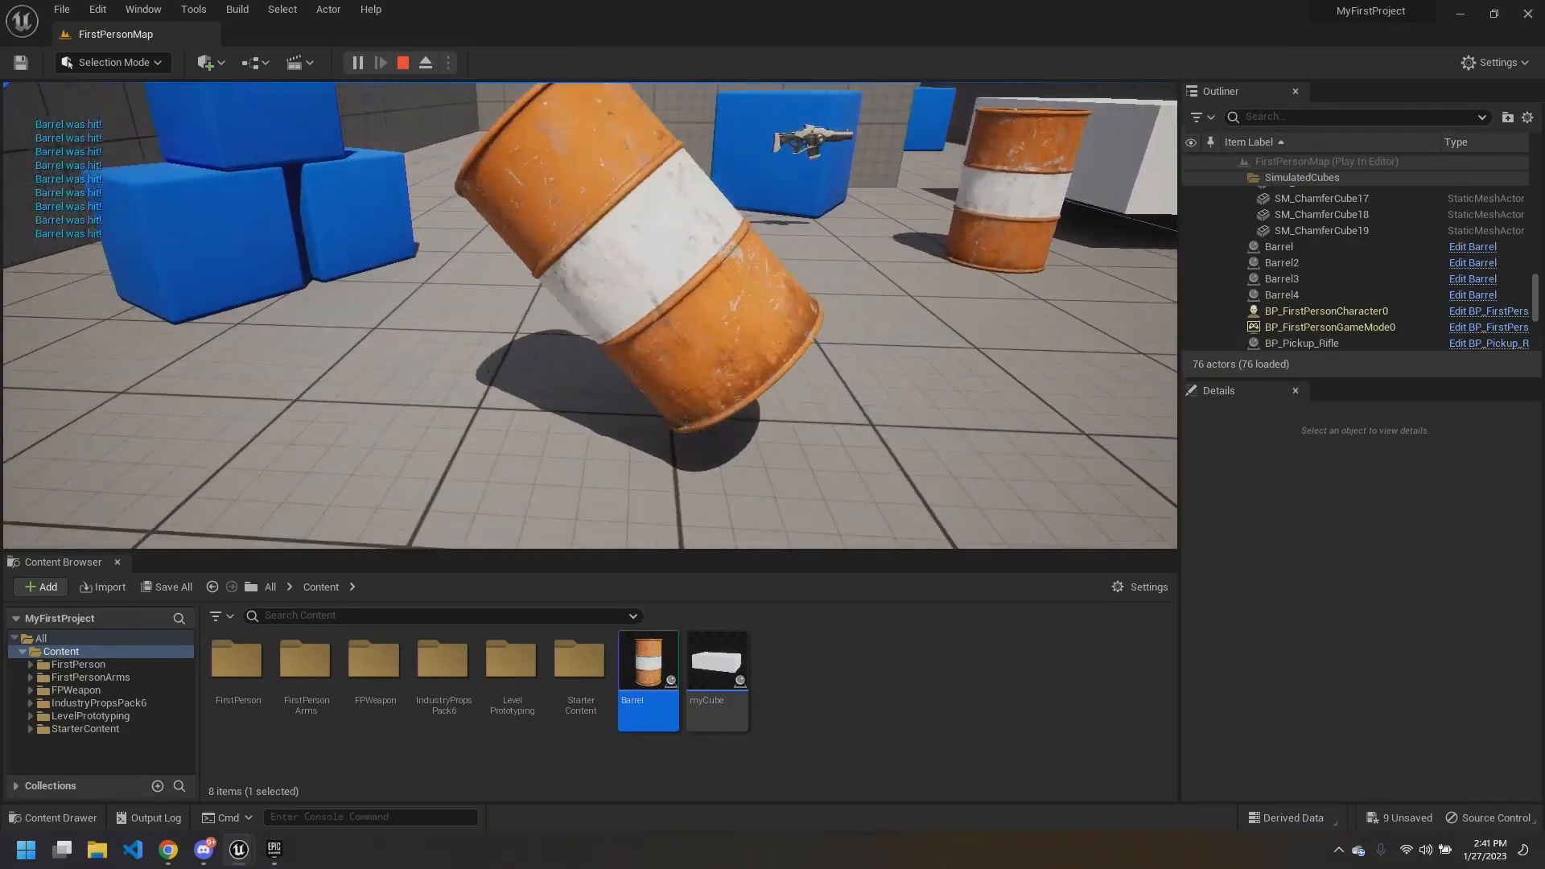
{"action": "key", "text": "w"}
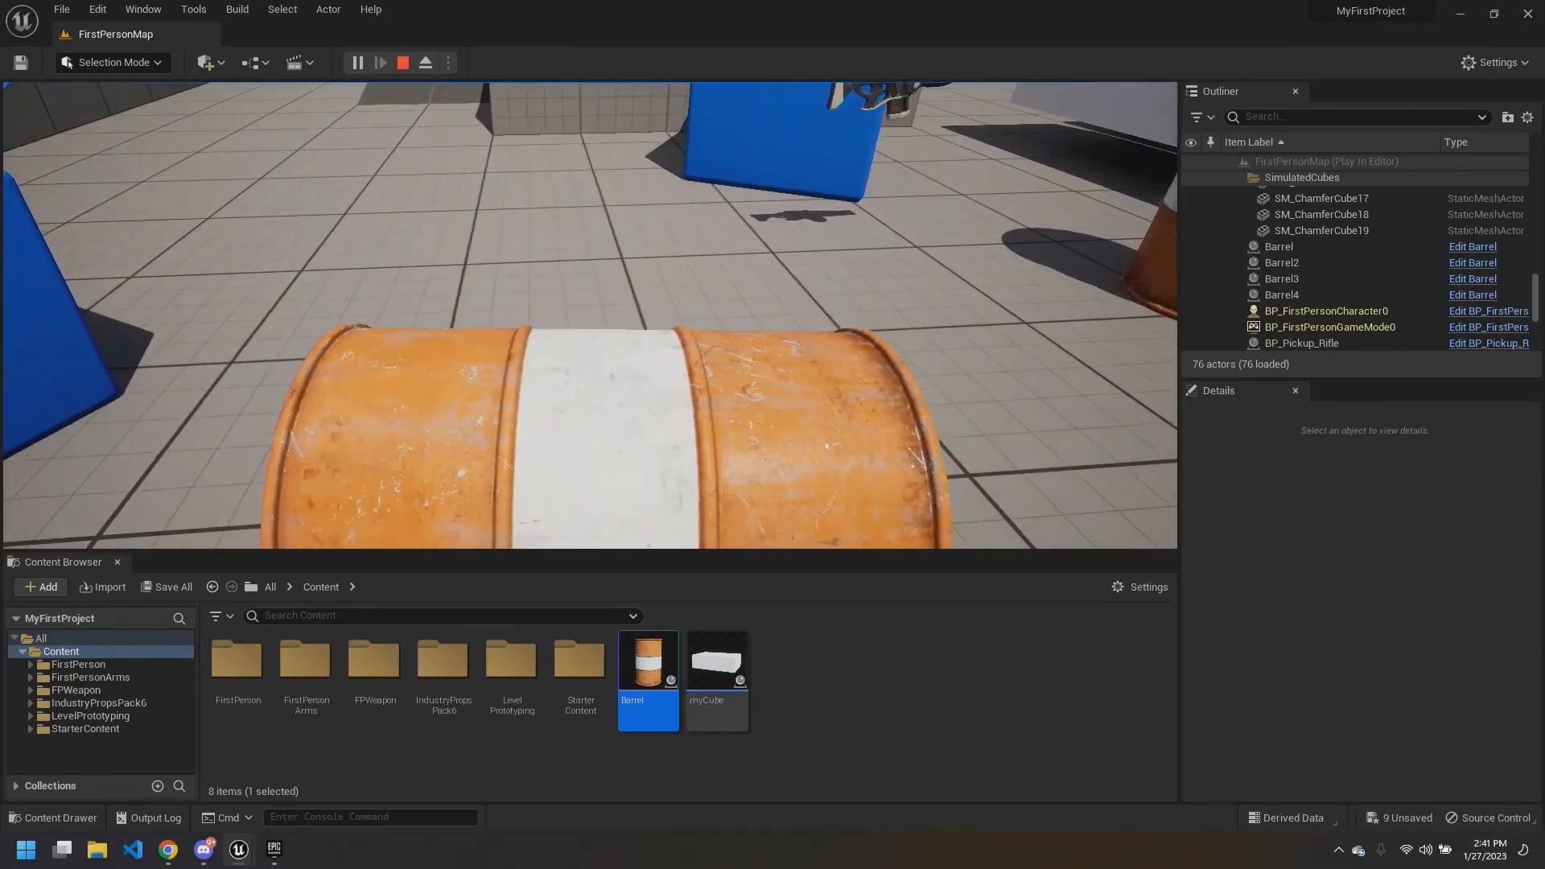
{"action": "key", "text": "s"}
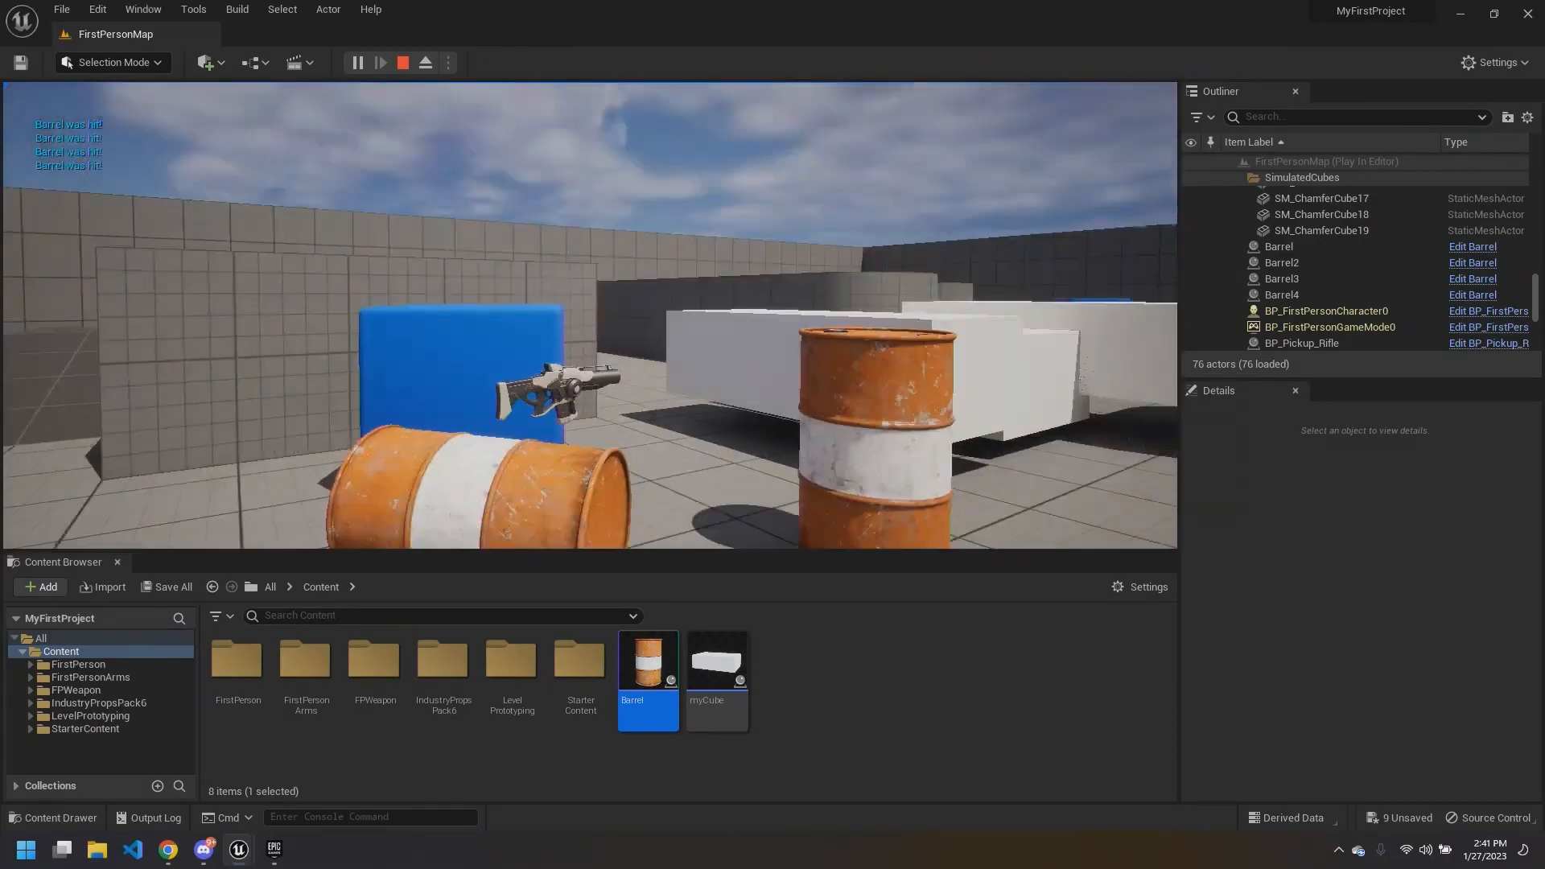
{"action": "key", "text": "Escape"}
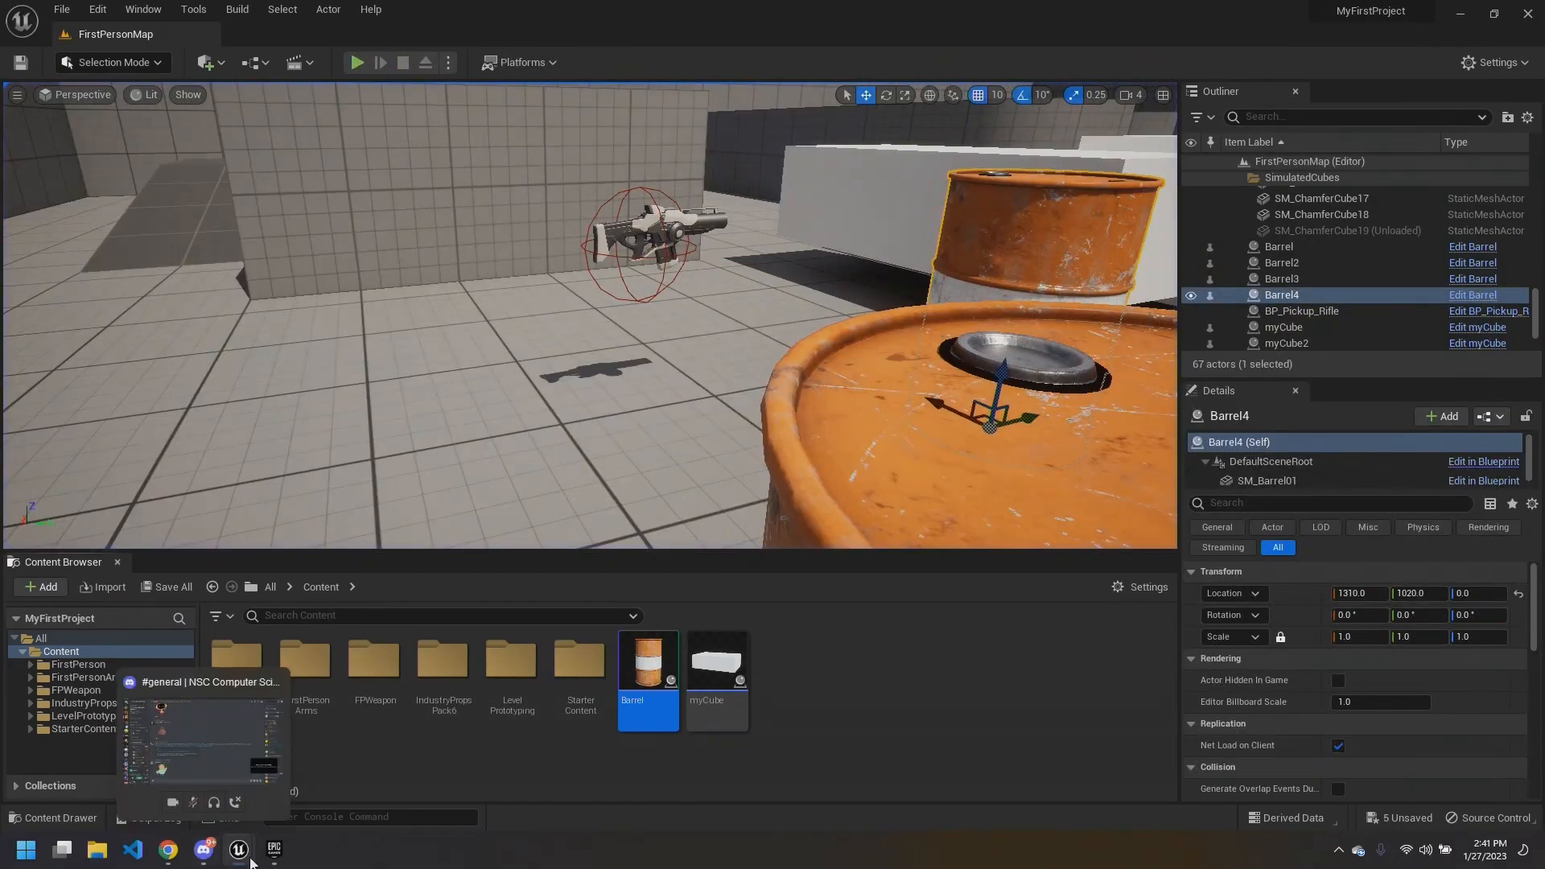
Step: Return to the Barrel blueprint and delete the Print String node from the event graph
{"action": "mouse_move", "coordinate": [242, 852]}
{"action": "left_click", "coordinate": [296, 785]}
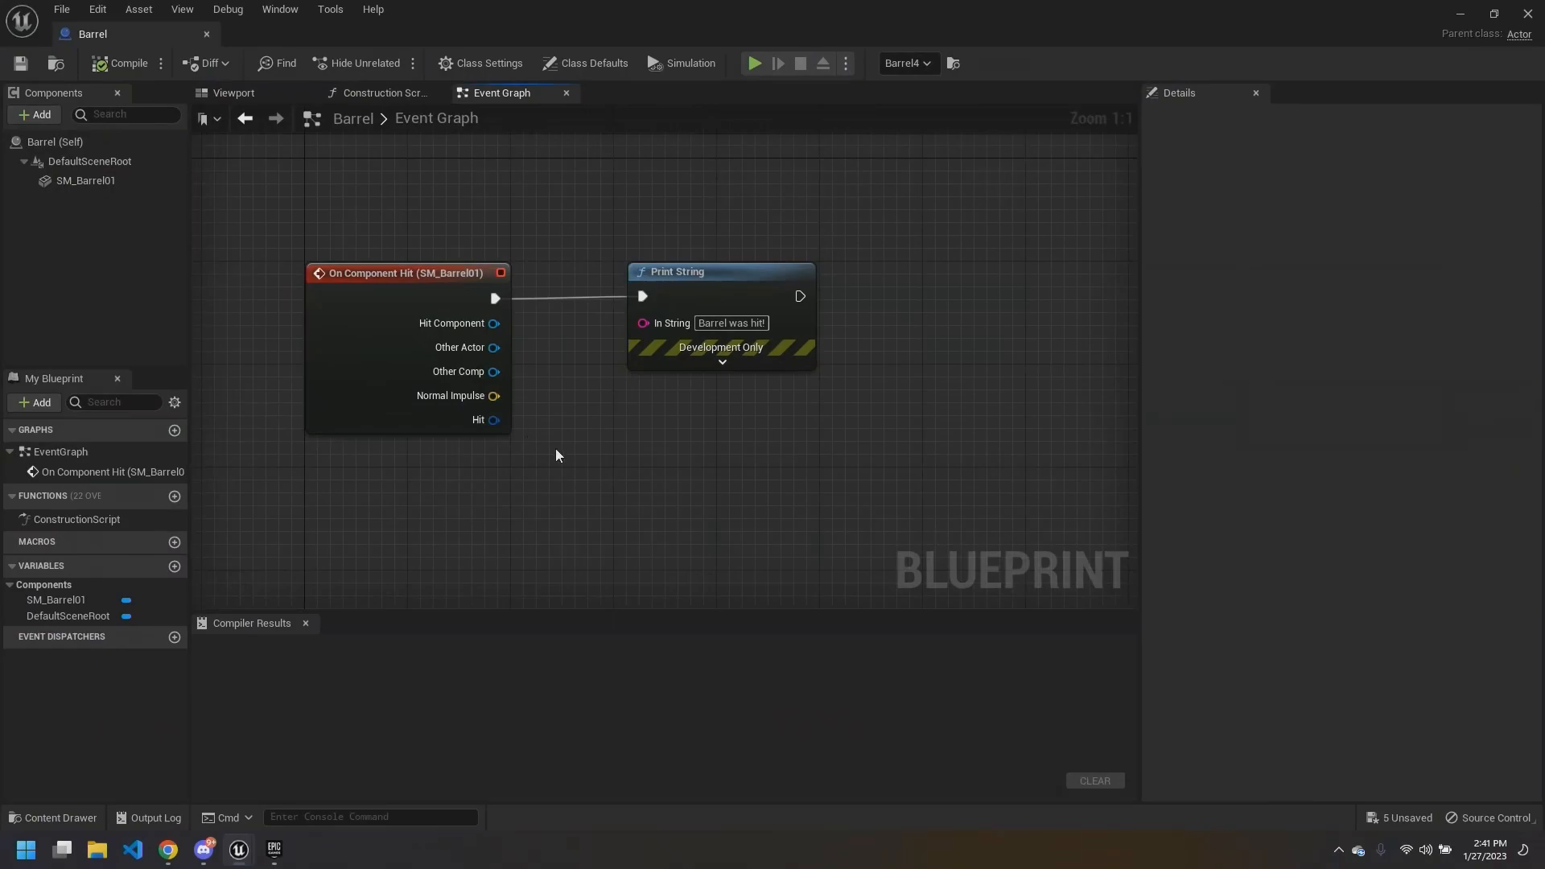
{"action": "right_click_drag", "start_coordinate": [443, 248], "coordinate": [360, 213]}
{"action": "left_click", "coordinate": [732, 284]}
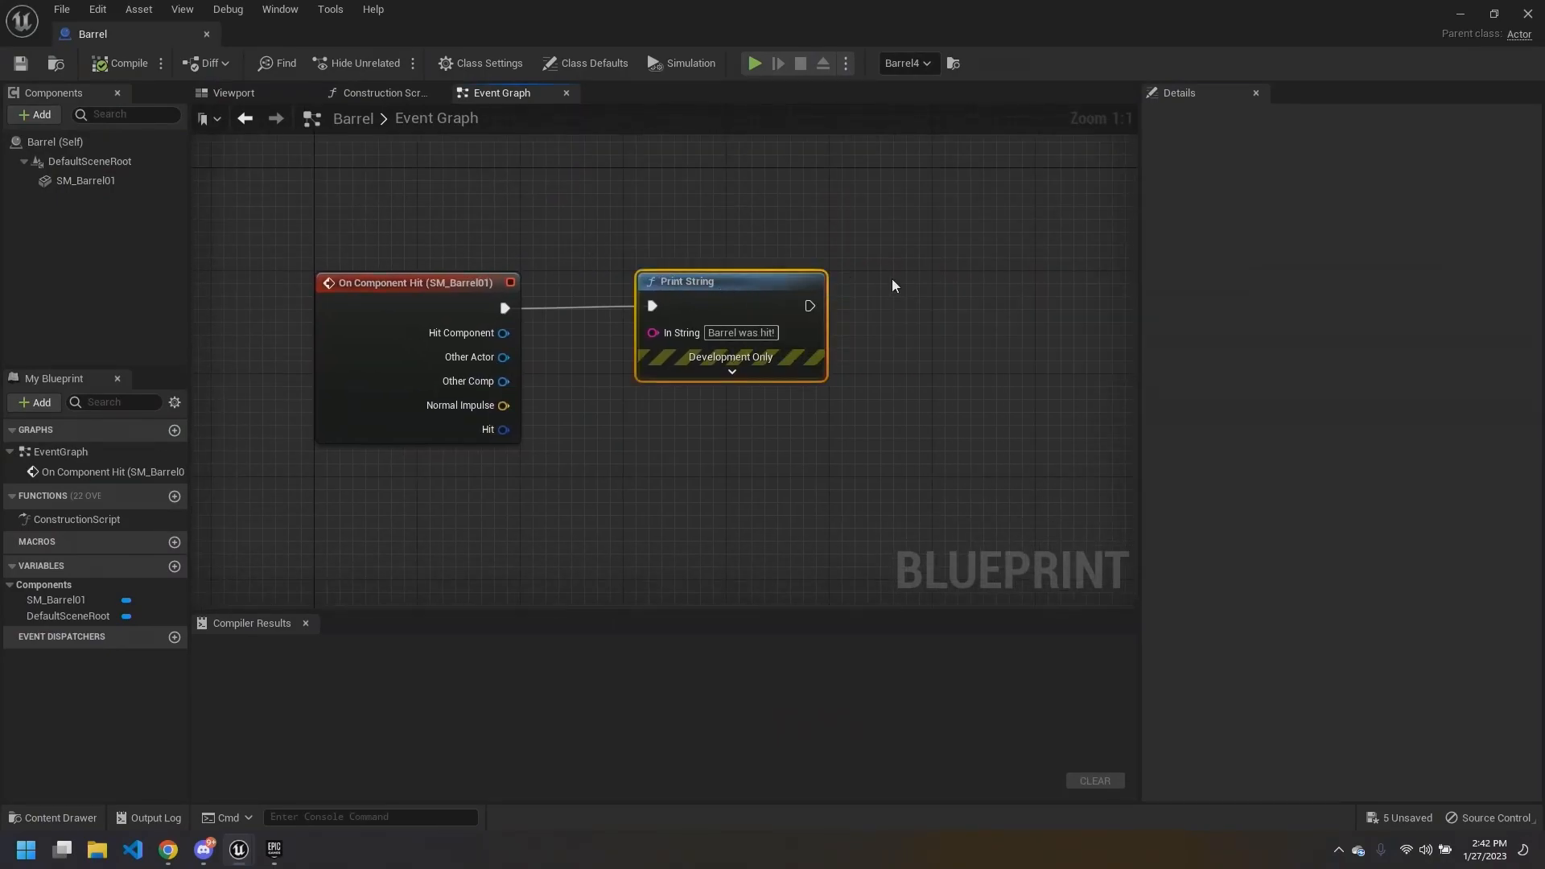
{"action": "key", "text": "Delete"}
{"action": "right_click_drag", "start_coordinate": [666, 307], "coordinate": [501, 421]}
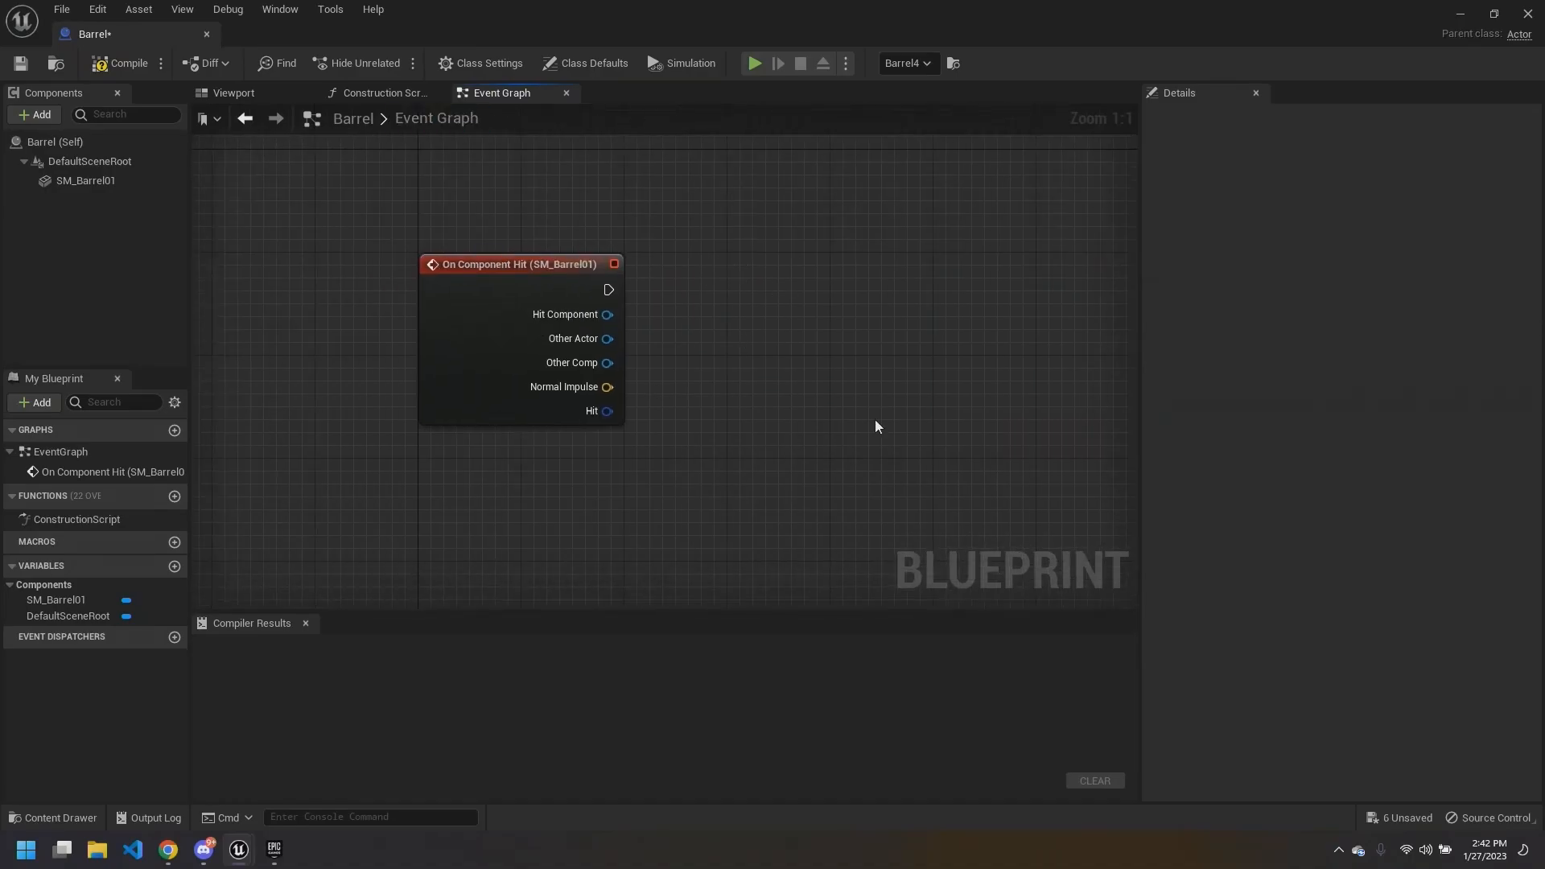
{"action": "right_click_drag", "start_coordinate": [776, 318], "coordinate": [679, 338]}
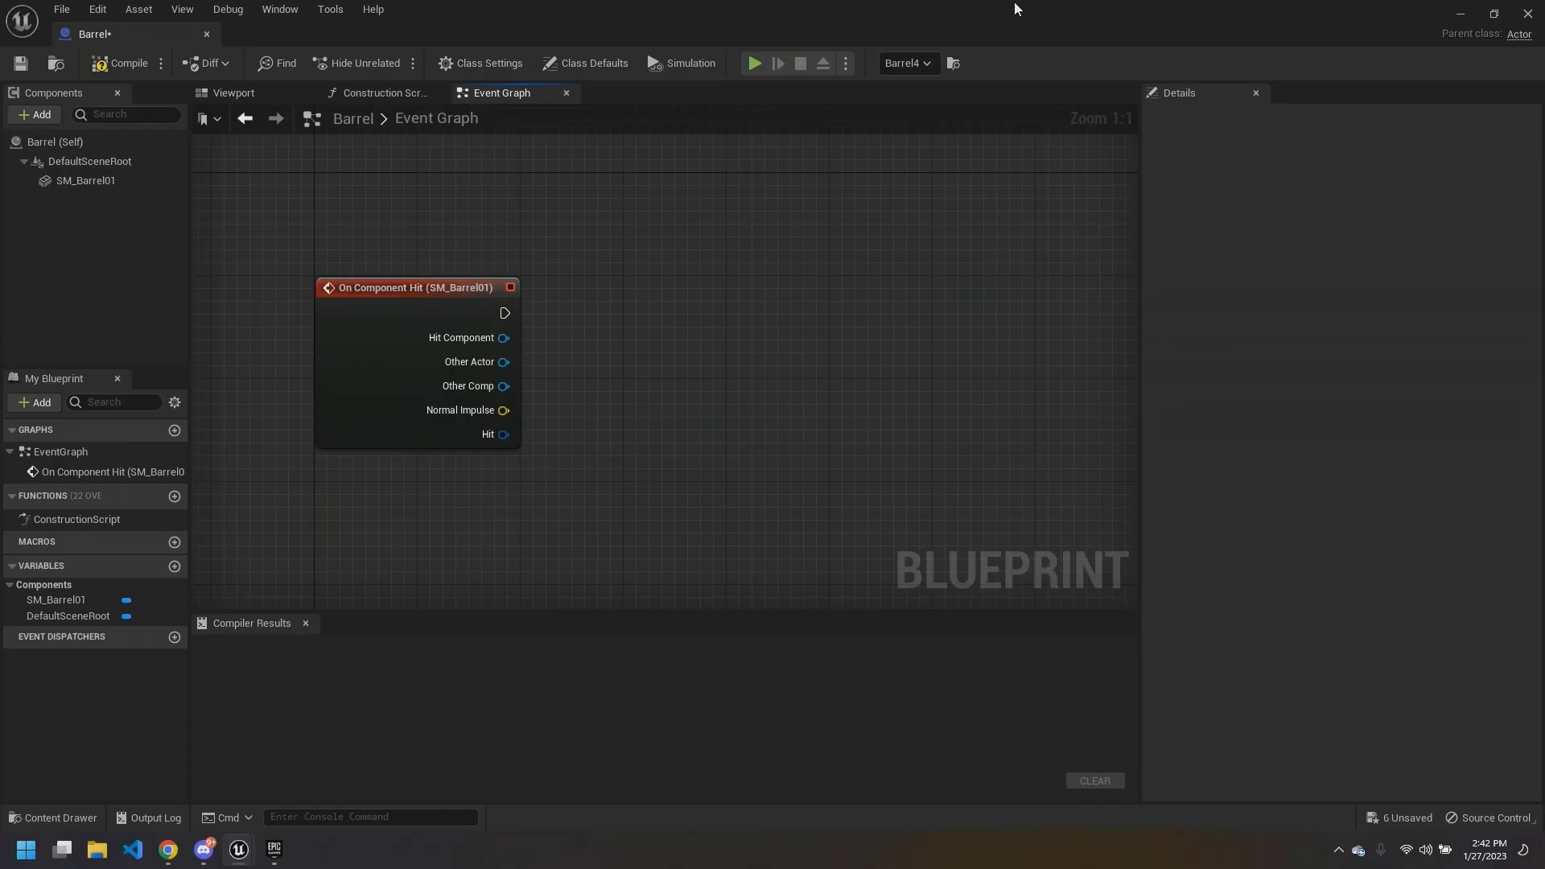
{"action": "right_click_drag", "start_coordinate": [657, 320], "coordinate": [674, 322]}
Step: Go back to the FirstPersonMap level editor and search the project content for "Projectile"
{"action": "left_click_drag", "start_coordinate": [1244, 14], "coordinate": [1233, 57]}
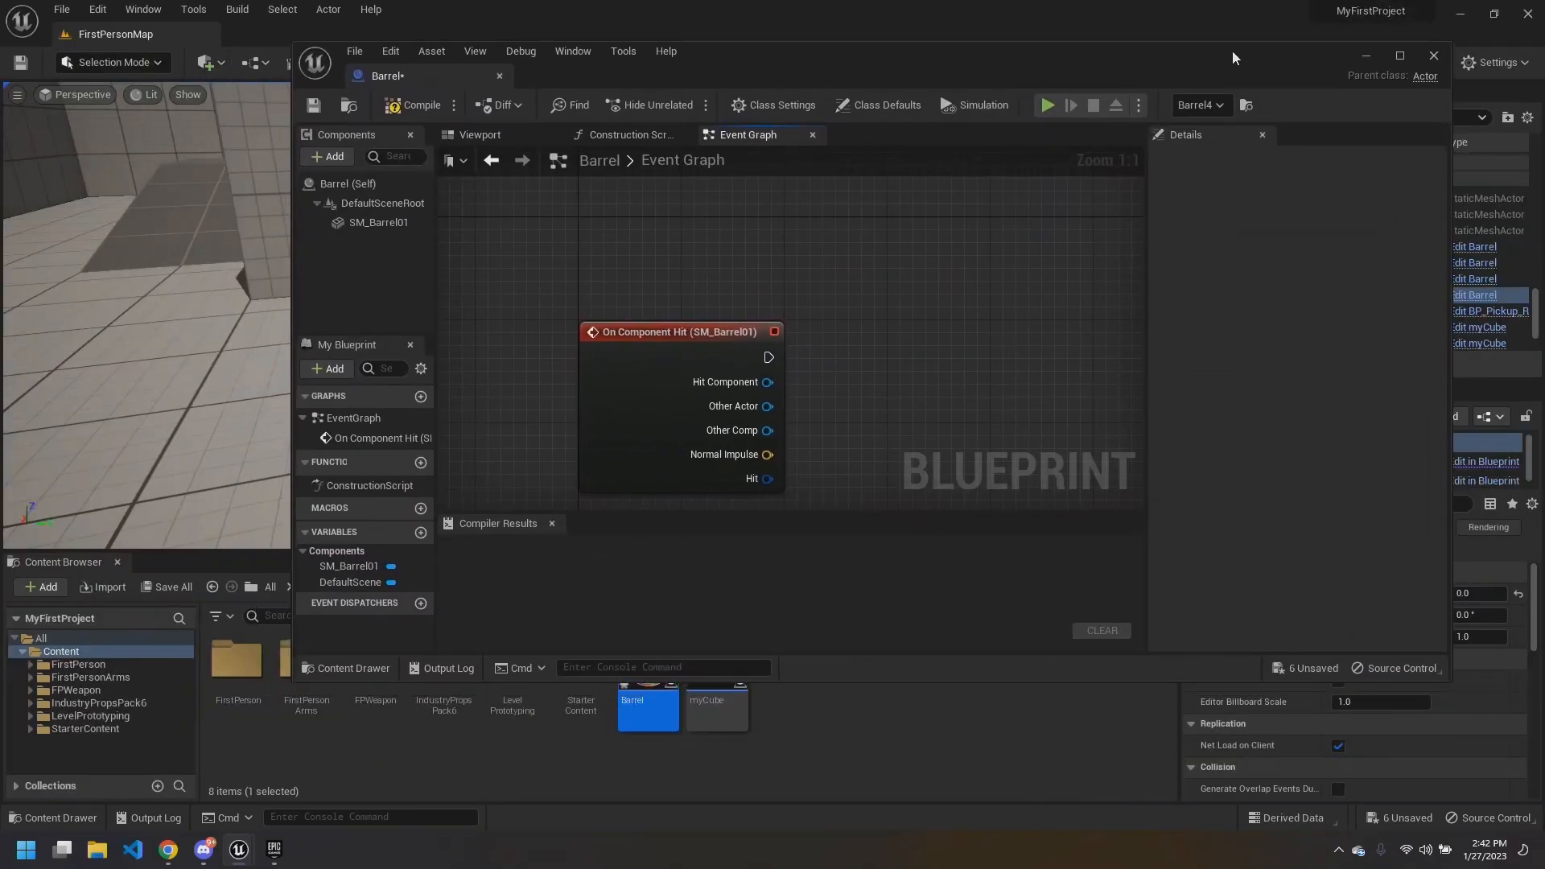
{"action": "left_click", "coordinate": [1367, 57]}
{"action": "left_click", "coordinate": [874, 694]}
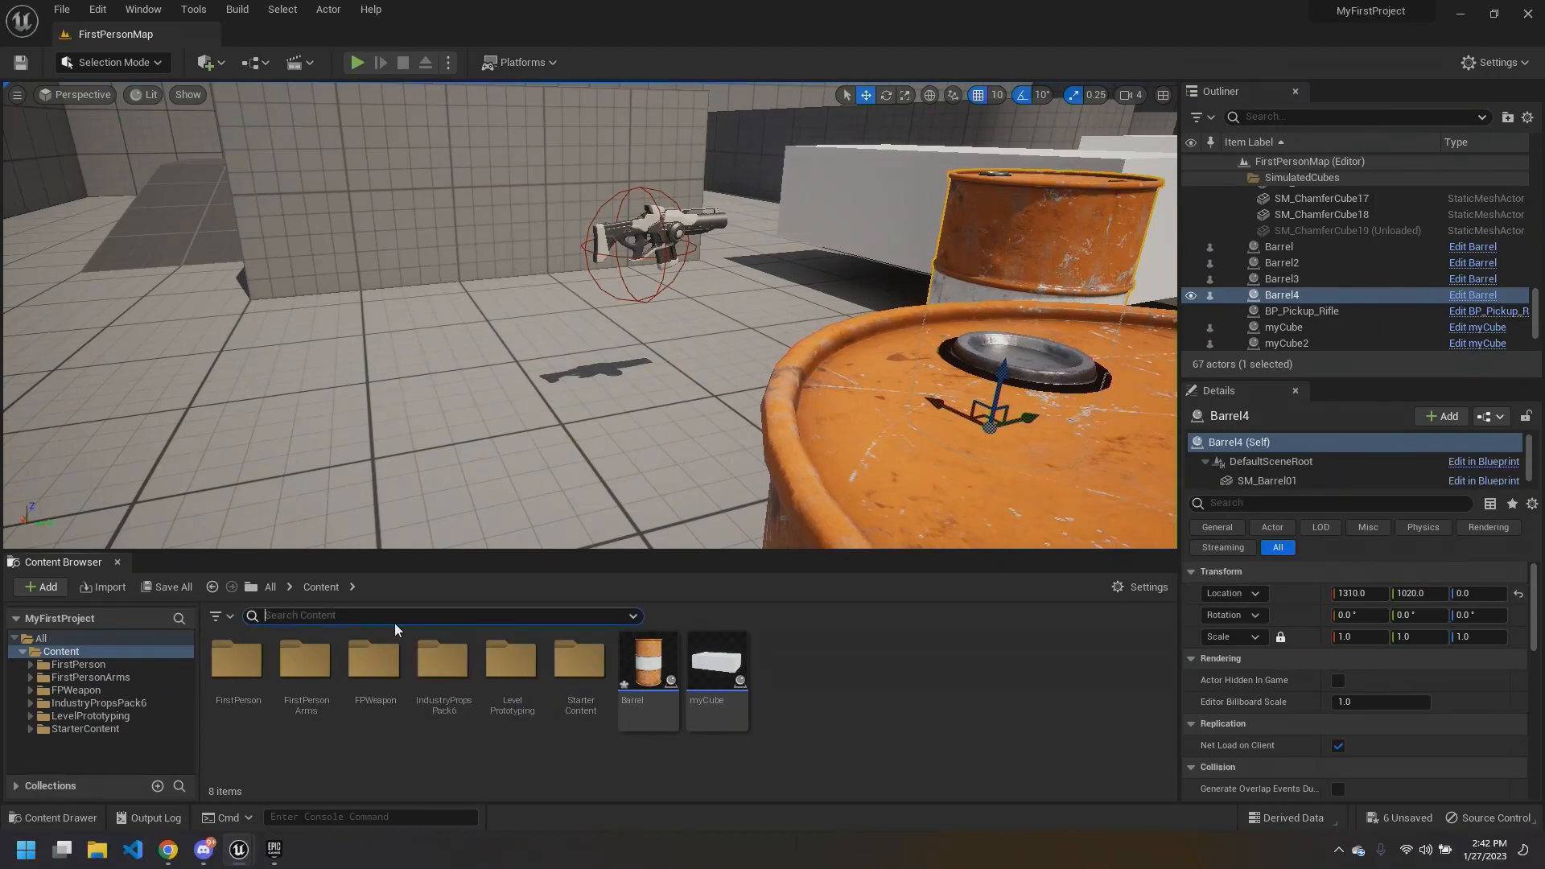
{"action": "type", "text": "Projectile"}
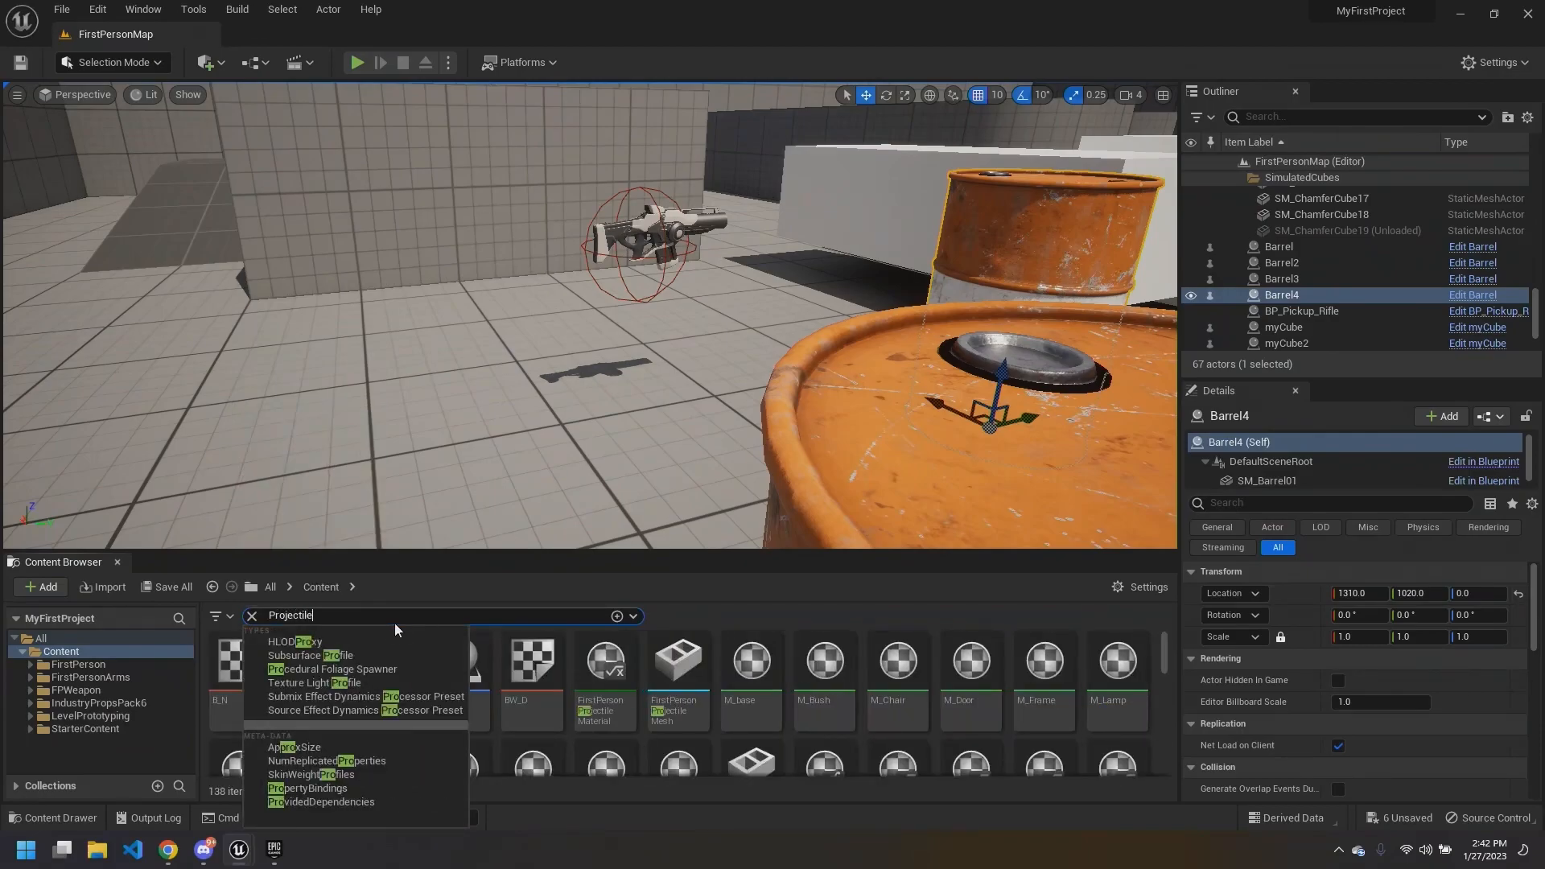
Step: Run the project search for "Projectile" and select the BP_FirstPersonProjectile blueprint
{"action": "key", "text": "Return"}
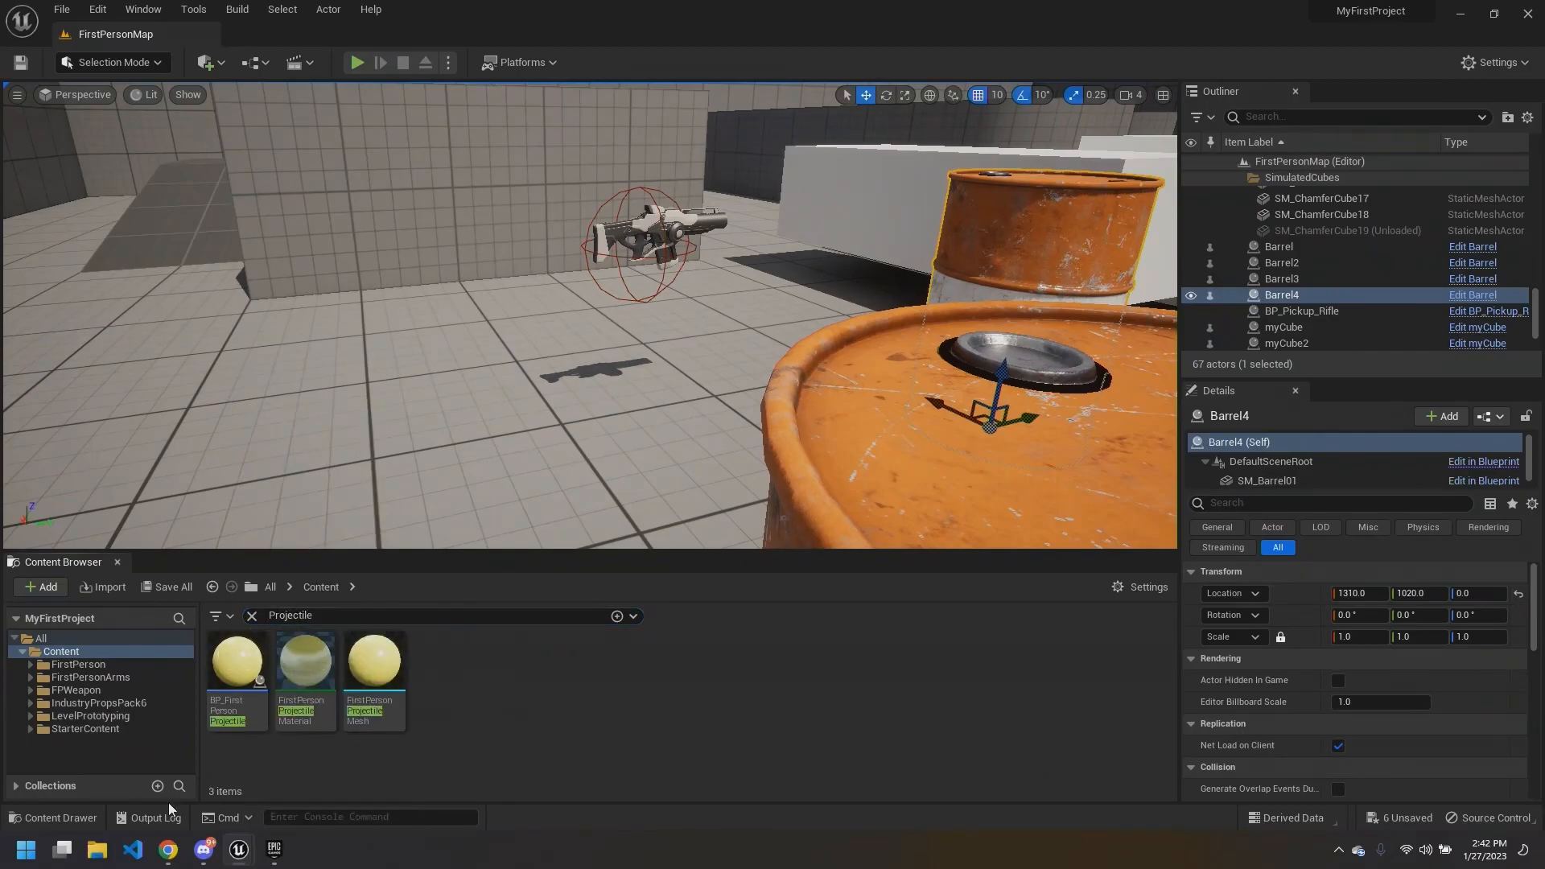
{"action": "left_click", "coordinate": [221, 712]}
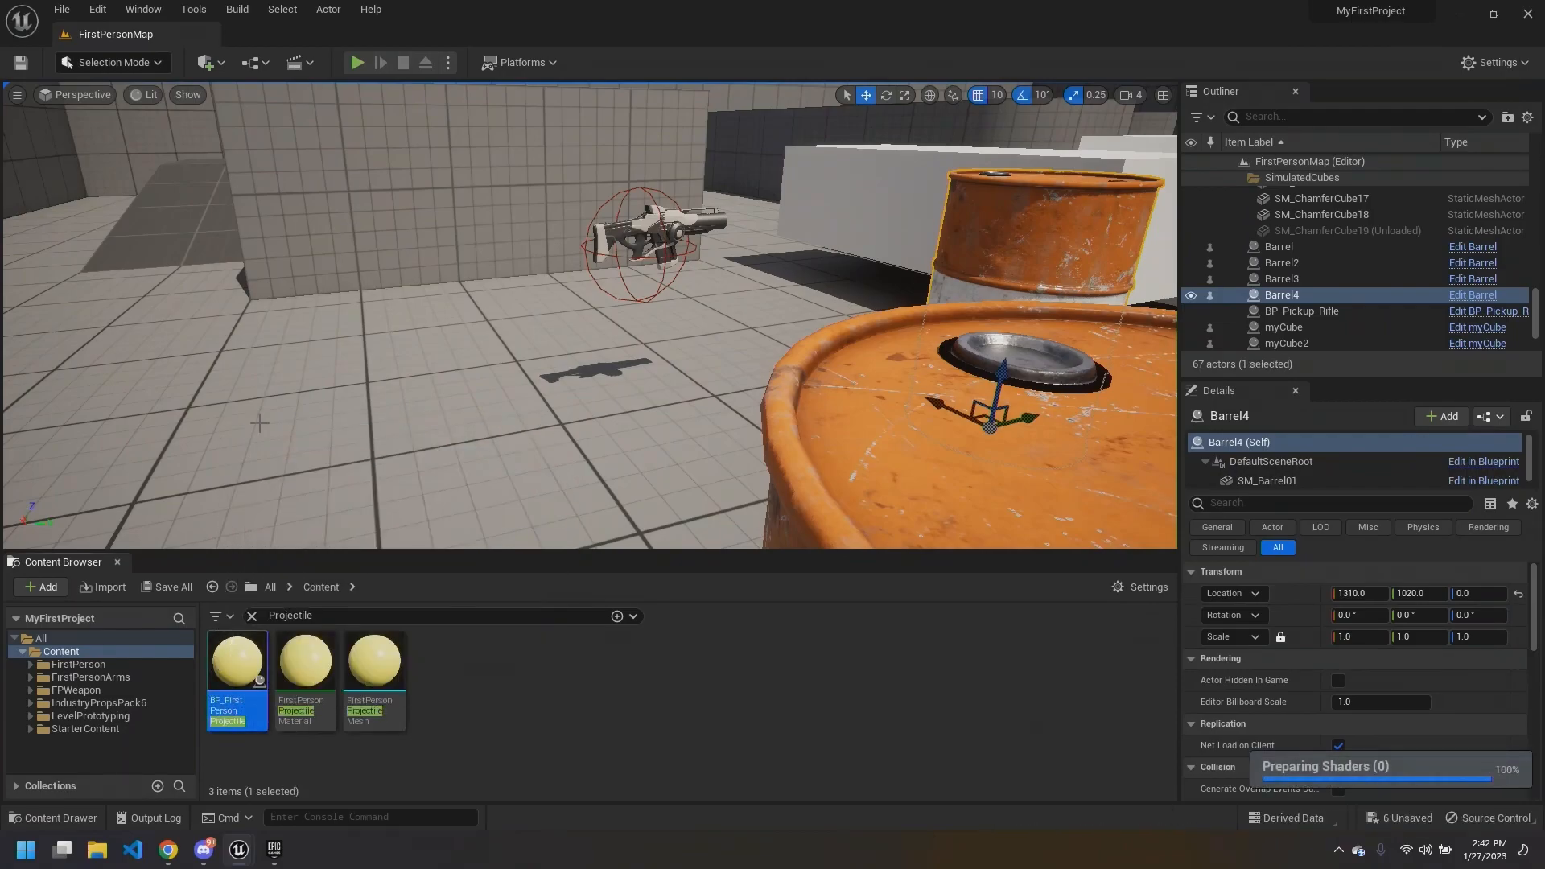
Step: Play the FirstPersonMap level, pick up the rifle and fire a projectile, then stop the session
{"action": "left_click", "coordinate": [356, 61]}
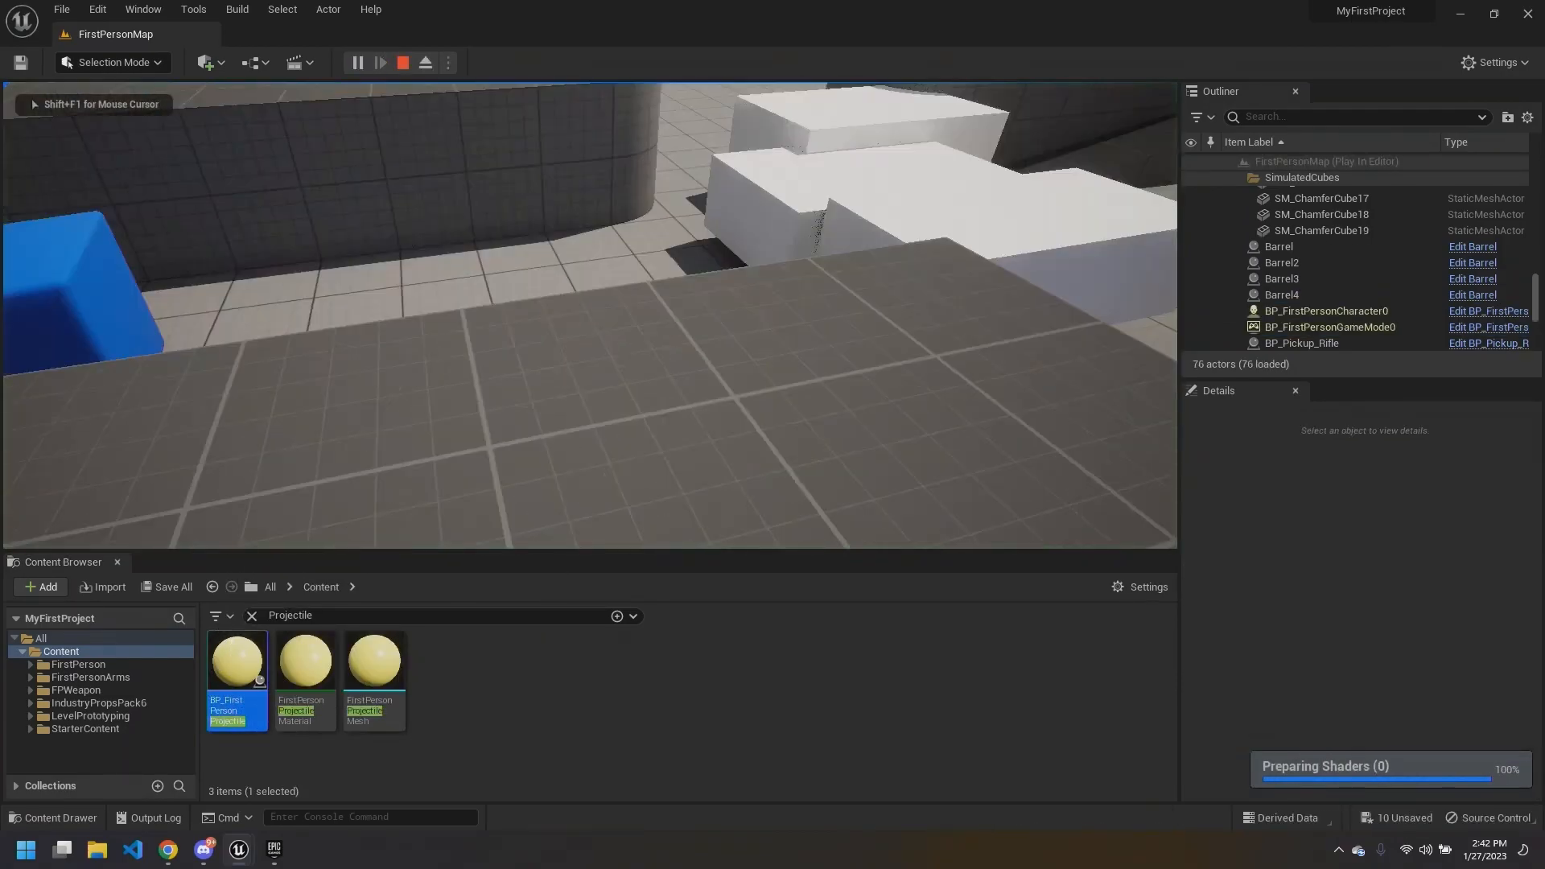
{"action": "key", "text": "w"}
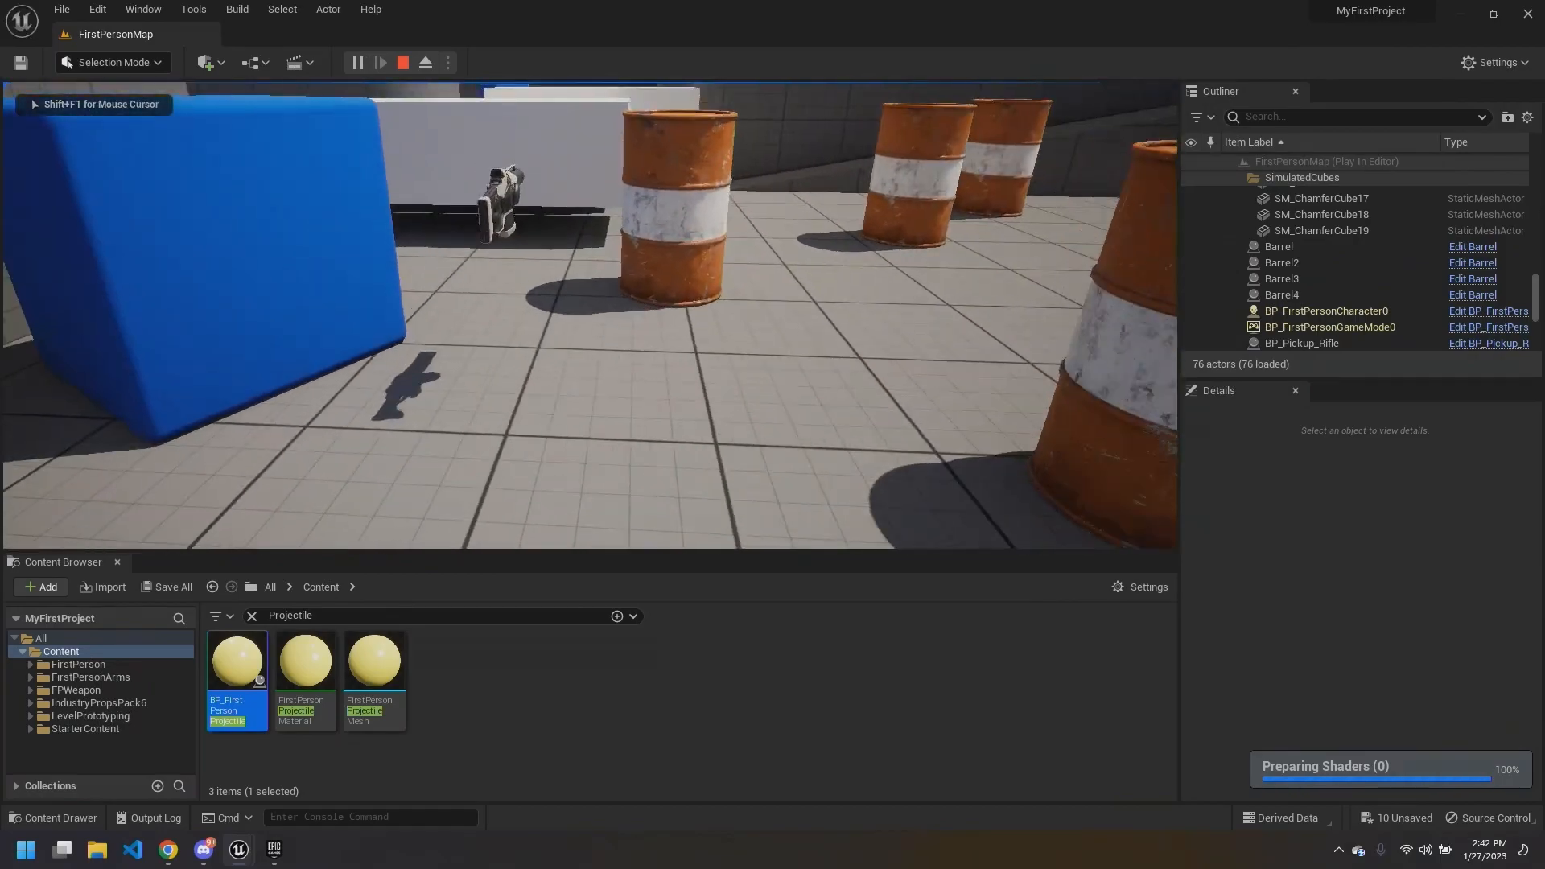
{"action": "key", "text": "s"}
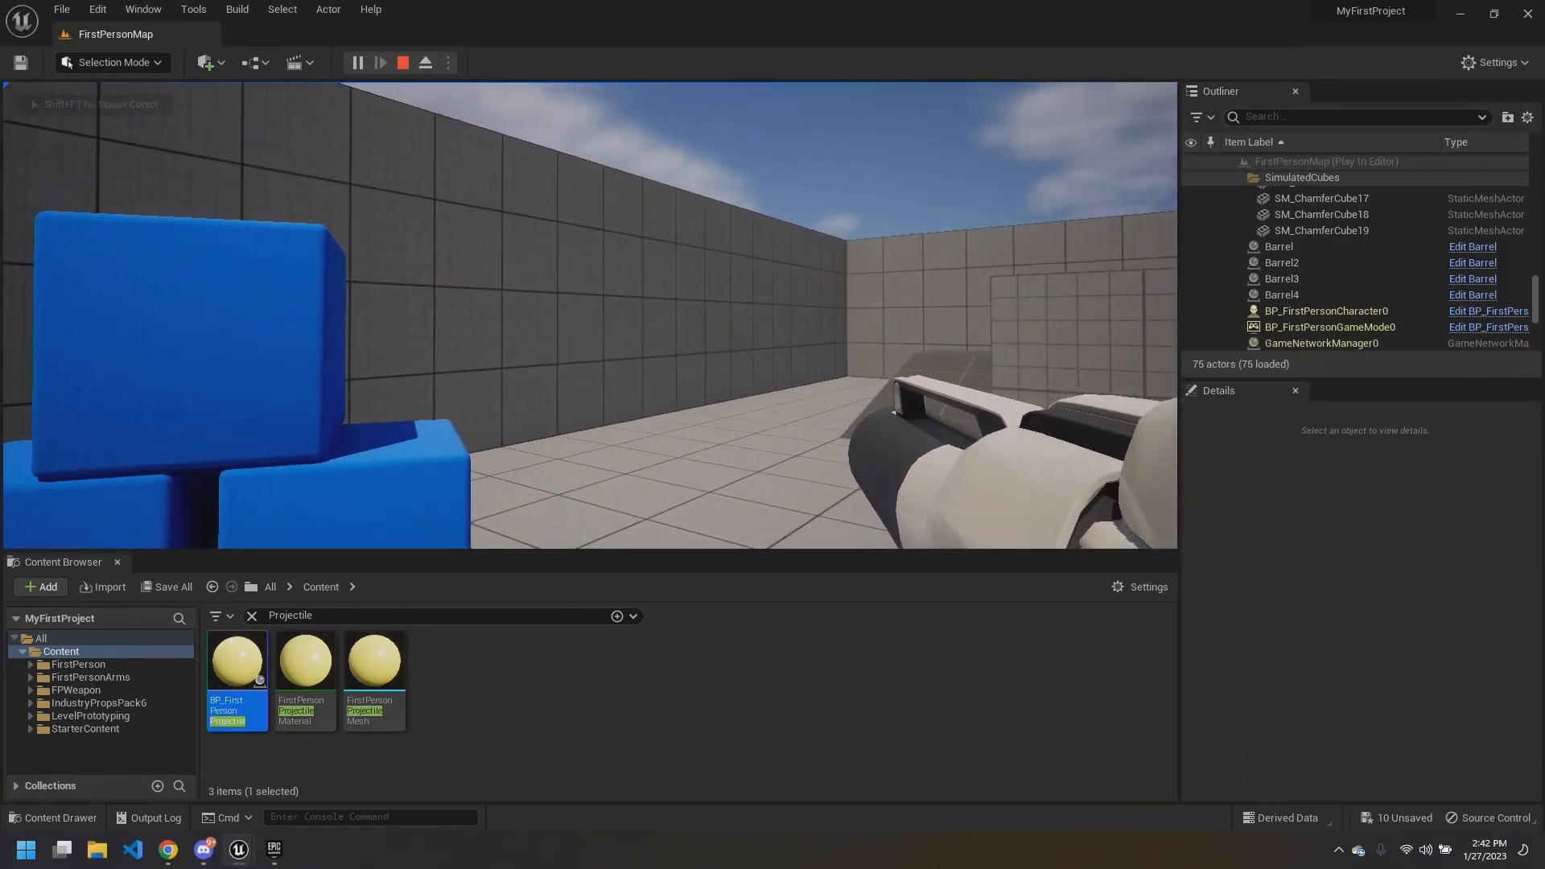
{"action": "left_click", "coordinate": [590, 316]}
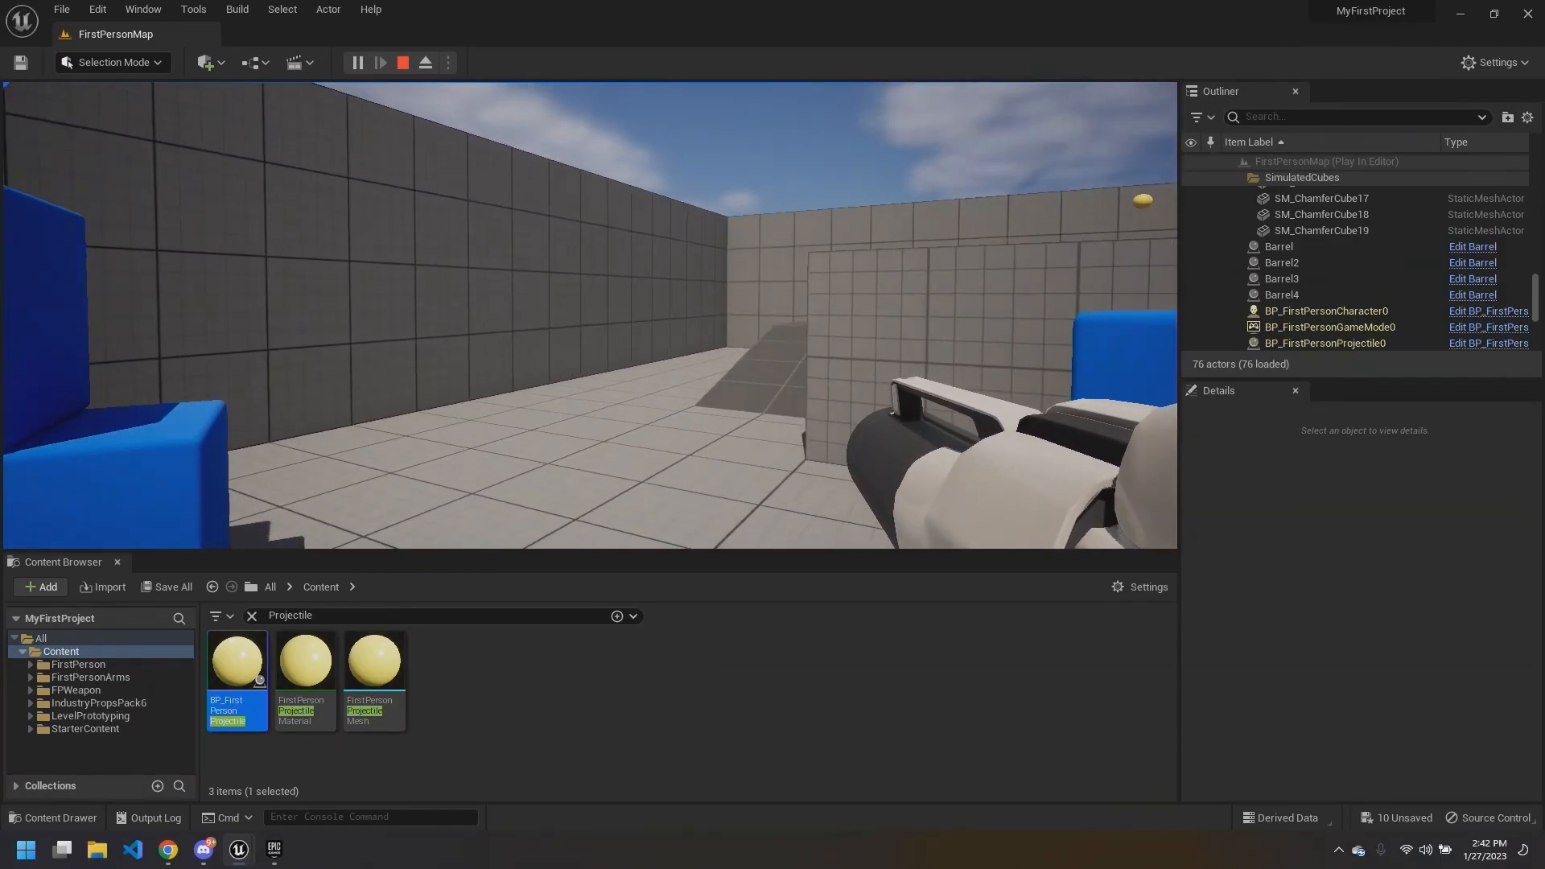
{"action": "key", "text": "s"}
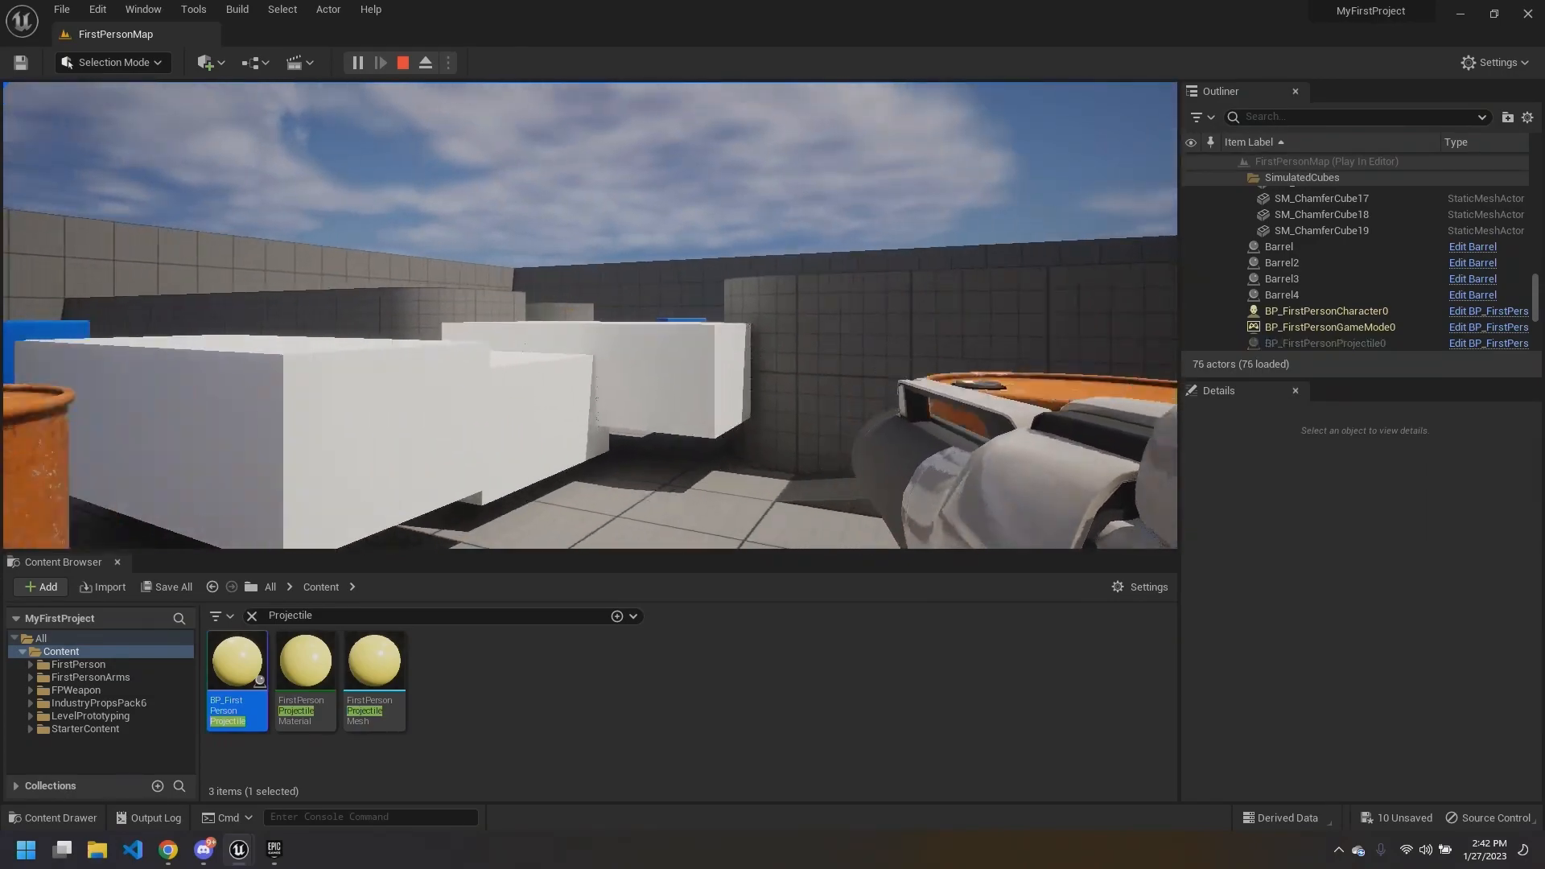
{"action": "key", "text": "Escape"}
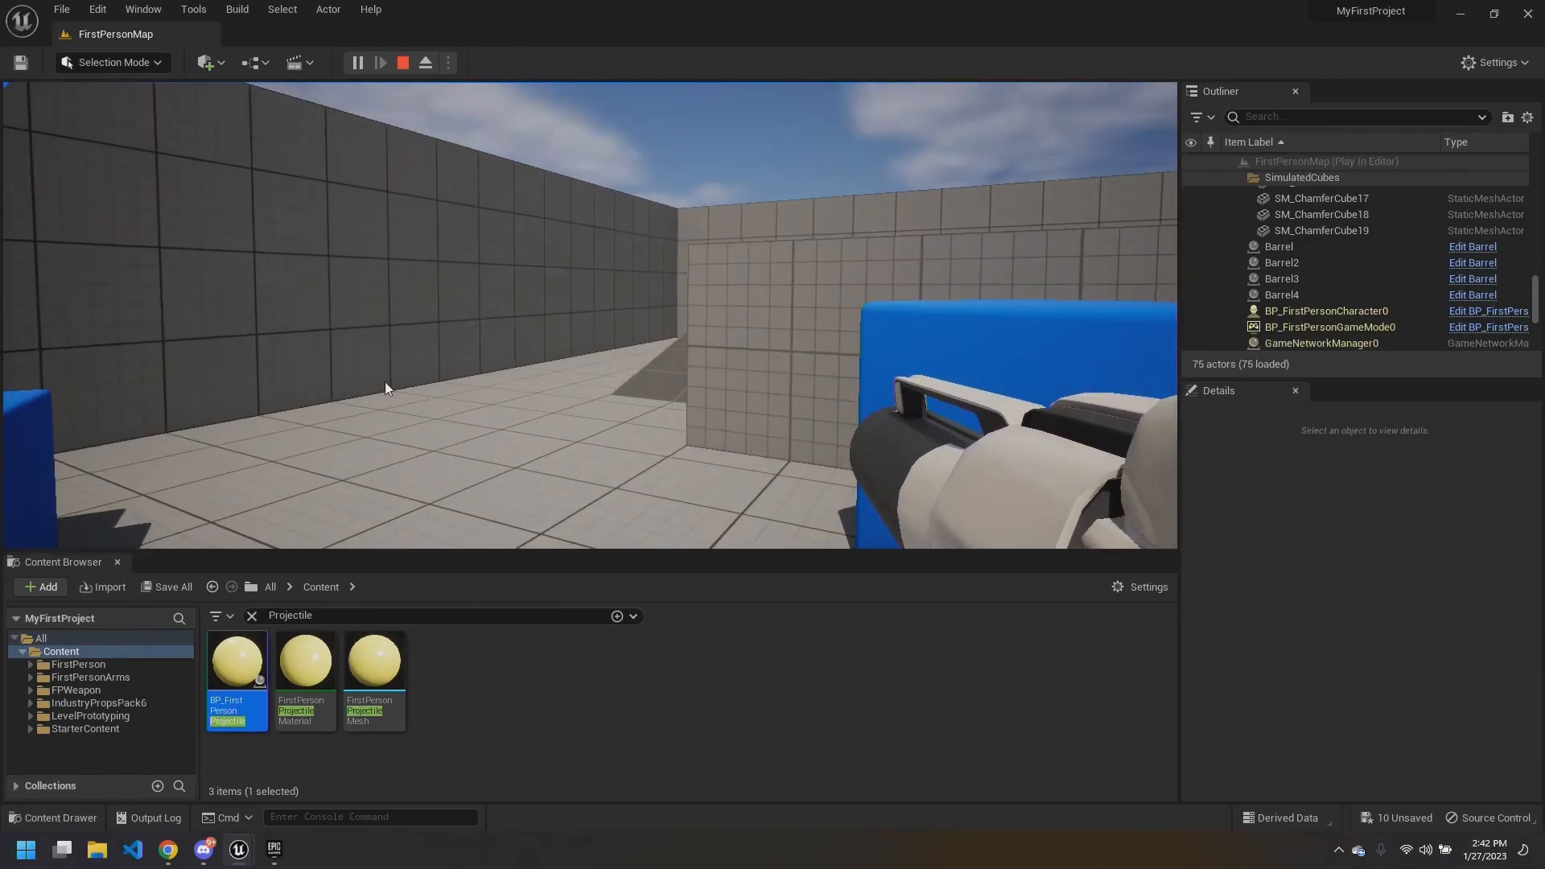
{"action": "left_click", "coordinate": [405, 65]}
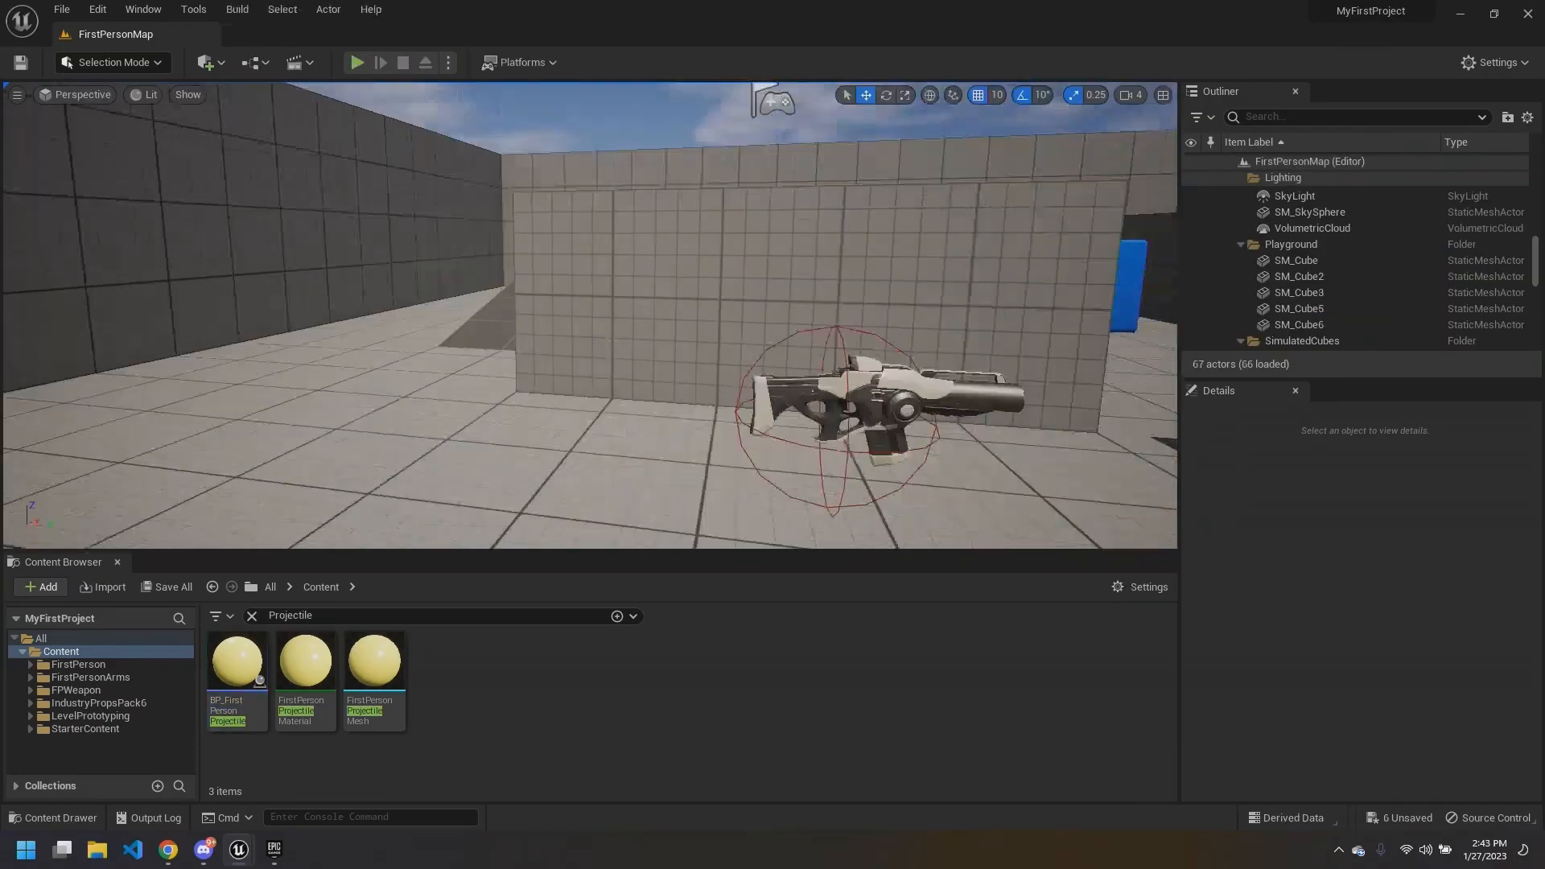
{"action": "key", "text": "s"}
{"action": "mouse_move", "coordinate": [530, 416]}
{"action": "right_mouse_down"}
{"action": "mouse_move", "coordinate": [580, 418]}
{"action": "mouse_move", "coordinate": [529, 416]}
{"action": "right_mouse_up"}
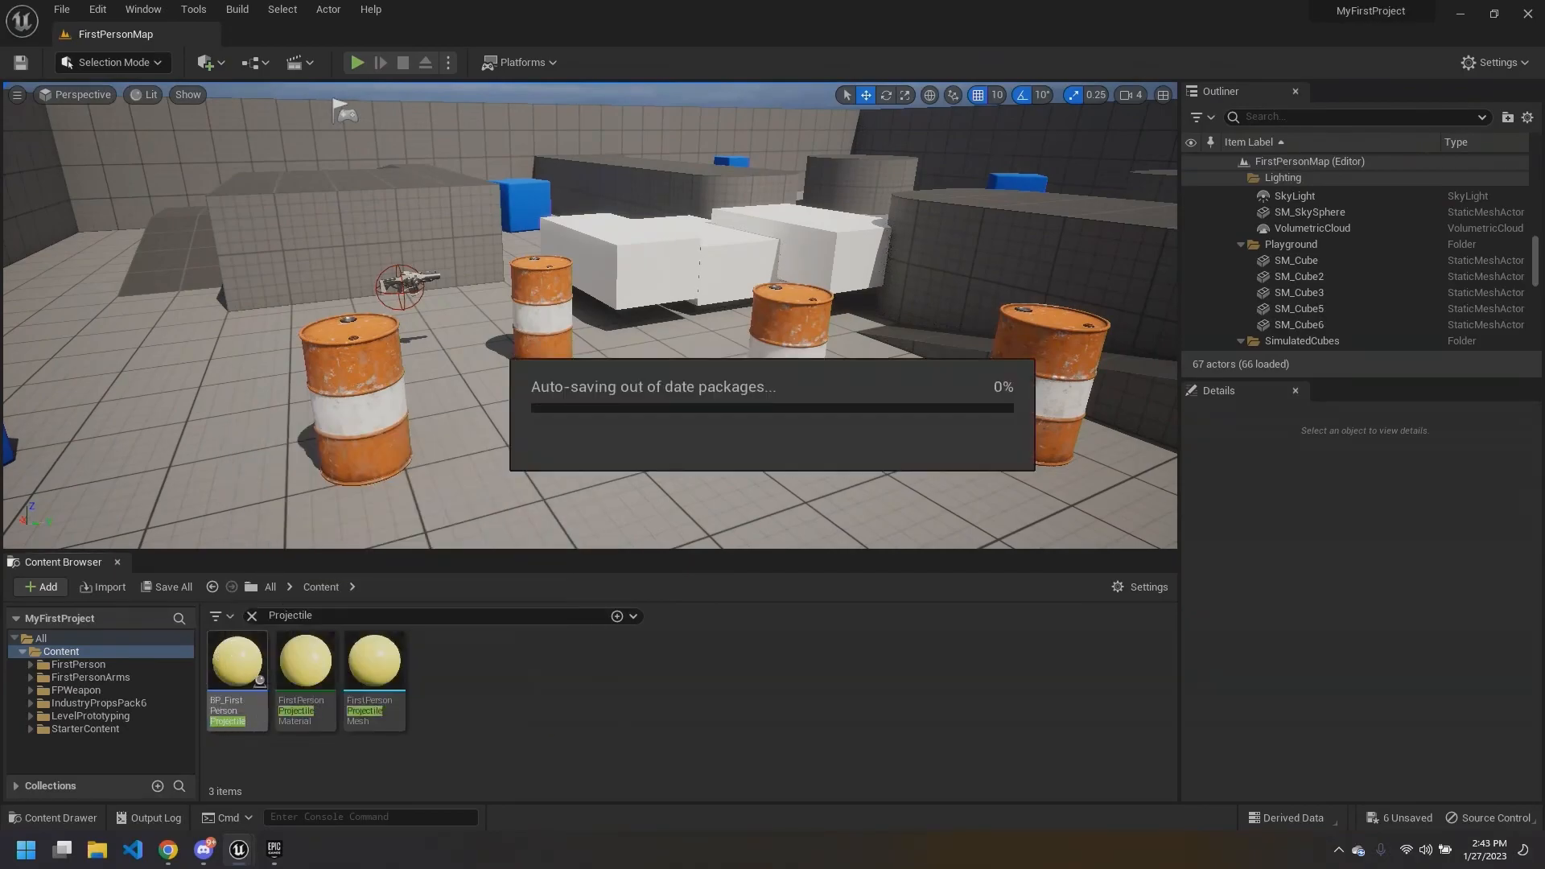
Step: Return to the Barrel blueprint and add a Get Class node fed by the hit event's Other Actor, placed beside the event
{"action": "mouse_move", "coordinate": [239, 849]}
{"action": "left_click", "coordinate": [354, 725]}
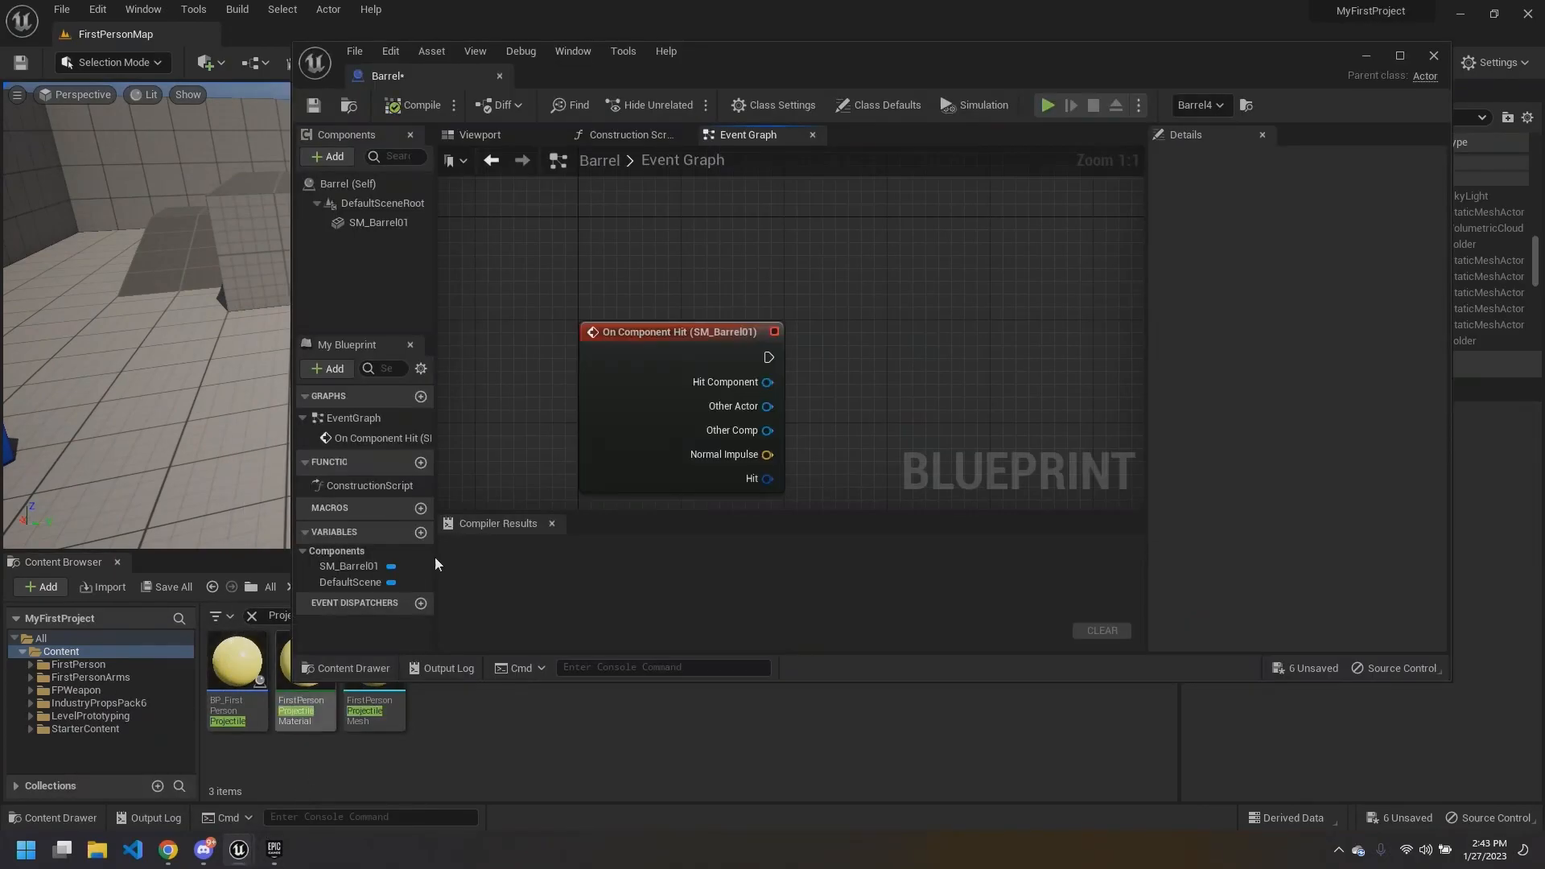
{"action": "right_click_drag", "start_coordinate": [611, 253], "coordinate": [507, 157]}
{"action": "right_click_drag", "start_coordinate": [754, 262], "coordinate": [764, 293]}
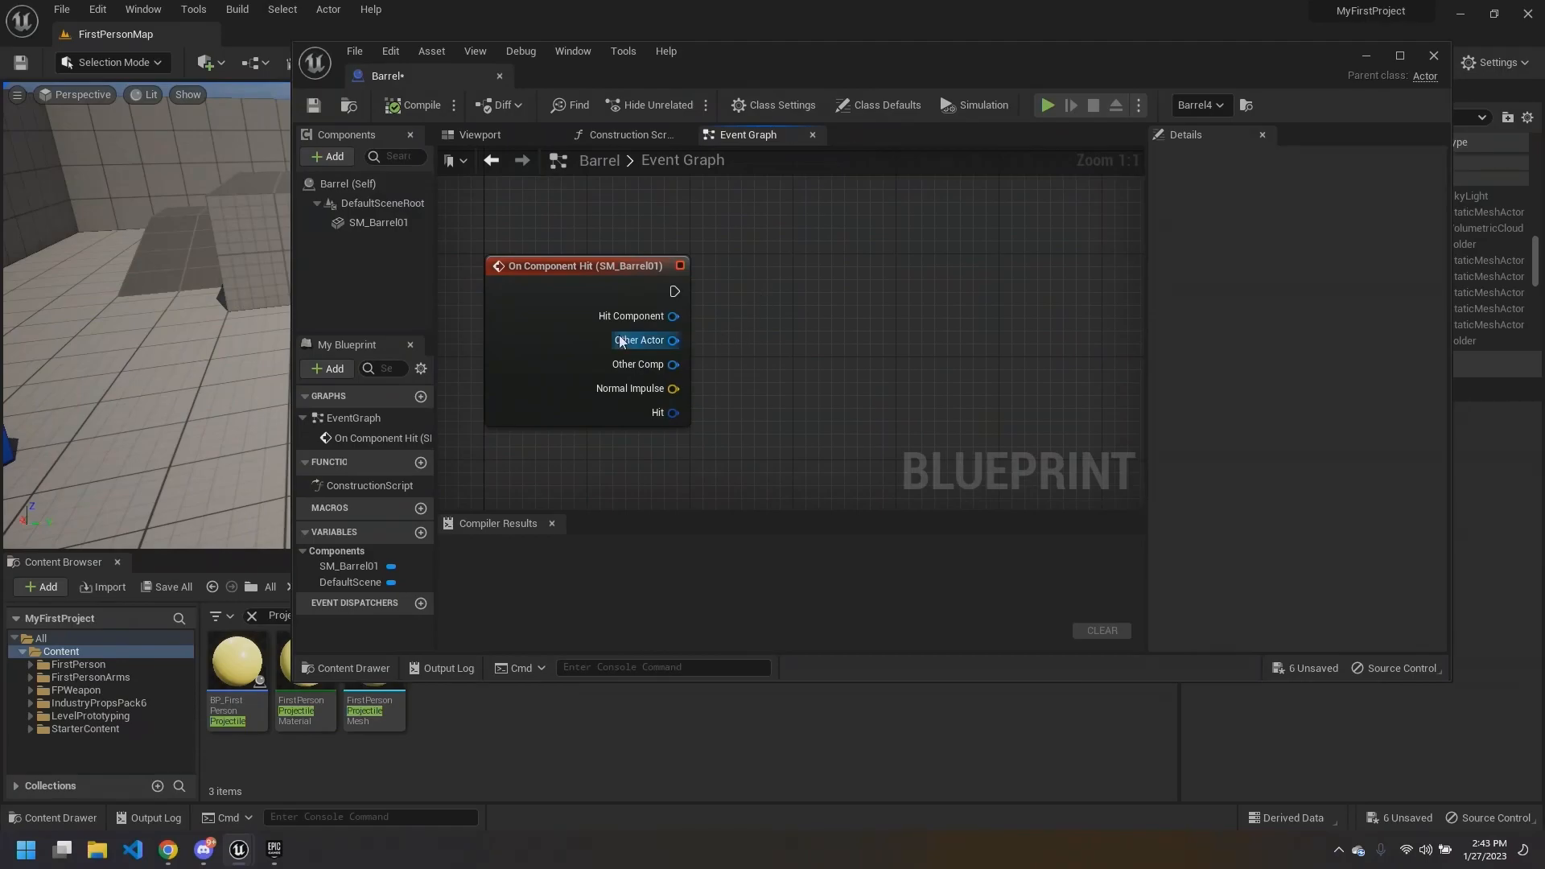
{"action": "right_click_drag", "start_coordinate": [703, 355], "coordinate": [667, 350]}
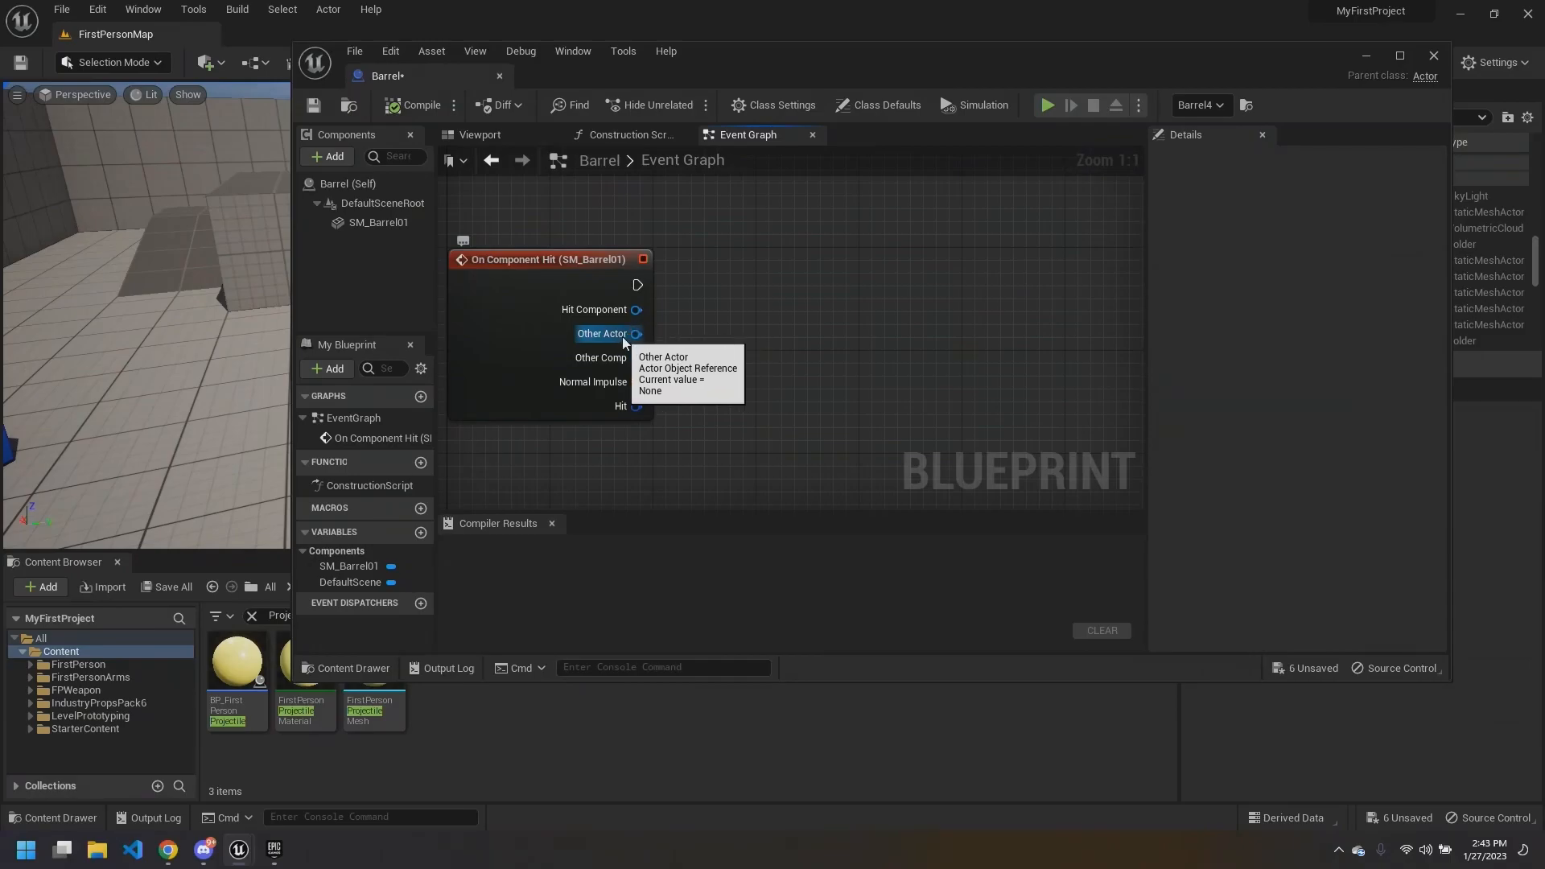
{"action": "left_click_drag", "start_coordinate": [631, 336], "coordinate": [751, 345]}
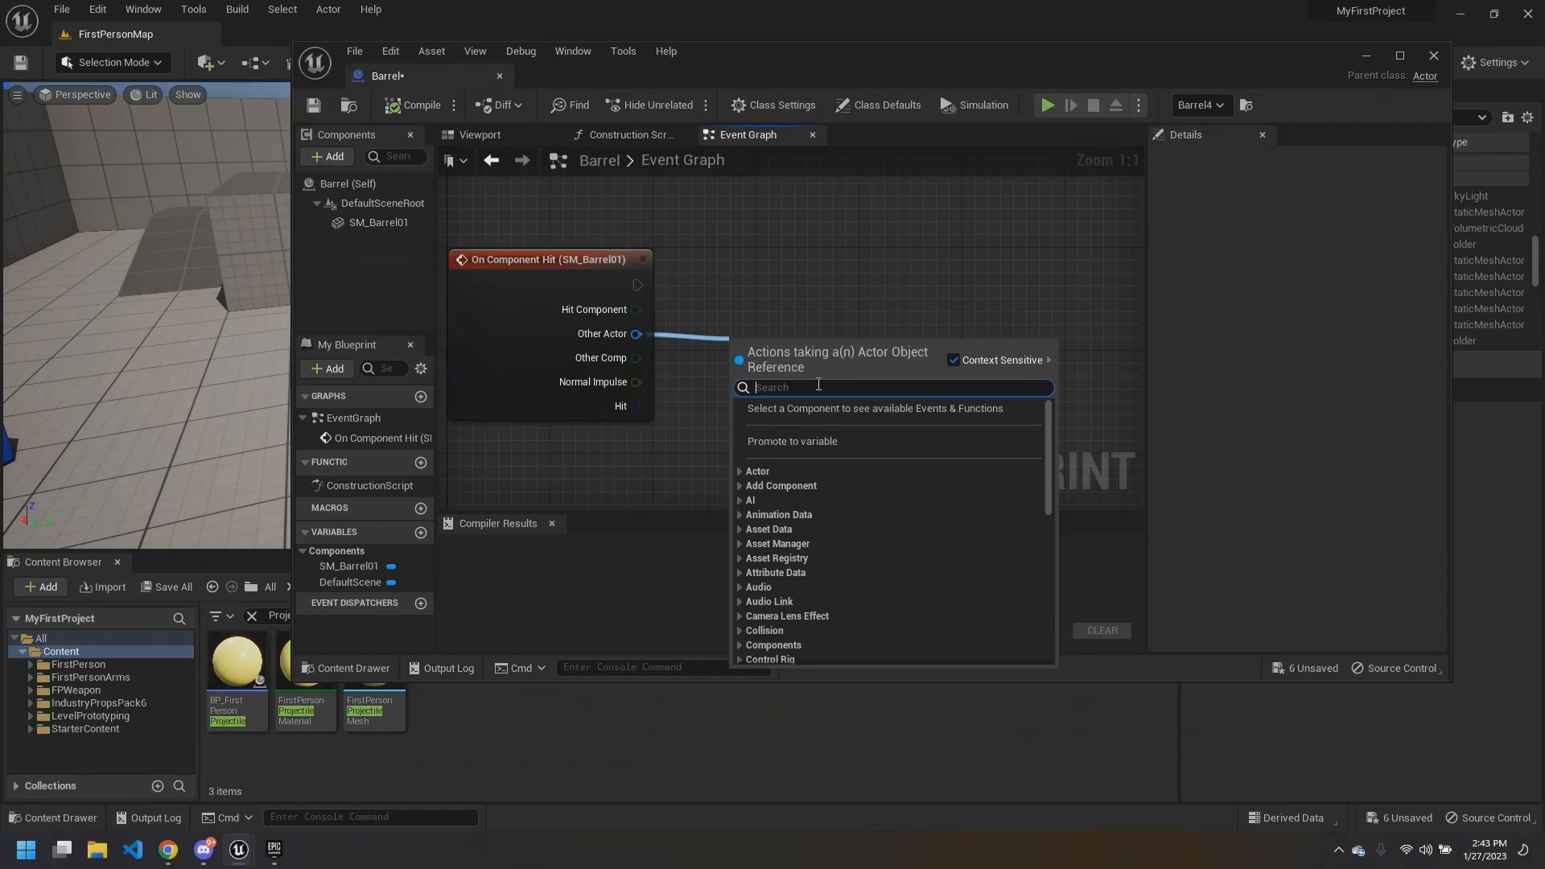
{"action": "type", "text": "get class"}
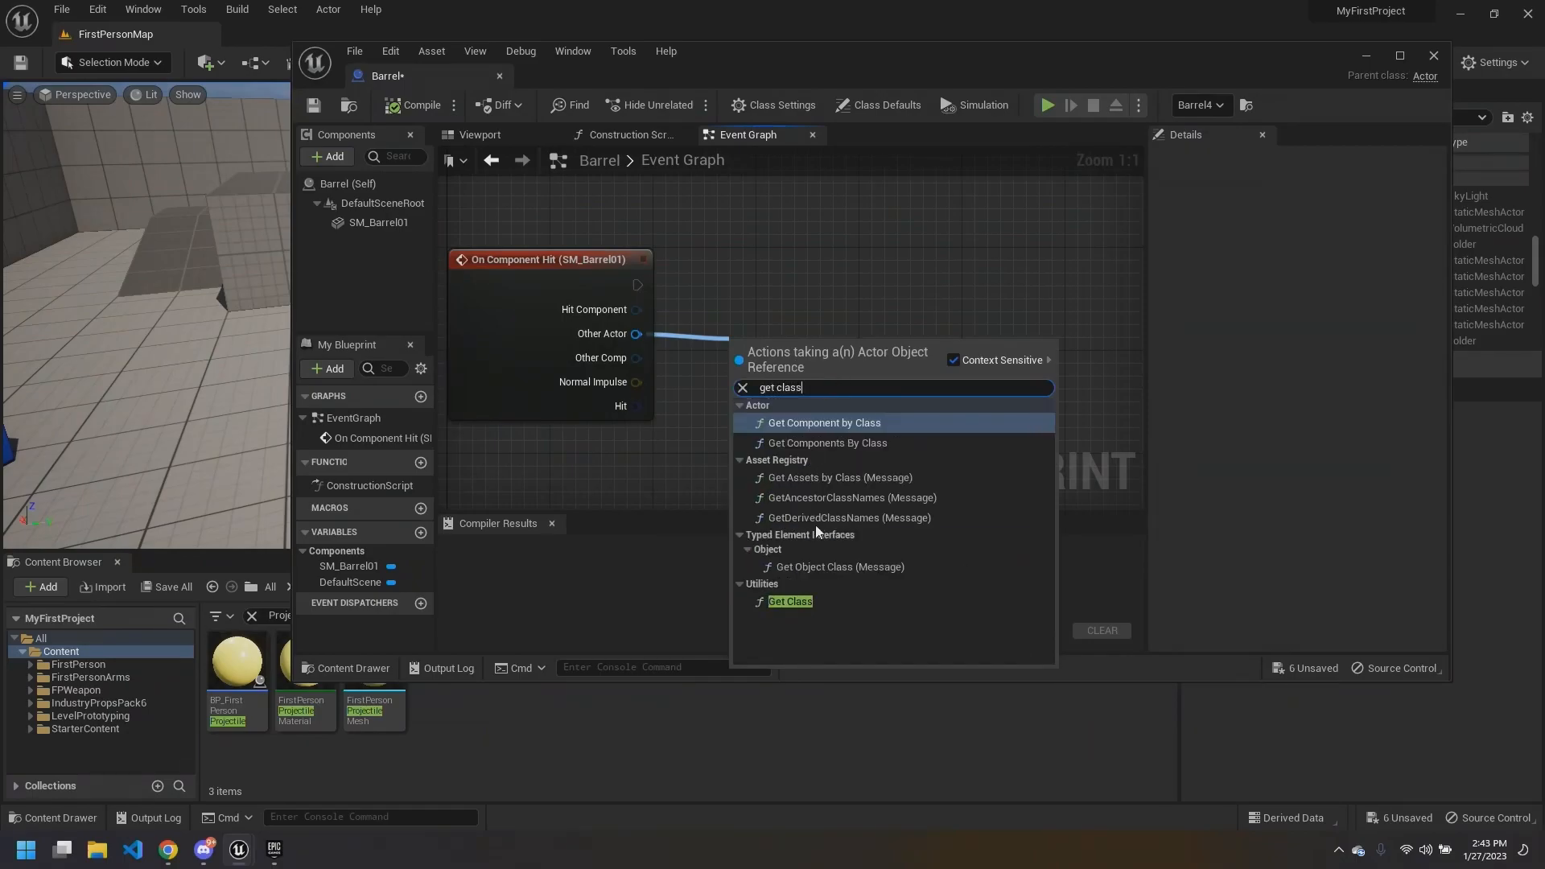
{"action": "left_click", "coordinate": [792, 604]}
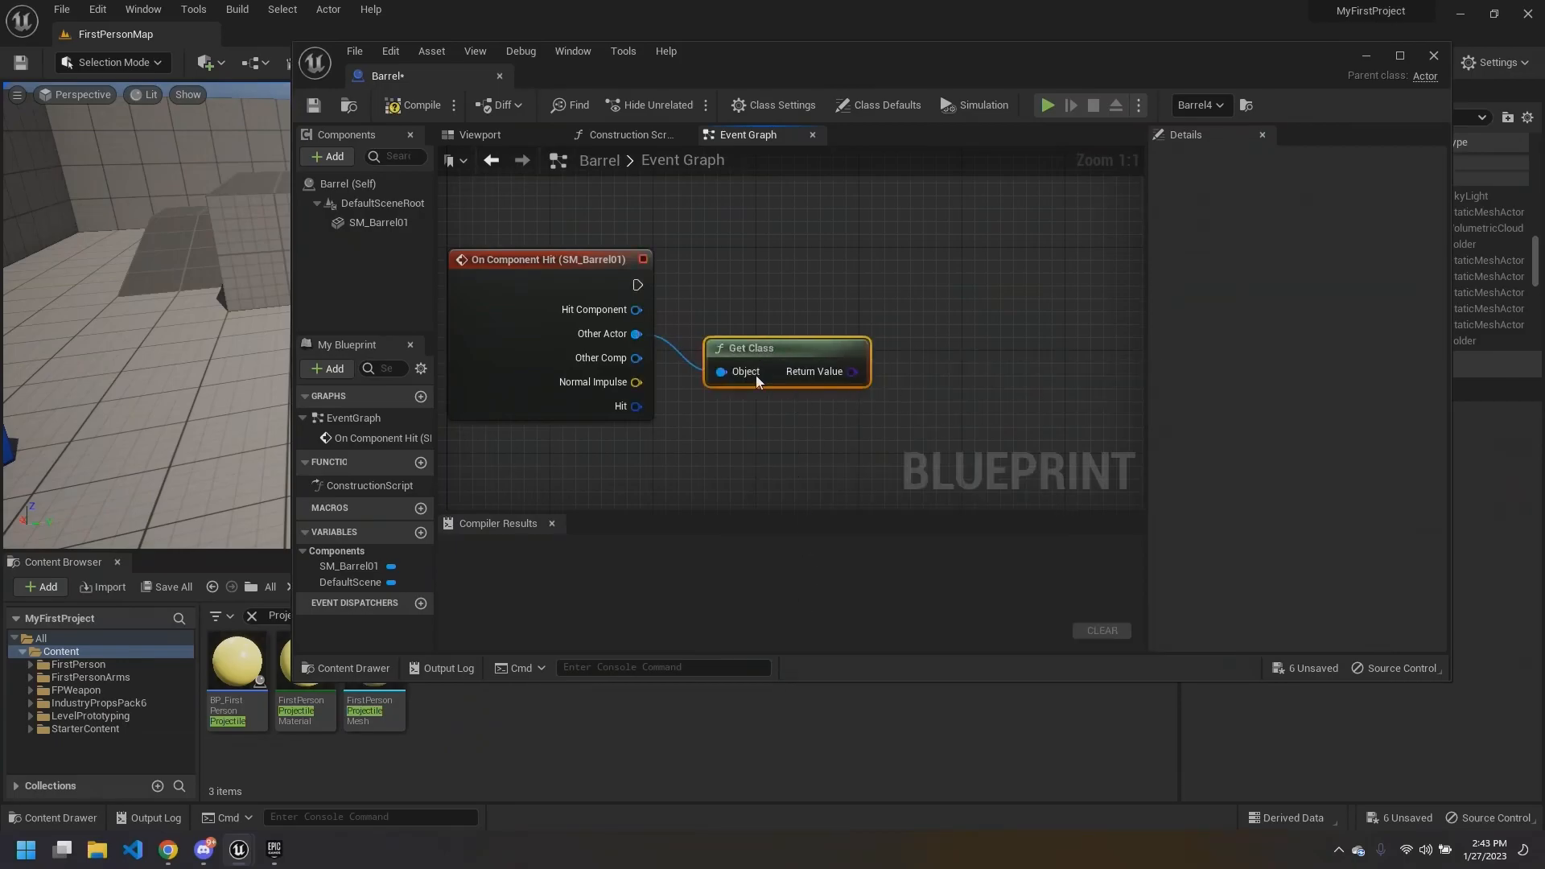
{"action": "left_click_drag", "start_coordinate": [756, 376], "coordinate": [731, 401]}
{"action": "left_click", "coordinate": [776, 312]}
{"action": "mouse_move", "coordinate": [776, 312]}
{"action": "right_mouse_down"}
{"action": "mouse_move", "coordinate": [727, 298]}
{"action": "mouse_move", "coordinate": [762, 296]}
{"action": "right_mouse_up"}
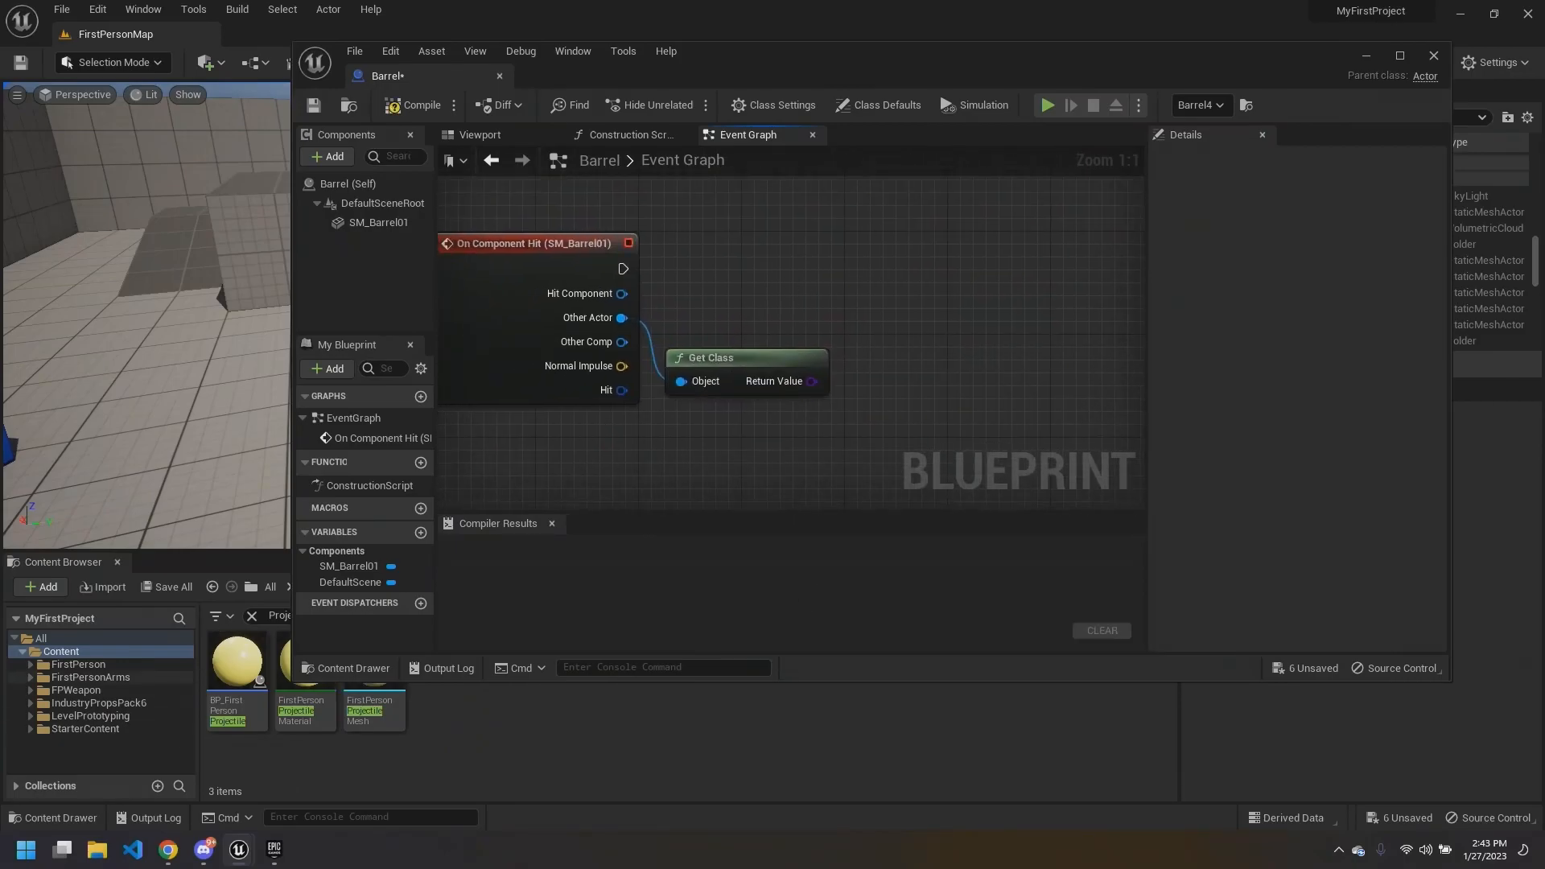
Step: Add a Class Is Child Of node with Get Class's return value as its Test Class, and place it beside Get Class
{"action": "right_click_drag", "start_coordinate": [812, 381], "coordinate": [698, 393]}
{"action": "left_click_drag", "start_coordinate": [699, 393], "coordinate": [765, 334]}
{"action": "type", "text": "class is child of"}
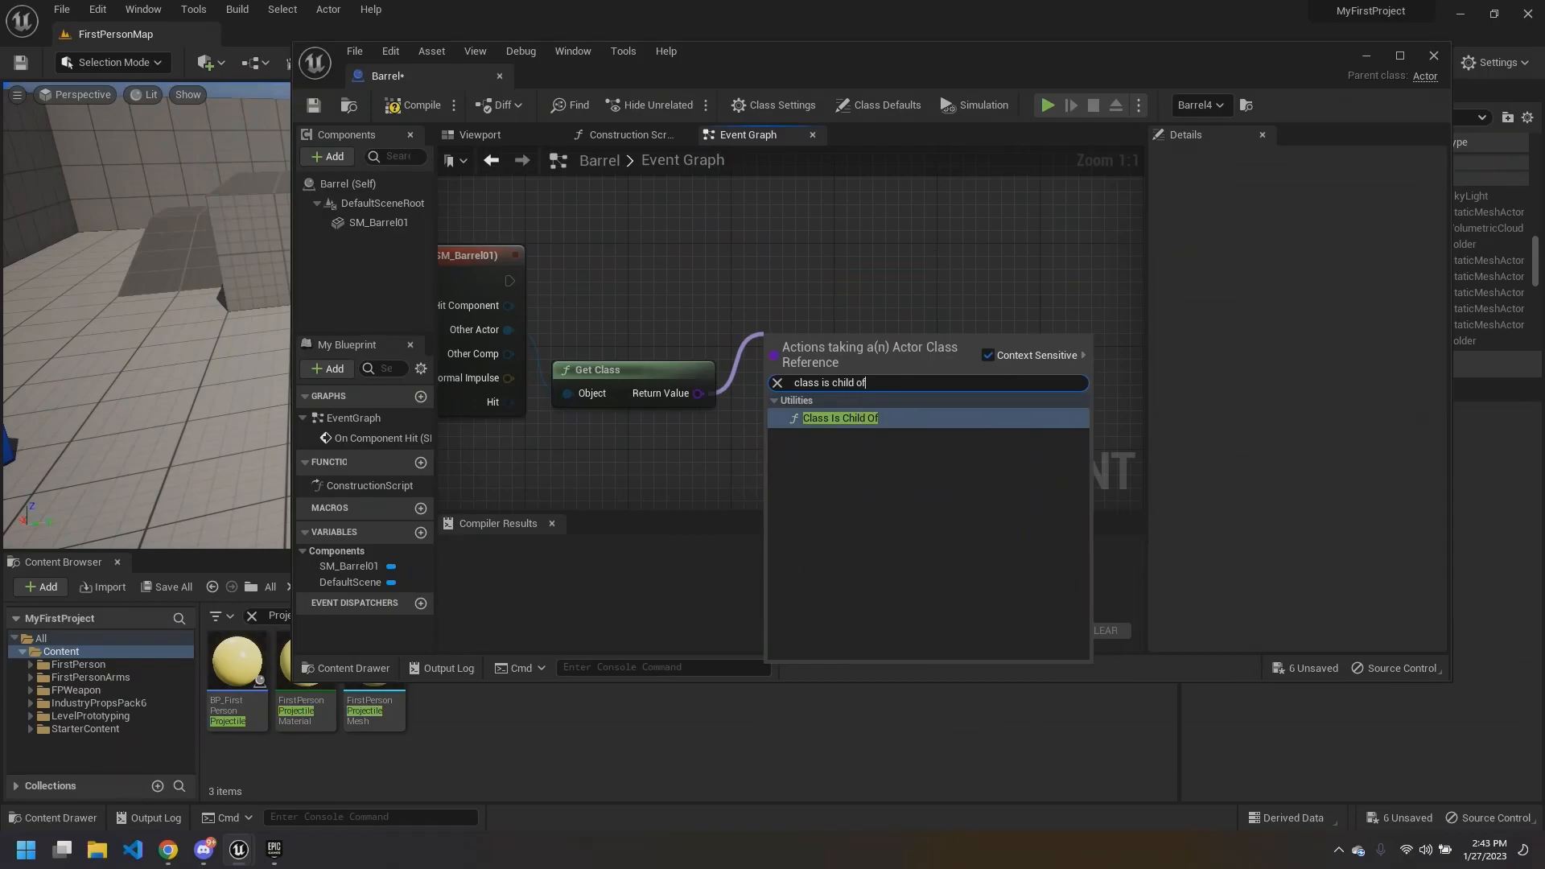
{"action": "left_click", "coordinate": [841, 418]}
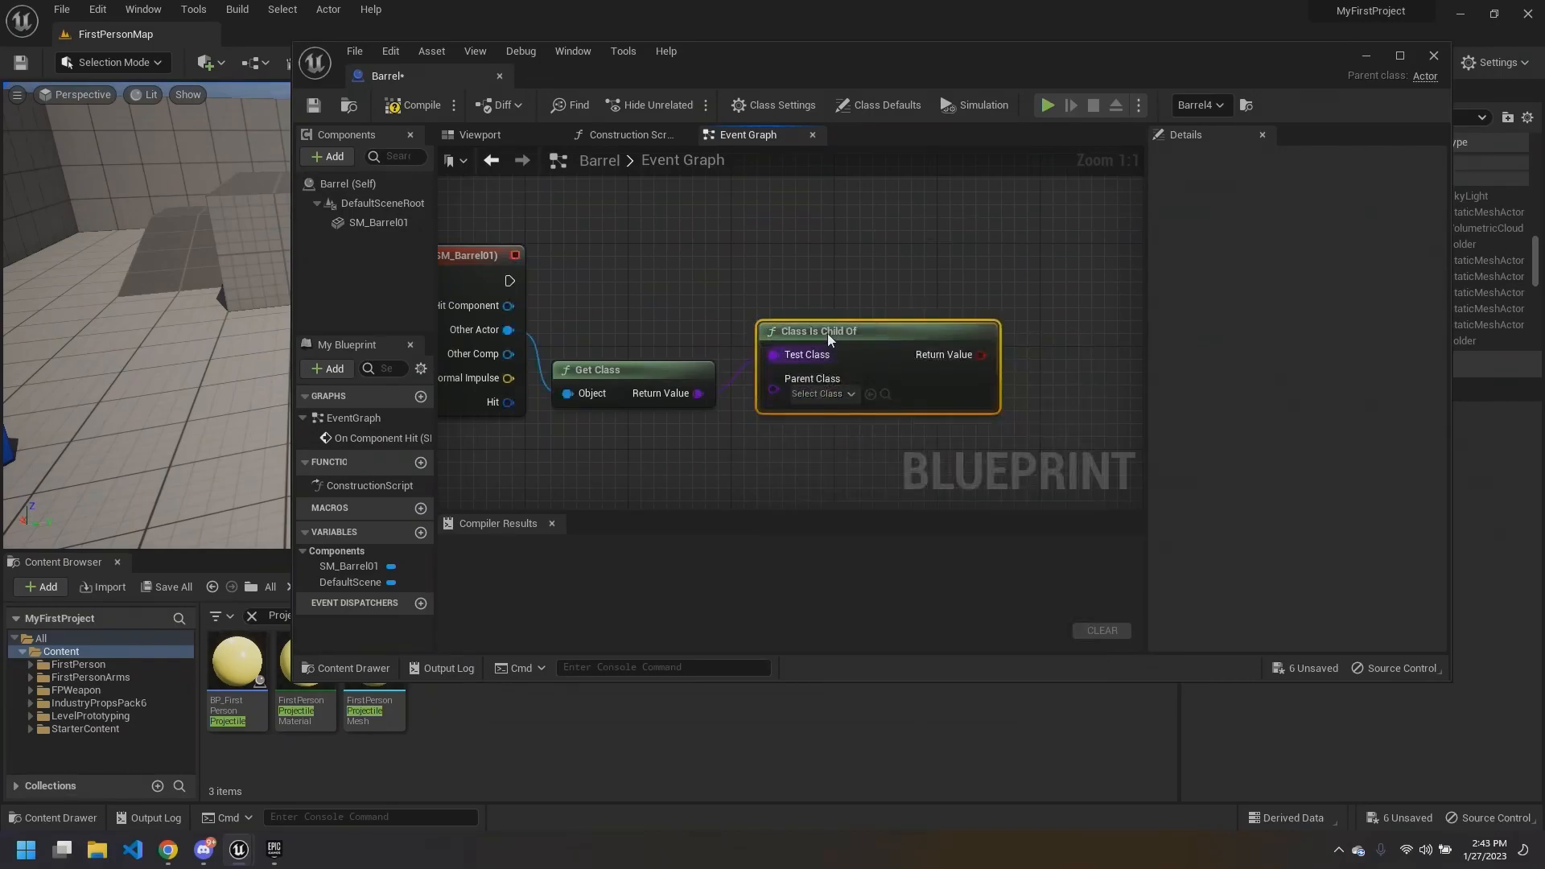
{"action": "left_click_drag", "start_coordinate": [798, 387], "coordinate": [804, 374]}
{"action": "right_click_drag", "start_coordinate": [774, 343], "coordinate": [822, 358]}
{"action": "left_click", "coordinate": [773, 296]}
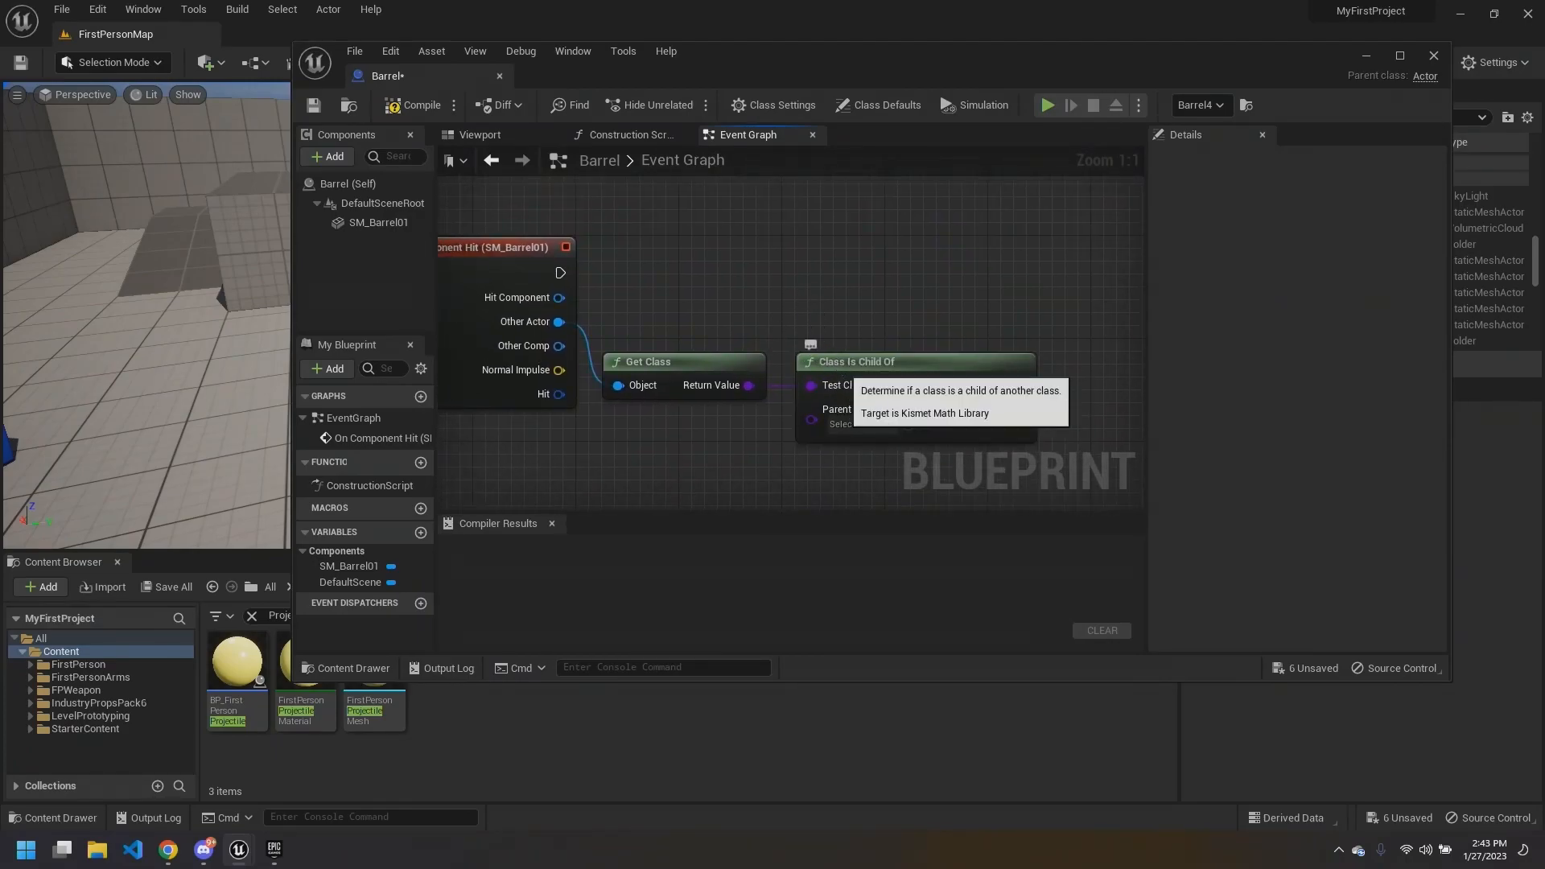
{"action": "mouse_move", "coordinate": [693, 281]}
{"action": "right_mouse_down"}
{"action": "mouse_move", "coordinate": [703, 268]}
{"action": "mouse_move", "coordinate": [688, 290]}
{"action": "mouse_move", "coordinate": [685, 256]}
{"action": "right_mouse_up"}
{"action": "left_click_drag", "start_coordinate": [891, 336], "coordinate": [929, 285]}
{"action": "right_click_drag", "start_coordinate": [765, 286], "coordinate": [756, 298]}
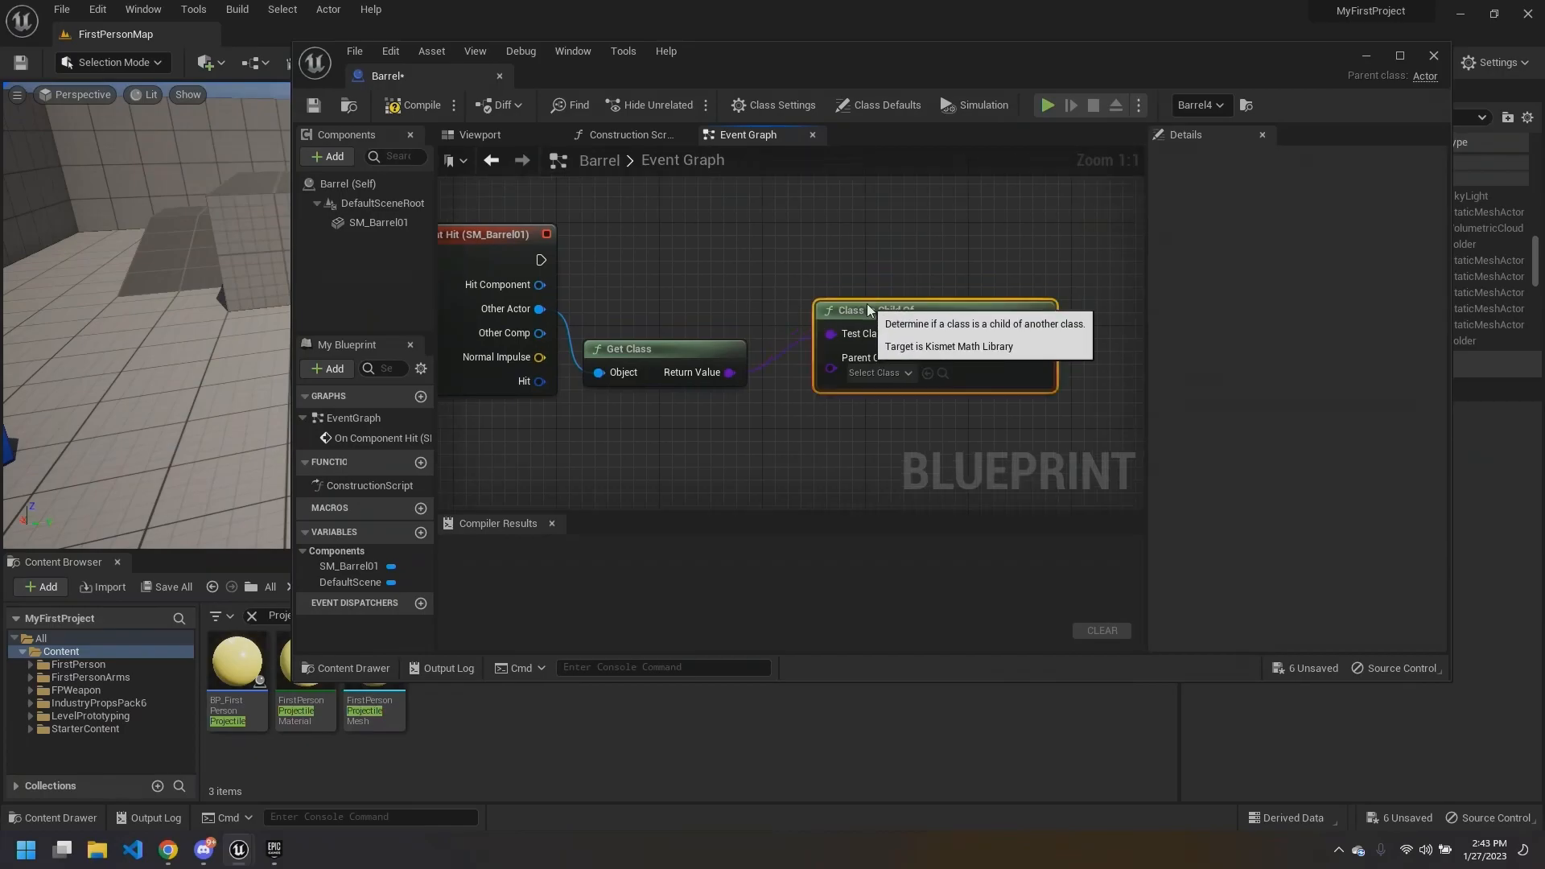
{"action": "left_click", "coordinate": [778, 306]}
{"action": "left_click_drag", "start_coordinate": [817, 61], "coordinate": [849, 106]}
{"action": "right_click_drag", "start_coordinate": [648, 350], "coordinate": [669, 326]}
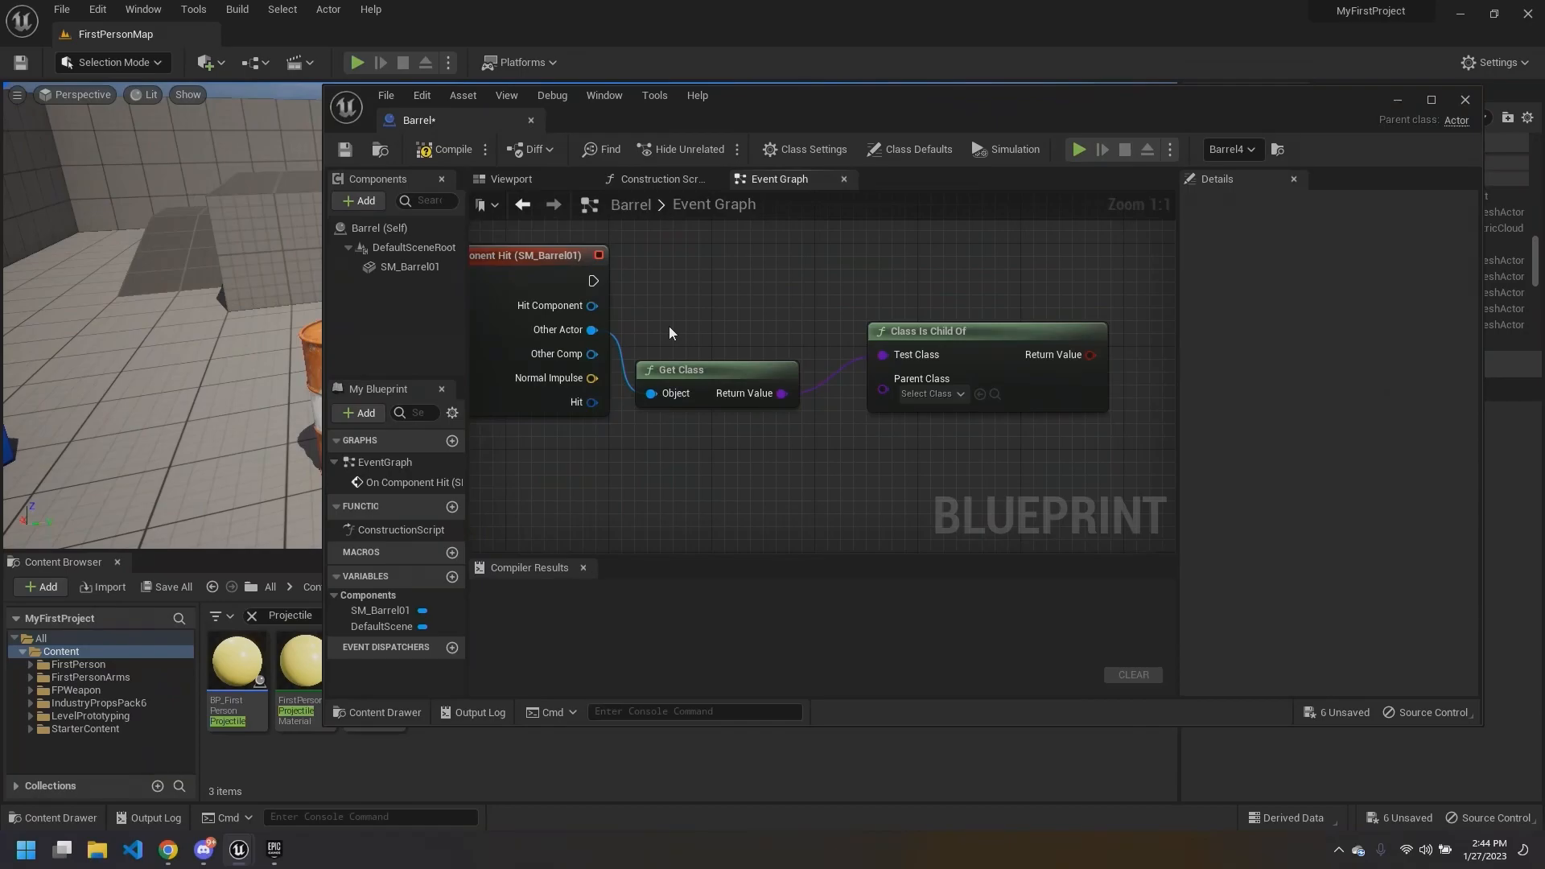
Step: Try a Get Velocity node fed by the hit event's Other Actor, placed above Get Class
{"action": "right_click_drag", "start_coordinate": [765, 298], "coordinate": [629, 402]}
{"action": "left_click", "coordinate": [642, 274]}
{"action": "left_click", "coordinate": [877, 283]}
{"action": "left_click_drag", "start_coordinate": [606, 393], "coordinate": [673, 330]}
{"action": "type", "text": "velo"}
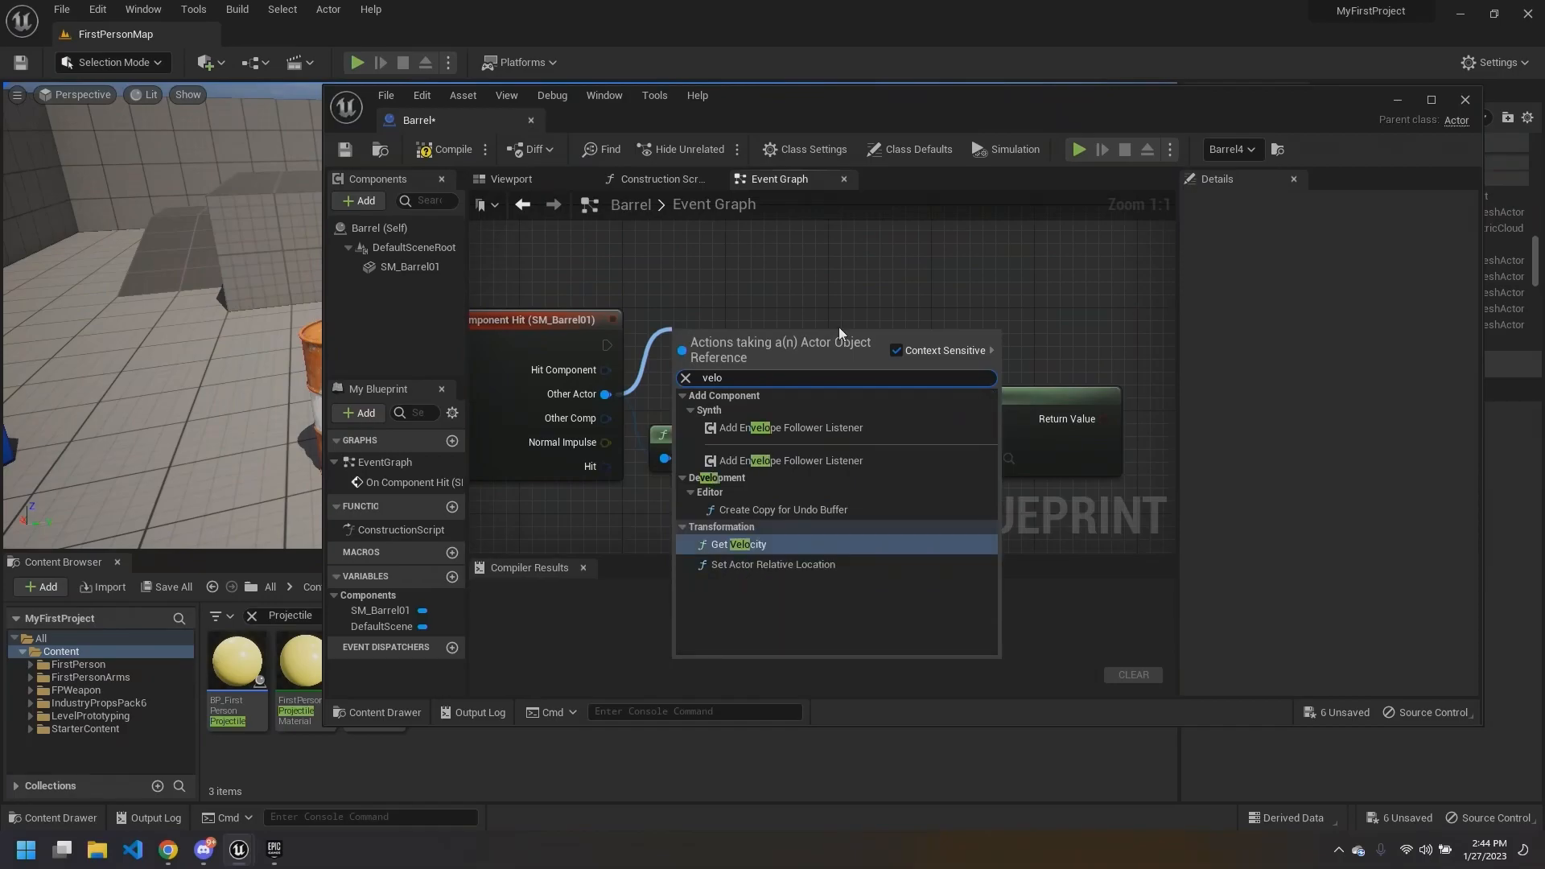
{"action": "key", "text": "Return"}
{"action": "left_click_drag", "start_coordinate": [756, 348], "coordinate": [743, 310]}
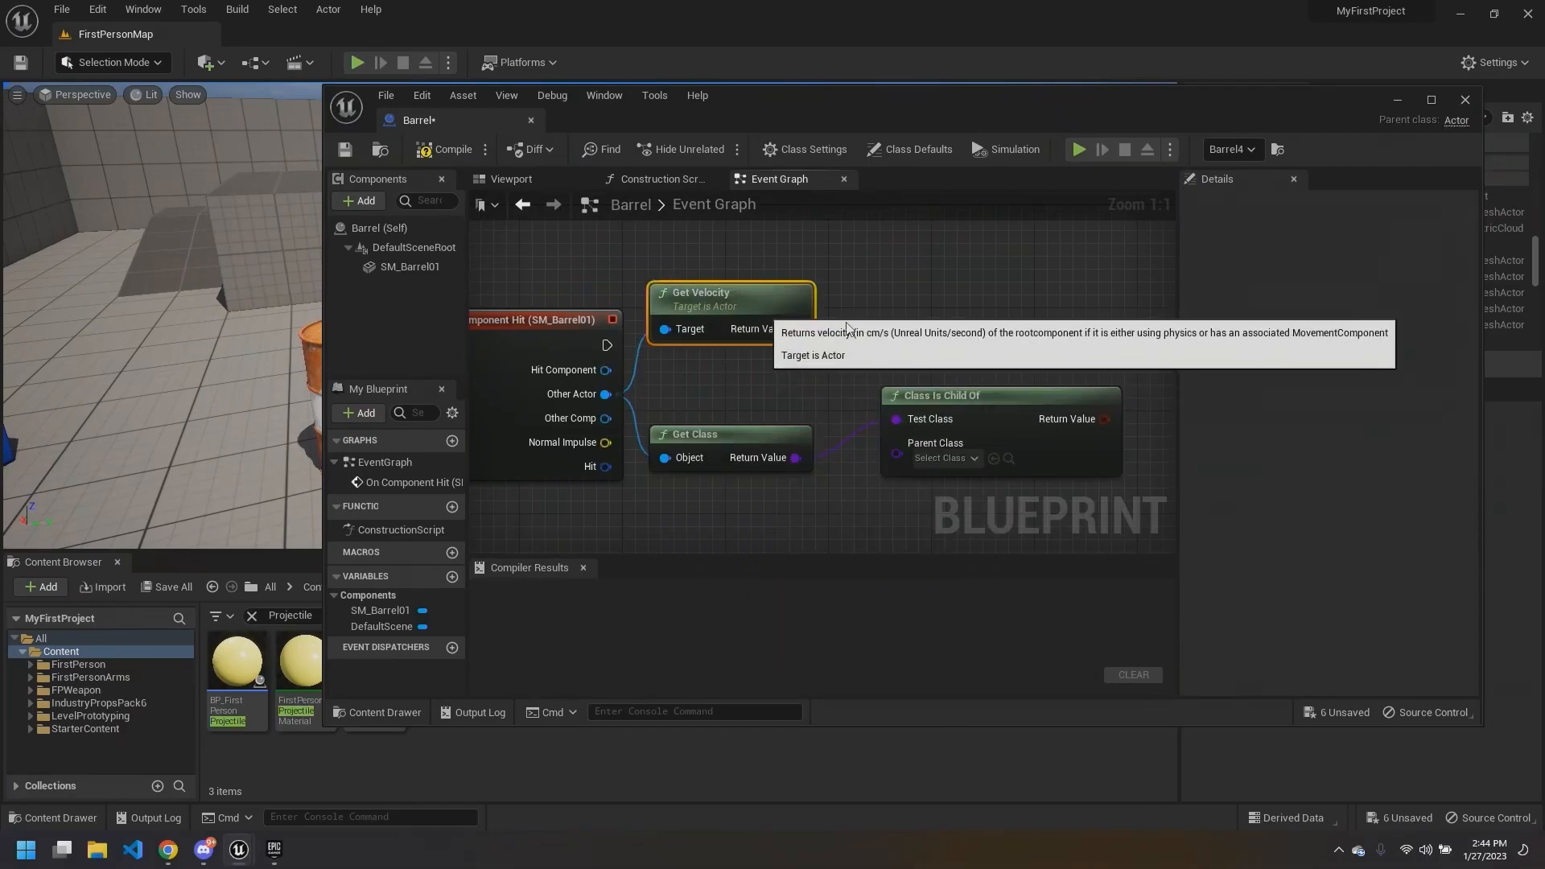
{"action": "right_click_drag", "start_coordinate": [881, 331], "coordinate": [904, 338]}
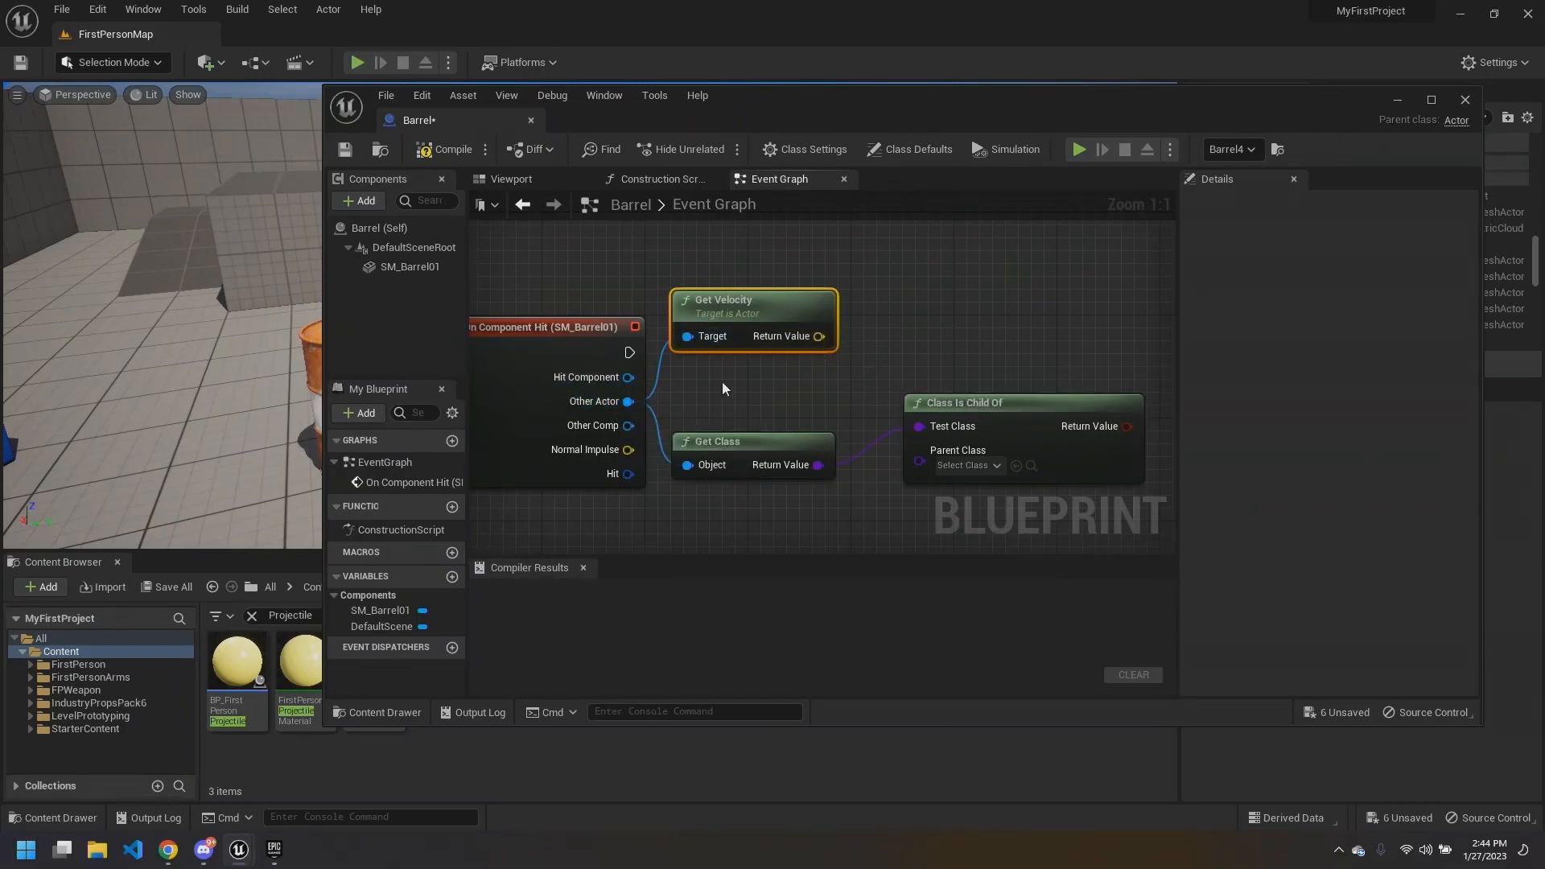
{"action": "right_click_drag", "start_coordinate": [723, 387], "coordinate": [750, 389]}
{"action": "left_click_drag", "start_coordinate": [814, 304], "coordinate": [827, 318]}
Step: Delete the Get Velocity node from the event graph
{"action": "right_click_drag", "start_coordinate": [870, 380], "coordinate": [759, 390]}
{"action": "left_click_drag", "start_coordinate": [748, 363], "coordinate": [794, 338]}
{"action": "left_click", "coordinate": [796, 307]}
{"action": "left_click", "coordinate": [765, 387]}
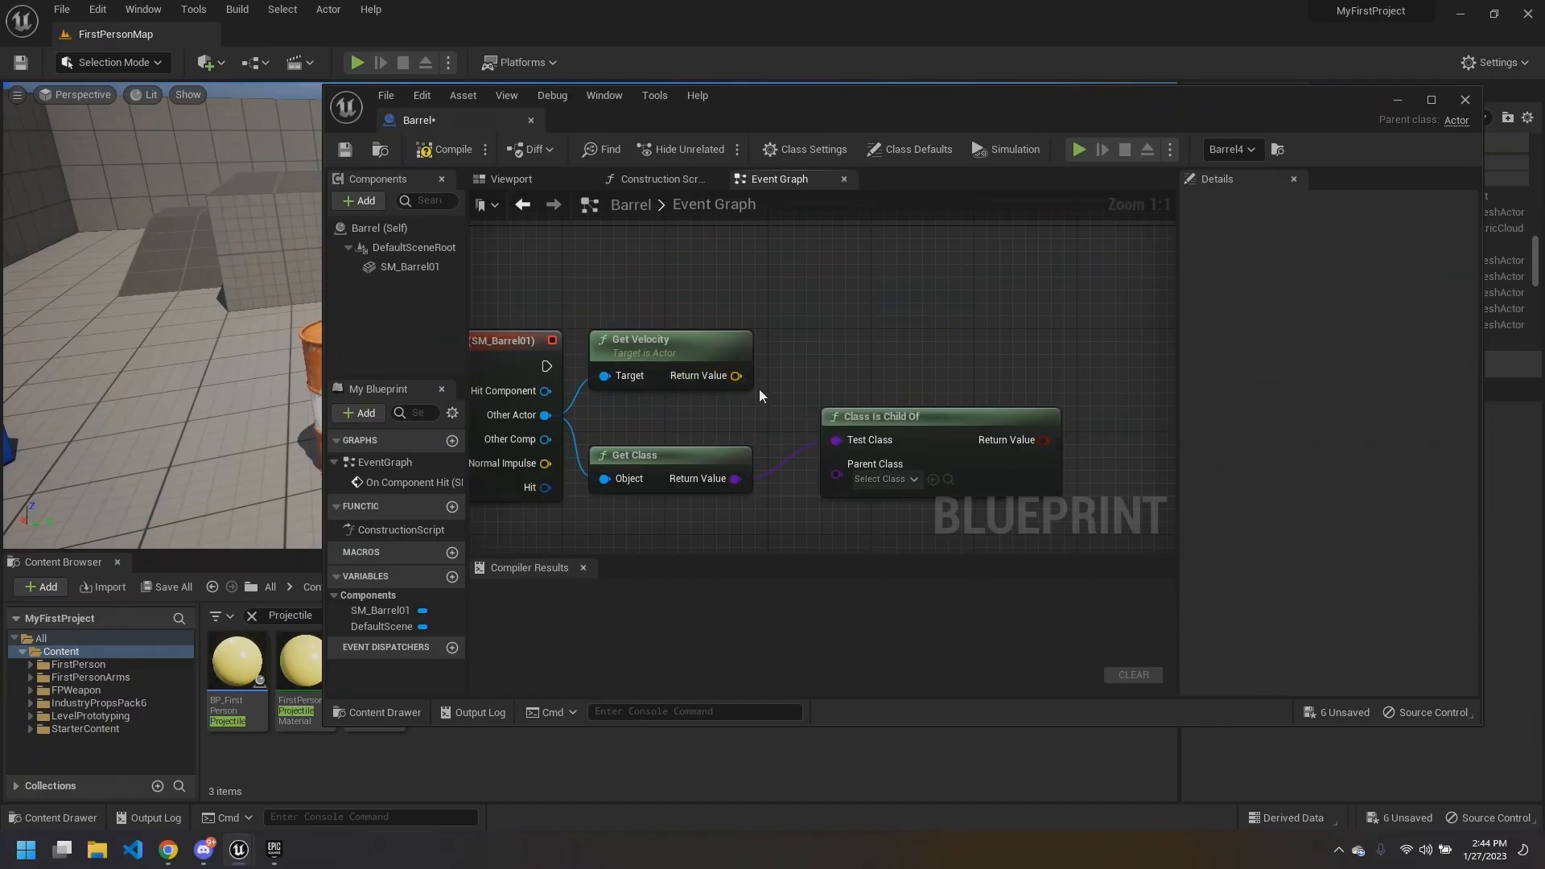
{"action": "left_click", "coordinate": [741, 357]}
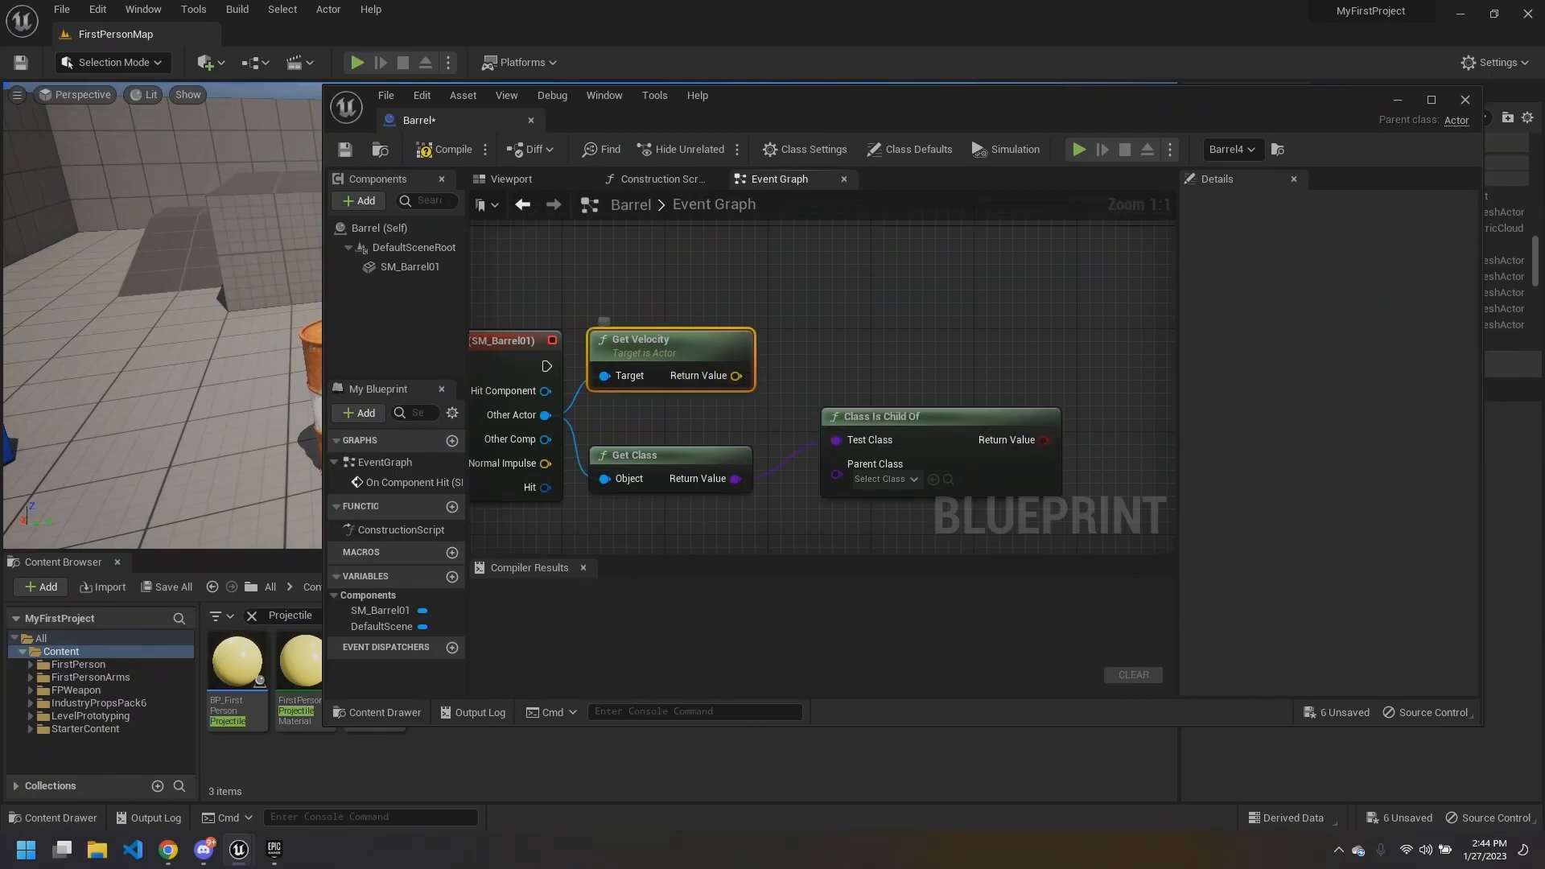
{"action": "right_click_drag", "start_coordinate": [770, 347], "coordinate": [817, 302]}
{"action": "left_click_drag", "start_coordinate": [791, 294], "coordinate": [785, 309]}
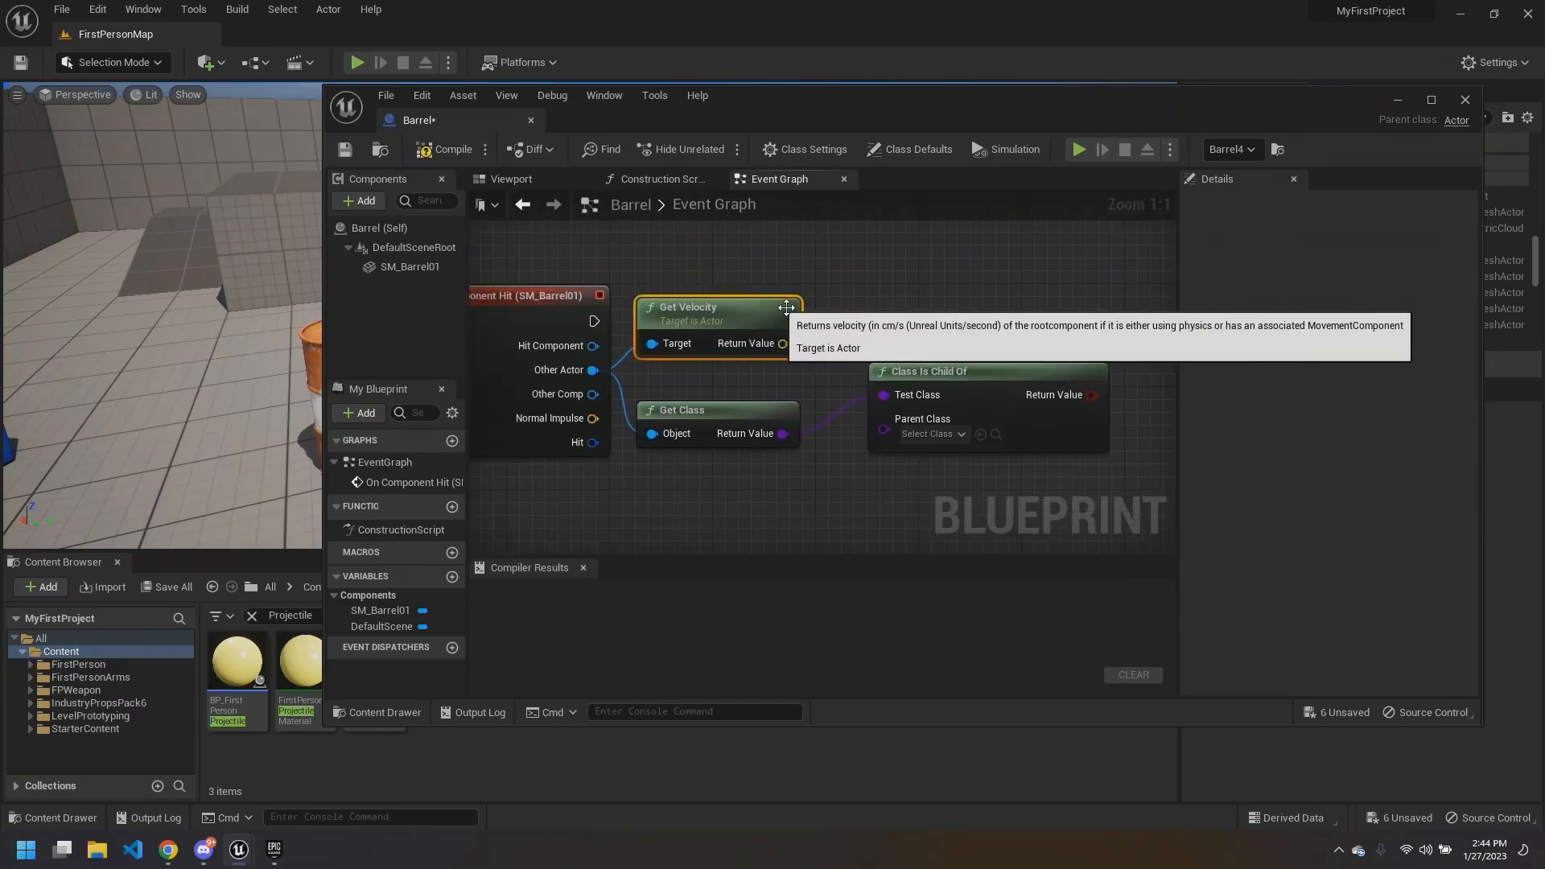
{"action": "right_click_drag", "start_coordinate": [788, 280], "coordinate": [766, 257]}
{"action": "key", "text": "Delete"}
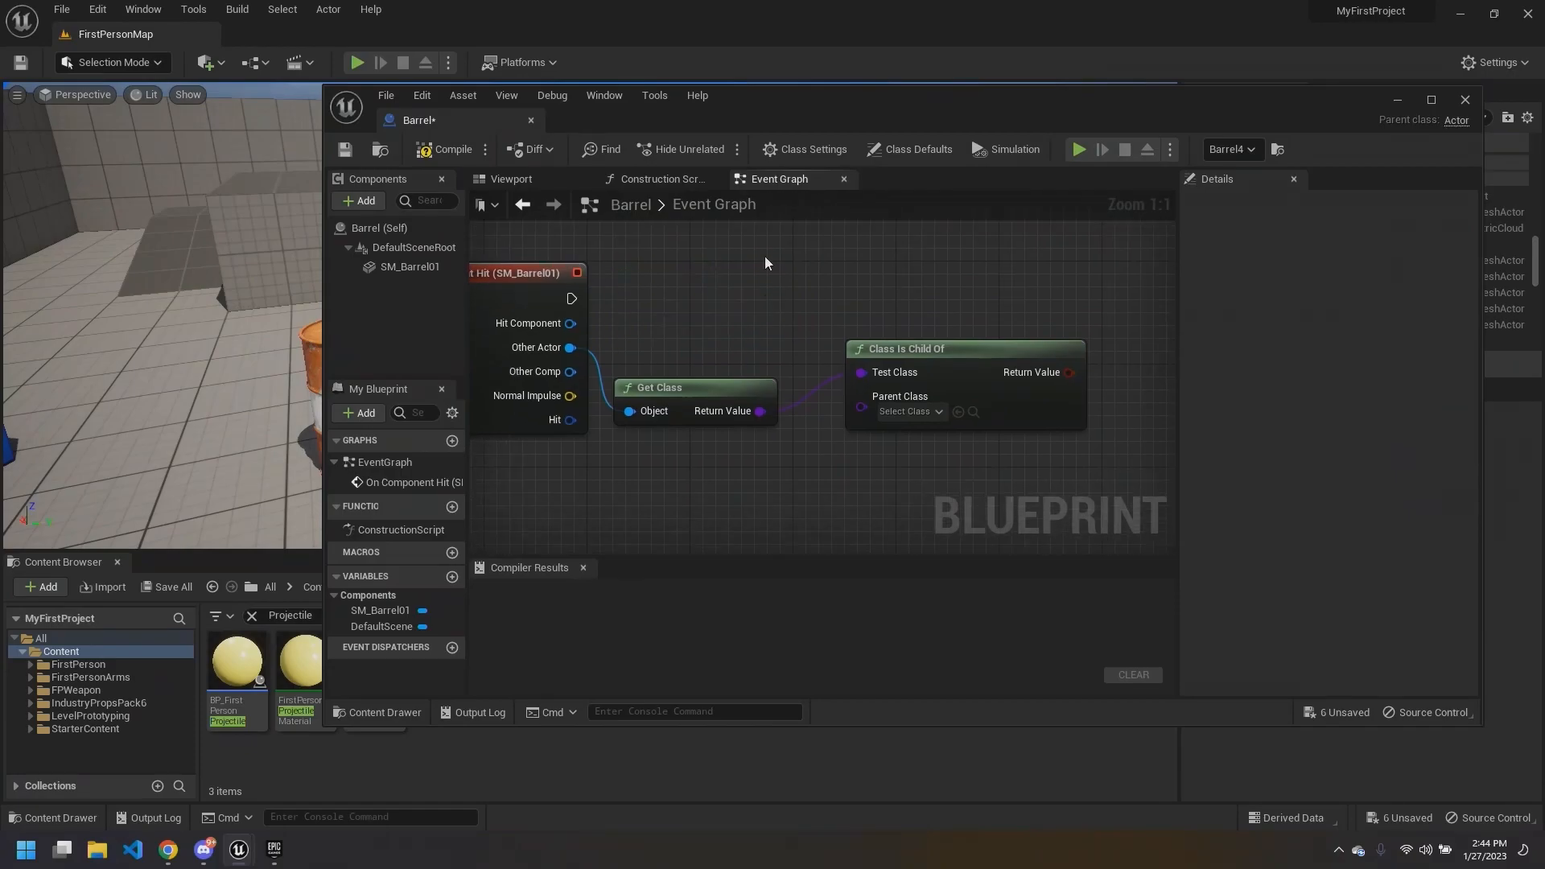
Step: Move the Class Is Child Of node closer to the Get Class node in the event graph
{"action": "scroll", "coordinate": [826, 269], "scroll_direction": "down", "scroll_amount": 1}
{"action": "left_click_drag", "start_coordinate": [899, 301], "coordinate": [720, 367]}
{"action": "left_click", "coordinate": [782, 297]}
{"action": "right_click_drag", "start_coordinate": [782, 296], "coordinate": [824, 309]}
{"action": "left_click_drag", "start_coordinate": [762, 97], "coordinate": [633, 105]}
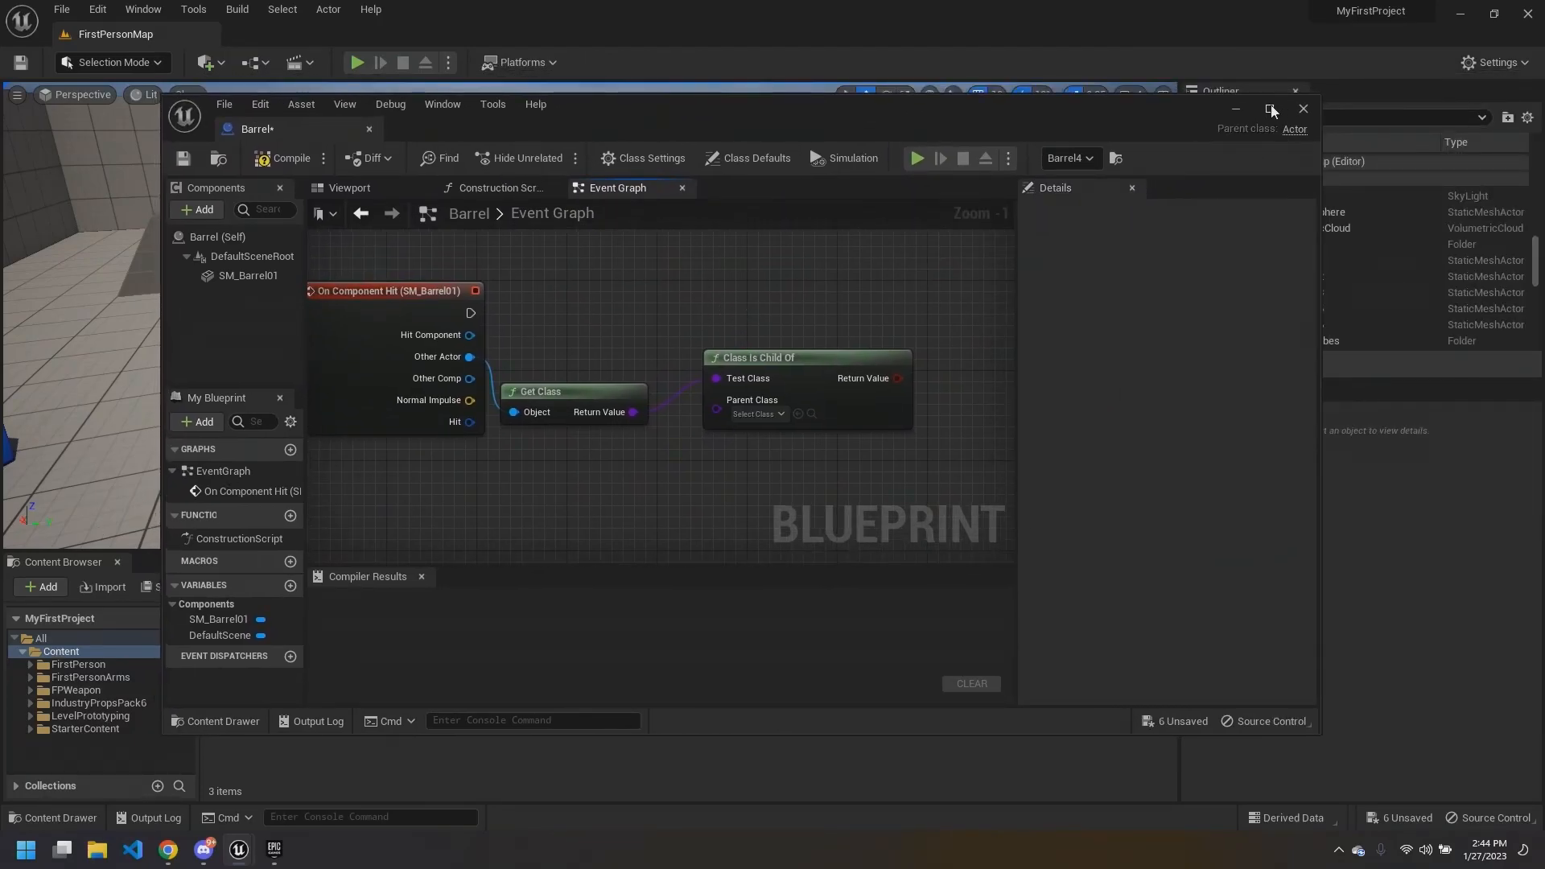
{"action": "left_click_drag", "start_coordinate": [792, 104], "coordinate": [1015, 105]}
{"action": "mouse_move", "coordinate": [782, 345]}
{"action": "right_mouse_down"}
{"action": "mouse_move", "coordinate": [821, 367]}
{"action": "mouse_move", "coordinate": [781, 366]}
{"action": "right_mouse_up"}
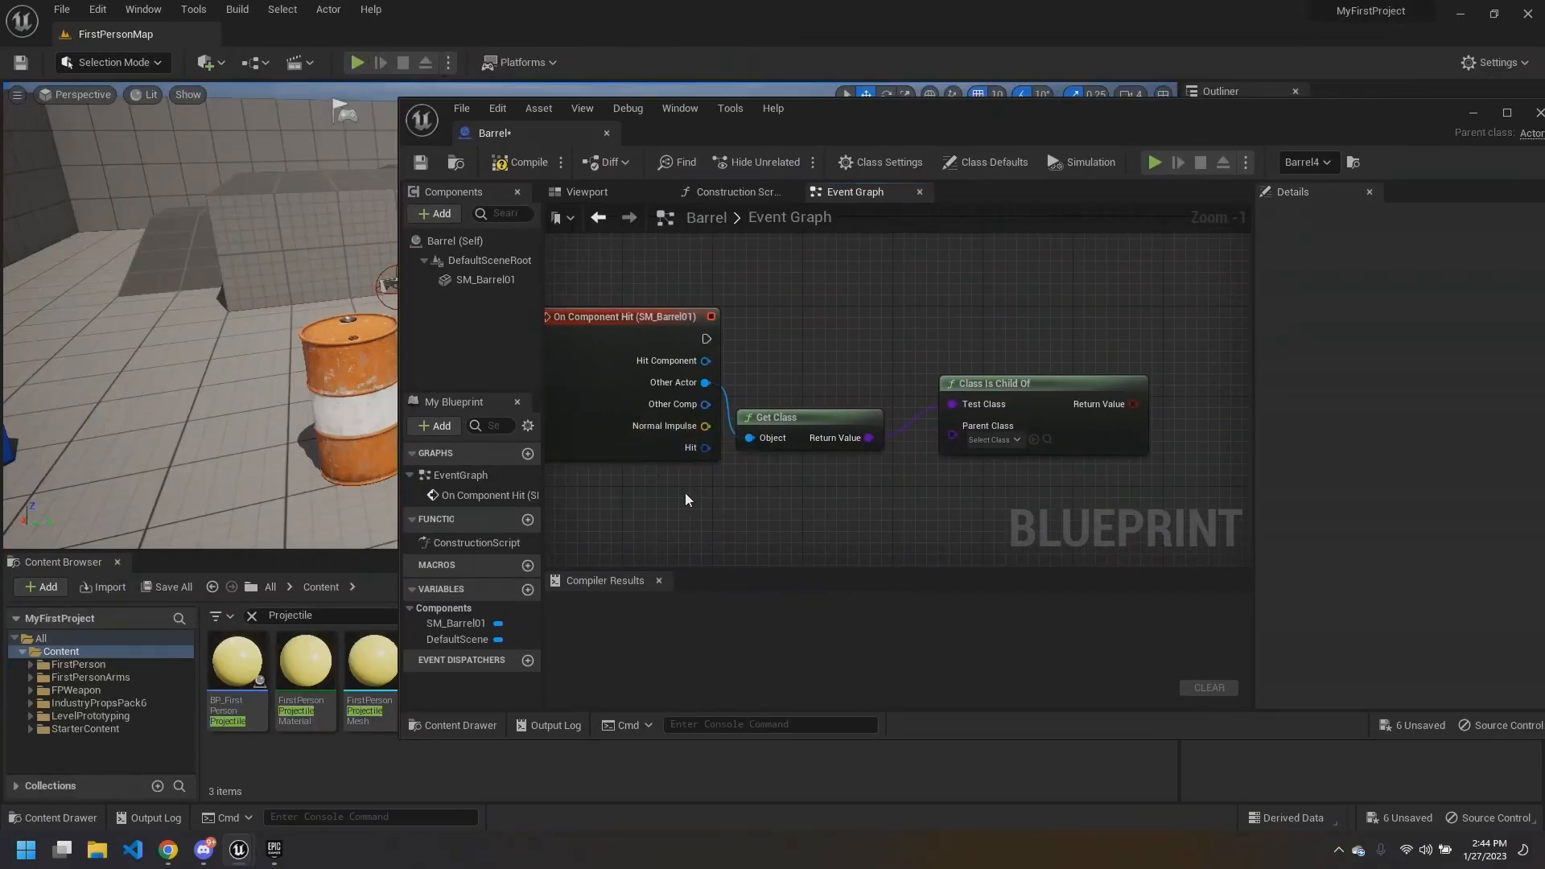
{"action": "right_click_drag", "start_coordinate": [735, 471], "coordinate": [694, 471]}
{"action": "left_click_drag", "start_coordinate": [928, 382], "coordinate": [883, 384]}
{"action": "left_click", "coordinate": [831, 335]}
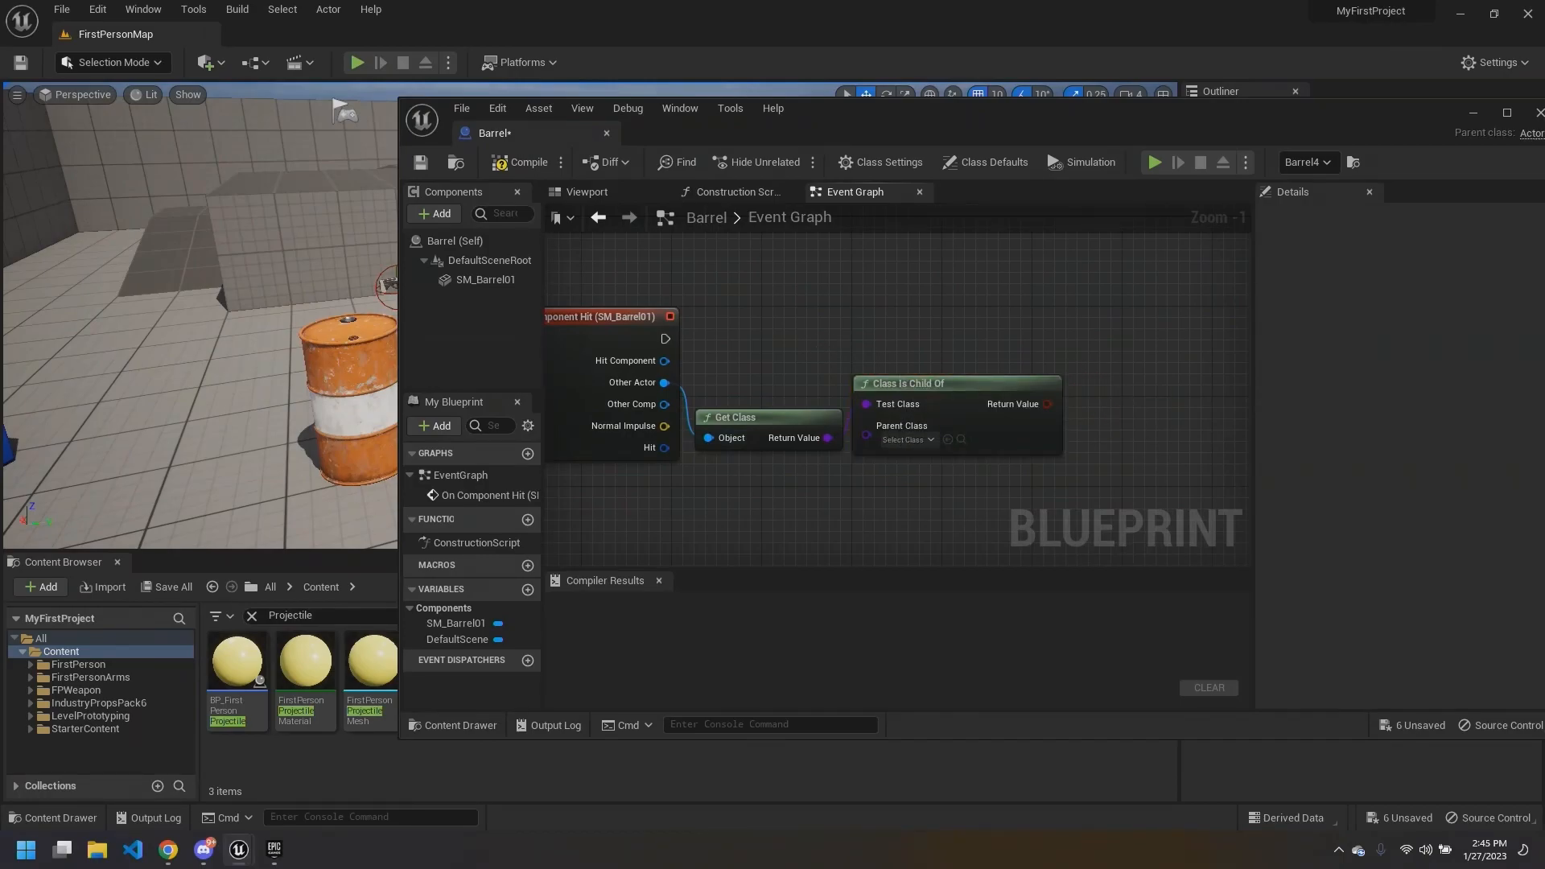
Step: Minimize the Barrel blueprint window to get back to the FirstPersonMap level editor
{"action": "right_click_drag", "start_coordinate": [794, 344], "coordinate": [899, 340]}
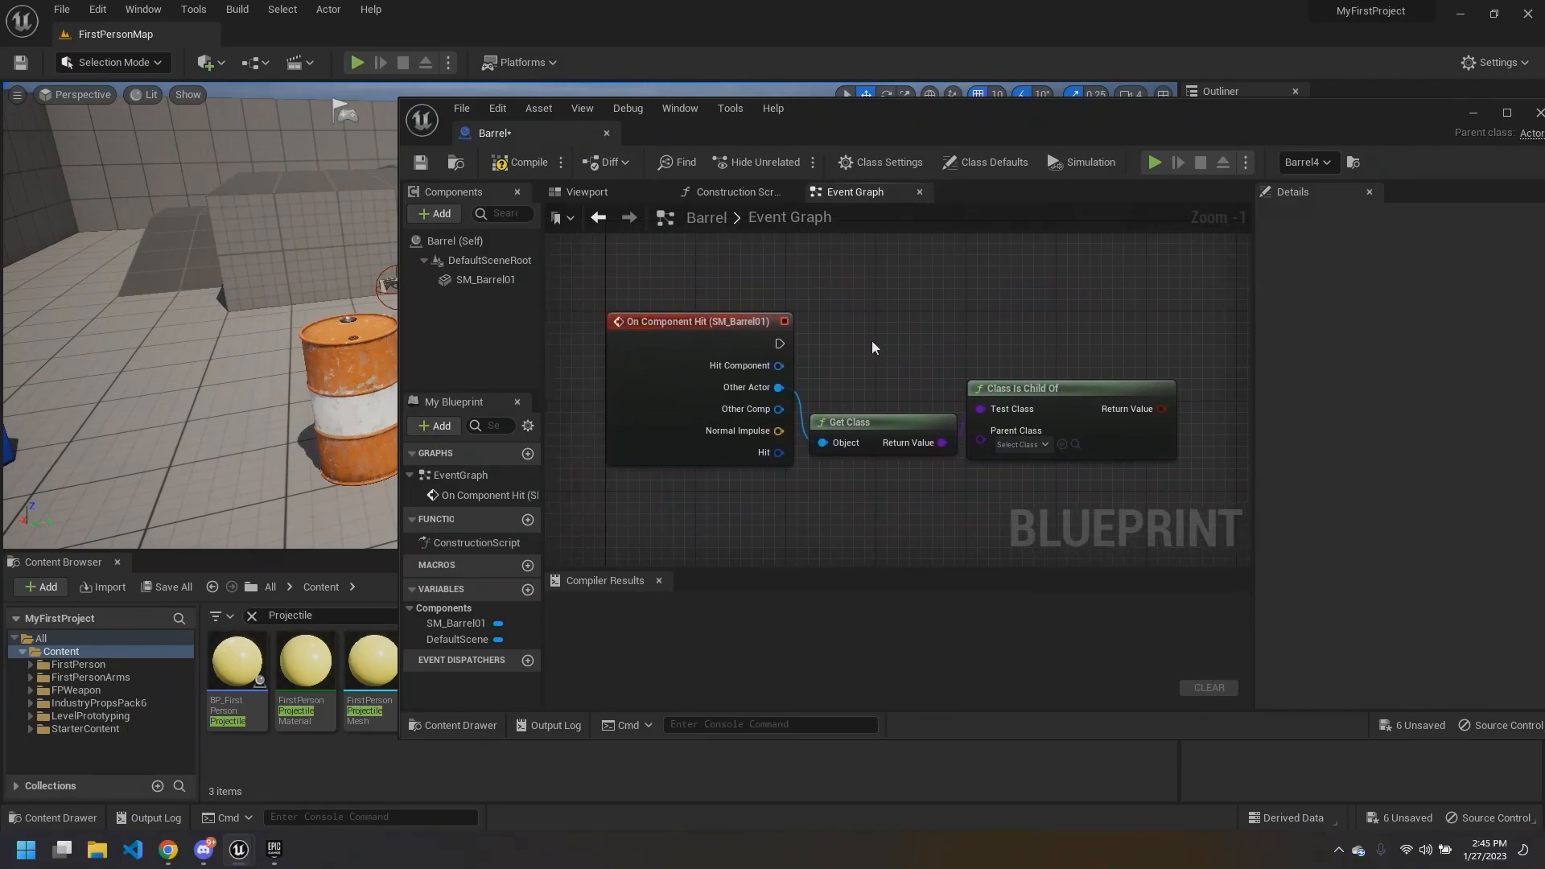
{"action": "left_click_drag", "start_coordinate": [1430, 108], "coordinate": [1346, 113]}
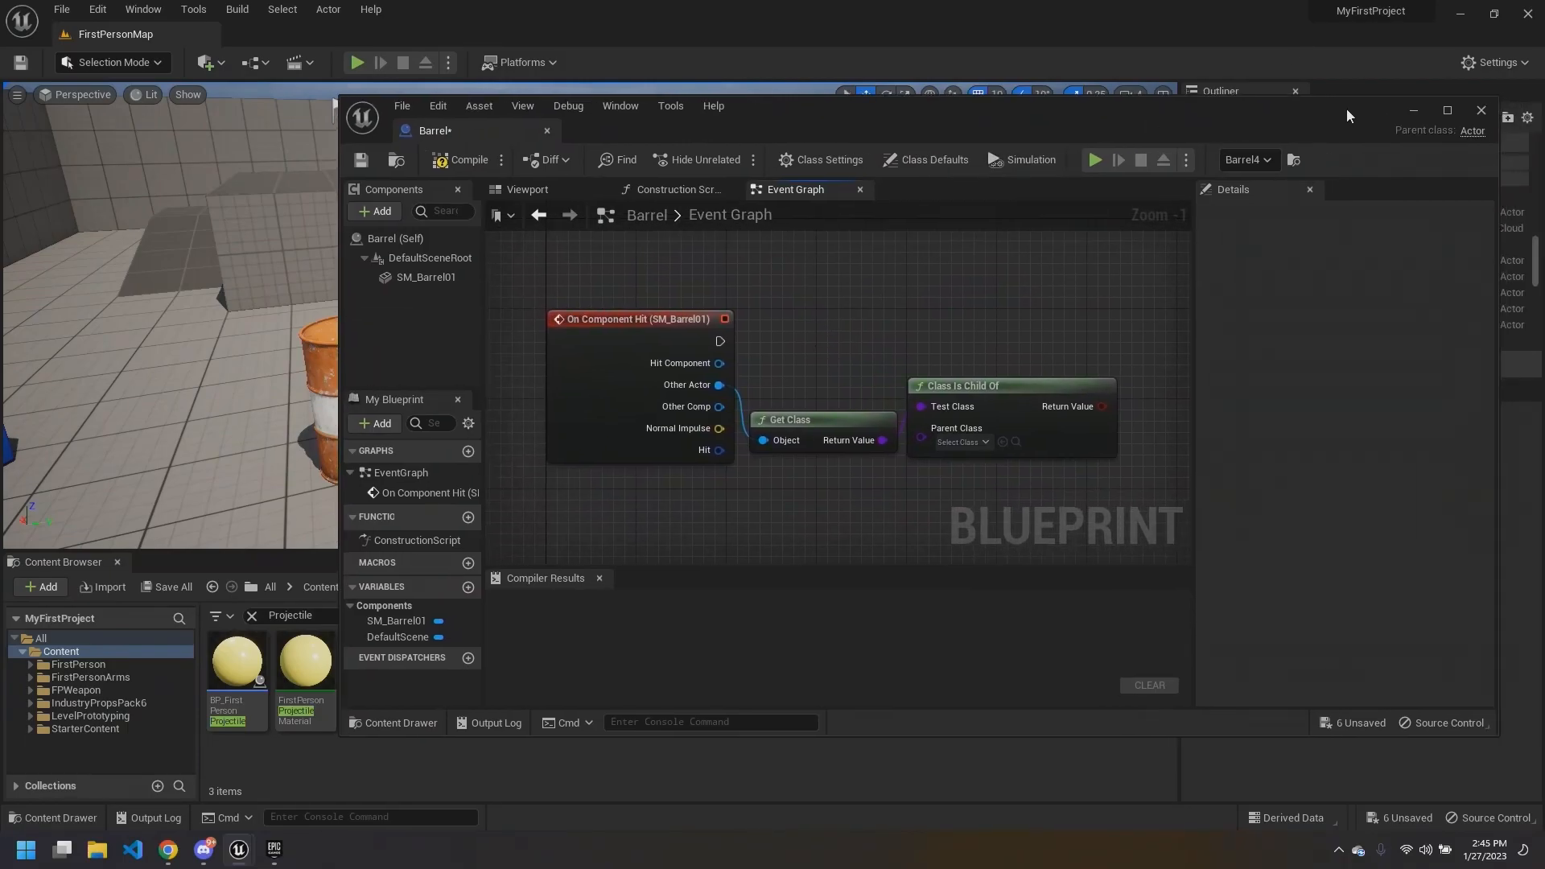
{"action": "left_click", "coordinate": [1414, 111]}
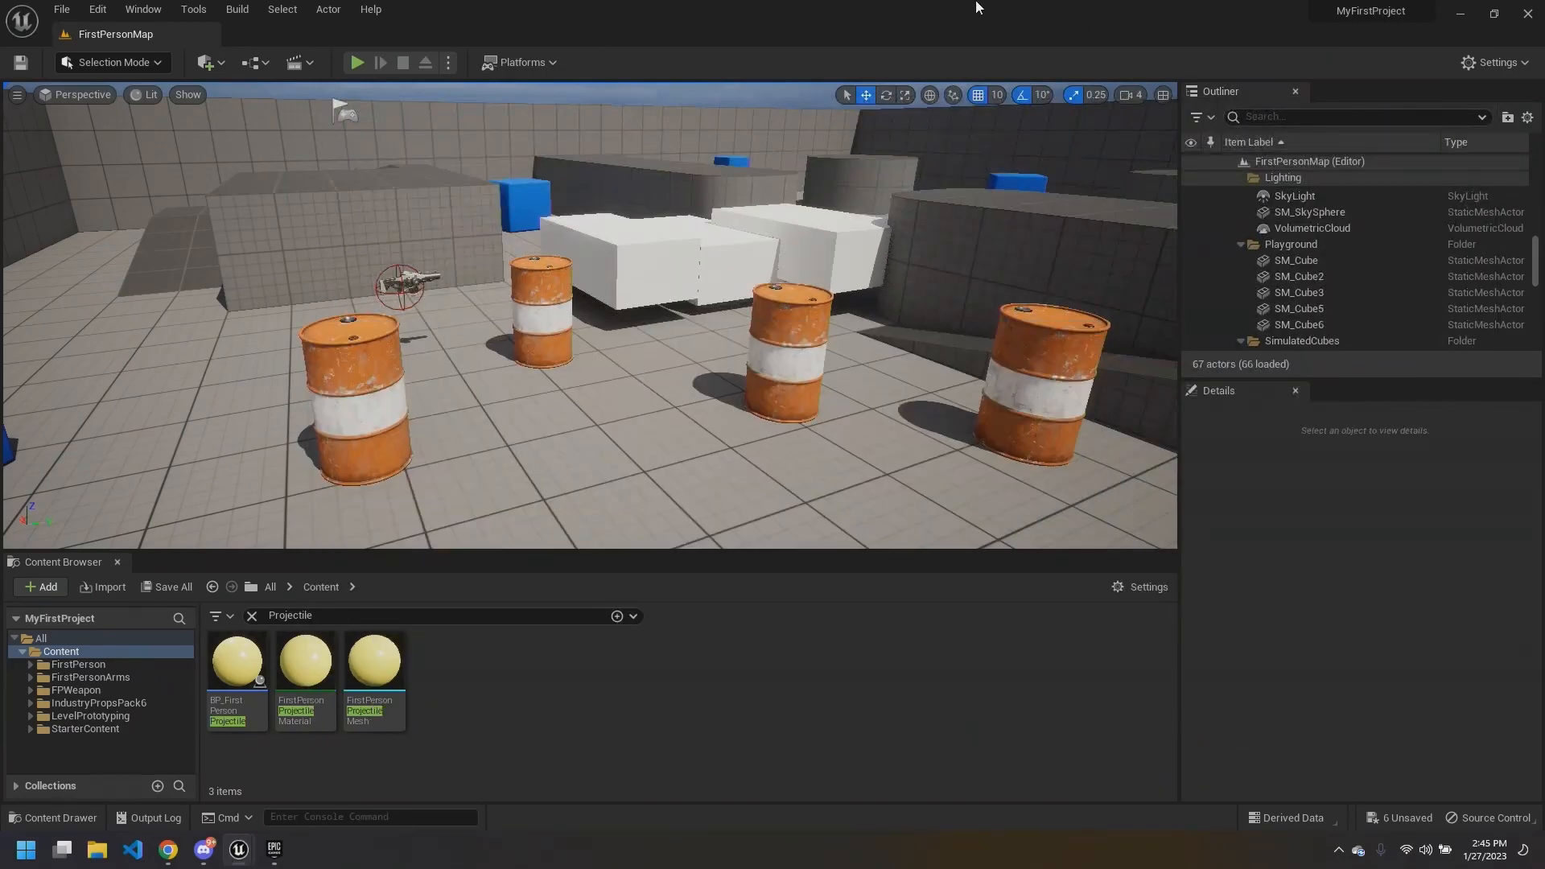
{"action": "mouse_move", "coordinate": [239, 849]}
{"action": "left_click", "coordinate": [291, 813]}
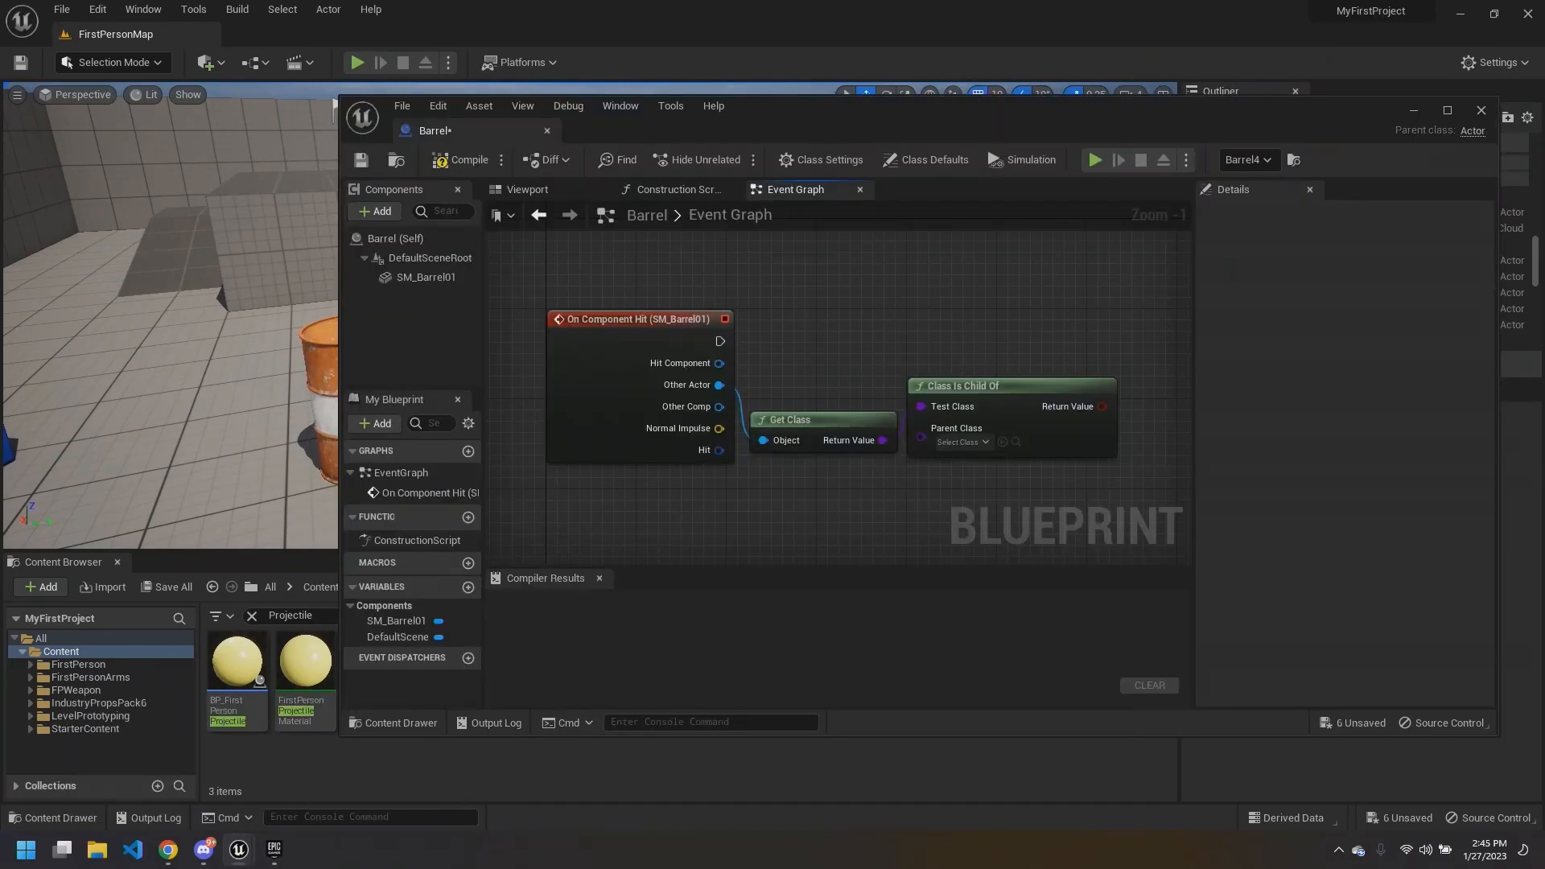
{"action": "mouse_move", "coordinate": [794, 378]}
{"action": "right_mouse_down"}
{"action": "mouse_move", "coordinate": [811, 389]}
{"action": "mouse_move", "coordinate": [799, 373]}
{"action": "right_mouse_up"}
{"action": "left_click", "coordinate": [1413, 111]}
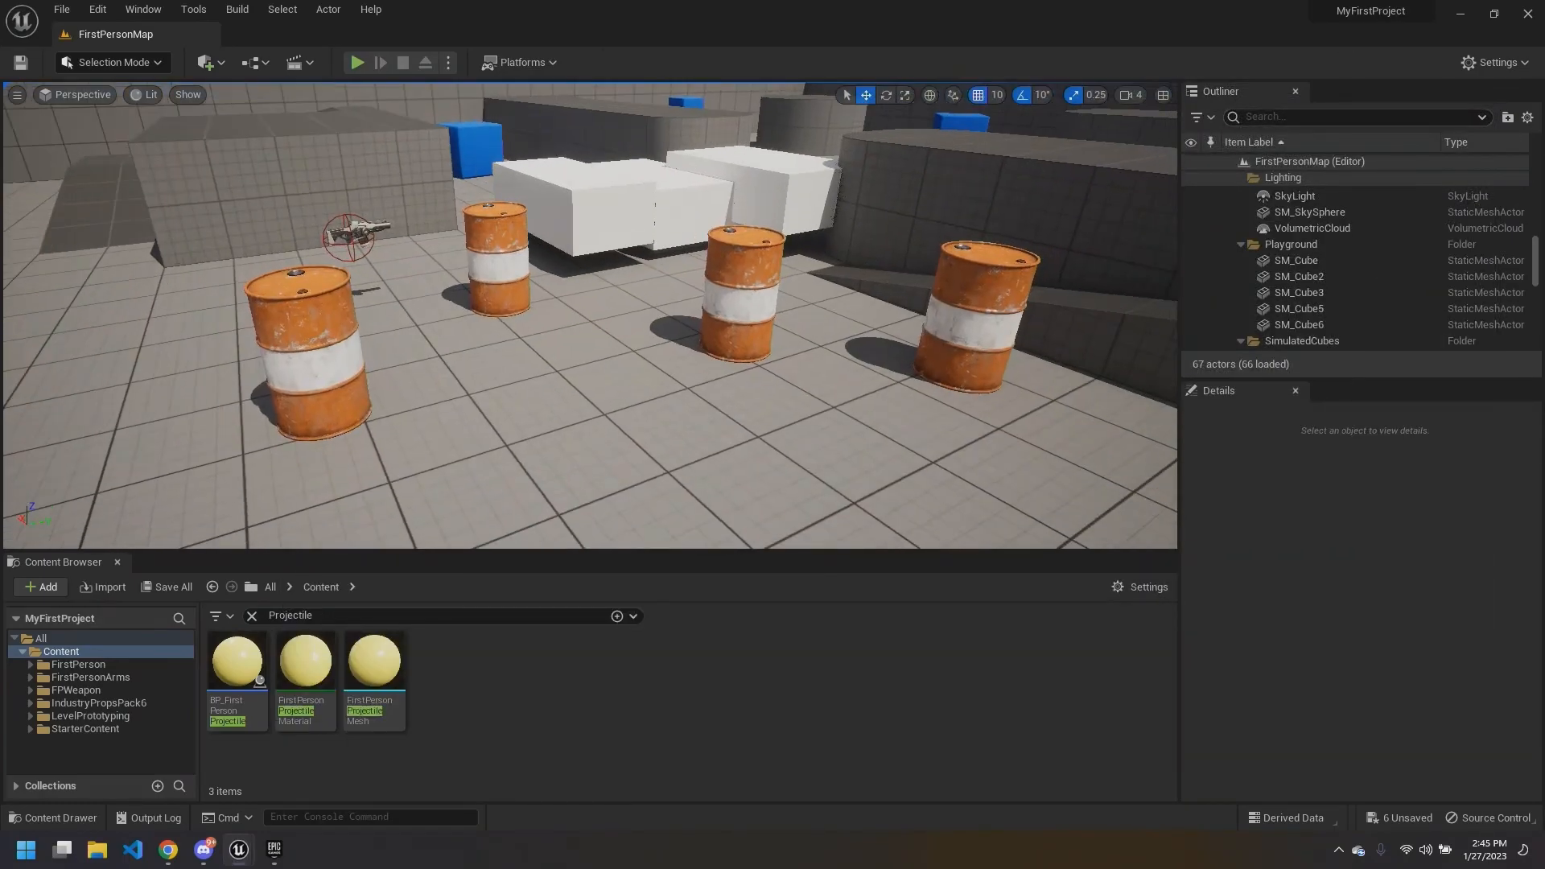
{"action": "left_click", "coordinate": [312, 376]}
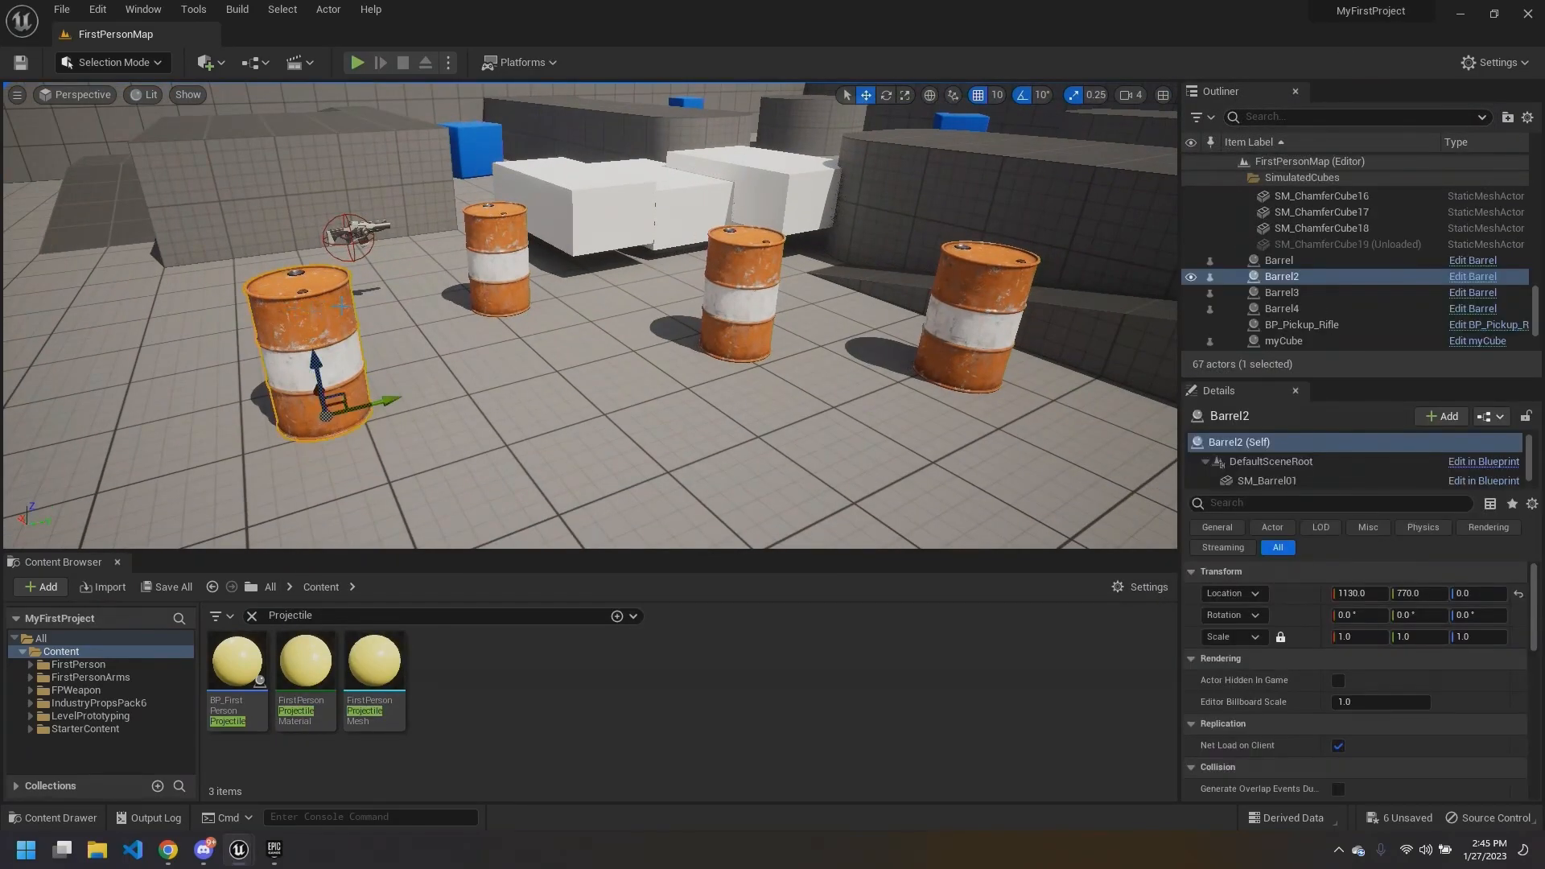
{"action": "key", "text": "Escape"}
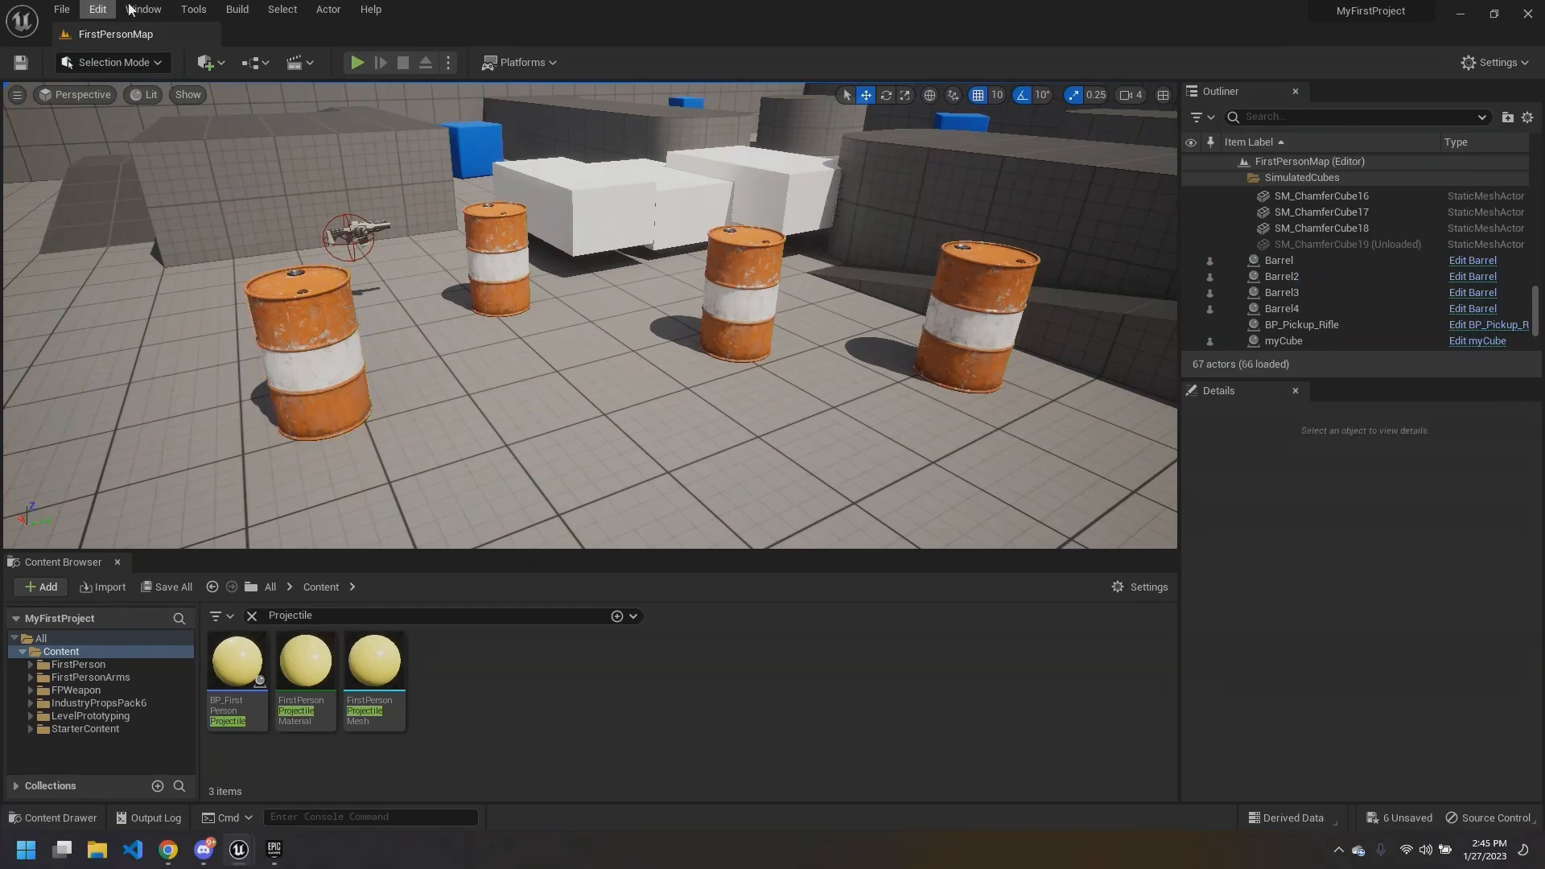
{"action": "left_click", "coordinate": [97, 9]}
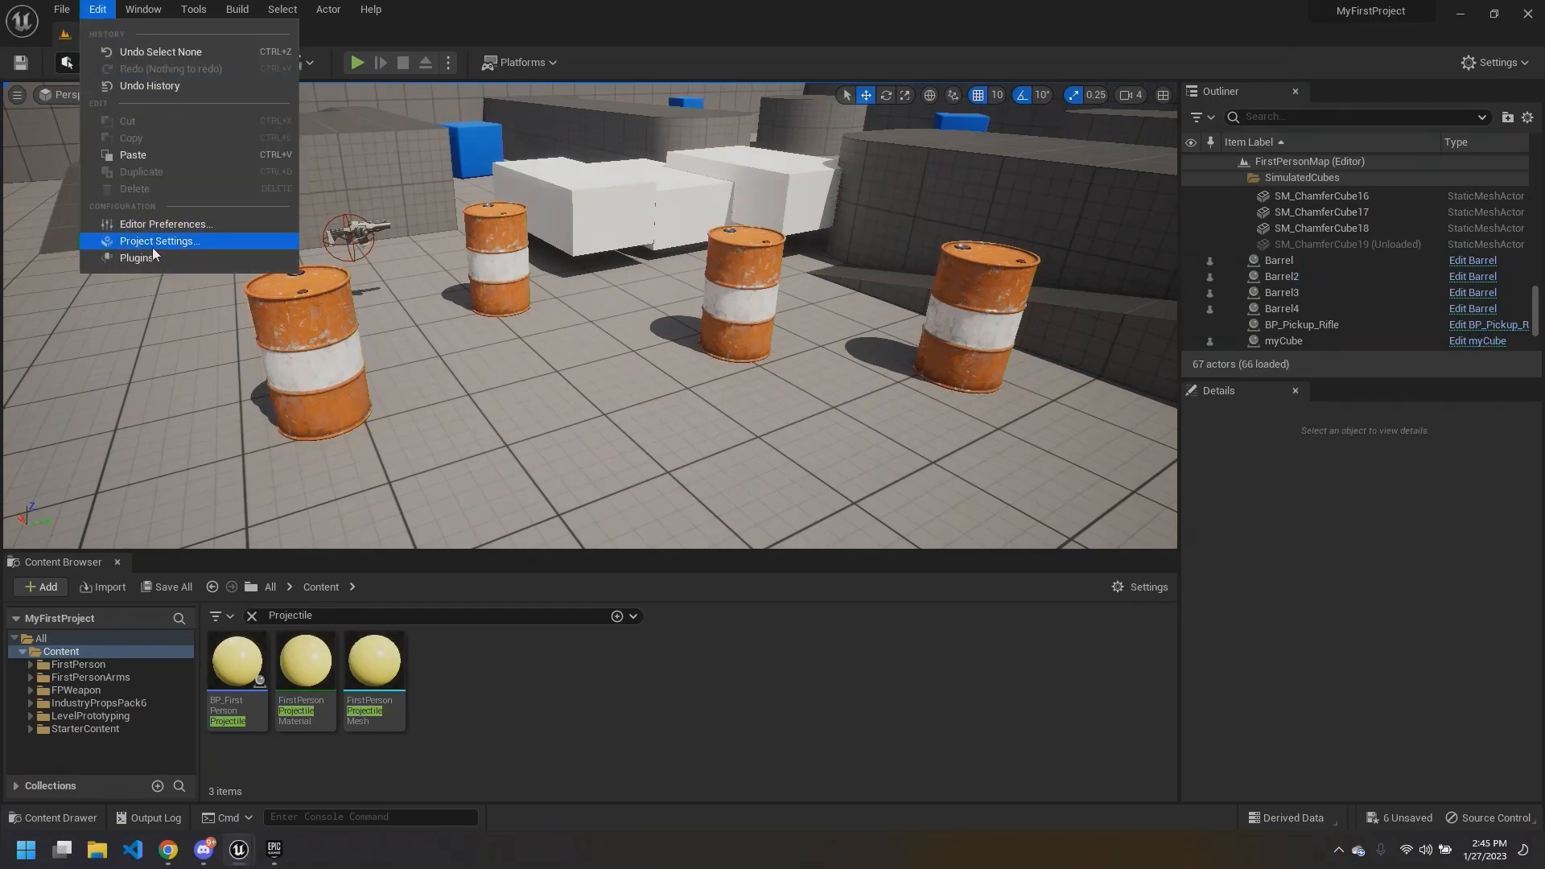
{"action": "left_click", "coordinate": [192, 224]}
{"action": "mouse_move", "coordinate": [590, 316]}
{"action": "right_mouse_down"}
{"action": "mouse_move", "coordinate": [571, 304]}
{"action": "mouse_move", "coordinate": [592, 308]}
{"action": "right_mouse_up"}
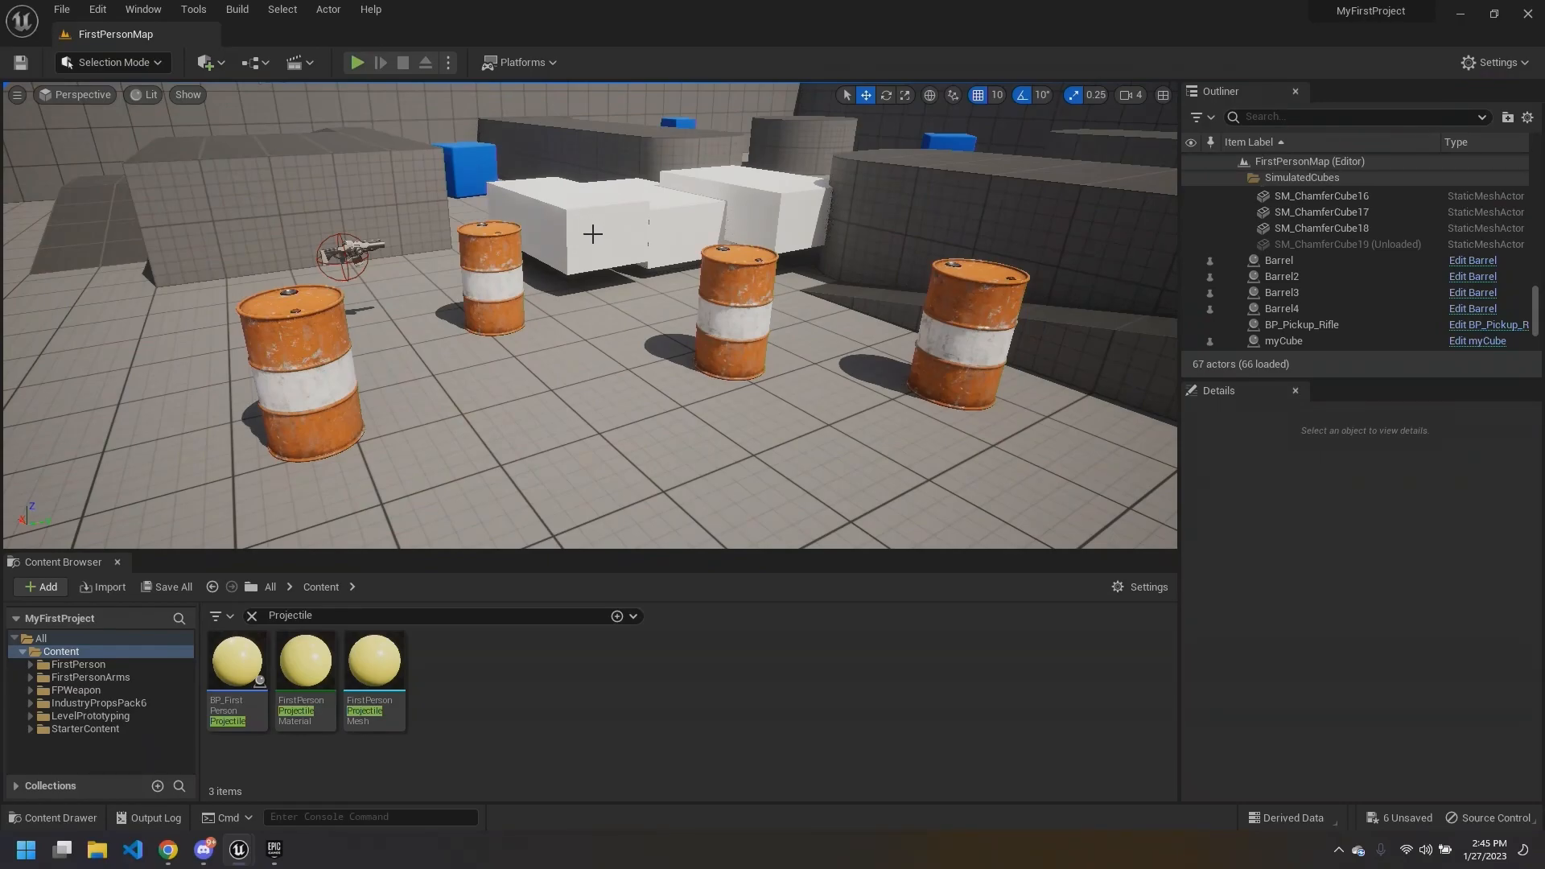
{"action": "left_click", "coordinate": [724, 312]}
{"action": "scroll", "coordinate": [1288, 636], "scroll_direction": "down", "scroll_amount": 5}
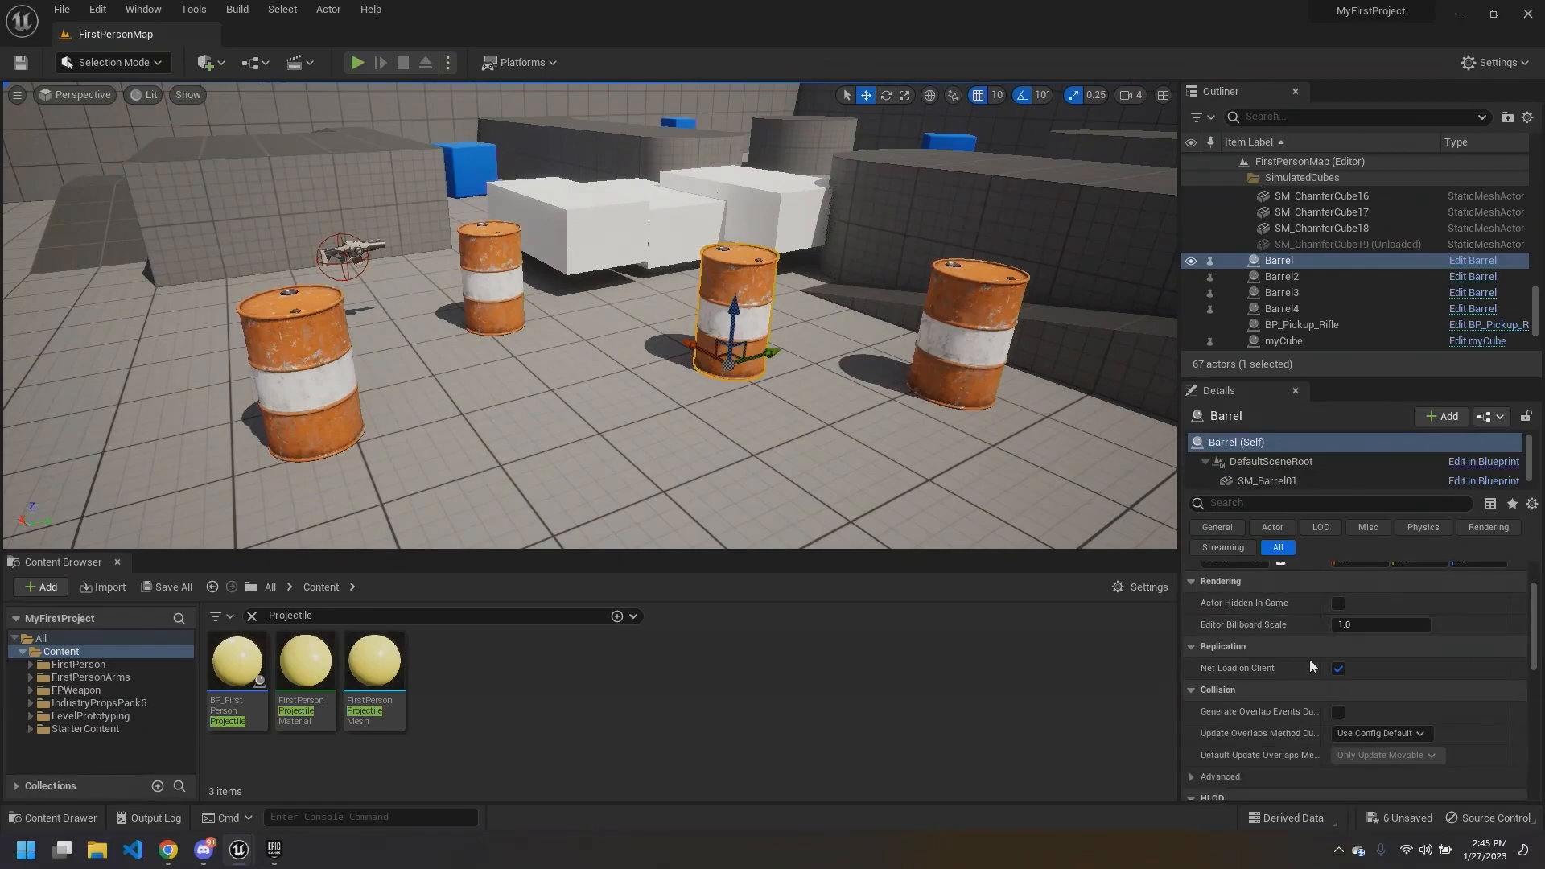
{"action": "scroll", "coordinate": [1236, 637], "scroll_direction": "up", "scroll_amount": 4}
{"action": "right_click_drag", "start_coordinate": [807, 341], "coordinate": [701, 438]}
{"action": "key", "text": "Escape"}
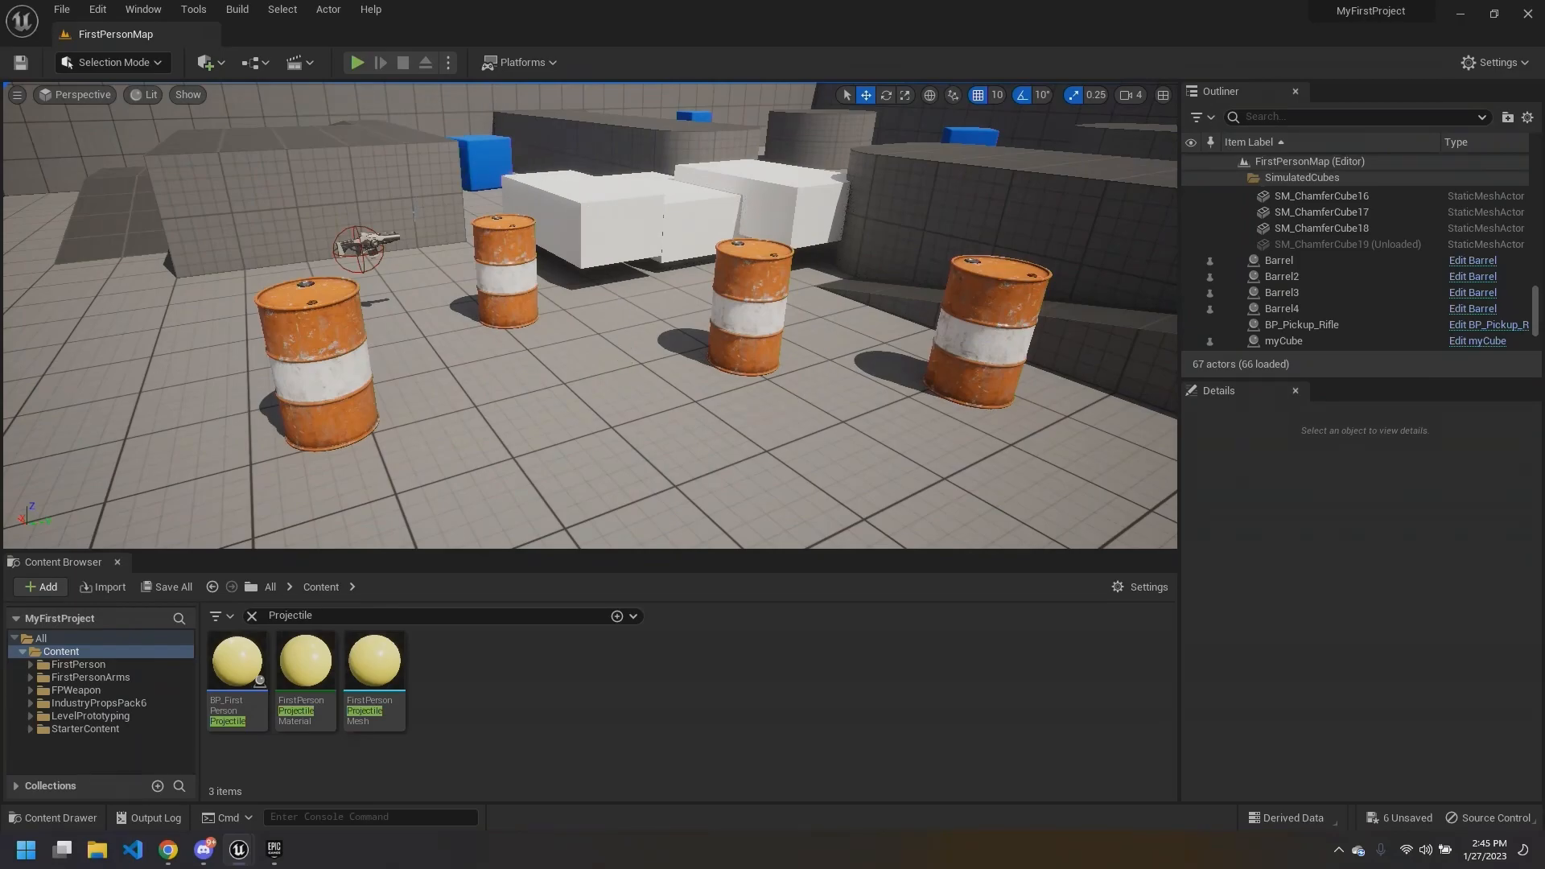
{"action": "right_click_drag", "start_coordinate": [437, 330], "coordinate": [445, 347]}
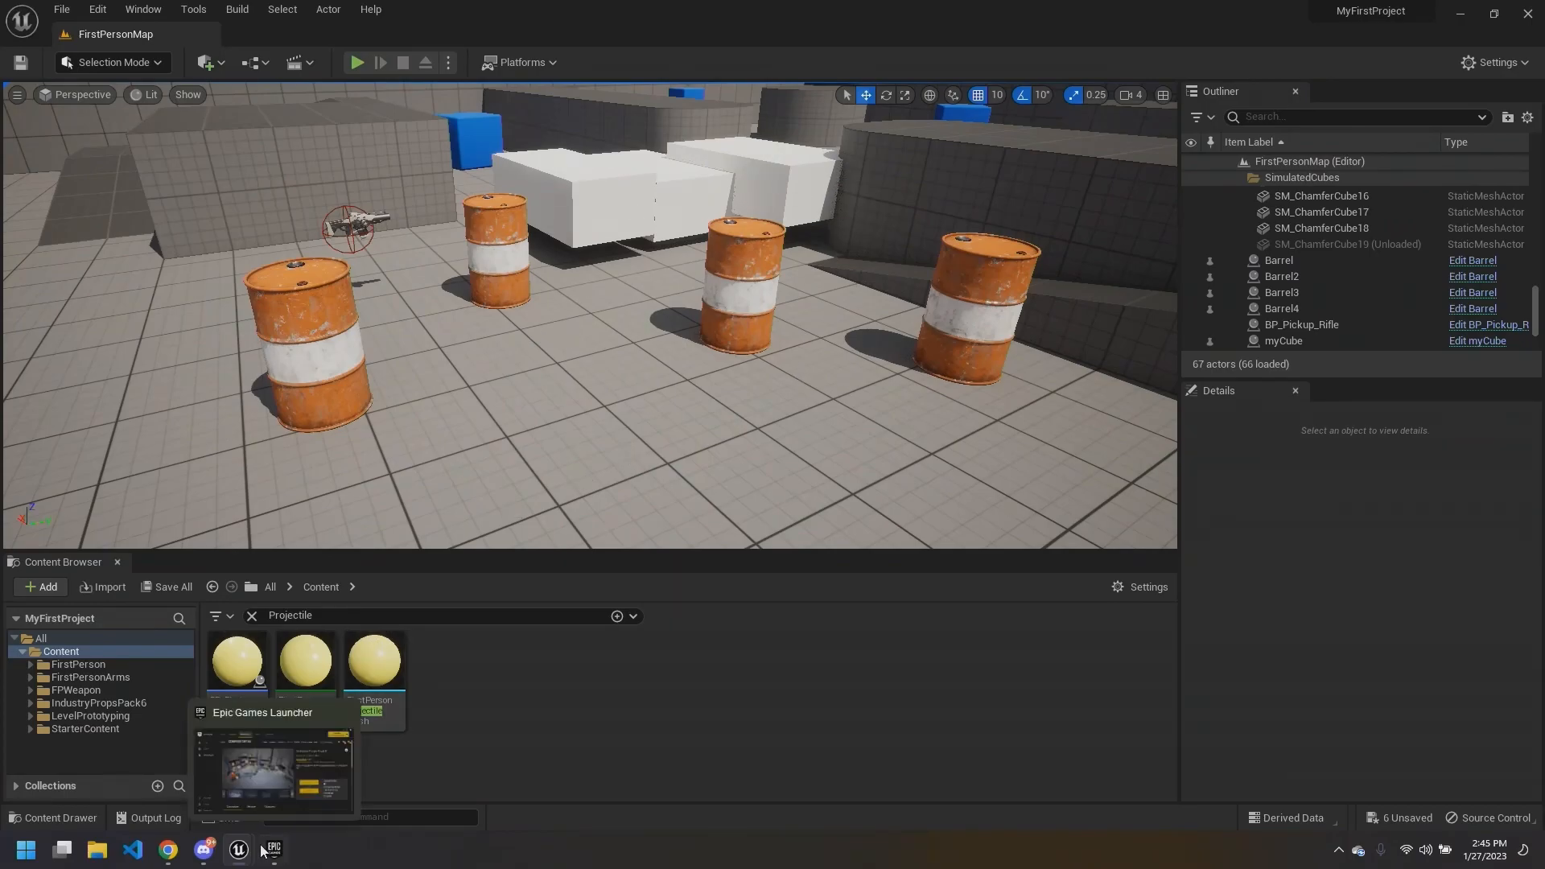
Step: Bring back the Barrel blueprint's event graph and space the Get Class and Class Is Child Of nodes further apart
{"action": "left_click", "coordinate": [291, 789]}
{"action": "right_click_drag", "start_coordinate": [794, 352], "coordinate": [692, 334]}
{"action": "left_click_drag", "start_coordinate": [833, 362], "coordinate": [879, 365]}
{"action": "right_click_drag", "start_coordinate": [862, 342], "coordinate": [876, 345]}
{"action": "left_click_drag", "start_coordinate": [719, 400], "coordinate": [728, 389]}
{"action": "right_click_drag", "start_coordinate": [710, 344], "coordinate": [784, 340]}
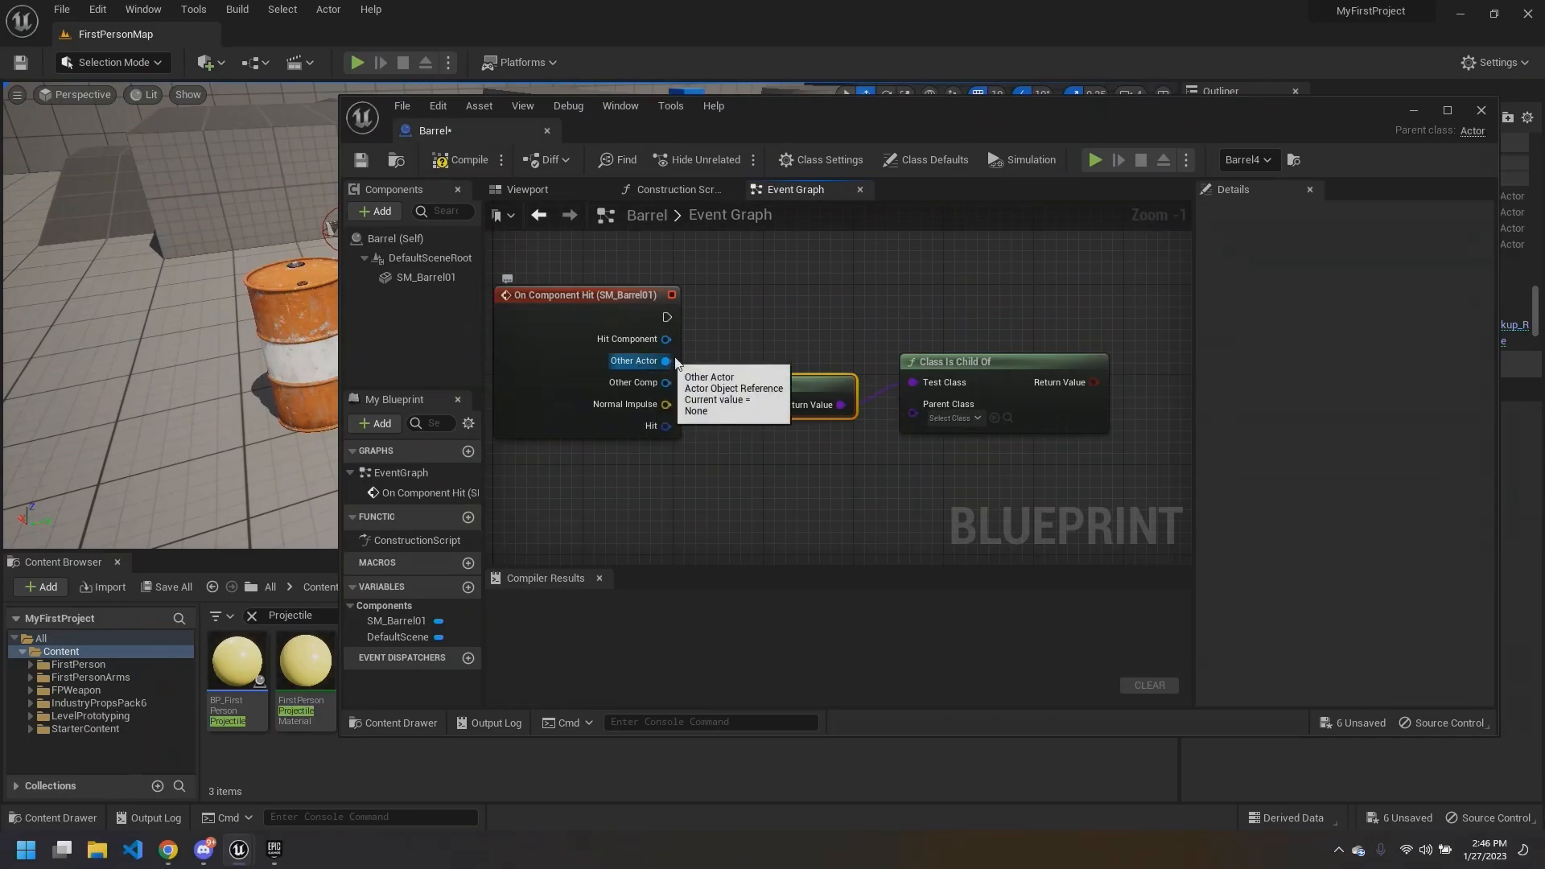
{"action": "right_click_drag", "start_coordinate": [831, 319], "coordinate": [679, 304]}
{"action": "left_click", "coordinate": [680, 304]}
{"action": "left_click_drag", "start_coordinate": [859, 346], "coordinate": [881, 355]}
{"action": "left_click", "coordinate": [790, 277]}
{"action": "right_click_drag", "start_coordinate": [790, 277], "coordinate": [841, 261]}
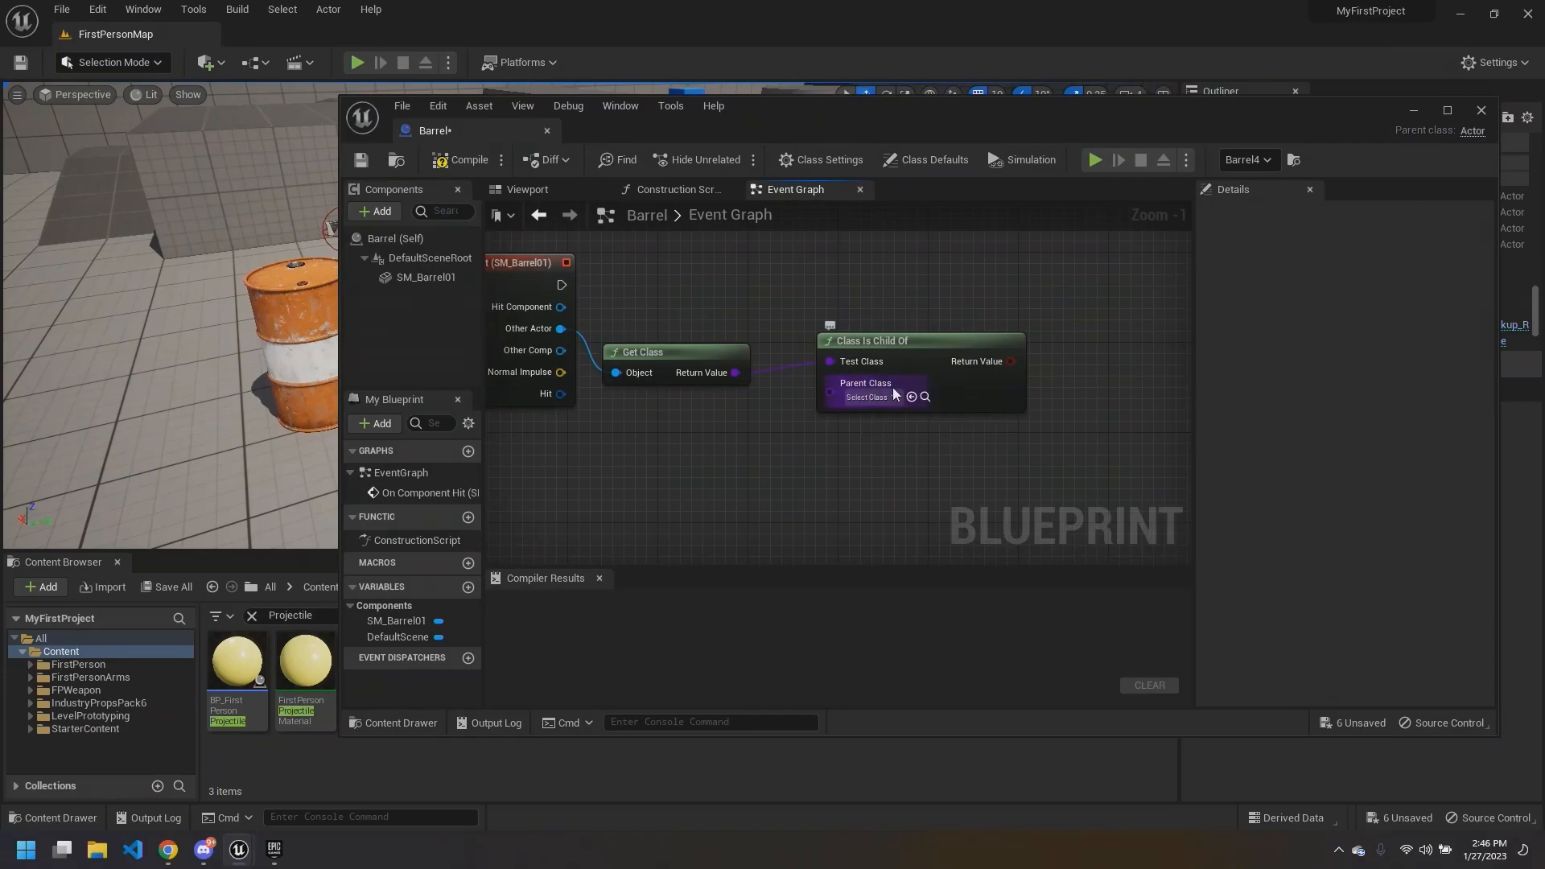
Step: Set the Parent Class of the Class Is Child Of node to BP_FirstPersonProjectile
{"action": "left_click", "coordinate": [889, 398]}
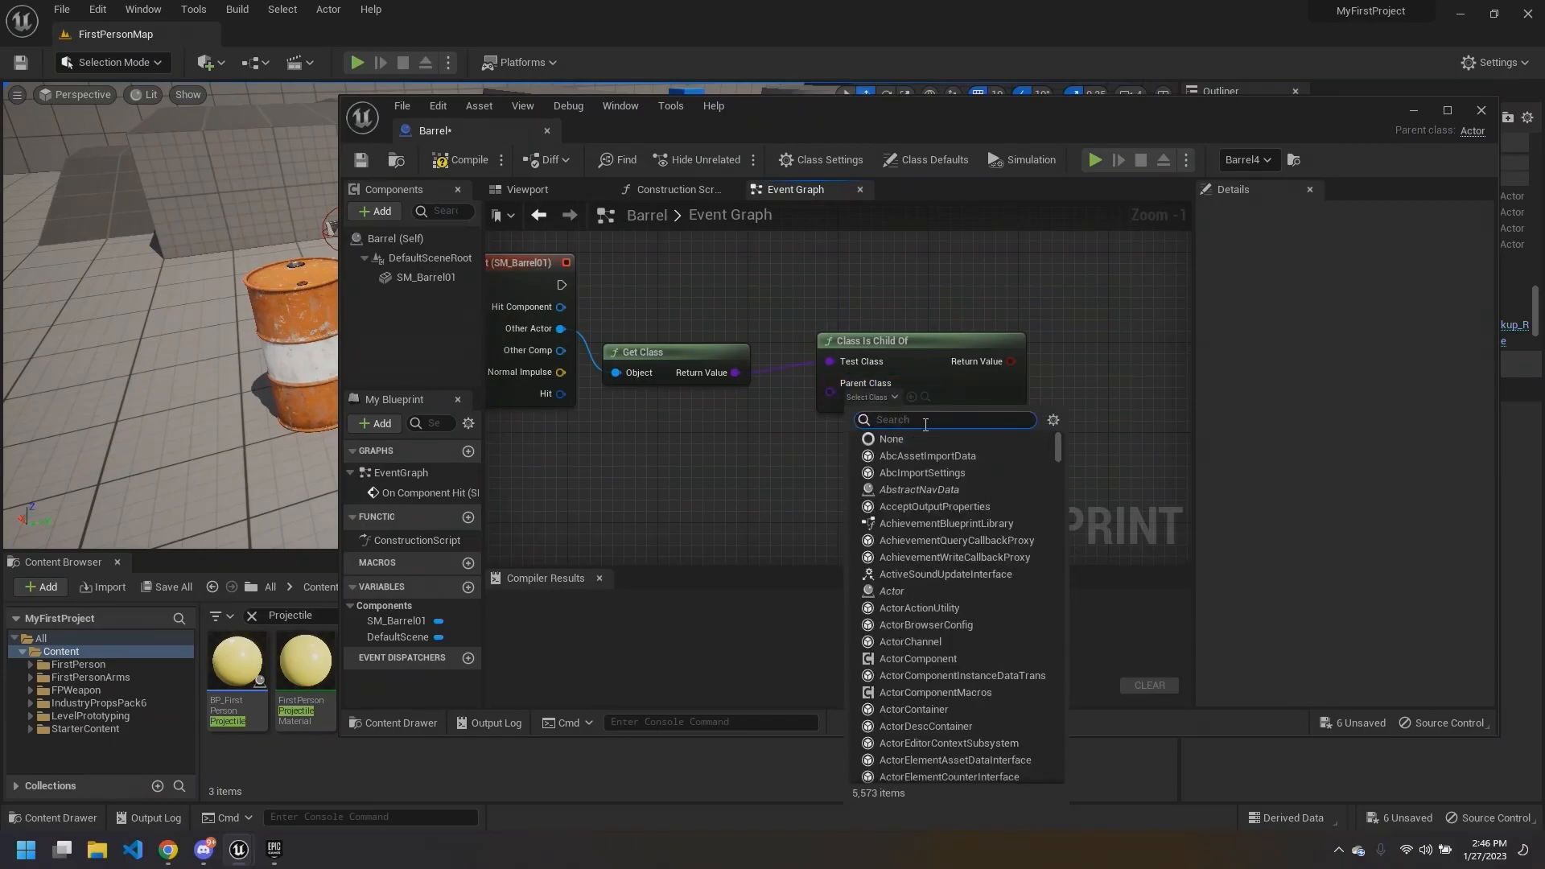
{"action": "type", "text": "Projectile"}
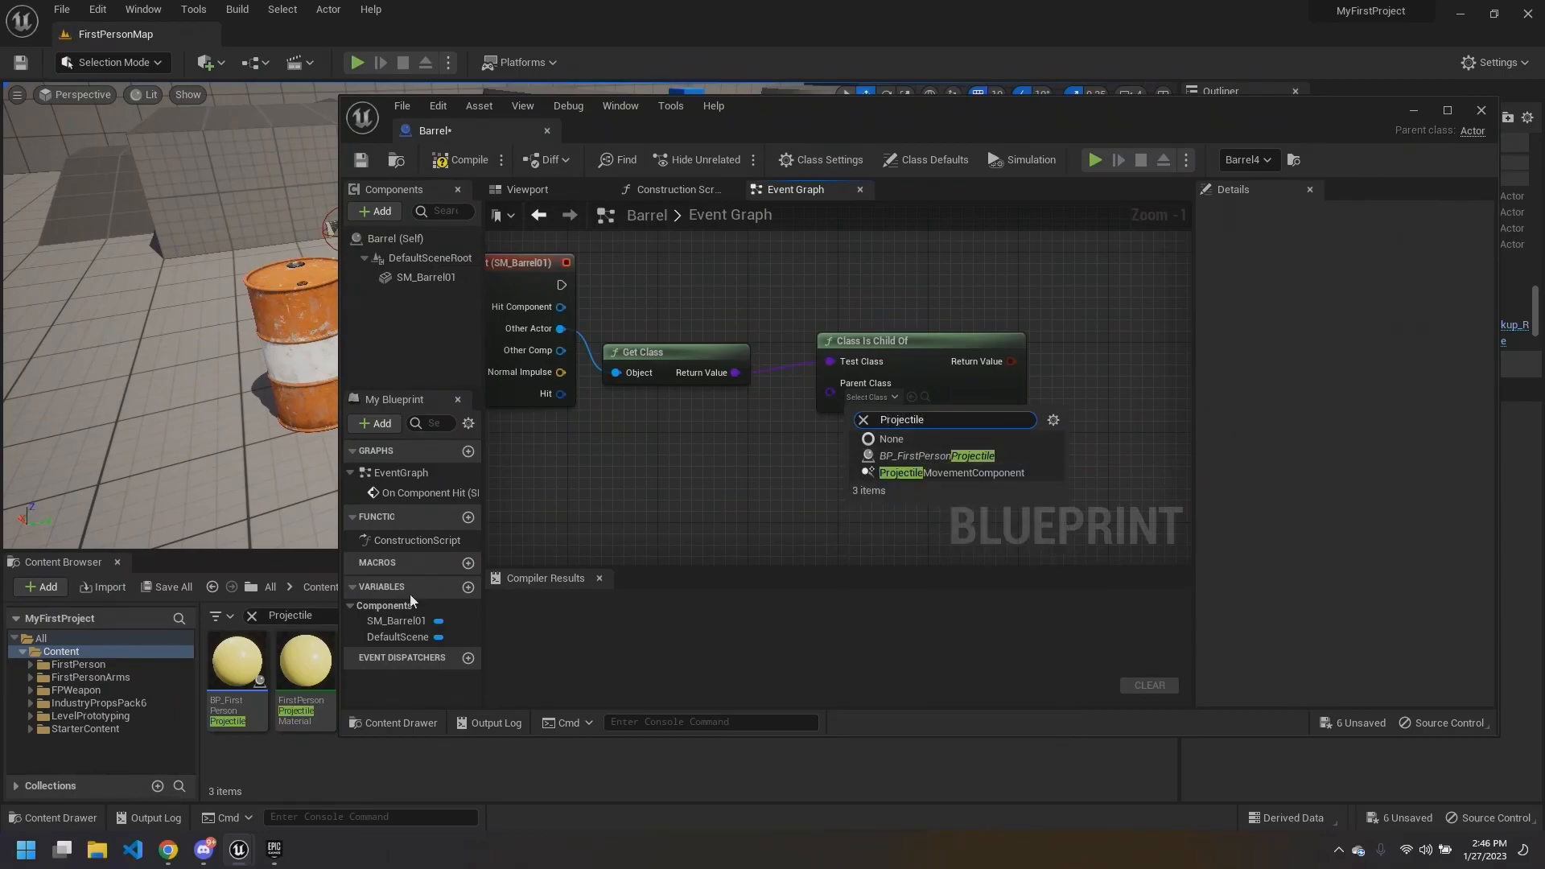
{"action": "left_click", "coordinate": [937, 456]}
Step: Move the Class Is Child Of node right beside the Get Class node in the event graph
{"action": "left_click_drag", "start_coordinate": [908, 338], "coordinate": [846, 354]}
{"action": "right_click_drag", "start_coordinate": [837, 301], "coordinate": [862, 310]}
{"action": "left_click_drag", "start_coordinate": [853, 320], "coordinate": [742, 376]}
{"action": "left_click_drag", "start_coordinate": [851, 364], "coordinate": [828, 339]}
{"action": "left_click", "coordinate": [813, 298]}
{"action": "right_click_drag", "start_coordinate": [813, 299], "coordinate": [739, 333]}
{"action": "right_click_drag", "start_coordinate": [877, 341], "coordinate": [866, 349]}
{"action": "left_click_drag", "start_coordinate": [935, 109], "coordinate": [914, 109]}
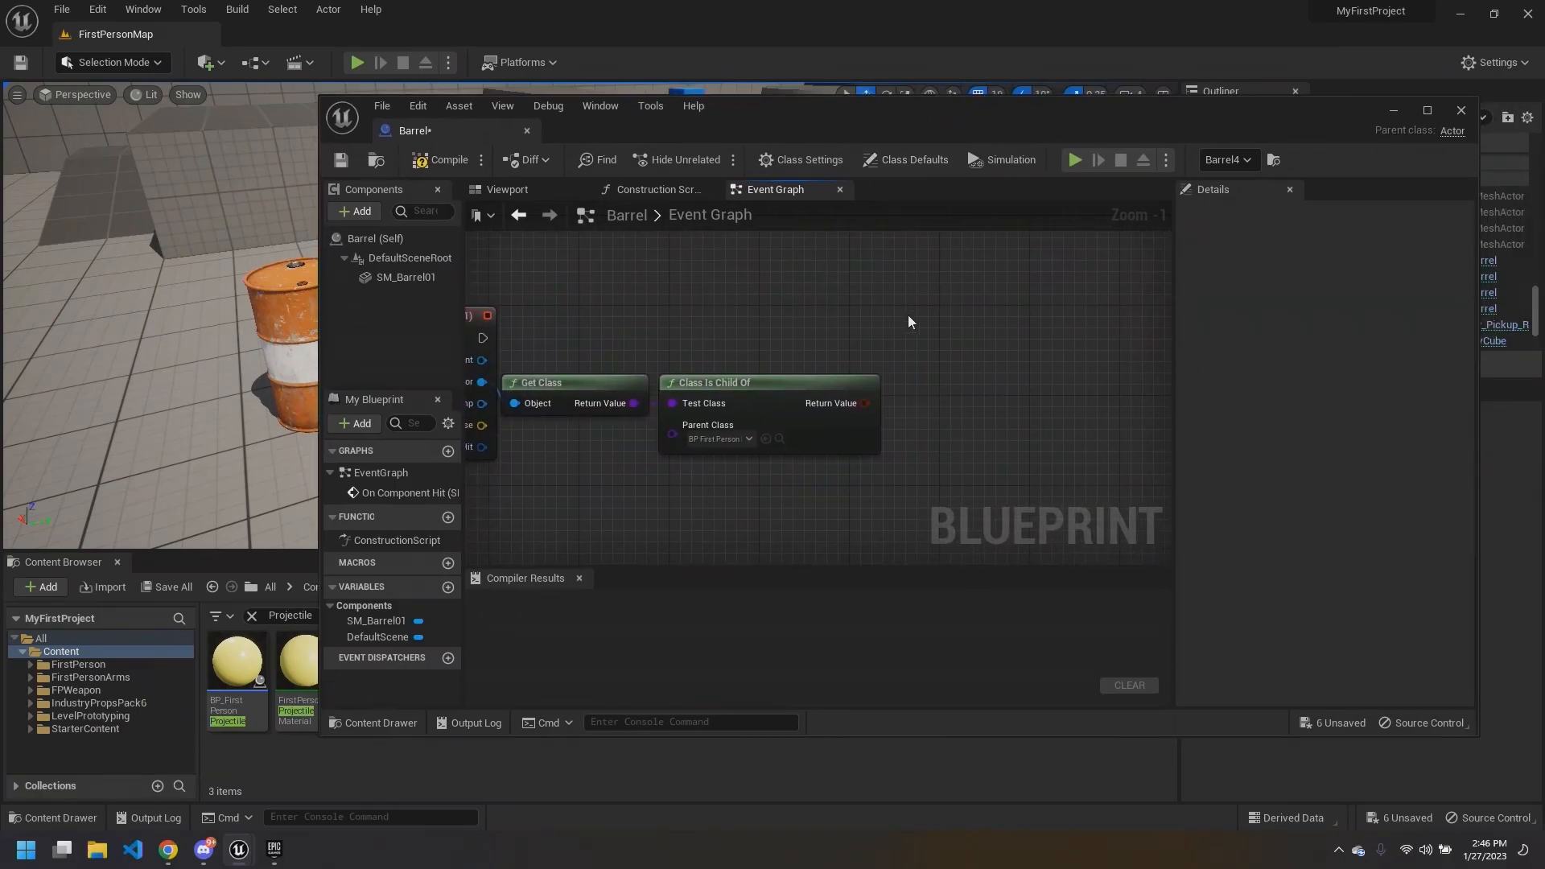
Step: Add a Branch node after the Class Is Child Of node and connect its execution input to the On Component Hit event
{"action": "right_click_drag", "start_coordinate": [872, 224], "coordinate": [840, 242]}
{"action": "right_click_drag", "start_coordinate": [854, 334], "coordinate": [800, 330]}
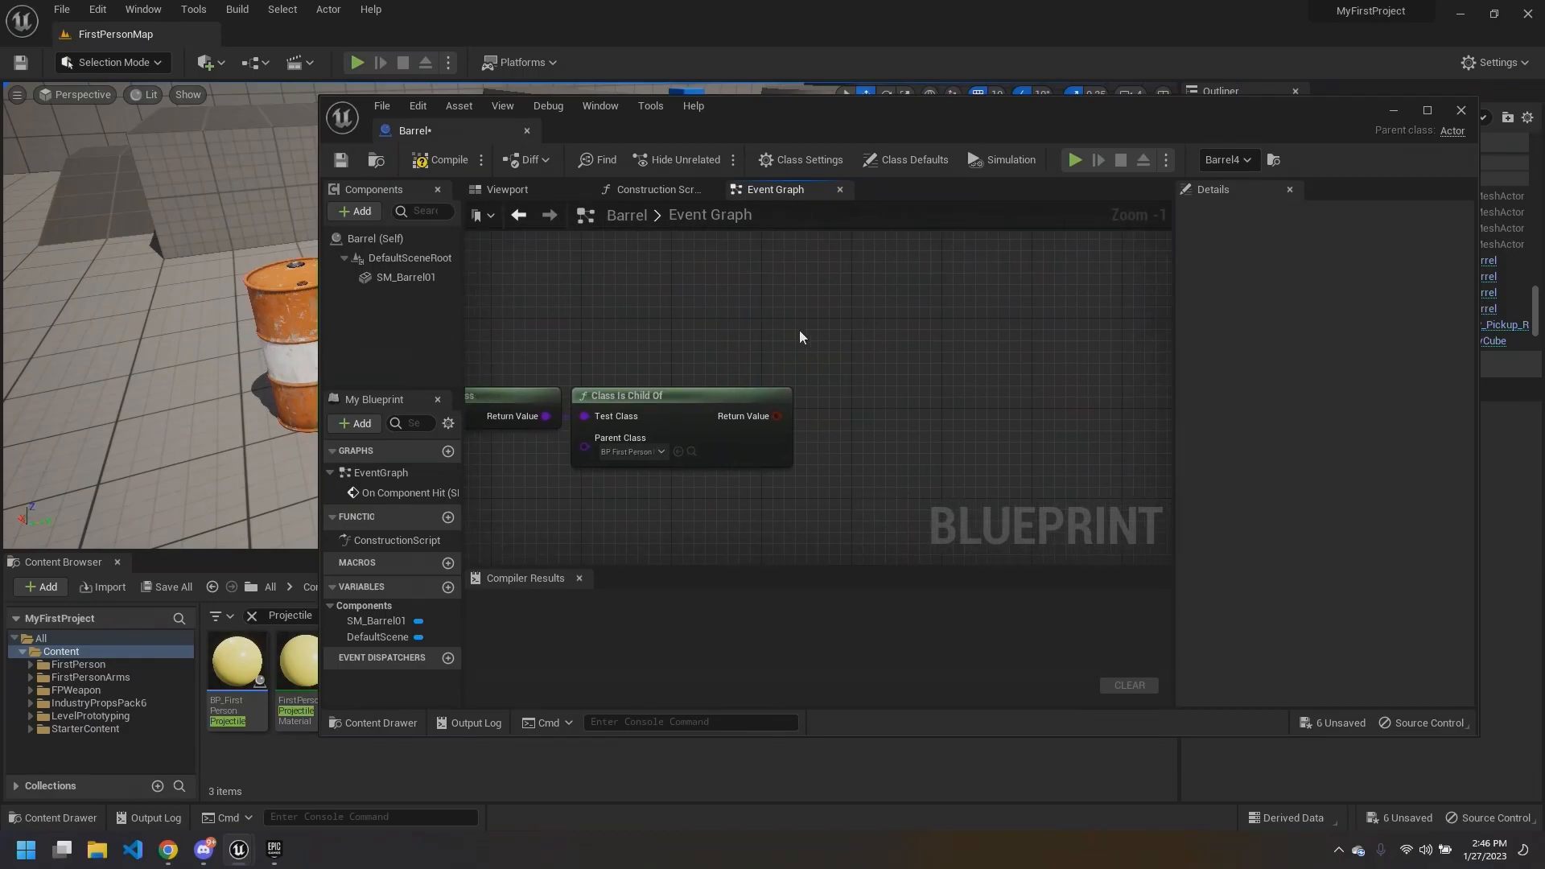
{"action": "left_click", "coordinate": [856, 312]}
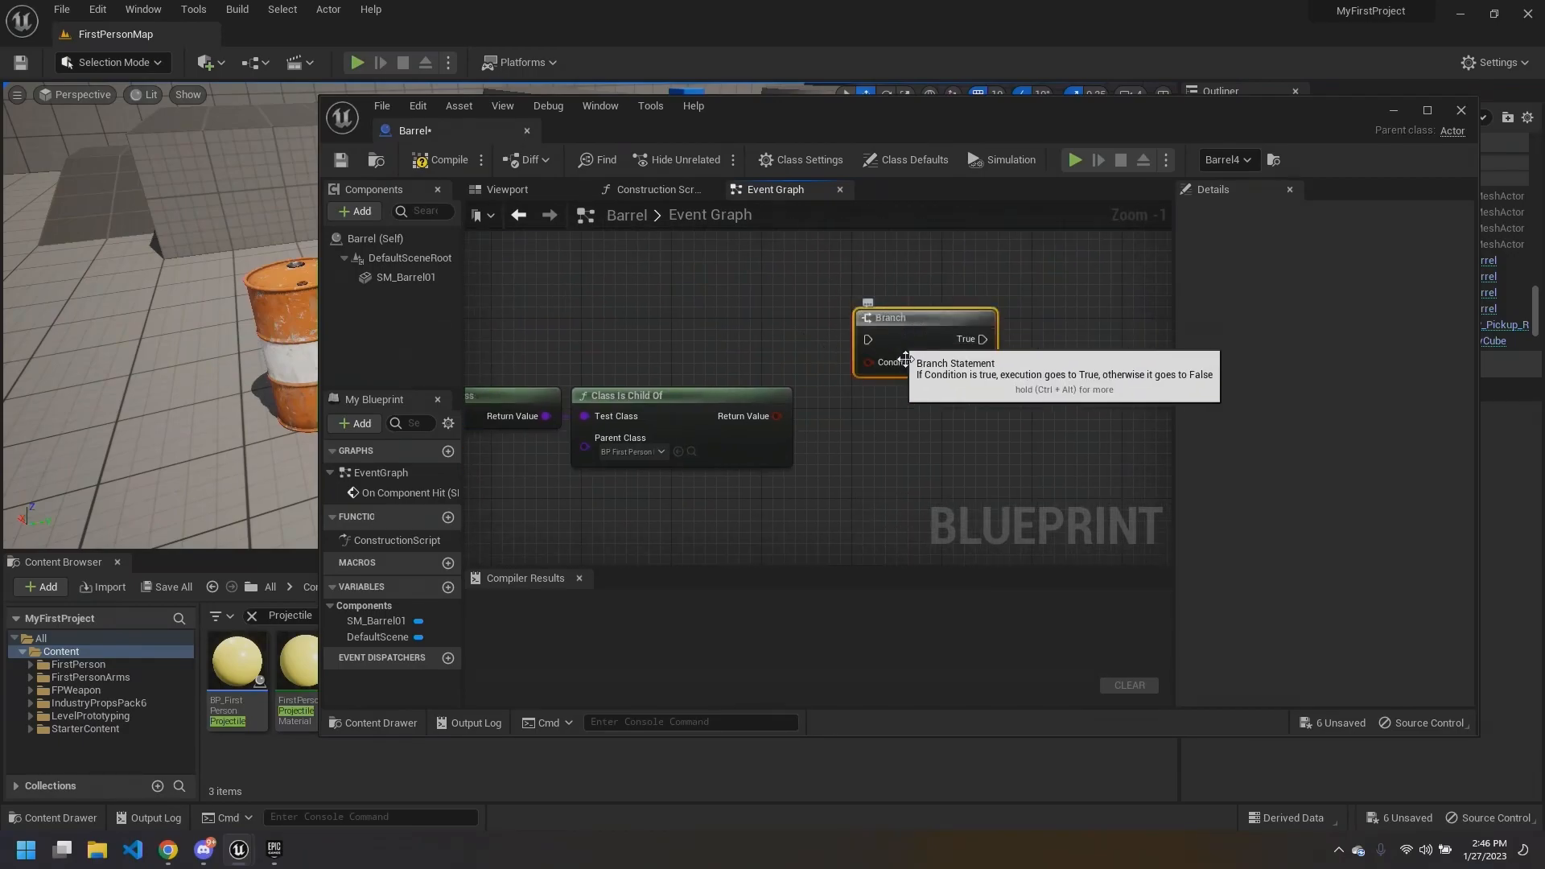
{"action": "right_click_drag", "start_coordinate": [799, 279], "coordinate": [762, 283]}
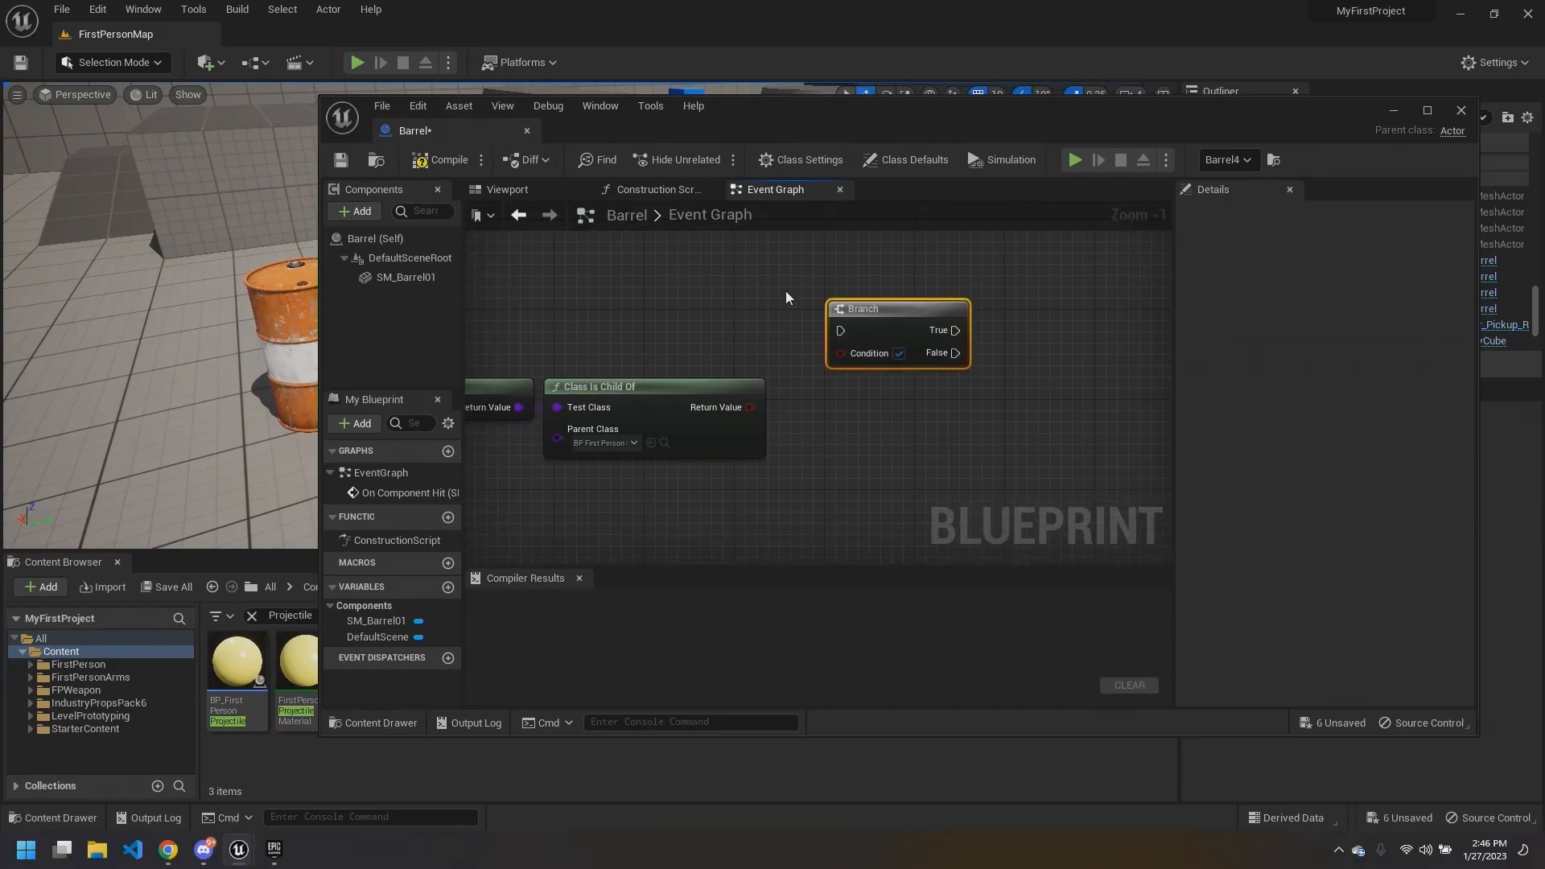
{"action": "right_click_drag", "start_coordinate": [765, 331], "coordinate": [986, 286]}
{"action": "left_click_drag", "start_coordinate": [1067, 309], "coordinate": [588, 312]}
{"action": "right_click_drag", "start_coordinate": [681, 277], "coordinate": [595, 300]}
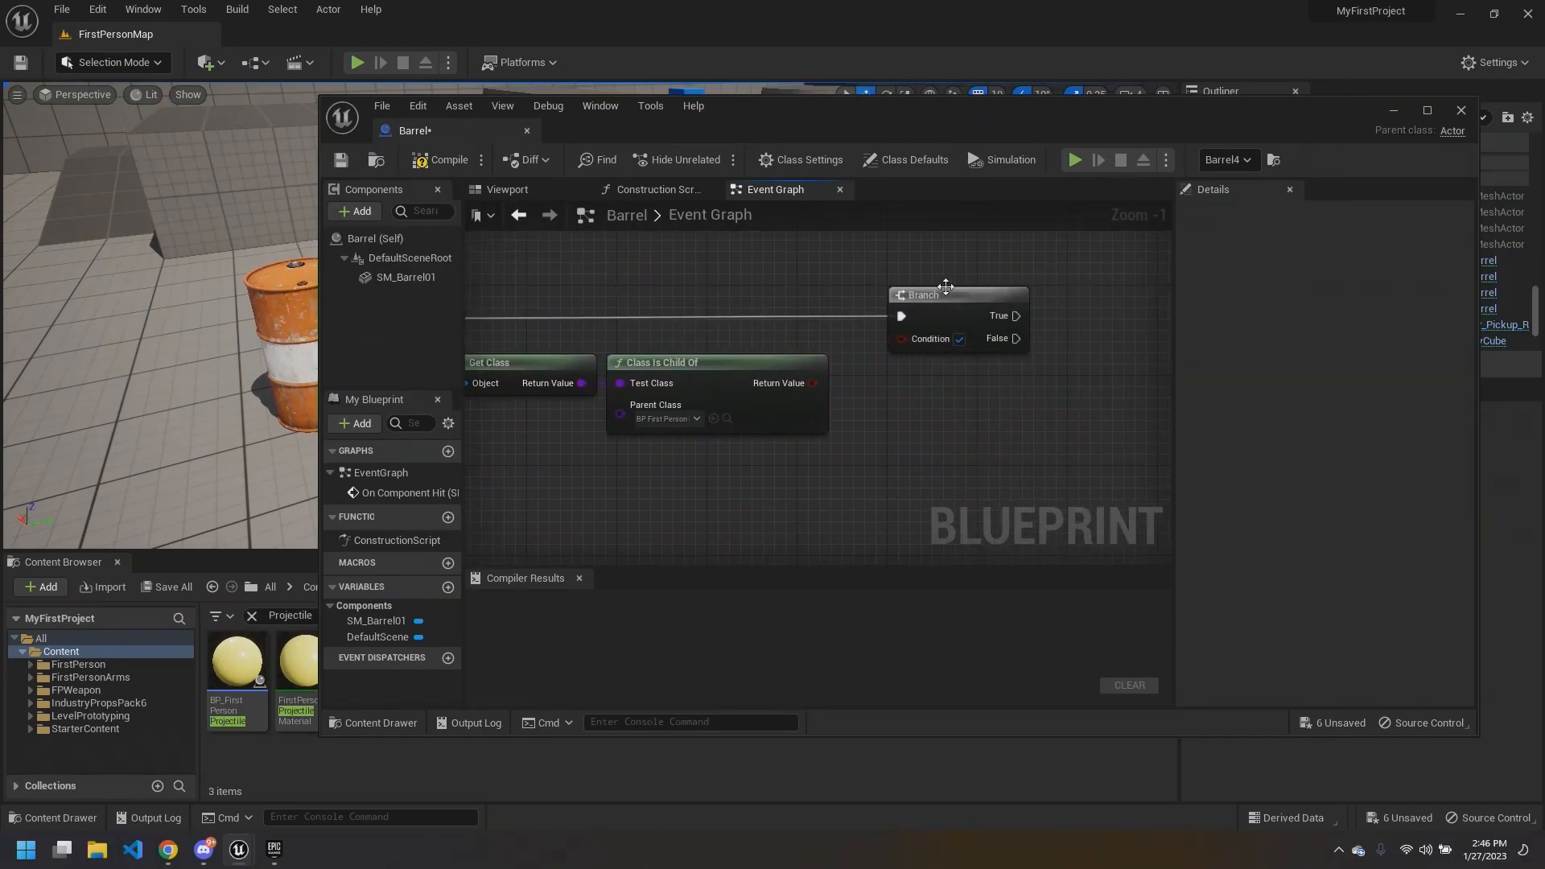
Step: Connect the Return Value of Class Is Child Of to the Branch node's Condition
{"action": "right_click_drag", "start_coordinate": [940, 289], "coordinate": [1074, 281]}
{"action": "right_click_drag", "start_coordinate": [1056, 346], "coordinate": [911, 337]}
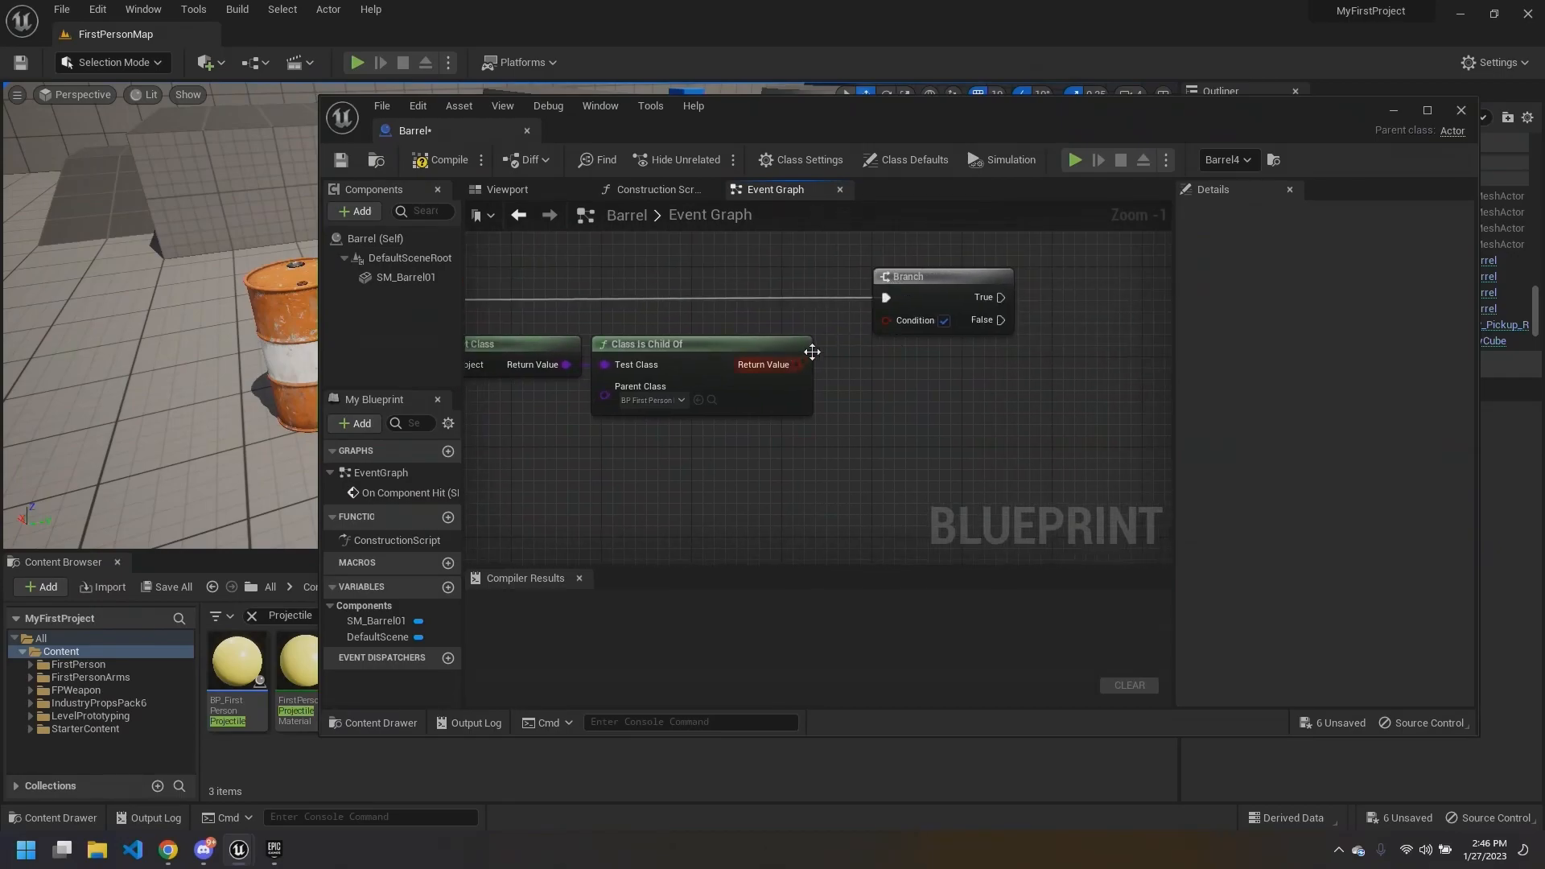
{"action": "right_click_drag", "start_coordinate": [805, 356], "coordinate": [903, 345]}
{"action": "left_click", "coordinate": [889, 351]}
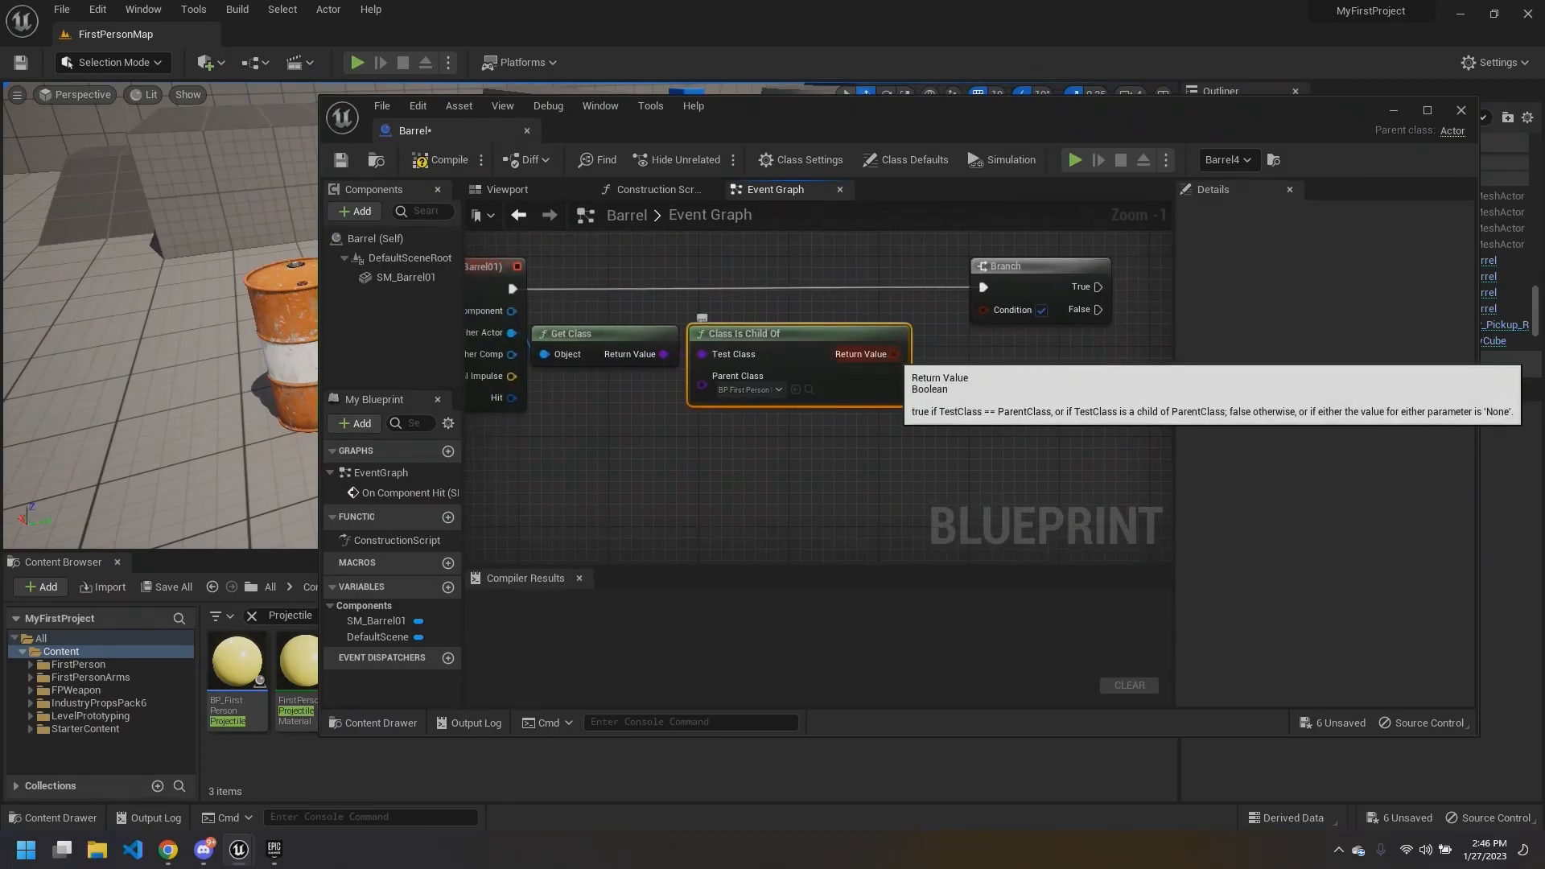
{"action": "left_click", "coordinate": [899, 351]}
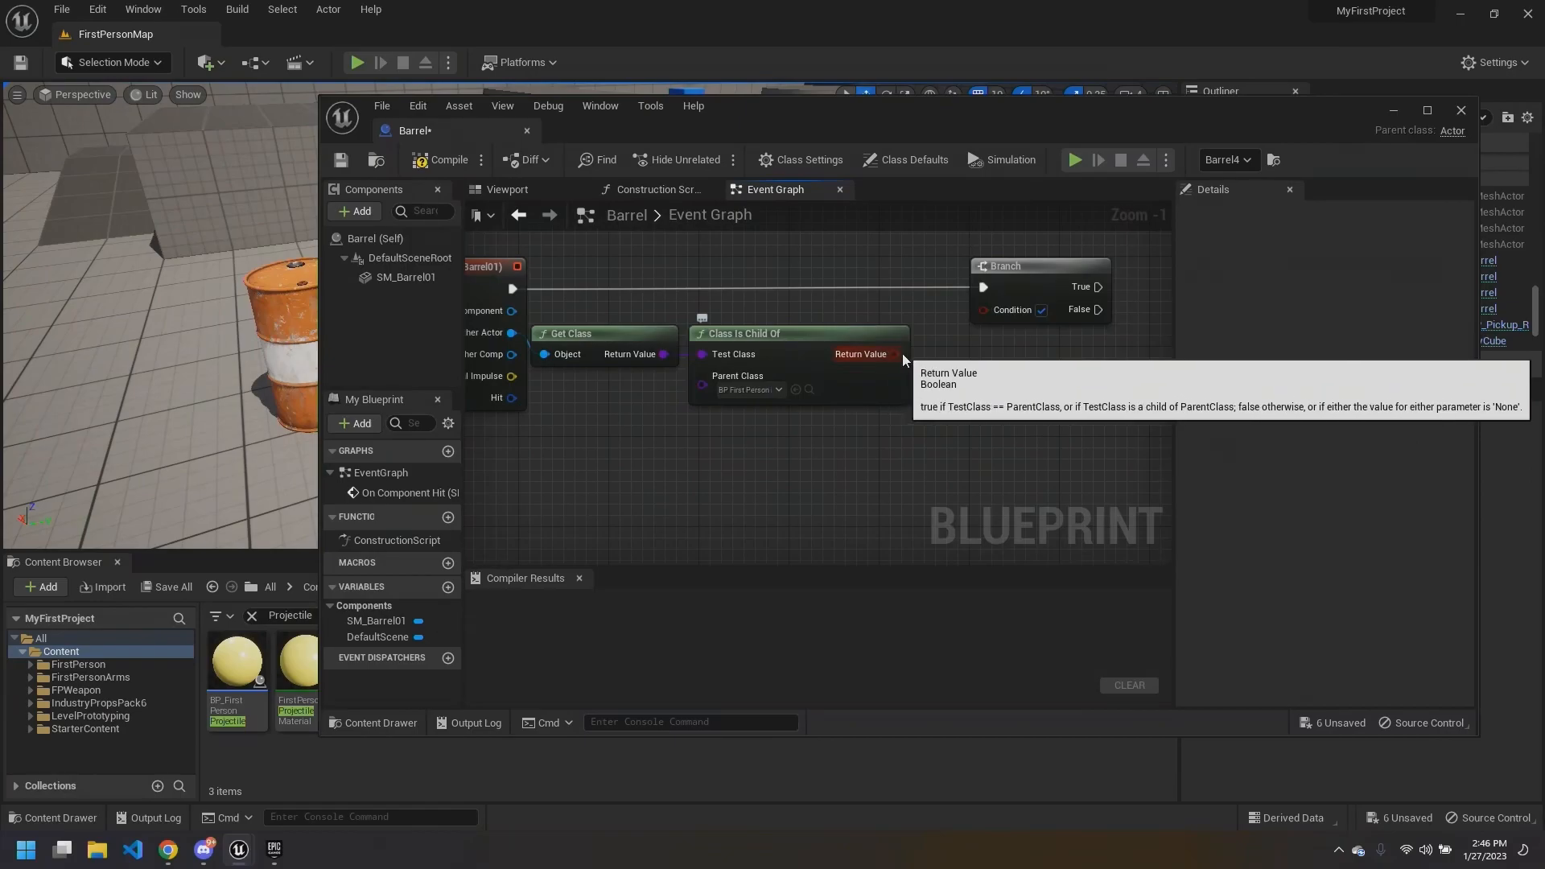
{"action": "left_click_drag", "start_coordinate": [896, 353], "coordinate": [981, 313]}
Step: Examine the node chain from On Component Hit through the class check to the Branch node's True and False outputs
{"action": "right_click_drag", "start_coordinate": [968, 356], "coordinate": [1051, 375]}
{"action": "scroll", "coordinate": [959, 347], "scroll_direction": "down", "scroll_amount": 1}
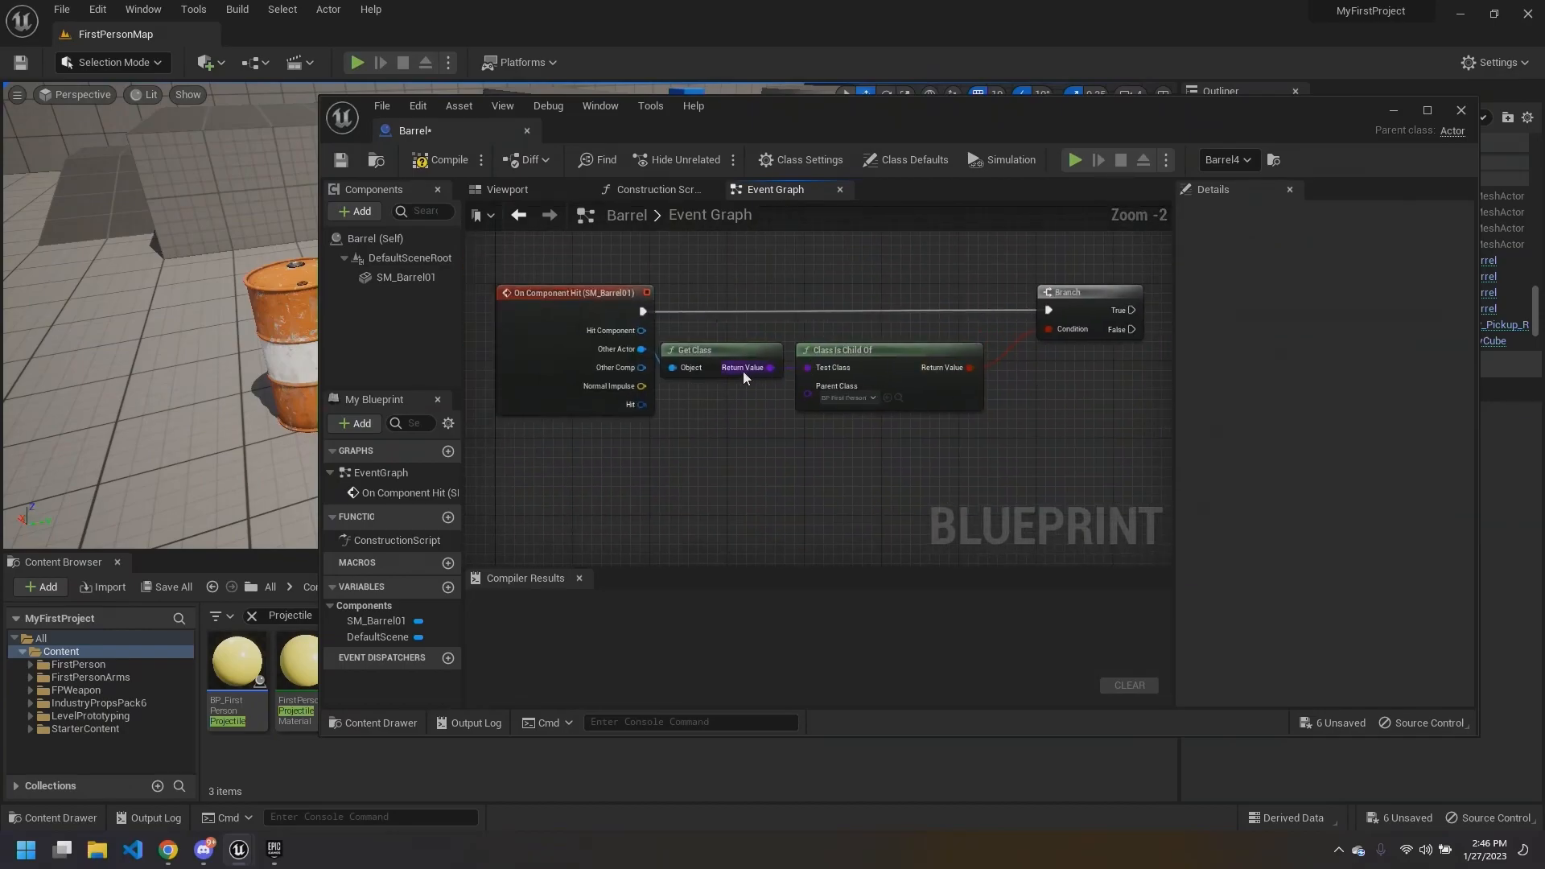
{"action": "right_click_drag", "start_coordinate": [717, 301], "coordinate": [571, 295]}
{"action": "left_click", "coordinate": [693, 403]}
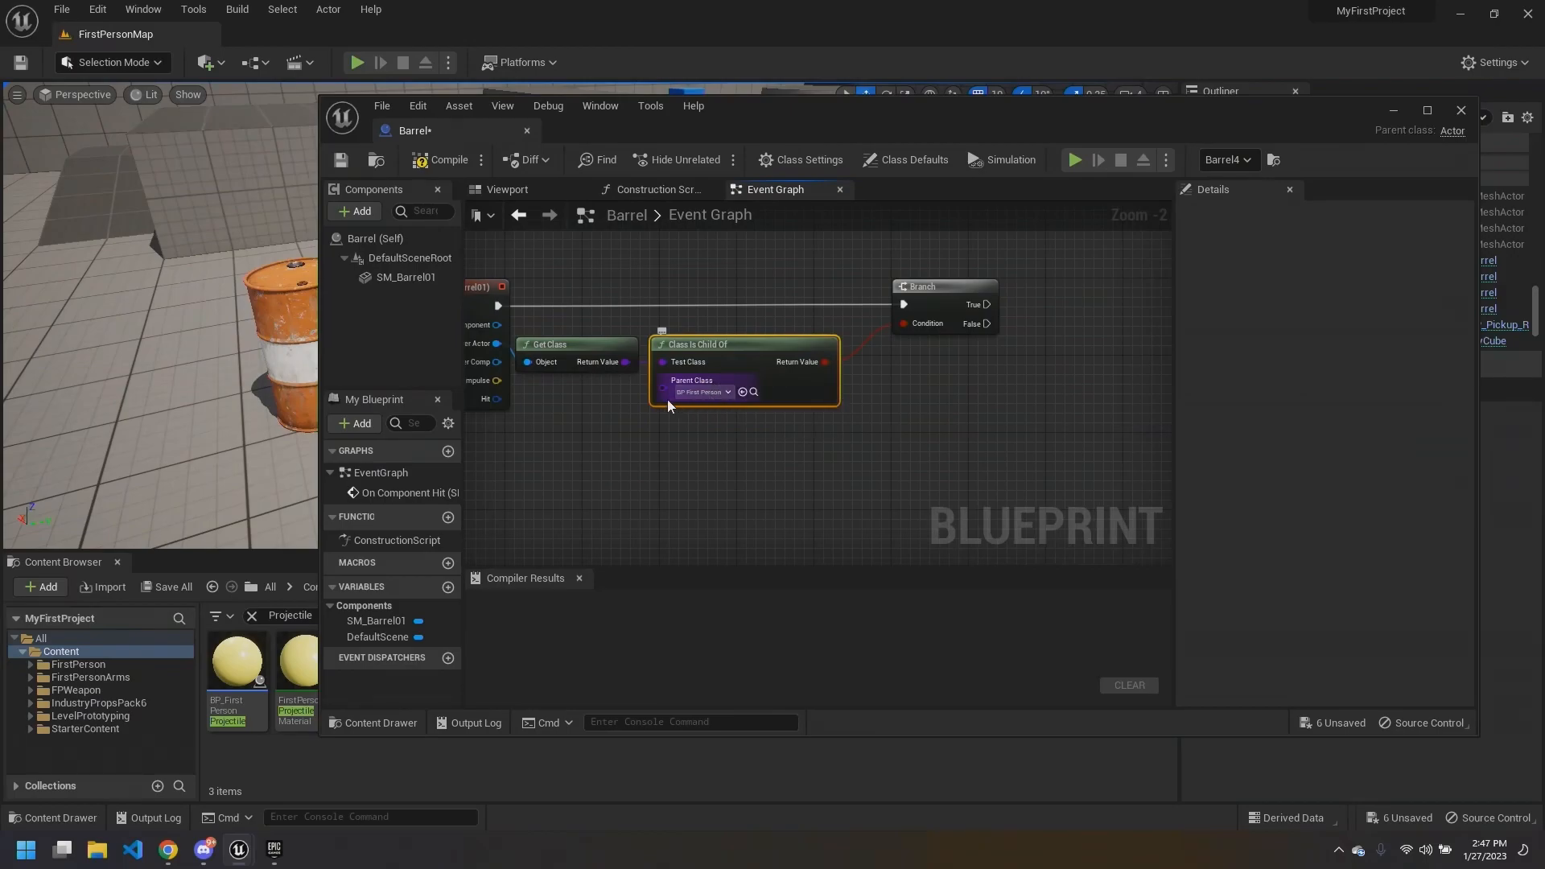
{"action": "left_click", "coordinate": [883, 403]}
{"action": "right_click_drag", "start_coordinate": [886, 387], "coordinate": [813, 398]}
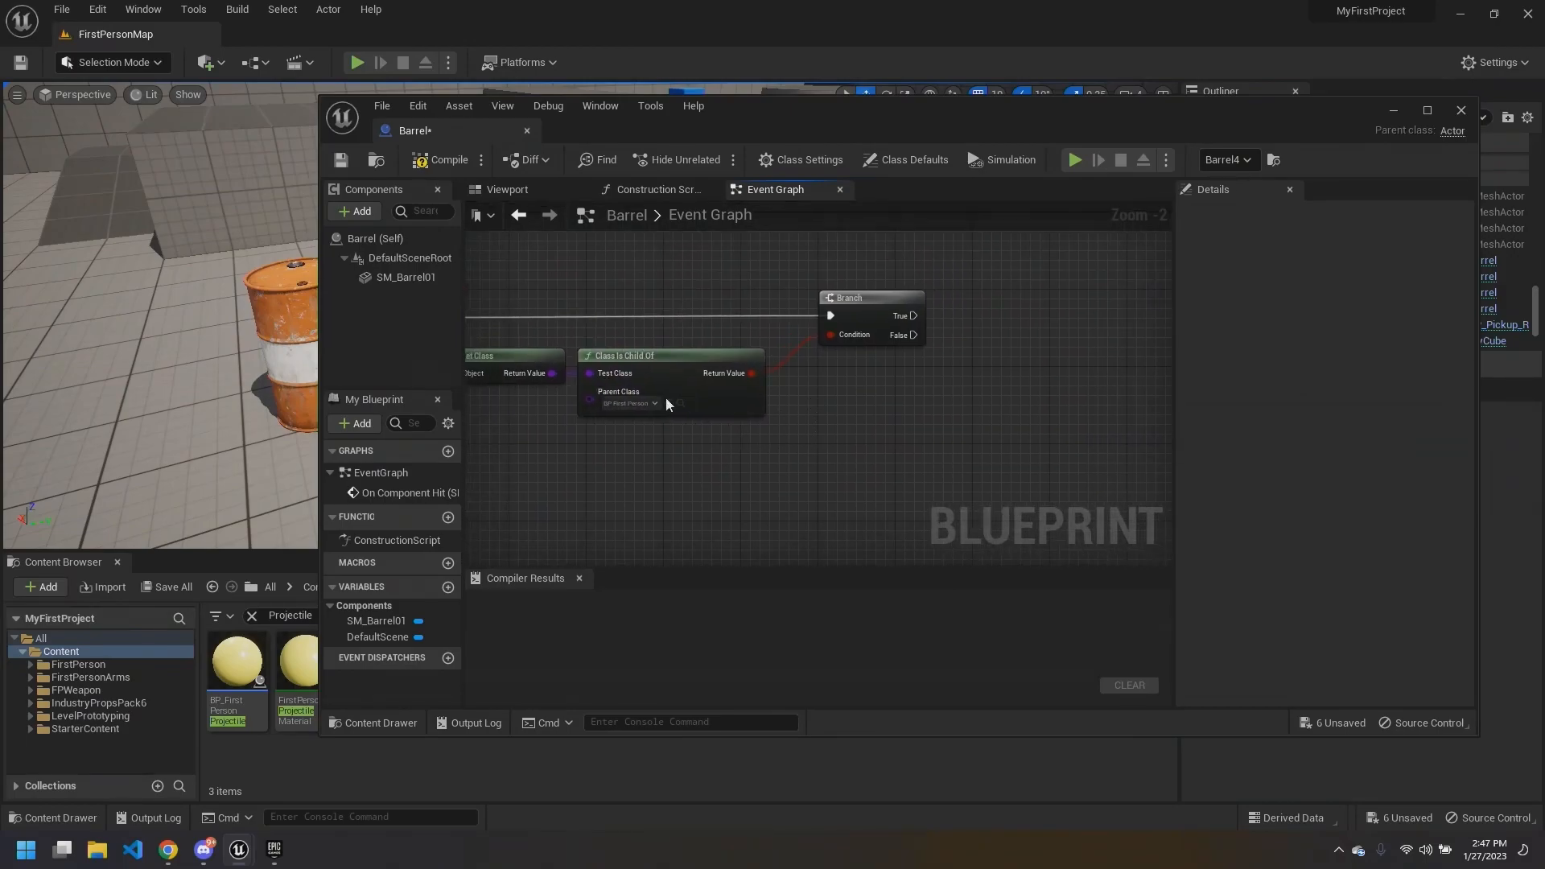
{"action": "right_click_drag", "start_coordinate": [923, 417], "coordinate": [805, 425]}
{"action": "right_click_drag", "start_coordinate": [799, 307], "coordinate": [676, 334]}
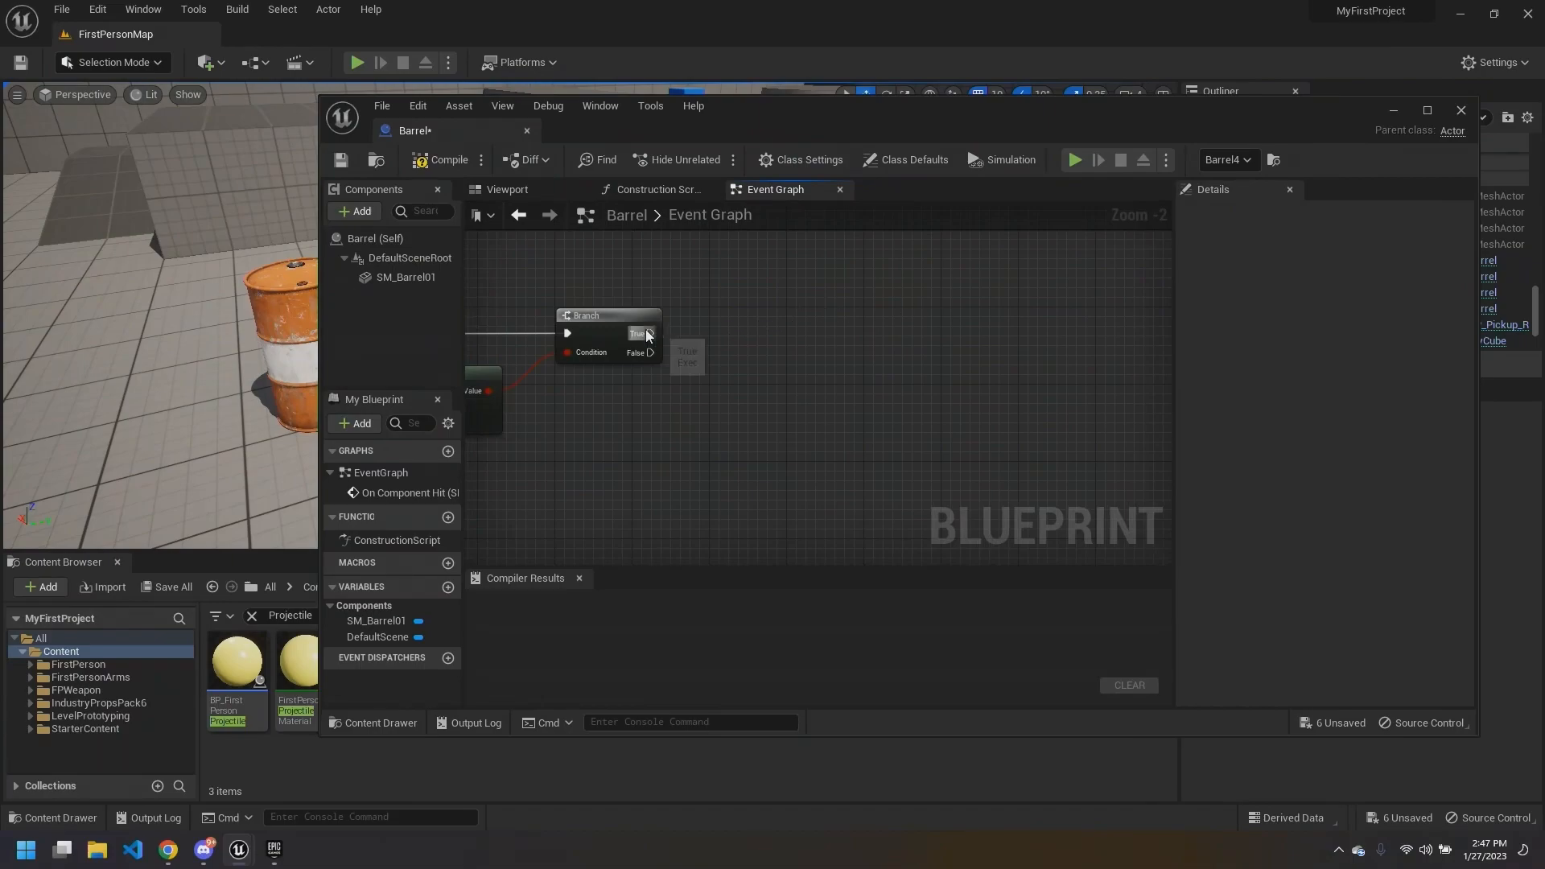
{"action": "mouse_move", "coordinate": [645, 355]}
{"action": "left_mouse_down"}
{"action": "mouse_move", "coordinate": [682, 418]}
{"action": "mouse_move", "coordinate": [758, 354]}
{"action": "mouse_move", "coordinate": [722, 369]}
{"action": "mouse_move", "coordinate": [649, 355]}
{"action": "left_mouse_up"}
{"action": "right_click_drag", "start_coordinate": [711, 392], "coordinate": [771, 361]}
{"action": "scroll", "coordinate": [900, 344], "scroll_direction": "down", "scroll_amount": 2}
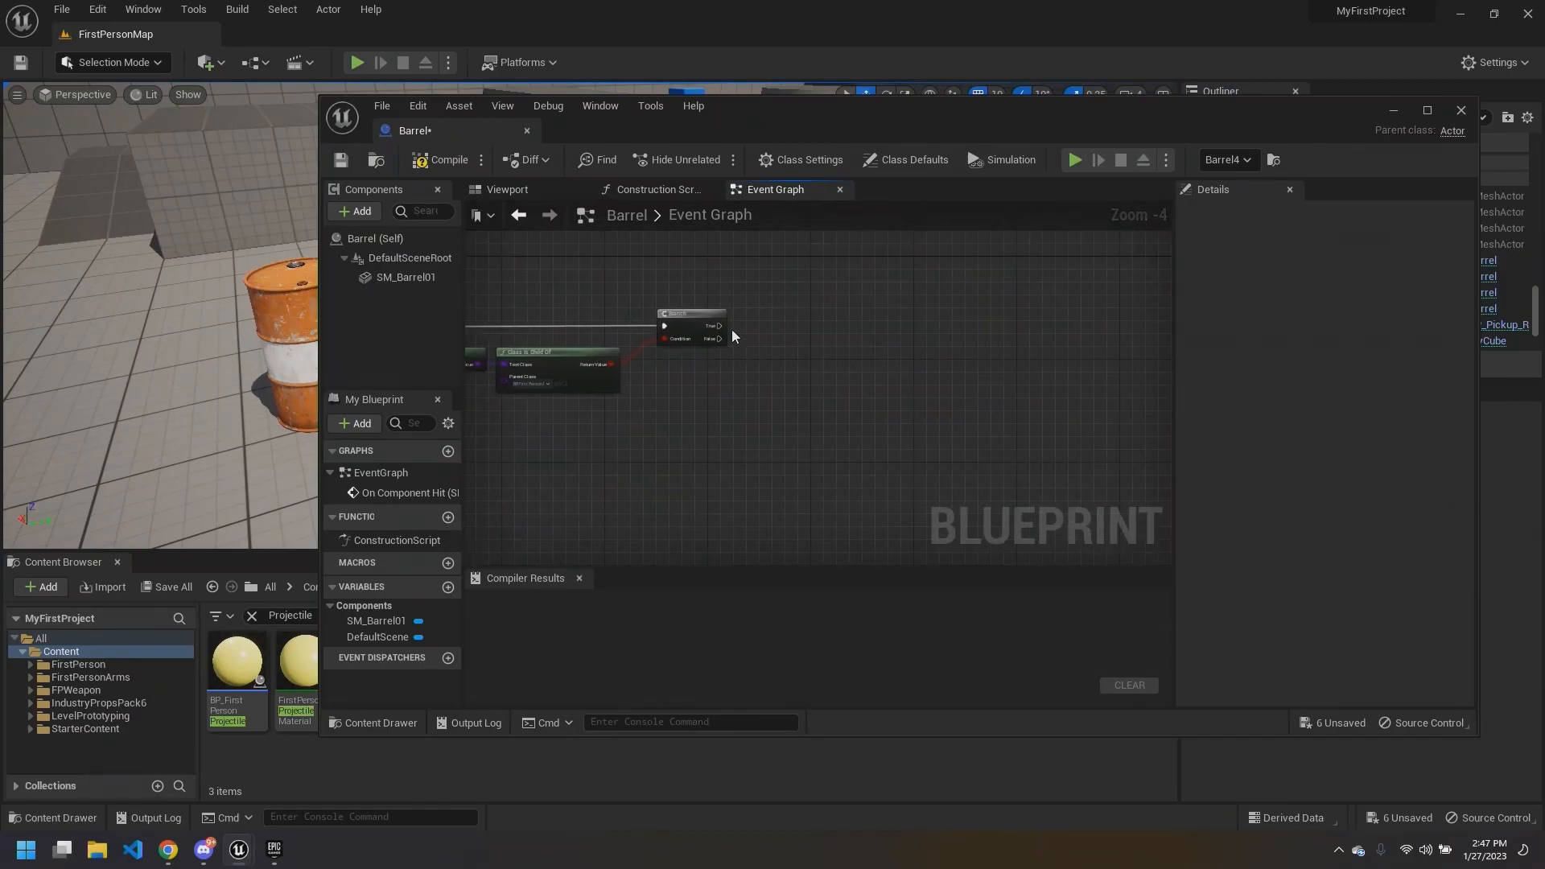
{"action": "scroll", "coordinate": [724, 326], "scroll_direction": "up", "scroll_amount": 2}
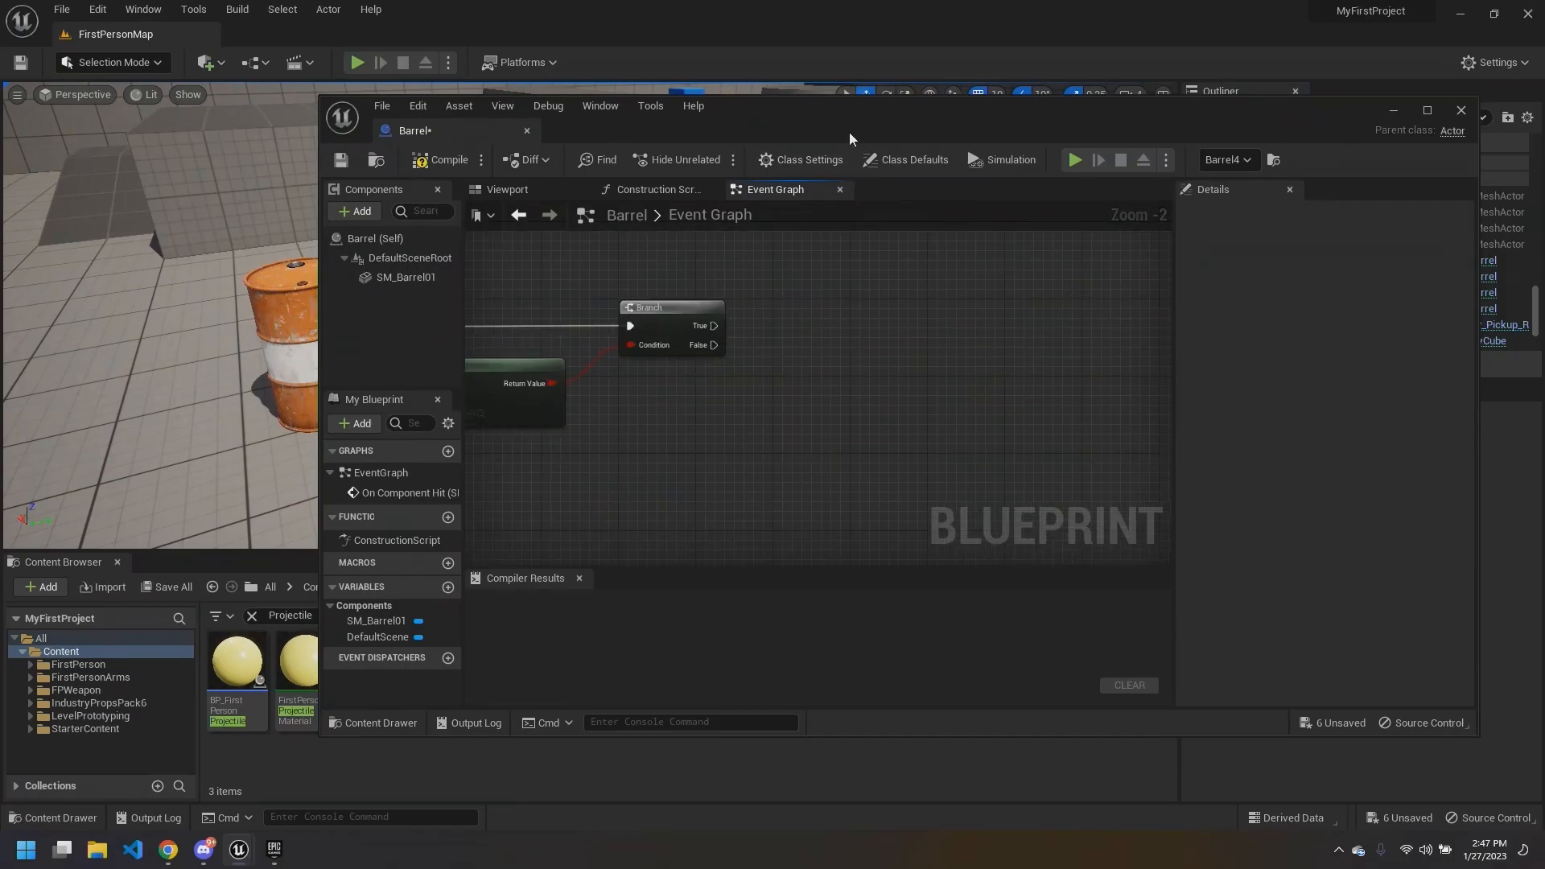
{"action": "left_click_drag", "start_coordinate": [898, 121], "coordinate": [896, 117]}
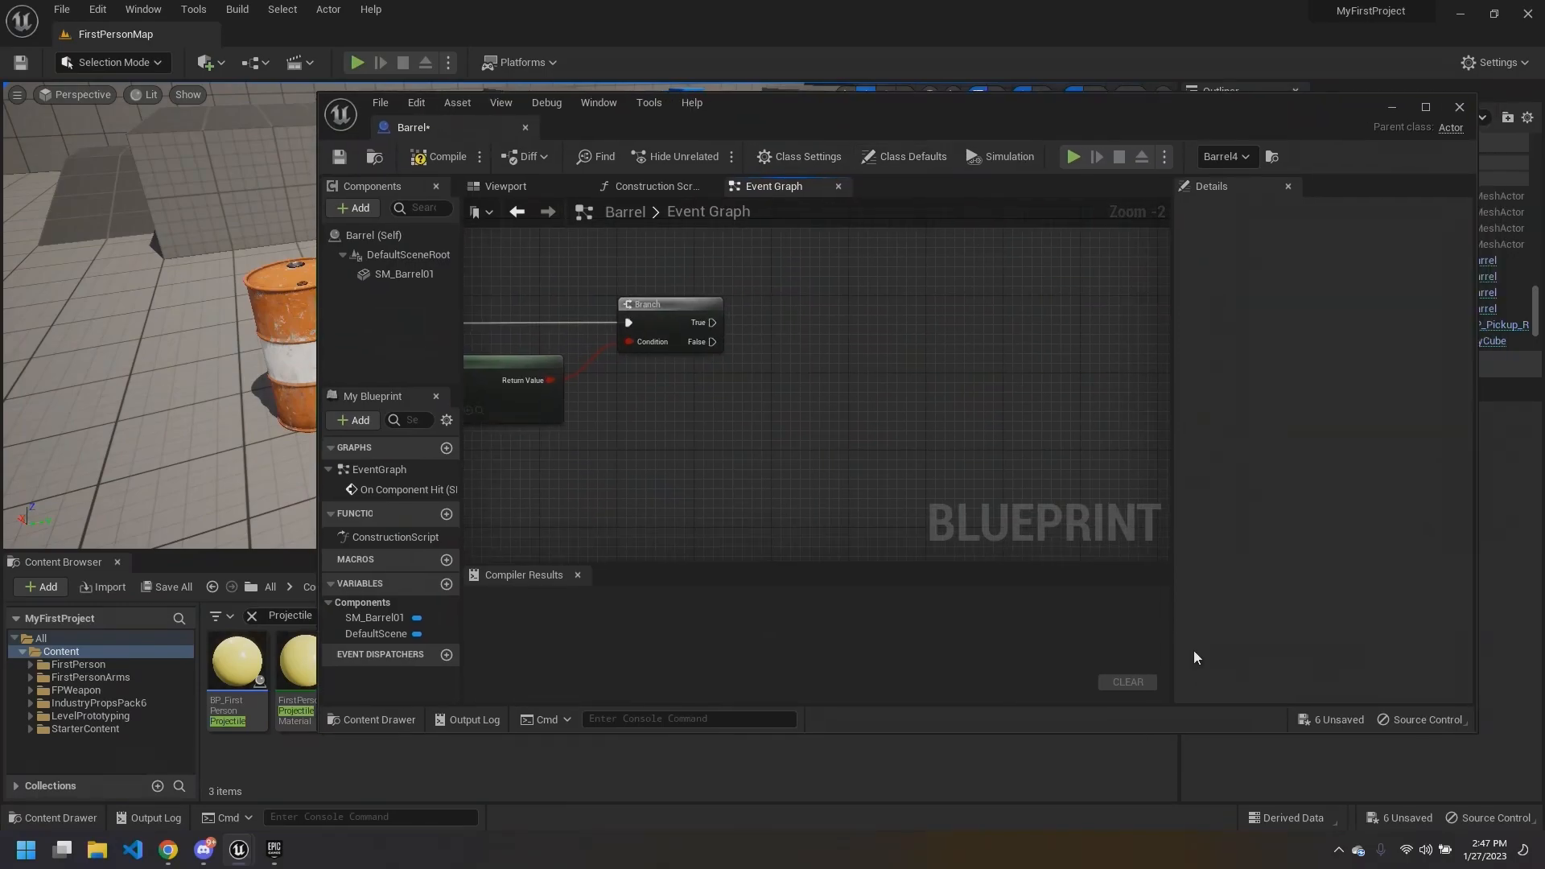
{"action": "right_click_drag", "start_coordinate": [814, 436], "coordinate": [908, 306]}
{"action": "scroll", "coordinate": [734, 426], "scroll_direction": "down", "scroll_amount": 1}
{"action": "left_click_drag", "start_coordinate": [996, 100], "coordinate": [1180, 70]}
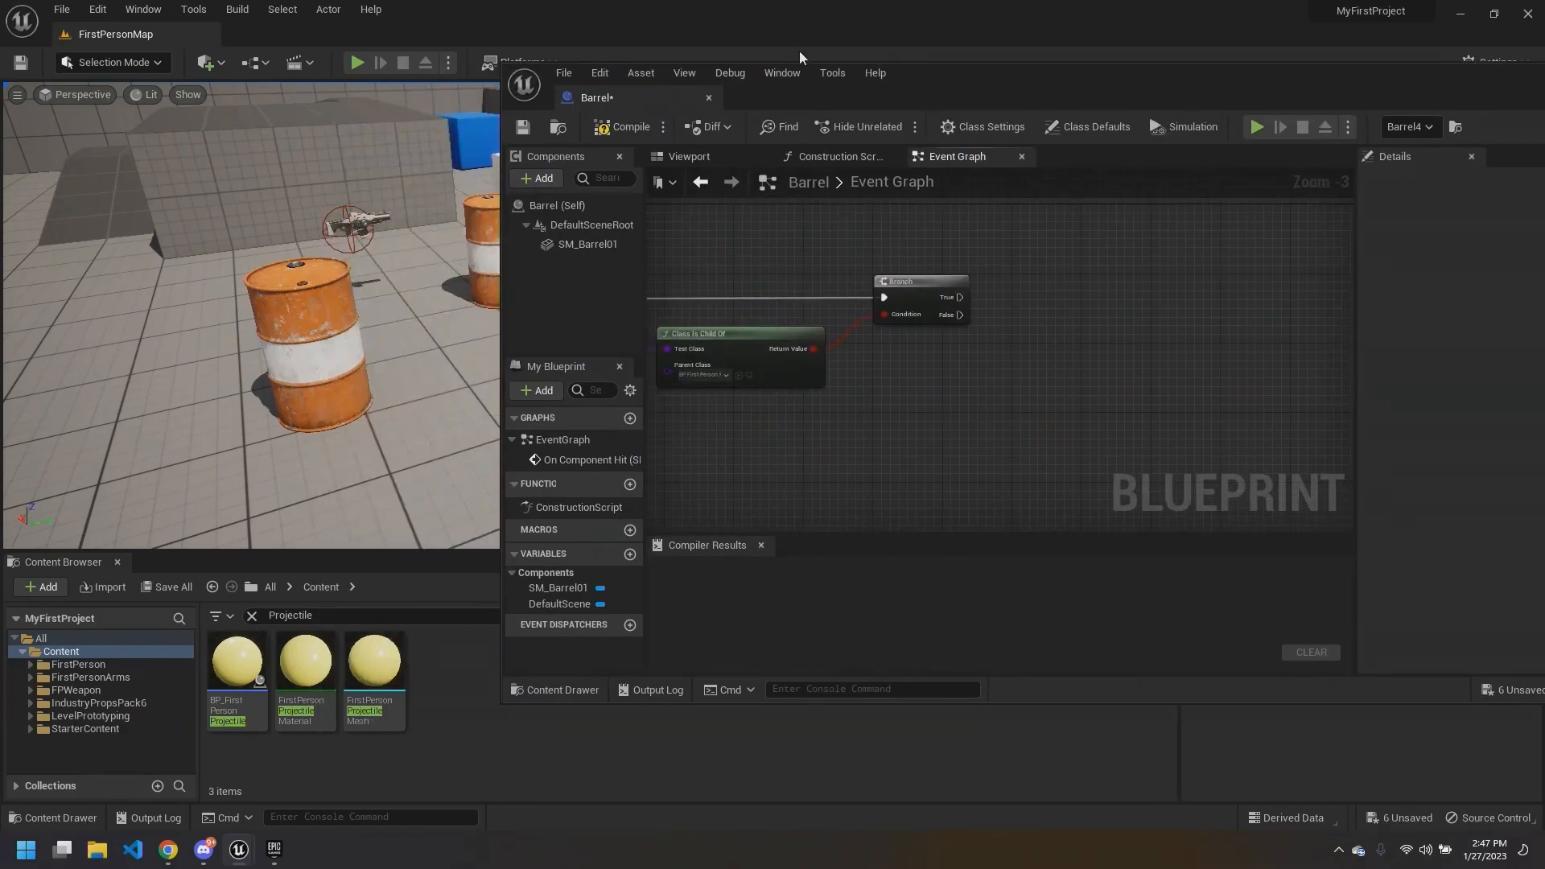
{"action": "left_click_drag", "start_coordinate": [925, 75], "coordinate": [1113, 37]}
{"action": "right_click_drag", "start_coordinate": [1162, 338], "coordinate": [1240, 326]}
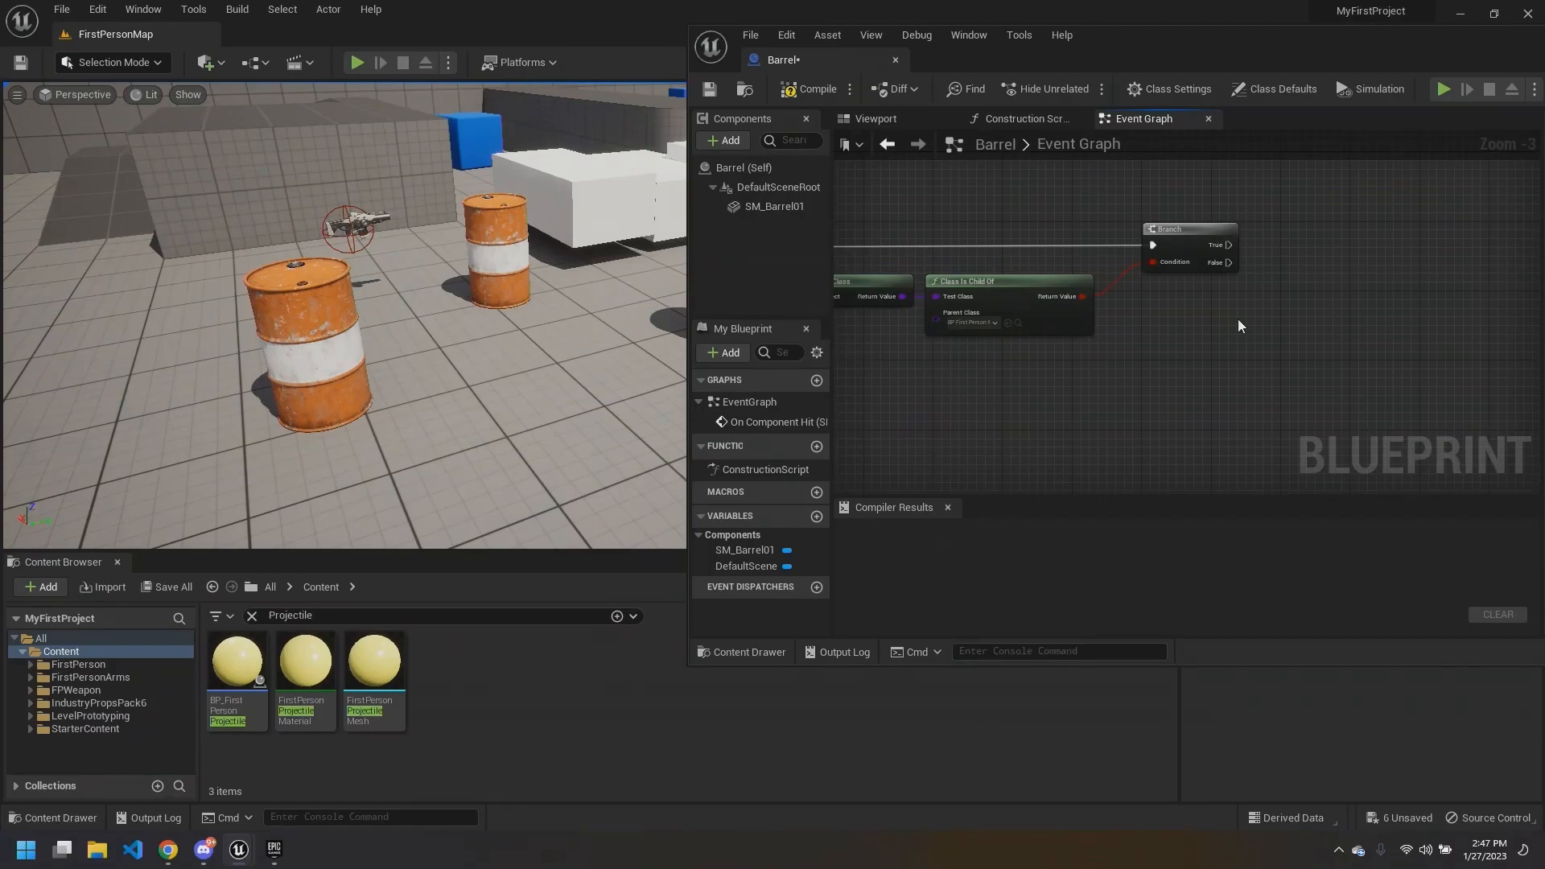
{"action": "left_click_drag", "start_coordinate": [1281, 55], "coordinate": [1014, 94]}
{"action": "right_click_drag", "start_coordinate": [972, 438], "coordinate": [1228, 458]}
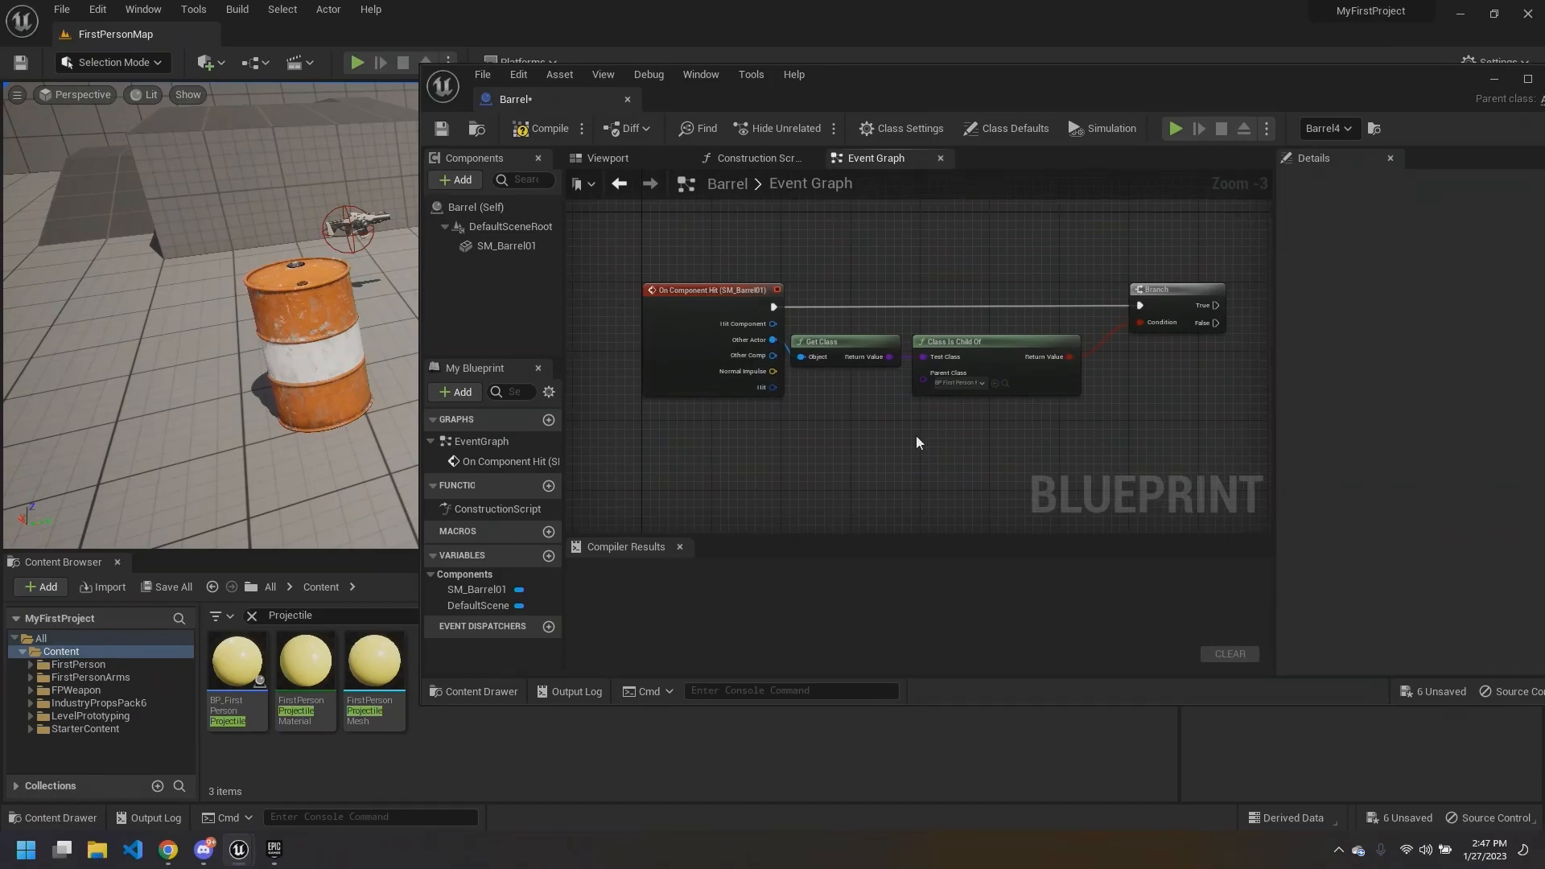
Step: Inspect the events available for the SM_Barrel01 component, and return to the Barrel blueprint's event graph
{"action": "left_click", "coordinate": [617, 161]}
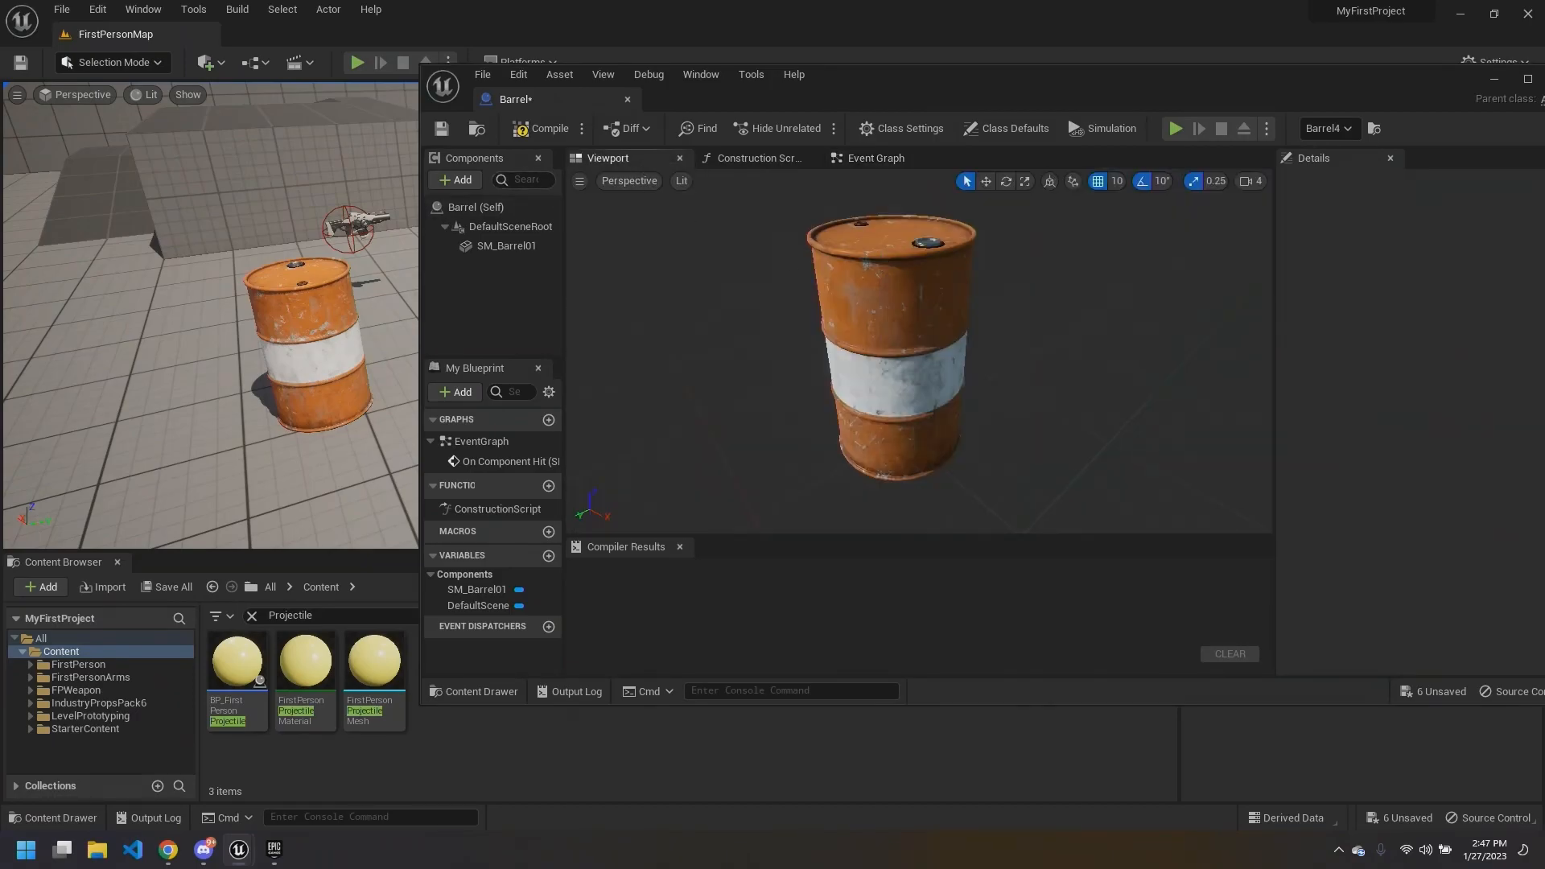
{"action": "left_click_drag", "start_coordinate": [1008, 78], "coordinate": [790, 43]}
{"action": "left_click", "coordinate": [278, 211]}
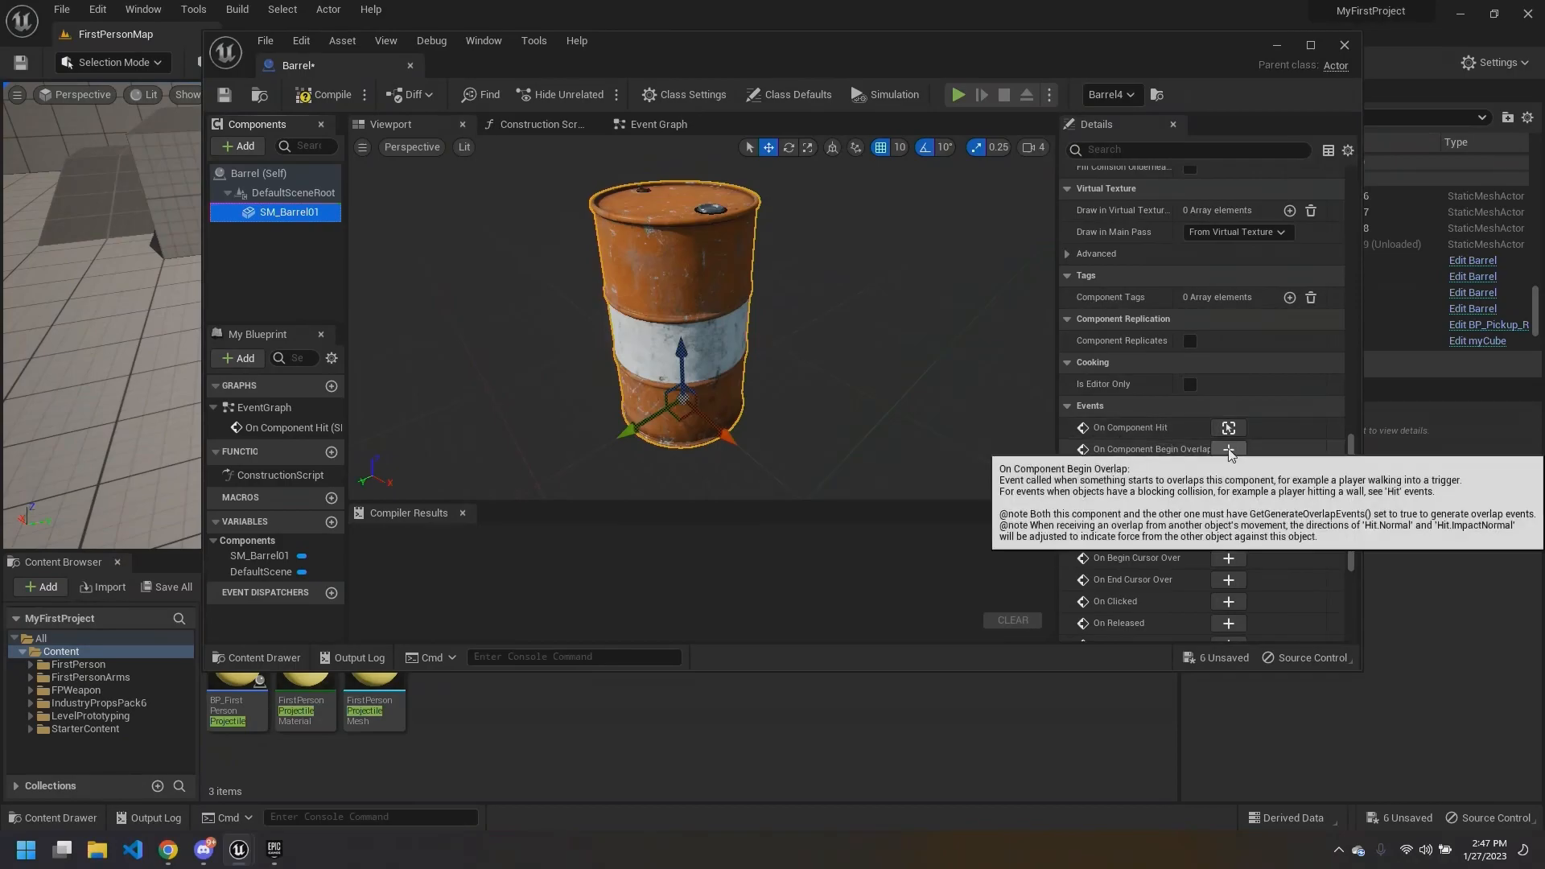
{"action": "left_click", "coordinate": [658, 124]}
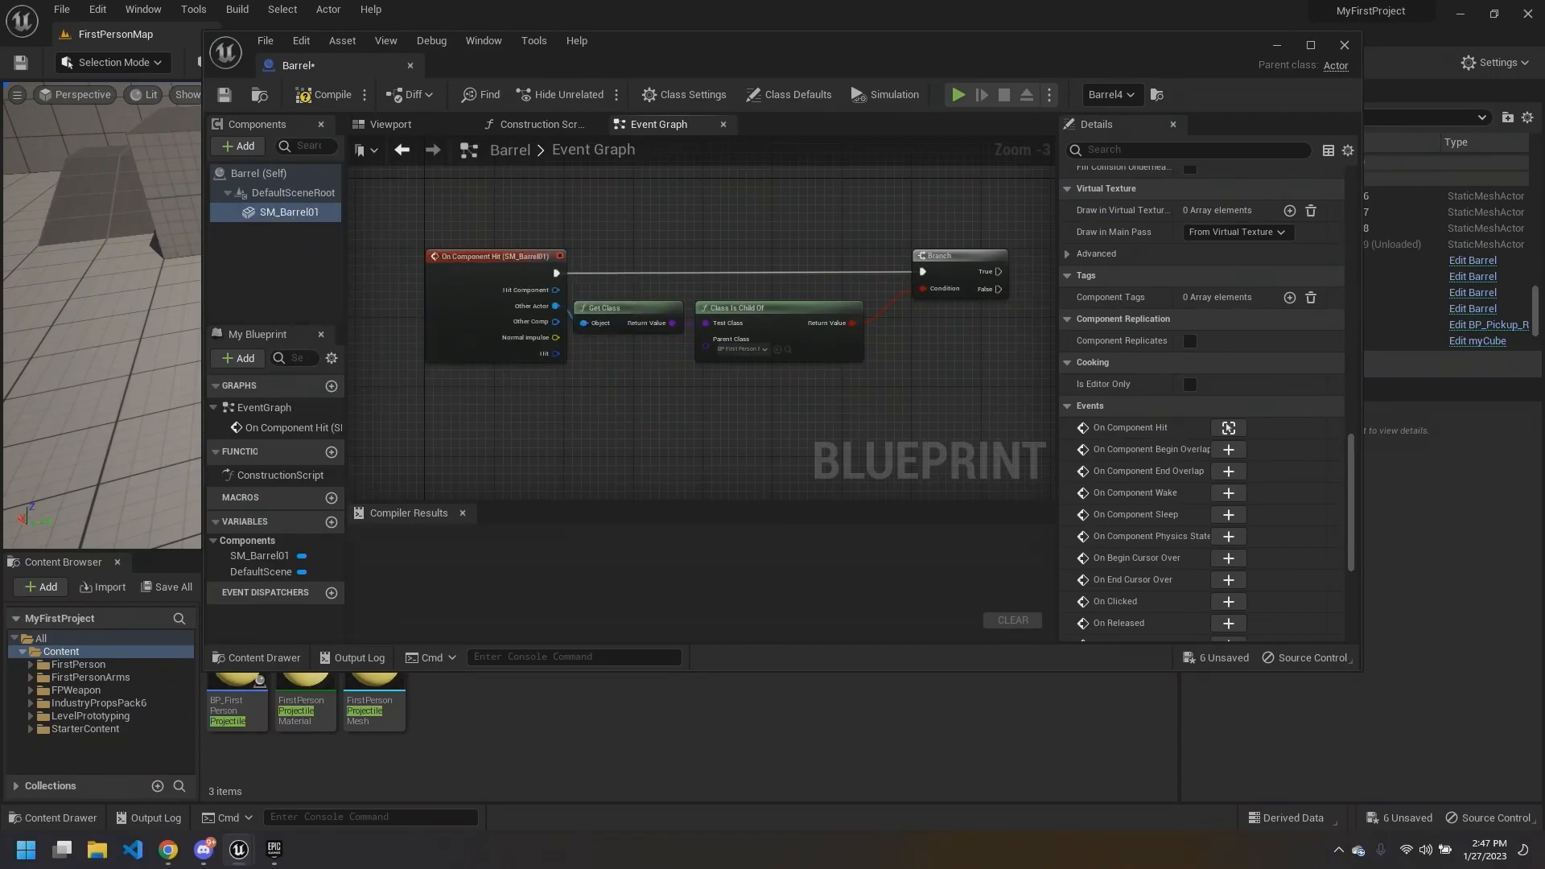
{"action": "scroll", "coordinate": [438, 241], "scroll_direction": "up", "scroll_amount": 2}
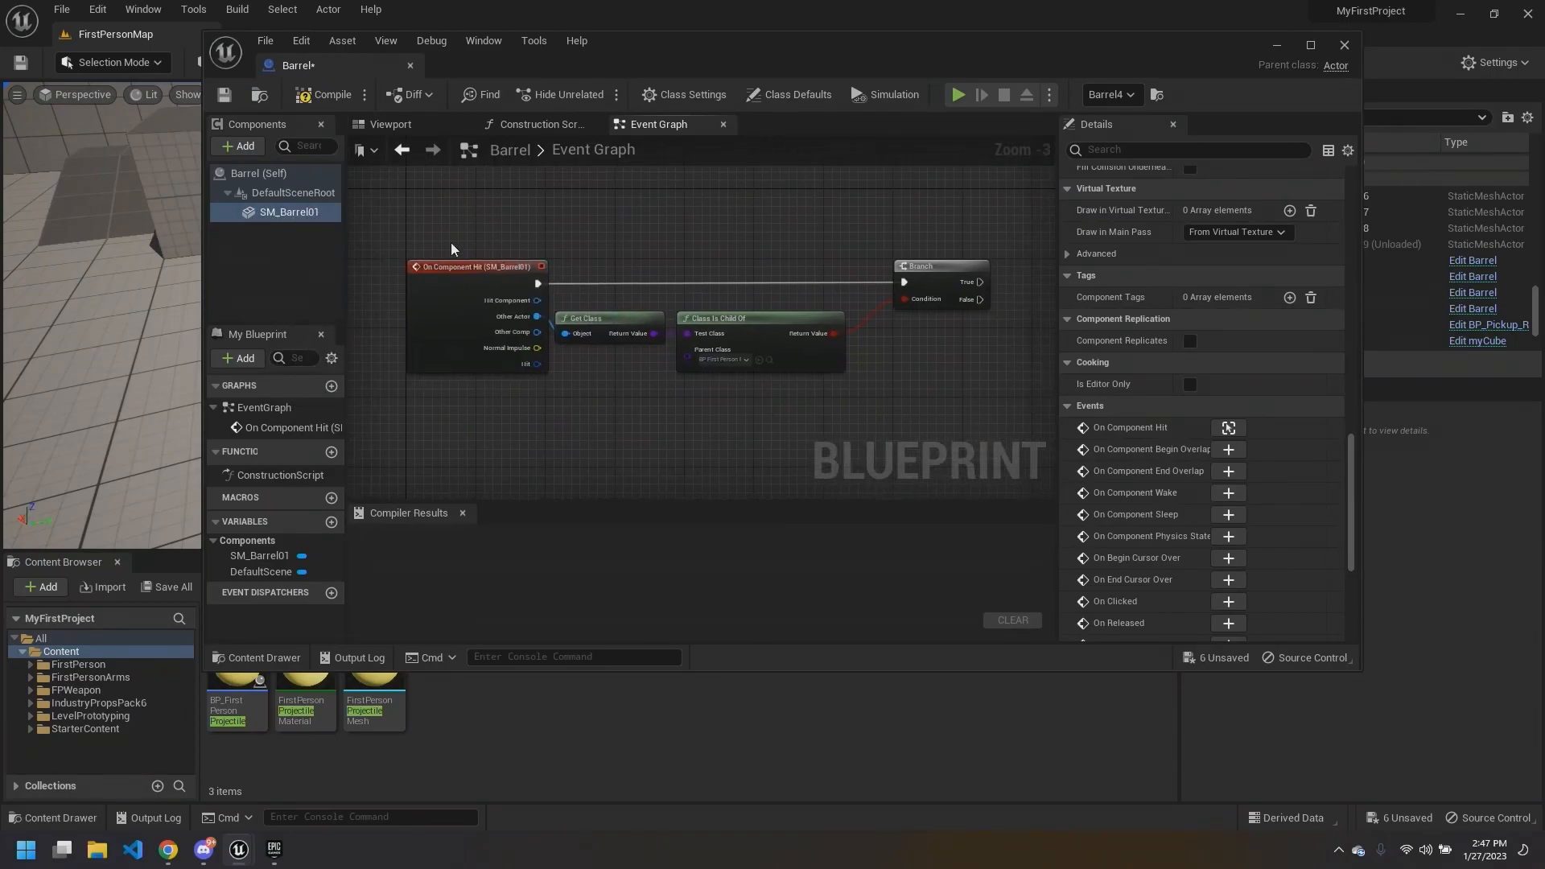
Step: Examine how Get Class and Class Is Child Of pass the hitting actor's class check to the Branch node's Condition
{"action": "right_click_drag", "start_coordinate": [574, 222], "coordinate": [671, 265]}
{"action": "left_click_drag", "start_coordinate": [605, 276], "coordinate": [735, 308]}
{"action": "left_click", "coordinate": [692, 293]}
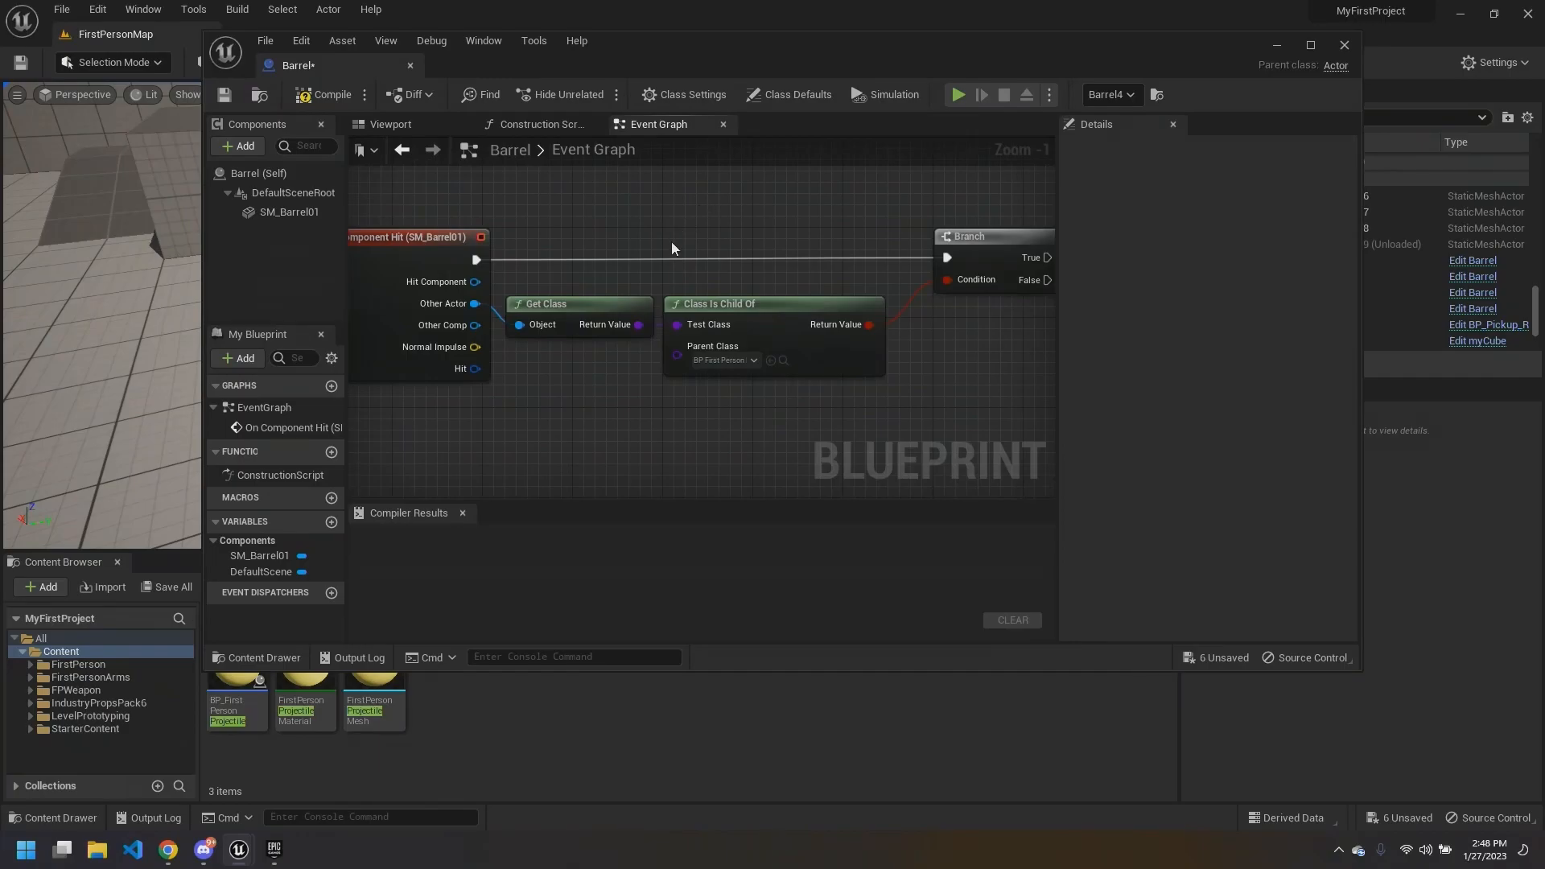
{"action": "left_click_drag", "start_coordinate": [587, 285], "coordinate": [708, 324]}
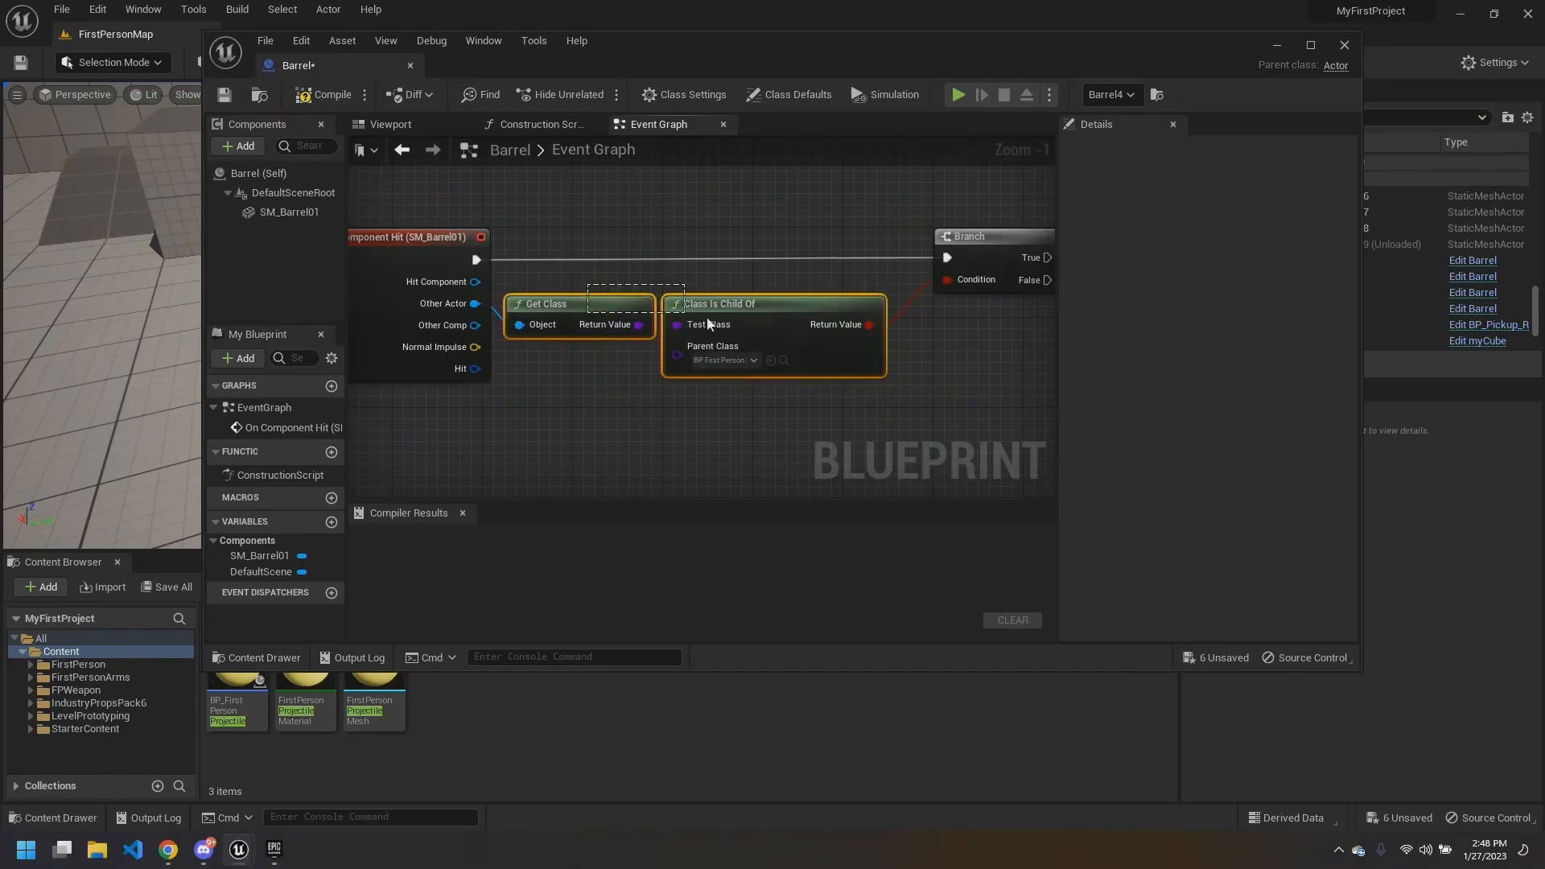
{"action": "left_click", "coordinate": [774, 272]}
{"action": "right_click_drag", "start_coordinate": [774, 273], "coordinate": [749, 266]}
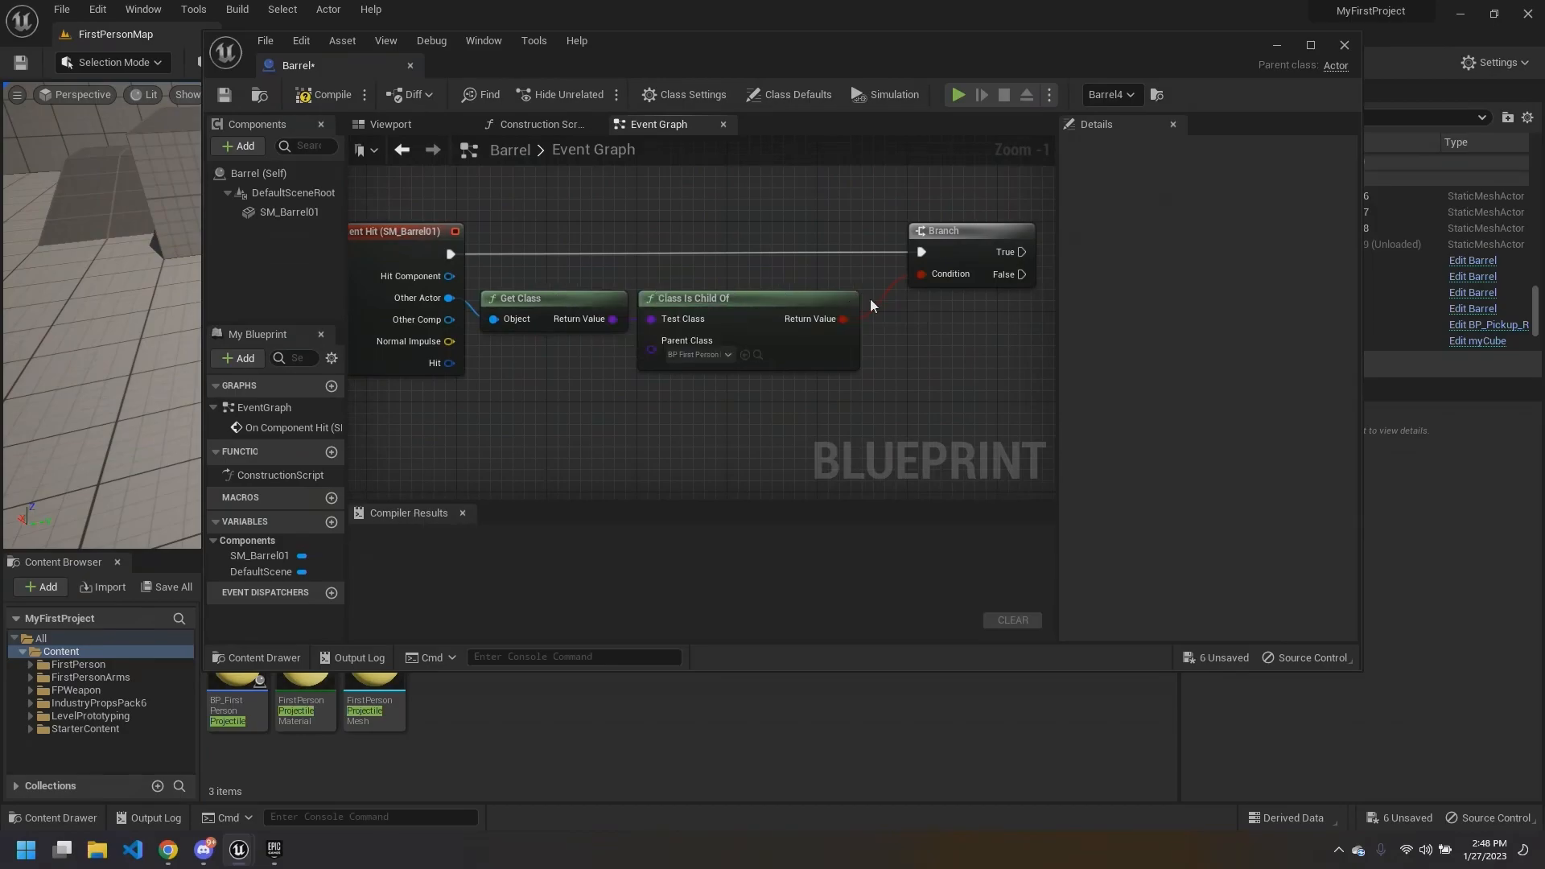
{"action": "left_click", "coordinate": [975, 241]}
{"action": "right_click_drag", "start_coordinate": [974, 241], "coordinate": [925, 302]}
{"action": "scroll", "coordinate": [930, 235], "scroll_direction": "down", "scroll_amount": 1}
{"action": "scroll", "coordinate": [909, 272], "scroll_direction": "up", "scroll_amount": 1}
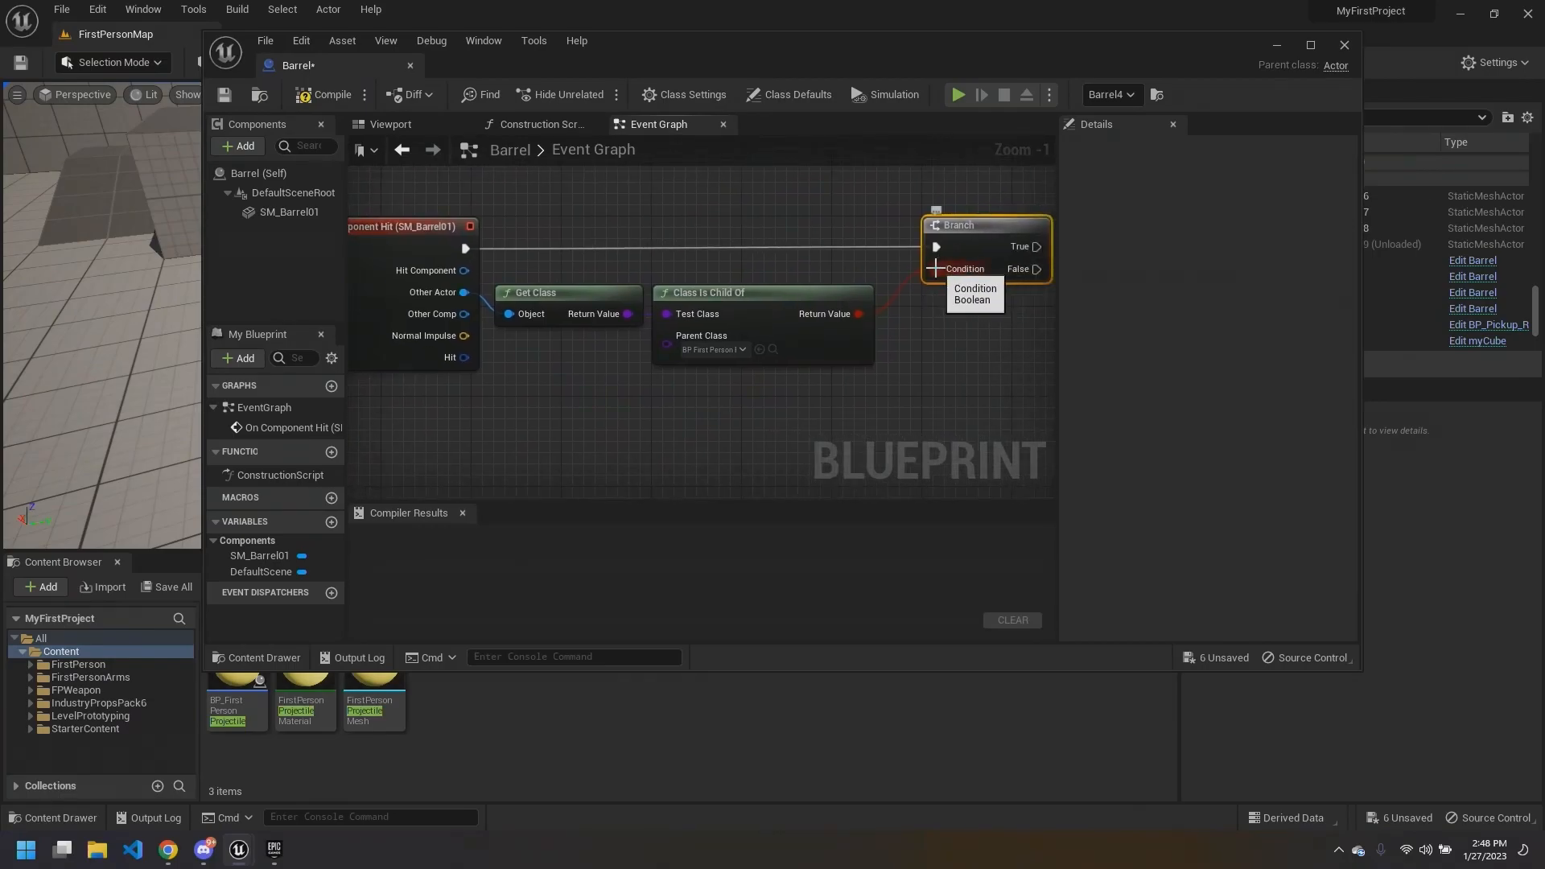
{"action": "left_click", "coordinate": [792, 310]}
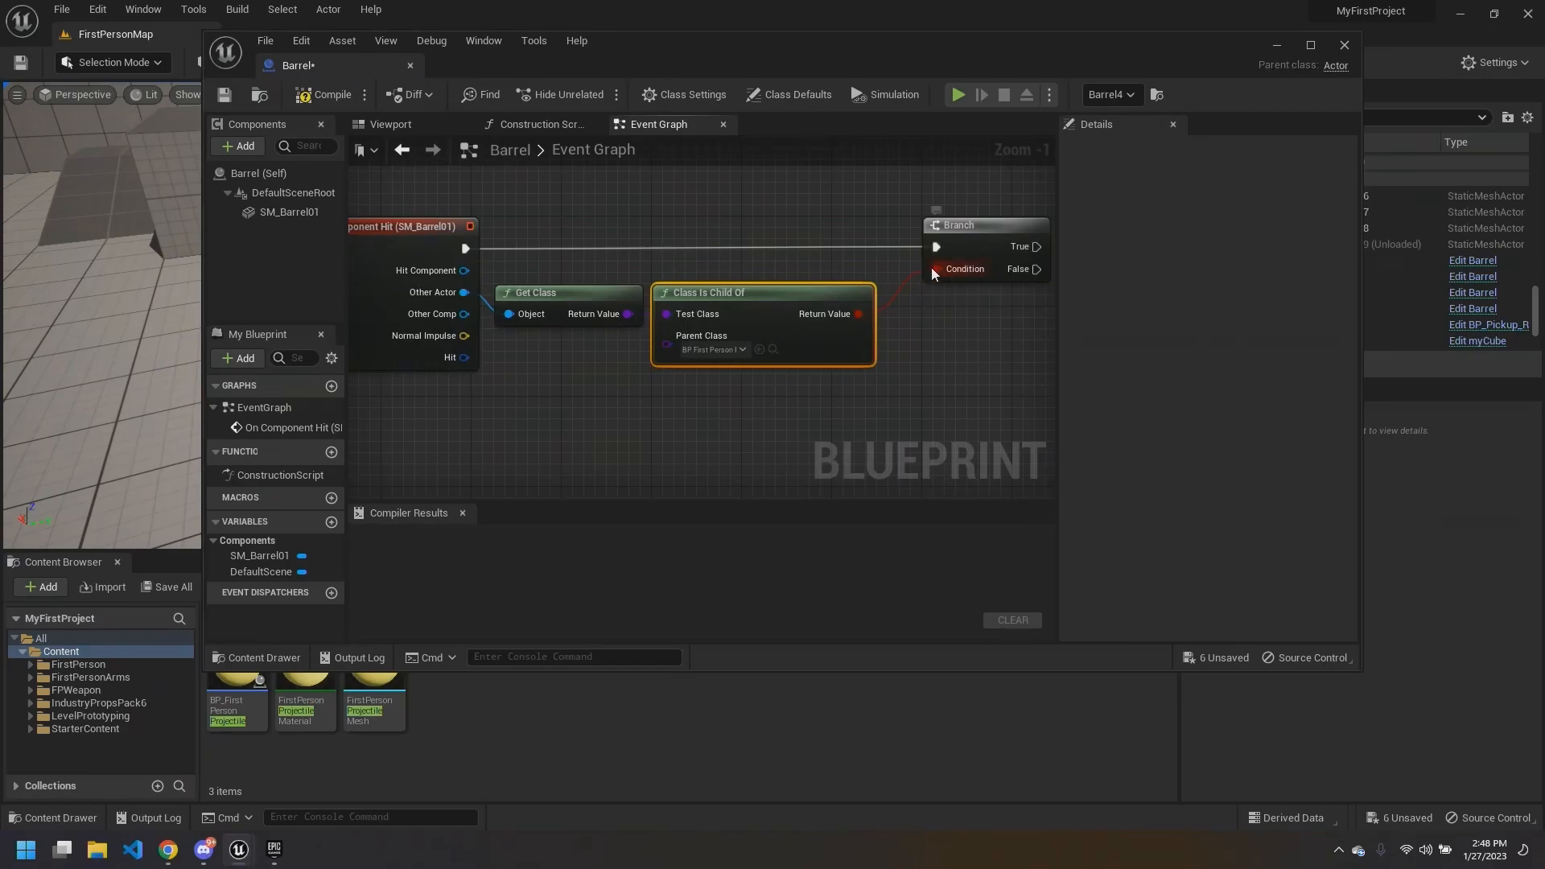
{"action": "left_click", "coordinate": [718, 266]}
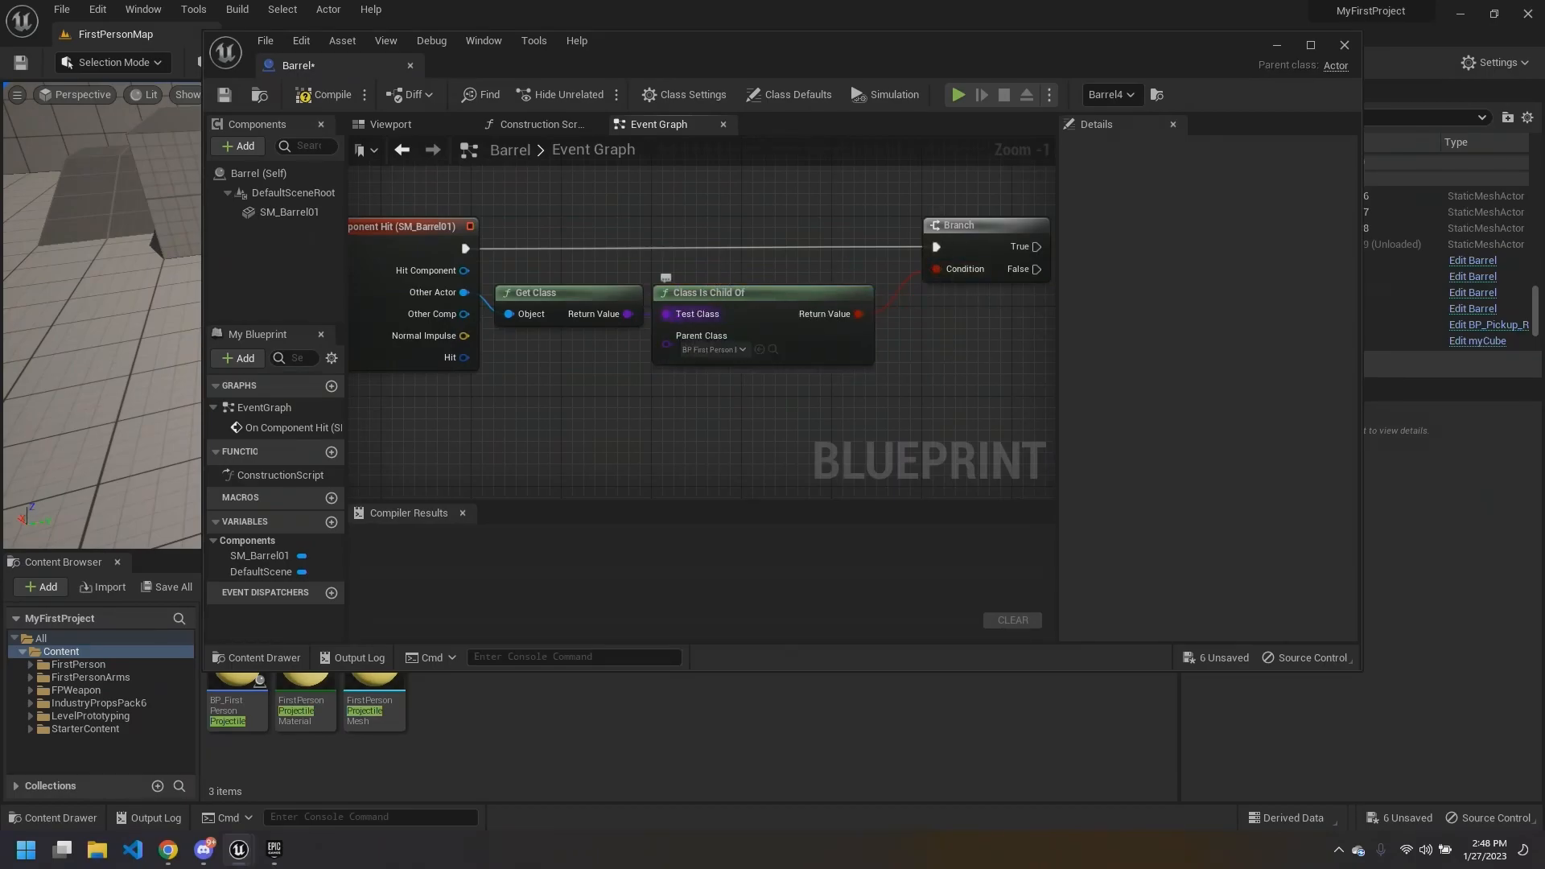
{"action": "left_click", "coordinate": [596, 296]}
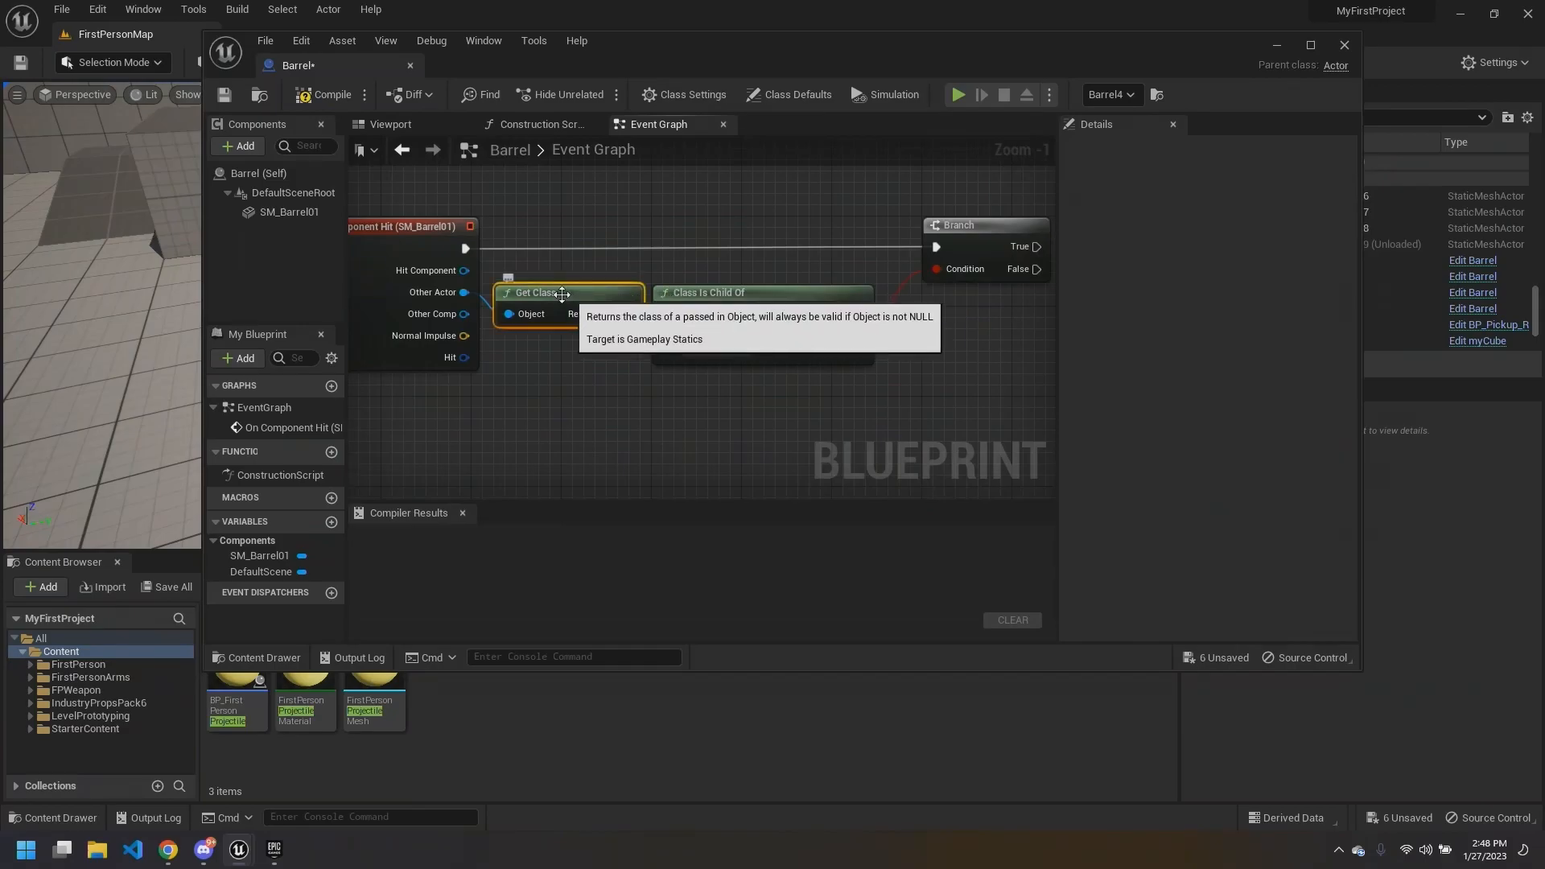
Step: Tidy the graph by shifting Get Class and Class Is Child Of slightly and nudging the Branch node closer to them
{"action": "left_click_drag", "start_coordinate": [597, 269], "coordinate": [733, 282]}
{"action": "left_click", "coordinate": [987, 229]}
{"action": "right_click_drag", "start_coordinate": [974, 228], "coordinate": [945, 223]}
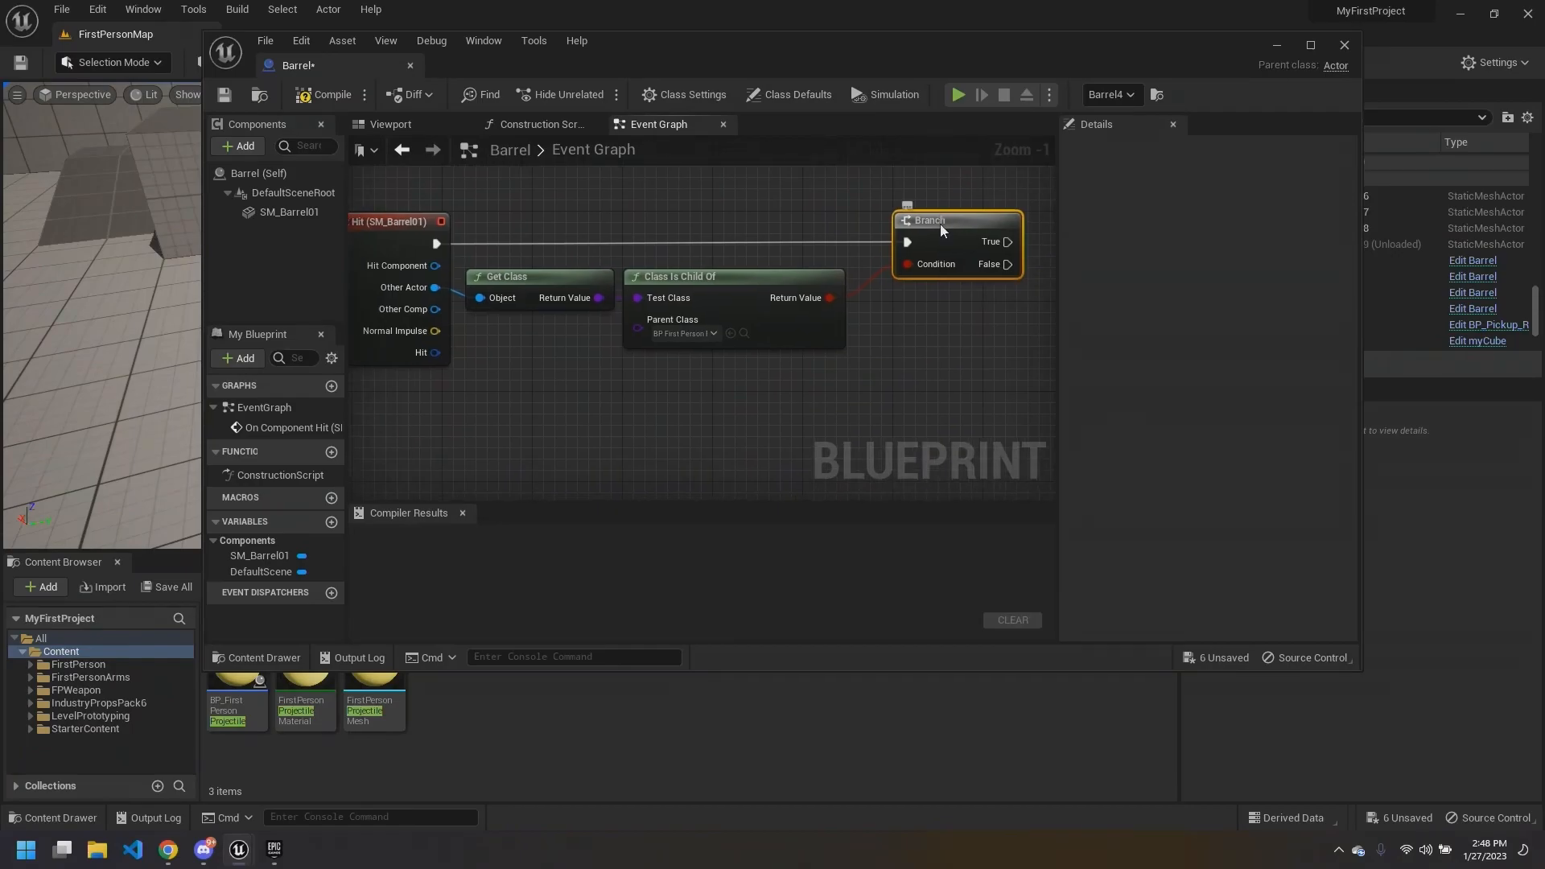
{"action": "left_click_drag", "start_coordinate": [940, 229], "coordinate": [928, 230]}
{"action": "mouse_move", "coordinate": [692, 258]}
{"action": "left_mouse_down"}
{"action": "mouse_move", "coordinate": [586, 277]}
{"action": "mouse_move", "coordinate": [693, 275]}
{"action": "left_mouse_up"}
{"action": "left_click", "coordinate": [749, 221]}
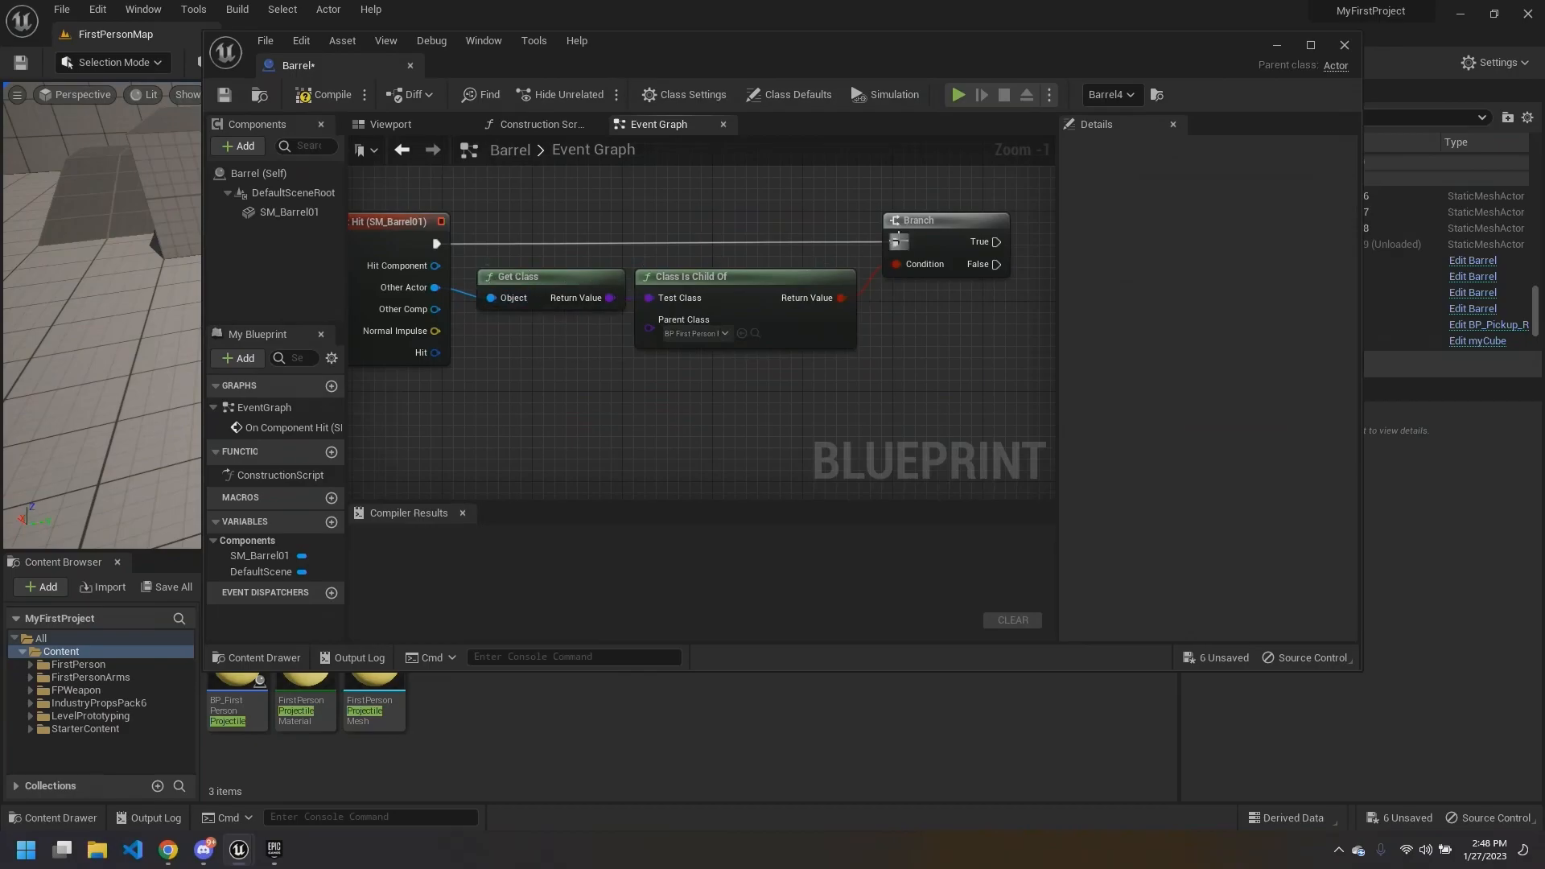
Step: Review the execution link from On Component Hit to the Branch node alongside the Get Class and Class Is Child Of nodes
{"action": "left_click_drag", "start_coordinate": [896, 242], "coordinate": [436, 243]}
{"action": "left_click_drag", "start_coordinate": [590, 260], "coordinate": [755, 277]}
{"action": "left_click", "coordinate": [941, 347]}
{"action": "right_click_drag", "start_coordinate": [941, 347], "coordinate": [925, 333]}
{"action": "left_click", "coordinate": [937, 227]}
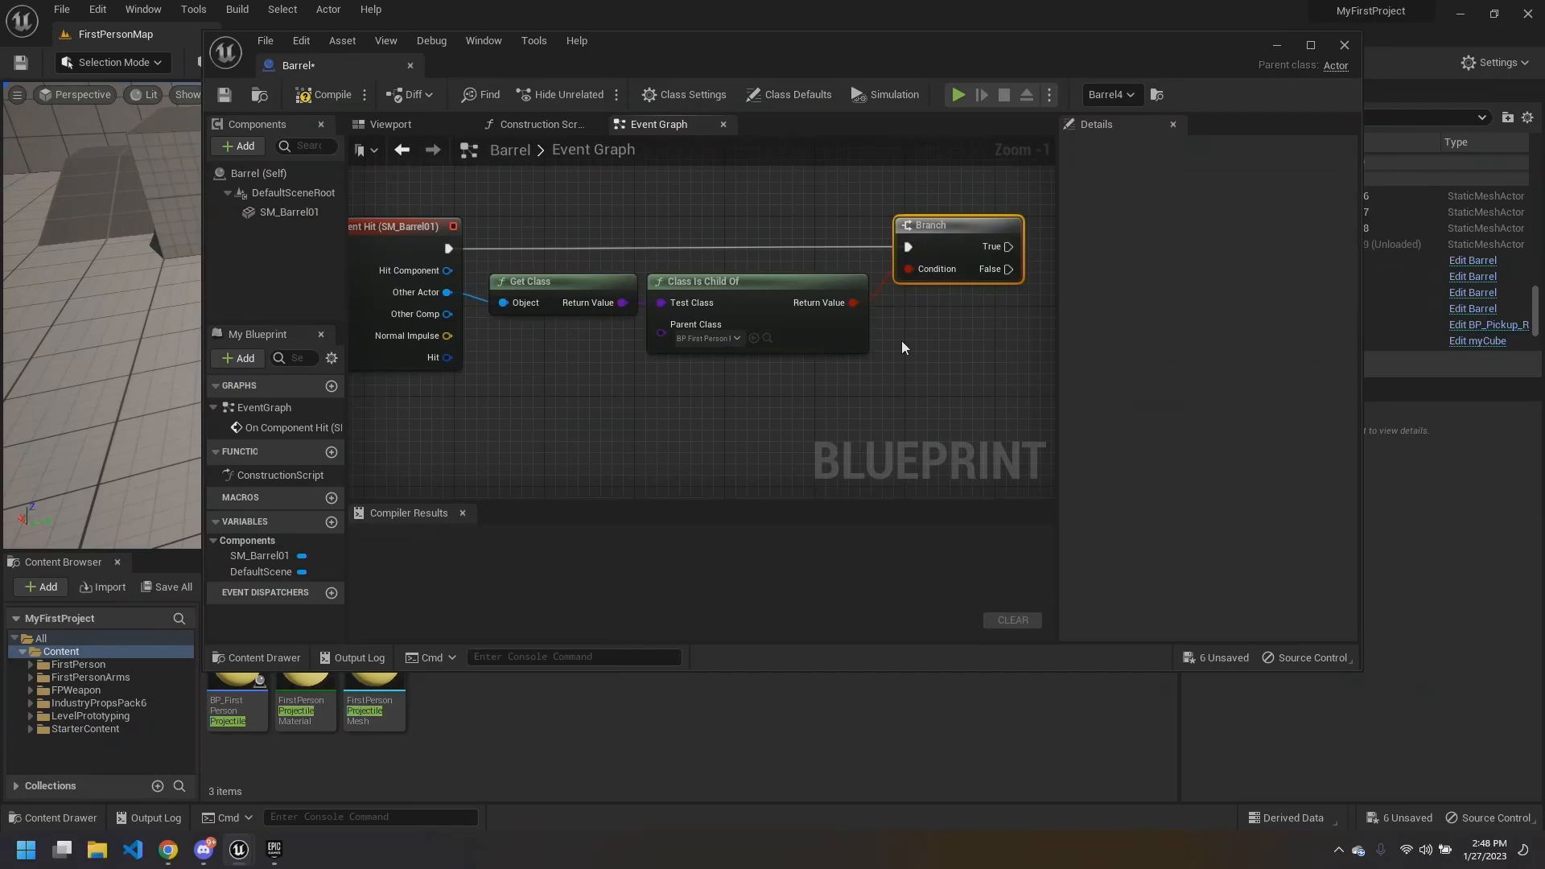
{"action": "right_click_drag", "start_coordinate": [882, 378], "coordinate": [894, 392]}
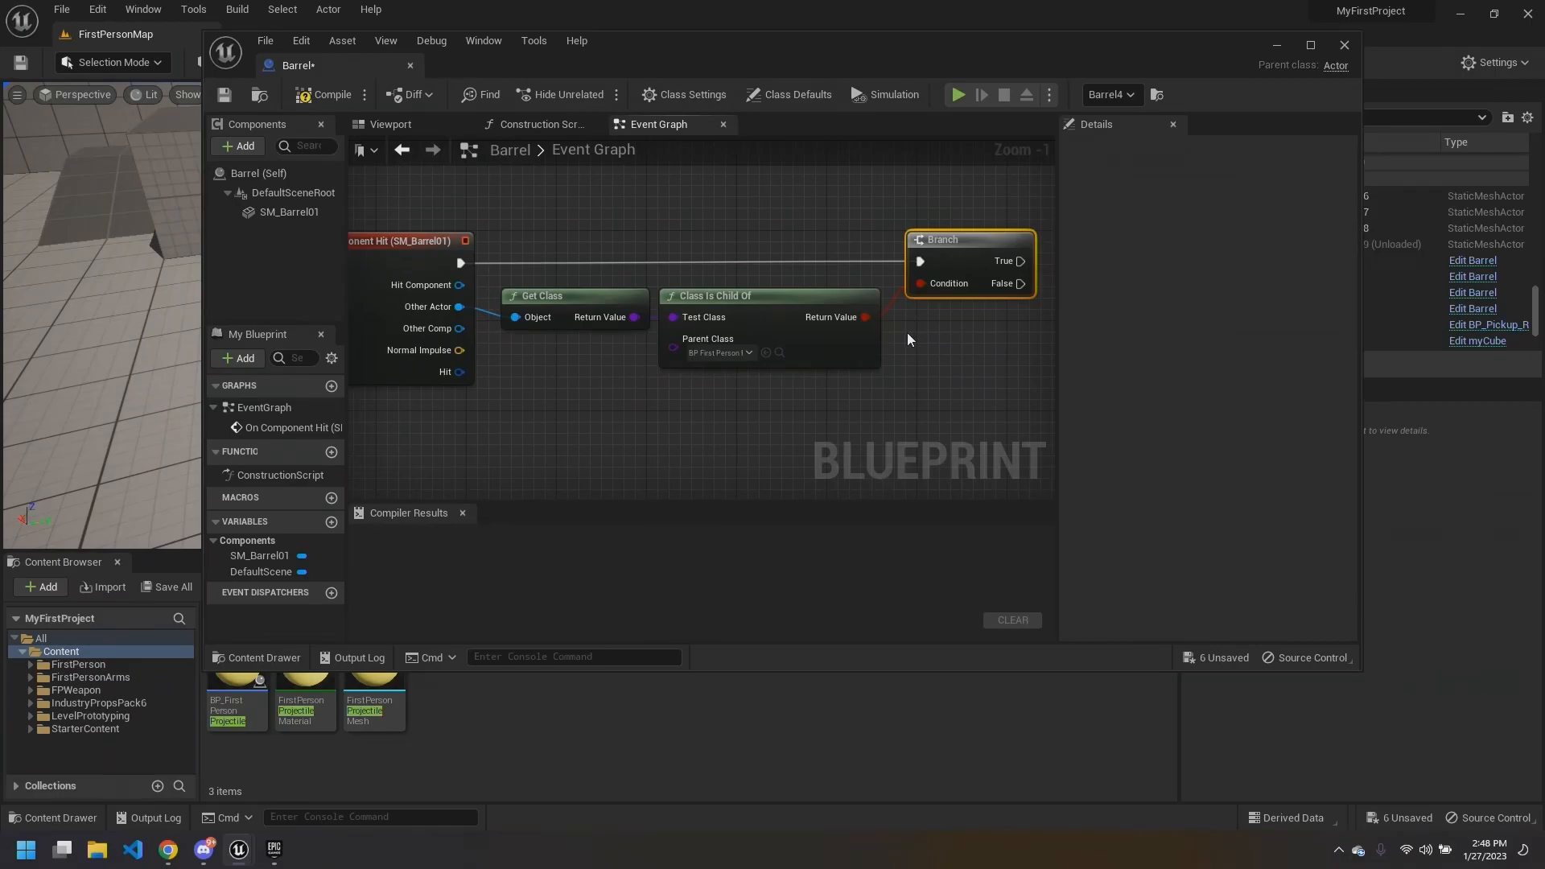
{"action": "right_click_drag", "start_coordinate": [883, 278], "coordinate": [897, 287]}
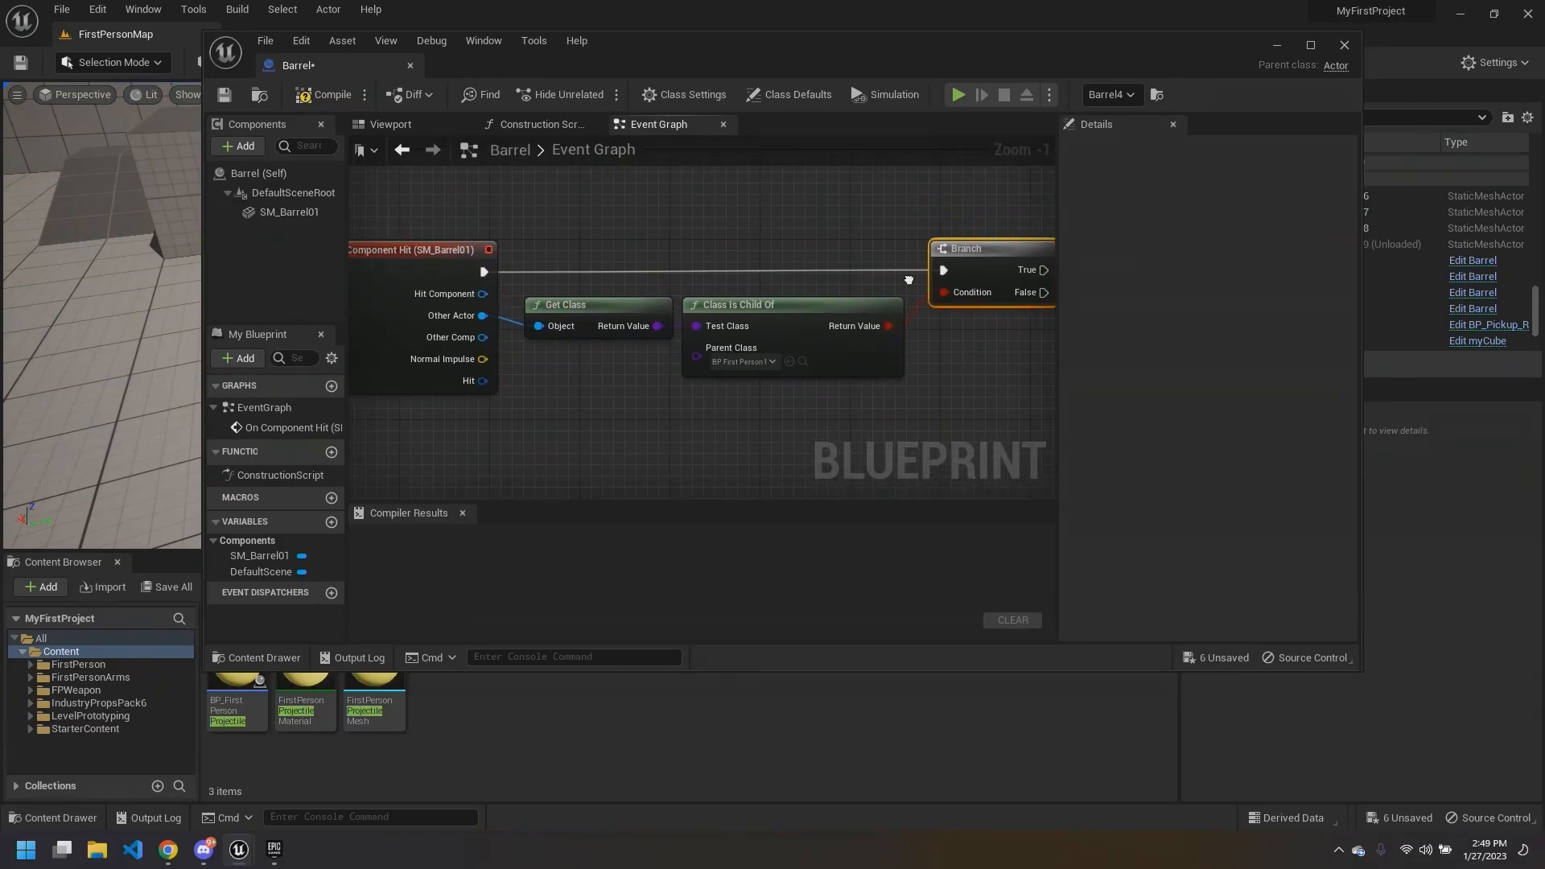
{"action": "mouse_move", "coordinate": [842, 252]}
{"action": "right_mouse_down"}
{"action": "mouse_move", "coordinate": [821, 209]}
{"action": "mouse_move", "coordinate": [823, 235]}
{"action": "right_mouse_up"}
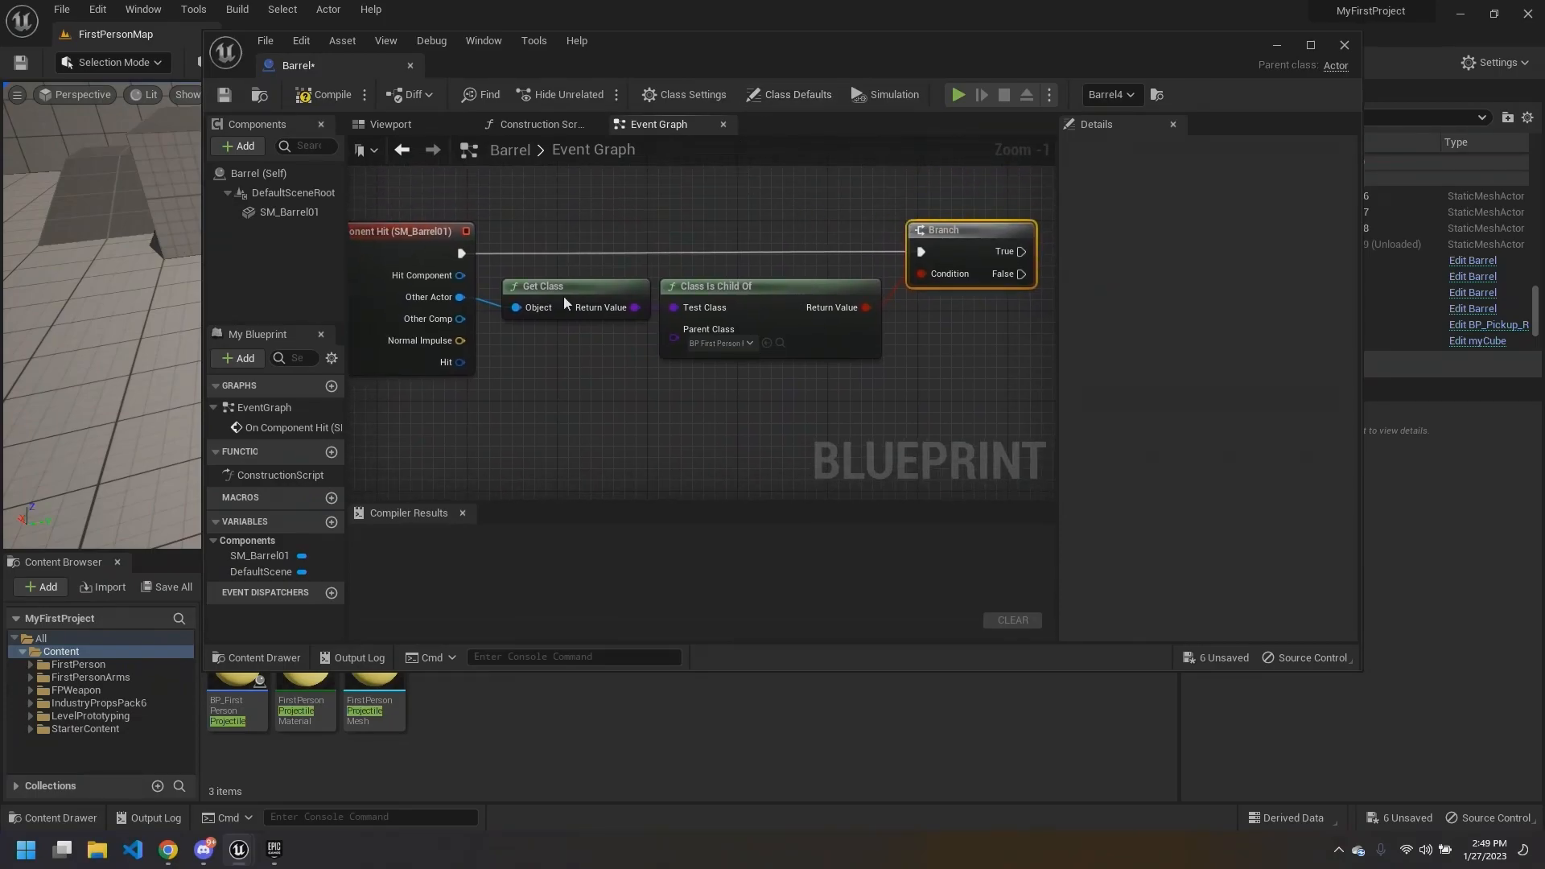
{"action": "left_click", "coordinate": [785, 291]}
{"action": "left_click", "coordinate": [564, 291]}
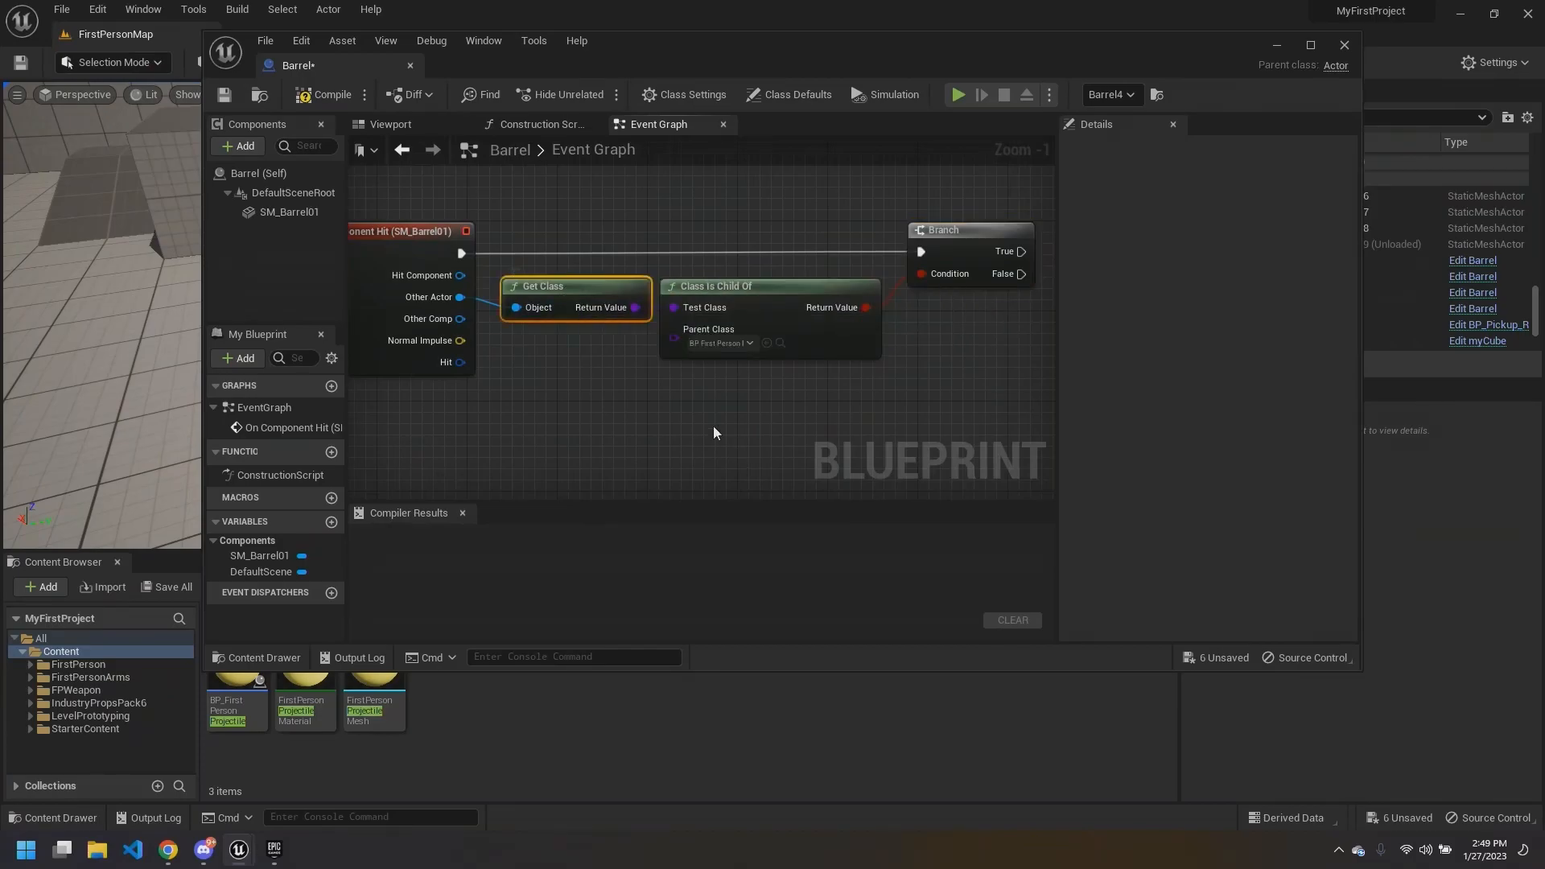
{"action": "left_click", "coordinate": [683, 217]}
{"action": "mouse_move", "coordinate": [671, 209]}
{"action": "left_mouse_down"}
{"action": "mouse_move", "coordinate": [741, 292]}
{"action": "mouse_move", "coordinate": [668, 198]}
{"action": "left_mouse_up"}
{"action": "mouse_move", "coordinate": [674, 262]}
{"action": "left_mouse_down"}
{"action": "mouse_move", "coordinate": [678, 295]}
{"action": "mouse_move", "coordinate": [666, 256]}
{"action": "left_mouse_up"}
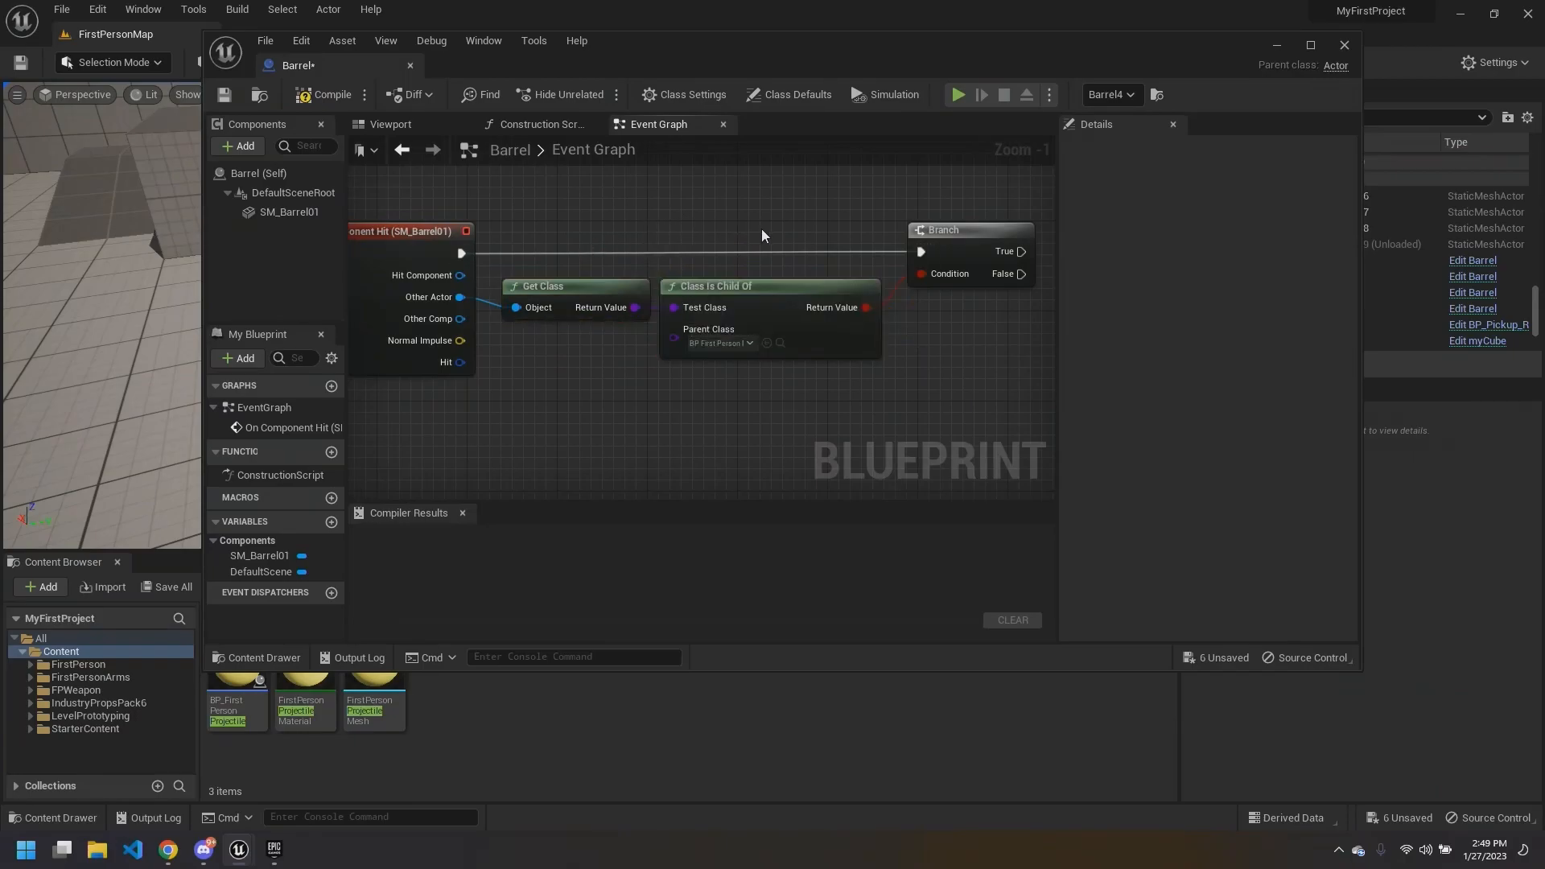
{"action": "right_click_drag", "start_coordinate": [765, 232], "coordinate": [784, 237]}
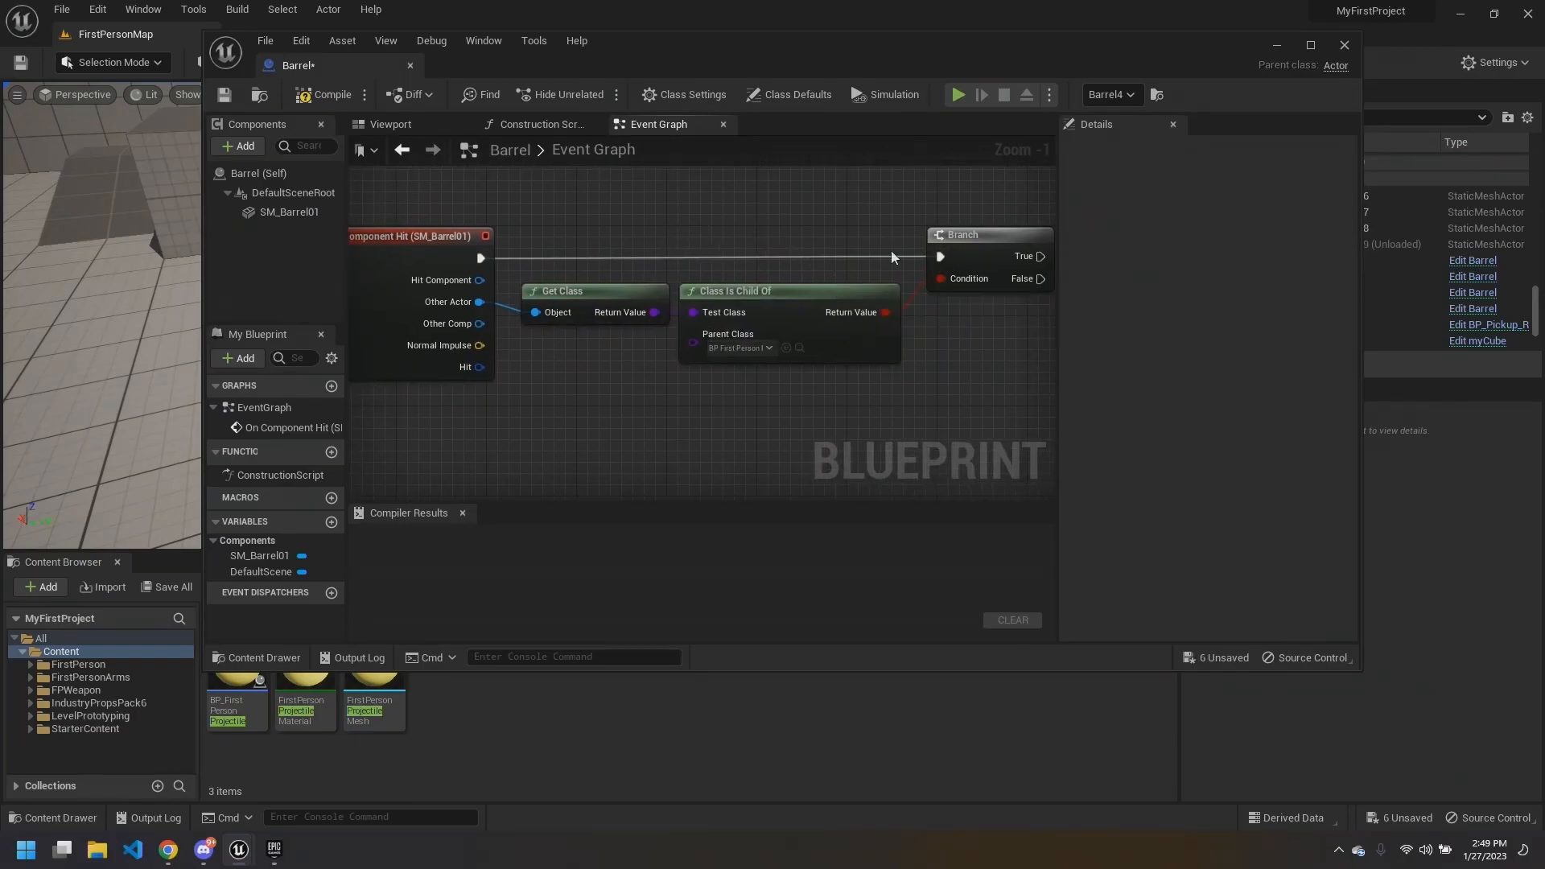
{"action": "right_click_drag", "start_coordinate": [666, 222], "coordinate": [618, 218]}
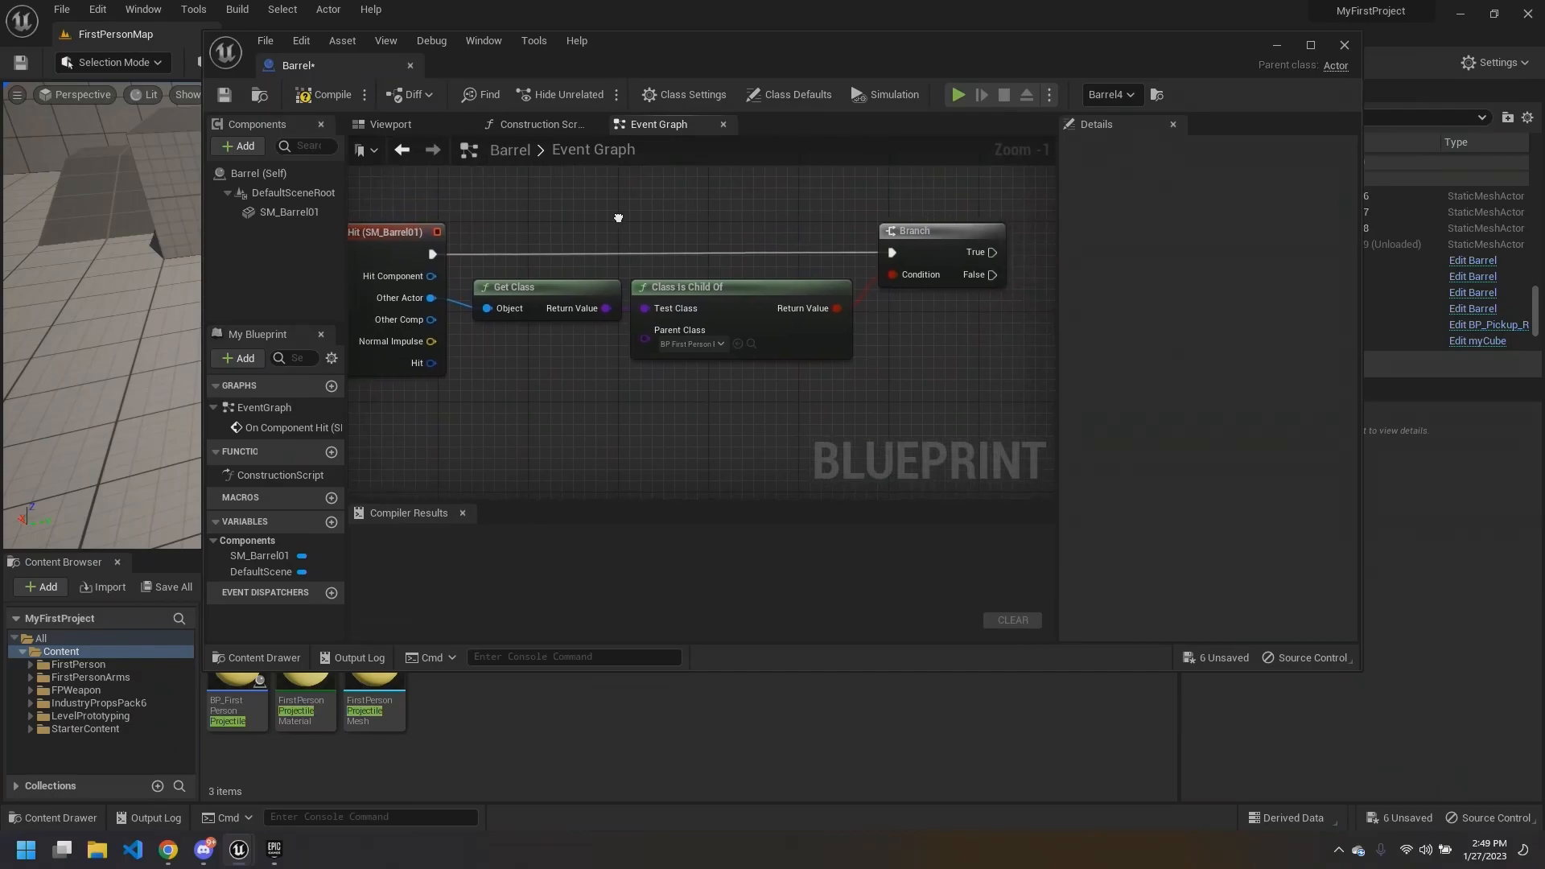
Step: Break the execution link between the On Component Hit event and the Branch node
{"action": "right_click", "coordinate": [903, 272]}
{"action": "left_click", "coordinate": [940, 311]}
{"action": "right_click_drag", "start_coordinate": [795, 215], "coordinate": [838, 234]}
{"action": "left_click", "coordinate": [818, 219]}
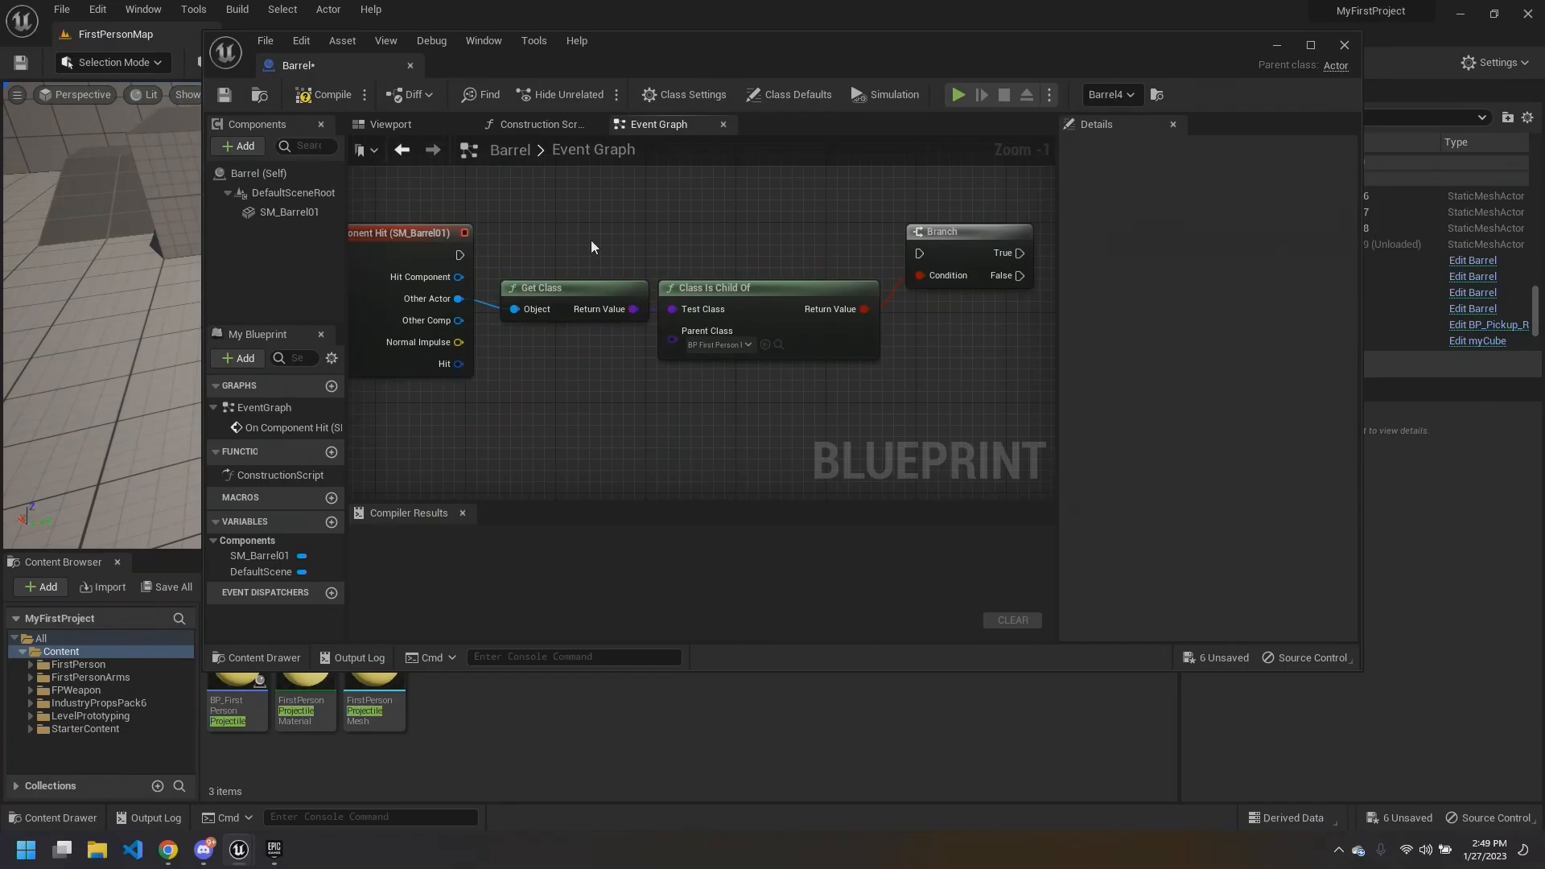
Step: Examine the data connections from Other Actor through Get Class and Class Is Child Of with the Branch's execution input unlinked
{"action": "right_click_drag", "start_coordinate": [692, 246], "coordinate": [714, 250]}
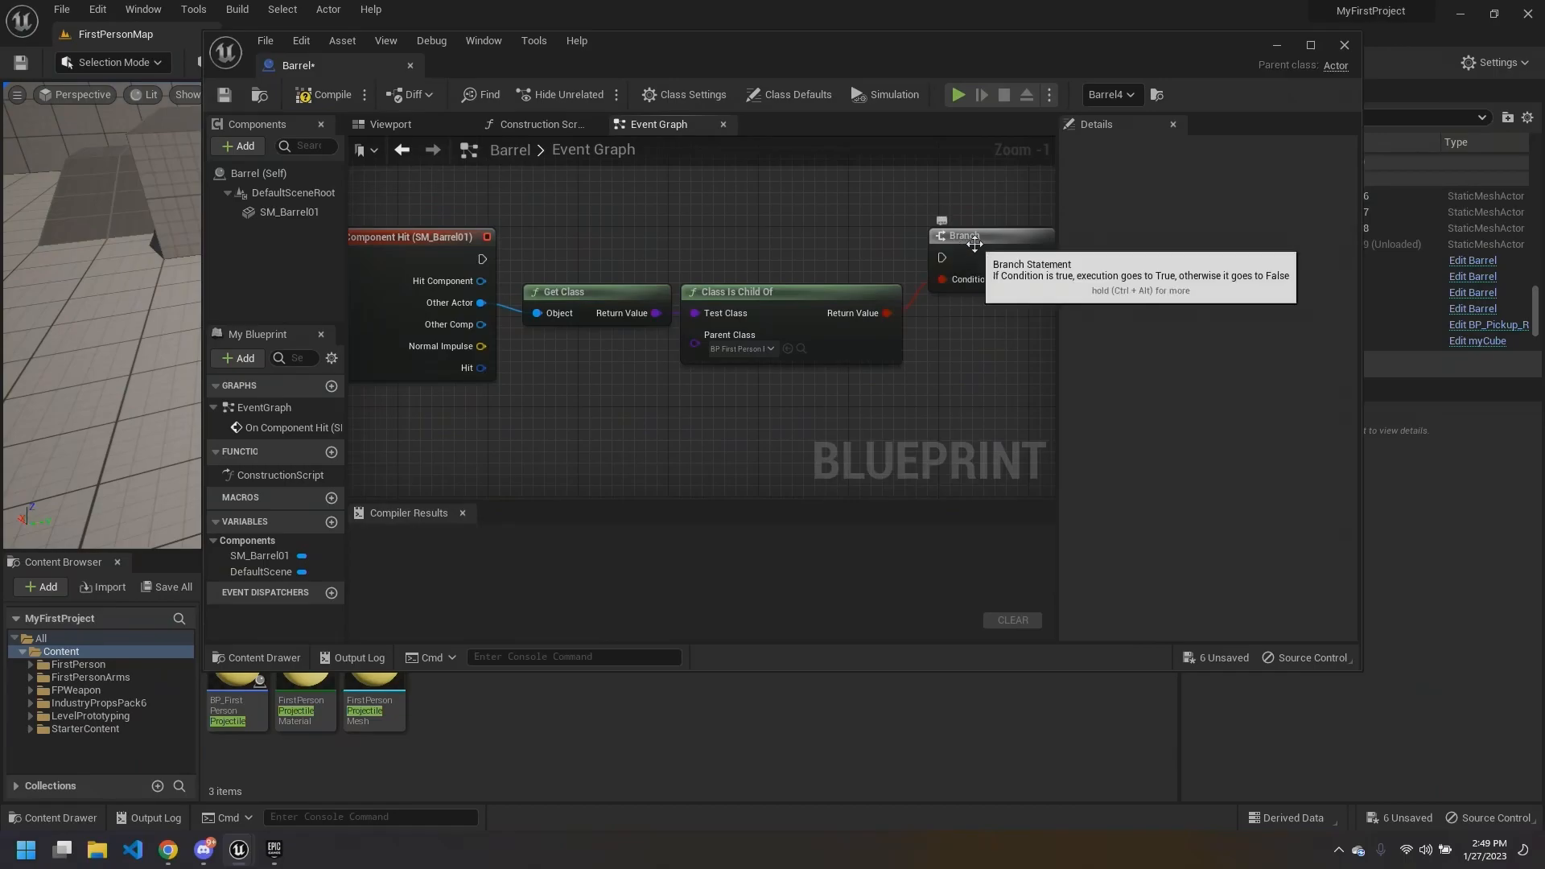
{"action": "left_click", "coordinate": [946, 236]}
{"action": "mouse_move", "coordinate": [872, 253]}
{"action": "right_mouse_down"}
{"action": "mouse_move", "coordinate": [811, 244]}
{"action": "mouse_move", "coordinate": [879, 260]}
{"action": "right_mouse_up"}
{"action": "scroll", "coordinate": [879, 262], "scroll_direction": "down", "scroll_amount": 1}
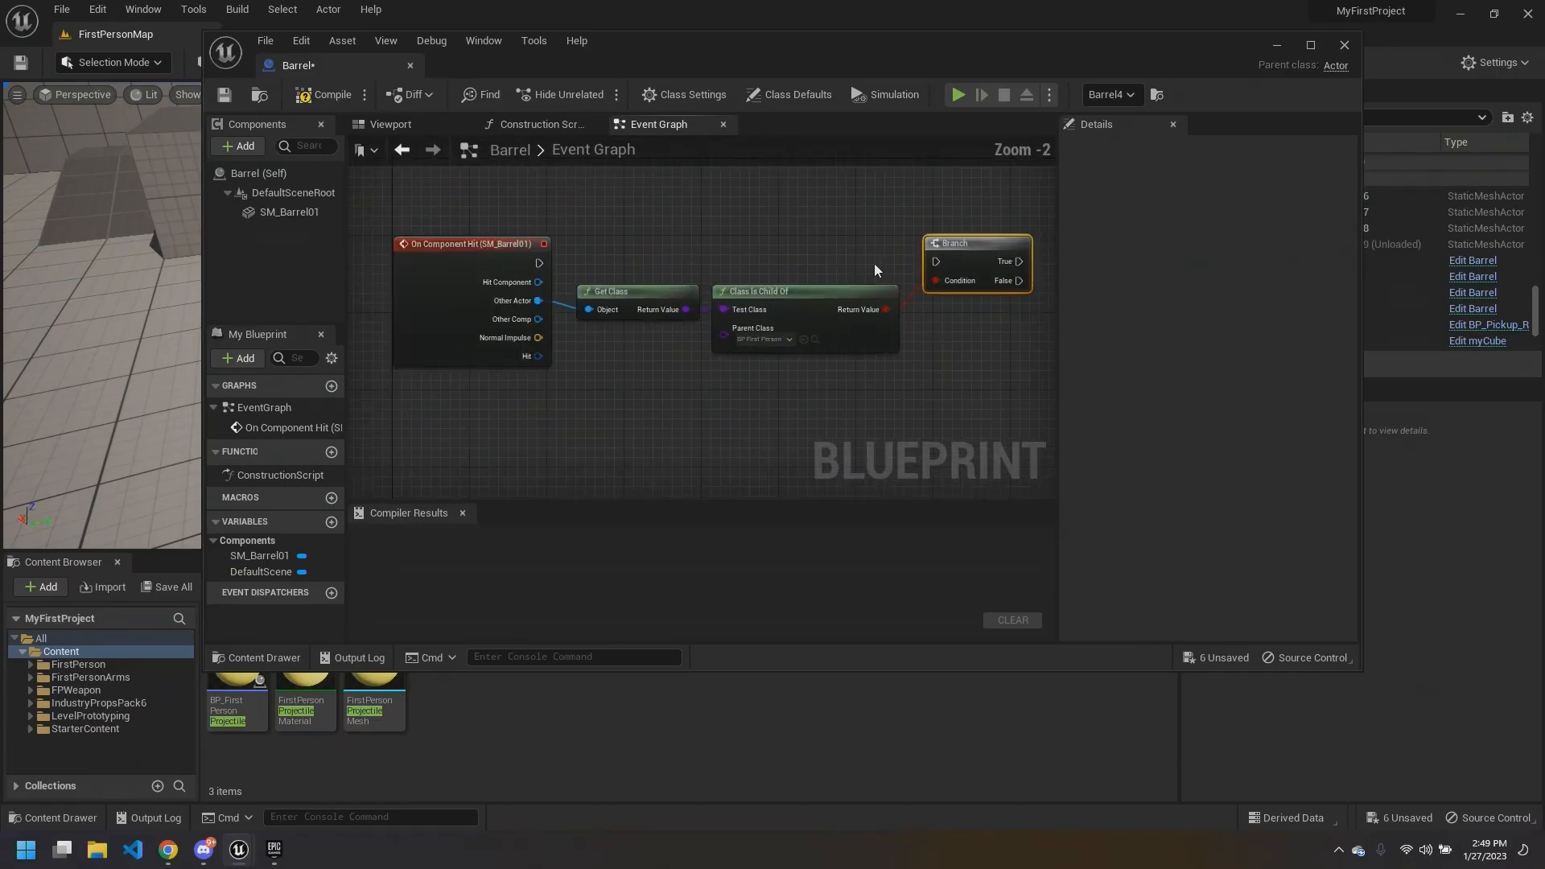
{"action": "right_click_drag", "start_coordinate": [789, 281], "coordinate": [818, 269]}
{"action": "left_click_drag", "start_coordinate": [859, 241], "coordinate": [671, 295]}
{"action": "left_click", "coordinate": [756, 232]}
{"action": "right_click_drag", "start_coordinate": [771, 249], "coordinate": [738, 256]}
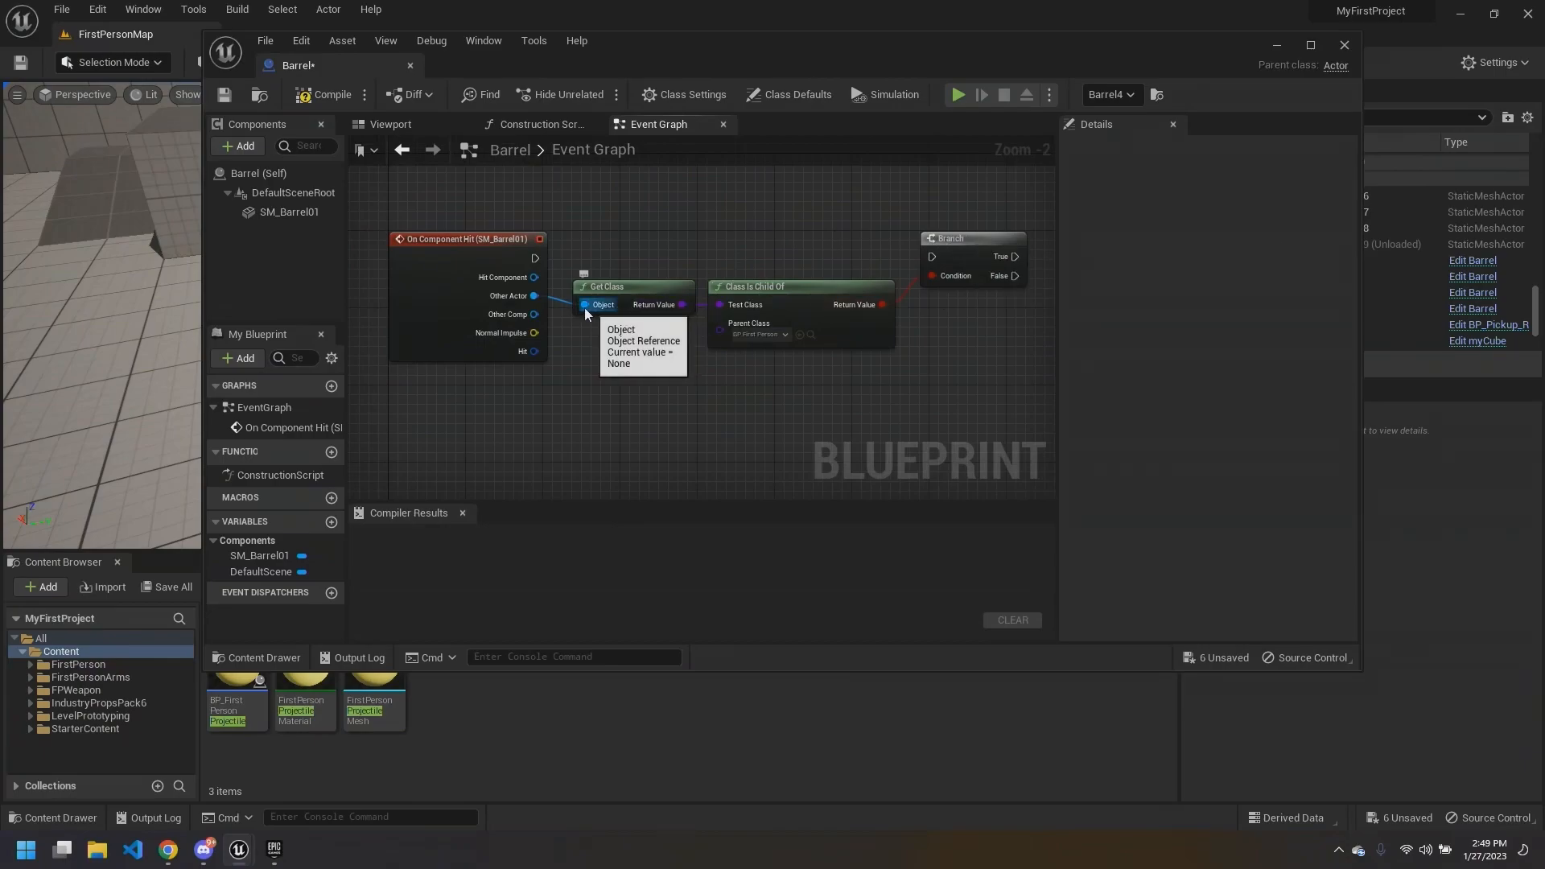
{"action": "left_click_drag", "start_coordinate": [596, 298], "coordinate": [782, 298]}
{"action": "left_click", "coordinate": [781, 222]}
{"action": "right_click_drag", "start_coordinate": [805, 241], "coordinate": [774, 233]}
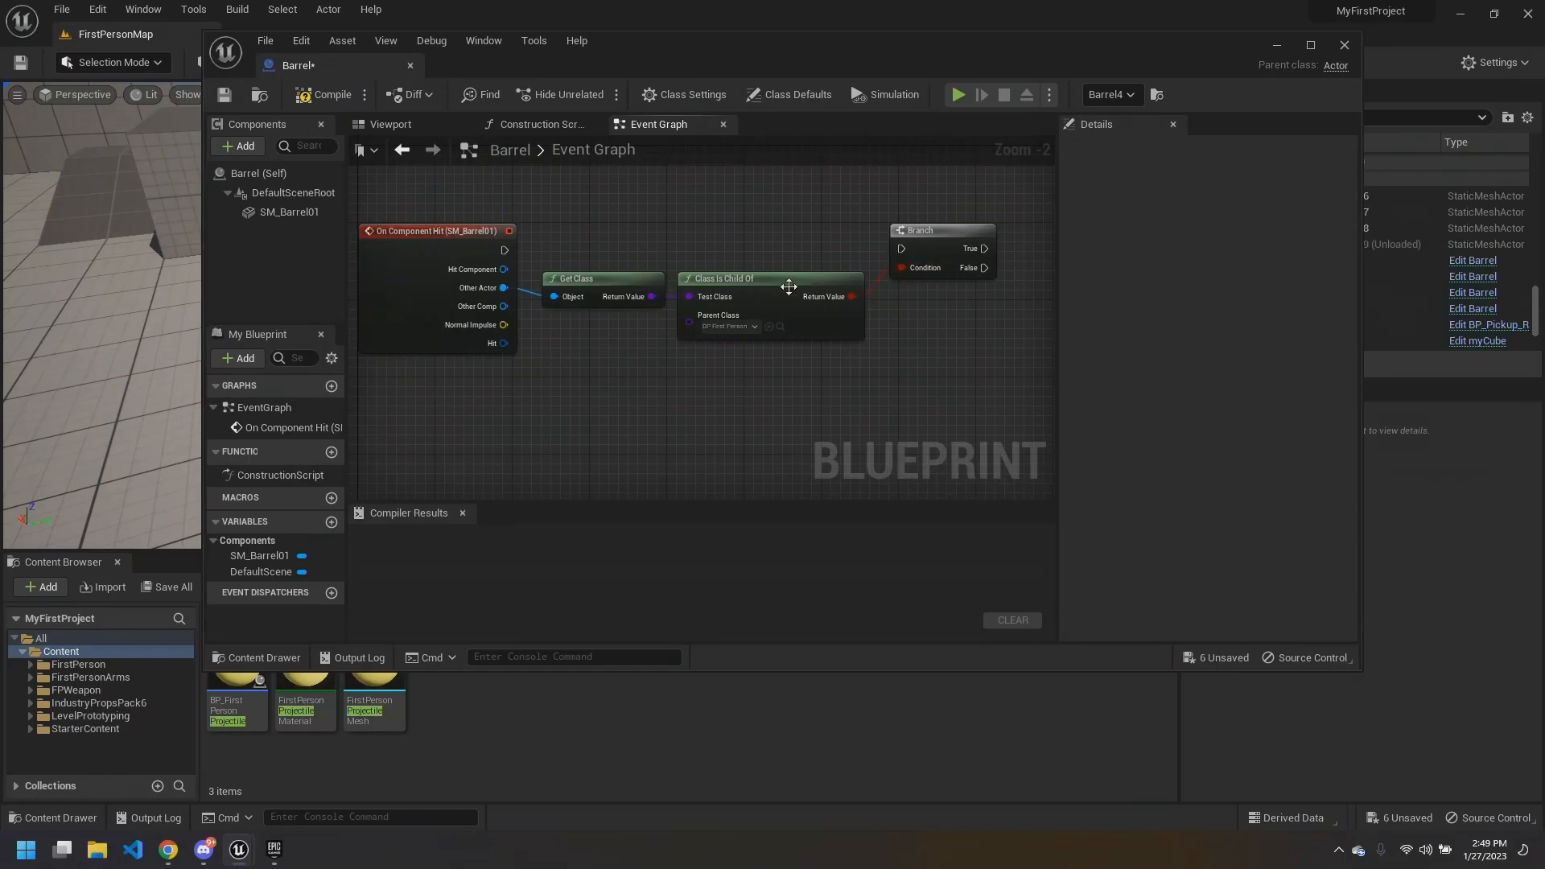
{"action": "right_click_drag", "start_coordinate": [867, 308], "coordinate": [839, 321]}
{"action": "right_click", "coordinate": [837, 324]}
{"action": "left_click", "coordinate": [803, 292]}
{"action": "left_click", "coordinate": [789, 252]}
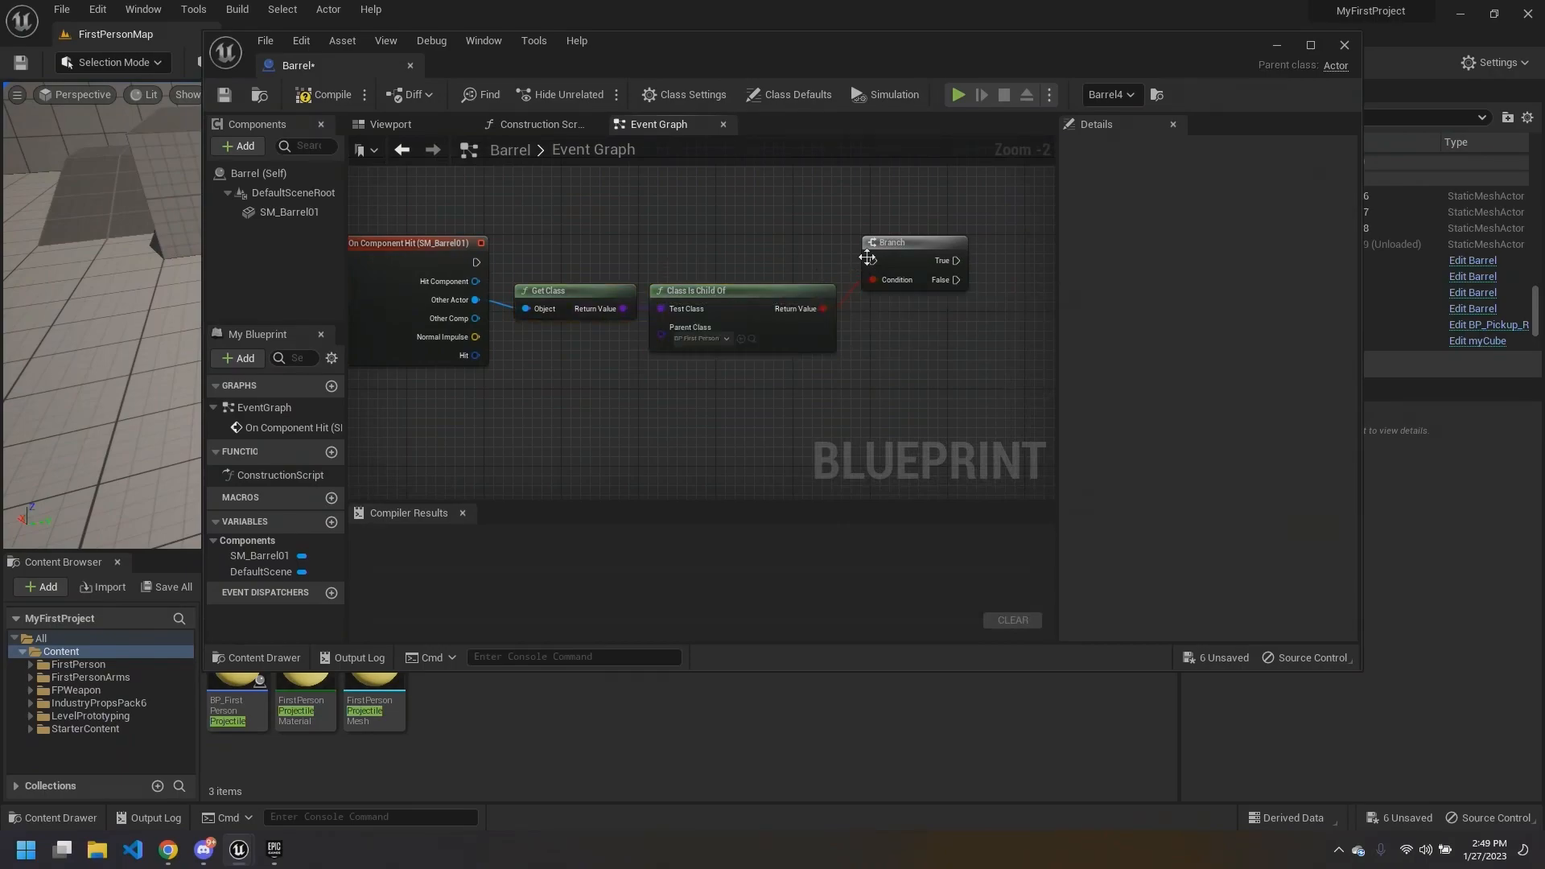
Step: Reconnect the Branch node's execution input to the On Component Hit event's execution output
{"action": "left_click", "coordinate": [908, 243]}
{"action": "left_click", "coordinate": [885, 211]}
{"action": "right_click_drag", "start_coordinate": [886, 211], "coordinate": [914, 216]}
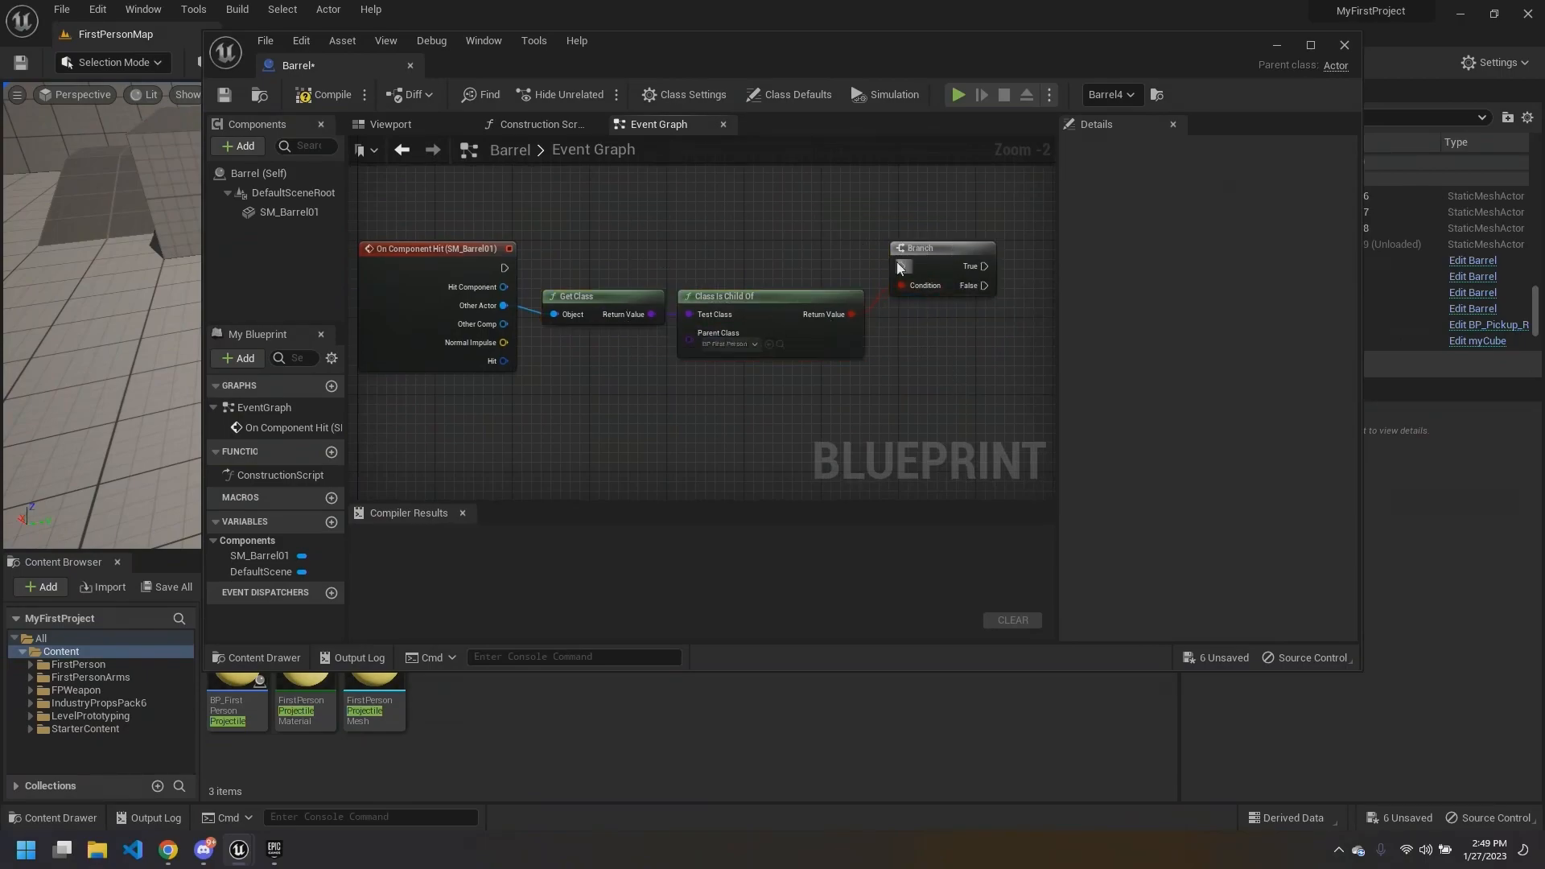
{"action": "left_click_drag", "start_coordinate": [901, 267], "coordinate": [504, 268]}
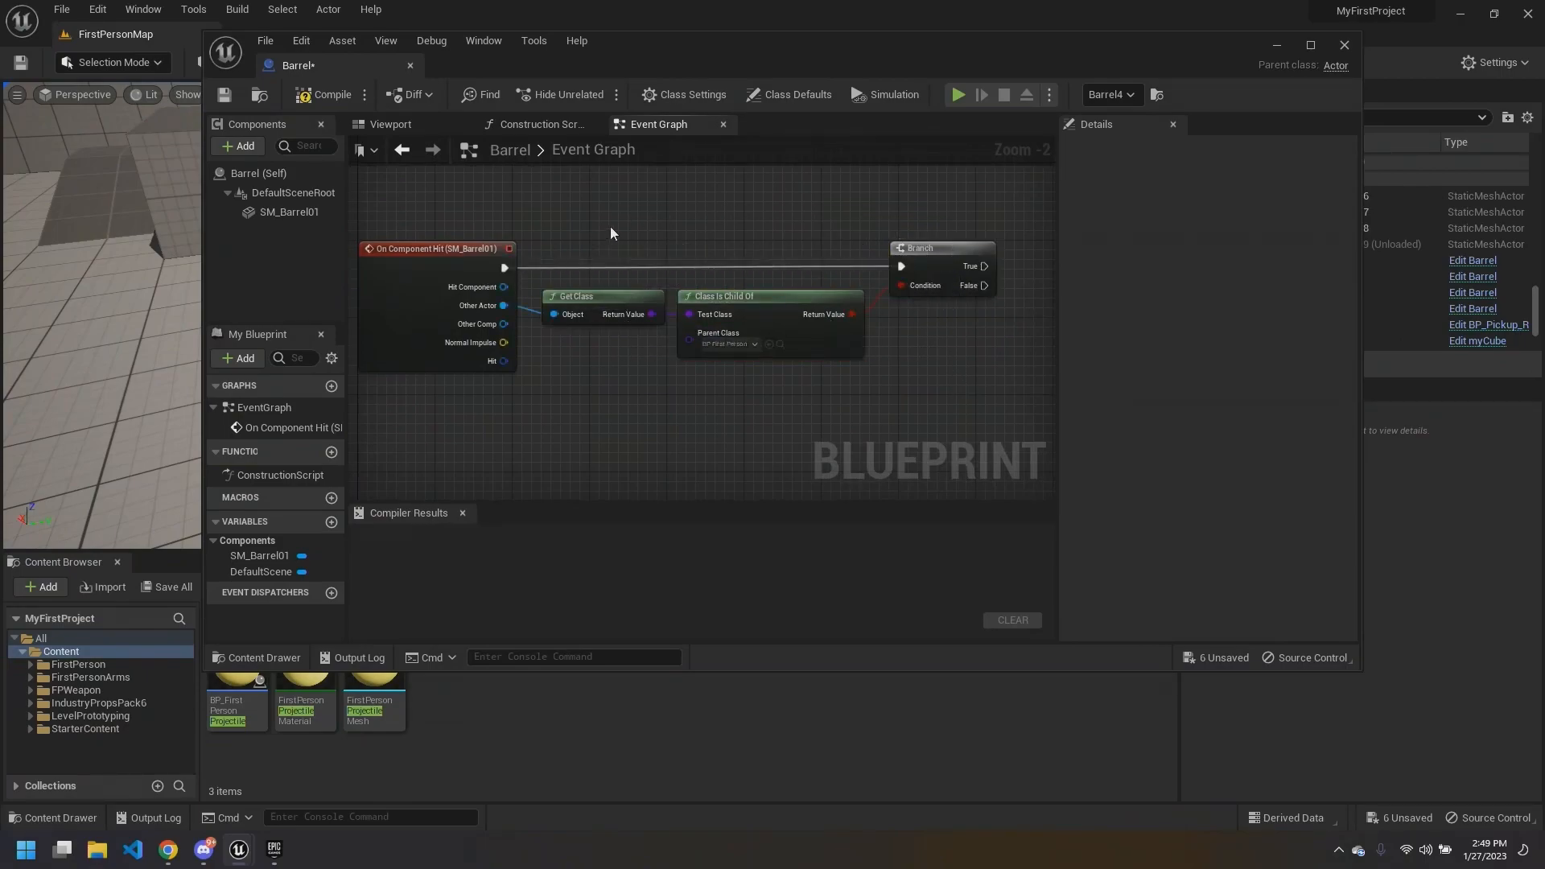
{"action": "right_click_drag", "start_coordinate": [517, 230], "coordinate": [481, 224]}
{"action": "right_click_drag", "start_coordinate": [857, 367], "coordinate": [897, 349]}
{"action": "right_click_drag", "start_coordinate": [801, 380], "coordinate": [808, 380]}
{"action": "mouse_move", "coordinate": [706, 364]}
{"action": "right_mouse_down"}
{"action": "mouse_move", "coordinate": [787, 376]}
{"action": "mouse_move", "coordinate": [679, 375]}
{"action": "right_mouse_up"}
{"action": "right_click_drag", "start_coordinate": [918, 311], "coordinate": [676, 336]}
{"action": "right_click_drag", "start_coordinate": [776, 274], "coordinate": [725, 264]}
Step: Move the Barrel blueprint window aside to uncover the level, and open the Particles folder inside StarterContent
{"action": "left_click_drag", "start_coordinate": [749, 56], "coordinate": [1354, 86]}
{"action": "left_click_drag", "start_coordinate": [1249, 77], "coordinate": [1333, 84]}
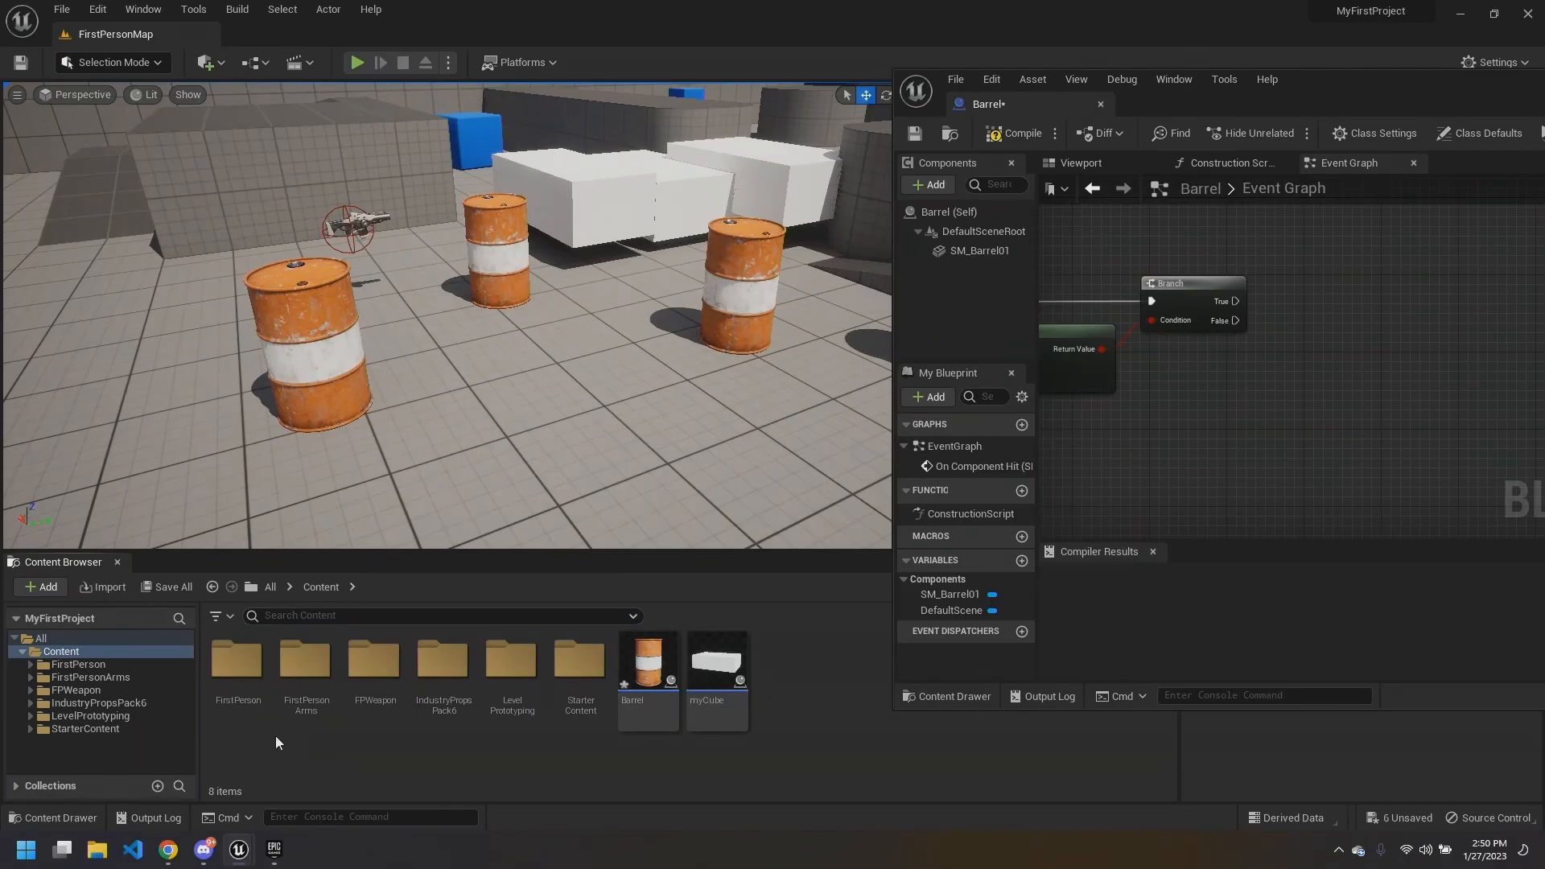
{"action": "double_click", "coordinate": [584, 680]}
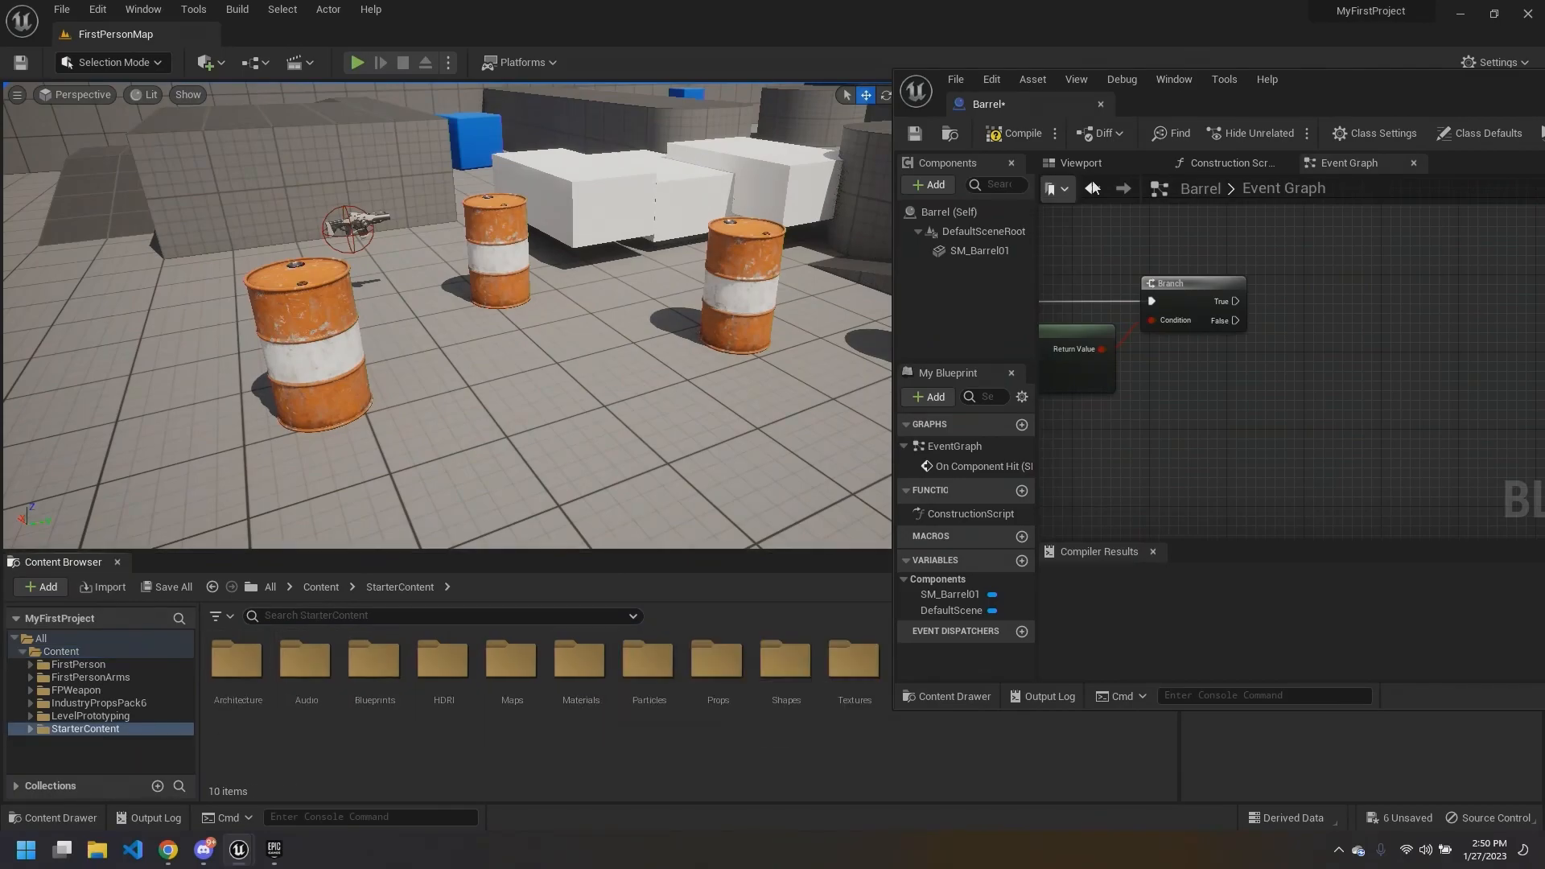
{"action": "left_click_drag", "start_coordinate": [1339, 84], "coordinate": [1465, 95]}
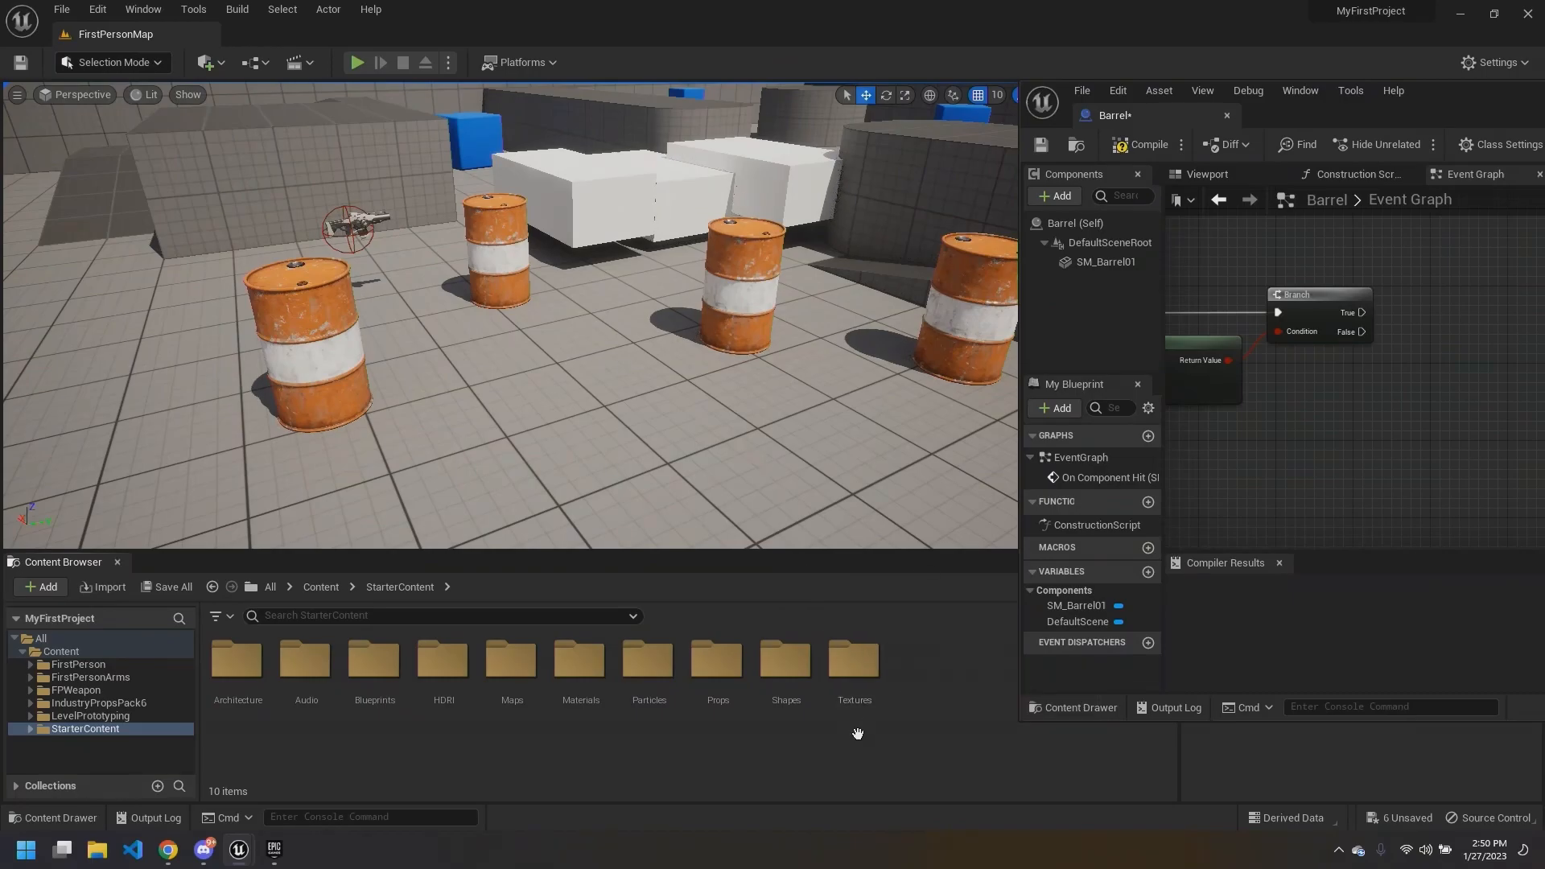
{"action": "double_click", "coordinate": [640, 680]}
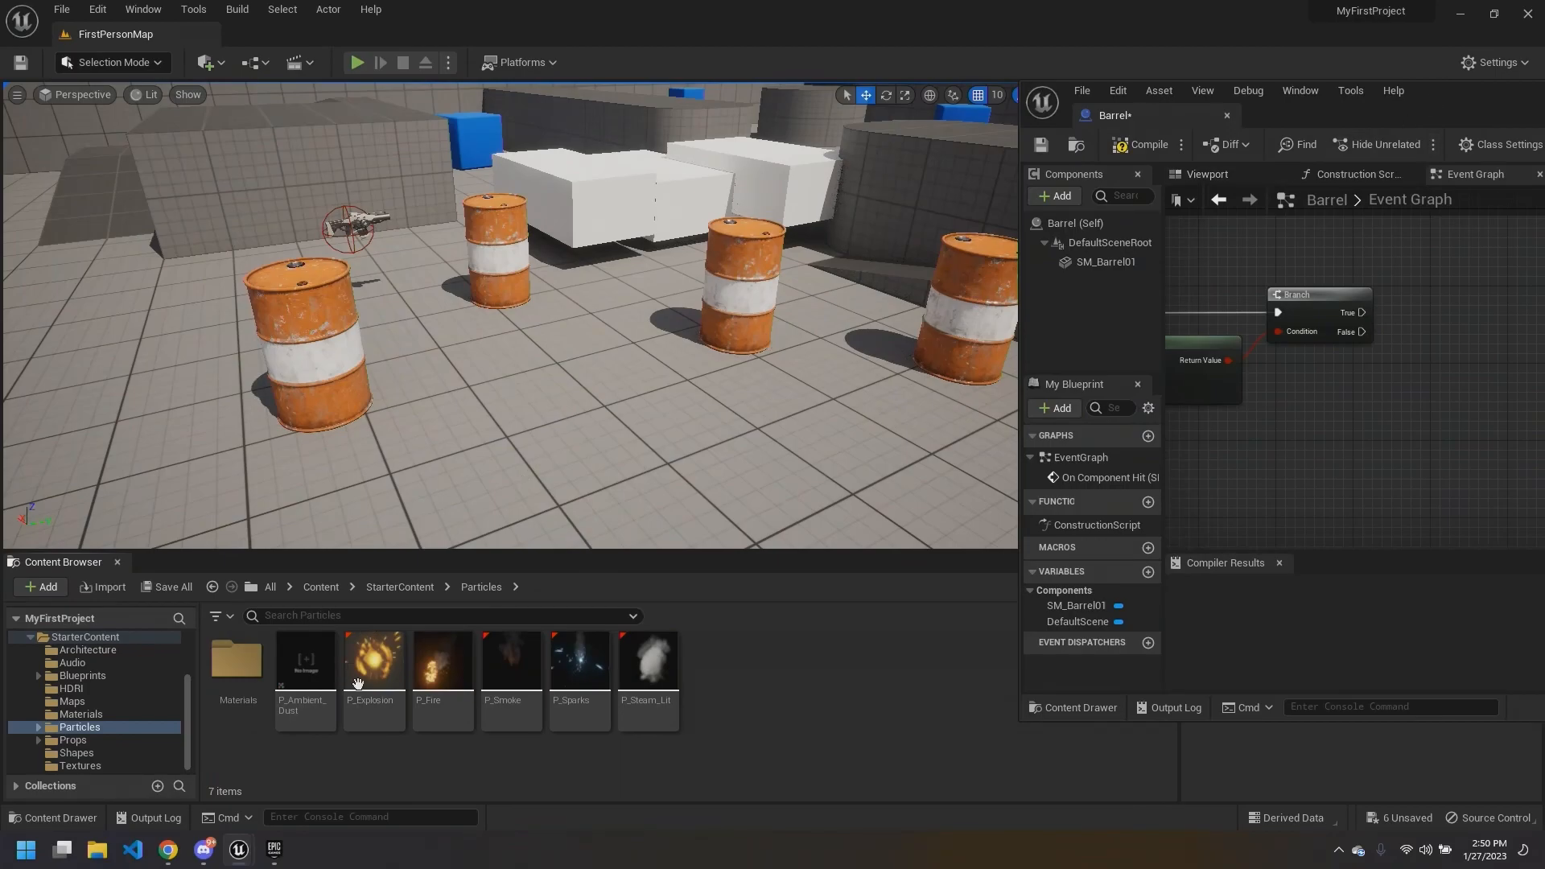
Step: Place P_Explosion on the floor among the barrels to preview the effect, delete it, and place it again
{"action": "left_click_drag", "start_coordinate": [358, 683], "coordinate": [566, 397]}
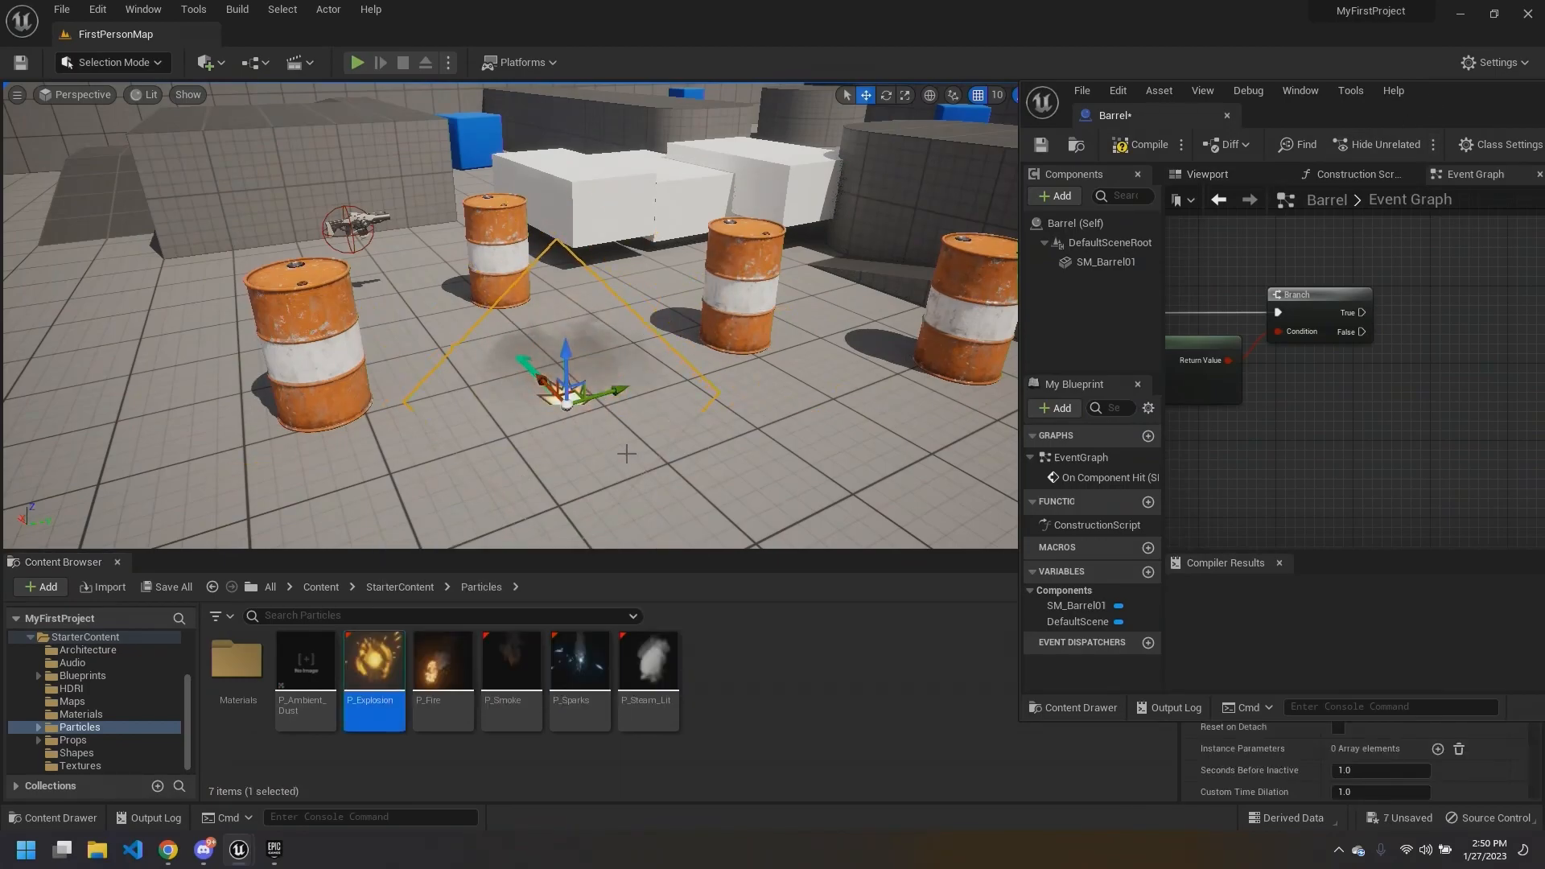
{"action": "right_click", "coordinate": [585, 451]}
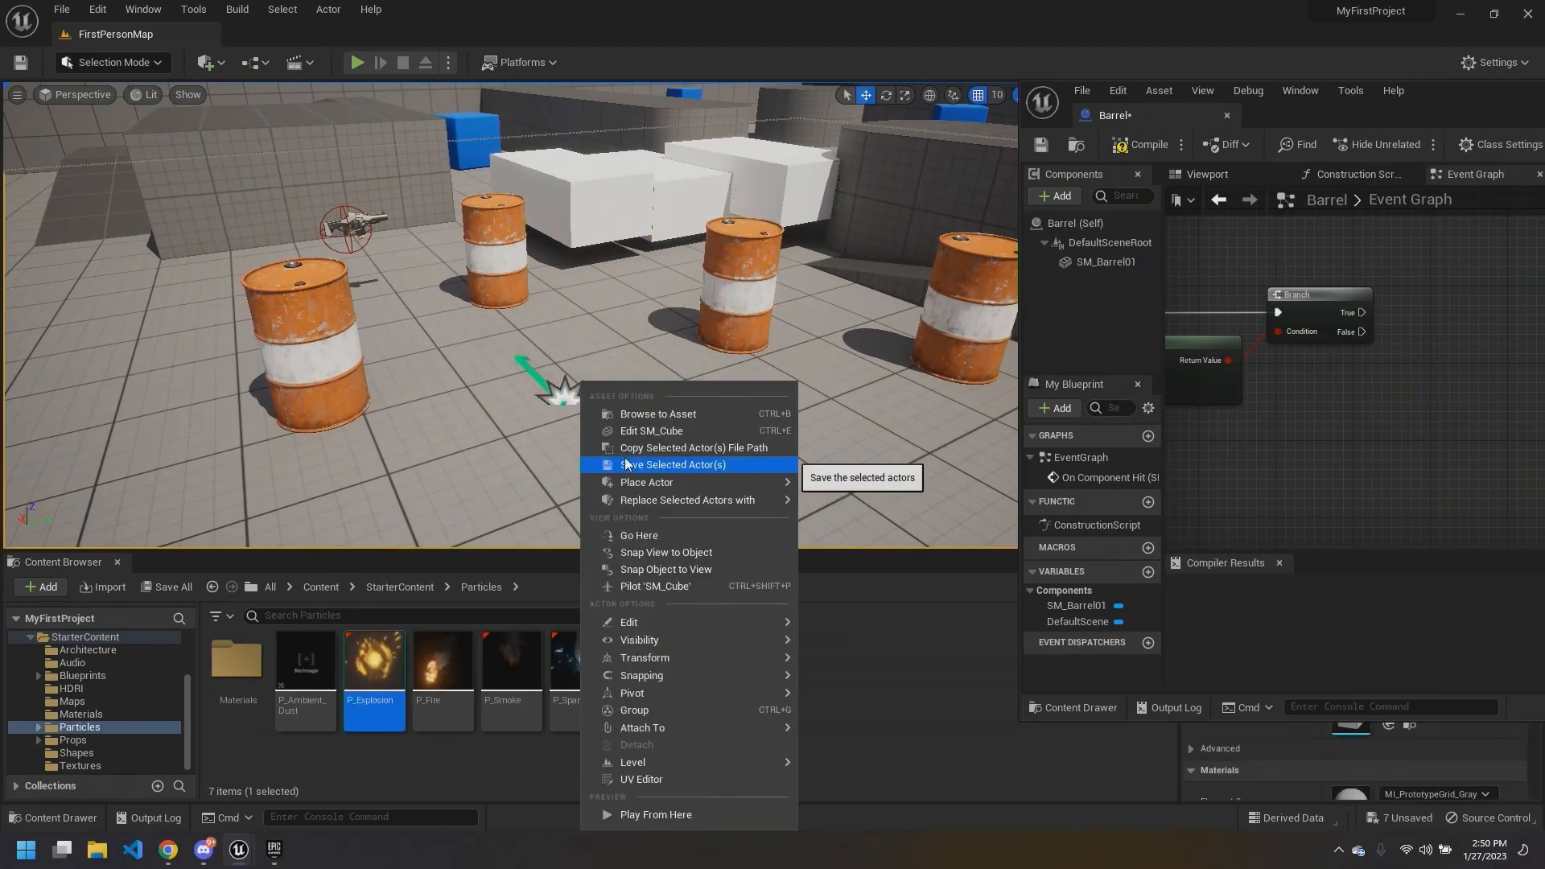
{"action": "right_click", "coordinate": [562, 445]}
{"action": "right_click_drag", "start_coordinate": [527, 395], "coordinate": [588, 395]}
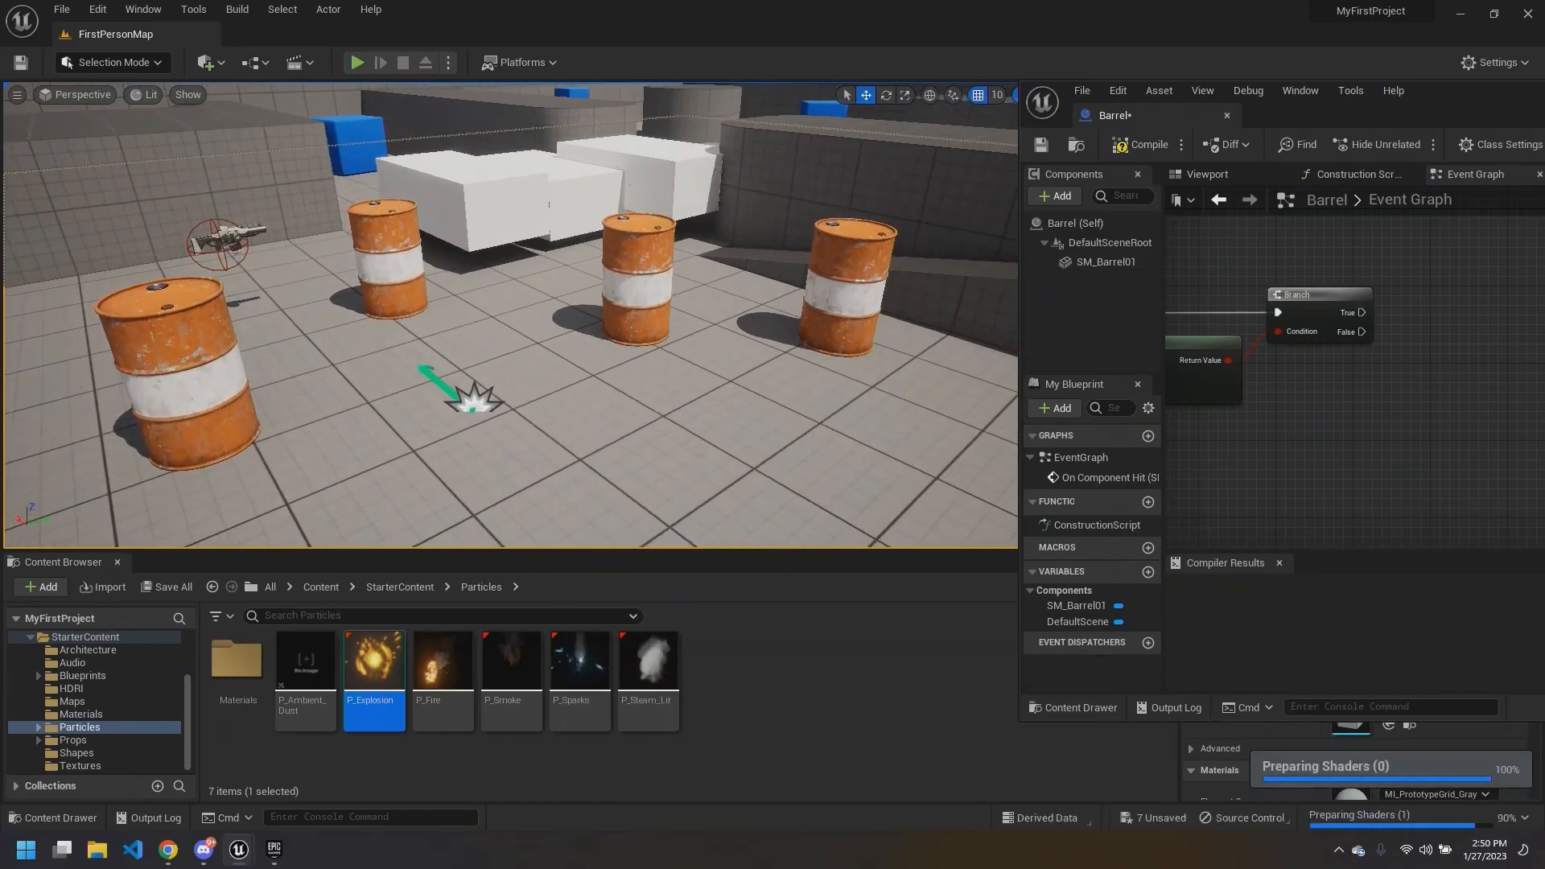
{"action": "left_click_drag", "start_coordinate": [471, 406], "coordinate": [474, 407]}
{"action": "right_click_drag", "start_coordinate": [477, 420], "coordinate": [447, 425]}
{"action": "key", "text": "Delete"}
{"action": "left_click_drag", "start_coordinate": [374, 680], "coordinate": [555, 412]}
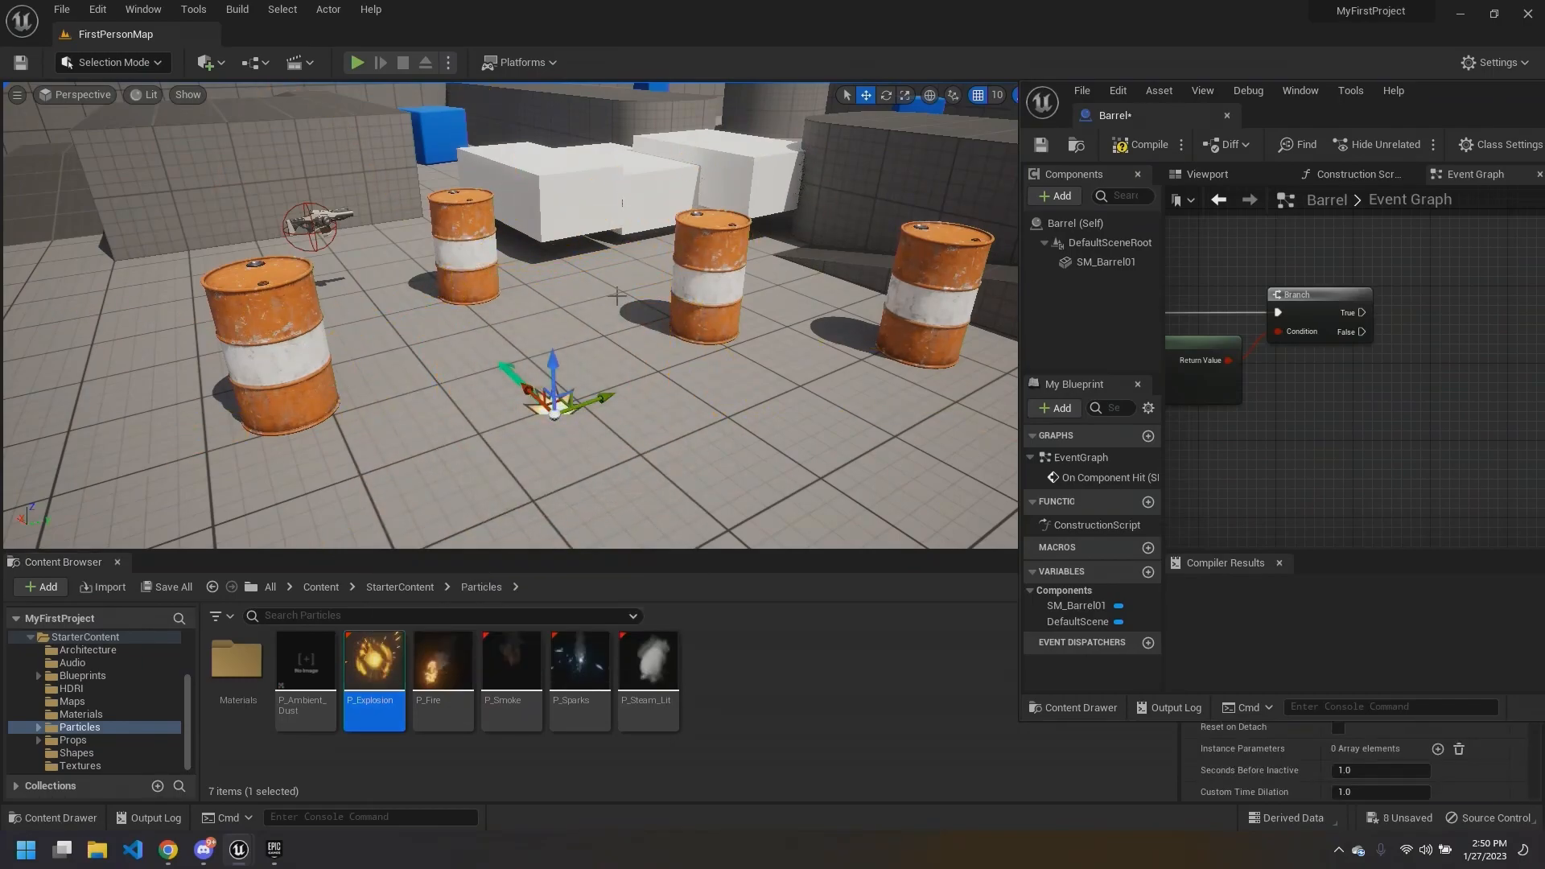
Step: Place P_Fire on the floor among the barrels to preview the flames, and delete it from the level
{"action": "left_click_drag", "start_coordinate": [442, 668], "coordinate": [584, 405]}
{"action": "left_click_drag", "start_coordinate": [550, 338], "coordinate": [549, 331]}
{"action": "right_click_drag", "start_coordinate": [550, 331], "coordinate": [547, 331]}
{"action": "right_click_drag", "start_coordinate": [590, 424], "coordinate": [585, 424]}
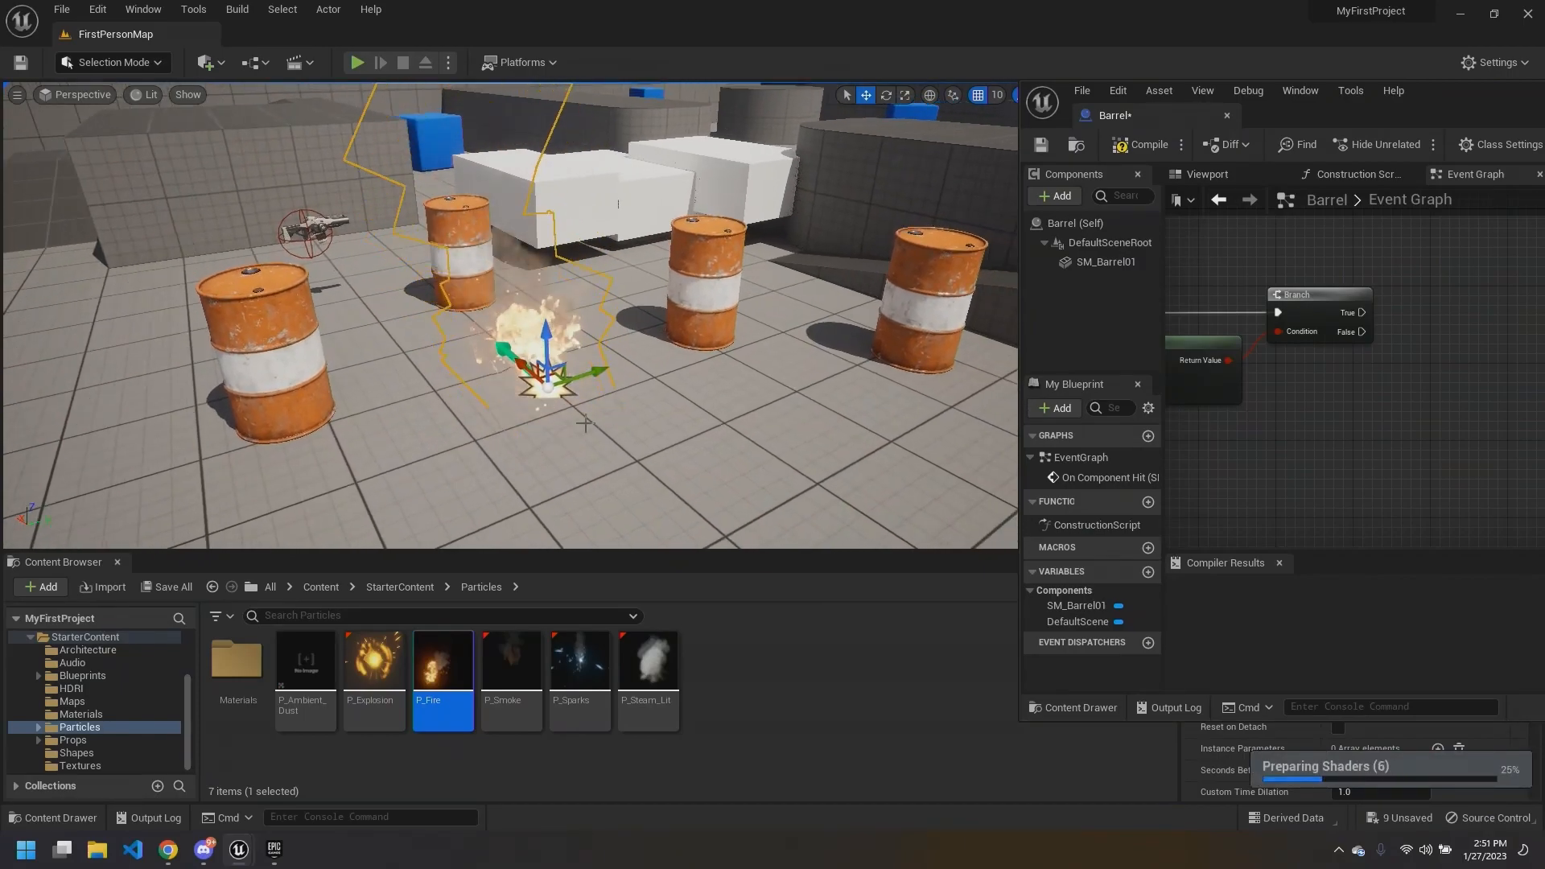
{"action": "key", "text": "Delete"}
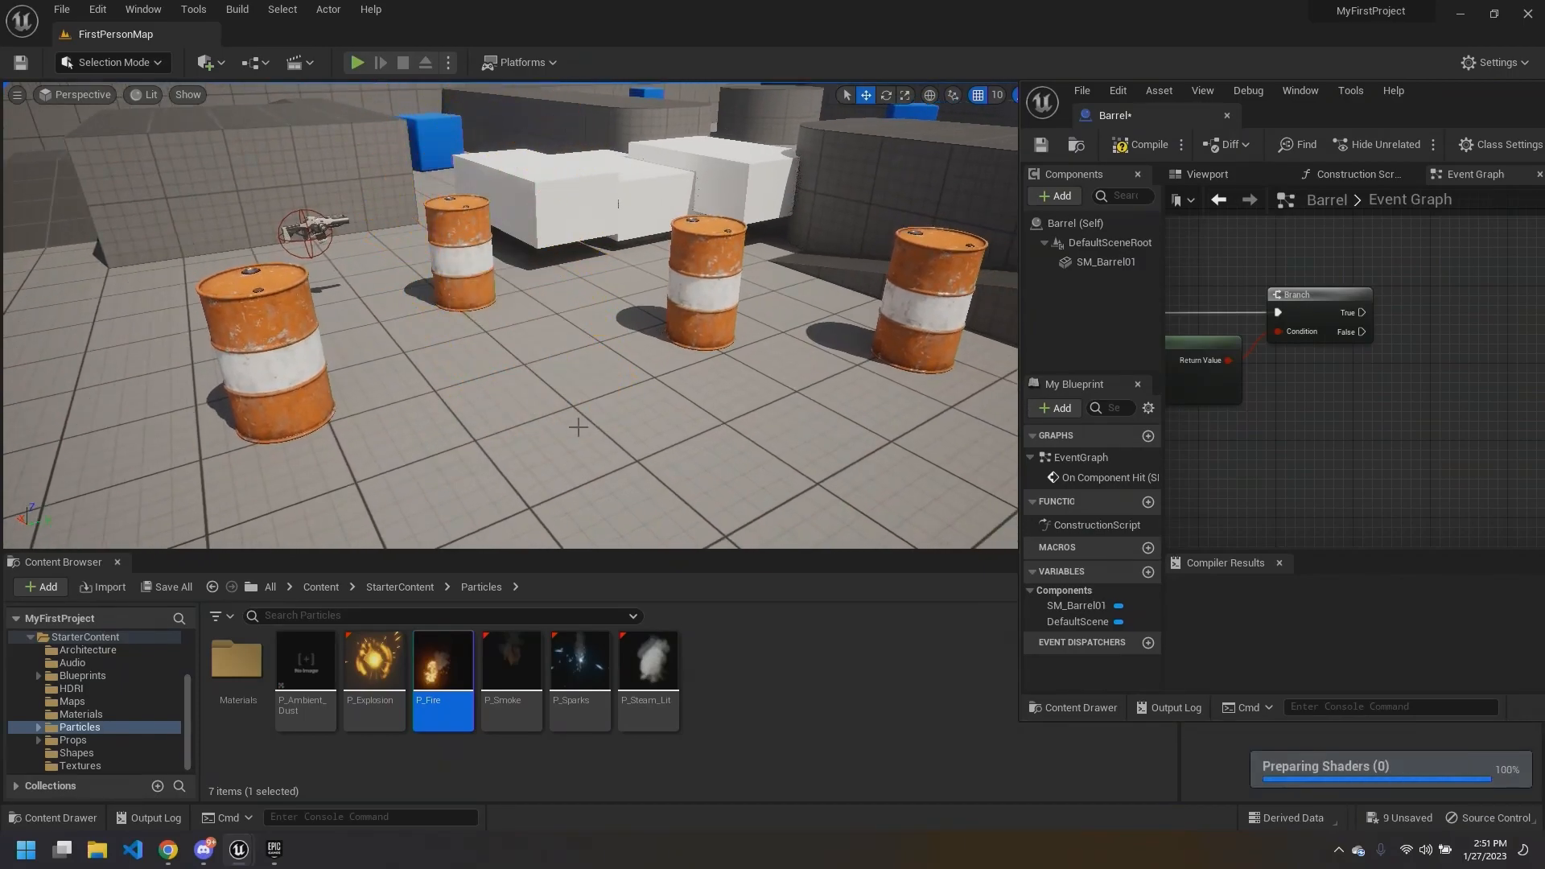
Step: Return to the Barrel event graph and add a Spawn Emitter at Location node to the Branch's True output
{"action": "left_click", "coordinate": [375, 668]}
{"action": "left_click_drag", "start_coordinate": [1451, 103], "coordinate": [690, 83]}
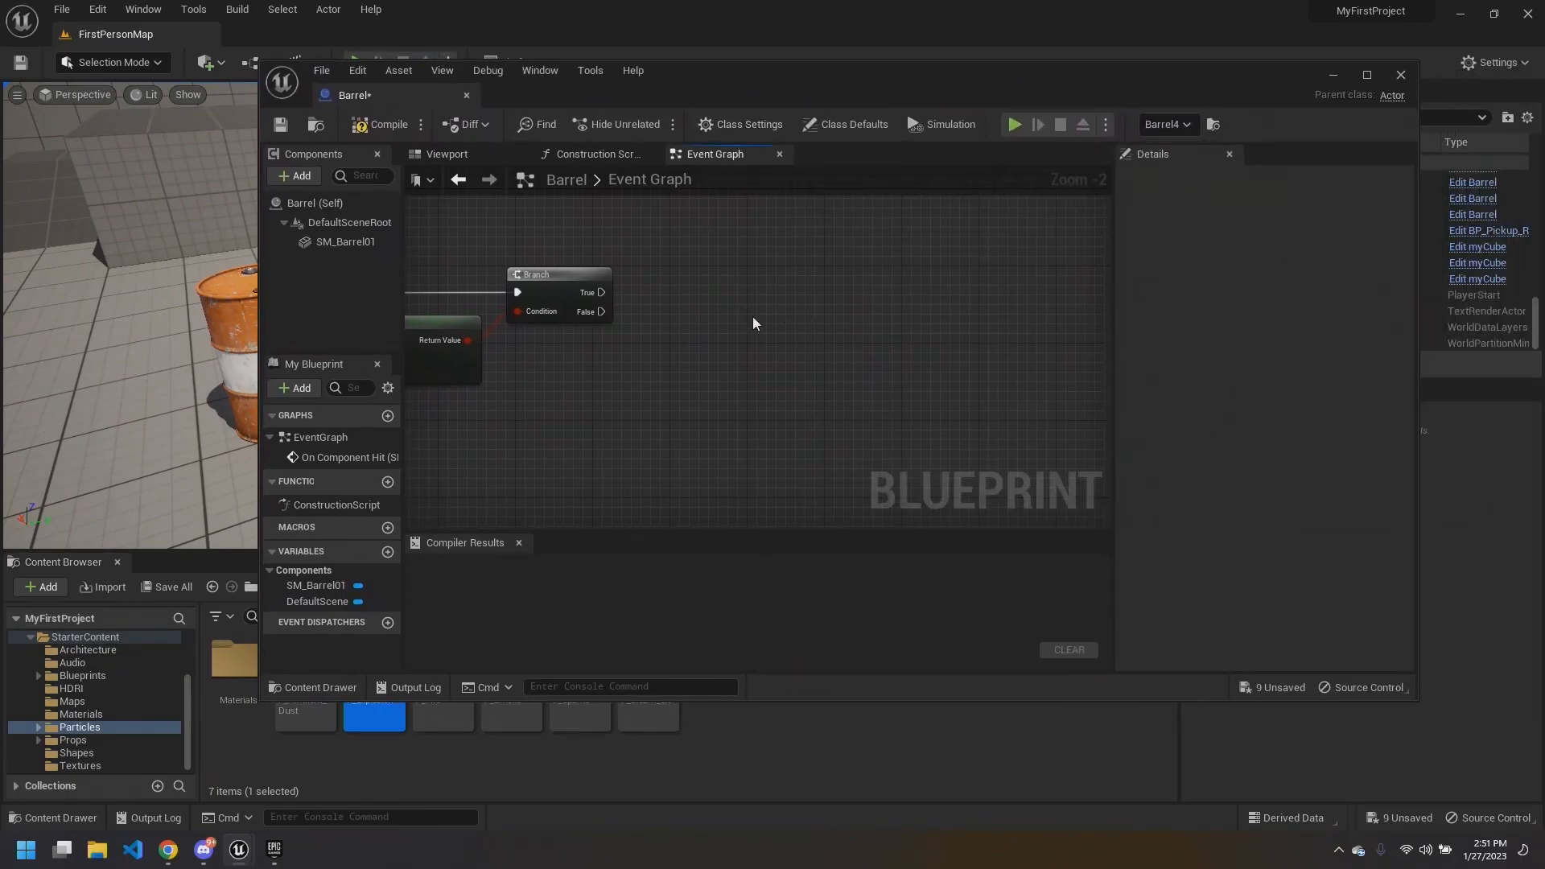
{"action": "right_click_drag", "start_coordinate": [682, 349], "coordinate": [801, 352]}
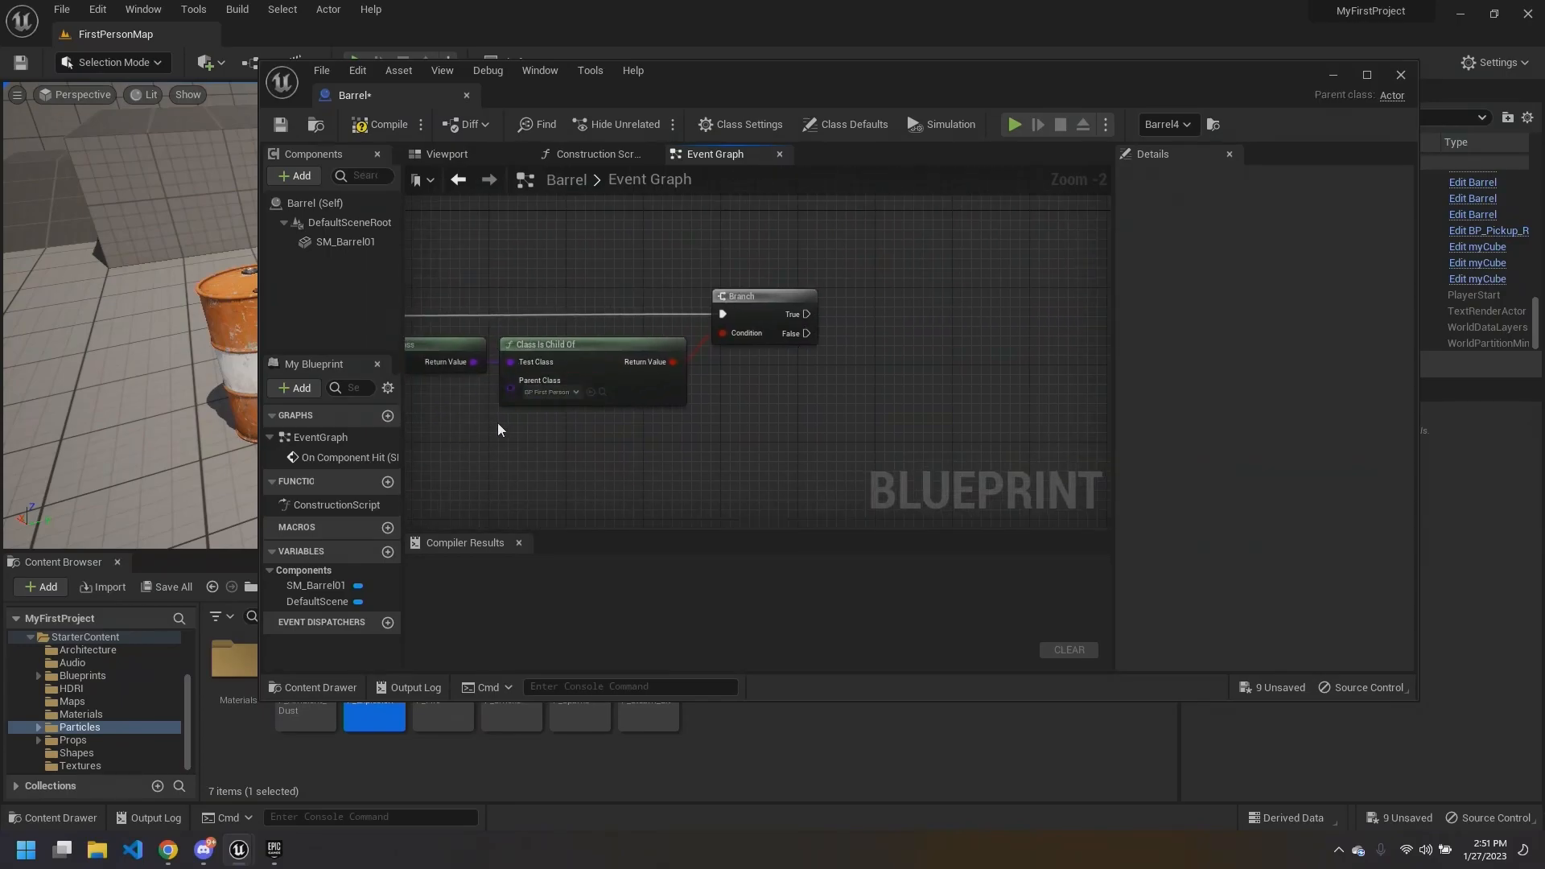
{"action": "right_click_drag", "start_coordinate": [499, 431], "coordinate": [572, 431]}
{"action": "right_click_drag", "start_coordinate": [897, 388], "coordinate": [653, 411]}
{"action": "left_click_drag", "start_coordinate": [636, 338], "coordinate": [713, 338]}
{"action": "type", "text": "spawn emitter"}
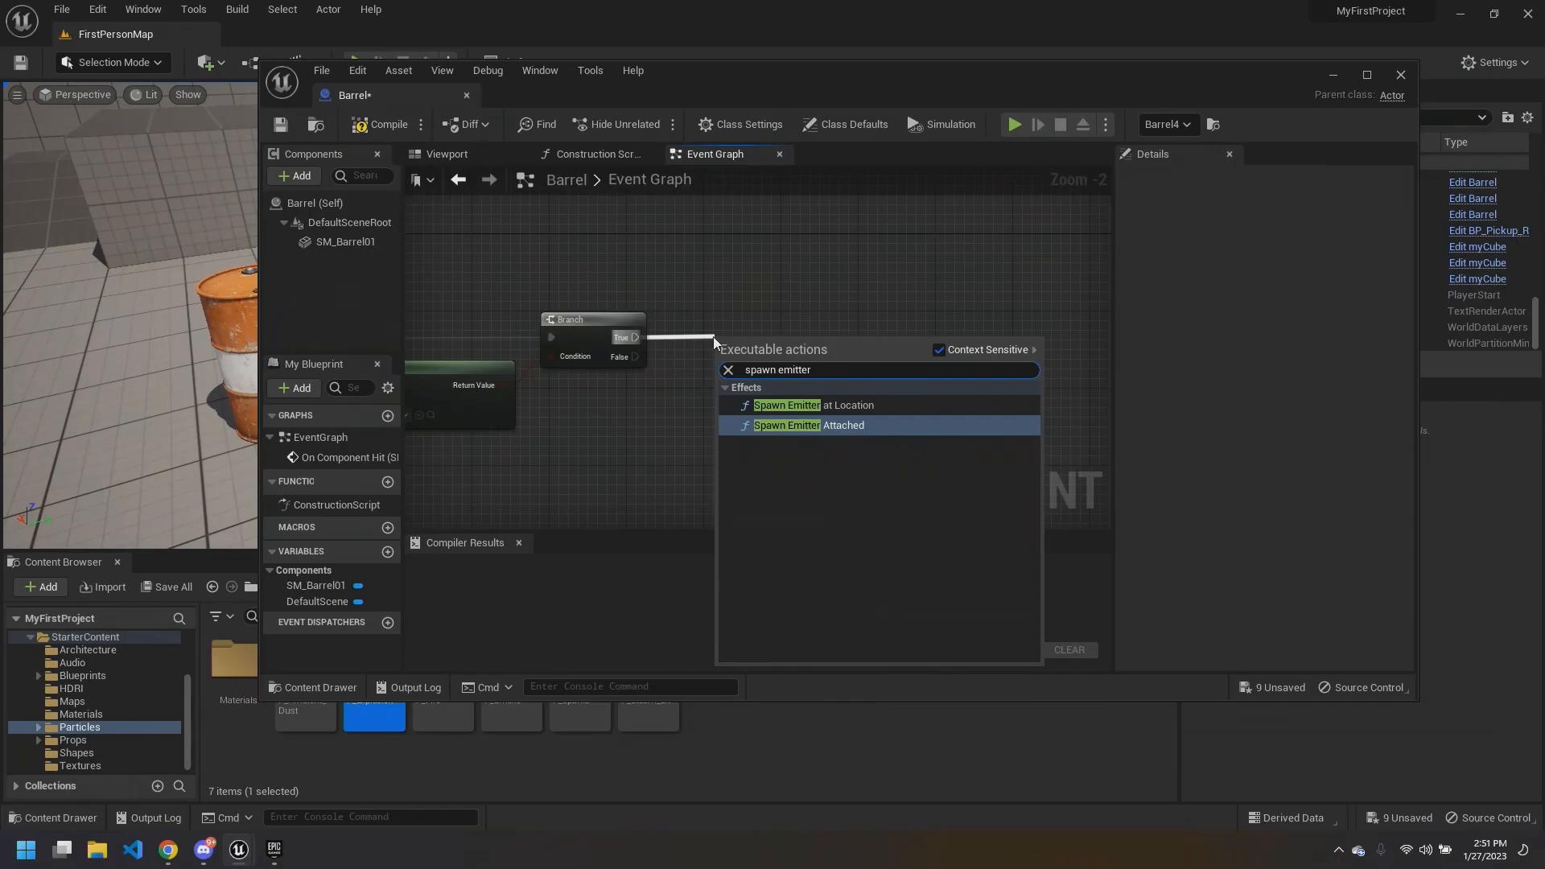
{"action": "key", "text": "Up"}
{"action": "key", "text": "Return"}
Step: Move the Spawn Emitter at Location node farther from the Branch, level with its True output
{"action": "right_click_drag", "start_coordinate": [818, 312], "coordinate": [769, 197]}
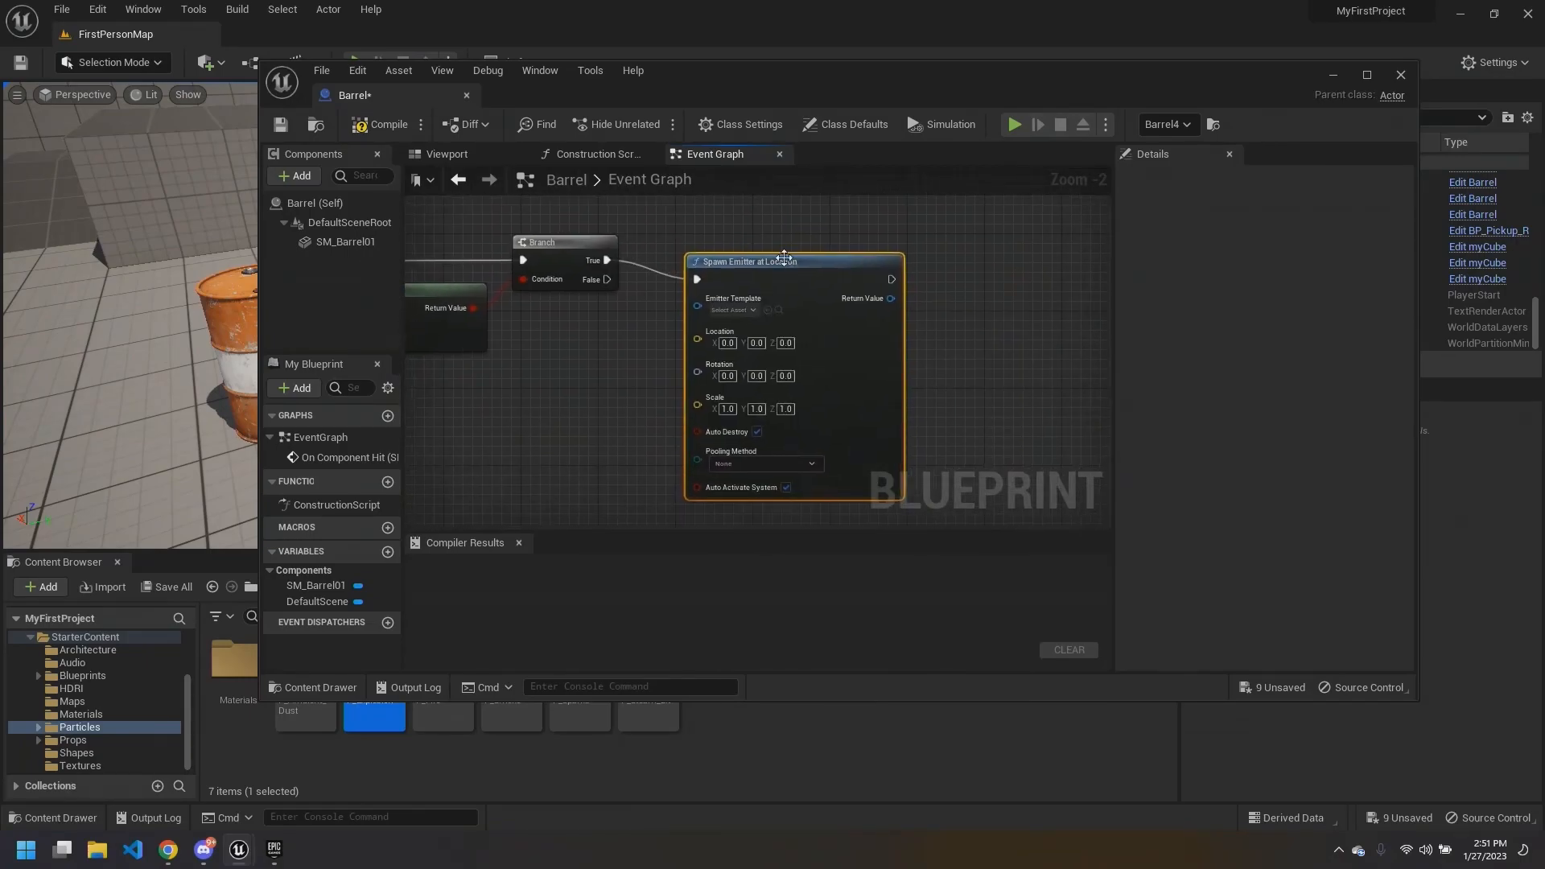
{"action": "left_click_drag", "start_coordinate": [821, 256], "coordinate": [956, 236]}
{"action": "left_click", "coordinate": [736, 316]}
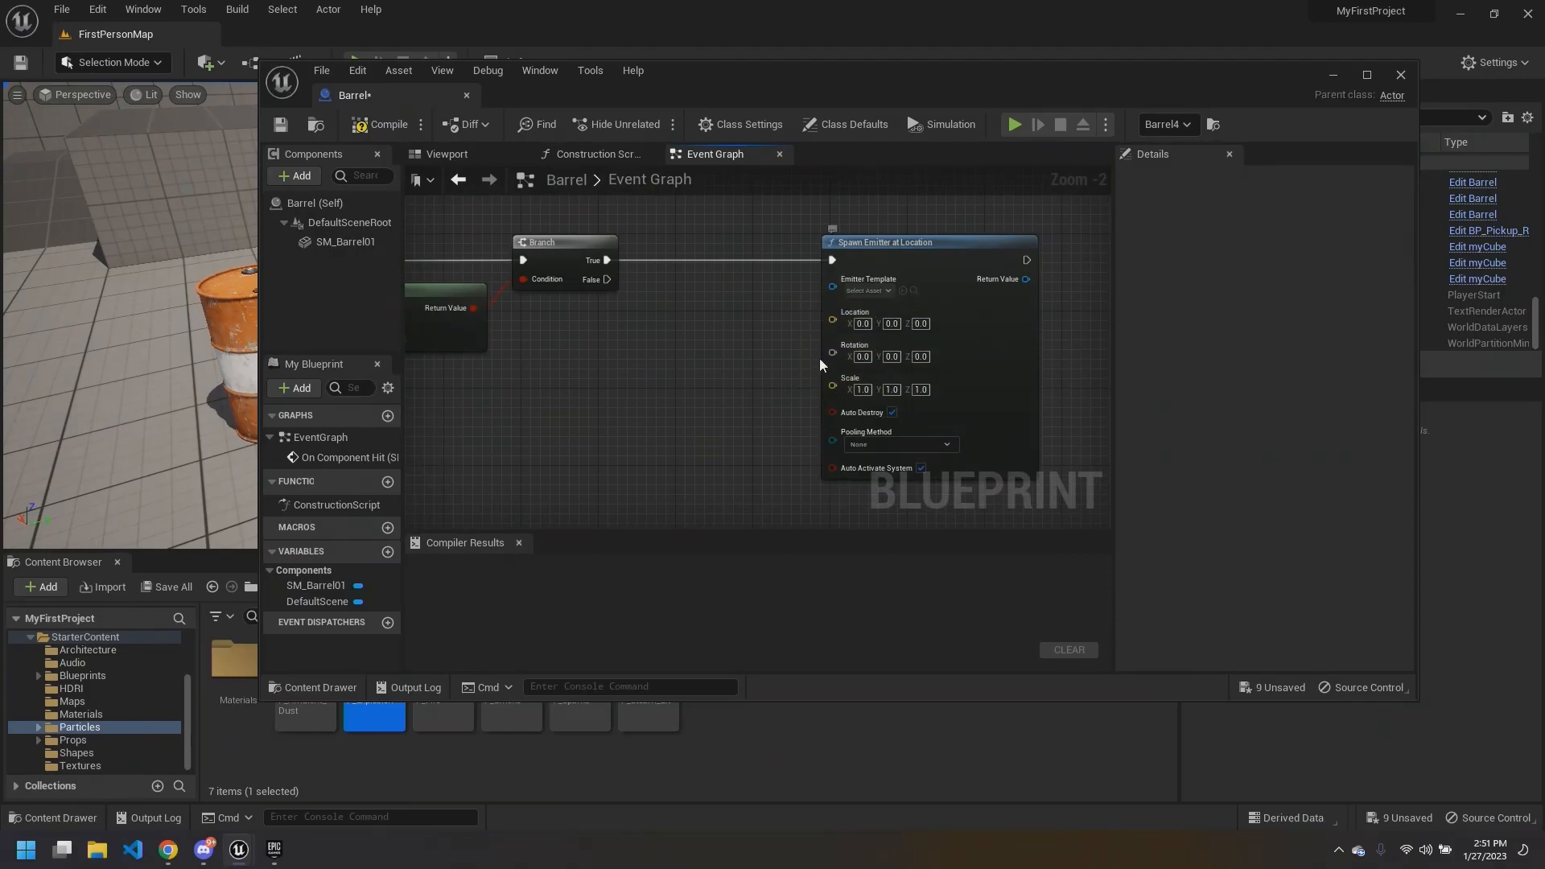
Step: Compare the barrel in the level with the node chain from On Component Hit to the spawn node
{"action": "right_click_drag", "start_coordinate": [831, 322], "coordinate": [979, 277]}
{"action": "right_click_drag", "start_coordinate": [887, 292], "coordinate": [845, 283]}
{"action": "right_click_drag", "start_coordinate": [655, 286], "coordinate": [703, 286]}
{"action": "left_click_drag", "start_coordinate": [707, 84], "coordinate": [805, 76]}
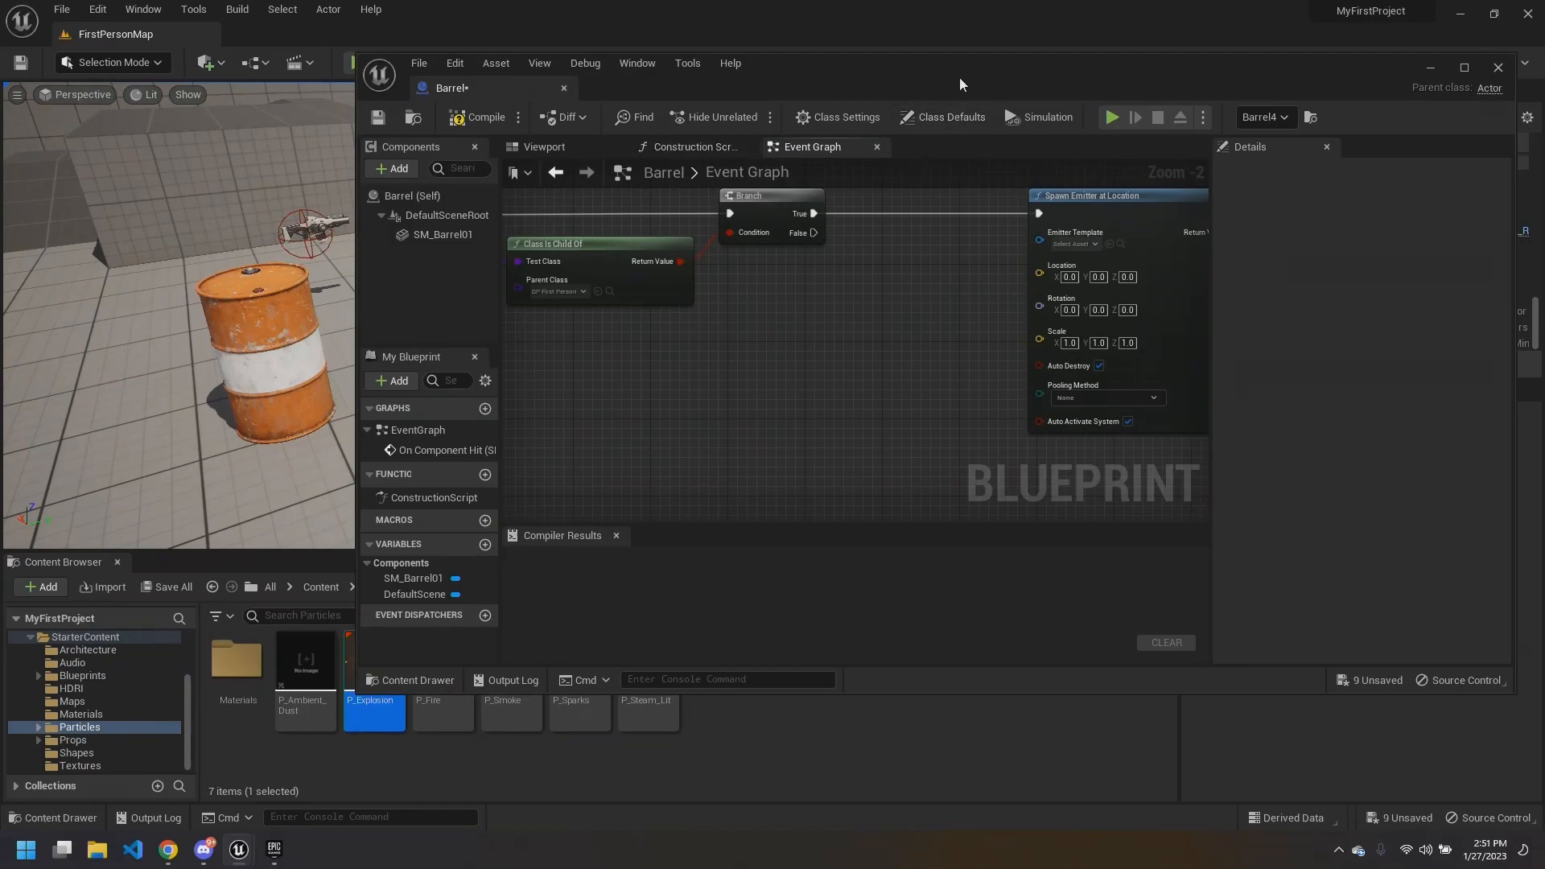
{"action": "left_click_drag", "start_coordinate": [959, 77], "coordinate": [832, 98]}
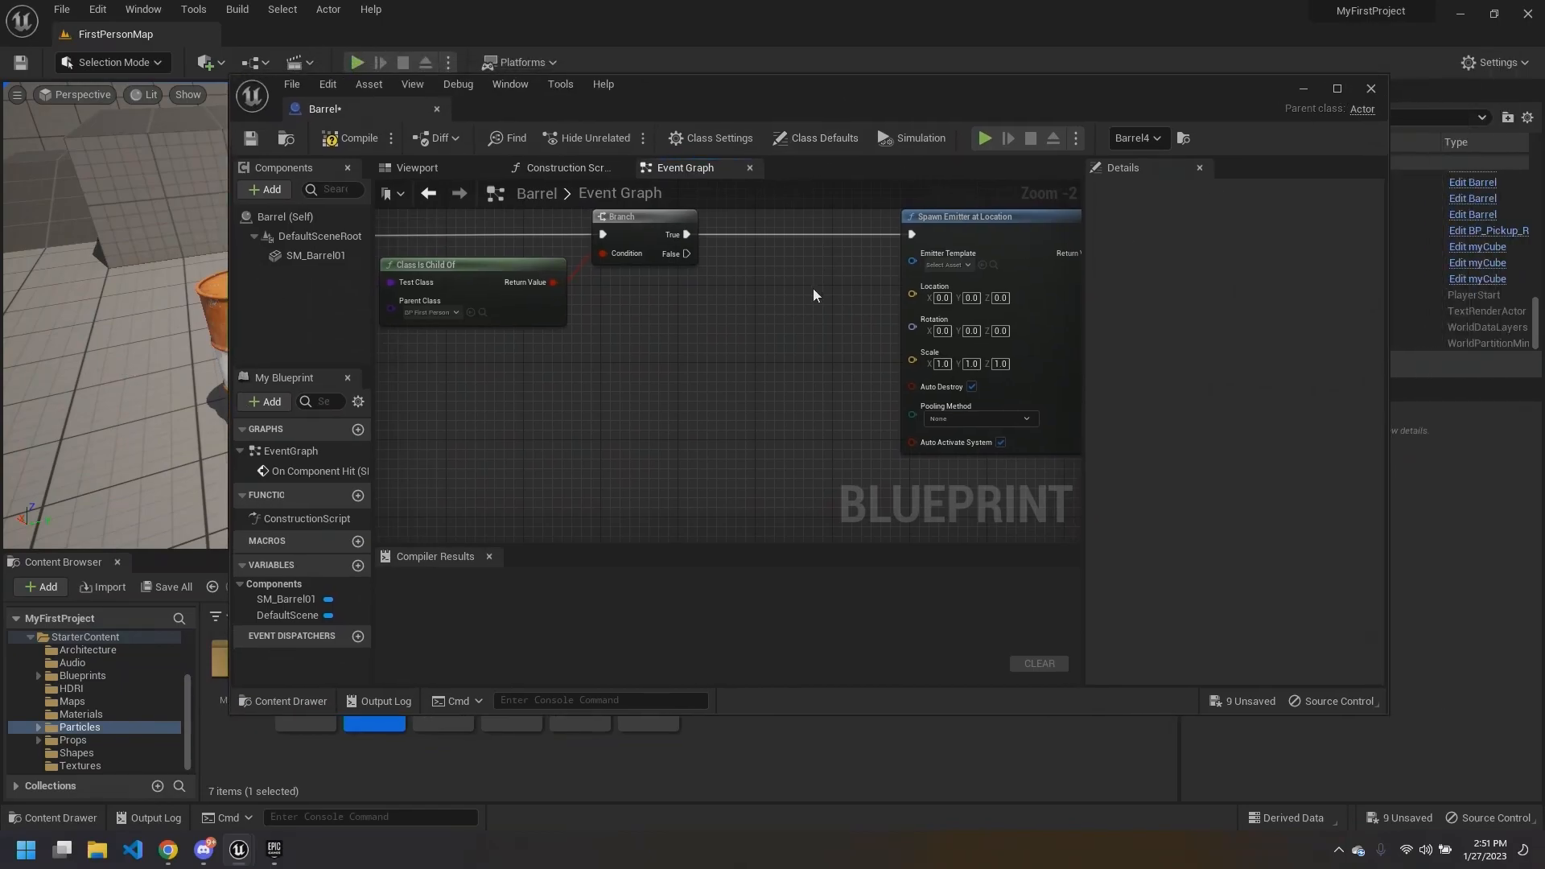
{"action": "right_click_drag", "start_coordinate": [813, 295], "coordinate": [817, 304]}
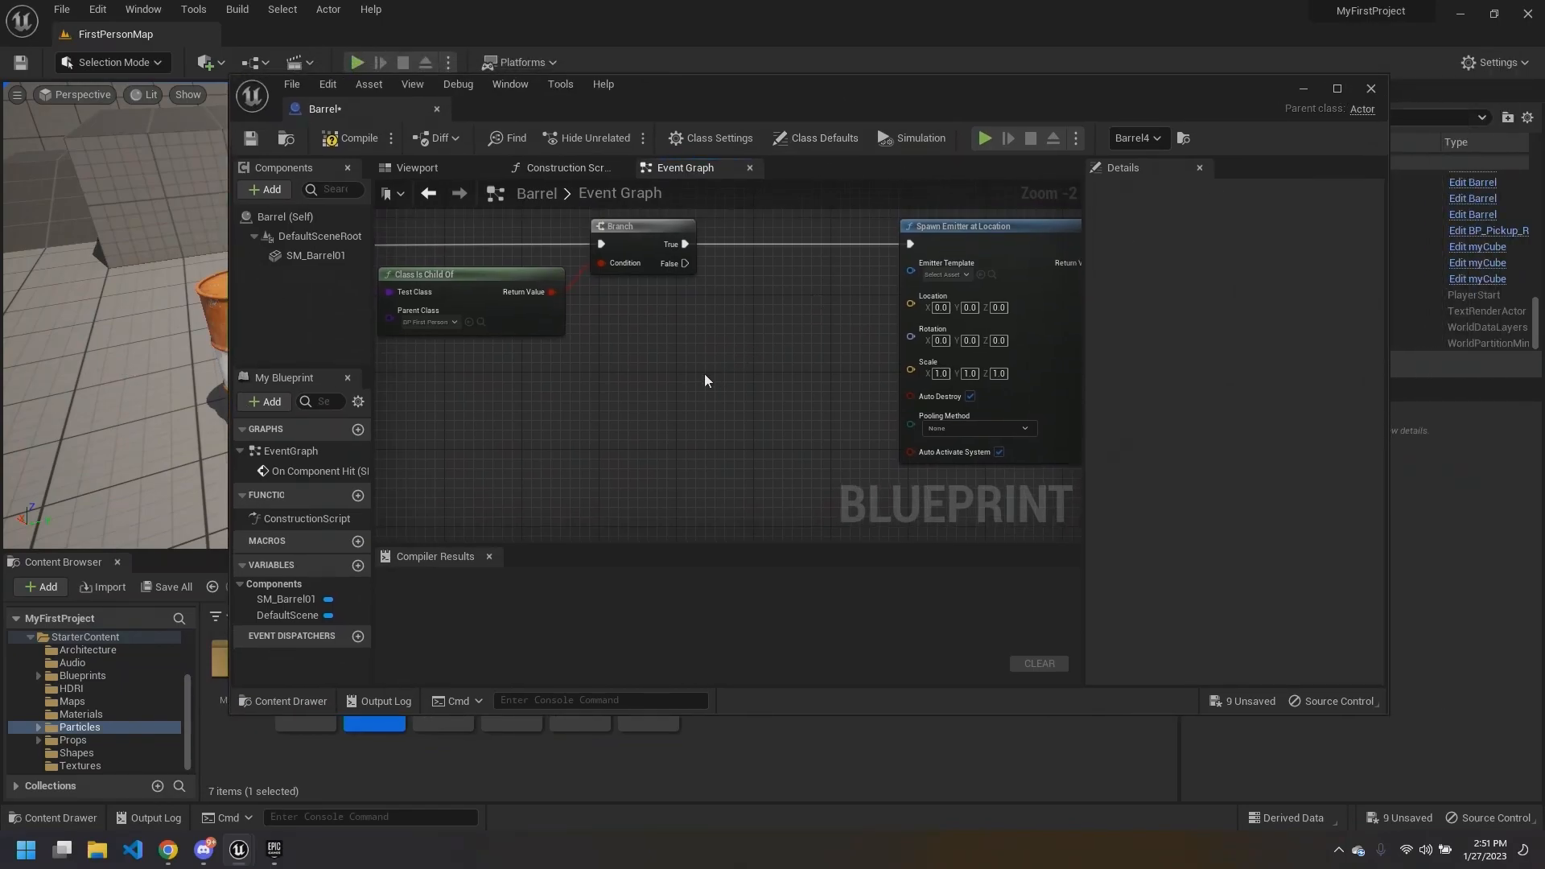
{"action": "right_click_drag", "start_coordinate": [716, 365], "coordinate": [685, 383]}
{"action": "left_click_drag", "start_coordinate": [877, 93], "coordinate": [1061, 79]}
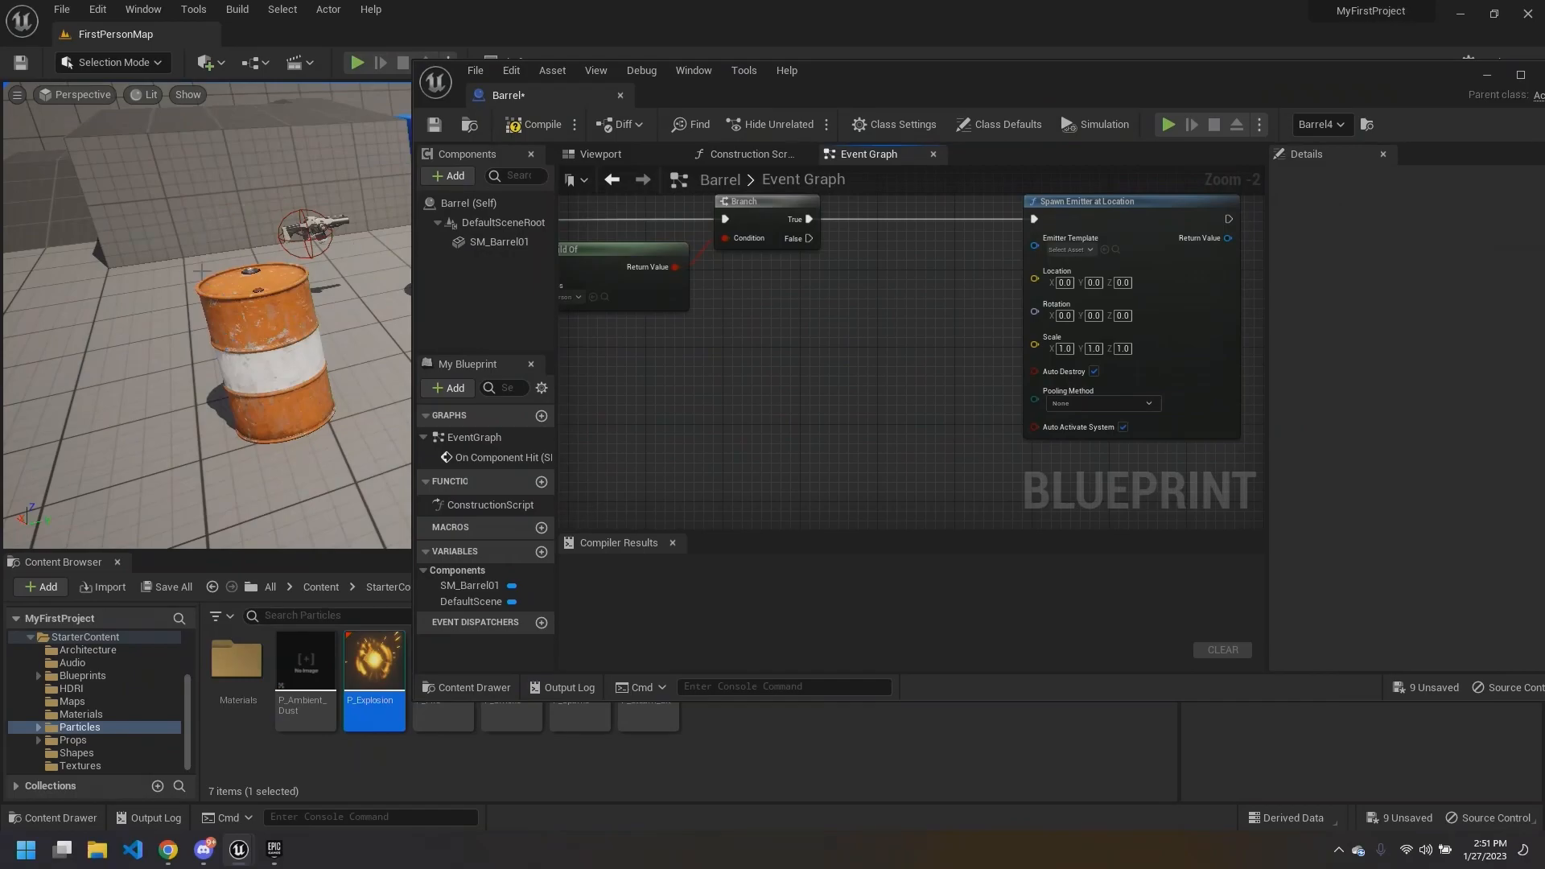
{"action": "right_click_drag", "start_coordinate": [739, 348], "coordinate": [880, 308]}
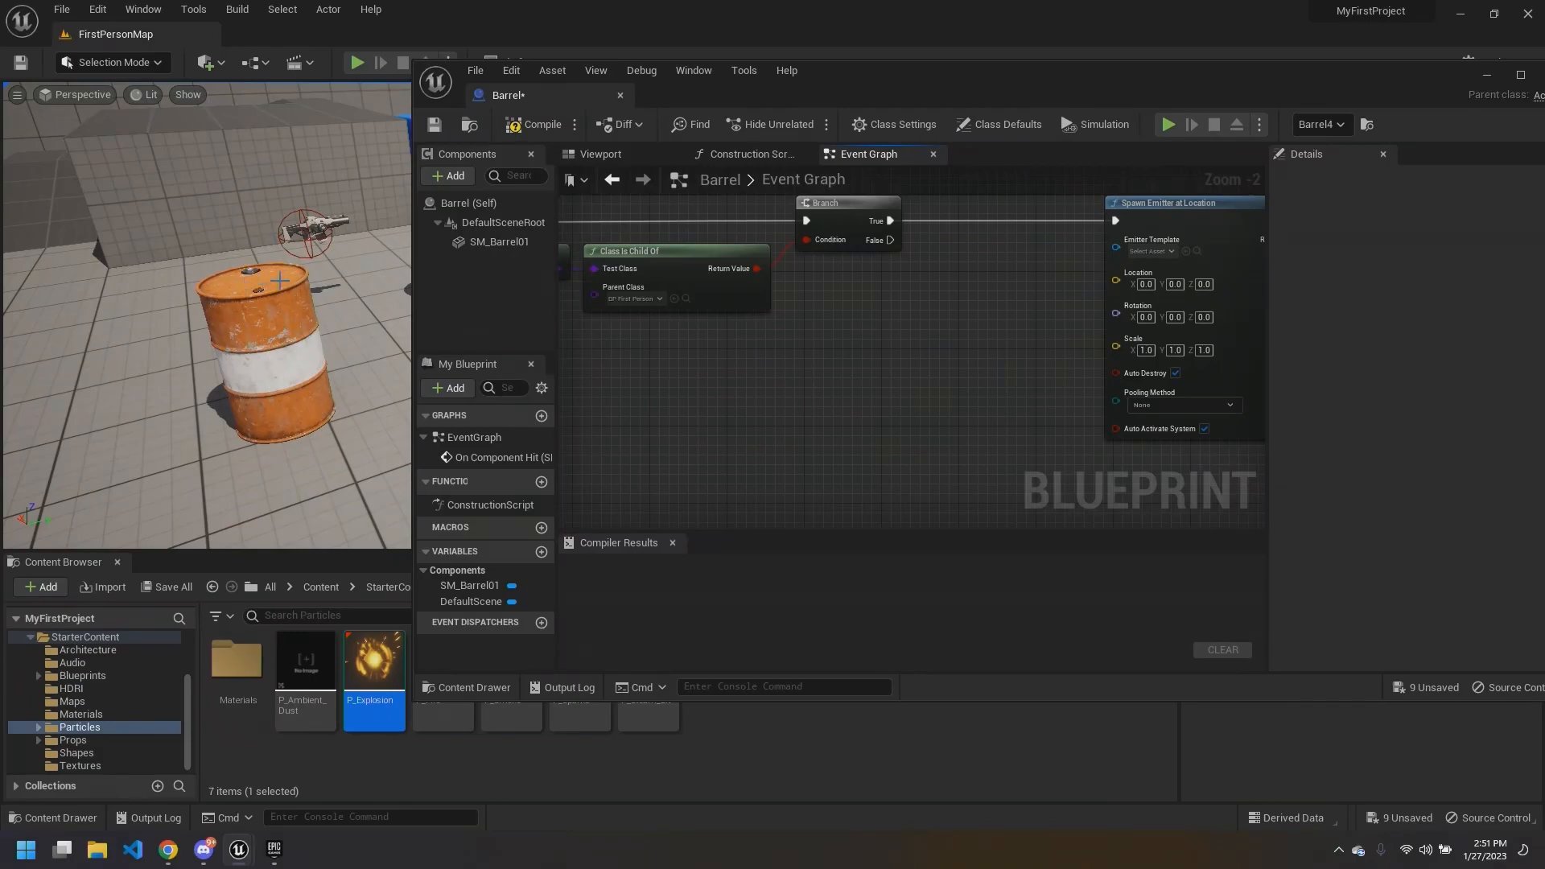
{"action": "right_click_drag", "start_coordinate": [247, 278], "coordinate": [225, 299]}
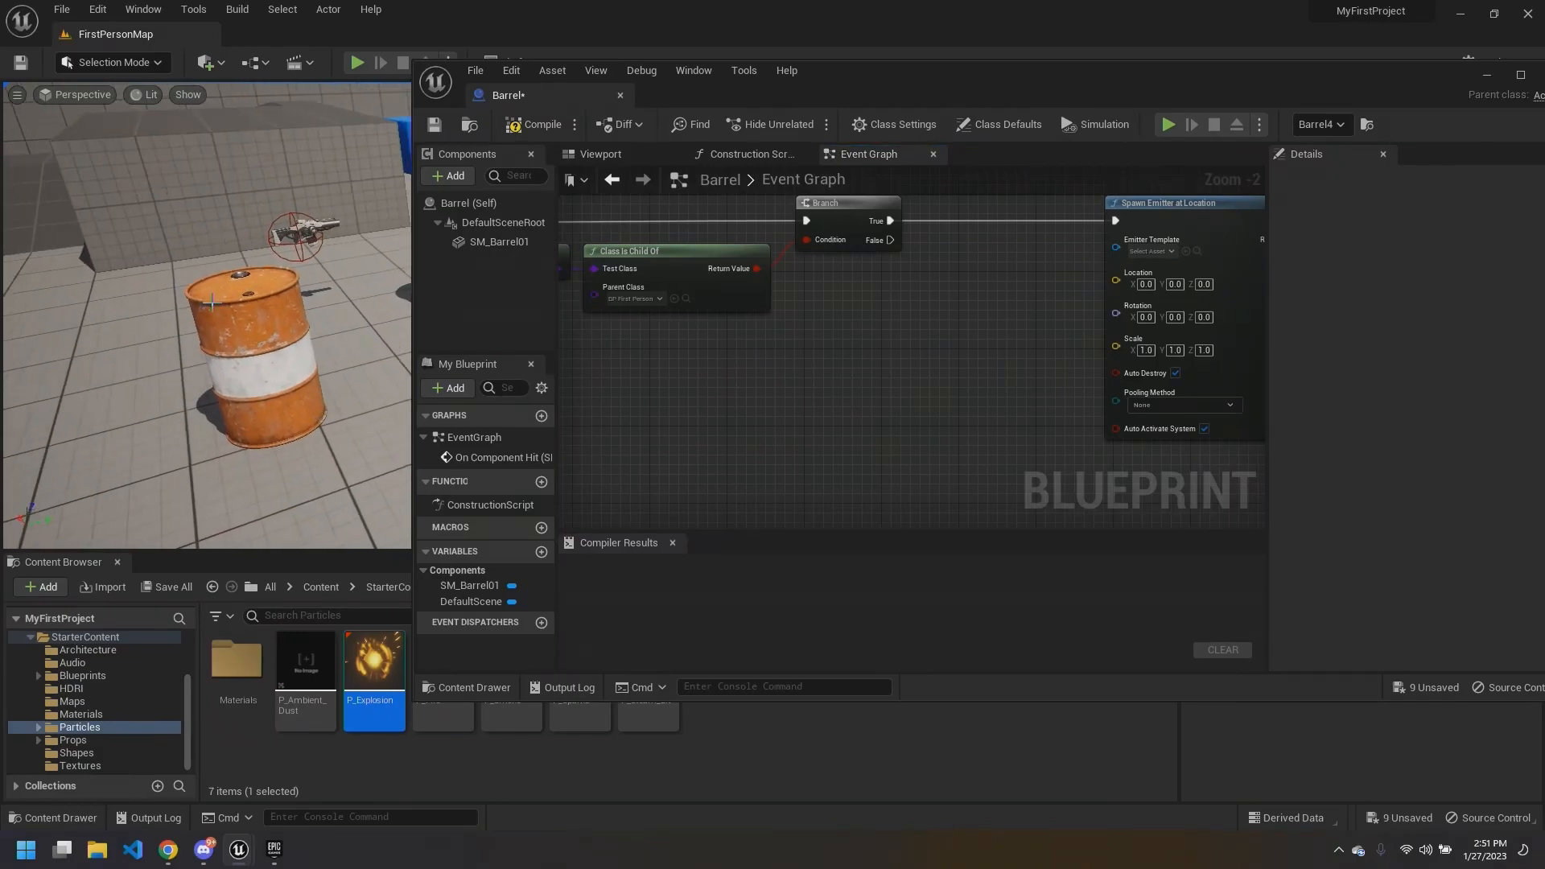
{"action": "left_click_drag", "start_coordinate": [936, 75], "coordinate": [867, 88]}
{"action": "right_click_drag", "start_coordinate": [870, 333], "coordinate": [811, 351]}
{"action": "scroll", "coordinate": [883, 335], "scroll_direction": "down", "scroll_amount": 1}
{"action": "right_click_drag", "start_coordinate": [666, 364], "coordinate": [648, 363]}
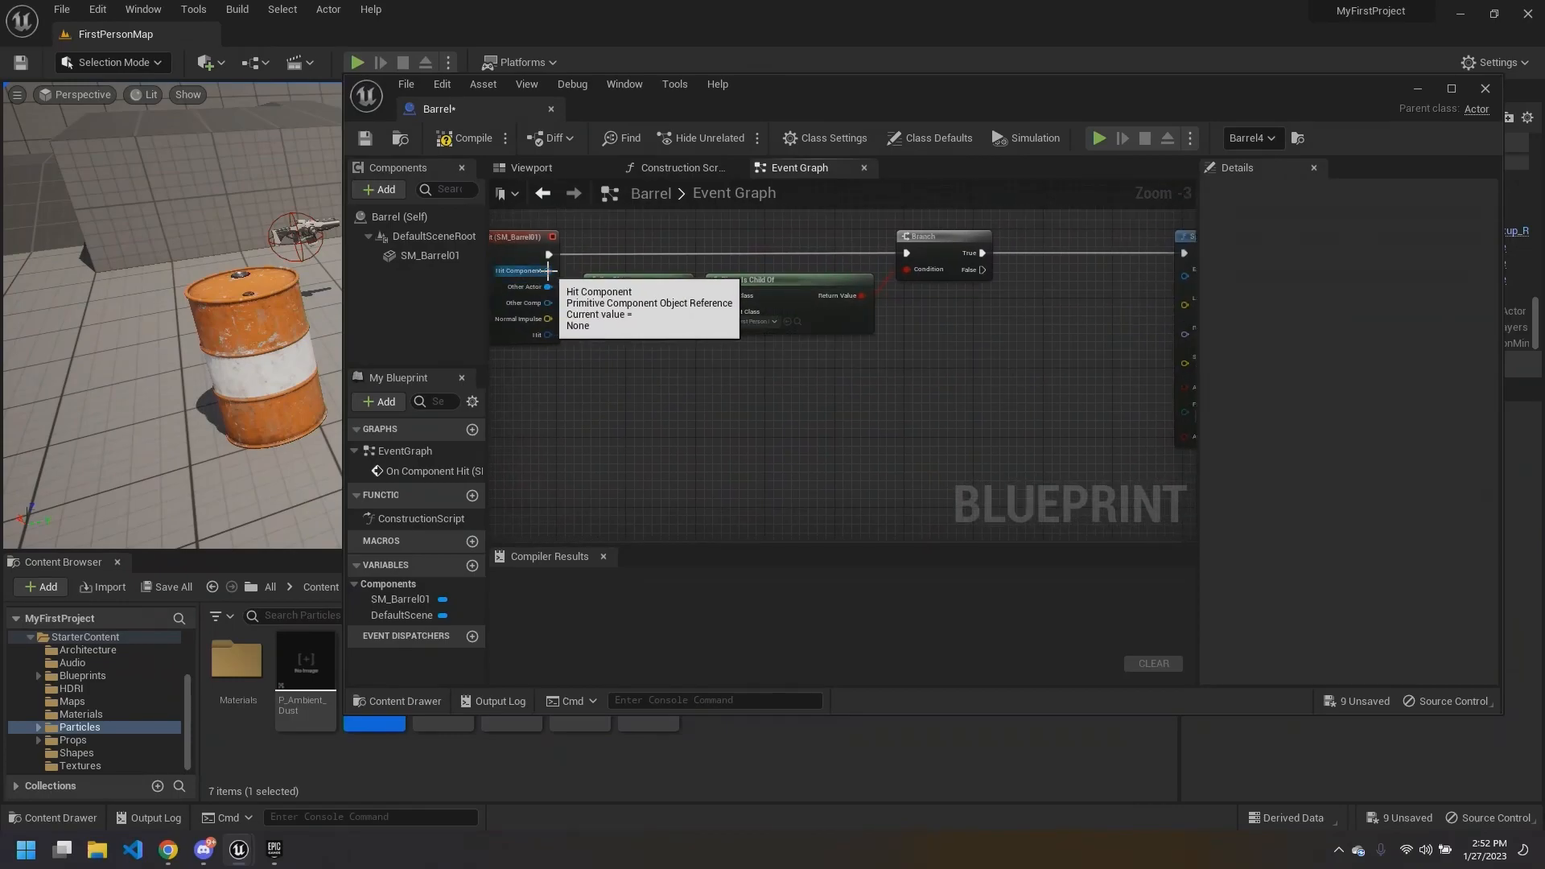
{"action": "scroll", "coordinate": [555, 266], "scroll_direction": "up", "scroll_amount": 2}
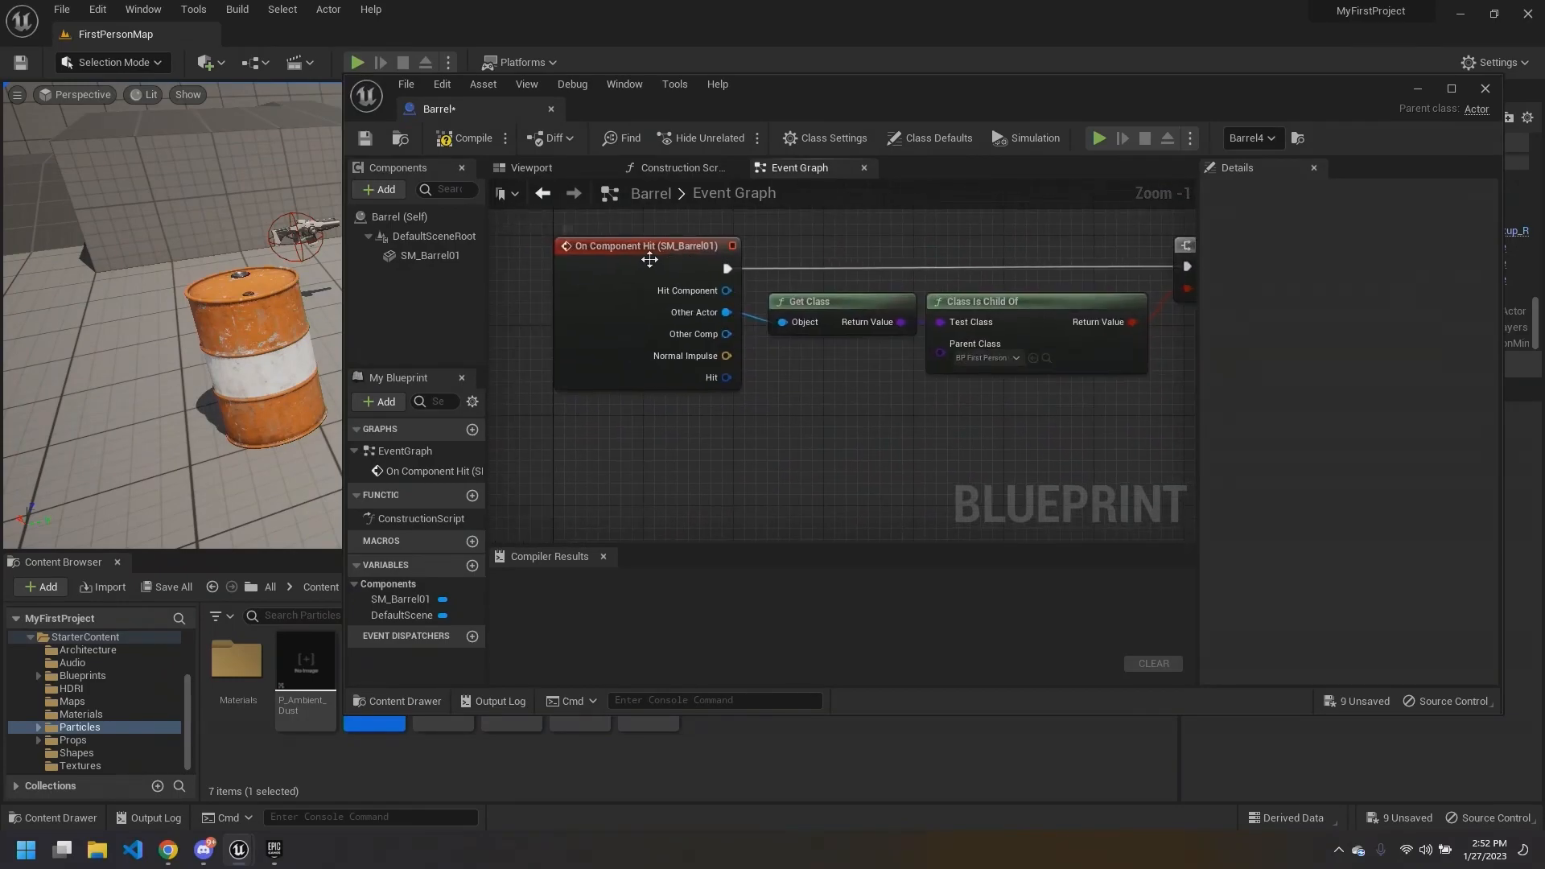
{"action": "right_click_drag", "start_coordinate": [639, 261], "coordinate": [593, 248]}
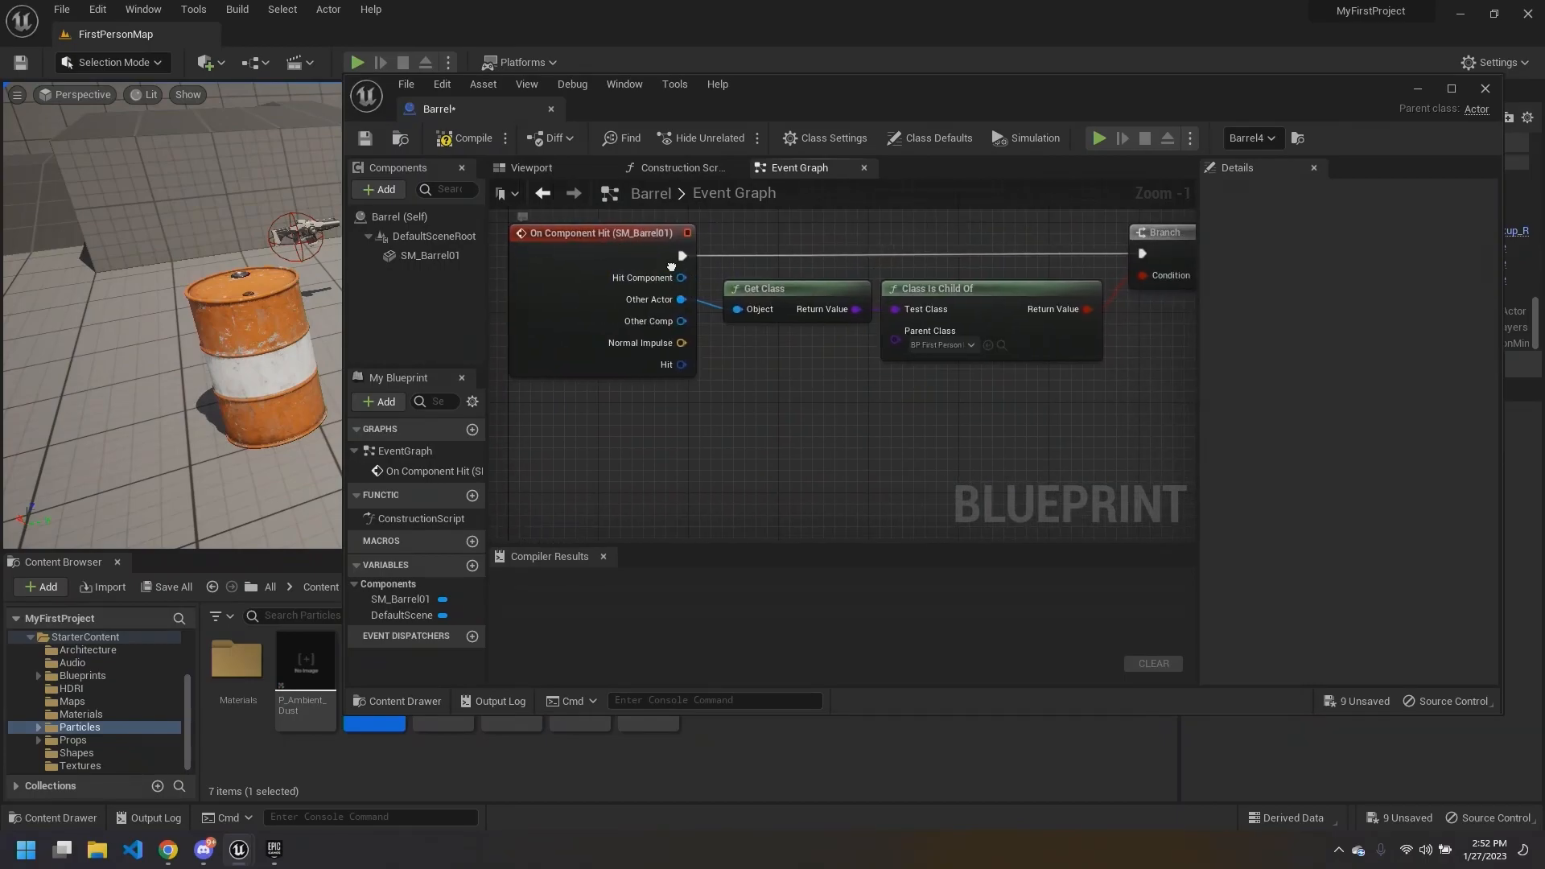
Step: Place an SM_Barrel01 component reference in the graph below the On Component Hit event
{"action": "left_click_drag", "start_coordinate": [406, 256], "coordinate": [618, 409]}
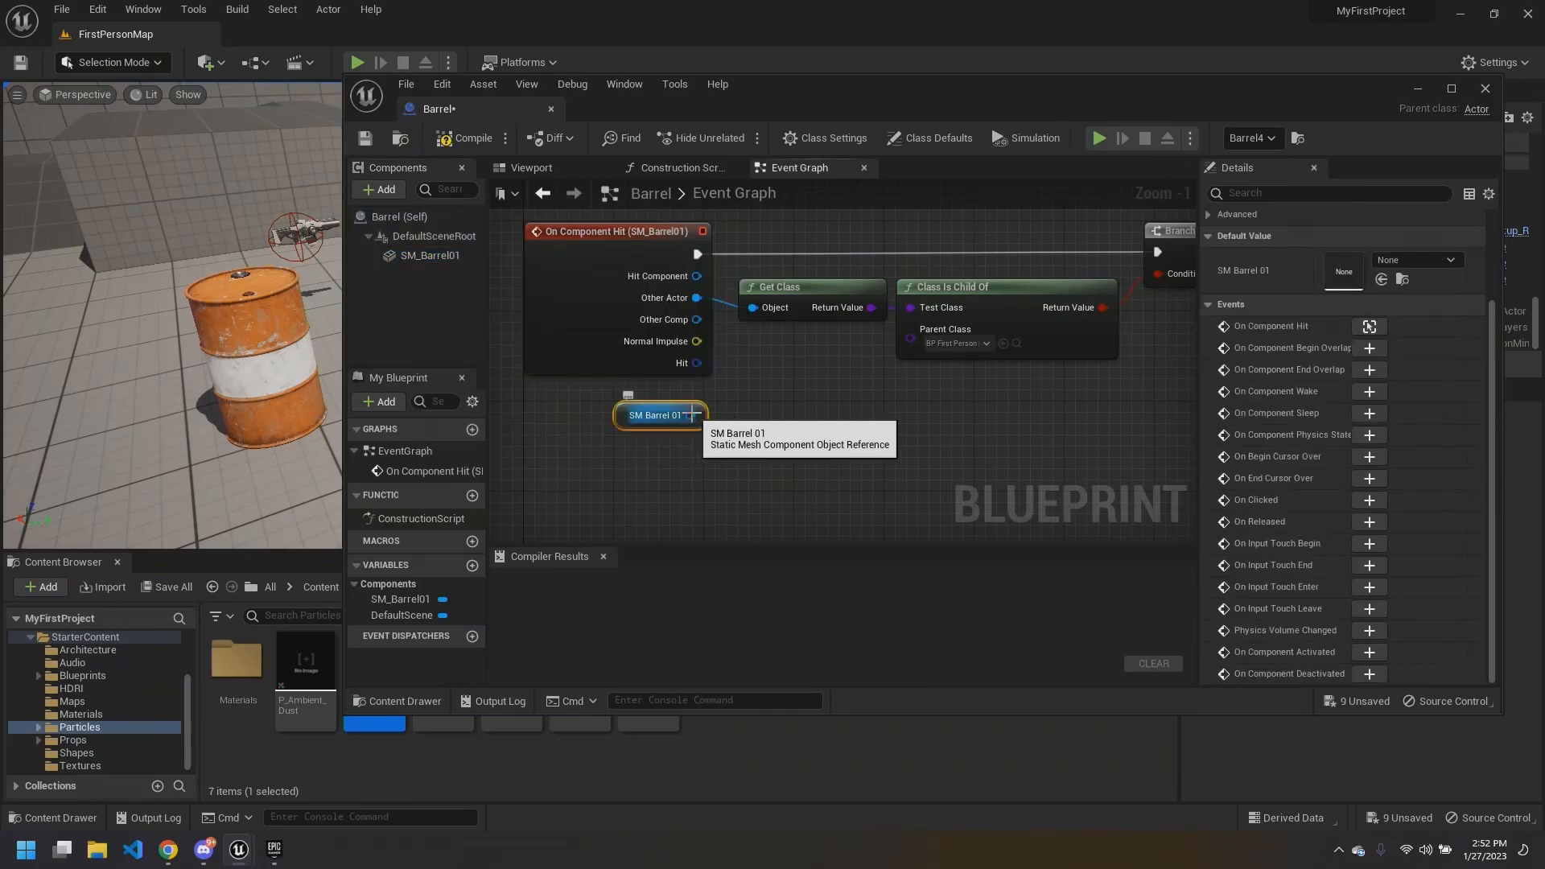
{"action": "right_click_drag", "start_coordinate": [729, 430], "coordinate": [682, 421]}
{"action": "scroll", "coordinate": [805, 395], "scroll_direction": "down", "scroll_amount": 1}
{"action": "right_click_drag", "start_coordinate": [805, 395], "coordinate": [738, 388]}
{"action": "scroll", "coordinate": [899, 350], "scroll_direction": "down", "scroll_amount": 1}
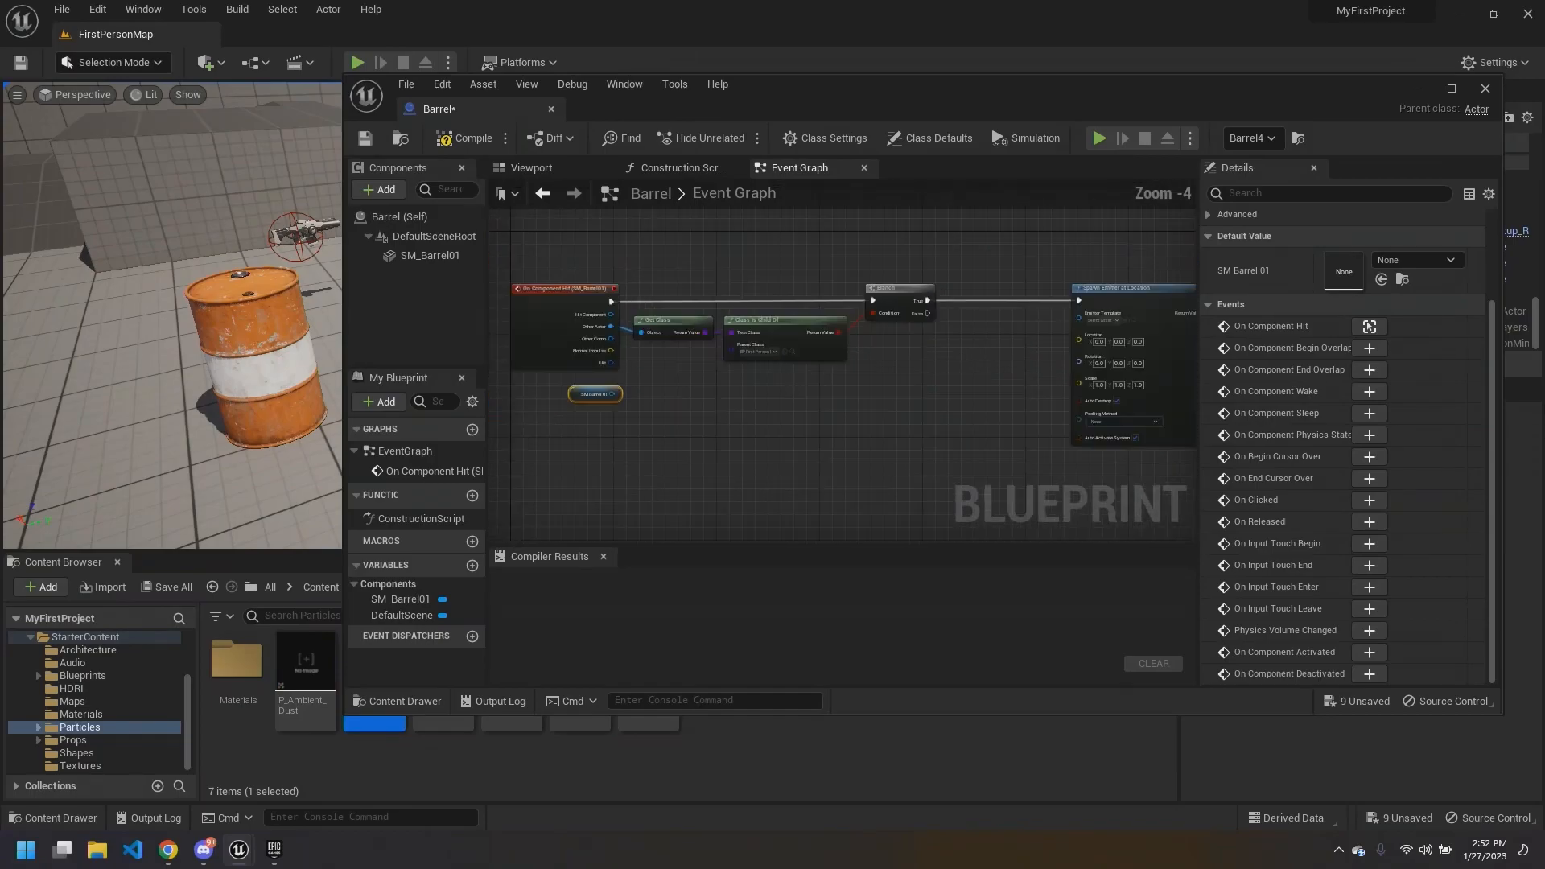
Step: Add a Get World Location node to the event's Hit Component output and place it near the Spawn Emitter node
{"action": "right_click_drag", "start_coordinate": [658, 363], "coordinate": [646, 359]}
{"action": "left_click_drag", "start_coordinate": [598, 310], "coordinate": [976, 384]}
{"action": "mouse_move", "coordinate": [976, 384]}
{"action": "right_mouse_down"}
{"action": "mouse_move", "coordinate": [733, 389]}
{"action": "mouse_move", "coordinate": [833, 369]}
{"action": "mouse_move", "coordinate": [972, 381]}
{"action": "right_mouse_up"}
{"action": "left_click_drag", "start_coordinate": [681, 301], "coordinate": [811, 408]}
{"action": "type", "text": "get positio"}
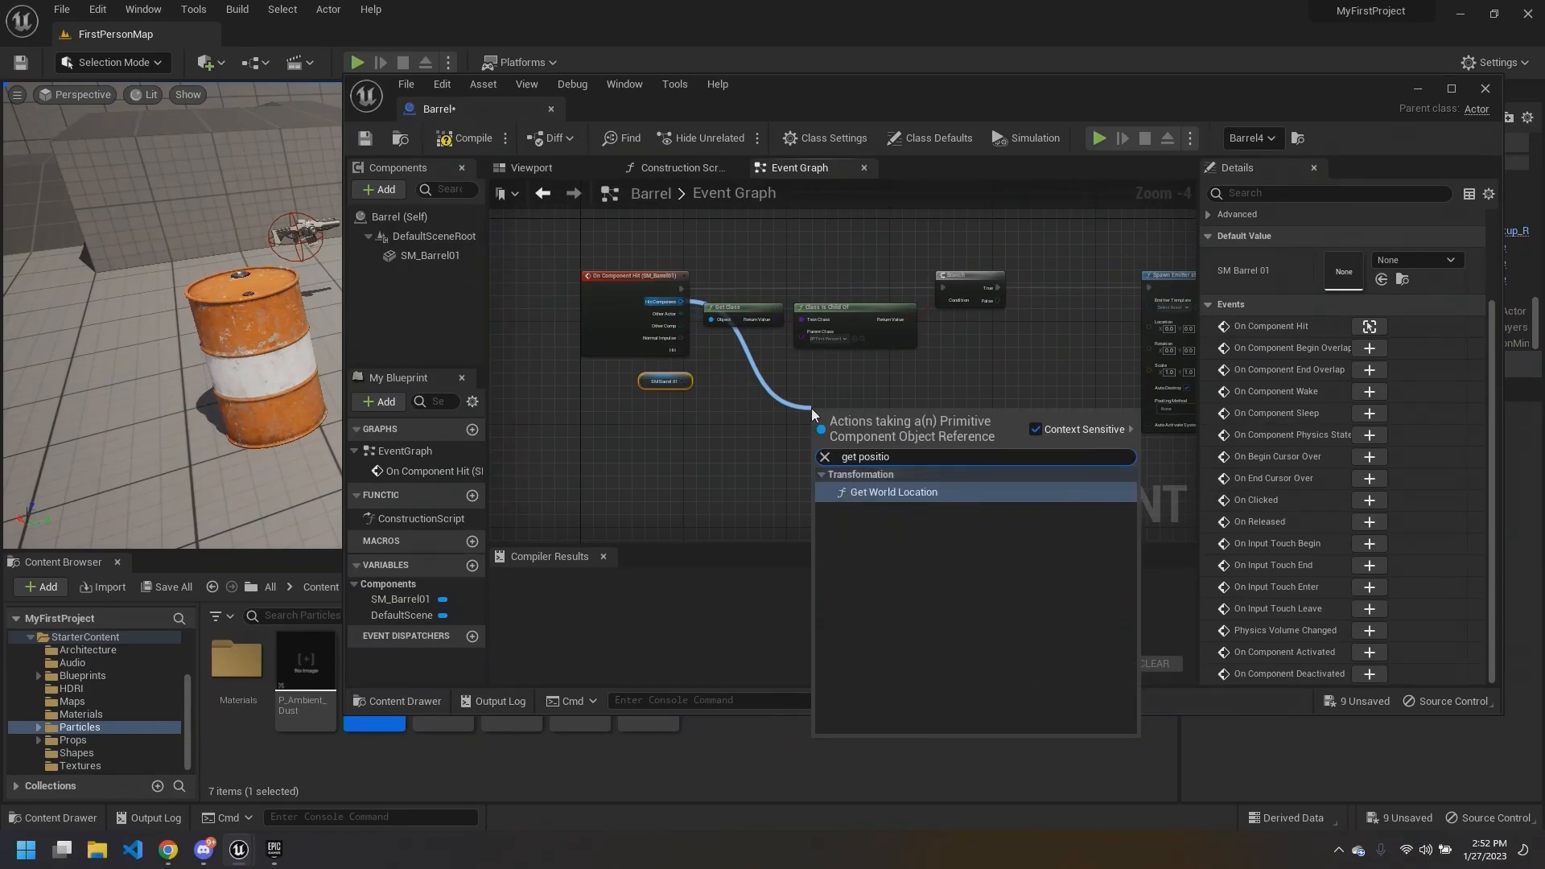
{"action": "key", "text": "Return"}
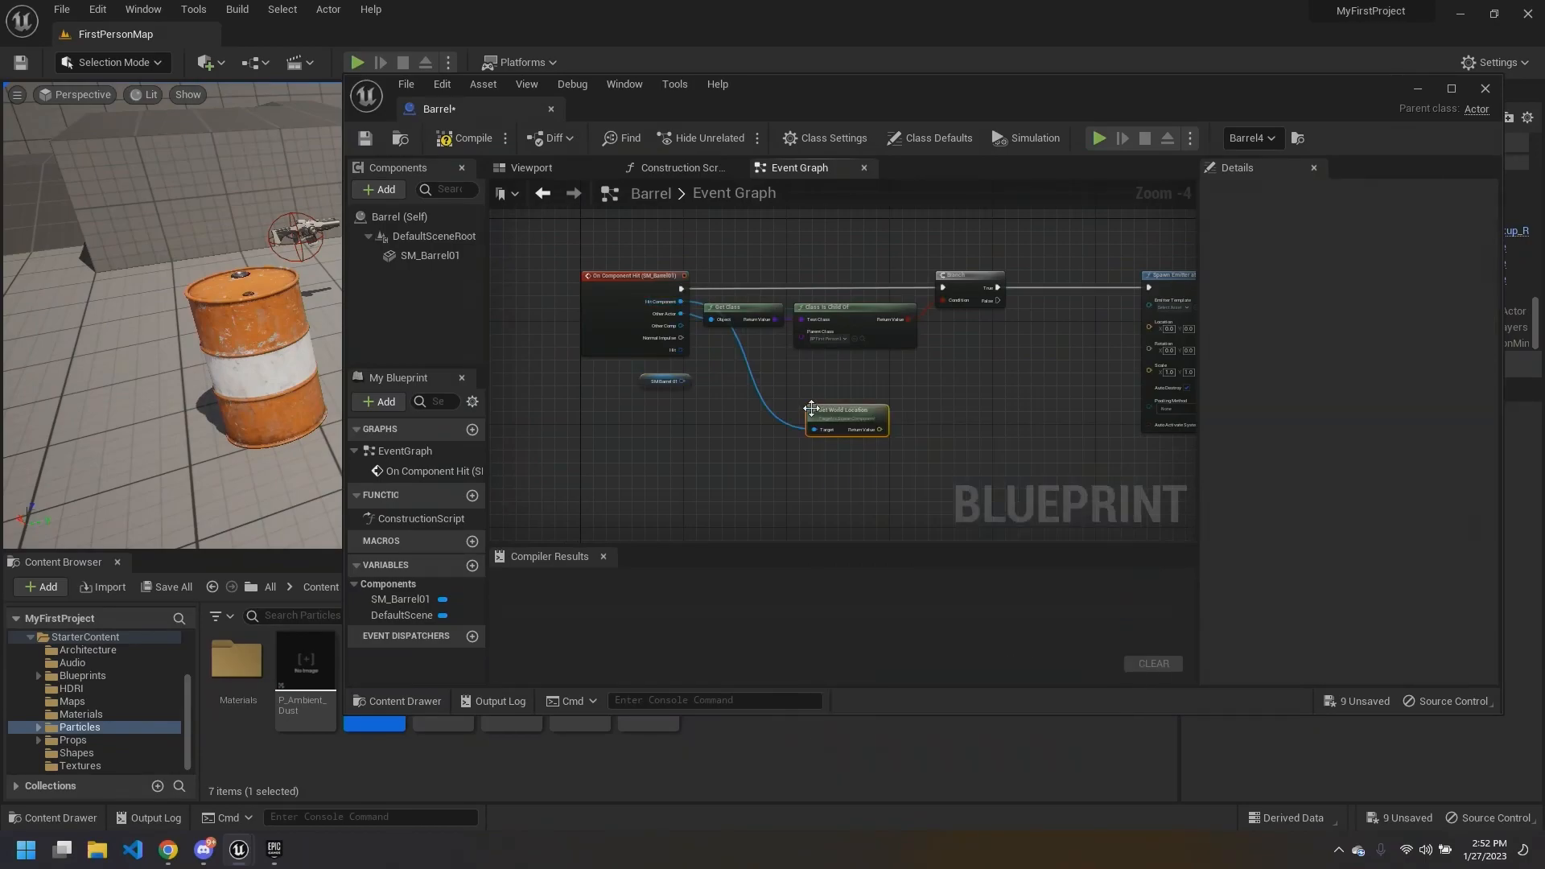
{"action": "scroll", "coordinate": [862, 407], "scroll_direction": "up", "scroll_amount": 1}
{"action": "right_click_drag", "start_coordinate": [896, 401], "coordinate": [844, 404]}
{"action": "scroll", "coordinate": [829, 420], "scroll_direction": "down", "scroll_amount": 1}
{"action": "left_click_drag", "start_coordinate": [829, 420], "coordinate": [1035, 329]}
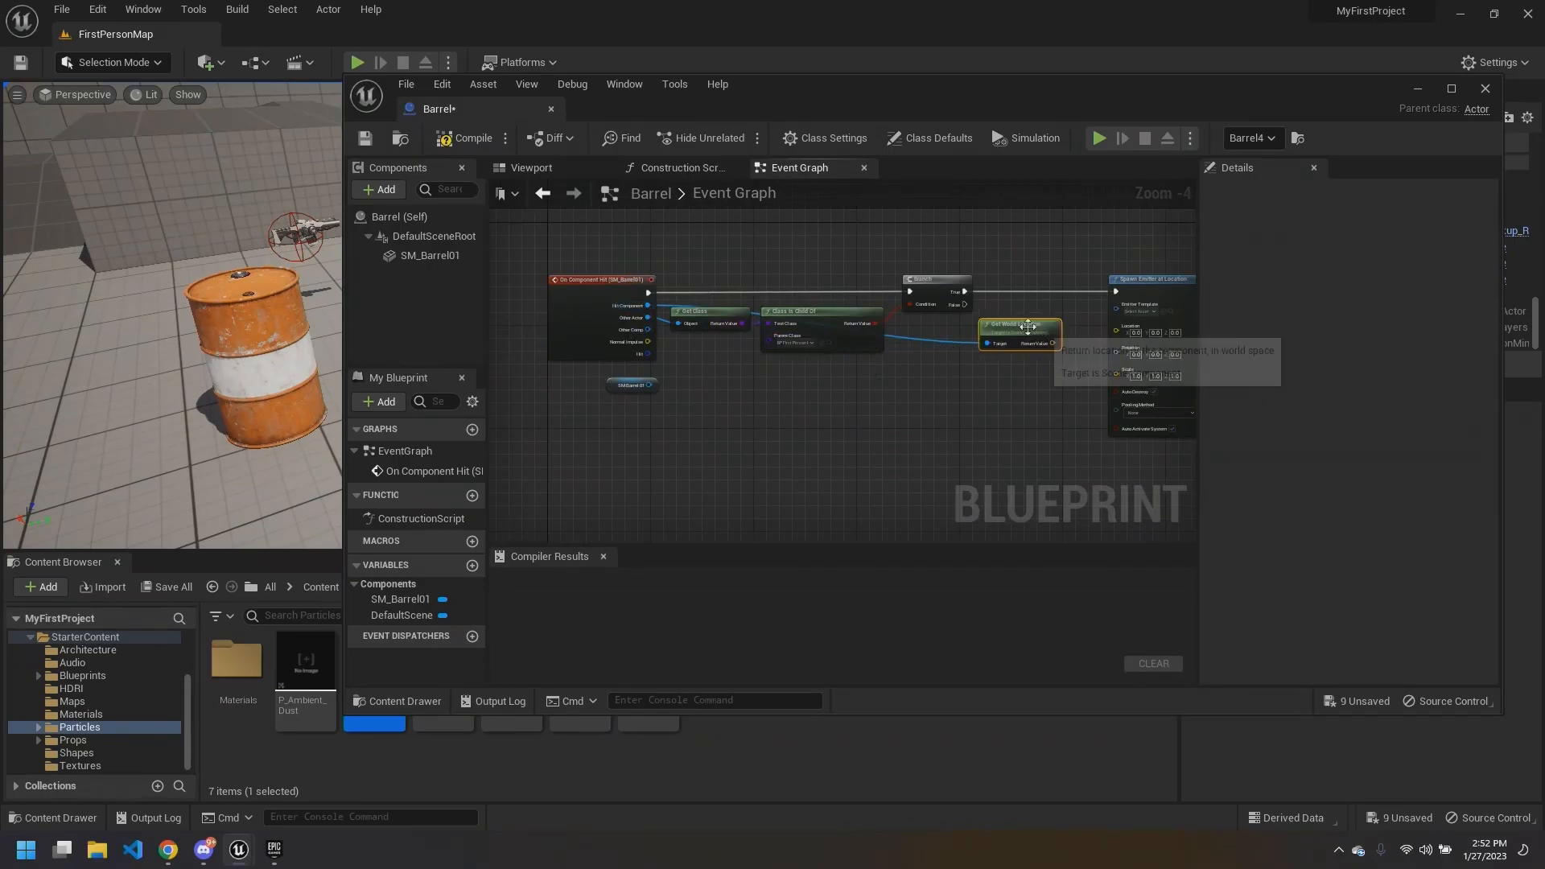
Step: Delete the Get World Location node and the SM Barrel 01 reference from the graph
{"action": "key", "text": "Delete"}
{"action": "scroll", "coordinate": [800, 431], "scroll_direction": "up", "scroll_amount": 1}
{"action": "left_click", "coordinate": [516, 372]}
{"action": "key", "text": "Delete"}
Step: Place an SM_Barrel01 component reference below the Branch node
{"action": "right_click_drag", "start_coordinate": [837, 404], "coordinate": [545, 408]}
{"action": "scroll", "coordinate": [749, 322], "scroll_direction": "up", "scroll_amount": 2}
{"action": "right_click_drag", "start_coordinate": [749, 322], "coordinate": [624, 381]}
{"action": "left_click_drag", "start_coordinate": [399, 255], "coordinate": [684, 368]}
{"action": "right_click_drag", "start_coordinate": [715, 385], "coordinate": [652, 348]}
Step: Add a Get World Location node targeting the SM Barrel 01 reference and arrange it beside that reference
{"action": "left_click_drag", "start_coordinate": [610, 338], "coordinate": [674, 360]}
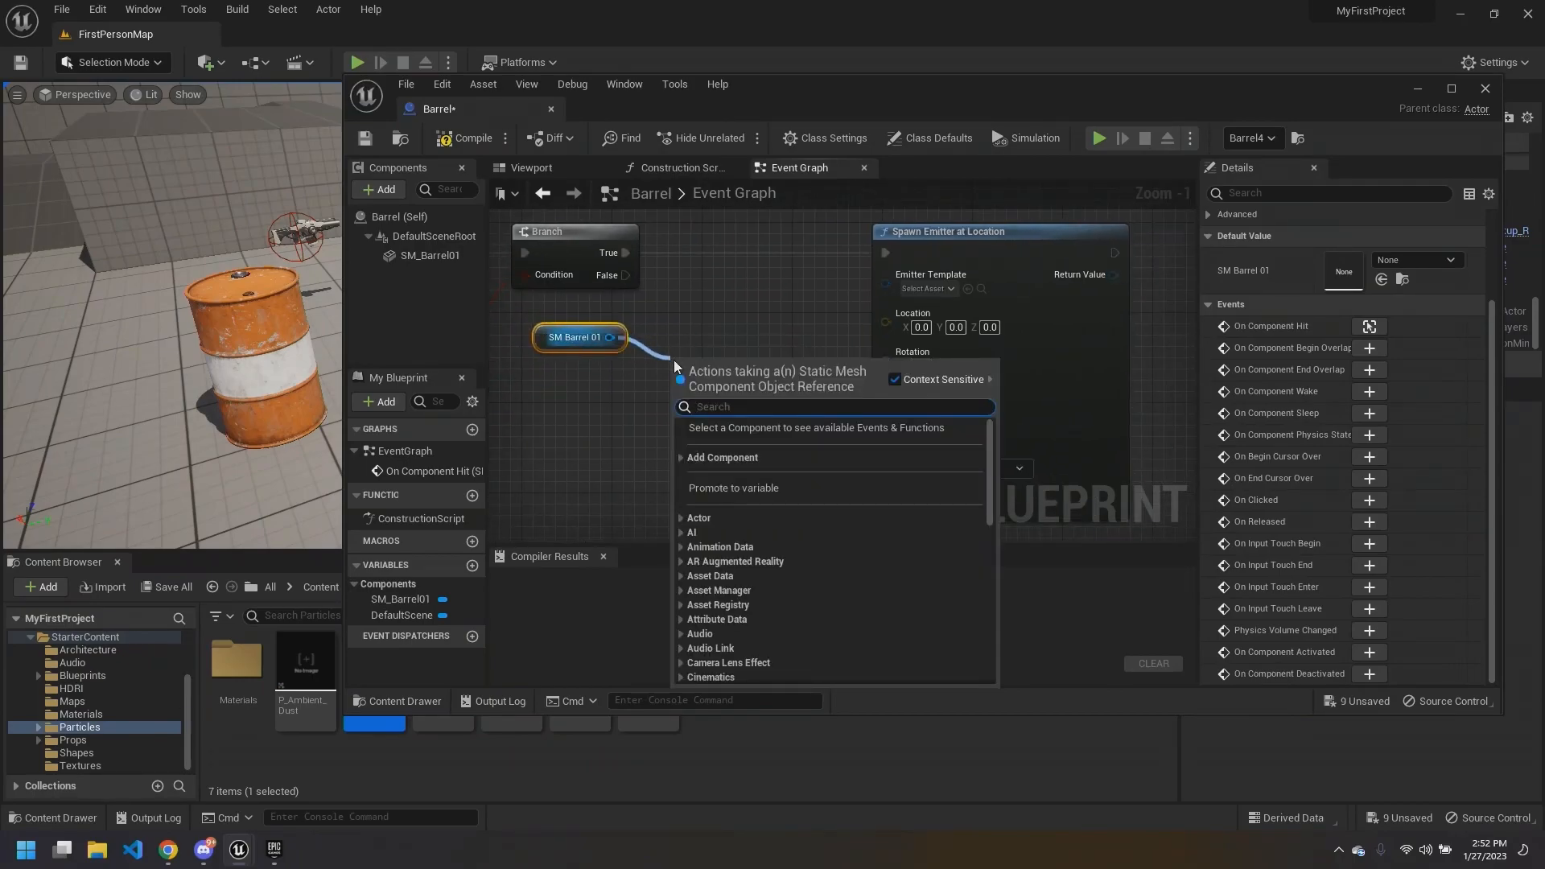
{"action": "type", "text": "get world loca"}
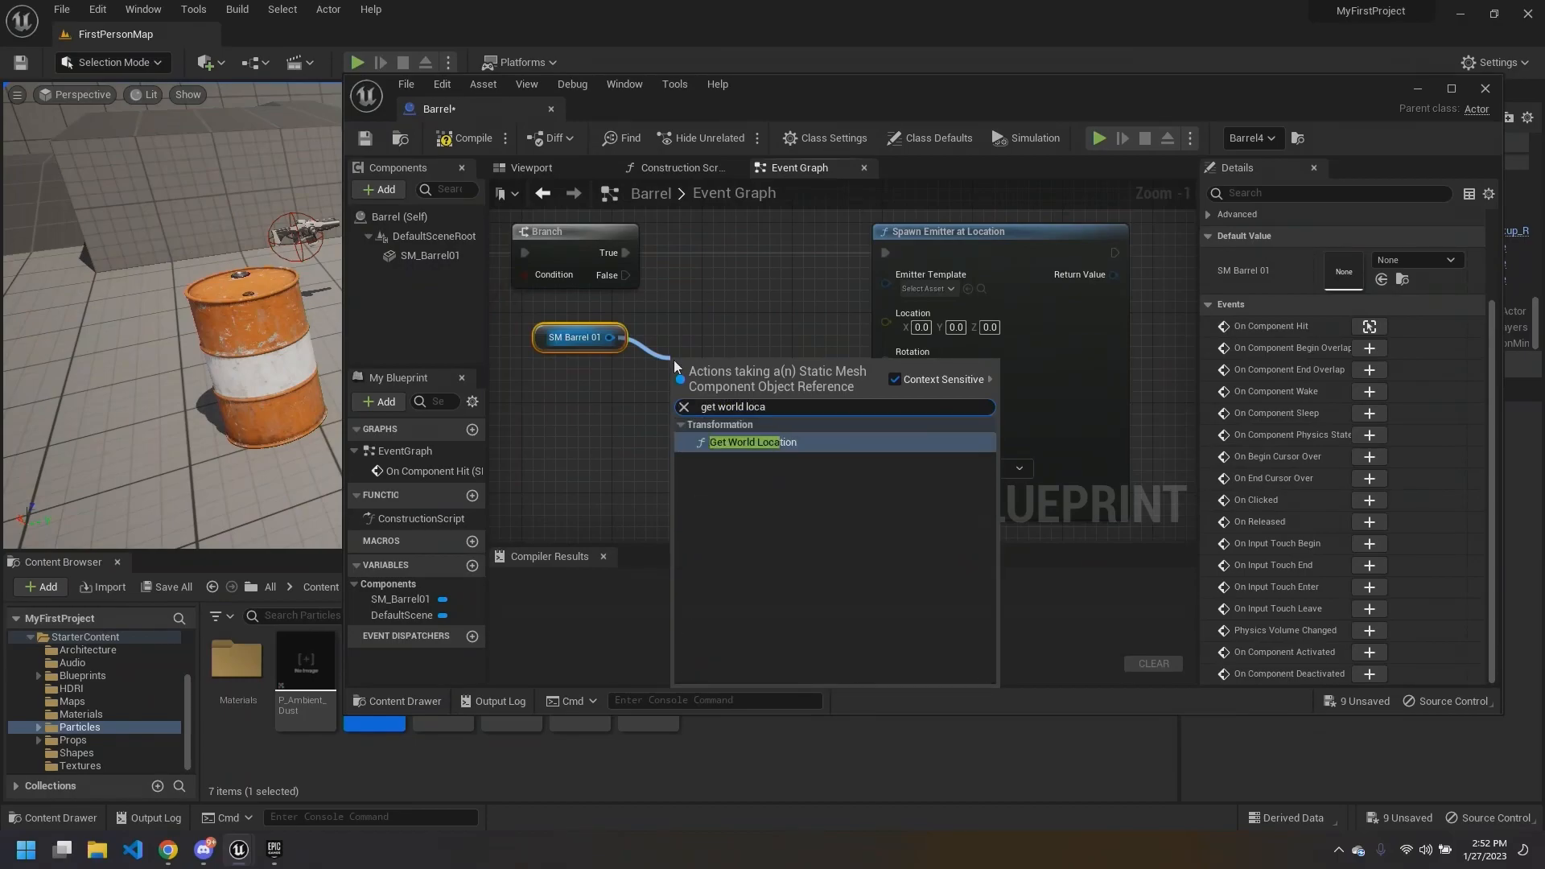
{"action": "key", "text": "Return"}
{"action": "left_click_drag", "start_coordinate": [688, 366], "coordinate": [600, 351]}
{"action": "right_click_drag", "start_coordinate": [694, 362], "coordinate": [799, 311]}
{"action": "left_click_drag", "start_coordinate": [801, 309], "coordinate": [700, 378]}
{"action": "left_click", "coordinate": [762, 298]}
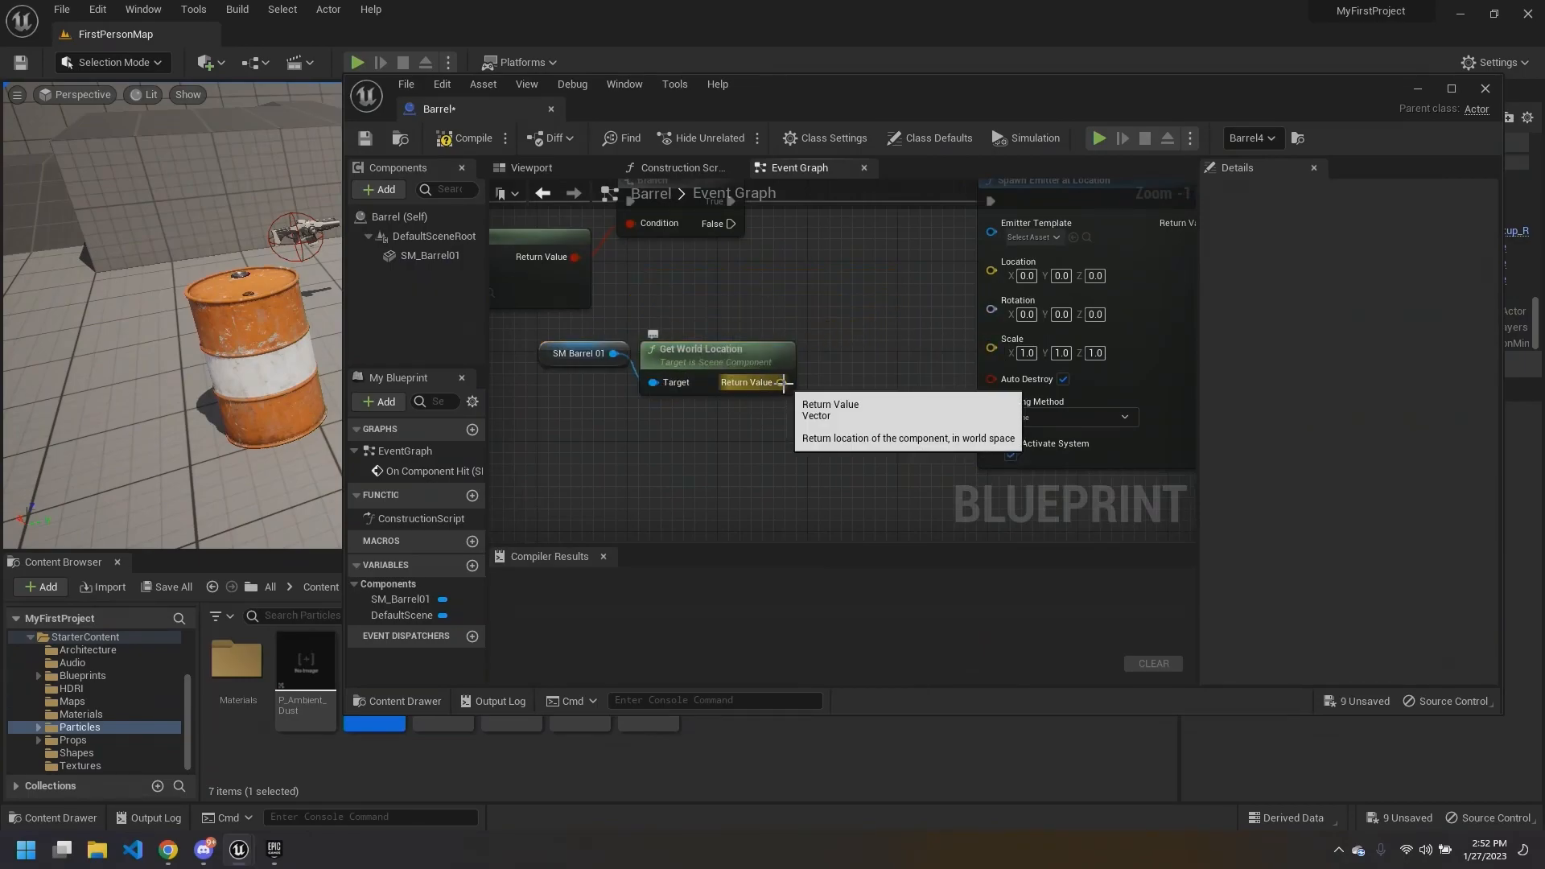
Step: Connect Get World Location's Return Value to the Location input of Spawn Emitter at Location
{"action": "right_click_drag", "start_coordinate": [785, 384], "coordinate": [802, 388]}
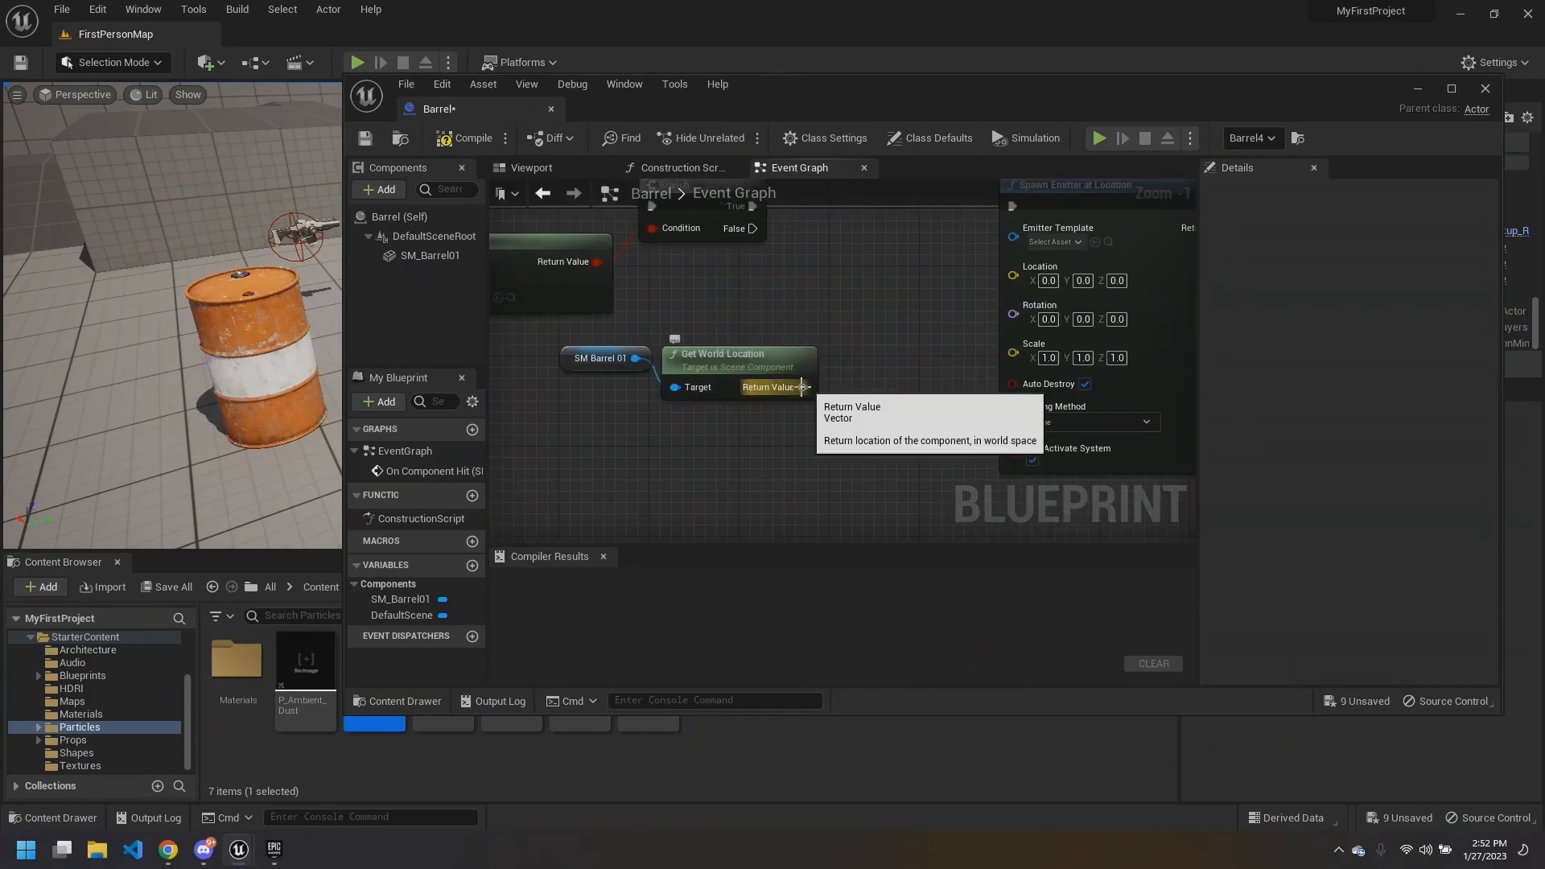
{"action": "right_click_drag", "start_coordinate": [953, 286], "coordinate": [870, 309]}
{"action": "left_click_drag", "start_coordinate": [720, 409], "coordinate": [935, 304]}
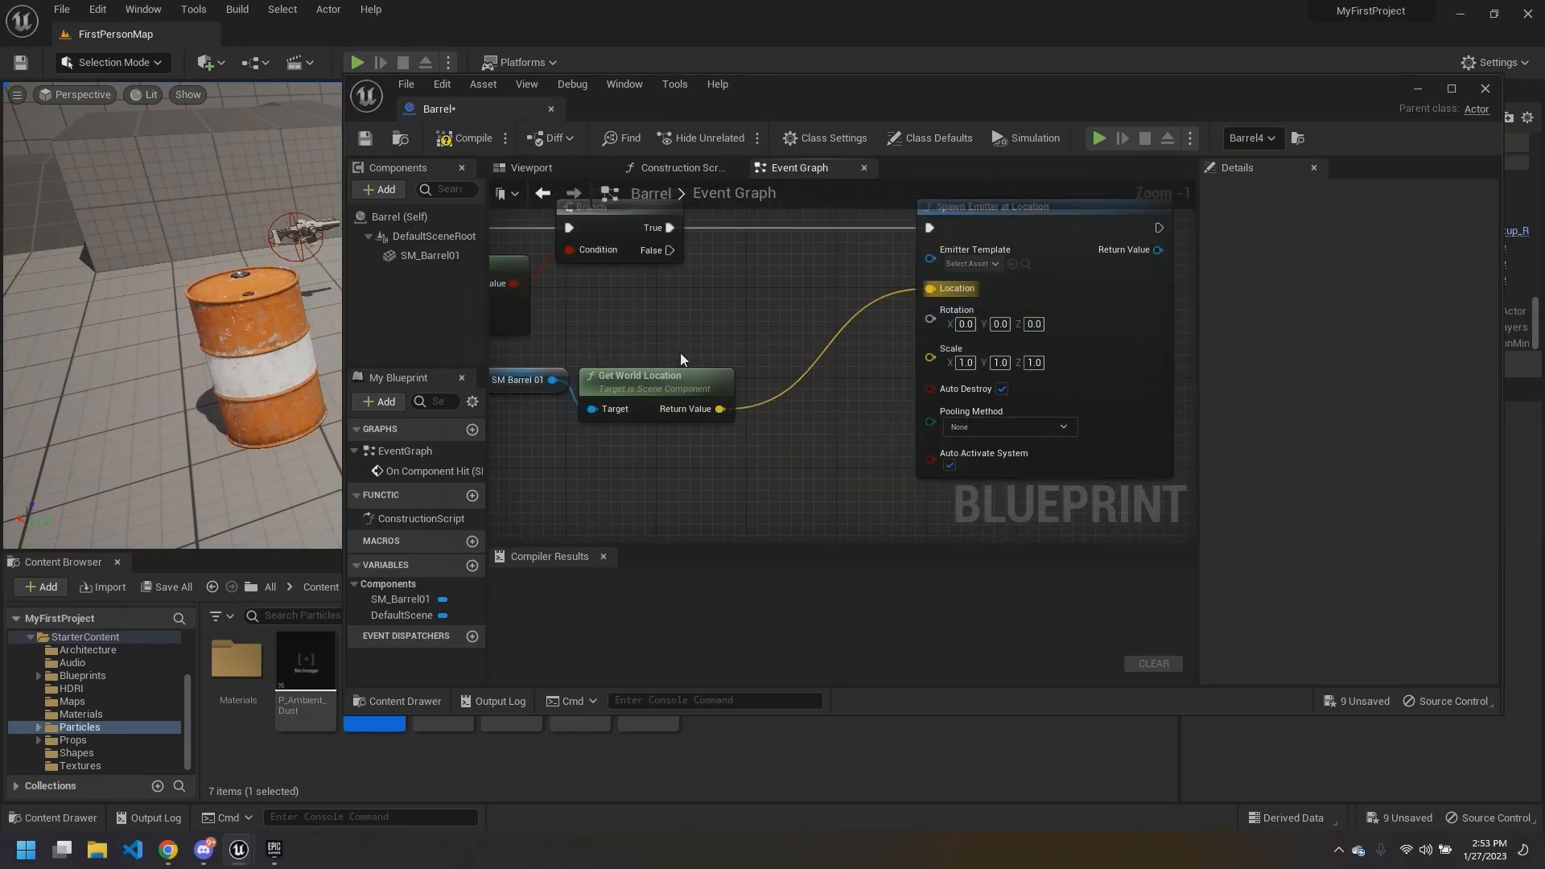
Step: Shift the SM Barrel 01 and Get World Location nodes together farther away from the Spawn Emitter node
{"action": "right_click_drag", "start_coordinate": [686, 353], "coordinate": [753, 329]}
{"action": "left_click_drag", "start_coordinate": [755, 325], "coordinate": [604, 364]}
{"action": "left_click_drag", "start_coordinate": [709, 361], "coordinate": [642, 349]}
{"action": "left_click", "coordinate": [747, 308]}
{"action": "right_click_drag", "start_coordinate": [766, 300], "coordinate": [598, 321]}
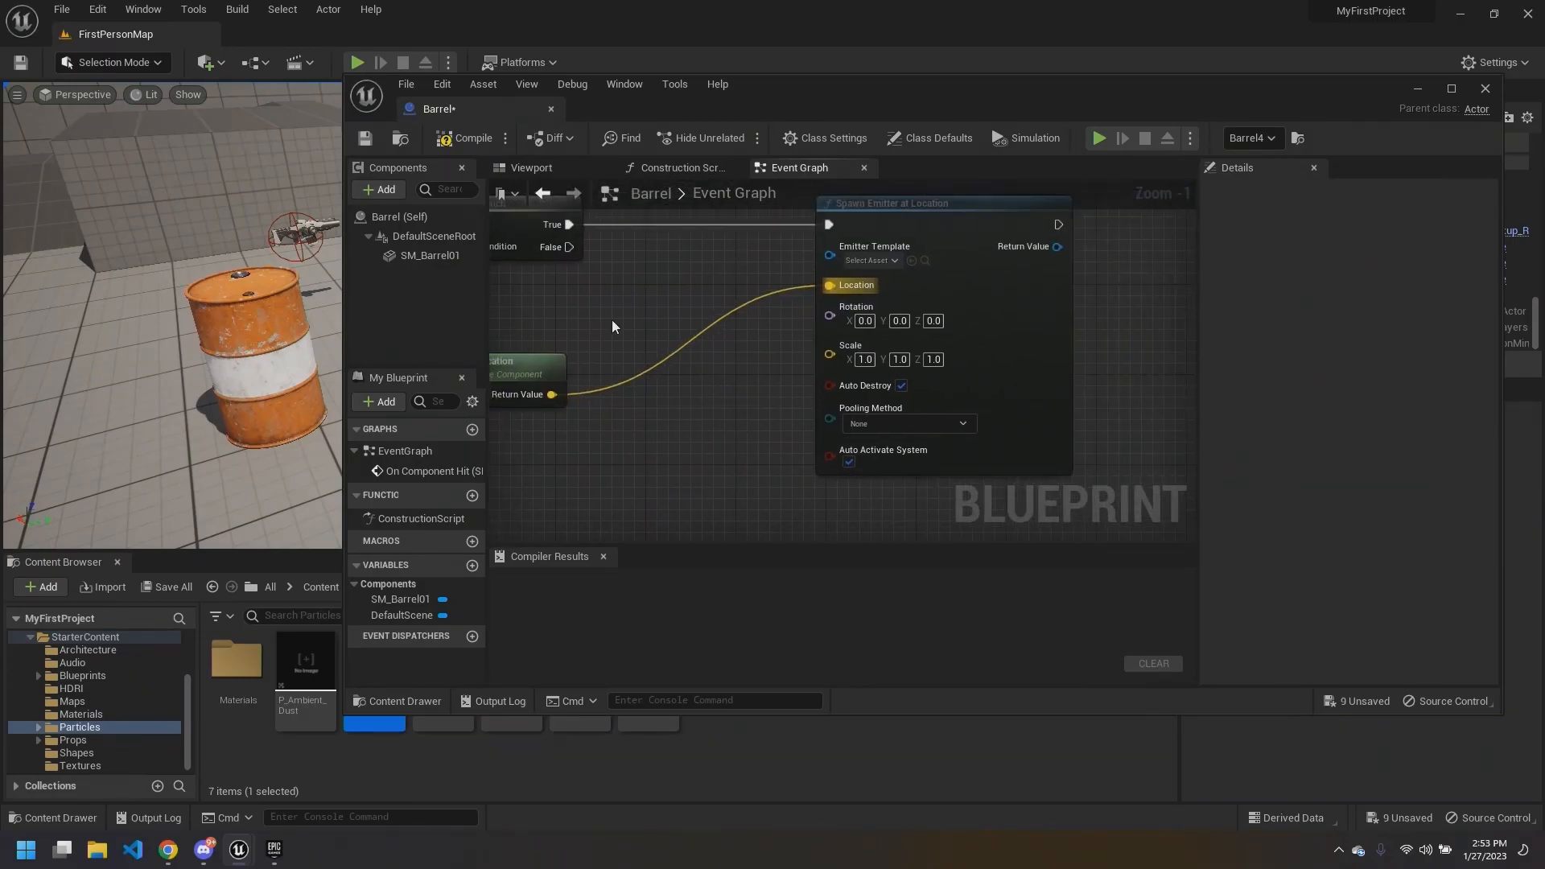
{"action": "right_click_drag", "start_coordinate": [756, 364], "coordinate": [788, 404]}
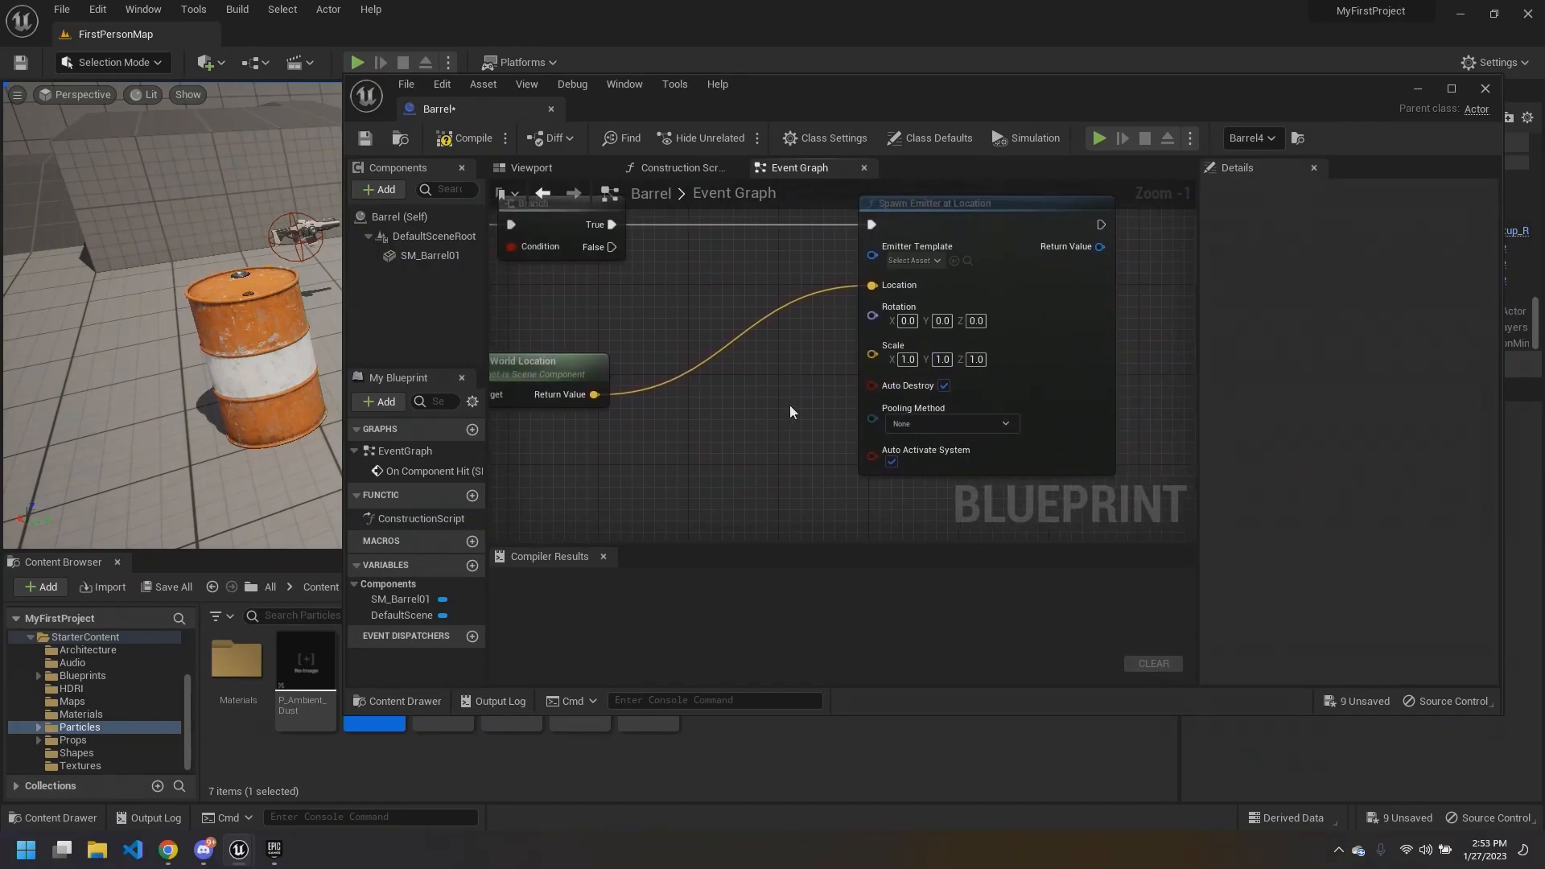
Step: Set the Emitter Template of Spawn Emitter at Location to P_Explosion
{"action": "scroll", "coordinate": [790, 399], "scroll_direction": "down", "scroll_amount": 2}
{"action": "scroll", "coordinate": [801, 397], "scroll_direction": "up", "scroll_amount": 1}
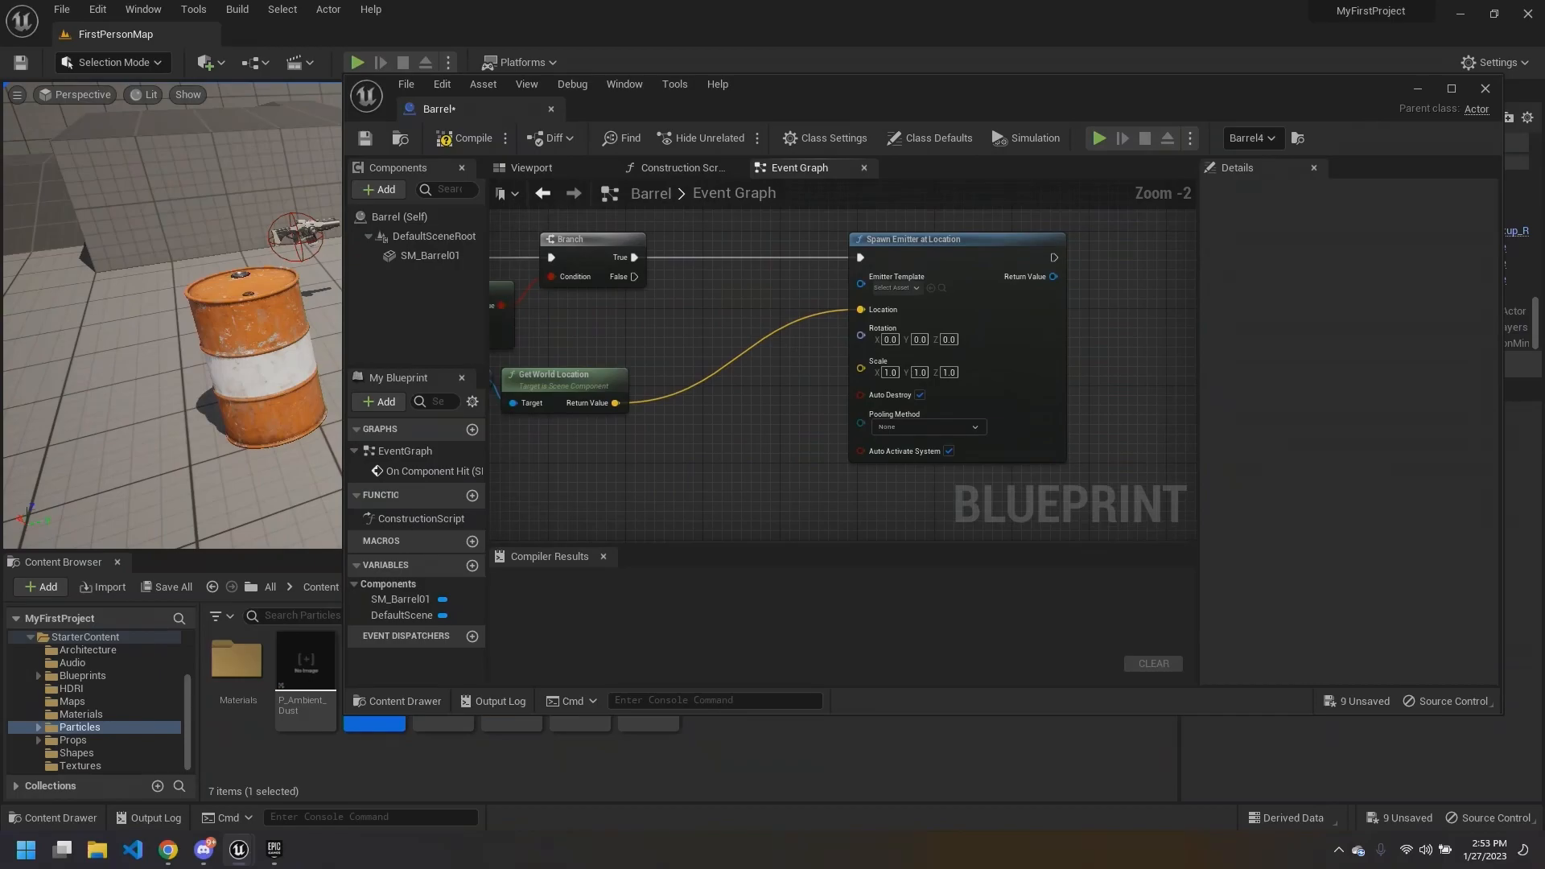
{"action": "left_click", "coordinate": [895, 288]}
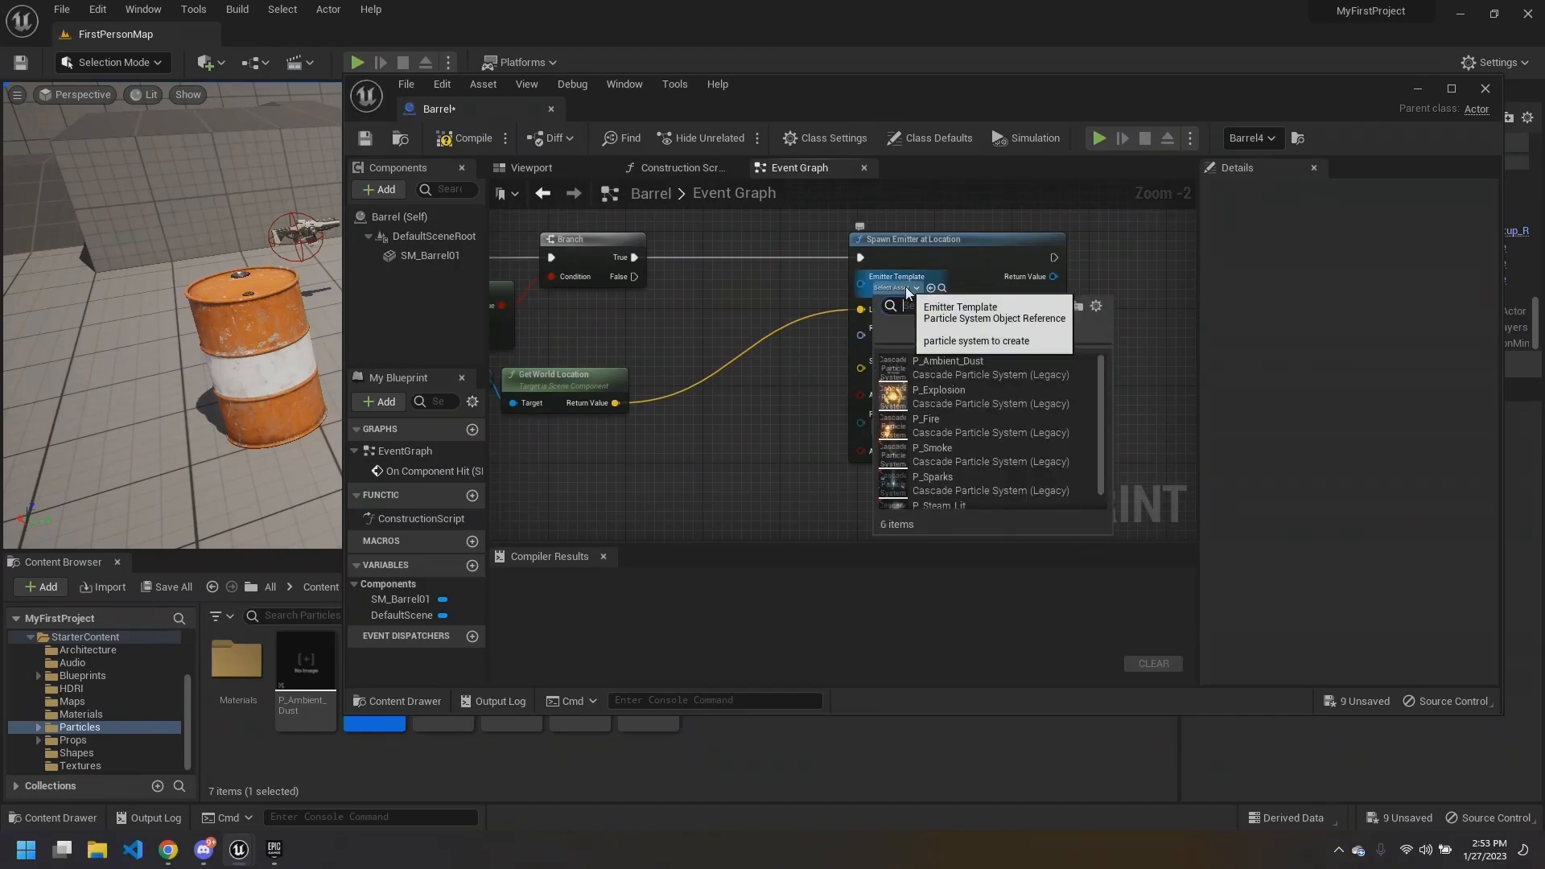
{"action": "left_click", "coordinate": [944, 399]}
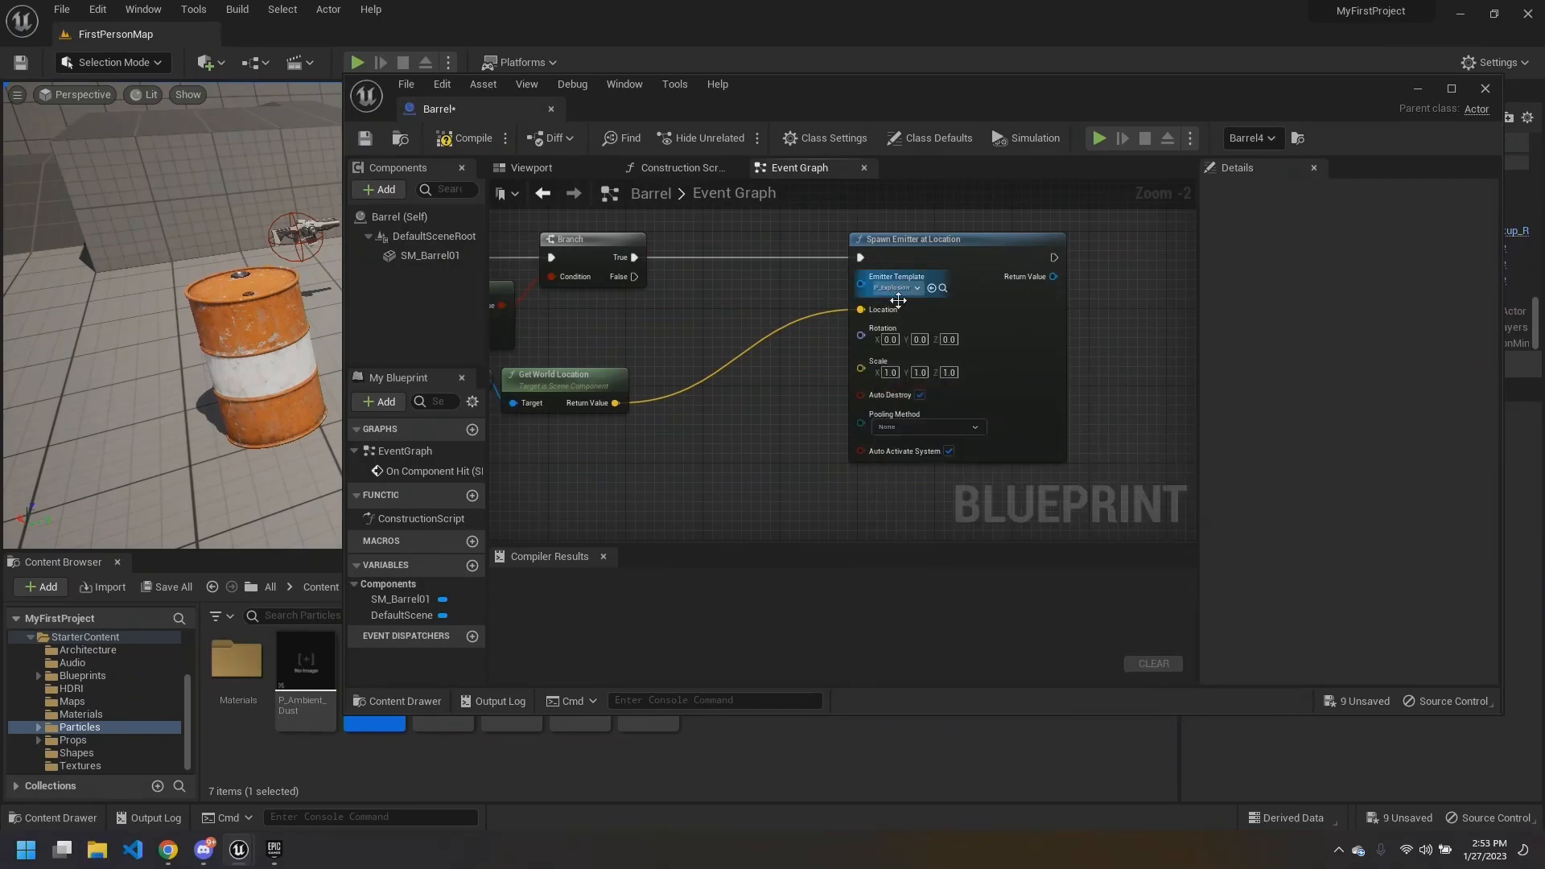
Step: Add a Destroy Actor node to the execution output of Spawn Emitter at Location
{"action": "scroll", "coordinate": [792, 359], "scroll_direction": "down", "scroll_amount": 1}
{"action": "right_click_drag", "start_coordinate": [792, 359], "coordinate": [727, 346]}
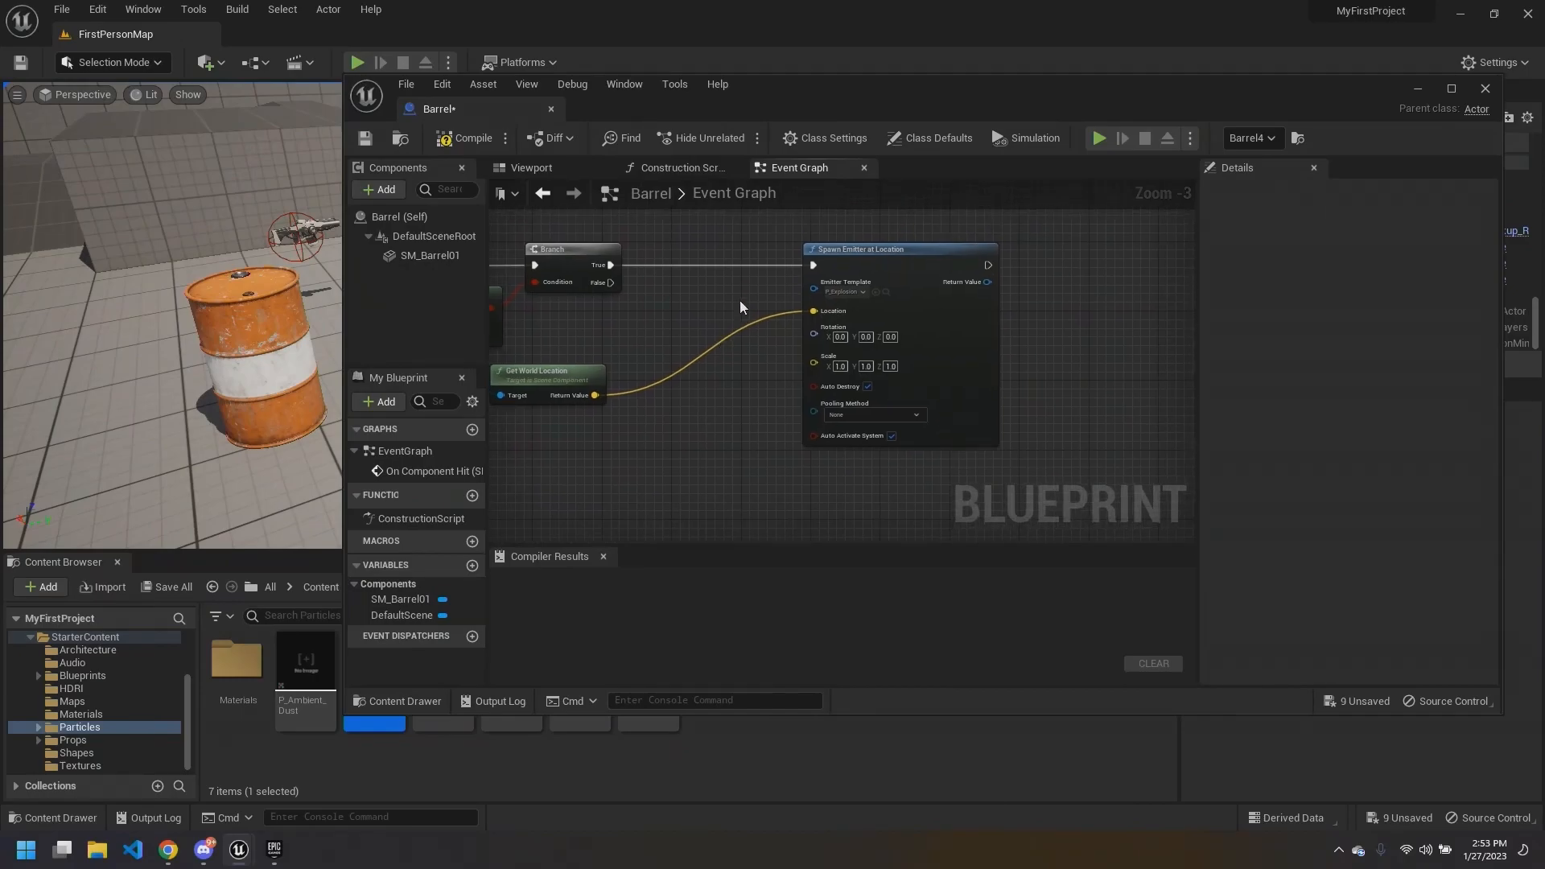
{"action": "scroll", "coordinate": [761, 288], "scroll_direction": "up", "scroll_amount": 1}
{"action": "right_click_drag", "start_coordinate": [984, 310], "coordinate": [862, 334]}
{"action": "left_click_drag", "start_coordinate": [777, 296], "coordinate": [847, 283]}
{"action": "type", "text": "destroy"}
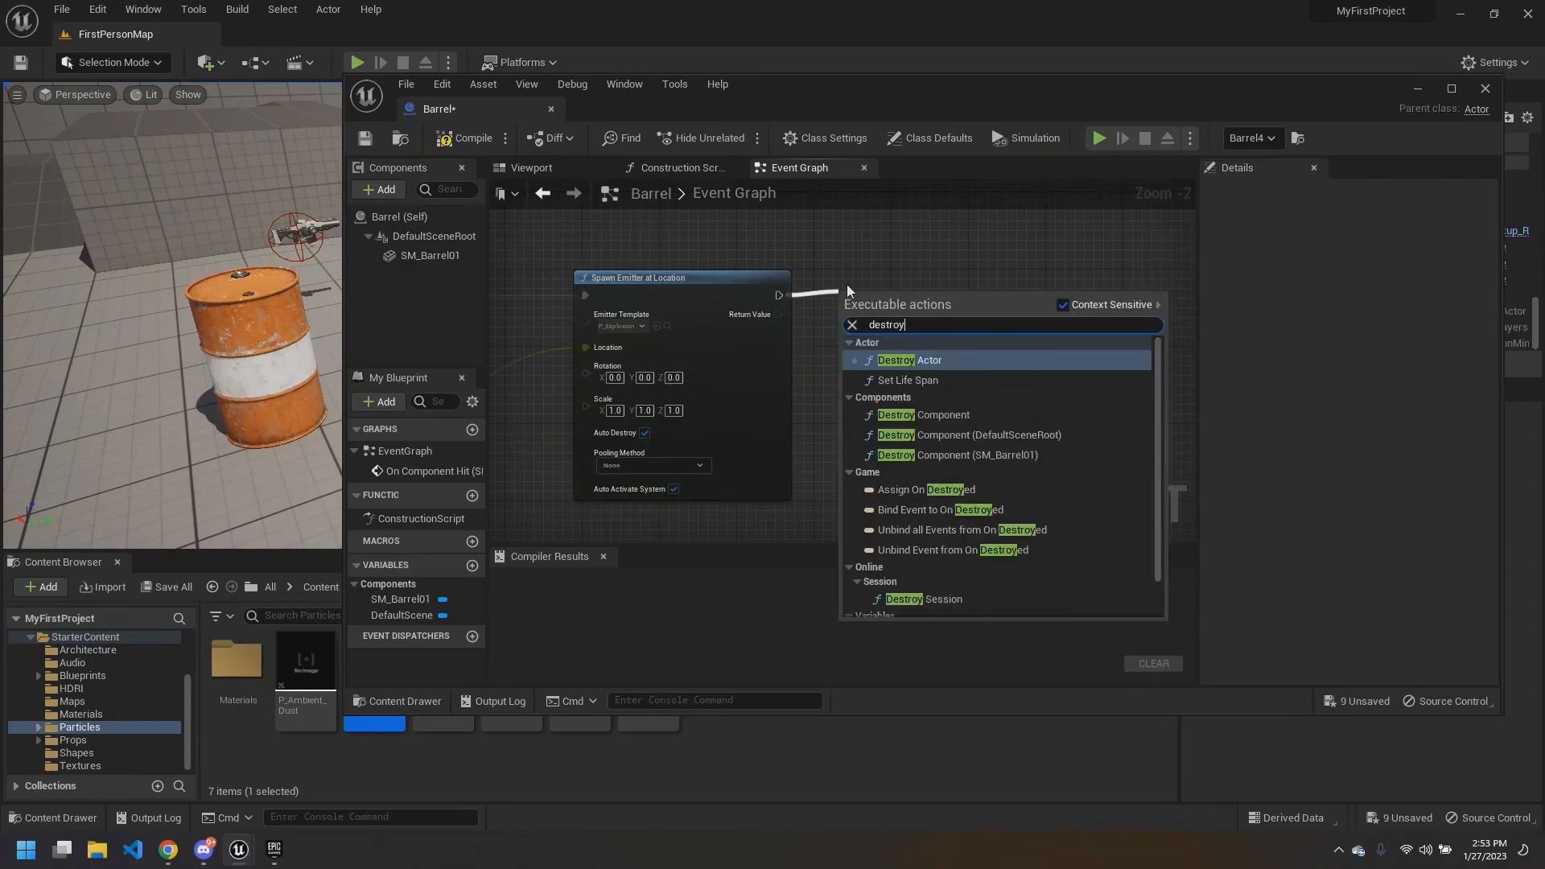
{"action": "key", "text": "Return"}
{"action": "right_click_drag", "start_coordinate": [663, 242], "coordinate": [908, 230]}
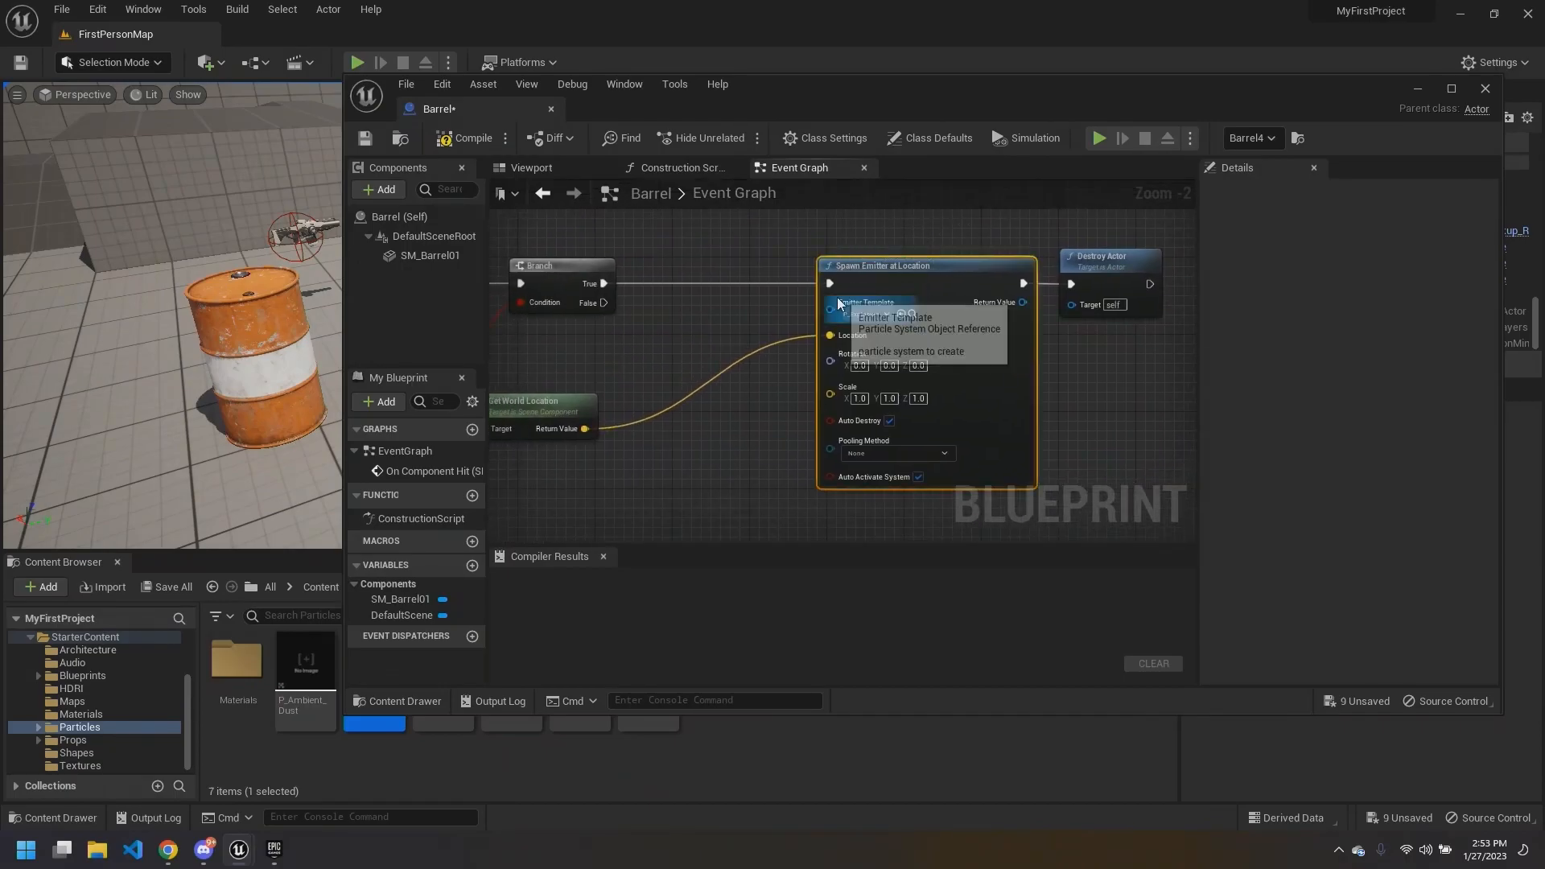
{"action": "right_click_drag", "start_coordinate": [794, 269], "coordinate": [808, 278]}
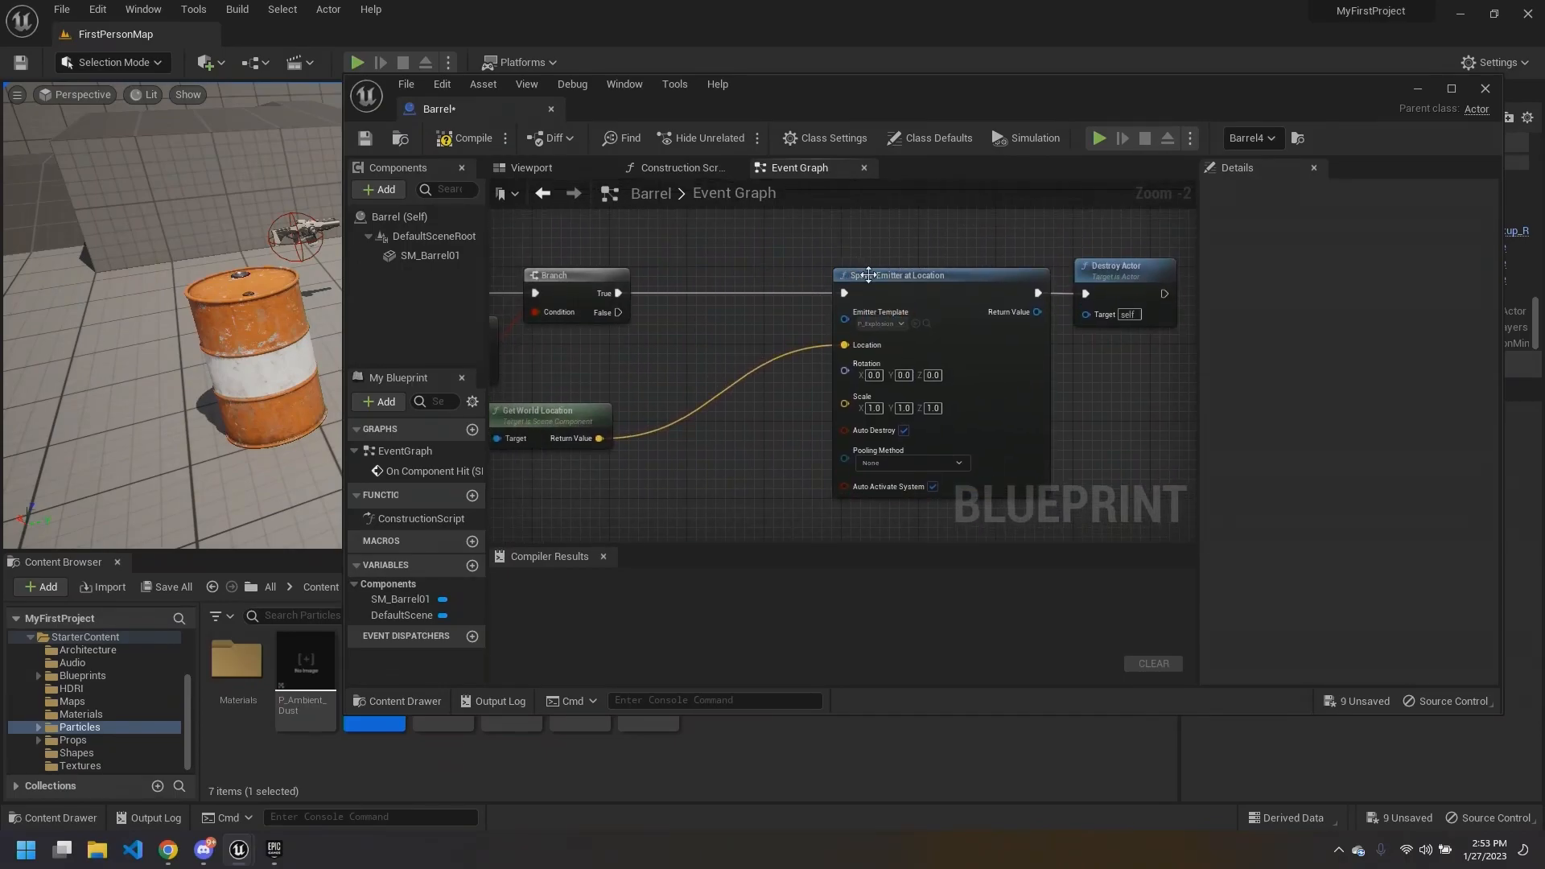
{"action": "right_click_drag", "start_coordinate": [644, 276], "coordinate": [629, 434]}
{"action": "left_click_drag", "start_coordinate": [603, 452], "coordinate": [707, 307]}
{"action": "type", "text": "spawn emit"}
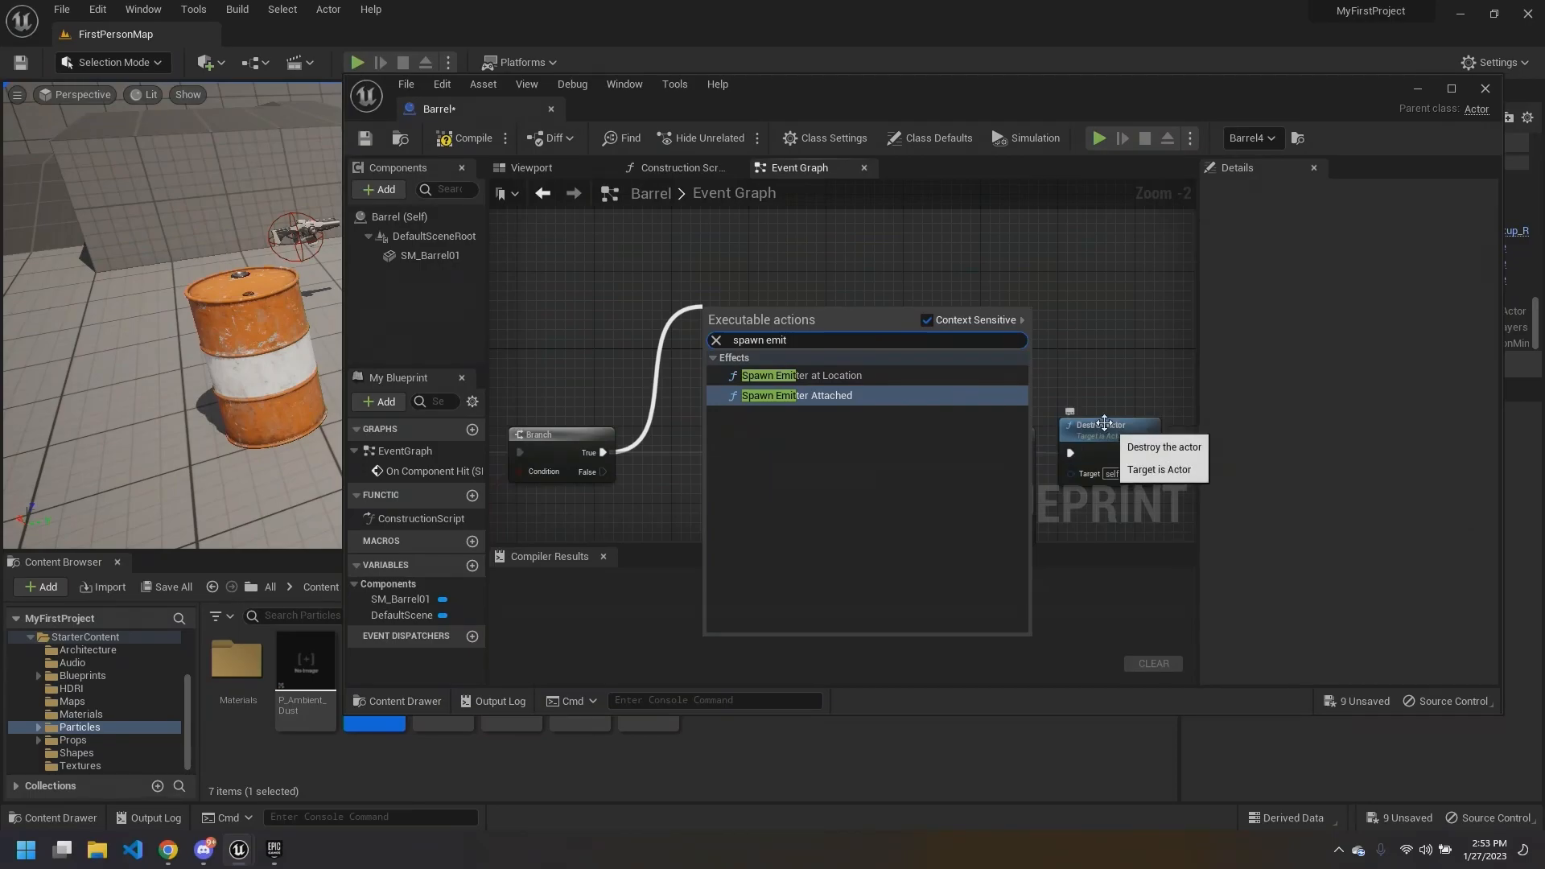
{"action": "left_click", "coordinate": [1019, 378]}
{"action": "right_click_drag", "start_coordinate": [934, 349], "coordinate": [856, 218]}
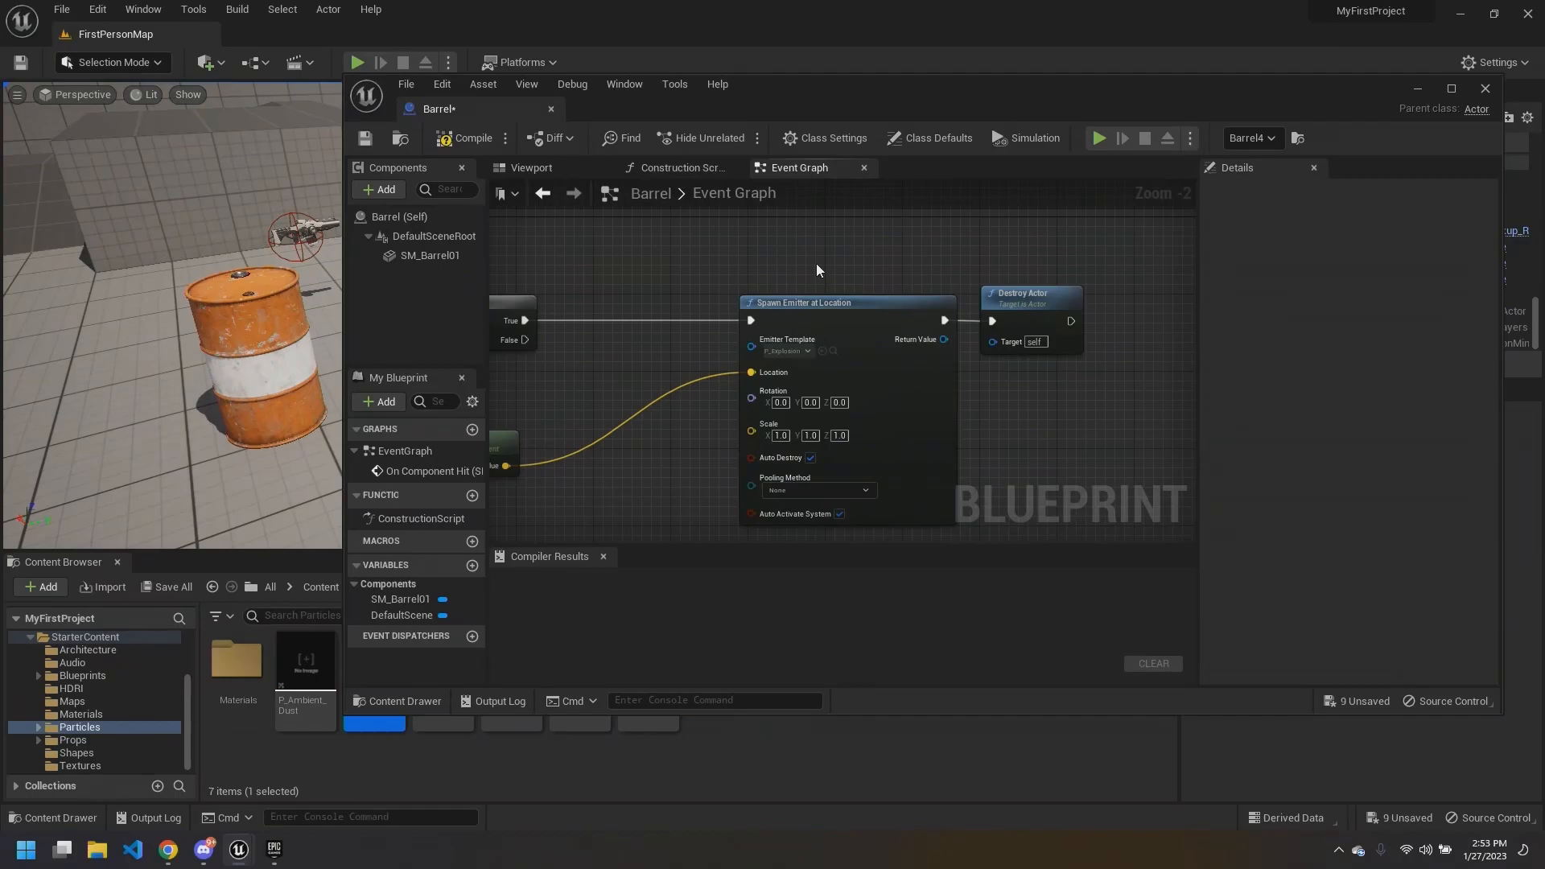
Step: Save the Barrel blueprint with its Spawn Emitter at Location and Destroy Actor nodes in place
{"action": "right_click_drag", "start_coordinate": [1018, 366], "coordinate": [1018, 325]}
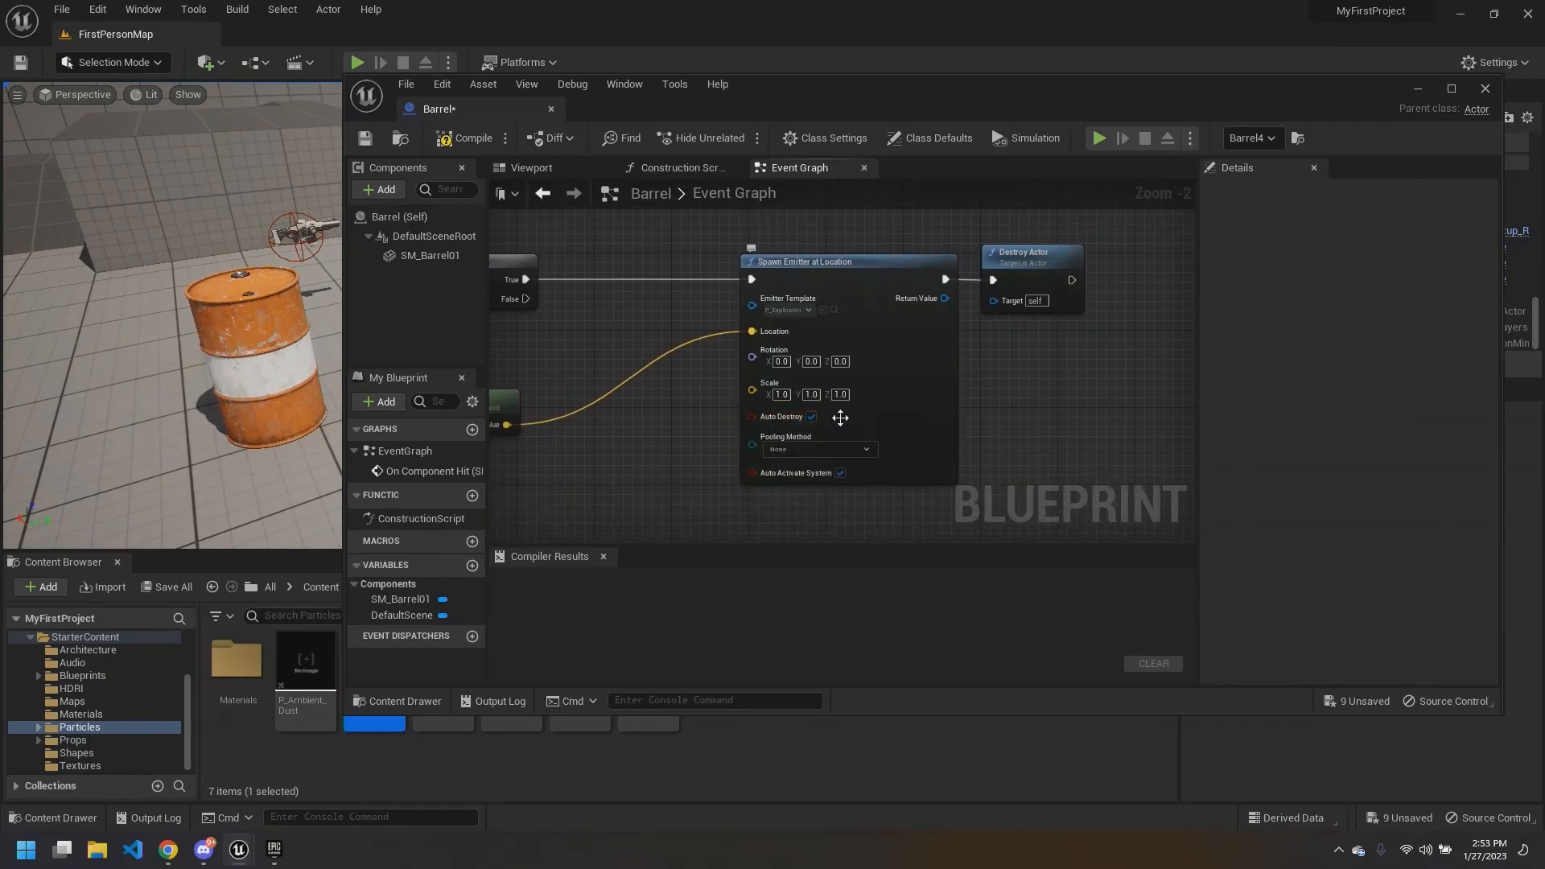
{"action": "right_click_drag", "start_coordinate": [788, 235], "coordinate": [733, 234]}
{"action": "scroll", "coordinate": [784, 254], "scroll_direction": "down", "scroll_amount": 1}
{"action": "scroll", "coordinate": [976, 345], "scroll_direction": "up", "scroll_amount": 1}
{"action": "right_click_drag", "start_coordinate": [976, 345], "coordinate": [911, 386]}
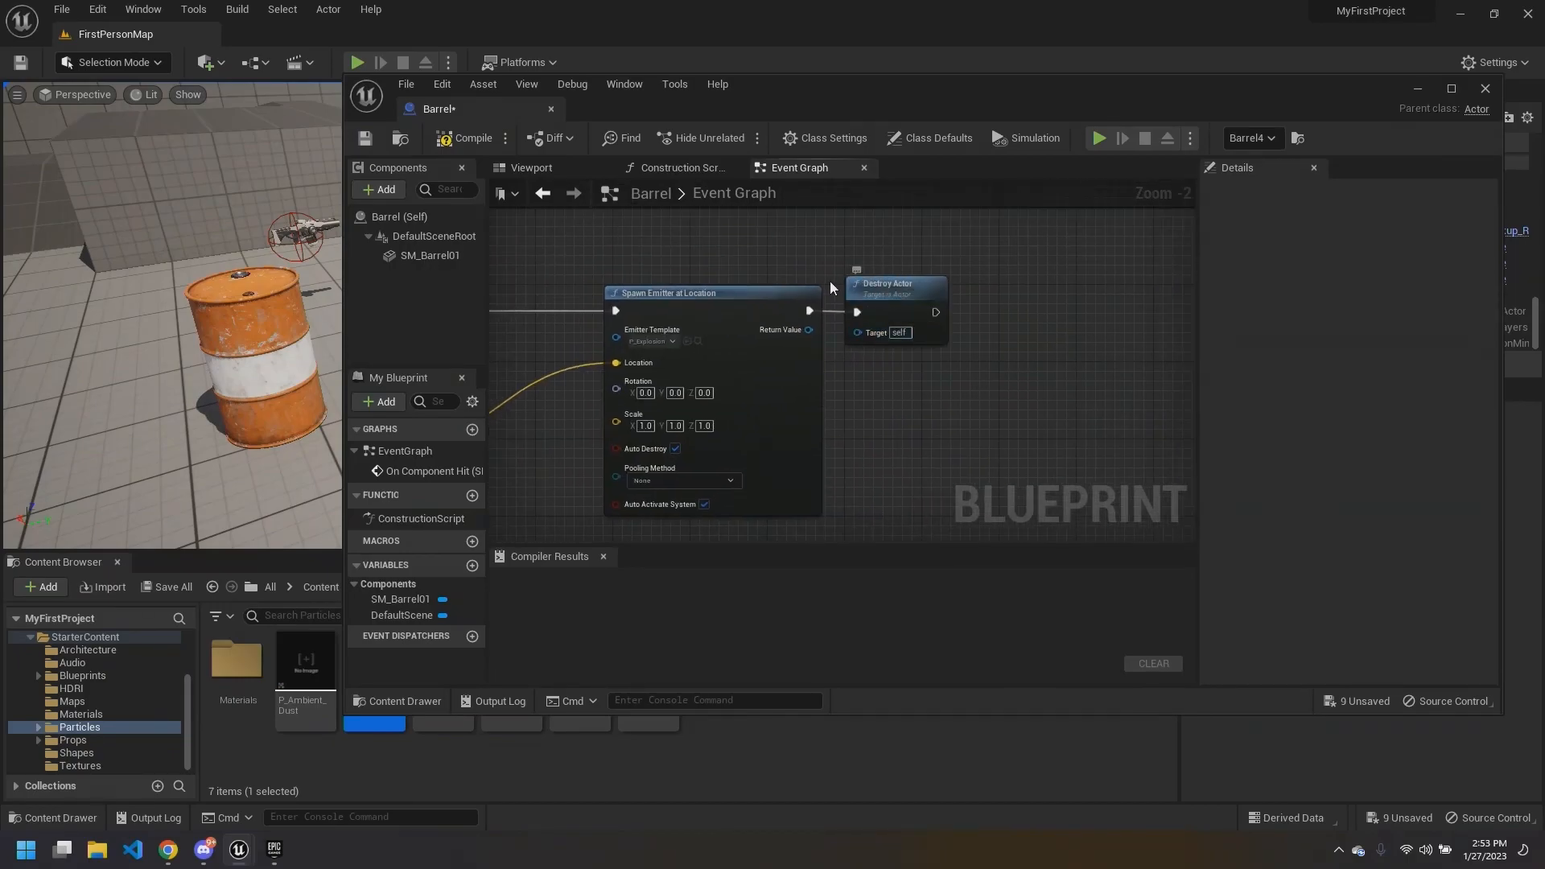
{"action": "left_click", "coordinate": [404, 219]}
{"action": "left_click", "coordinate": [423, 311]}
{"action": "right_click_drag", "start_coordinate": [877, 377], "coordinate": [1054, 352]}
{"action": "key", "text": "ctrl+s"}
Step: Place the SM Barrel 01 and Get World Location nodes together between the Branch and Spawn Emitter at Location nodes, and save the blueprint
{"action": "scroll", "coordinate": [983, 351], "scroll_direction": "down", "scroll_amount": 2}
{"action": "scroll", "coordinate": [724, 442], "scroll_direction": "up", "scroll_amount": 1}
{"action": "right_click_drag", "start_coordinate": [641, 415], "coordinate": [815, 430]}
{"action": "left_click_drag", "start_coordinate": [853, 353], "coordinate": [764, 372]}
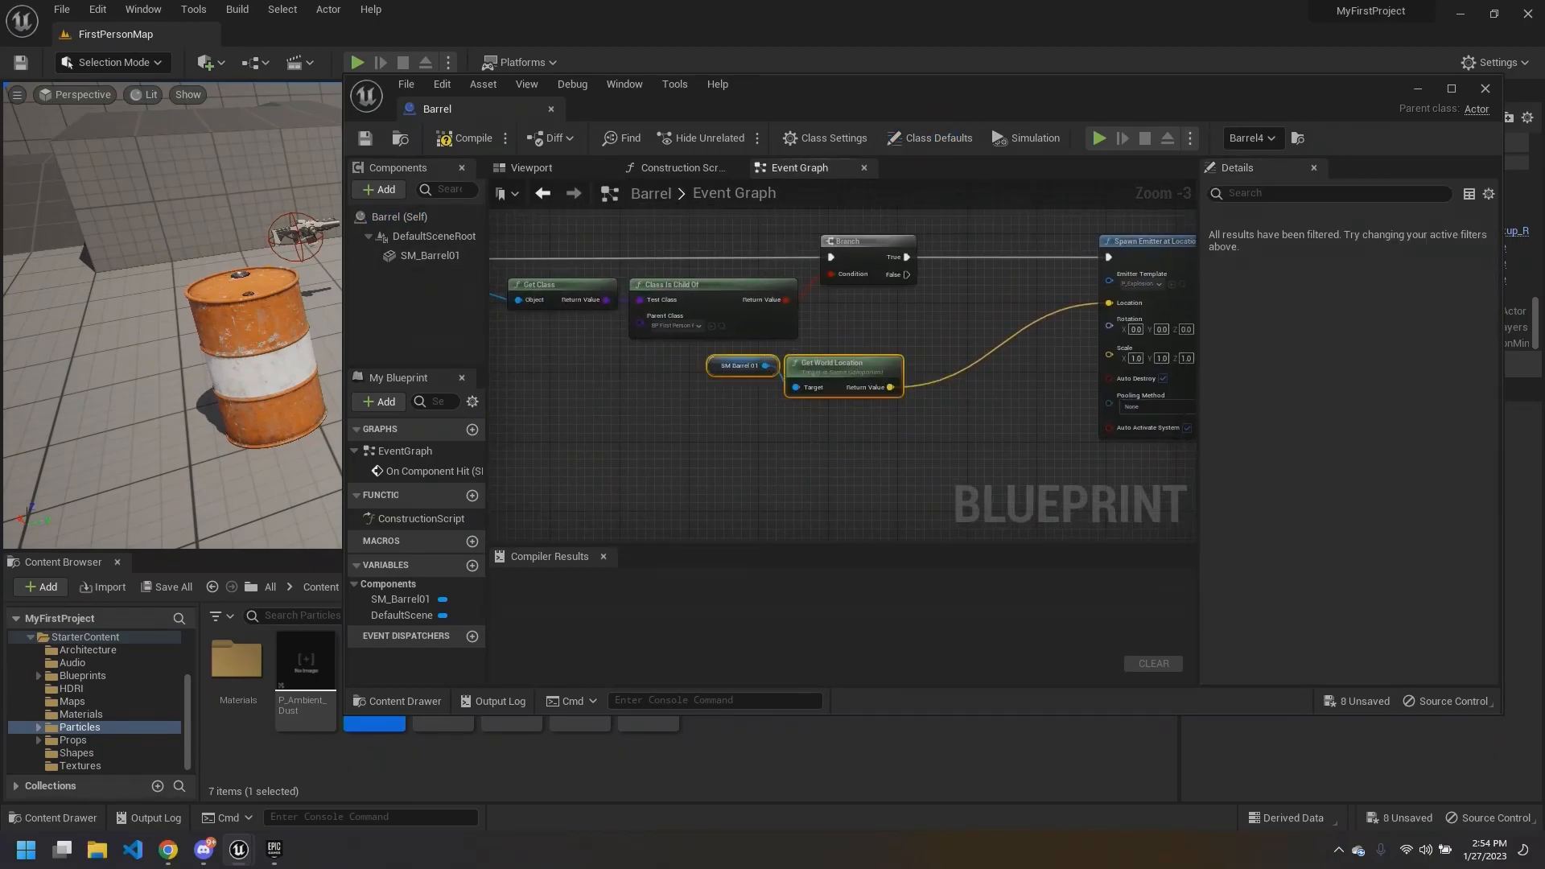
{"action": "right_click_drag", "start_coordinate": [836, 353], "coordinate": [769, 362]}
{"action": "left_click_drag", "start_coordinate": [782, 384], "coordinate": [940, 350]}
{"action": "left_click", "coordinate": [902, 421]}
{"action": "right_click_drag", "start_coordinate": [902, 421], "coordinate": [717, 435]}
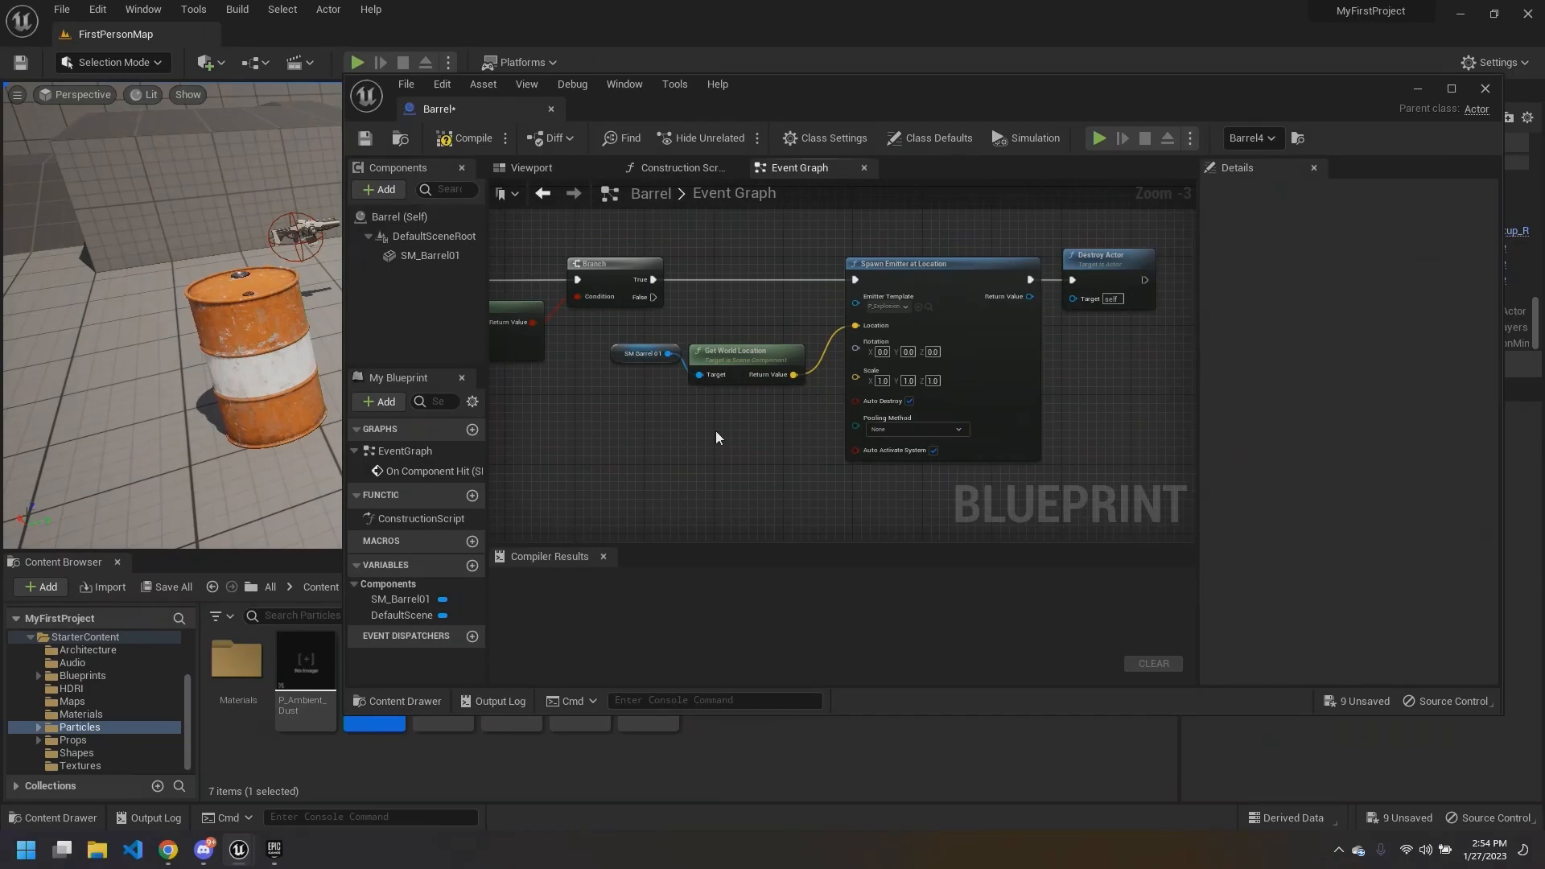
{"action": "key", "text": "ctrl+s"}
Step: Review the Spawn Emitter at Location and Destroy Actor nodes in the Barrel event graph
{"action": "right_click_drag", "start_coordinate": [861, 383], "coordinate": [882, 354]}
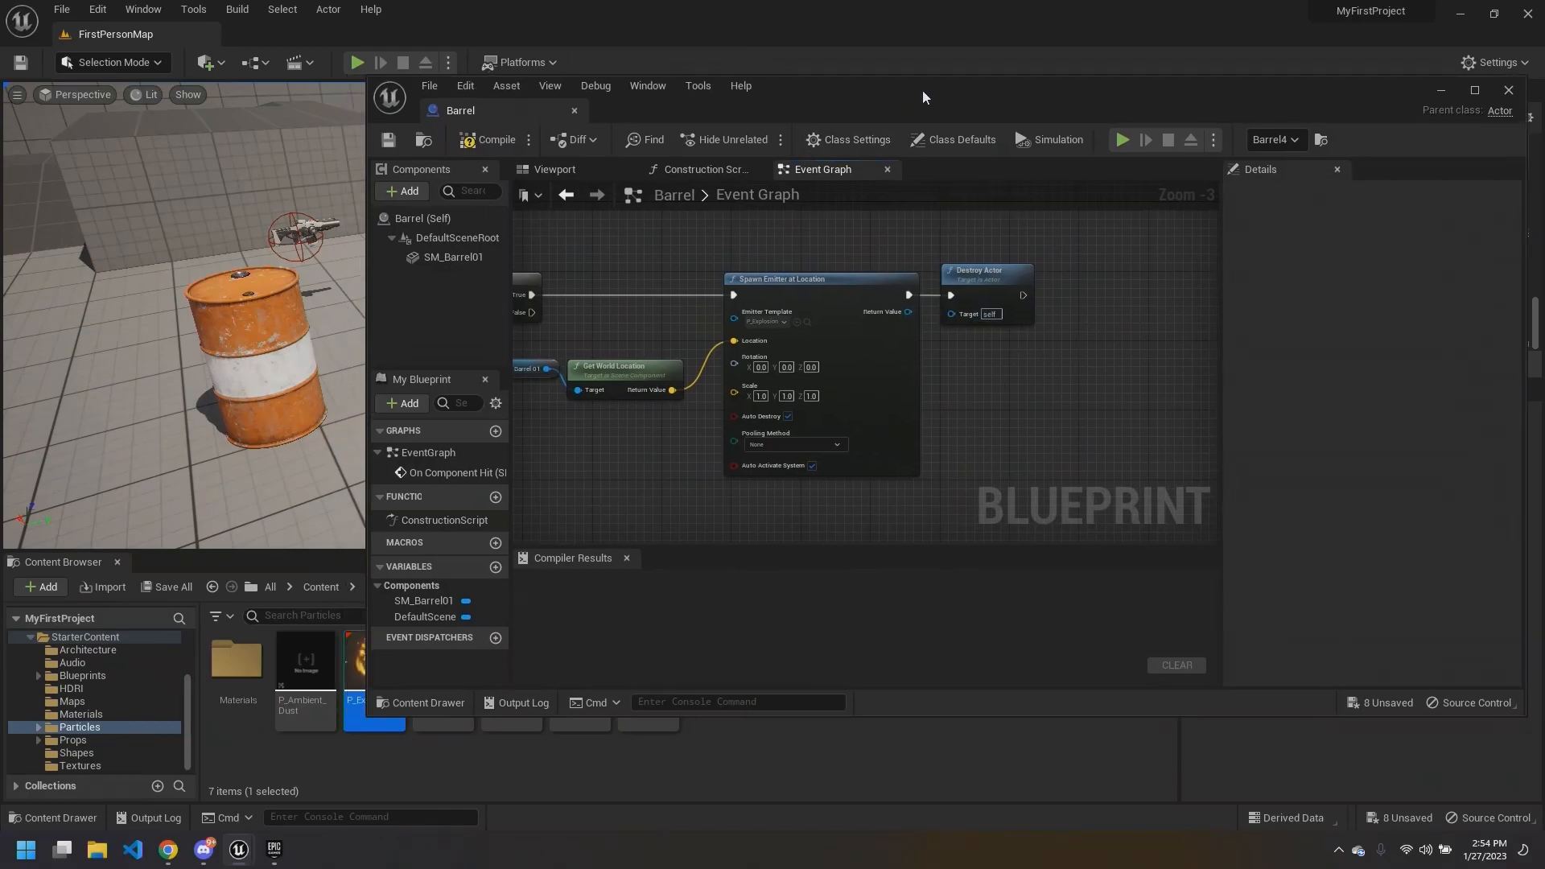
{"action": "left_click_drag", "start_coordinate": [905, 90], "coordinate": [866, 82]}
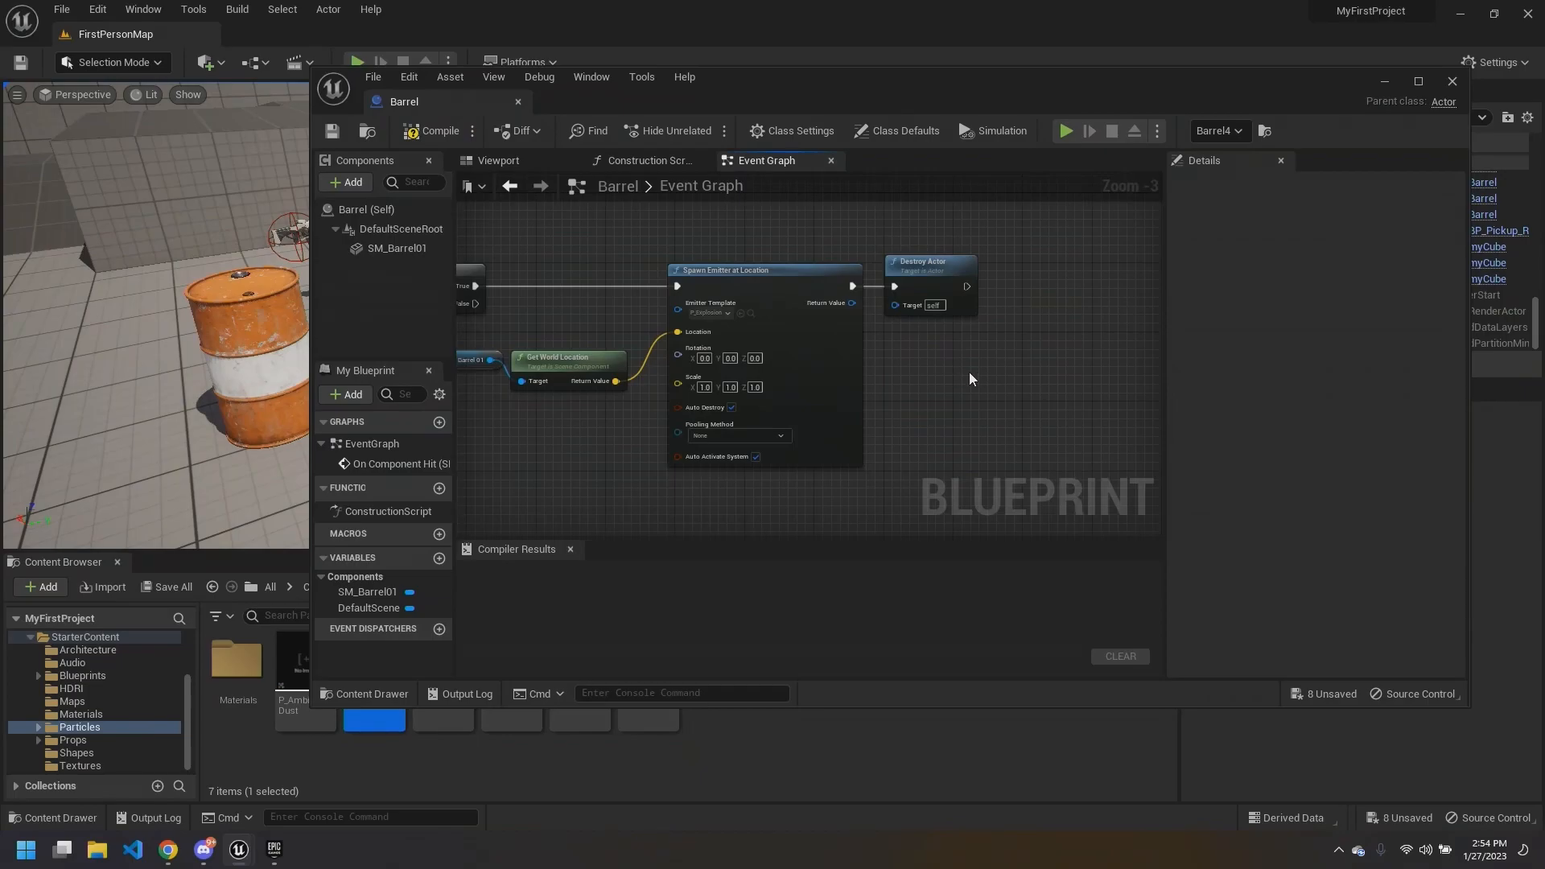
{"action": "right_click_drag", "start_coordinate": [969, 372], "coordinate": [976, 373]}
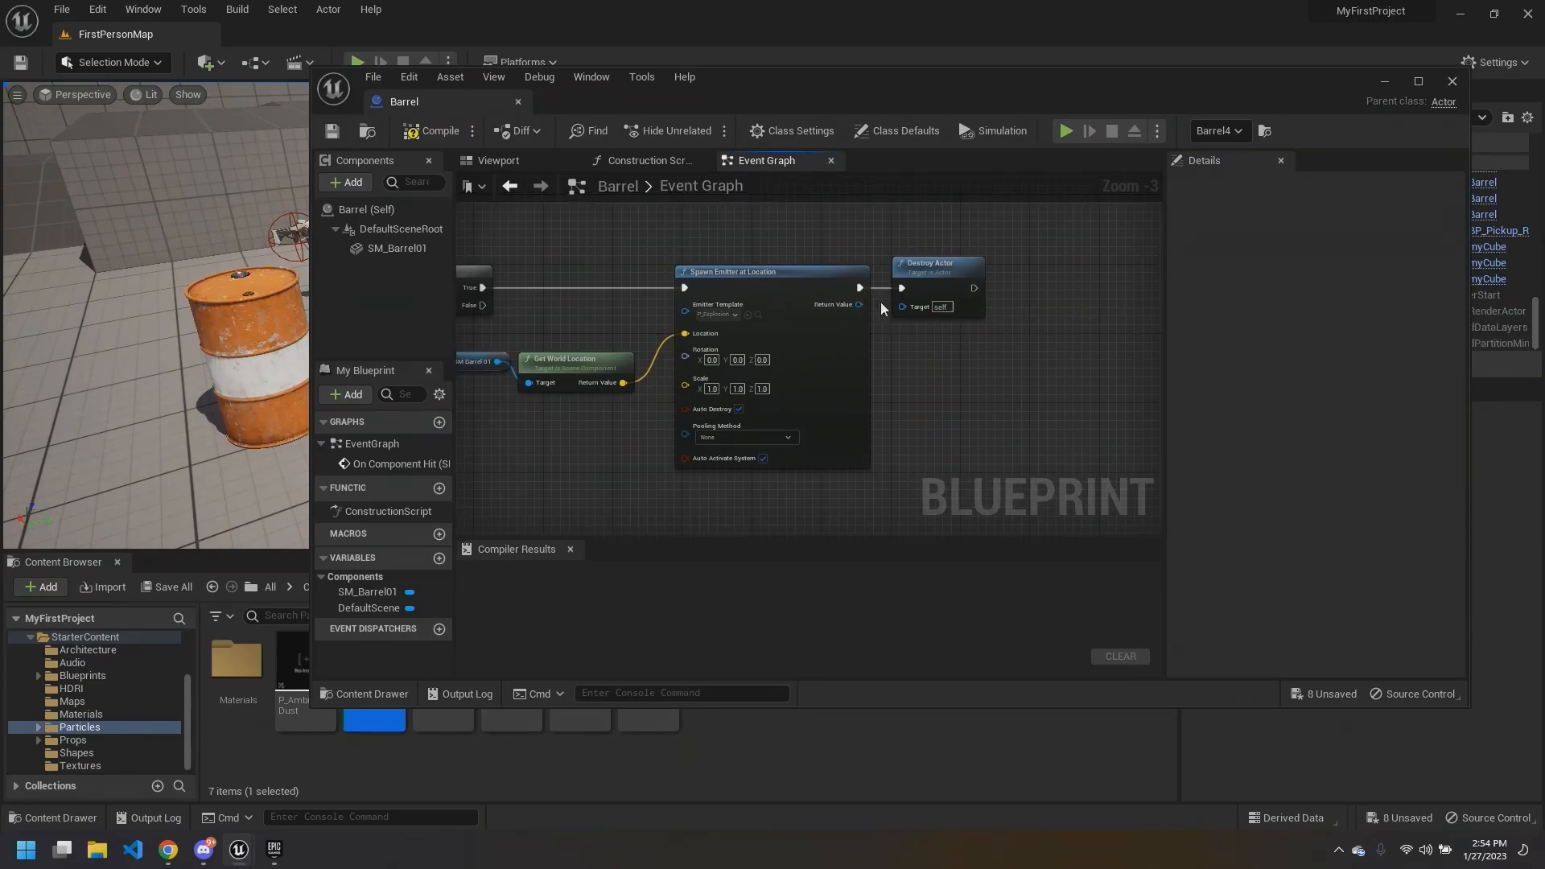
{"action": "right_click_drag", "start_coordinate": [866, 239], "coordinate": [928, 261]}
{"action": "scroll", "coordinate": [970, 259], "scroll_direction": "down", "scroll_amount": 1}
{"action": "scroll", "coordinate": [893, 258], "scroll_direction": "up", "scroll_amount": 2}
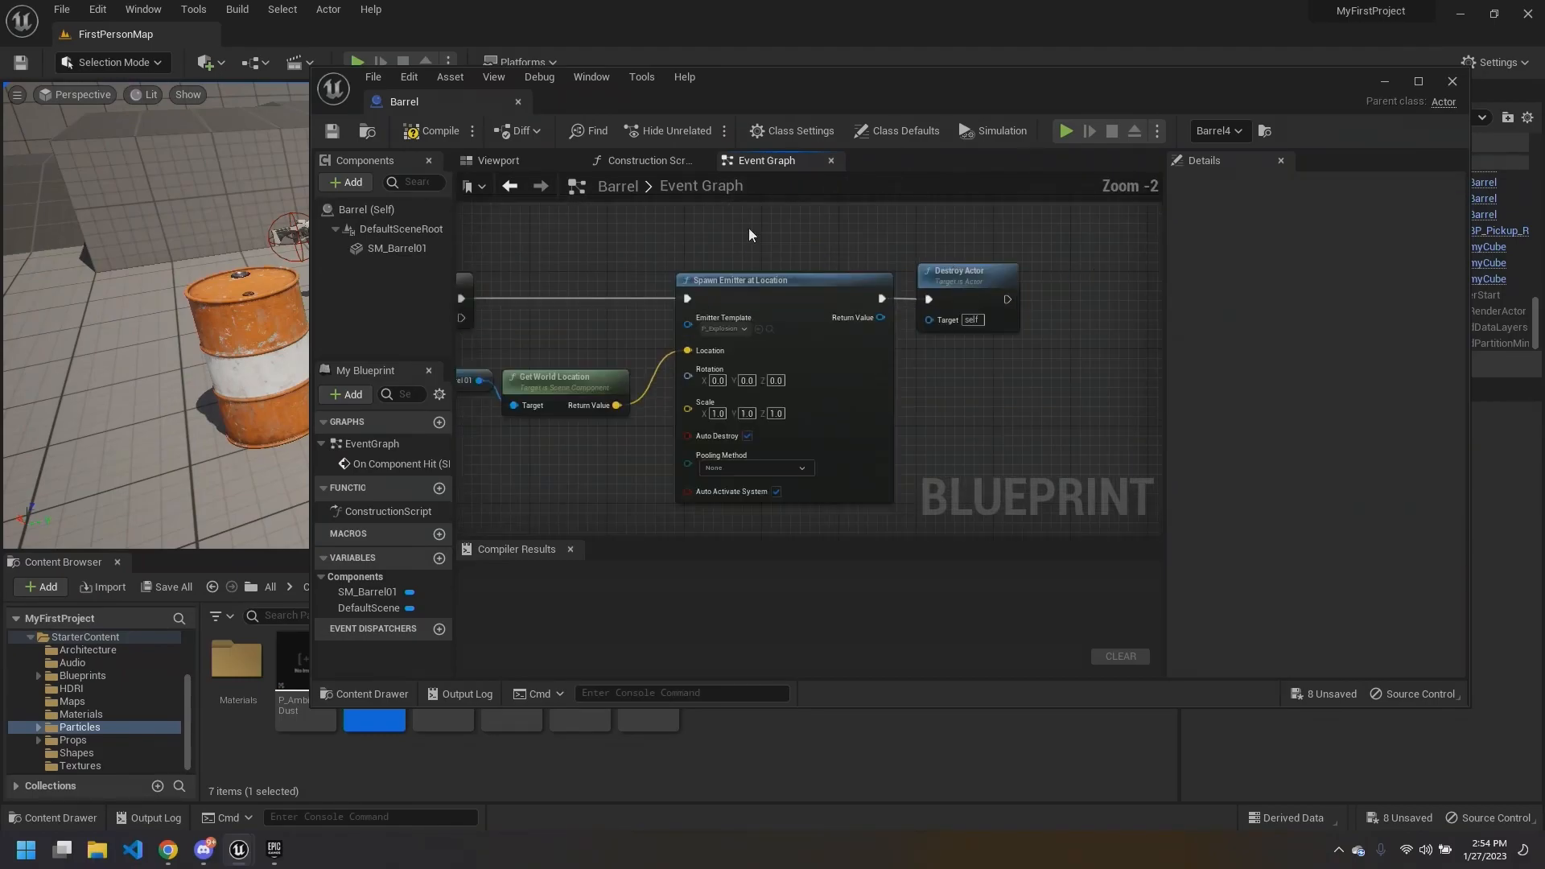
{"action": "right_click_drag", "start_coordinate": [966, 309], "coordinate": [1021, 312]}
{"action": "left_click", "coordinate": [1383, 85]}
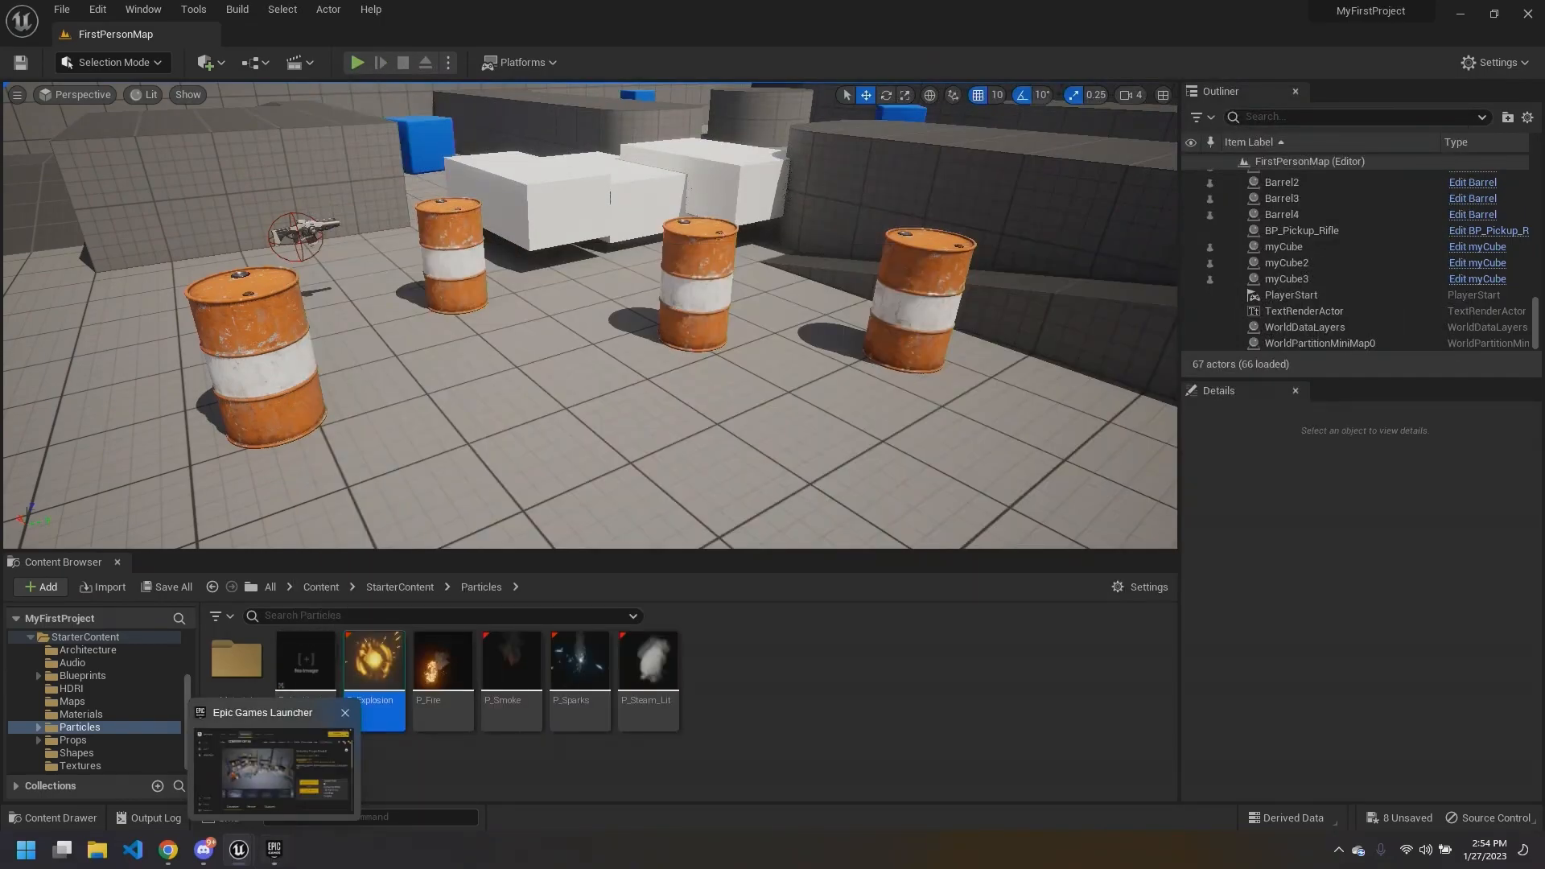
{"action": "mouse_move", "coordinate": [238, 849]}
{"action": "left_click", "coordinate": [307, 790]}
{"action": "right_click_drag", "start_coordinate": [633, 265], "coordinate": [665, 268]}
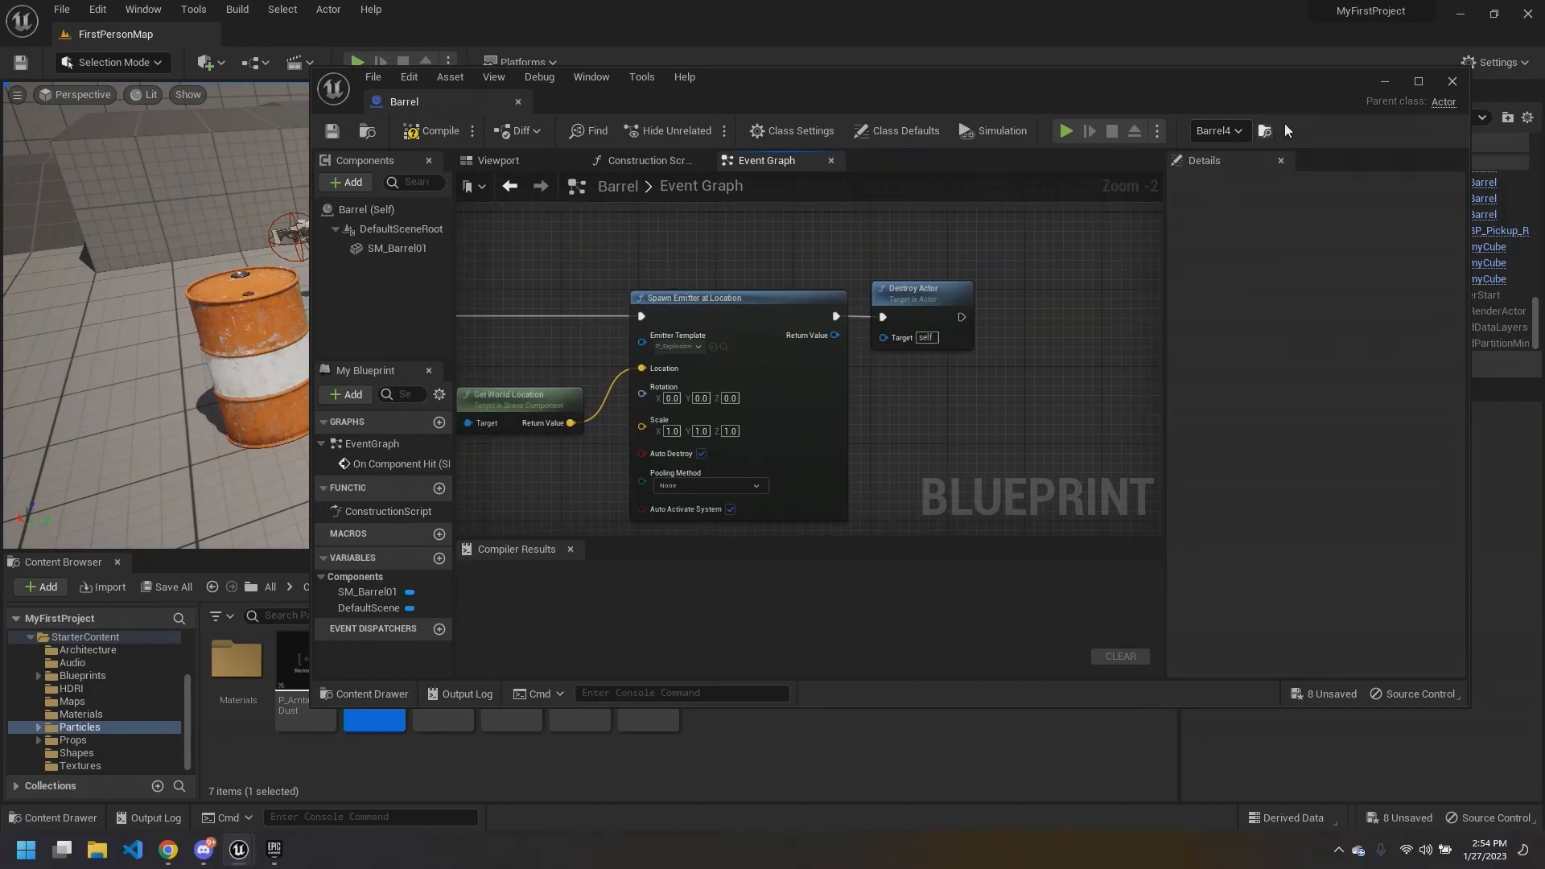
{"action": "right_click_drag", "start_coordinate": [748, 244], "coordinate": [770, 243]}
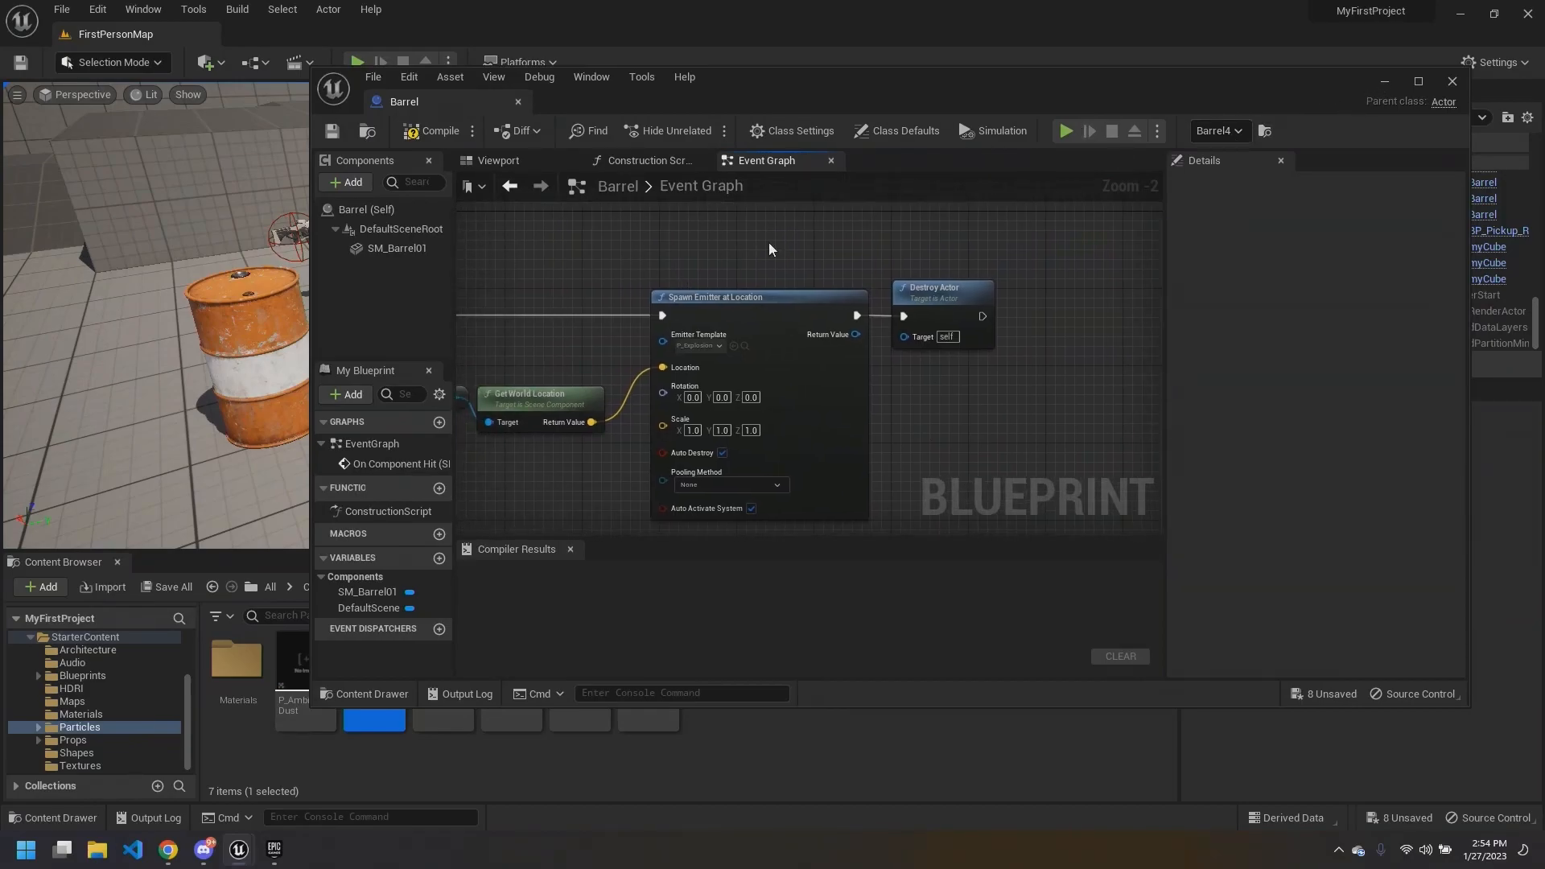
Step: Return to the level editor and save FirstPersonMap
{"action": "left_click", "coordinate": [1385, 84]}
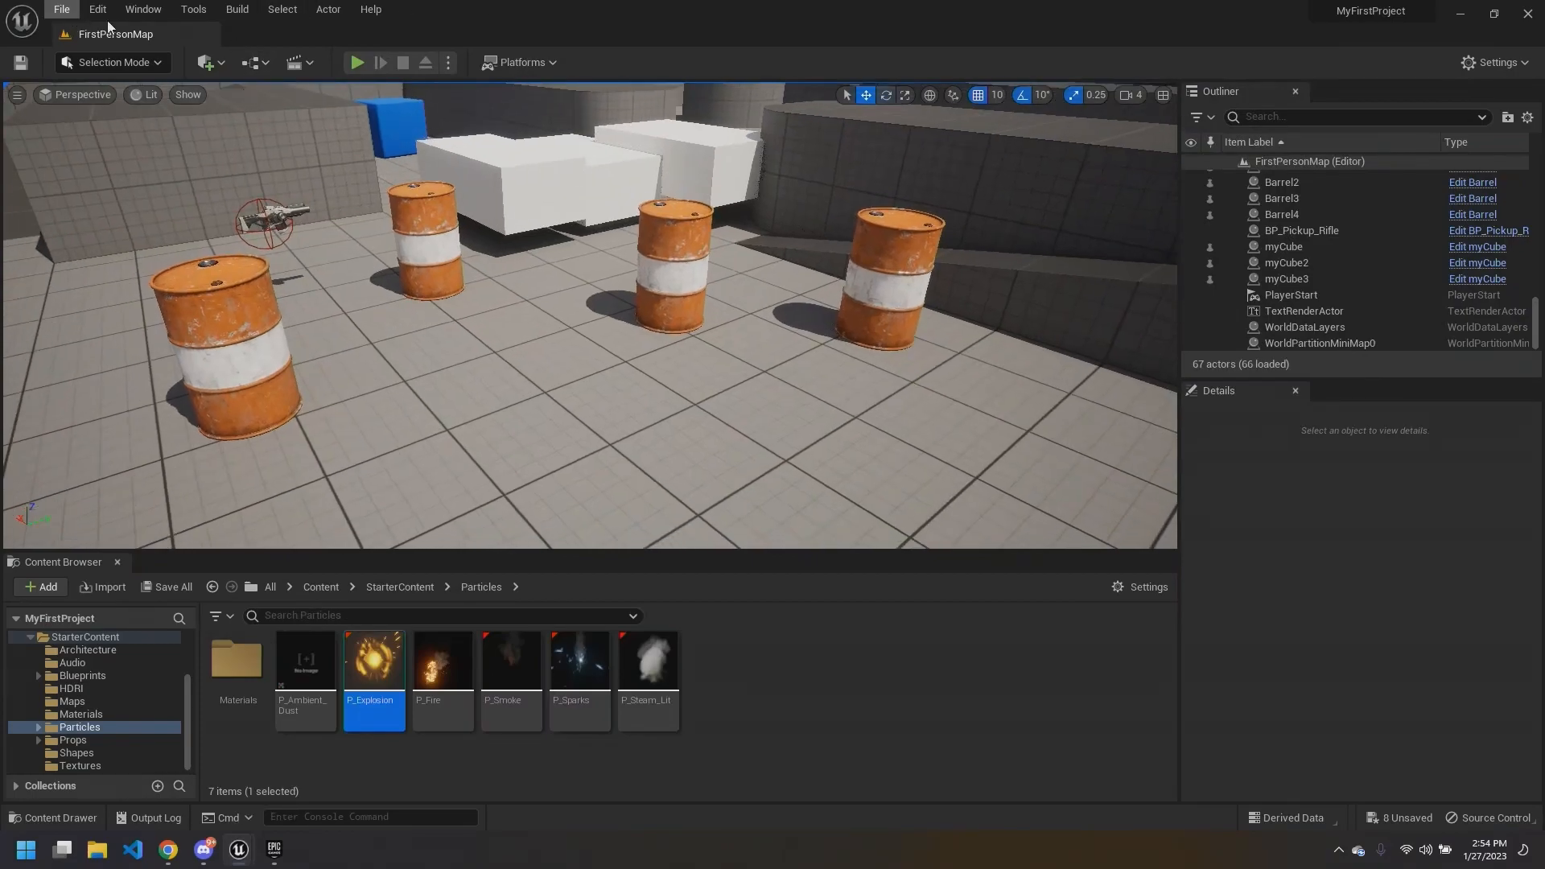
{"action": "left_click", "coordinate": [282, 10]}
{"action": "left_click", "coordinate": [597, 6]}
{"action": "right_click_drag", "start_coordinate": [427, 215], "coordinate": [415, 208]}
{"action": "key", "text": "ctrl+s"}
{"action": "mouse_move", "coordinate": [239, 849]}
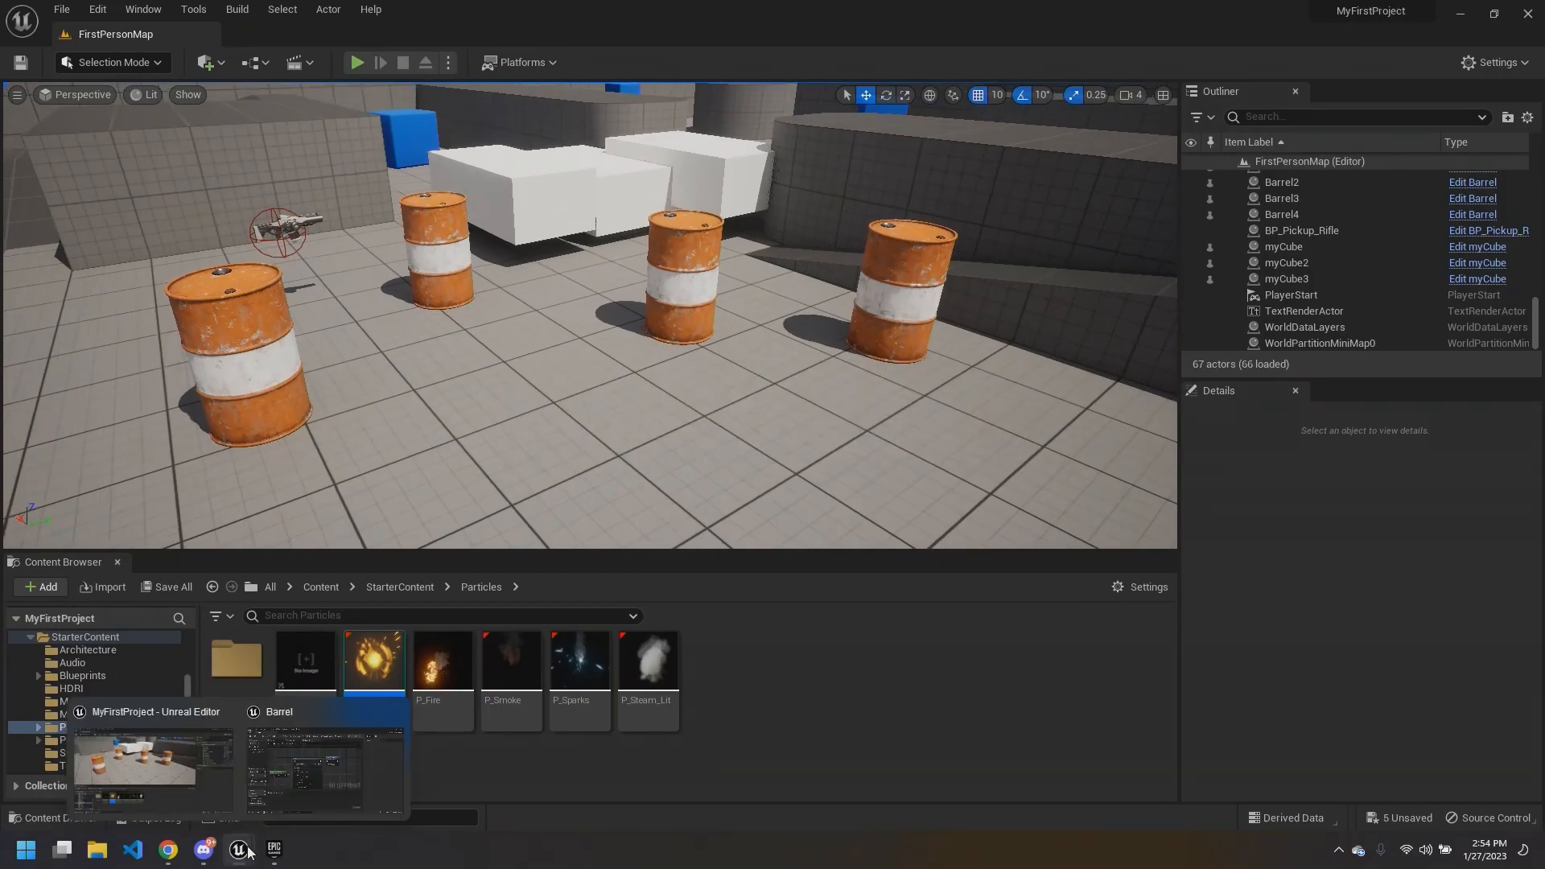
{"action": "left_click", "coordinate": [330, 749]}
{"action": "right_click_drag", "start_coordinate": [846, 364], "coordinate": [948, 357]}
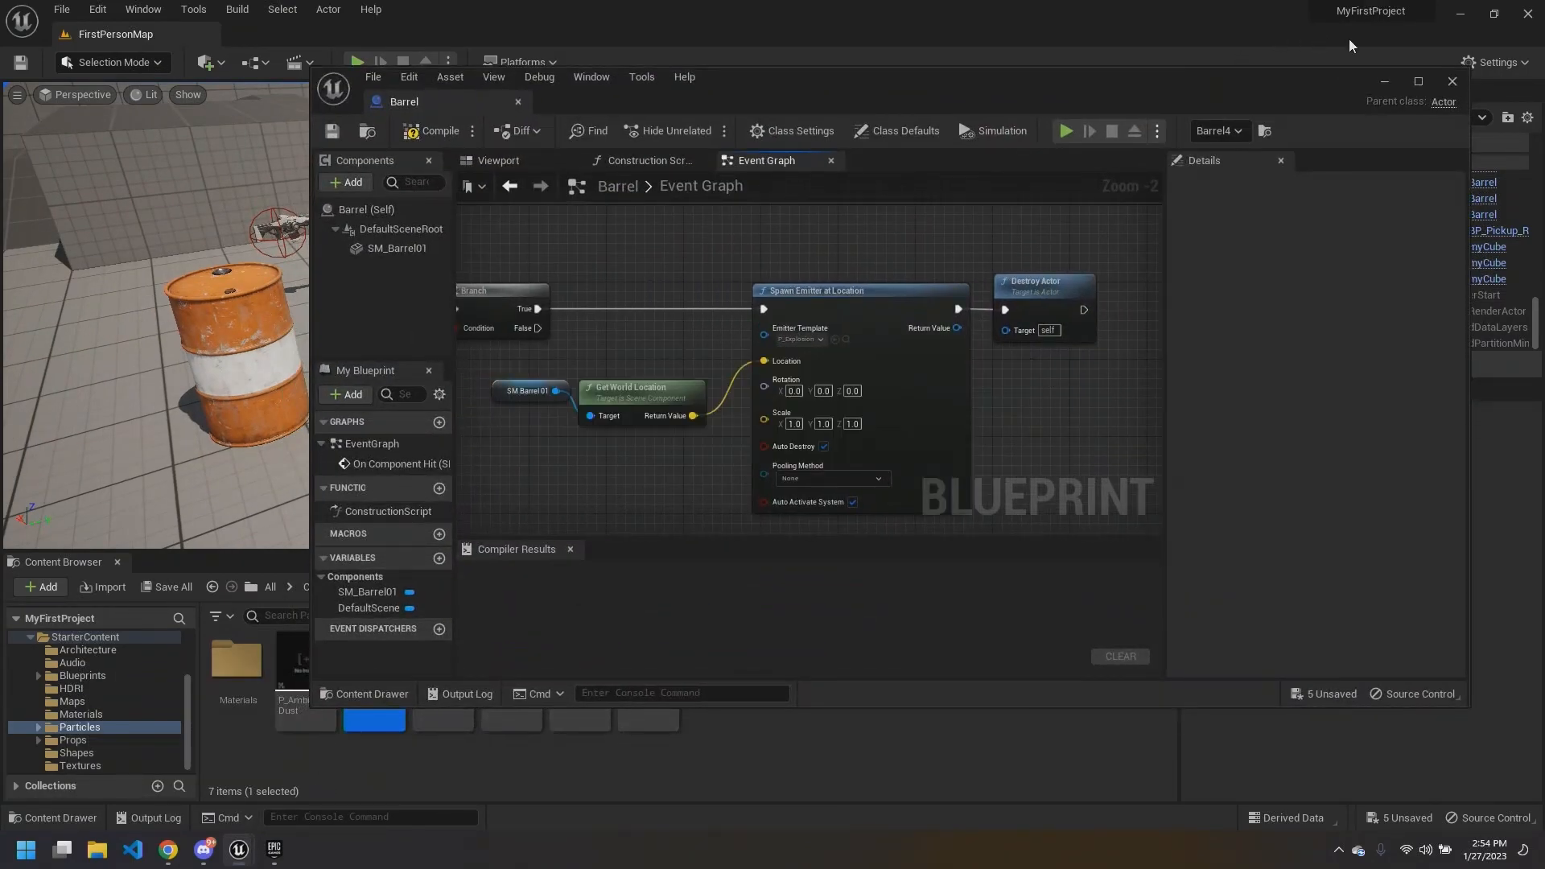
{"action": "left_click", "coordinate": [1389, 78]}
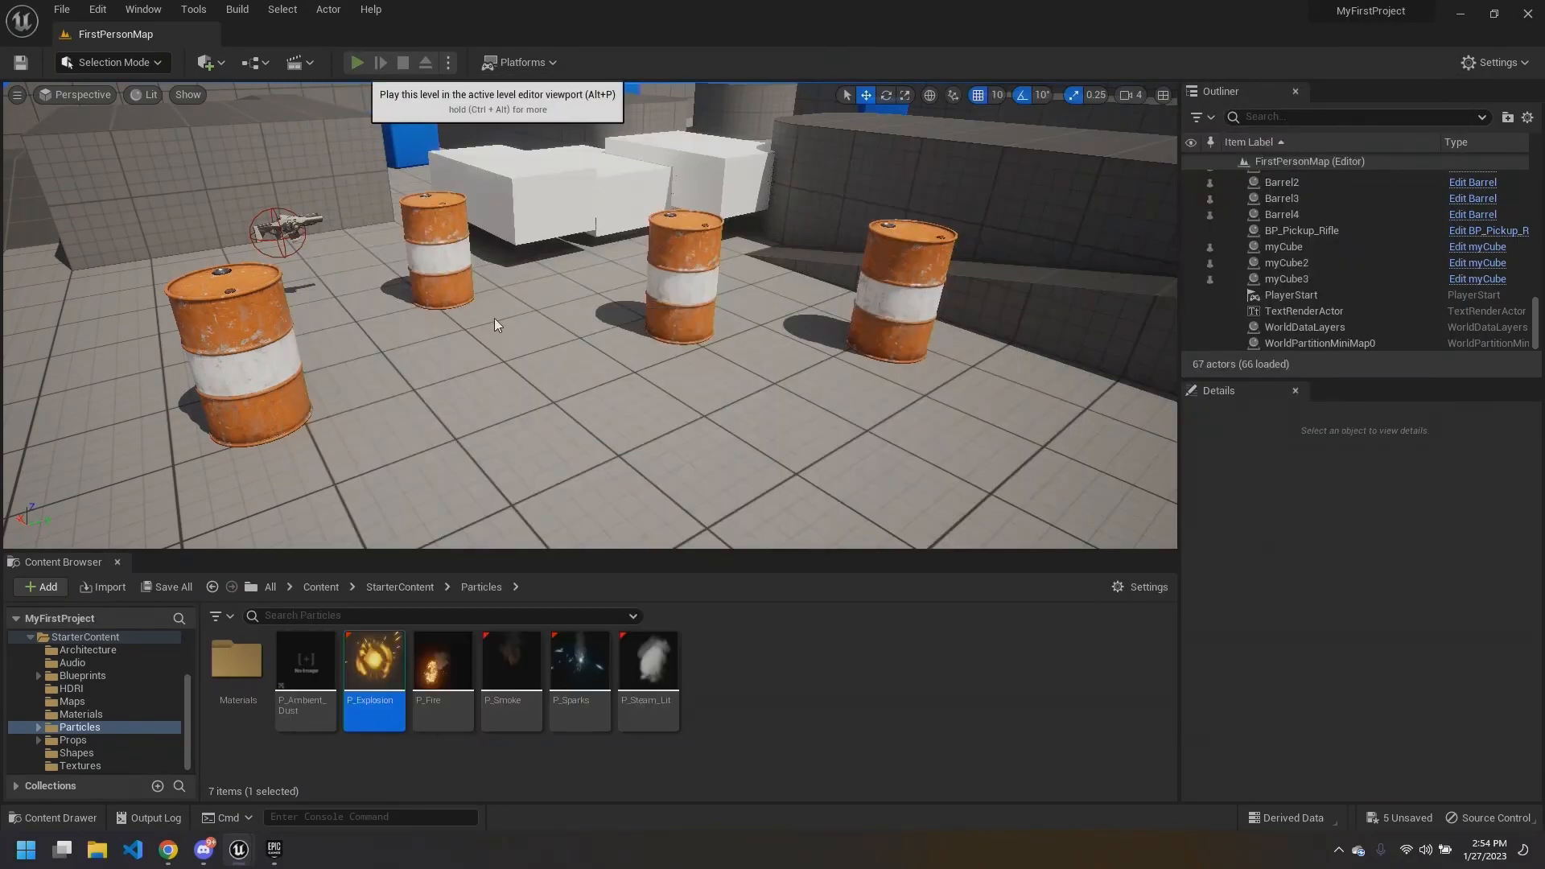
Step: Play the level, pick up the rifle and shoot two barrels to test the explosion, and end the play session
{"action": "key", "text": "w"}
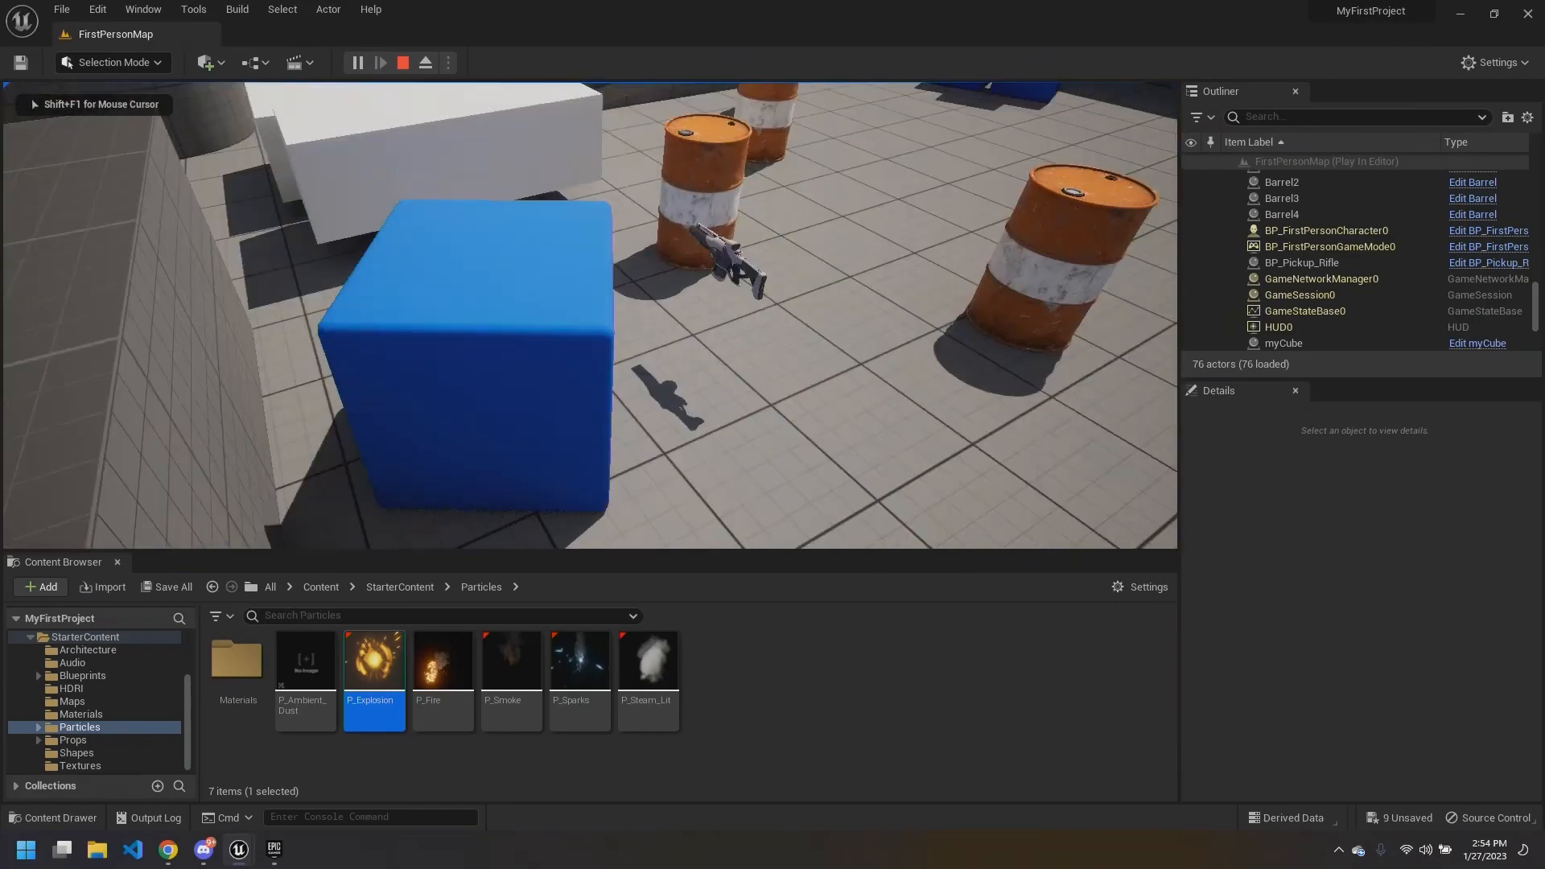
{"action": "key", "text": "w"}
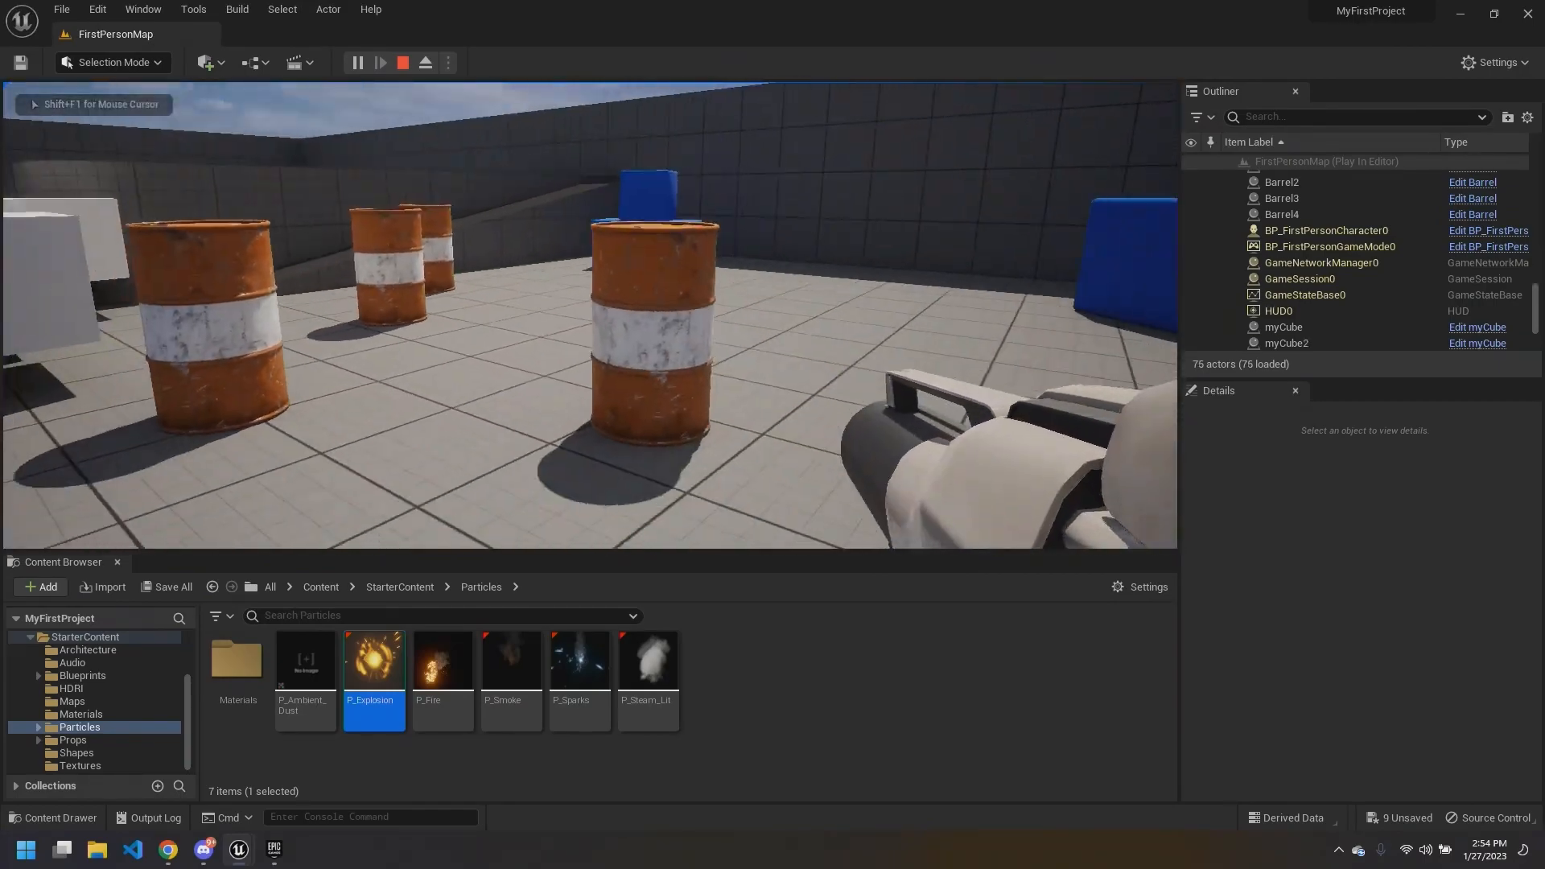
{"action": "key", "text": "s"}
{"action": "left_click", "coordinate": [590, 315]}
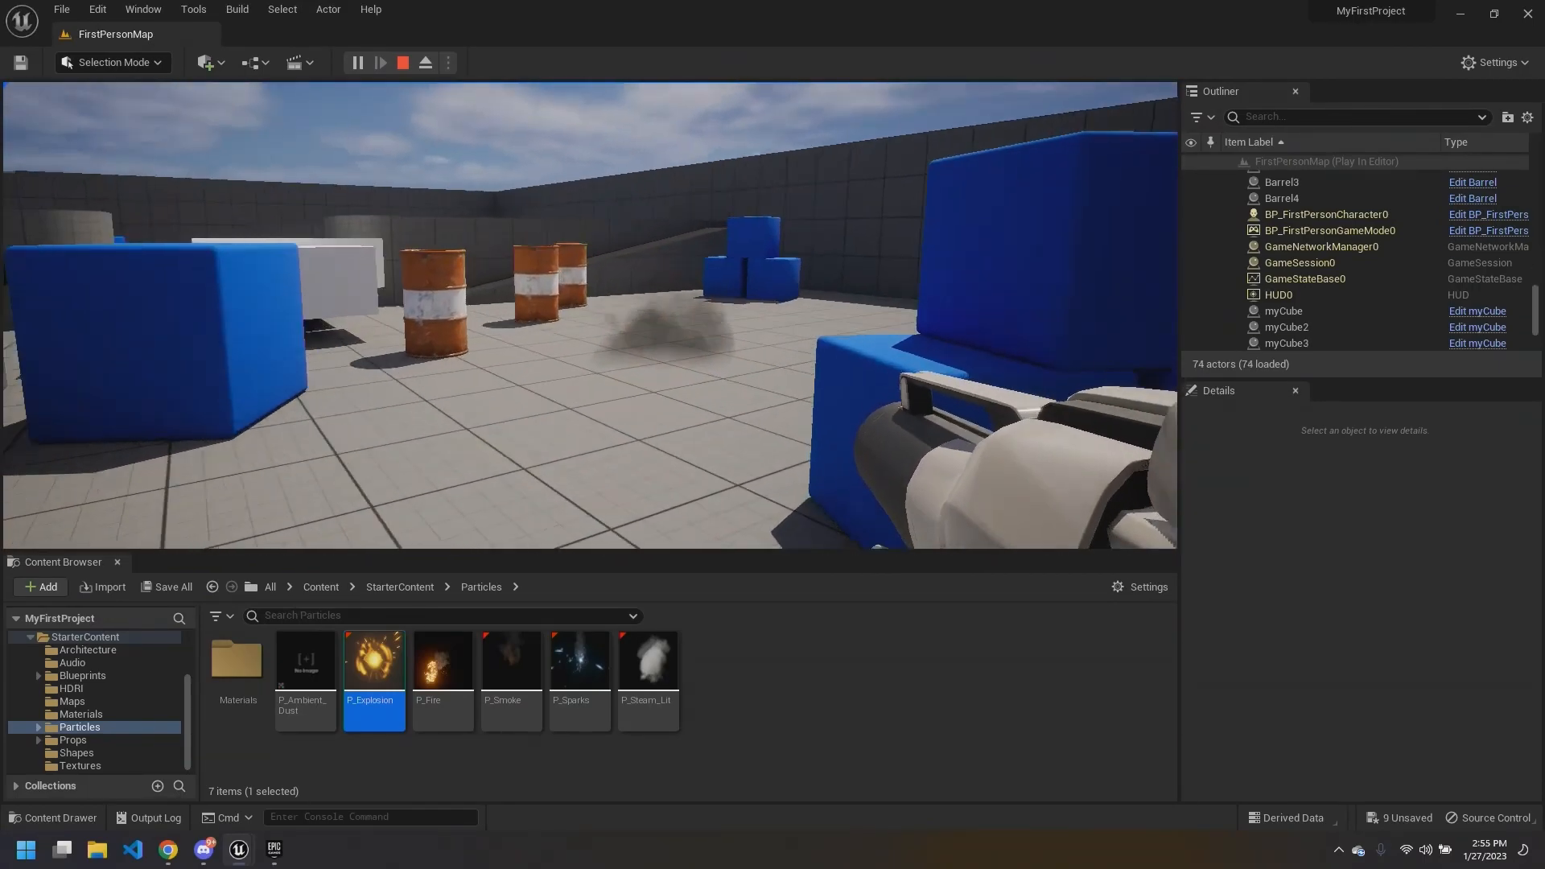
{"action": "key", "text": "w"}
{"action": "key", "text": "s"}
{"action": "key", "text": "w"}
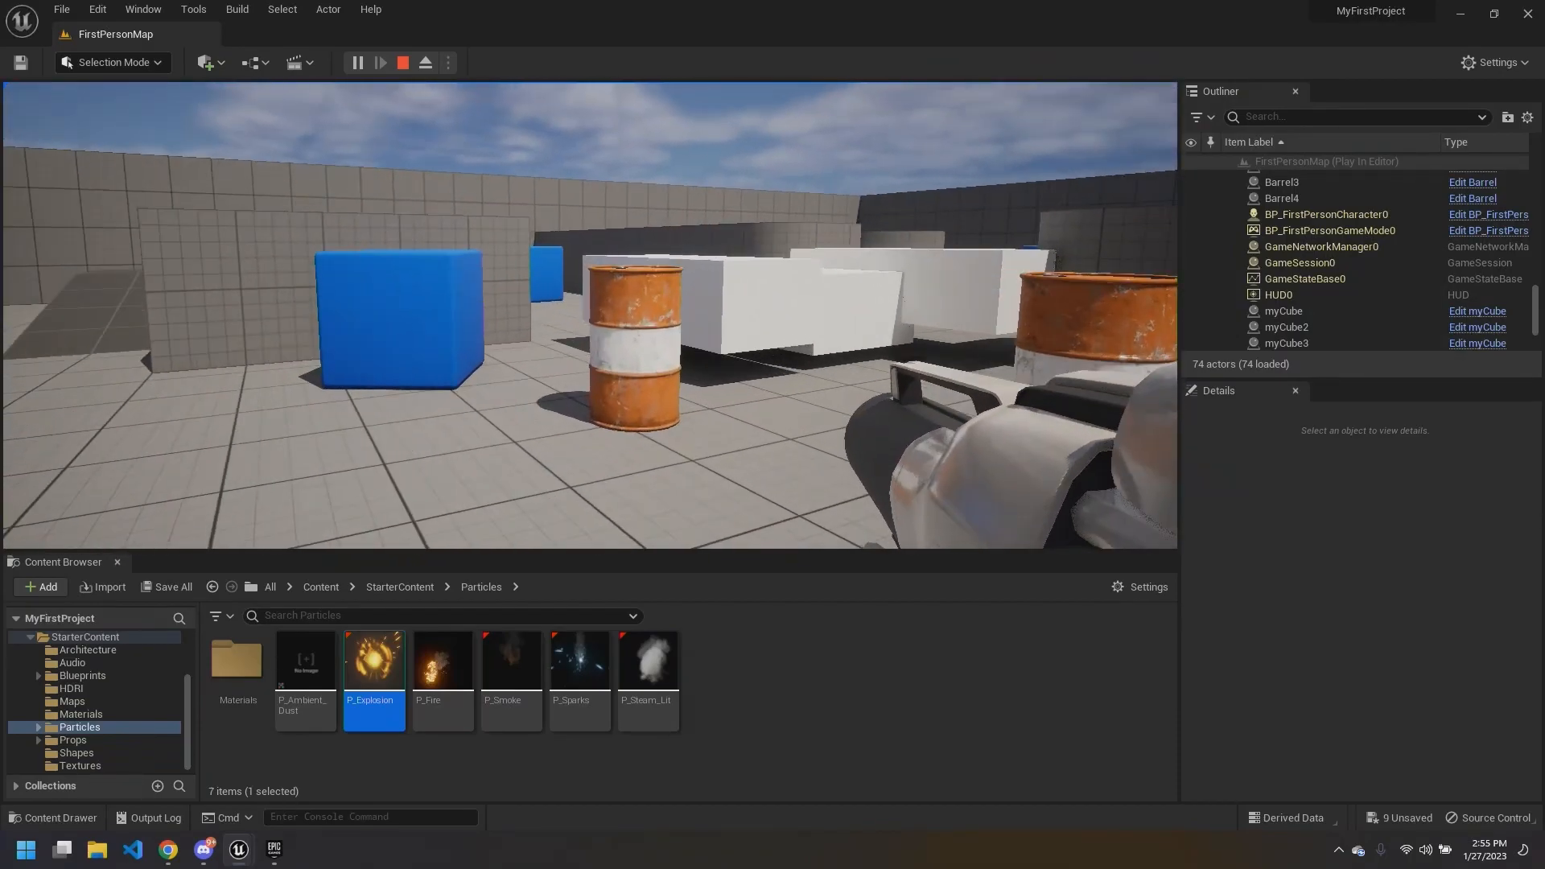
{"action": "key", "text": "w"}
{"action": "left_click", "coordinate": [590, 315]}
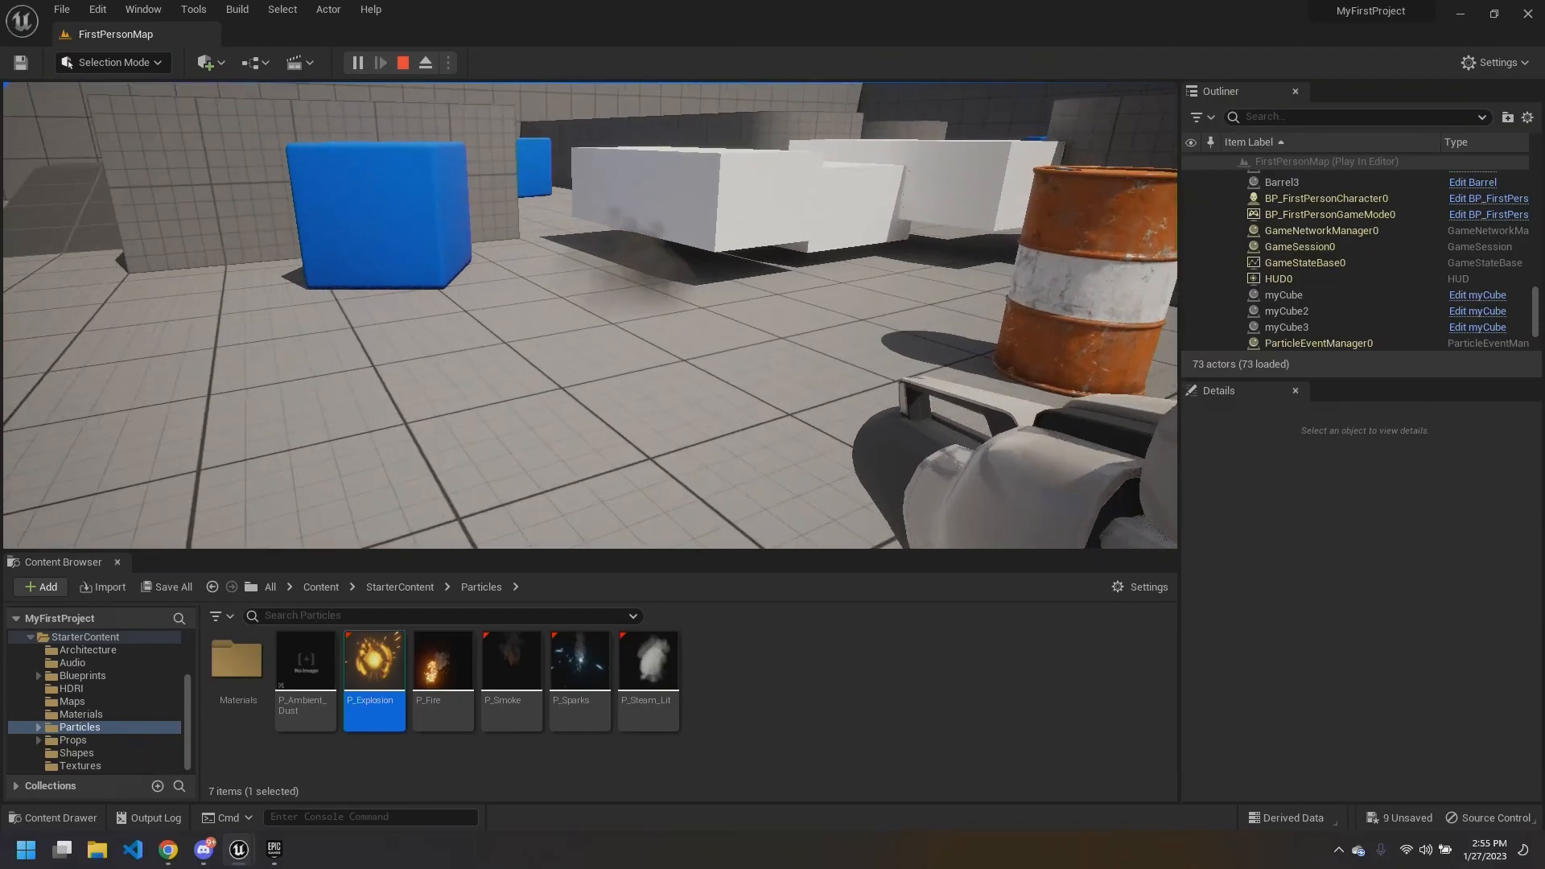
{"action": "key", "text": "s"}
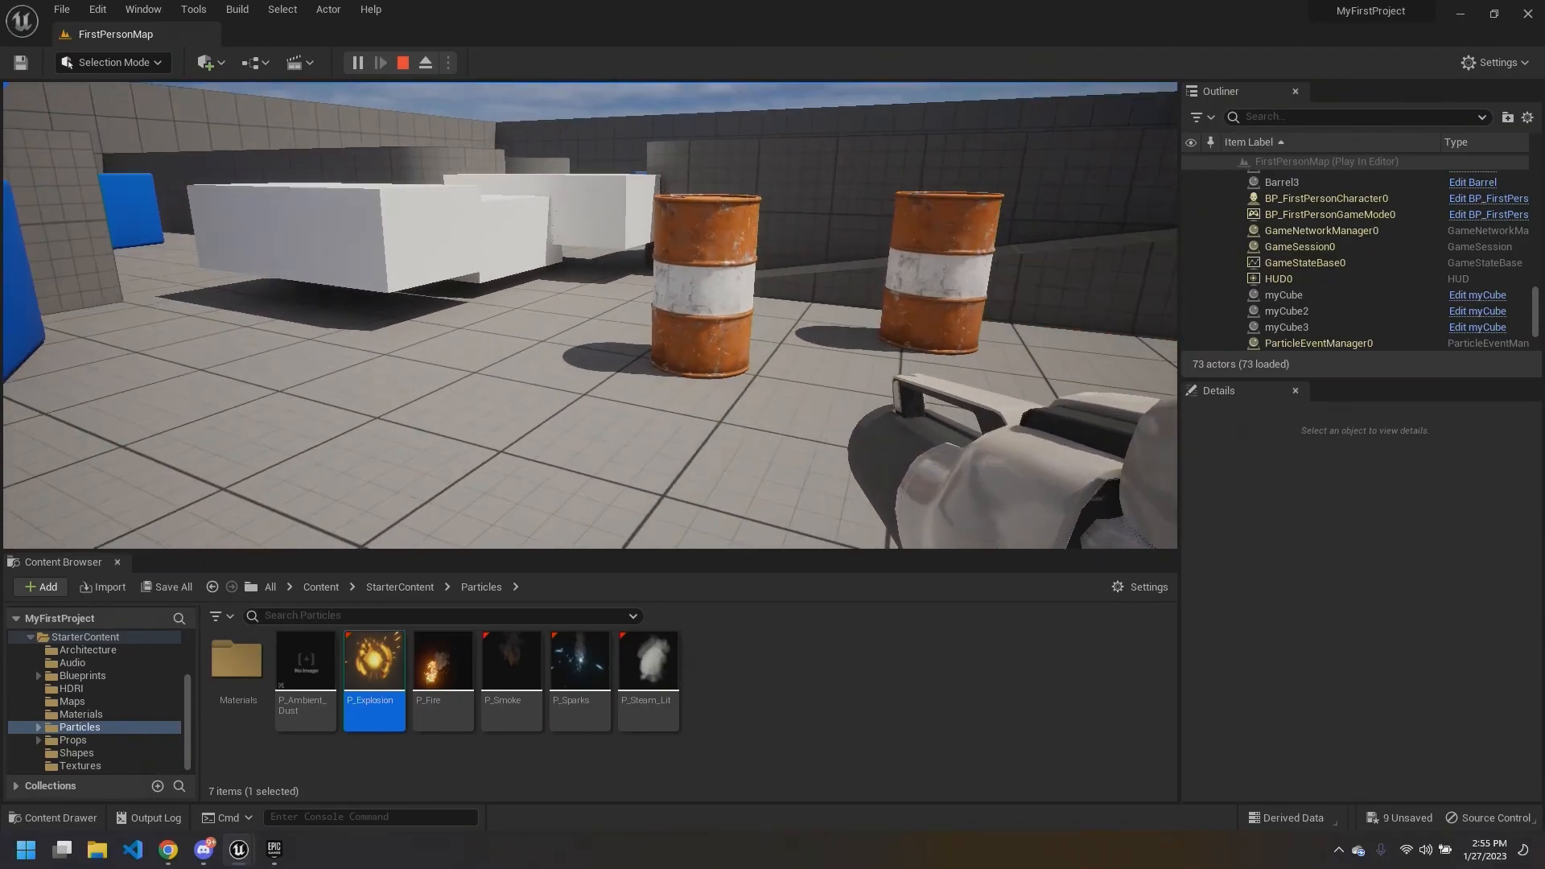
{"action": "key", "text": "Escape"}
Step: Examine the SM_Barrel01 mesh and its pivot point from several angles in the Barrel blueprint's viewport
{"action": "mouse_move", "coordinate": [590, 316]}
{"action": "right_mouse_down"}
{"action": "mouse_move", "coordinate": [515, 315]}
{"action": "mouse_move", "coordinate": [599, 310]}
{"action": "mouse_move", "coordinate": [595, 242]}
{"action": "mouse_move", "coordinate": [594, 317]}
{"action": "right_mouse_up"}
{"action": "key", "text": "s"}
{"action": "key", "text": "s"}
{"action": "key", "text": "s"}
{"action": "key", "text": "w"}
{"action": "mouse_move", "coordinate": [239, 850]}
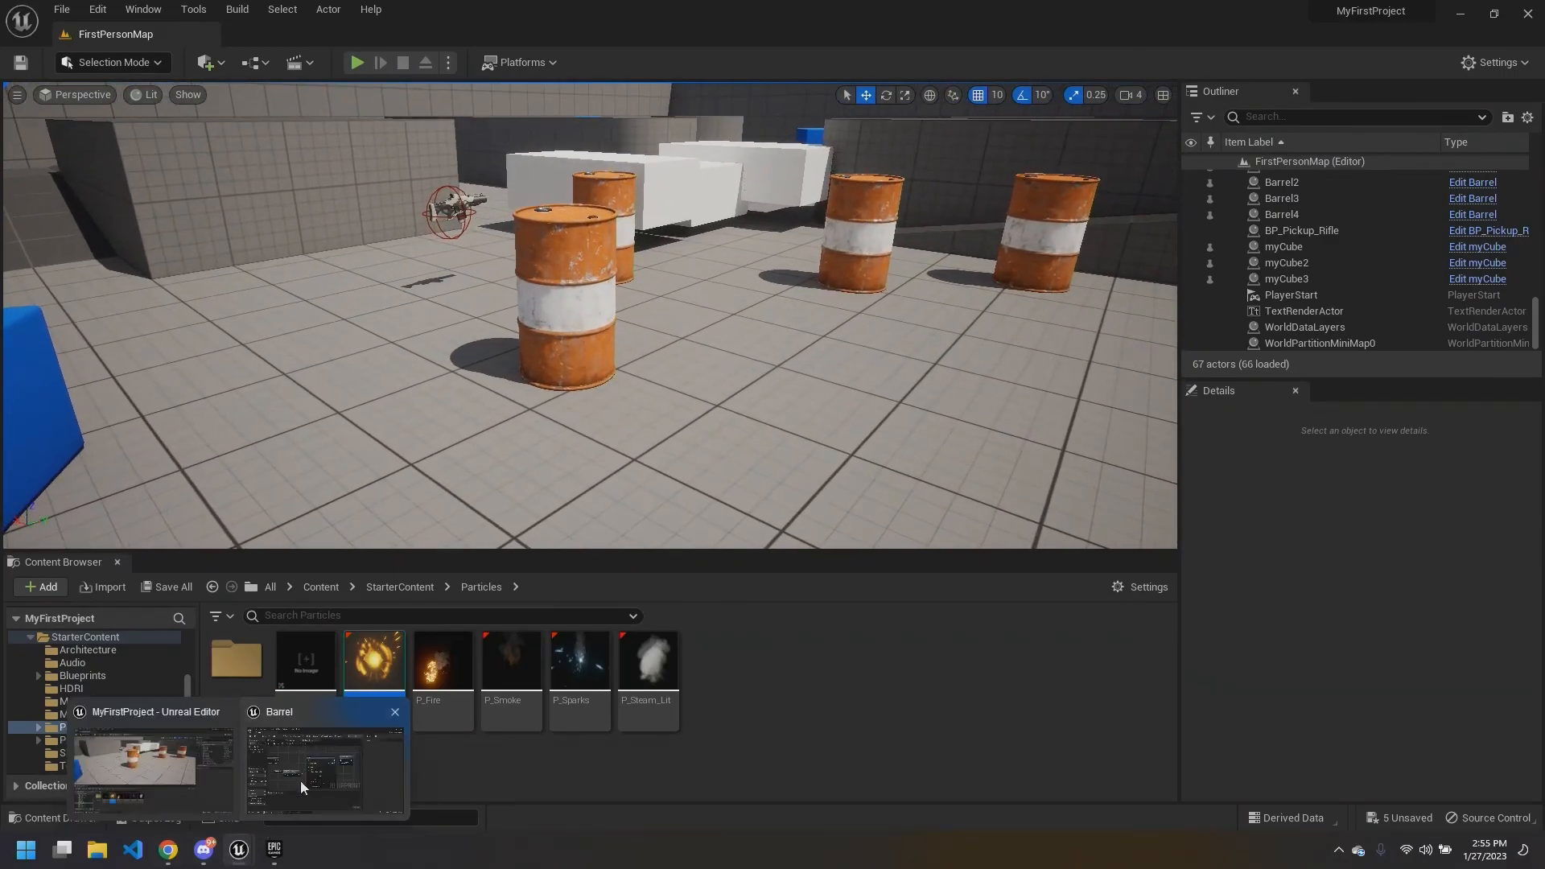
{"action": "left_click", "coordinate": [303, 787]}
{"action": "left_click", "coordinate": [515, 161]}
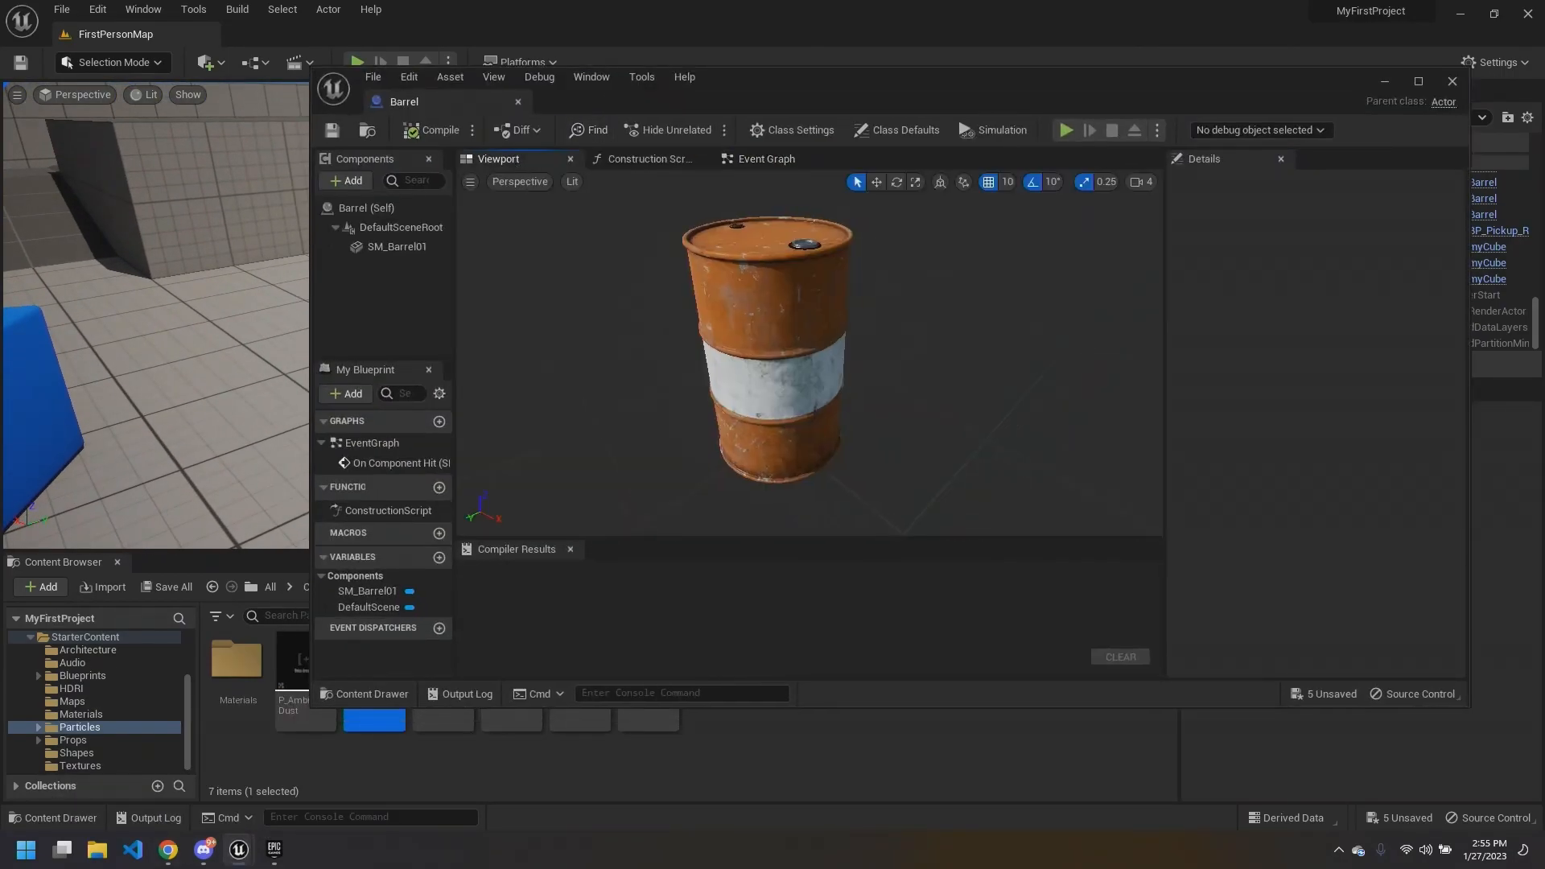
{"action": "left_click", "coordinate": [394, 246]}
{"action": "scroll", "coordinate": [765, 390], "scroll_direction": "up", "scroll_amount": 3}
{"action": "scroll", "coordinate": [764, 390], "scroll_direction": "down", "scroll_amount": 4}
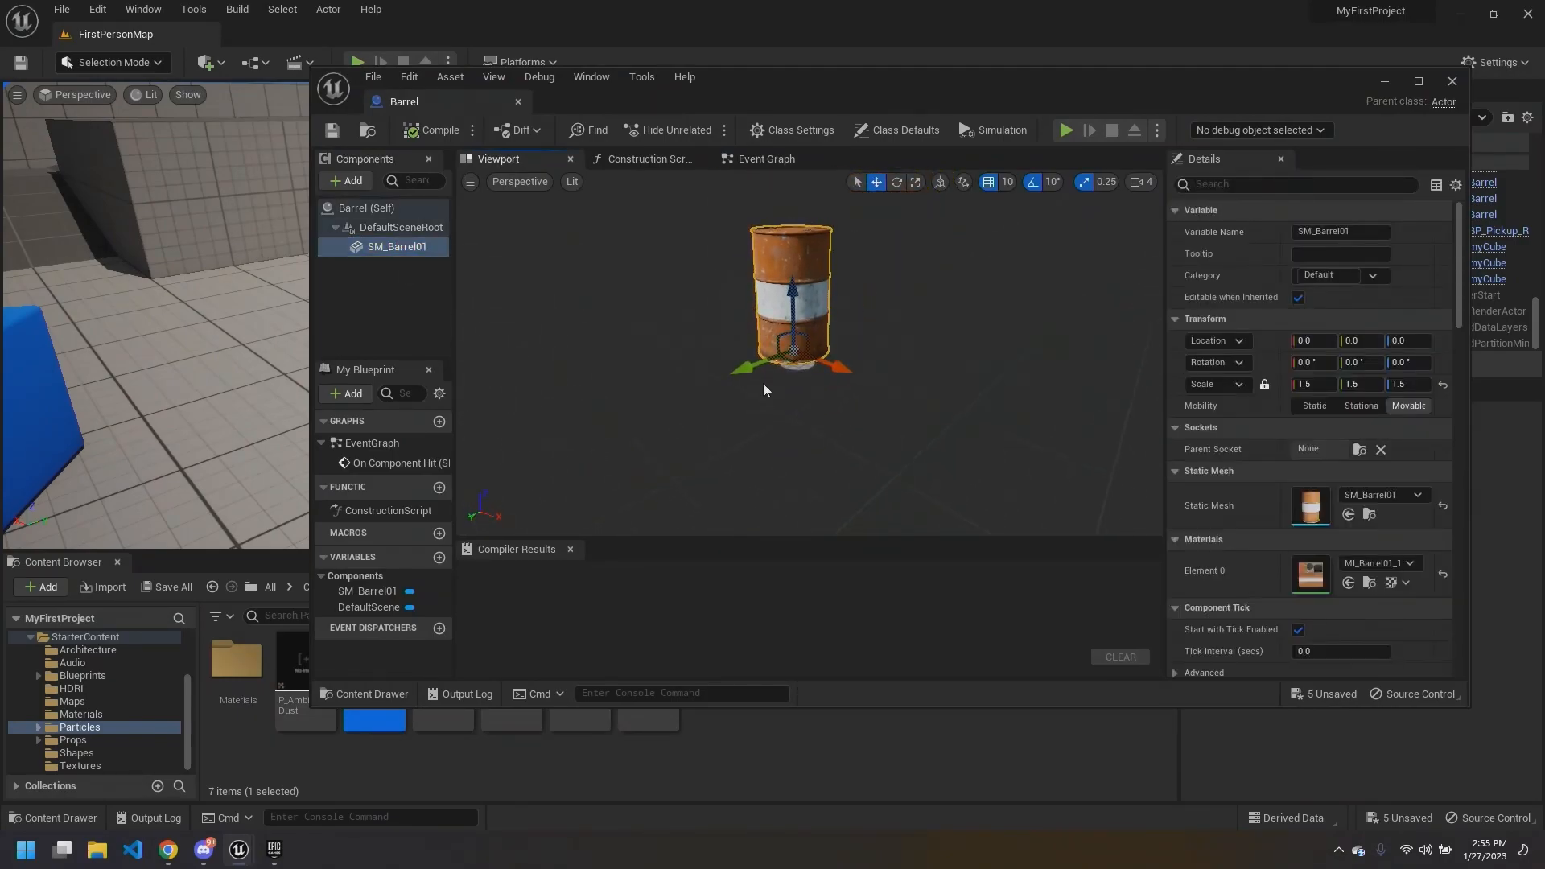
{"action": "key", "text": "w"}
{"action": "right_click_drag", "start_coordinate": [761, 365], "coordinate": [781, 377]}
{"action": "right_click_drag", "start_coordinate": [811, 294], "coordinate": [809, 292]}
{"action": "key", "text": "s"}
{"action": "right_click_drag", "start_coordinate": [684, 287], "coordinate": [684, 276]}
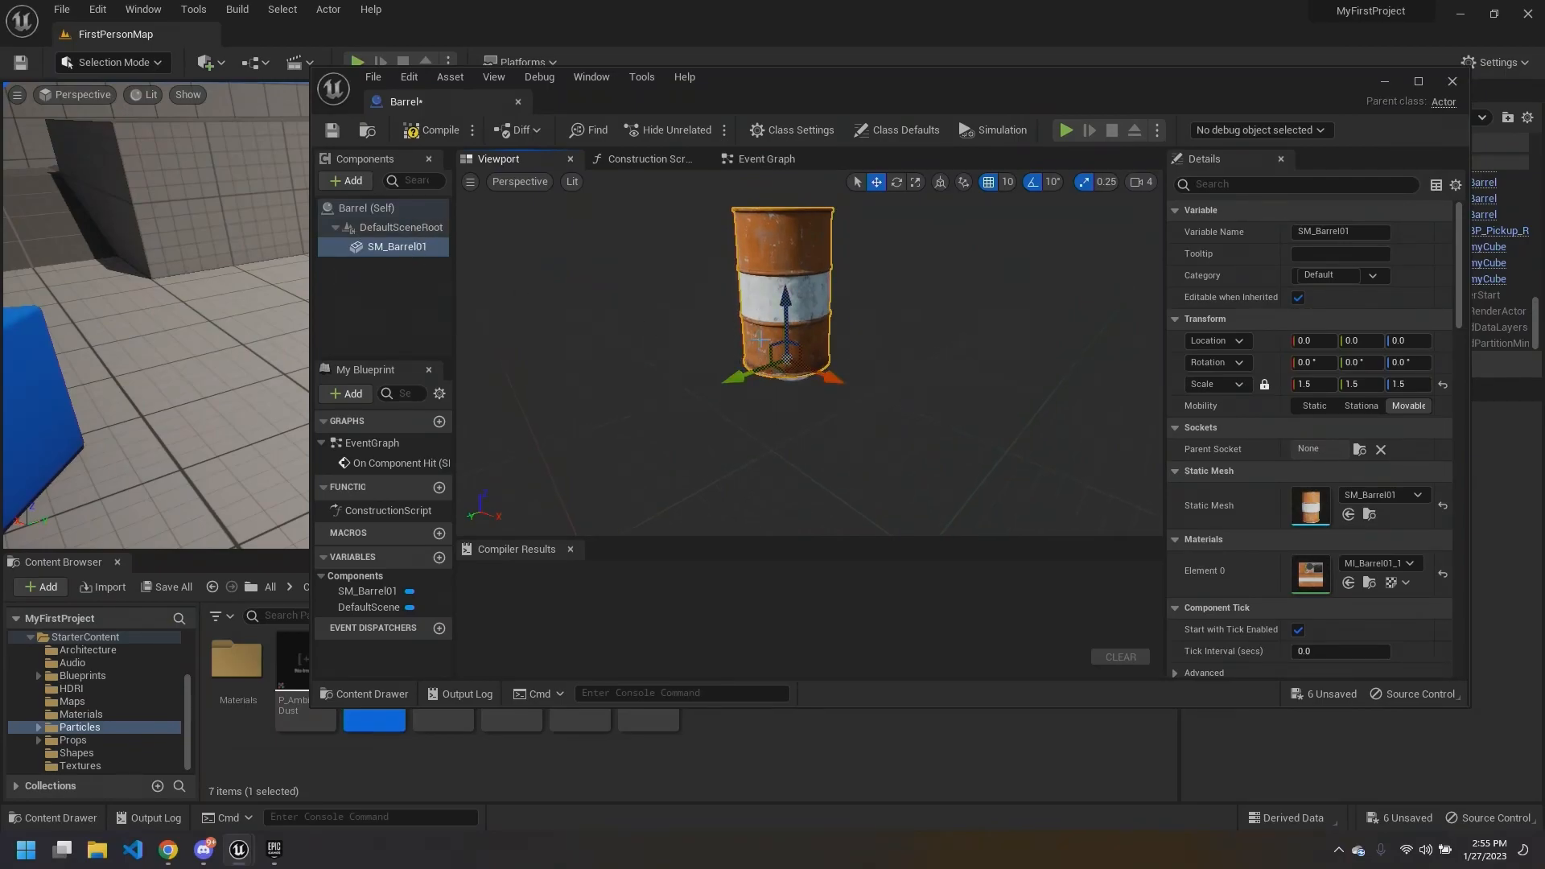
{"action": "right_click_drag", "start_coordinate": [721, 312], "coordinate": [724, 301]}
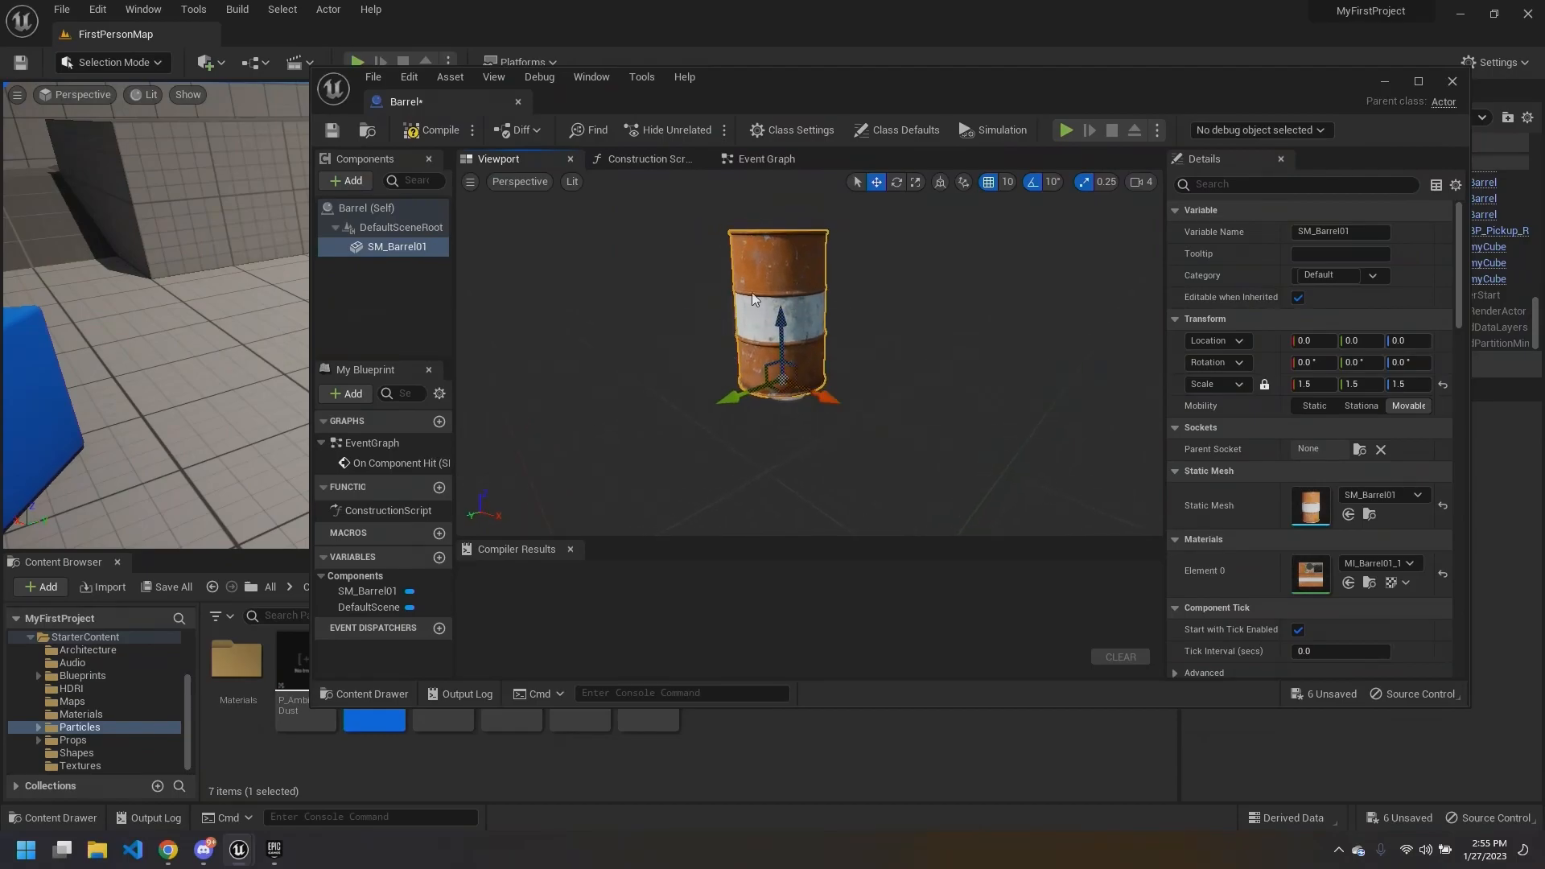
{"action": "left_click", "coordinate": [419, 285]}
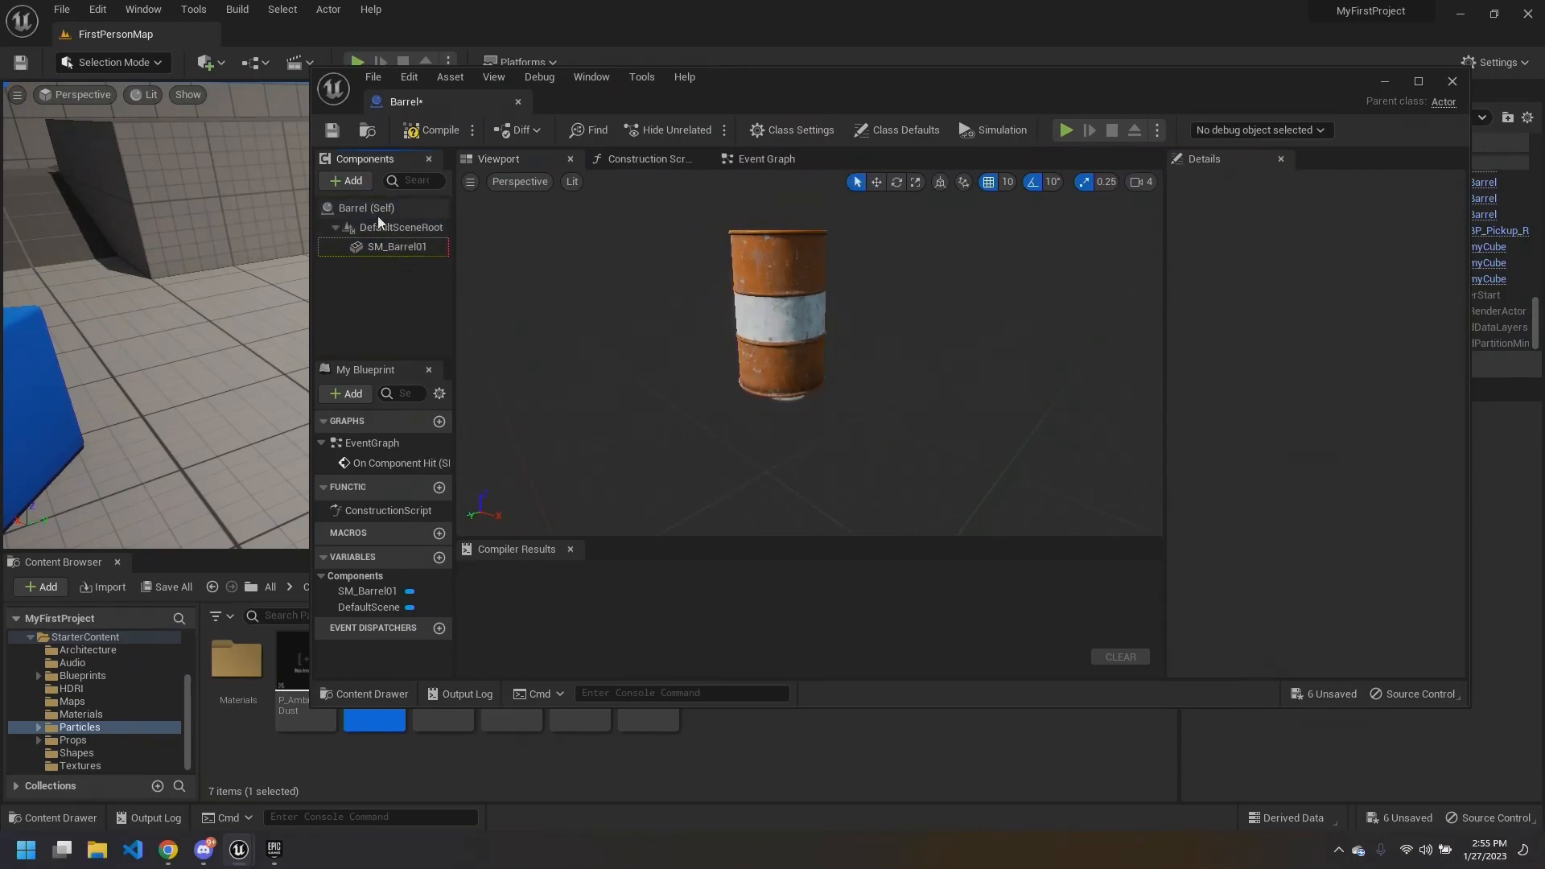
{"action": "left_click", "coordinate": [378, 212]}
{"action": "left_click", "coordinate": [400, 226]}
Step: Maximize the Barrel blueprint window and move the SM Barrel 01 and Get World Location nodes together below the Class Is Child Of node
{"action": "left_click", "coordinate": [767, 160]}
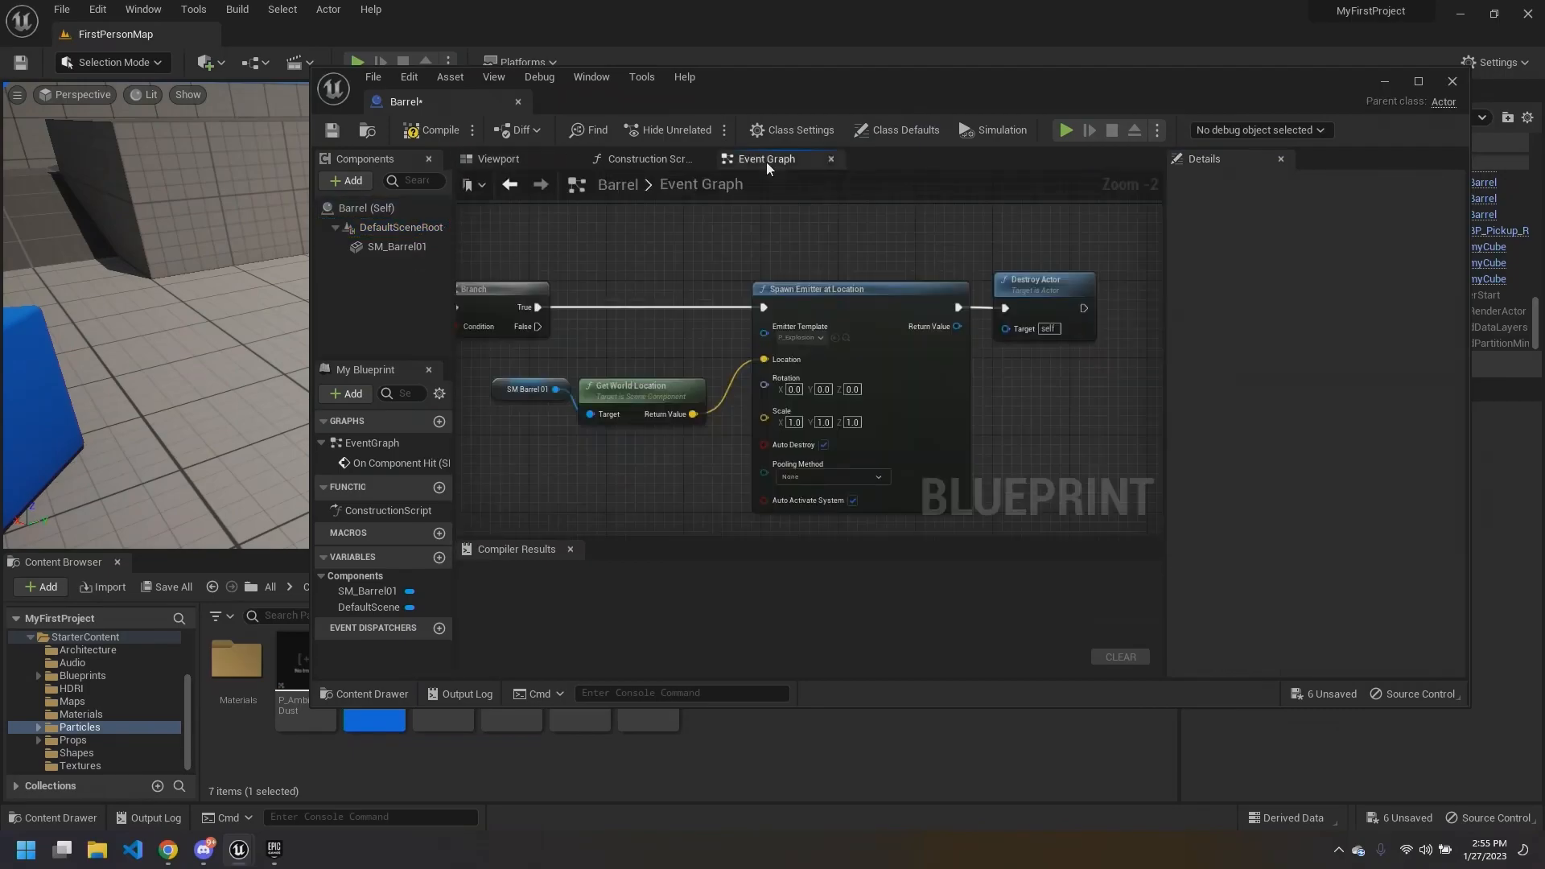
{"action": "left_click", "coordinate": [1419, 81]}
{"action": "right_click_drag", "start_coordinate": [442, 447], "coordinate": [756, 451]}
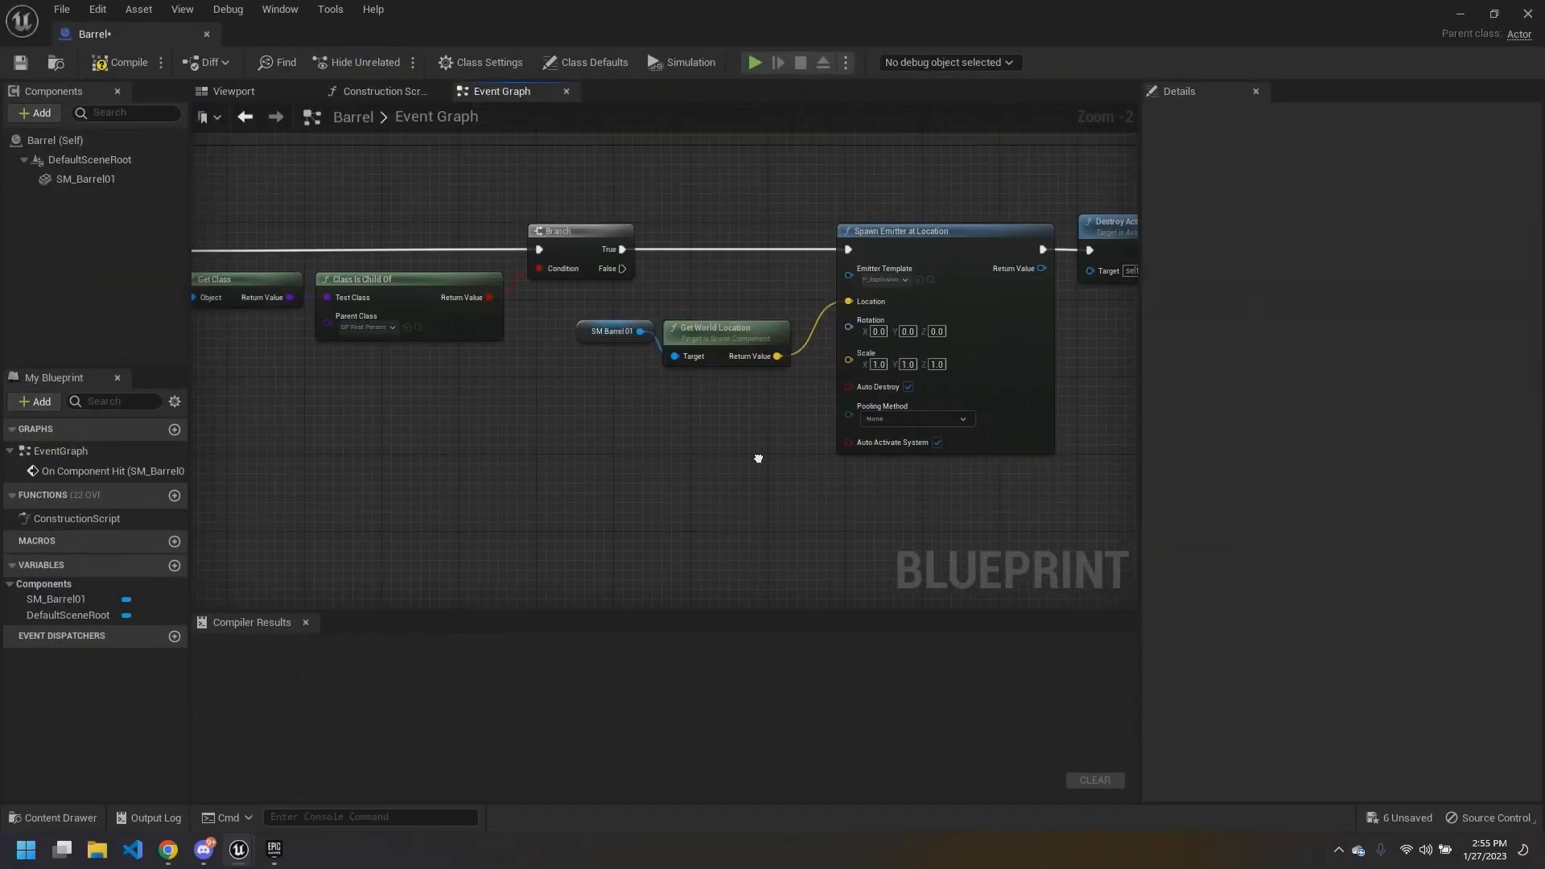
{"action": "scroll", "coordinate": [717, 399], "scroll_direction": "up", "scroll_amount": 1}
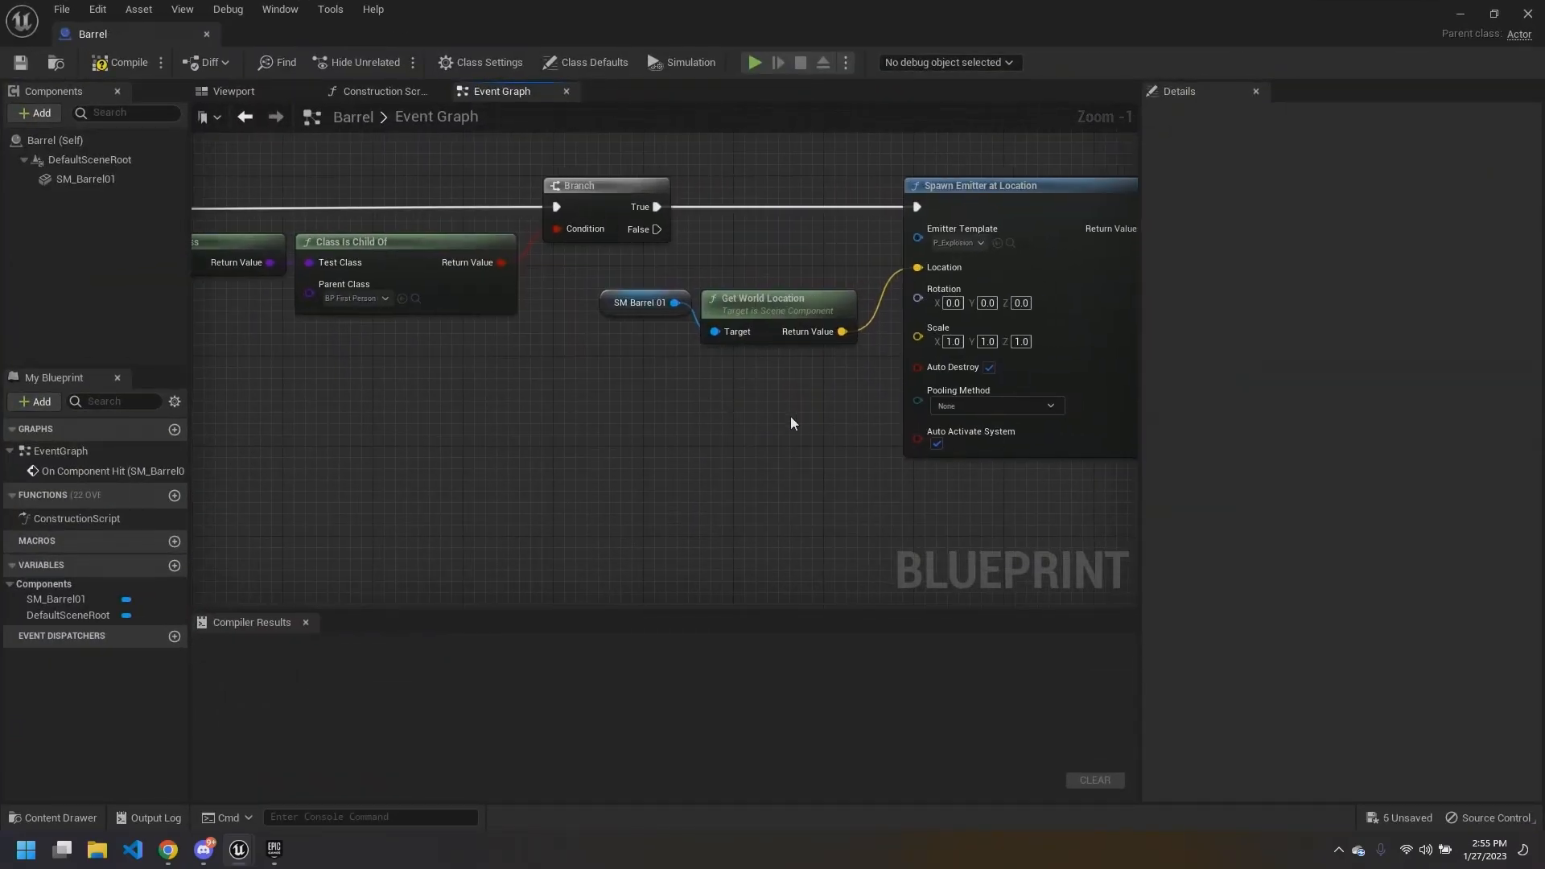
{"action": "left_click_drag", "start_coordinate": [622, 306], "coordinate": [619, 303]}
{"action": "left_click_drag", "start_coordinate": [763, 316], "coordinate": [437, 351]}
{"action": "left_click", "coordinate": [561, 344]}
{"action": "right_click_drag", "start_coordinate": [561, 343], "coordinate": [576, 354]}
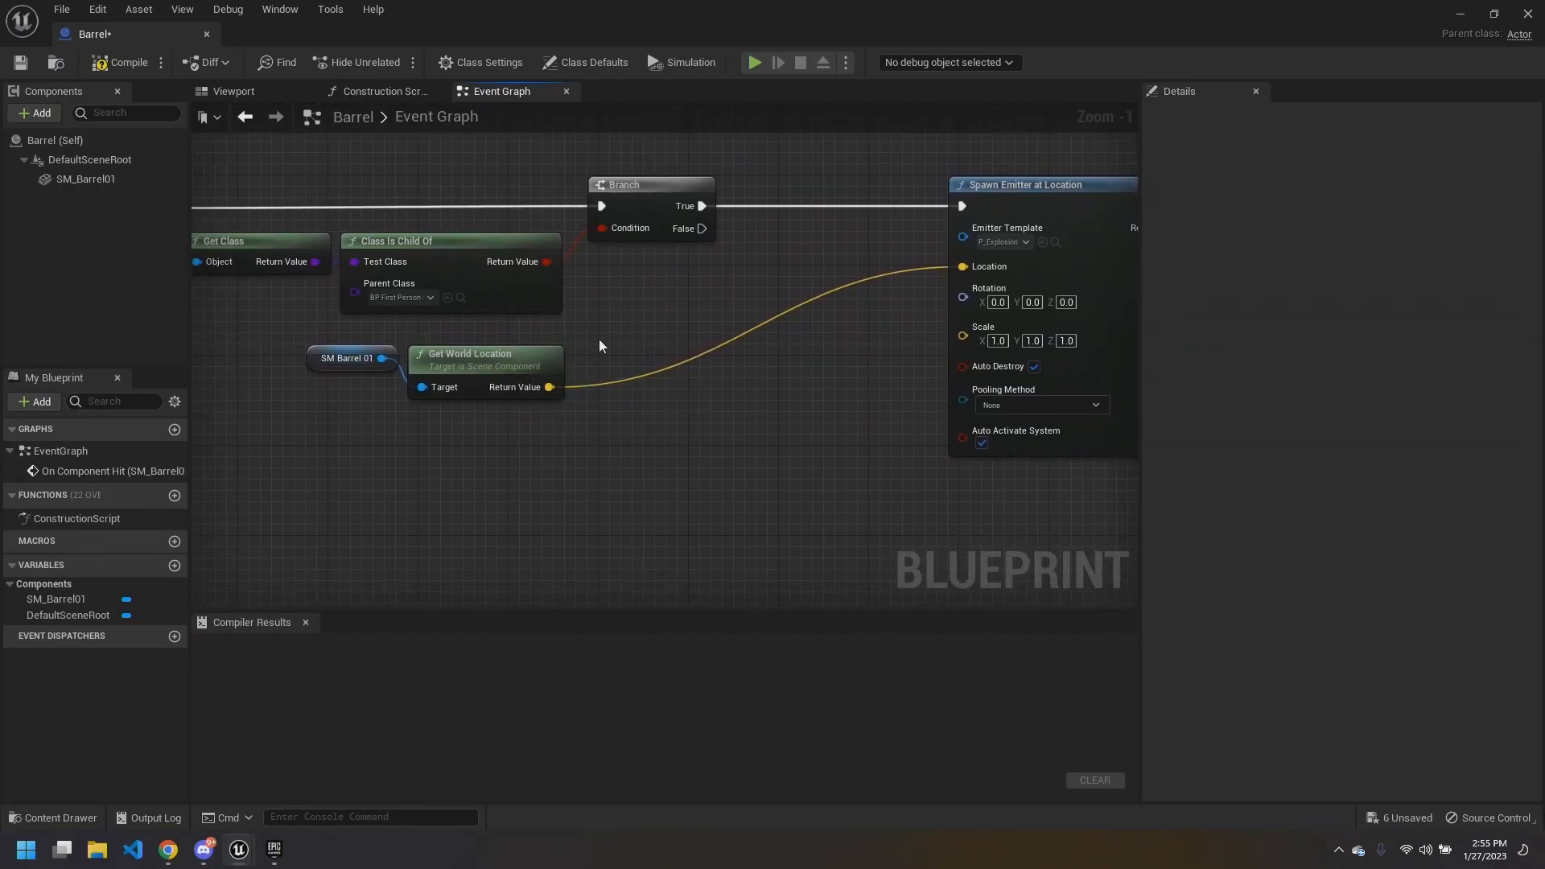
Step: Check where the pivot of SM_Barrel01 sits in the blueprint viewport and return to the event graph
{"action": "left_click", "coordinate": [263, 95]}
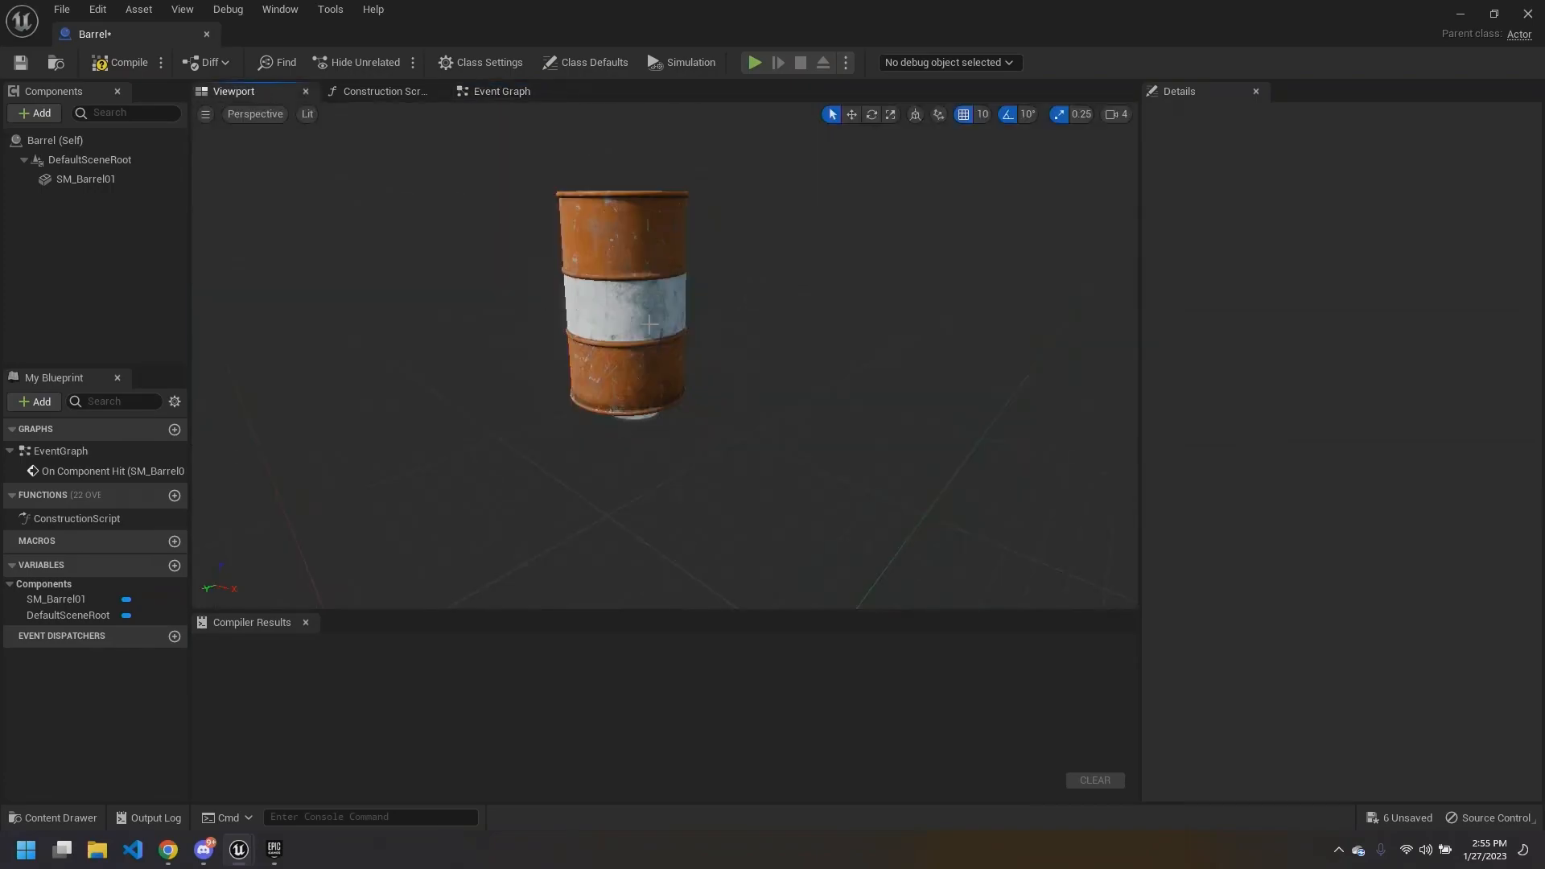
{"action": "right_click_drag", "start_coordinate": [605, 229], "coordinate": [612, 209]}
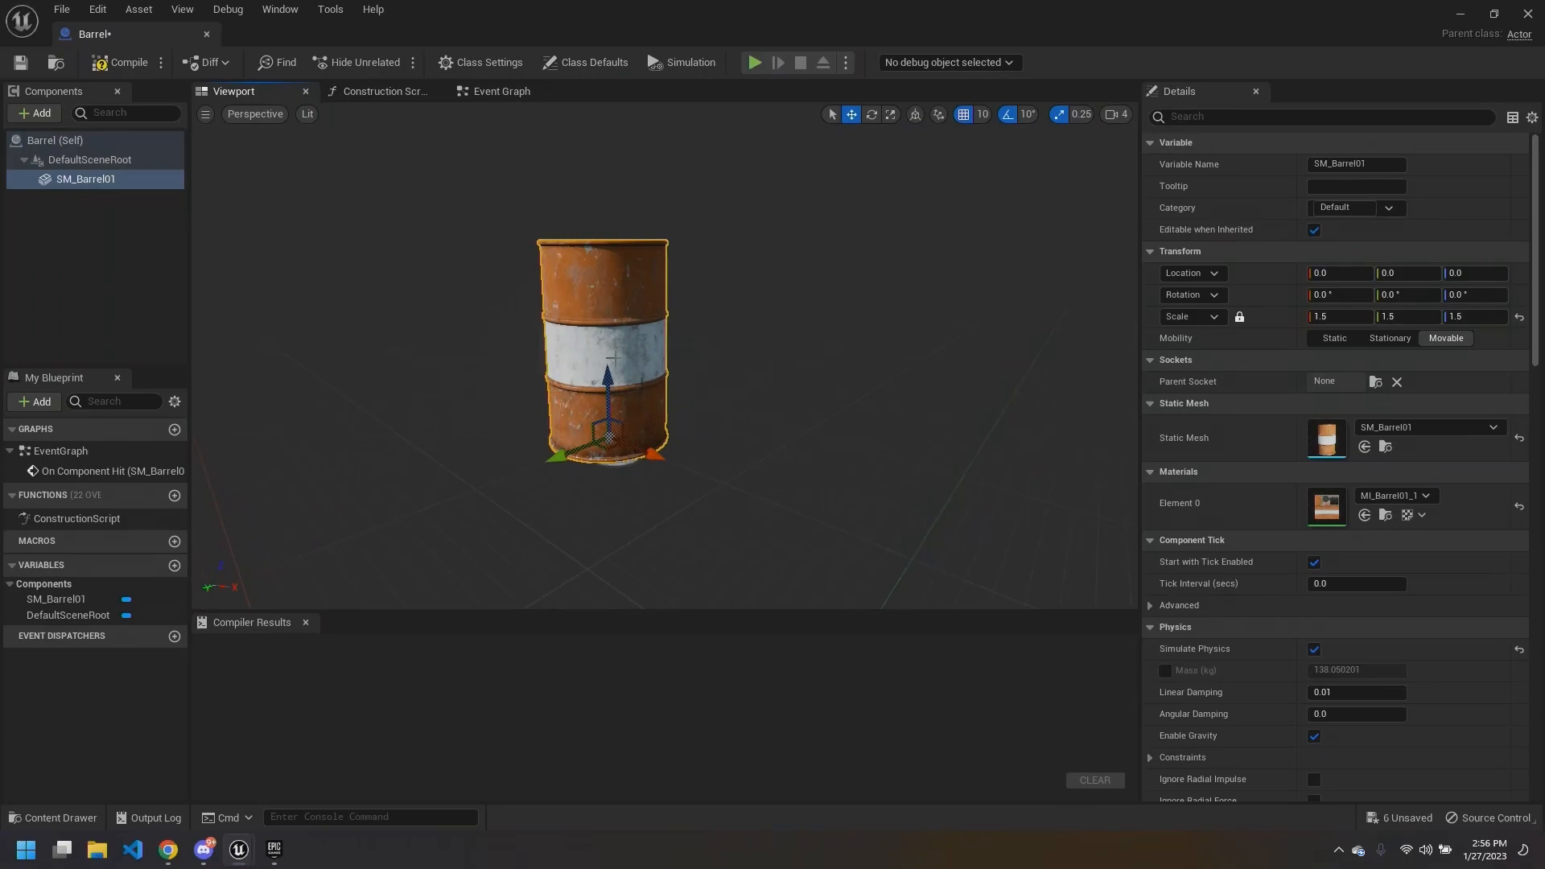
{"action": "left_click", "coordinate": [483, 91]}
Step: Shift the Get World Location node farther away from the SM Barrel 01 node to open up space between them
{"action": "left_click_drag", "start_coordinate": [494, 346], "coordinate": [497, 336]}
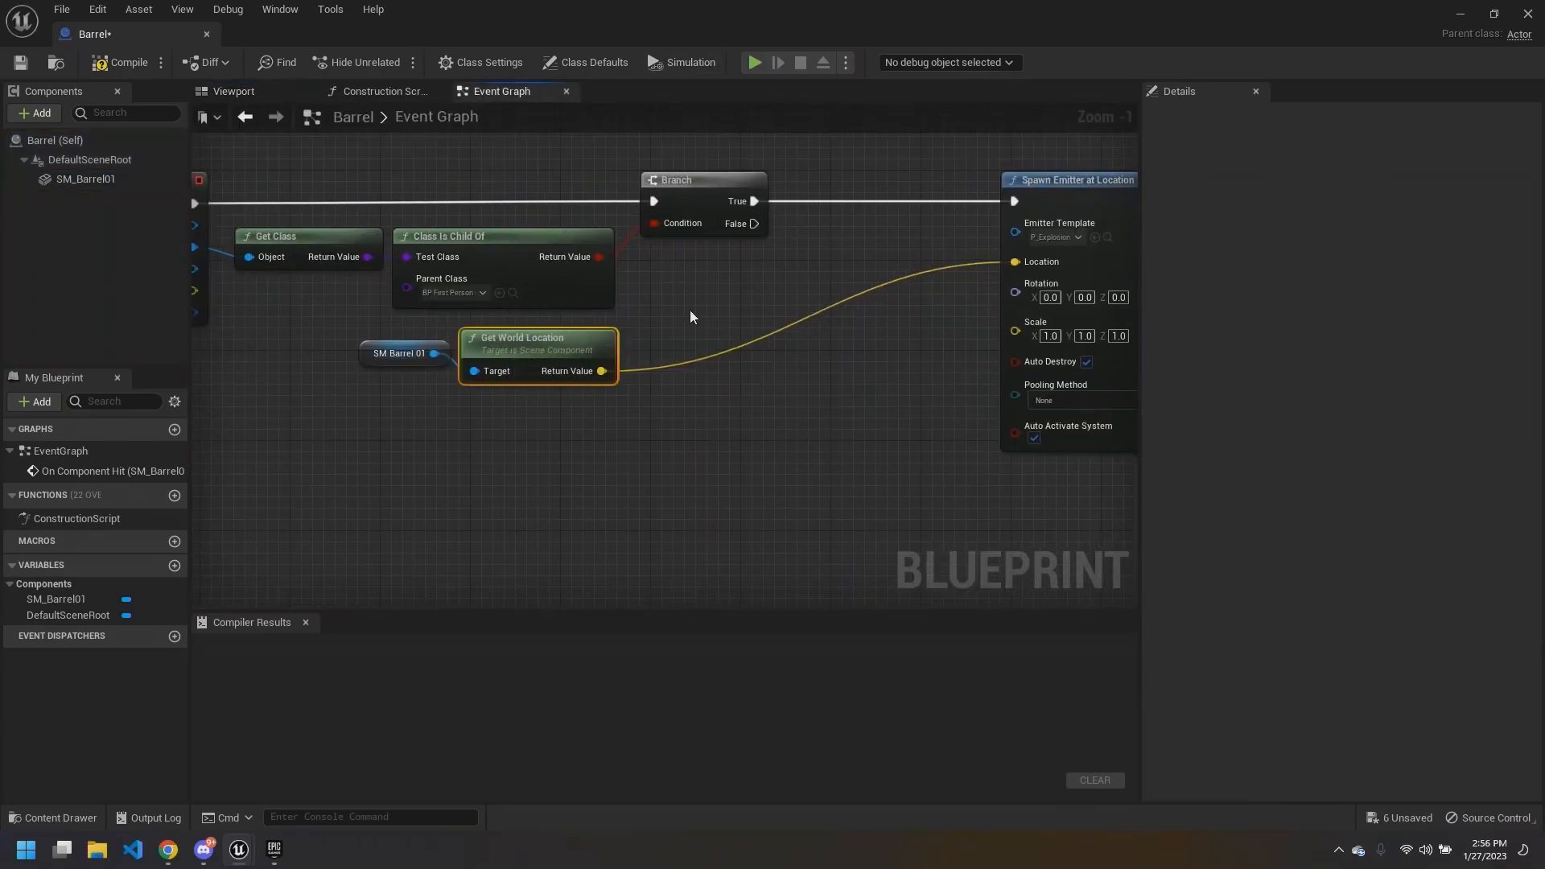
{"action": "left_click", "coordinate": [686, 314]}
{"action": "right_click_drag", "start_coordinate": [667, 333], "coordinate": [650, 332]}
{"action": "left_click_drag", "start_coordinate": [517, 441], "coordinate": [408, 341]}
{"action": "left_click", "coordinate": [470, 422]}
{"action": "left_click_drag", "start_coordinate": [536, 345], "coordinate": [591, 346]}
Step: Move the SM Barrel 01 node below Get World Location and add a Get Component Bounds node fed by it
{"action": "left_click_drag", "start_coordinate": [375, 355], "coordinate": [484, 474]}
{"action": "type", "text": "get com"}
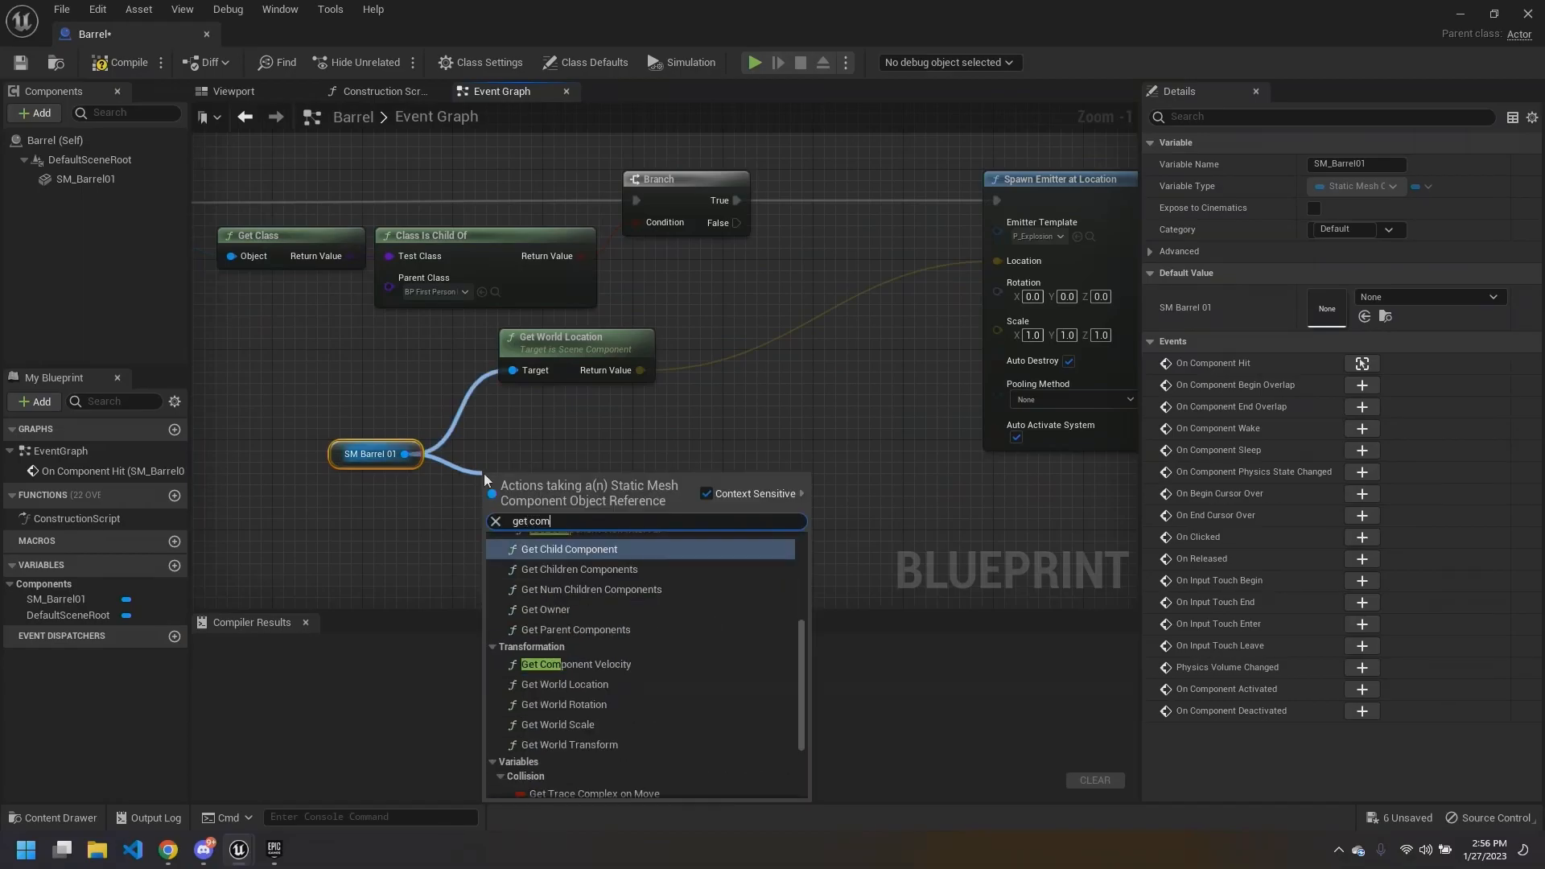
{"action": "type", "text": "ponents b"}
{"action": "key", "text": "BackSpace"}
{"action": "key", "text": "BackSpace"}
{"action": "key", "text": "BackSpace"}
{"action": "type", "text": "boun"}
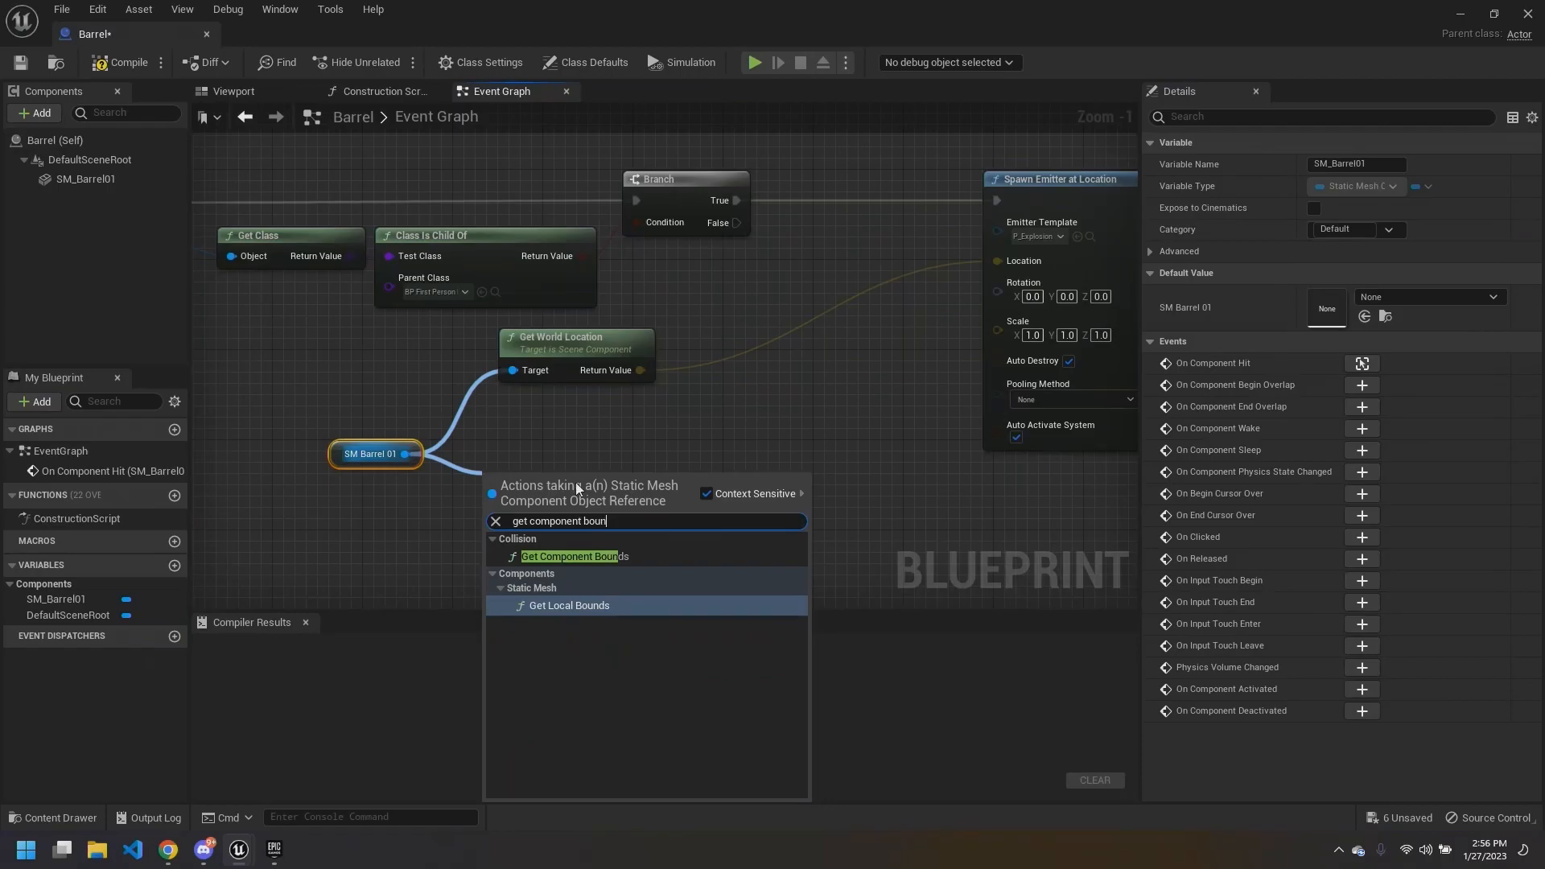
{"action": "left_click", "coordinate": [570, 557]}
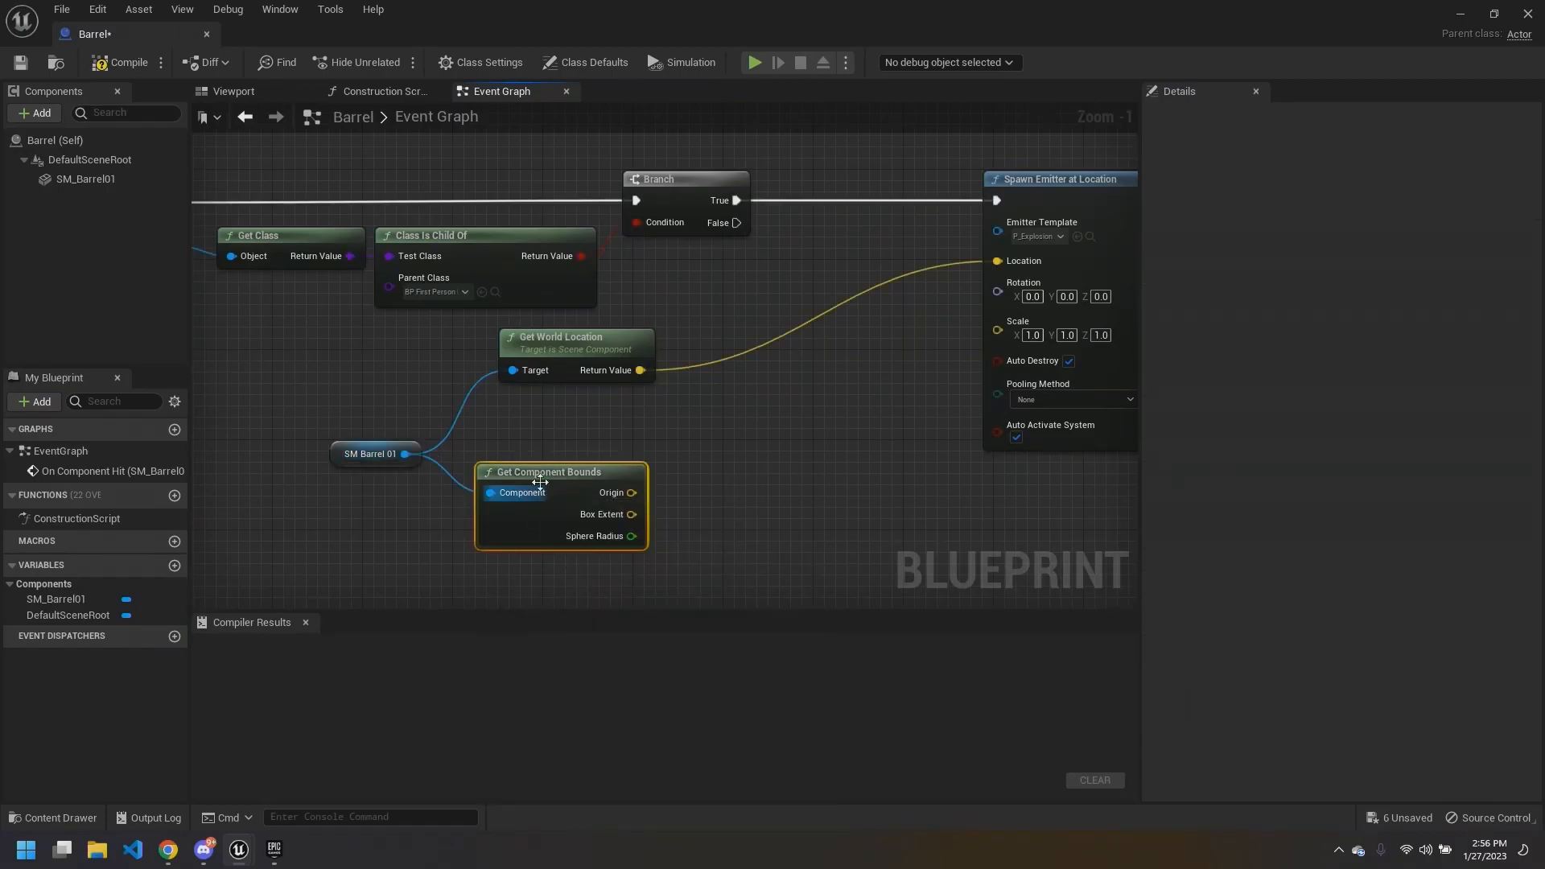
{"action": "left_click_drag", "start_coordinate": [540, 462], "coordinate": [525, 435]}
{"action": "right_click_drag", "start_coordinate": [525, 434], "coordinate": [522, 449]}
{"action": "left_click", "coordinate": [525, 457]}
{"action": "left_click", "coordinate": [515, 443]}
{"action": "right_click_drag", "start_coordinate": [427, 499], "coordinate": [397, 505]}
{"action": "left_click_drag", "start_coordinate": [375, 476], "coordinate": [606, 437]}
{"action": "type", "text": "get scale"}
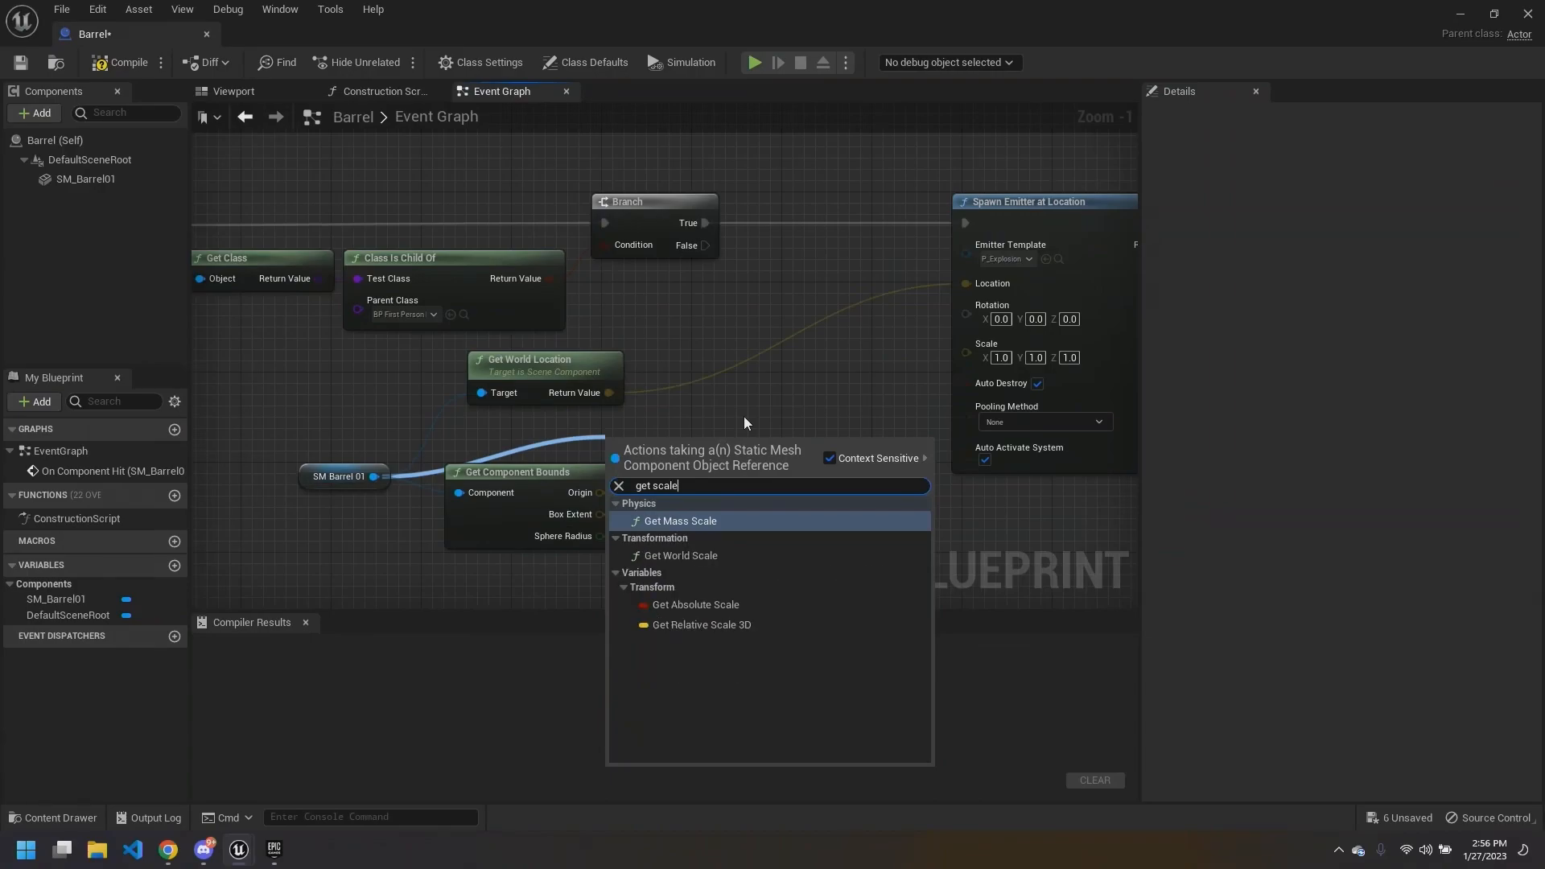
{"action": "key", "text": "Down"}
{"action": "key", "text": "Down"}
{"action": "key", "text": "Up"}
{"action": "left_click", "coordinate": [733, 411]}
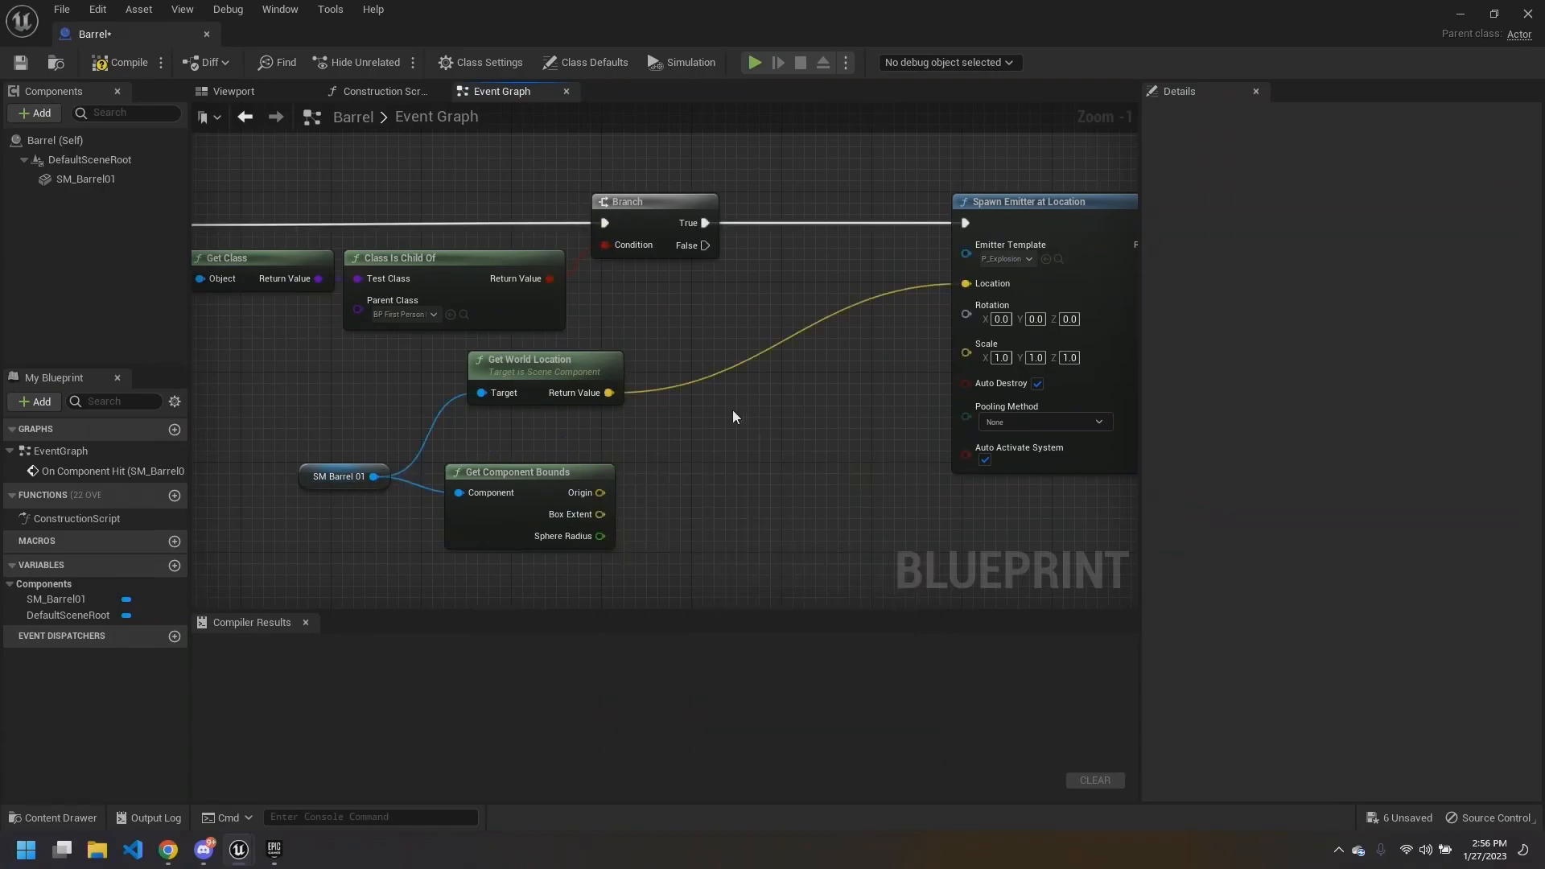
{"action": "right_click_drag", "start_coordinate": [732, 411], "coordinate": [740, 397]}
Step: Inspect the transform and scale values of the SM_Barrel01 component
{"action": "left_click", "coordinate": [110, 186]}
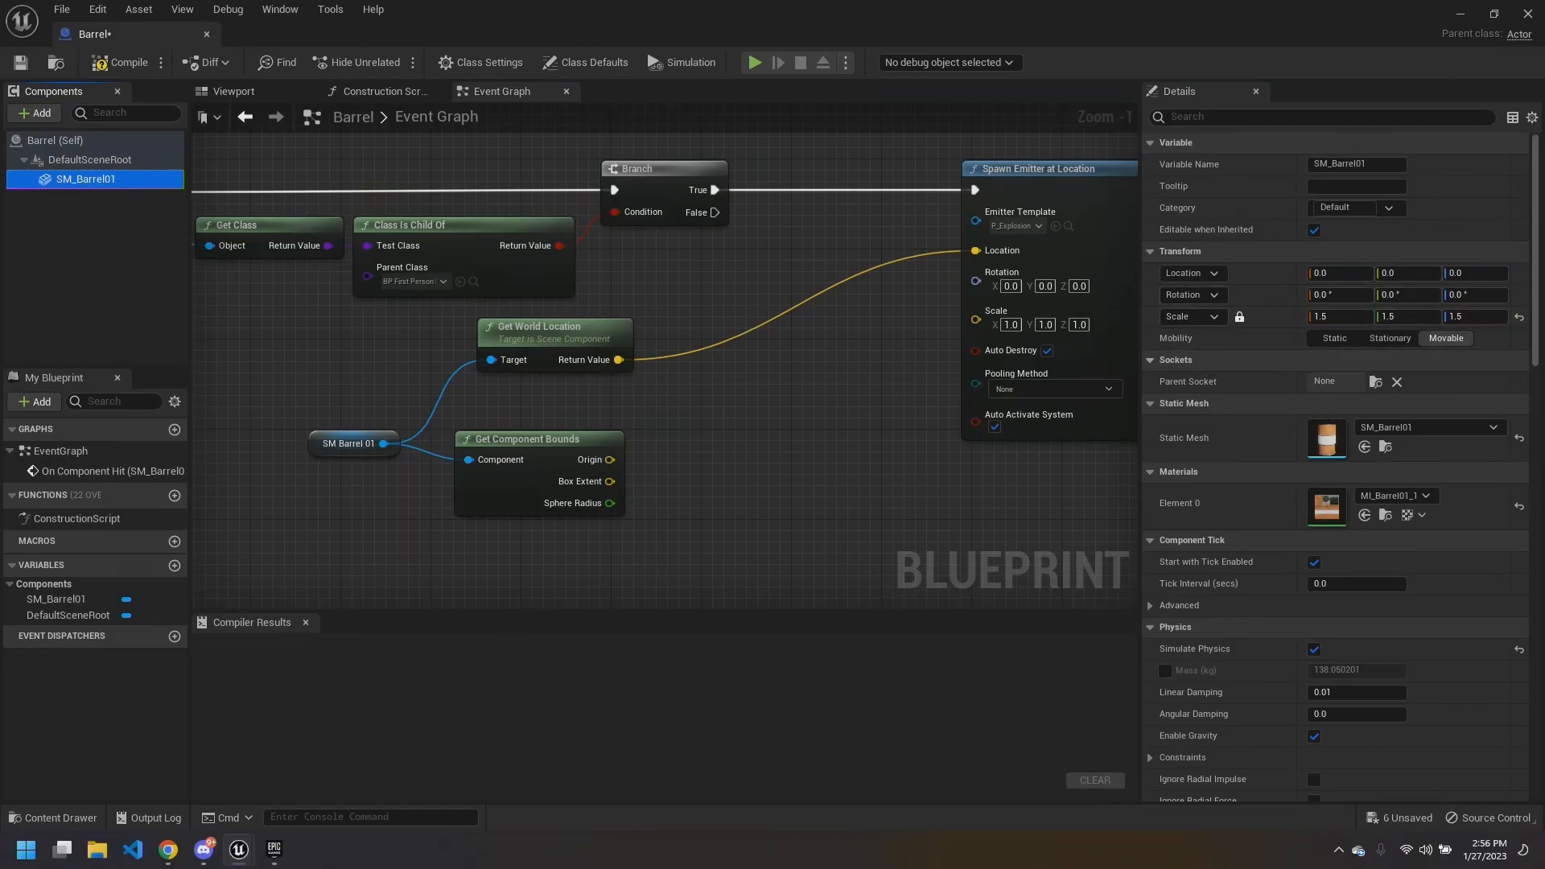
{"action": "right_click_drag", "start_coordinate": [766, 425], "coordinate": [842, 408]}
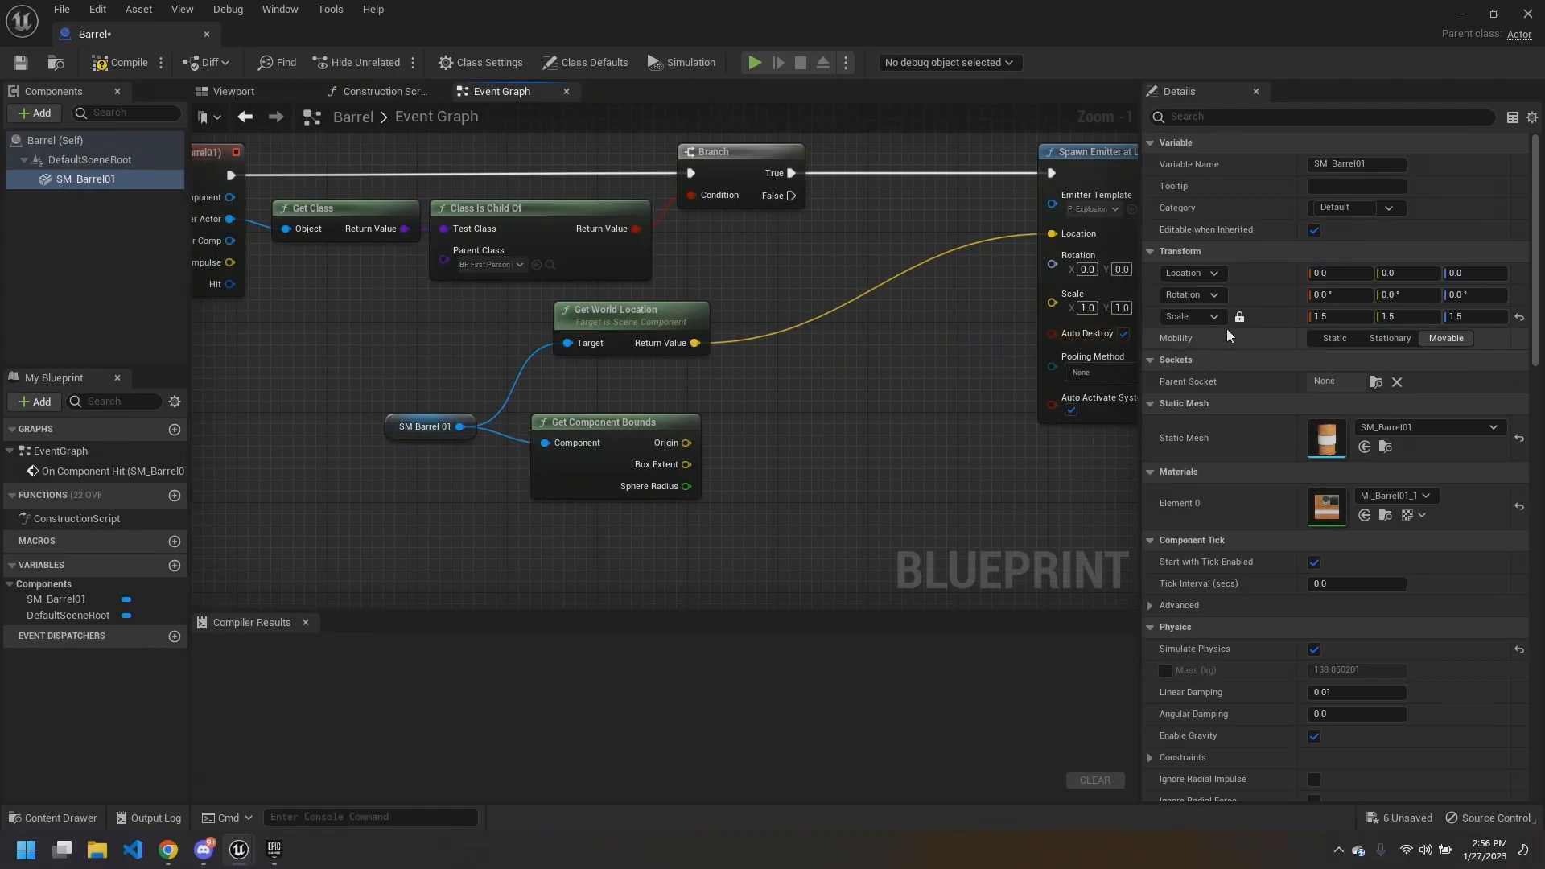
{"action": "scroll", "coordinate": [1225, 327], "scroll_direction": "down", "scroll_amount": 3}
{"action": "scroll", "coordinate": [1263, 293], "scroll_direction": "up", "scroll_amount": 2}
{"action": "double_click", "coordinate": [1245, 2]}
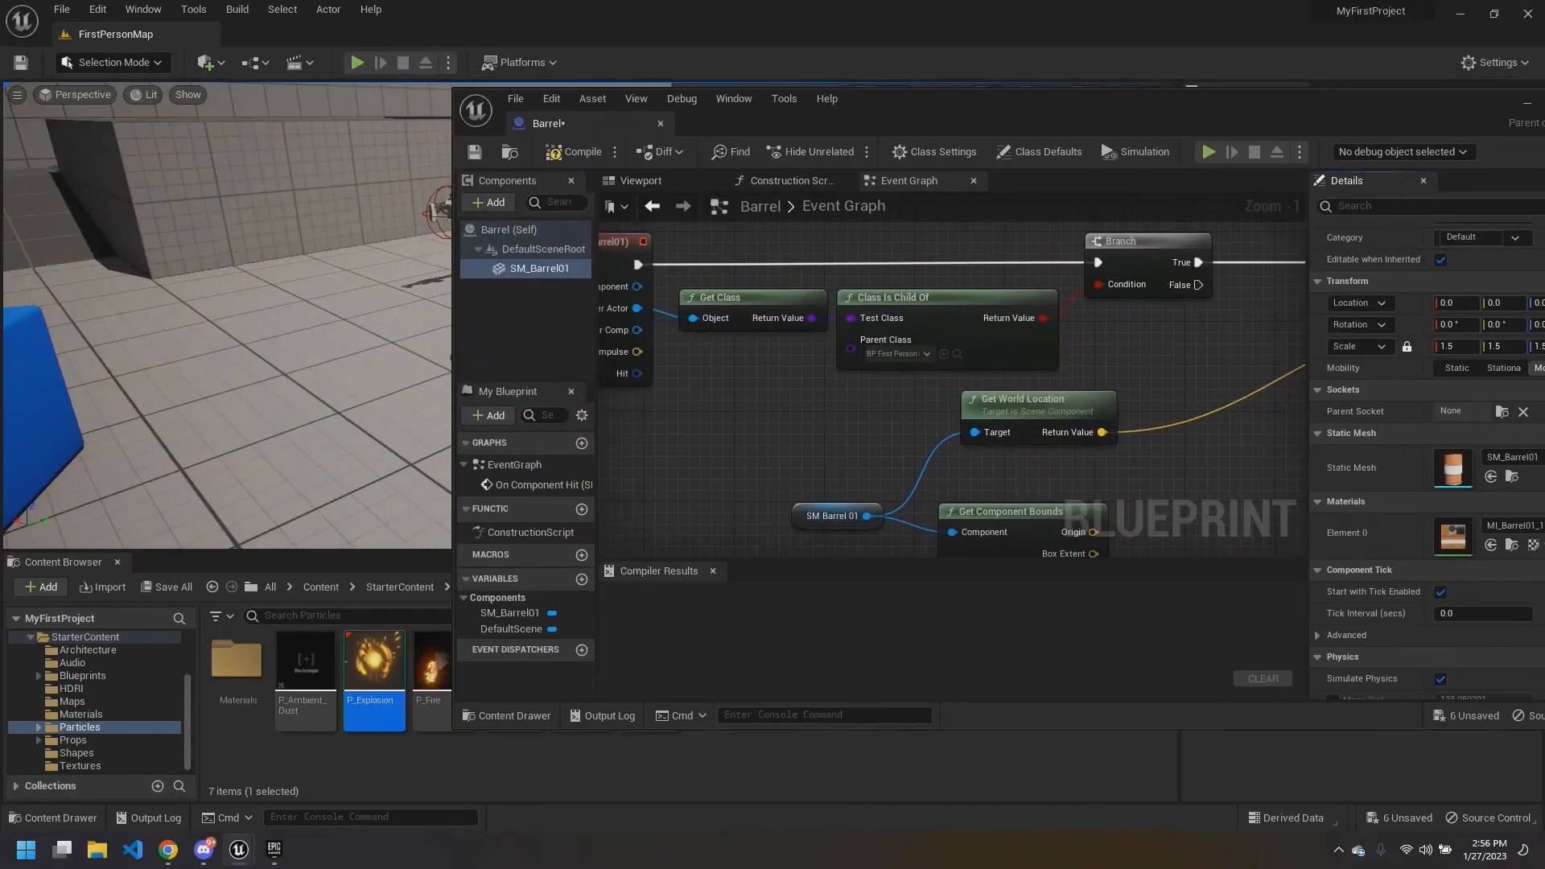
{"action": "double_click", "coordinate": [1017, 119]}
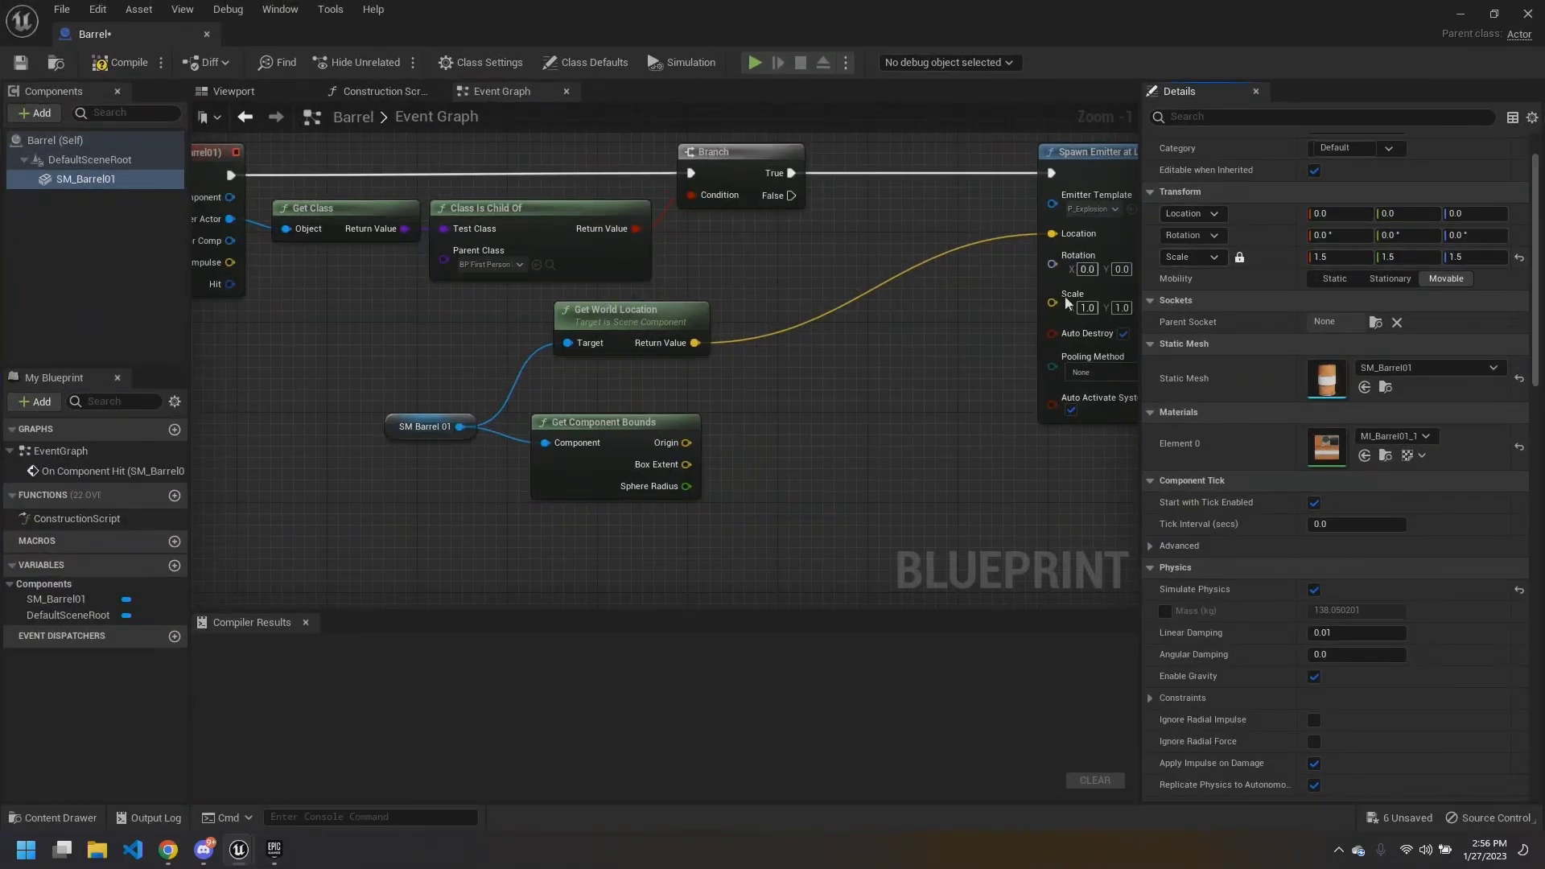
{"action": "mouse_move", "coordinate": [740, 324]}
{"action": "right_mouse_down"}
{"action": "mouse_move", "coordinate": [727, 298]}
{"action": "mouse_move", "coordinate": [727, 313]}
{"action": "right_mouse_up"}
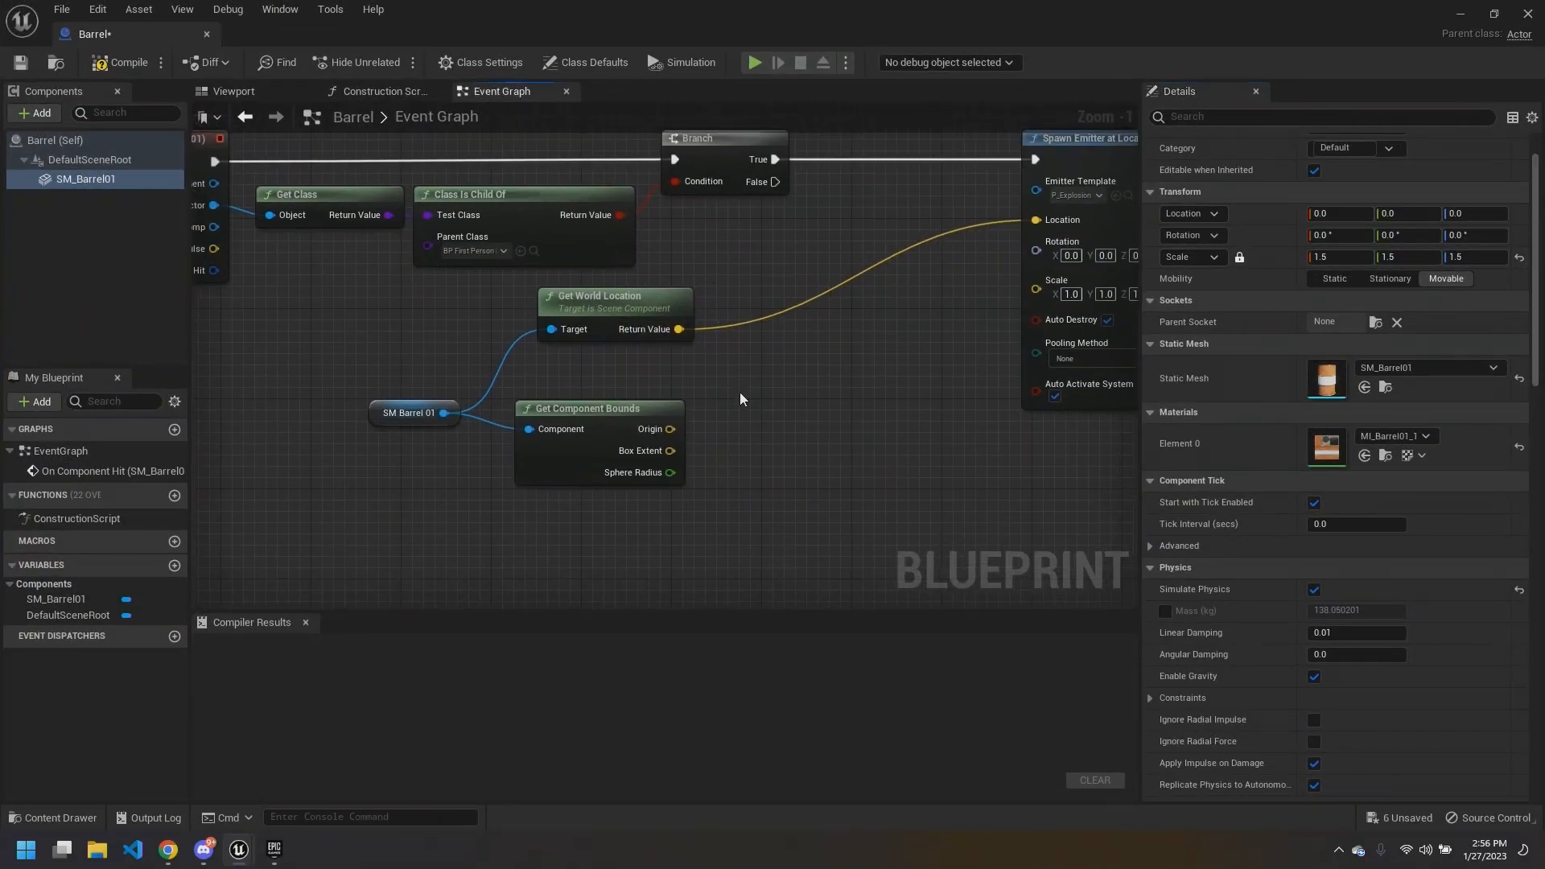
{"action": "right_click_drag", "start_coordinate": [741, 392], "coordinate": [761, 396]}
Step: Delete the Get World Location node and move Get Component Bounds up into its place below Class Is Child Of
{"action": "right_click_drag", "start_coordinate": [549, 384], "coordinate": [581, 408]}
{"action": "scroll", "coordinate": [623, 399], "scroll_direction": "up", "scroll_amount": 1}
{"action": "left_click", "coordinate": [561, 435]}
{"action": "left_click_drag", "start_coordinate": [558, 429], "coordinate": [577, 394]}
{"action": "left_click", "coordinate": [606, 376]}
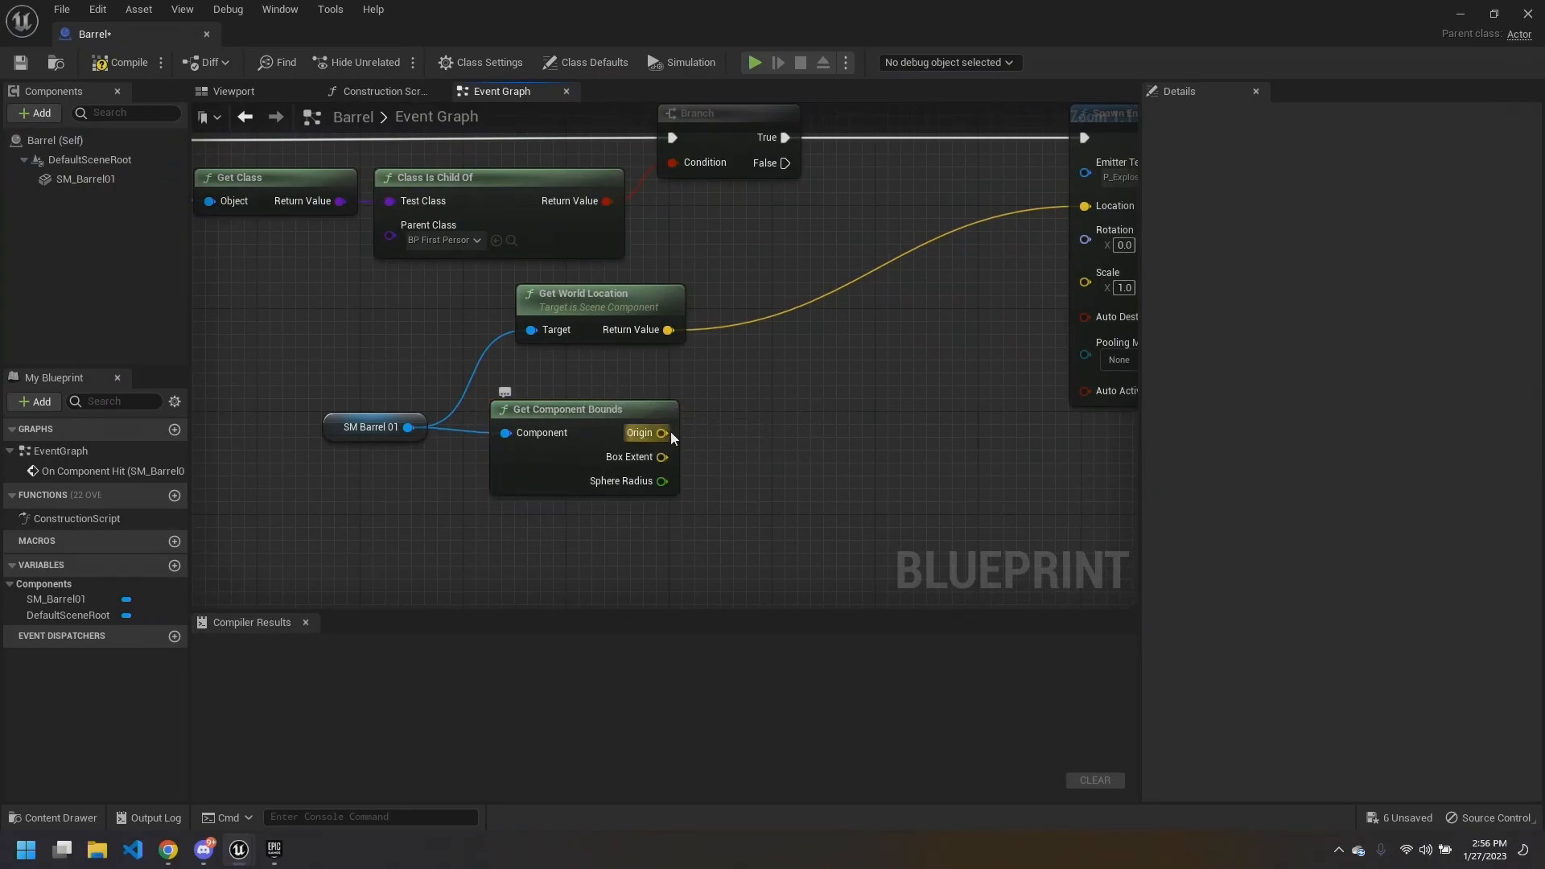
{"action": "right_click_drag", "start_coordinate": [699, 429], "coordinate": [651, 459]}
{"action": "left_click", "coordinate": [580, 328]}
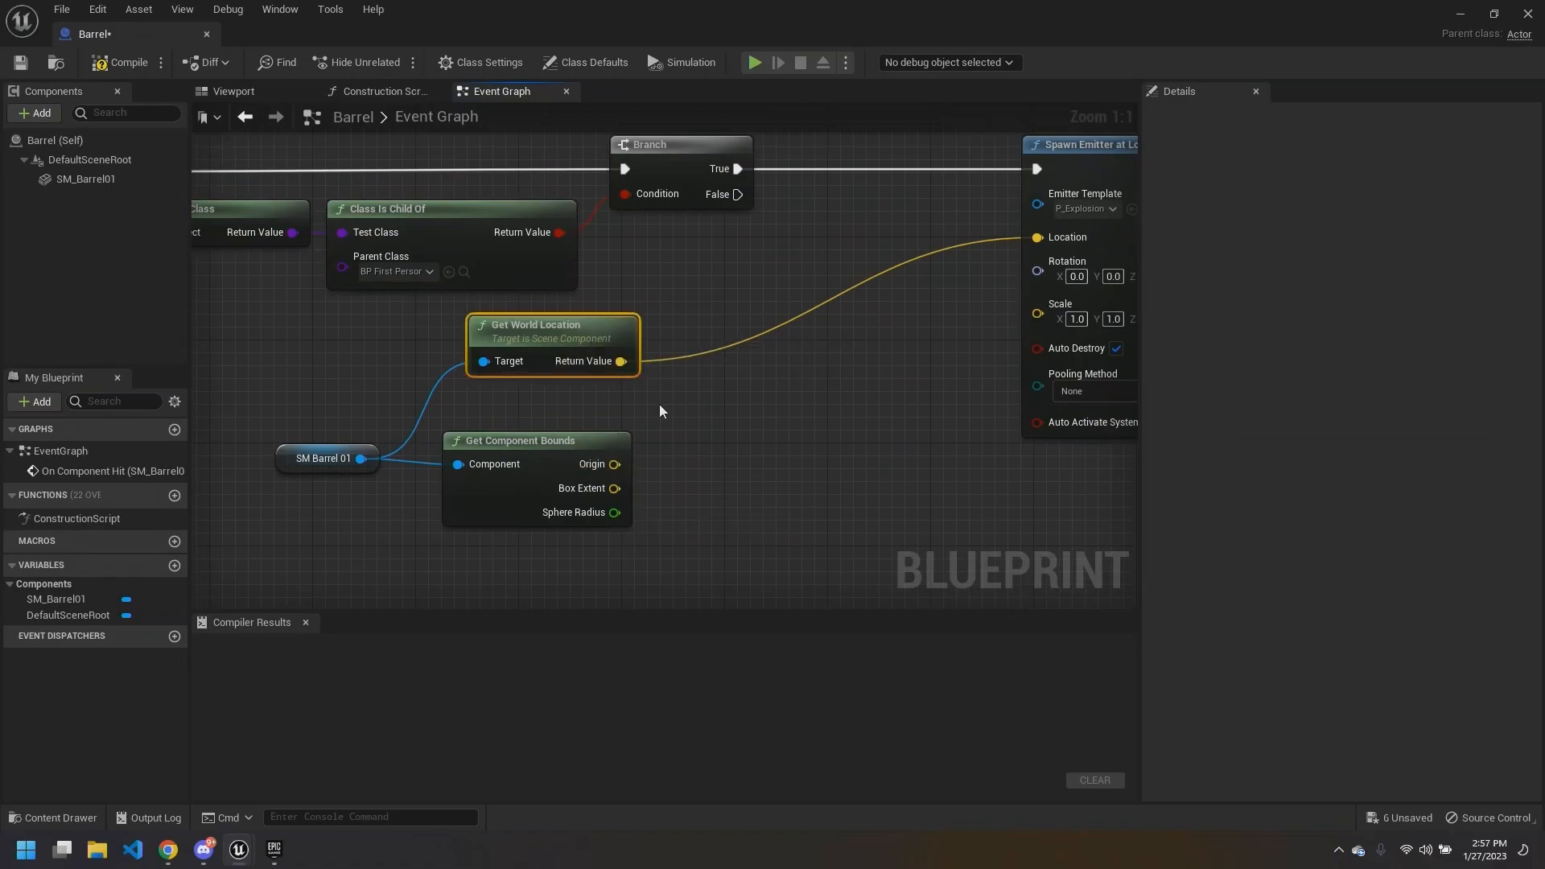
{"action": "key", "text": "Delete"}
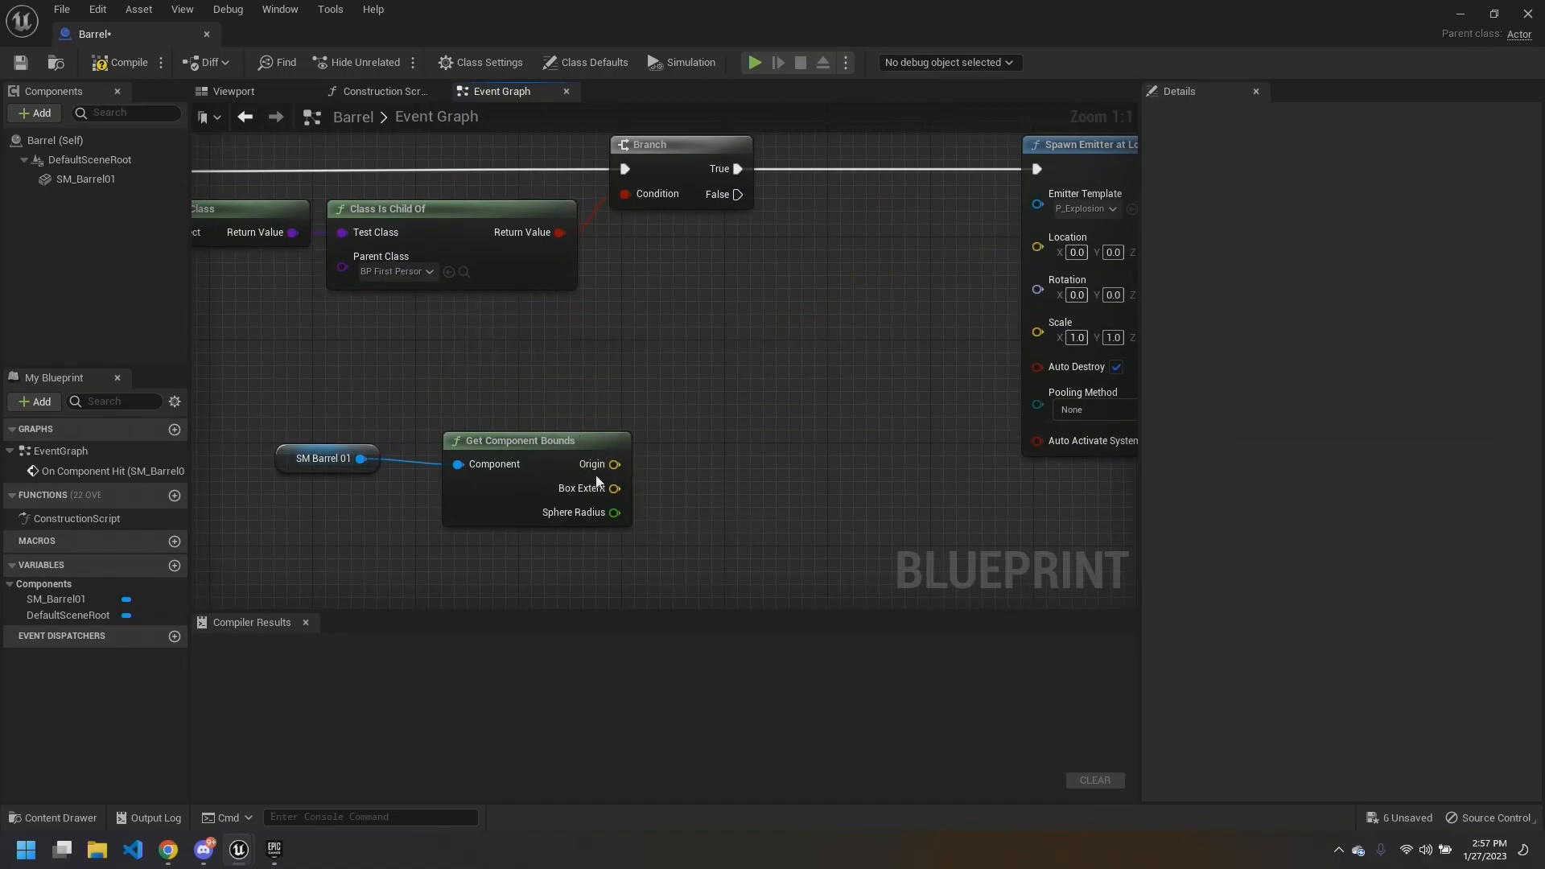
{"action": "left_click_drag", "start_coordinate": [599, 442], "coordinate": [588, 347]}
{"action": "left_click", "coordinate": [702, 389]}
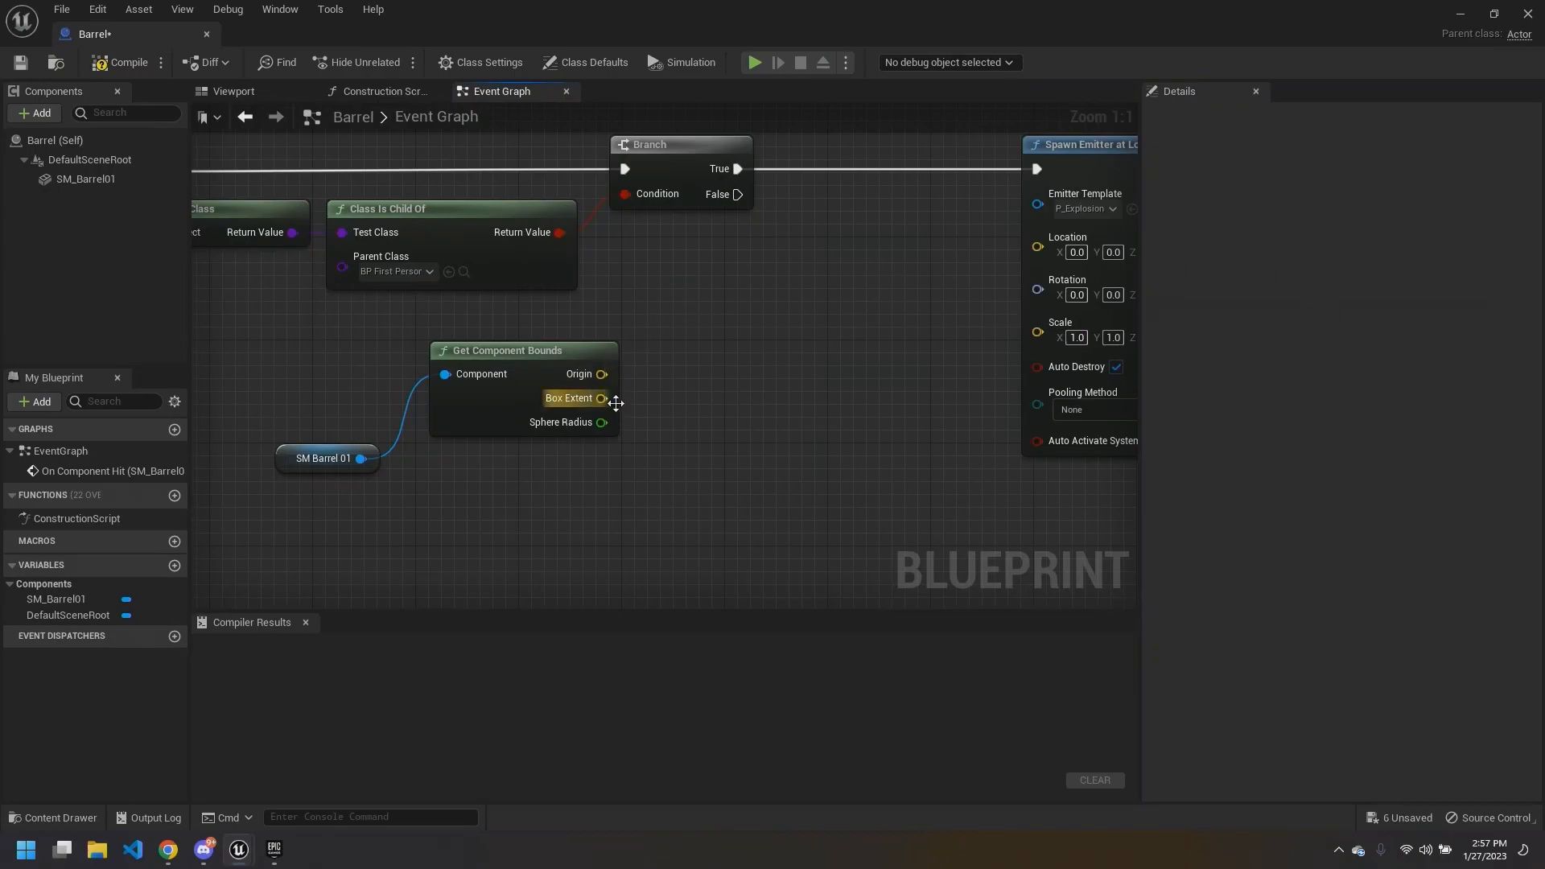
Step: Add a Break Vector node from the Box Extent output of Get Component Bounds and place it just beside that node
{"action": "left_click_drag", "start_coordinate": [604, 398], "coordinate": [679, 404]}
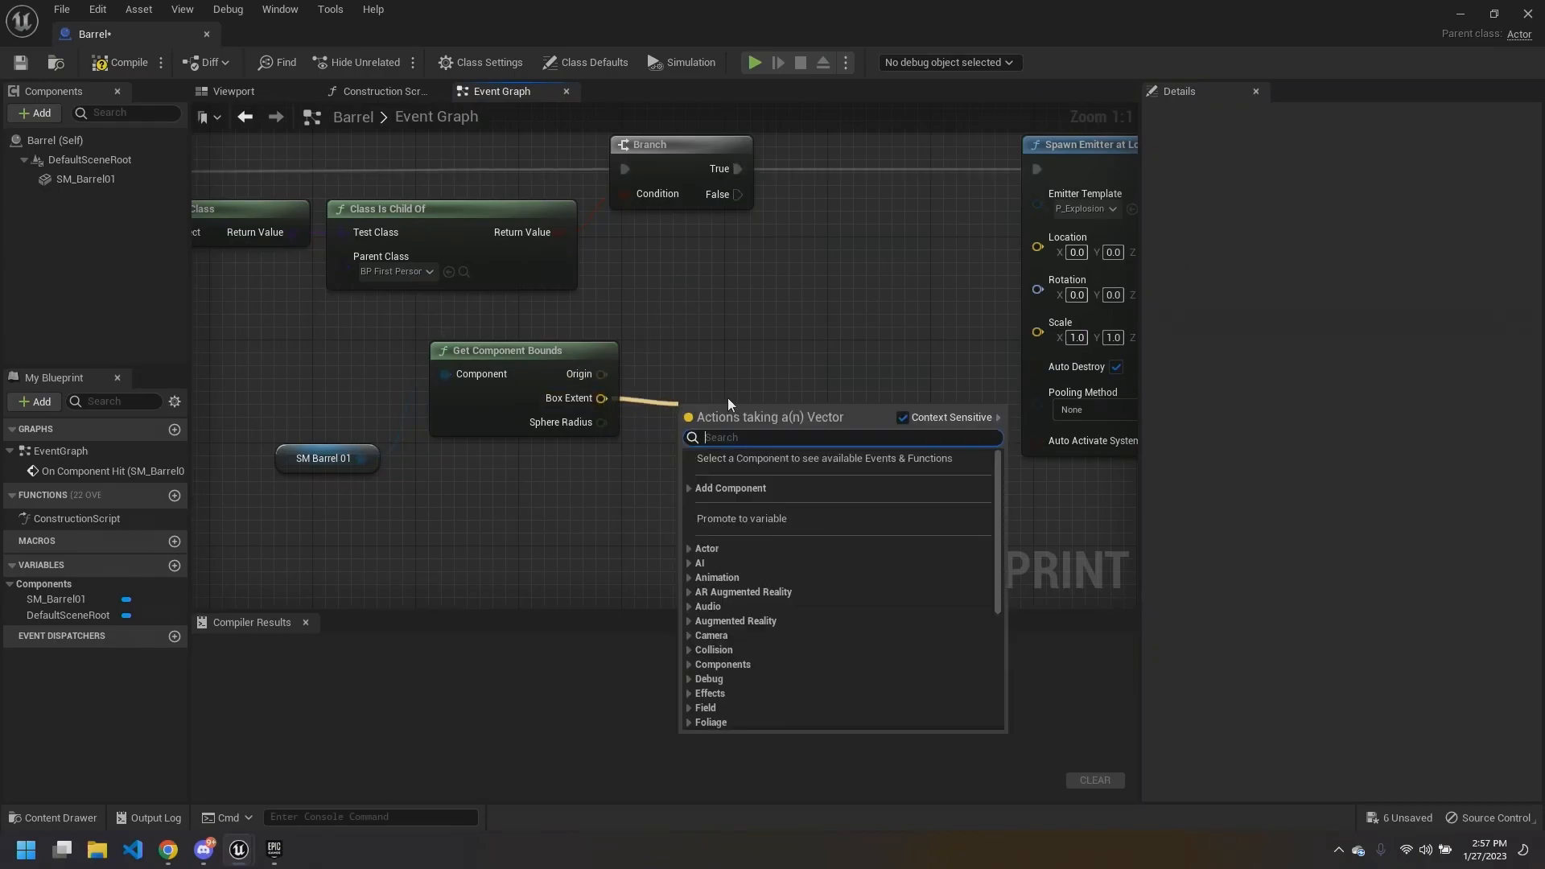
{"action": "type", "text": "break ve"}
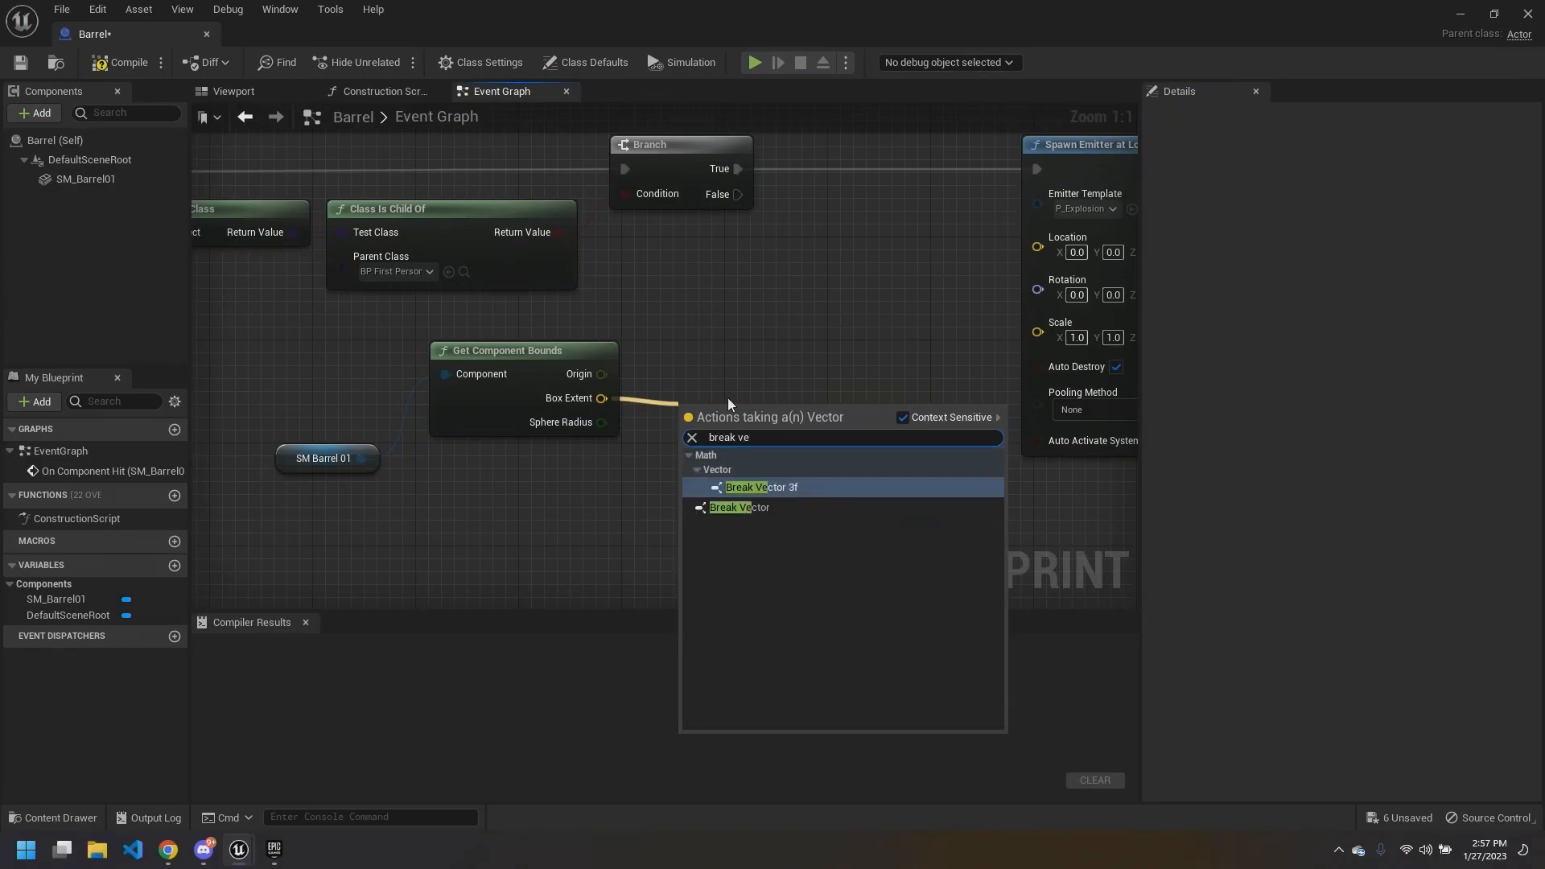
{"action": "left_click", "coordinate": [745, 509]}
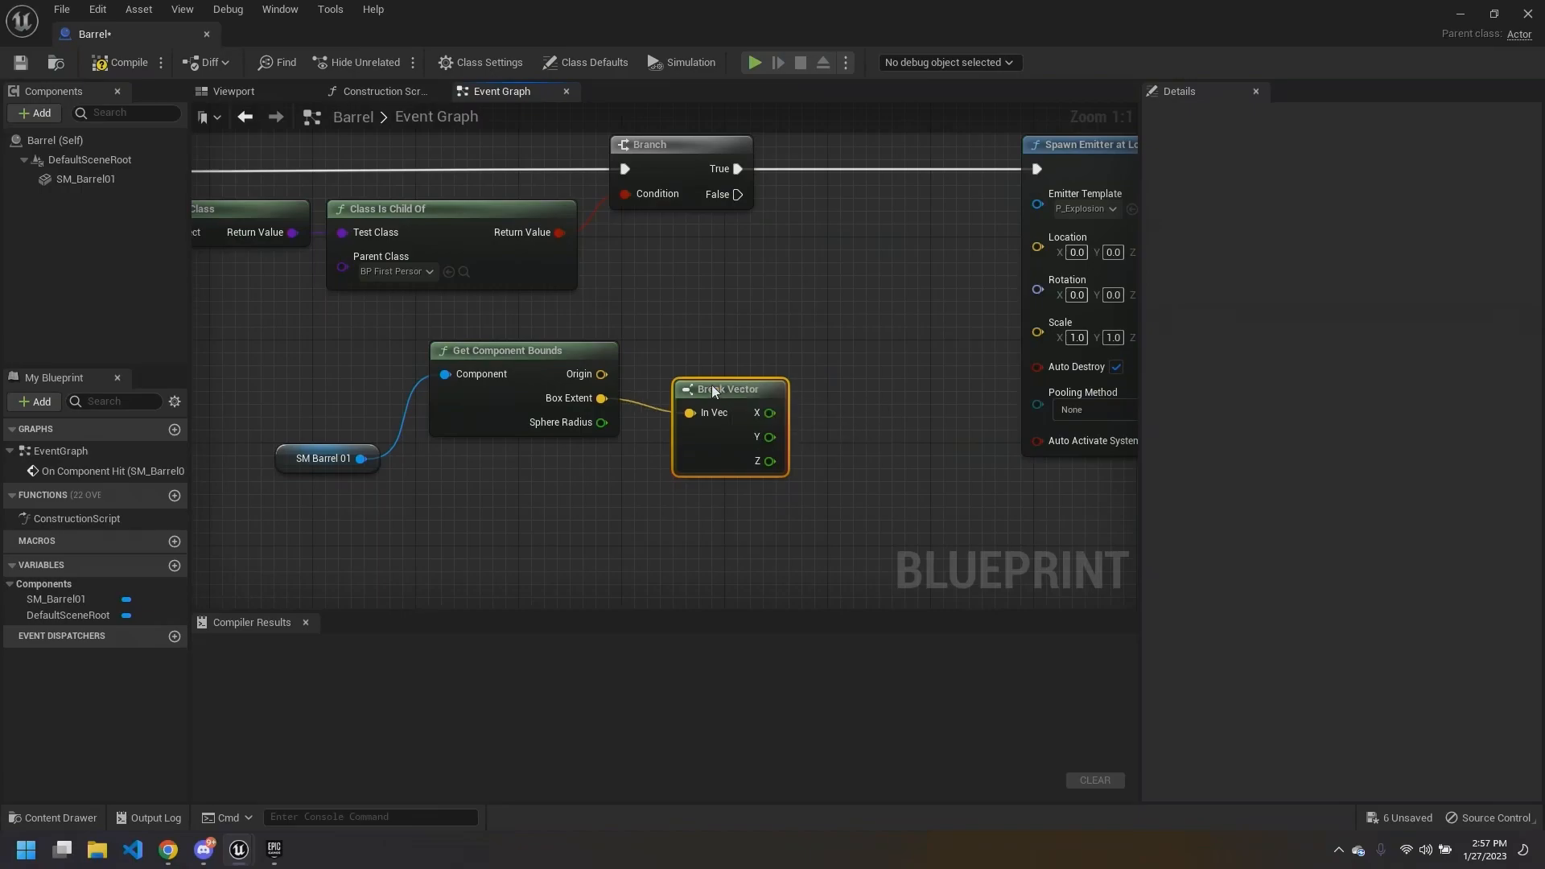
{"action": "left_click", "coordinate": [712, 341]}
{"action": "right_click_drag", "start_coordinate": [712, 341], "coordinate": [693, 336]}
{"action": "left_click", "coordinate": [708, 388]}
{"action": "left_click", "coordinate": [772, 431]}
{"action": "right_click_drag", "start_coordinate": [773, 429], "coordinate": [765, 416]}
{"action": "left_click_drag", "start_coordinate": [688, 373], "coordinate": [674, 385]}
{"action": "left_click", "coordinate": [721, 481]}
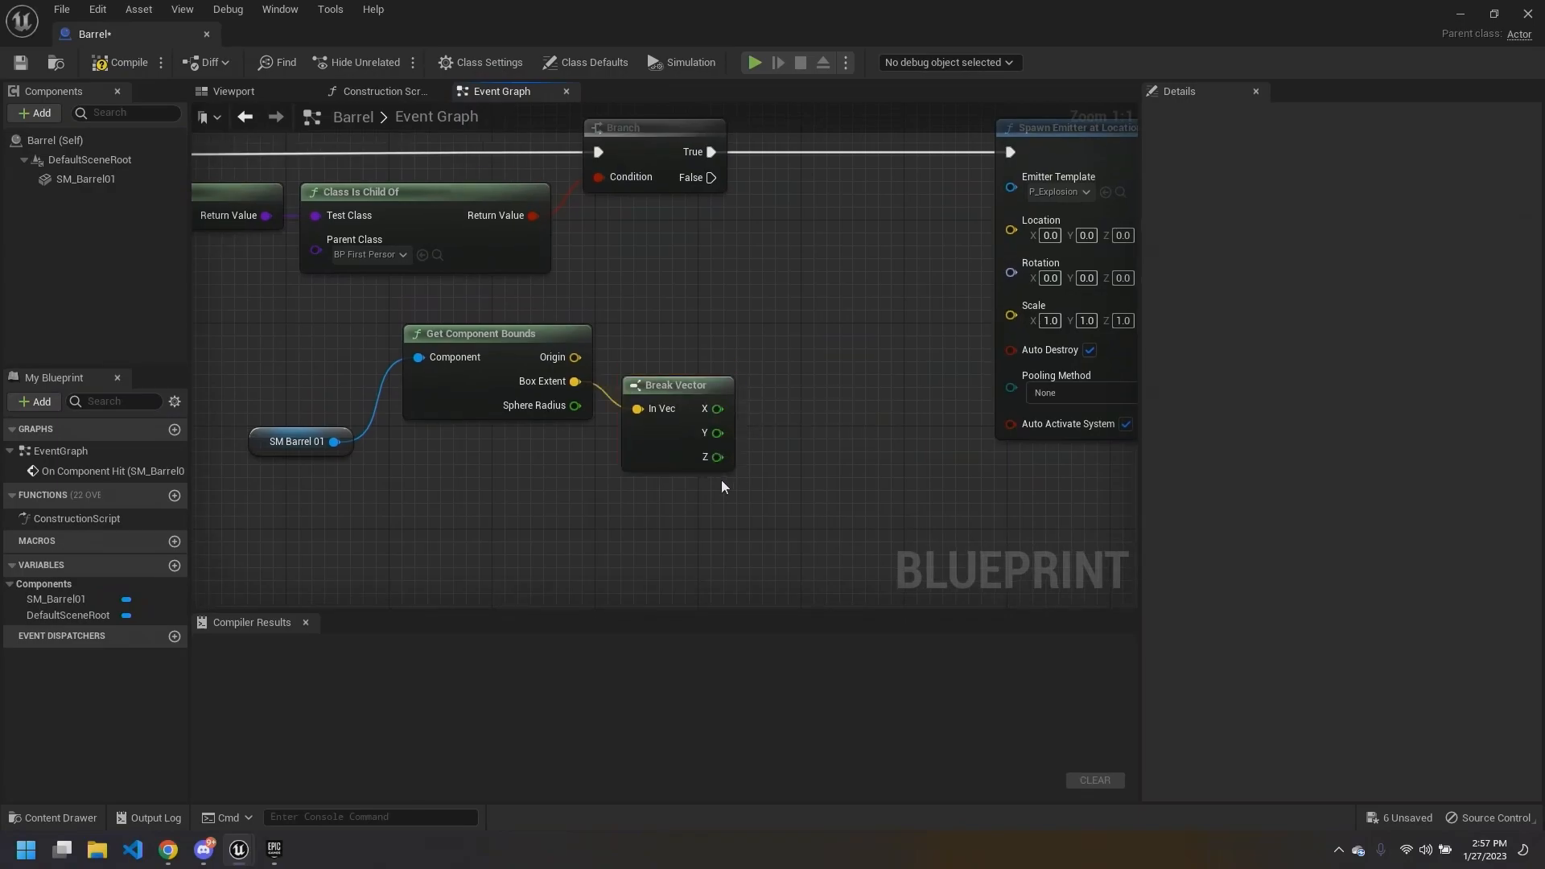
Step: Add a Make Vector node next to Break Vector and connect Break Vector's Z output to its Z input
{"action": "left_click", "coordinate": [233, 91]}
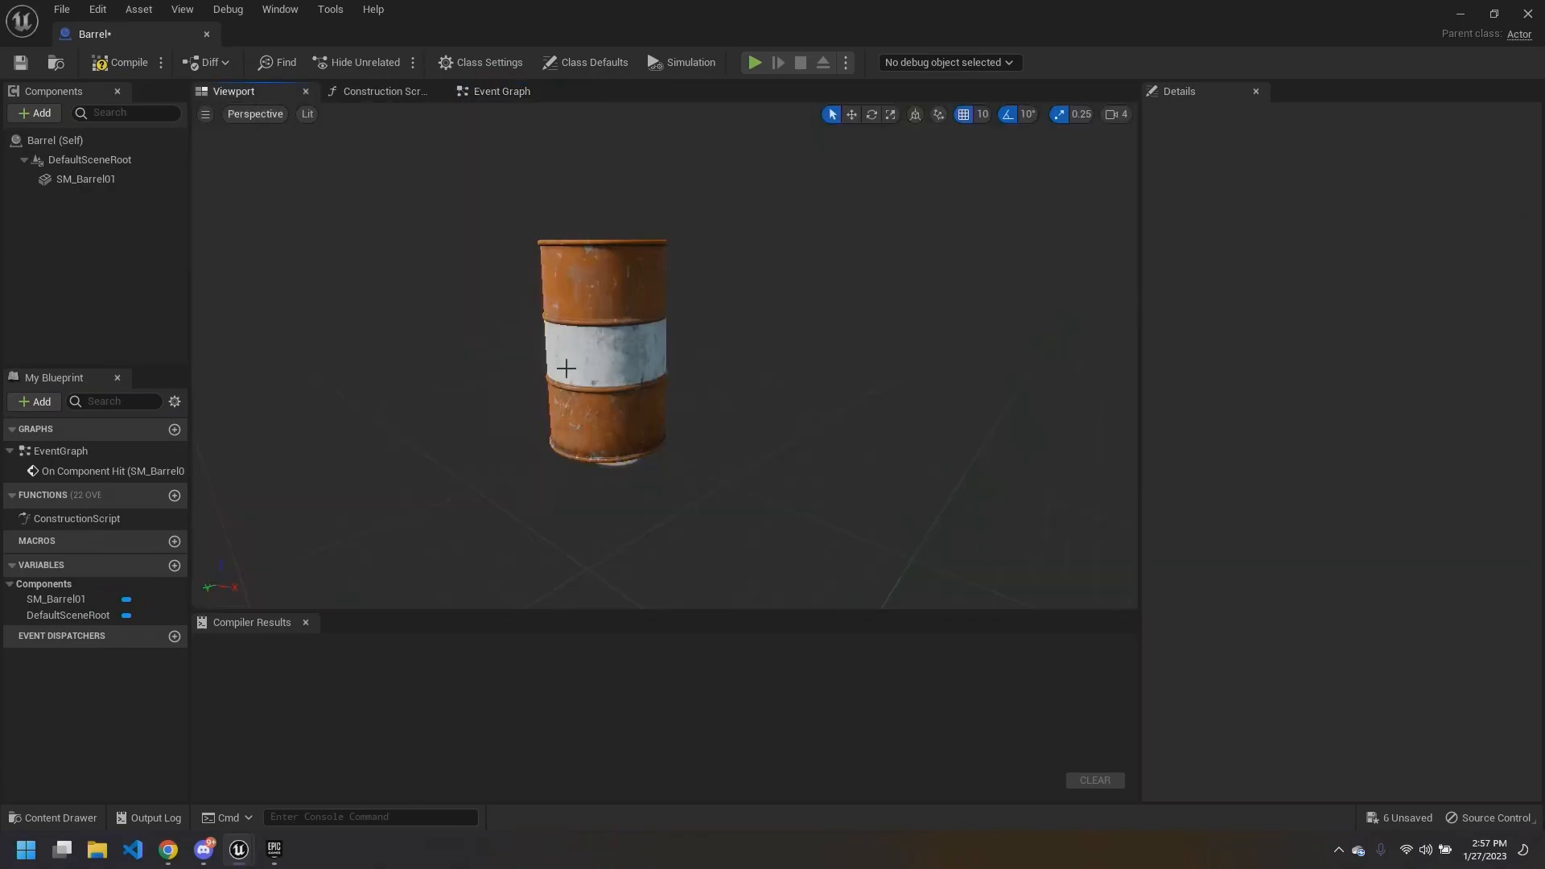
{"action": "left_click", "coordinate": [481, 91]}
{"action": "right_click_drag", "start_coordinate": [694, 385], "coordinate": [660, 375]}
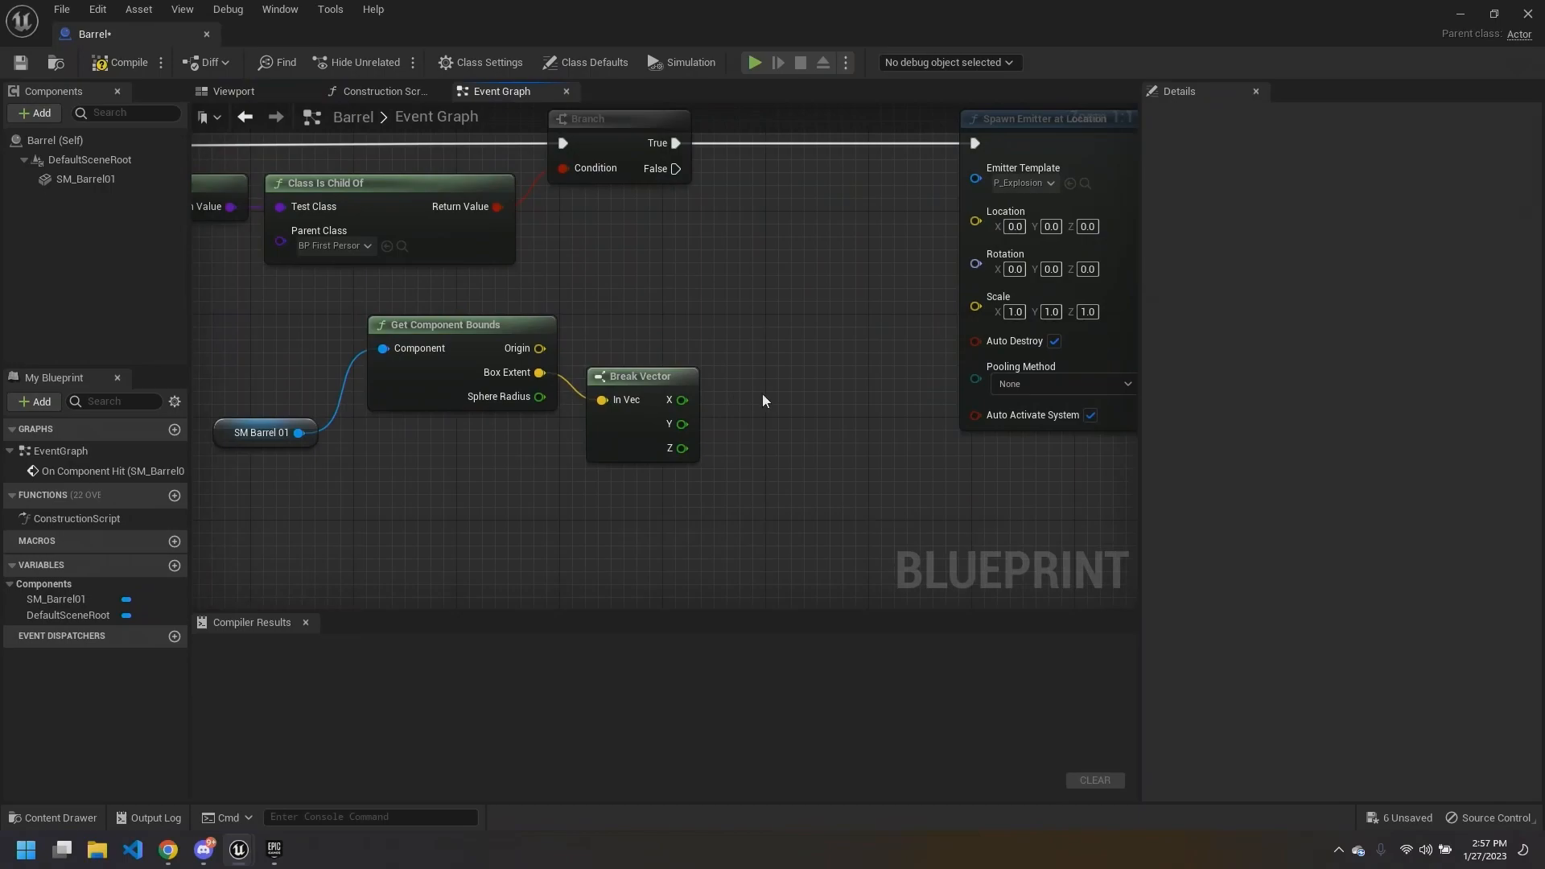
{"action": "right_click", "coordinate": [737, 394]}
{"action": "type", "text": "make vector"}
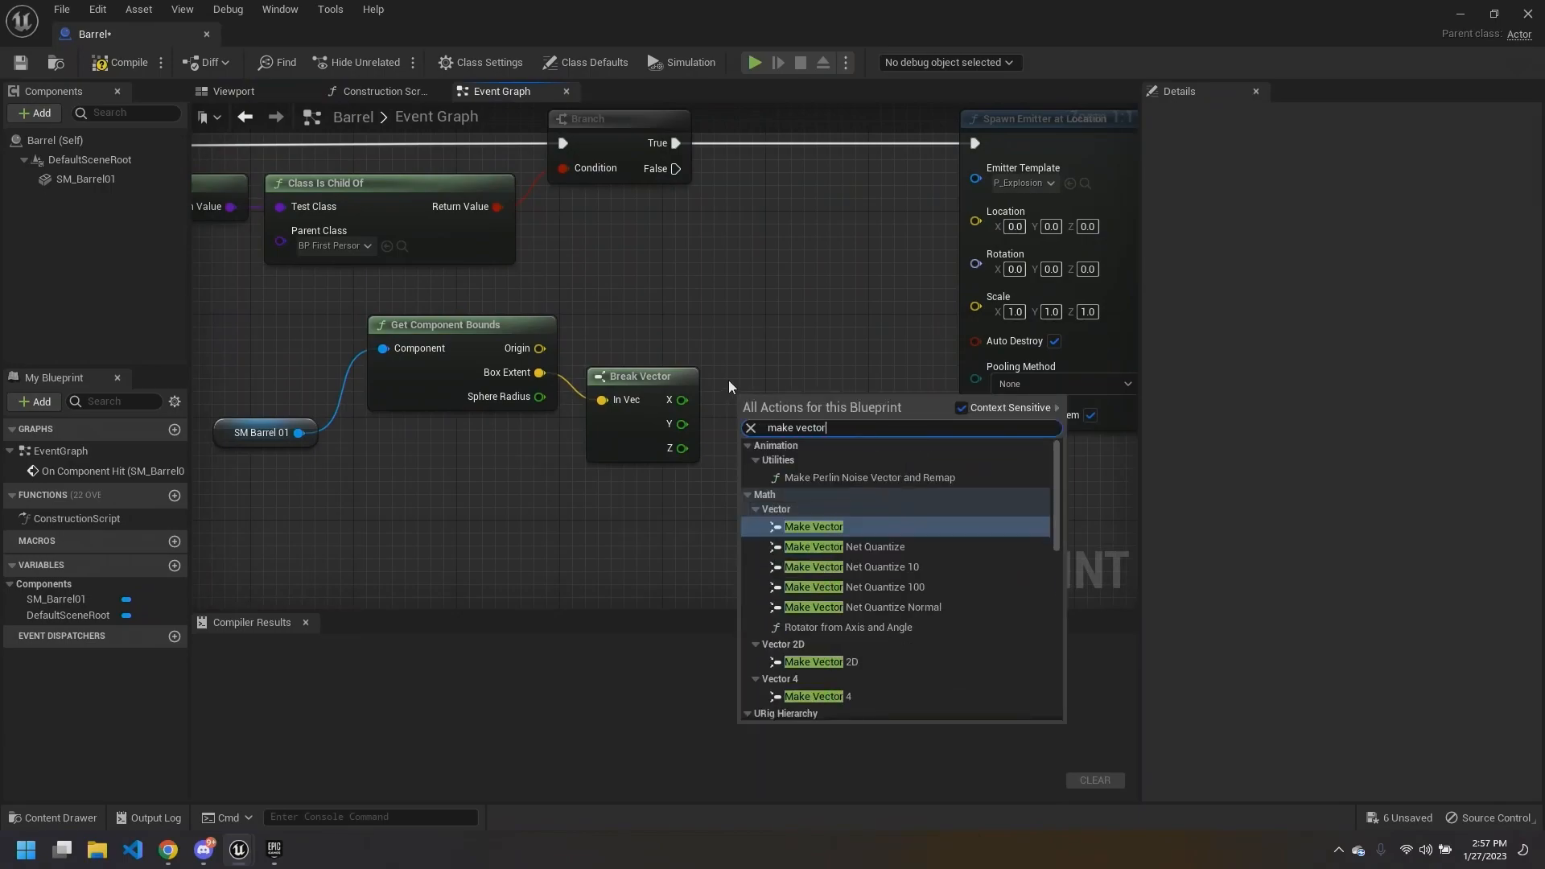
{"action": "key", "text": "Return"}
{"action": "left_click_drag", "start_coordinate": [743, 471], "coordinate": [682, 448]}
{"action": "right_click_drag", "start_coordinate": [784, 485], "coordinate": [762, 492]}
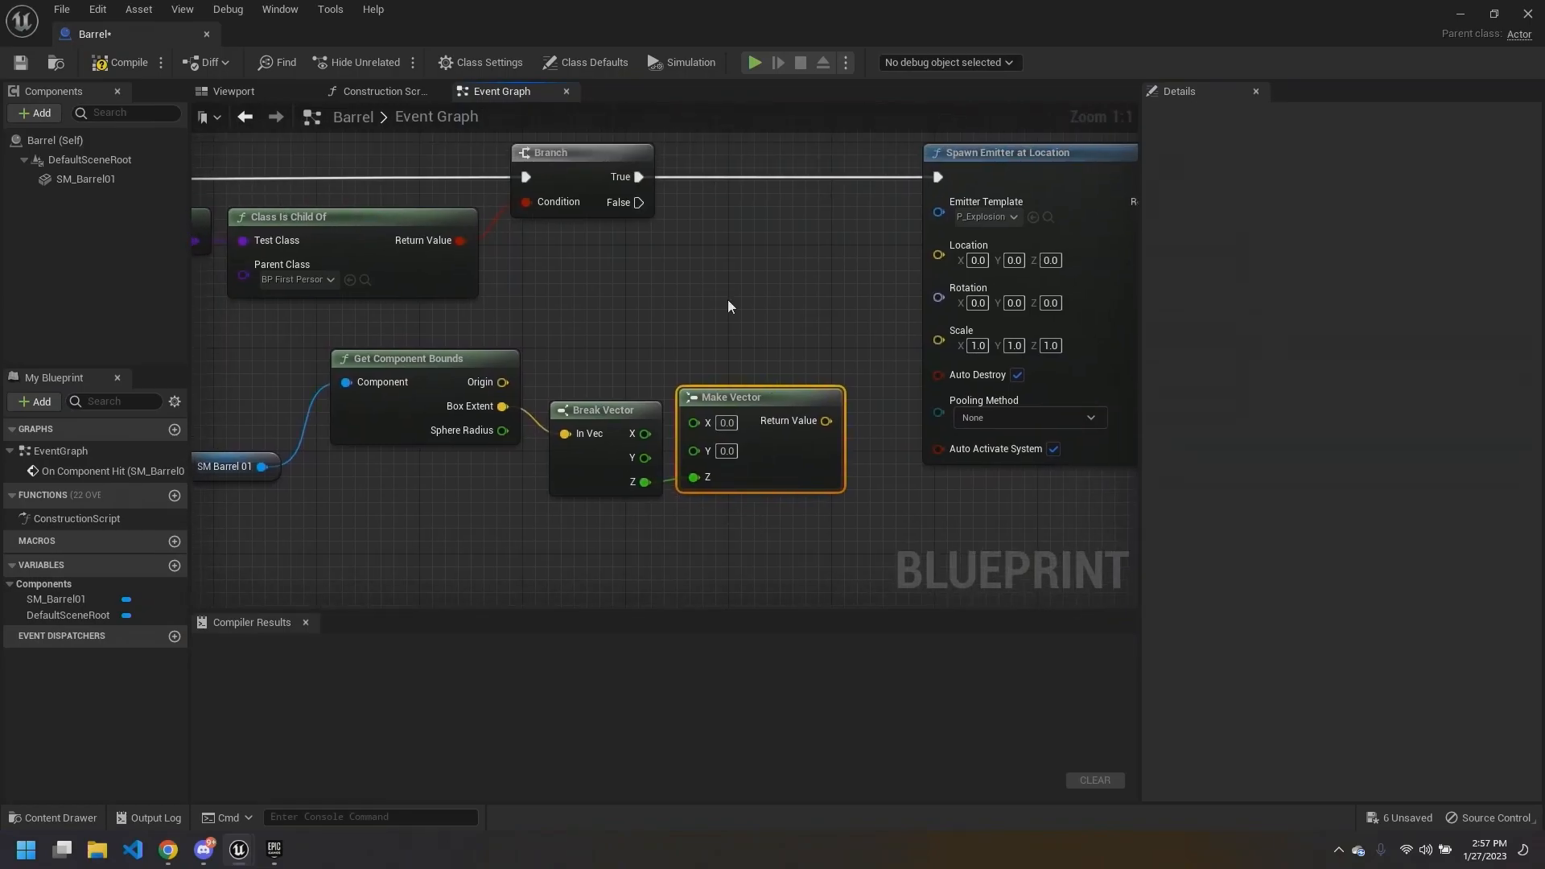
Step: Shift SM Barrel 01, Get Component Bounds, Break Vector and Make Vector together away from Spawn Emitter at Location to free up space
{"action": "scroll", "coordinate": [749, 290], "scroll_direction": "down", "scroll_amount": 1}
{"action": "left_click_drag", "start_coordinate": [304, 325], "coordinate": [806, 414]}
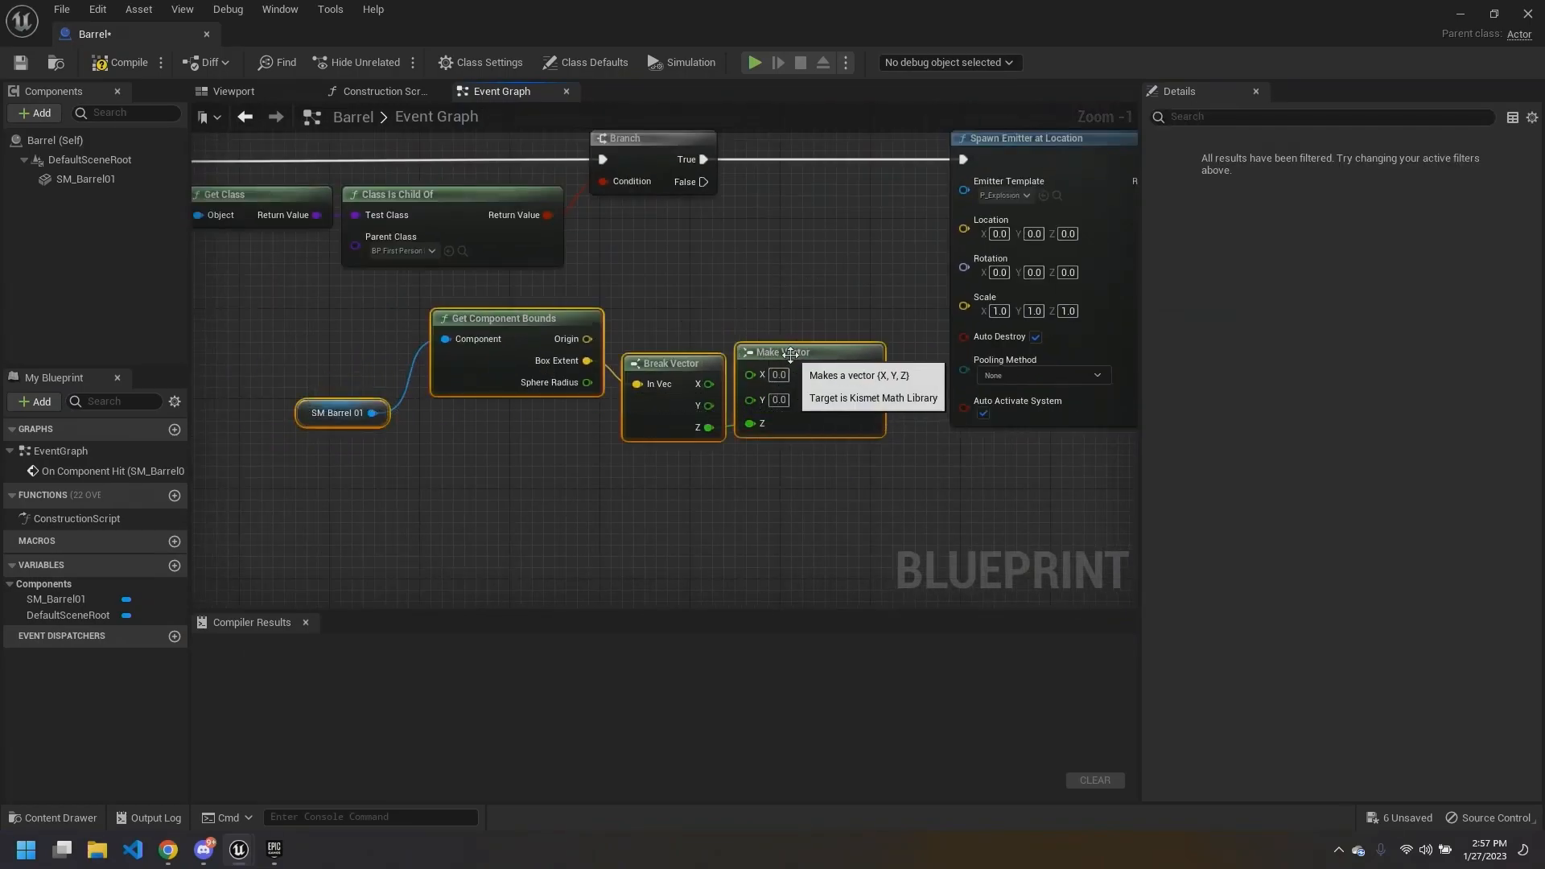
{"action": "left_click_drag", "start_coordinate": [777, 349], "coordinate": [698, 360]}
{"action": "left_click", "coordinate": [694, 328]}
{"action": "right_click_drag", "start_coordinate": [694, 328], "coordinate": [740, 315]}
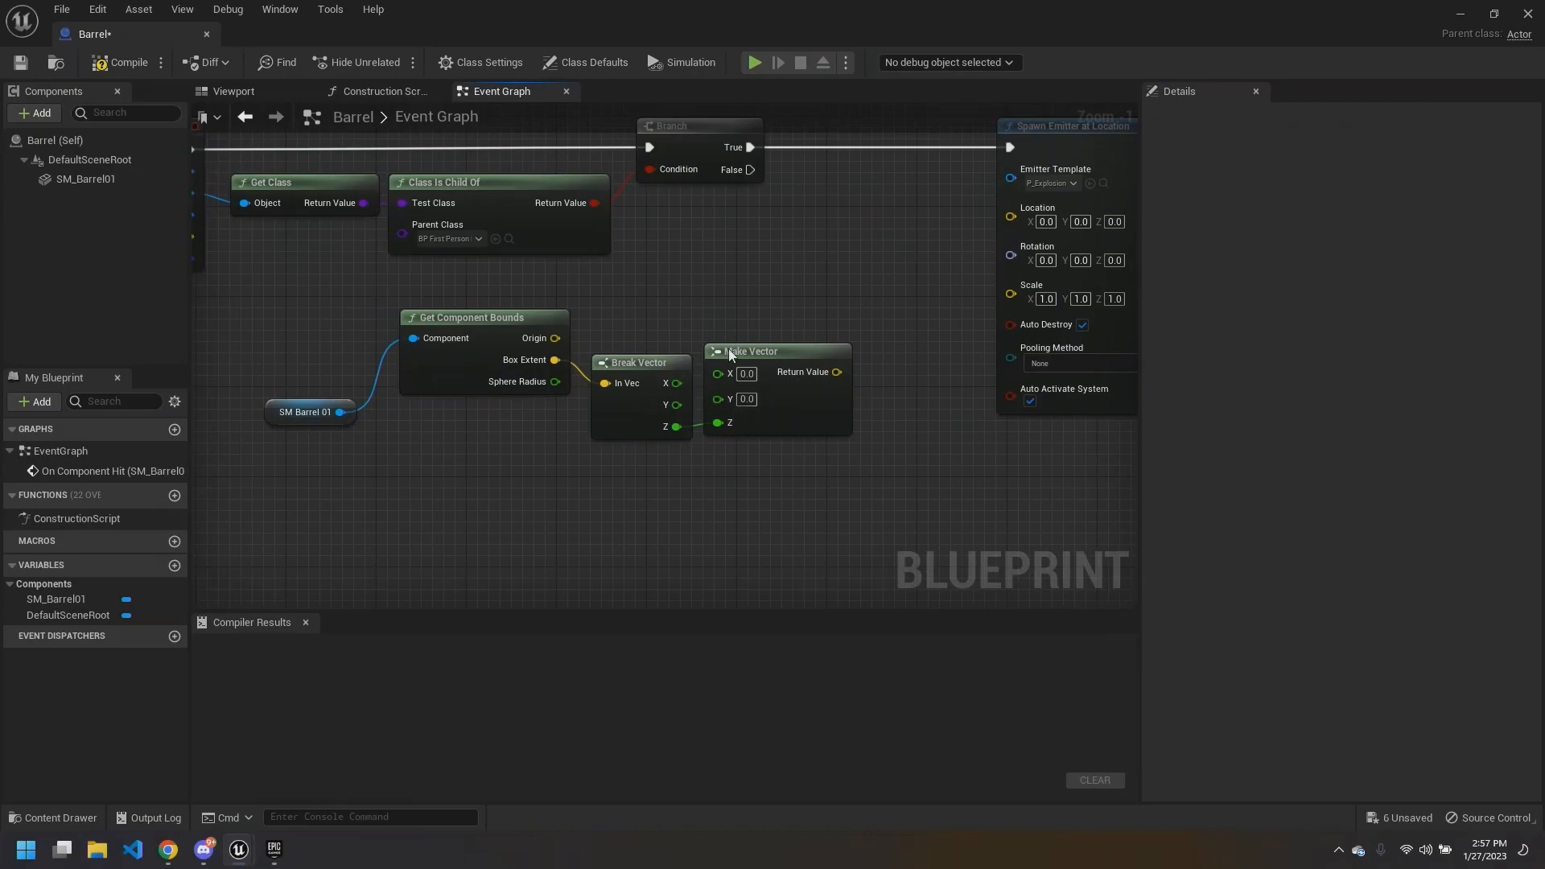
{"action": "right_click_drag", "start_coordinate": [568, 326], "coordinate": [508, 357]}
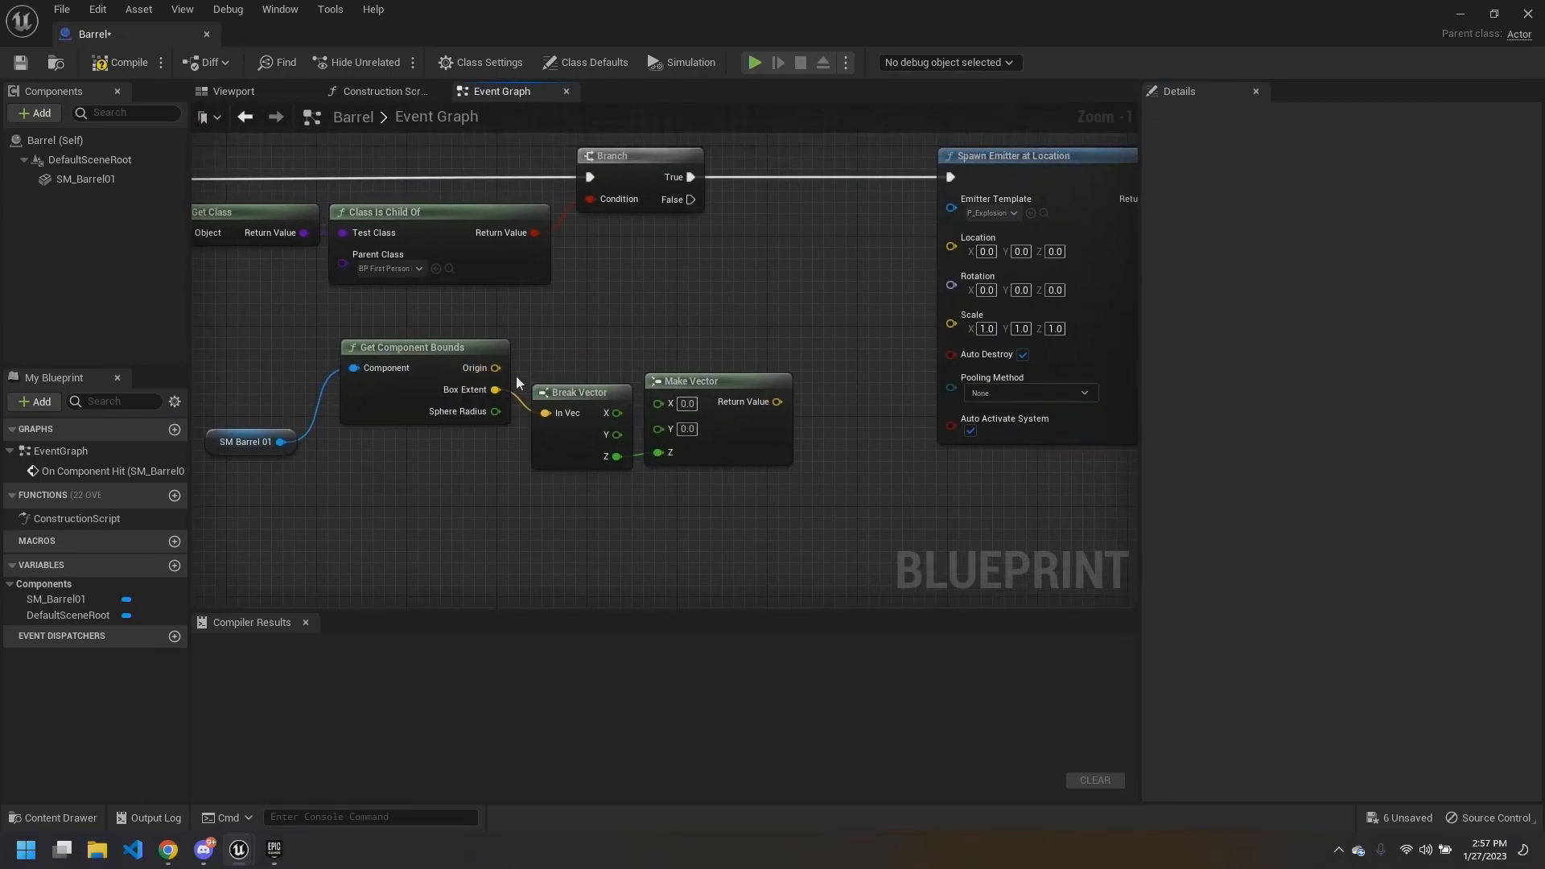
Step: Add a vector addition node from the Origin output of Get Component Bounds and place it before Spawn Emitter at Location
{"action": "left_click_drag", "start_coordinate": [496, 368], "coordinate": [819, 297]}
{"action": "type", "text": "add"}
{"action": "key", "text": "Return"}
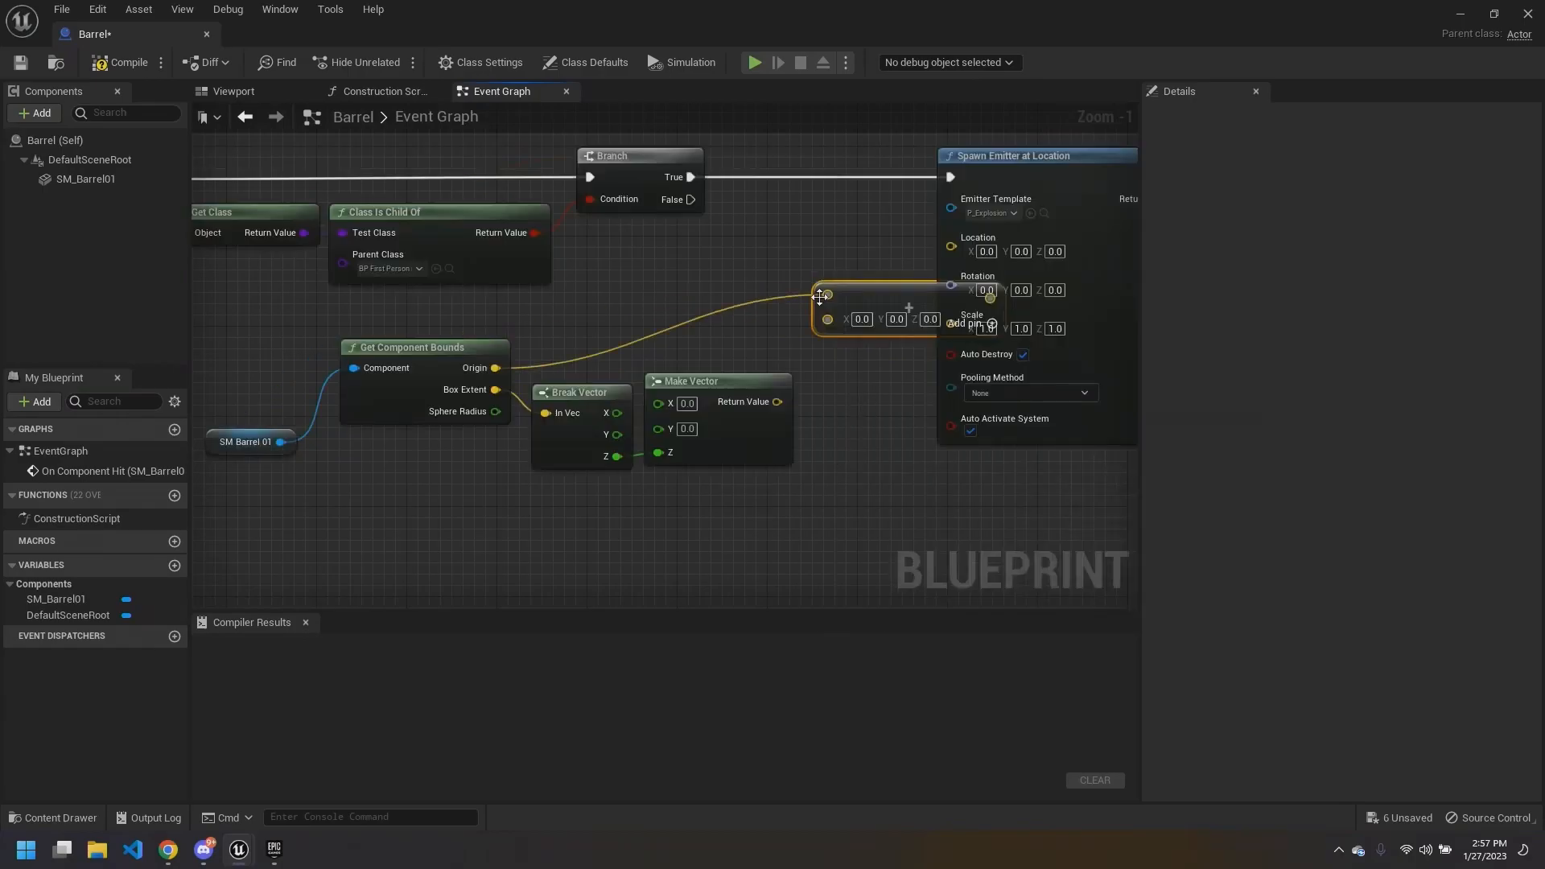
{"action": "left_click_drag", "start_coordinate": [890, 295], "coordinate": [841, 277]}
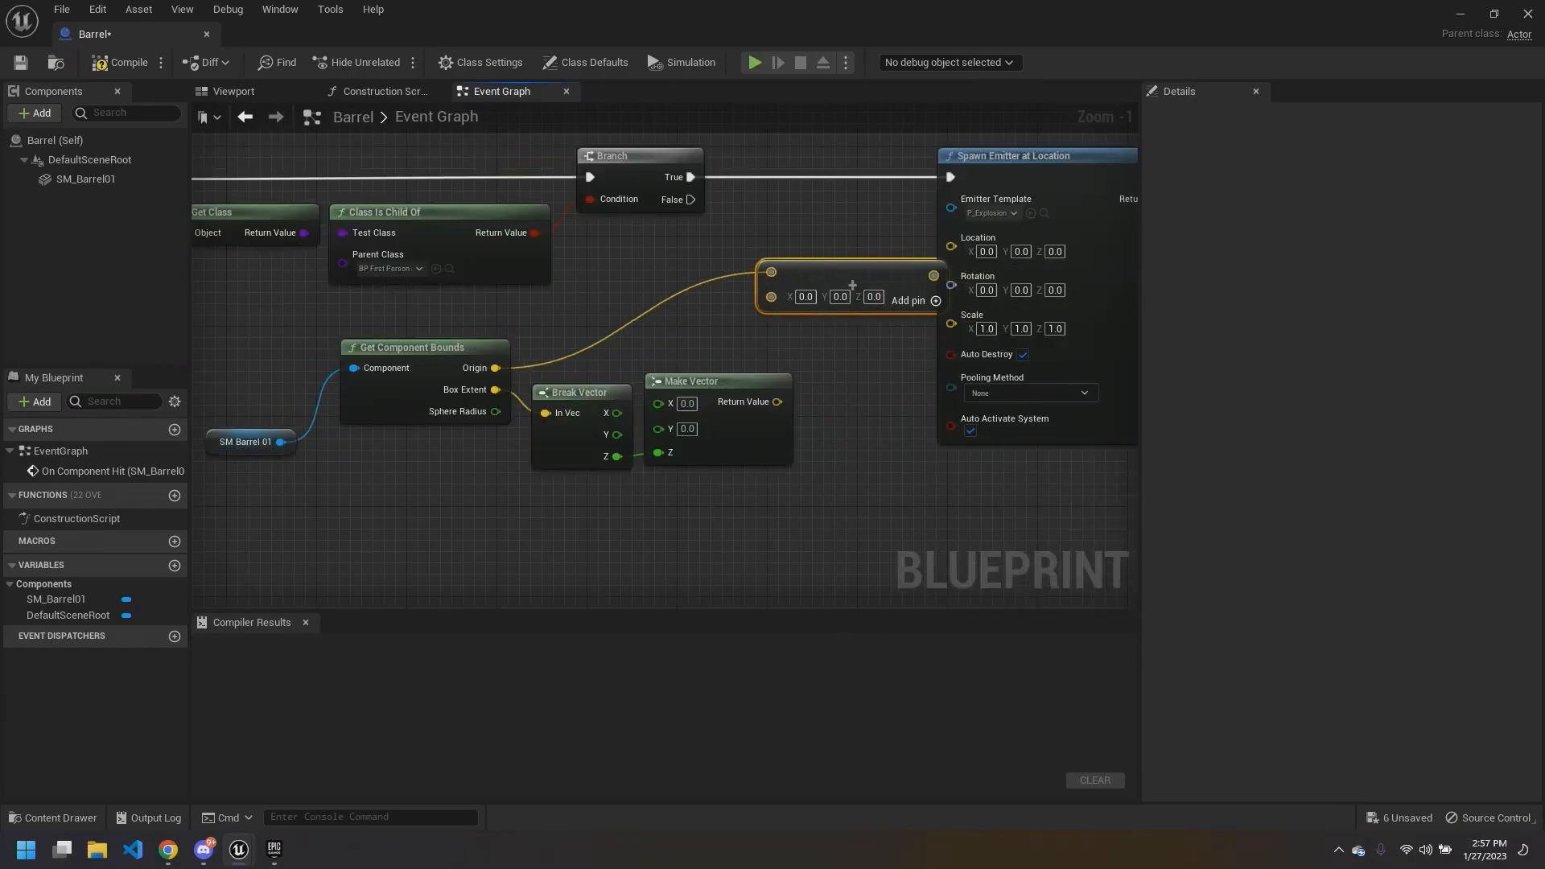
Step: Move the bounds and vector nodes farther from the addition node and connect Make Vector's Return Value to its second input
{"action": "right_click_drag", "start_coordinate": [703, 348], "coordinate": [748, 332]}
{"action": "left_click_drag", "start_coordinate": [749, 332], "coordinate": [290, 431]}
{"action": "left_click_drag", "start_coordinate": [403, 321], "coordinate": [368, 322]}
{"action": "right_click_drag", "start_coordinate": [679, 322], "coordinate": [698, 347]}
{"action": "left_click", "coordinate": [782, 342]}
{"action": "left_click_drag", "start_coordinate": [742, 398], "coordinate": [782, 306]}
{"action": "right_click_drag", "start_coordinate": [851, 361], "coordinate": [959, 335]}
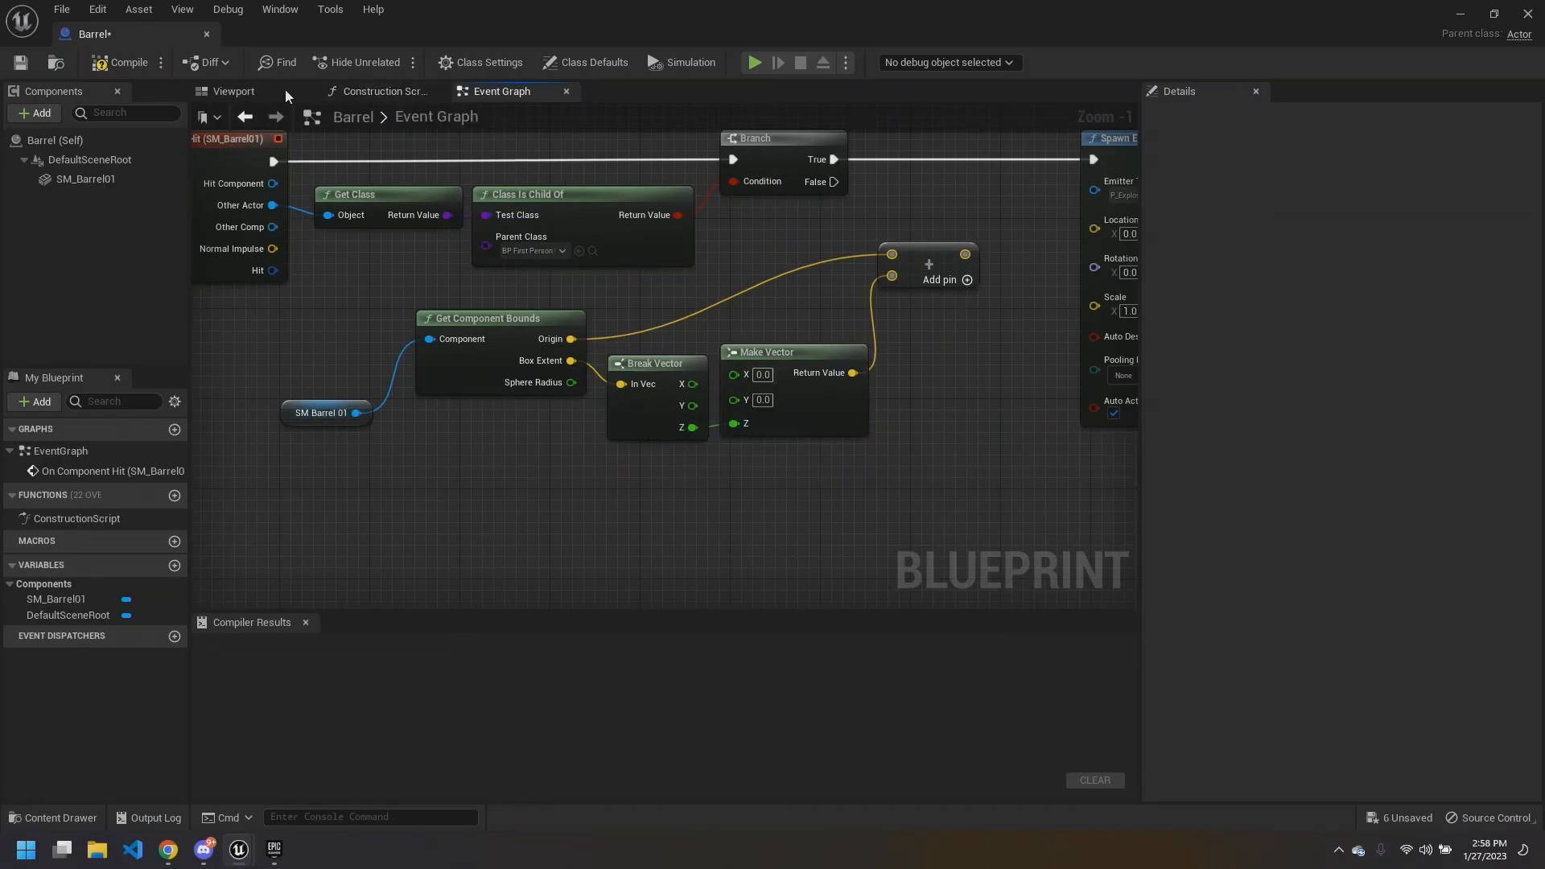
Step: Check the barrel in the blueprint viewport and connect the addition node's output to the Location input of Spawn Emitter at Location
{"action": "left_click", "coordinate": [235, 91]}
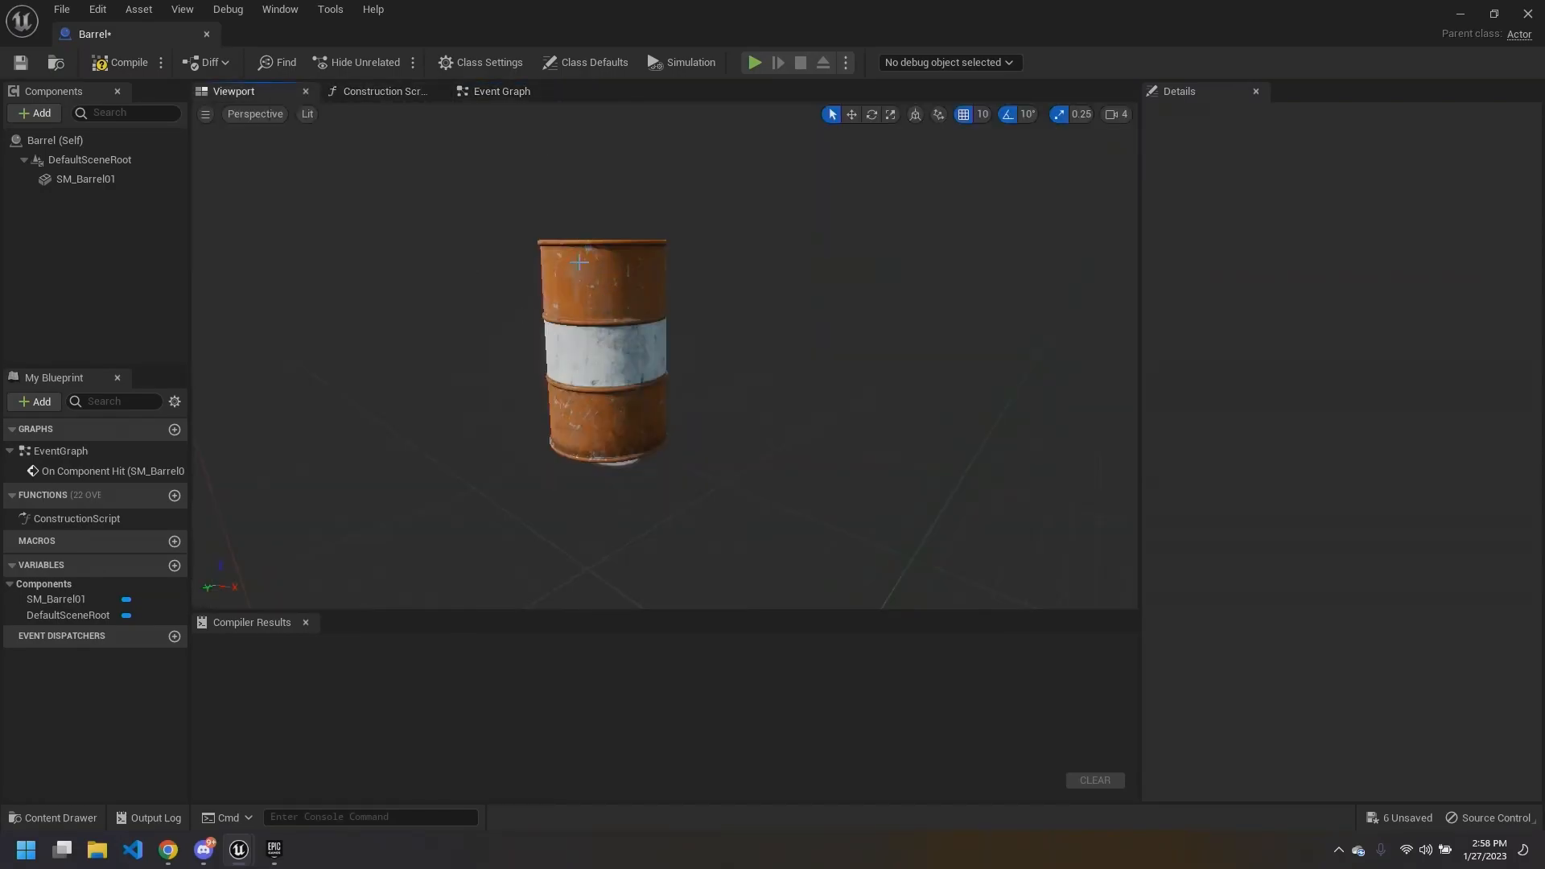
{"action": "left_click", "coordinate": [520, 93]}
{"action": "right_click_drag", "start_coordinate": [866, 388], "coordinate": [558, 459]}
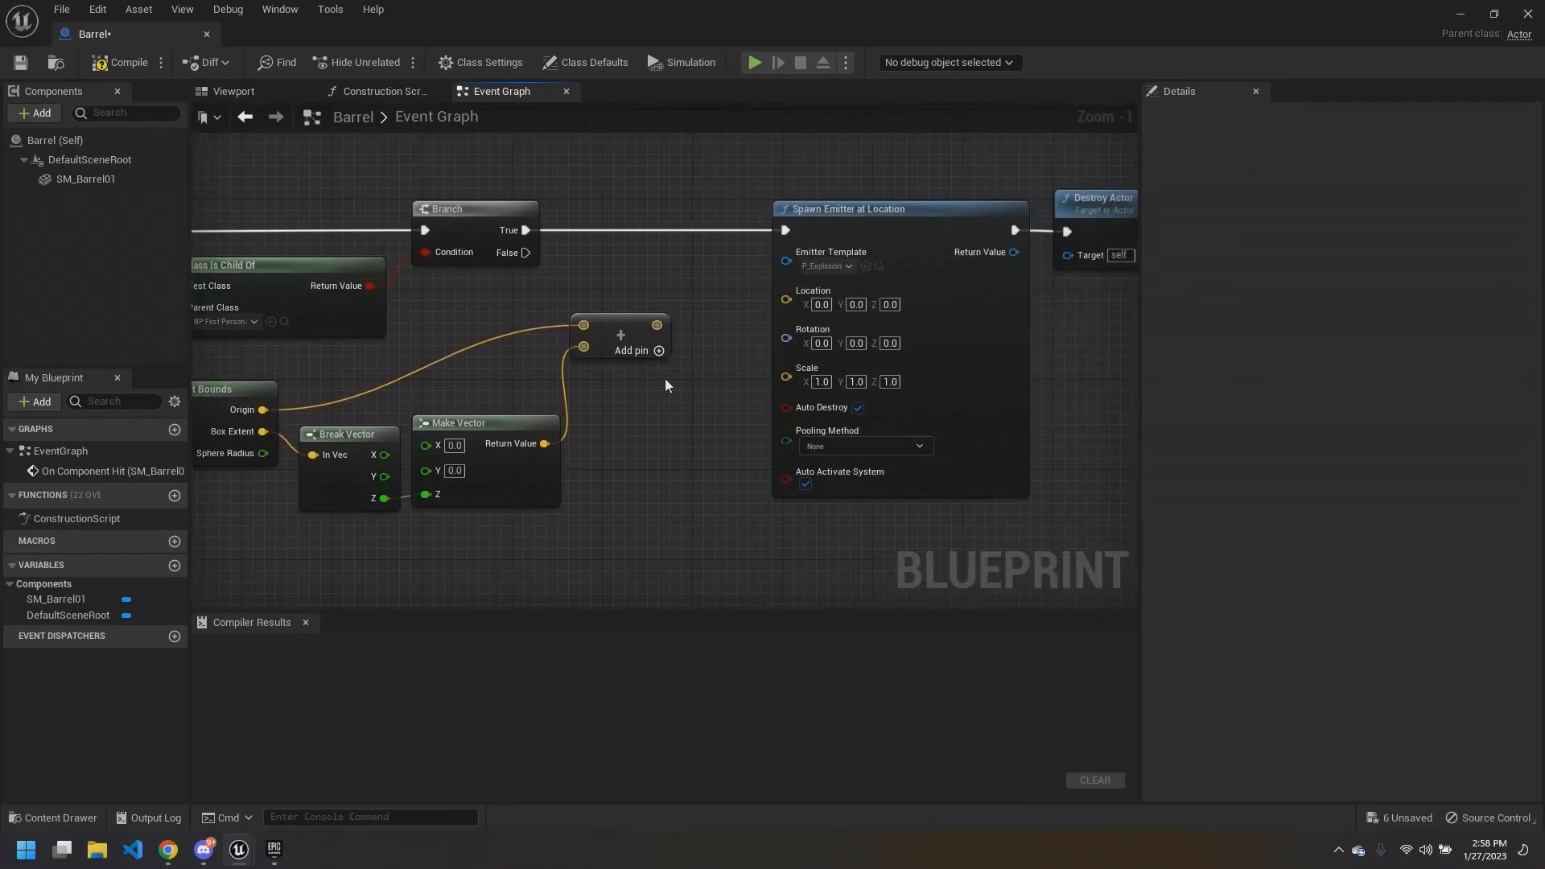
{"action": "left_click_drag", "start_coordinate": [656, 325], "coordinate": [787, 299]}
{"action": "right_click_drag", "start_coordinate": [696, 391], "coordinate": [710, 387]}
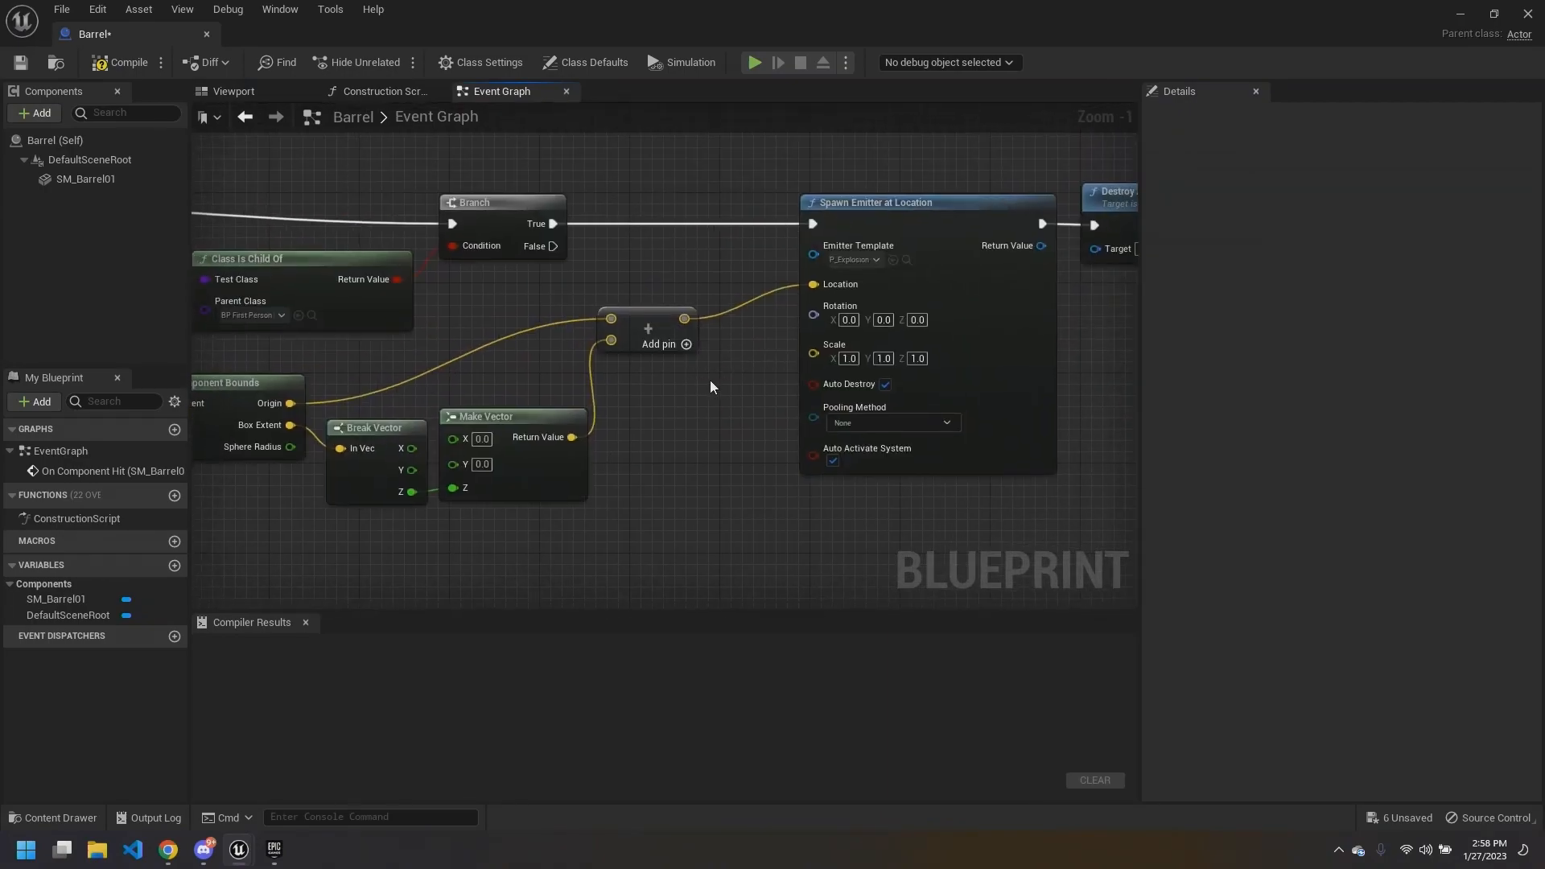
Step: Play-test FirstPersonMap with the rifle and shoot a barrel to check where its explosion spawns
{"action": "left_click", "coordinate": [1460, 13]}
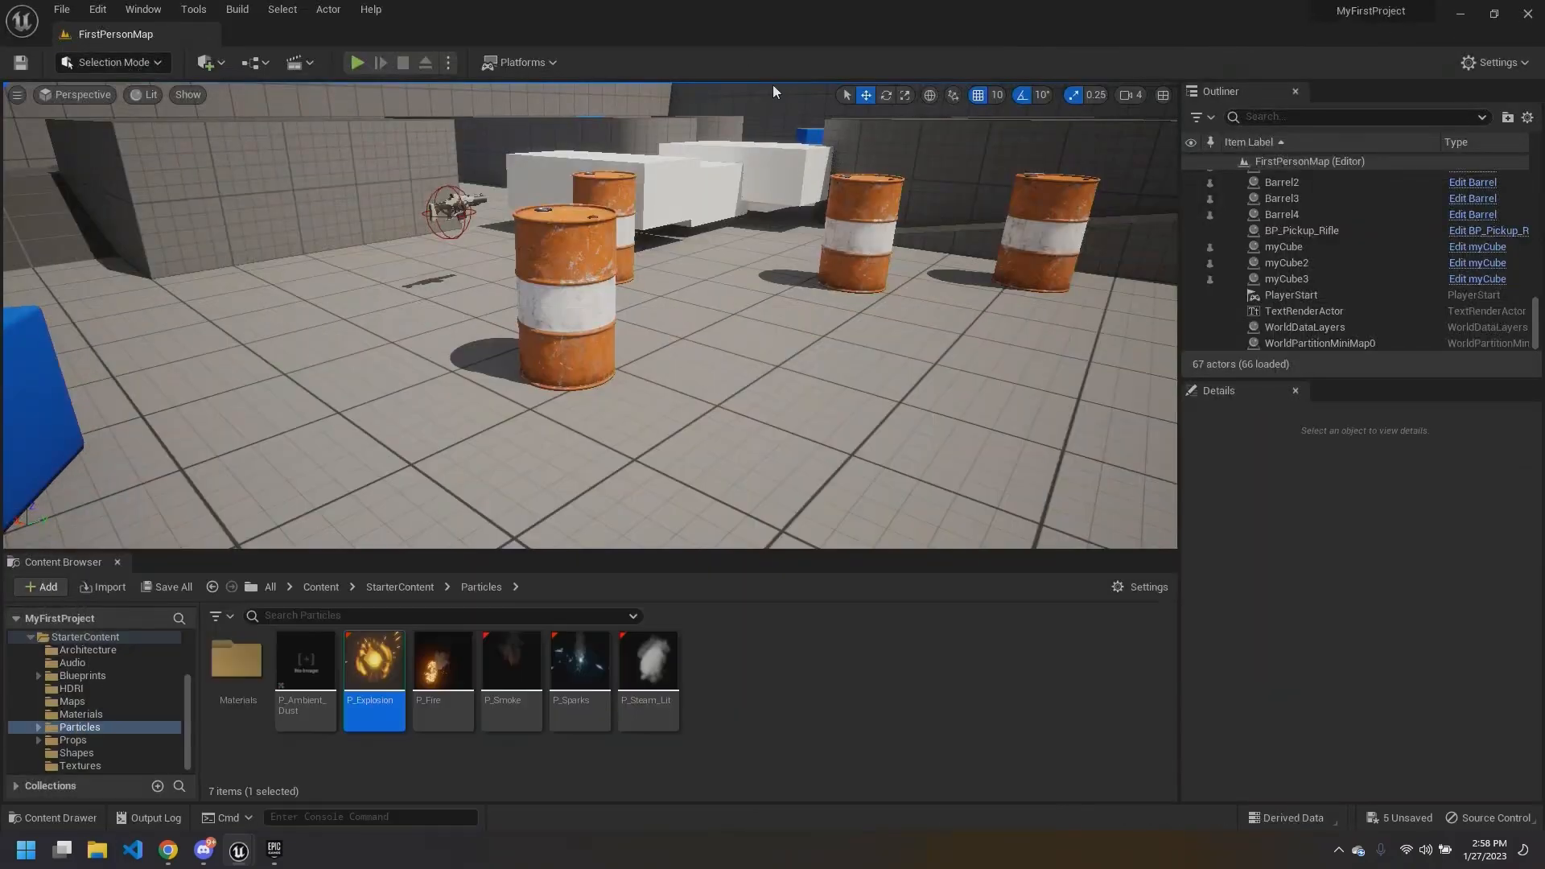
{"action": "left_click", "coordinate": [357, 62]}
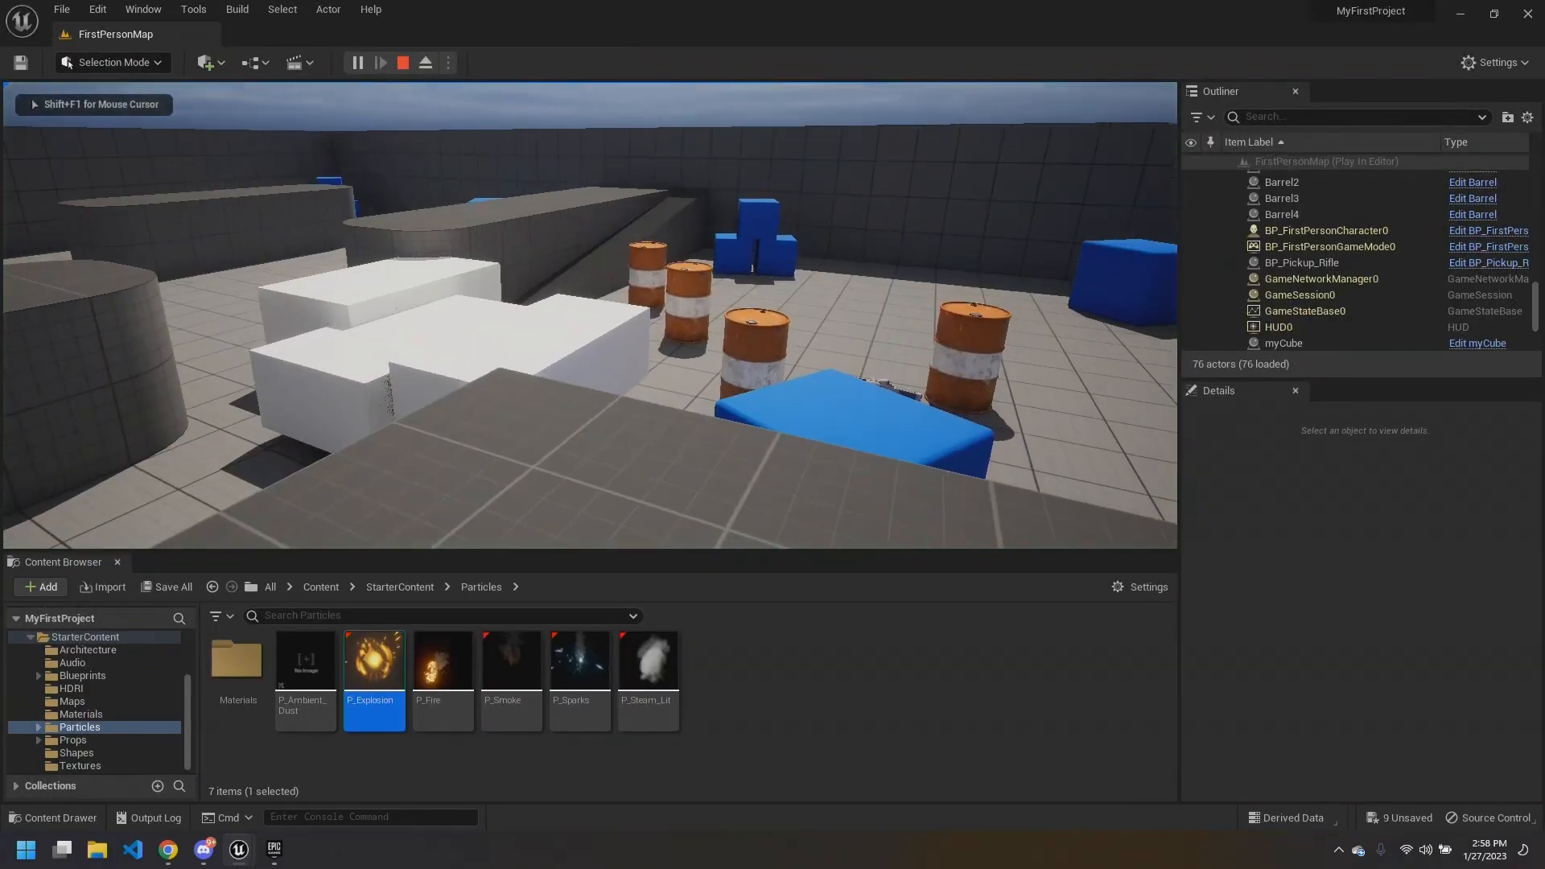
{"action": "key", "text": "w"}
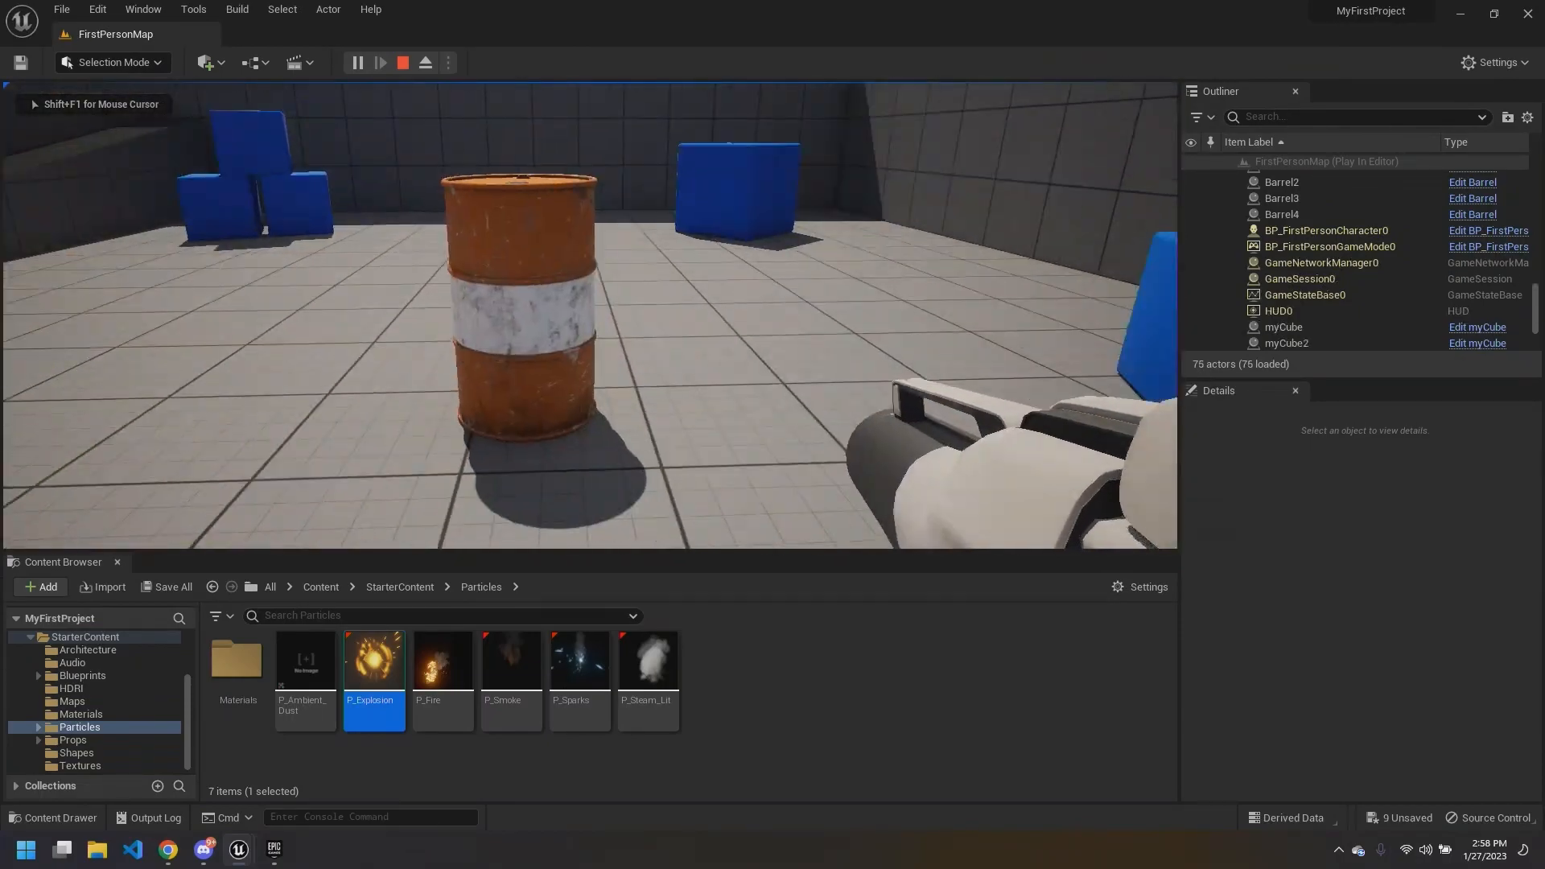
{"action": "key", "text": "s"}
{"action": "left_click", "coordinate": [590, 316]}
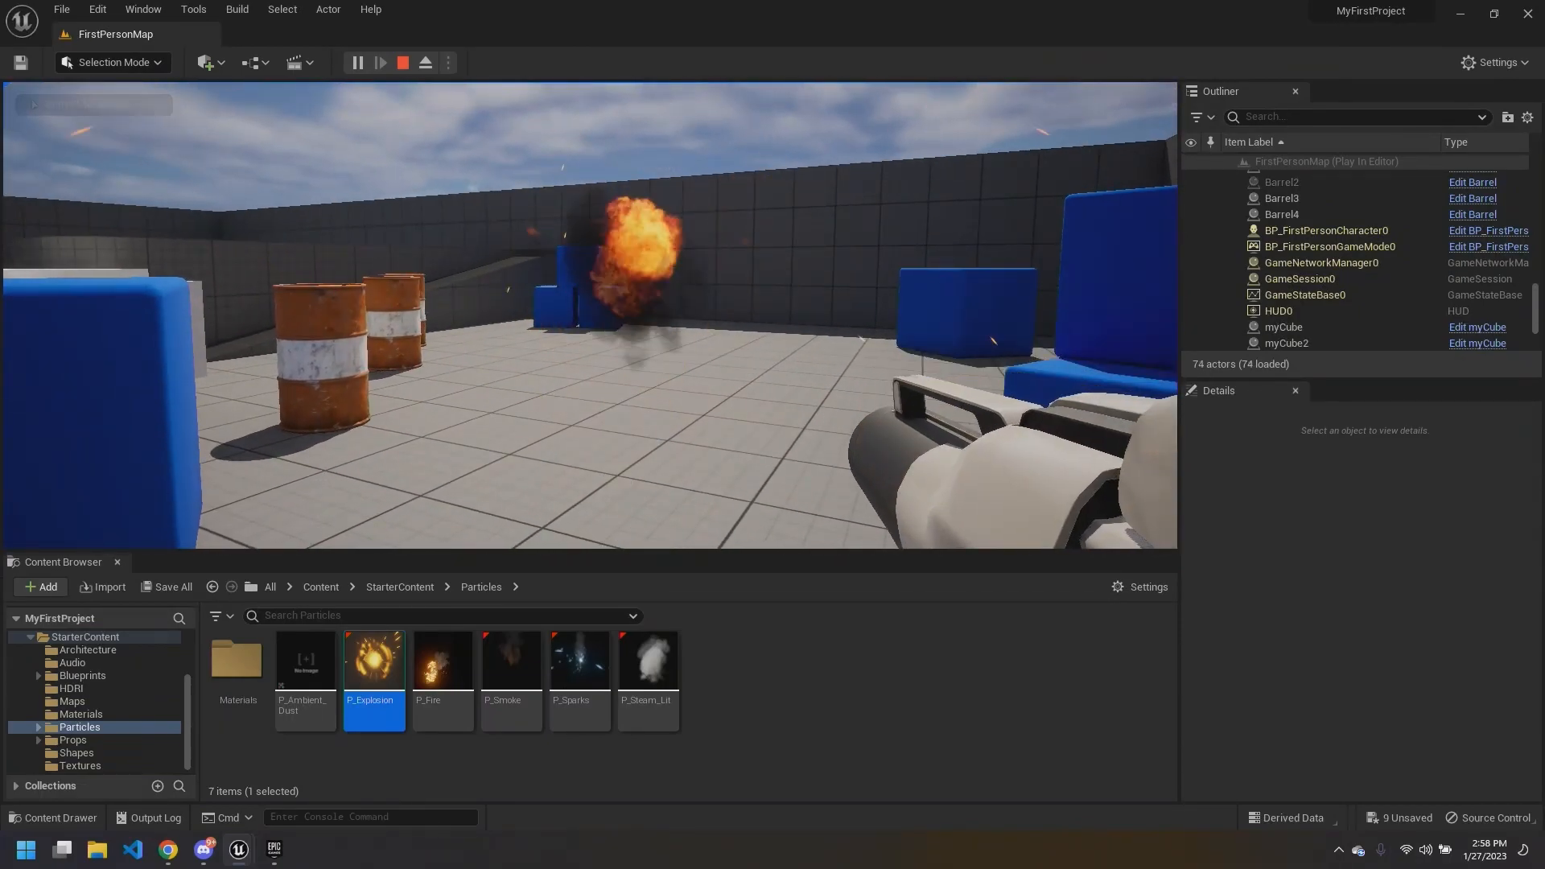
Step: Move around the remaining barrels after the explosion and end the play-test
{"action": "key", "text": "s"}
{"action": "key", "text": "w"}
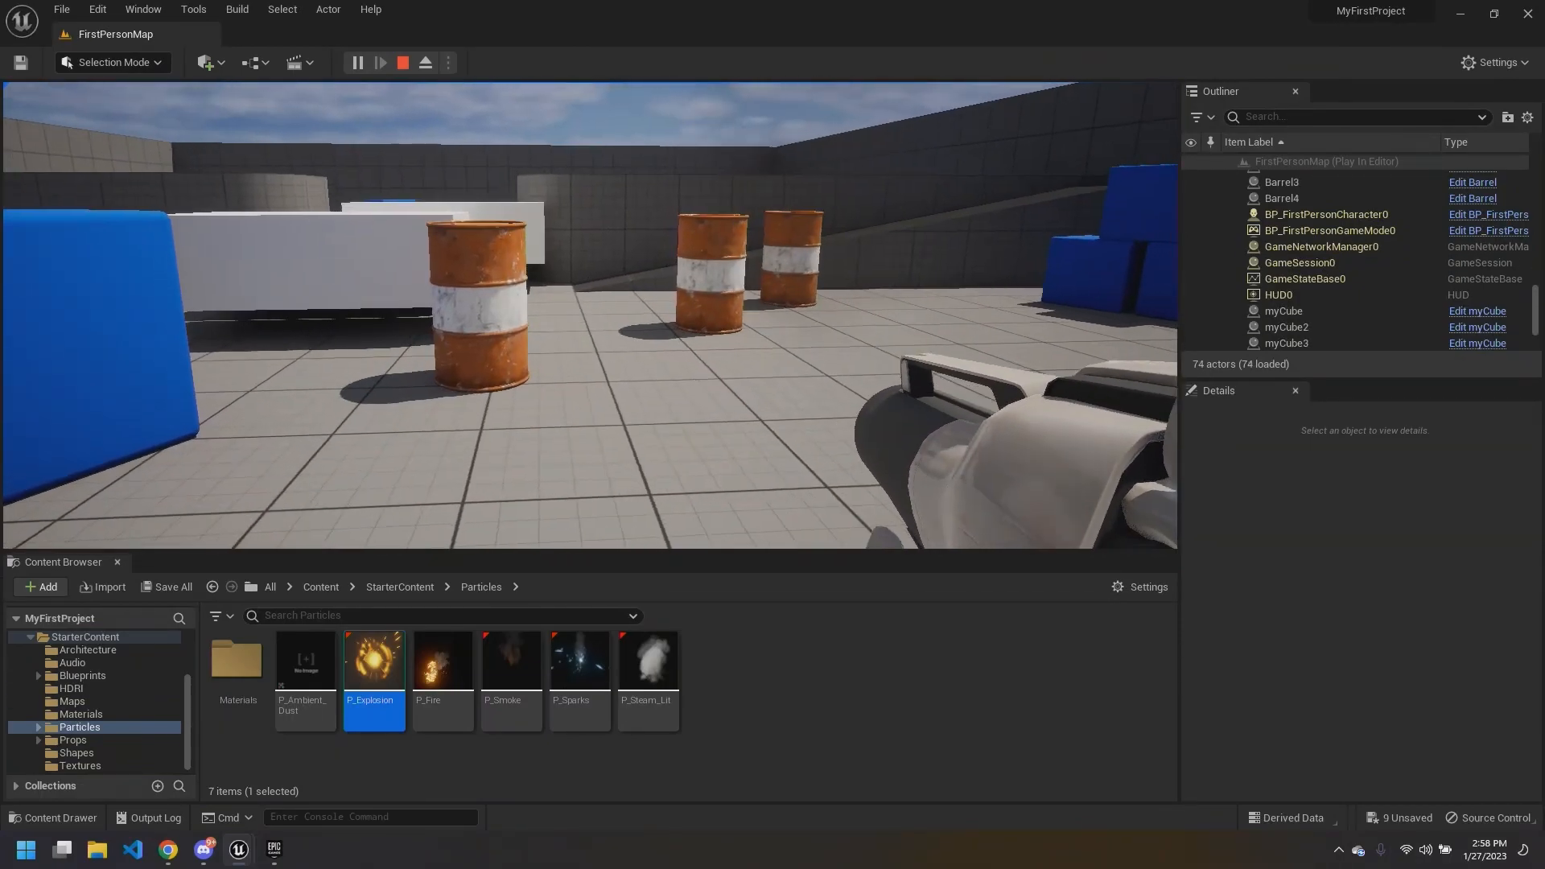
{"action": "key", "text": "Escape"}
Step: Make room between Break Vector and Make Vector in the Barrel event graph and add a divide-by-2.0 node from Break Vector's Z output
{"action": "mouse_move", "coordinate": [240, 850]}
{"action": "left_click", "coordinate": [322, 773]}
{"action": "right_click_drag", "start_coordinate": [660, 392], "coordinate": [746, 351]}
{"action": "right_click_drag", "start_coordinate": [528, 467], "coordinate": [644, 398]}
{"action": "left_click_drag", "start_coordinate": [599, 483], "coordinate": [318, 348]}
{"action": "left_click_drag", "start_coordinate": [469, 312], "coordinate": [367, 301]}
{"action": "left_click", "coordinate": [536, 428]}
{"action": "left_click_drag", "start_coordinate": [552, 399], "coordinate": [596, 450]}
{"action": "type", "text": "divide"}
{"action": "key", "text": "Return"}
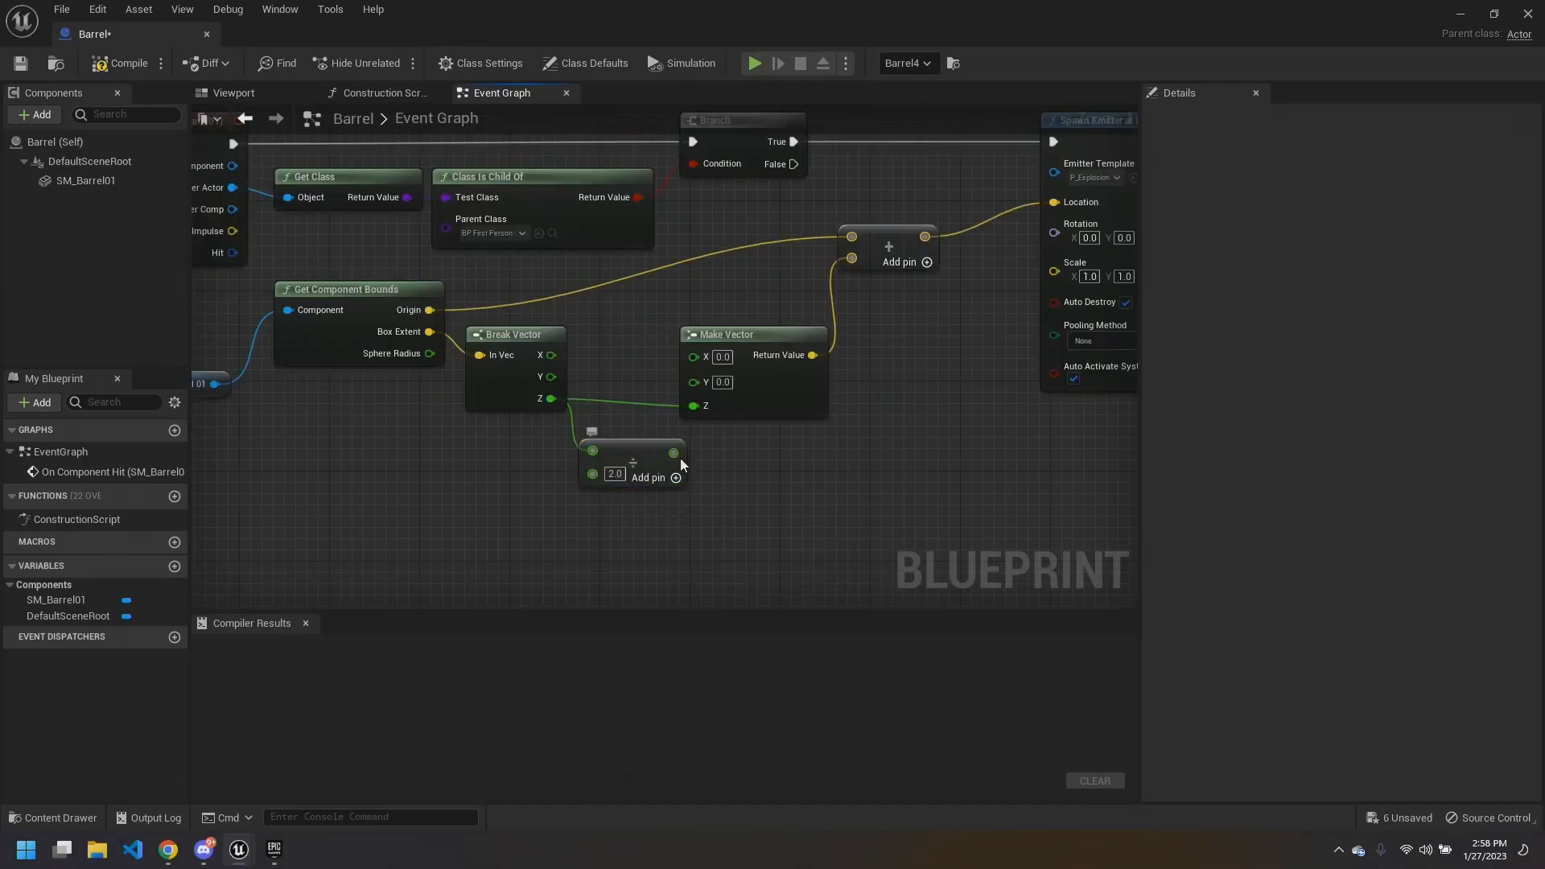
Step: Connect the divide node's output to Make Vector's Z input and tidy the positions of the bounds and vector nodes
{"action": "left_click_drag", "start_coordinate": [680, 451], "coordinate": [696, 407]}
{"action": "right_click_drag", "start_coordinate": [741, 464], "coordinate": [809, 466]}
{"action": "left_click_drag", "start_coordinate": [618, 452], "coordinate": [287, 332]}
{"action": "left_click_drag", "start_coordinate": [423, 295], "coordinate": [389, 294]}
{"action": "left_click_drag", "start_coordinate": [763, 461], "coordinate": [727, 408]}
{"action": "left_click", "coordinate": [788, 244]}
Step: Play-test FirstPersonMap, pick up the rifle and shoot a barrel to check the adjusted explosion location
{"action": "left_click", "coordinate": [1458, 15]}
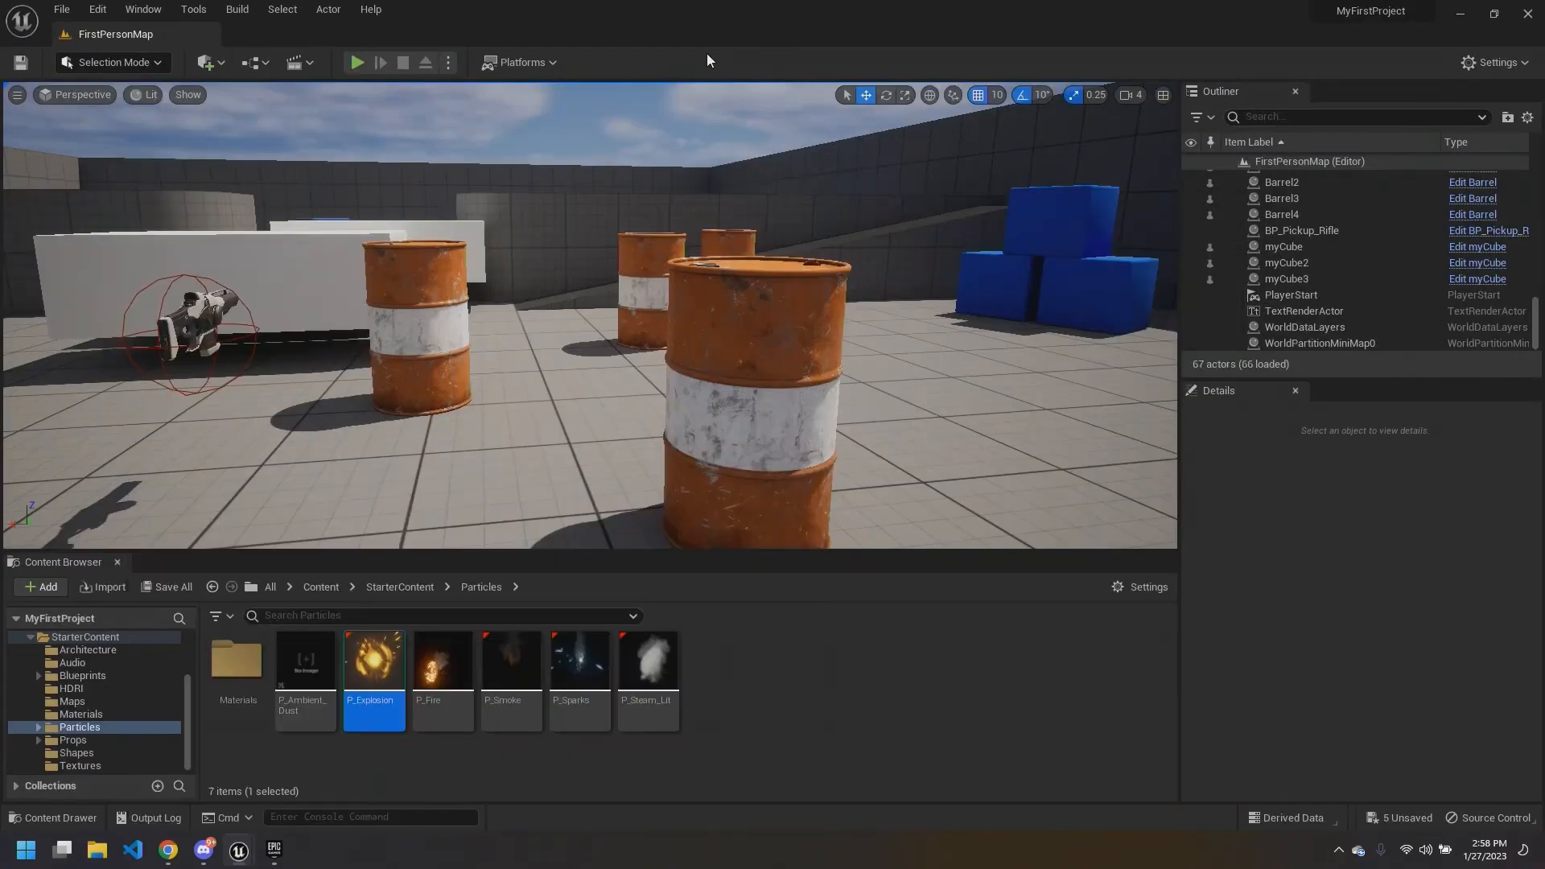
{"action": "left_click", "coordinate": [352, 63]}
{"action": "left_click", "coordinate": [635, 331]}
{"action": "key", "text": "w"}
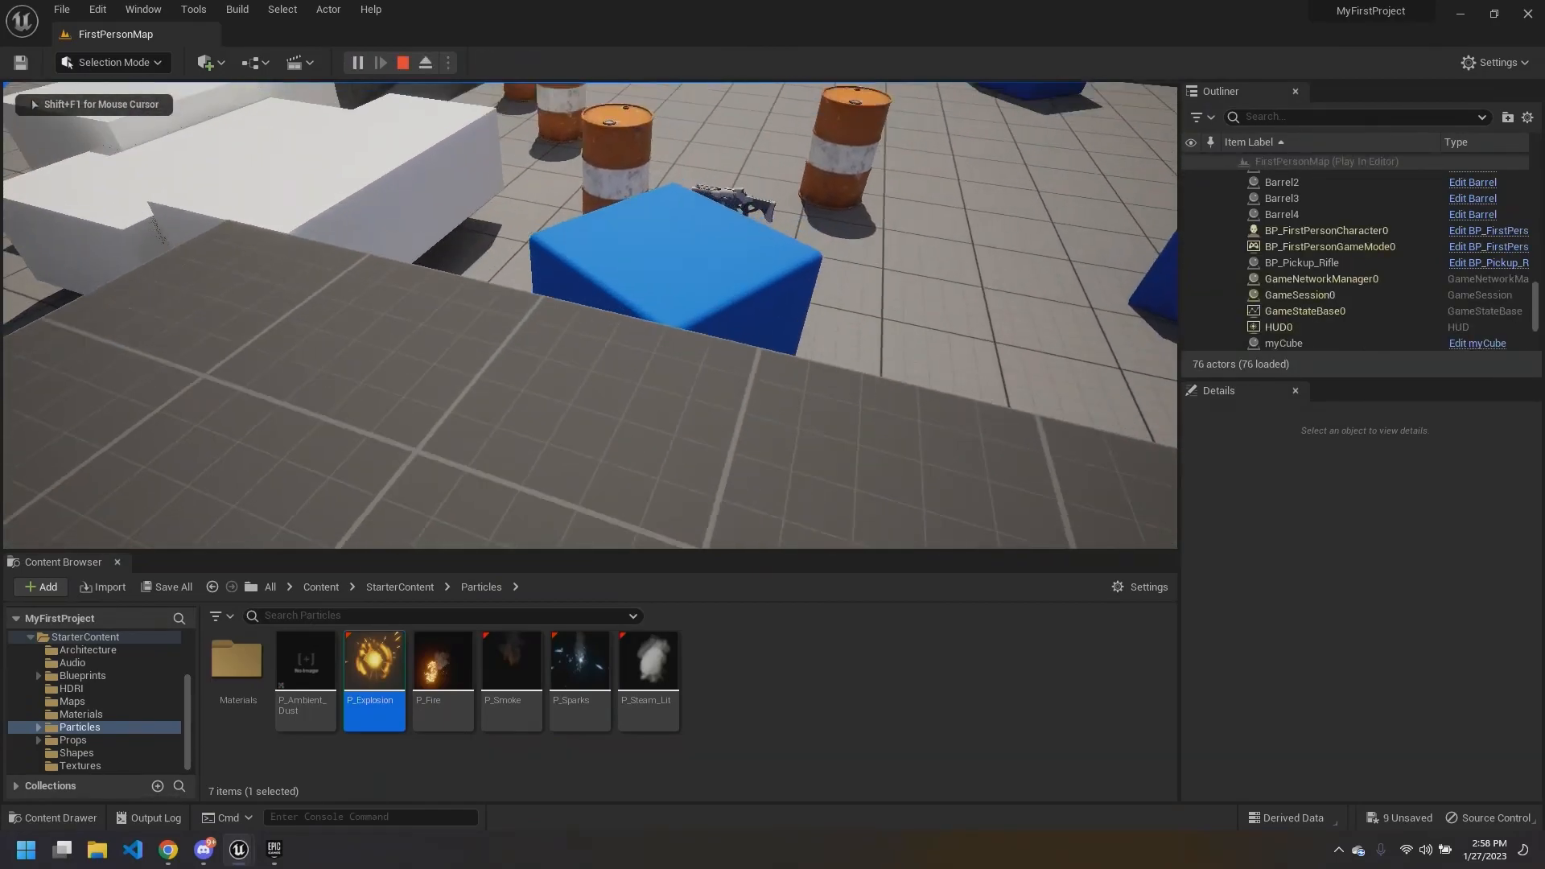
{"action": "key", "text": "w"}
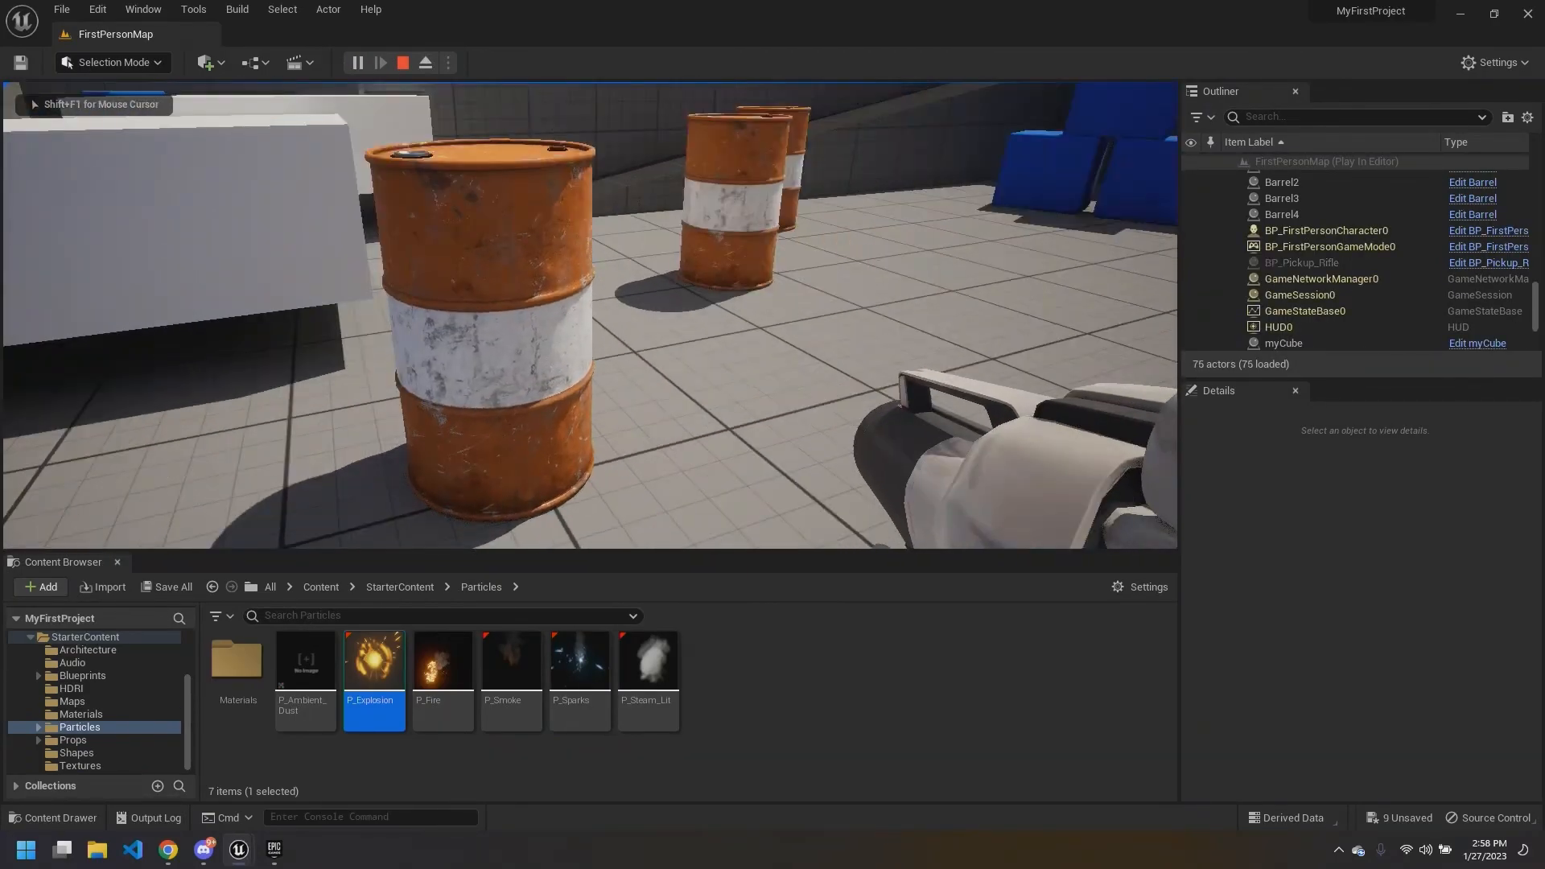
{"action": "key", "text": "s"}
{"action": "left_click", "coordinate": [590, 316]}
{"action": "key", "text": "d"}
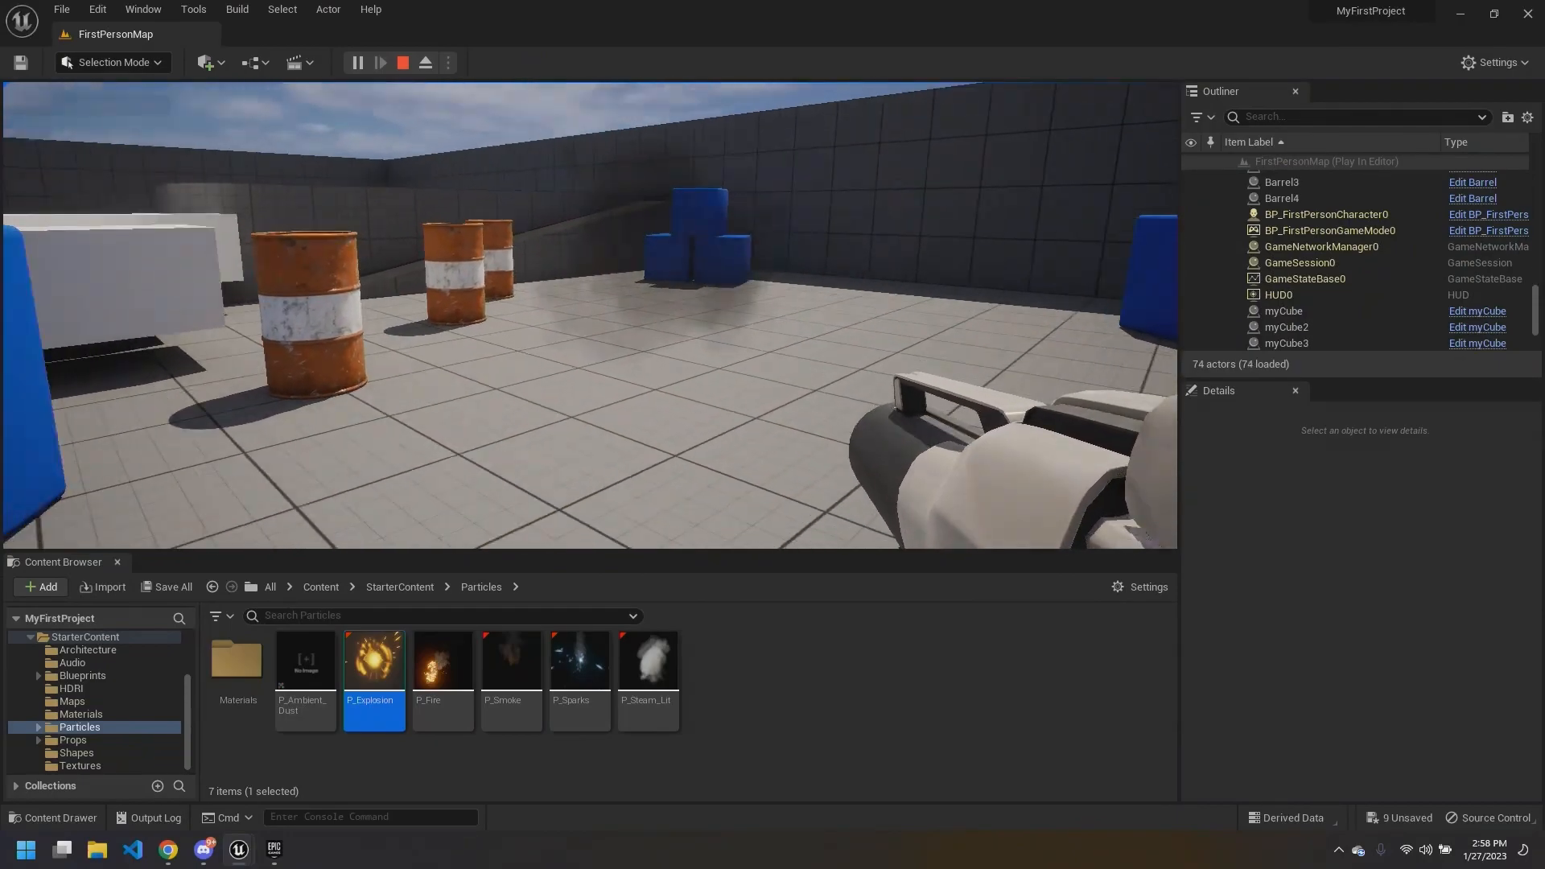
{"action": "key", "text": "w"}
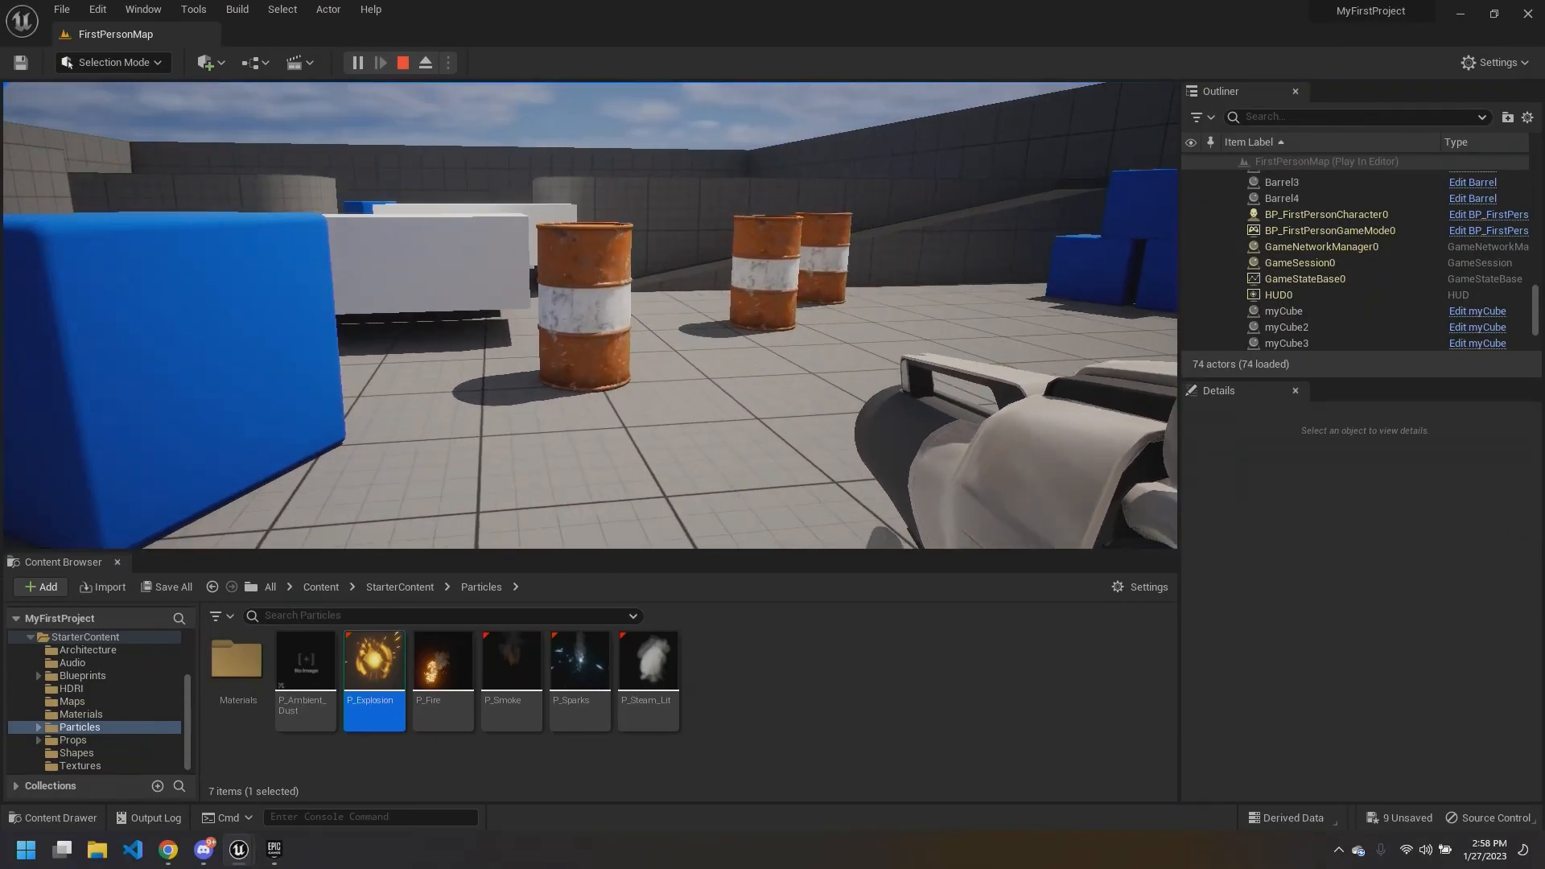
{"action": "key", "text": "Escape"}
Step: Review the whole node chain in the Barrel event graph, from On Component Hit to Destroy Actor
{"action": "mouse_move", "coordinate": [239, 849]}
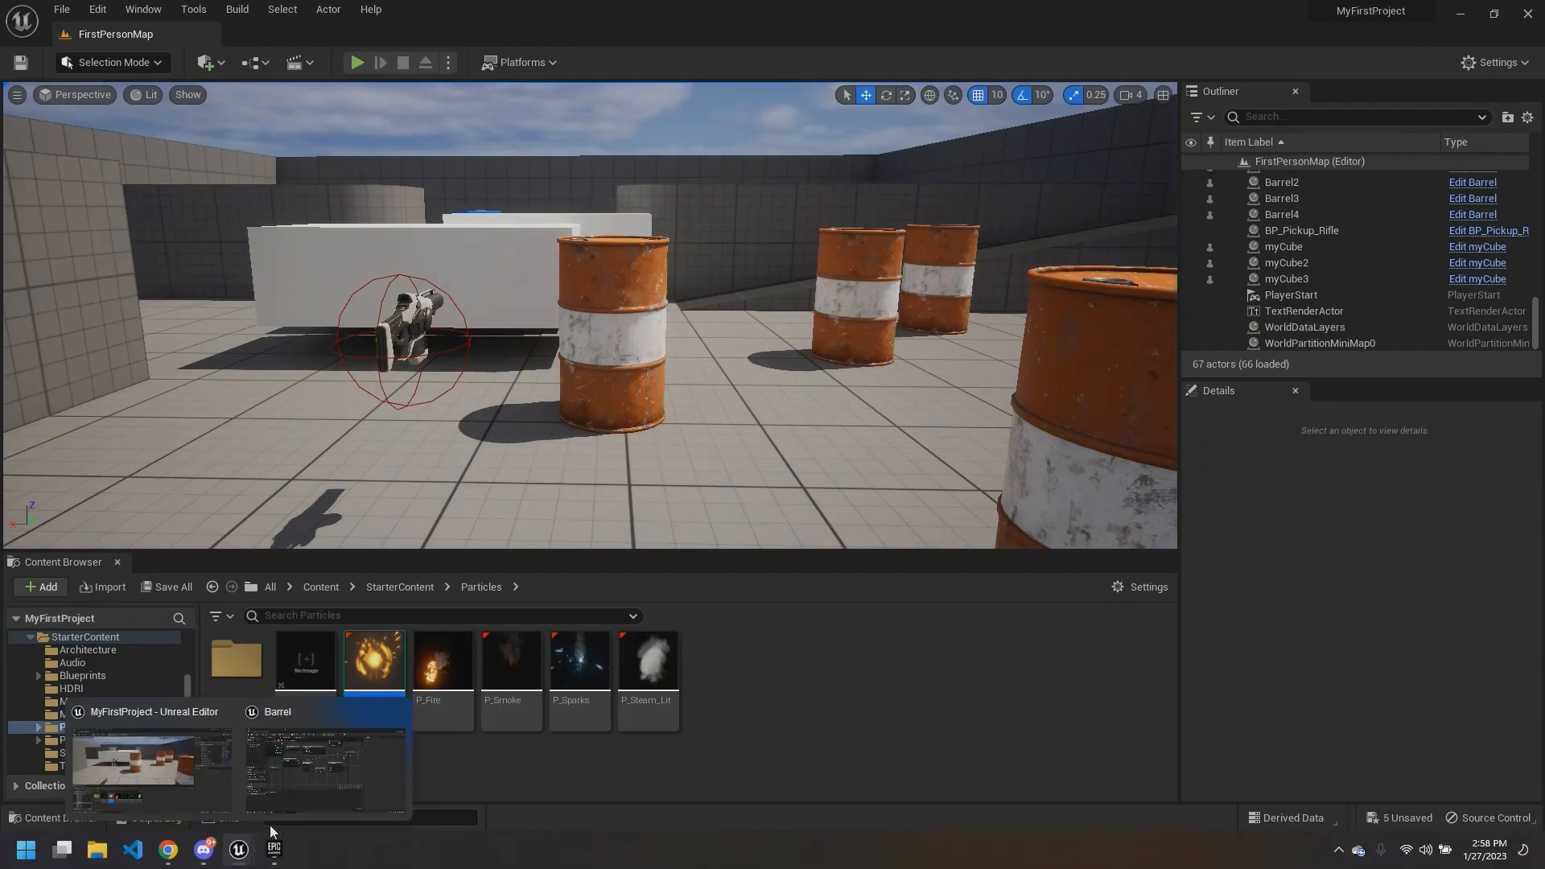
{"action": "left_click", "coordinate": [321, 794]}
{"action": "scroll", "coordinate": [615, 527], "scroll_direction": "down", "scroll_amount": 1}
{"action": "right_click", "coordinate": [622, 521]}
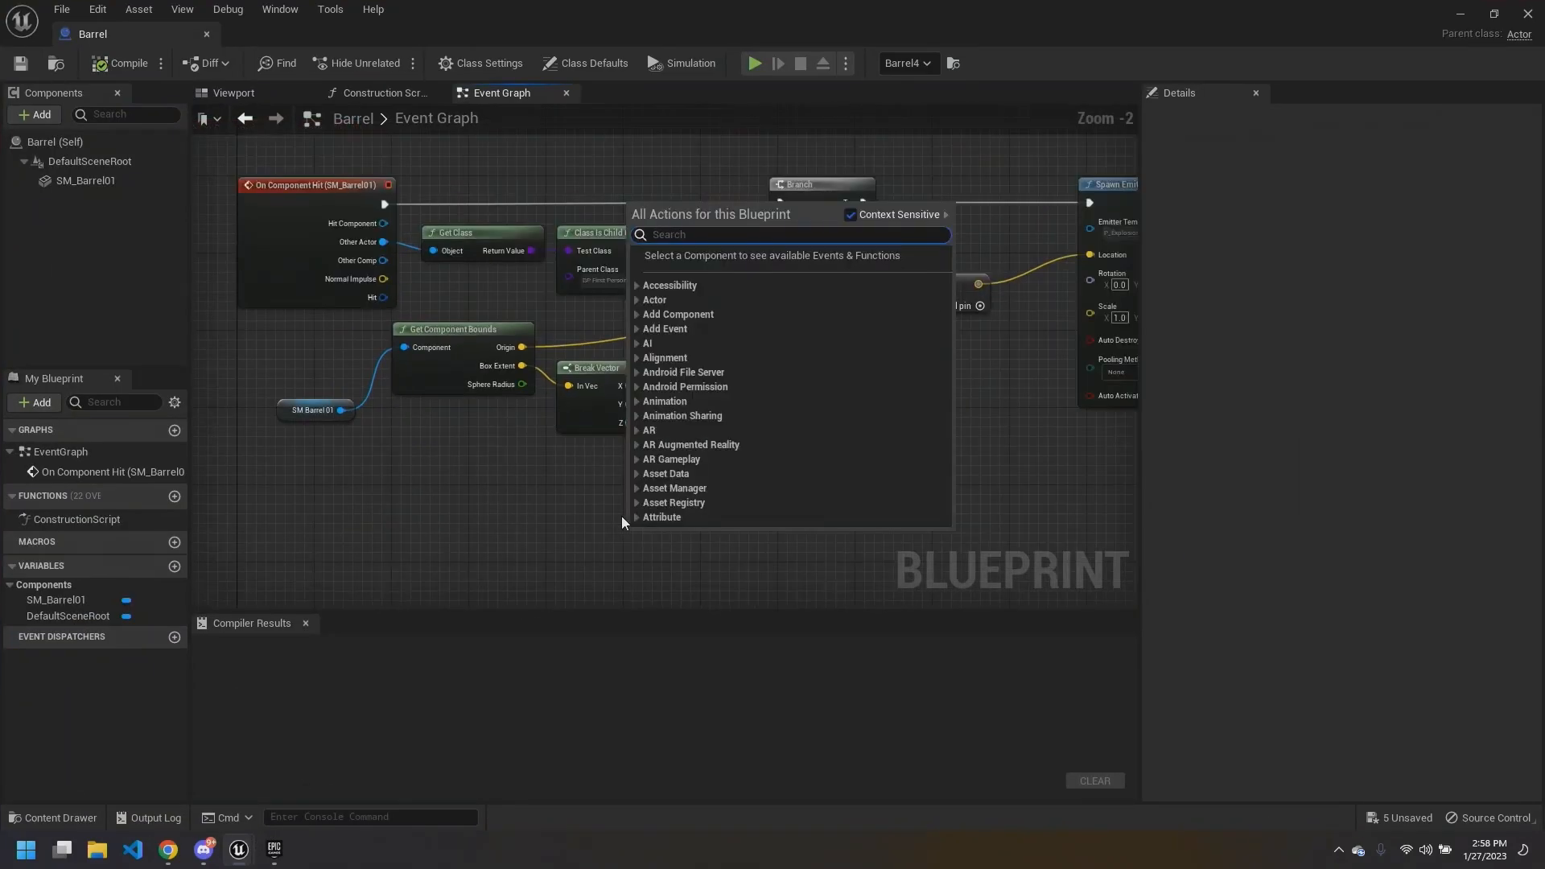
{"action": "left_click", "coordinate": [574, 492]}
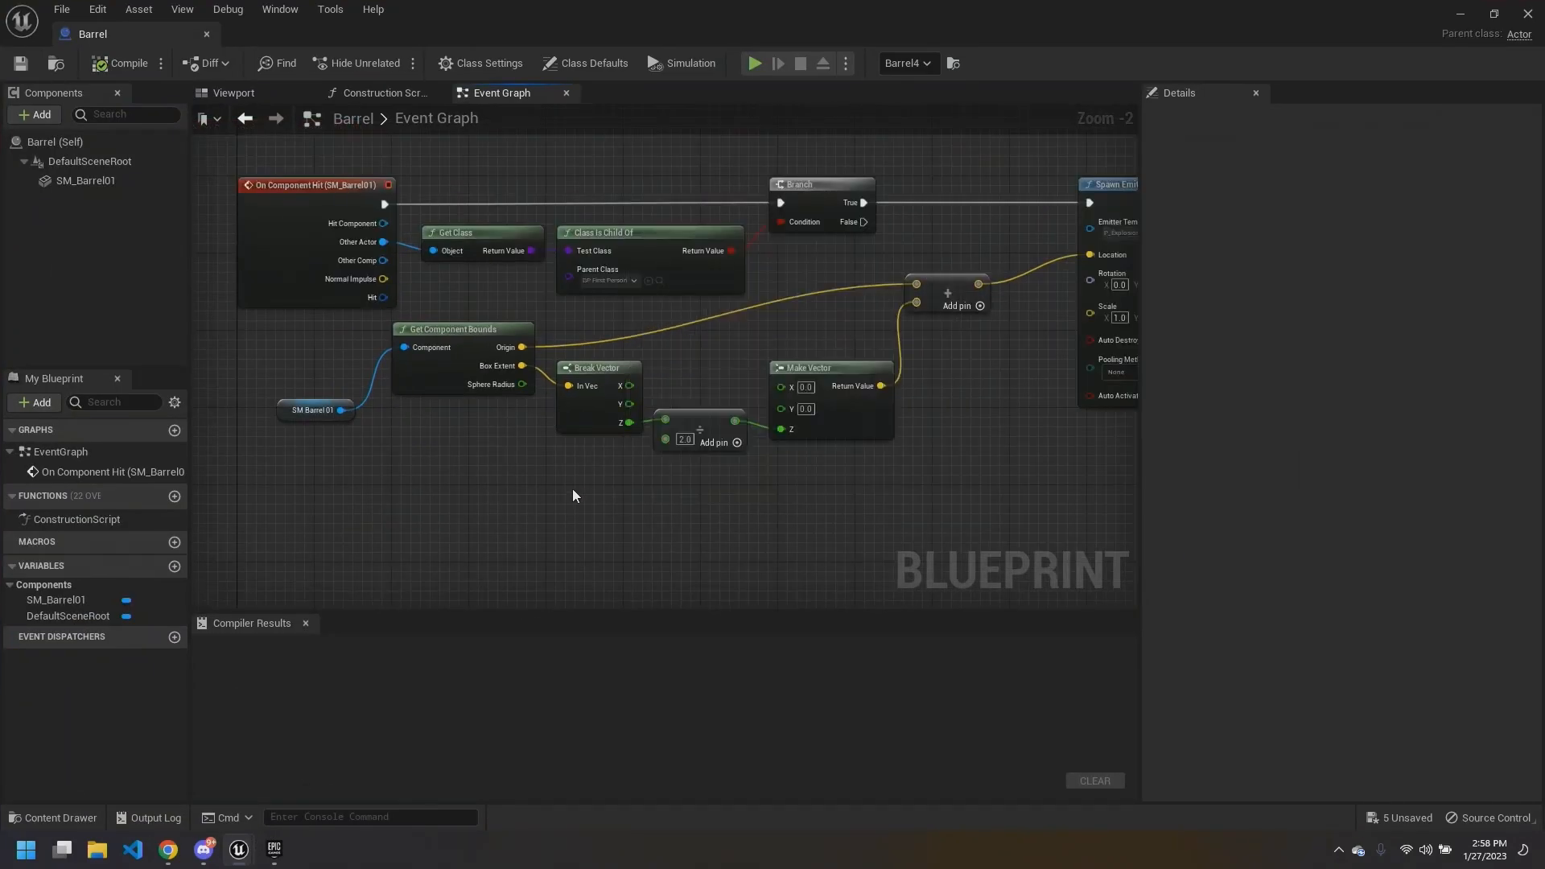
{"action": "scroll", "coordinate": [735, 493], "scroll_direction": "down", "scroll_amount": 2}
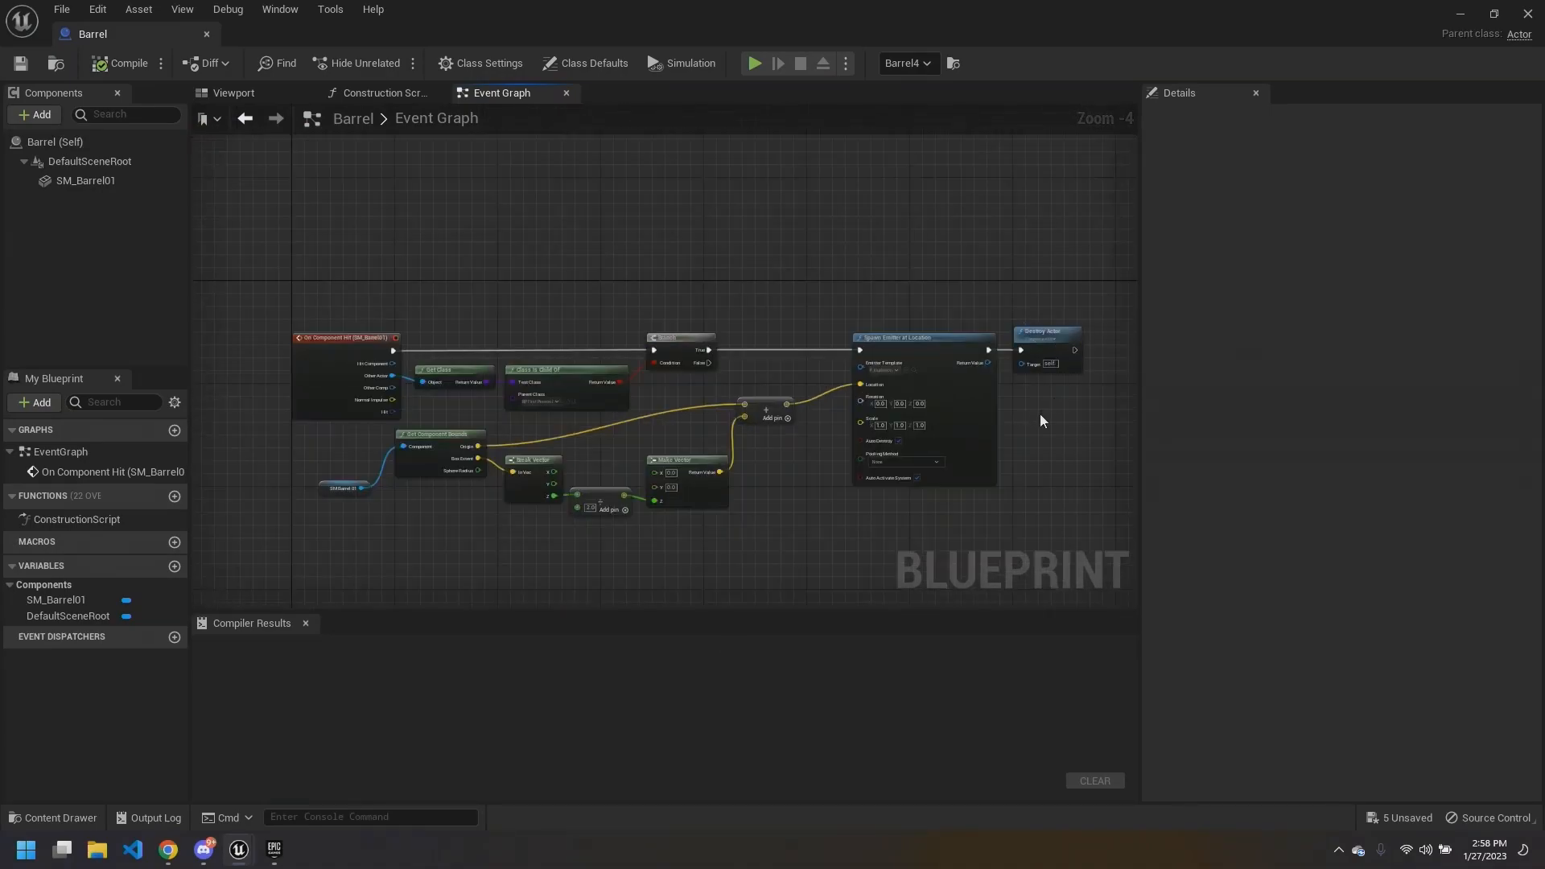
{"action": "left_click_drag", "start_coordinate": [1093, 241], "coordinate": [673, 219]}
{"action": "right_click_drag", "start_coordinate": [727, 288], "coordinate": [653, 251]}
{"action": "scroll", "coordinate": [673, 278], "scroll_direction": "down", "scroll_amount": 1}
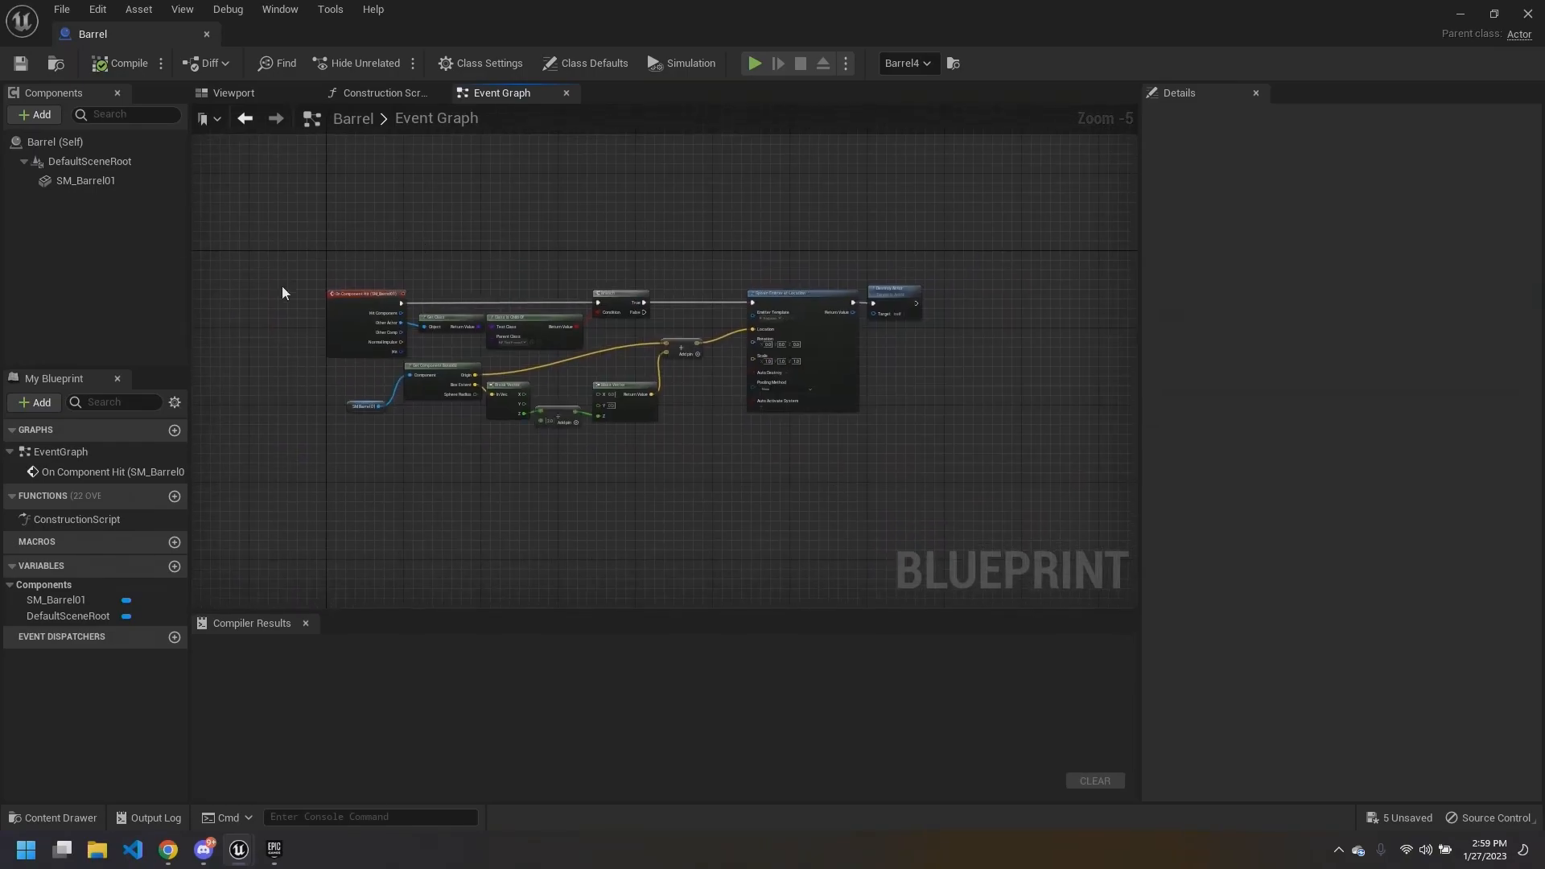
Step: Group all nodes of the Barrel event graph in a comment box titled "Explosion Code"
{"action": "left_click_drag", "start_coordinate": [281, 248], "coordinate": [993, 468]}
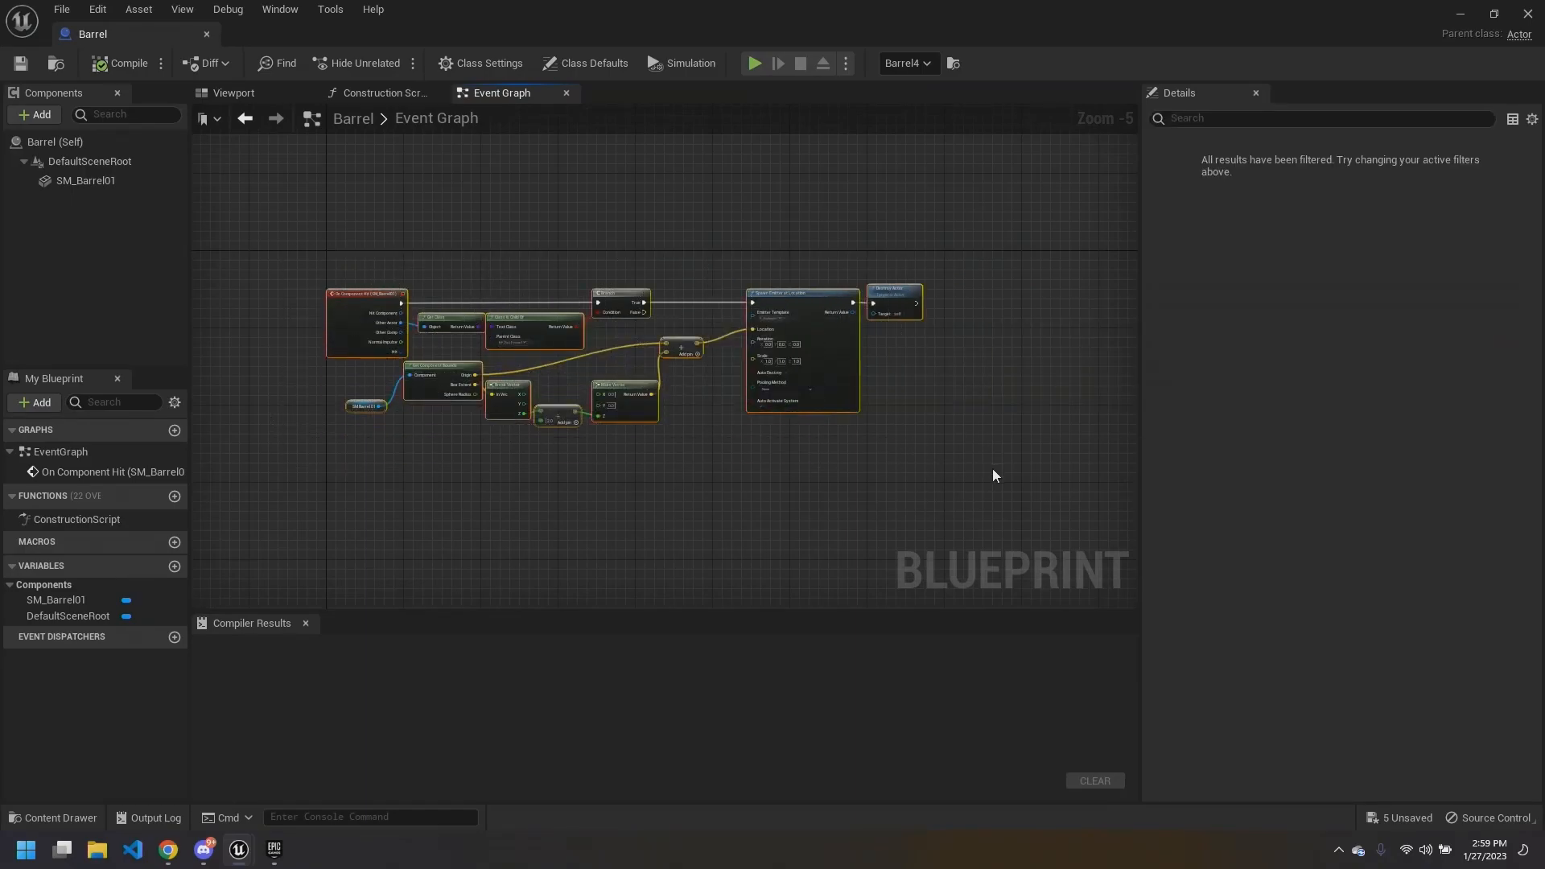
{"action": "right_click", "coordinate": [881, 290]}
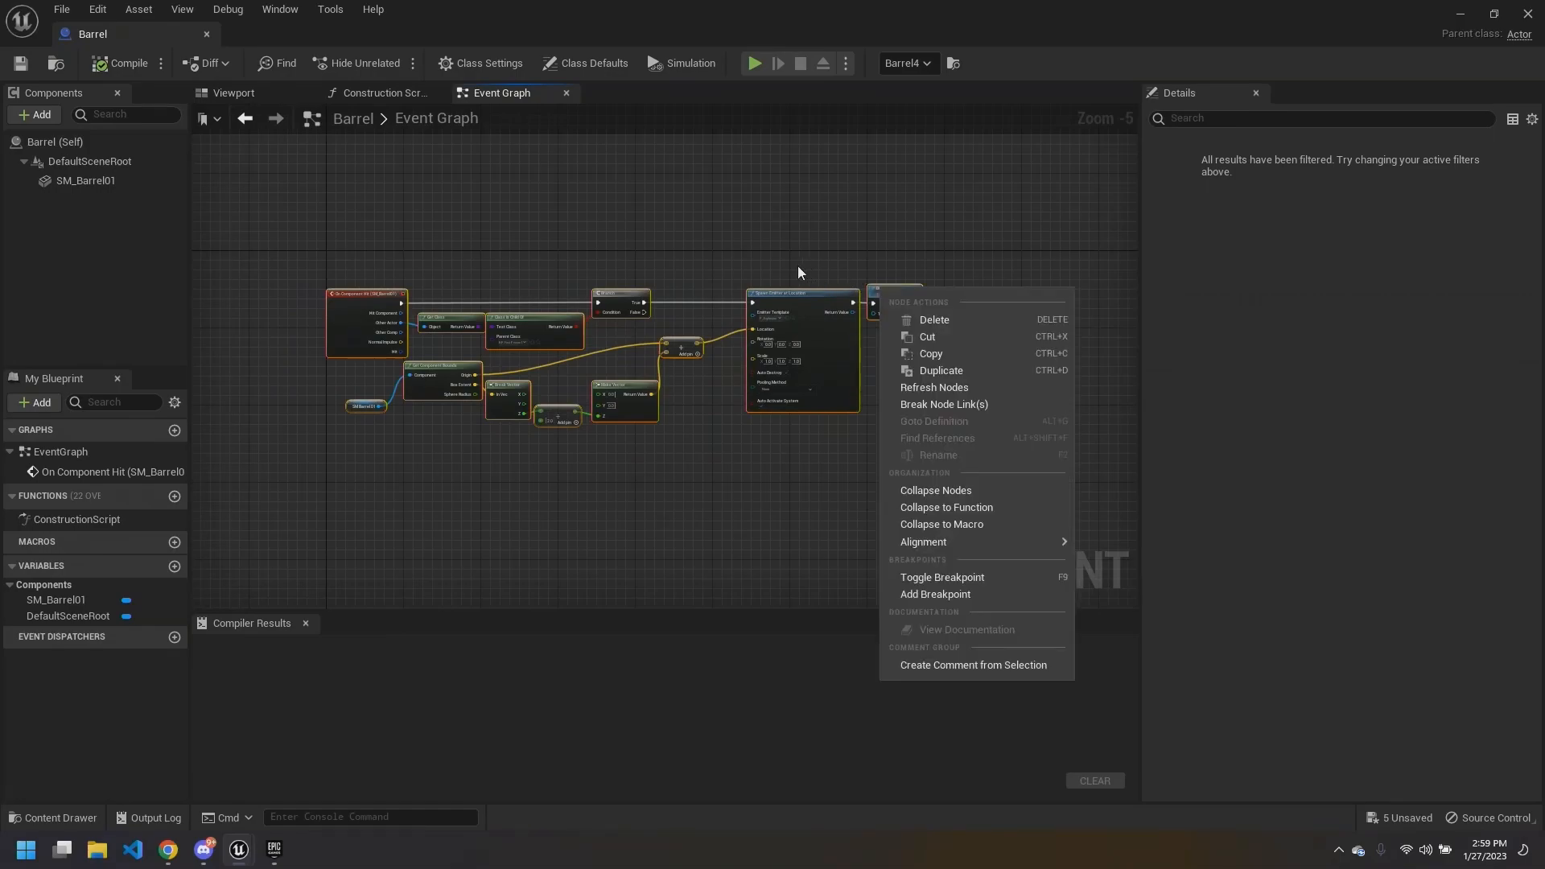
{"action": "left_click", "coordinate": [943, 665]}
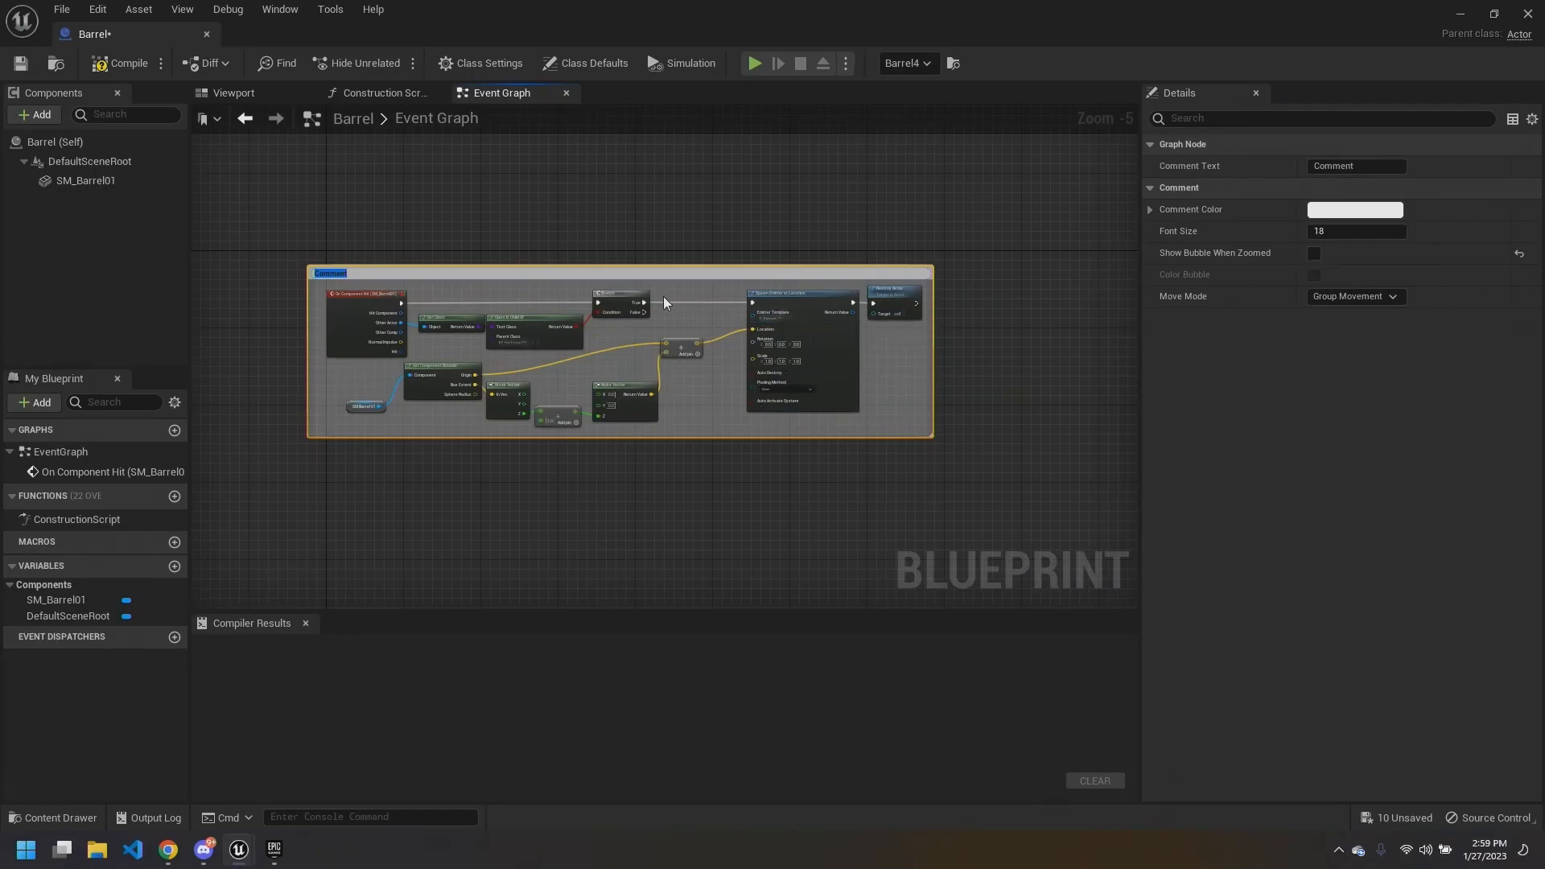
{"action": "type", "text": "Explosion Code"}
{"action": "key", "text": "Return"}
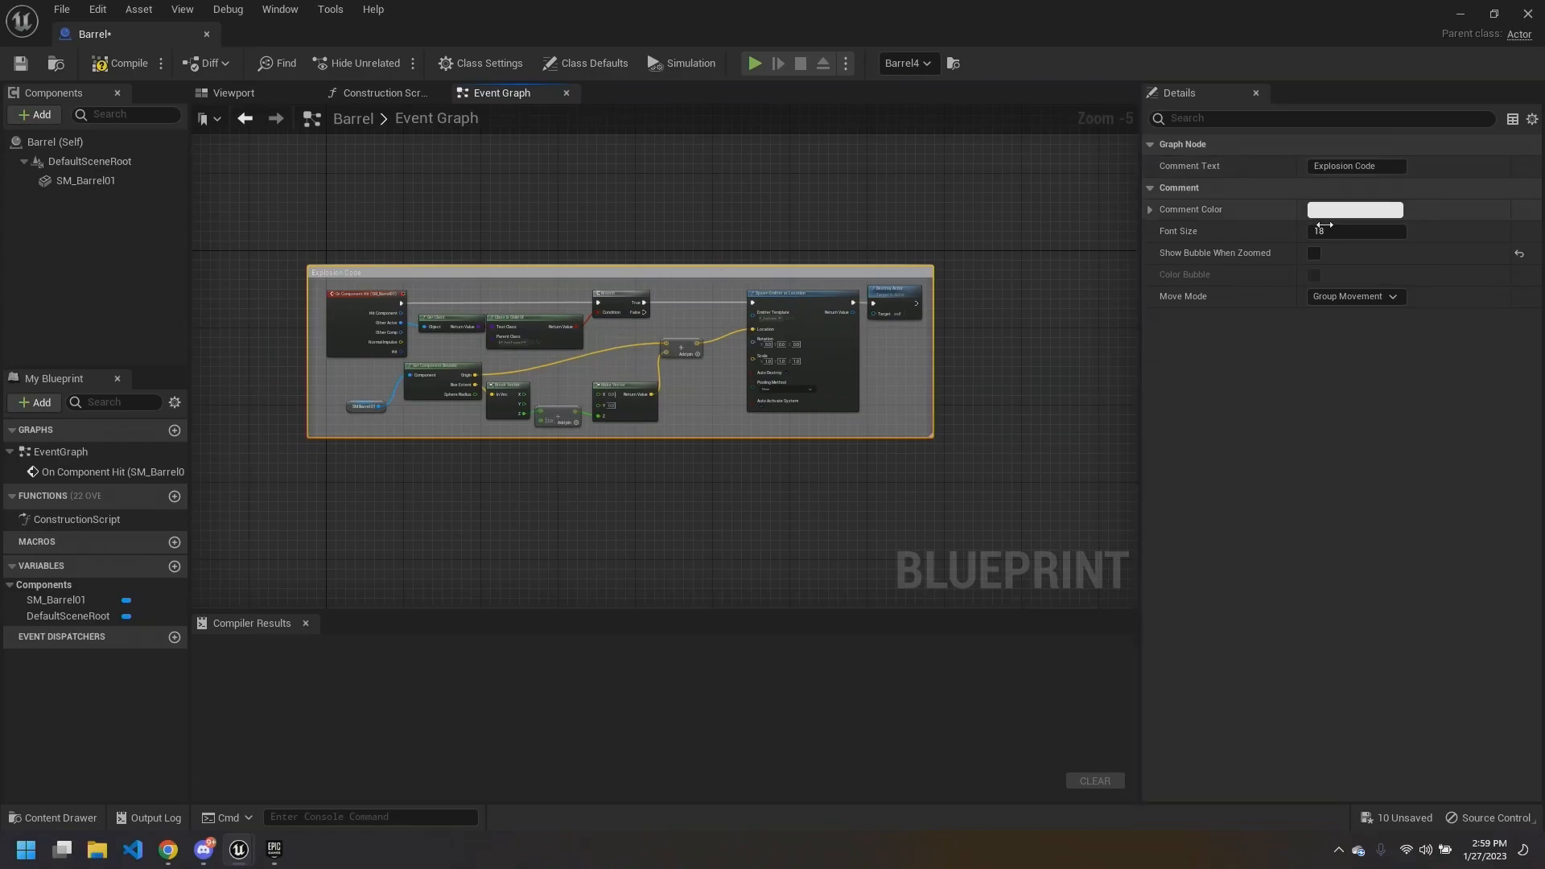
Step: Set the color of the Explosion Code comment box to red
{"action": "left_click", "coordinate": [1355, 210]}
{"action": "left_click_drag", "start_coordinate": [1142, 360], "coordinate": [1164, 345]}
{"action": "left_click", "coordinate": [730, 191]}
{"action": "right_click_drag", "start_coordinate": [764, 231], "coordinate": [727, 148]}
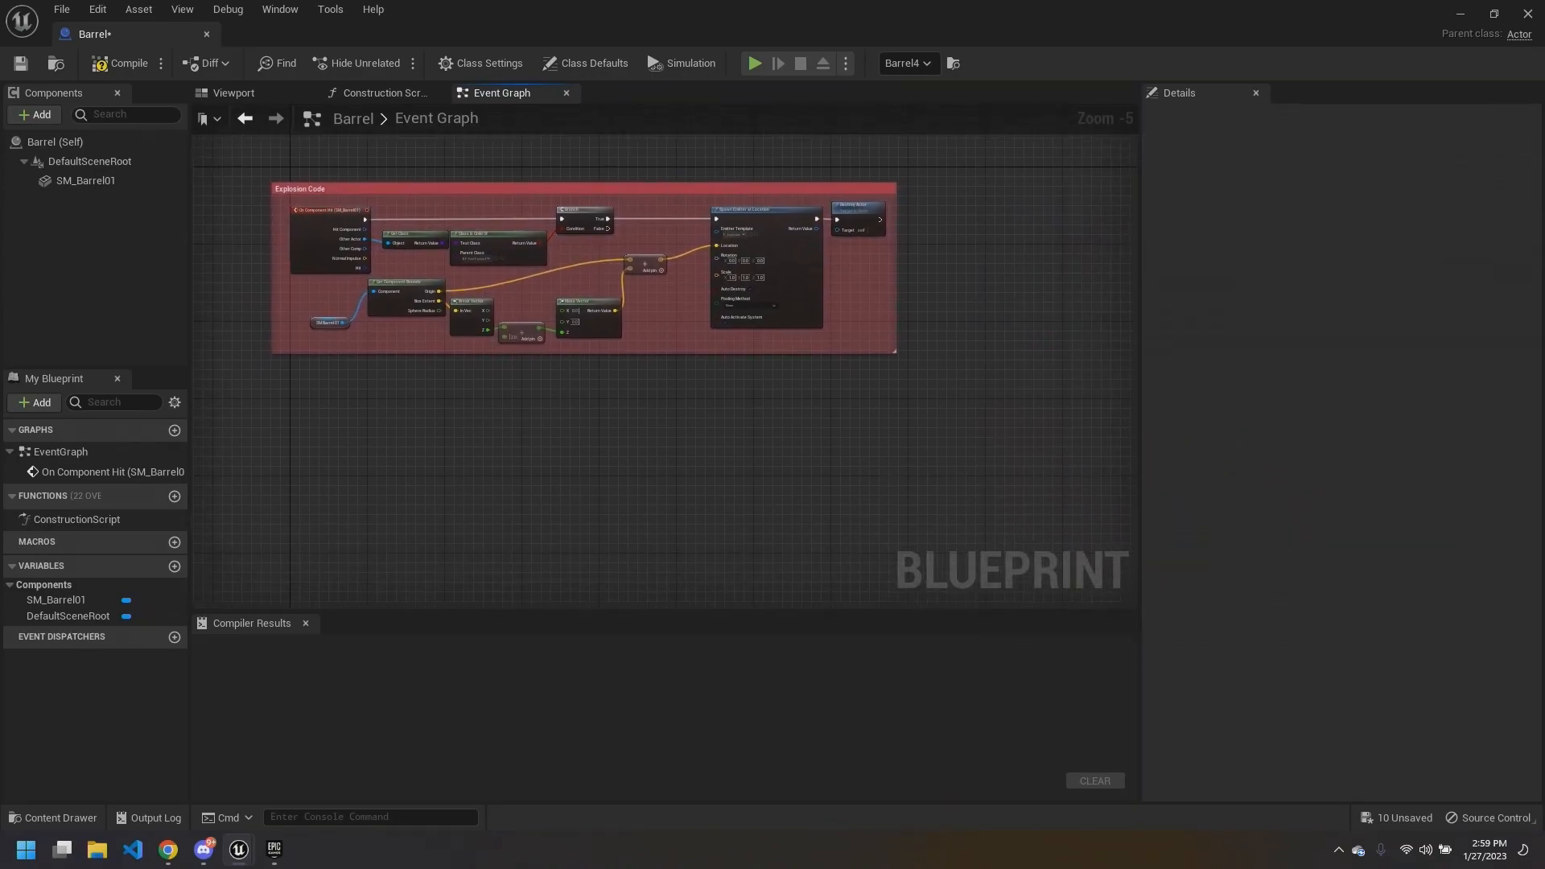
Step: Widen the Explosion Code comment box and move Destroy Actor farther from Spawn Emitter at Location to make room for another node
{"action": "left_click_drag", "start_coordinate": [306, 383], "coordinate": [845, 501]}
{"action": "scroll", "coordinate": [858, 451], "scroll_direction": "down", "scroll_amount": 2}
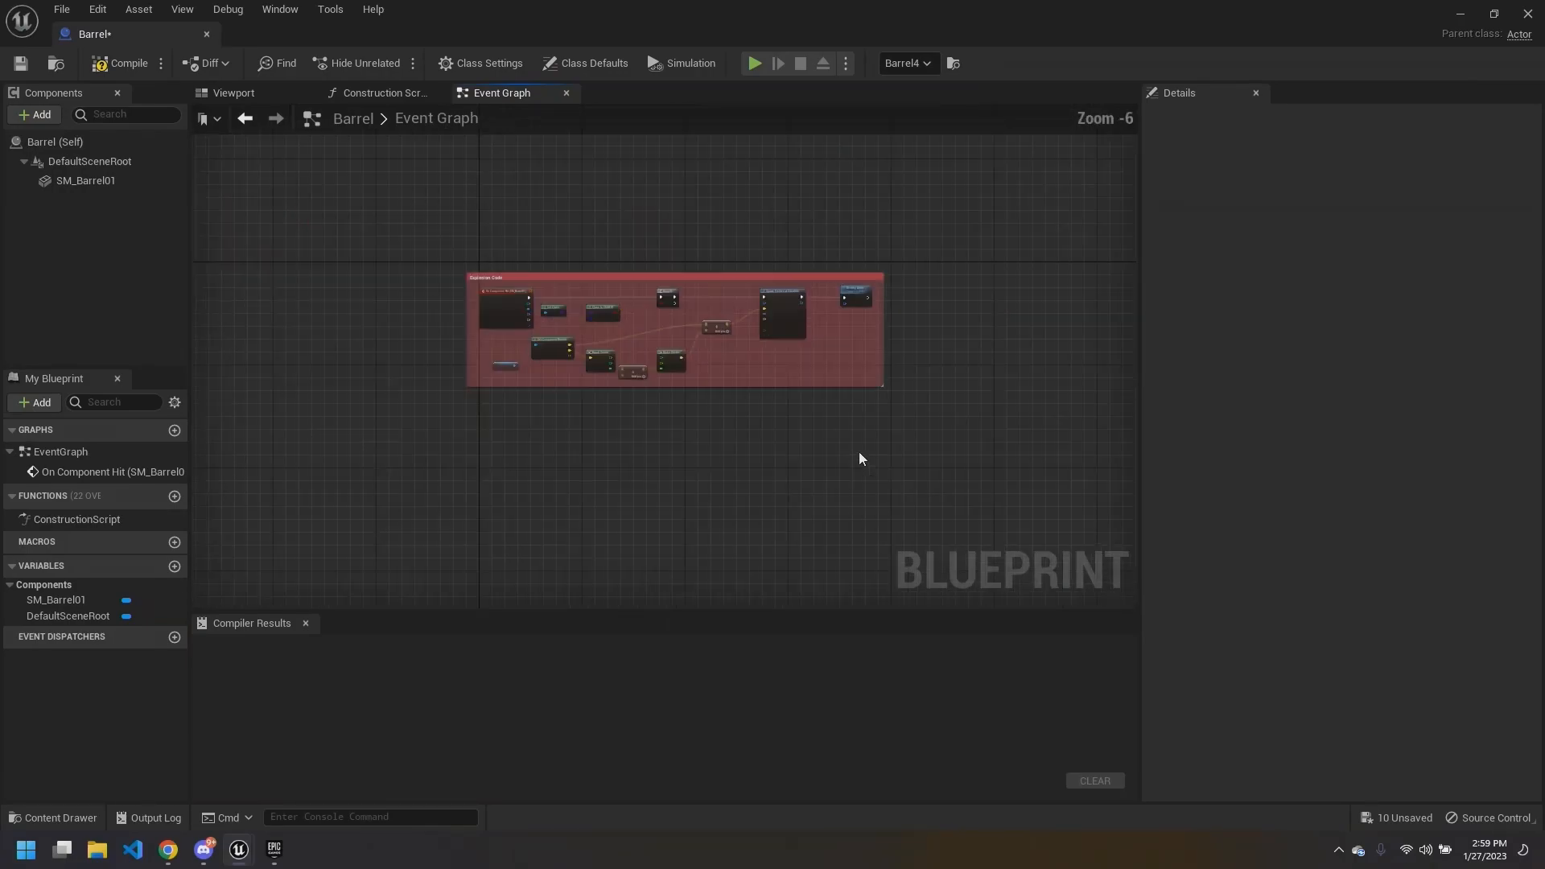
{"action": "scroll", "coordinate": [953, 374], "scroll_direction": "up", "scroll_amount": 2}
{"action": "scroll", "coordinate": [282, 277], "scroll_direction": "up", "scroll_amount": 1}
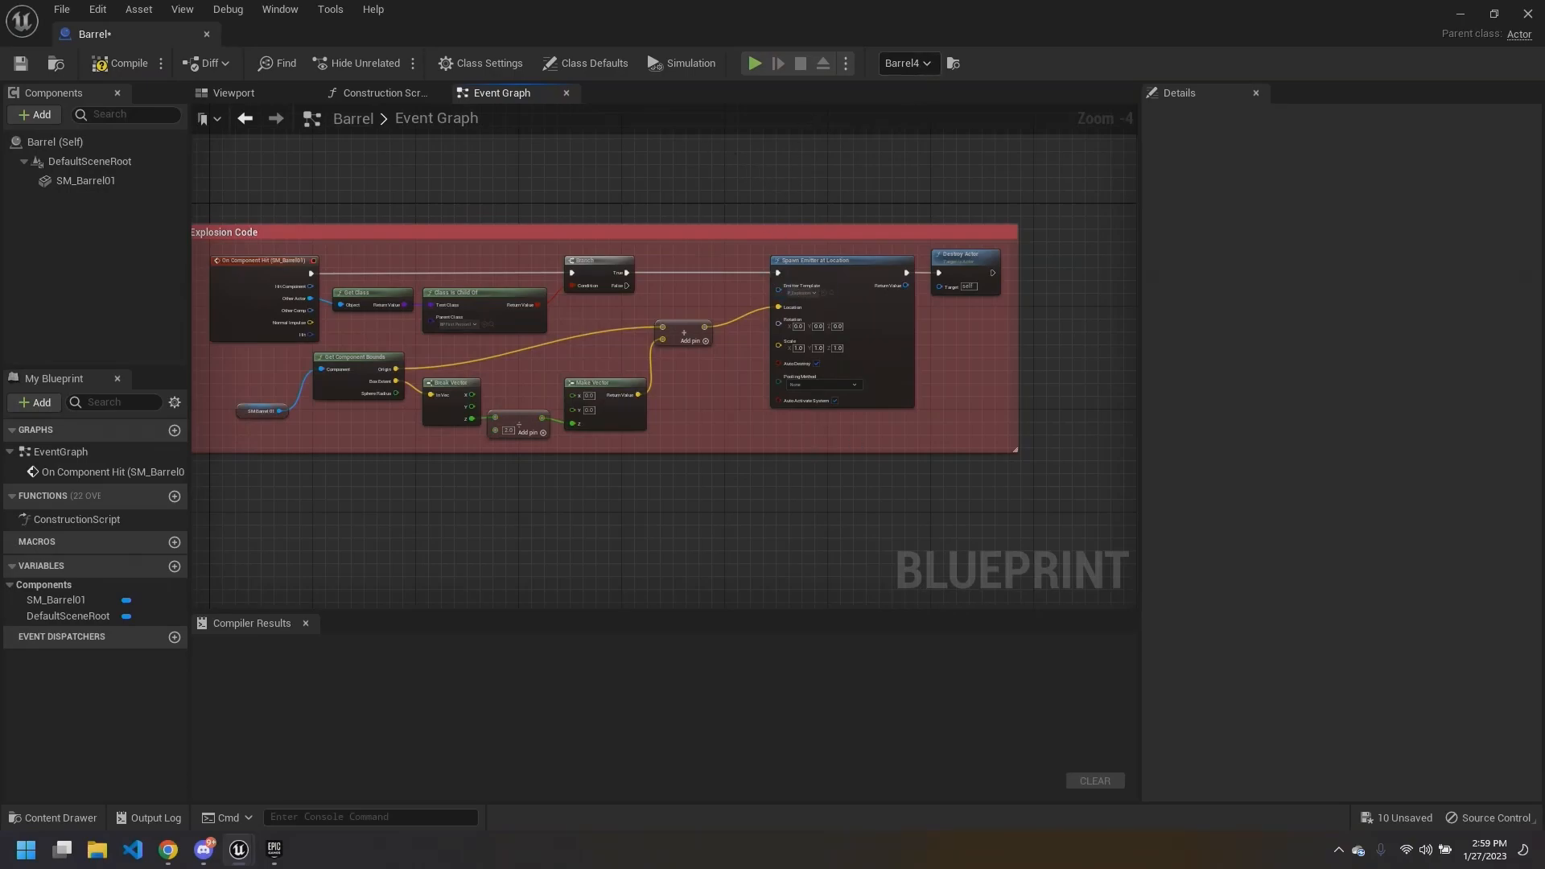
{"action": "right_click_drag", "start_coordinate": [763, 312], "coordinate": [506, 300]}
{"action": "left_click_drag", "start_coordinate": [762, 311], "coordinate": [1000, 272]}
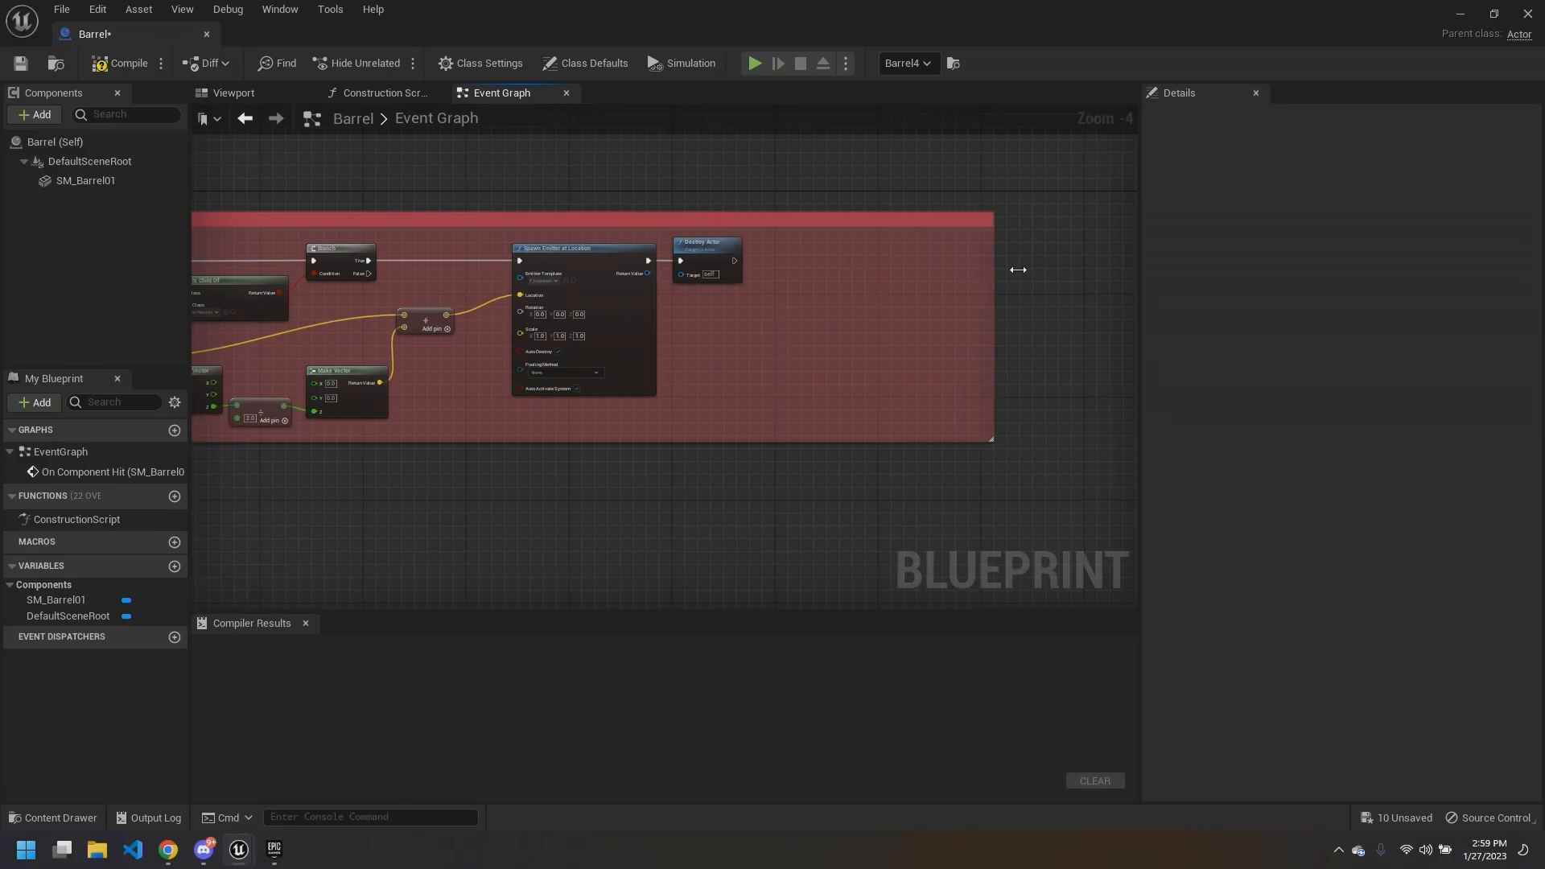
{"action": "left_click_drag", "start_coordinate": [732, 254], "coordinate": [966, 256]}
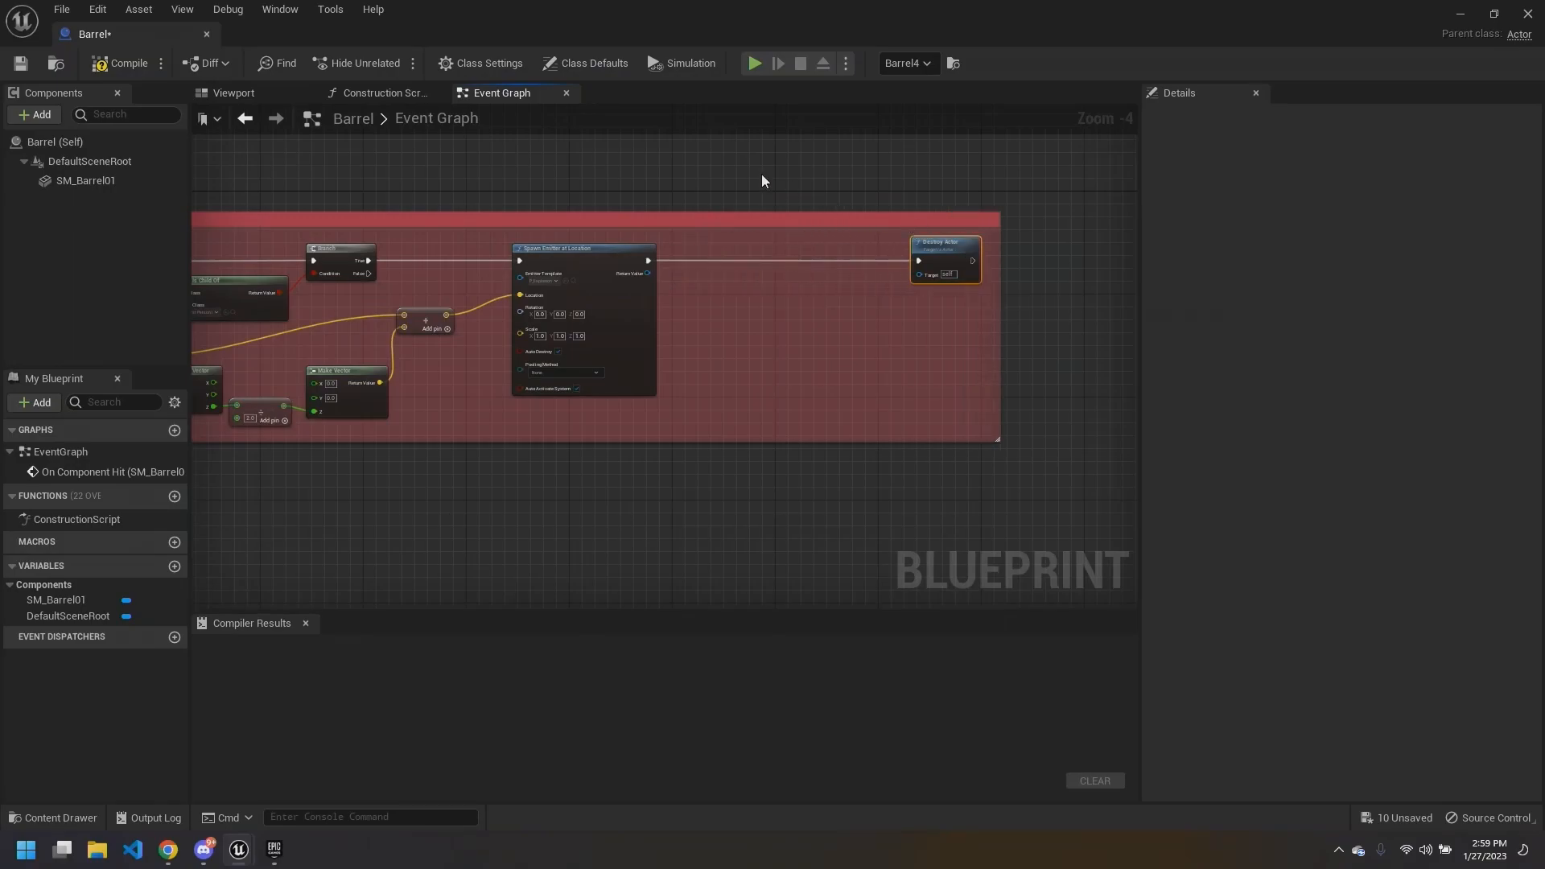
Step: Add a Play Sound at Location node and connect it between Spawn Emitter at Location and Destroy Actor
{"action": "scroll", "coordinate": [900, 161], "scroll_direction": "up", "scroll_amount": 2}
{"action": "right_click_drag", "start_coordinate": [833, 156], "coordinate": [667, 276]}
{"action": "right_click", "coordinate": [679, 218]}
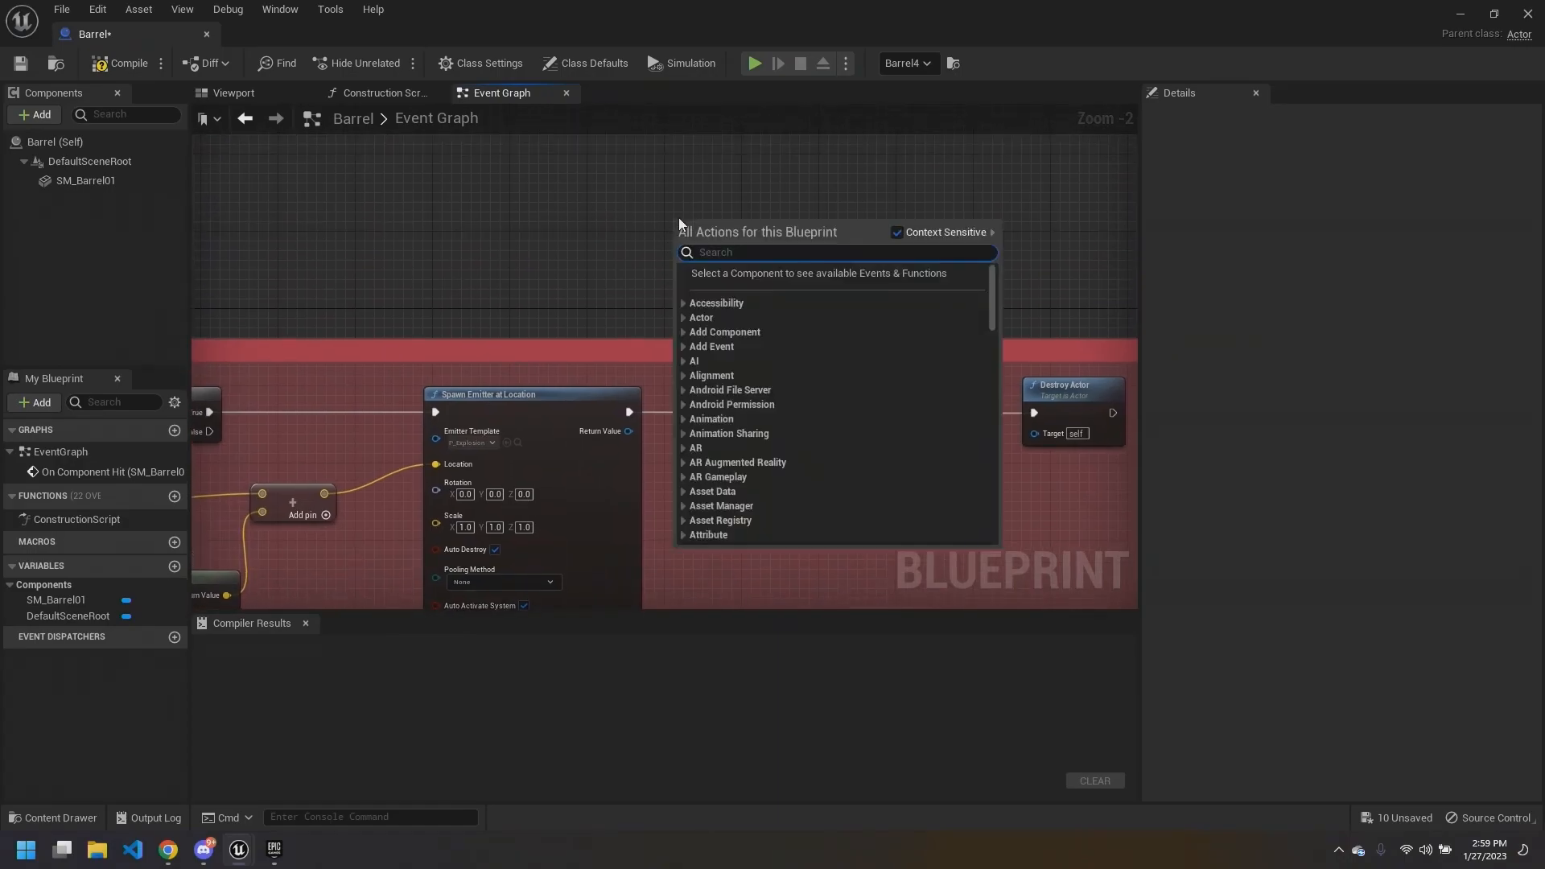
{"action": "type", "text": "play sound"}
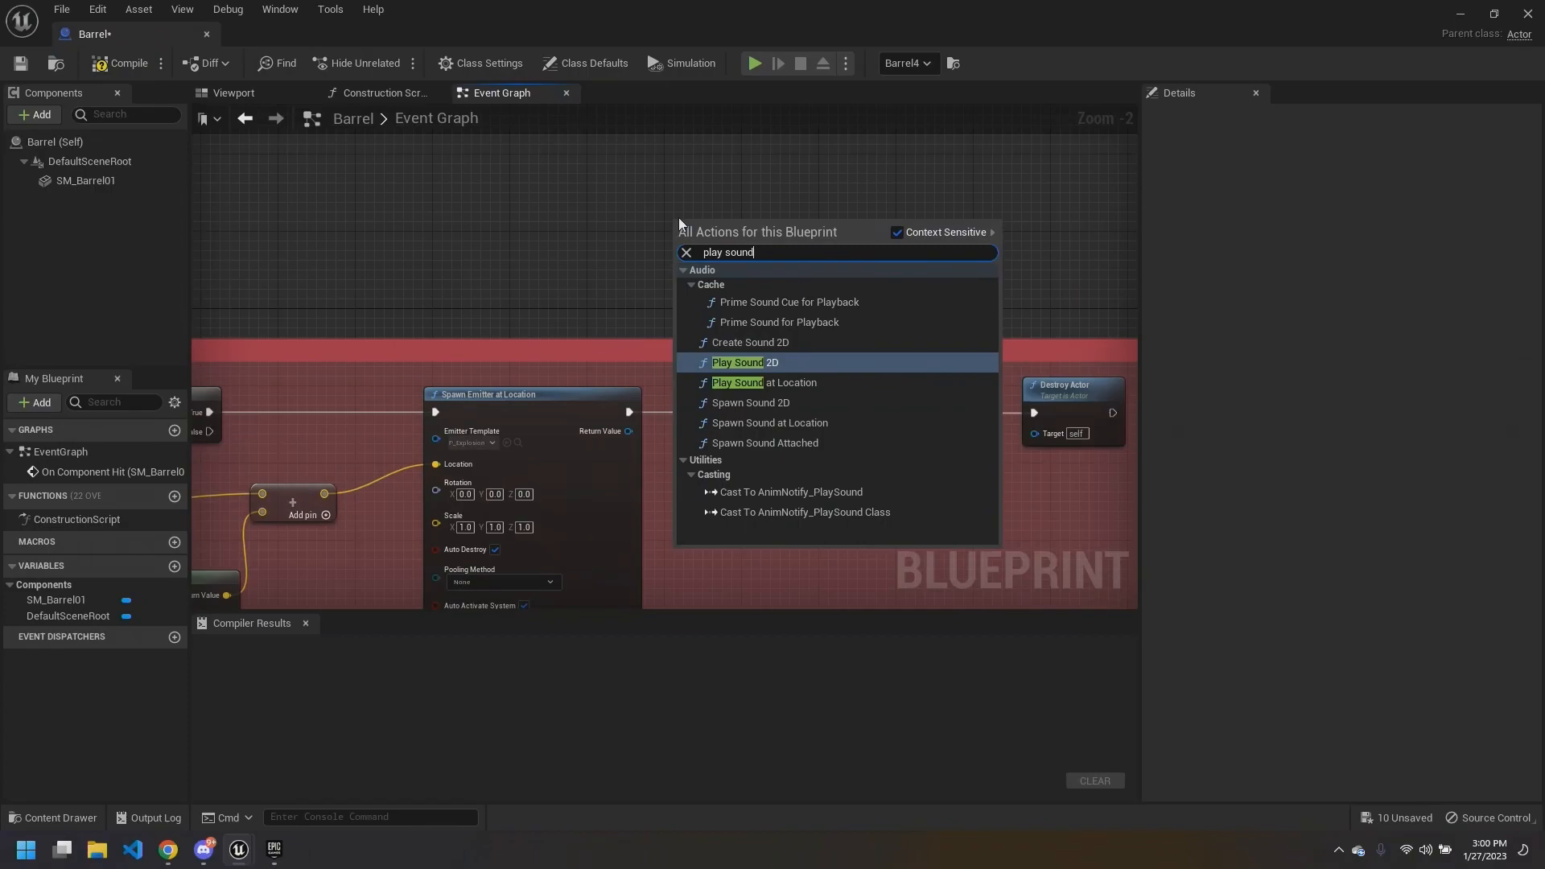
{"action": "key", "text": "Down"}
{"action": "key", "text": "Return"}
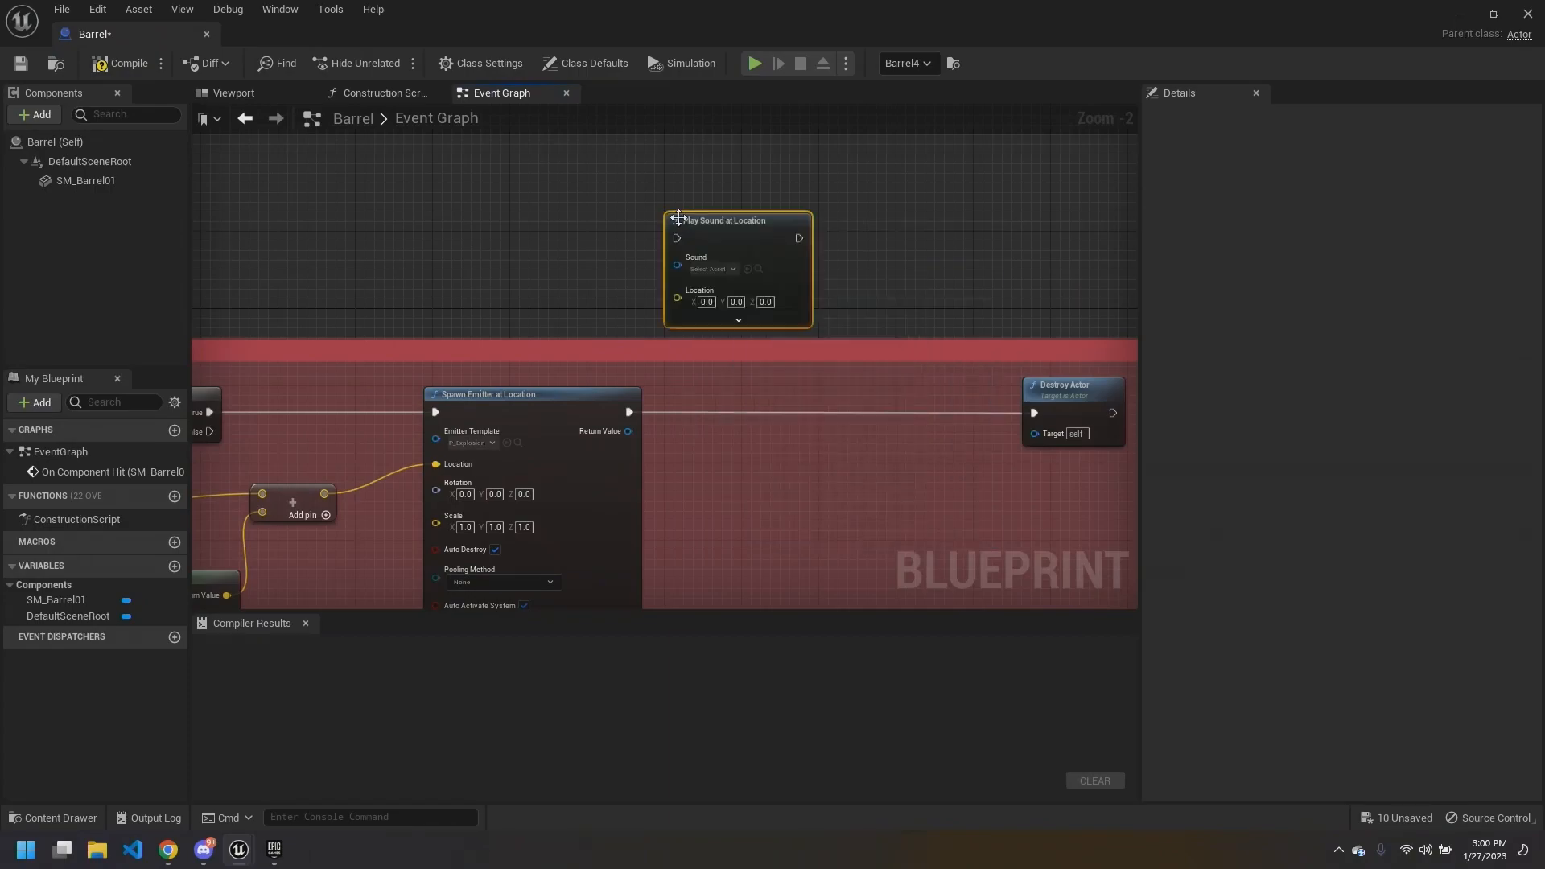
{"action": "right_click_drag", "start_coordinate": [678, 217], "coordinate": [693, 161]}
{"action": "left_click_drag", "start_coordinate": [749, 173], "coordinate": [644, 356]}
{"action": "left_click_drag", "start_coordinate": [871, 355], "coordinate": [1049, 357]}
Step: Connect the vector addition node's output to the Location input of Play Sound at Location
{"action": "right_click_drag", "start_coordinate": [311, 467], "coordinate": [834, 337]}
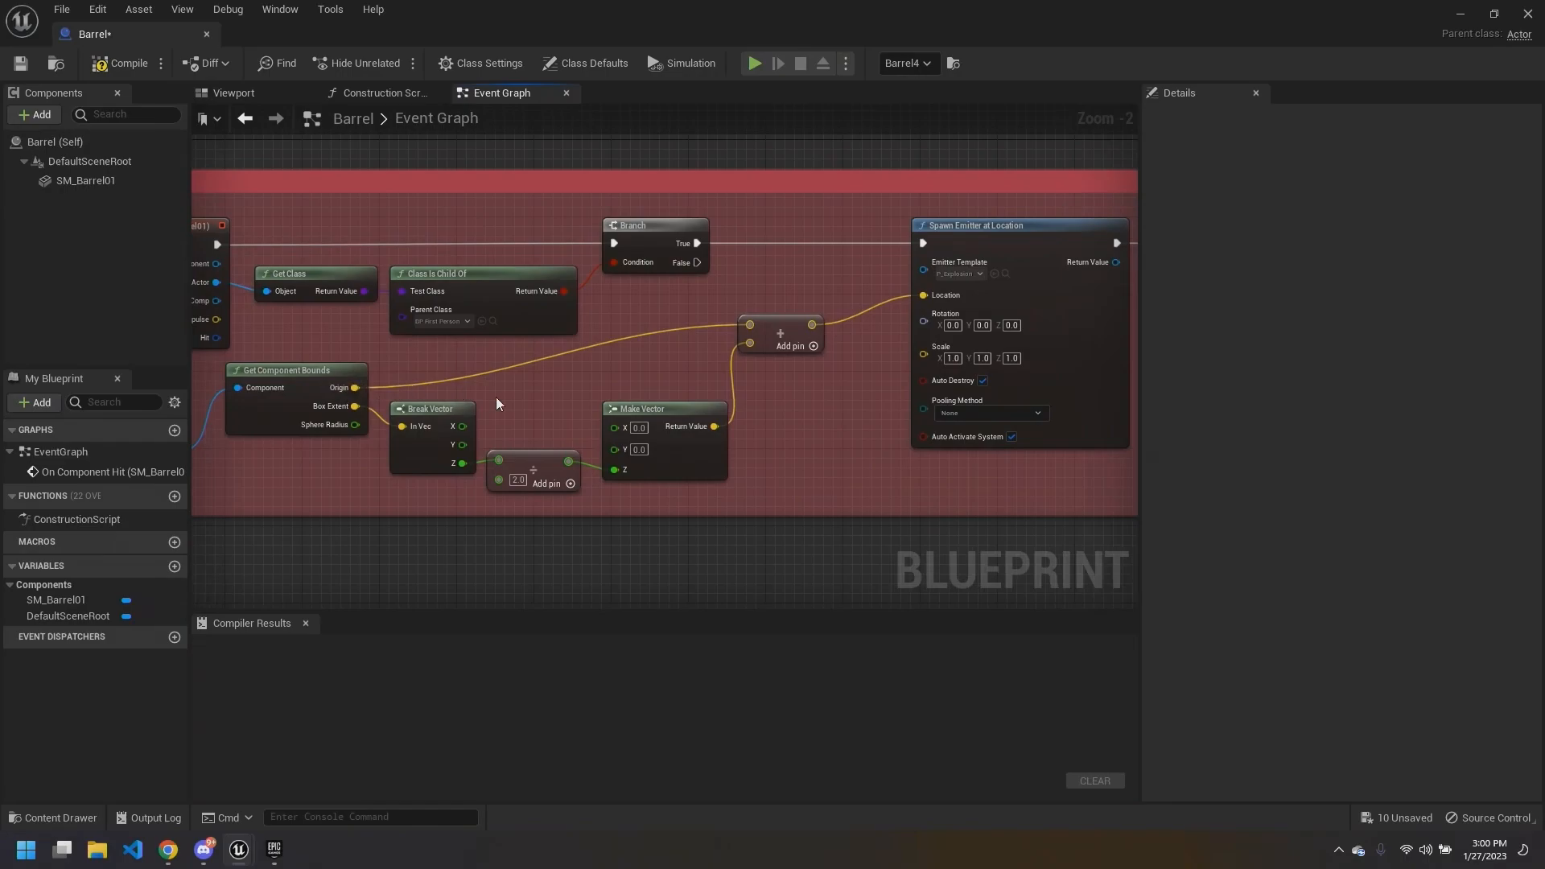
{"action": "right_click_drag", "start_coordinate": [856, 425], "coordinate": [967, 414]}
{"action": "right_click_drag", "start_coordinate": [683, 432], "coordinate": [485, 356]}
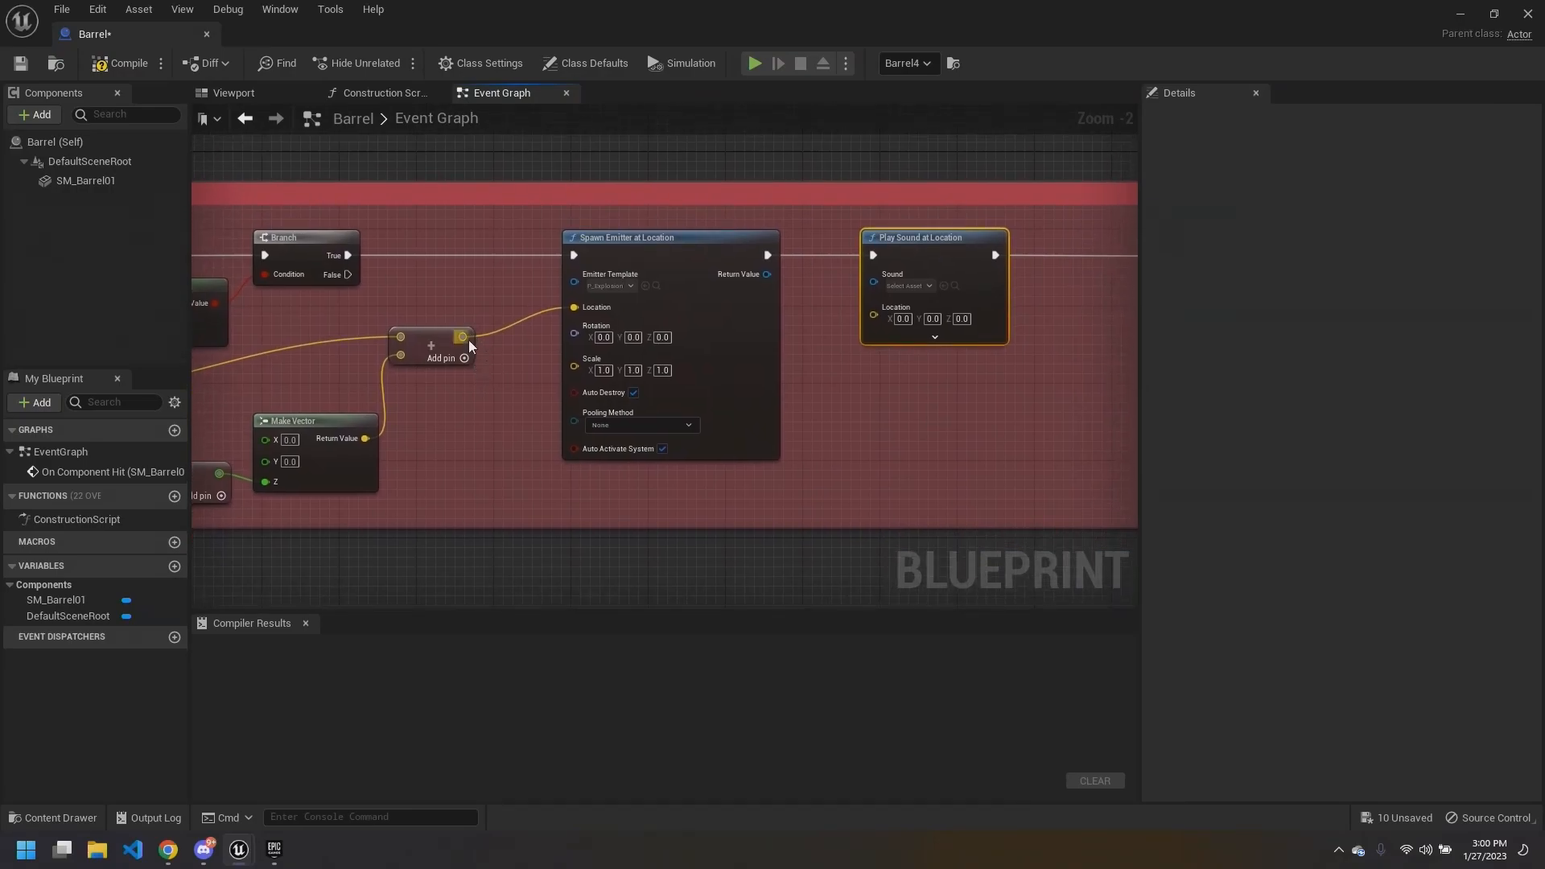
{"action": "left_click_drag", "start_coordinate": [463, 337], "coordinate": [515, 401]}
{"action": "left_click_drag", "start_coordinate": [512, 237], "coordinate": [871, 315]}
{"action": "right_click_drag", "start_coordinate": [479, 384], "coordinate": [399, 396]}
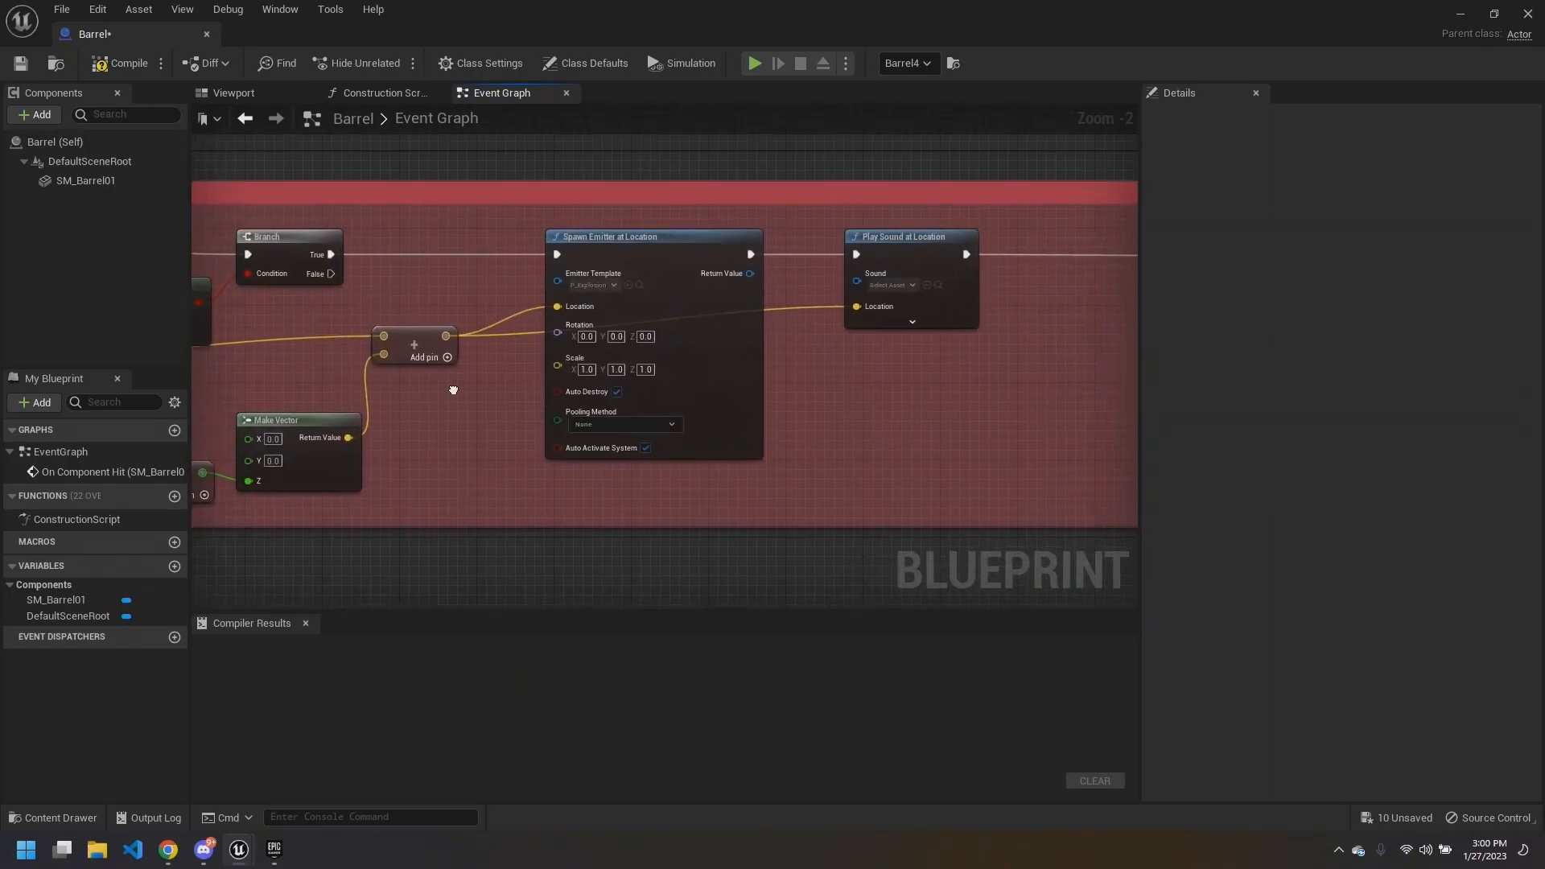
Step: Add two reroute points to the sound's Location wire and route it beneath the Spawn Emitter at Location node
{"action": "double_click", "coordinate": [514, 335]}
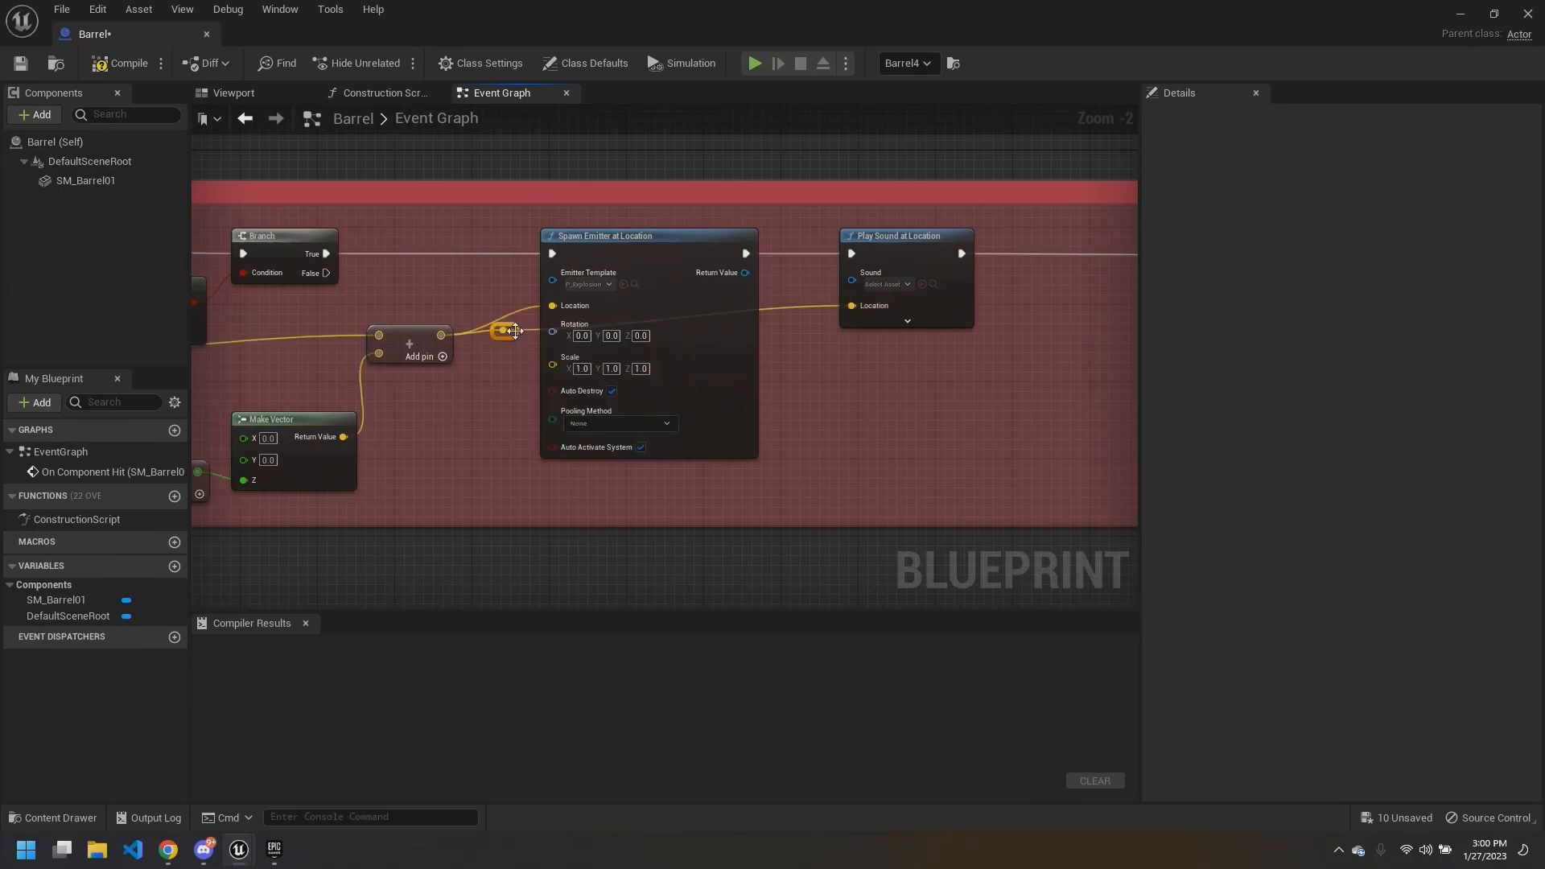
{"action": "left_click_drag", "start_coordinate": [515, 331], "coordinate": [741, 499]}
{"action": "double_click", "coordinate": [563, 486]}
{"action": "scroll", "coordinate": [778, 581], "scroll_direction": "down", "scroll_amount": 2}
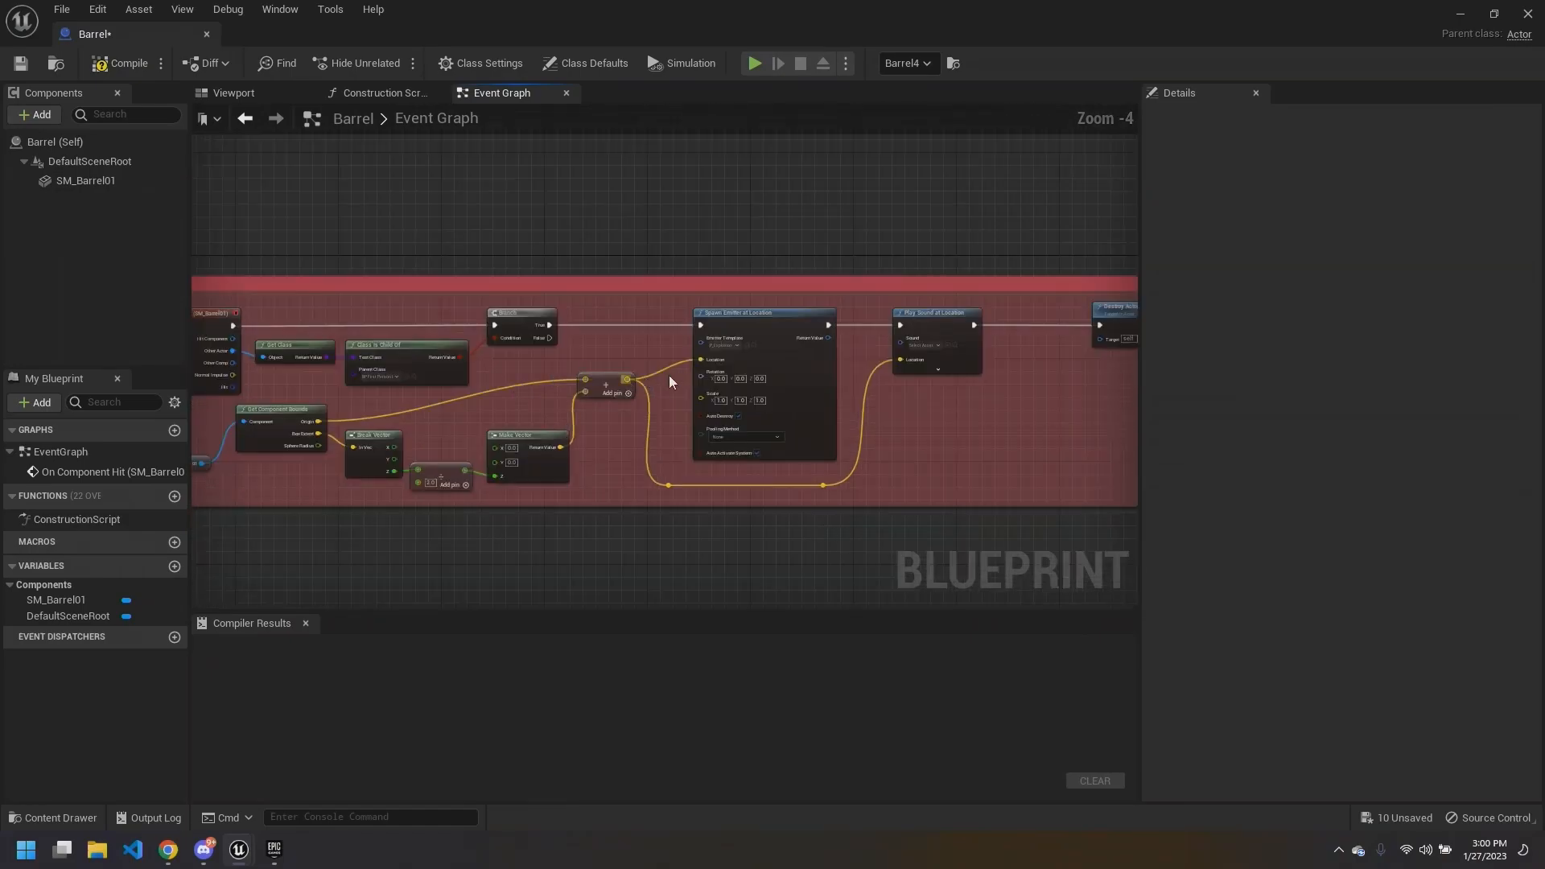
{"action": "right_click_drag", "start_coordinate": [857, 520], "coordinate": [620, 528]}
{"action": "scroll", "coordinate": [621, 528], "scroll_direction": "up", "scroll_amount": 1}
{"action": "mouse_move", "coordinate": [470, 495]}
{"action": "right_mouse_down"}
{"action": "mouse_move", "coordinate": [593, 492]}
{"action": "mouse_move", "coordinate": [475, 489]}
{"action": "right_mouse_up"}
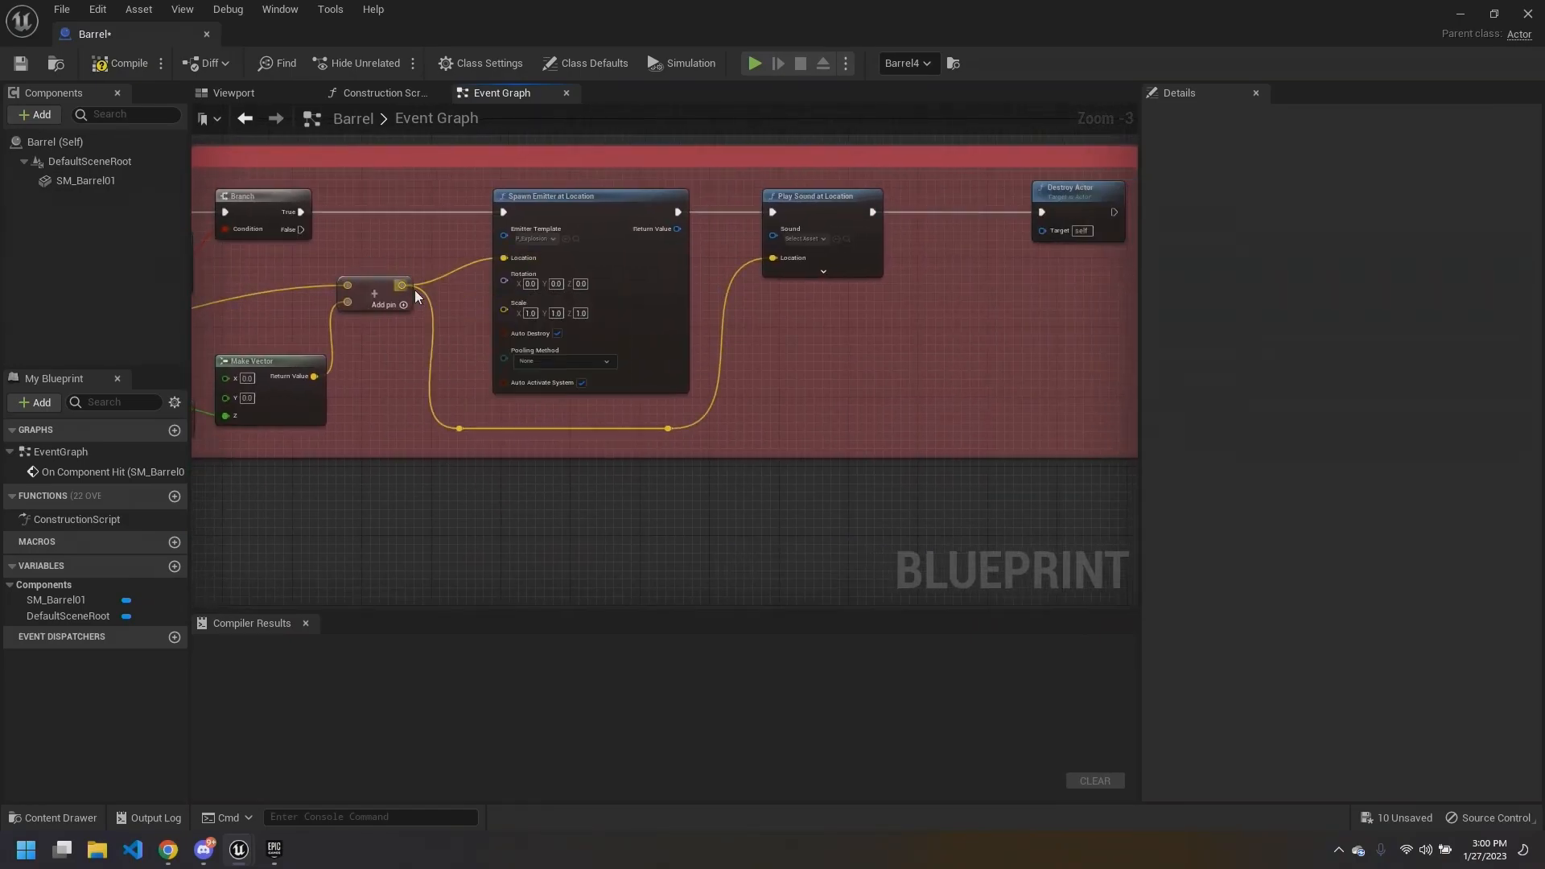
Step: Set the Sound of Play Sound at Location to Explosion_Cue
{"action": "right_click_drag", "start_coordinate": [696, 146], "coordinate": [512, 239]}
{"action": "scroll", "coordinate": [633, 346], "scroll_direction": "up", "scroll_amount": 2}
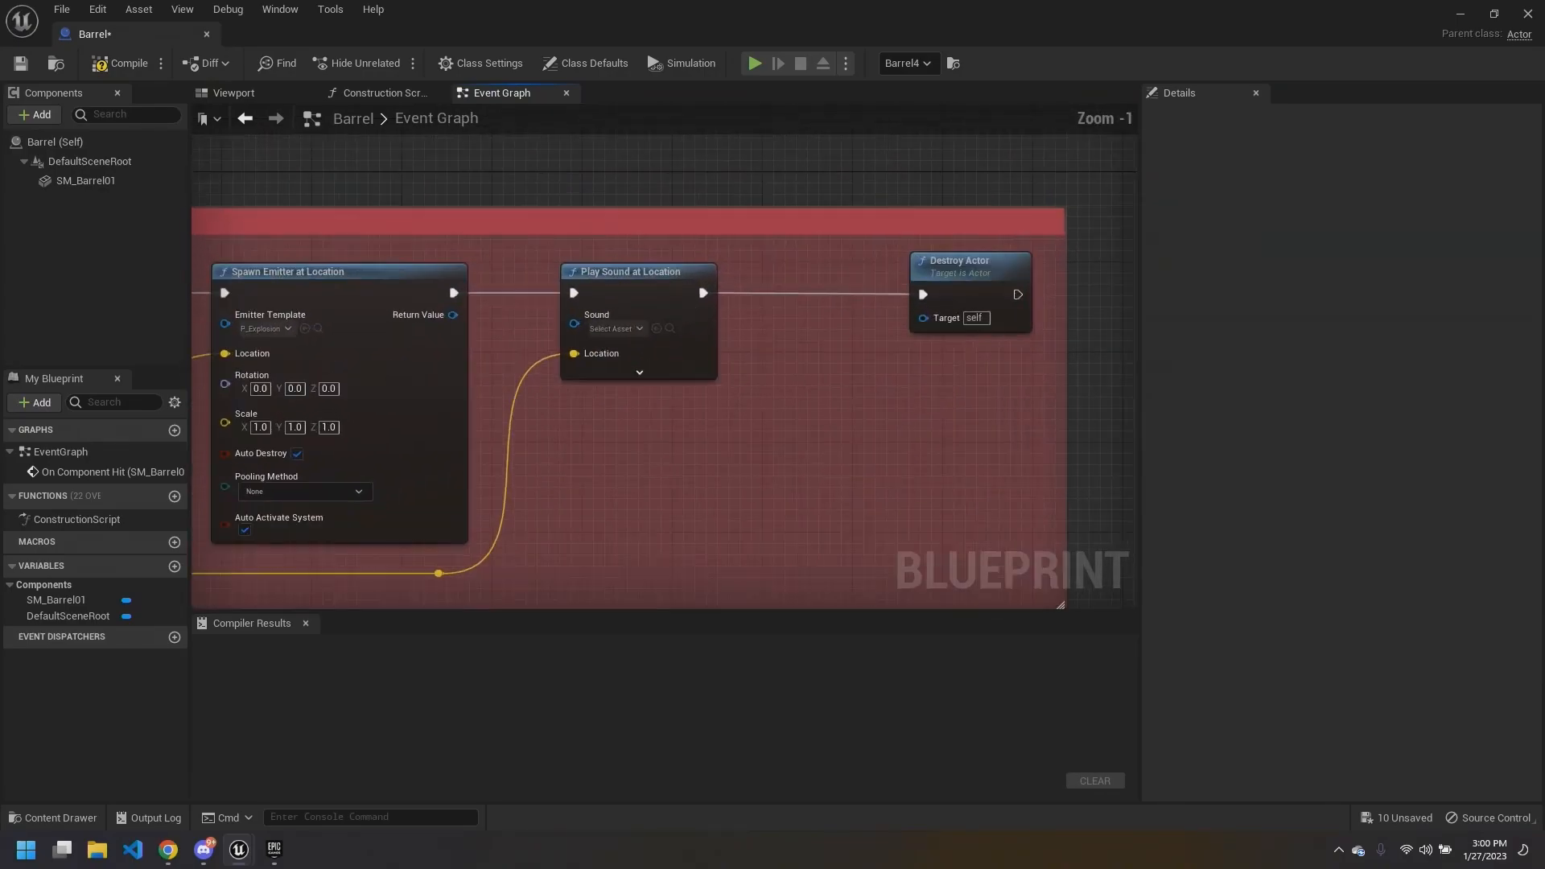
{"action": "left_click", "coordinate": [630, 329]}
{"action": "type", "text": "explosion"}
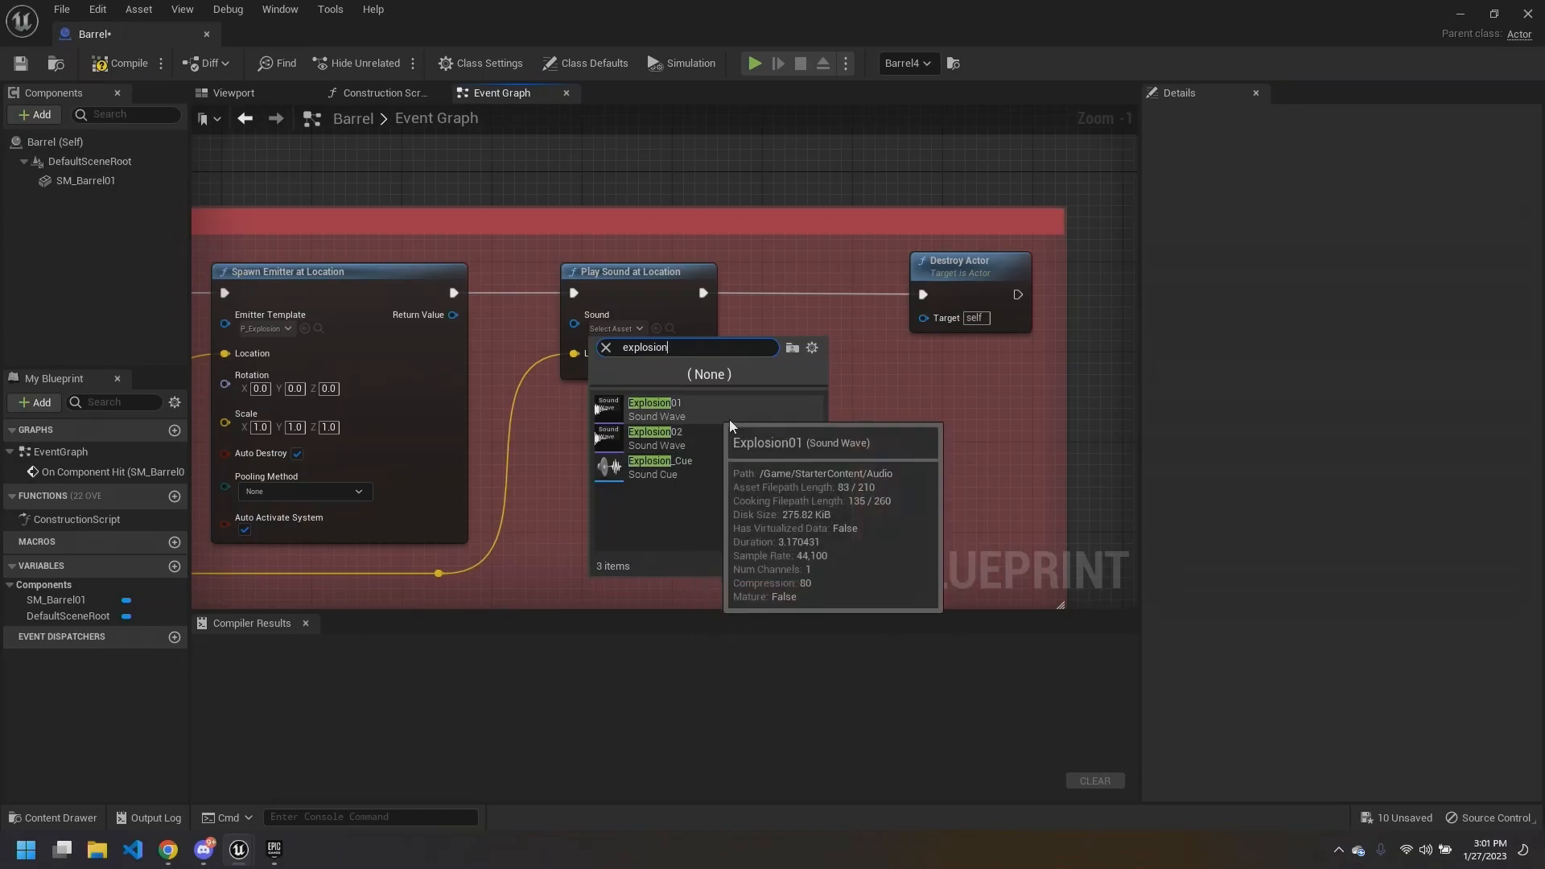
{"action": "left_click", "coordinate": [670, 469]}
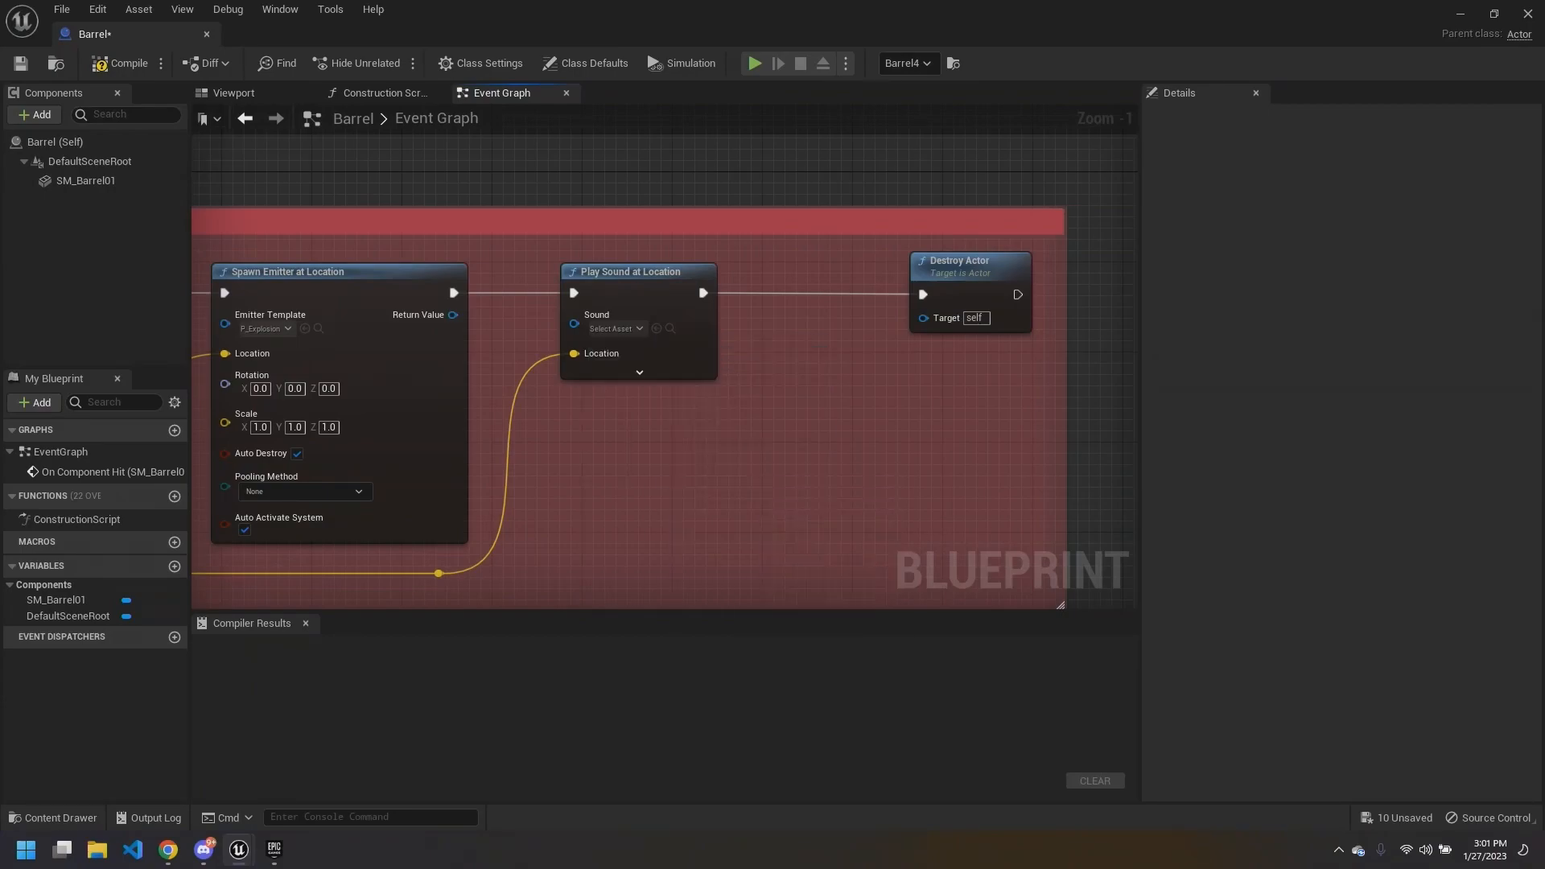
Step: Move Destroy Actor closer to Play Sound at Location, narrow the comment box to fit, and save the Barrel blueprint
{"action": "left_click_drag", "start_coordinate": [945, 272], "coordinate": [808, 273]}
{"action": "left_click_drag", "start_coordinate": [1076, 335], "coordinate": [964, 346]}
{"action": "scroll", "coordinate": [999, 342], "scroll_direction": "down", "scroll_amount": 2}
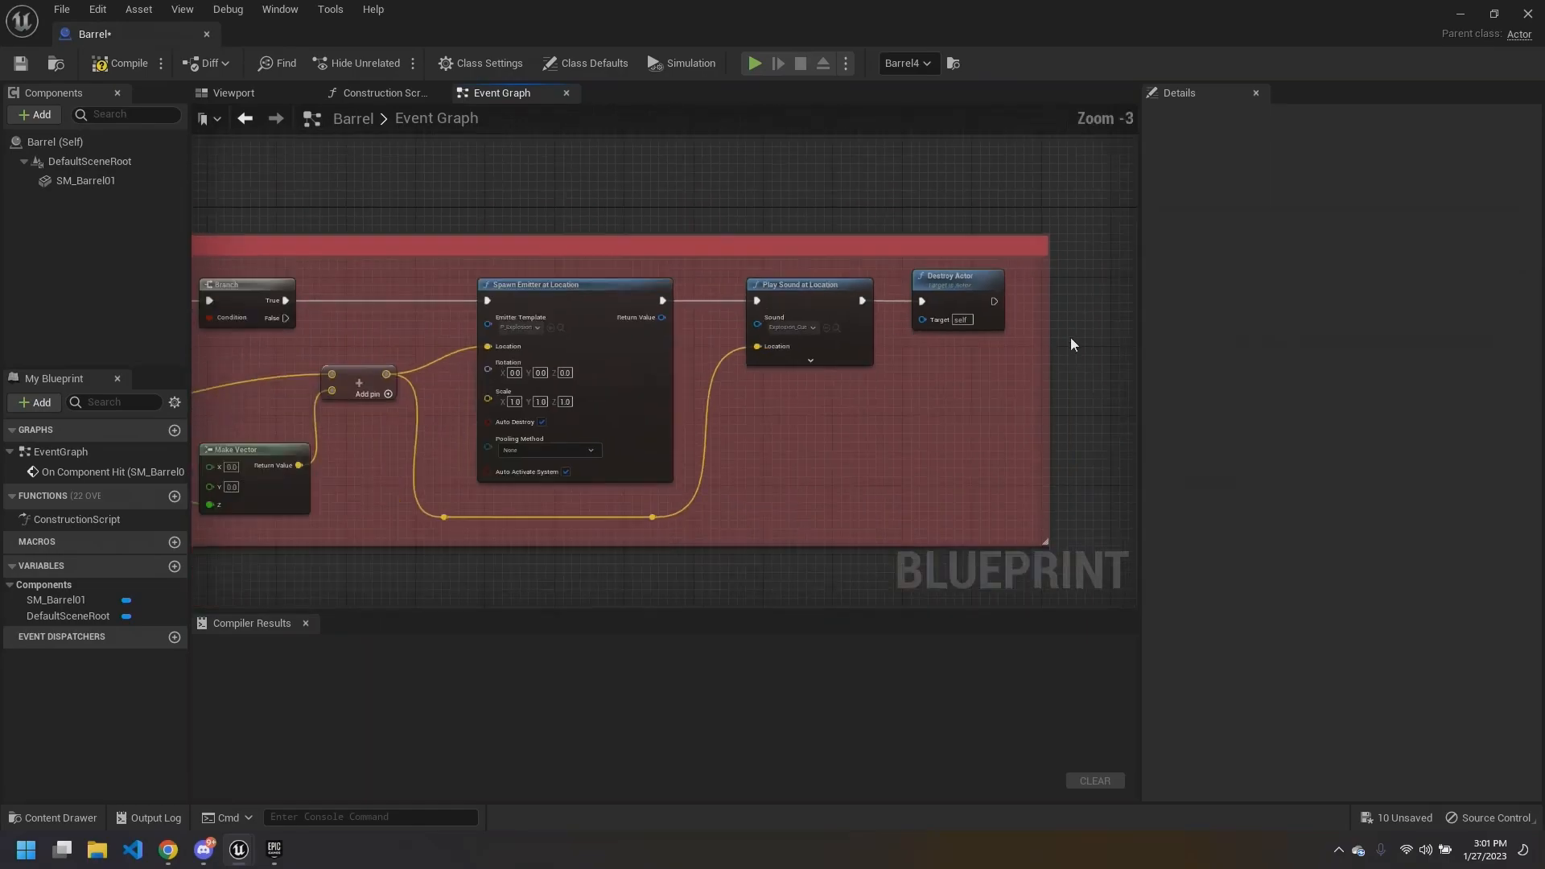
{"action": "key", "text": "ctrl+s"}
{"action": "left_click", "coordinate": [1459, 14]}
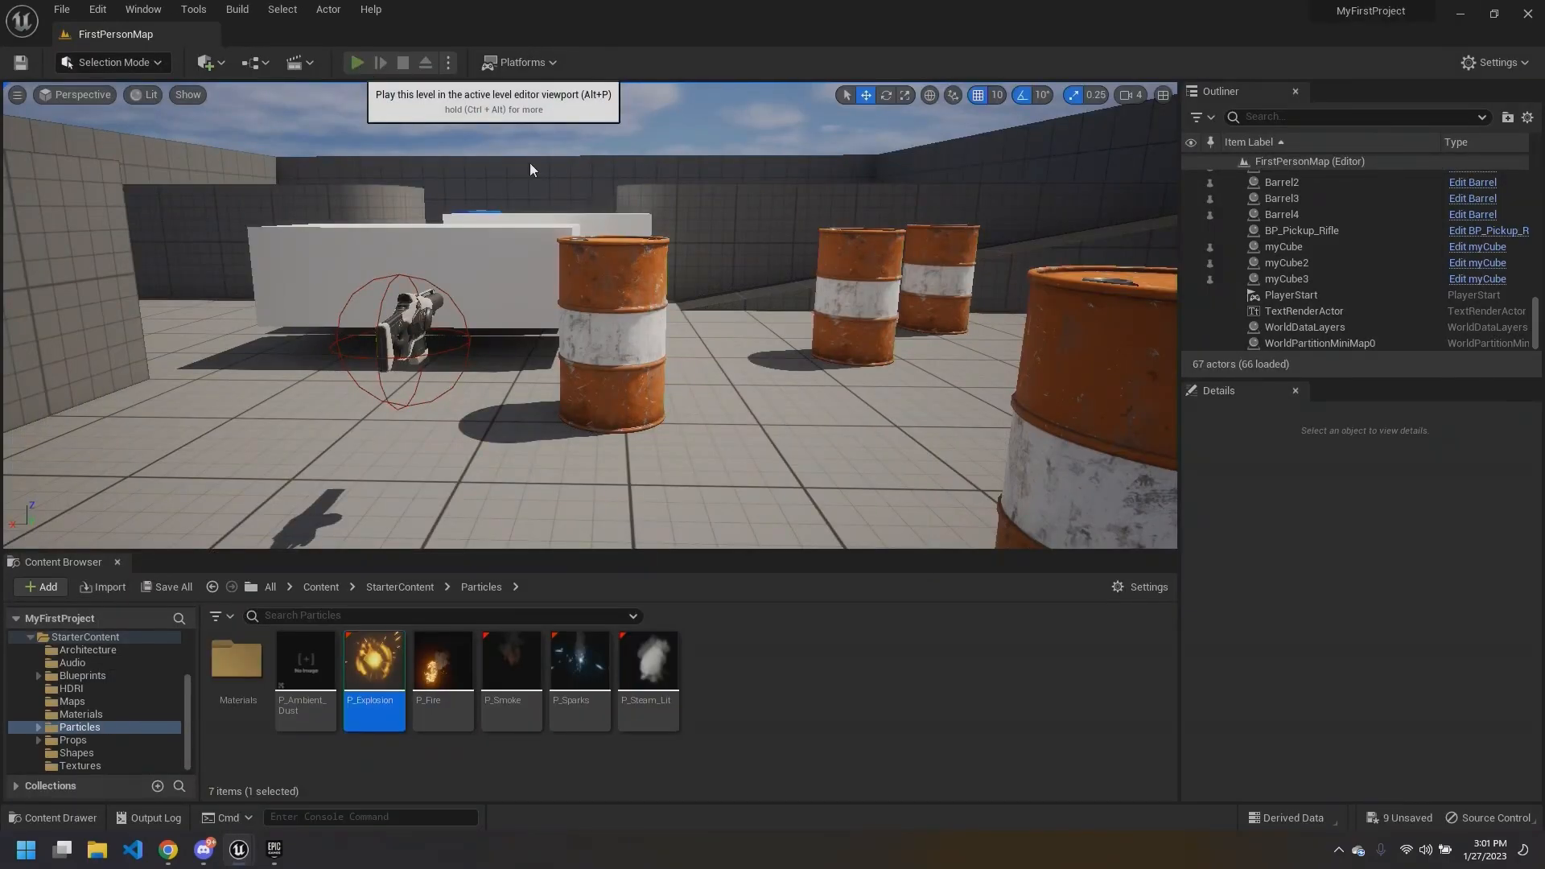
Step: Play the level in the editor and shoot the nearest barrel to test its explosion
{"action": "left_click", "coordinate": [357, 66]}
{"action": "key", "text": "w"}
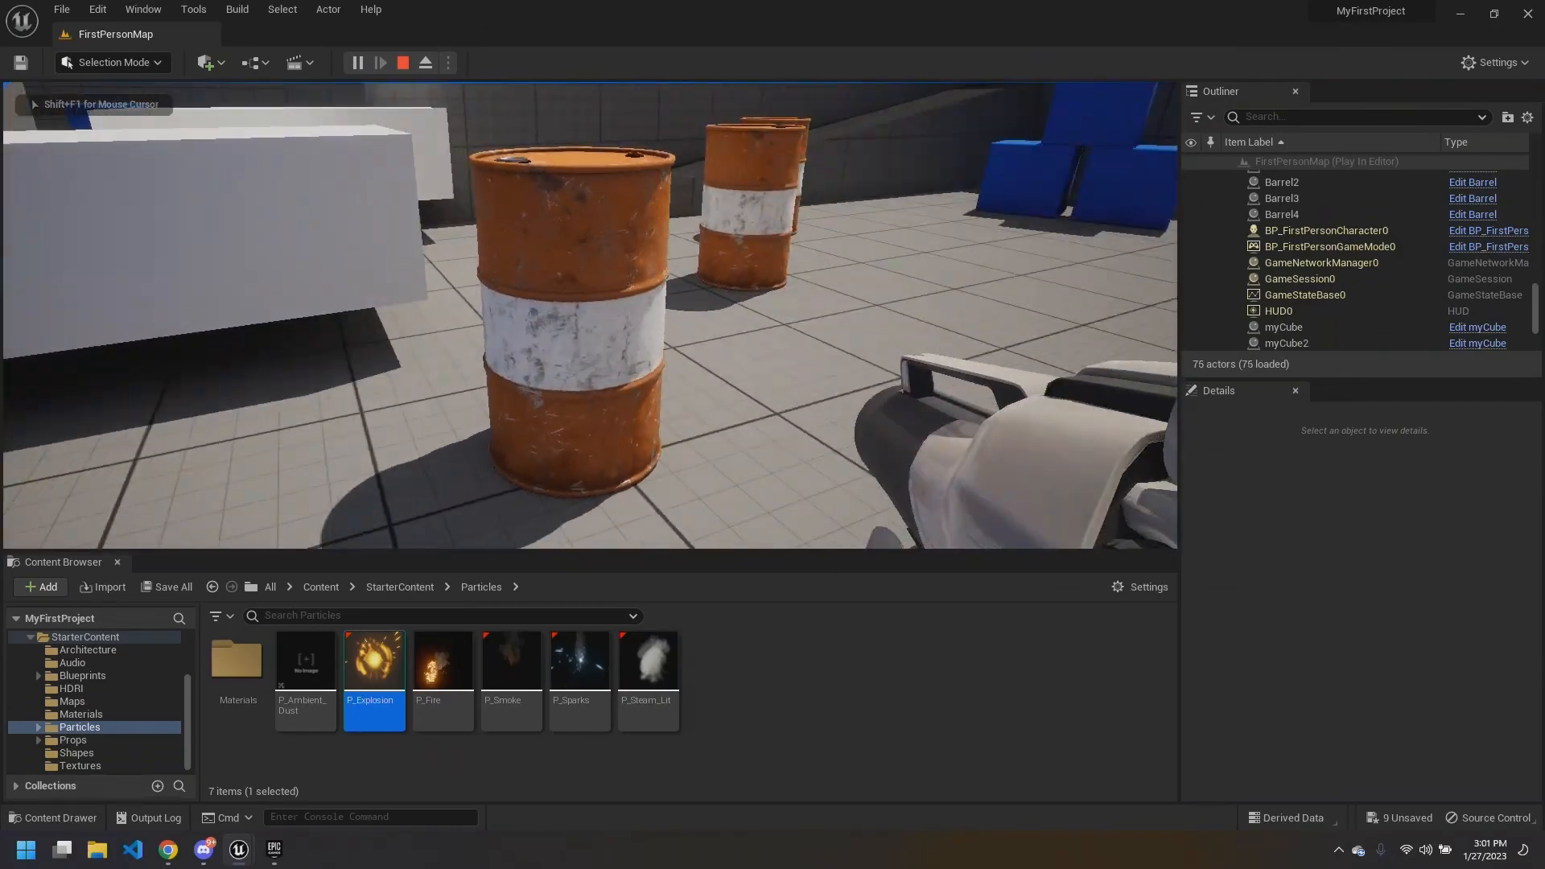
{"action": "key", "text": "s"}
{"action": "left_click", "coordinate": [590, 315]}
{"action": "key", "text": "w"}
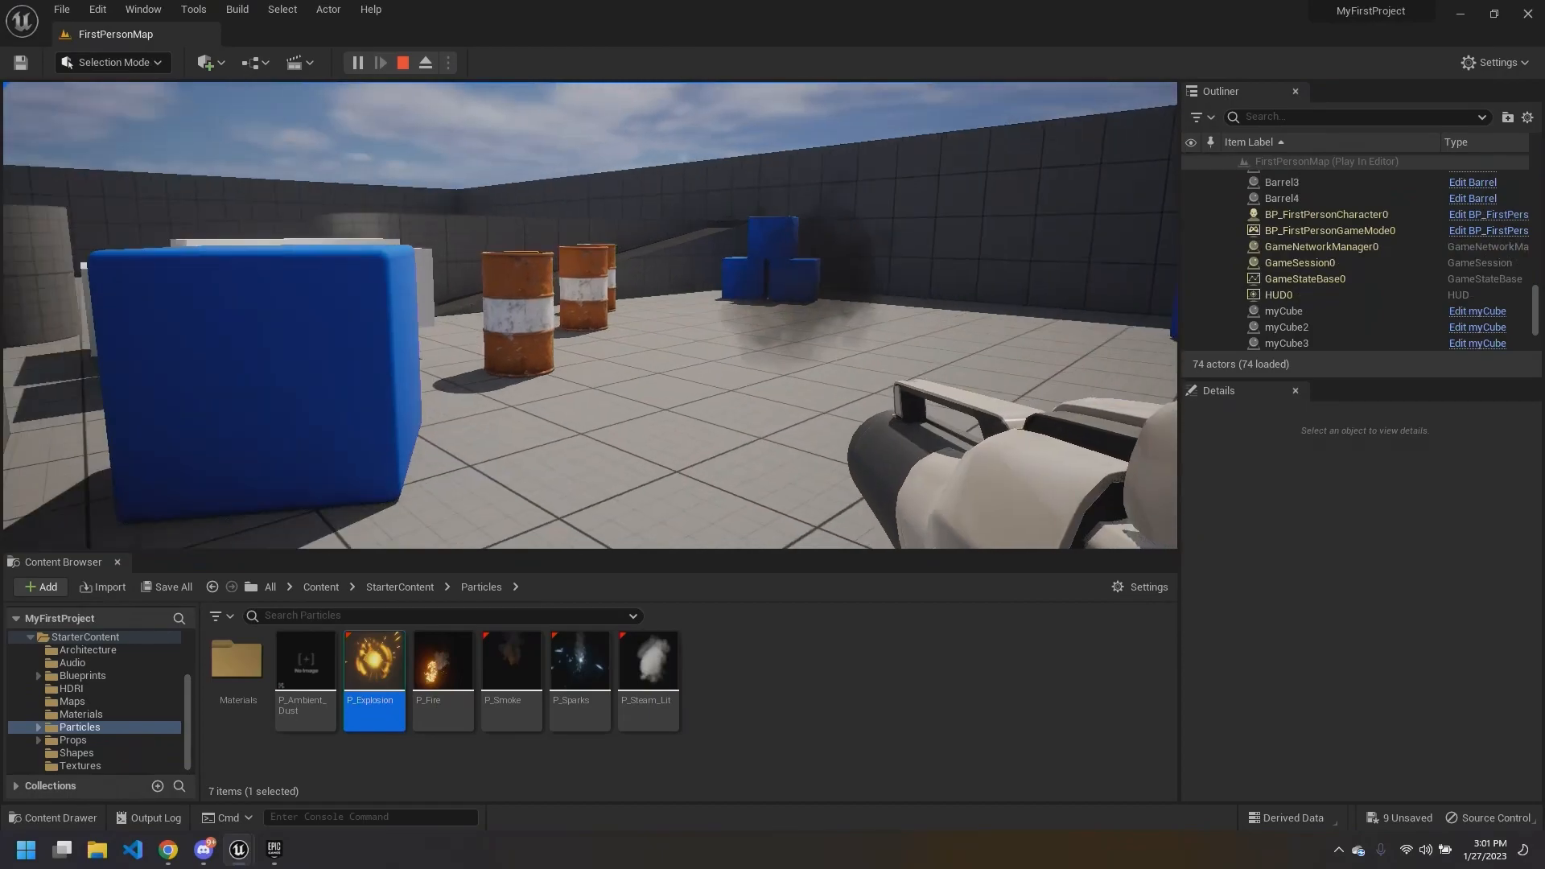
{"action": "key", "text": "s"}
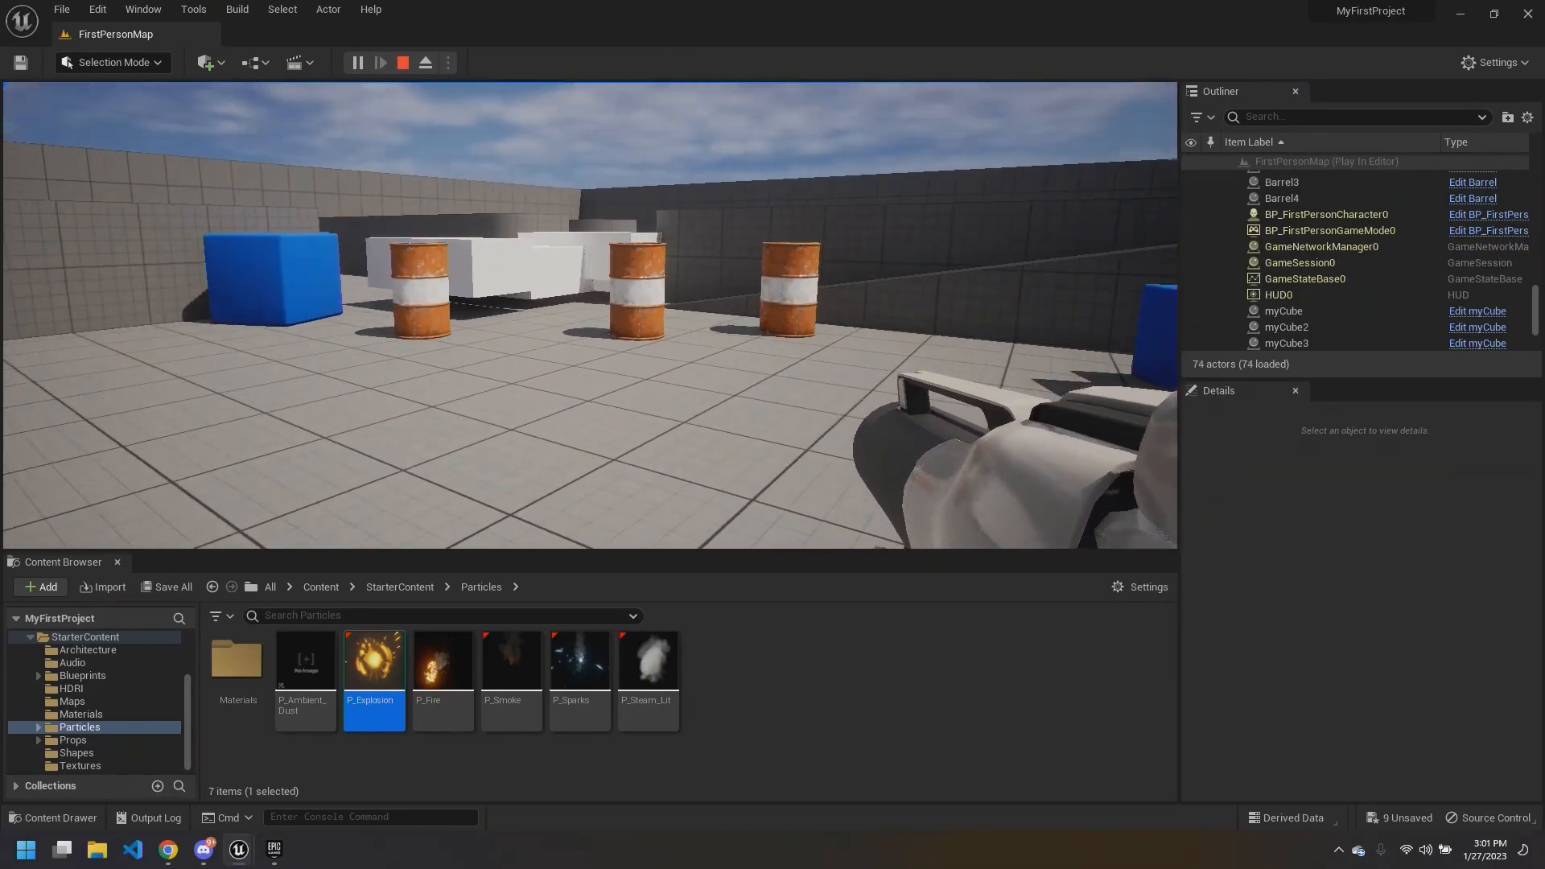
Step: Shoot the three remaining barrels, walk through the area where they stood, and end the play session
{"action": "left_click", "coordinate": [590, 316]}
{"action": "left_click", "coordinate": [590, 315]}
{"action": "left_click", "coordinate": [590, 316]}
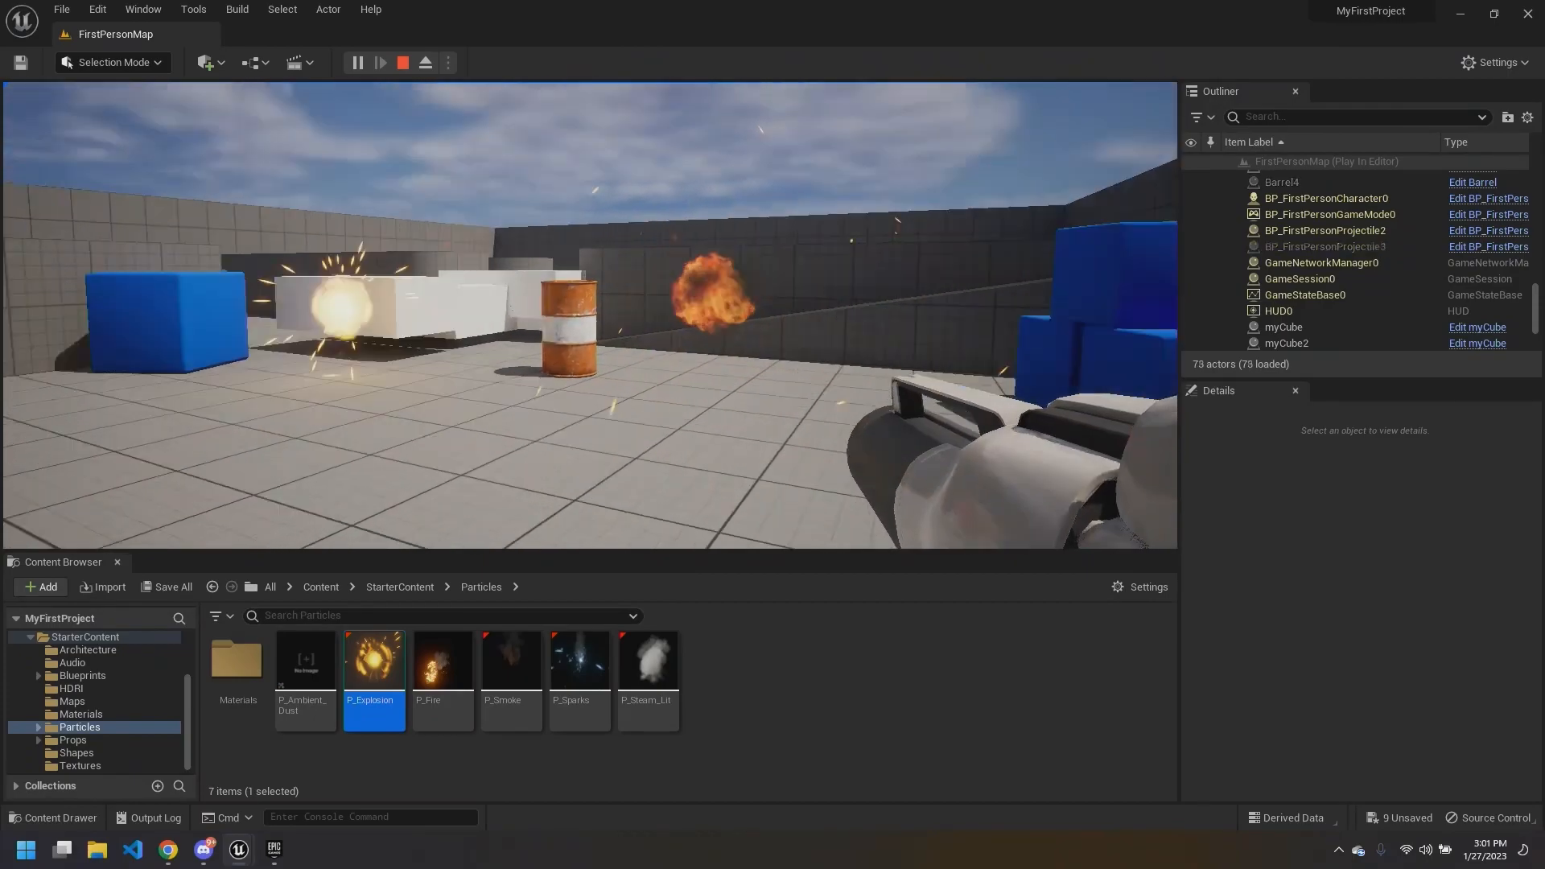
{"action": "key", "text": "w"}
{"action": "left_click", "coordinate": [590, 315]}
{"action": "key", "text": "w"}
{"action": "left_click", "coordinate": [590, 315]}
{"action": "left_click", "coordinate": [590, 316]}
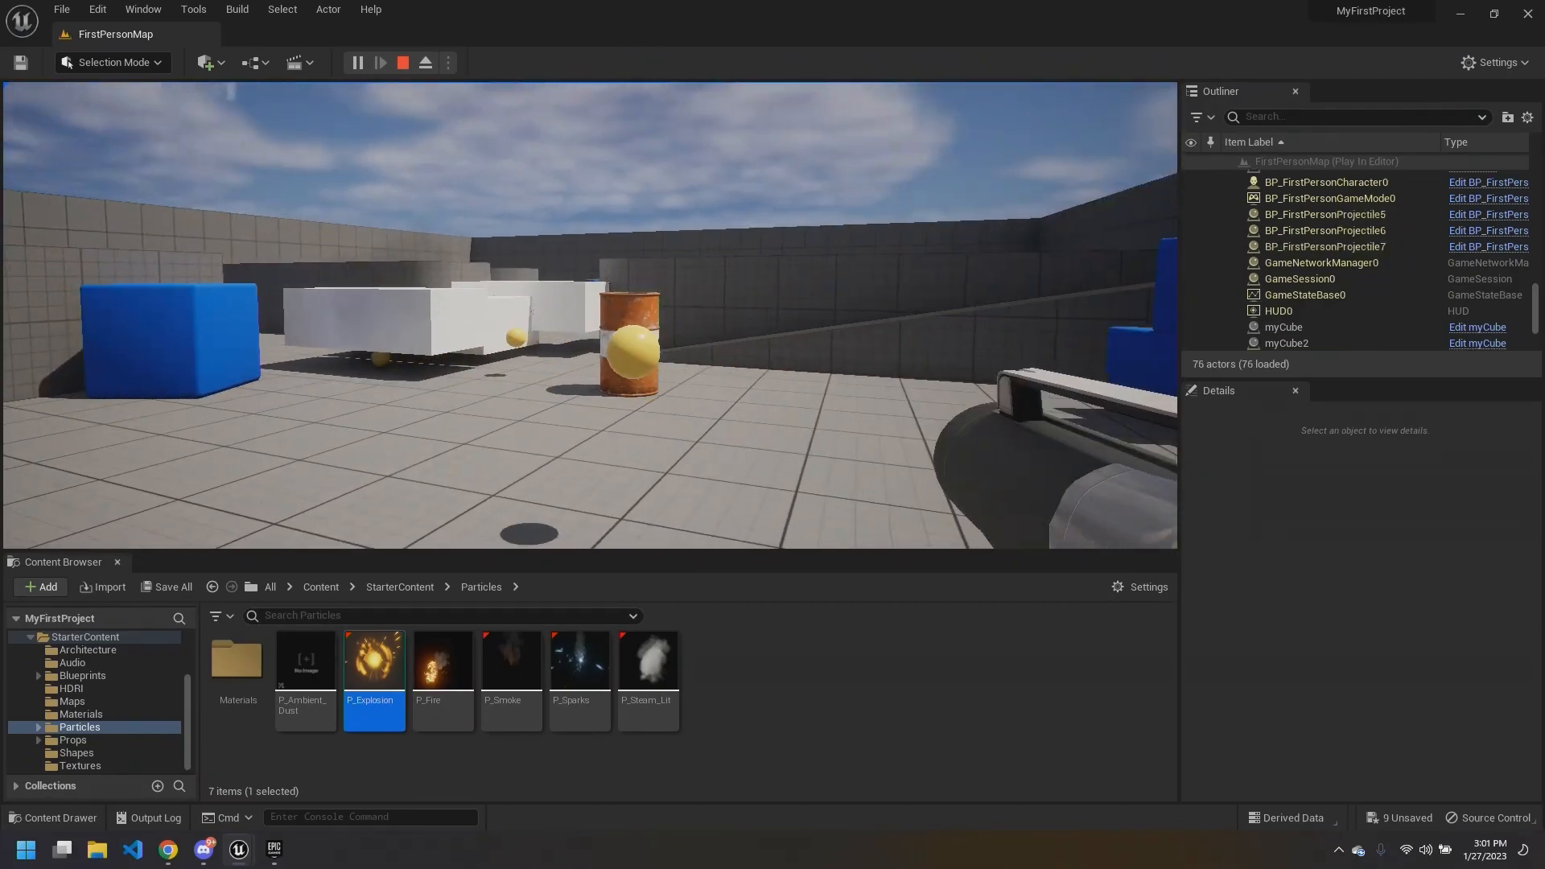
{"action": "left_click", "coordinate": [590, 316]}
{"action": "left_click", "coordinate": [590, 316]}
{"action": "left_click", "coordinate": [590, 316]}
{"action": "left_click", "coordinate": [590, 315]}
{"action": "left_click", "coordinate": [590, 316]}
{"action": "key", "text": "w"}
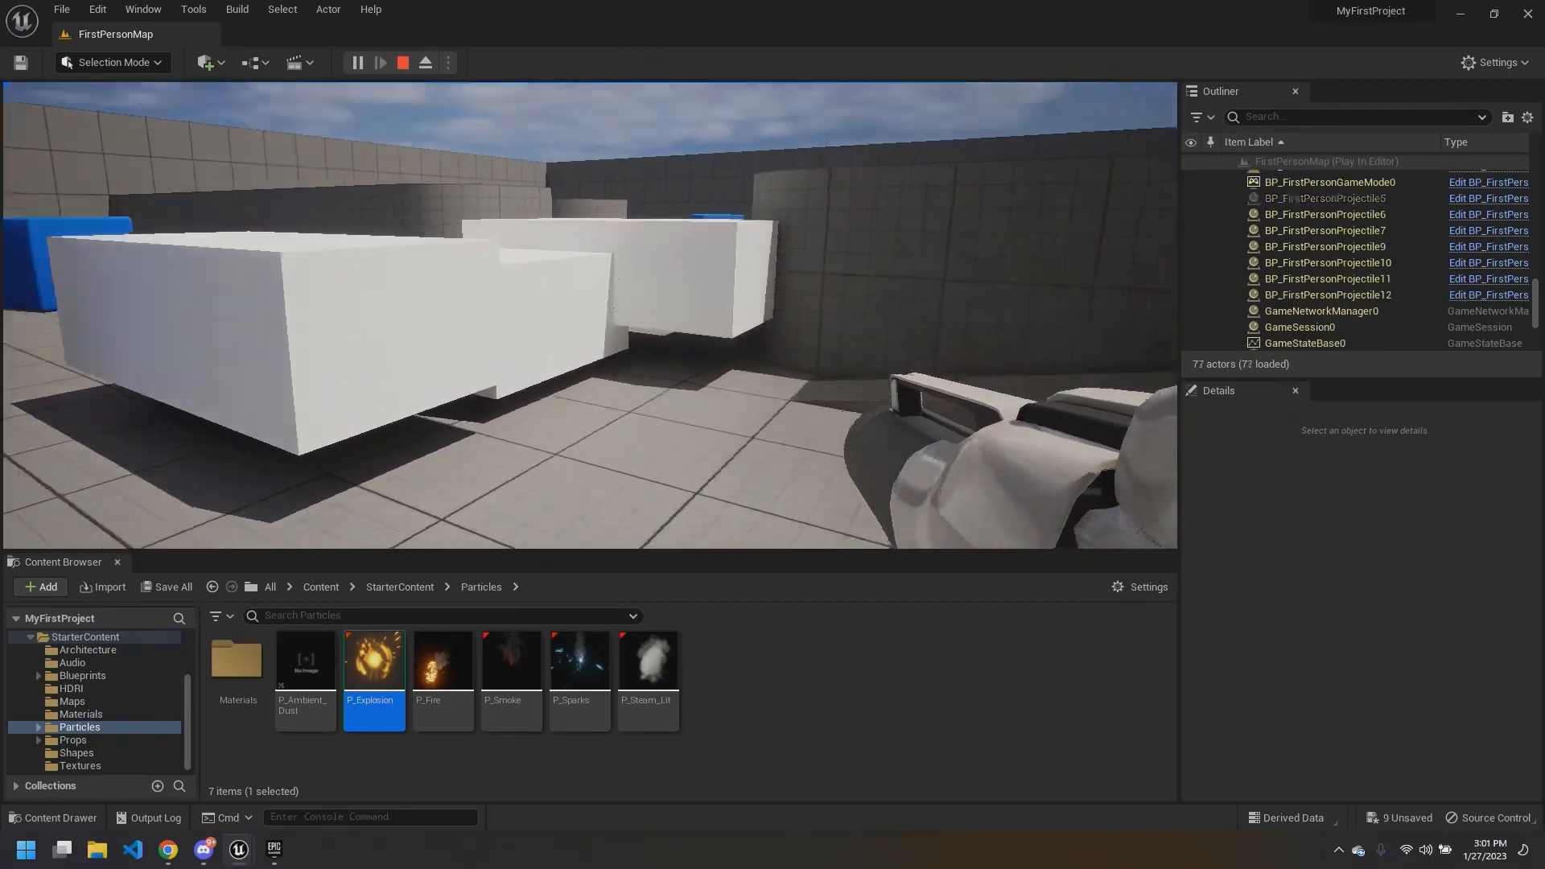
{"action": "key", "text": "w"}
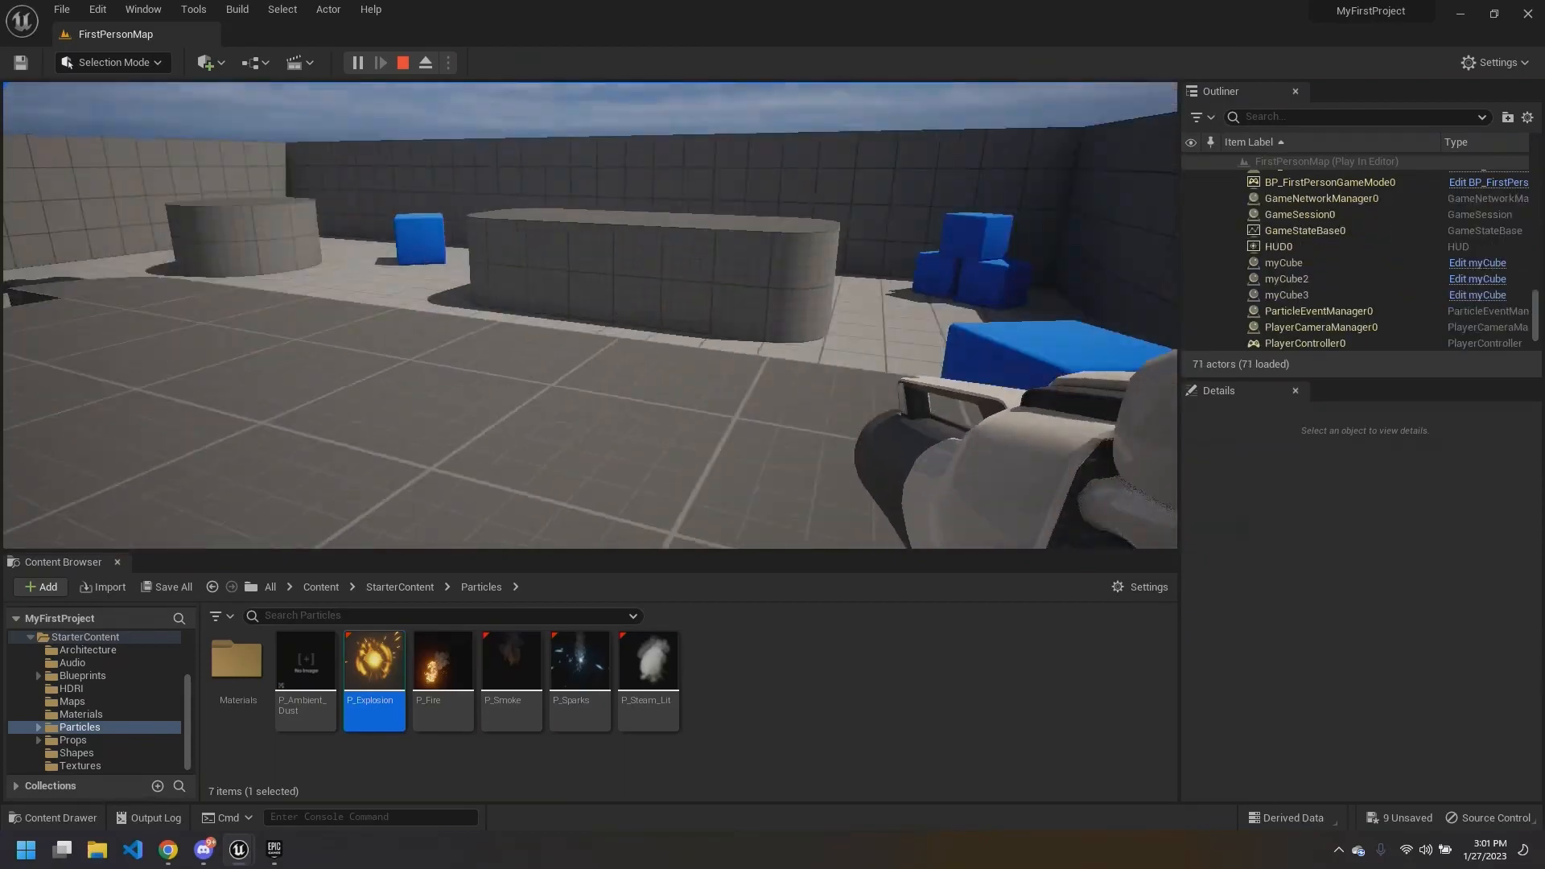
{"action": "key", "text": "Escape"}
Step: Switch to the Barrel blueprint and examine the Explosion Code node chain from On Component Hit through Destroy Actor
{"action": "mouse_move", "coordinate": [240, 849]}
{"action": "left_click", "coordinate": [321, 789]}
{"action": "scroll", "coordinate": [901, 398], "scroll_direction": "down", "scroll_amount": 1}
{"action": "right_click_drag", "start_coordinate": [468, 276], "coordinate": [496, 232]}
{"action": "scroll", "coordinate": [520, 256], "scroll_direction": "up", "scroll_amount": 1}
{"action": "scroll", "coordinate": [498, 234], "scroll_direction": "down", "scroll_amount": 1}
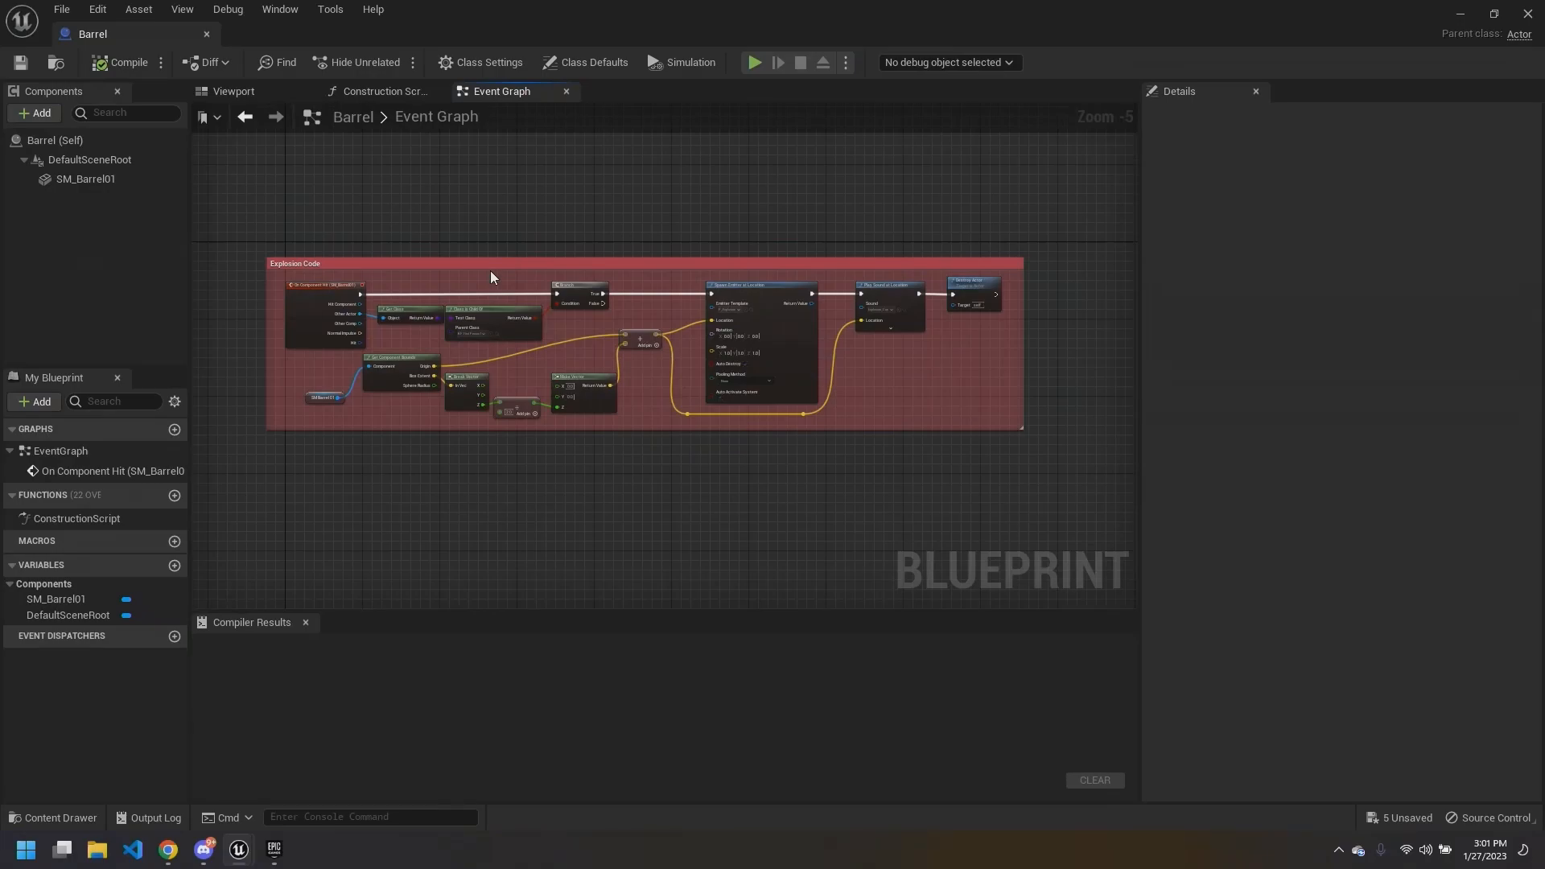
{"action": "scroll", "coordinate": [499, 225], "scroll_direction": "up", "scroll_amount": 1}
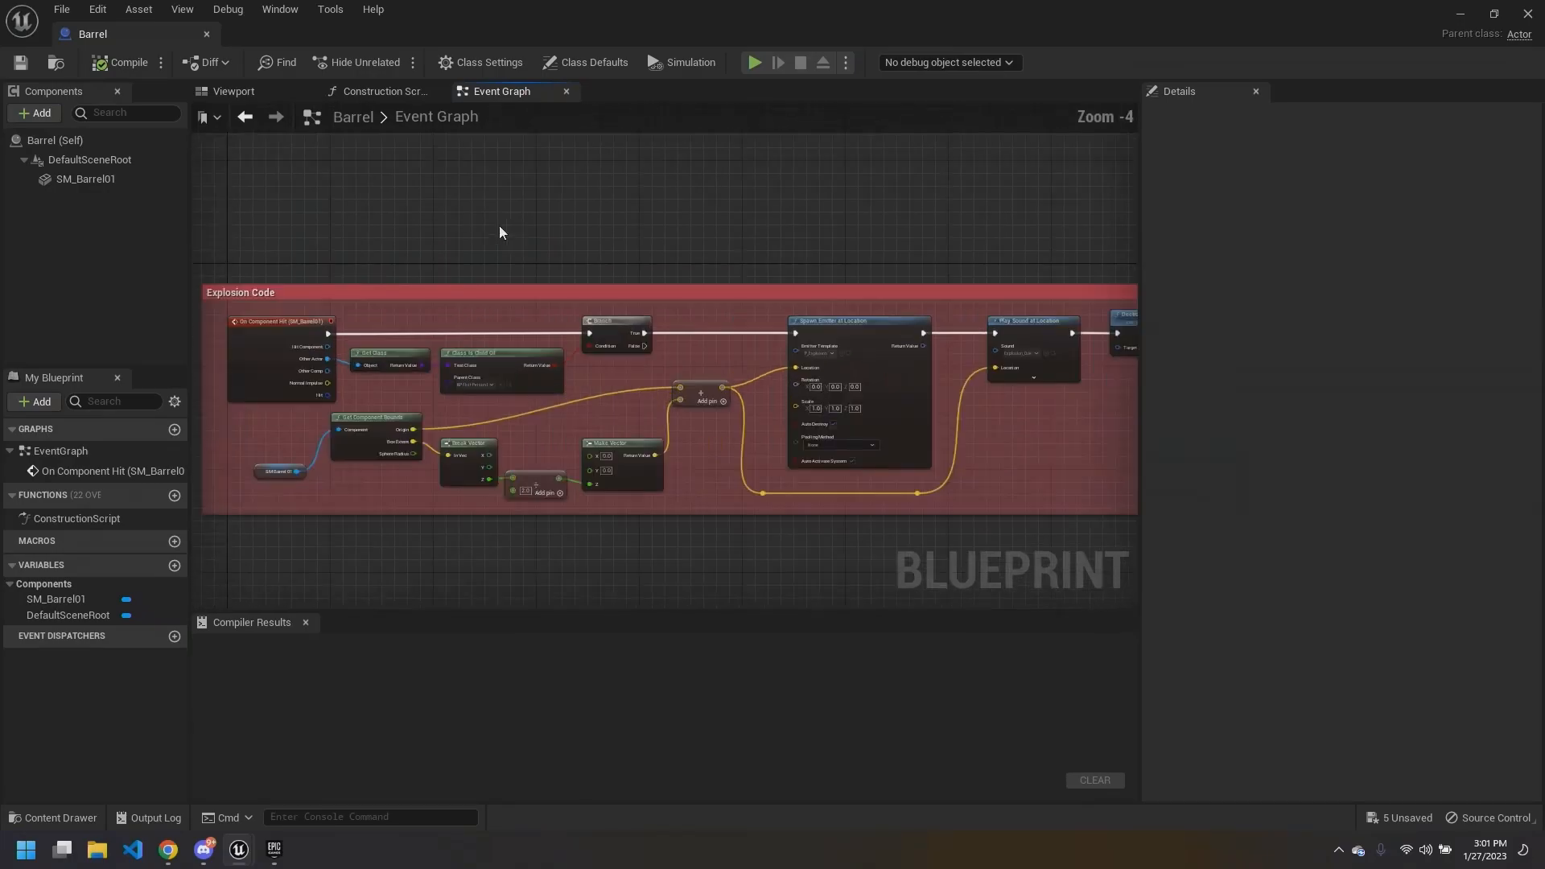
{"action": "scroll", "coordinate": [504, 225], "scroll_direction": "down", "scroll_amount": 1}
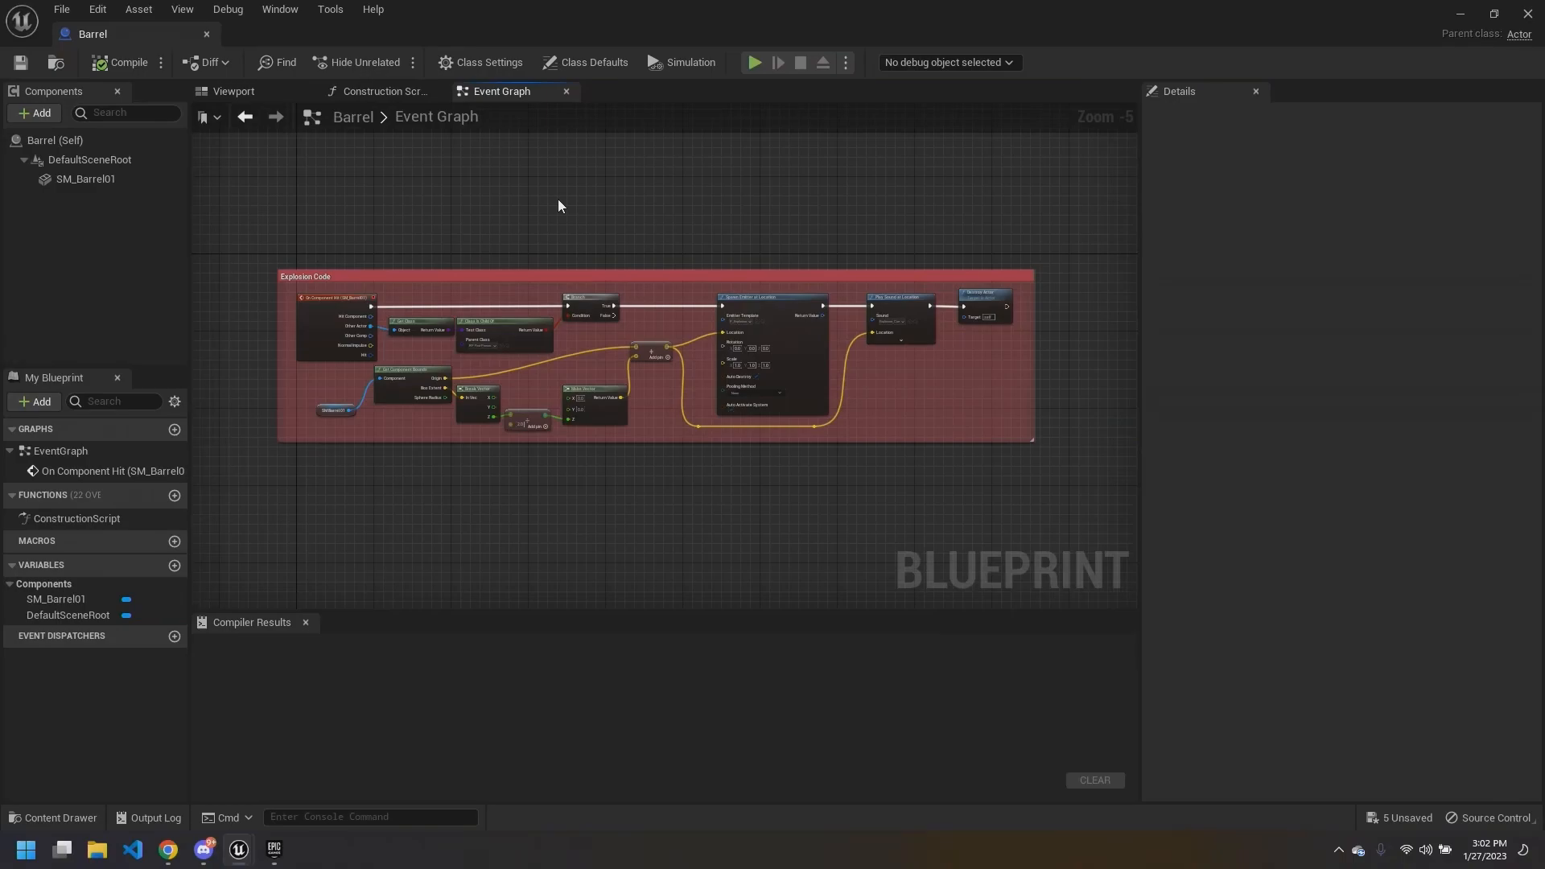
{"action": "scroll", "coordinate": [620, 222], "scroll_direction": "up", "scroll_amount": 1}
{"action": "right_click_drag", "start_coordinate": [621, 237], "coordinate": [528, 172]}
{"action": "scroll", "coordinate": [631, 173], "scroll_direction": "down", "scroll_amount": 1}
{"action": "scroll", "coordinate": [528, 172], "scroll_direction": "up", "scroll_amount": 1}
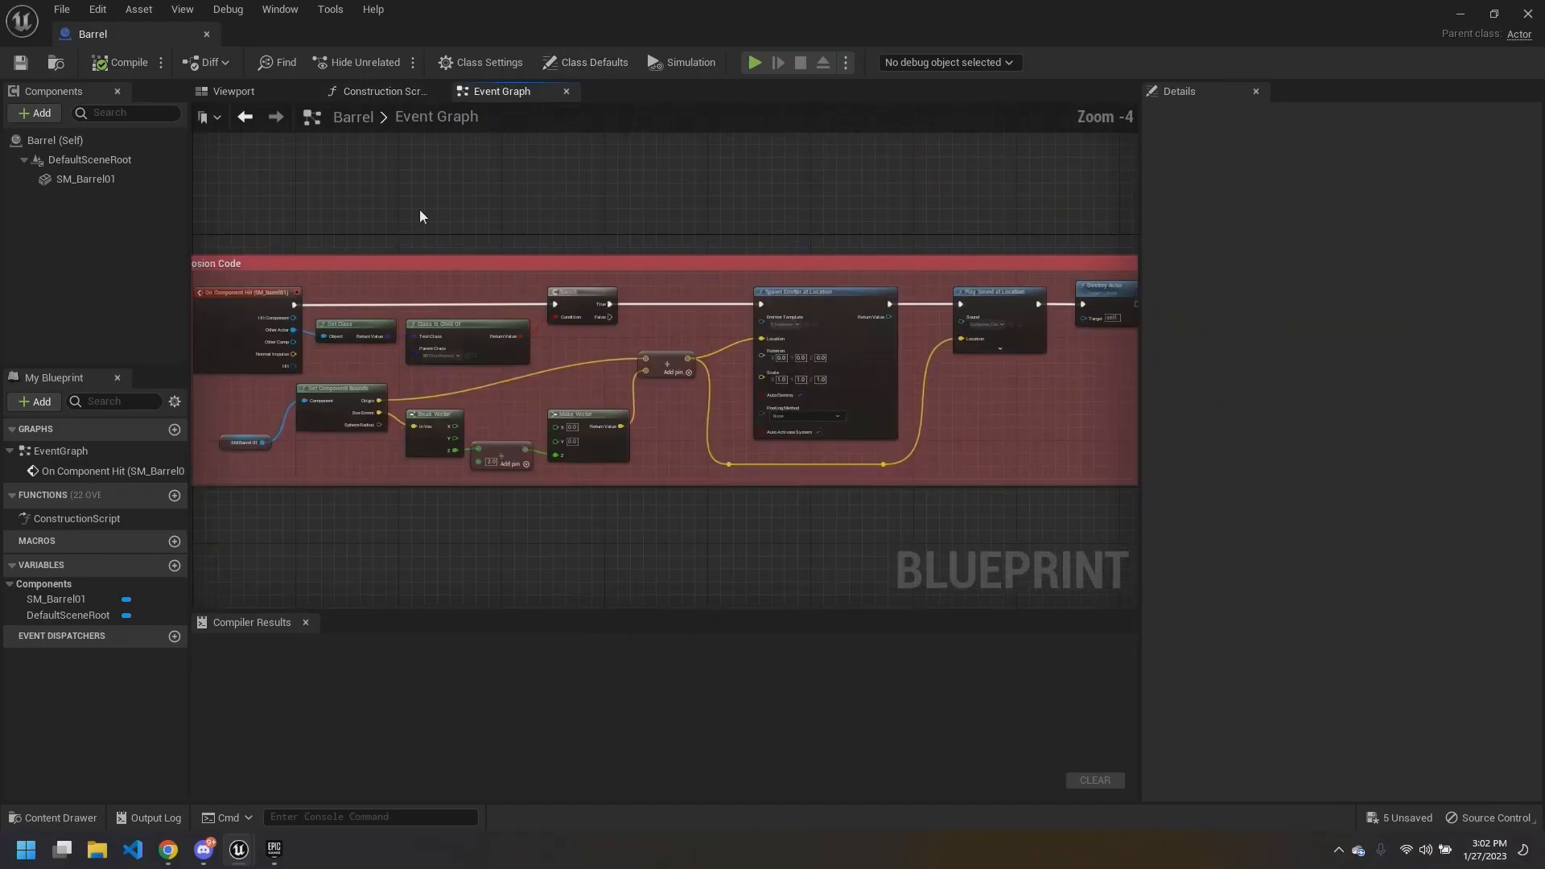
{"action": "right_click_drag", "start_coordinate": [417, 234], "coordinate": [532, 207]}
{"action": "mouse_move", "coordinate": [648, 199]}
{"action": "right_mouse_down"}
{"action": "mouse_move", "coordinate": [517, 172]}
{"action": "mouse_move", "coordinate": [700, 190]}
{"action": "mouse_move", "coordinate": [663, 190]}
{"action": "mouse_move", "coordinate": [631, 158]}
{"action": "mouse_move", "coordinate": [643, 171]}
{"action": "right_mouse_up"}
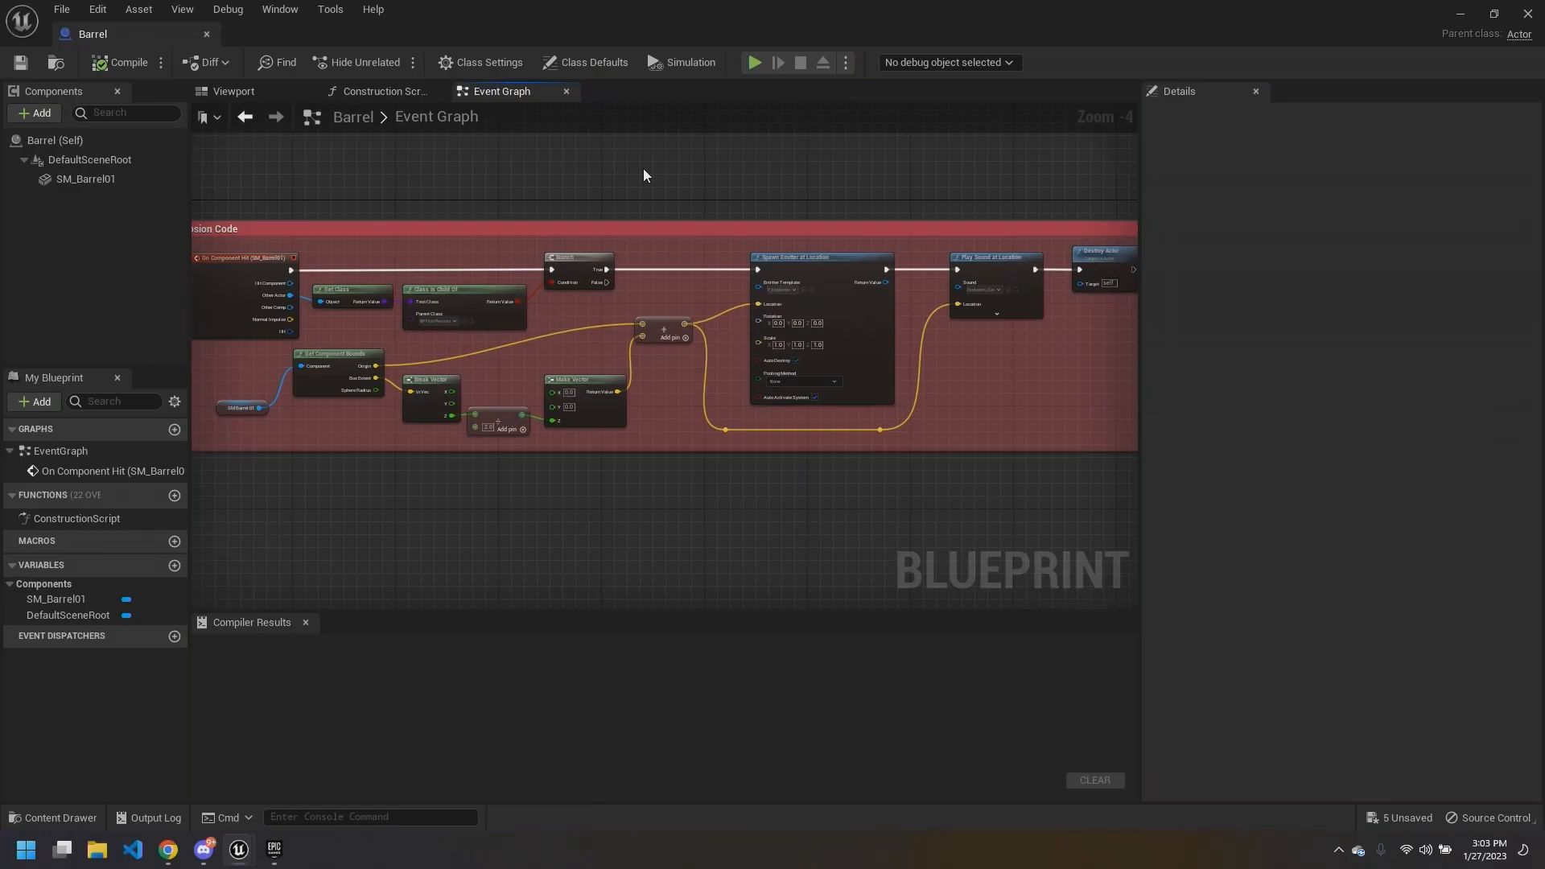
{"action": "scroll", "coordinate": [680, 172], "scroll_direction": "down", "scroll_amount": 2}
{"action": "scroll", "coordinate": [715, 164], "scroll_direction": "up", "scroll_amount": 1}
{"action": "mouse_move", "coordinate": [715, 162]}
{"action": "right_mouse_down"}
{"action": "mouse_move", "coordinate": [662, 211]}
{"action": "mouse_move", "coordinate": [757, 188]}
{"action": "mouse_move", "coordinate": [712, 169]}
{"action": "right_mouse_up"}
{"action": "scroll", "coordinate": [747, 188], "scroll_direction": "up", "scroll_amount": 1}
{"action": "right_click_drag", "start_coordinate": [621, 502], "coordinate": [687, 510]}
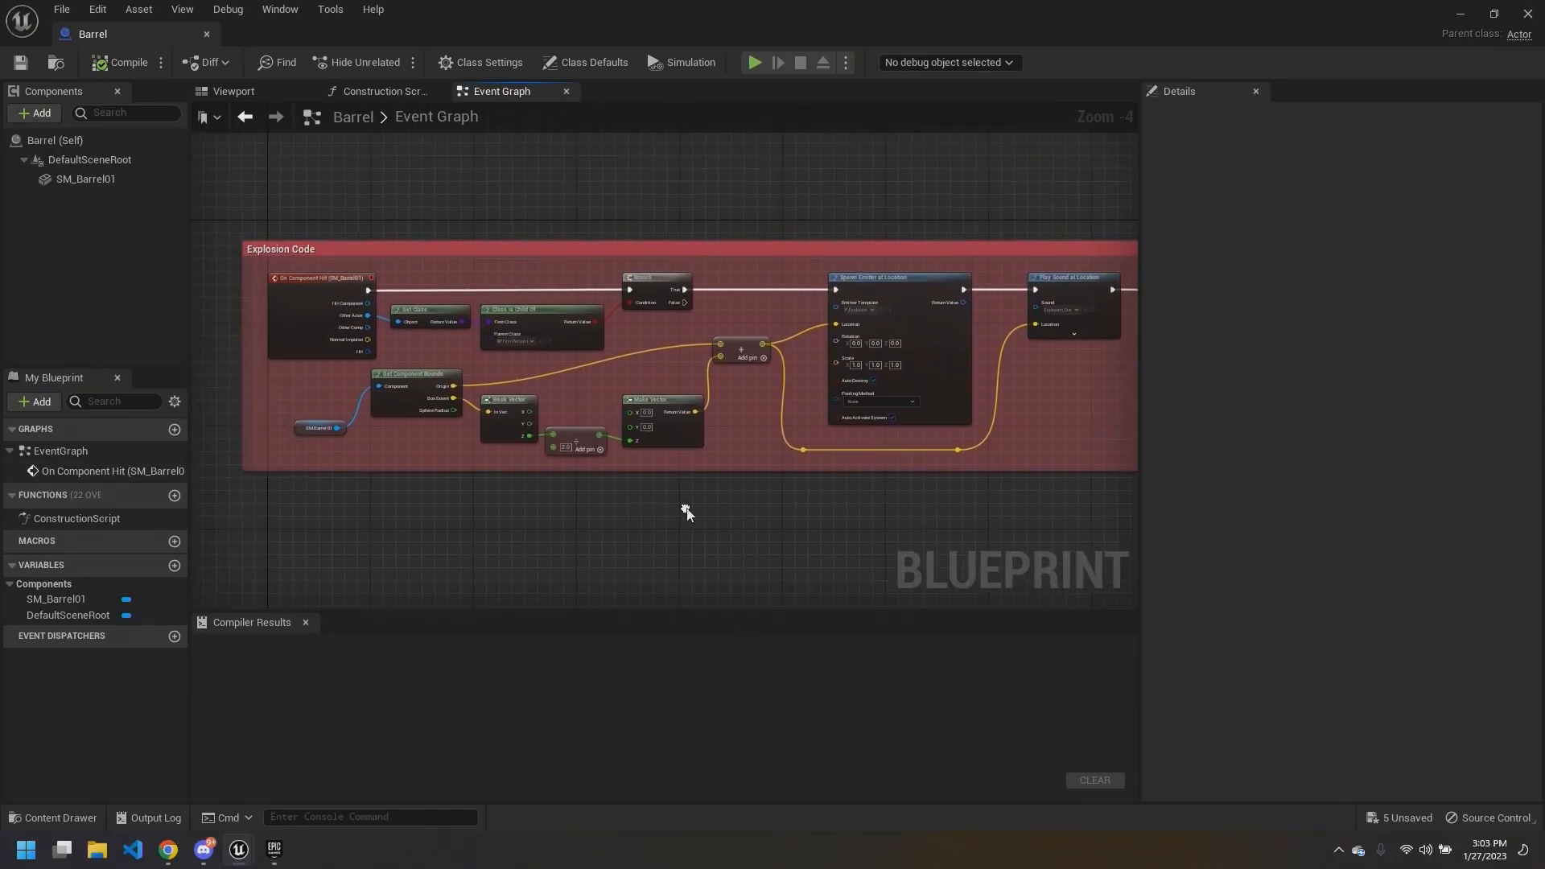
{"action": "scroll", "coordinate": [515, 495], "scroll_direction": "up", "scroll_amount": 1}
{"action": "right_click_drag", "start_coordinate": [516, 495], "coordinate": [477, 509]}
{"action": "scroll", "coordinate": [503, 491], "scroll_direction": "down", "scroll_amount": 1}
{"action": "right_click_drag", "start_coordinate": [662, 488], "coordinate": [569, 486]}
{"action": "right_click_drag", "start_coordinate": [427, 453], "coordinate": [511, 458]}
{"action": "mouse_move", "coordinate": [665, 505]}
{"action": "right_mouse_down"}
{"action": "mouse_move", "coordinate": [680, 503]}
{"action": "mouse_move", "coordinate": [644, 490]}
{"action": "mouse_move", "coordinate": [679, 510]}
{"action": "right_mouse_up"}
{"action": "scroll", "coordinate": [660, 495], "scroll_direction": "down", "scroll_amount": 1}
{"action": "scroll", "coordinate": [665, 503], "scroll_direction": "up", "scroll_amount": 1}
{"action": "scroll", "coordinate": [679, 511], "scroll_direction": "down", "scroll_amount": 1}
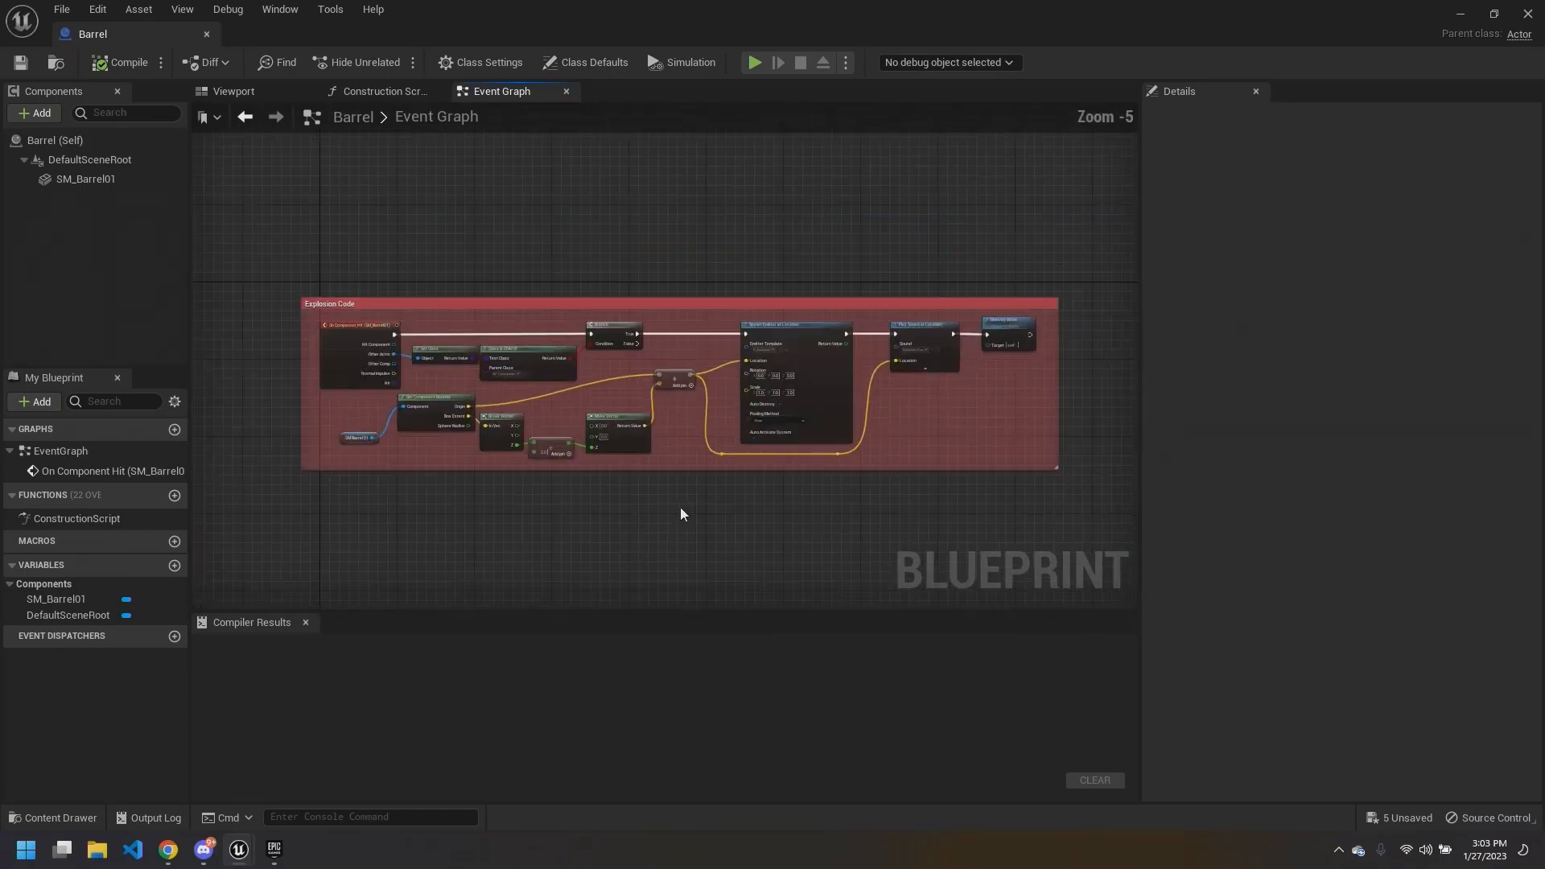
{"action": "right_click_drag", "start_coordinate": [801, 504], "coordinate": [818, 514]}
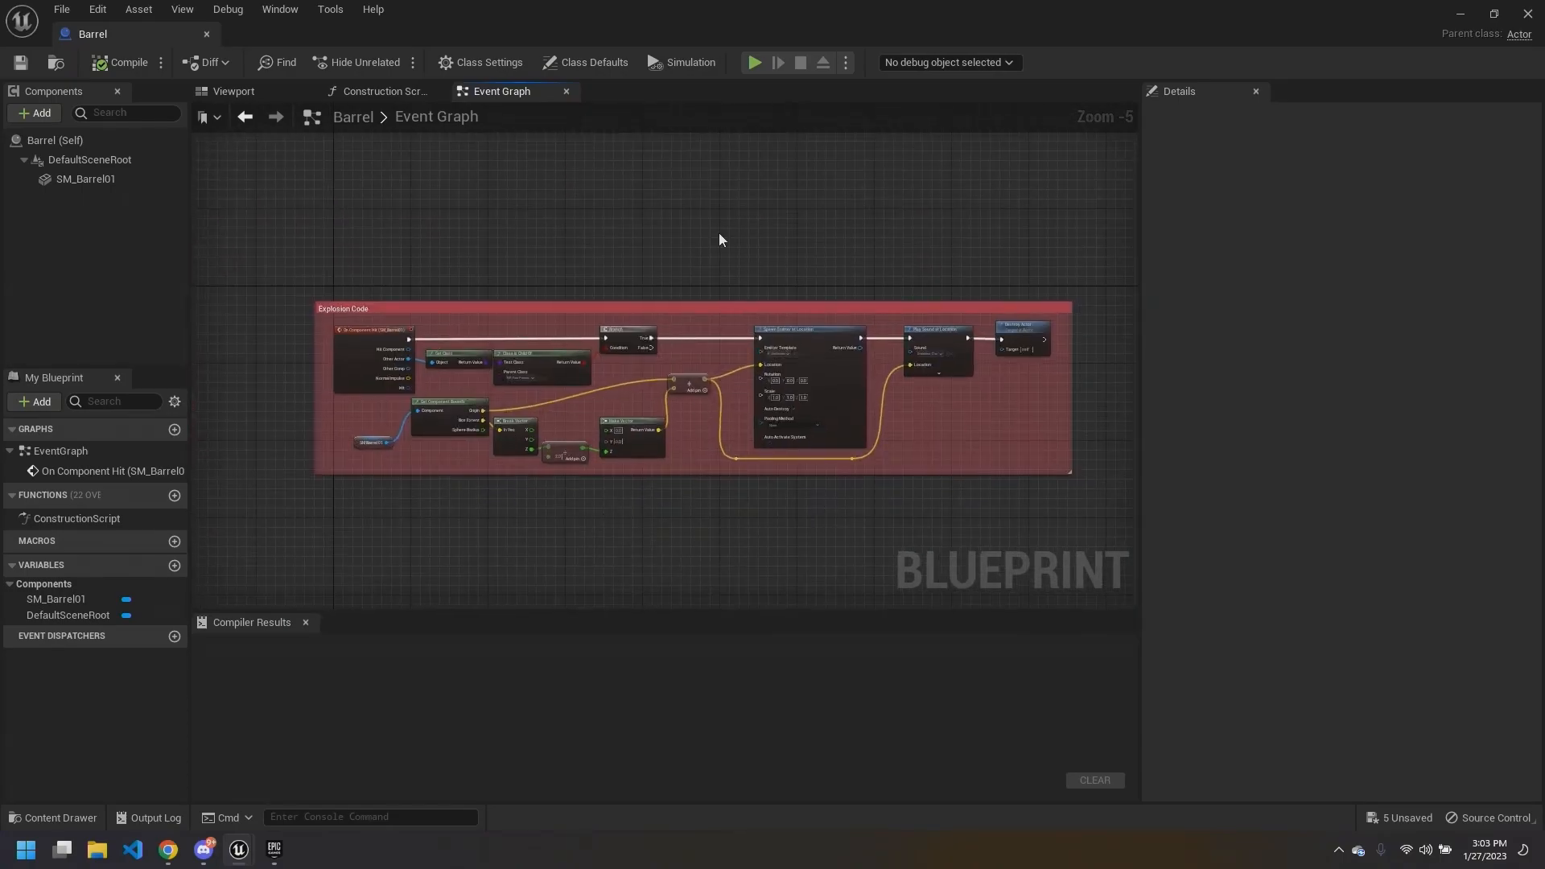
{"action": "mouse_move", "coordinate": [670, 225]}
{"action": "right_mouse_down"}
{"action": "mouse_move", "coordinate": [634, 192]}
{"action": "mouse_move", "coordinate": [655, 204]}
{"action": "right_mouse_up"}
{"action": "scroll", "coordinate": [667, 224], "scroll_direction": "up", "scroll_amount": 1}
{"action": "scroll", "coordinate": [661, 212], "scroll_direction": "down", "scroll_amount": 1}
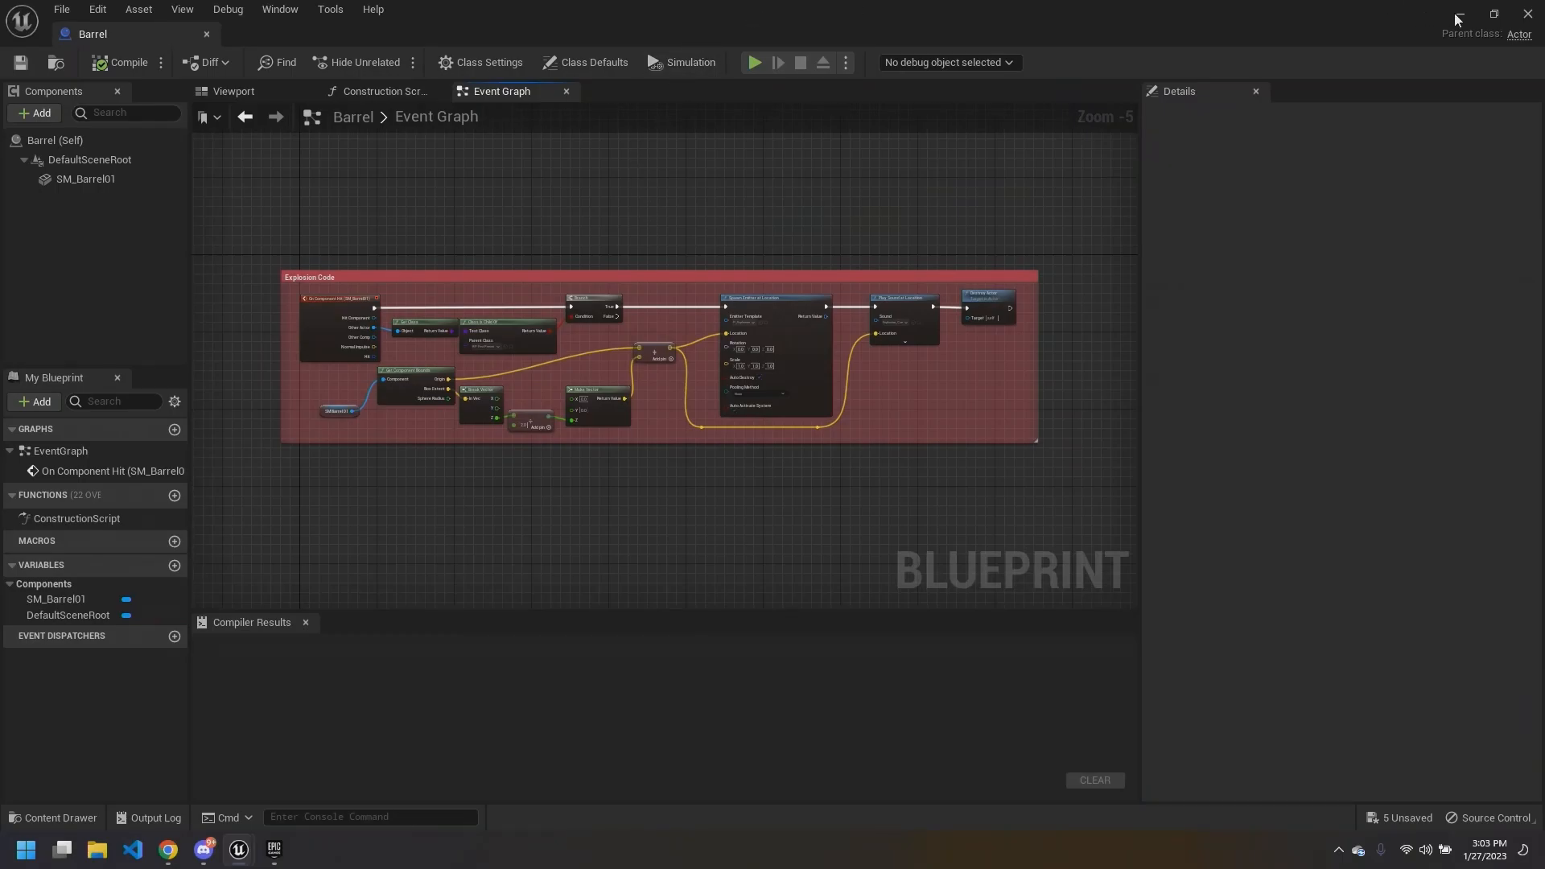
{"action": "left_click_drag", "start_coordinate": [1287, 11], "coordinate": [1235, 70]}
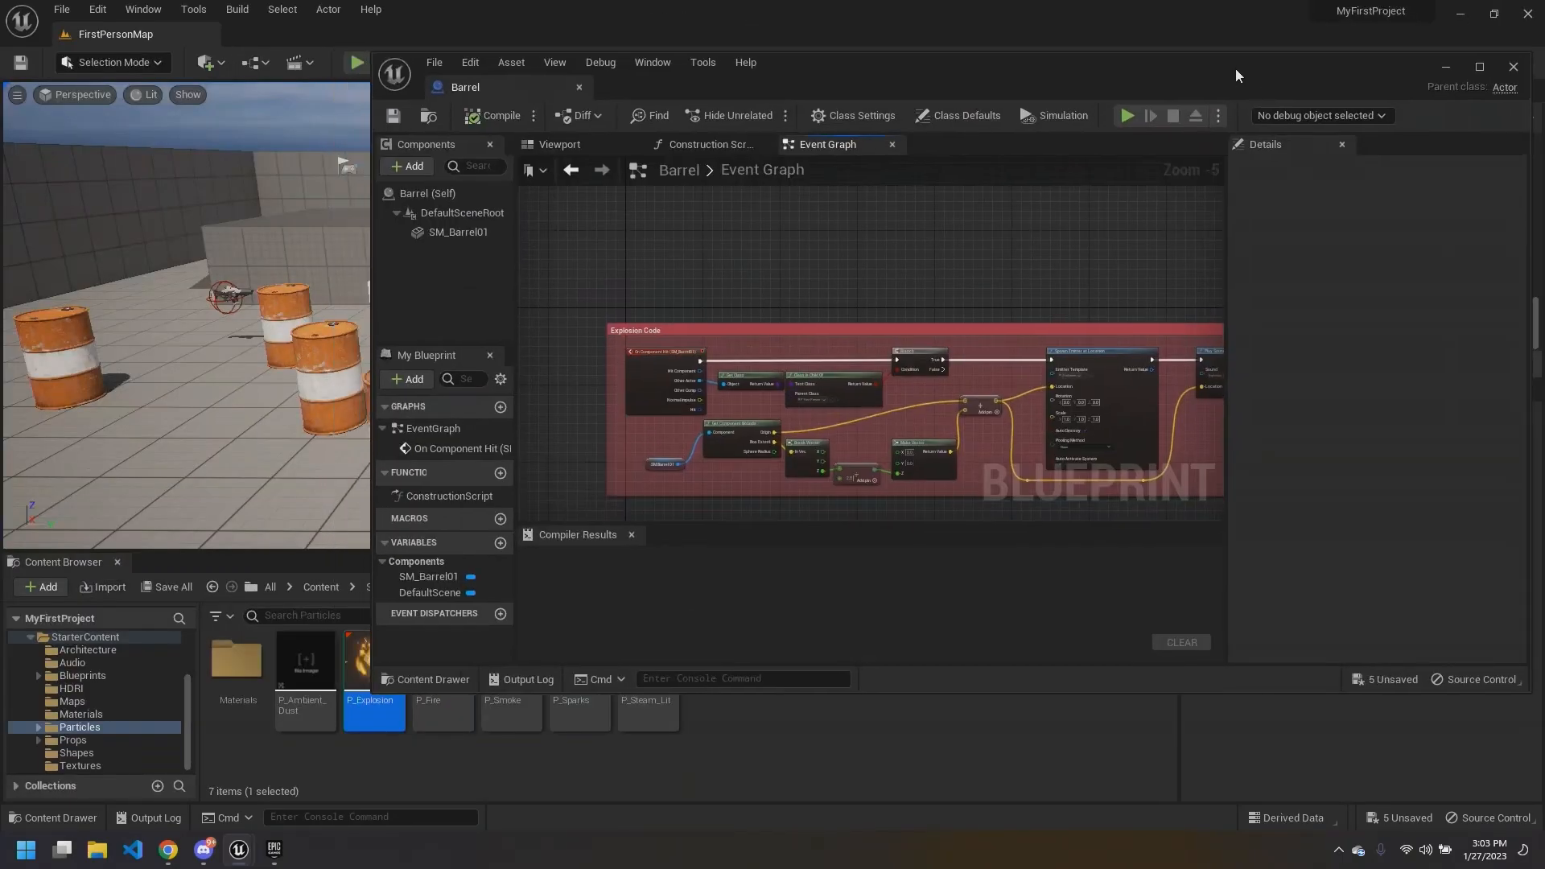
{"action": "left_click", "coordinate": [62, 9]}
{"action": "left_click", "coordinate": [98, 10]}
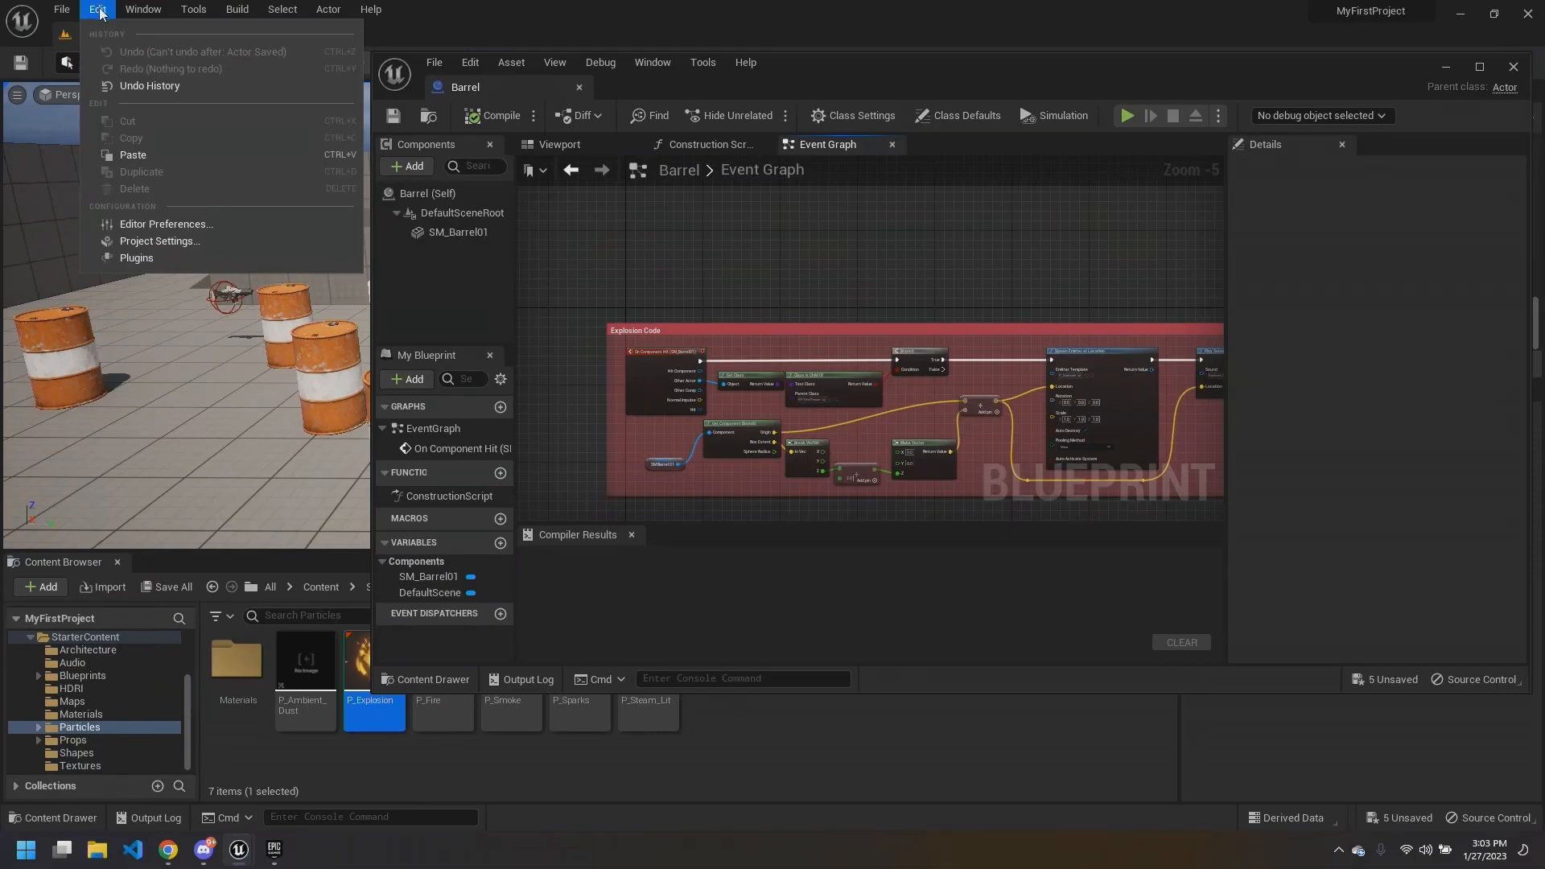
{"action": "left_click_drag", "start_coordinate": [933, 74], "coordinate": [757, 6]}
{"action": "scroll", "coordinate": [699, 233], "scroll_direction": "up", "scroll_amount": 1}
{"action": "scroll", "coordinate": [694, 214], "scroll_direction": "down", "scroll_amount": 1}
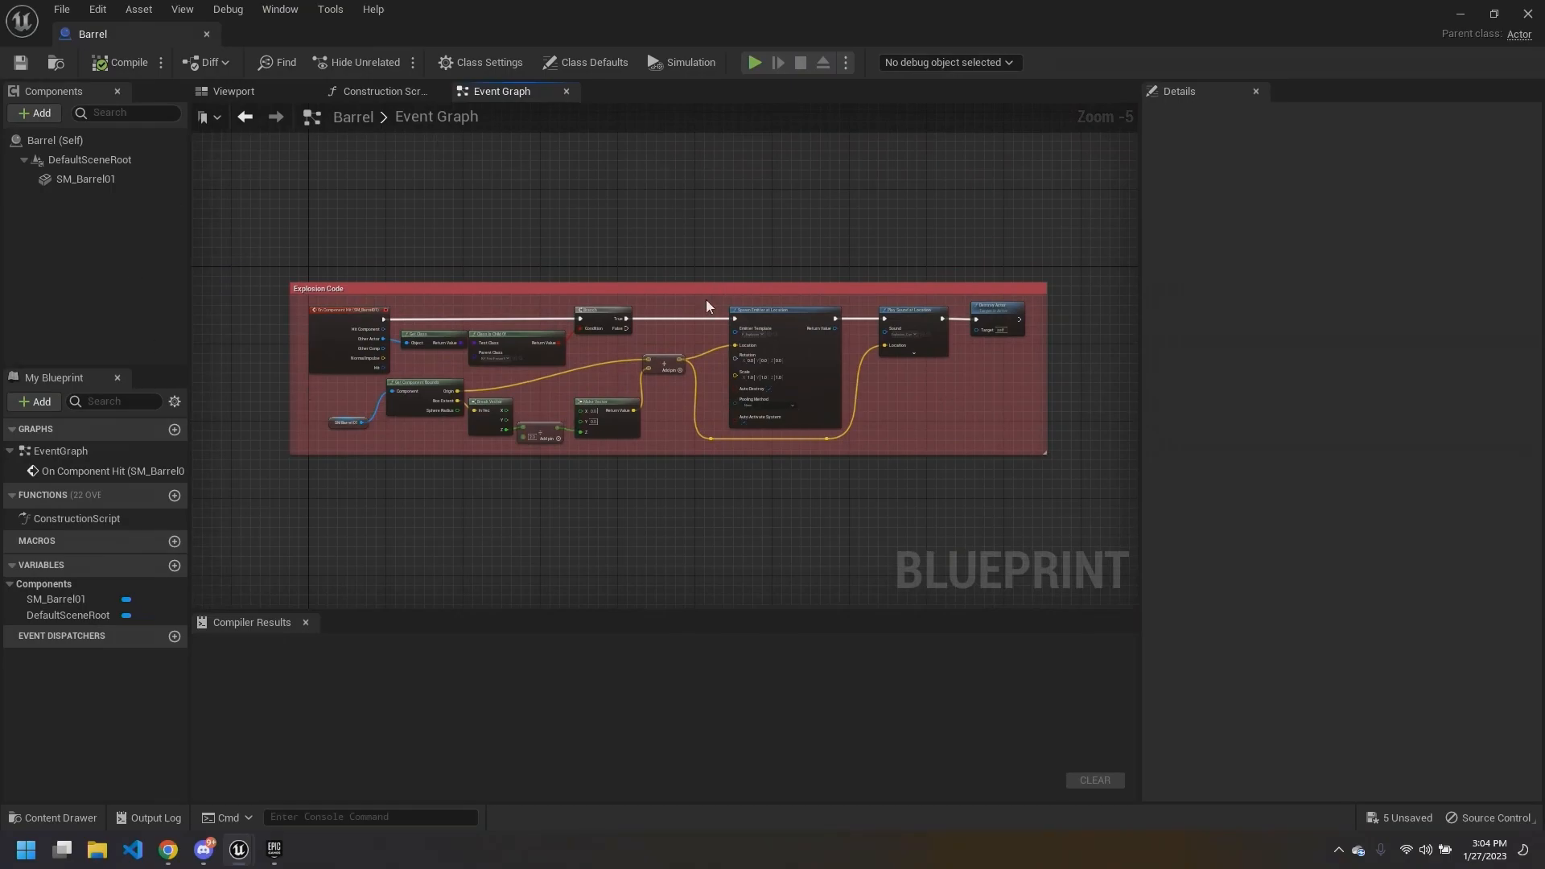
{"action": "right_click_drag", "start_coordinate": [469, 233], "coordinate": [548, 231]}
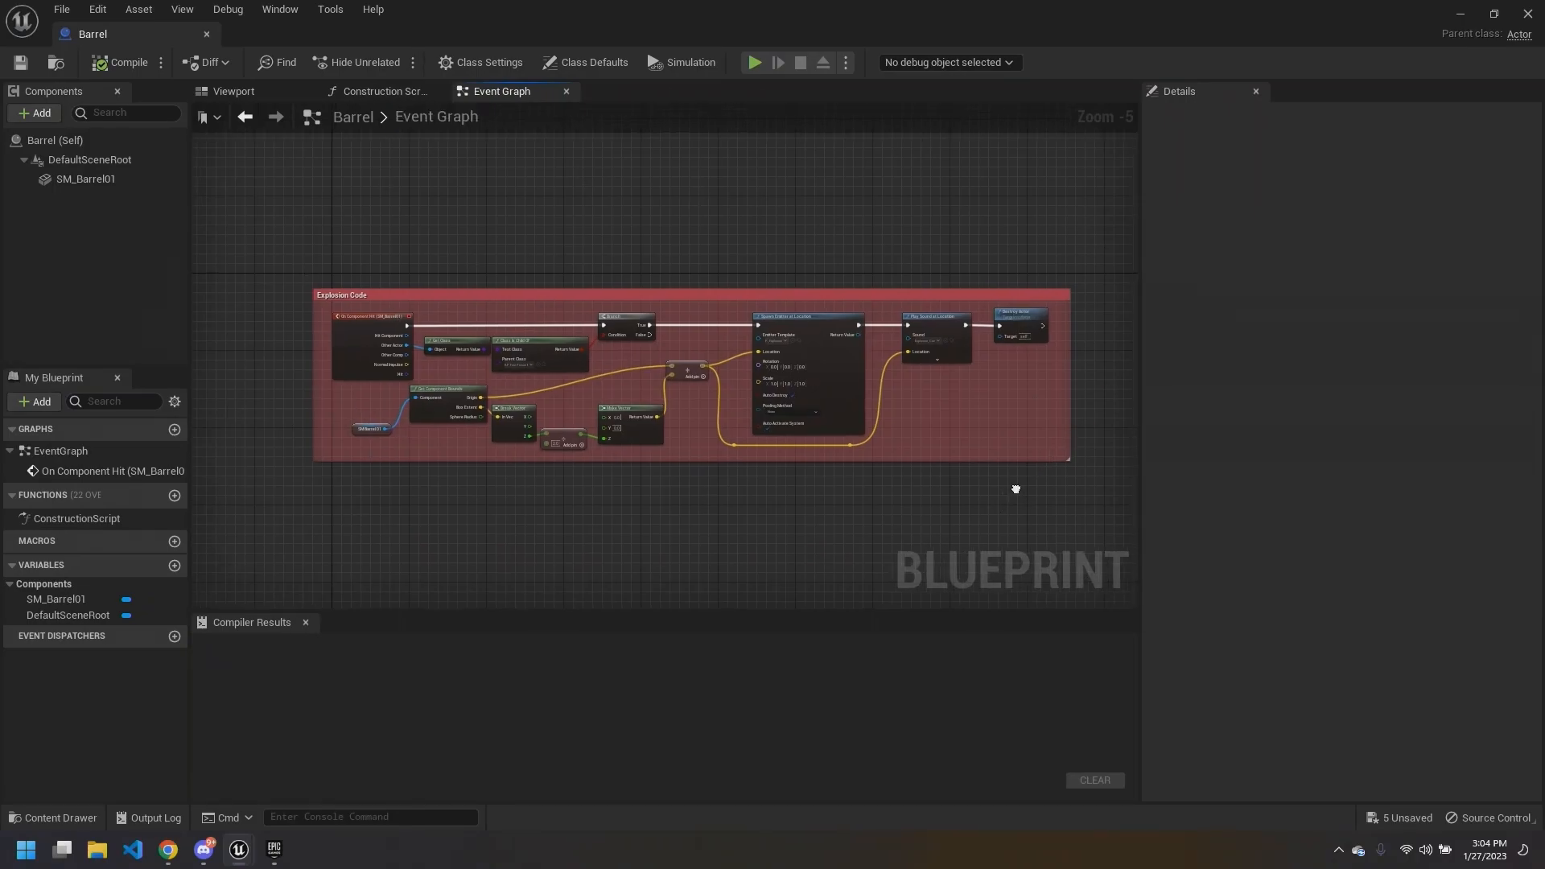
{"action": "scroll", "coordinate": [667, 493], "scroll_direction": "up", "scroll_amount": 1}
{"action": "scroll", "coordinate": [656, 495], "scroll_direction": "down", "scroll_amount": 1}
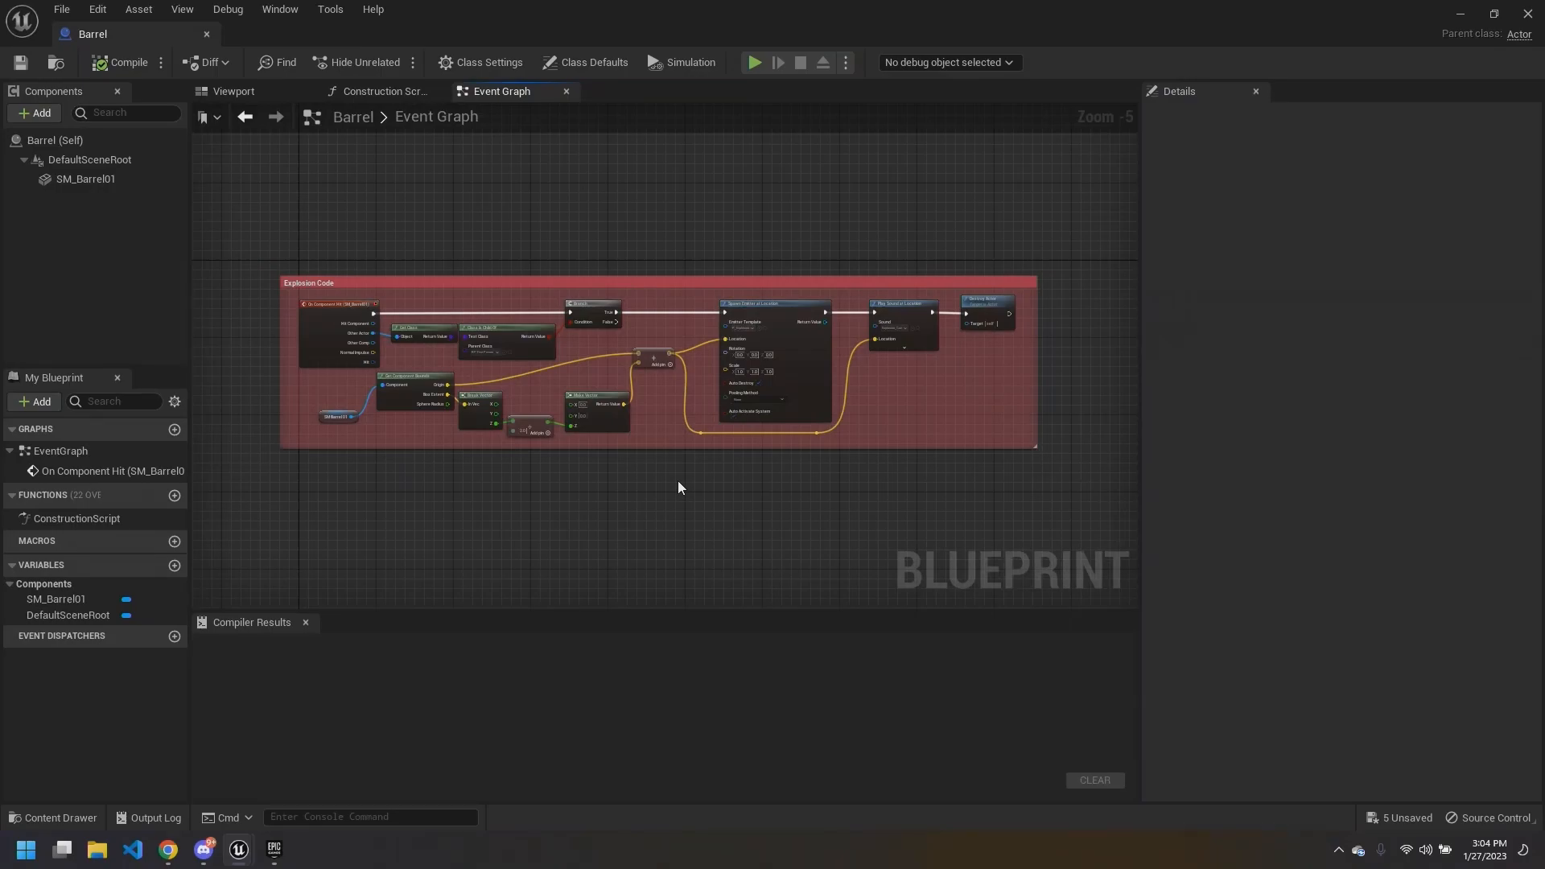
{"action": "scroll", "coordinate": [588, 459], "scroll_direction": "up", "scroll_amount": 4}
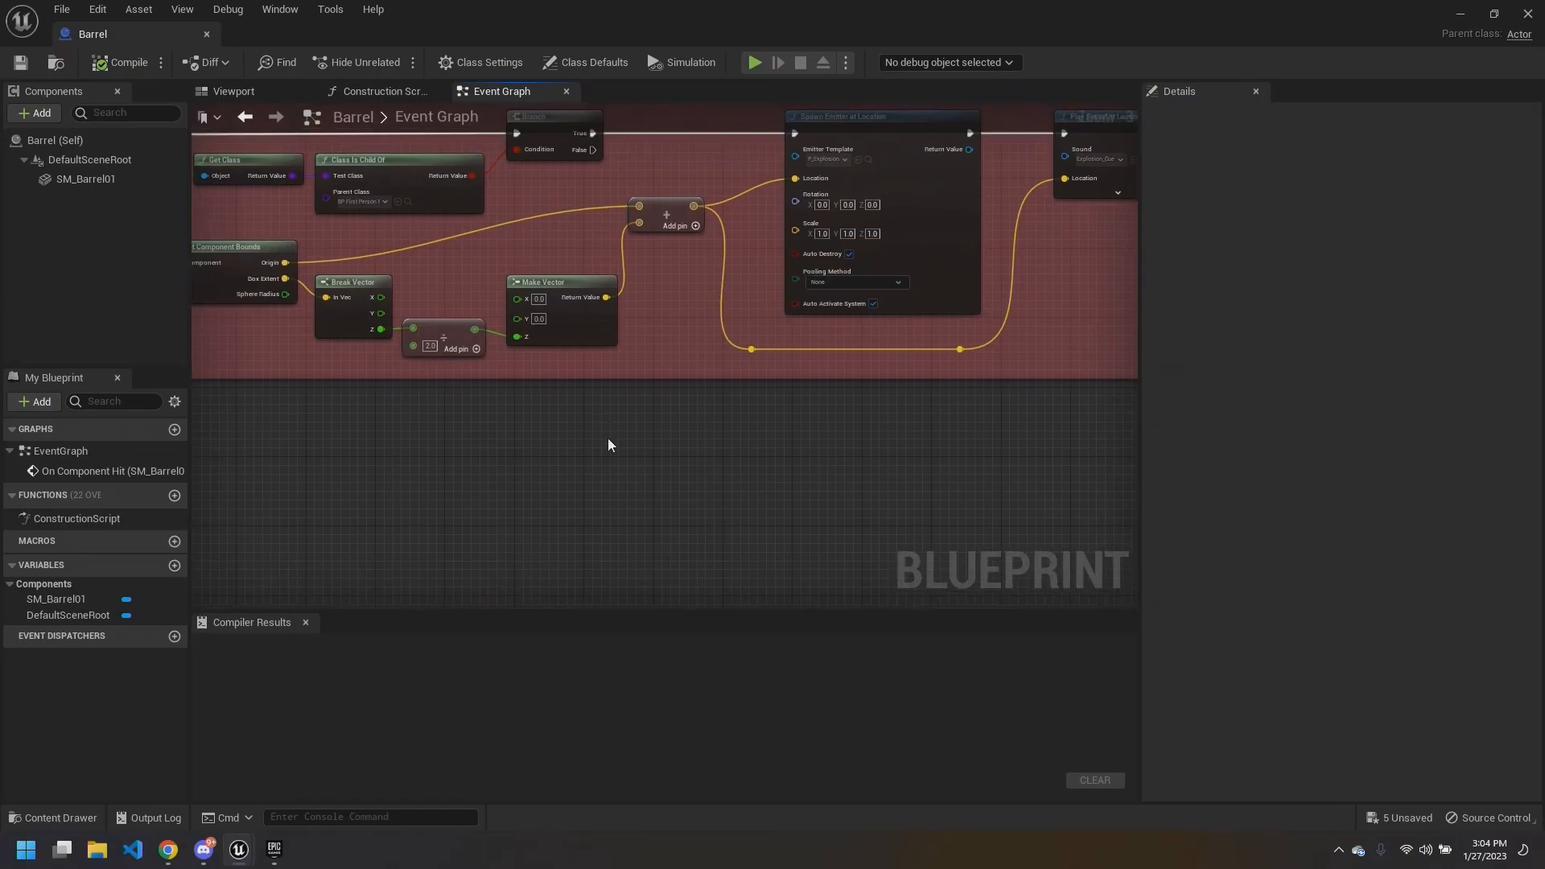
{"action": "right_click", "coordinate": [607, 441]}
{"action": "left_click", "coordinate": [515, 442]}
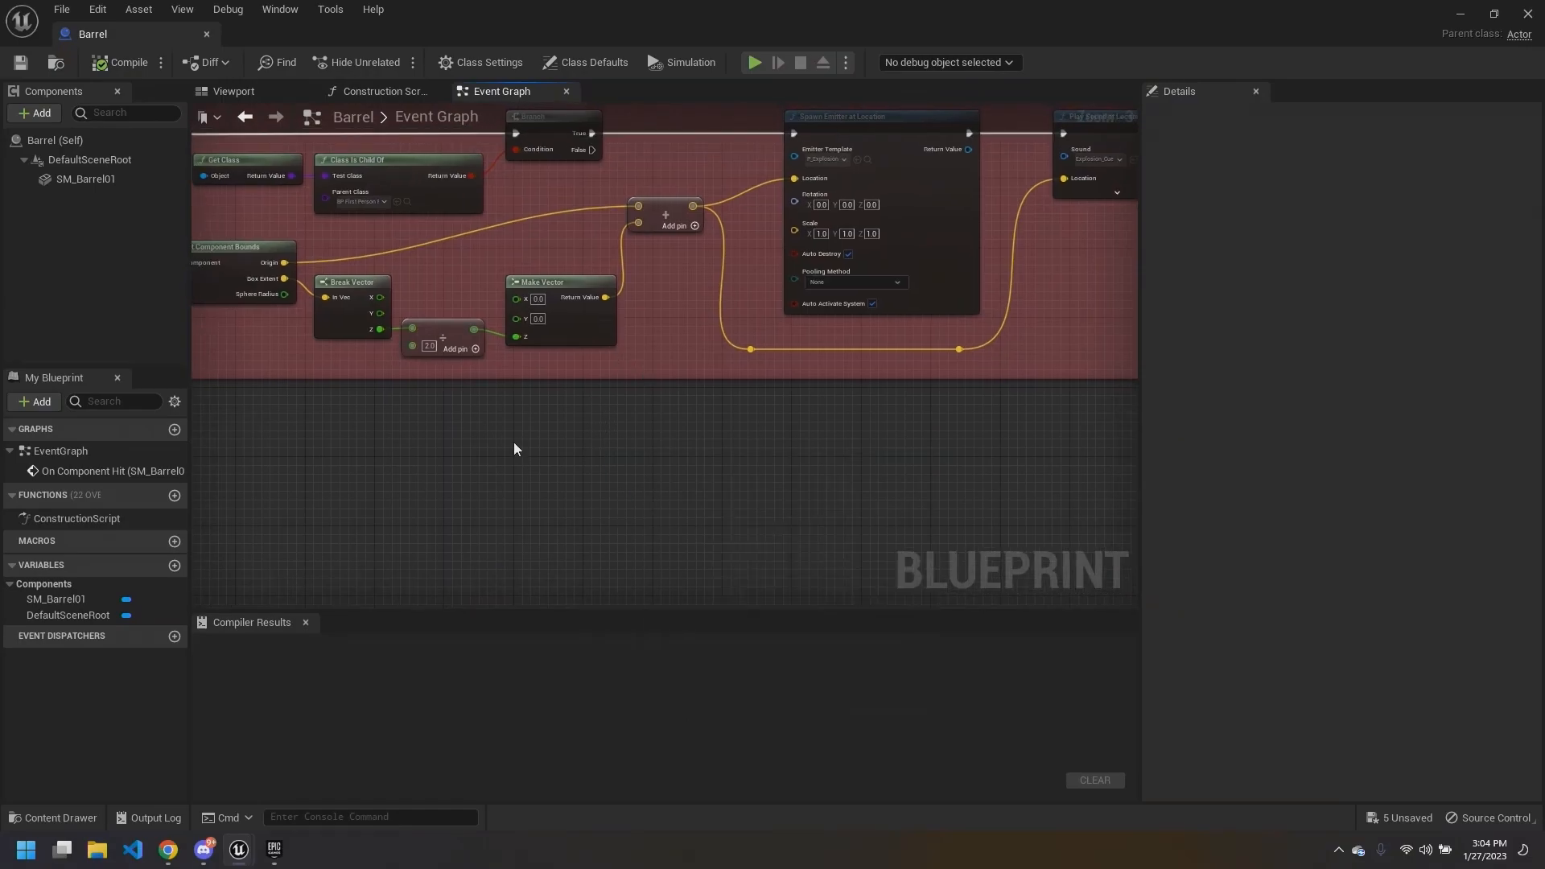
{"action": "scroll", "coordinate": [515, 442], "scroll_direction": "down", "scroll_amount": 2}
{"action": "scroll", "coordinate": [532, 437], "scroll_direction": "up", "scroll_amount": 1}
{"action": "right_click_drag", "start_coordinate": [553, 456], "coordinate": [611, 483]}
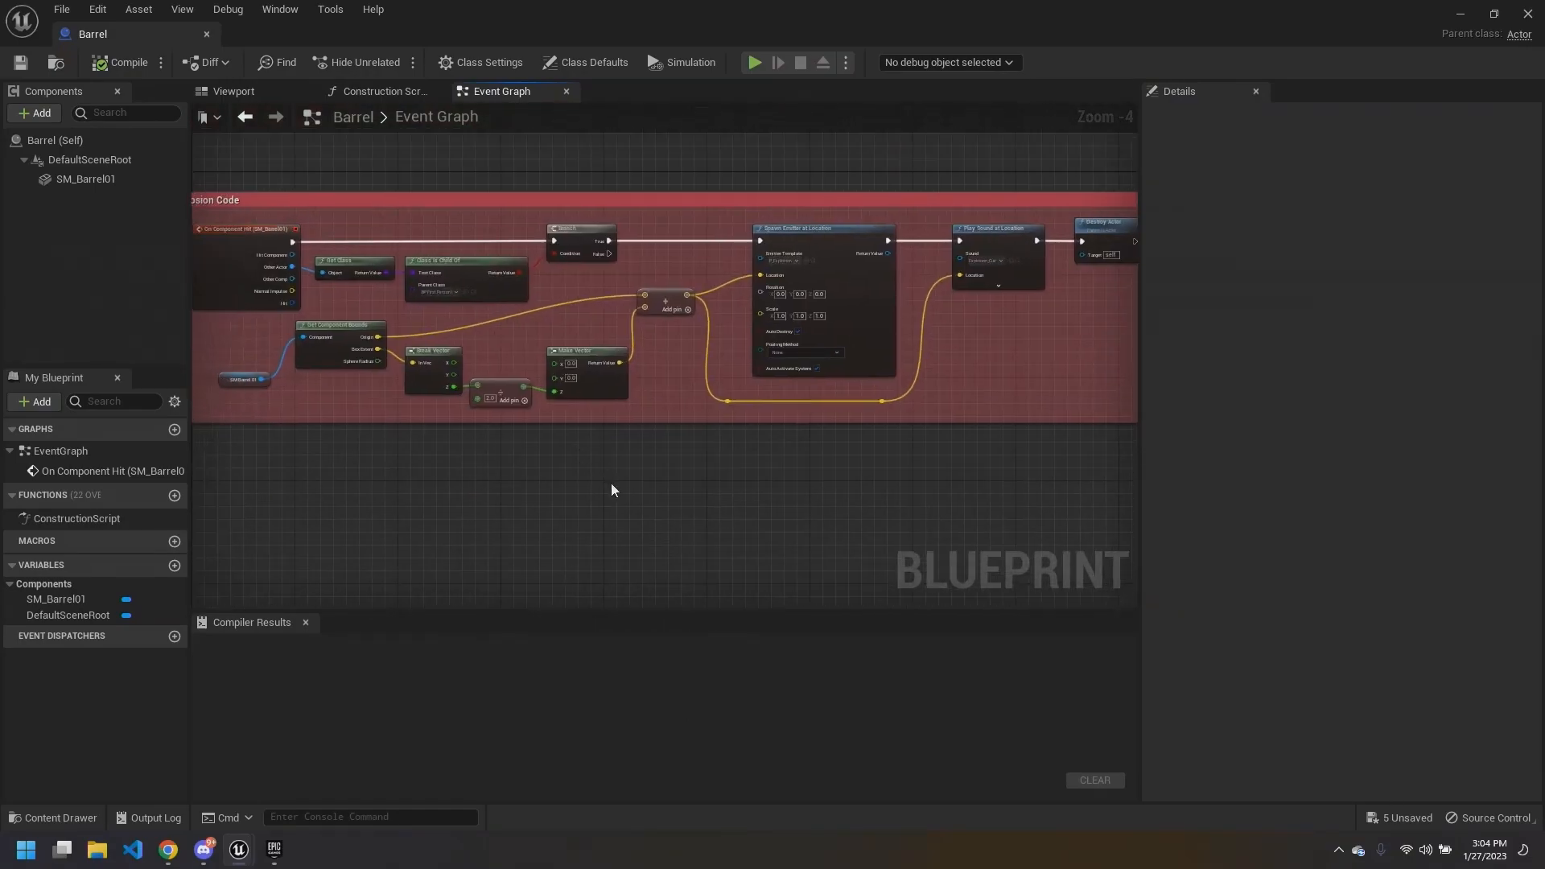
{"action": "scroll", "coordinate": [602, 481], "scroll_direction": "down", "scroll_amount": 1}
{"action": "scroll", "coordinate": [599, 479], "scroll_direction": "up", "scroll_amount": 1}
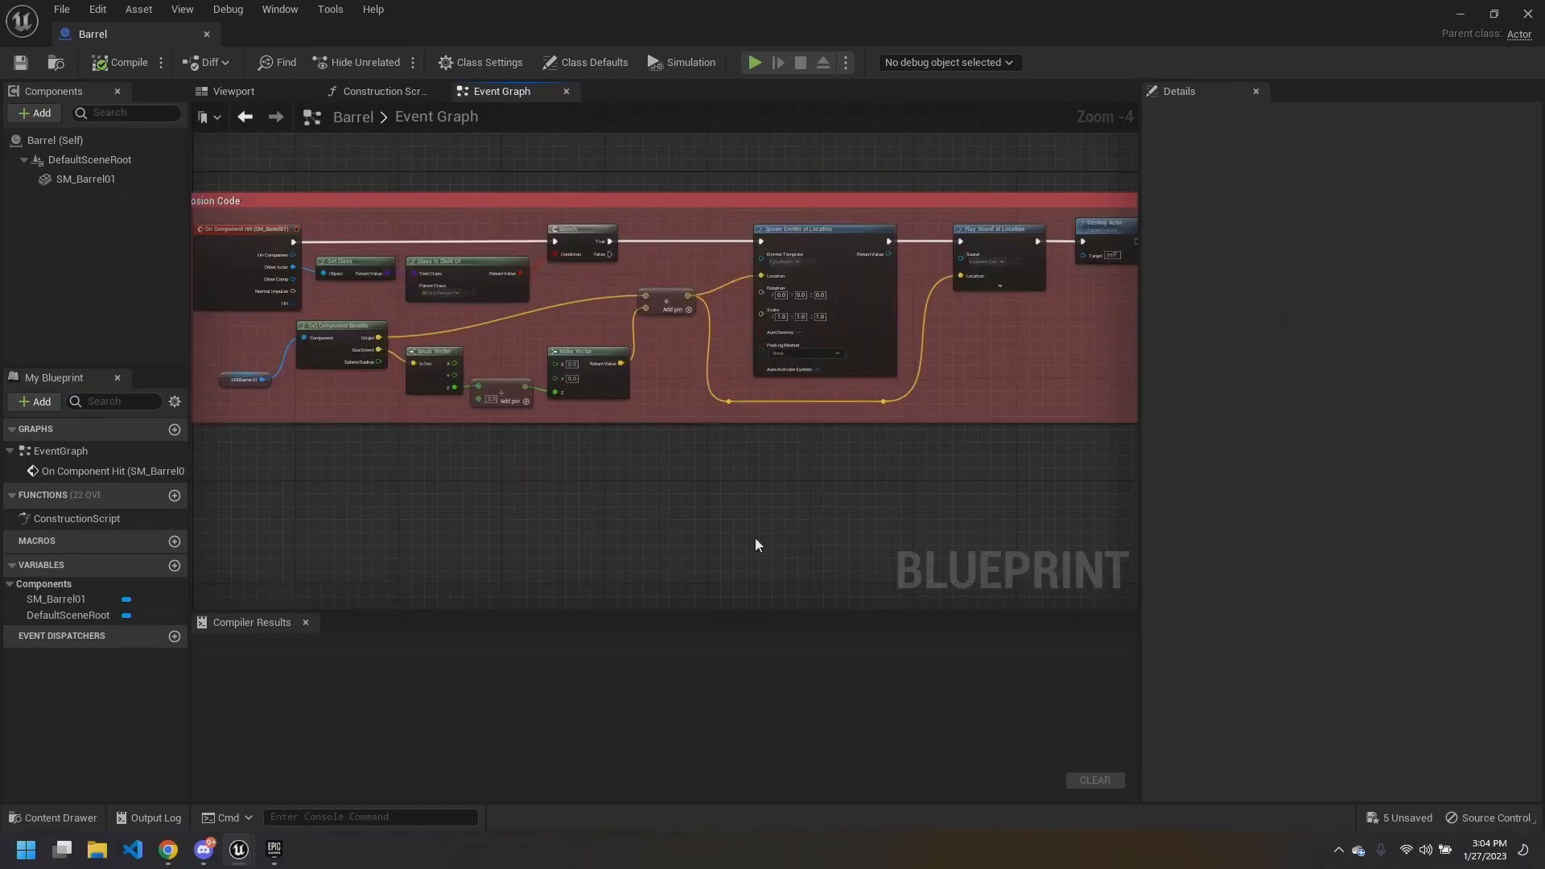
{"action": "scroll", "coordinate": [676, 483], "scroll_direction": "down", "scroll_amount": 1}
{"action": "scroll", "coordinate": [669, 485], "scroll_direction": "up", "scroll_amount": 1}
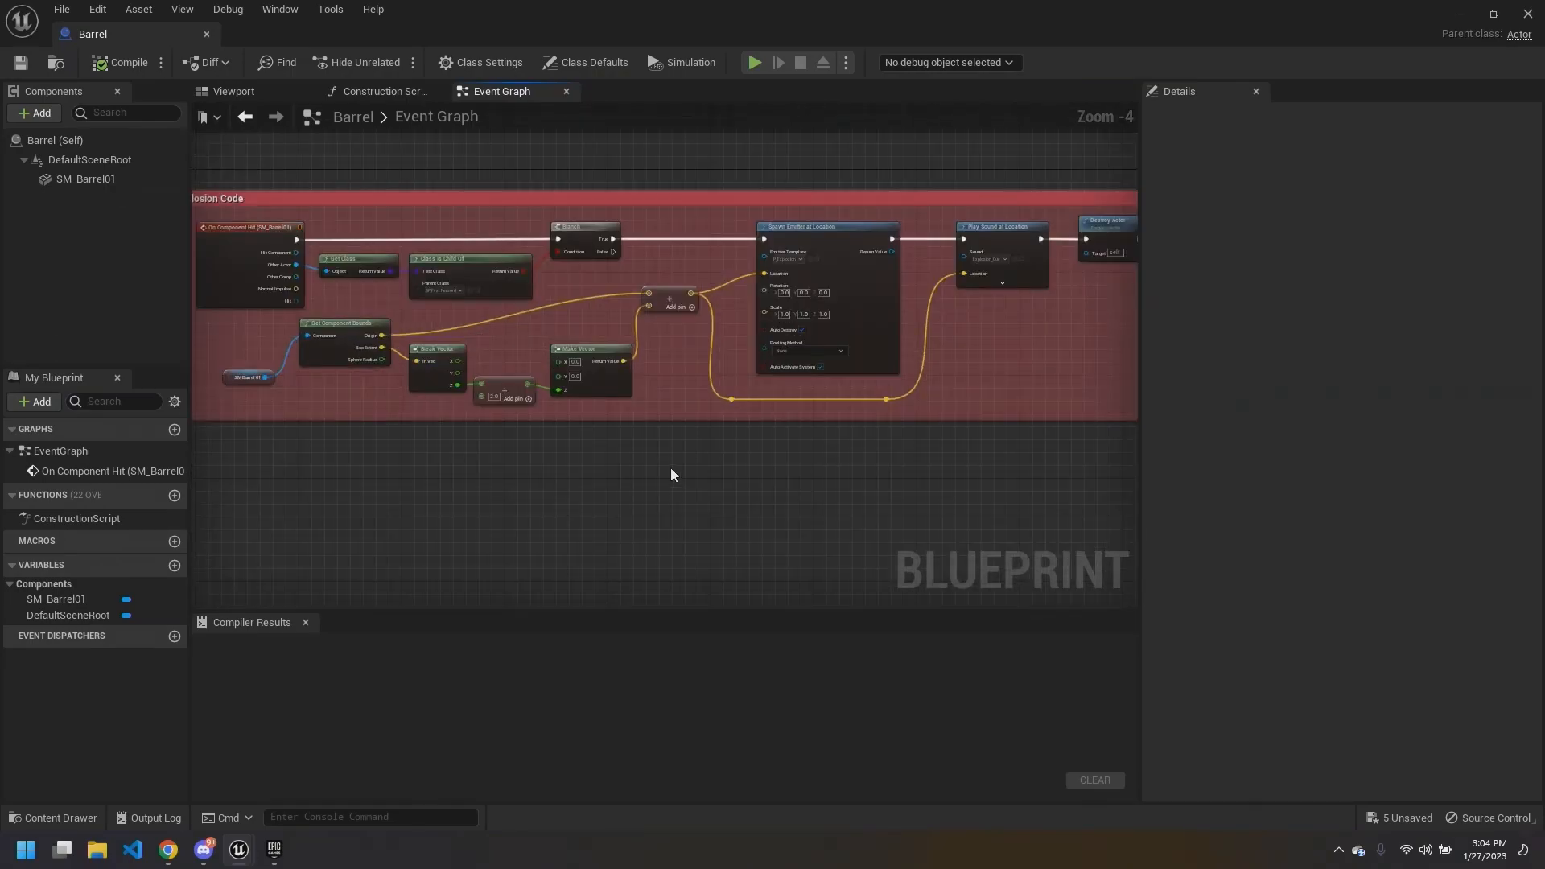
{"action": "mouse_move", "coordinate": [675, 475]}
{"action": "right_mouse_down"}
{"action": "mouse_move", "coordinate": [669, 452]}
{"action": "mouse_move", "coordinate": [658, 465]}
{"action": "right_mouse_up"}
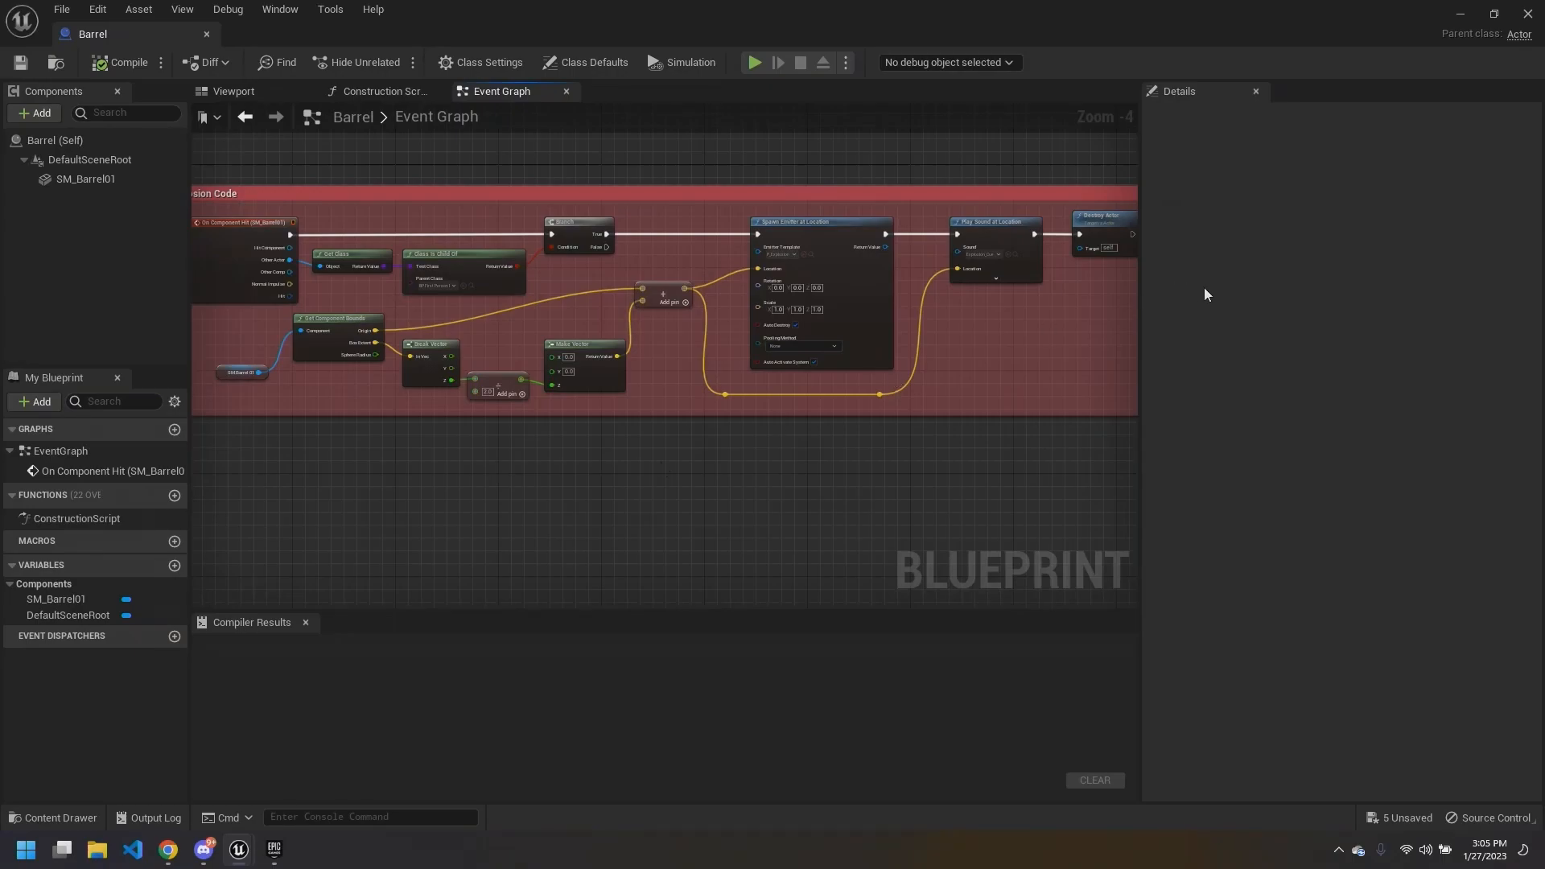
Step: Return to the FirstPersonMap level editor and look through the available Build options
{"action": "left_click", "coordinate": [1450, 9]}
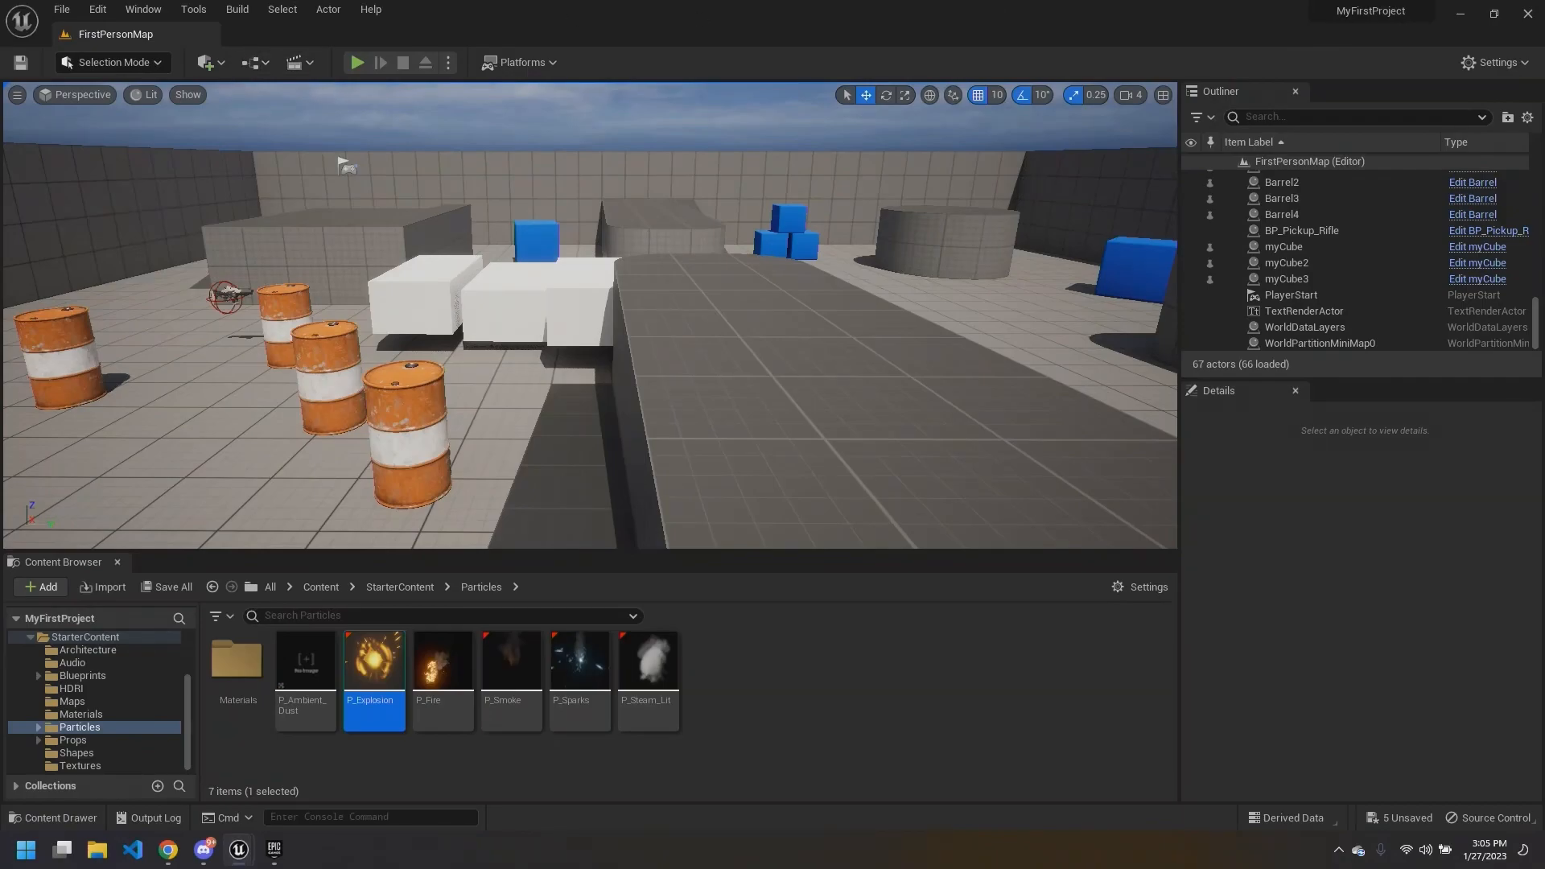
{"action": "left_click", "coordinate": [238, 9]}
{"action": "mouse_move", "coordinate": [237, 10]}
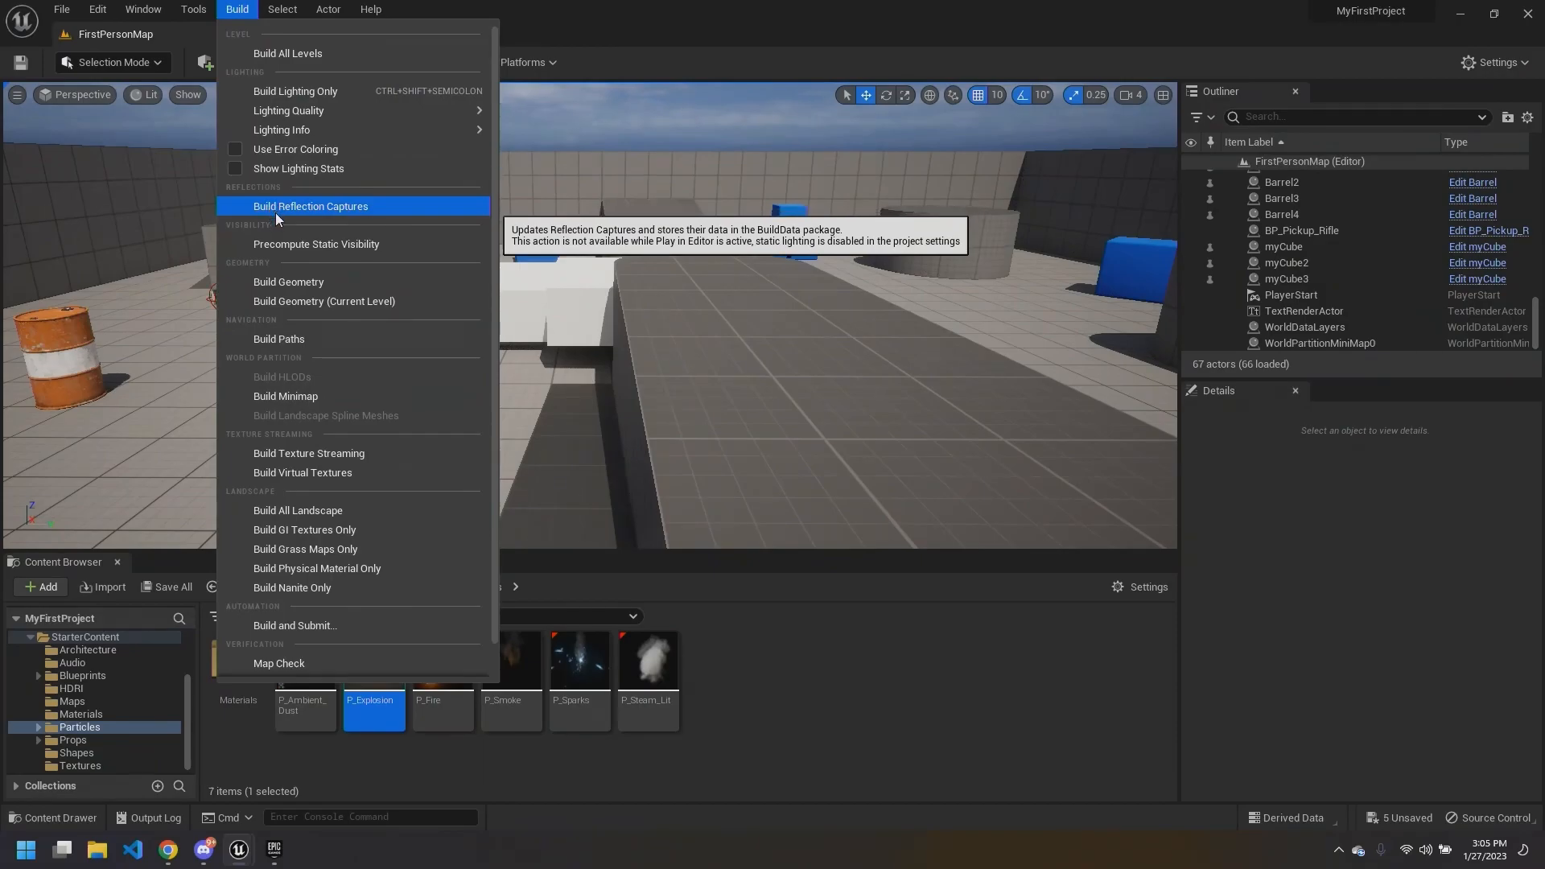
{"action": "left_click", "coordinate": [650, 13]}
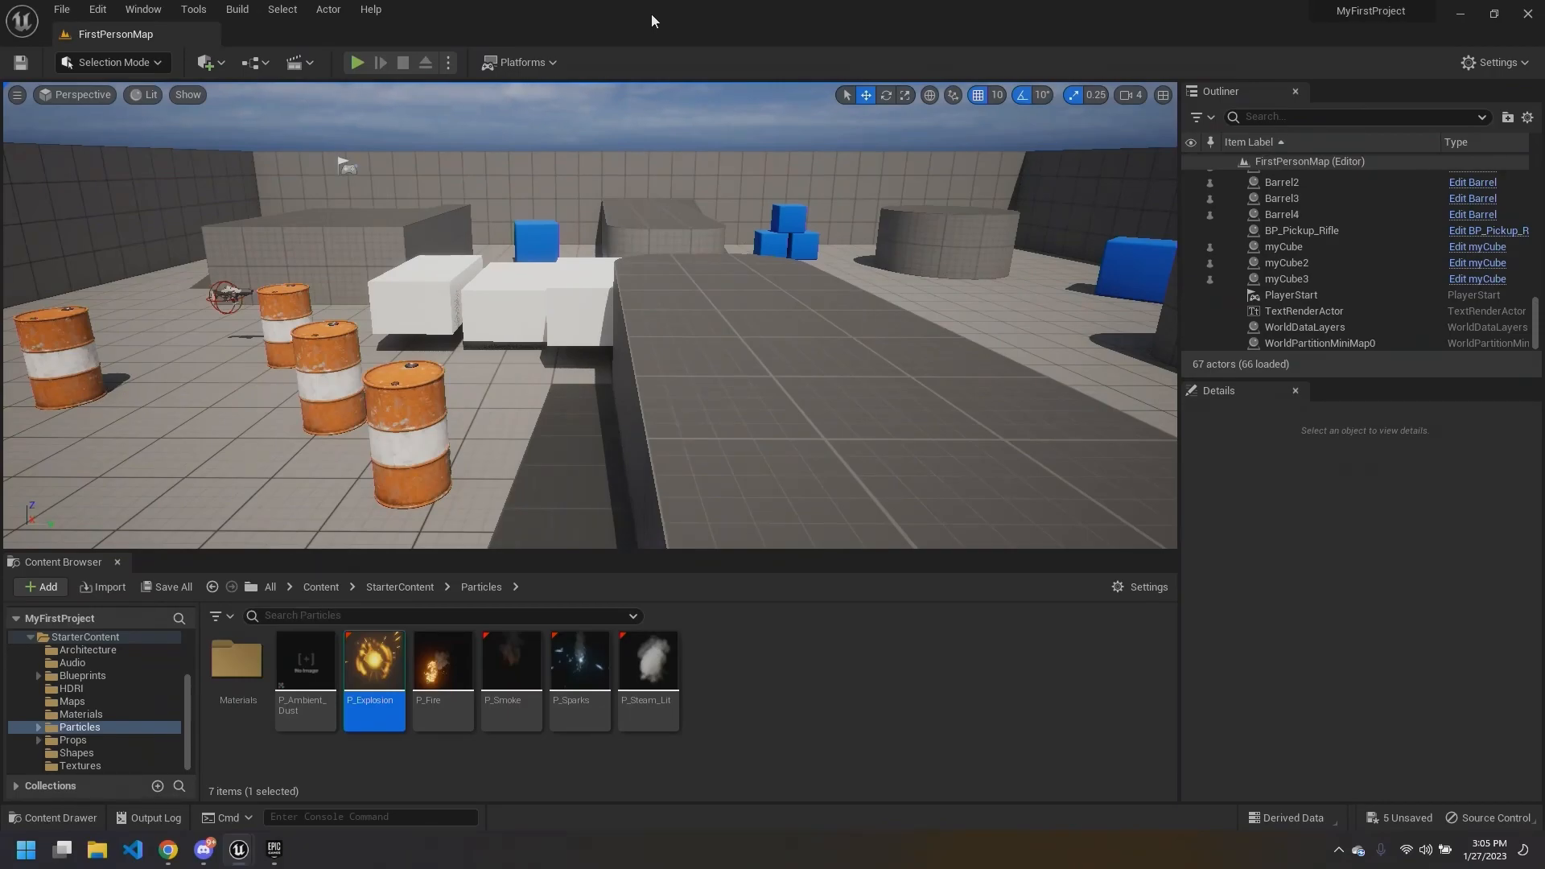
{"action": "left_click", "coordinate": [233, 15]}
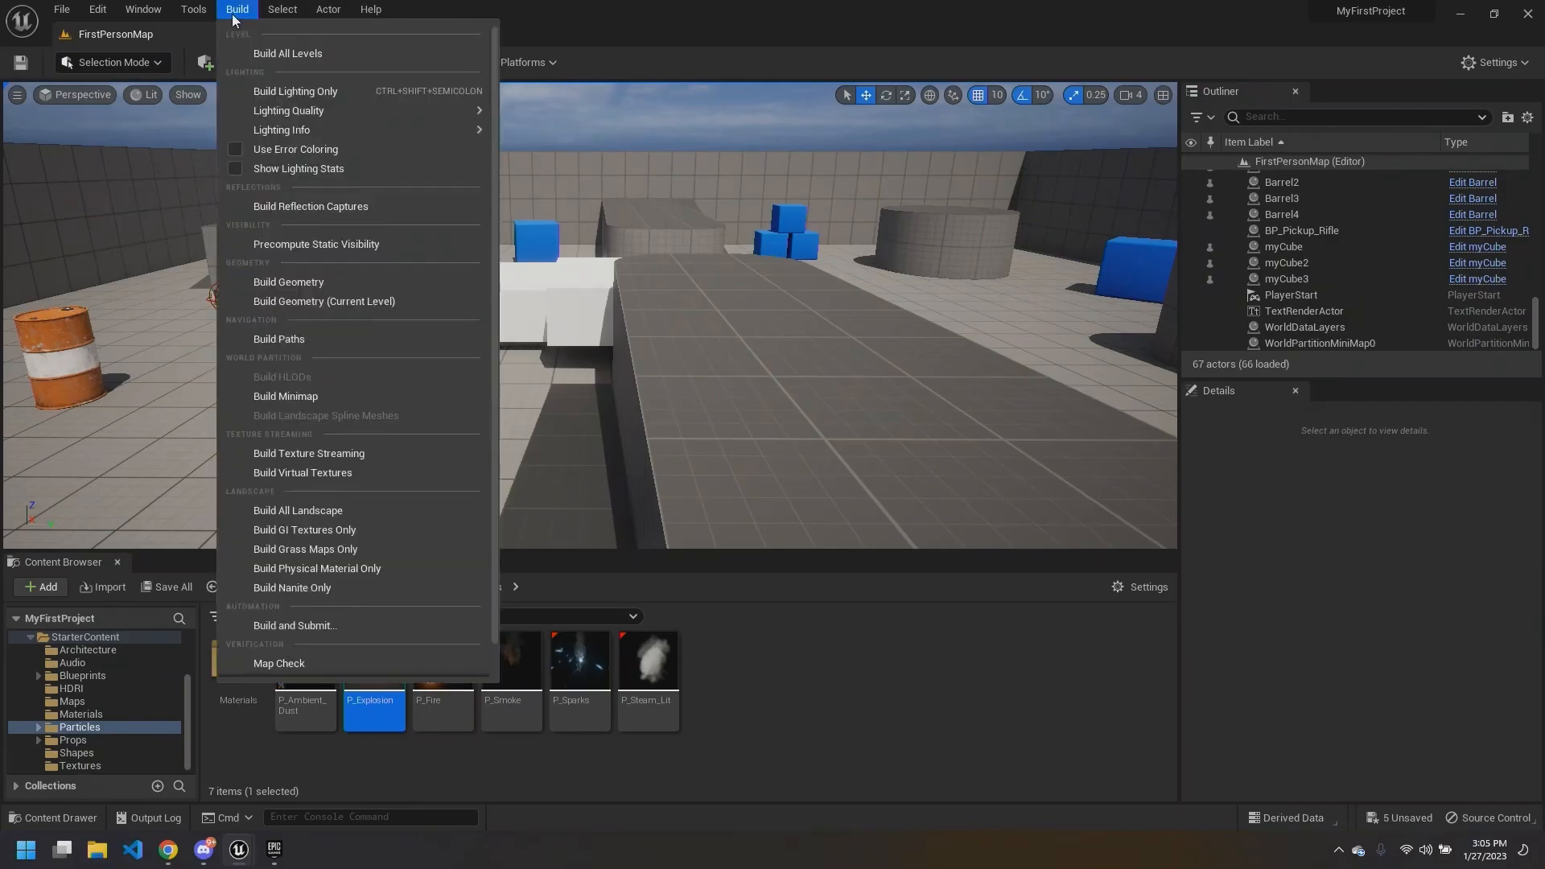
{"action": "scroll", "coordinate": [335, 612], "scroll_direction": "down", "scroll_amount": 2}
{"action": "scroll", "coordinate": [427, 640], "scroll_direction": "up", "scroll_amount": 2}
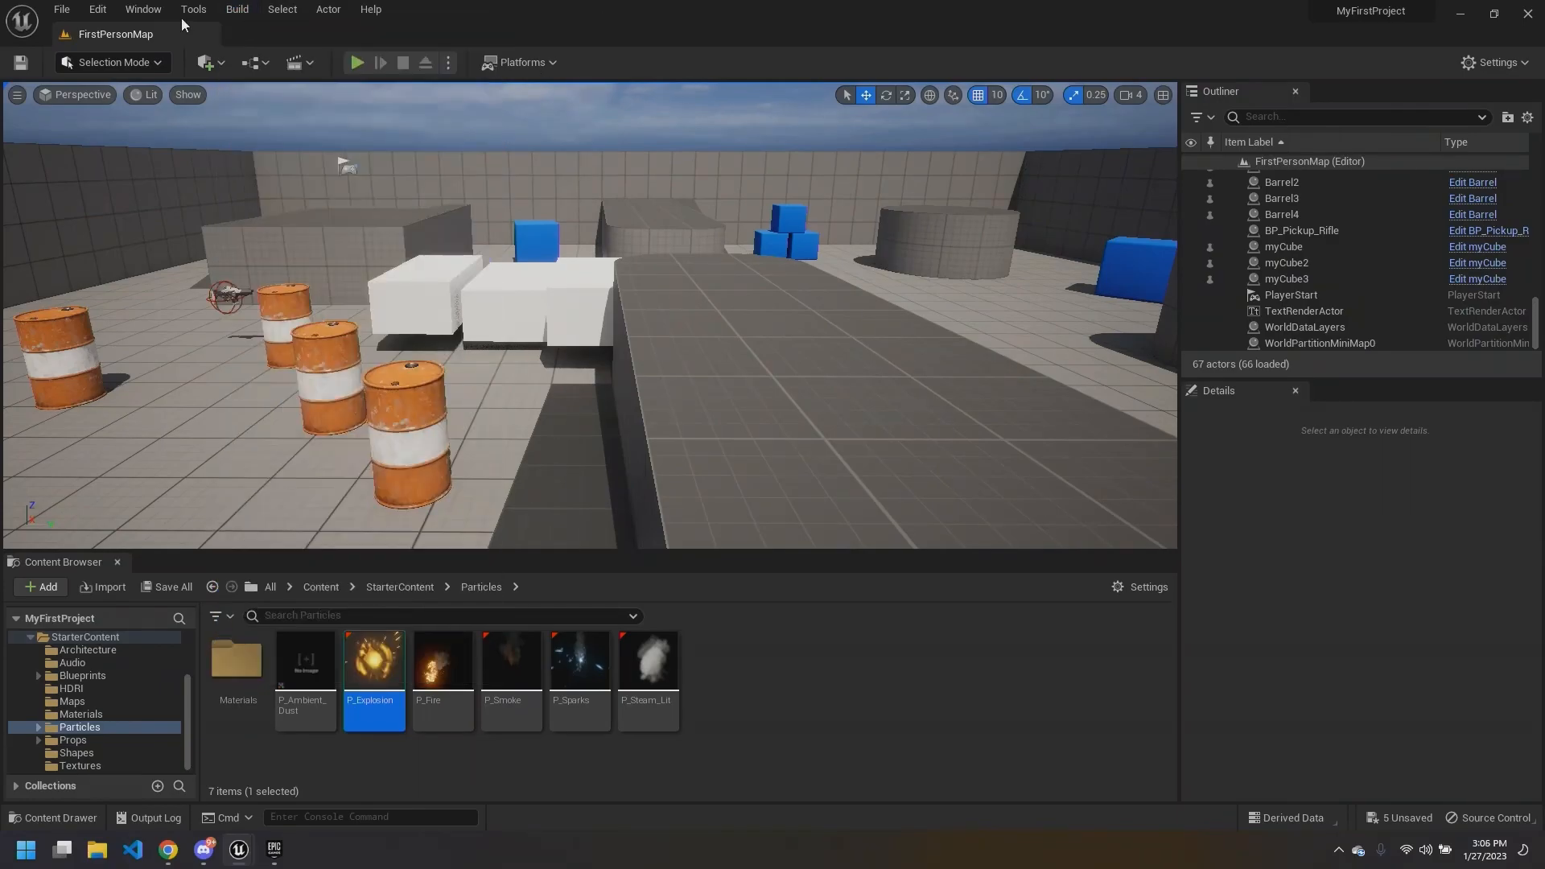
{"action": "left_click", "coordinate": [181, 17]}
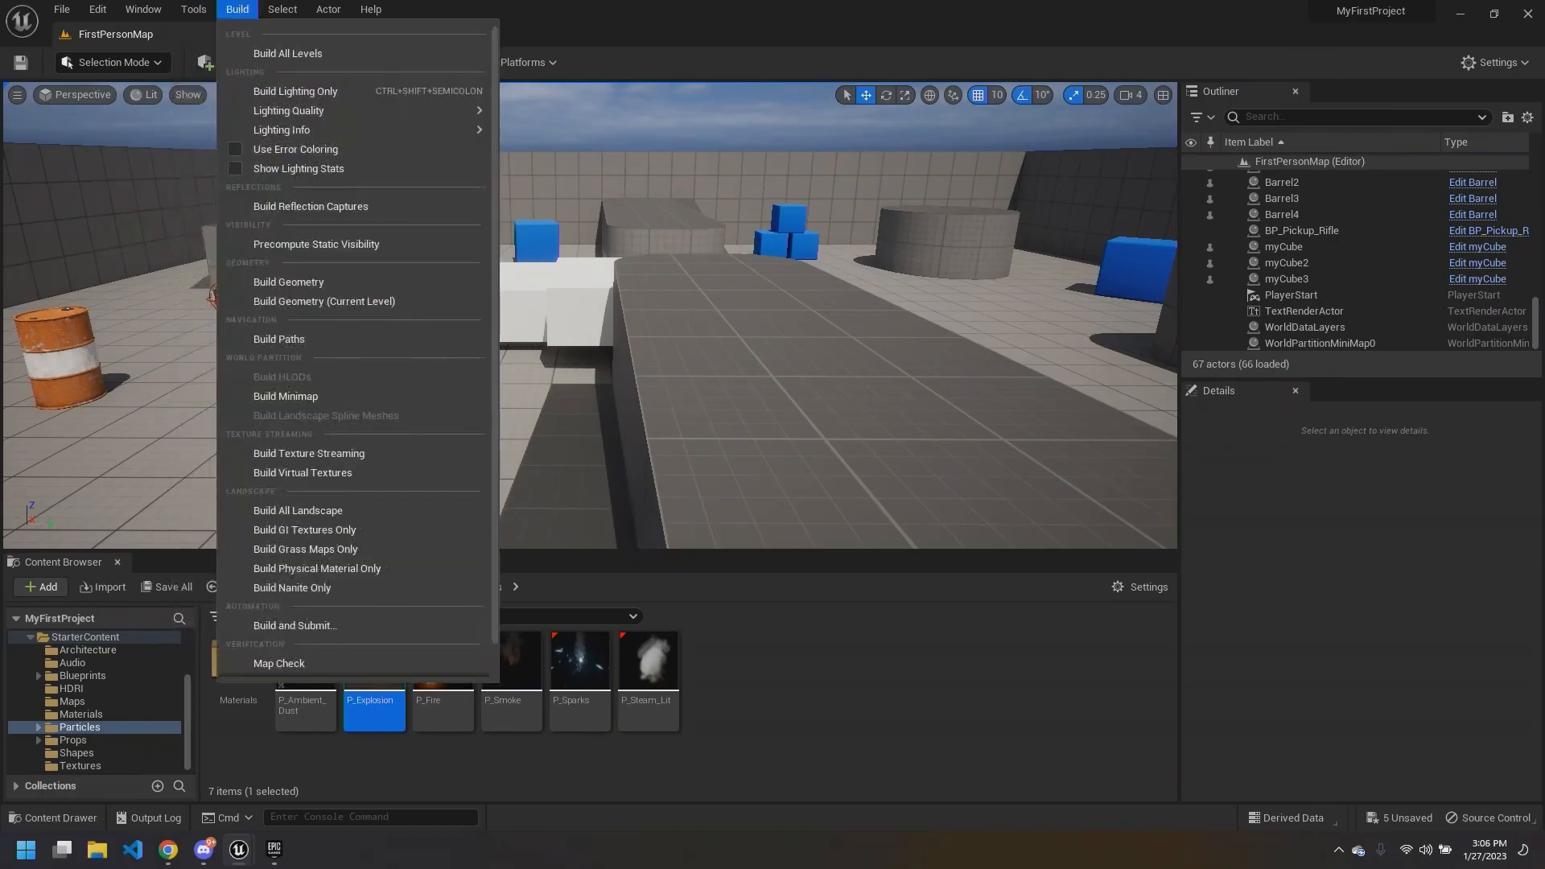
{"action": "left_click", "coordinate": [668, 6]}
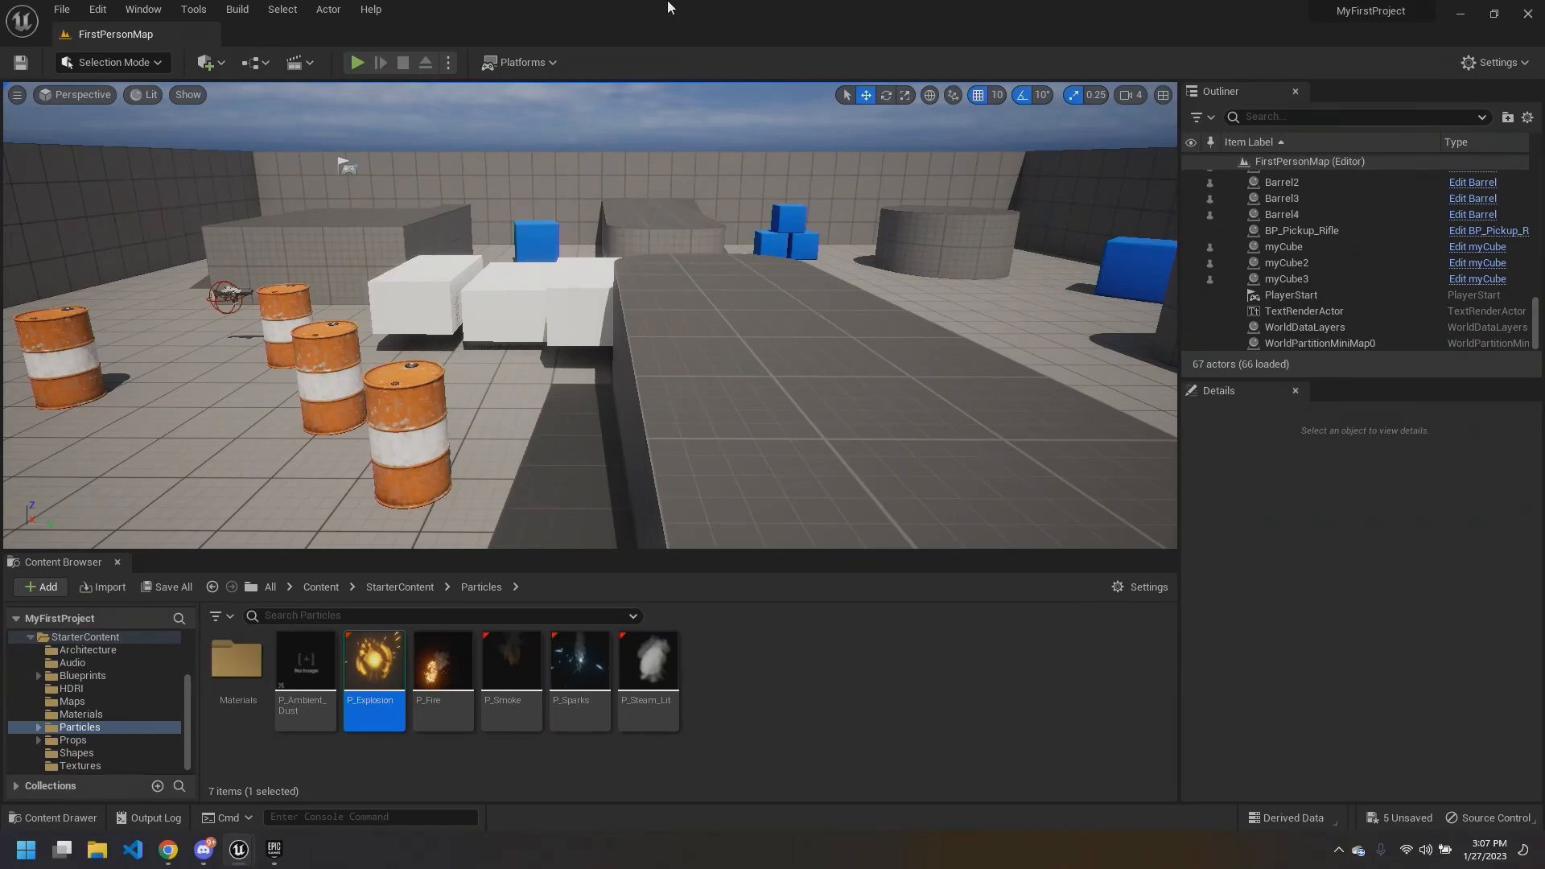
Step: Open the FirstPerson folder of the project's Content in the Content Browser
{"action": "left_click", "coordinate": [311, 586]}
{"action": "double_click", "coordinate": [238, 668]}
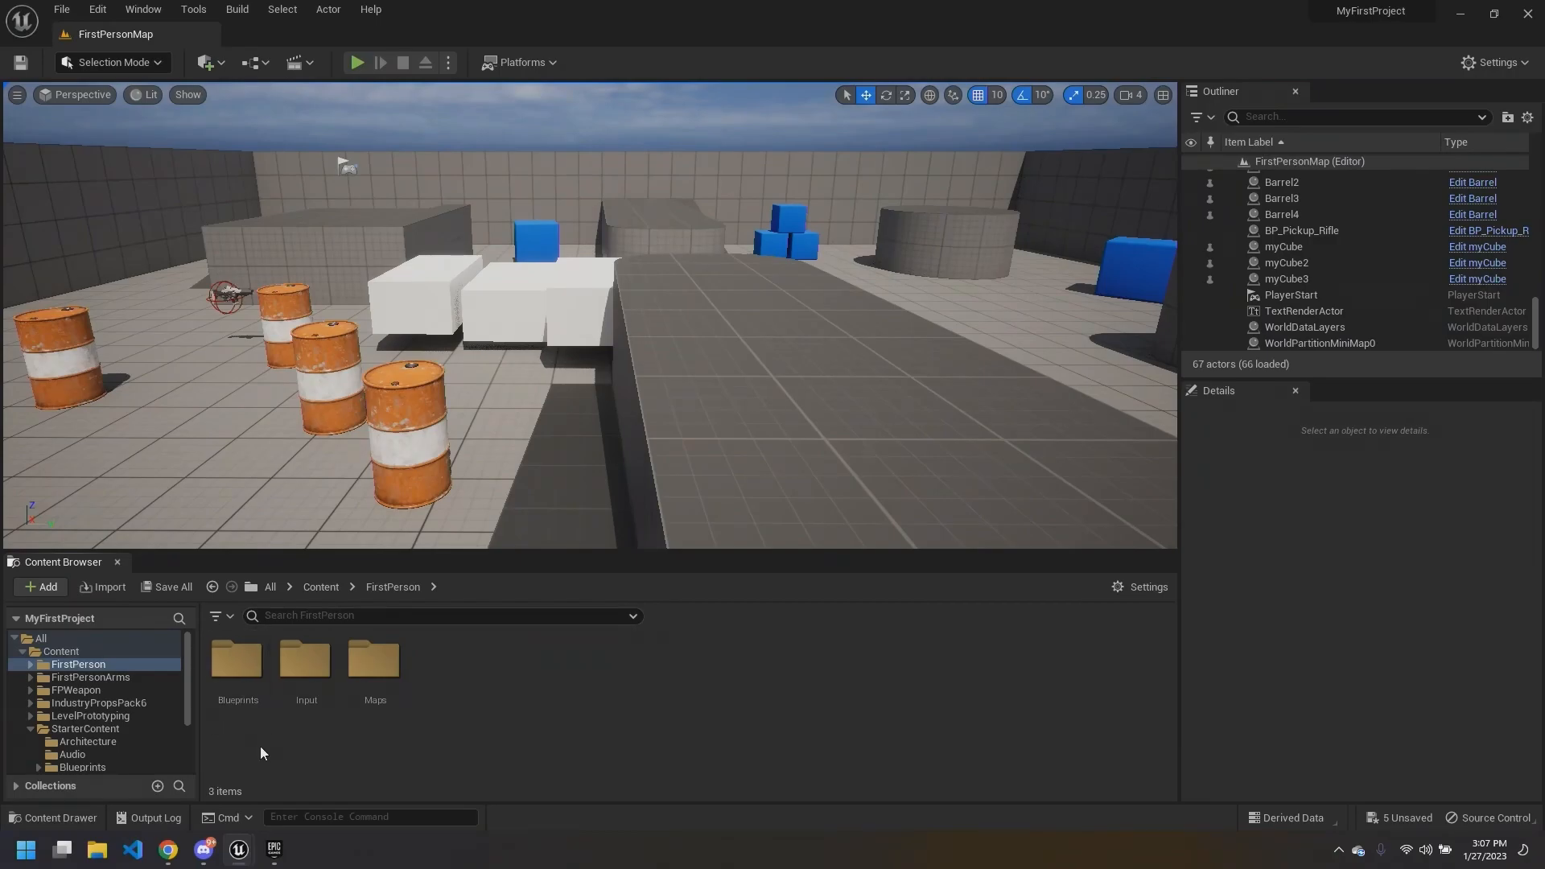
Step: Open the BP_FirstPersonCharacter blueprint from the Blueprints folder, examine its input mapping and camera input nodes, and return to the level editor
{"action": "double_click", "coordinate": [237, 664]}
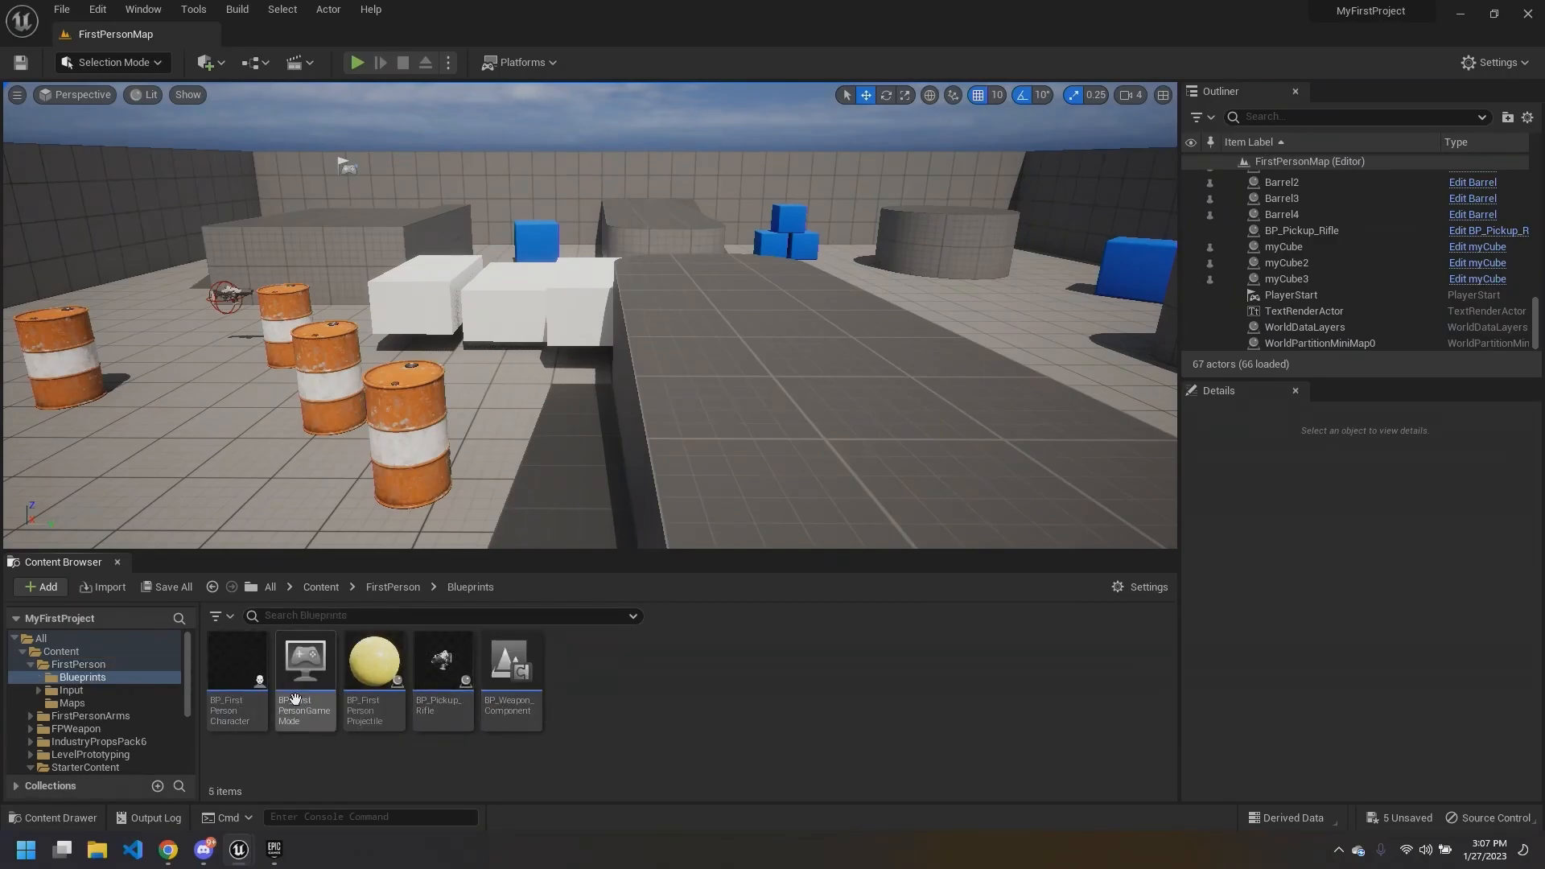
{"action": "double_click", "coordinate": [240, 711]}
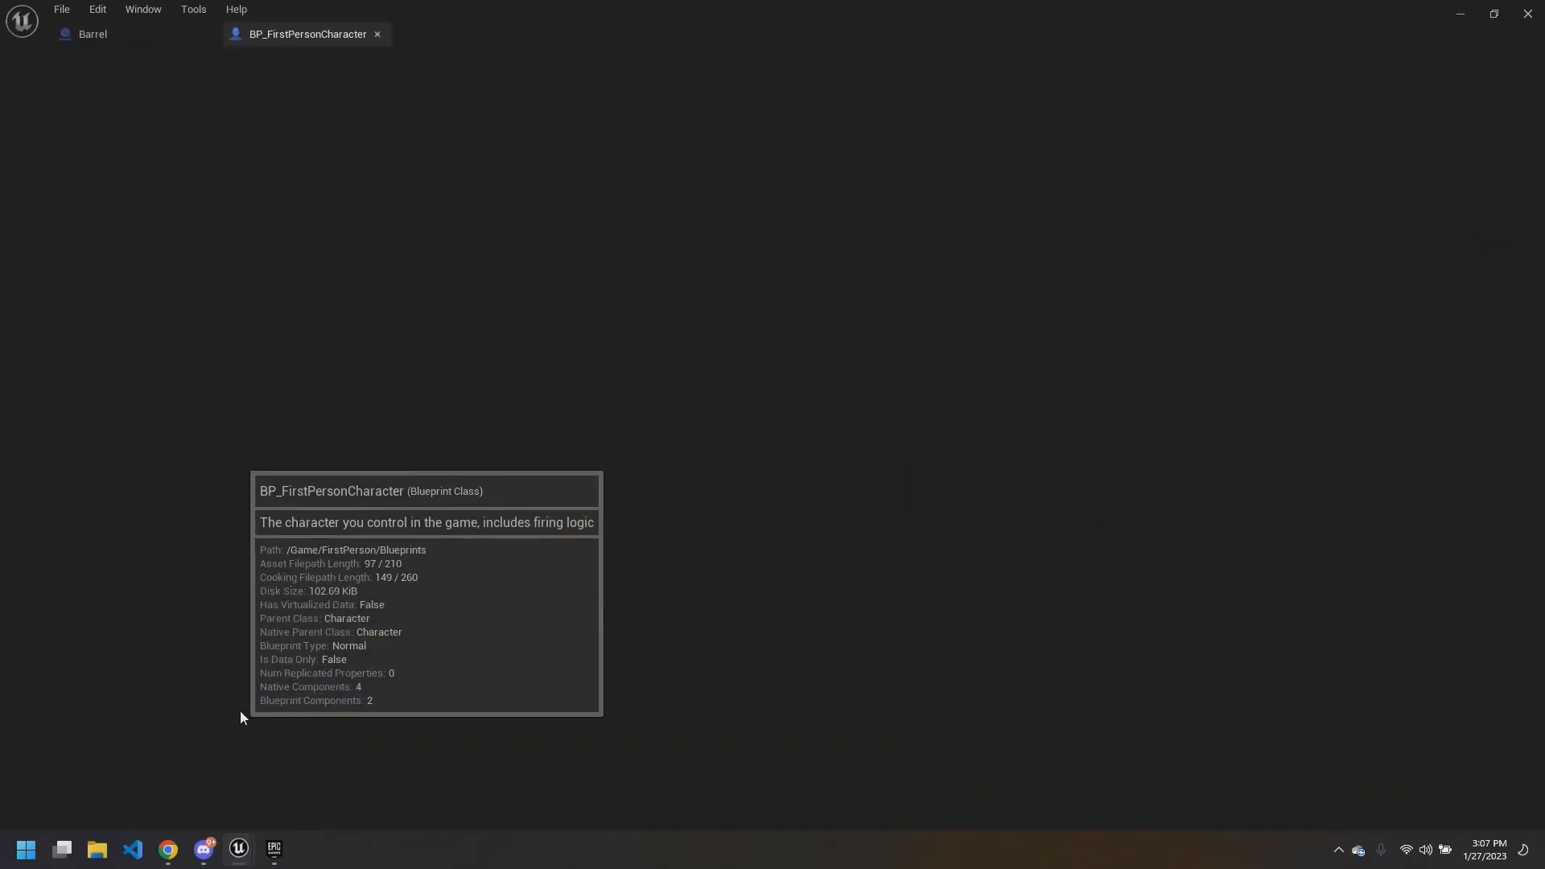
{"action": "scroll", "coordinate": [477, 197], "scroll_direction": "down", "scroll_amount": 1}
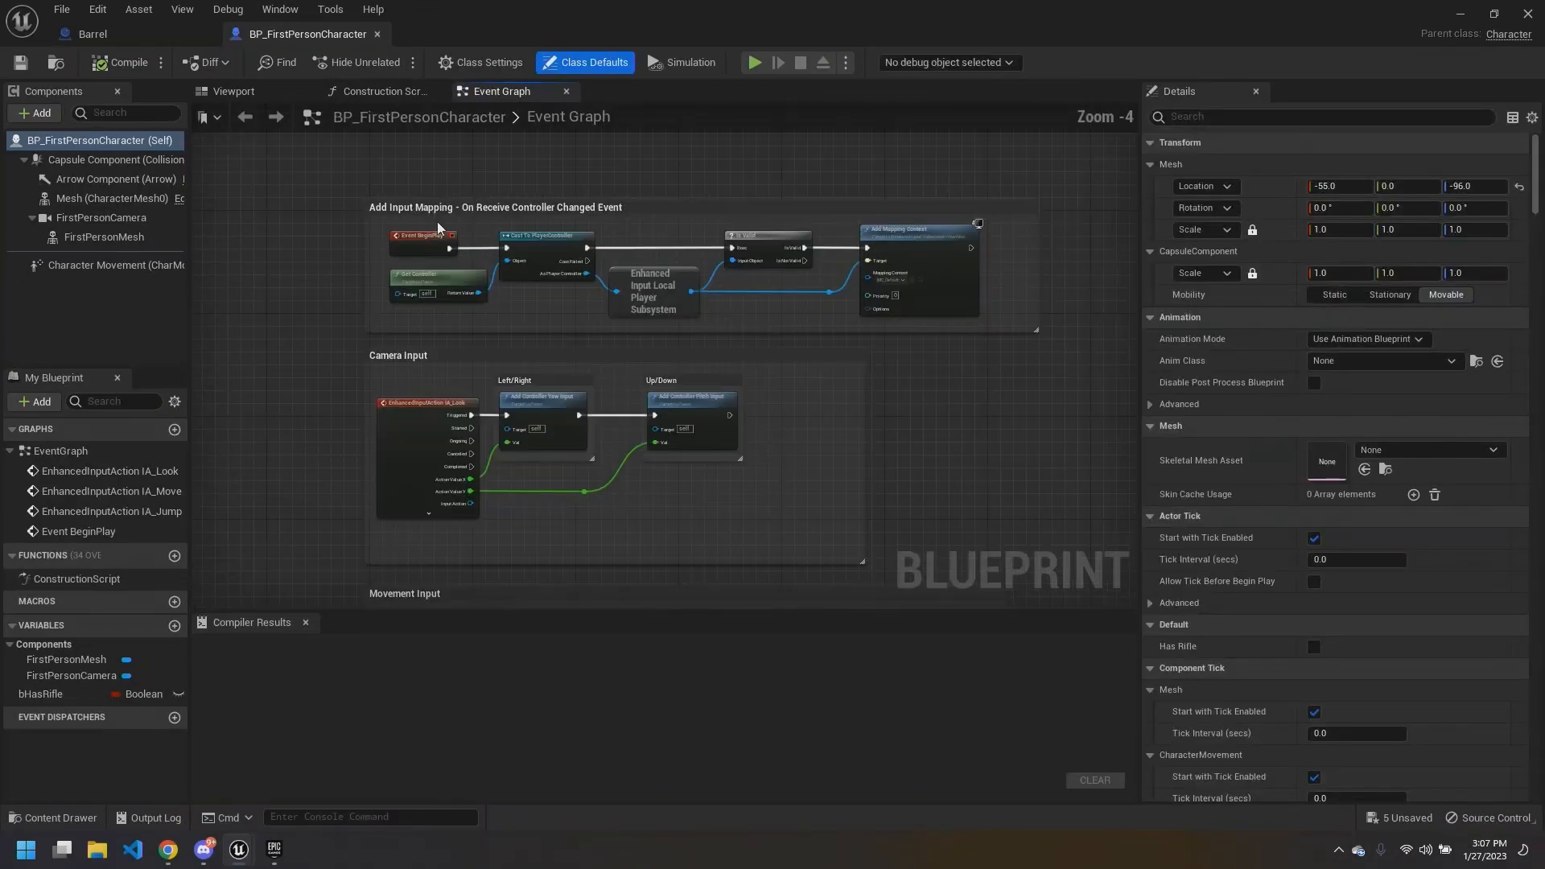
{"action": "right_click_drag", "start_coordinate": [311, 377], "coordinate": [299, 198]}
{"action": "right_click_drag", "start_coordinate": [296, 546], "coordinate": [275, 578]}
{"action": "right_click_drag", "start_coordinate": [277, 250], "coordinate": [270, 480]}
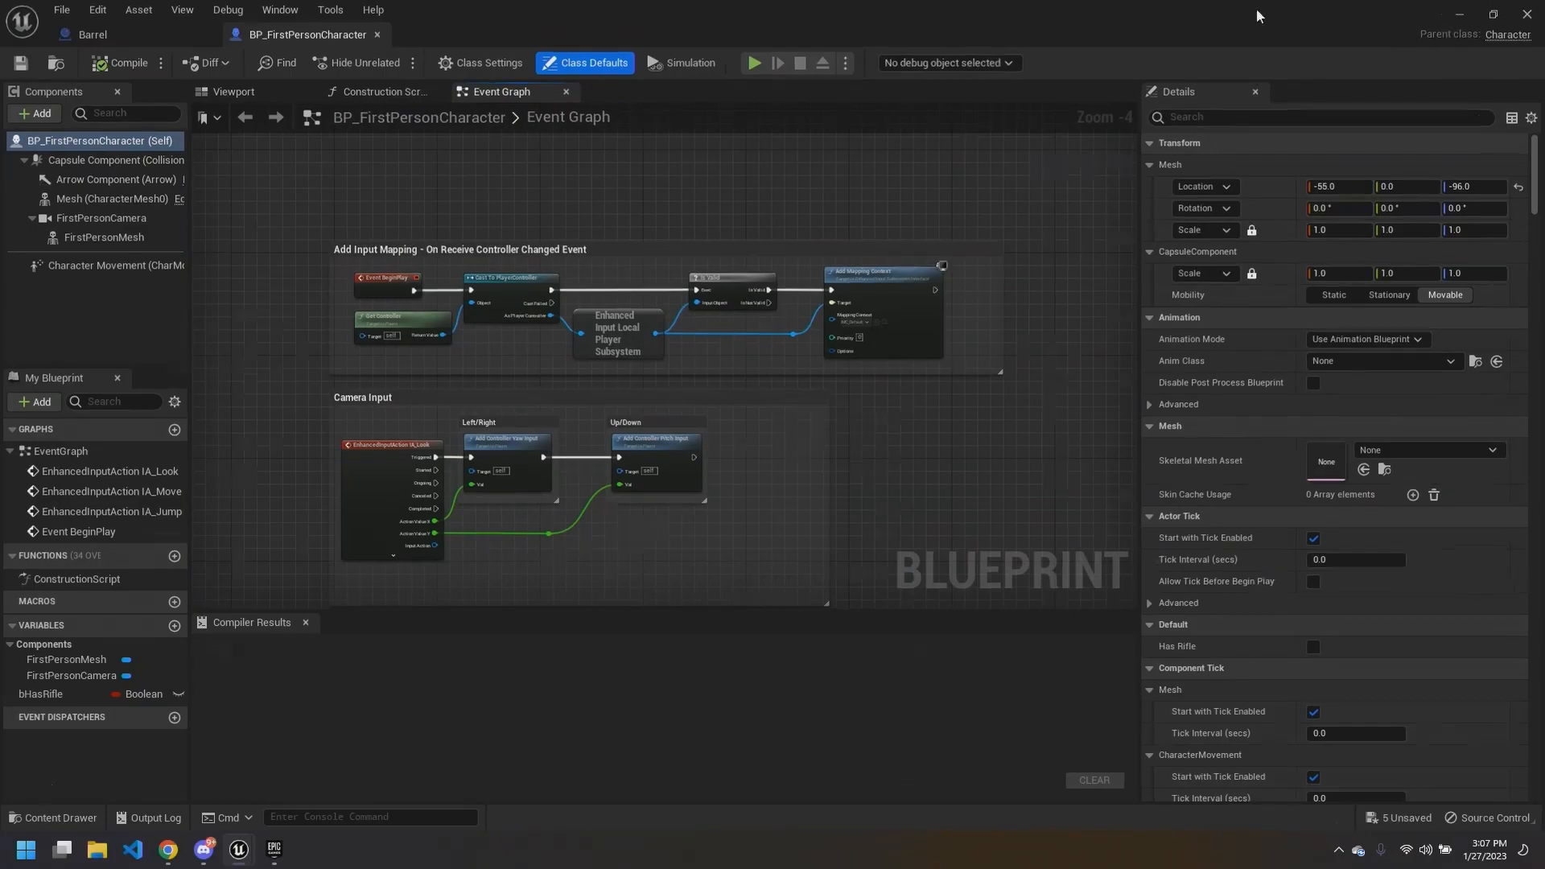
{"action": "left_click", "coordinate": [1461, 15]}
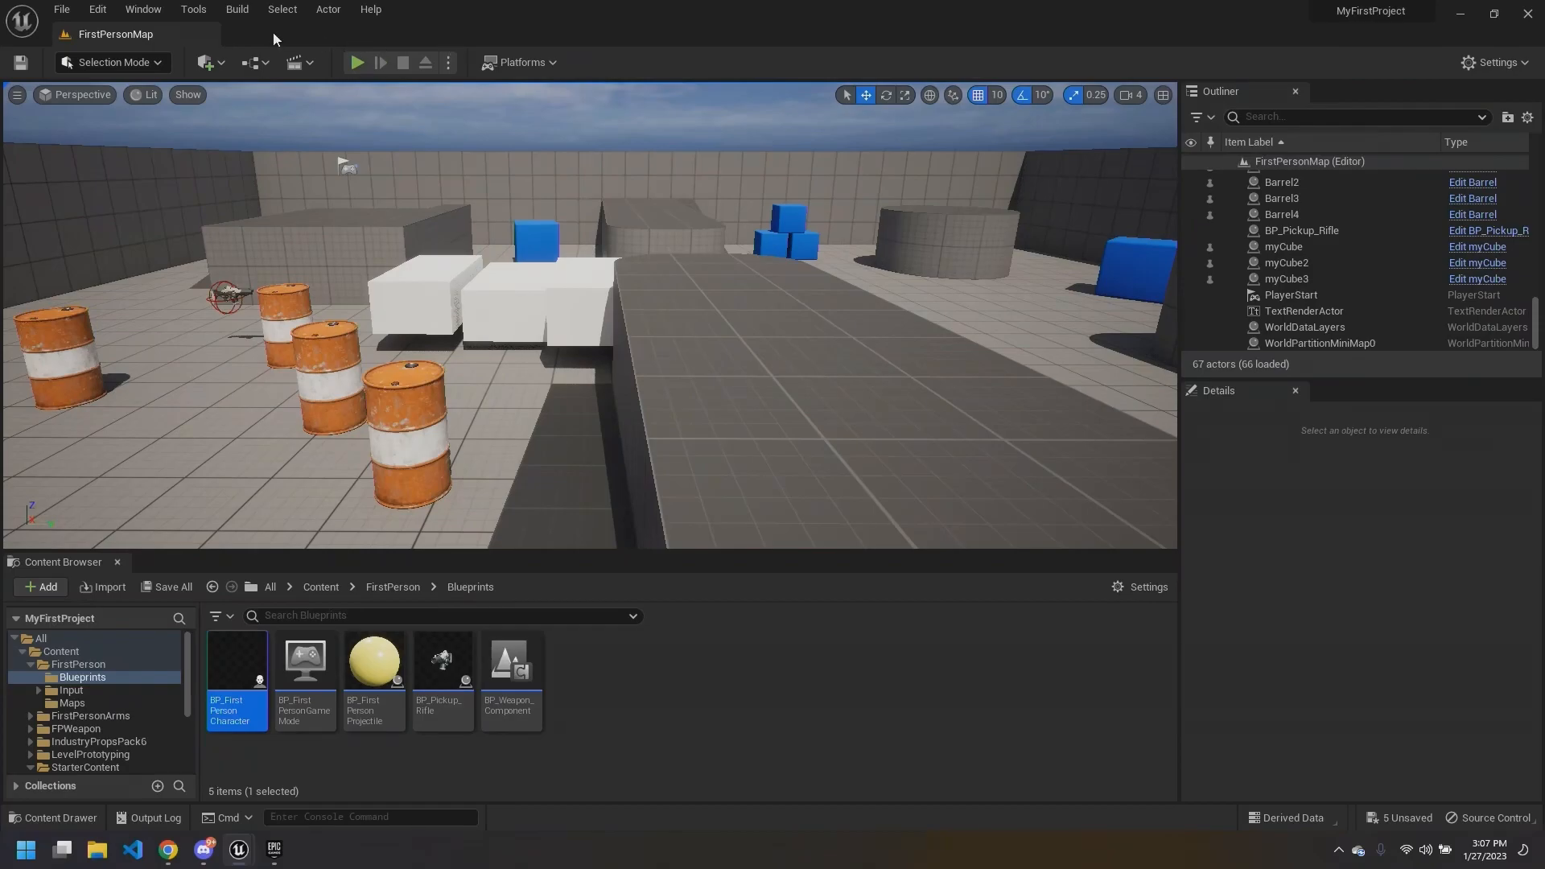
Step: View the Engine Input page of the Project Settings, and close the settings window
{"action": "left_click", "coordinate": [103, 10]}
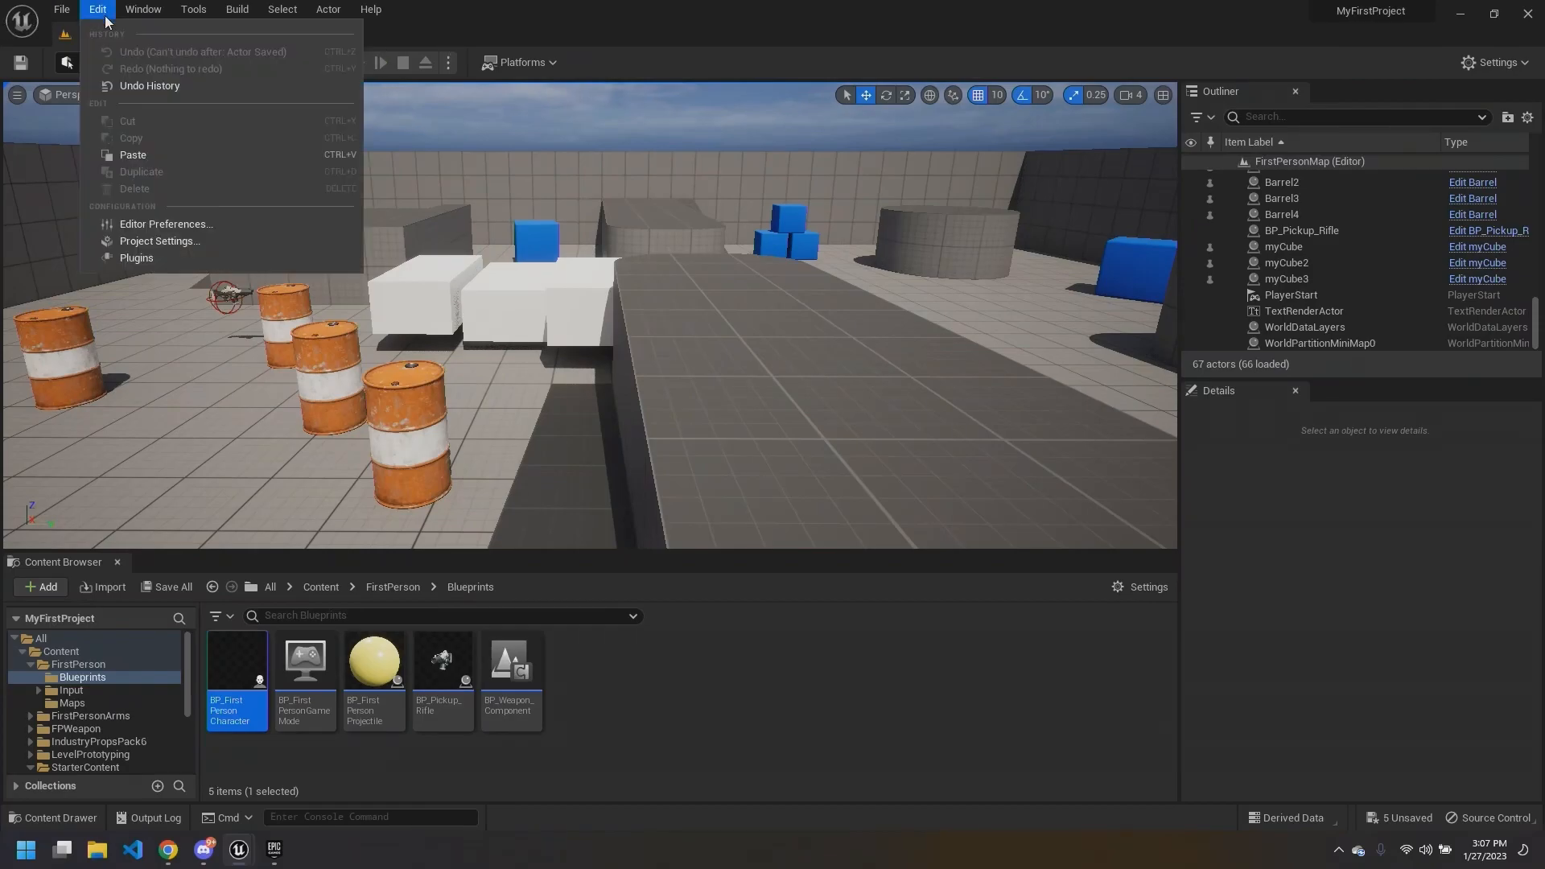
{"action": "left_click", "coordinate": [190, 240]}
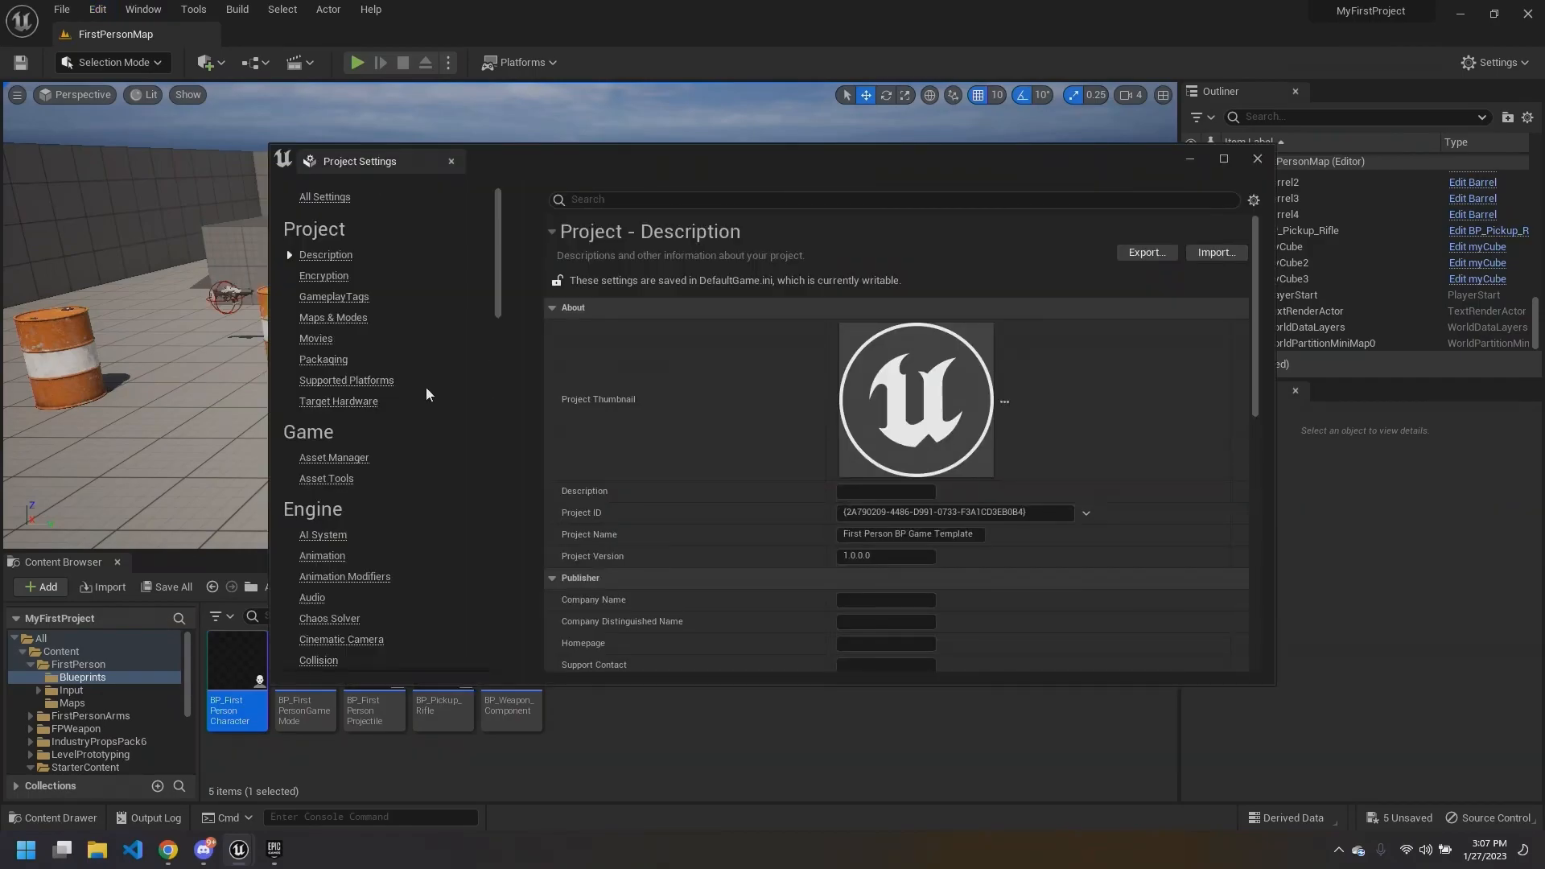
{"action": "scroll", "coordinate": [427, 390], "scroll_direction": "down", "scroll_amount": 10}
{"action": "left_click", "coordinate": [329, 466]}
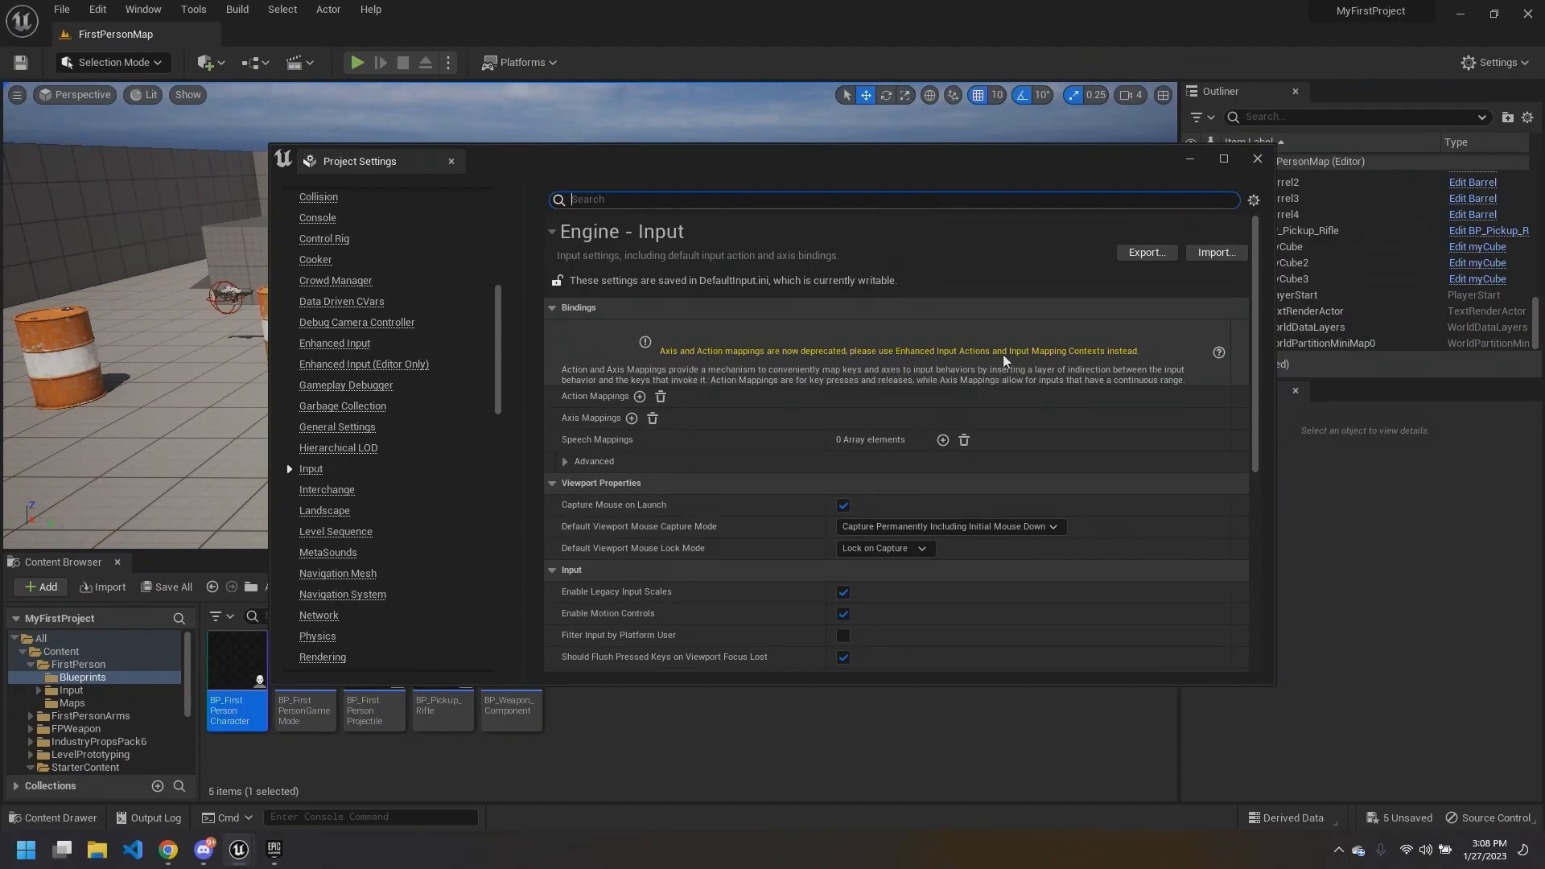
{"action": "left_click", "coordinate": [1257, 159]}
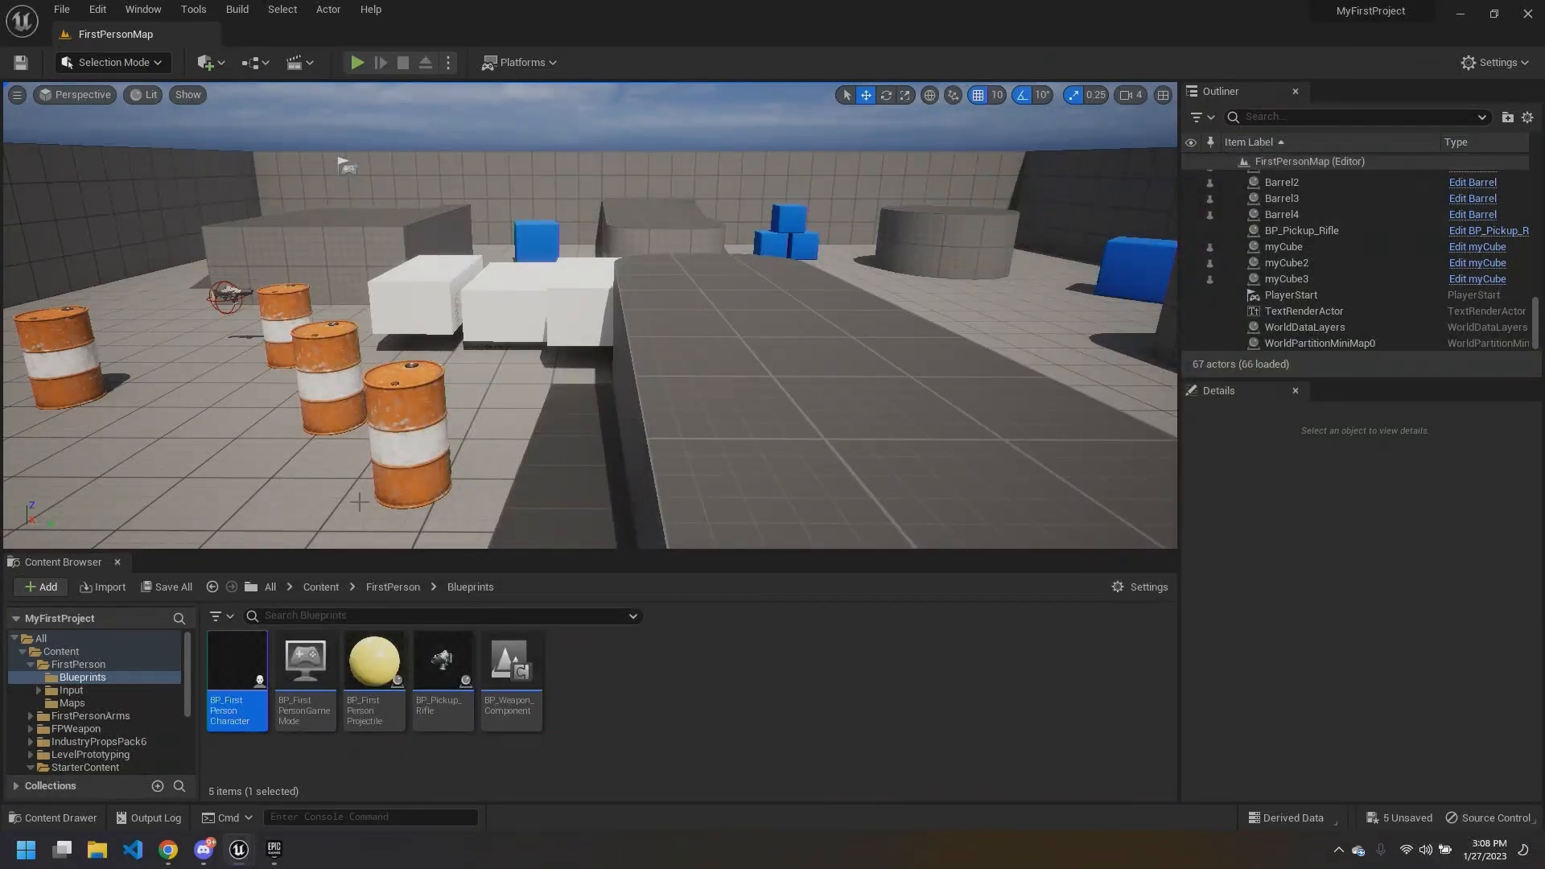
Step: Return to the project's Content folder and look through the asset types available for creation there
{"action": "left_click", "coordinate": [326, 586]}
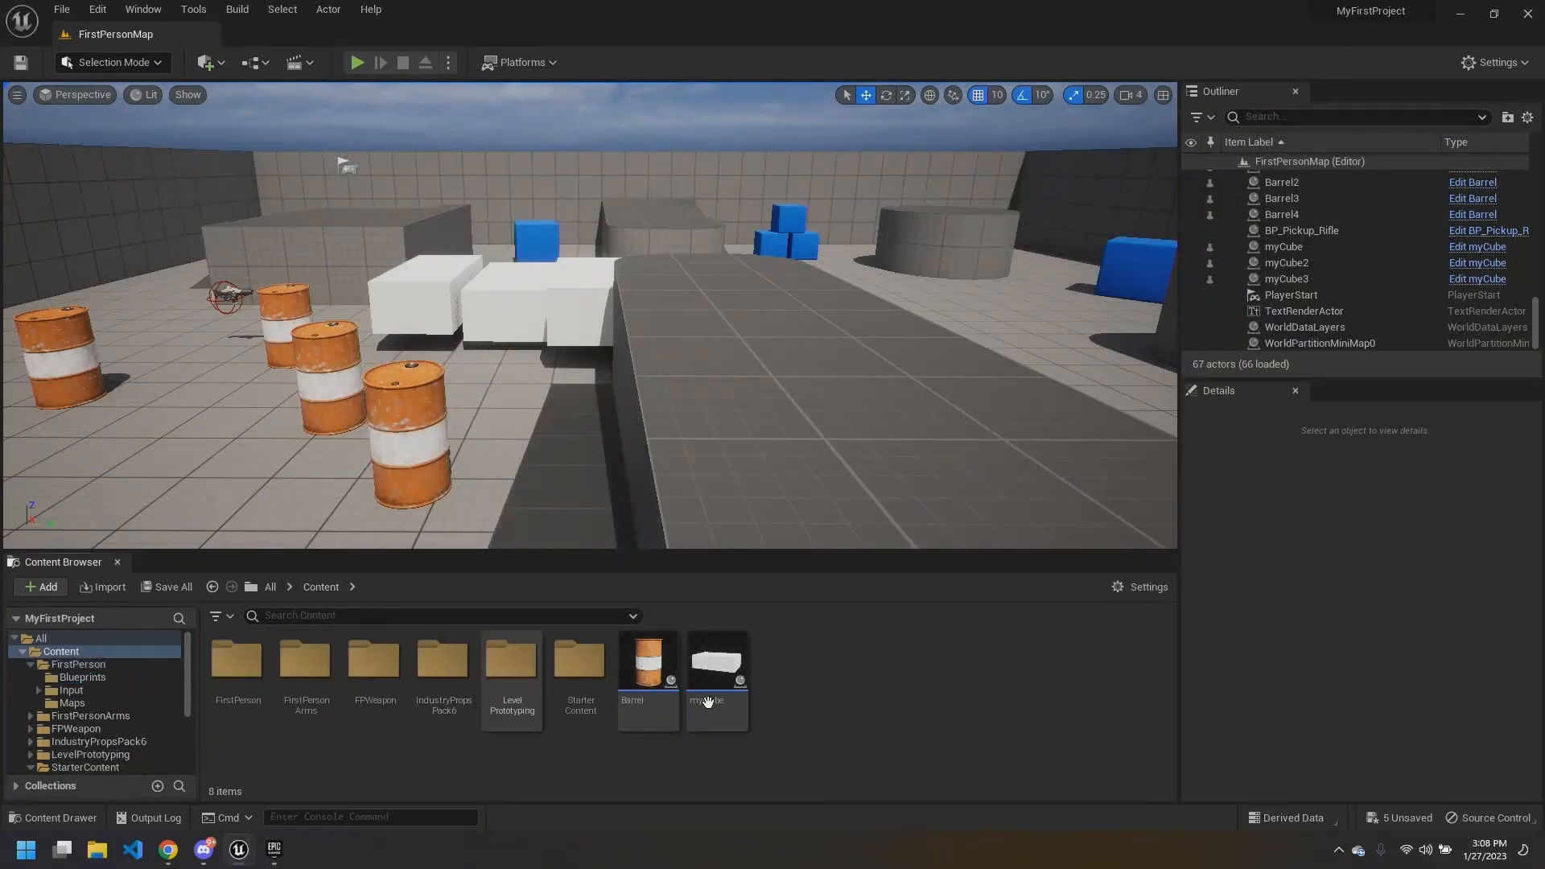
{"action": "right_click", "coordinate": [801, 677]}
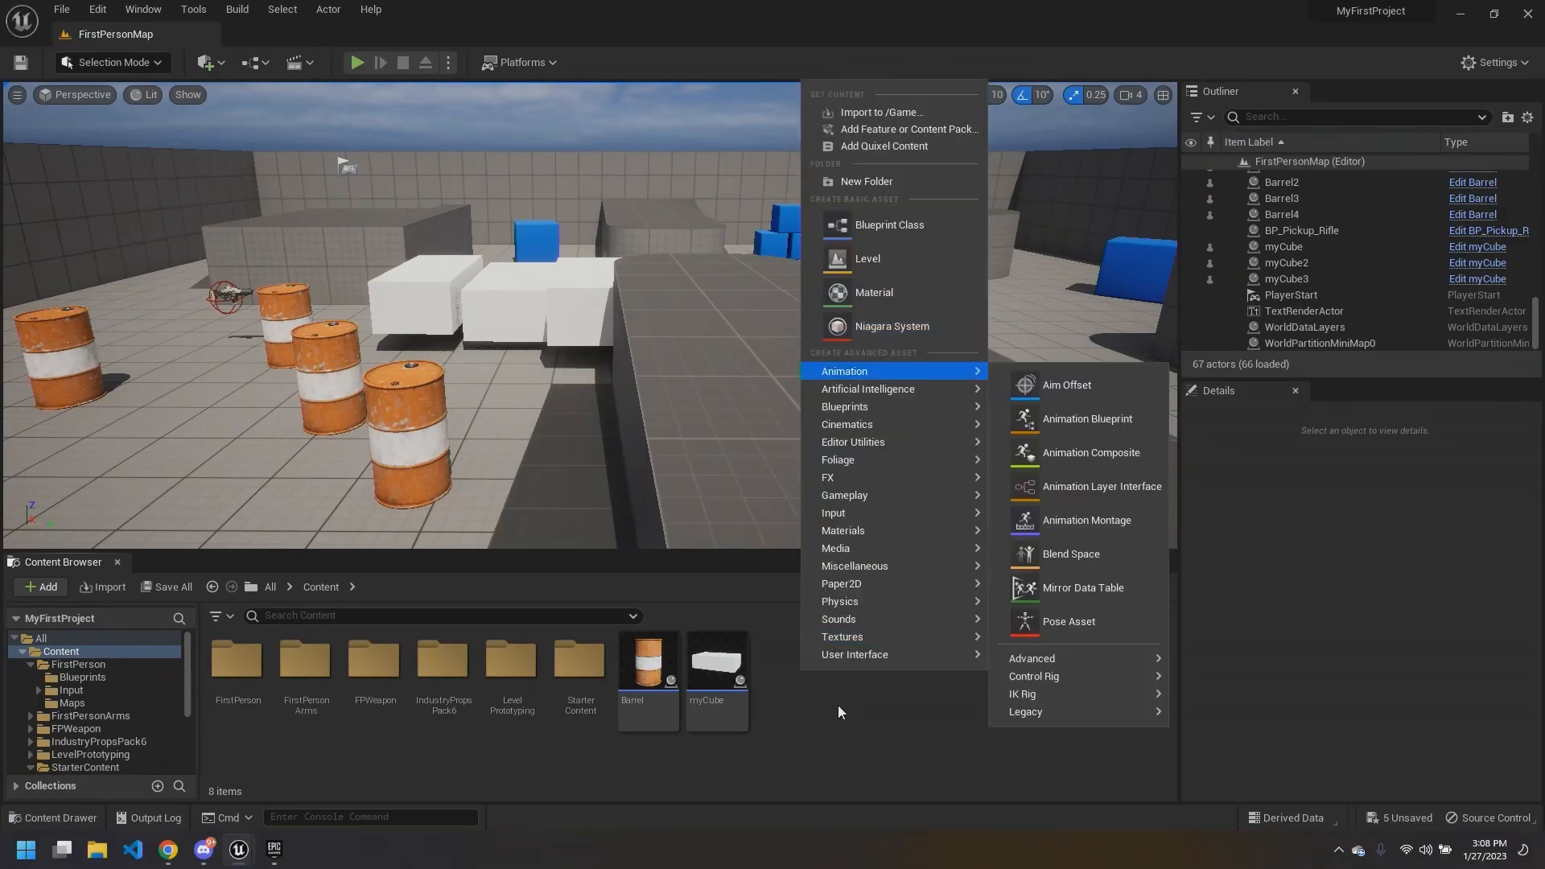
{"action": "left_click", "coordinate": [771, 694]}
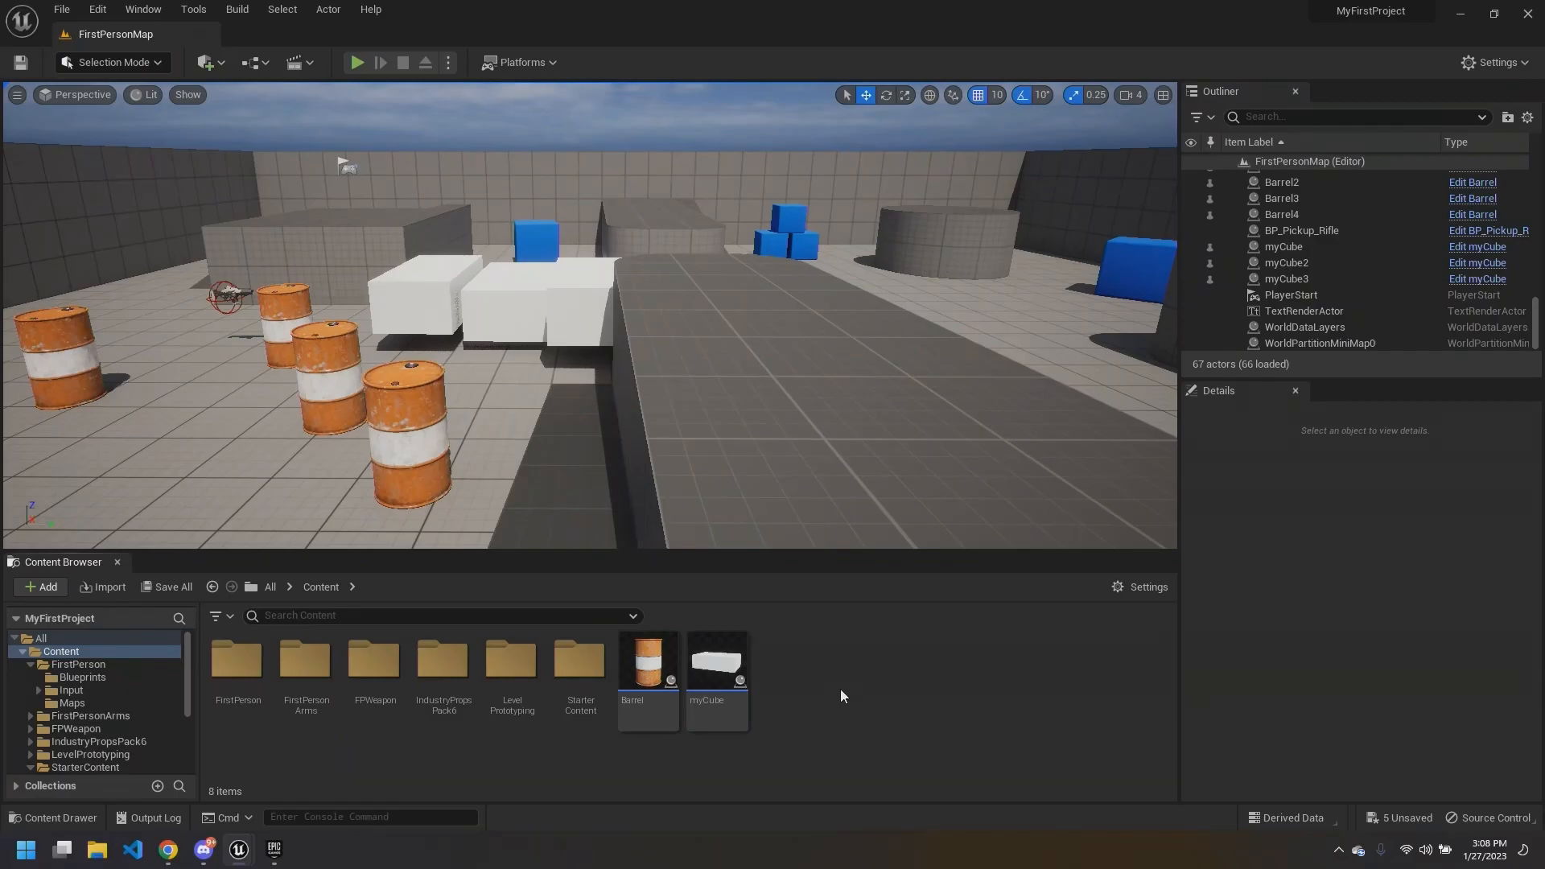
Step: Reopen the Project Settings, examine the Bindings section of the Engine Input page, and close the settings
{"action": "left_click", "coordinate": [100, 9]}
{"action": "left_click", "coordinate": [185, 240]}
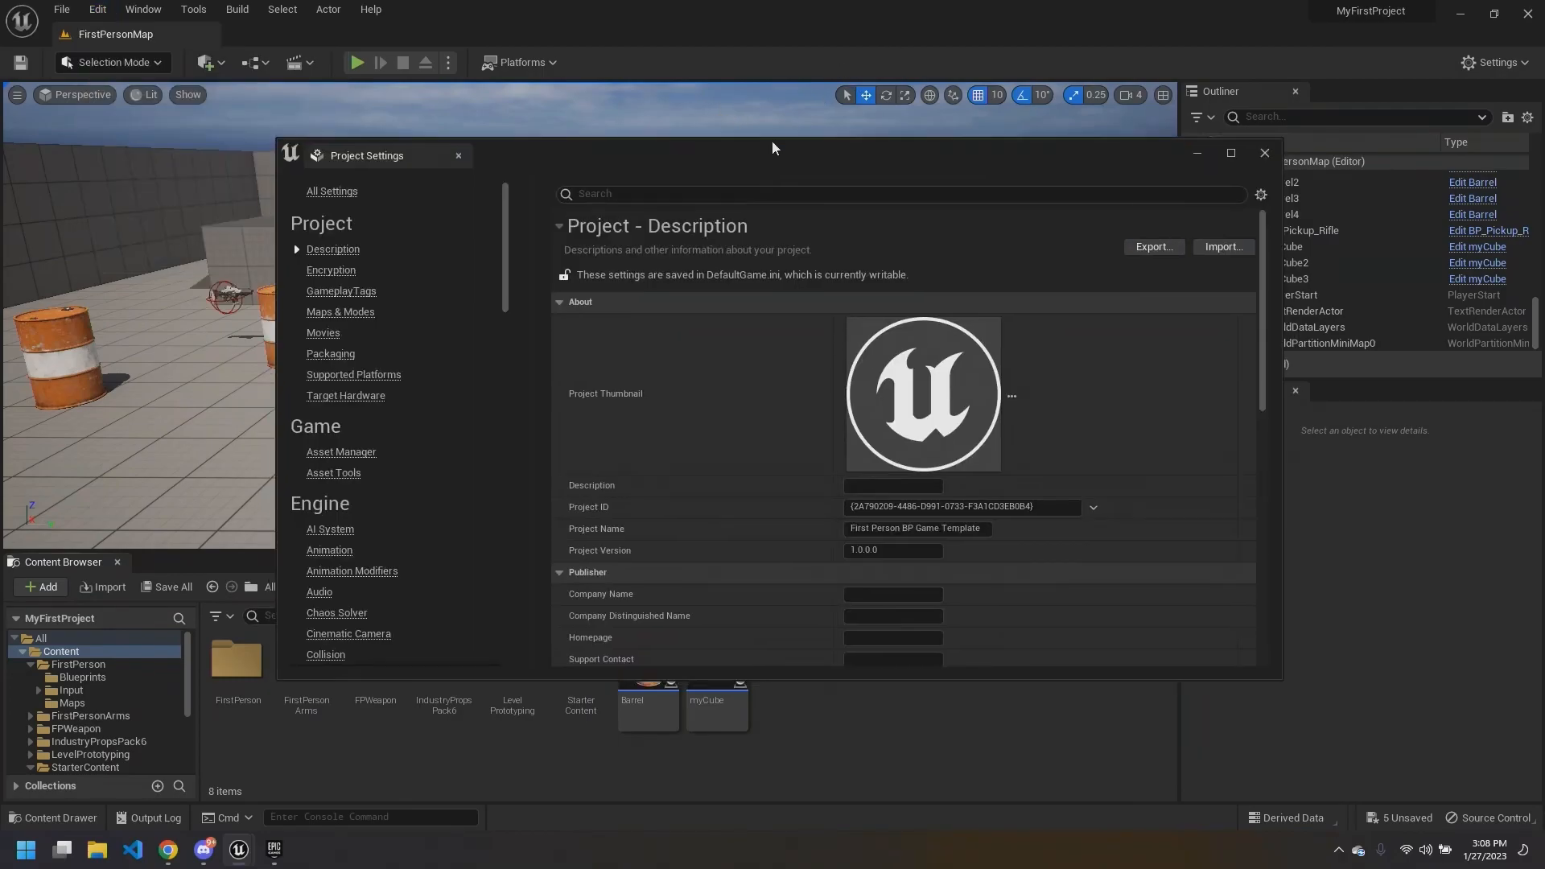
{"action": "left_click_drag", "start_coordinate": [771, 148], "coordinate": [744, 129]}
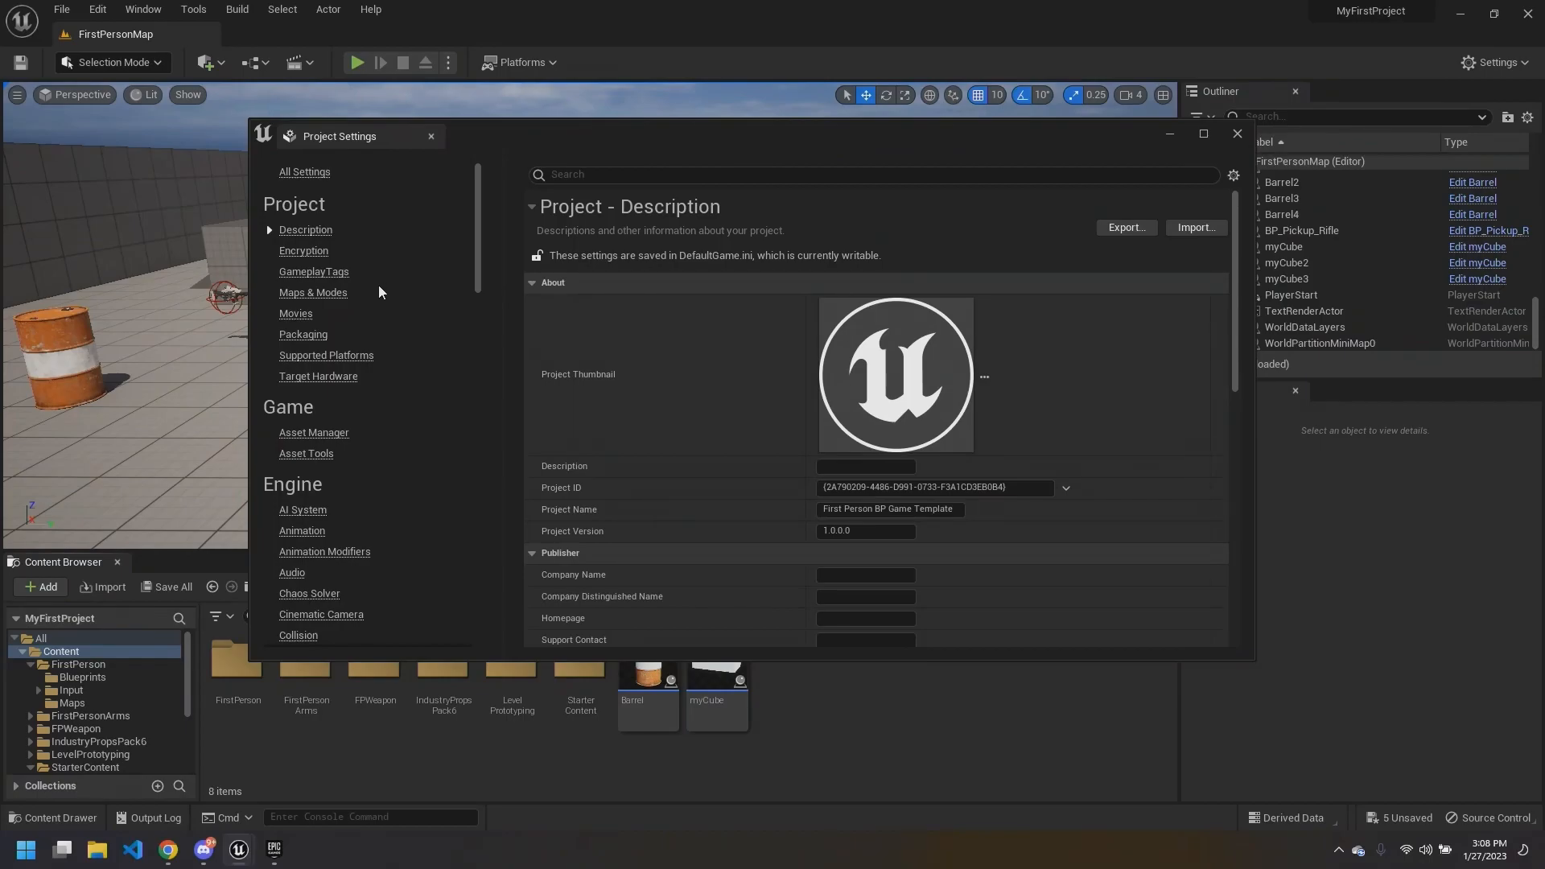
{"action": "scroll", "coordinate": [378, 290], "scroll_direction": "down", "scroll_amount": 8}
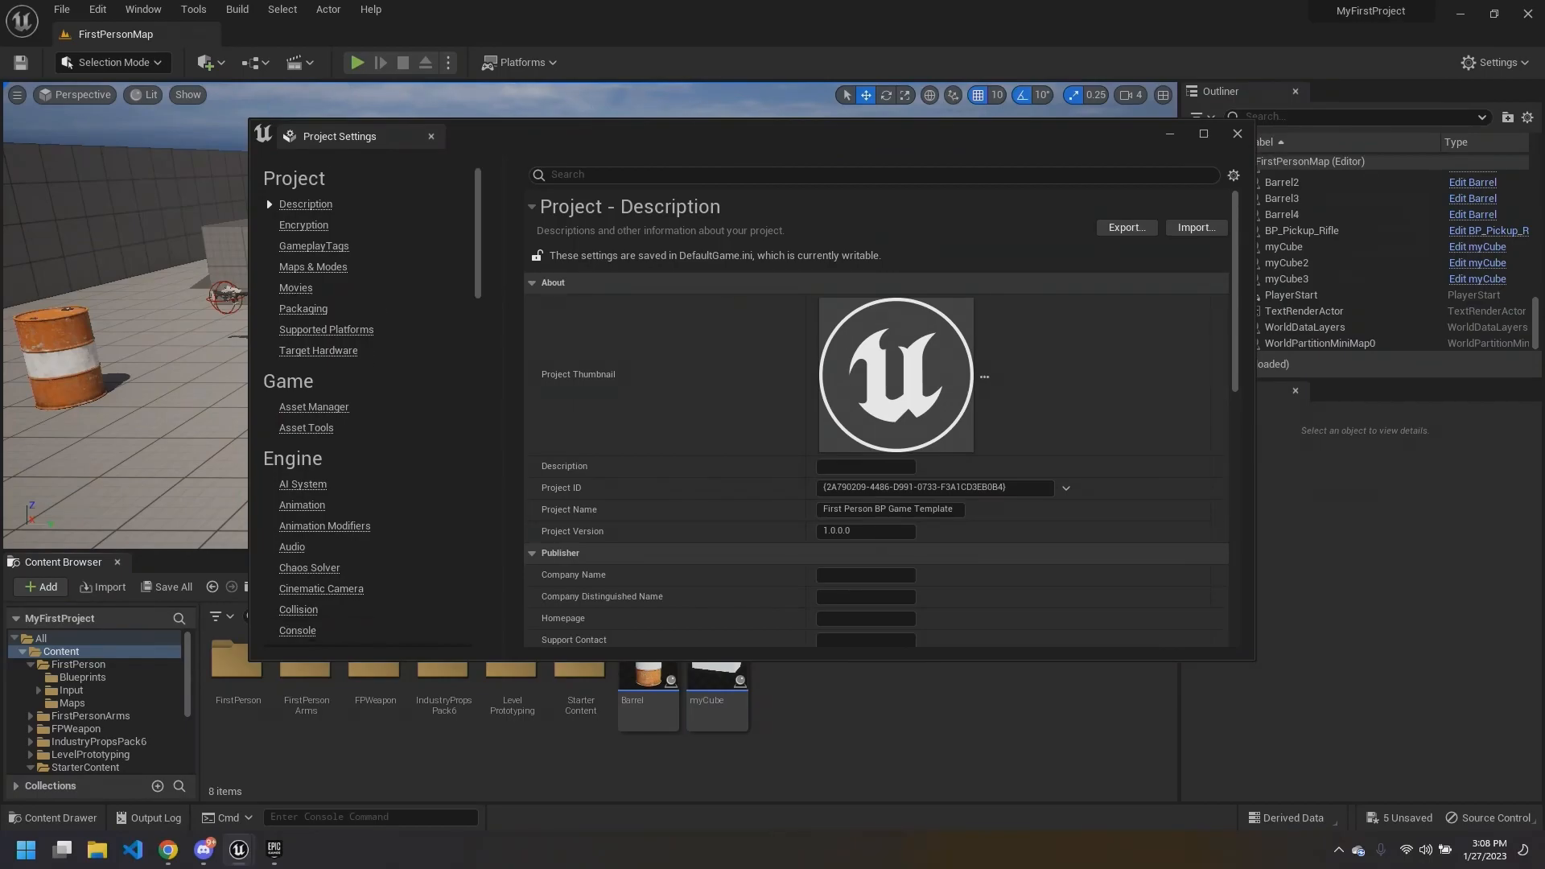
{"action": "scroll", "coordinate": [383, 325], "scroll_direction": "down", "scroll_amount": 3}
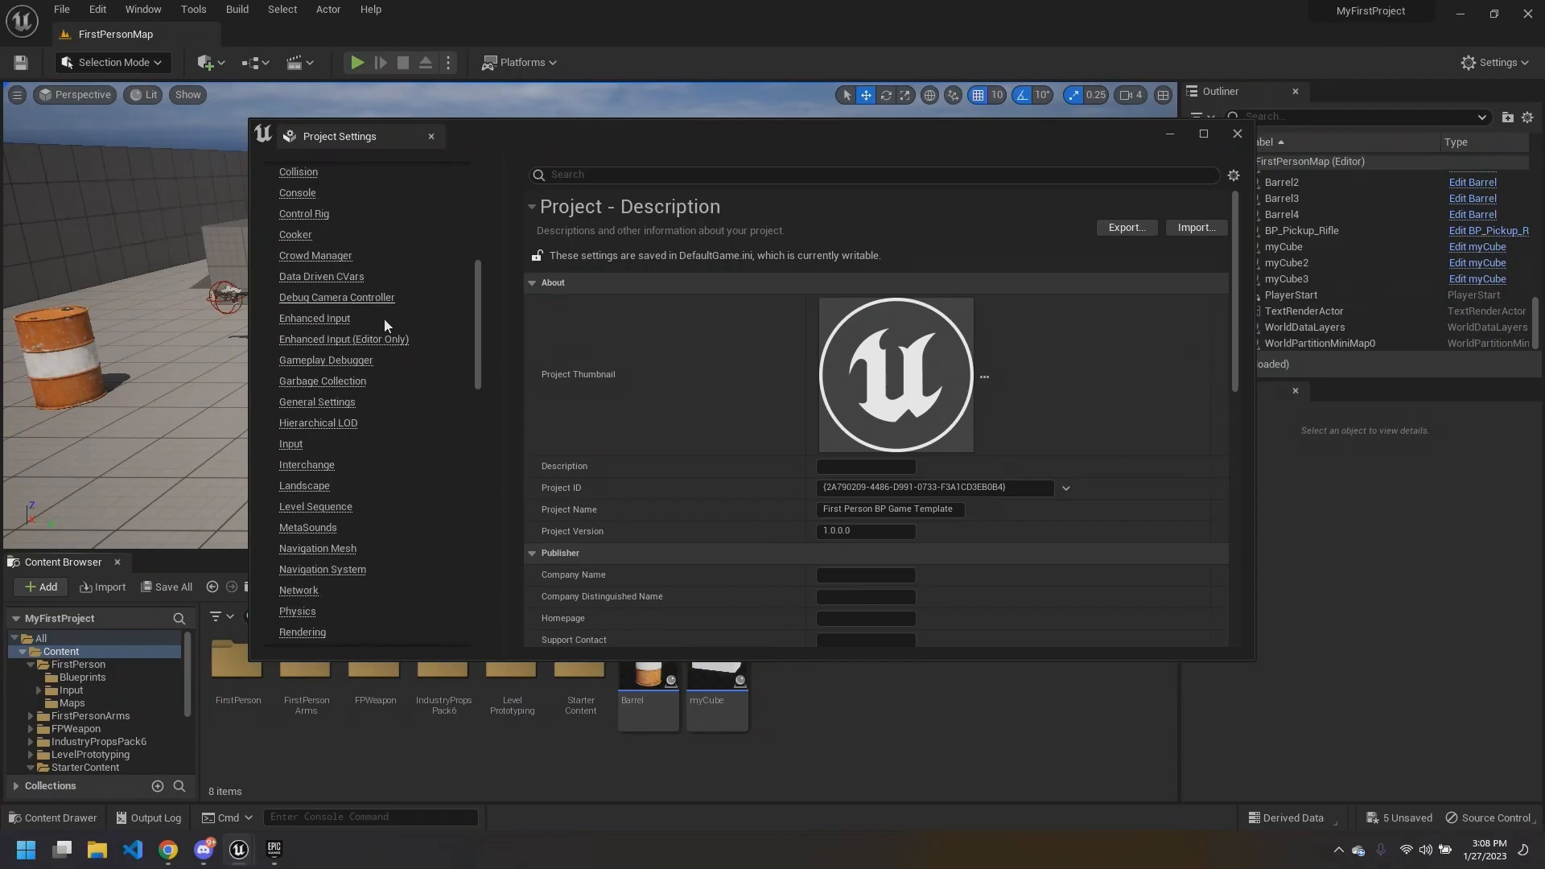
{"action": "left_click", "coordinate": [298, 447]}
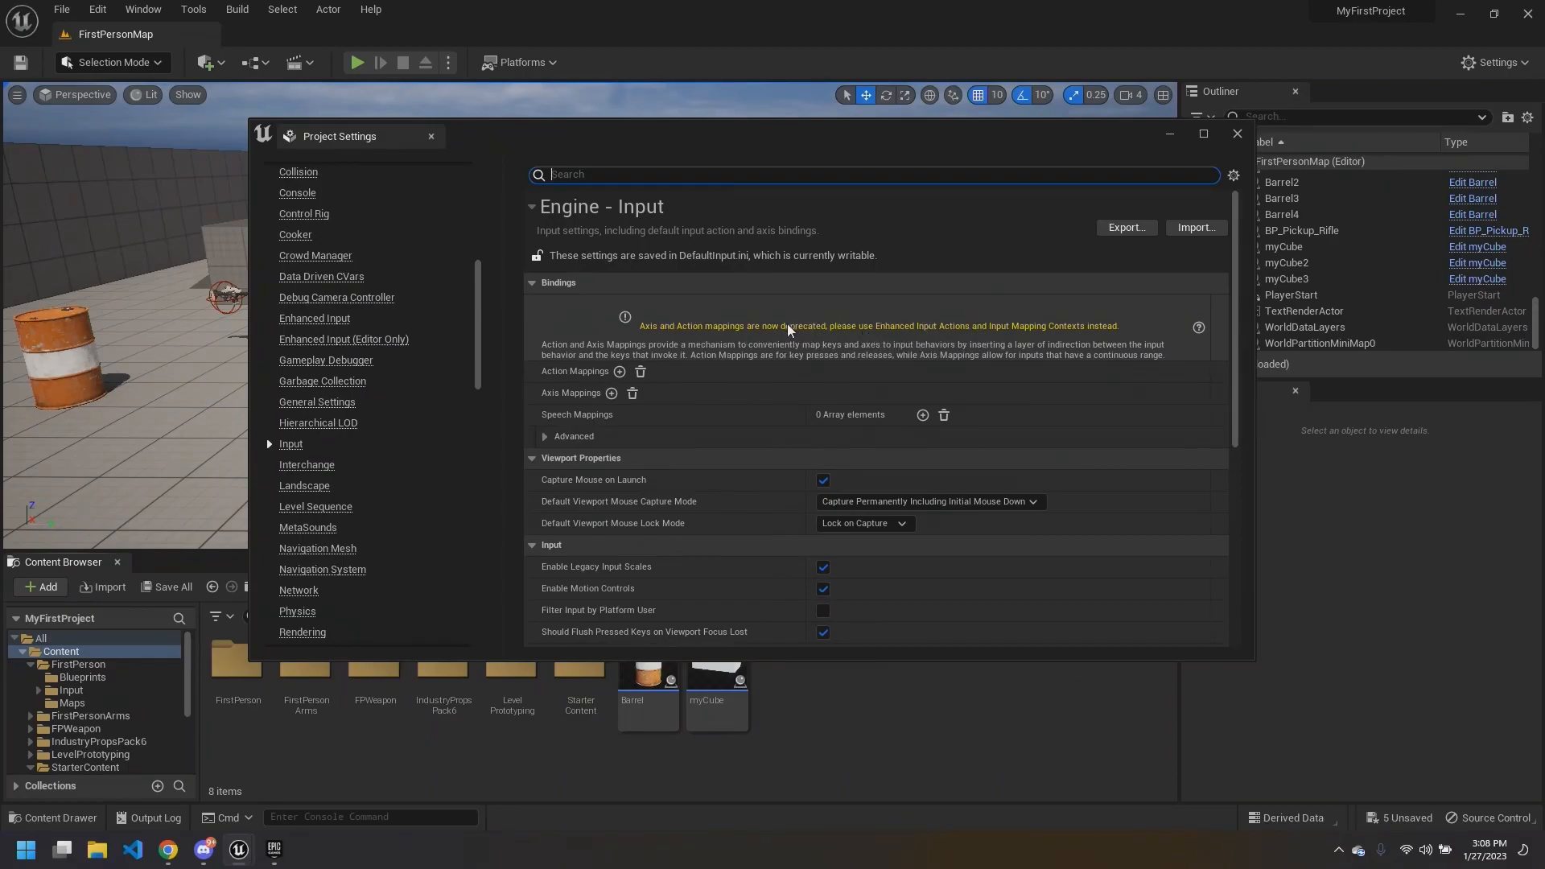
{"action": "left_click", "coordinate": [1069, 264]}
{"action": "left_click", "coordinate": [577, 247]}
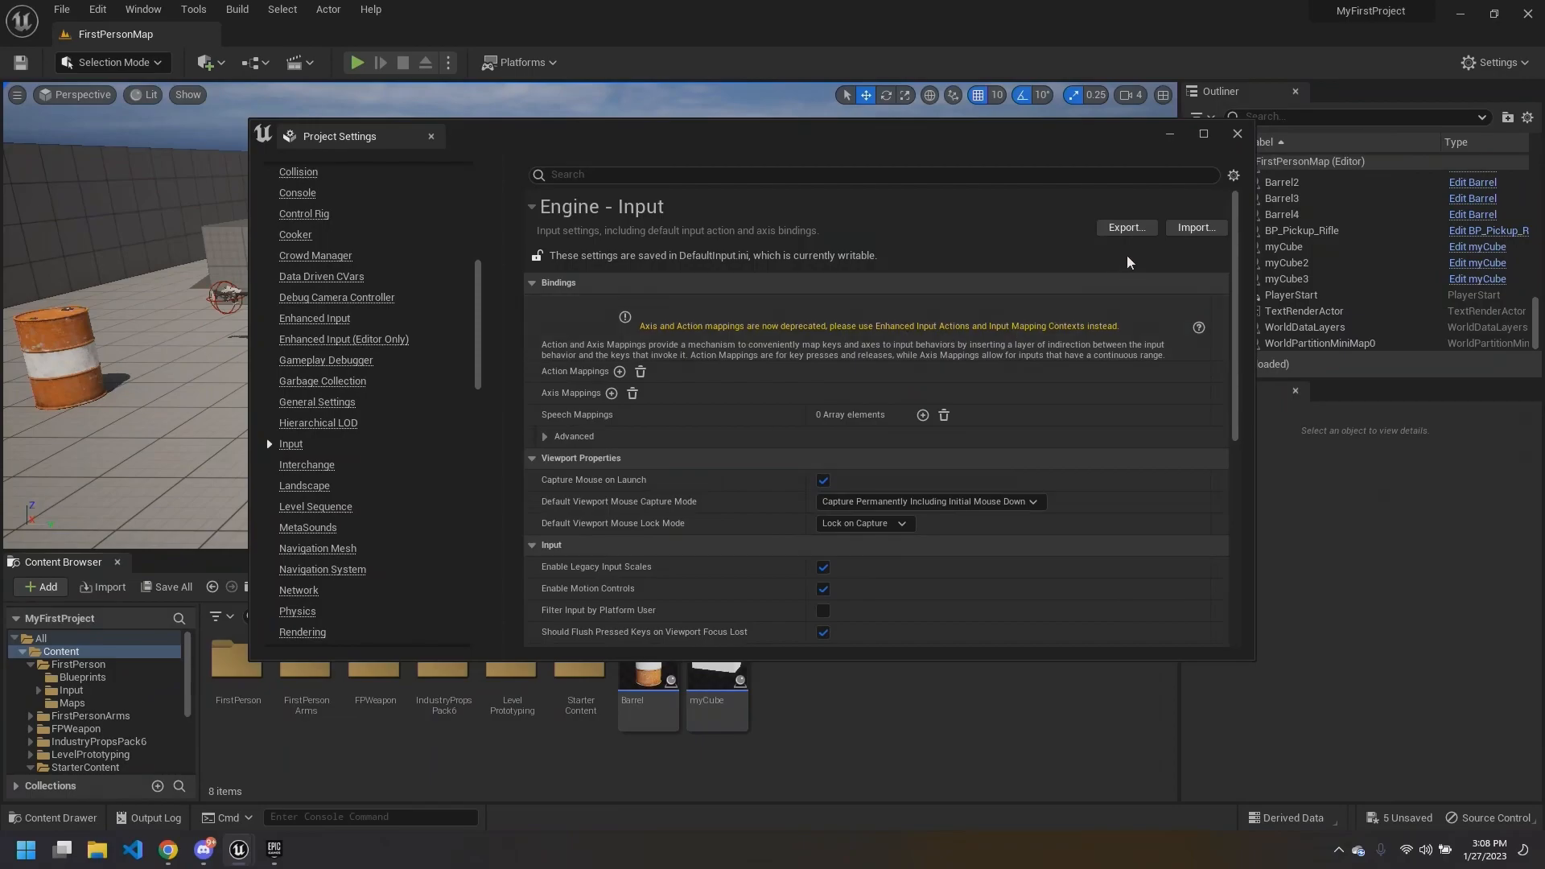
{"action": "left_click_drag", "start_coordinate": [1101, 140], "coordinate": [1134, 136]}
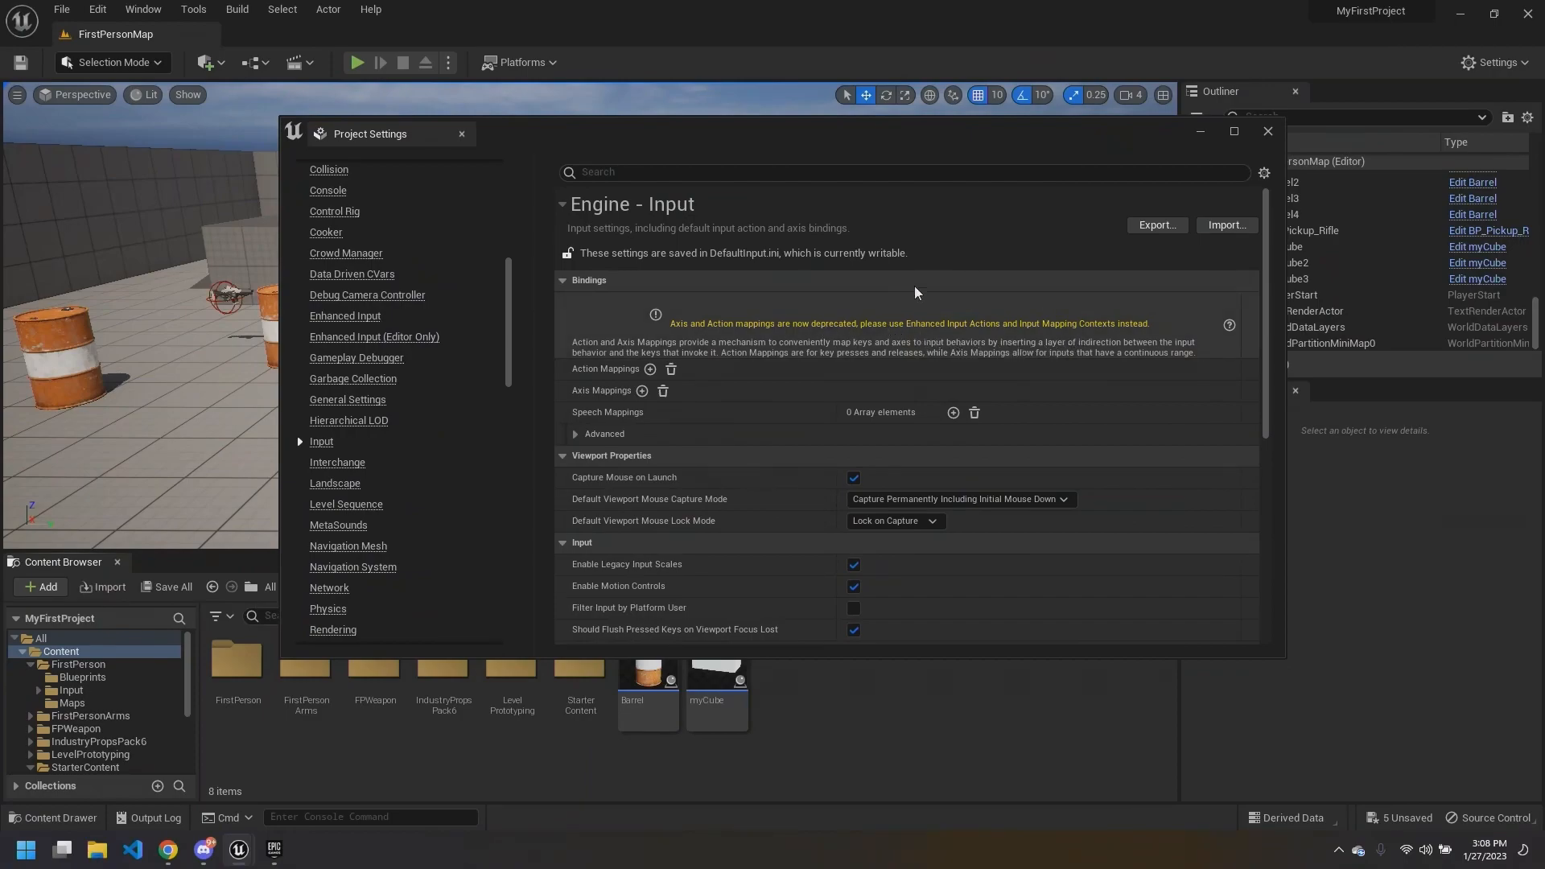
{"action": "left_click", "coordinate": [1267, 133]}
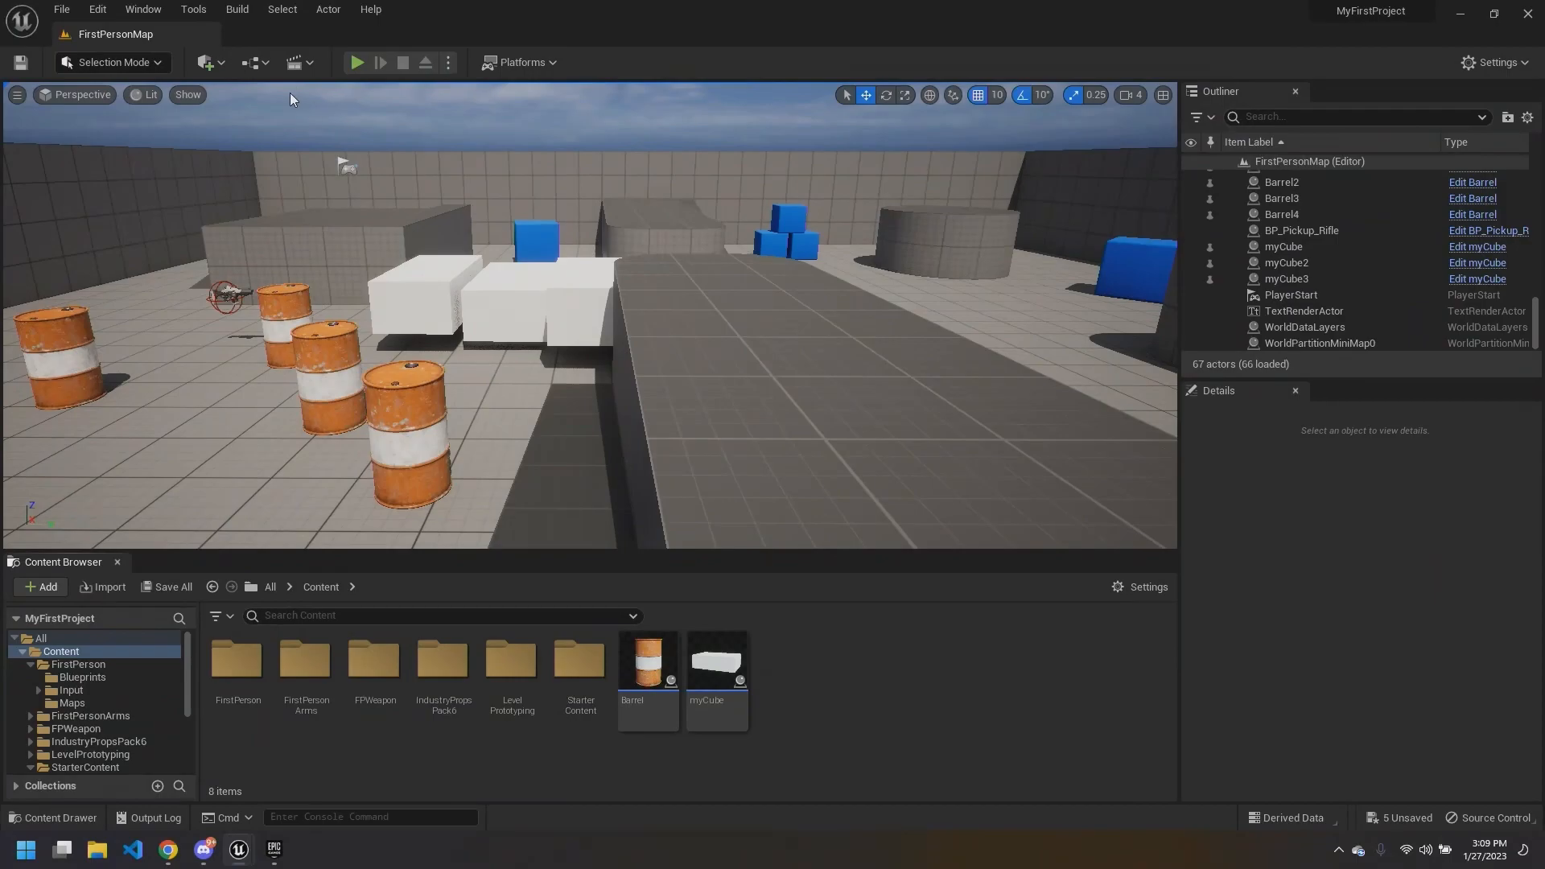
Step: Open the Level Blueprint of FirstPersonMap and shrink its window so the level editor shows behind it
{"action": "left_click", "coordinate": [317, 62]}
{"action": "left_click", "coordinate": [317, 62]}
{"action": "left_click", "coordinate": [256, 62]}
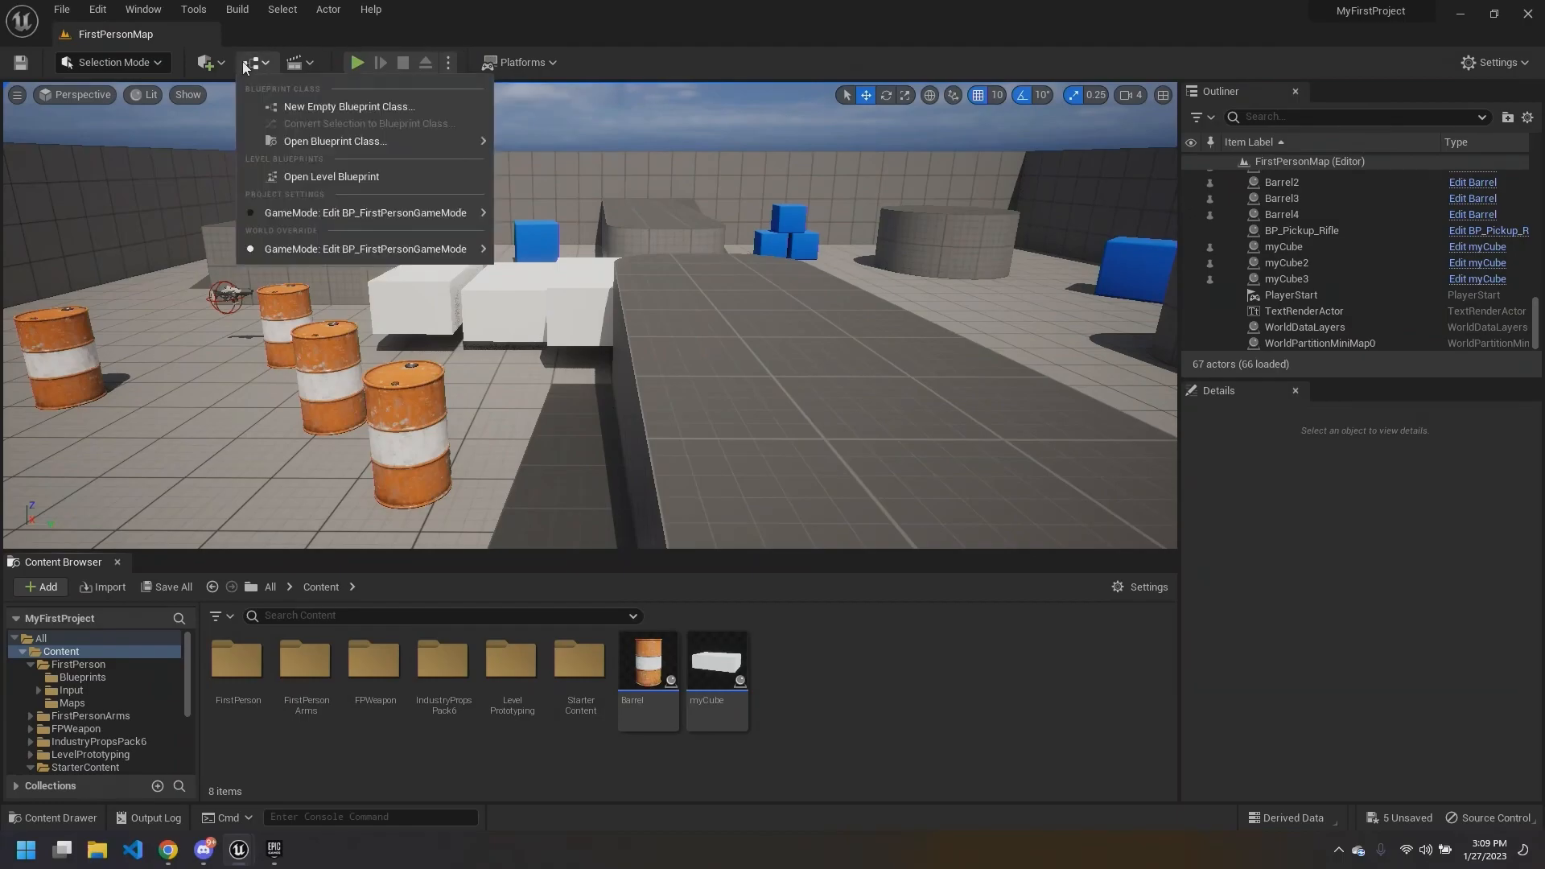
{"action": "left_click", "coordinate": [323, 177]}
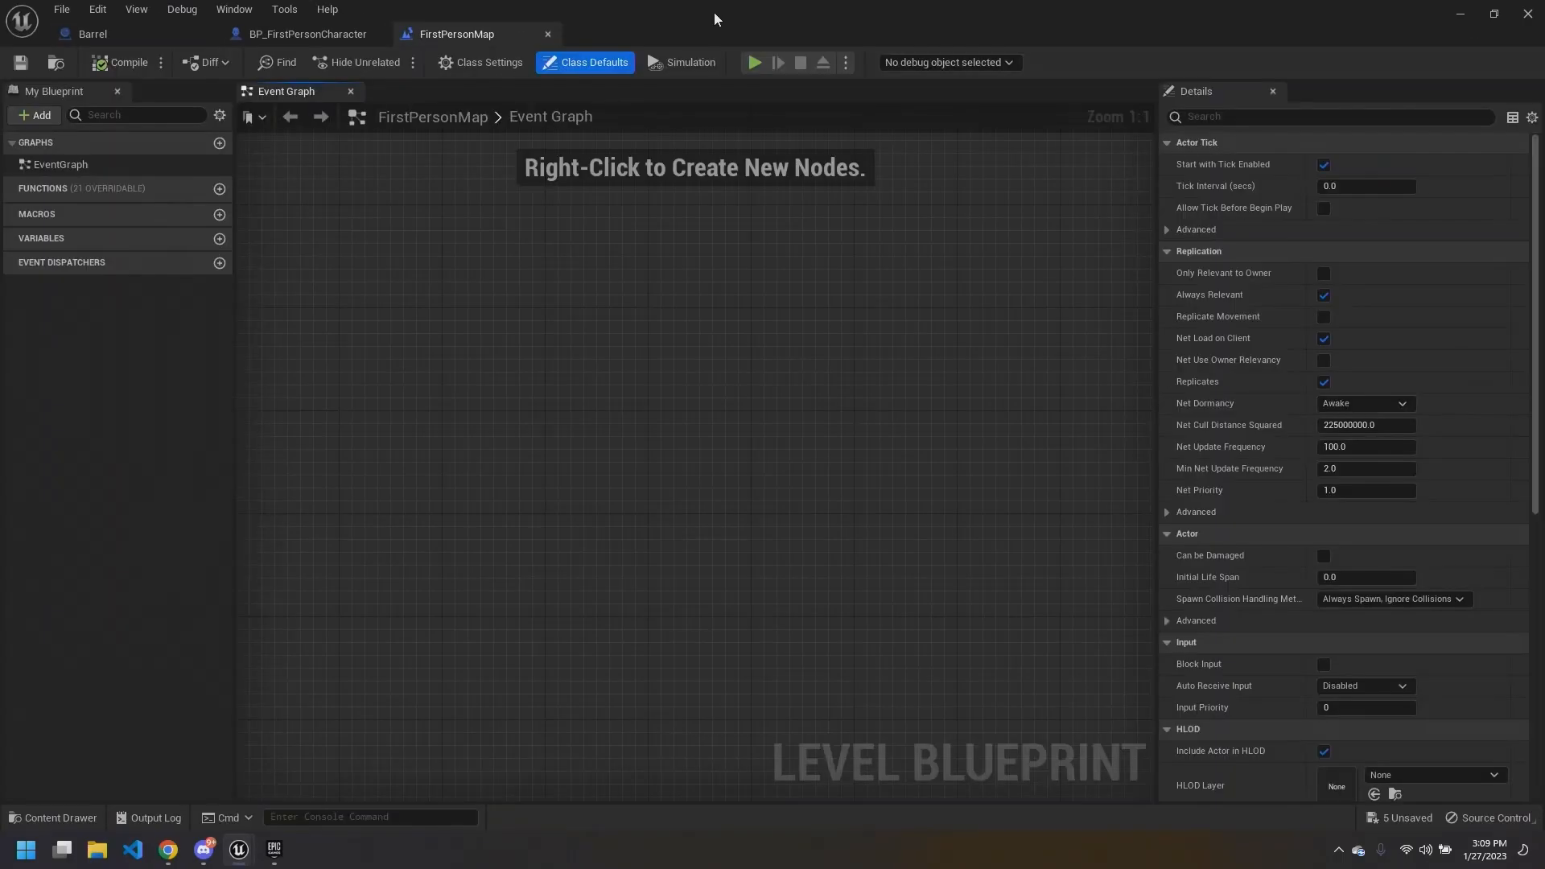
{"action": "left_click_drag", "start_coordinate": [713, 12], "coordinate": [781, 120]}
{"action": "left_click_drag", "start_coordinate": [950, 130], "coordinate": [932, 126]}
{"action": "scroll", "coordinate": [856, 449], "scroll_direction": "down", "scroll_amount": 3}
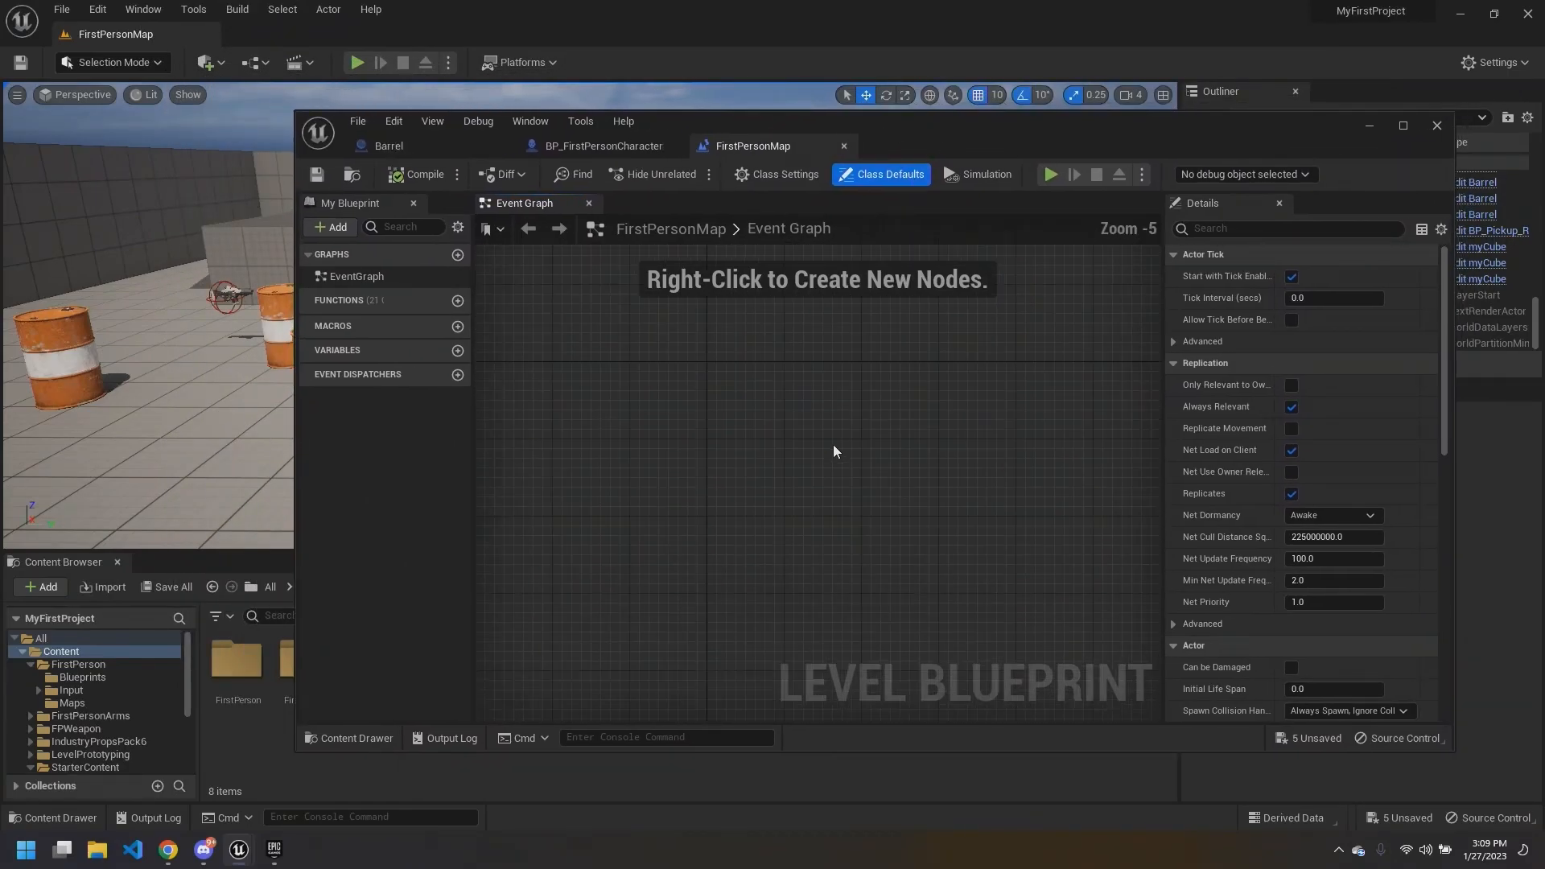
{"action": "scroll", "coordinate": [788, 456], "scroll_direction": "down", "scroll_amount": 2}
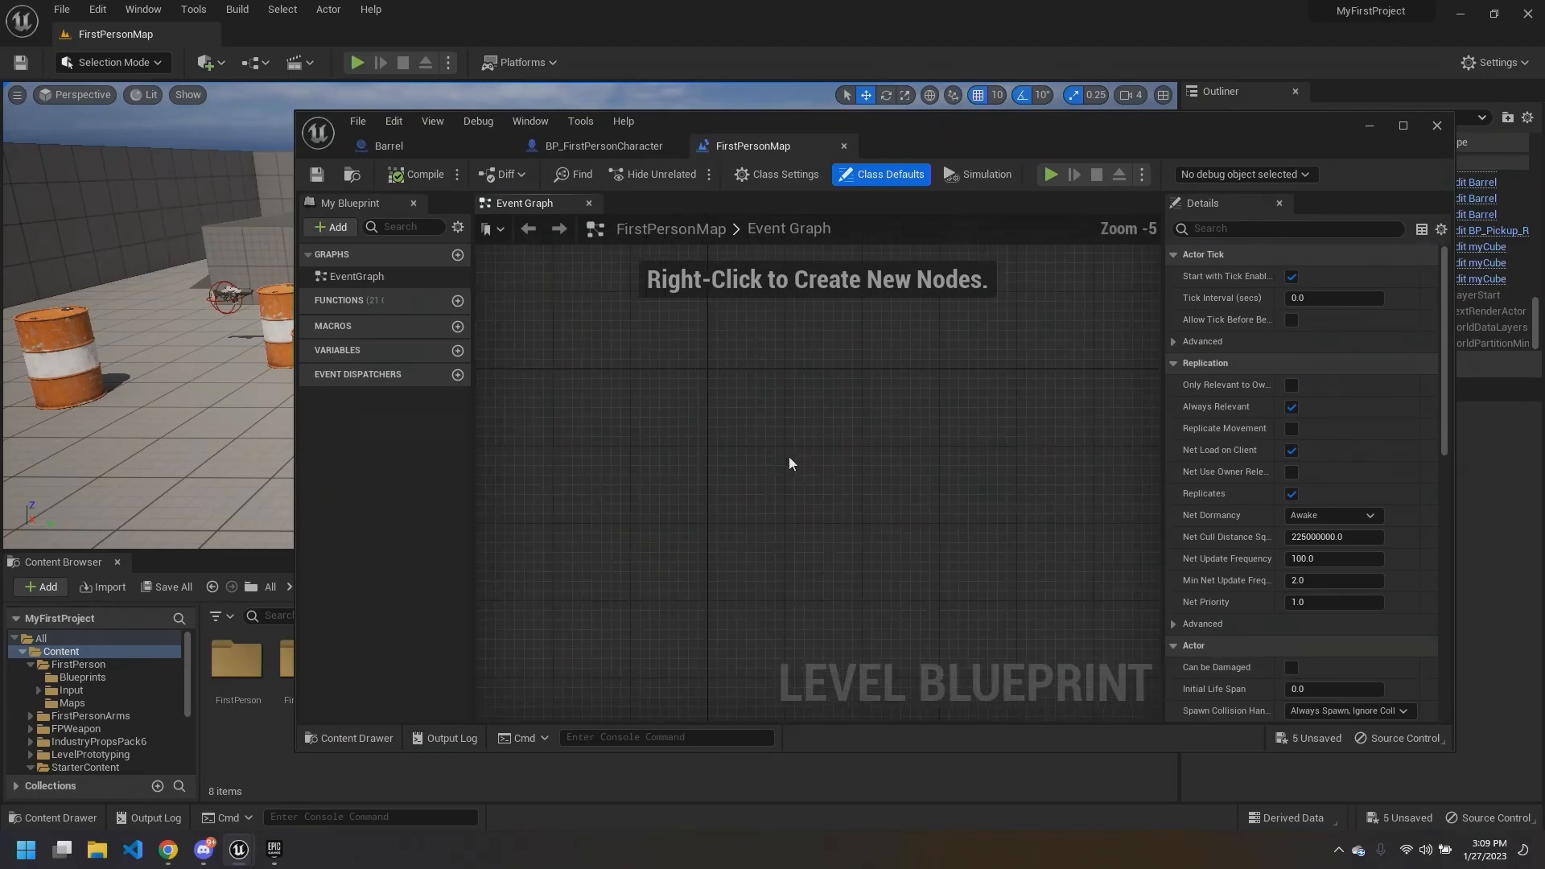
Step: Add an Event BeginPlay node to the level blueprint's event graph
{"action": "right_click", "coordinate": [638, 344]}
{"action": "type", "text": "beginplay"}
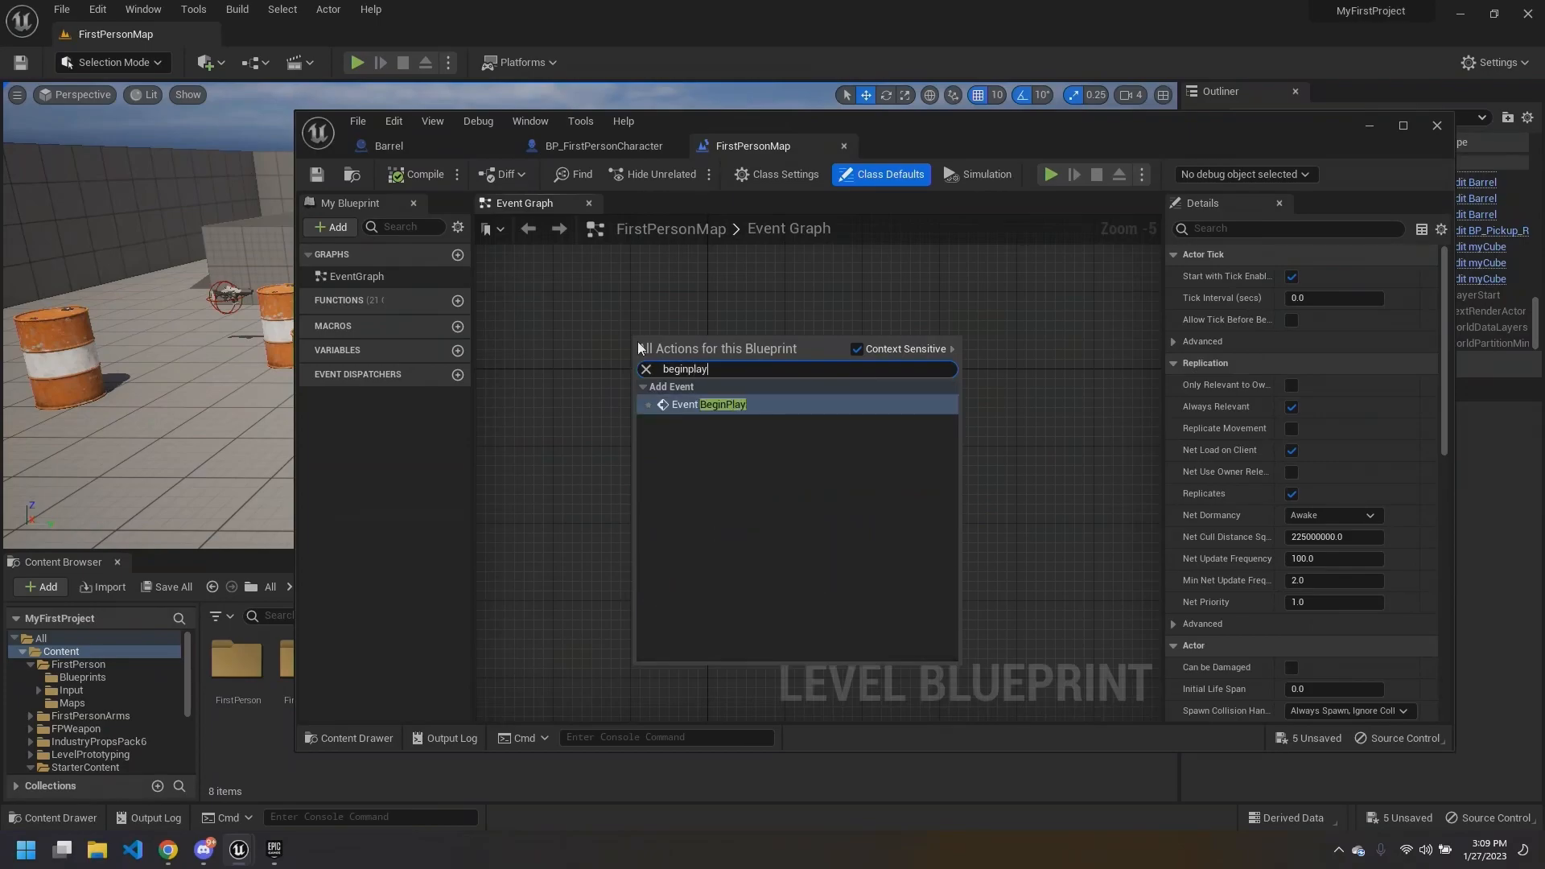
{"action": "key", "text": "Return"}
{"action": "scroll", "coordinate": [678, 358], "scroll_direction": "up", "scroll_amount": 5}
Step: Add a Get All Actors Of Class node connected after Event BeginPlay, with Actor Class set to myCube
{"action": "left_click_drag", "start_coordinate": [746, 362], "coordinate": [837, 367]}
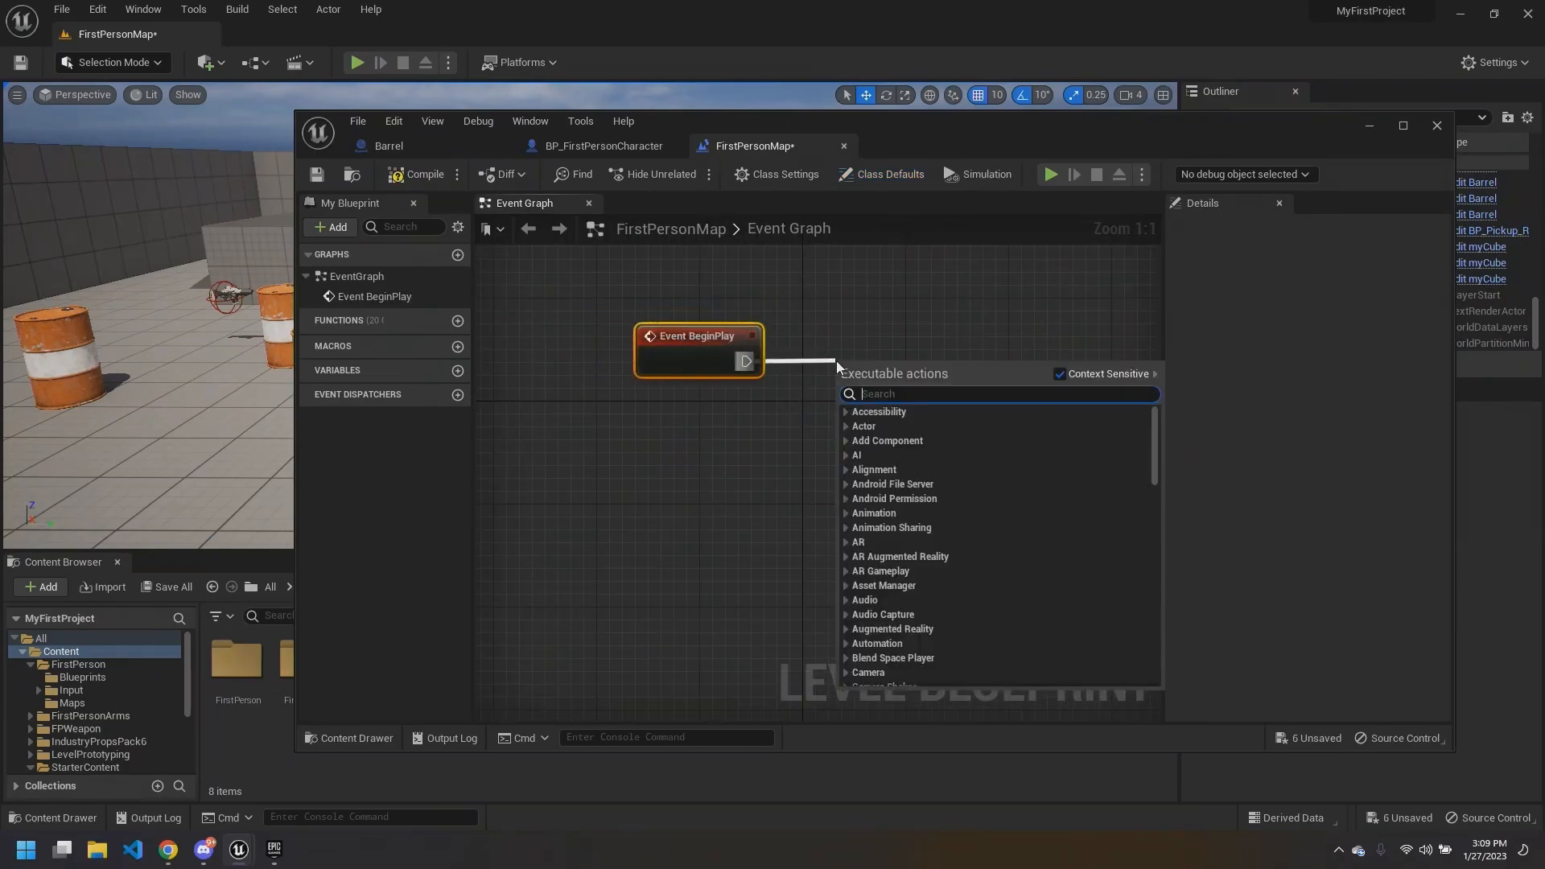
{"action": "type", "text": "get all actor"}
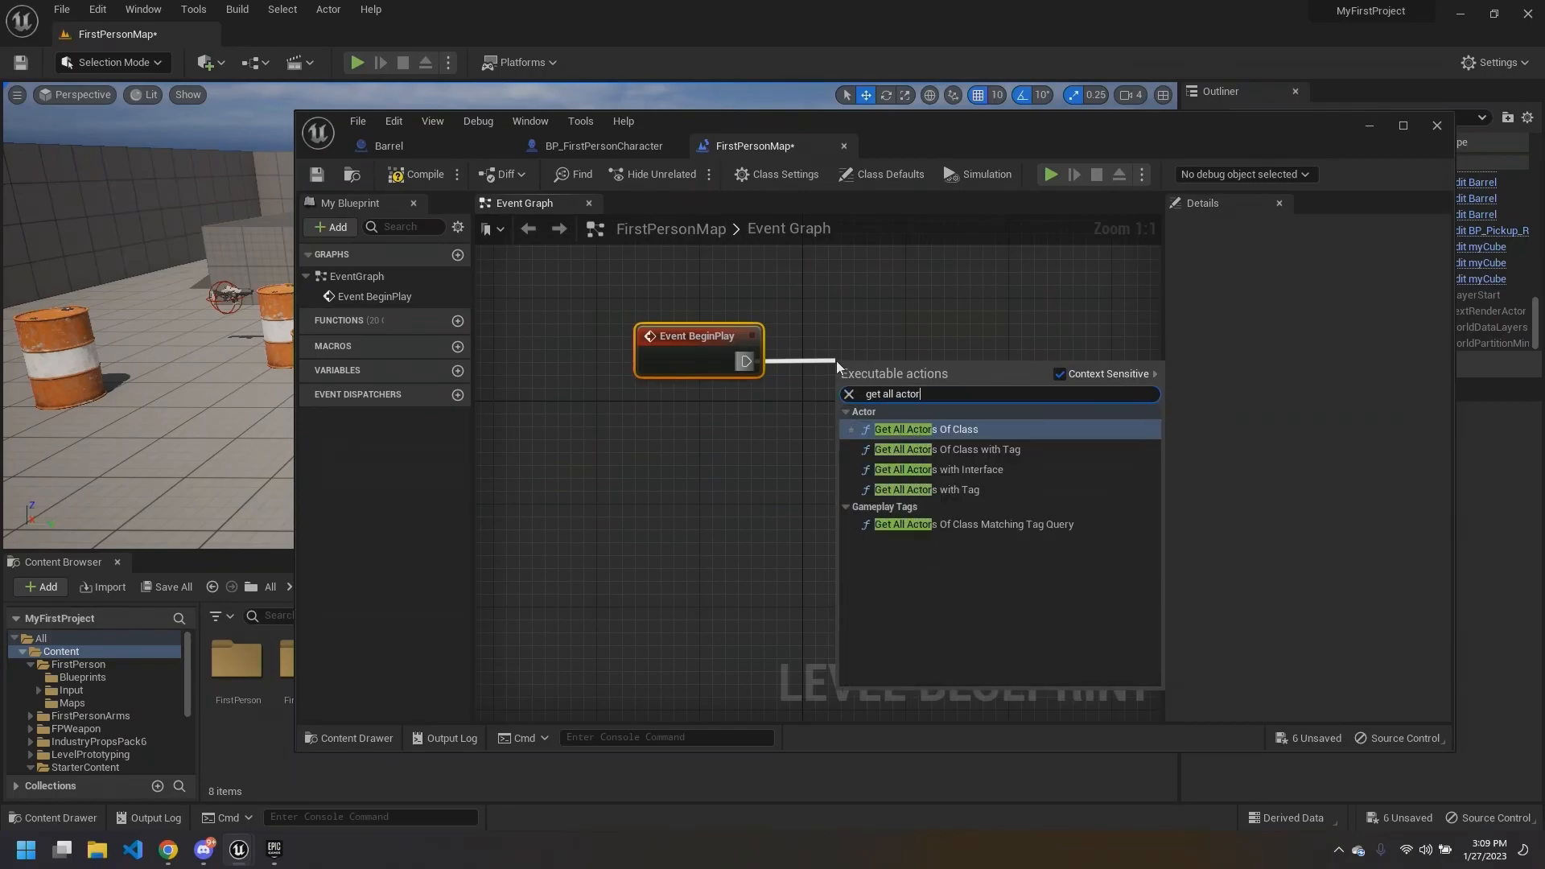
{"action": "key", "text": "Return"}
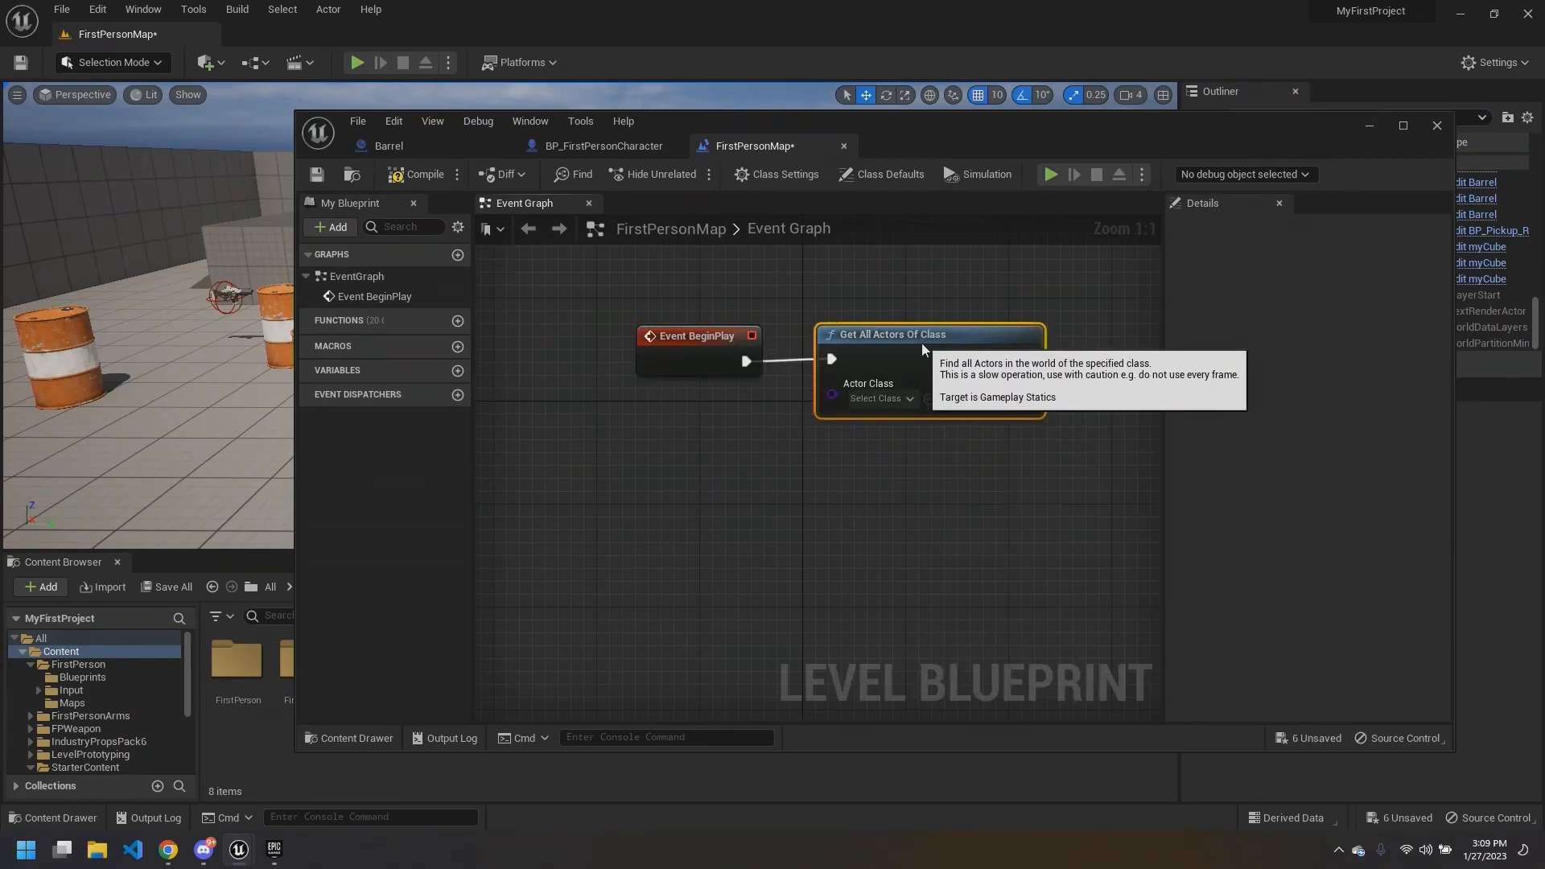
{"action": "left_click", "coordinate": [879, 399]}
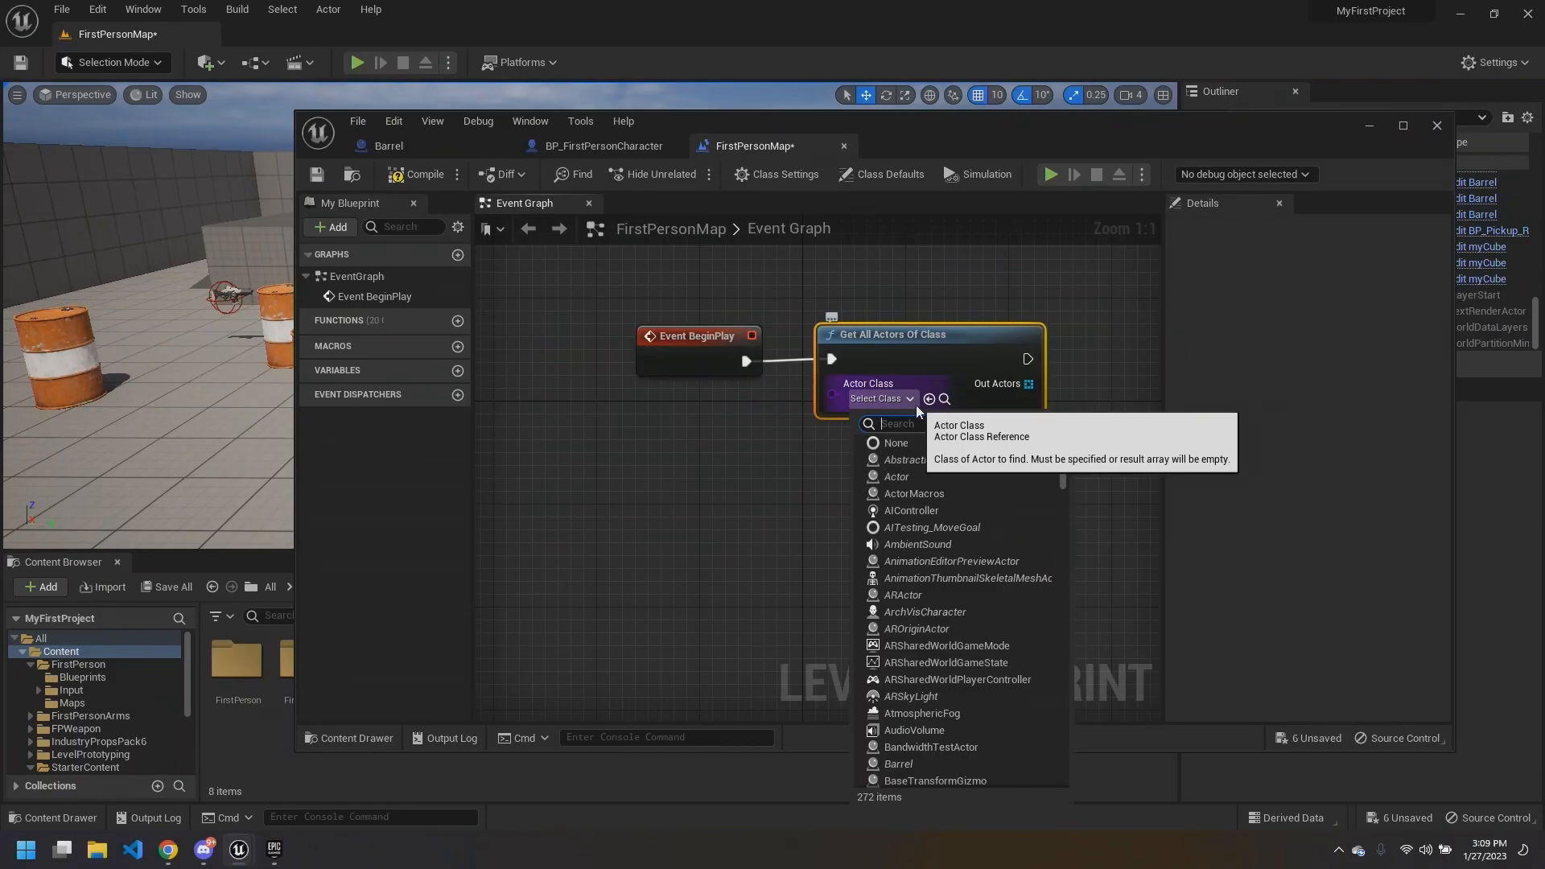
{"action": "type", "text": "cube"}
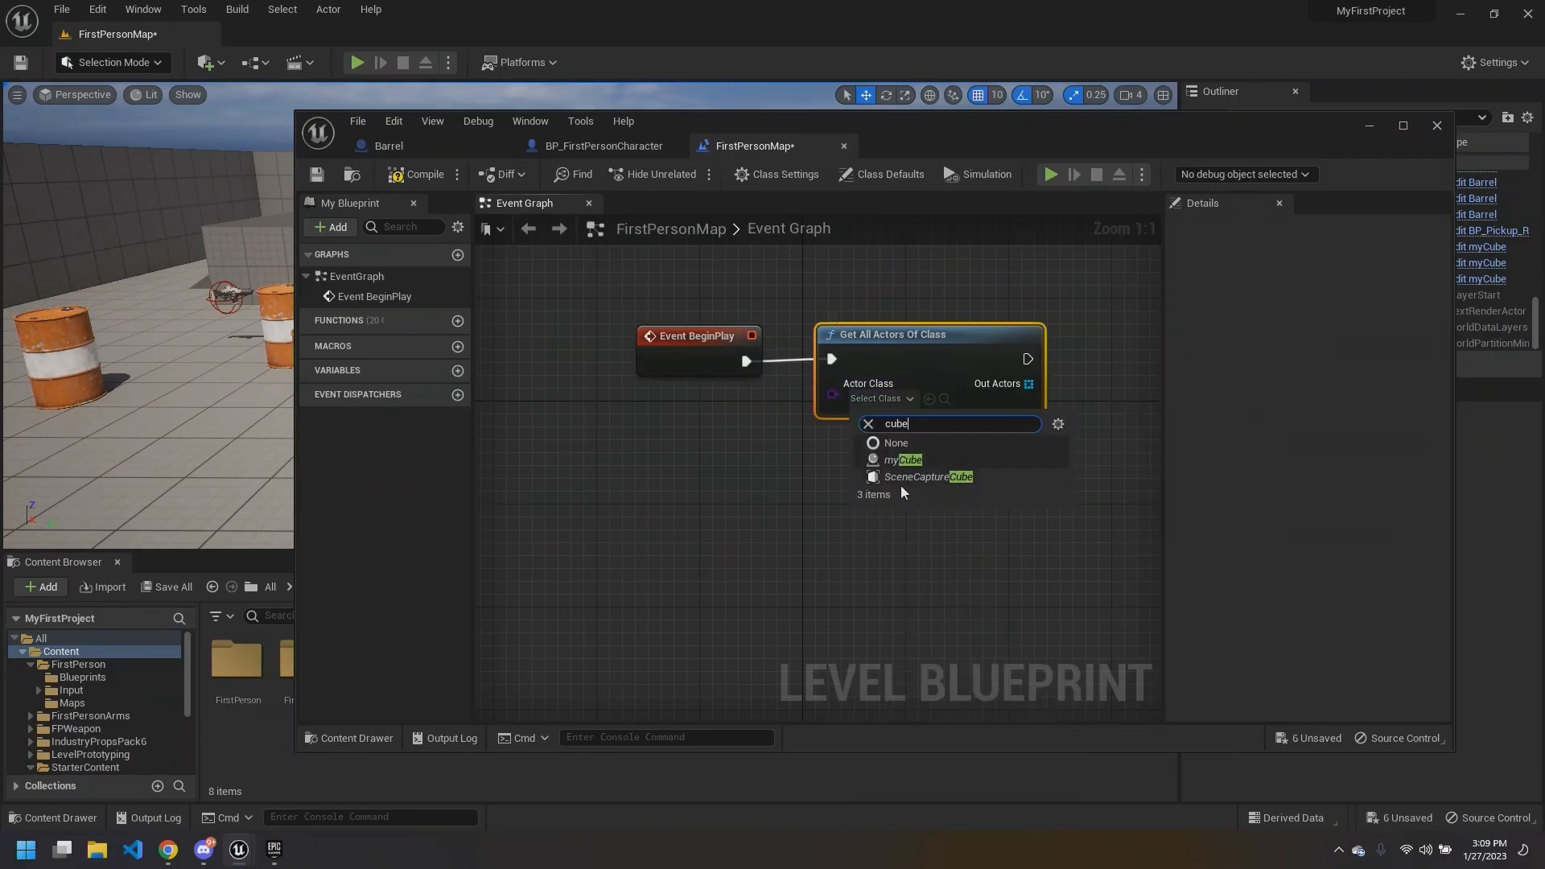
{"action": "left_click", "coordinate": [906, 464]}
Step: Add a For Each Loop node that iterates over the Out Actors array of Get All Actors Of Class
{"action": "right_click_drag", "start_coordinate": [990, 487], "coordinate": [798, 485]}
{"action": "mouse_move", "coordinate": [823, 382]}
{"action": "left_mouse_down"}
{"action": "mouse_move", "coordinate": [940, 388]}
{"action": "mouse_move", "coordinate": [982, 332]}
{"action": "mouse_move", "coordinate": [823, 359]}
{"action": "left_mouse_up"}
{"action": "type", "text": "for"}
{"action": "left_click", "coordinate": [1010, 650]}
Step: Add a Destroy Actor node targeting the loop's Array Element, run it from Loop Body, and save the level blueprint
{"action": "right_click_drag", "start_coordinate": [1069, 401], "coordinate": [861, 394]}
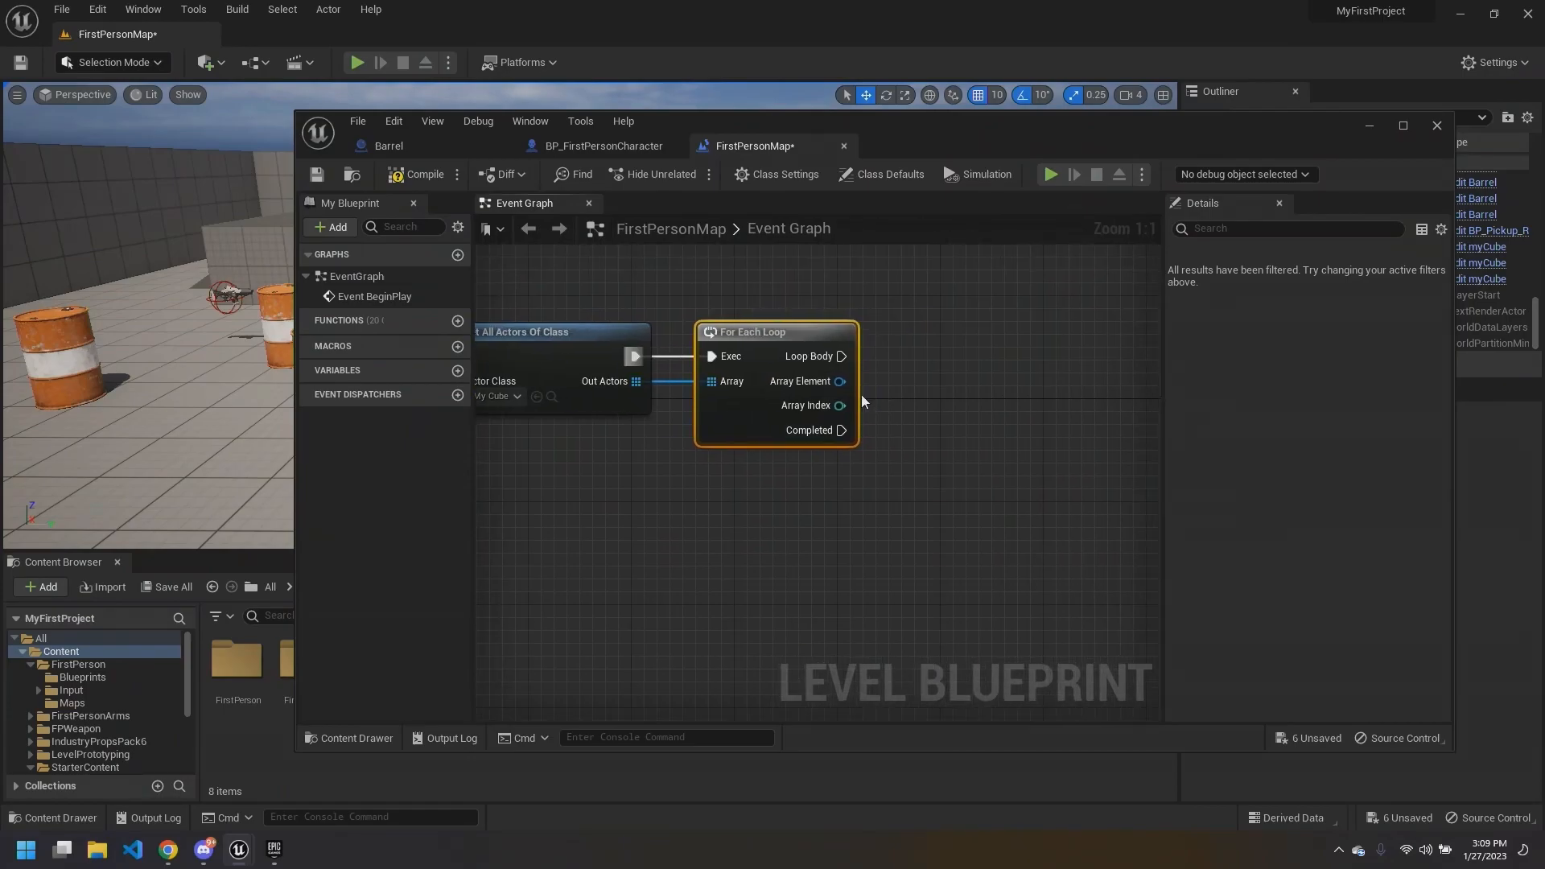
{"action": "left_click_drag", "start_coordinate": [839, 381], "coordinate": [993, 319]}
{"action": "type", "text": "destroy"}
{"action": "key", "text": "Return"}
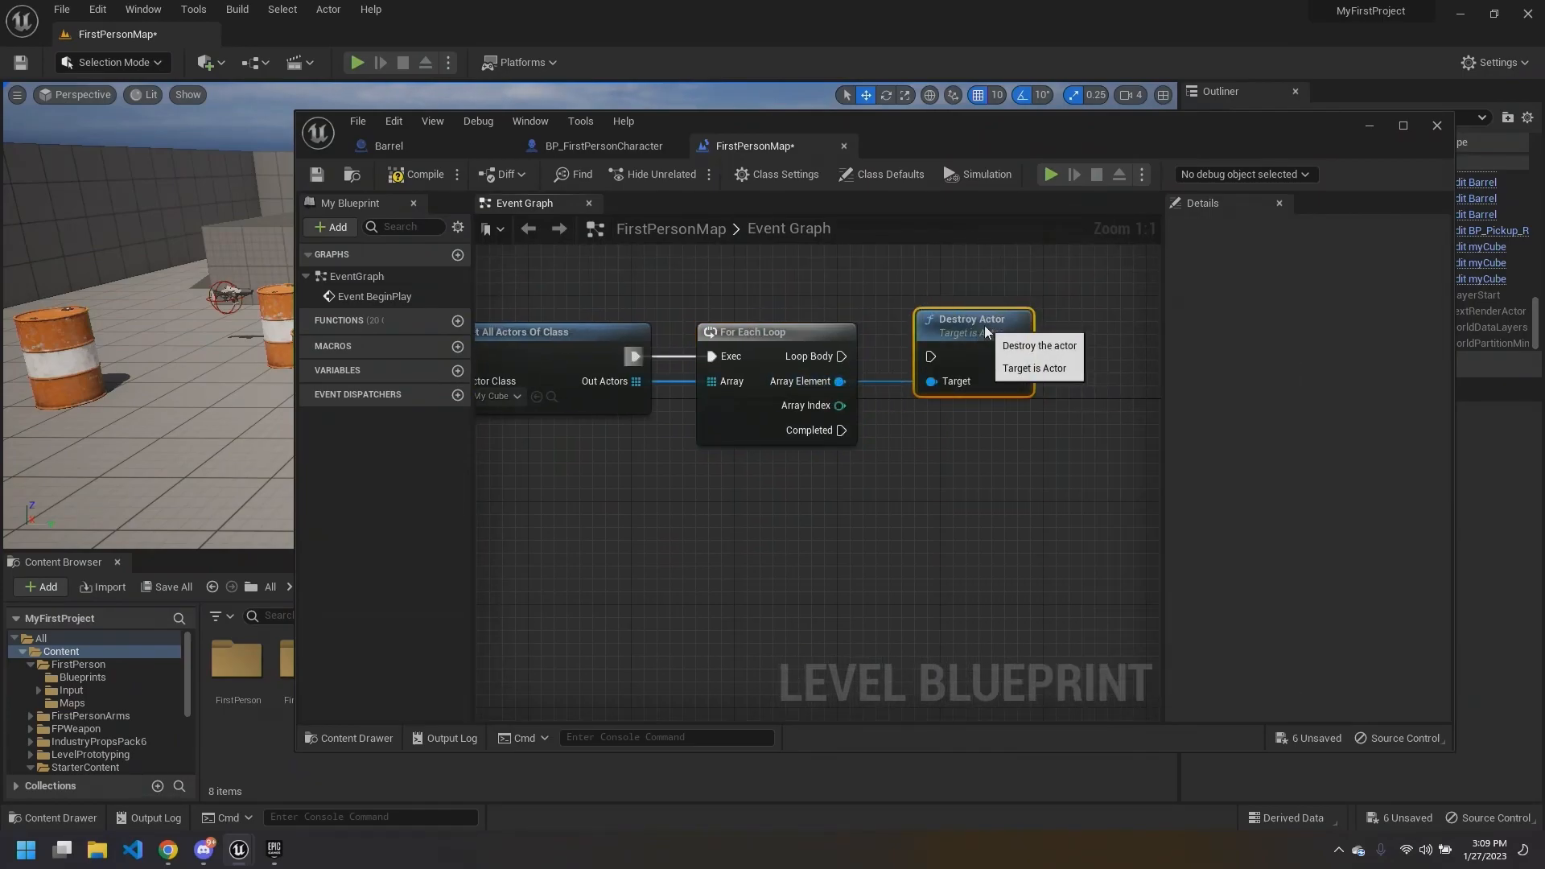
{"action": "left_click_drag", "start_coordinate": [924, 359], "coordinate": [843, 360]}
{"action": "scroll", "coordinate": [823, 283], "scroll_direction": "down", "scroll_amount": 1}
{"action": "right_click_drag", "start_coordinate": [822, 298], "coordinate": [945, 309]}
{"action": "key", "text": "ctrl+s"}
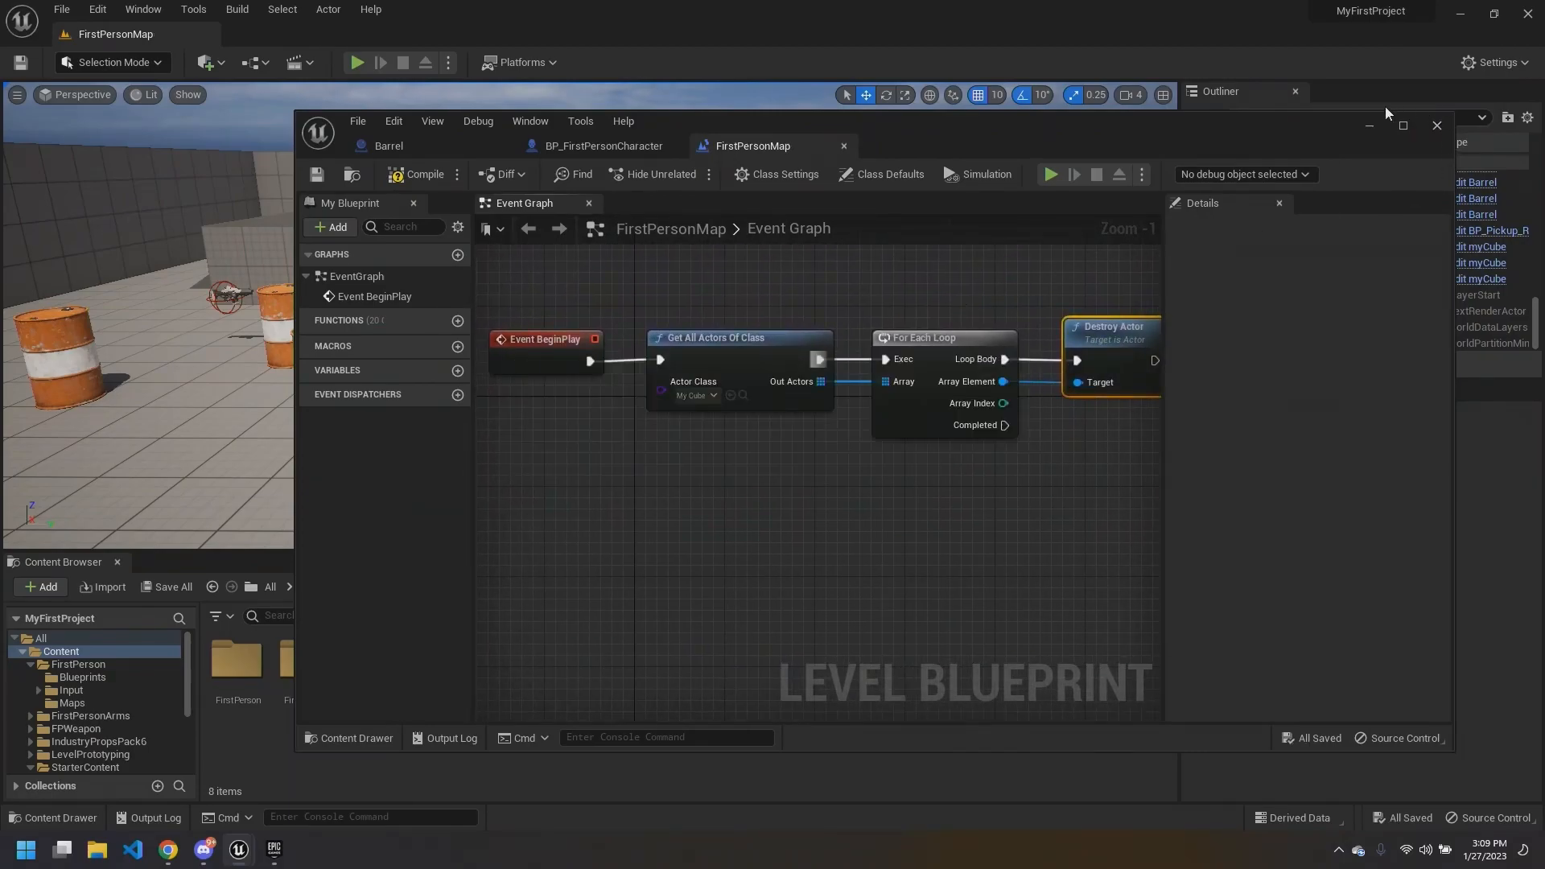
Step: Review the level blueprint's node chain from Event BeginPlay through Destroy Actor
{"action": "mouse_move", "coordinate": [802, 290]}
{"action": "right_mouse_down"}
{"action": "mouse_move", "coordinate": [828, 296]}
{"action": "mouse_move", "coordinate": [790, 301]}
{"action": "mouse_move", "coordinate": [813, 305]}
{"action": "right_mouse_up"}
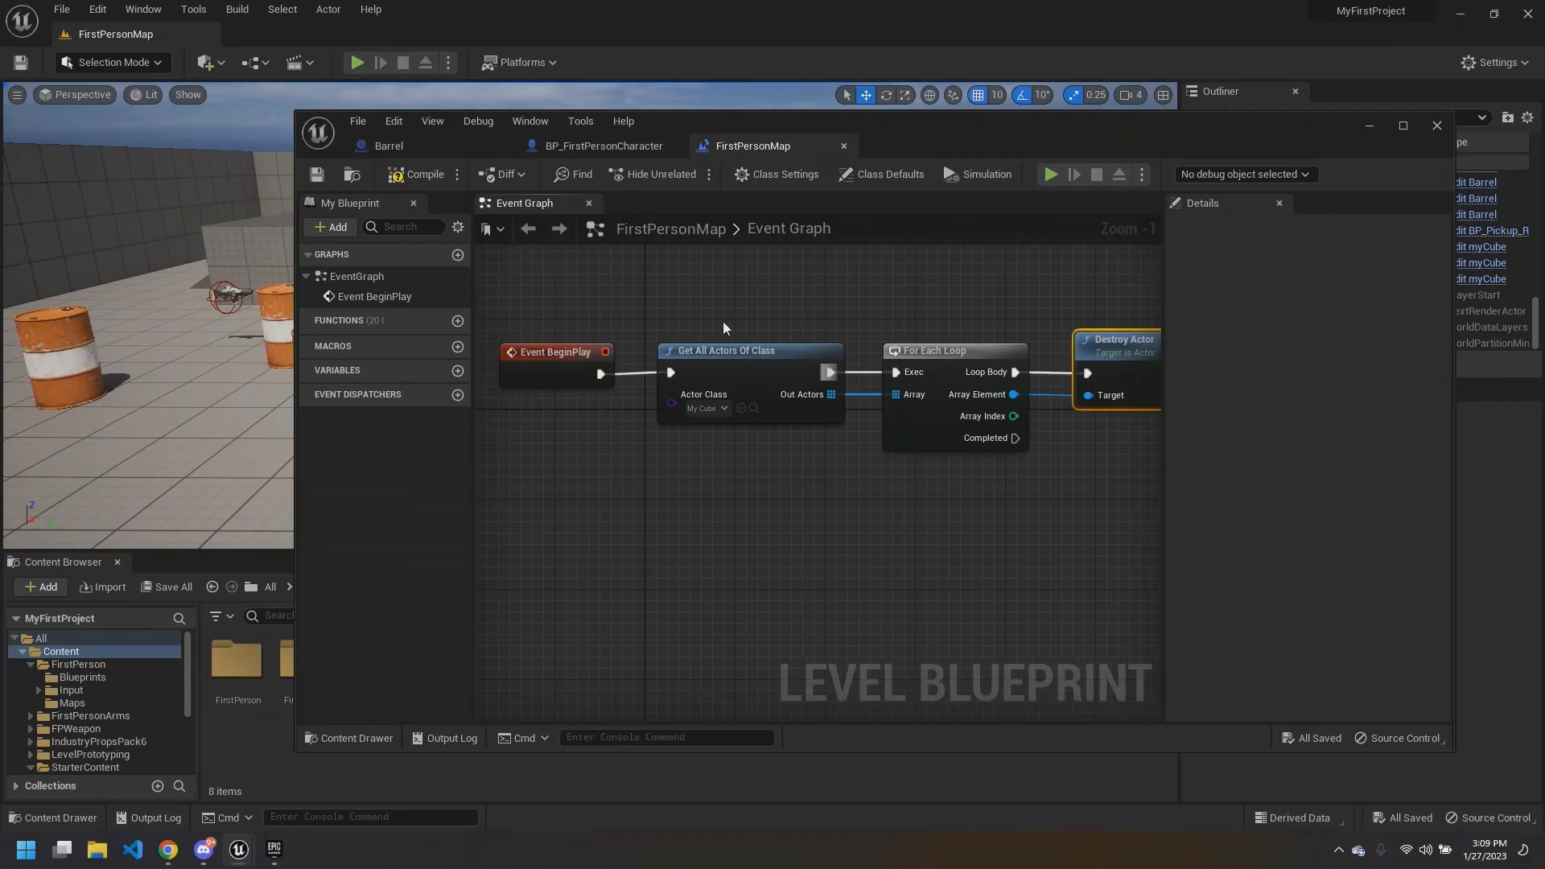
{"action": "right_click_drag", "start_coordinate": [707, 326], "coordinate": [697, 322]}
{"action": "left_click", "coordinate": [554, 338]}
{"action": "left_click", "coordinate": [582, 301]}
{"action": "right_click_drag", "start_coordinate": [587, 317], "coordinate": [528, 324]}
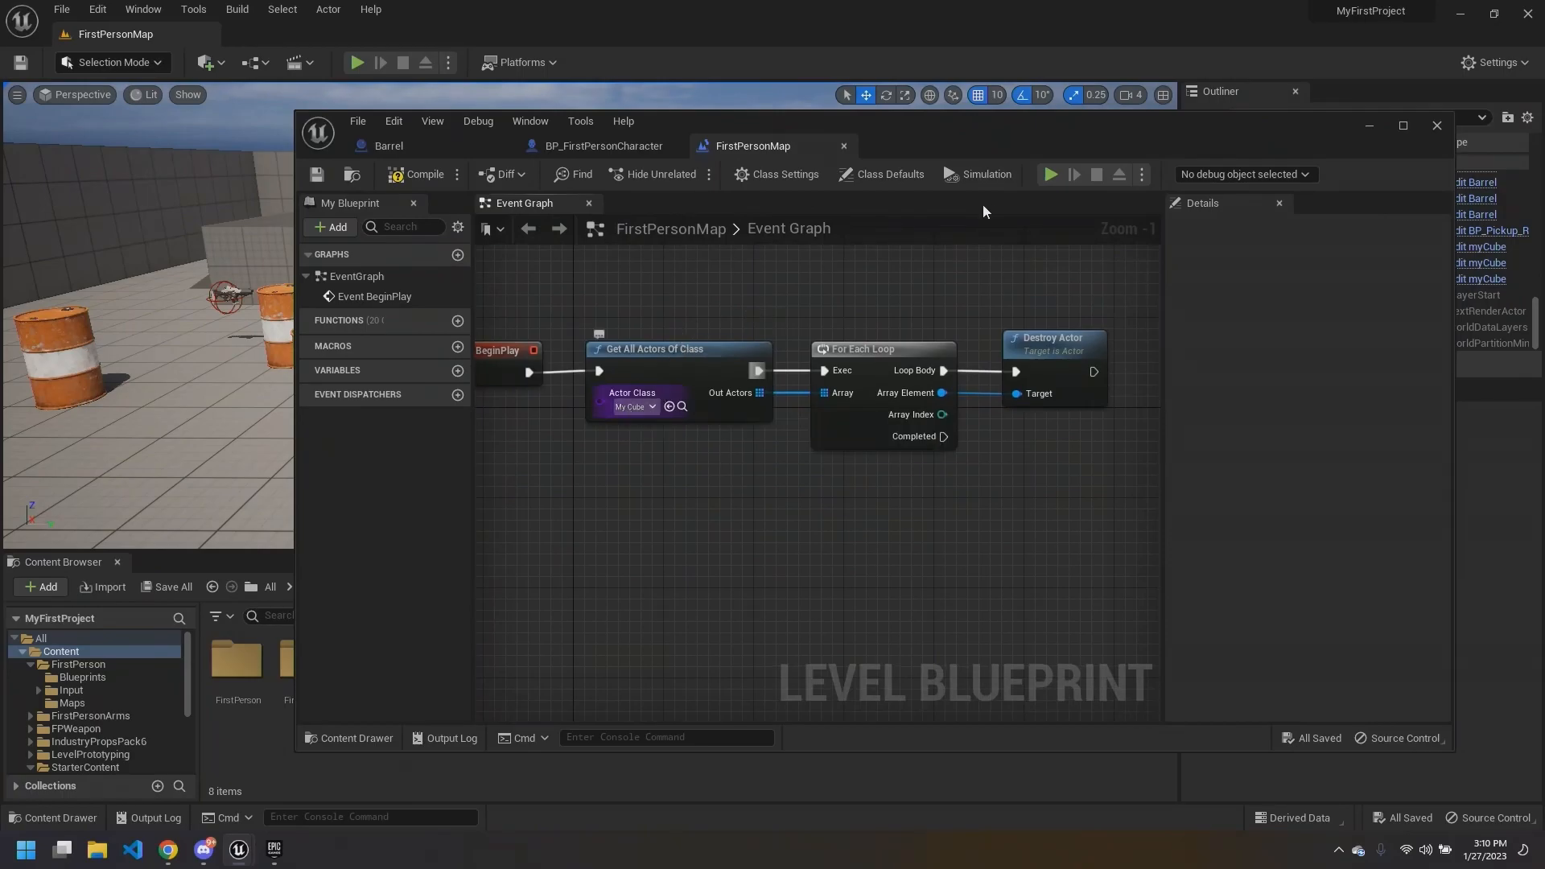
Step: Play the level in the editor to check whether the myCube actors are destroyed at start, and stop the session
{"action": "left_click_drag", "start_coordinate": [996, 130], "coordinate": [906, 125]}
{"action": "left_click", "coordinate": [1353, 113]}
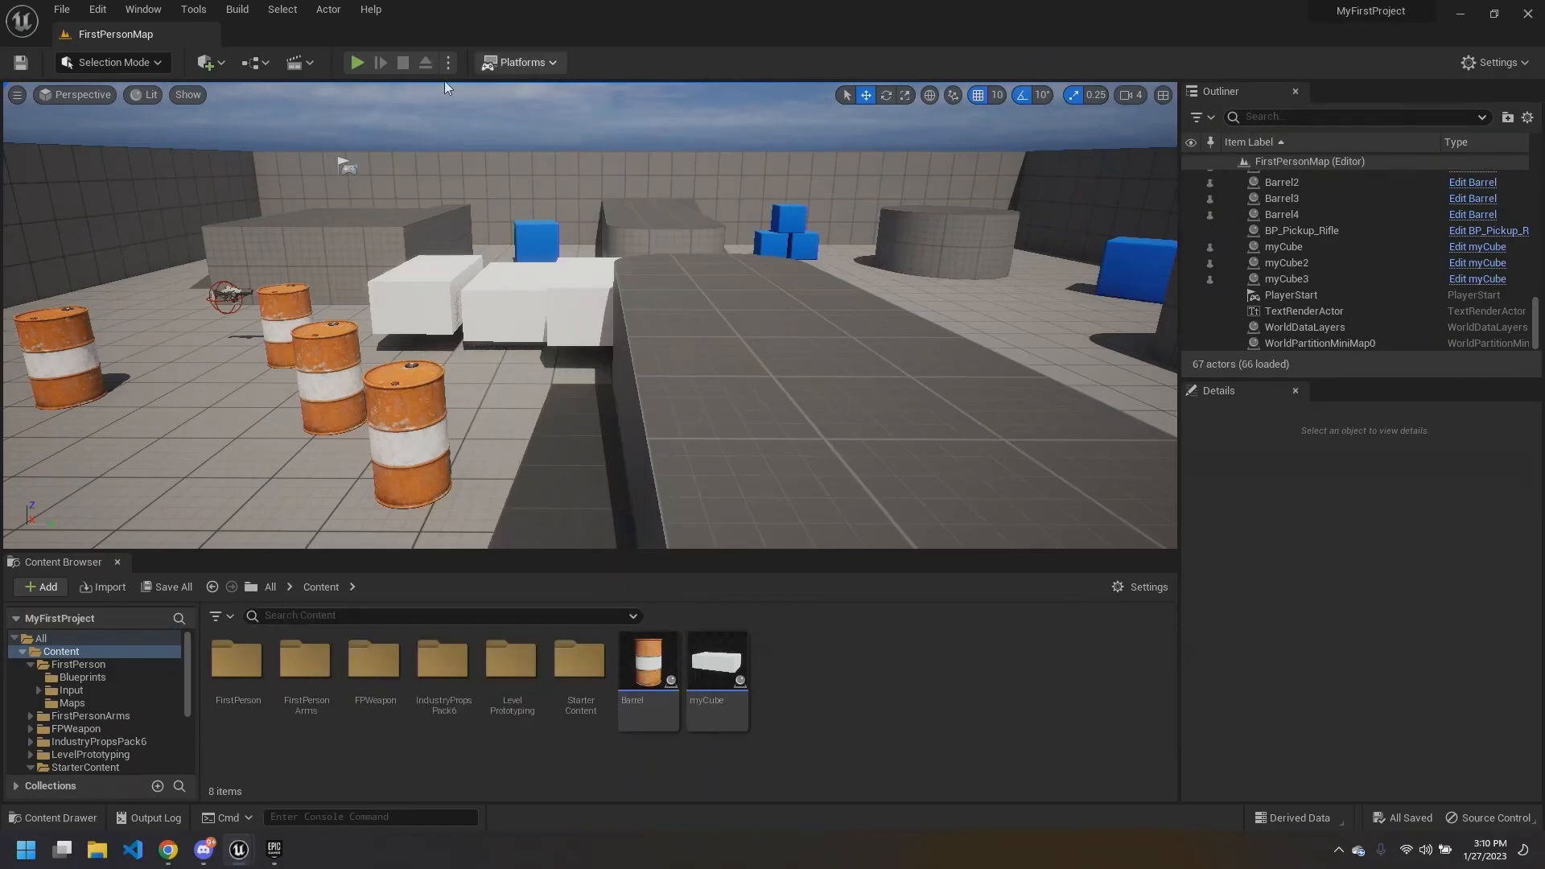
{"action": "left_click", "coordinate": [357, 62]}
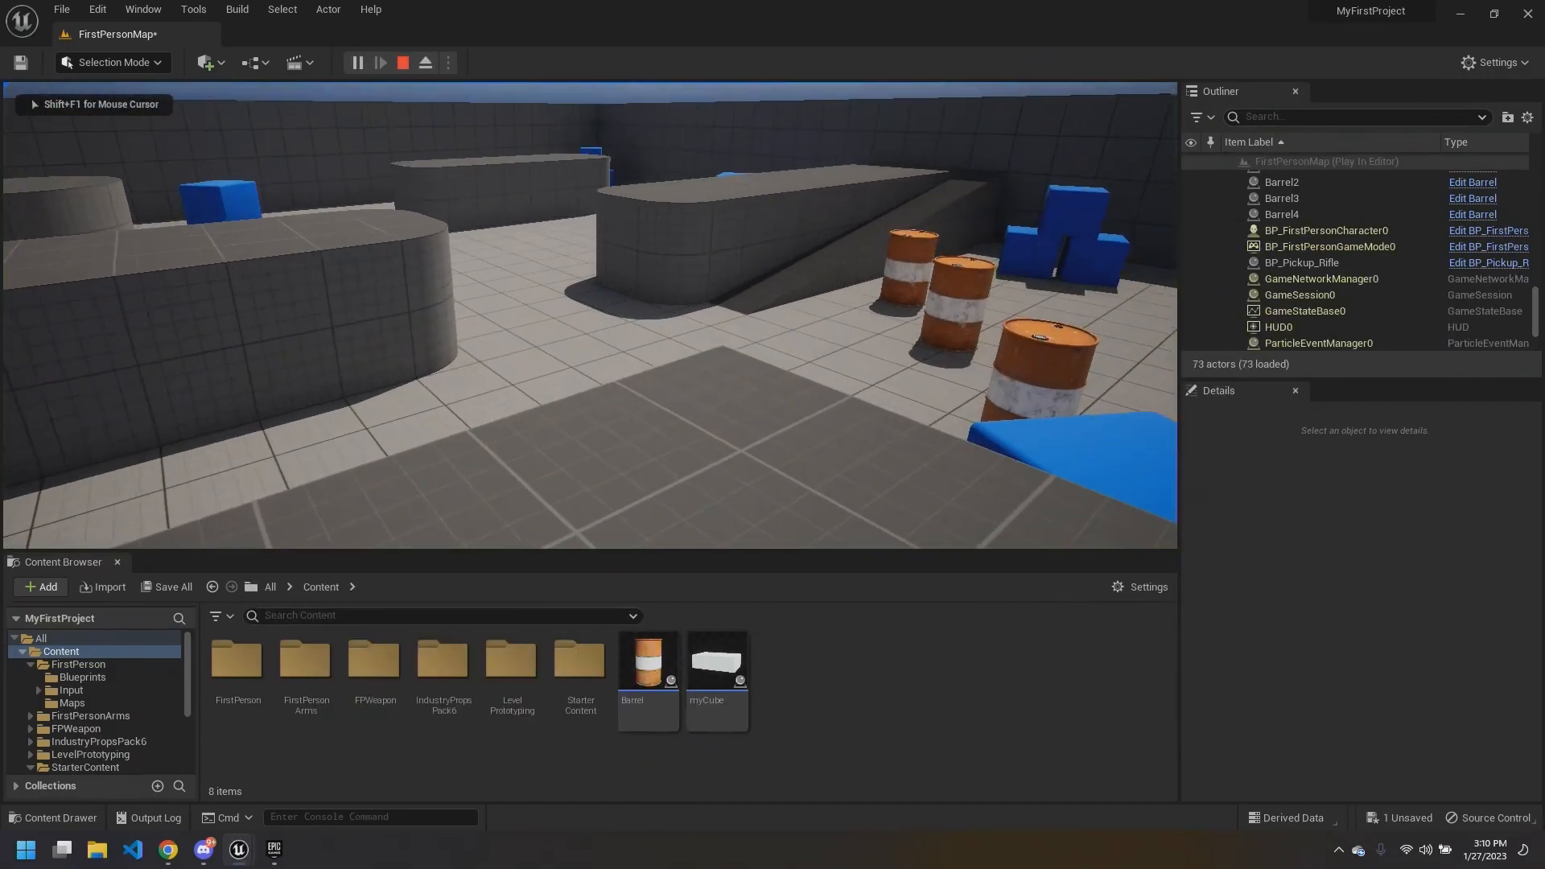
{"action": "key", "text": "w"}
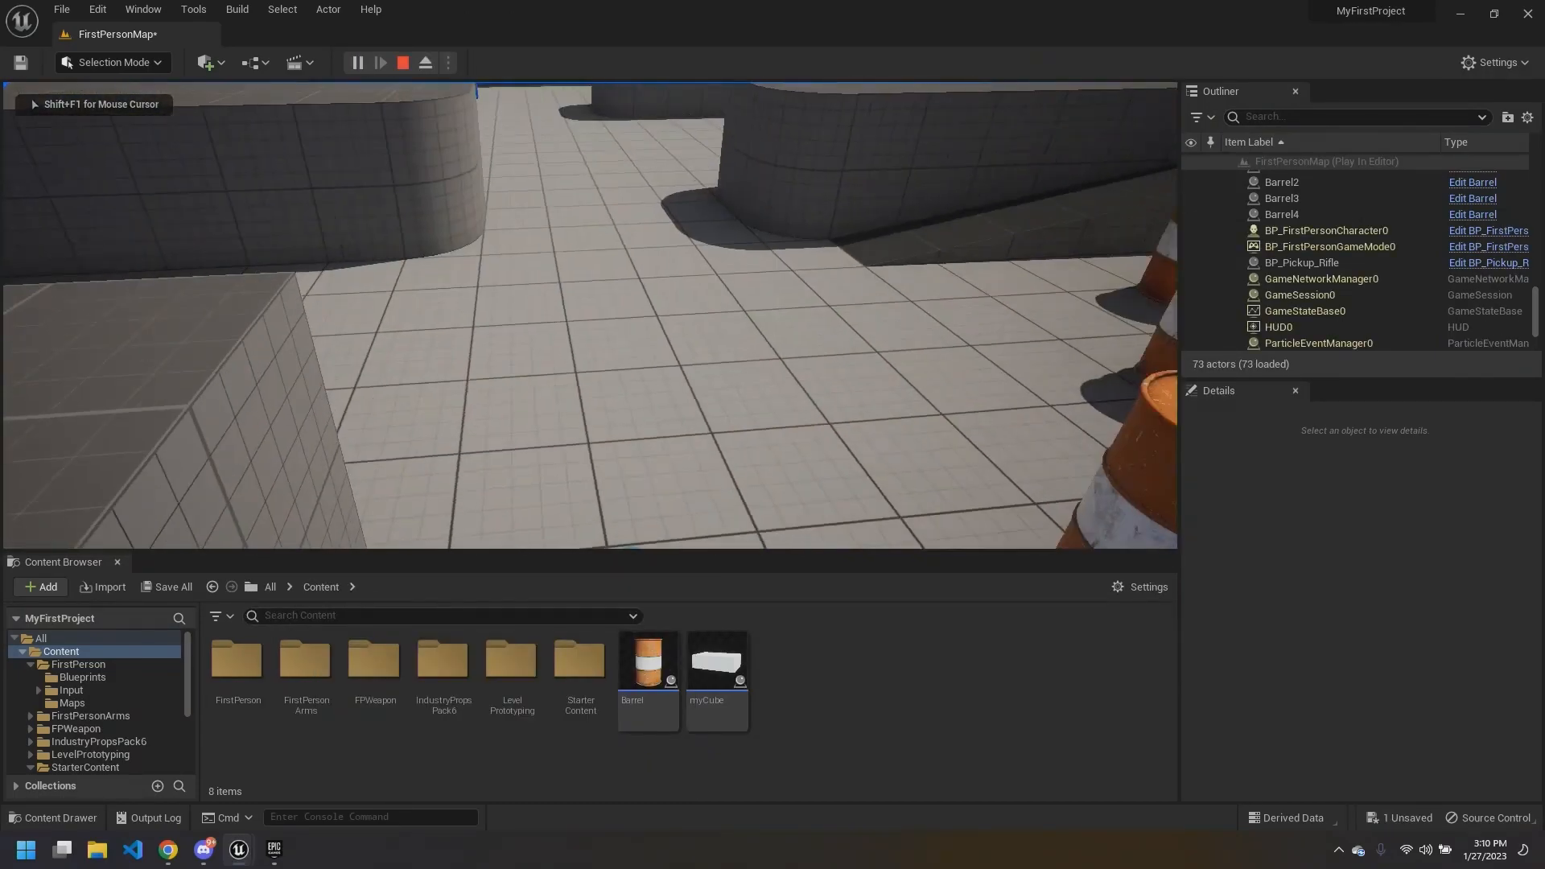
{"action": "key", "text": "Escape"}
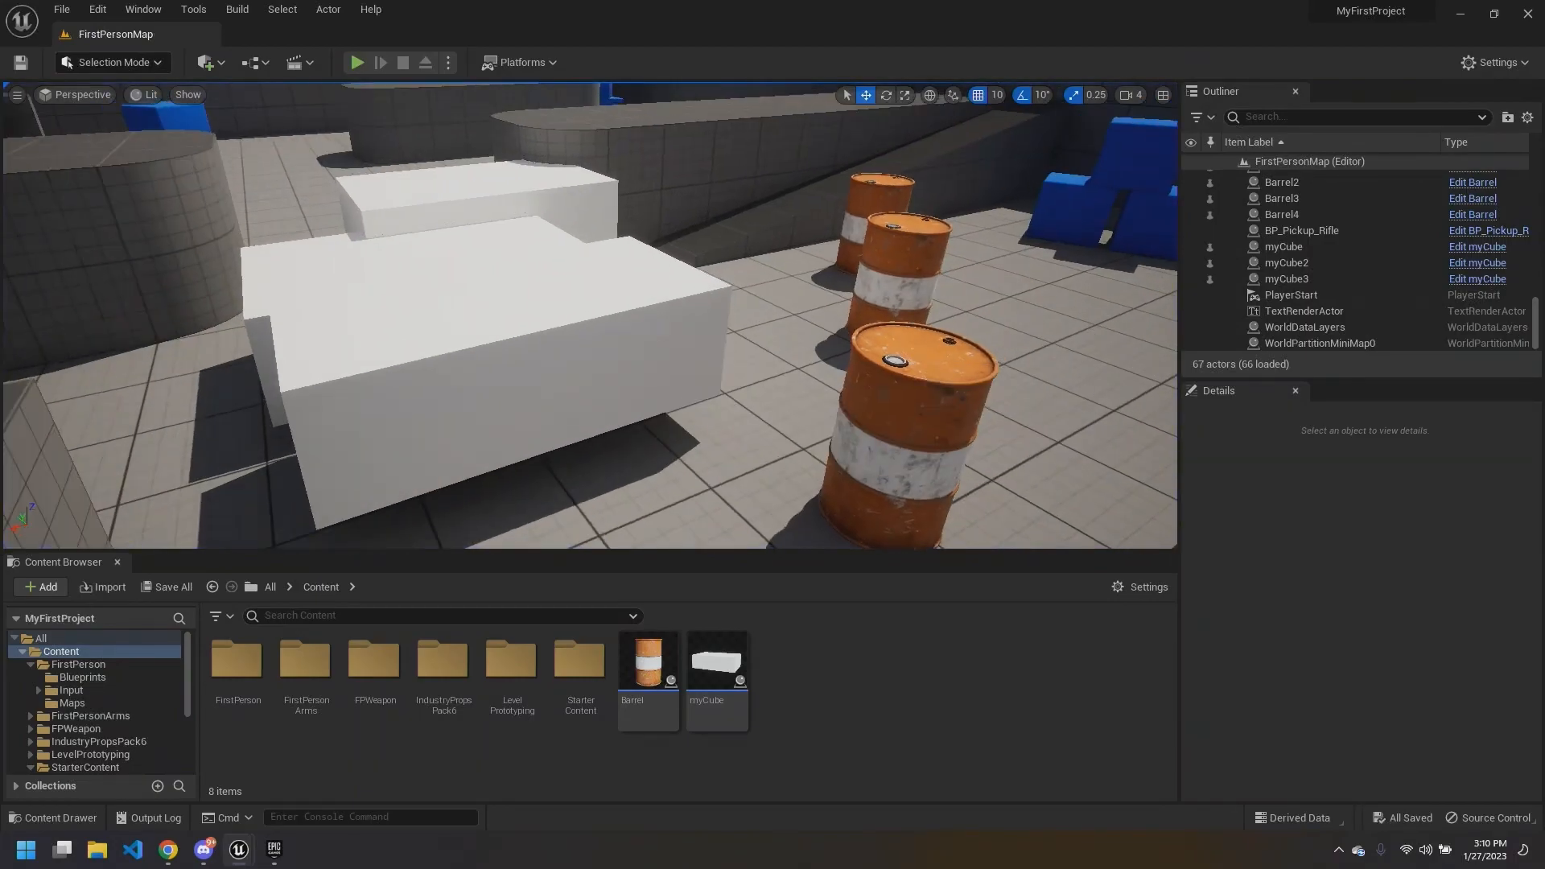
Step: Return to the level blueprint and examine how the For Each Loop links Get All Actors Of Class to Destroy Actor
{"action": "left_click", "coordinate": [483, 765]}
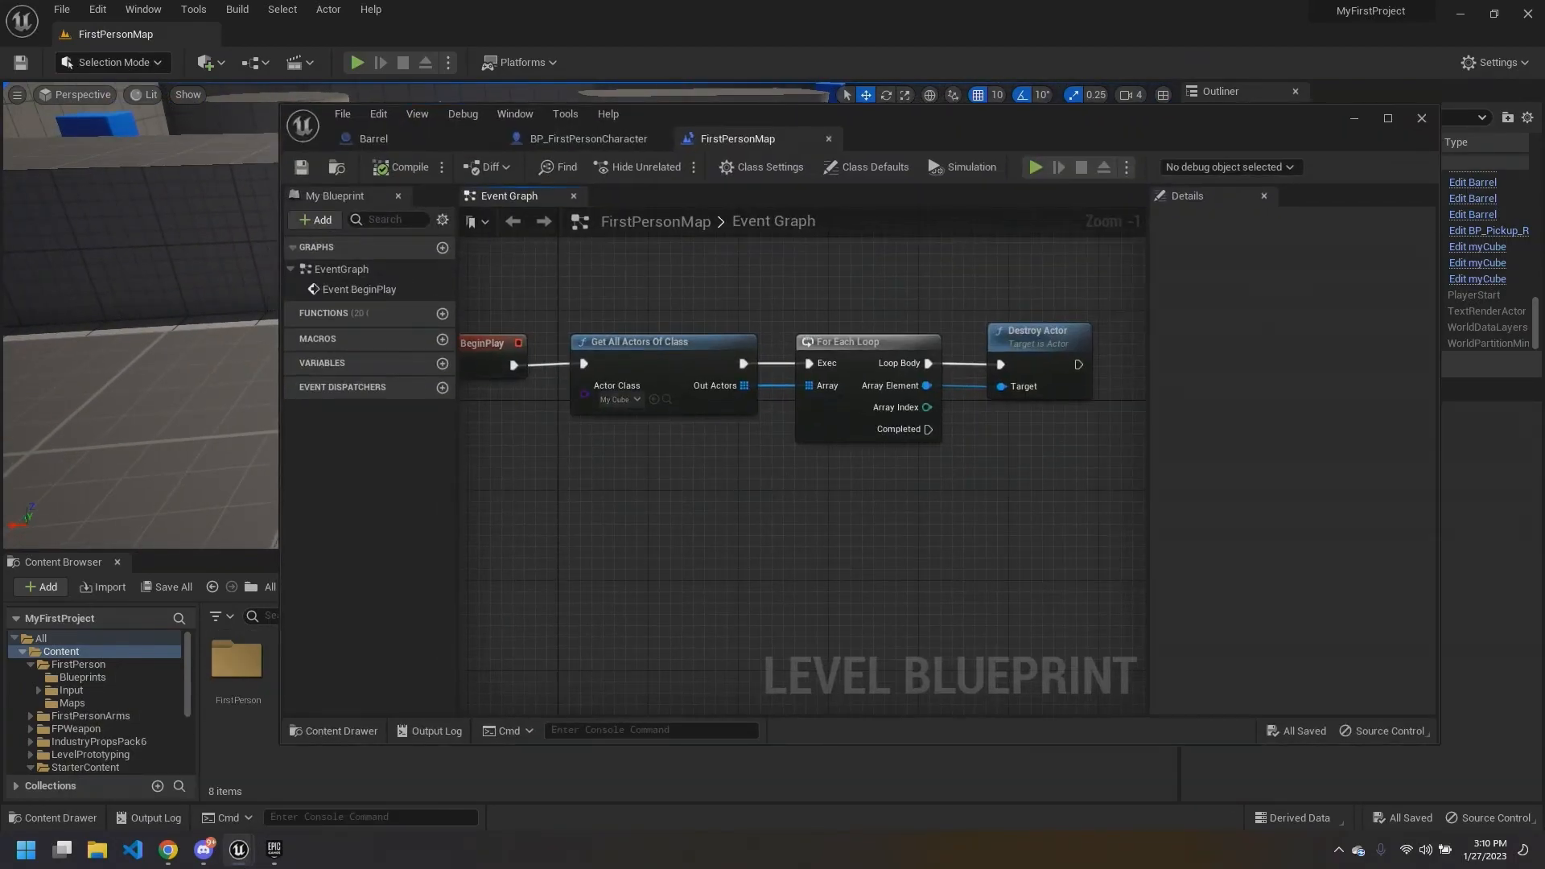
{"action": "scroll", "coordinate": [818, 511], "scroll_direction": "down", "scroll_amount": 1}
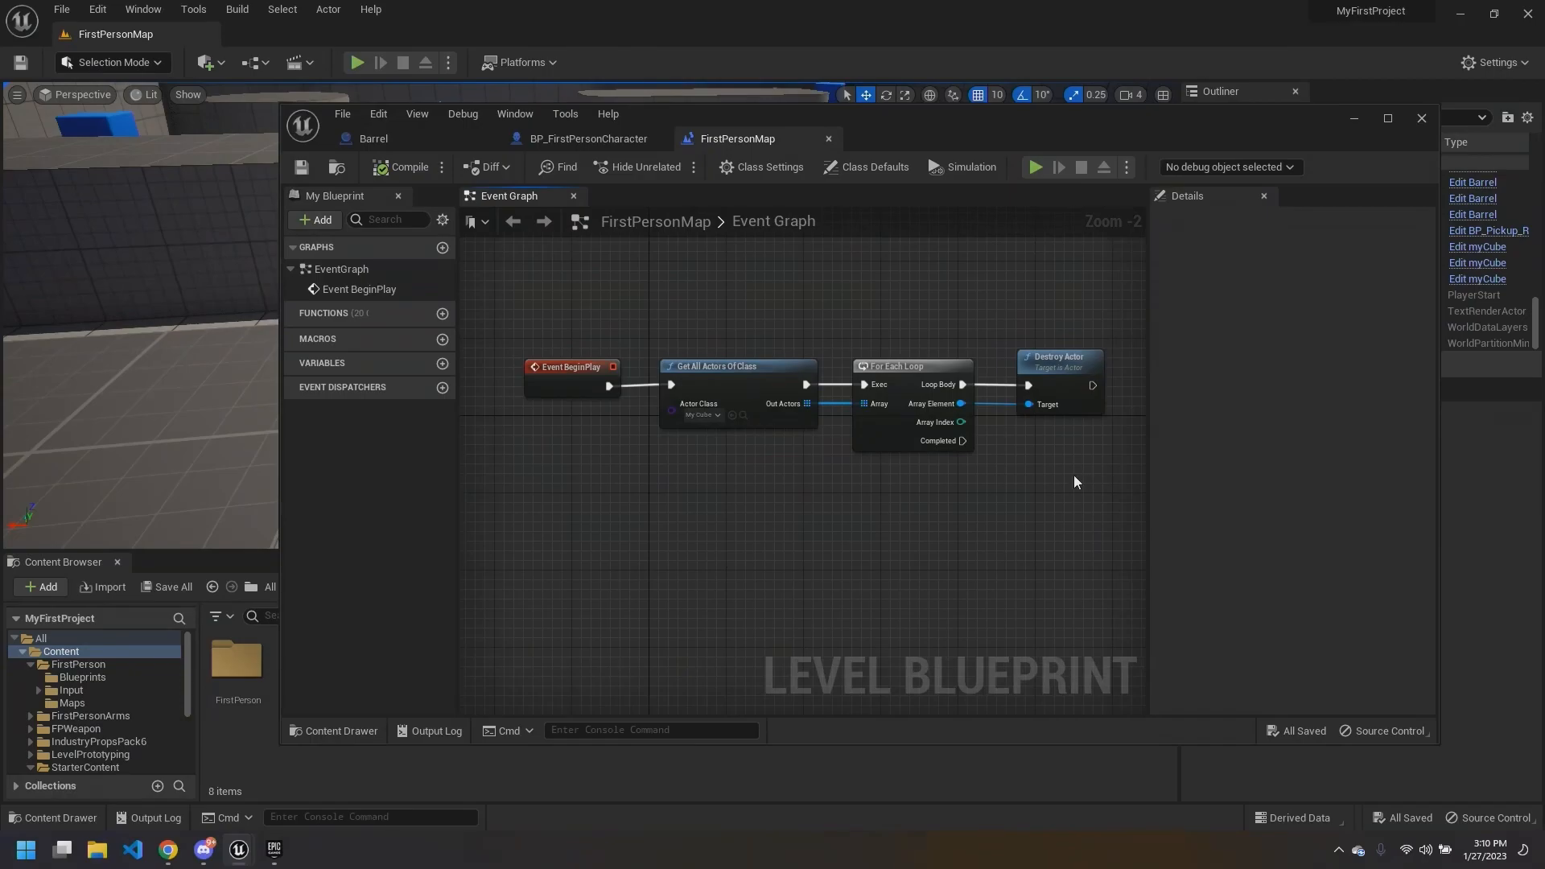
{"action": "scroll", "coordinate": [1073, 481], "scroll_direction": "up", "scroll_amount": 1}
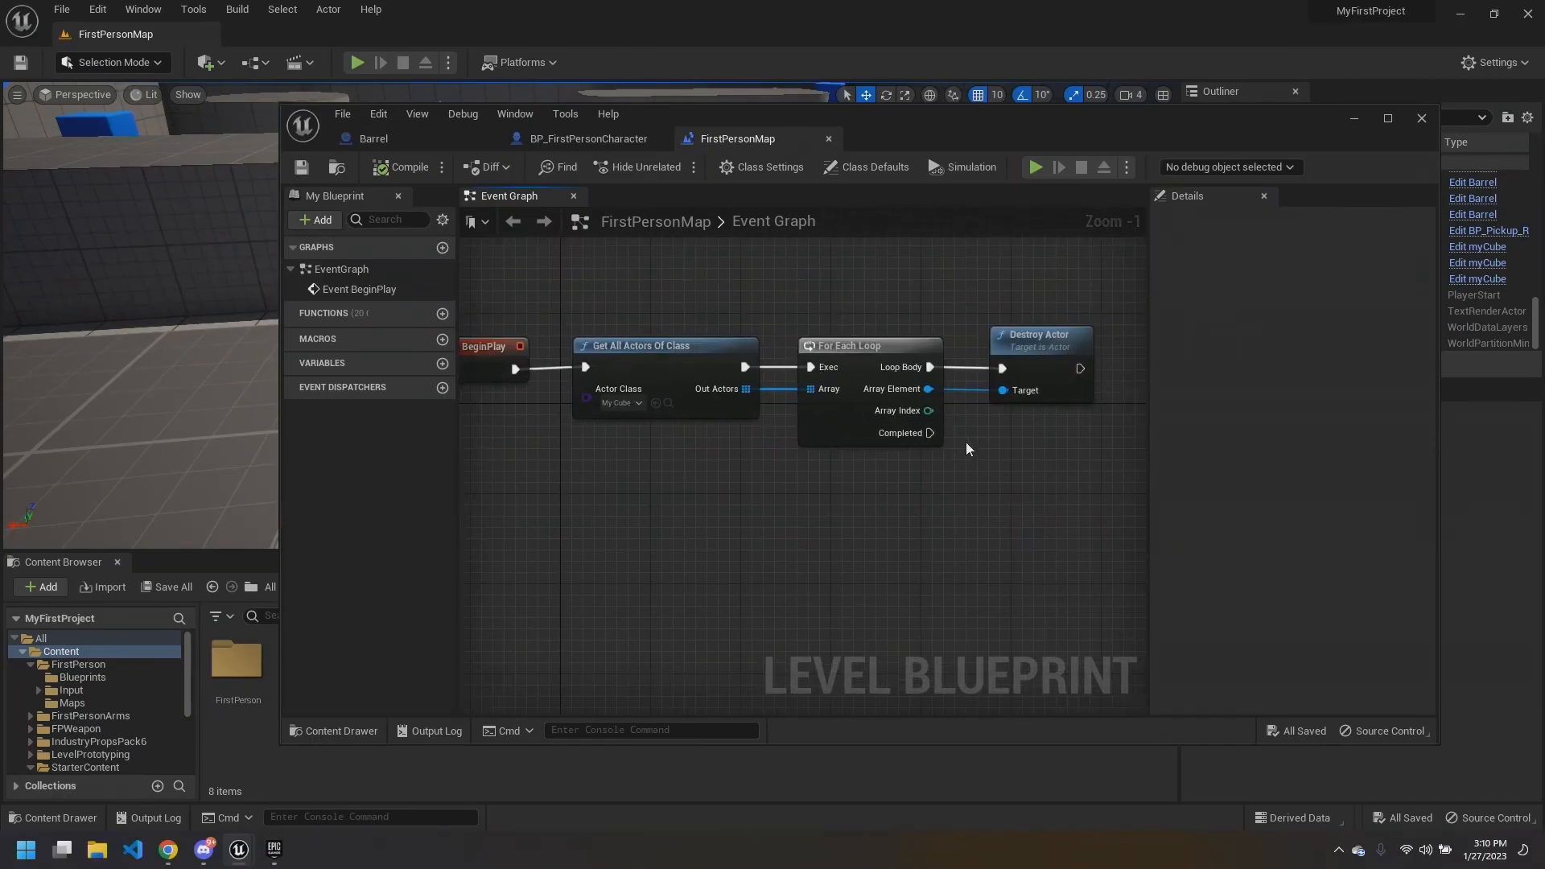
{"action": "left_click_drag", "start_coordinate": [786, 287], "coordinate": [982, 362]}
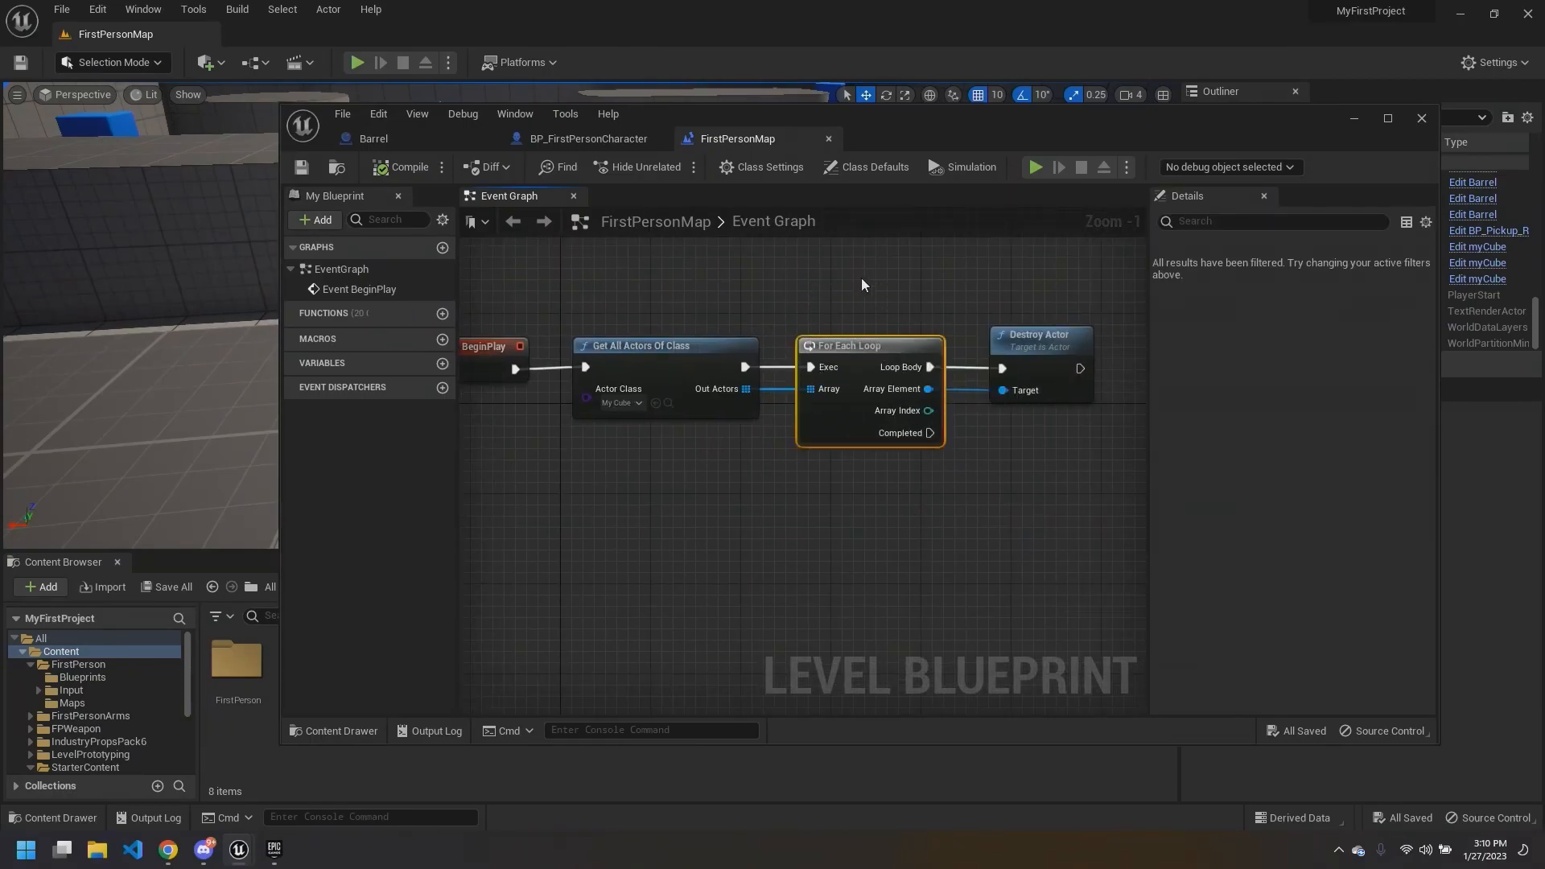
{"action": "left_click", "coordinate": [836, 300]}
{"action": "left_click_drag", "start_coordinate": [814, 317], "coordinate": [874, 389]}
{"action": "left_click", "coordinate": [861, 501]}
{"action": "right_click_drag", "start_coordinate": [861, 501], "coordinate": [883, 516]}
{"action": "scroll", "coordinate": [775, 450], "scroll_direction": "up", "scroll_amount": 1}
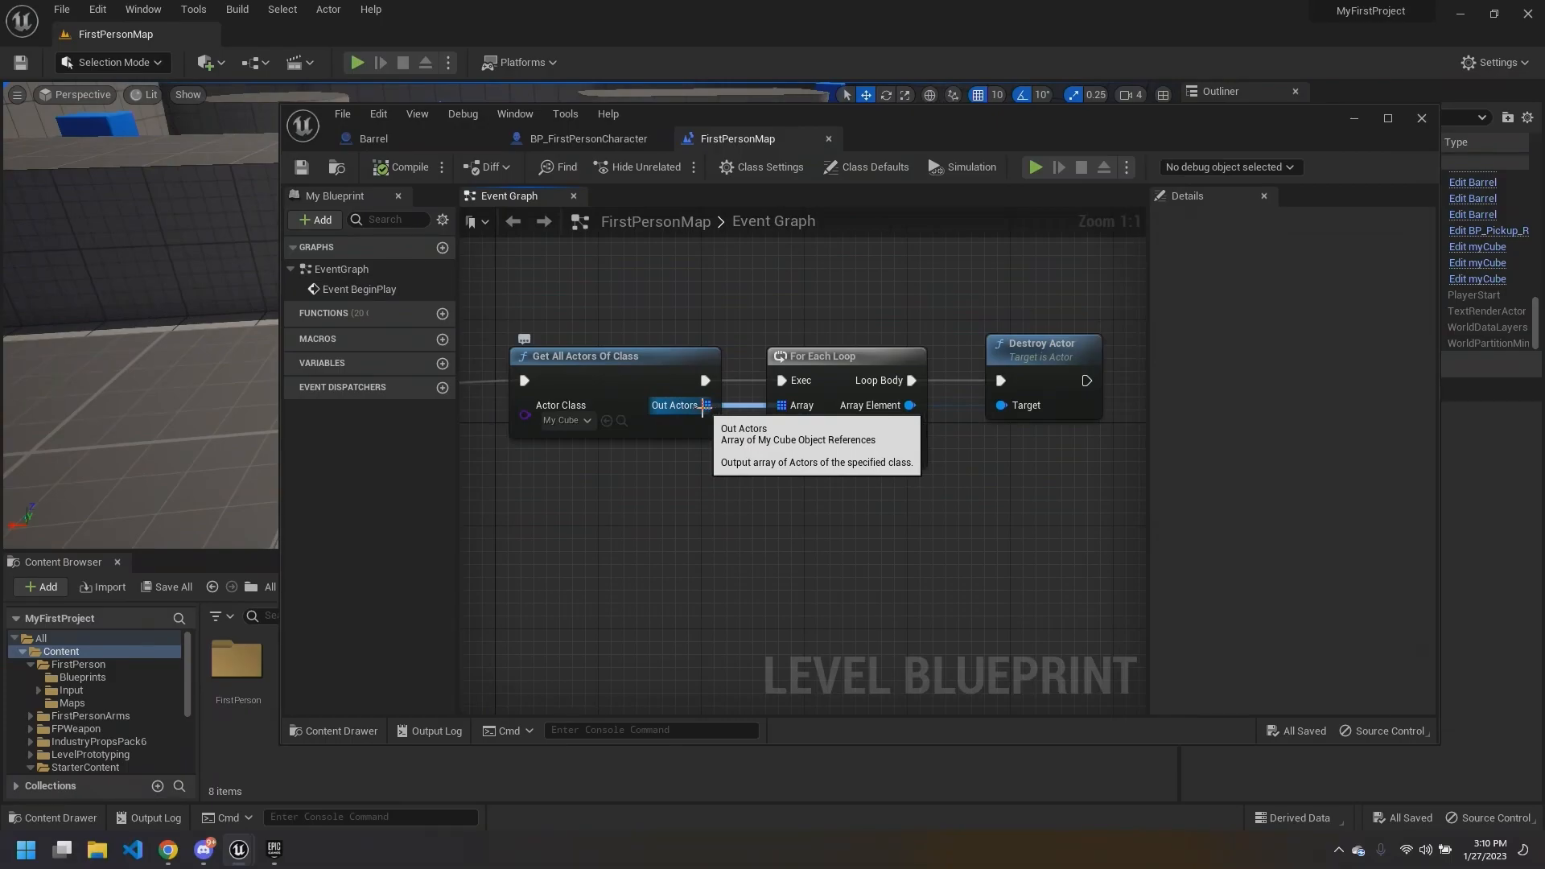
Step: Add a second For Each Loop node from Out Actors below the existing loop and delete it again
{"action": "left_click_drag", "start_coordinate": [706, 406], "coordinate": [803, 552]}
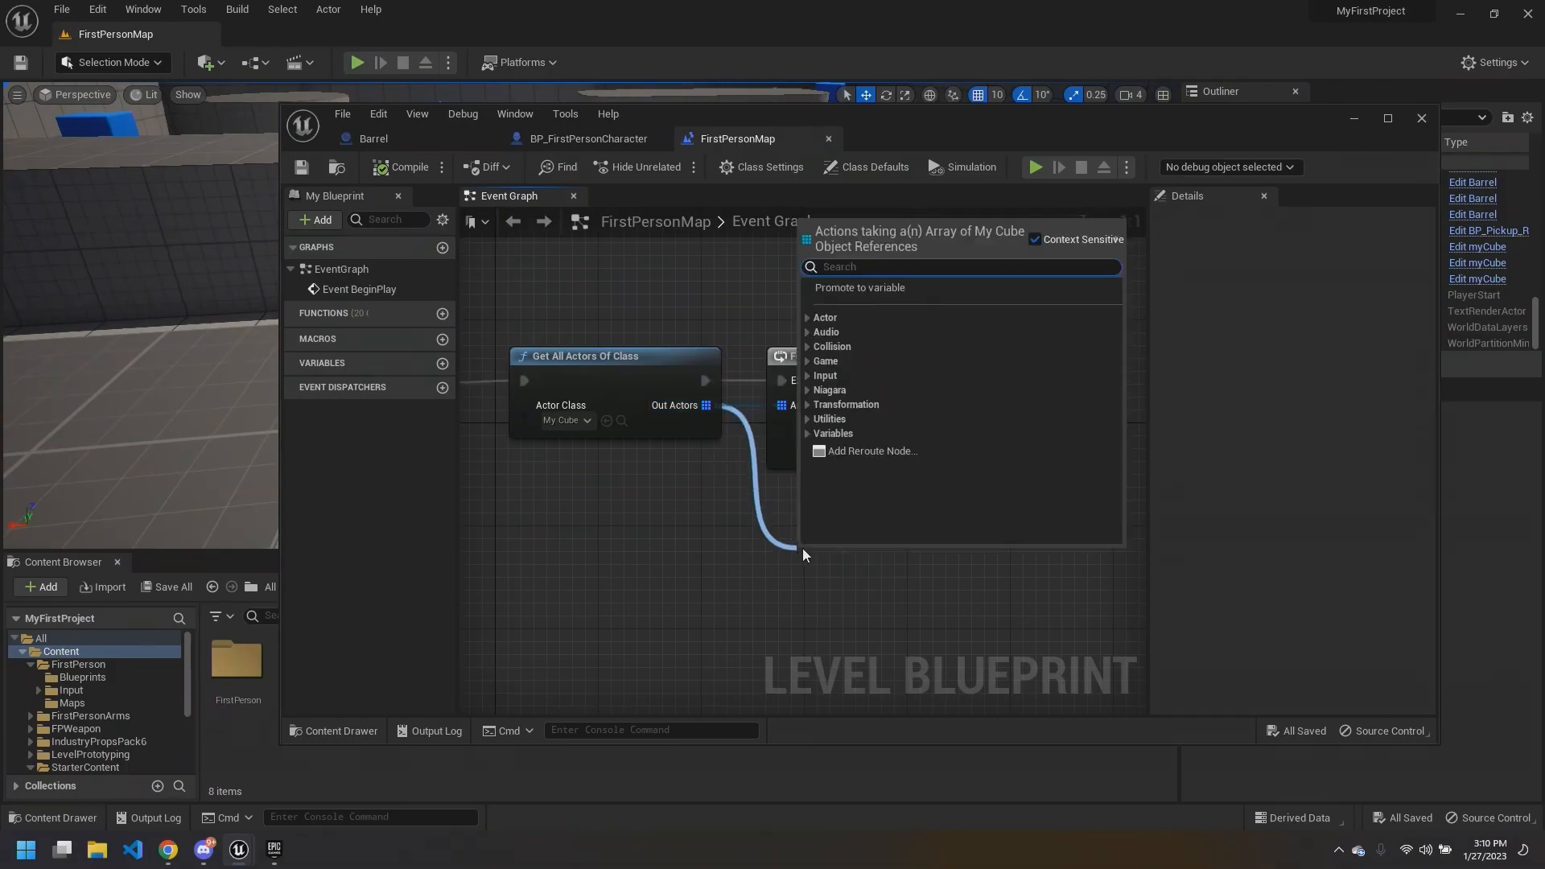
{"action": "type", "text": "for each"}
{"action": "key", "text": "Return"}
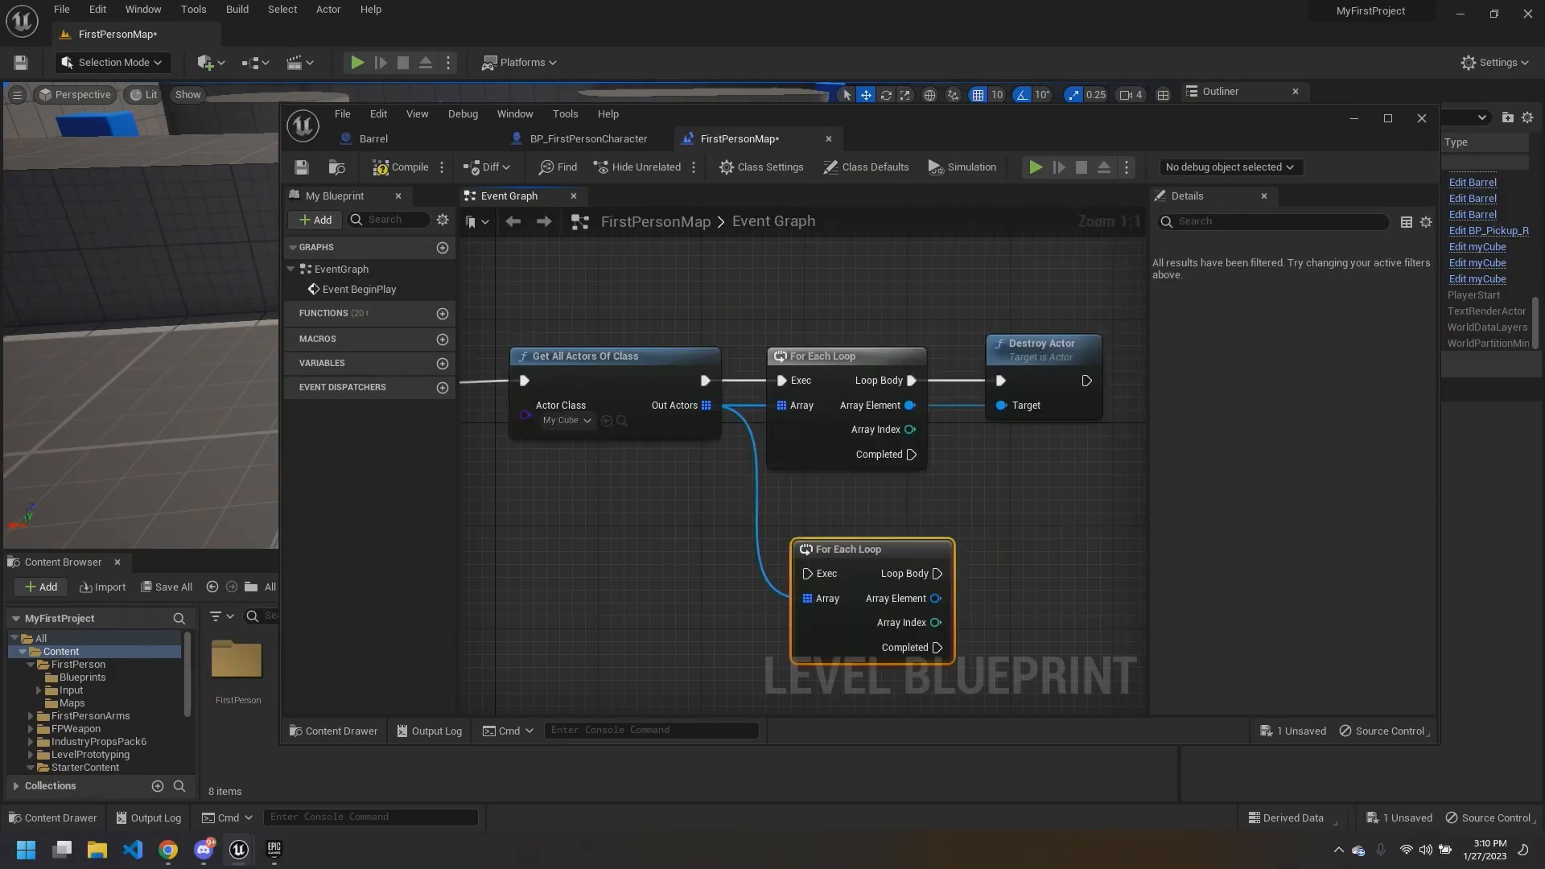
{"action": "left_click_drag", "start_coordinate": [818, 552], "coordinate": [779, 513]}
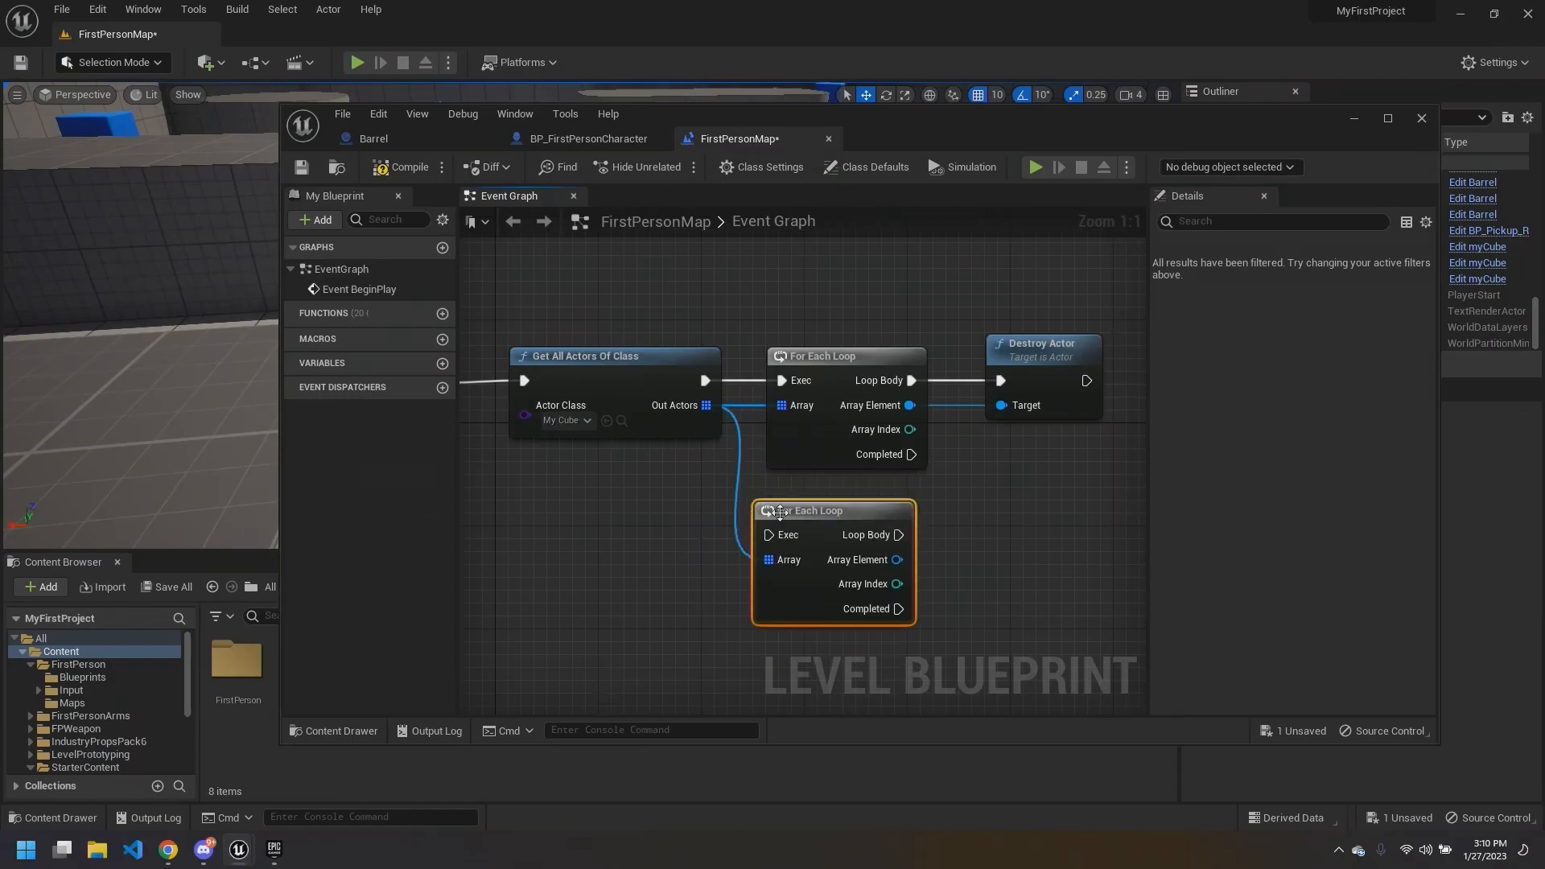
{"action": "key", "text": "Delete"}
Step: Delete the whole node chain from Event BeginPlay through Destroy Actor and save the empty level blueprint
{"action": "right_click_drag", "start_coordinate": [941, 489], "coordinate": [925, 484]}
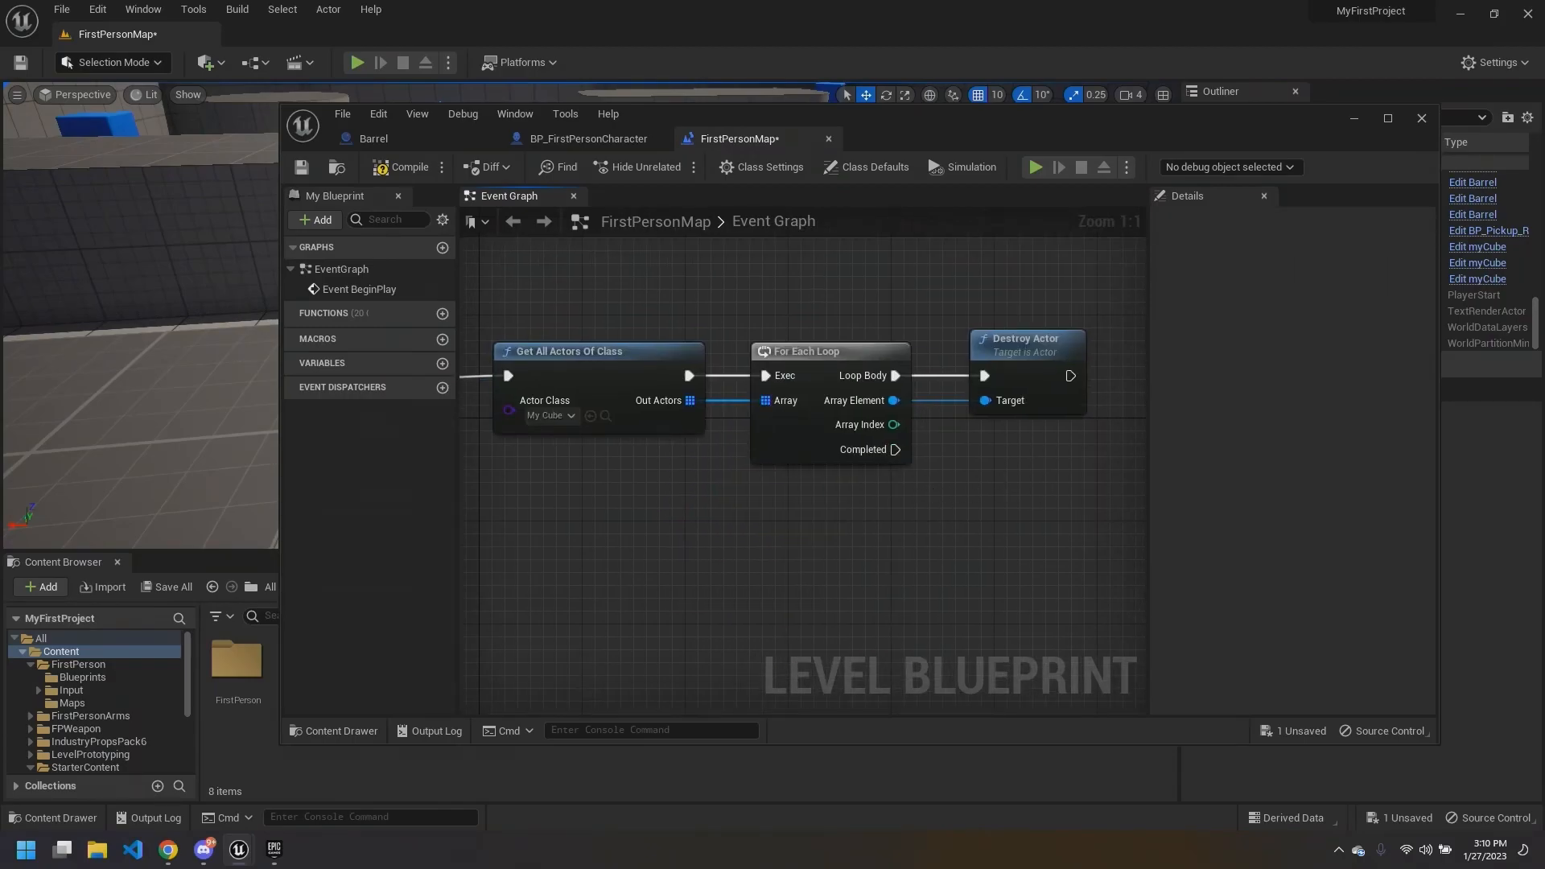
{"action": "scroll", "coordinate": [965, 499], "scroll_direction": "down", "scroll_amount": 2}
{"action": "left_click_drag", "start_coordinate": [998, 504], "coordinate": [562, 370]}
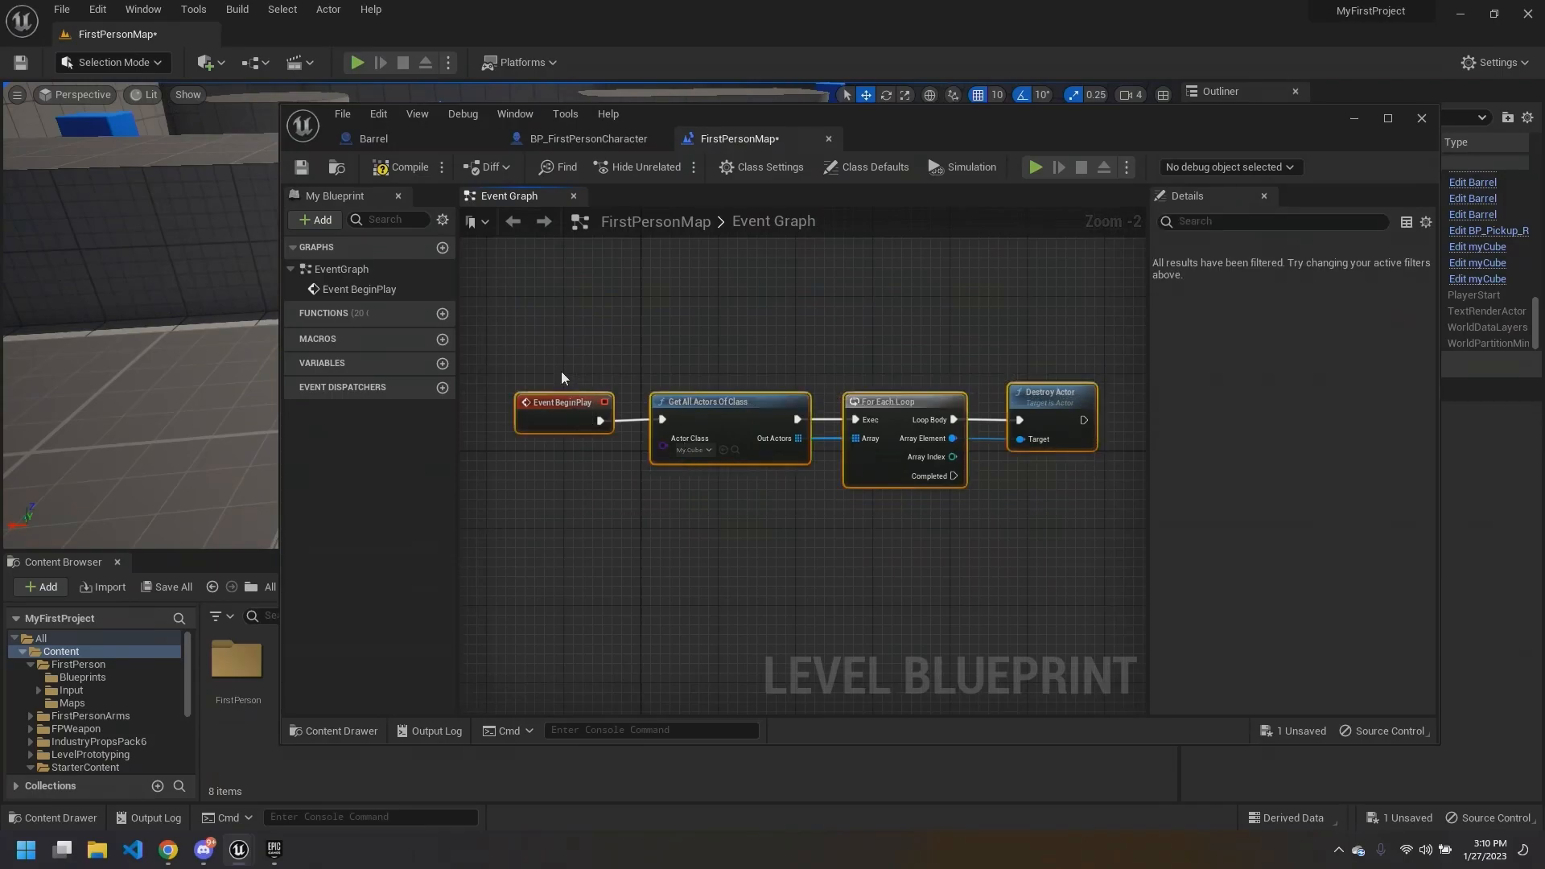
{"action": "key", "text": "Delete"}
{"action": "right_click_drag", "start_coordinate": [742, 419], "coordinate": [776, 397]}
{"action": "key", "text": "ctrl+s"}
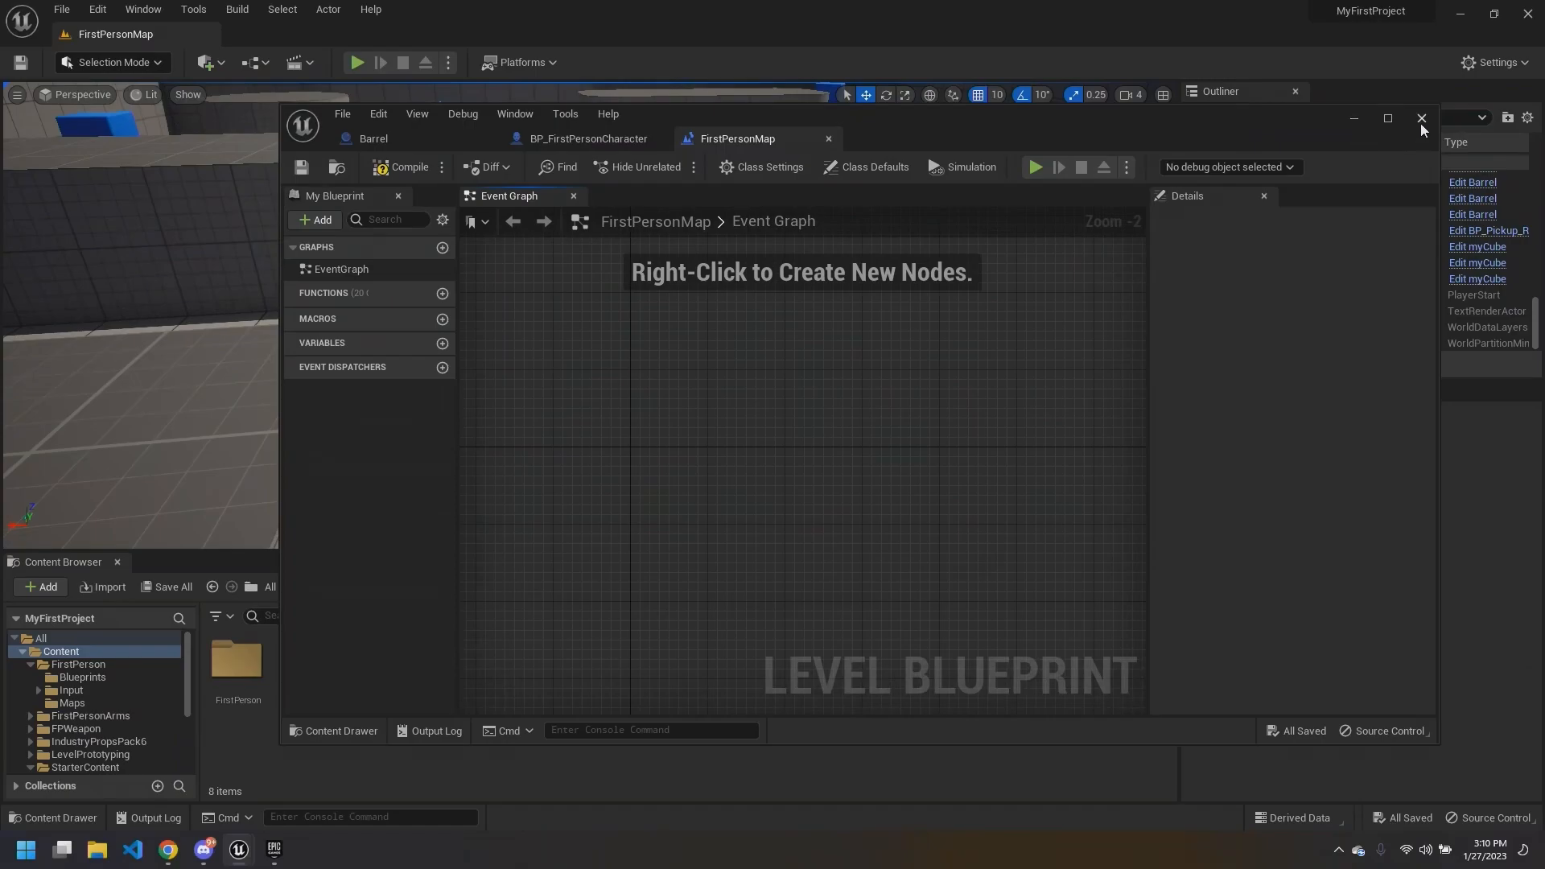
{"action": "right_click_drag", "start_coordinate": [774, 432], "coordinate": [771, 411]}
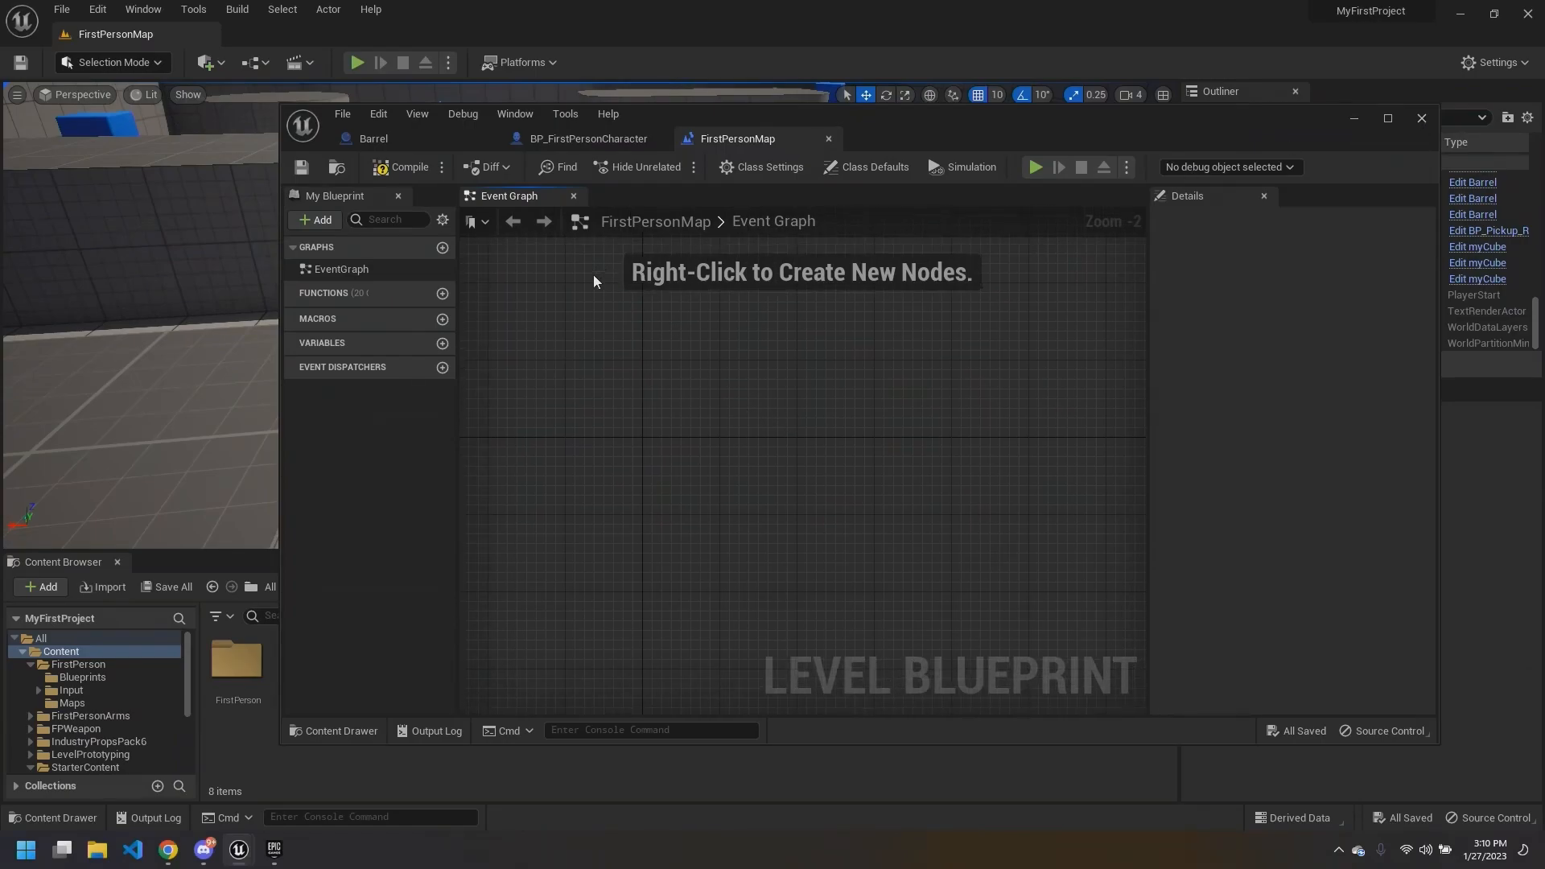